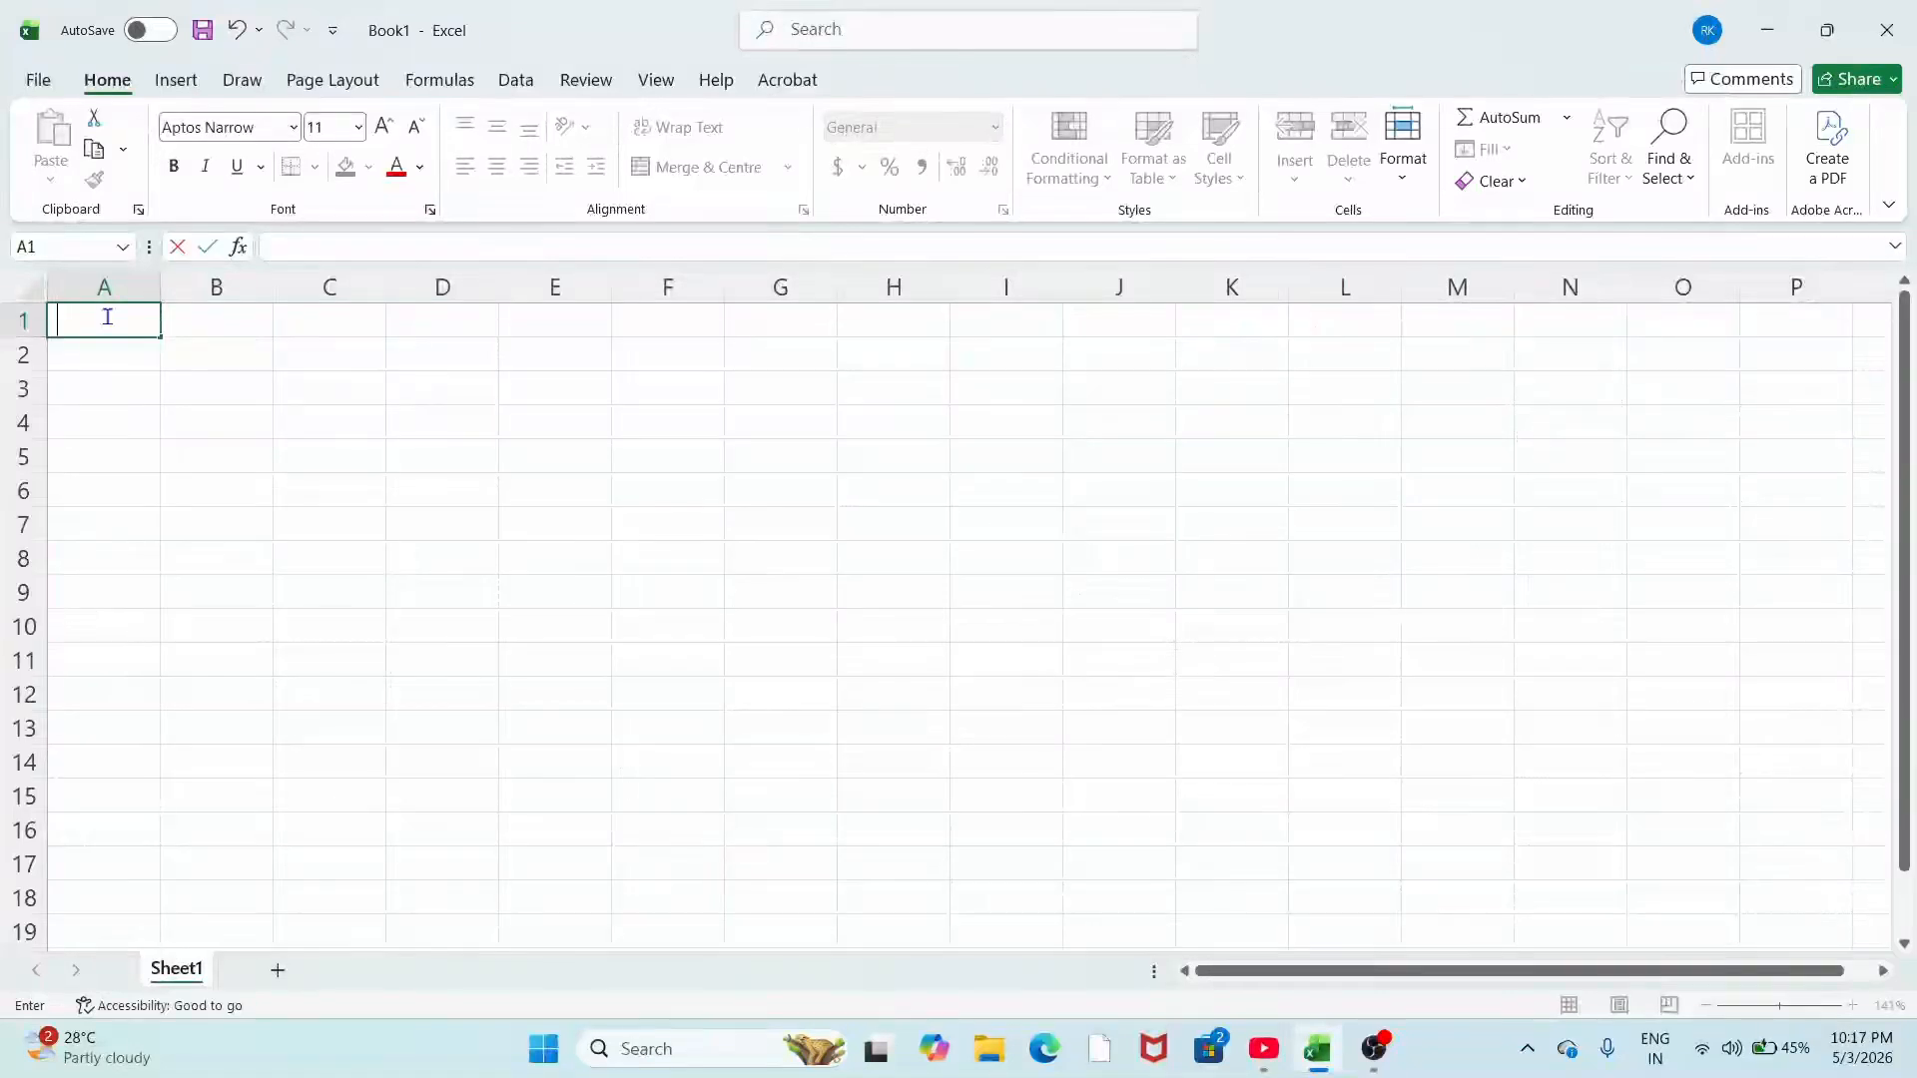
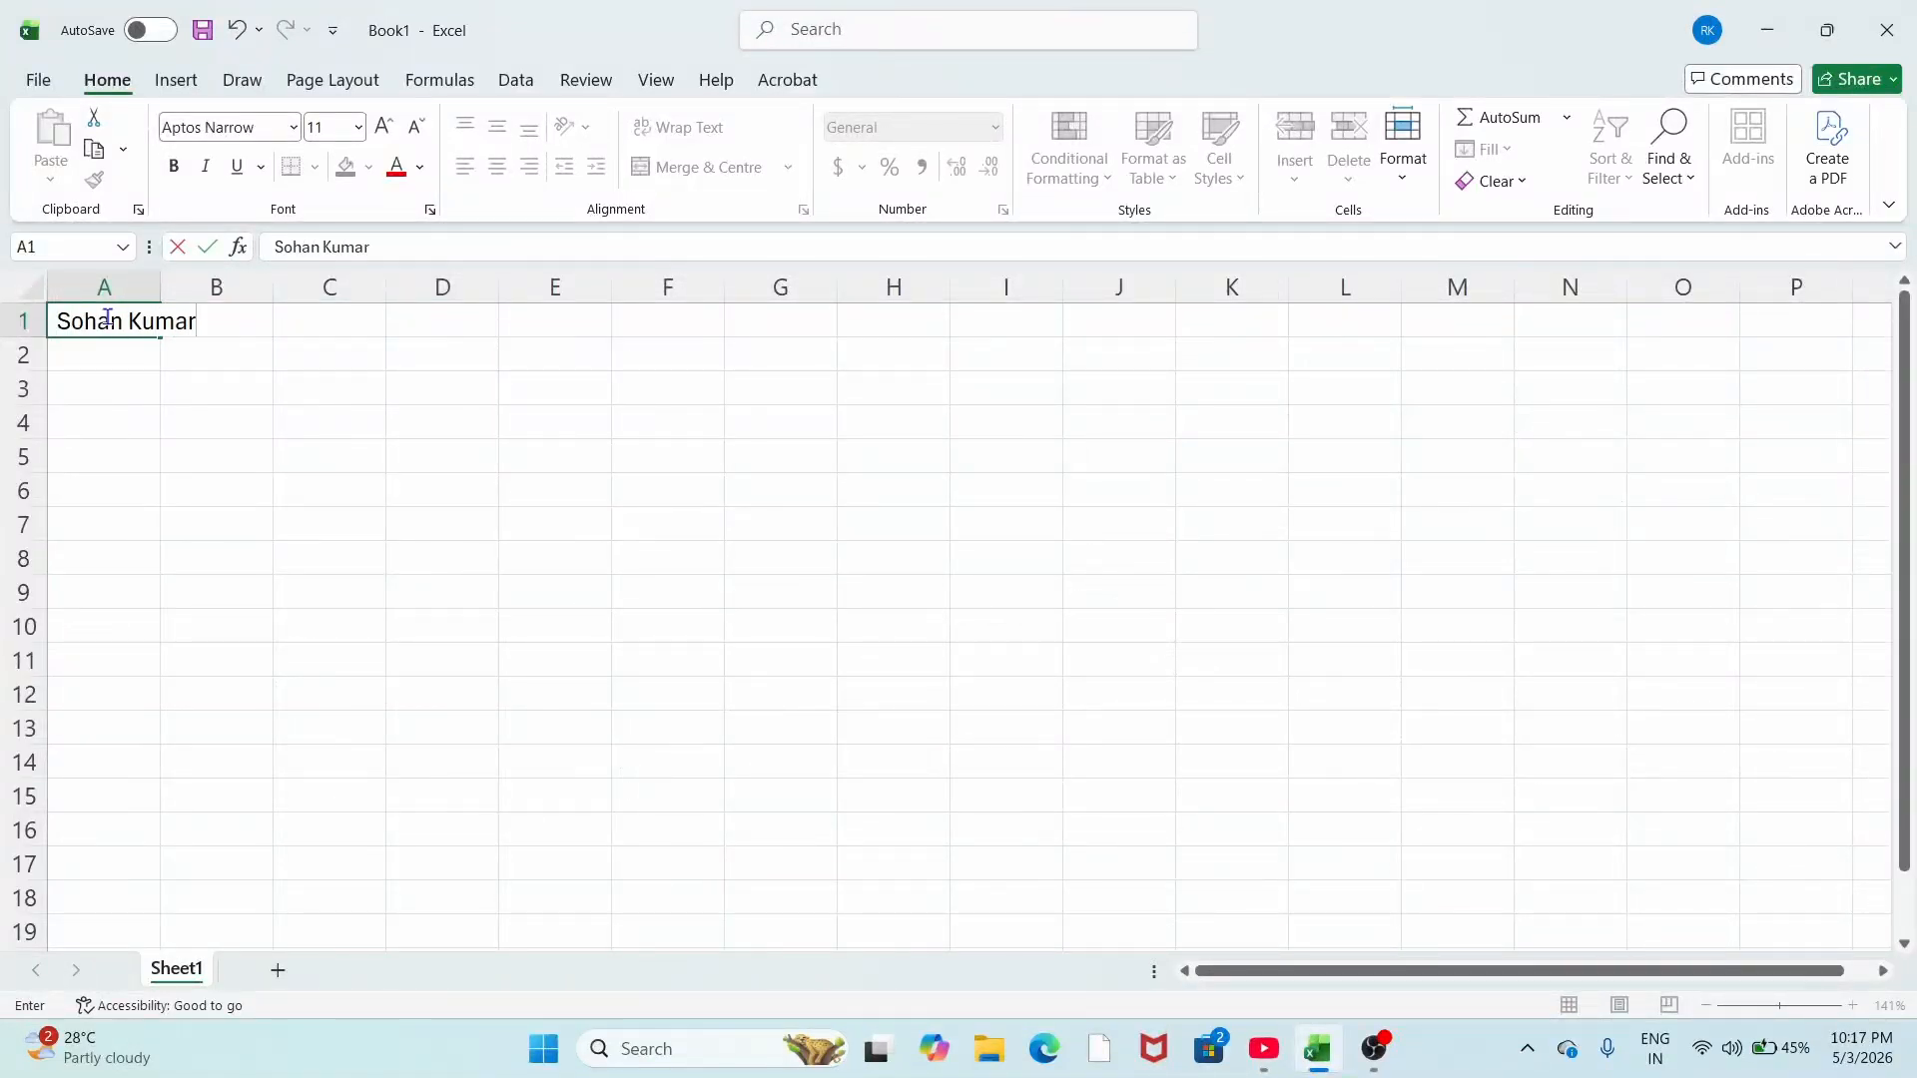
Step: Enter the student's full name in cell A1 and zoom the sheet to 174%
left_click(97, 368)
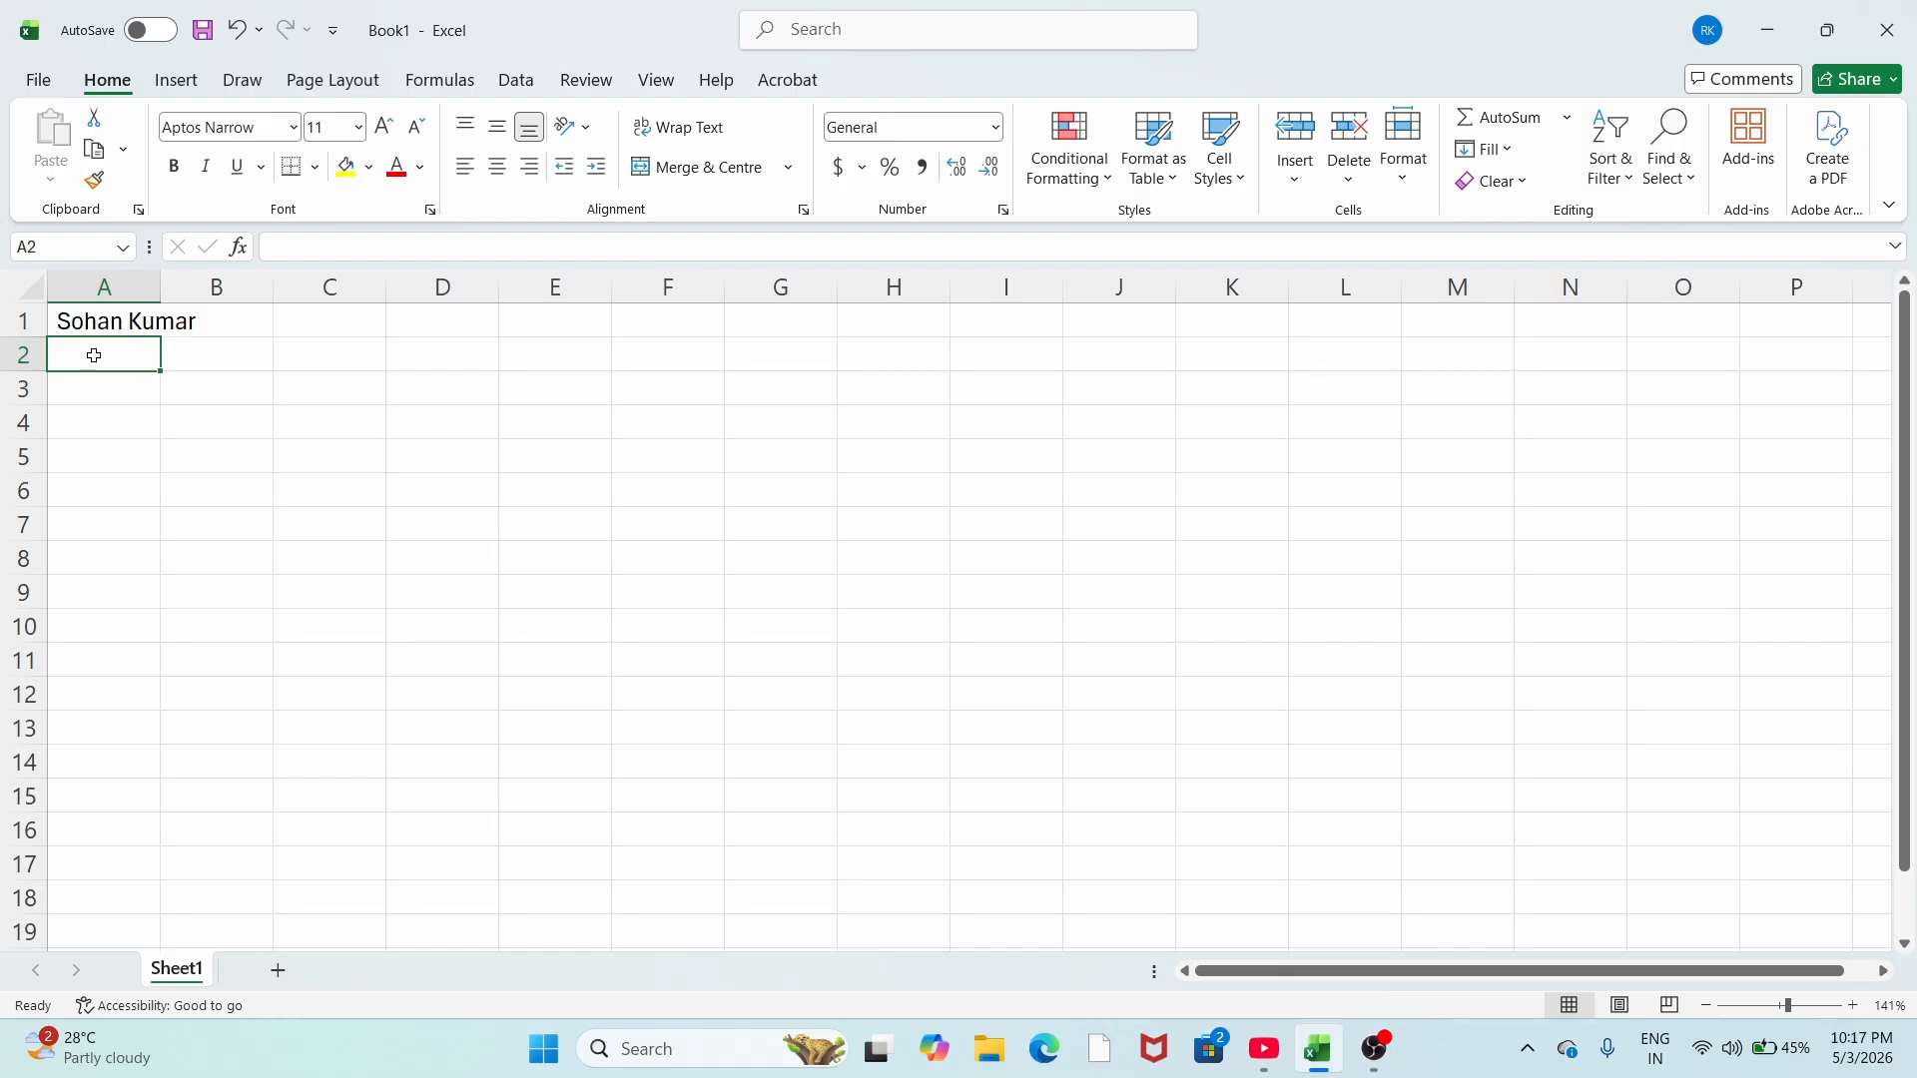
left_click(110, 321)
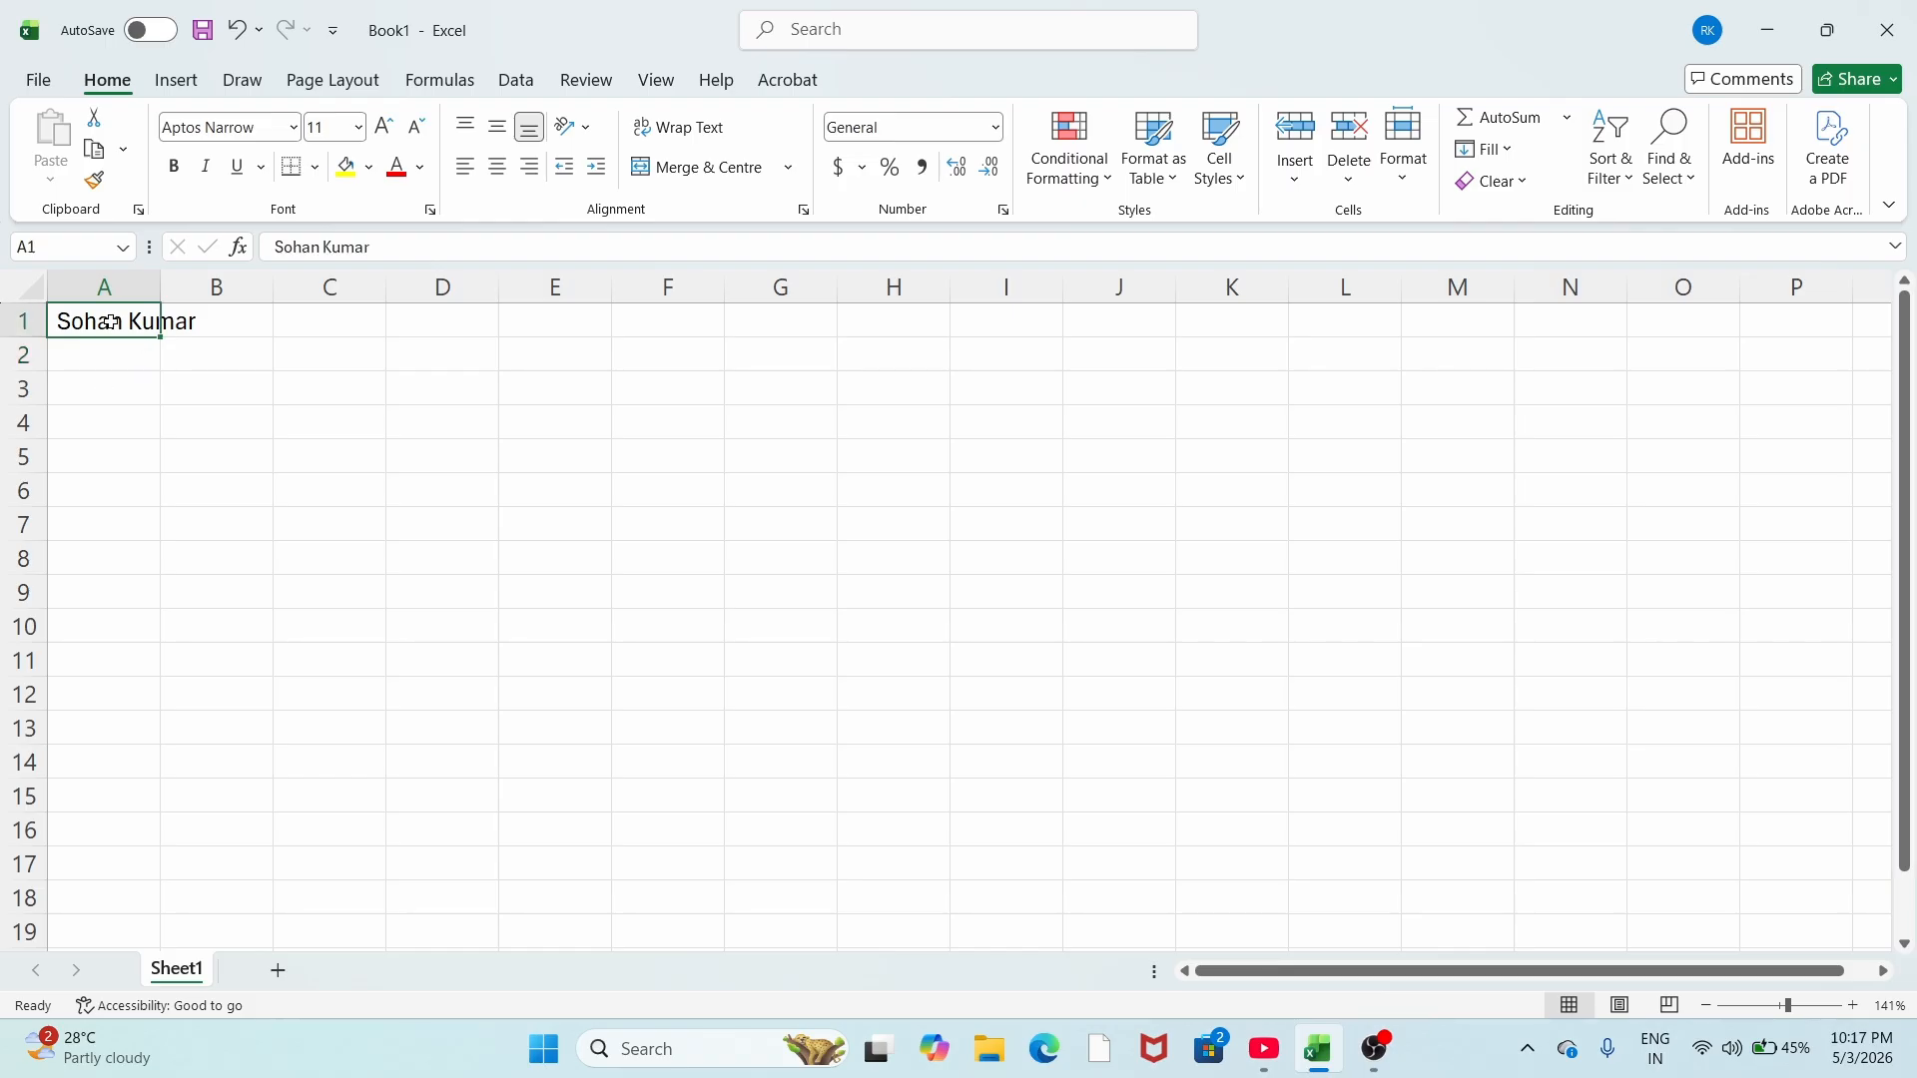
left_click(1795, 1005)
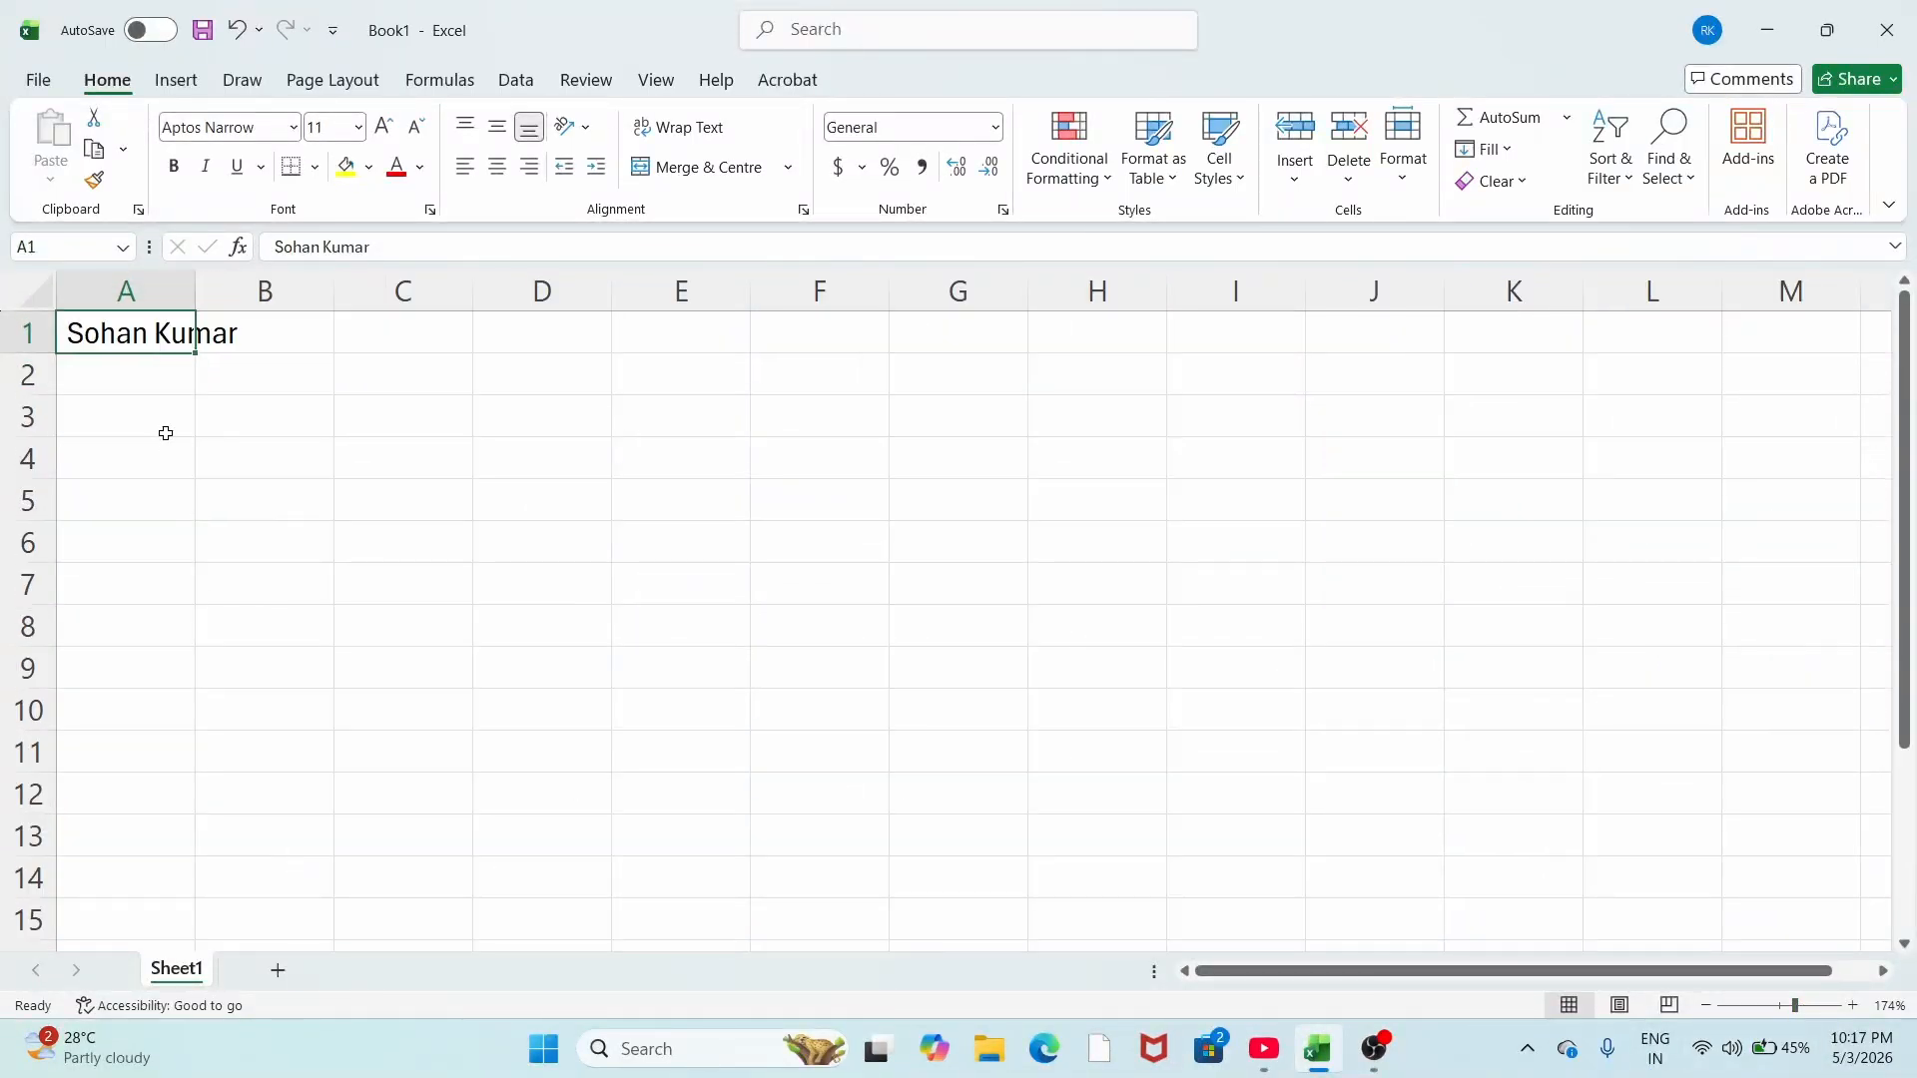
left_click(167, 368)
left_click(151, 339)
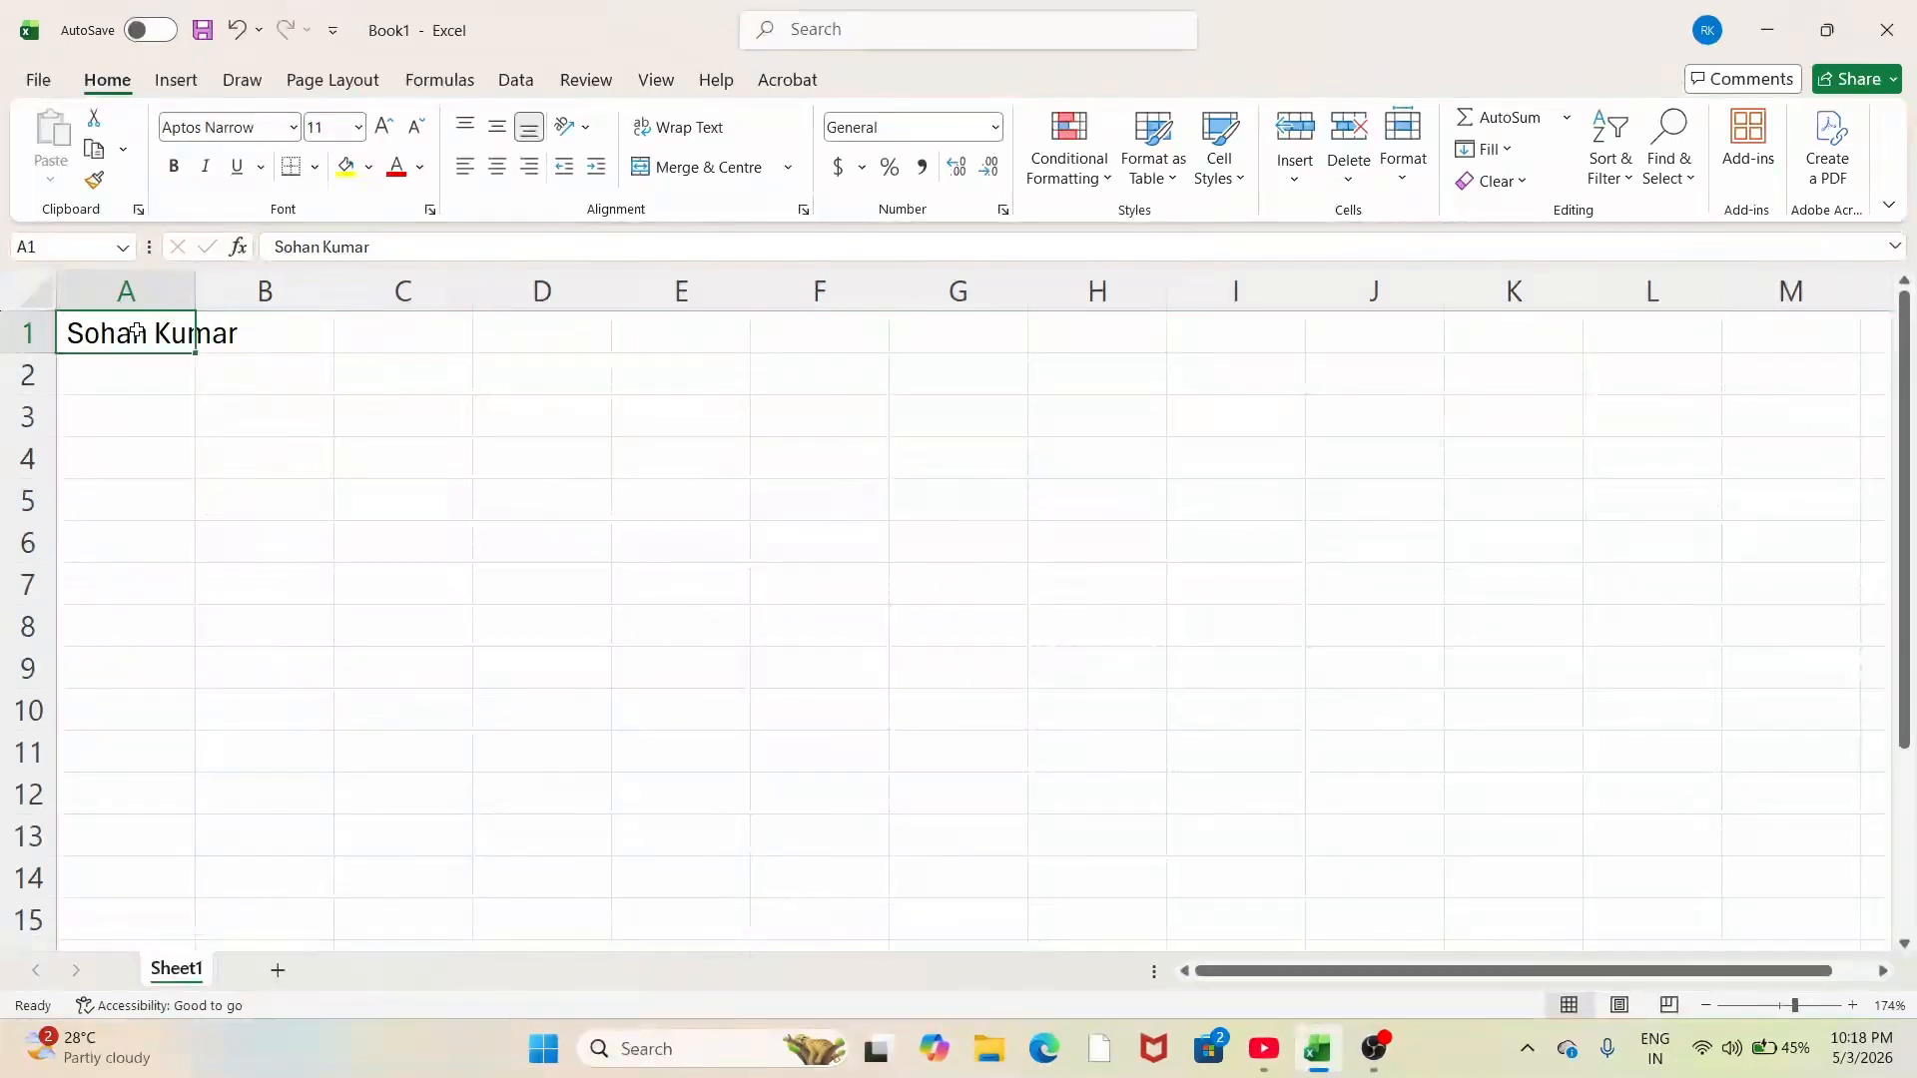
Step: Set column A to width 8.00 and apply Wrap Text so the name spans two lines
left_click_drag(195, 282, 252, 283)
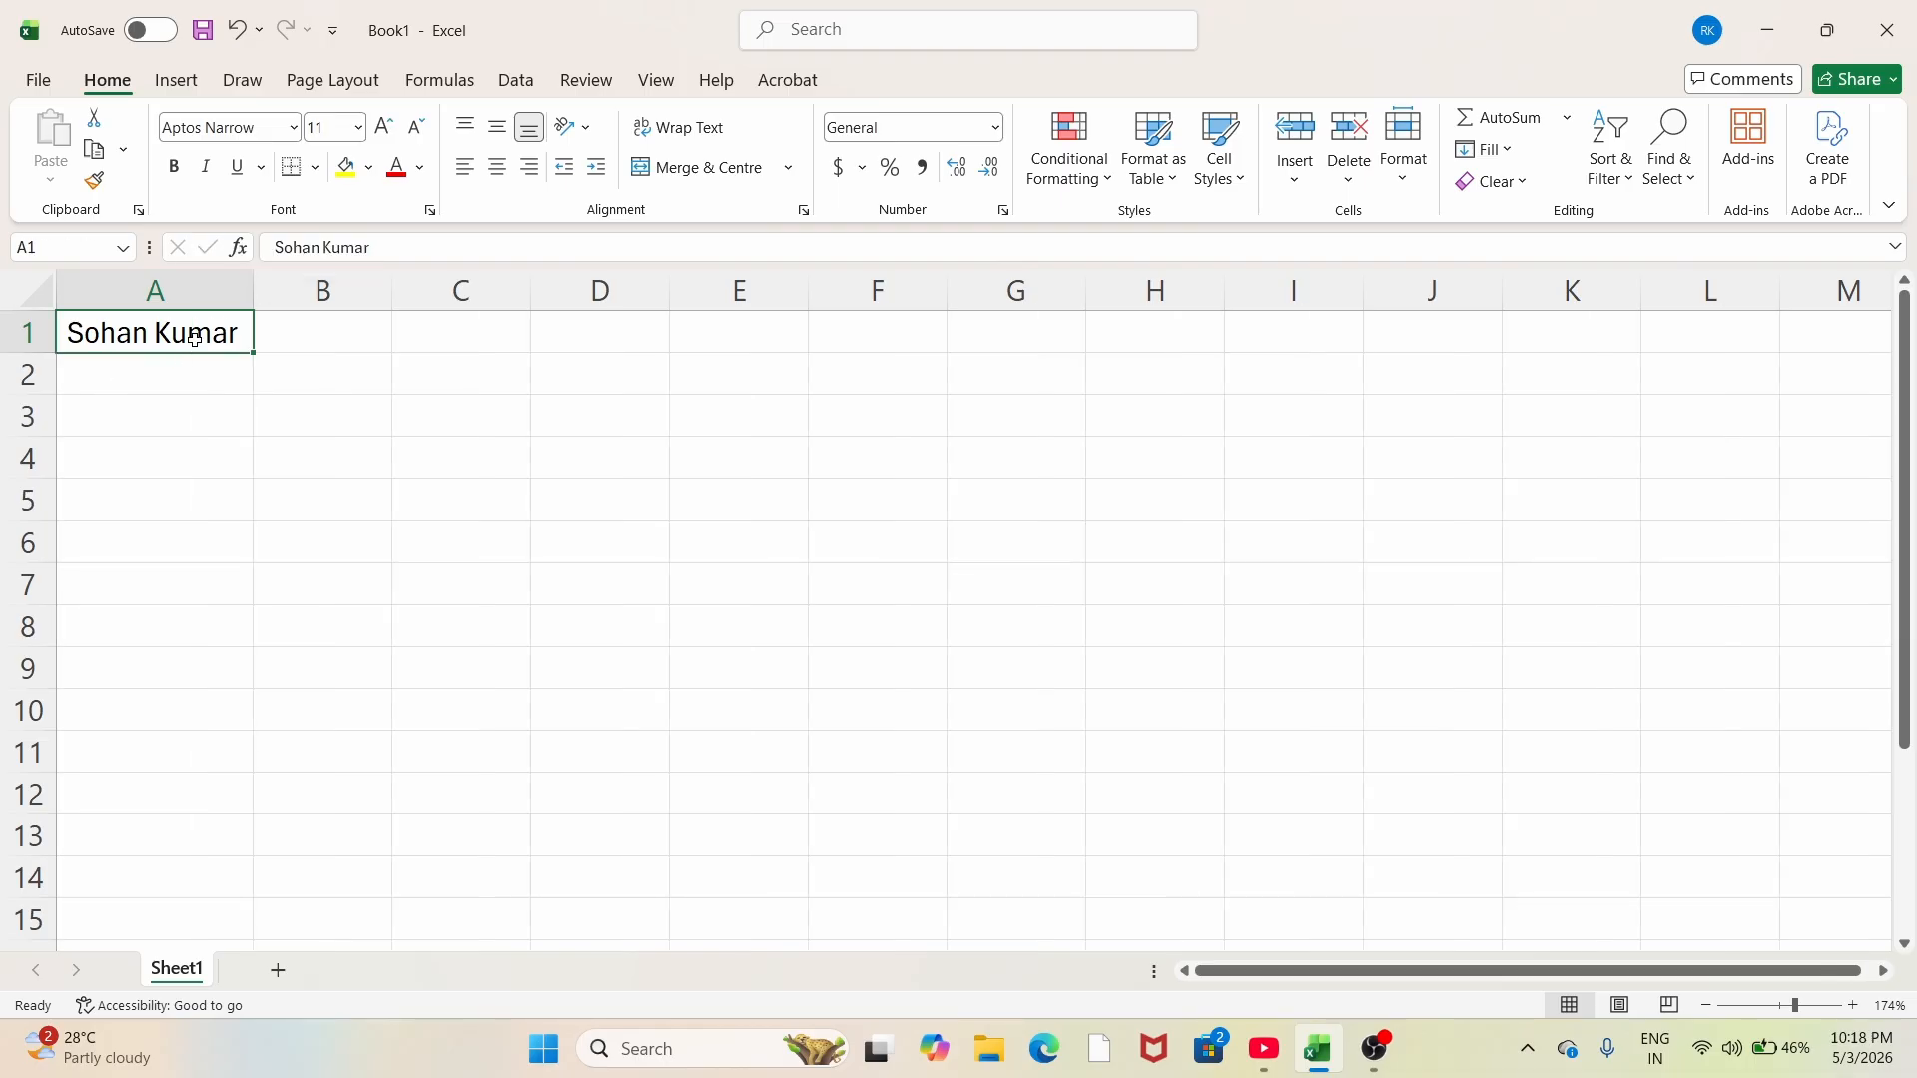
left_click_drag(251, 283, 192, 290)
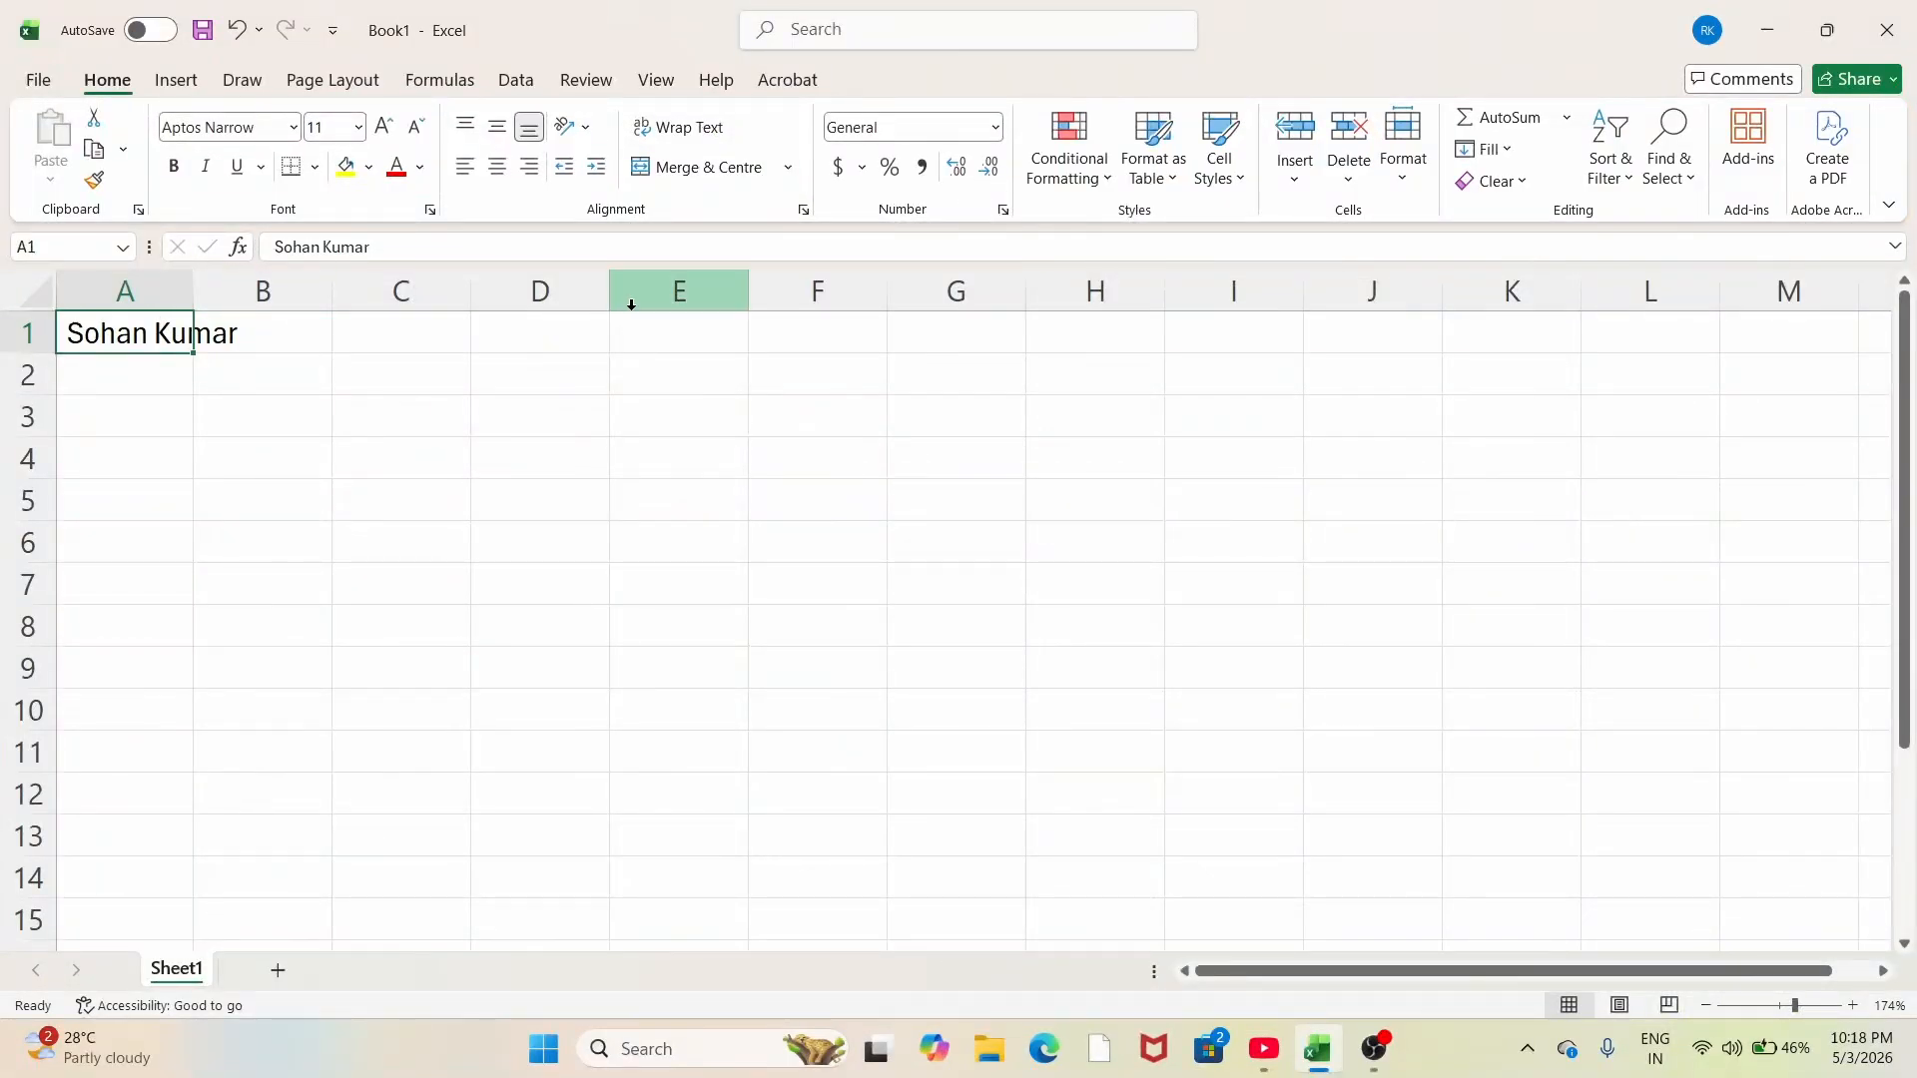
left_click(666, 136)
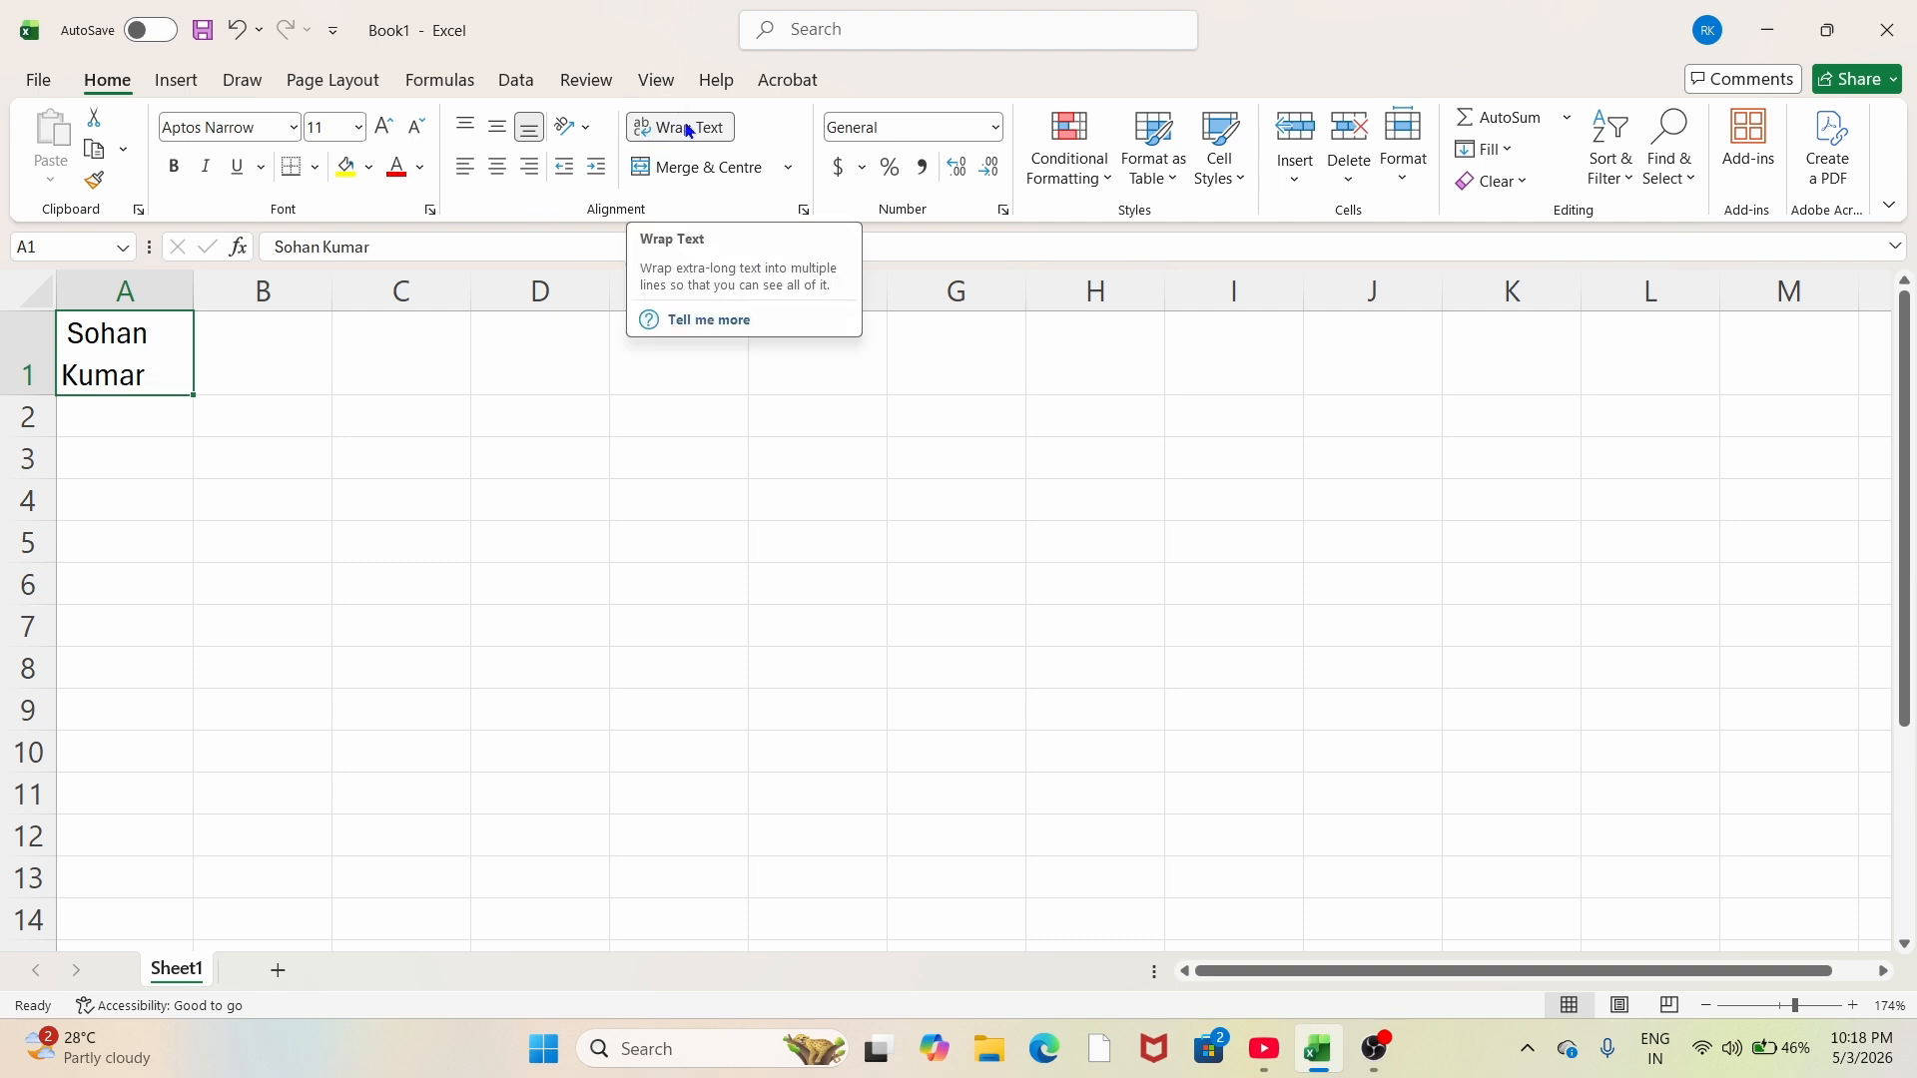
left_click(185, 421)
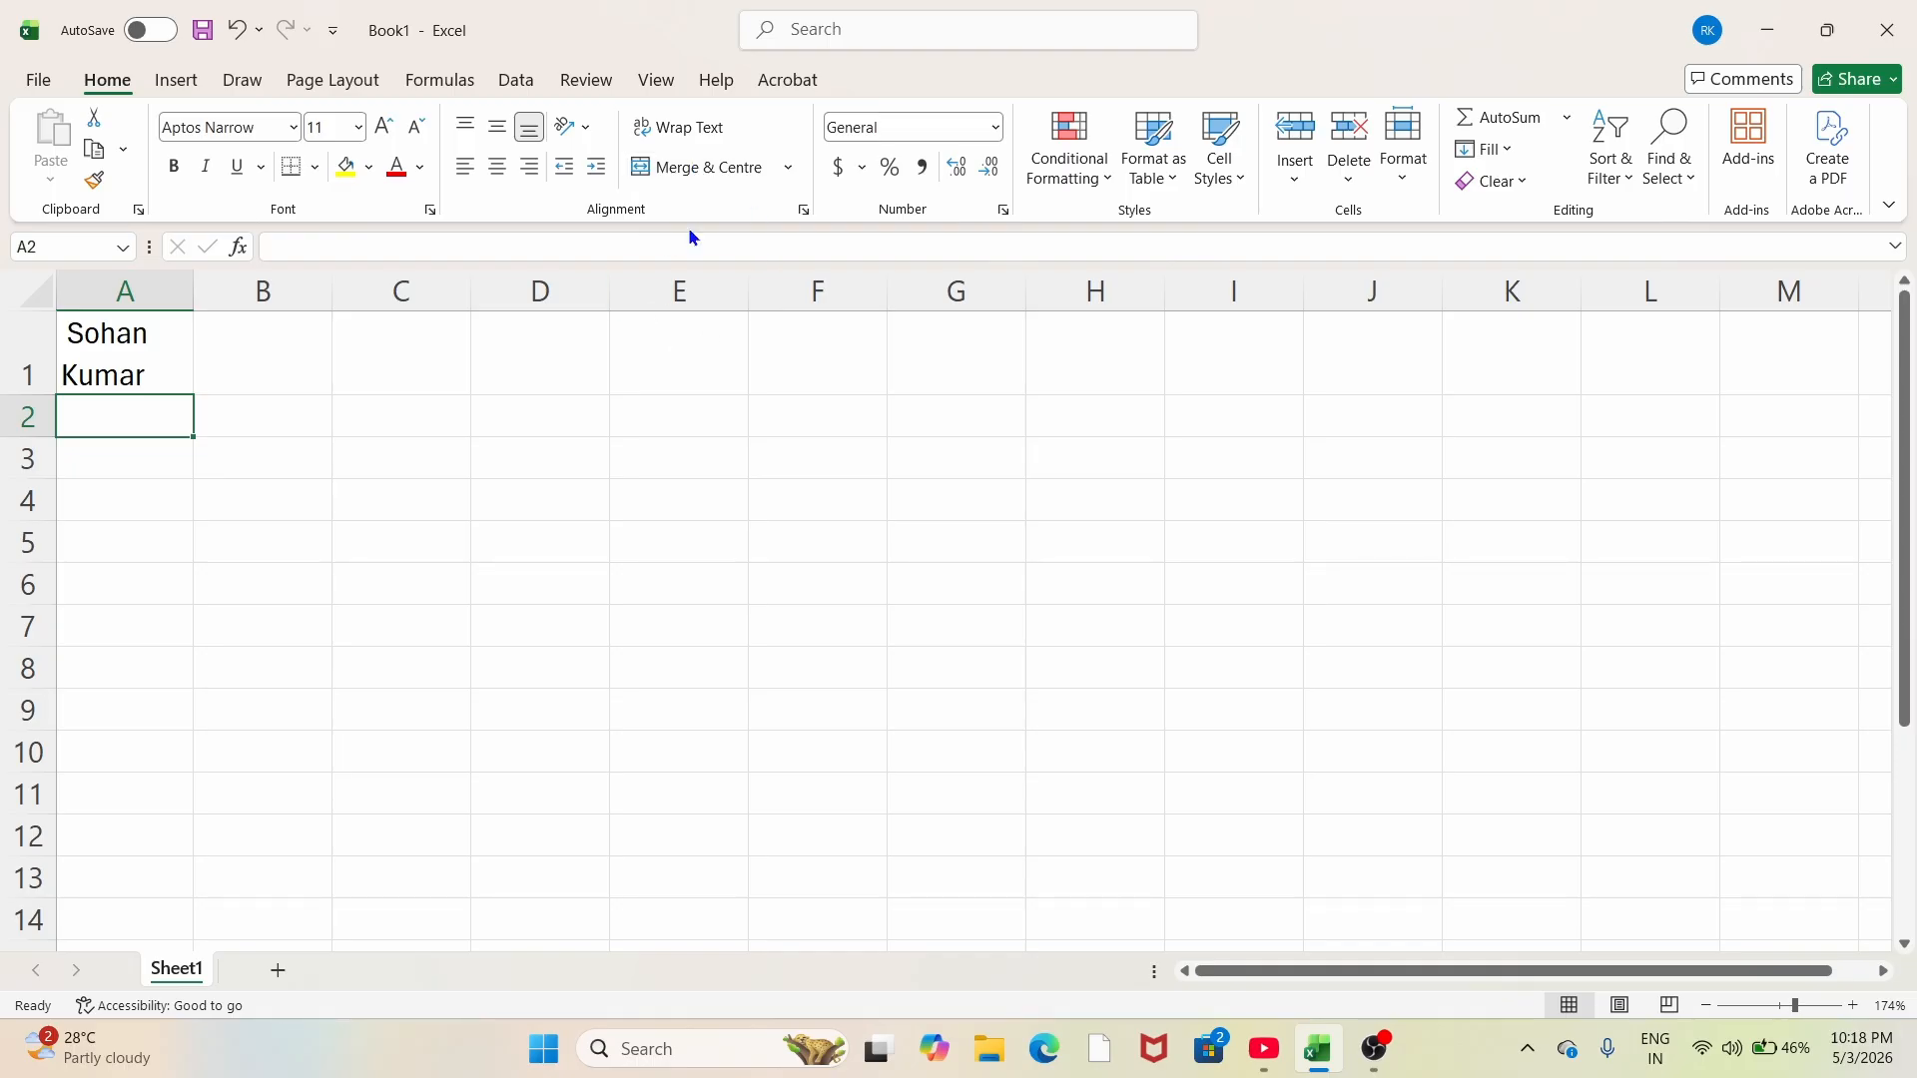
Step: Select the range E2:G5 and show the Merge & Centre dropdown options
left_click(794, 176)
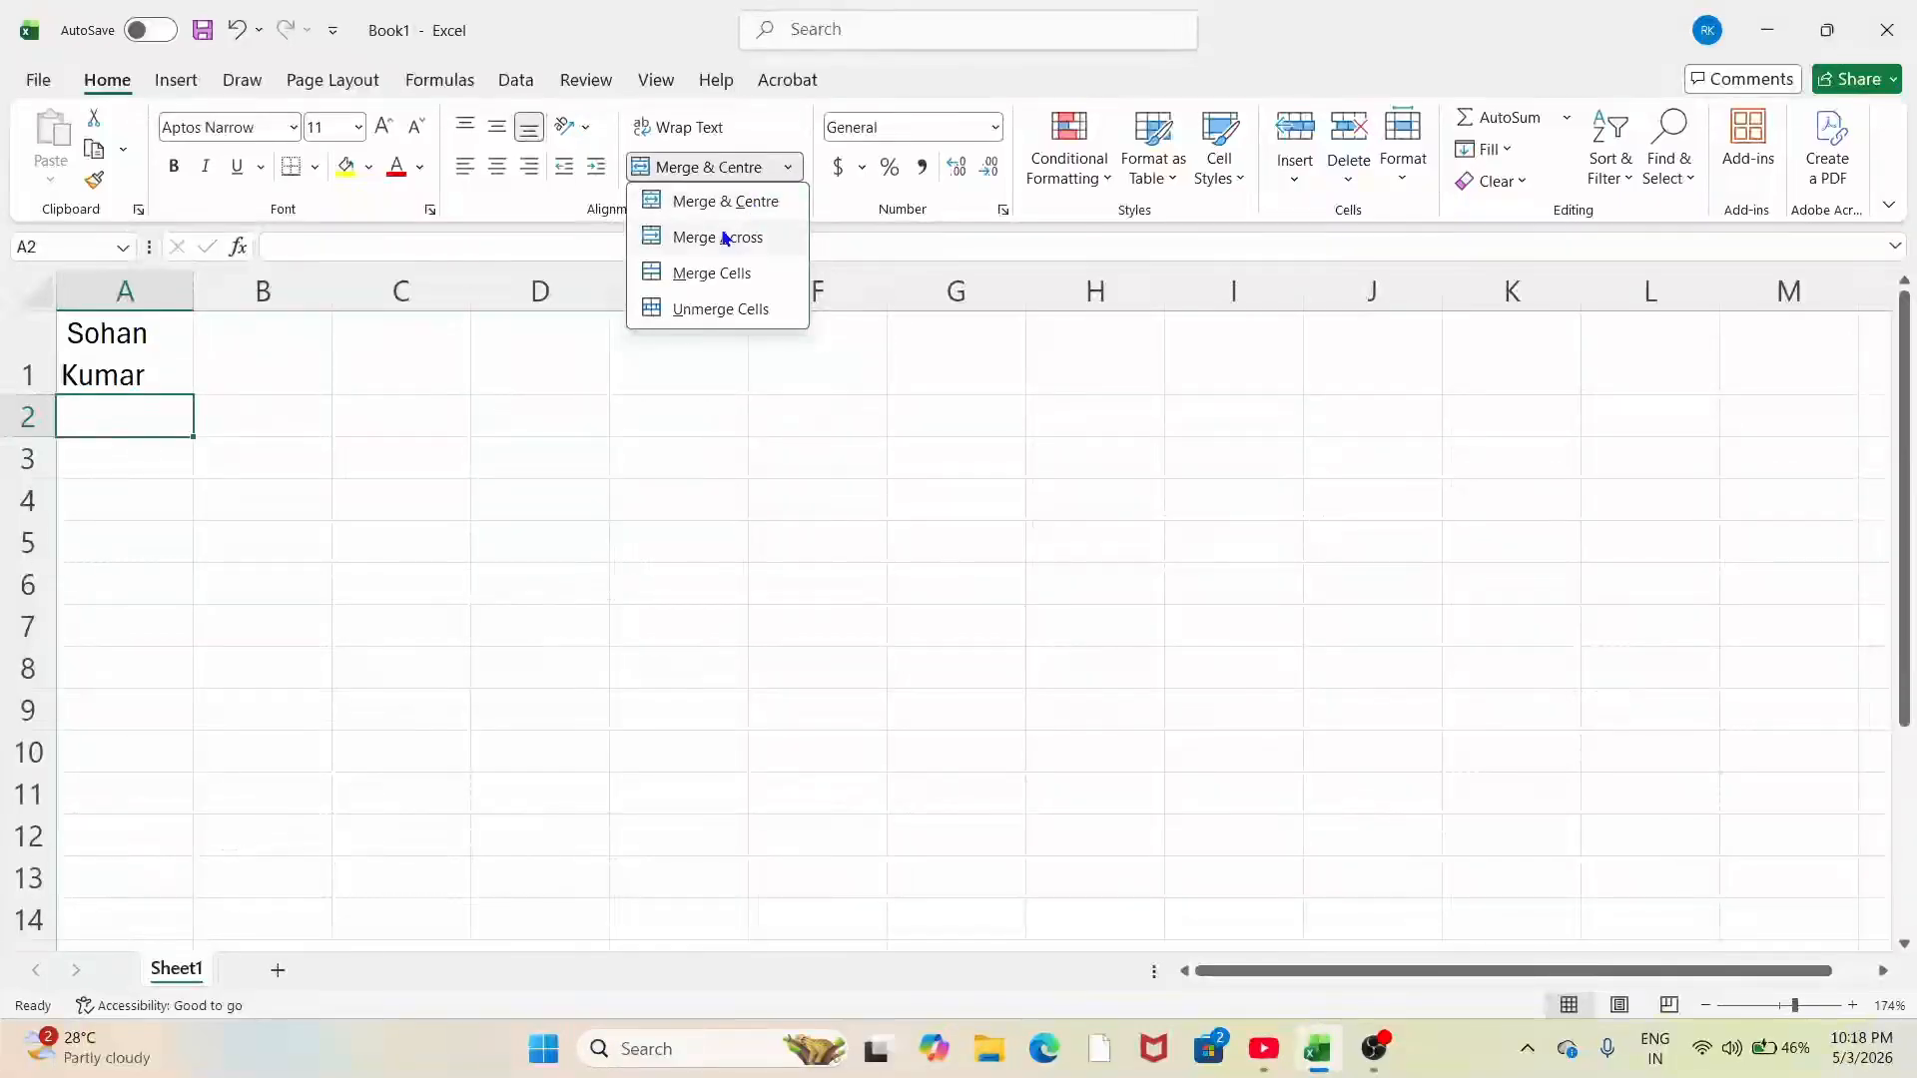
left_click(694, 405)
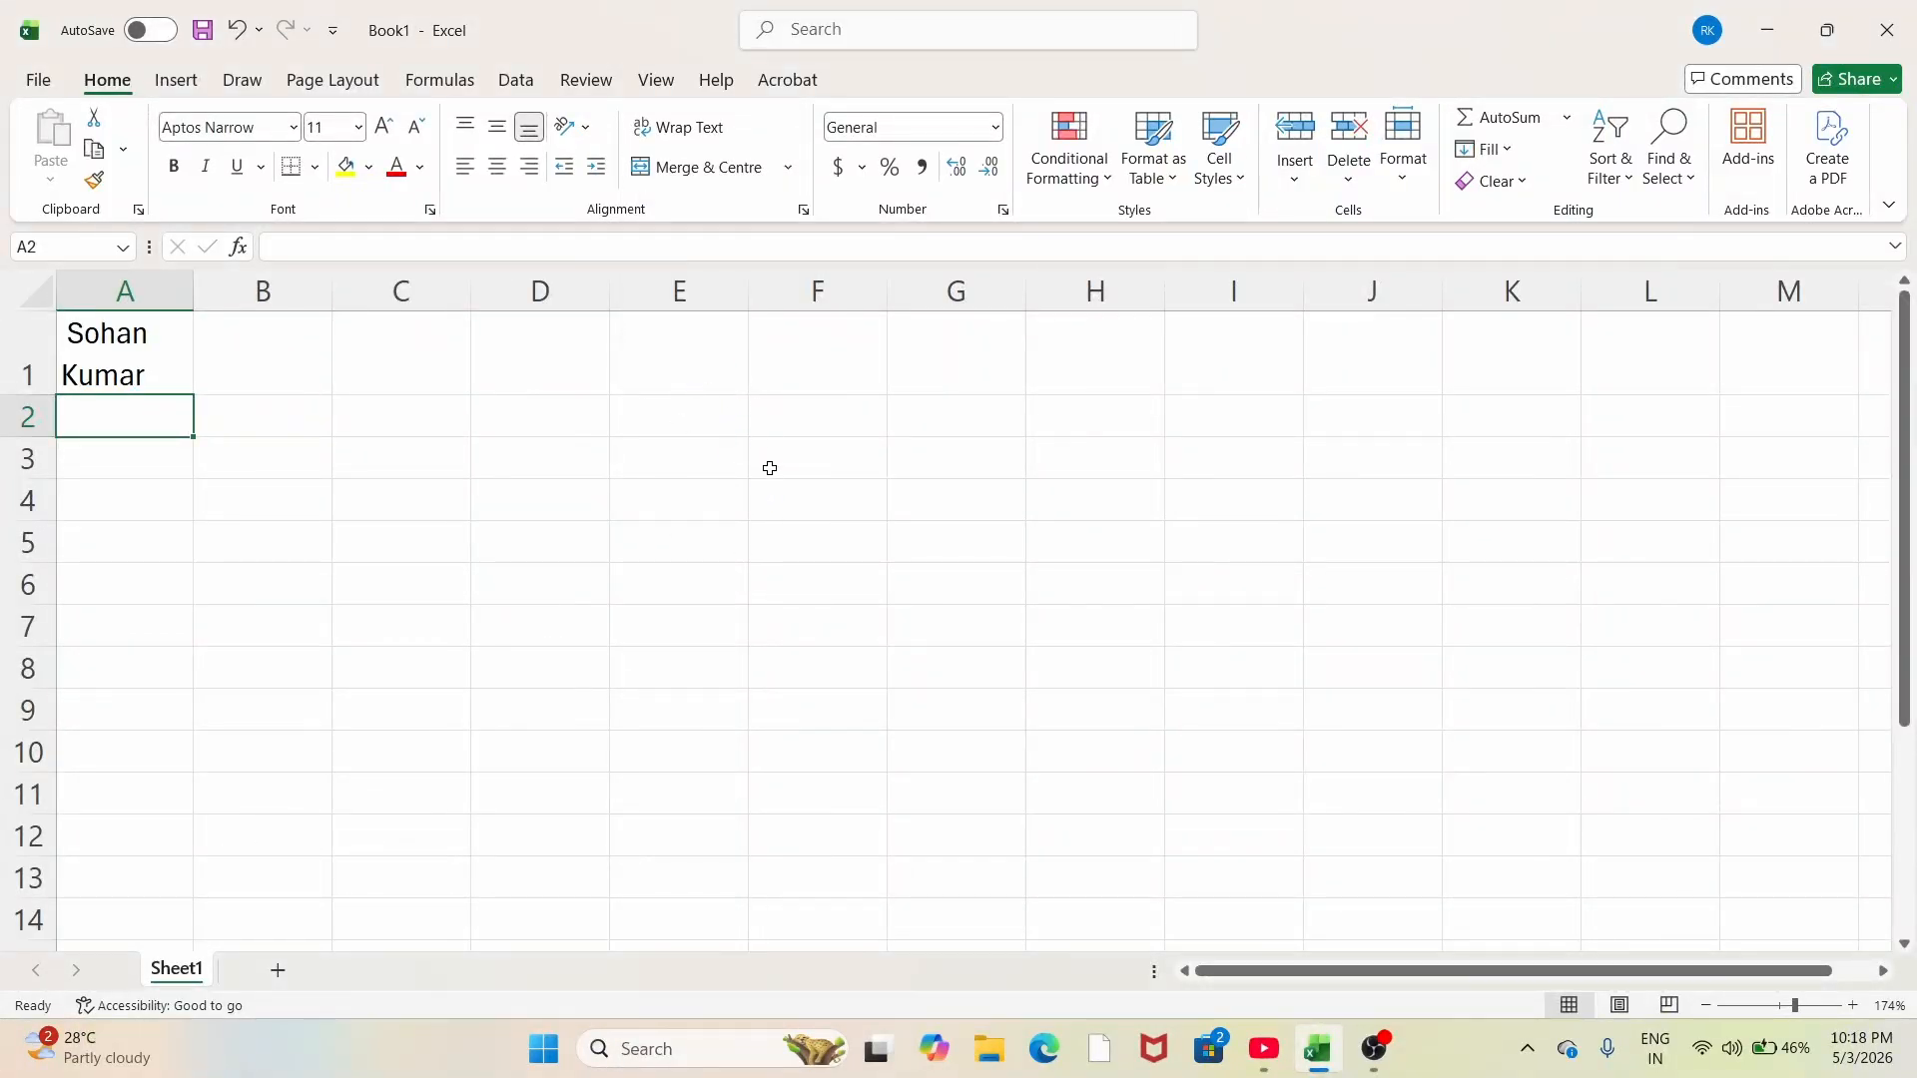
left_click(691, 416)
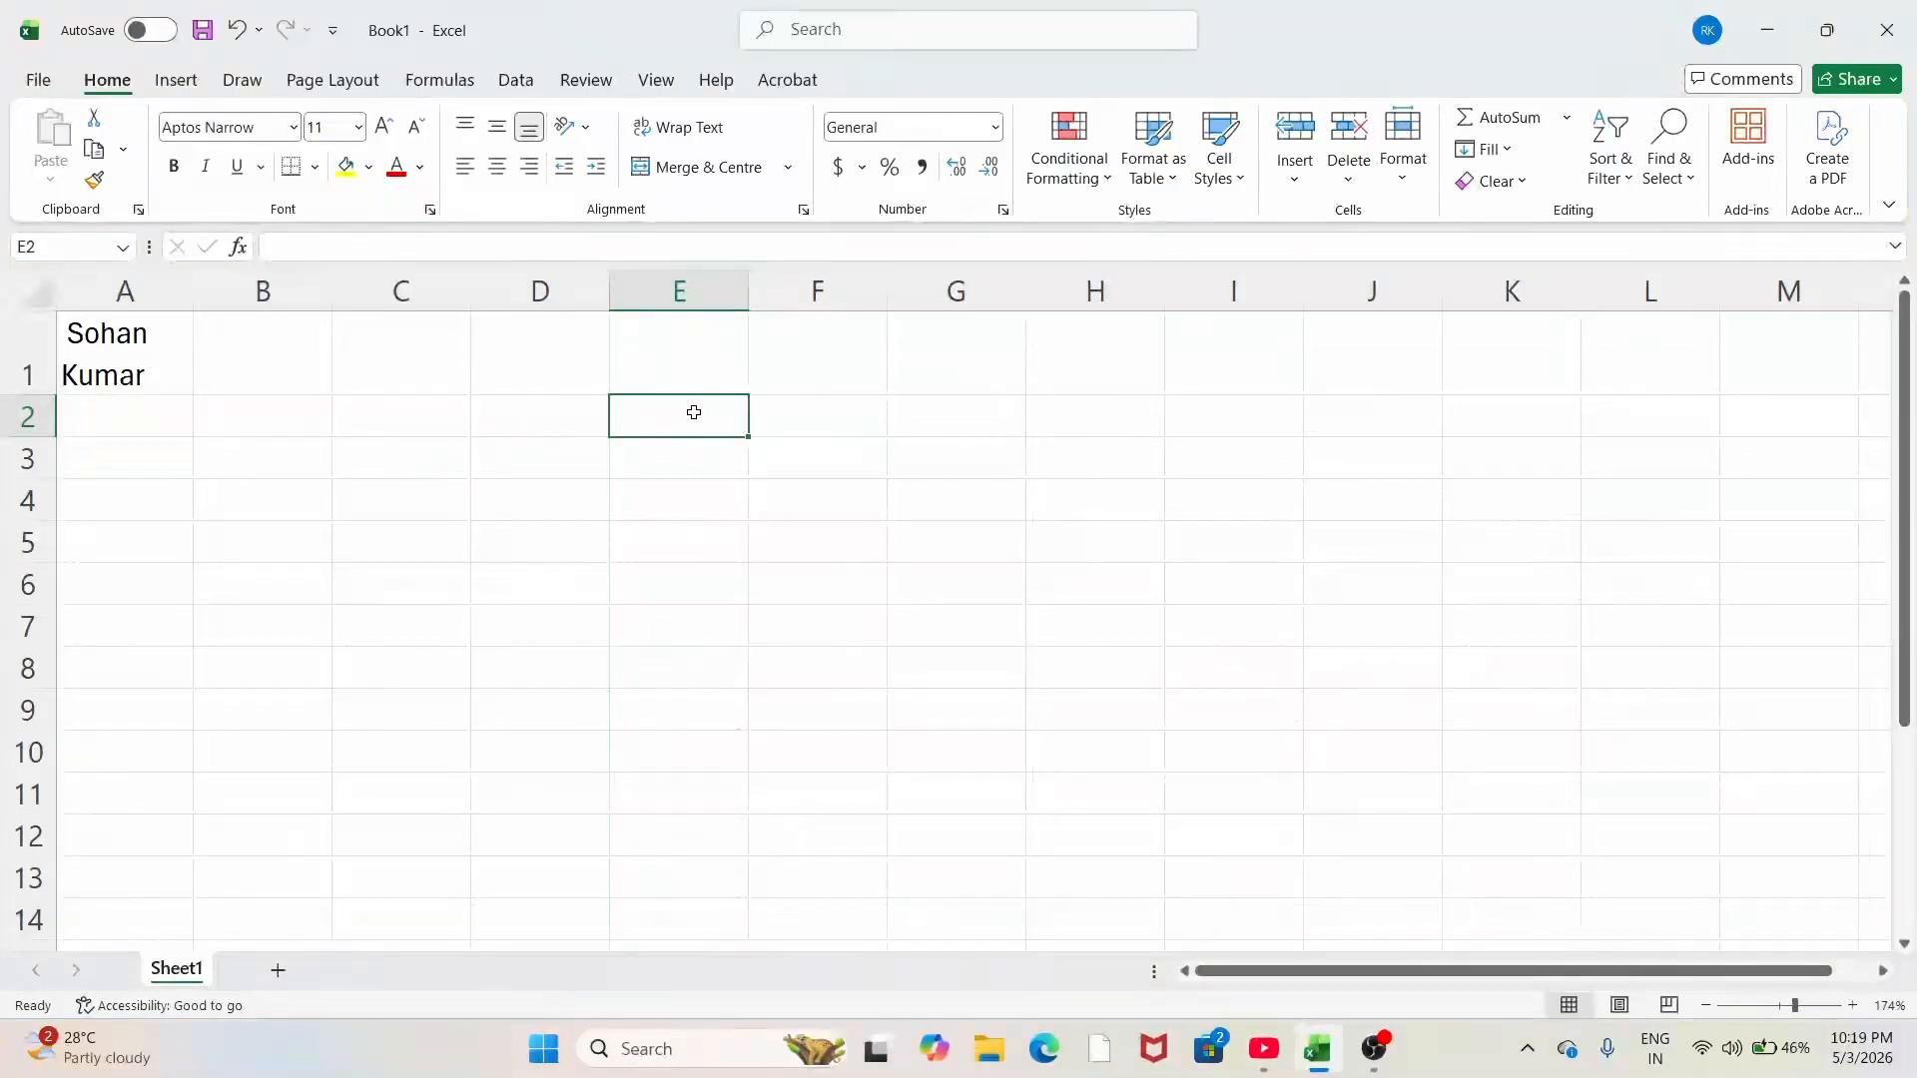
left_click_drag(694, 414, 948, 547)
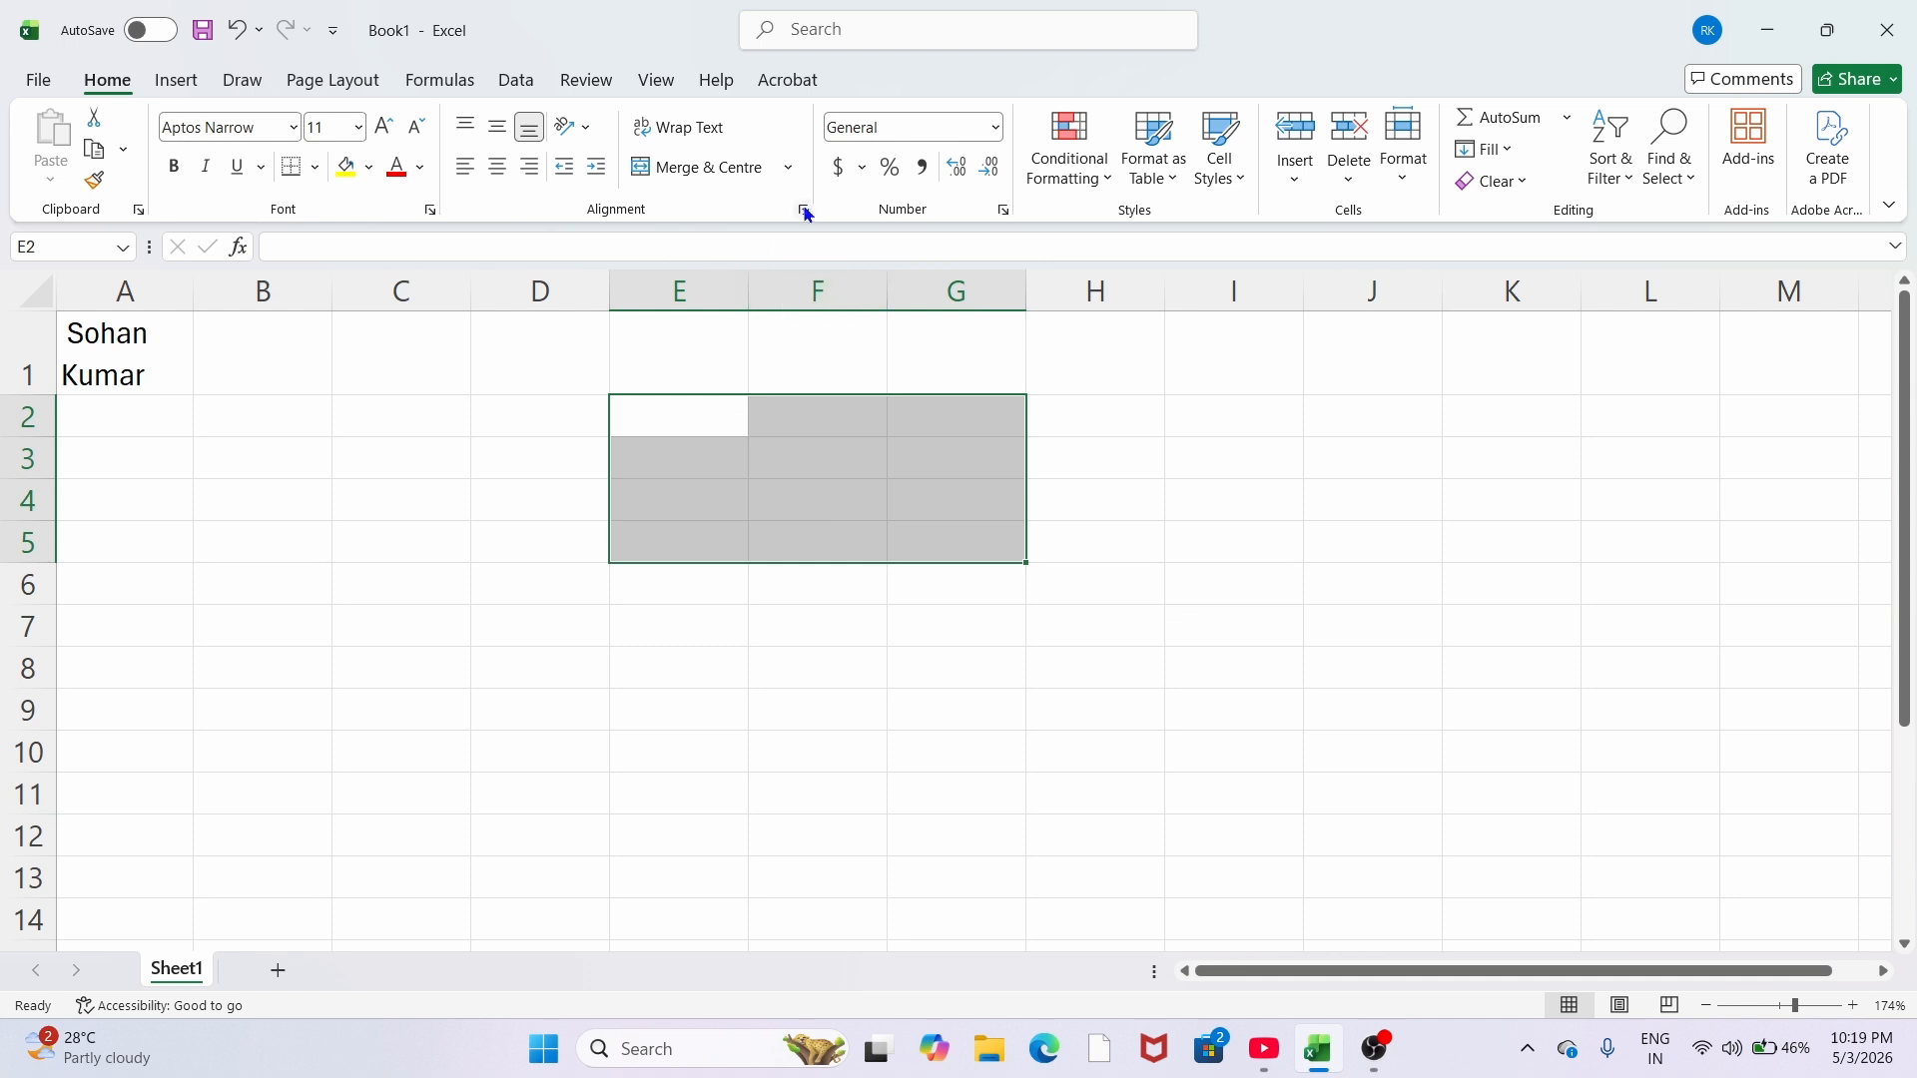
left_click(788, 168)
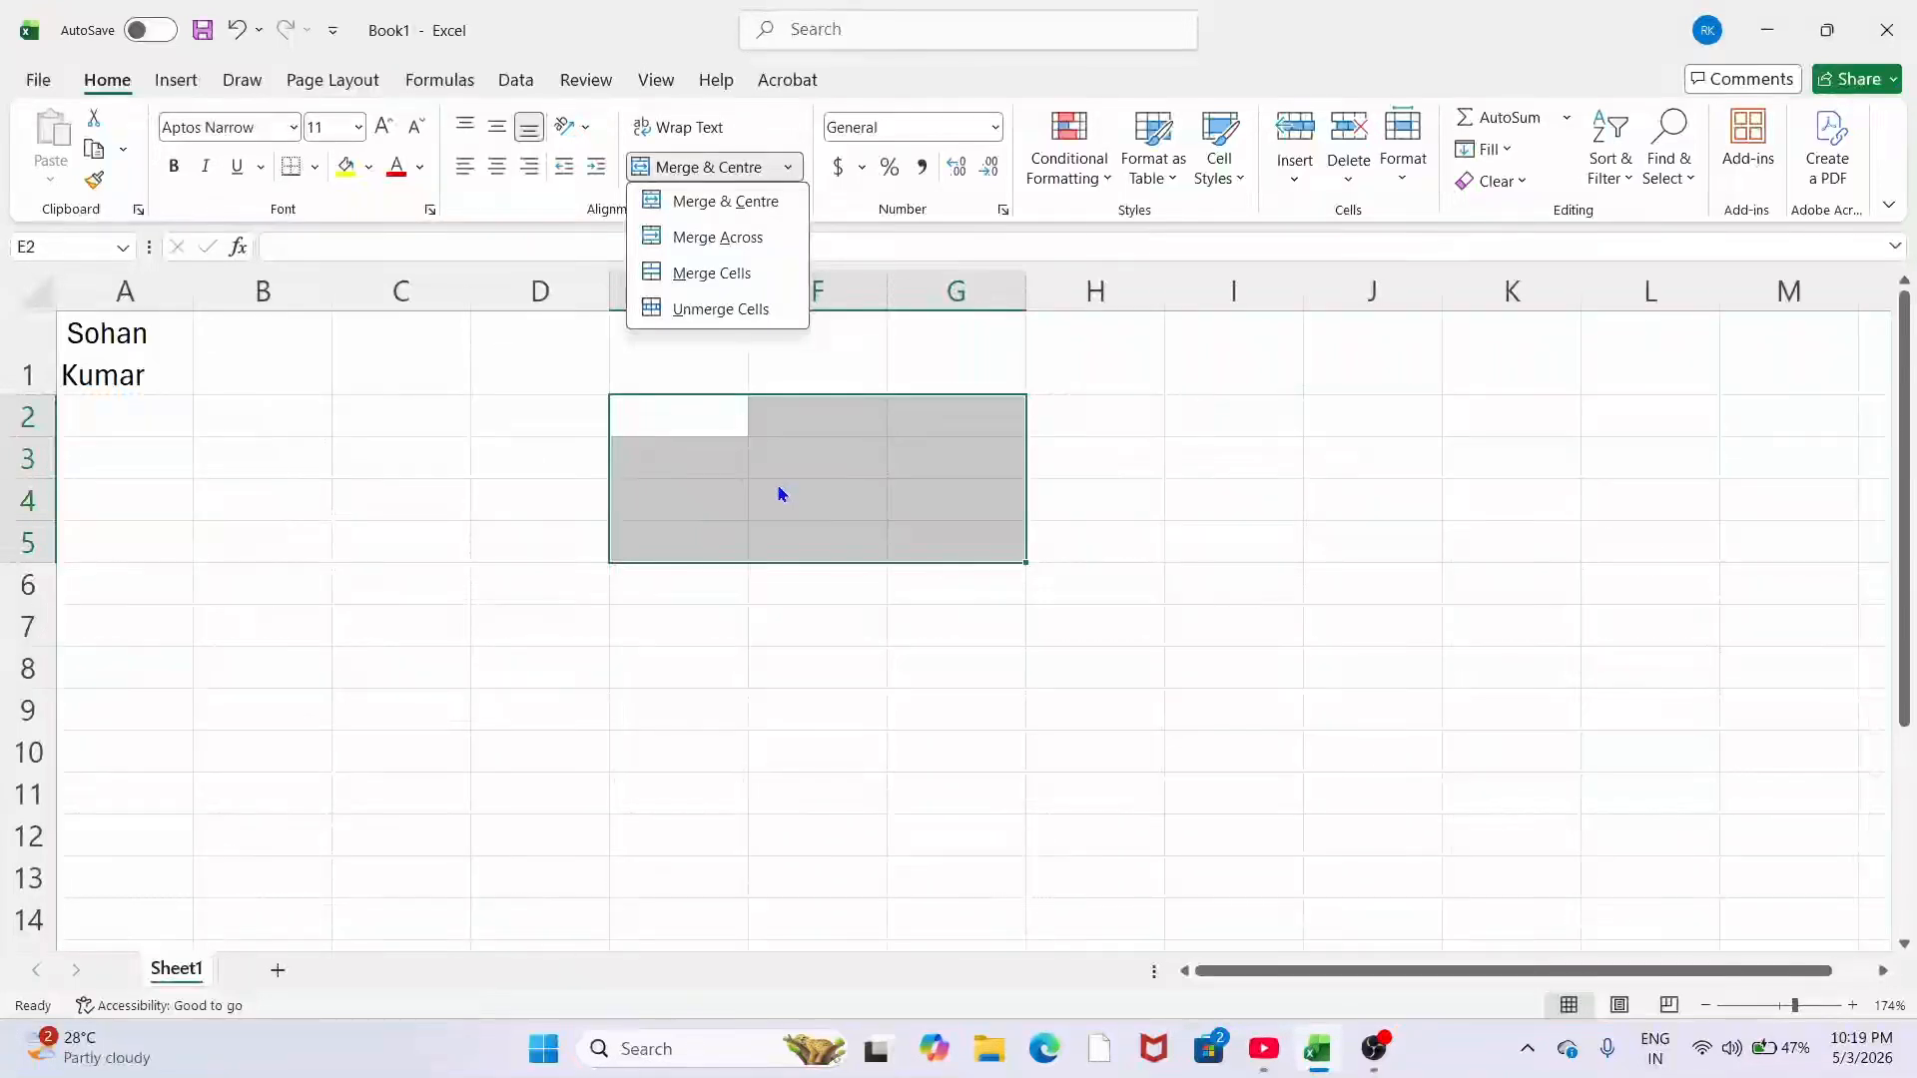
Step: Merge & Centre E2:G5, then type and erase test text so the cell stays empty
left_click(726, 203)
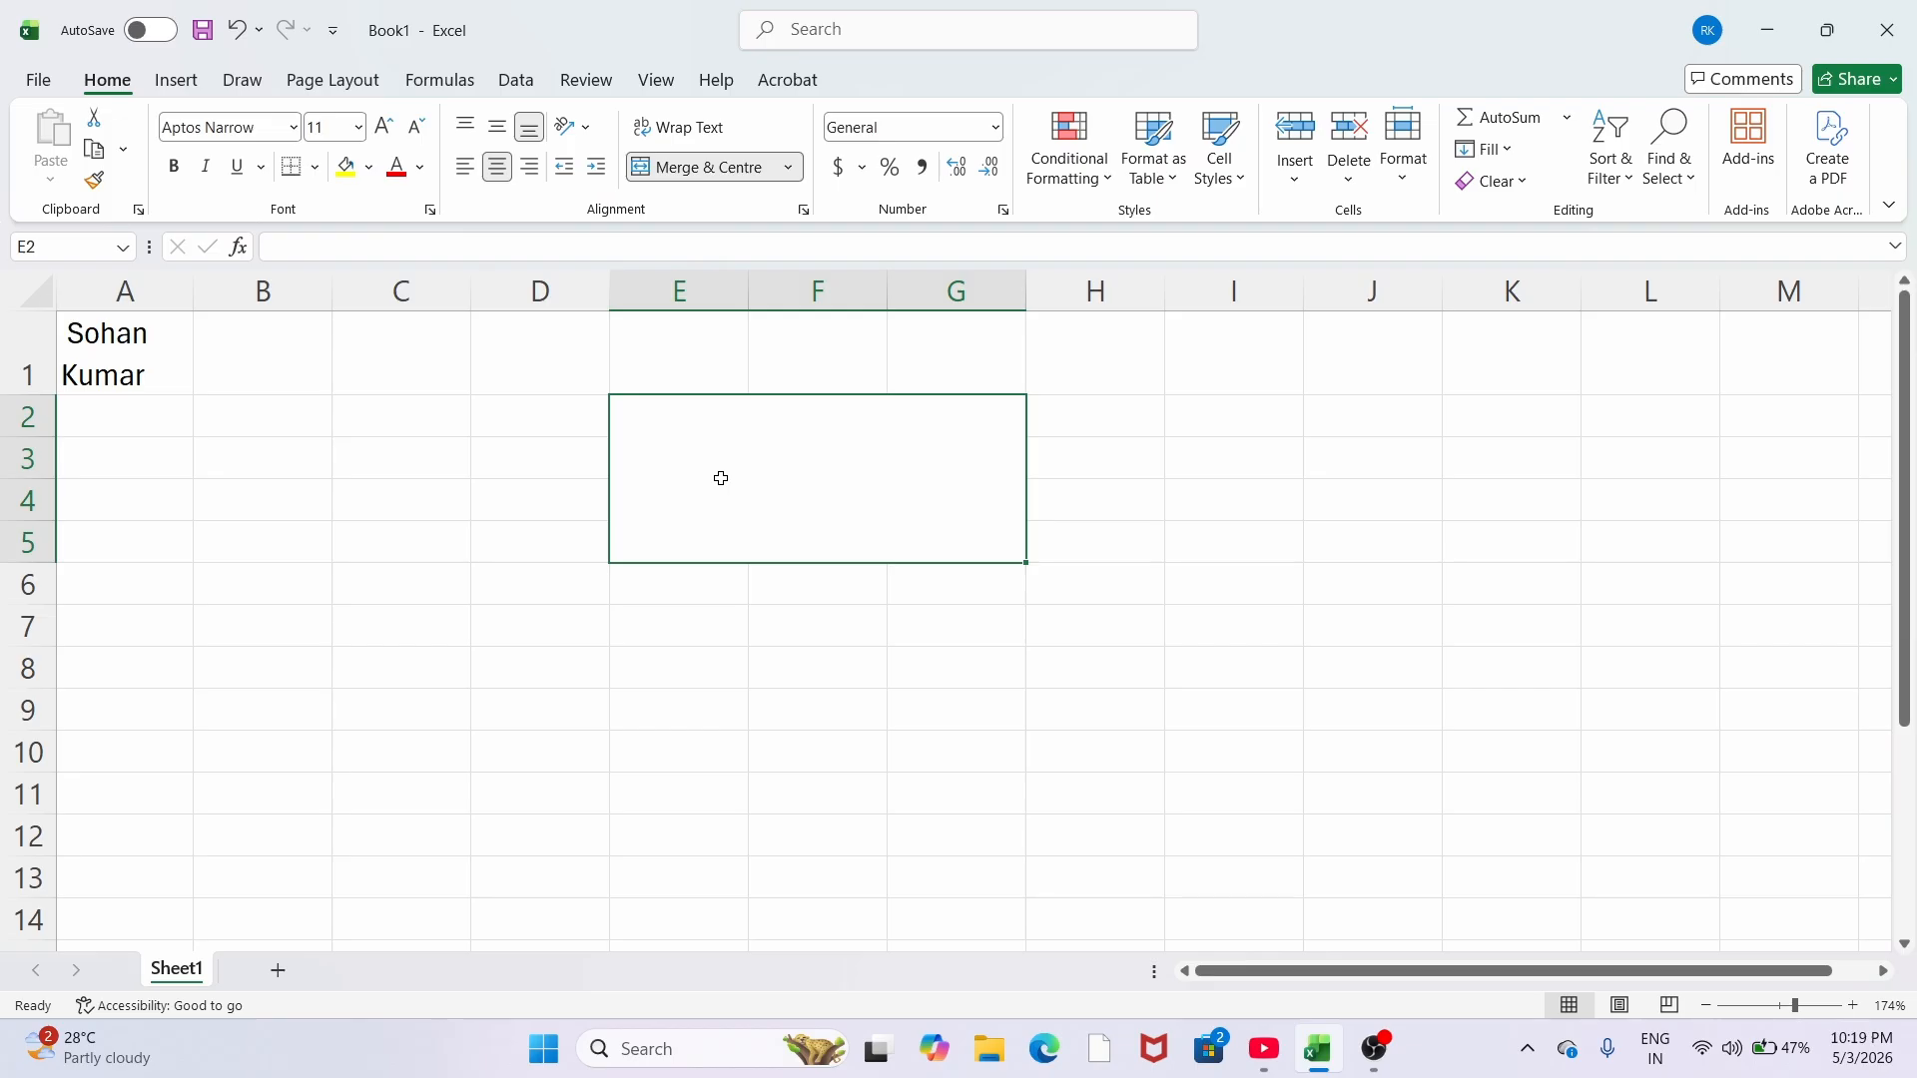
type("jsdgfk.jsf")
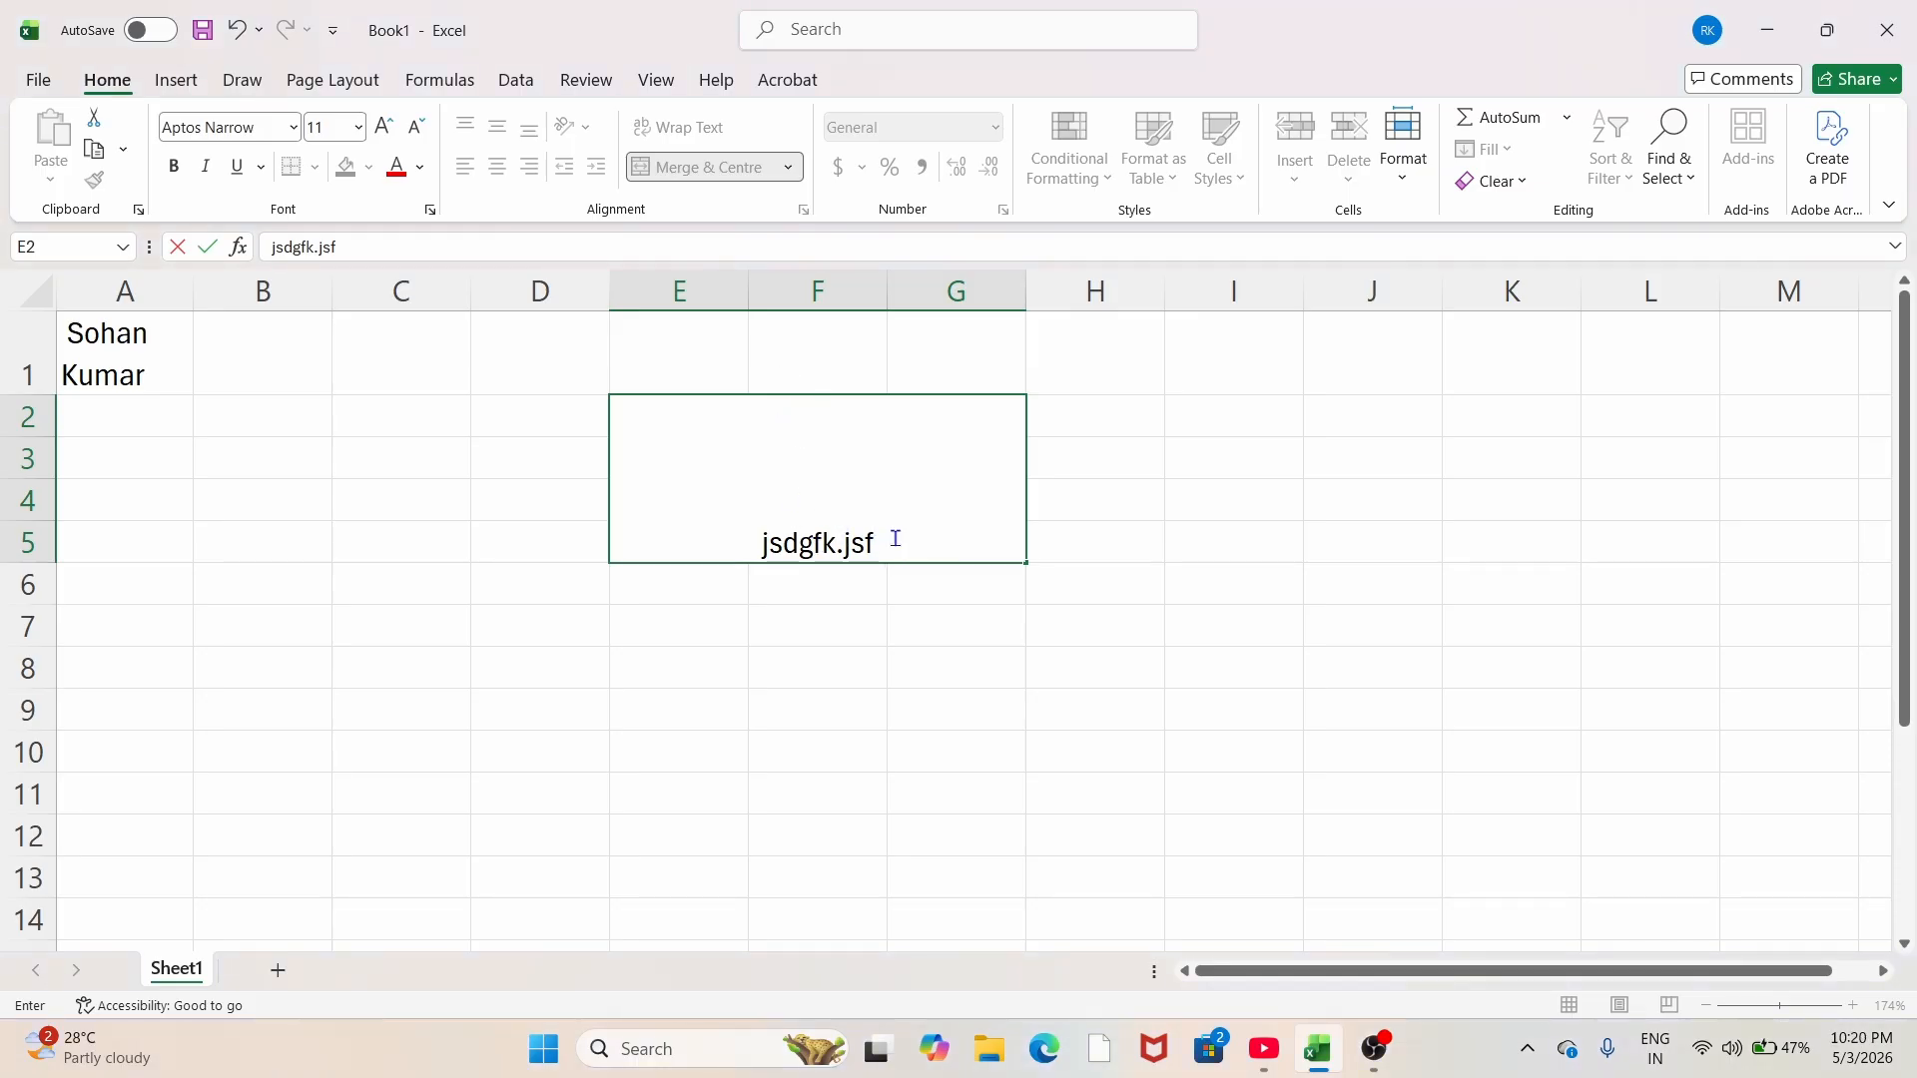
key("BackSpace")
key("BackSpace")
key("BackSpace")
key("BackSpace")
key("BackSpace")
key("BackSpace")
key("BackSpace")
key("BackSpace")
key("BackSpace")
key("BackSpace")
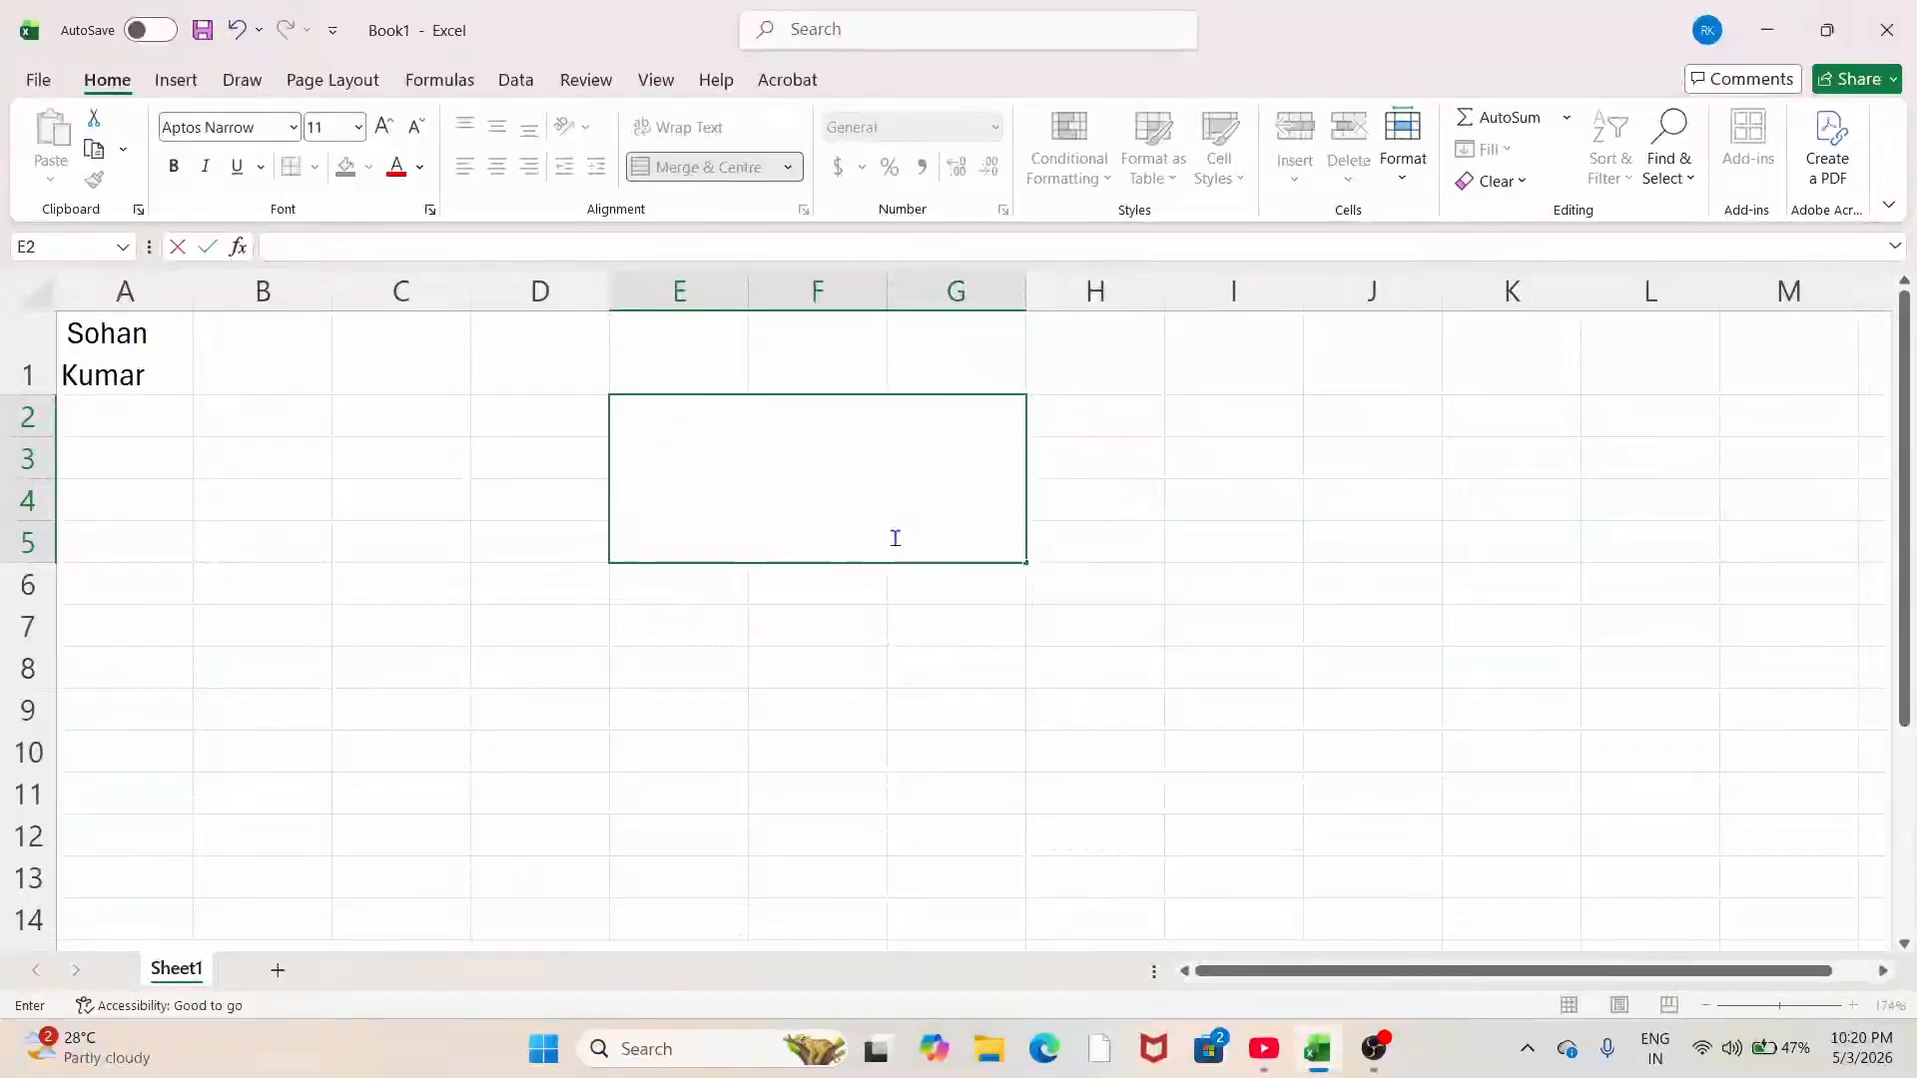
left_click(821, 607)
left_click(805, 509)
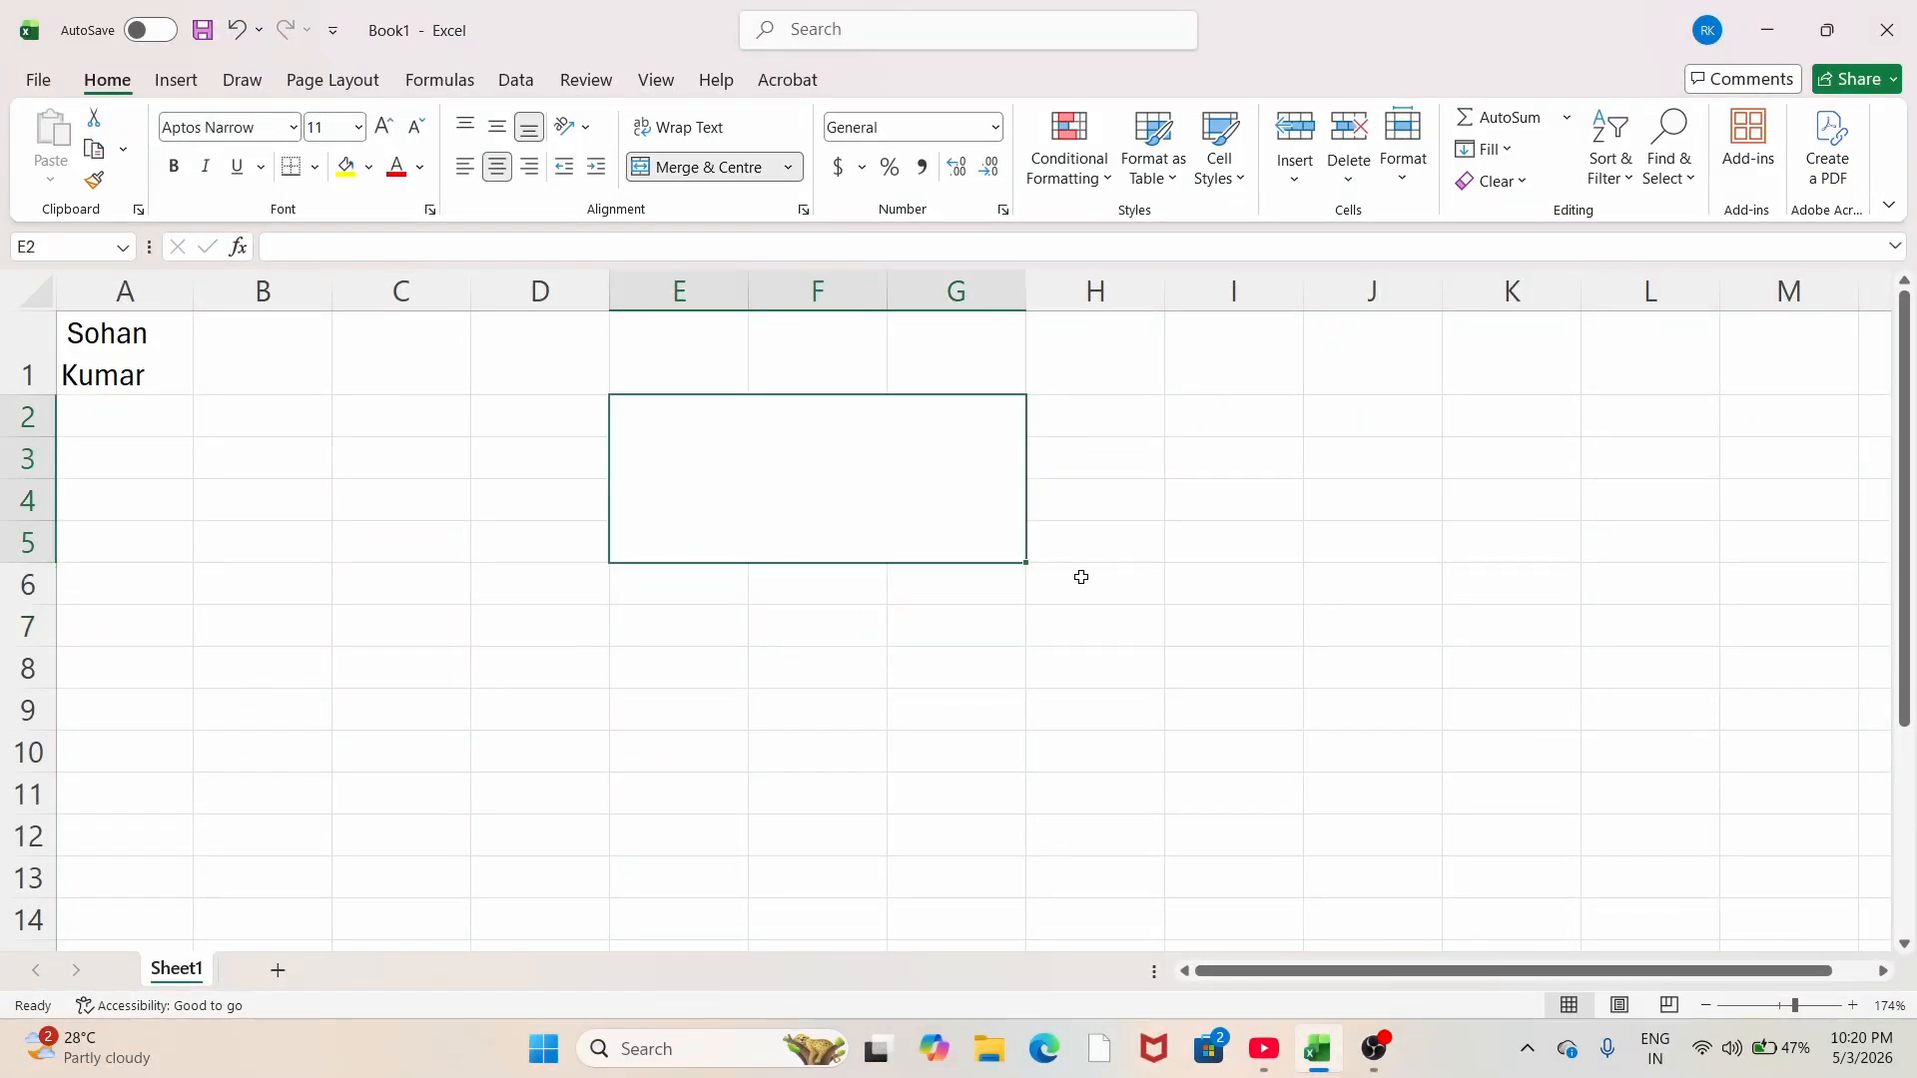
Step: Top-align the merged E2:G5 cell and enter a line of random test text
left_click(474, 130)
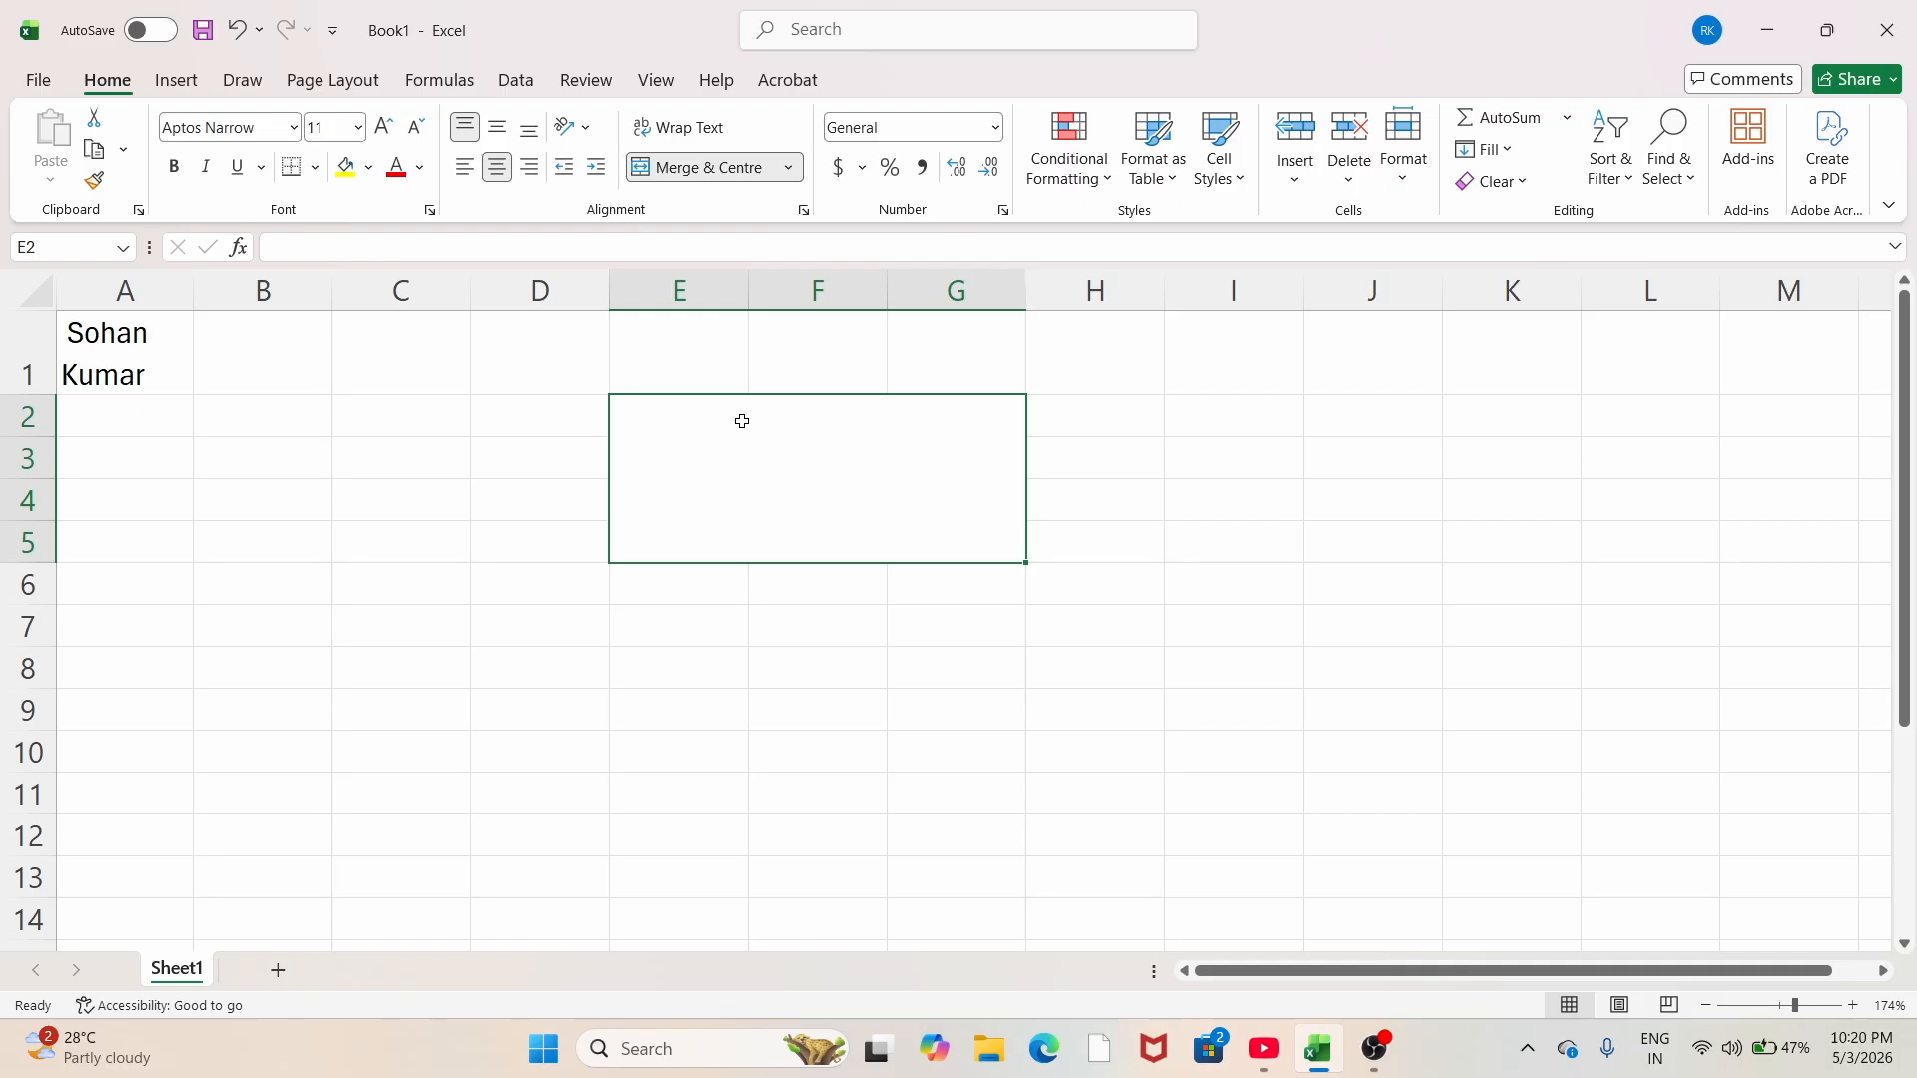
type(",sjdkgkdakskas")
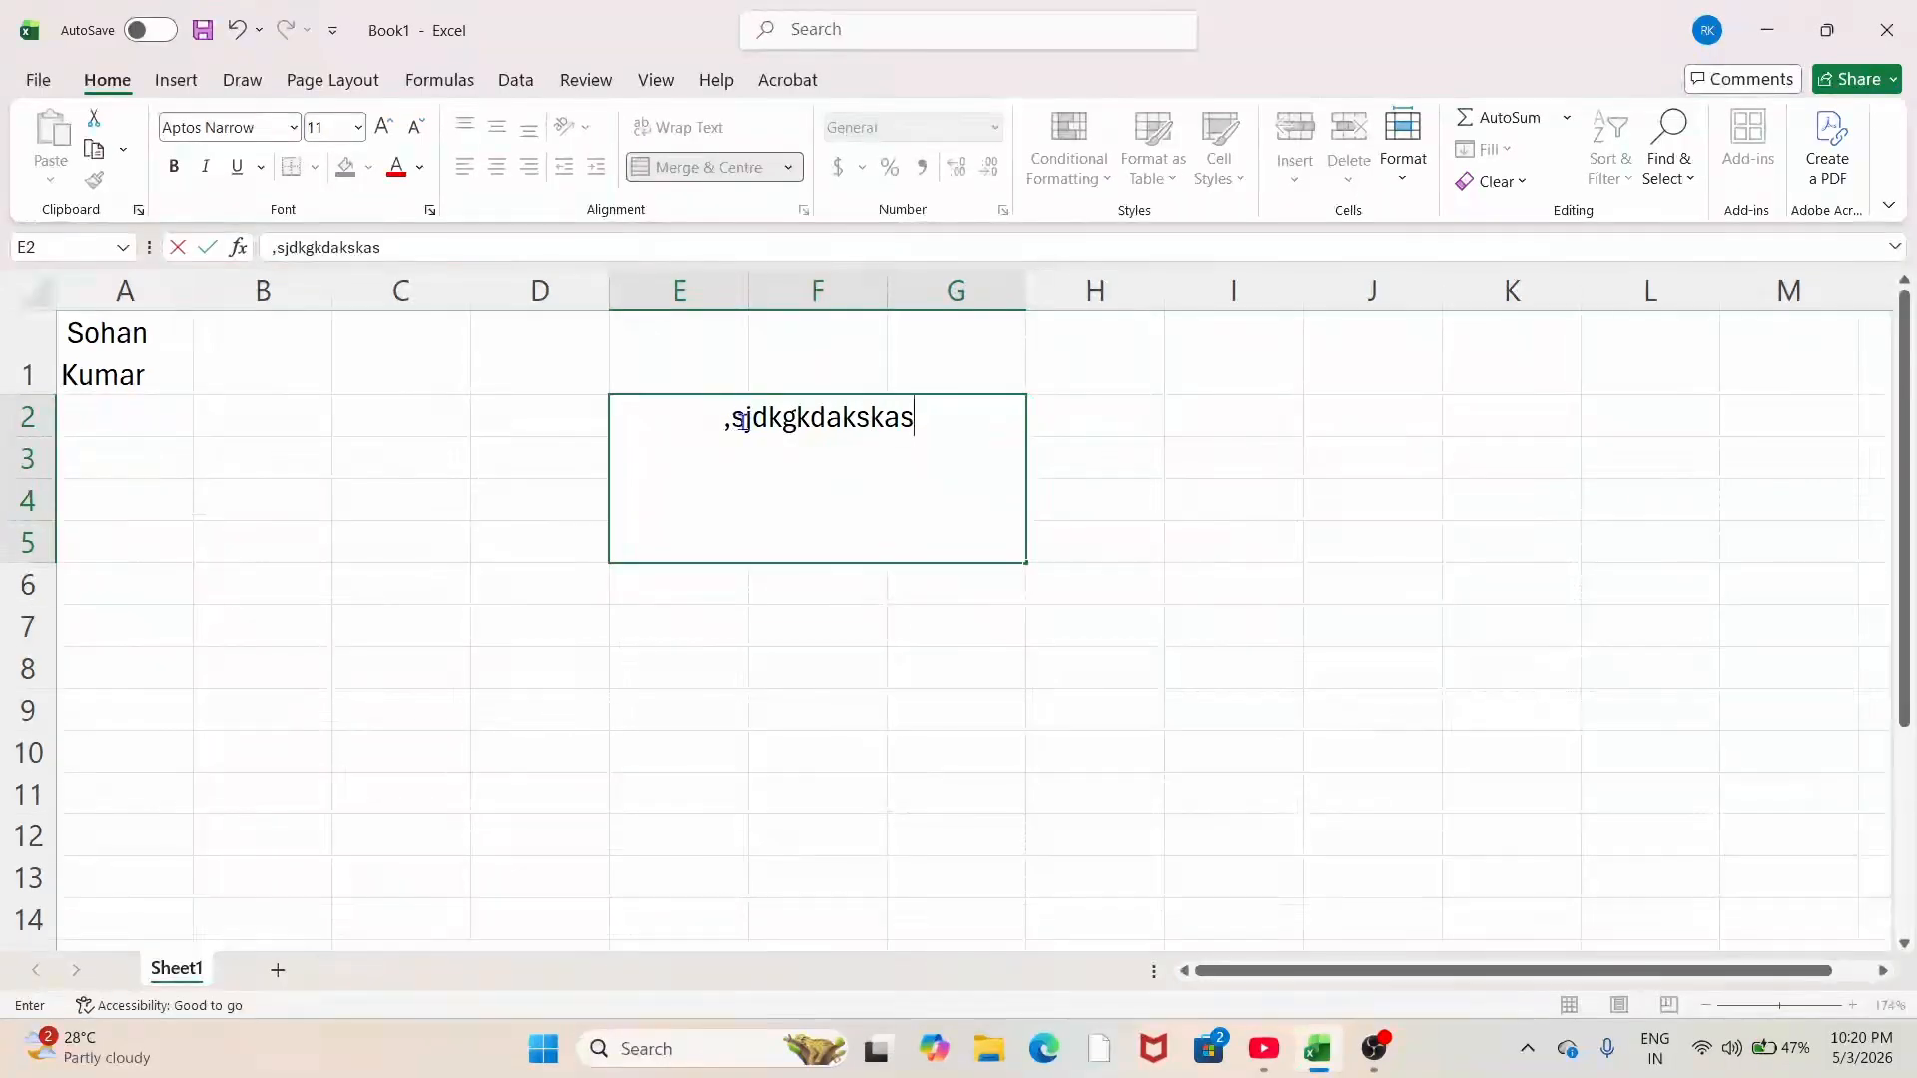
type("jsajksd")
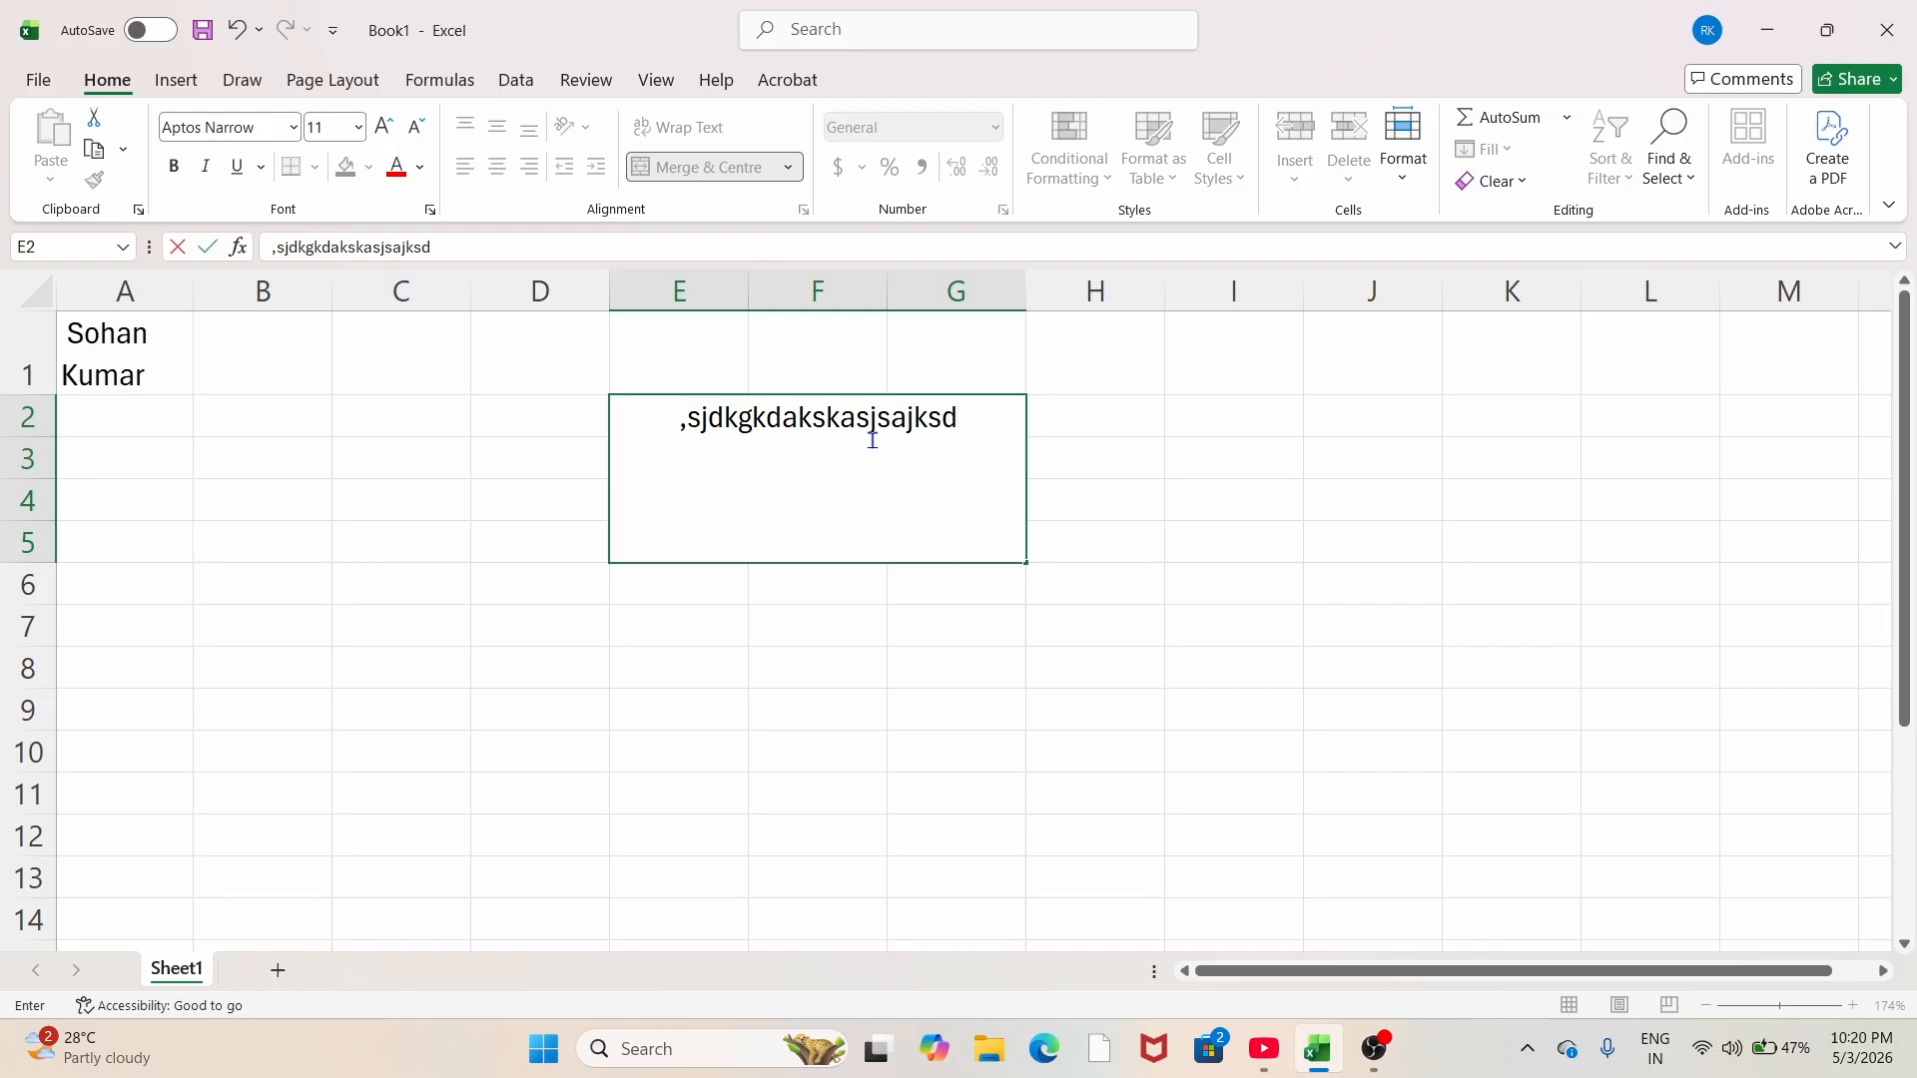
key("Return")
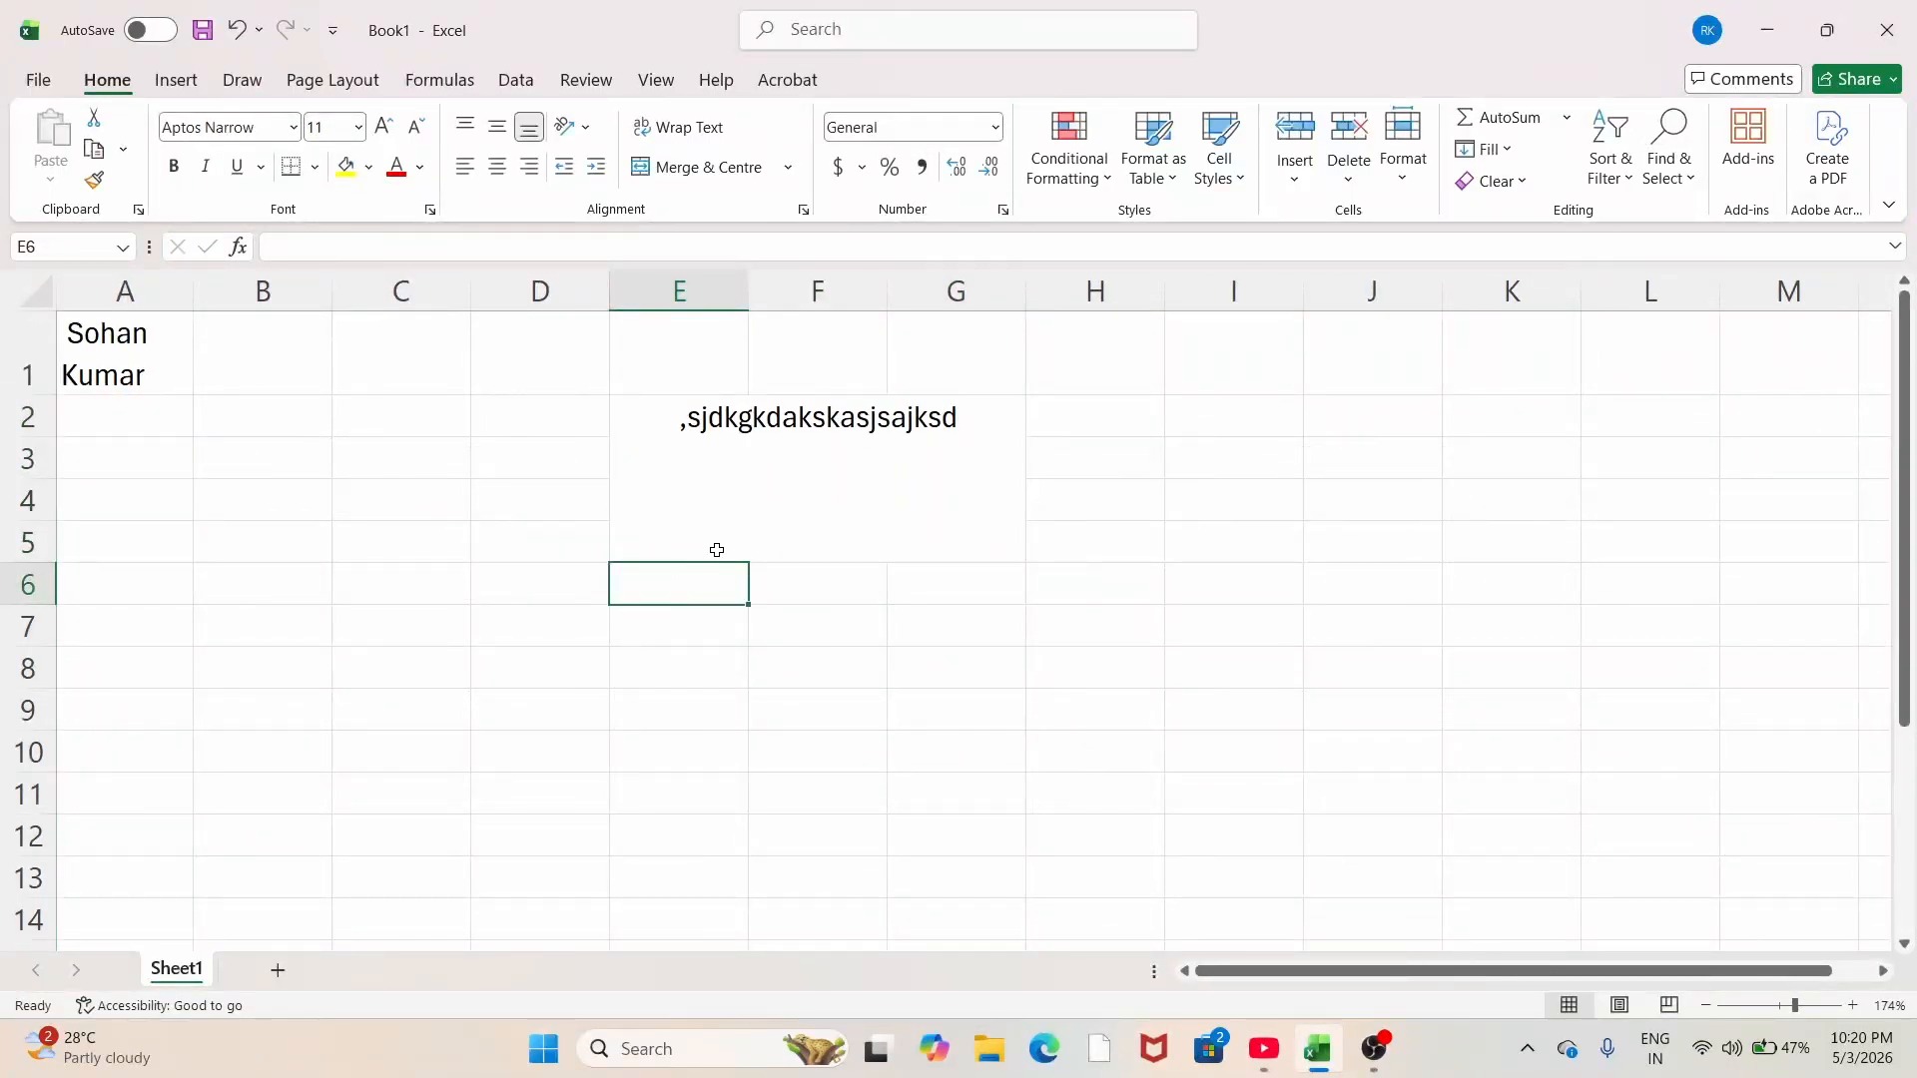
Step: Add the lines 'hello' and 'jdhfh' below the existing text using Alt+Enter line breaks
left_click(795, 501)
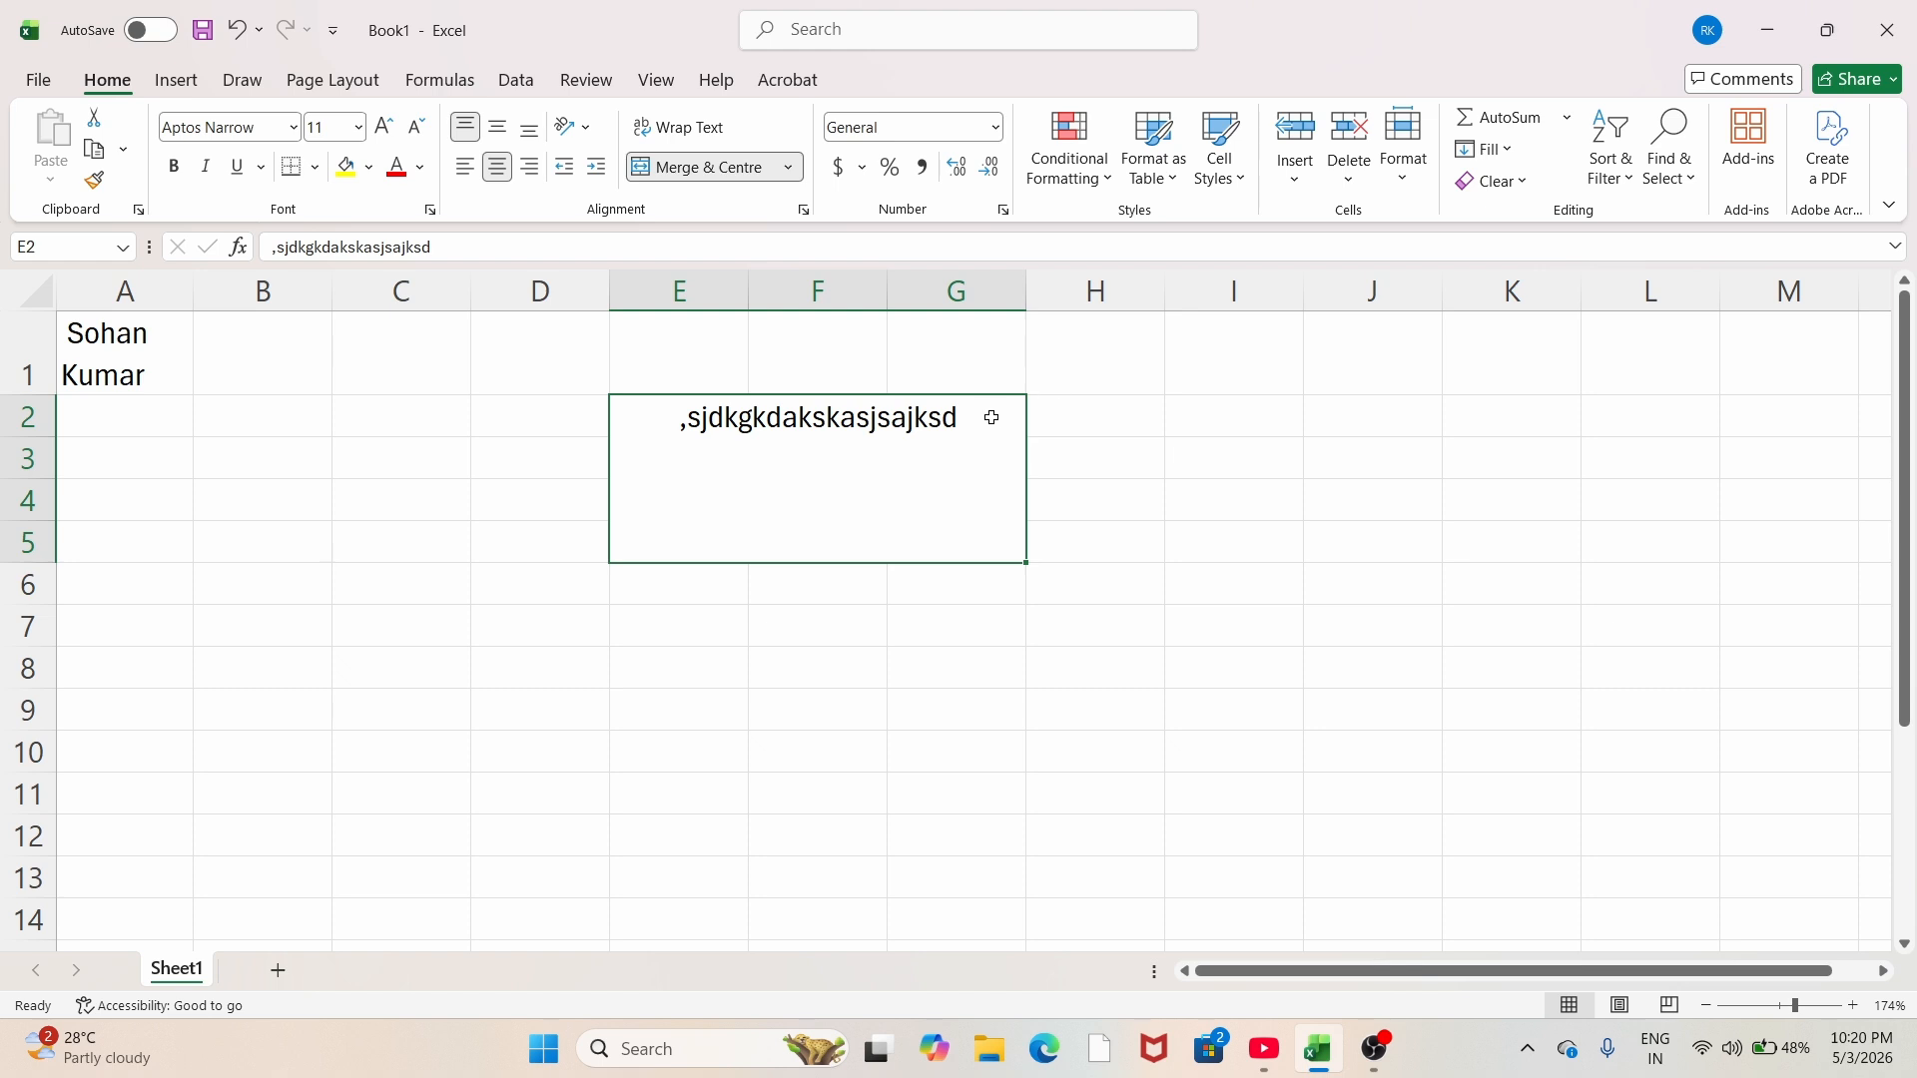
double_click(966, 422)
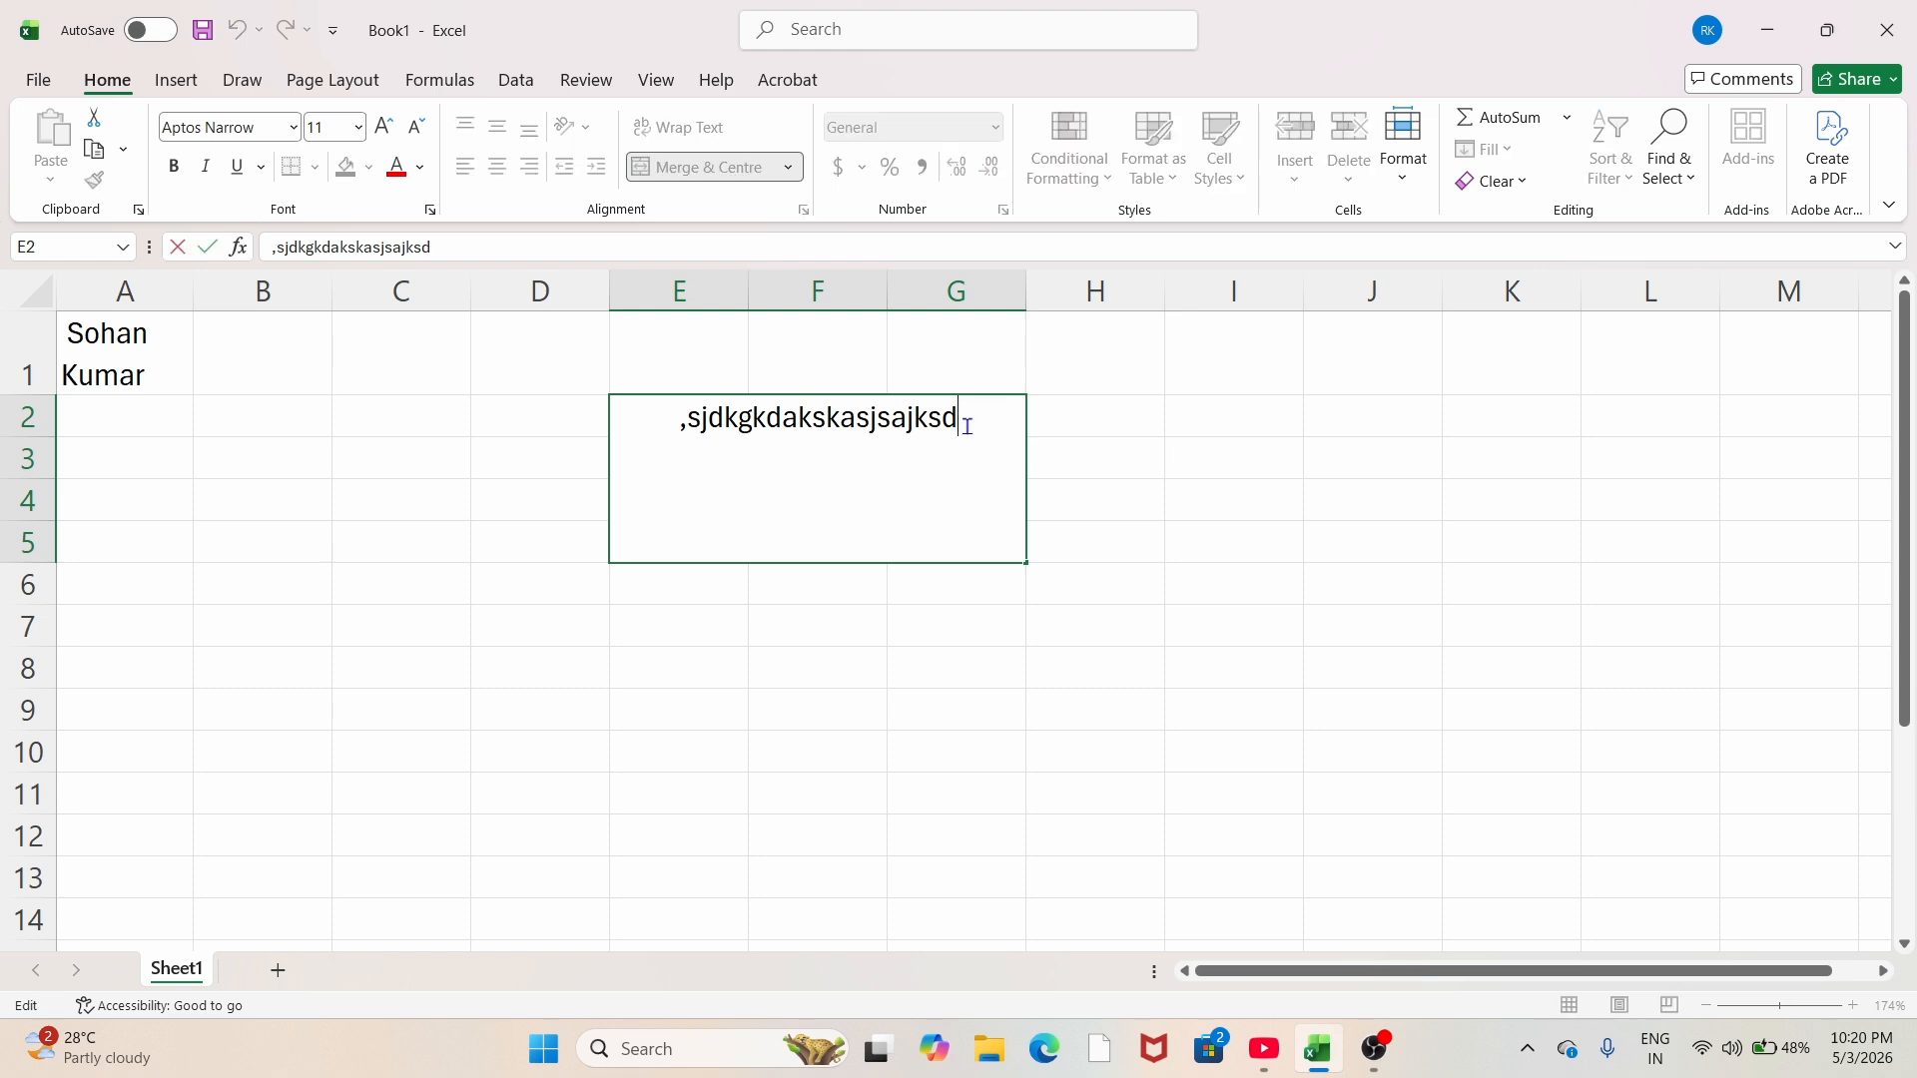
key("Return")
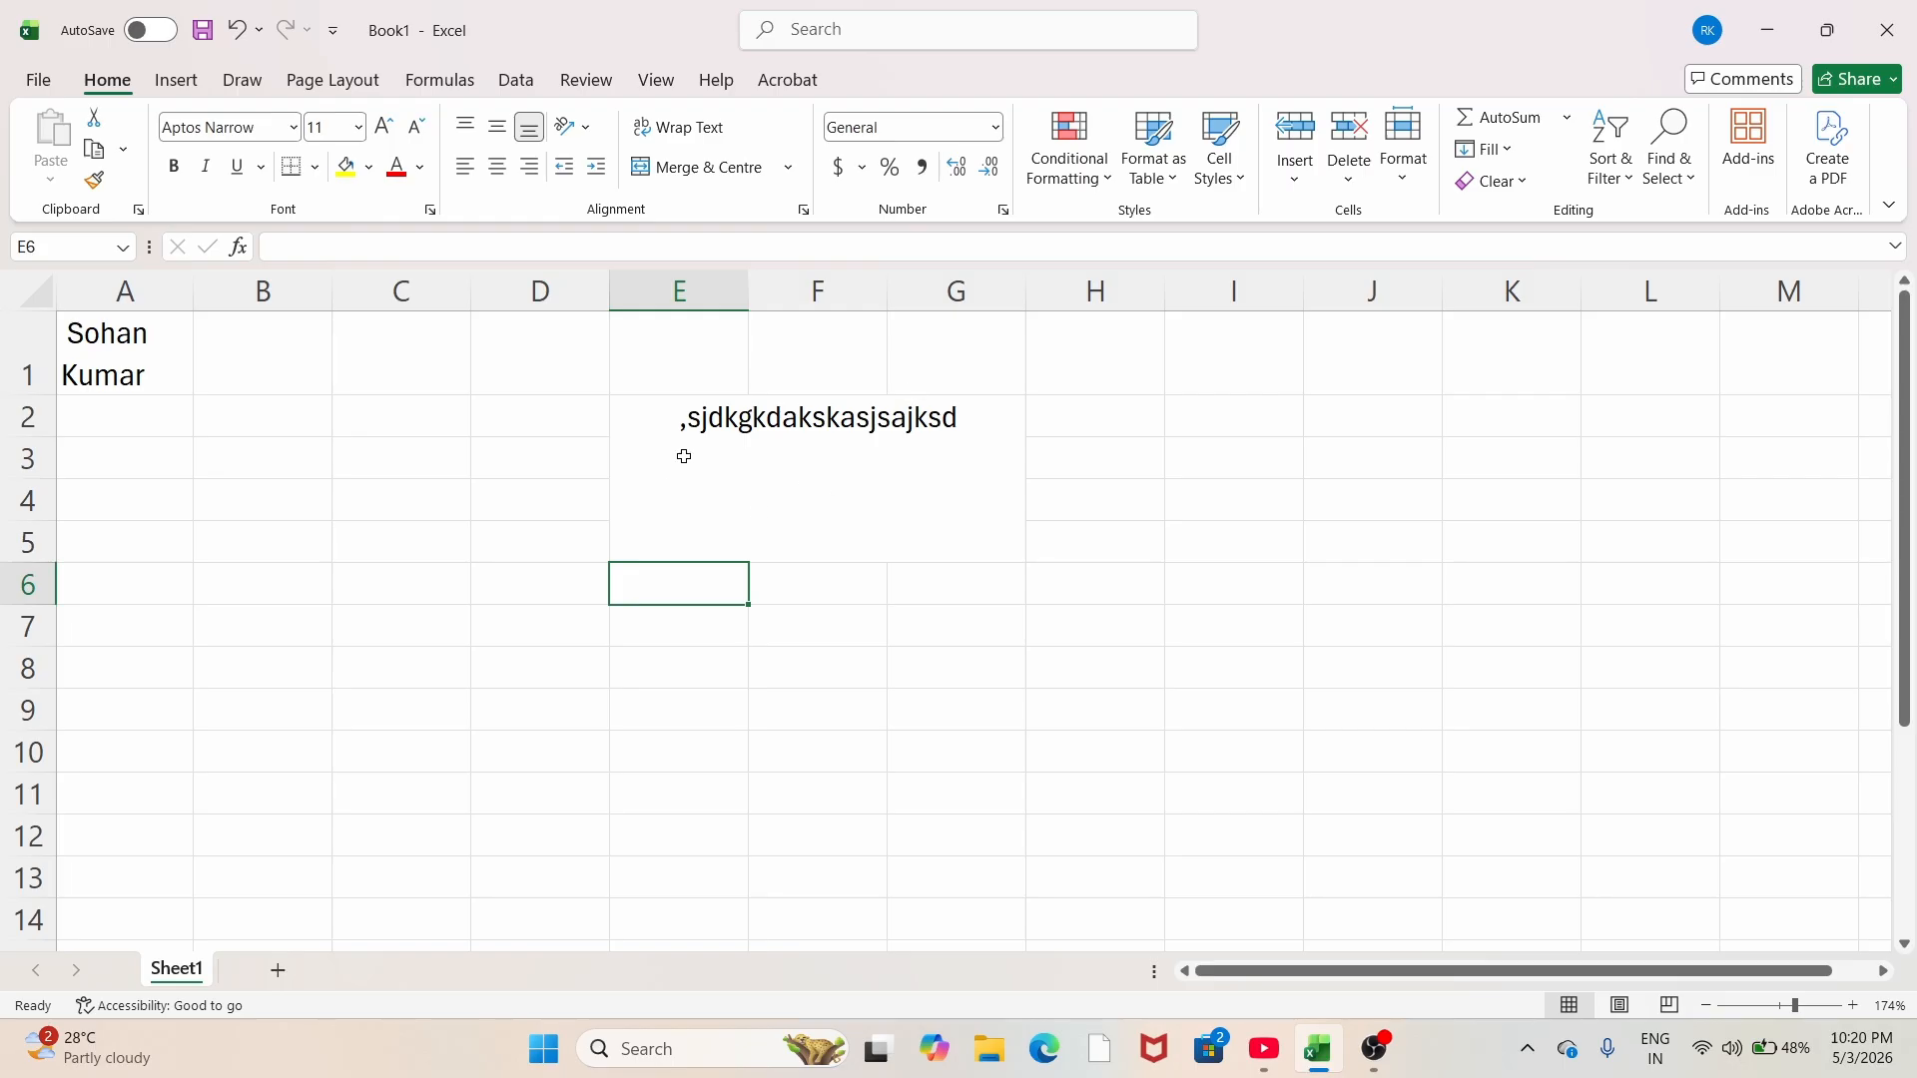
left_click(714, 477)
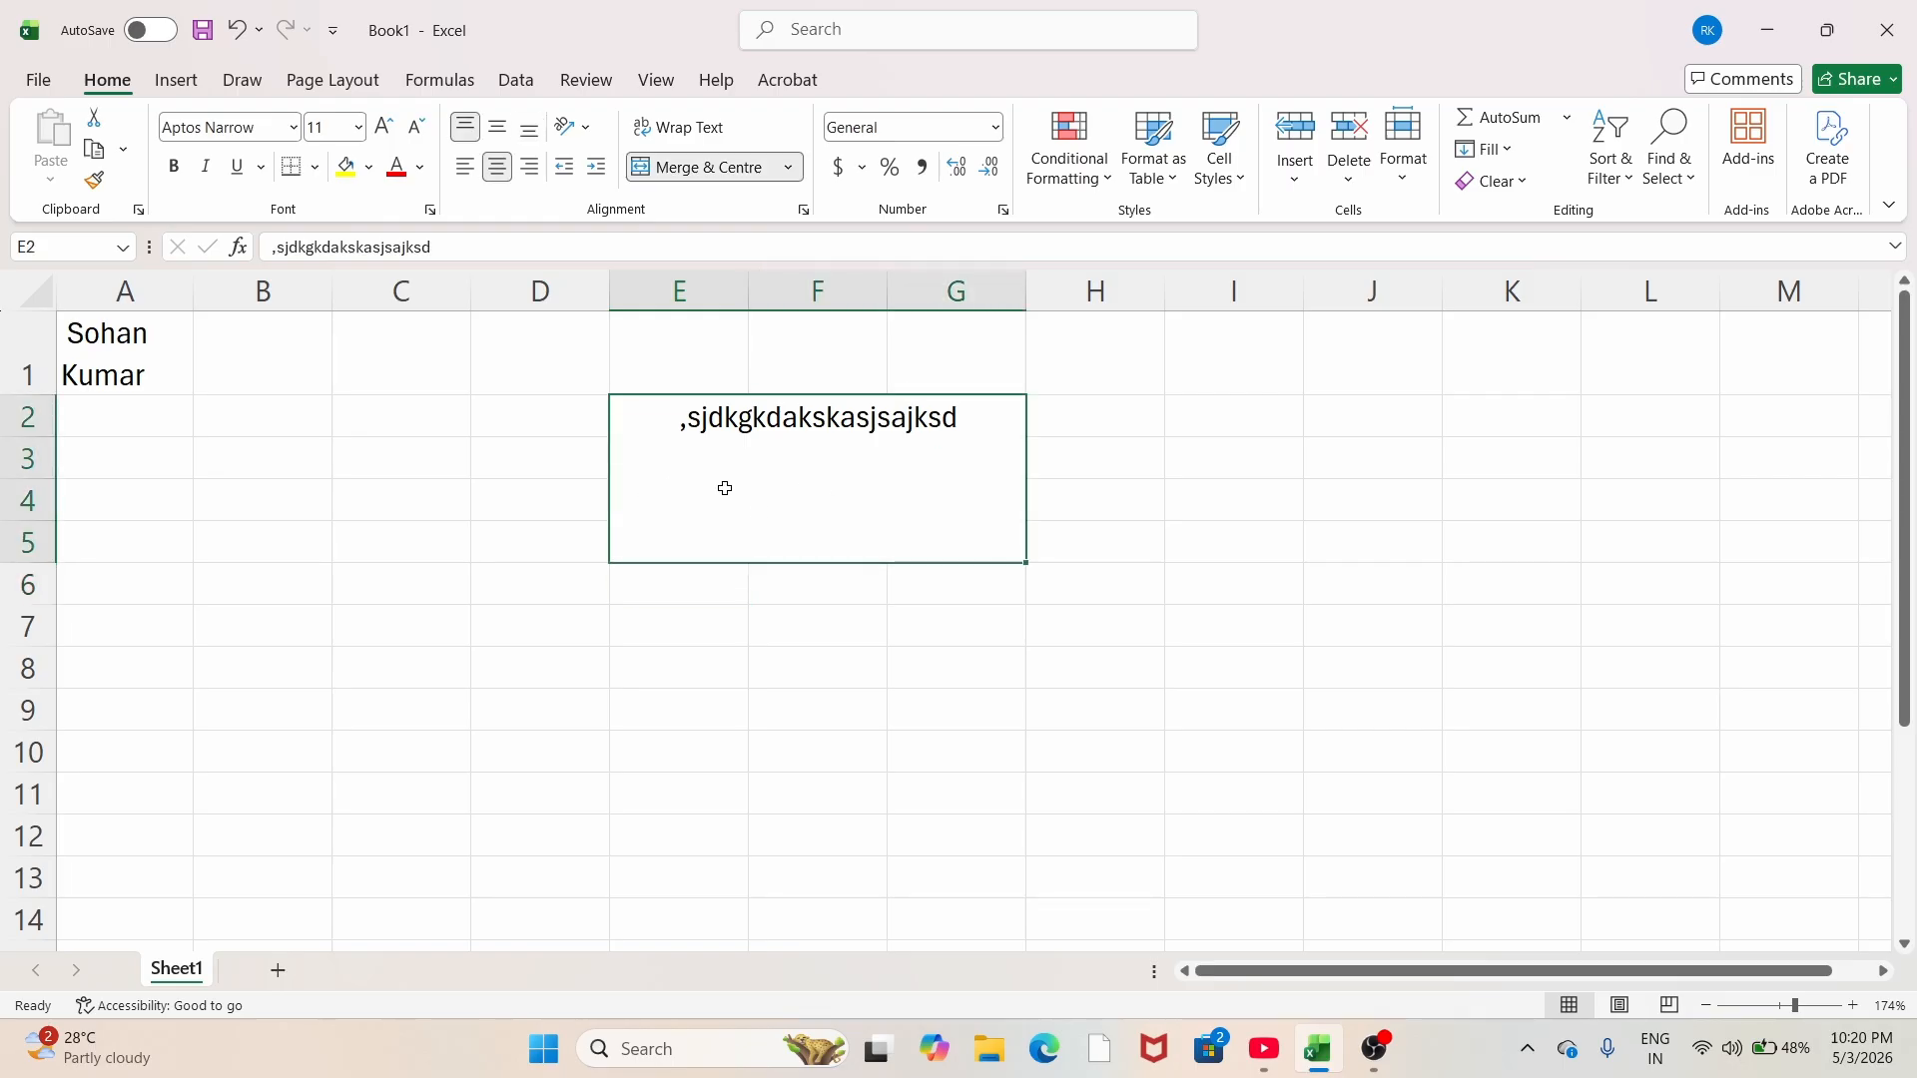
double_click(960, 417)
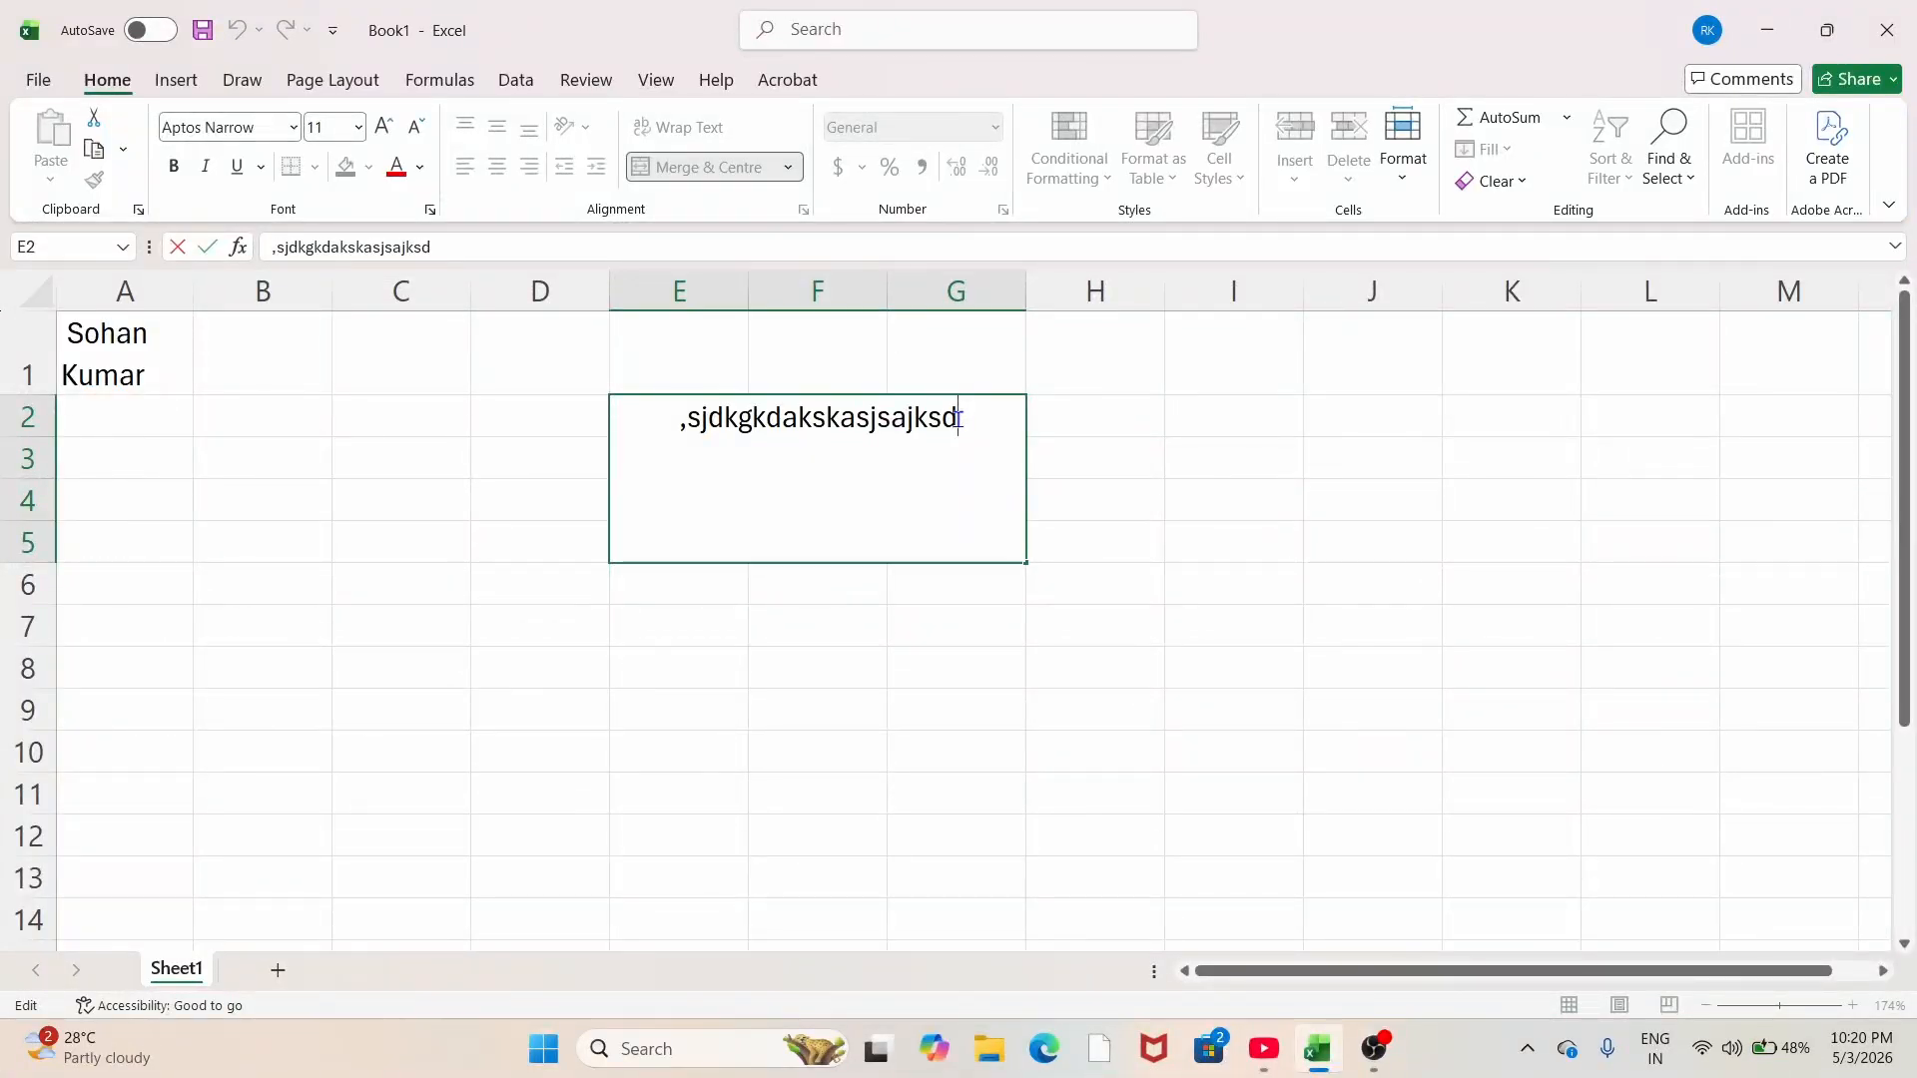
key("alt+Return")
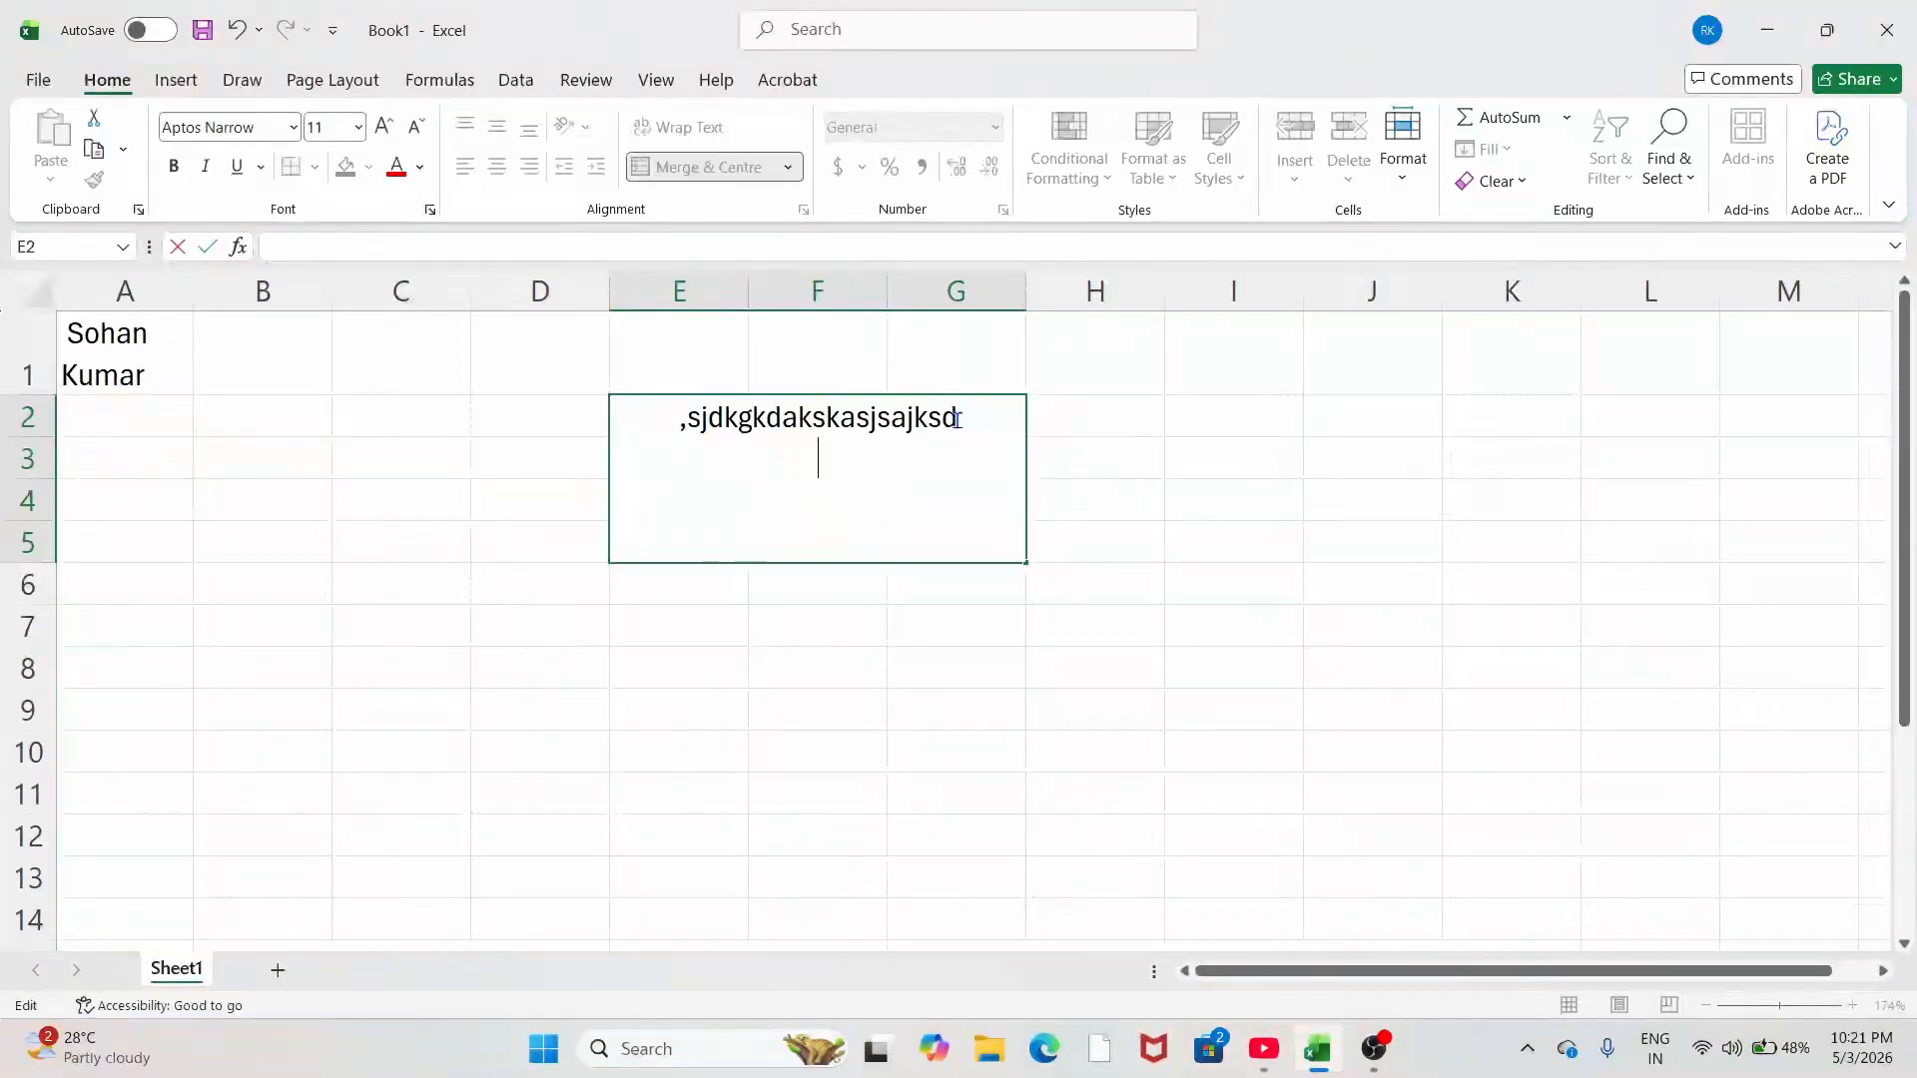
type("hello")
key("alt+Return")
type("jdhfh")
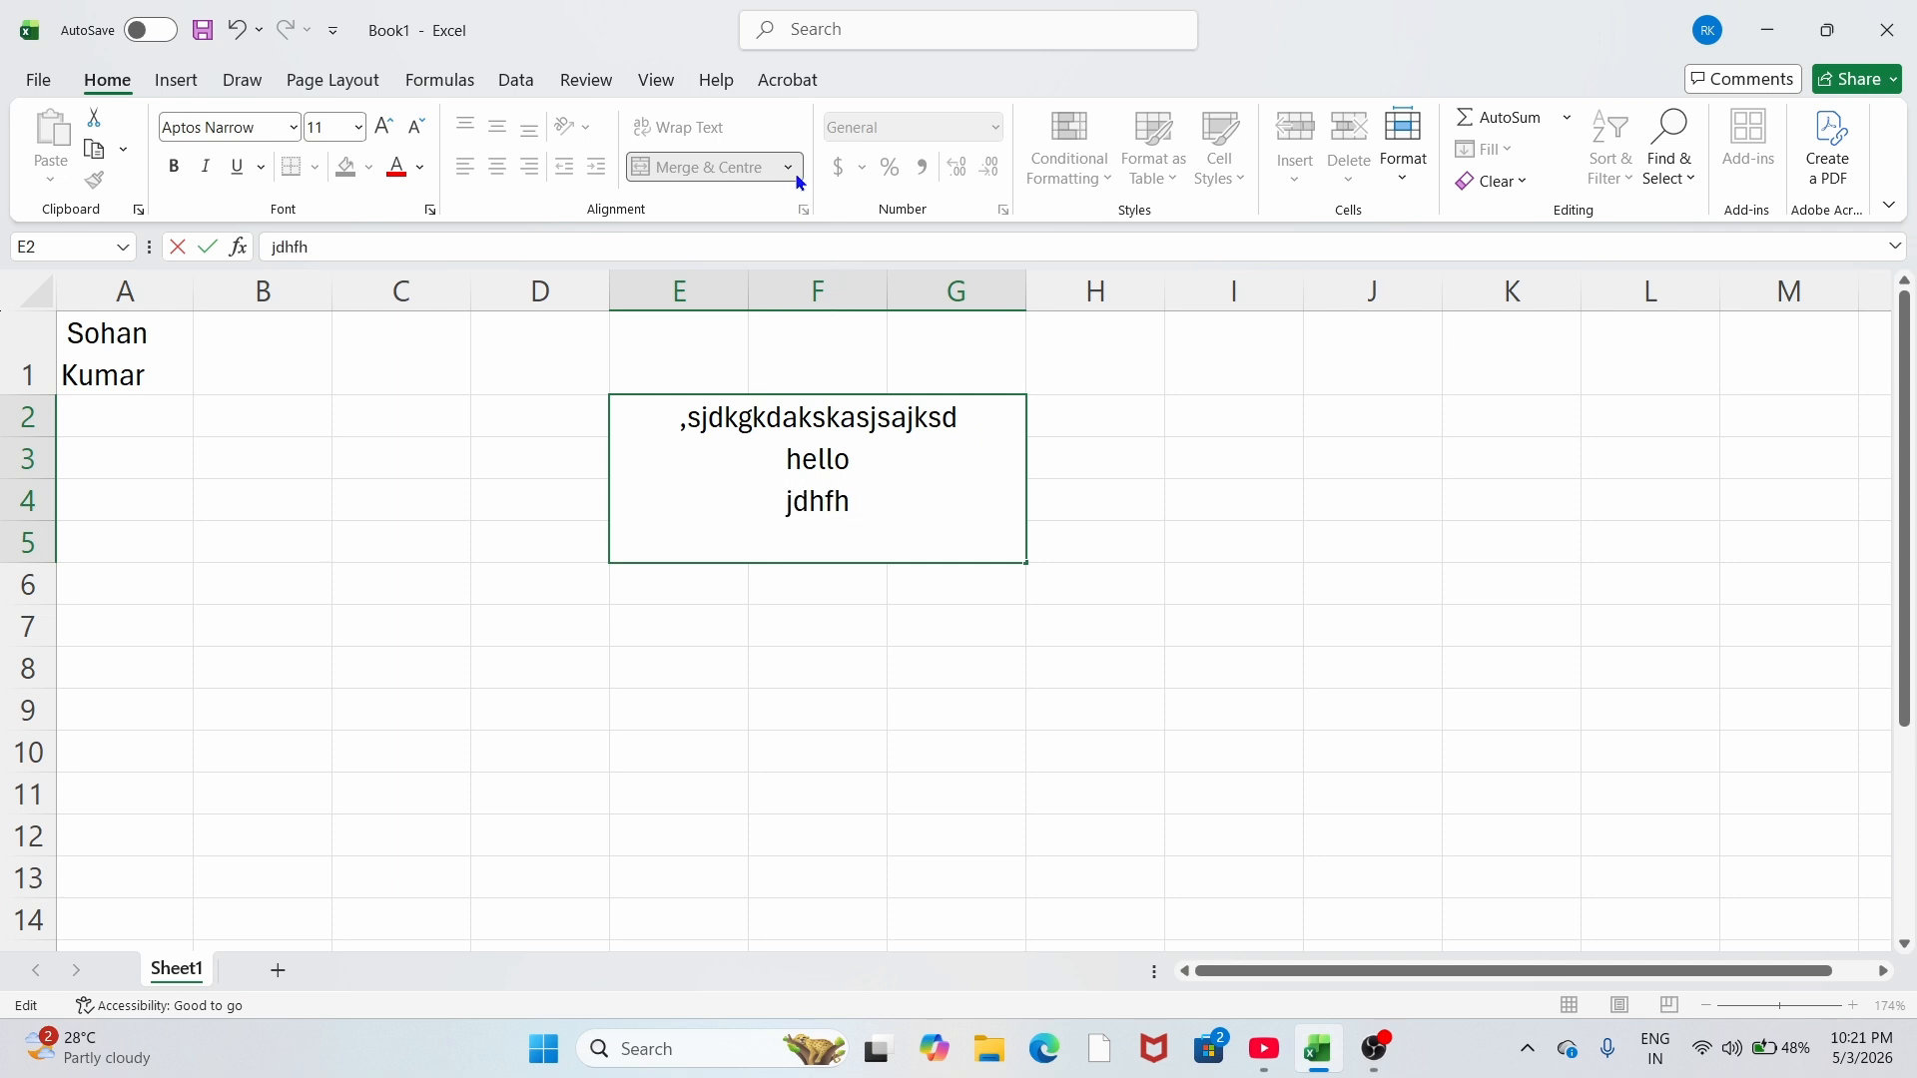
Step: Unmerge the E2:G5 block back into separate cells with Unmerge Cells
left_click(813, 597)
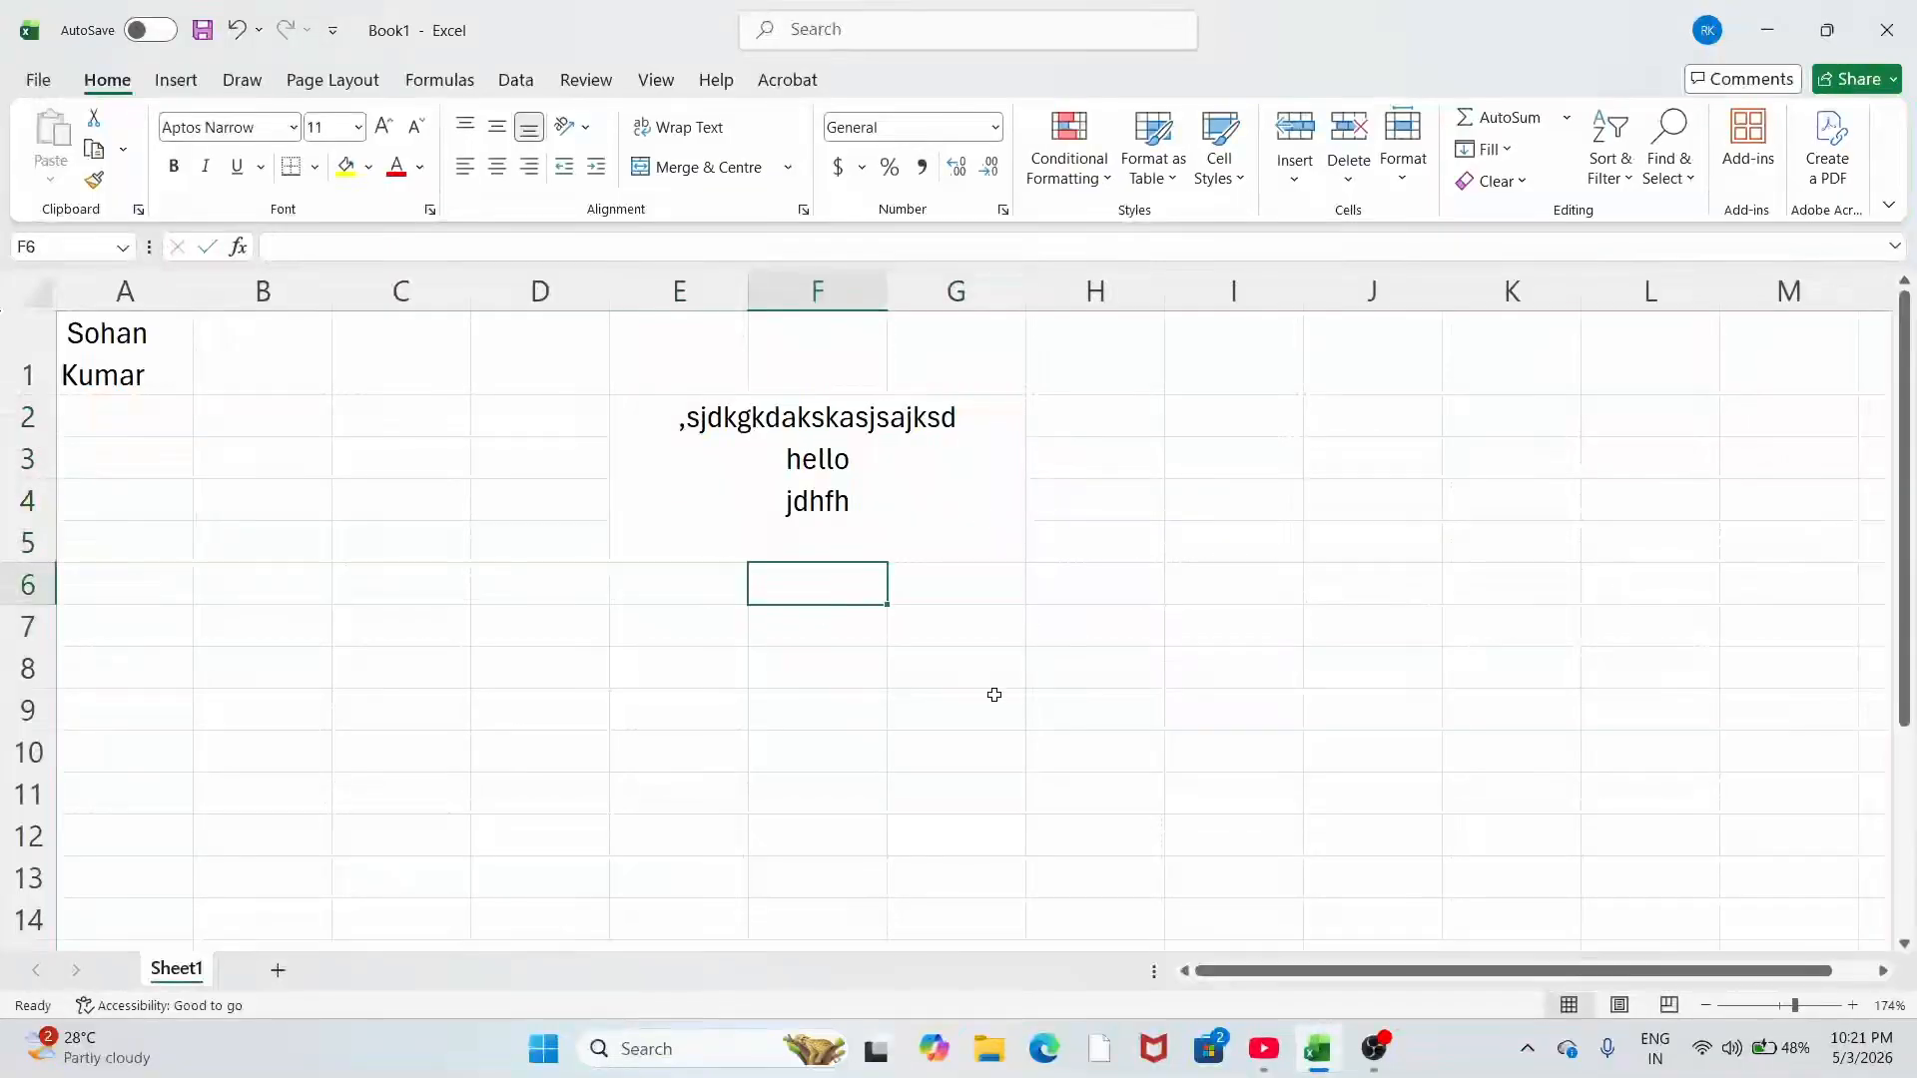
left_click(685, 400)
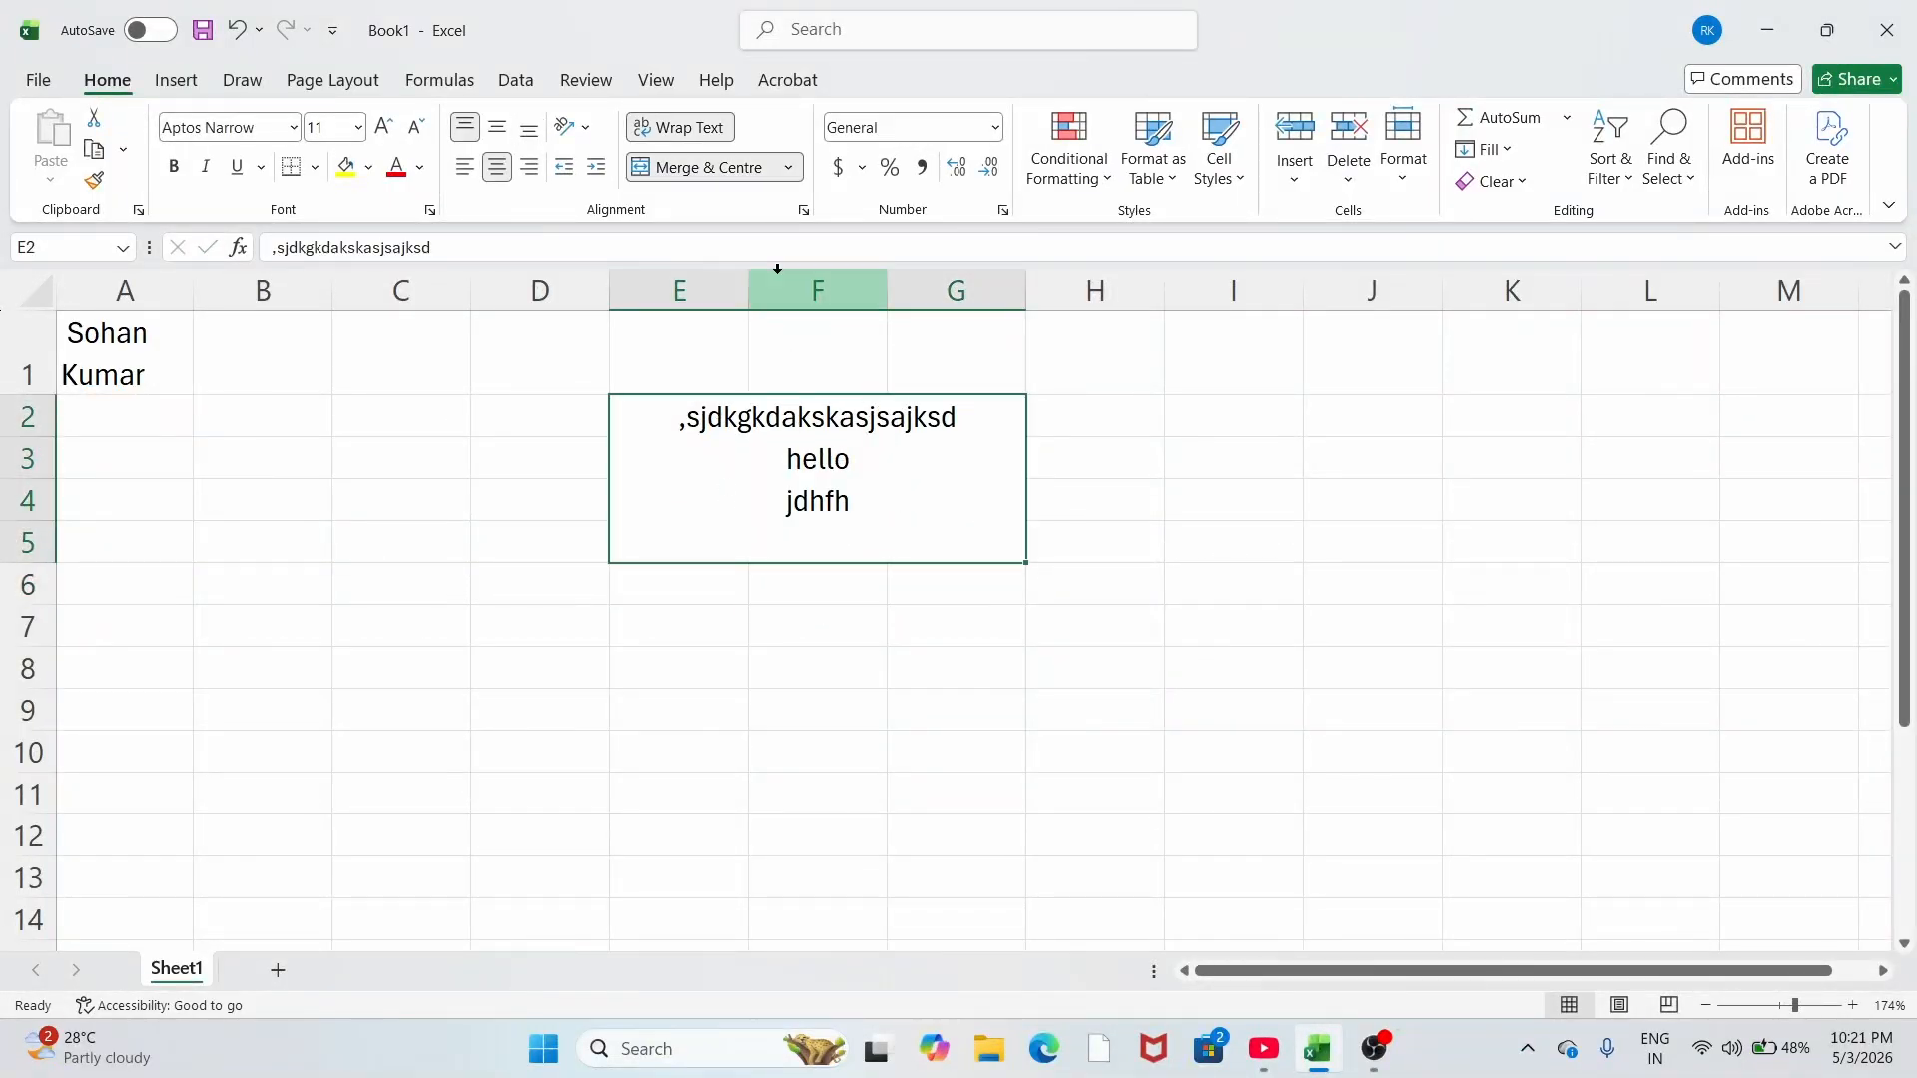
left_click(798, 170)
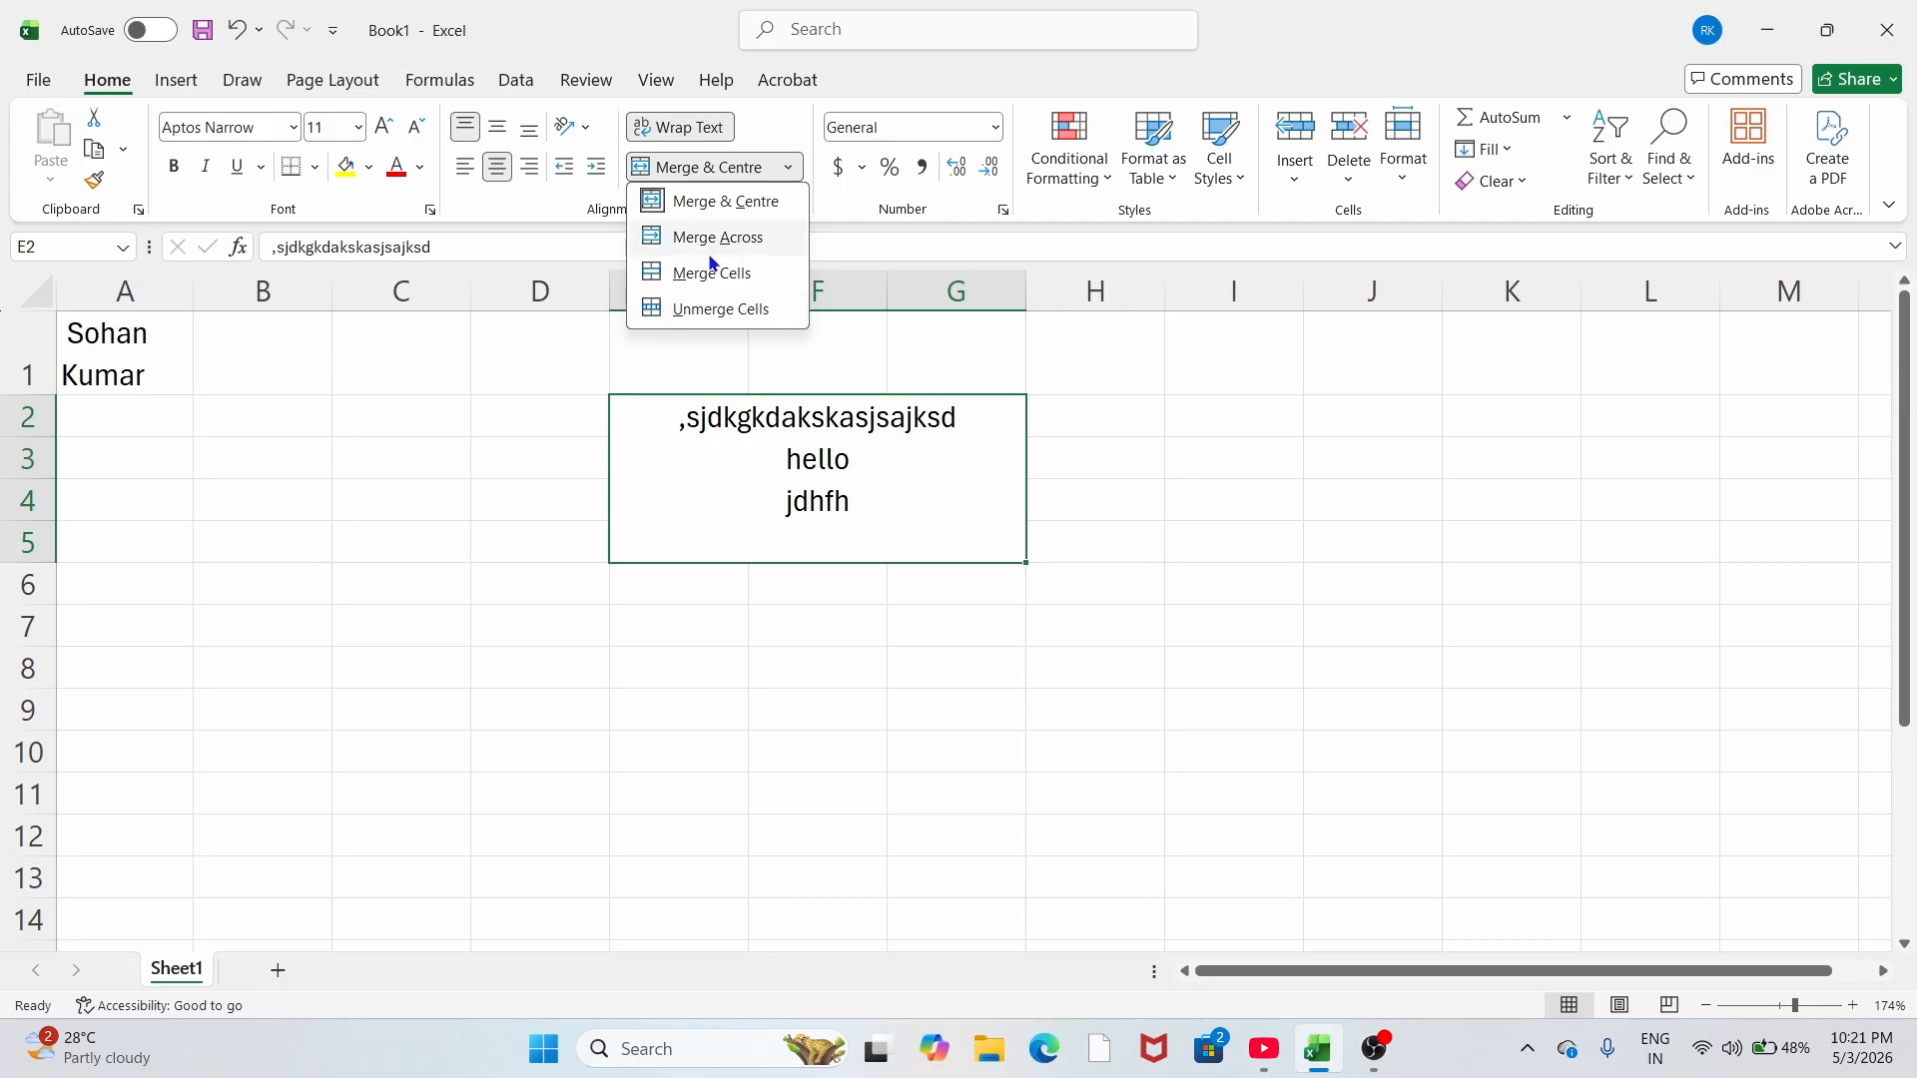
left_click(712, 319)
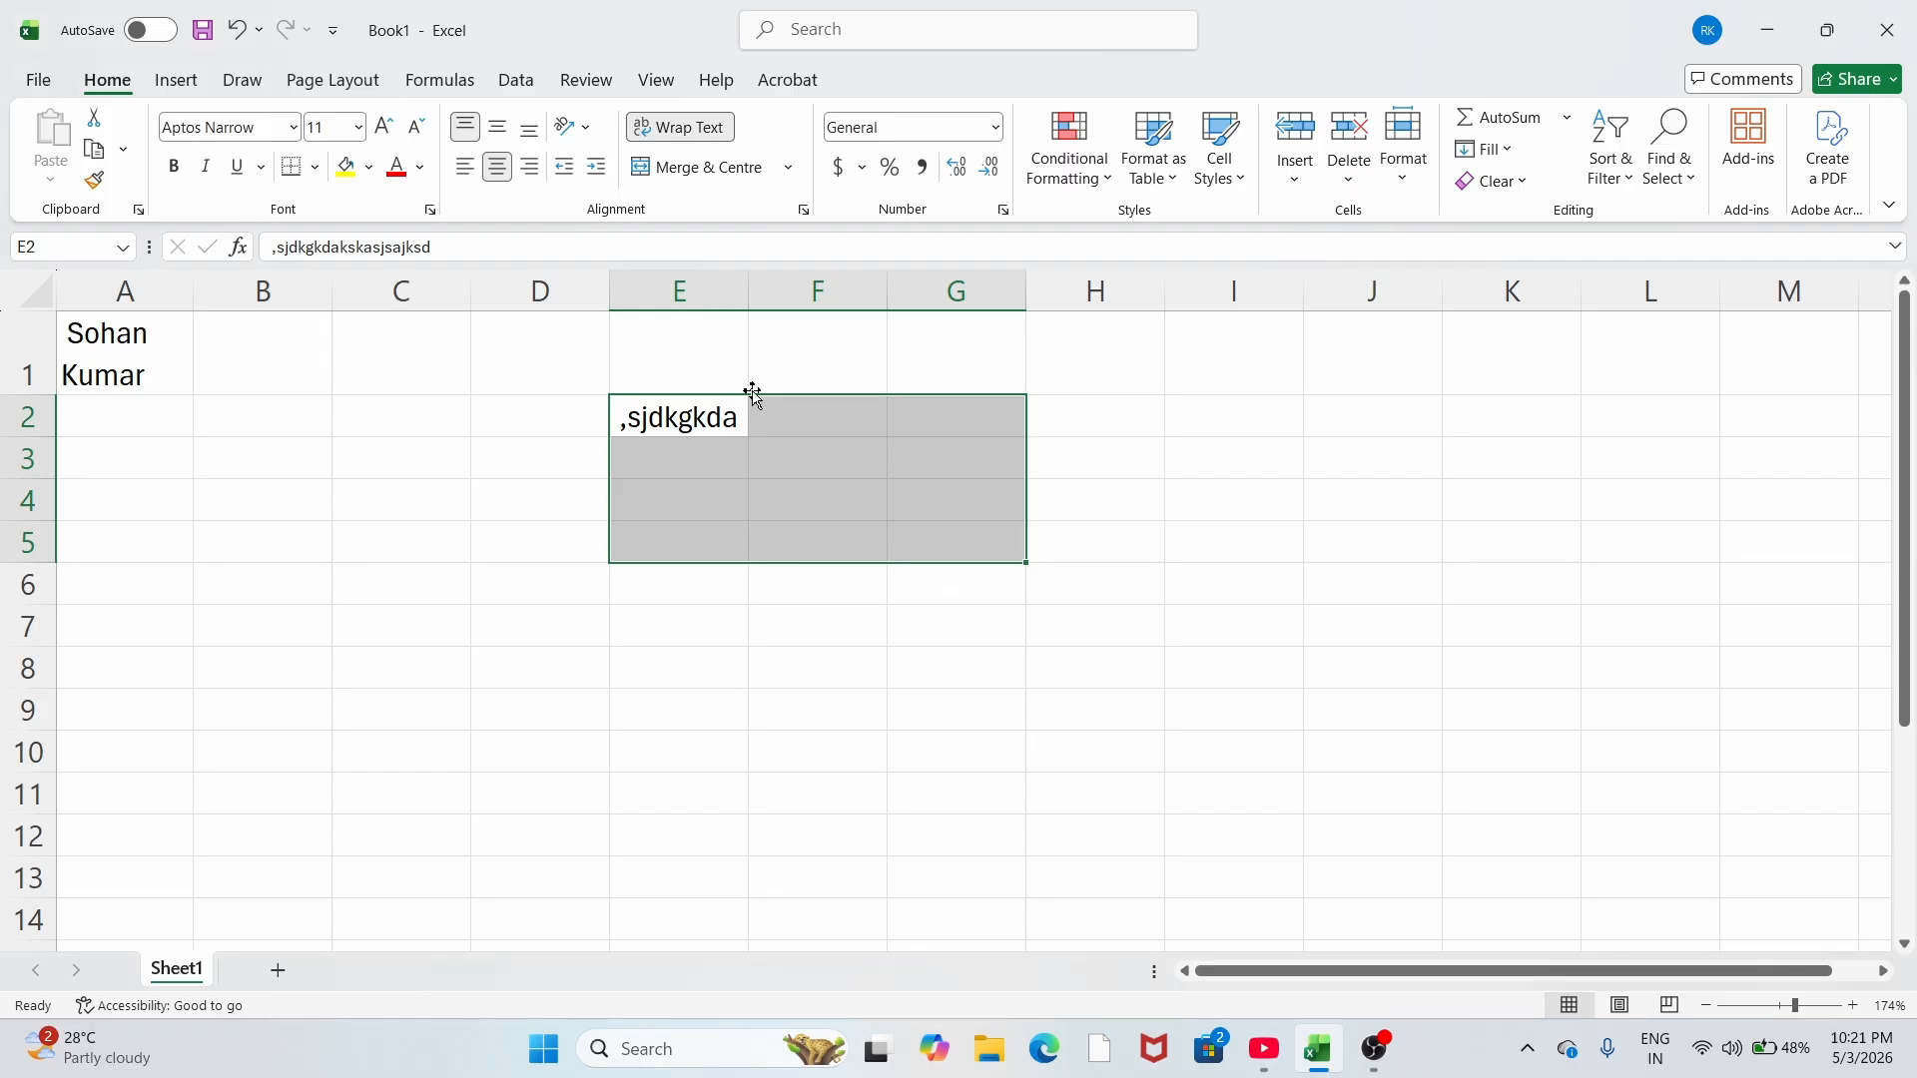
left_click(780, 639)
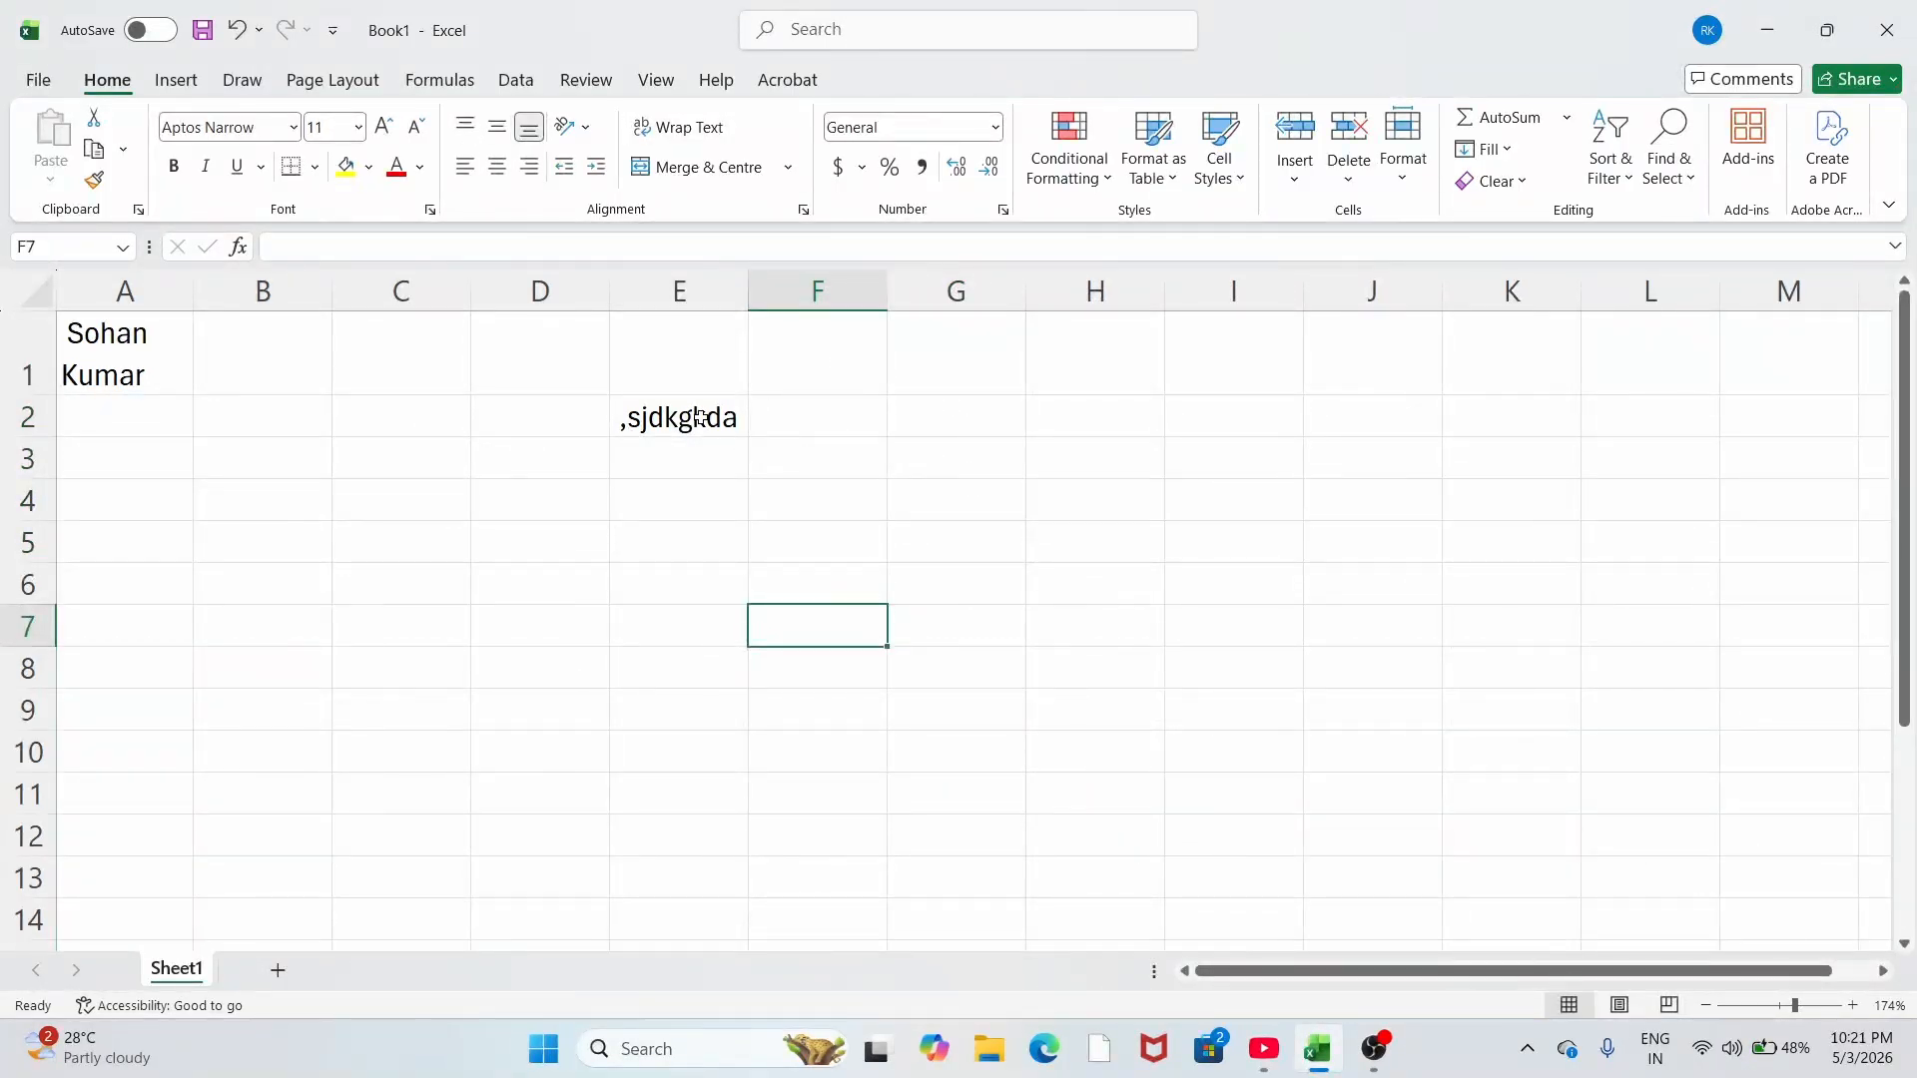
Step: Delete the leftover text from cell E2
left_click_drag(694, 417, 845, 494)
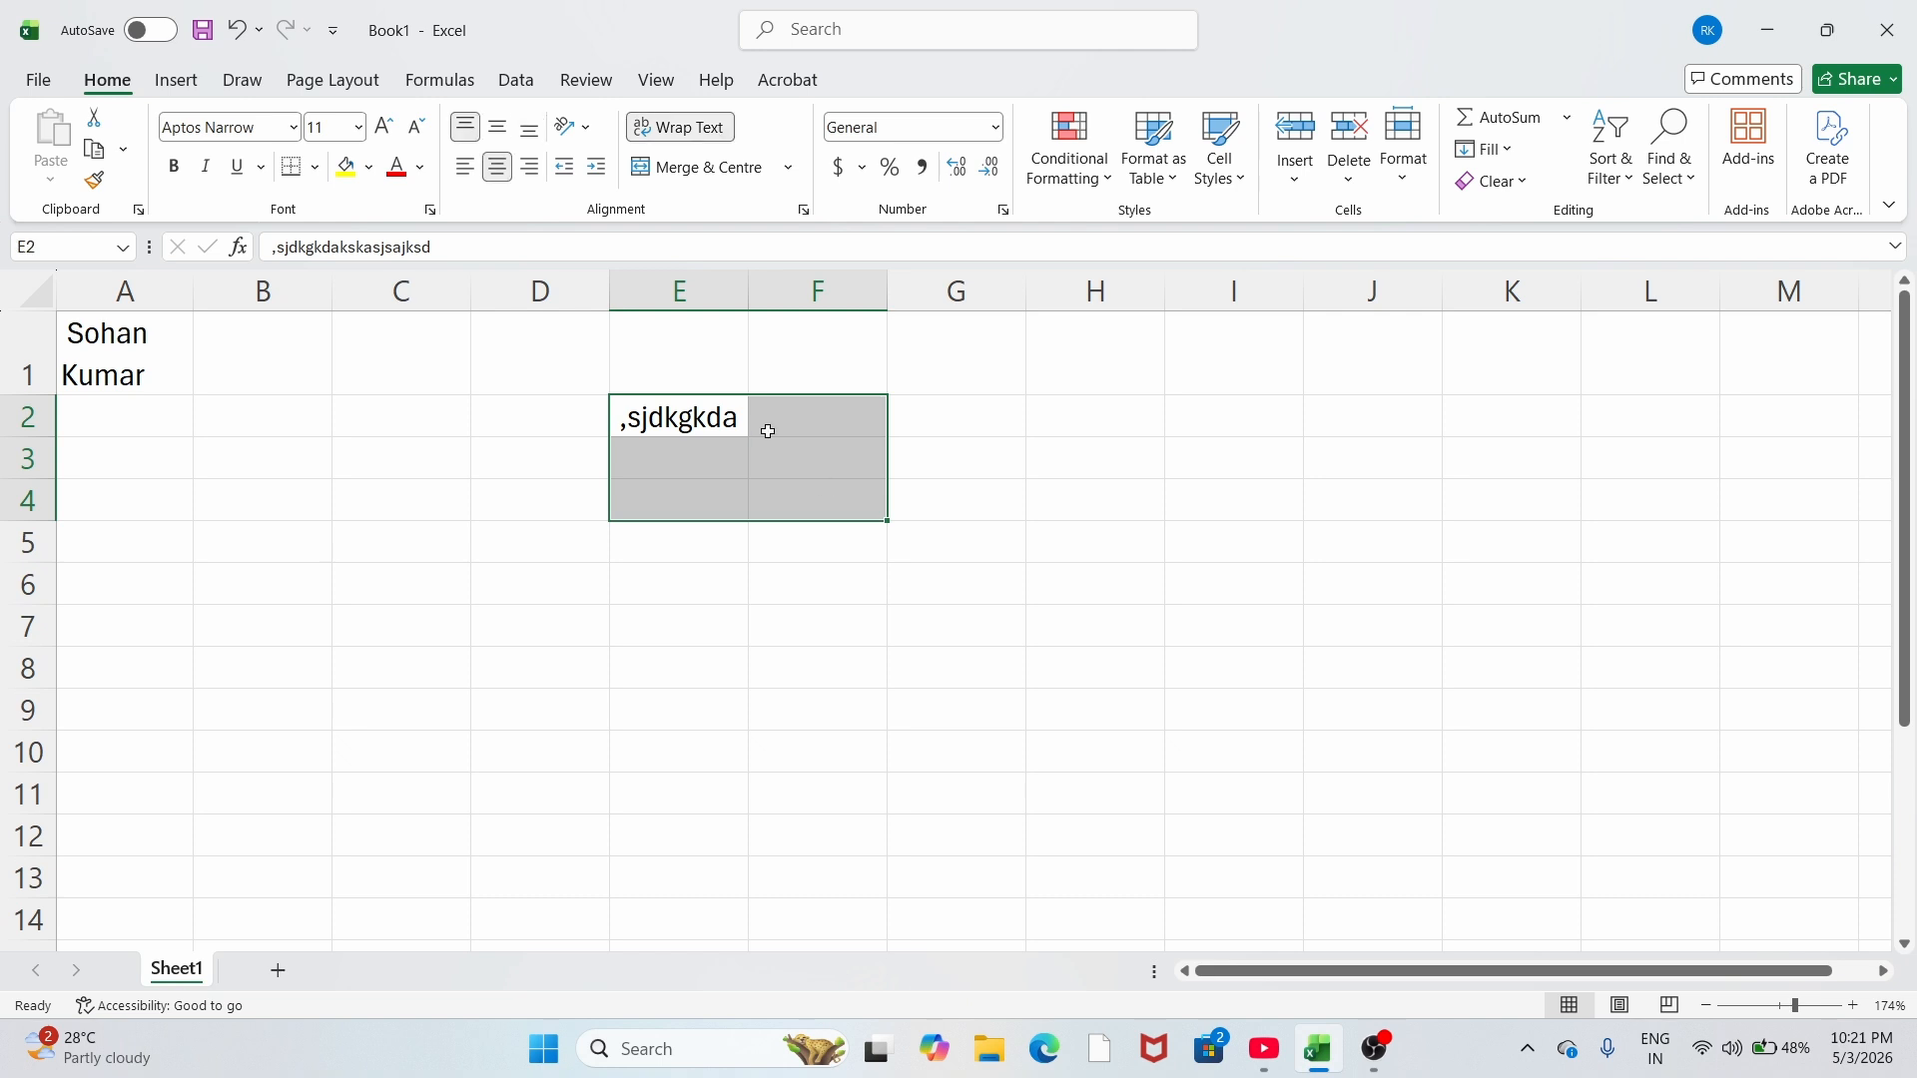
left_click(732, 428)
key("Delete")
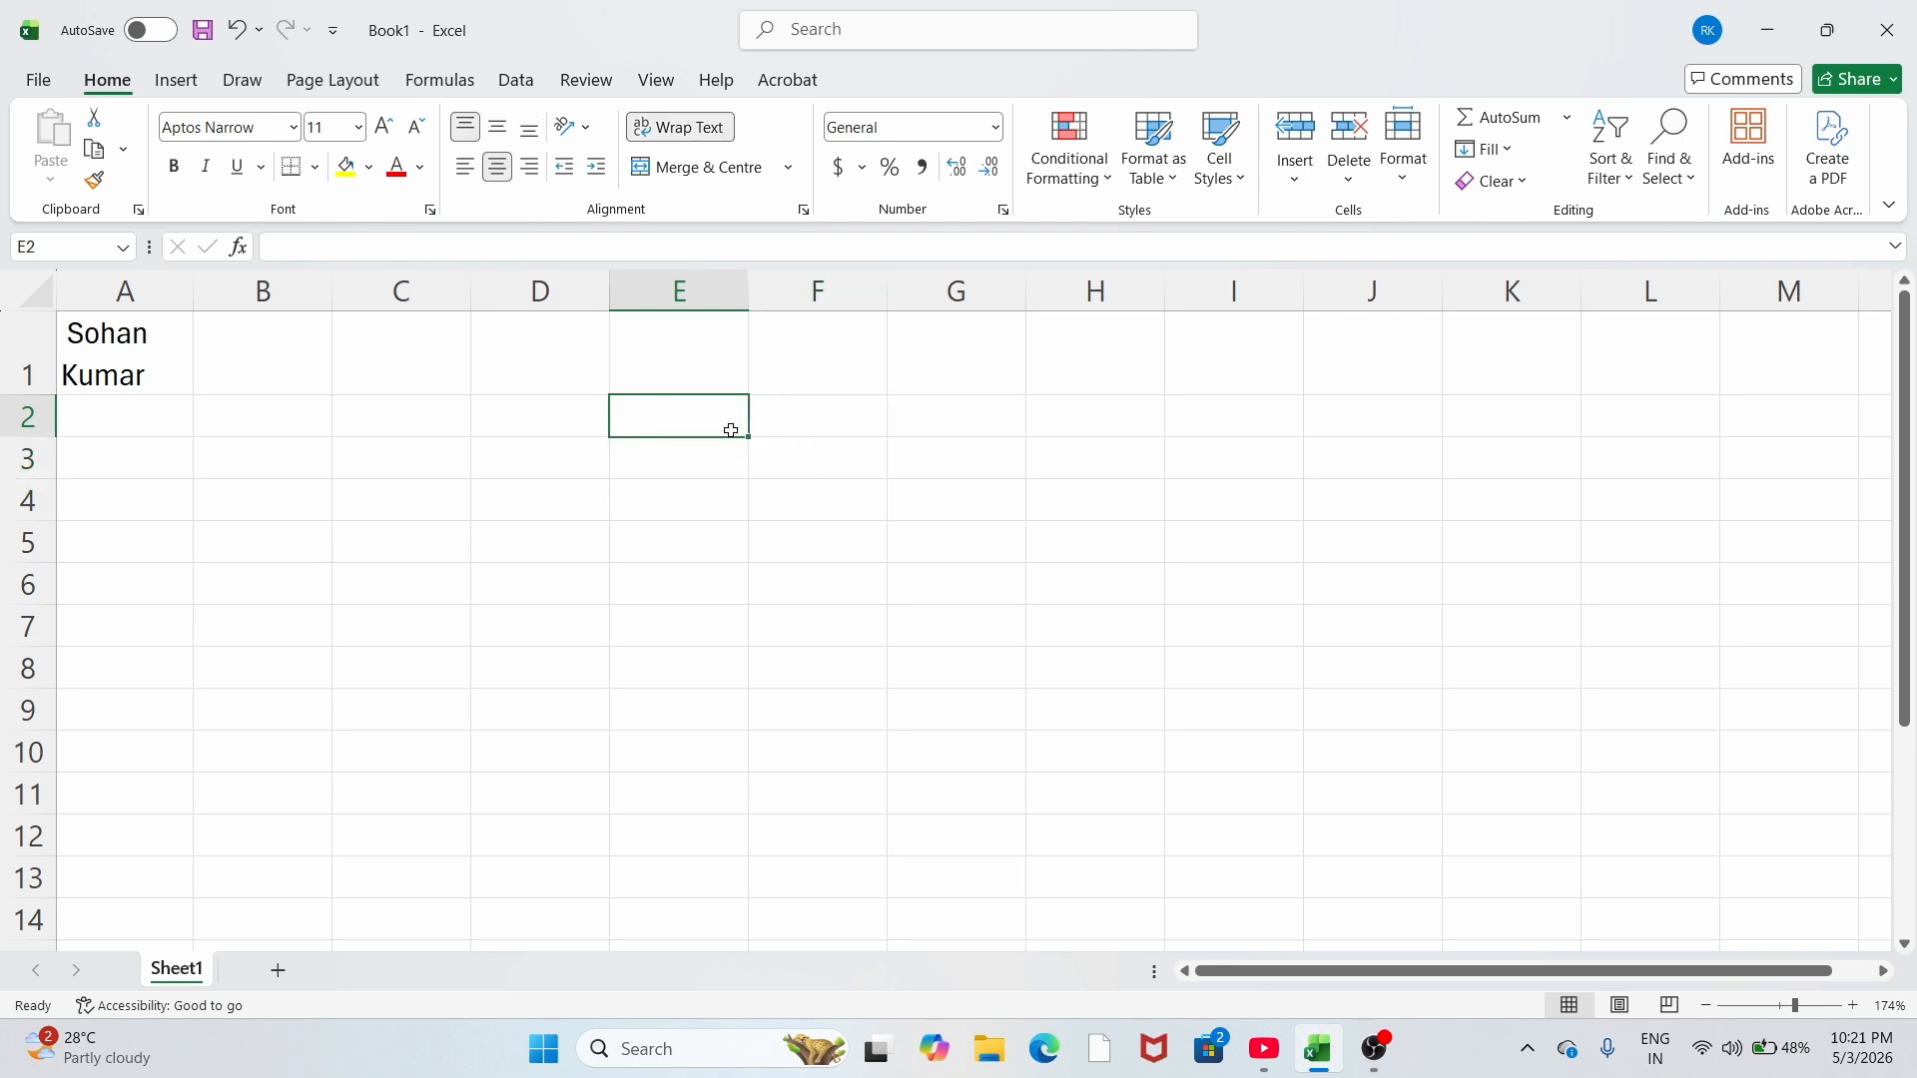
key("Down")
key("Down")
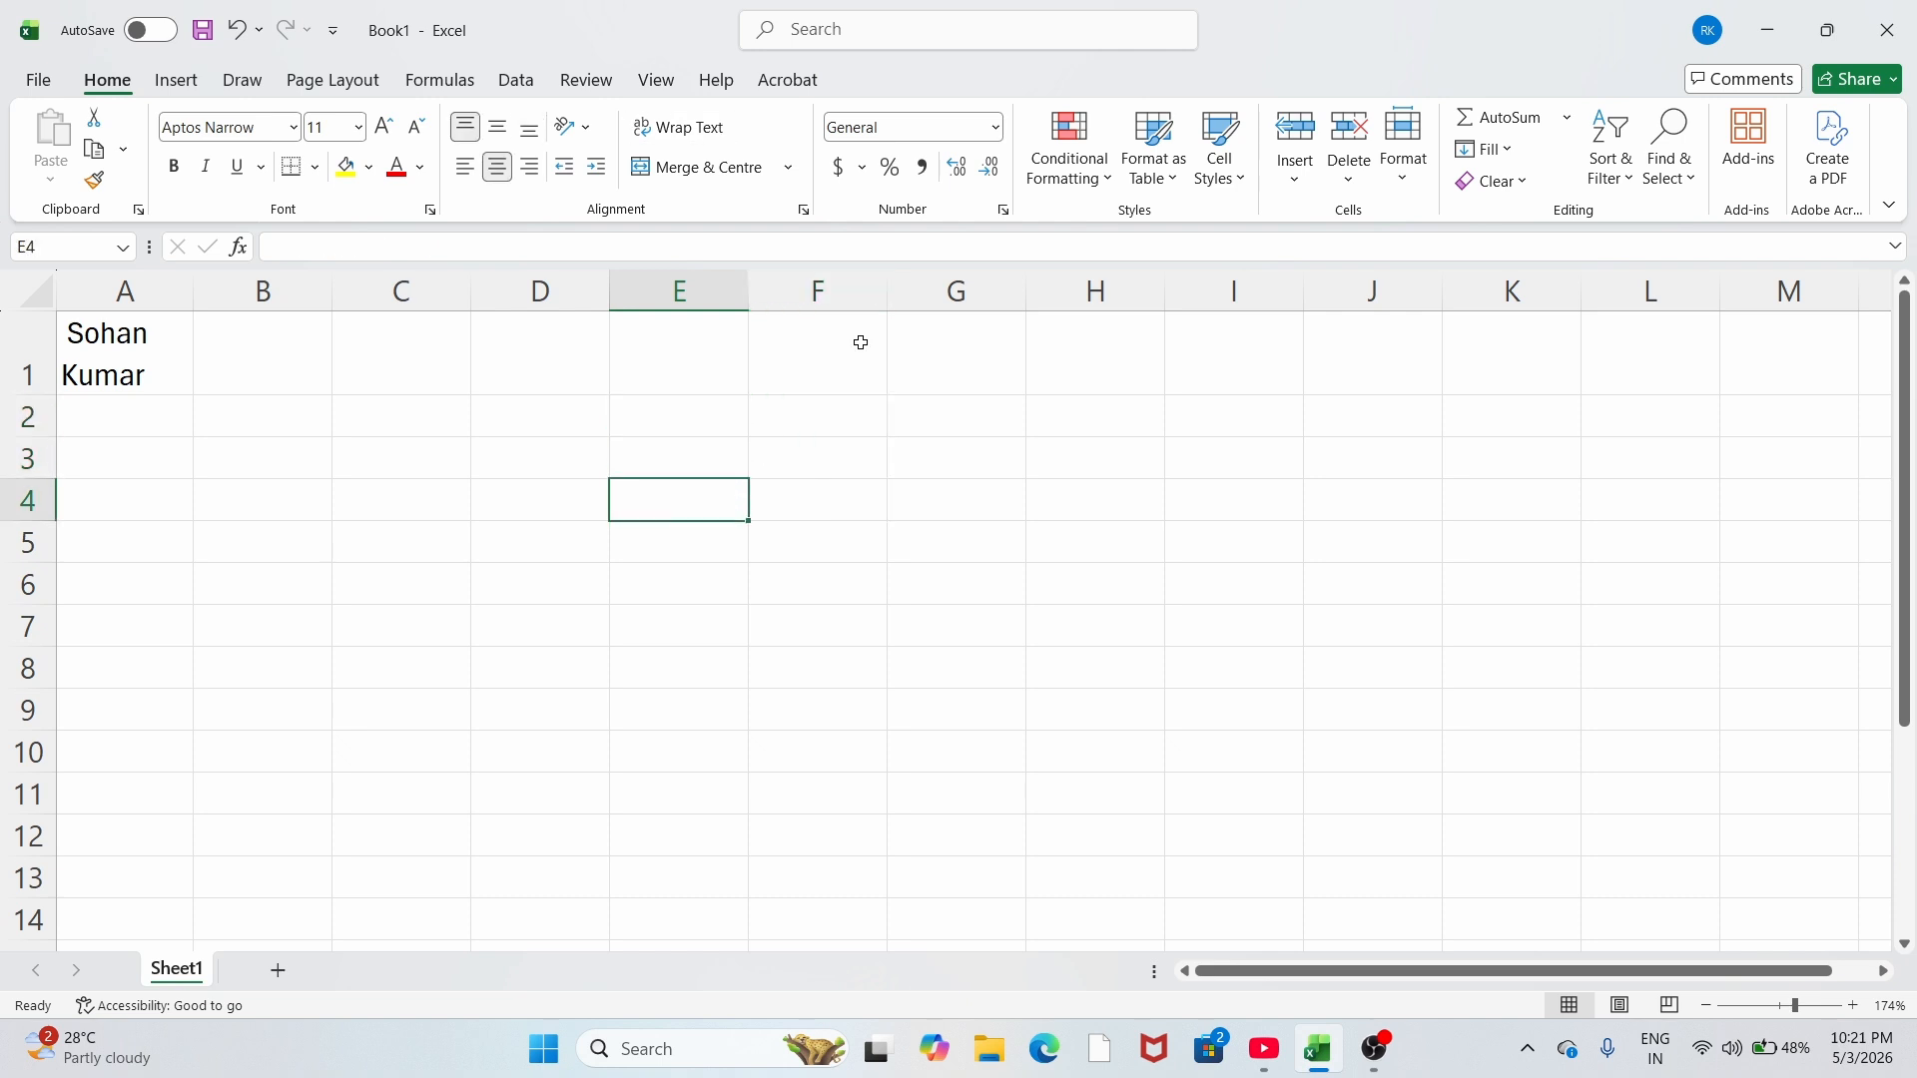
Step: Apply Merge Across to F2:H5, giving four merged single-row cells spanning F–H
left_click(789, 172)
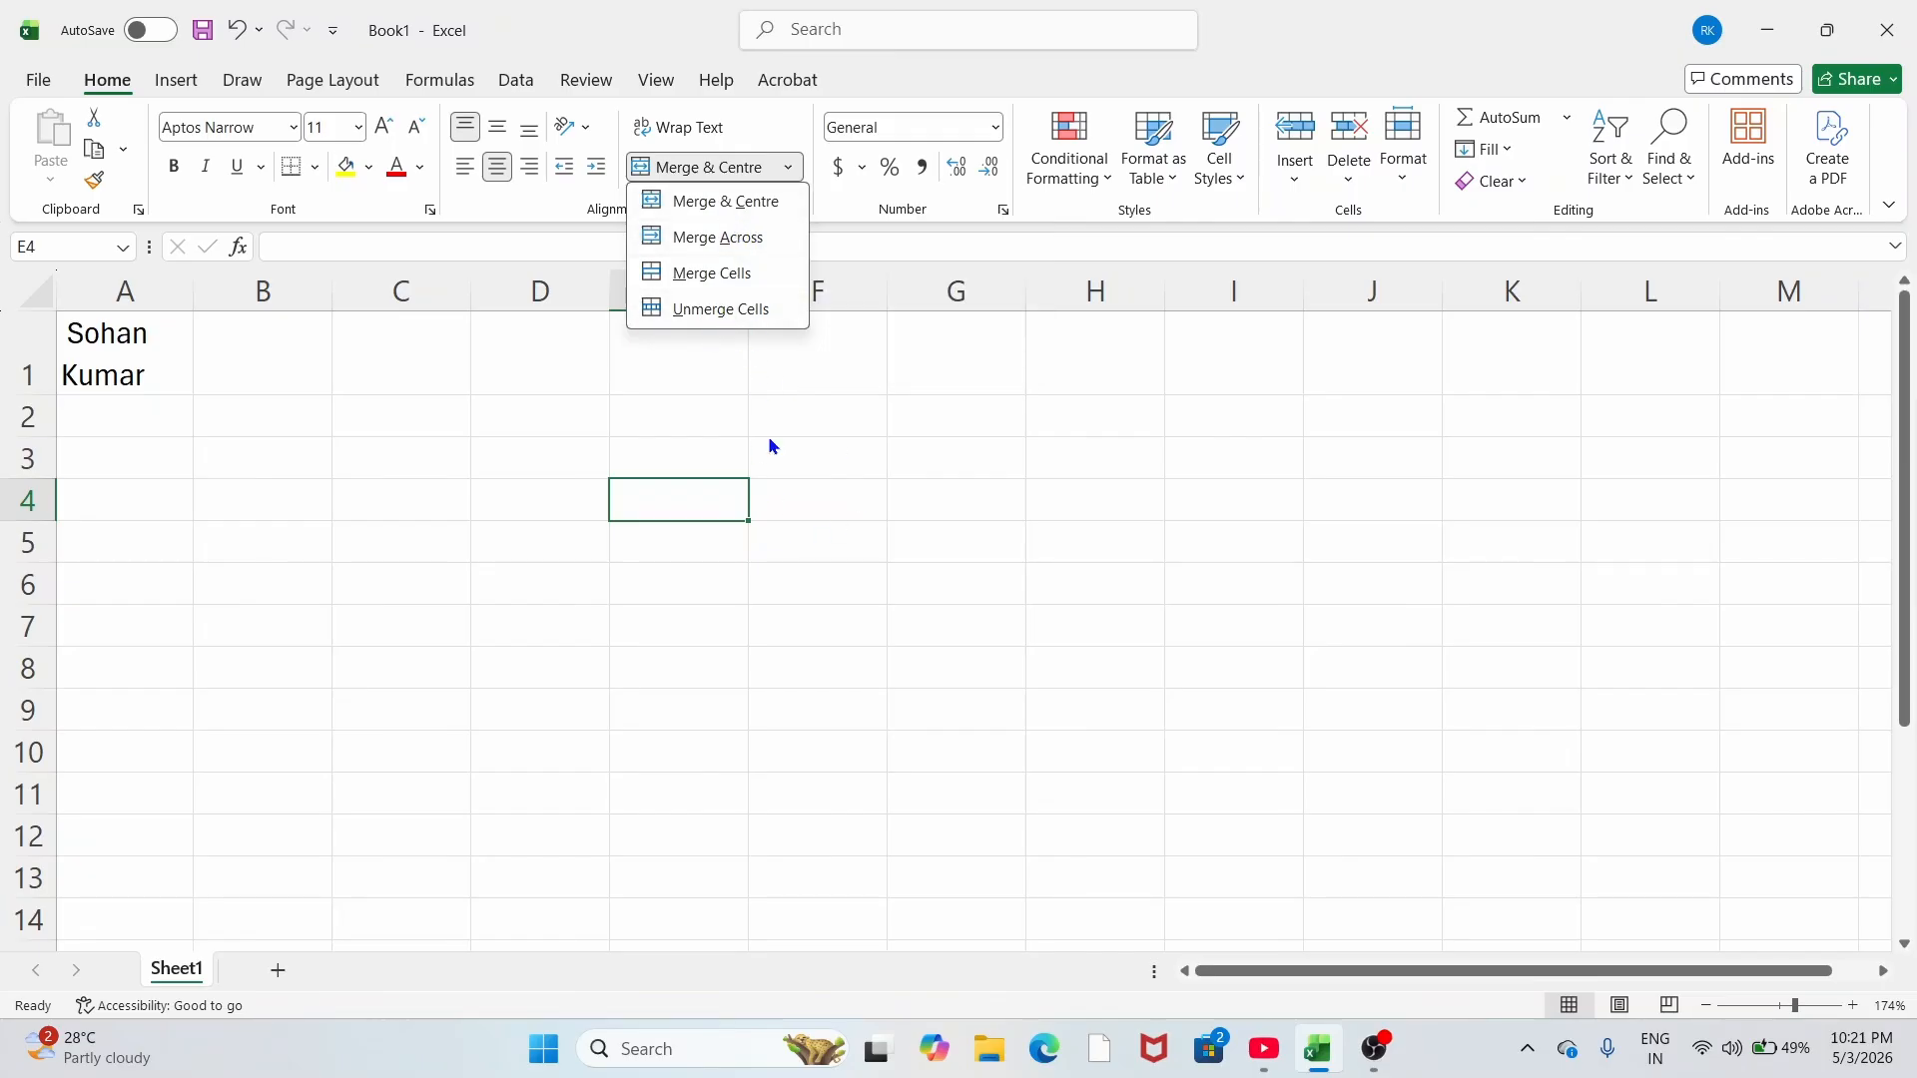
left_click(796, 411)
left_click_drag(847, 417, 1060, 552)
left_click(789, 167)
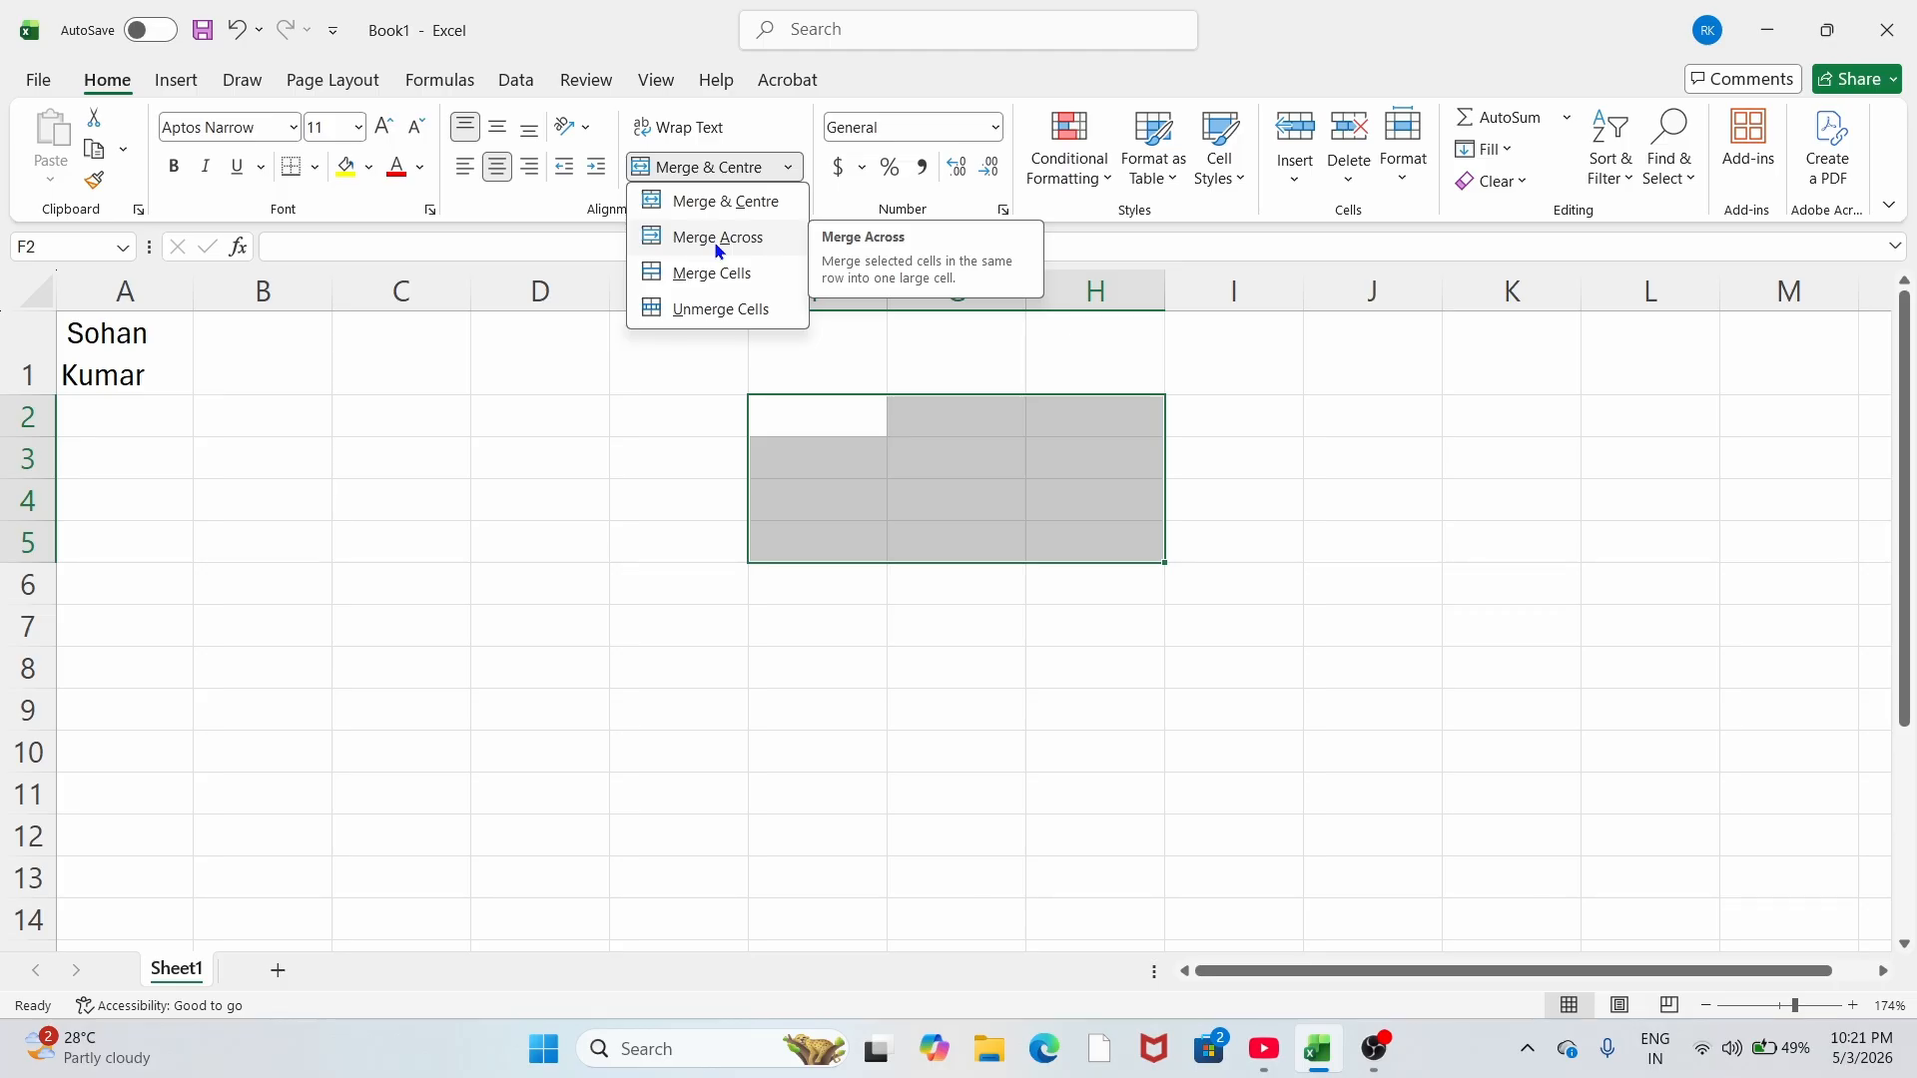
left_click(719, 242)
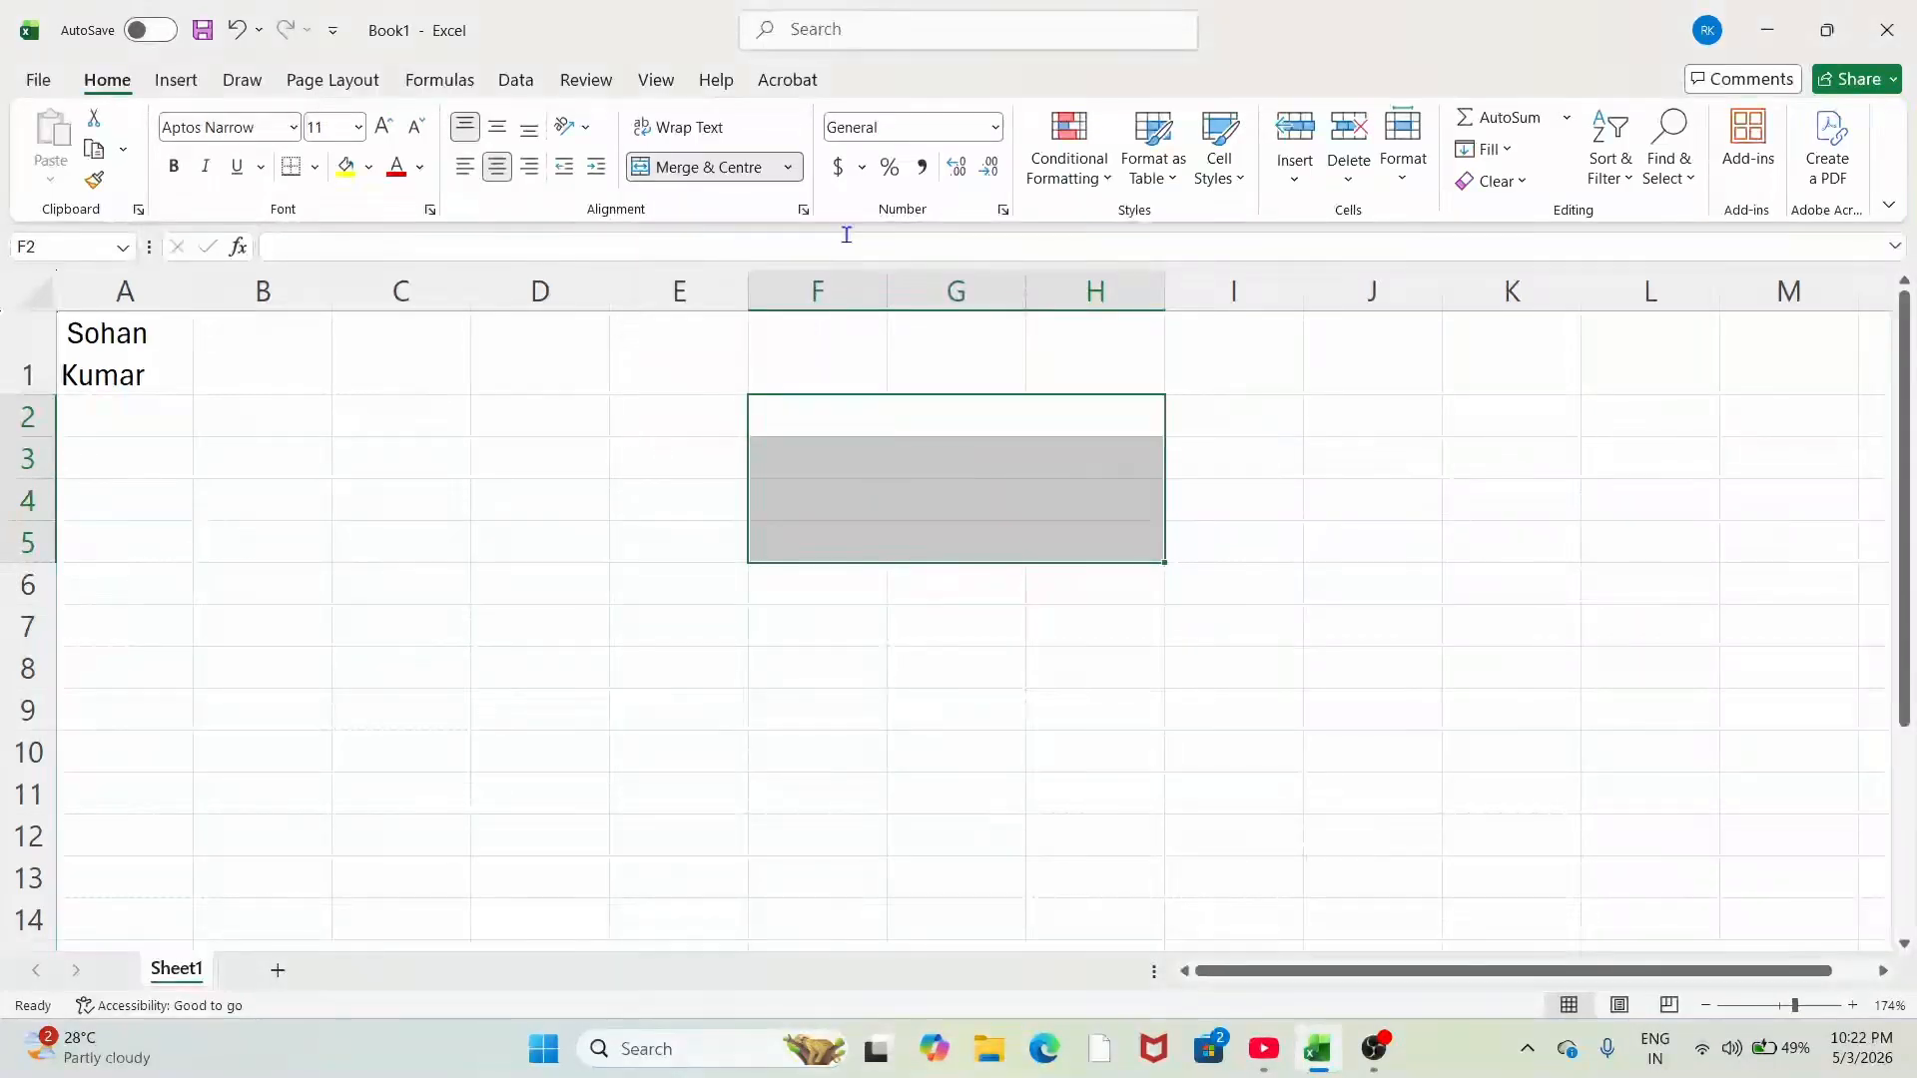
left_click(909, 698)
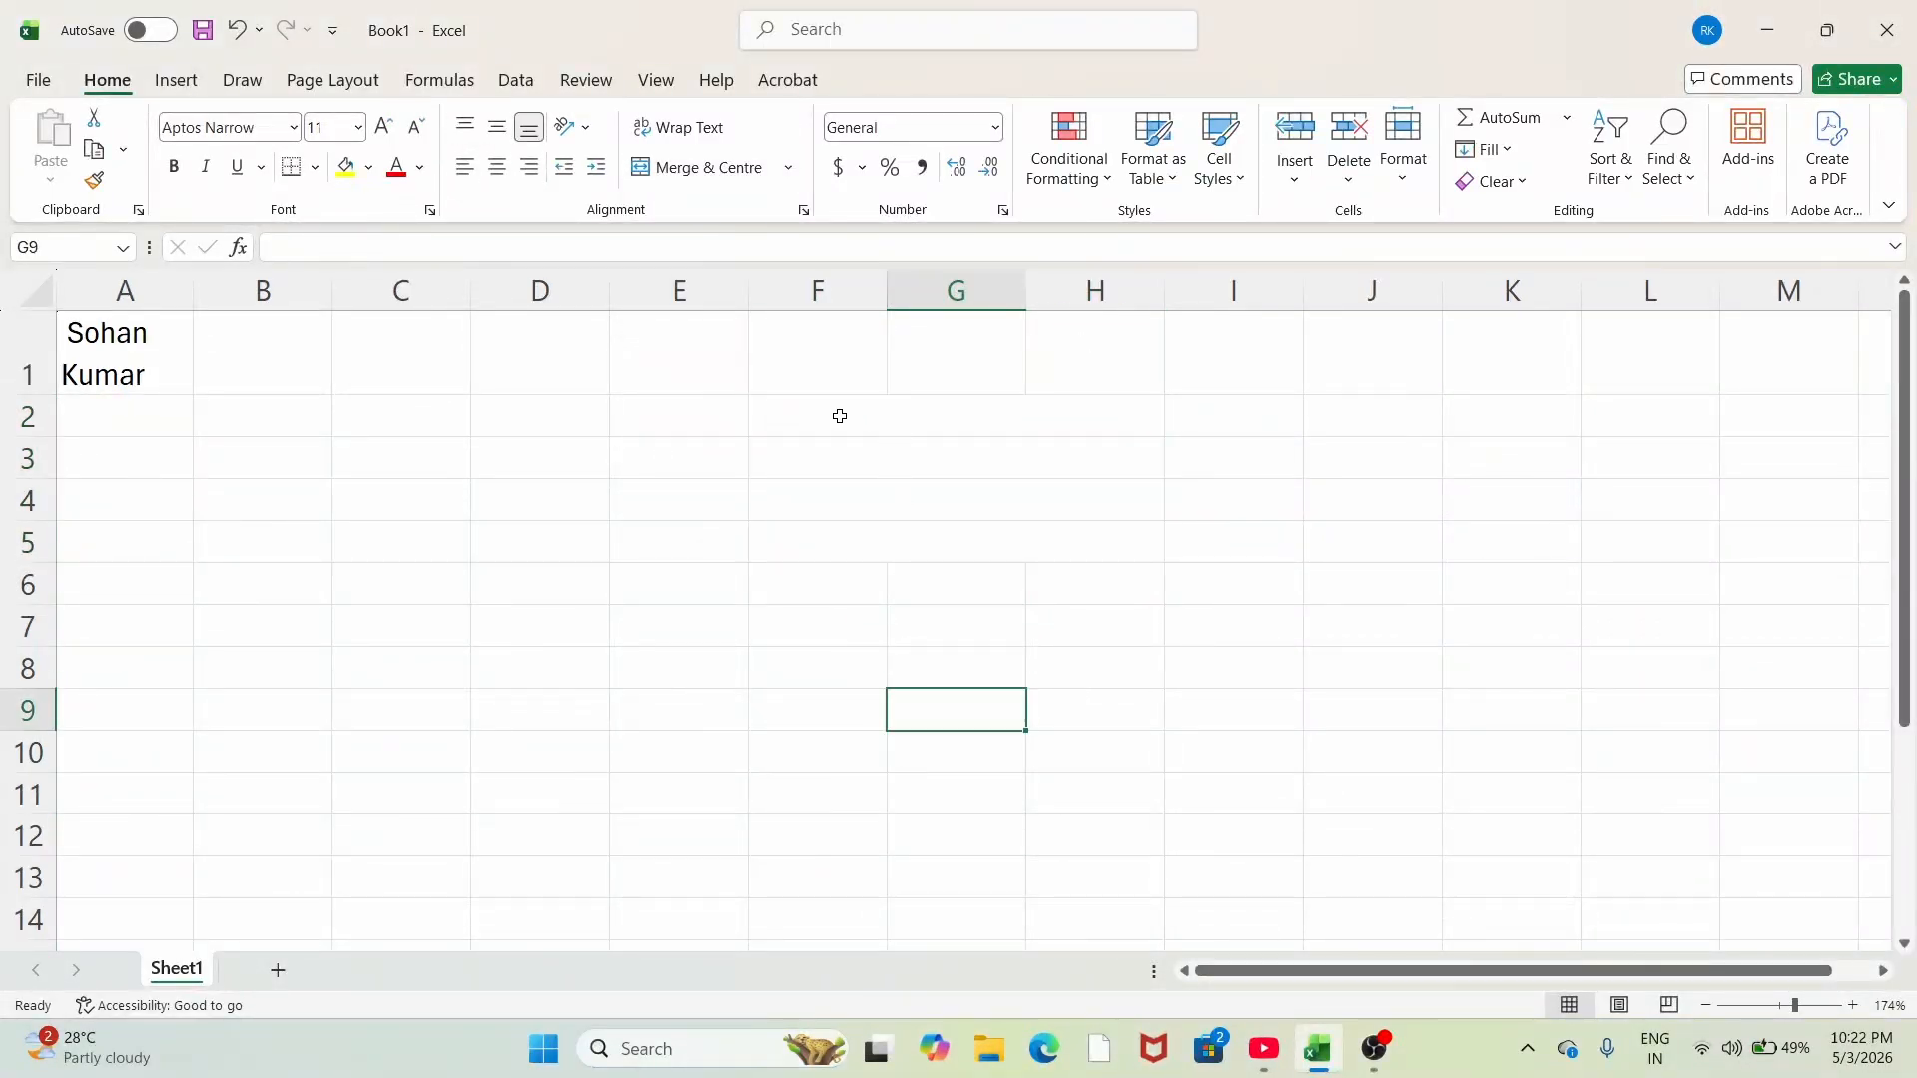
left_click_drag(839, 414, 979, 548)
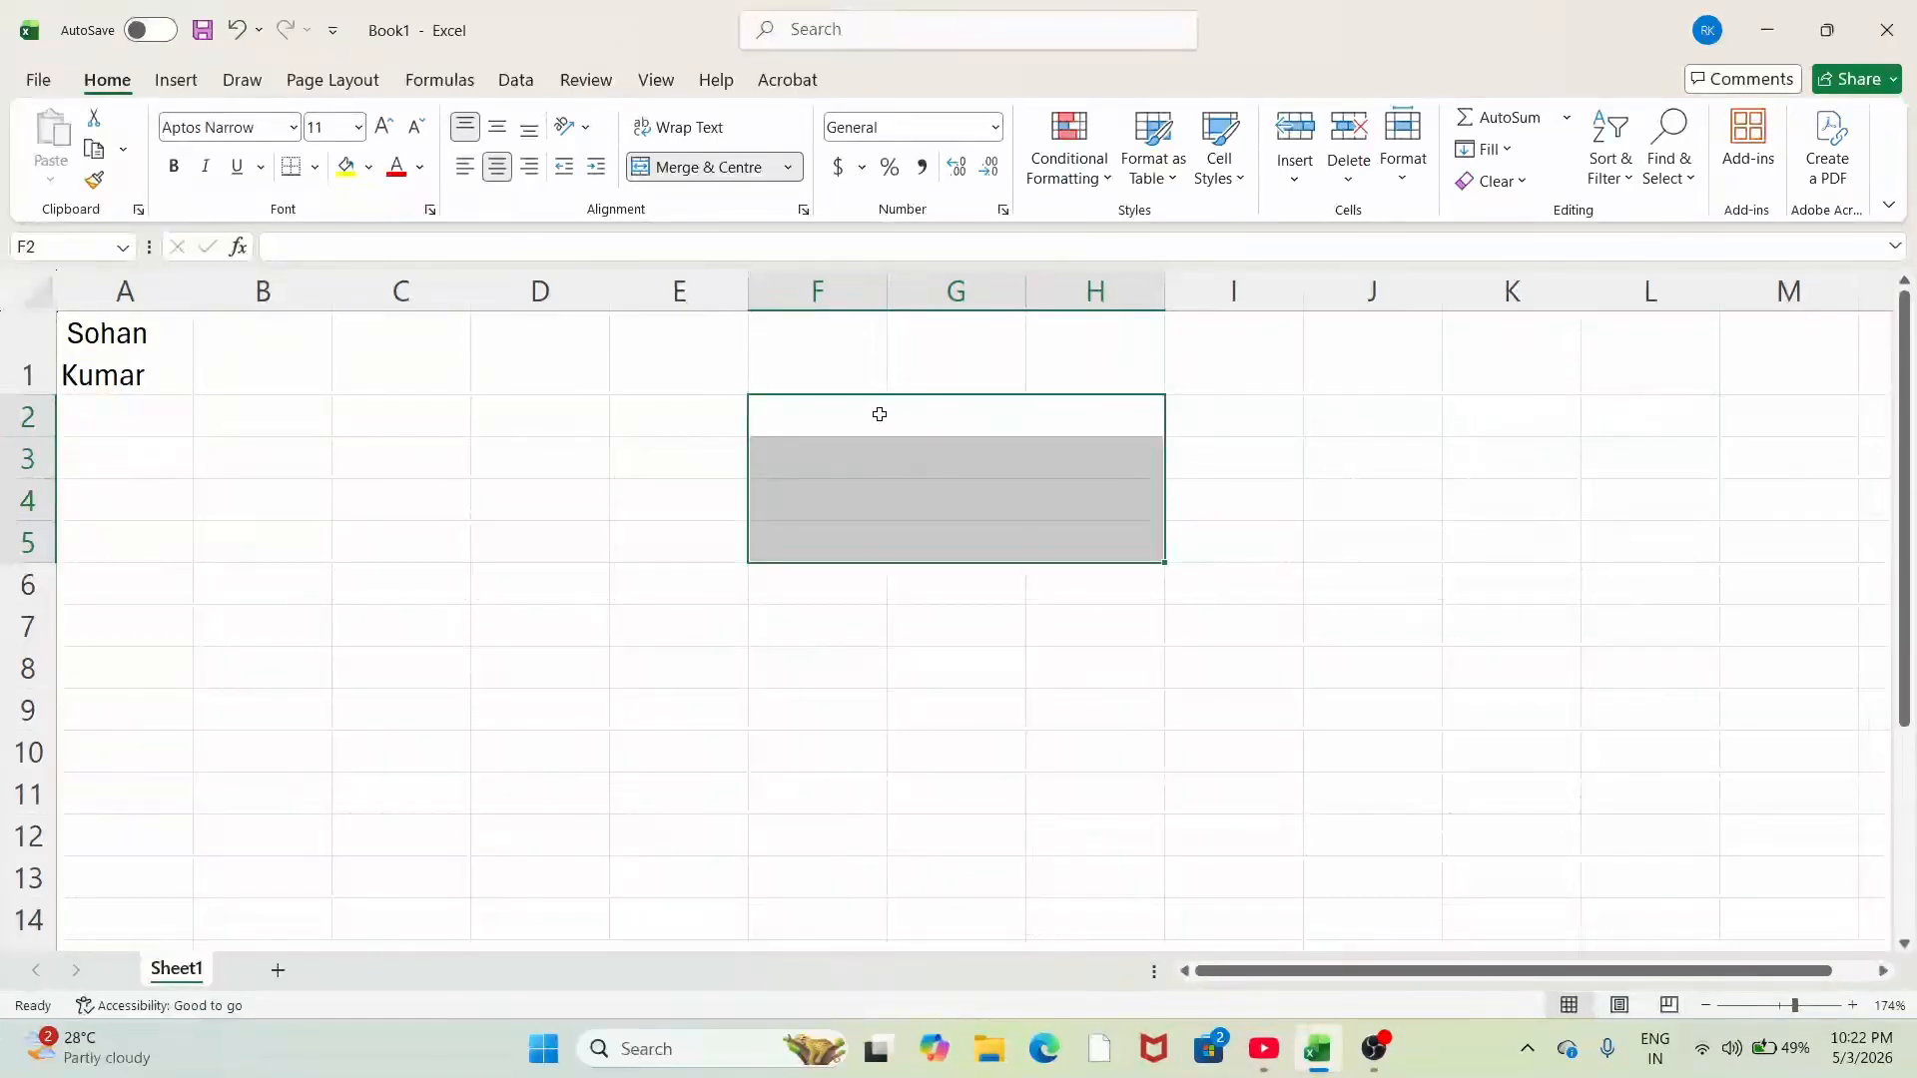
left_click(863, 420)
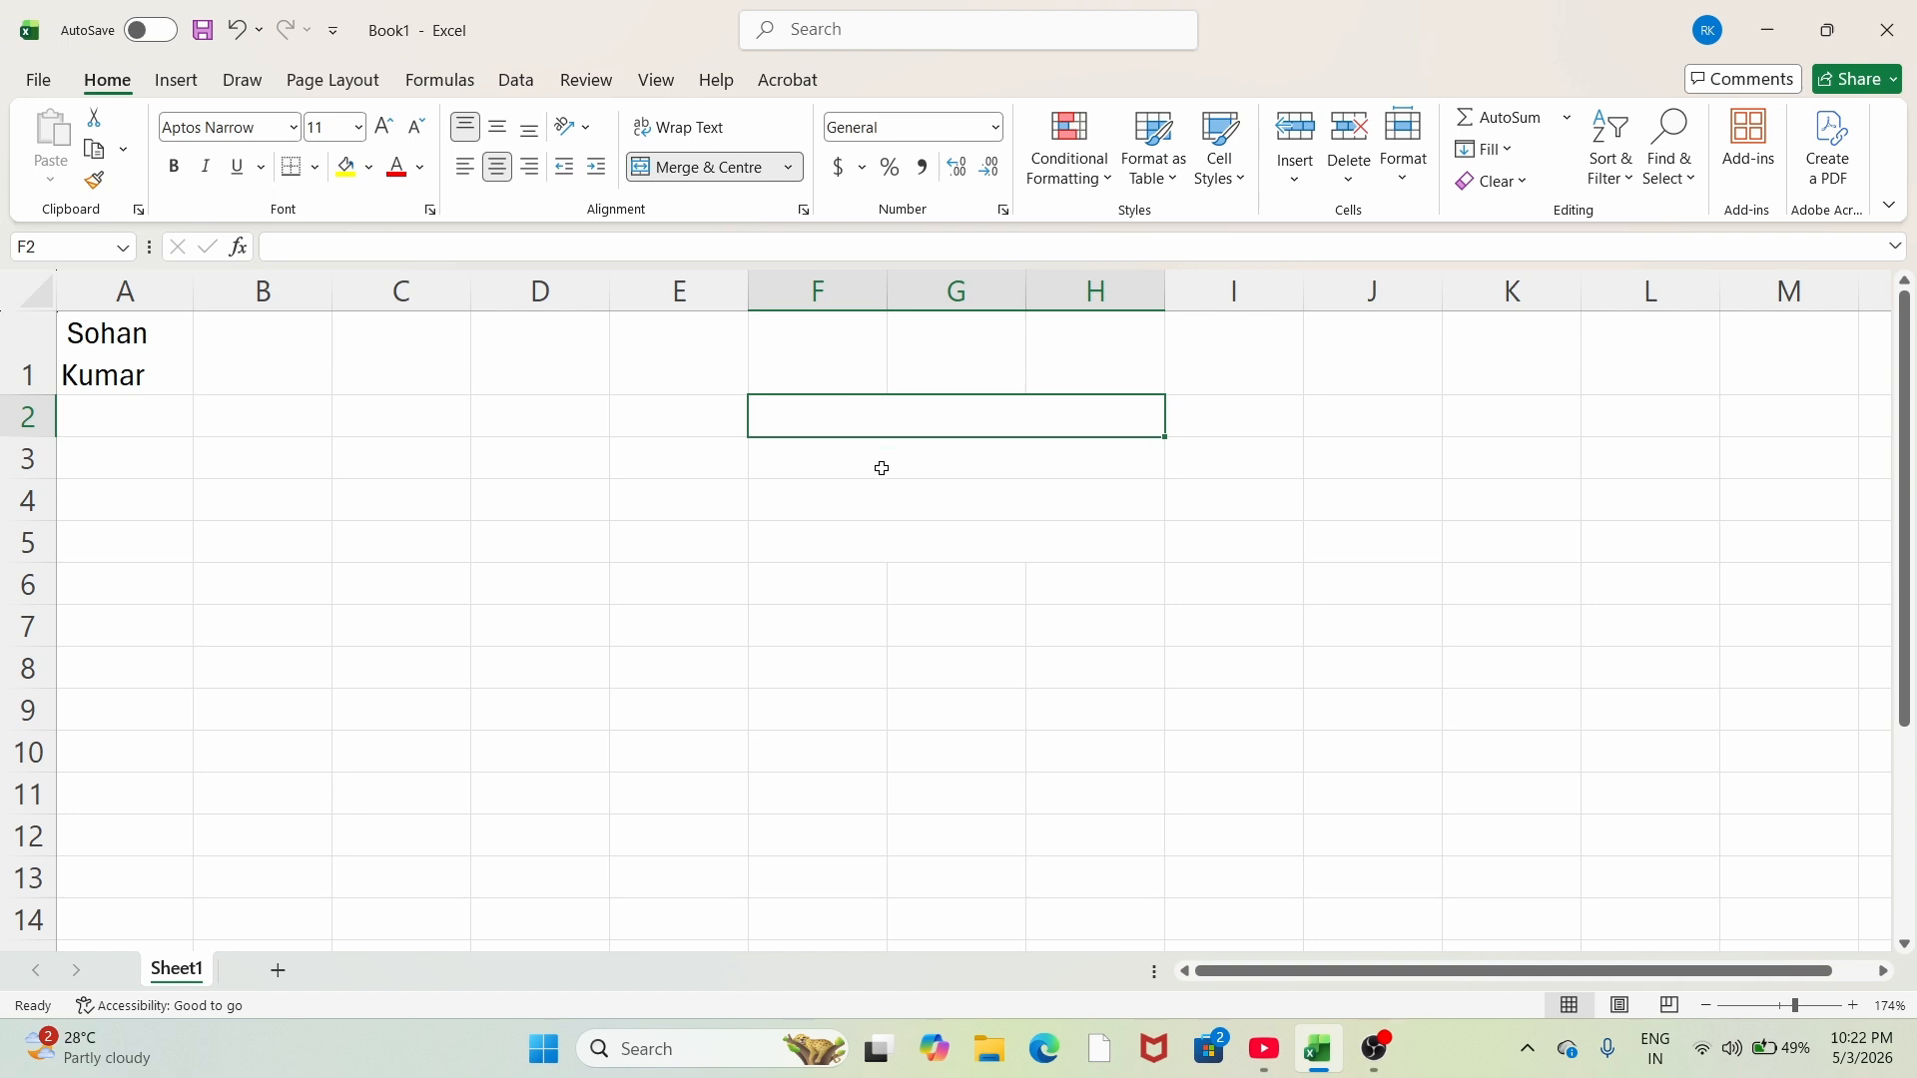
key("Down")
key("Down")
key("Down")
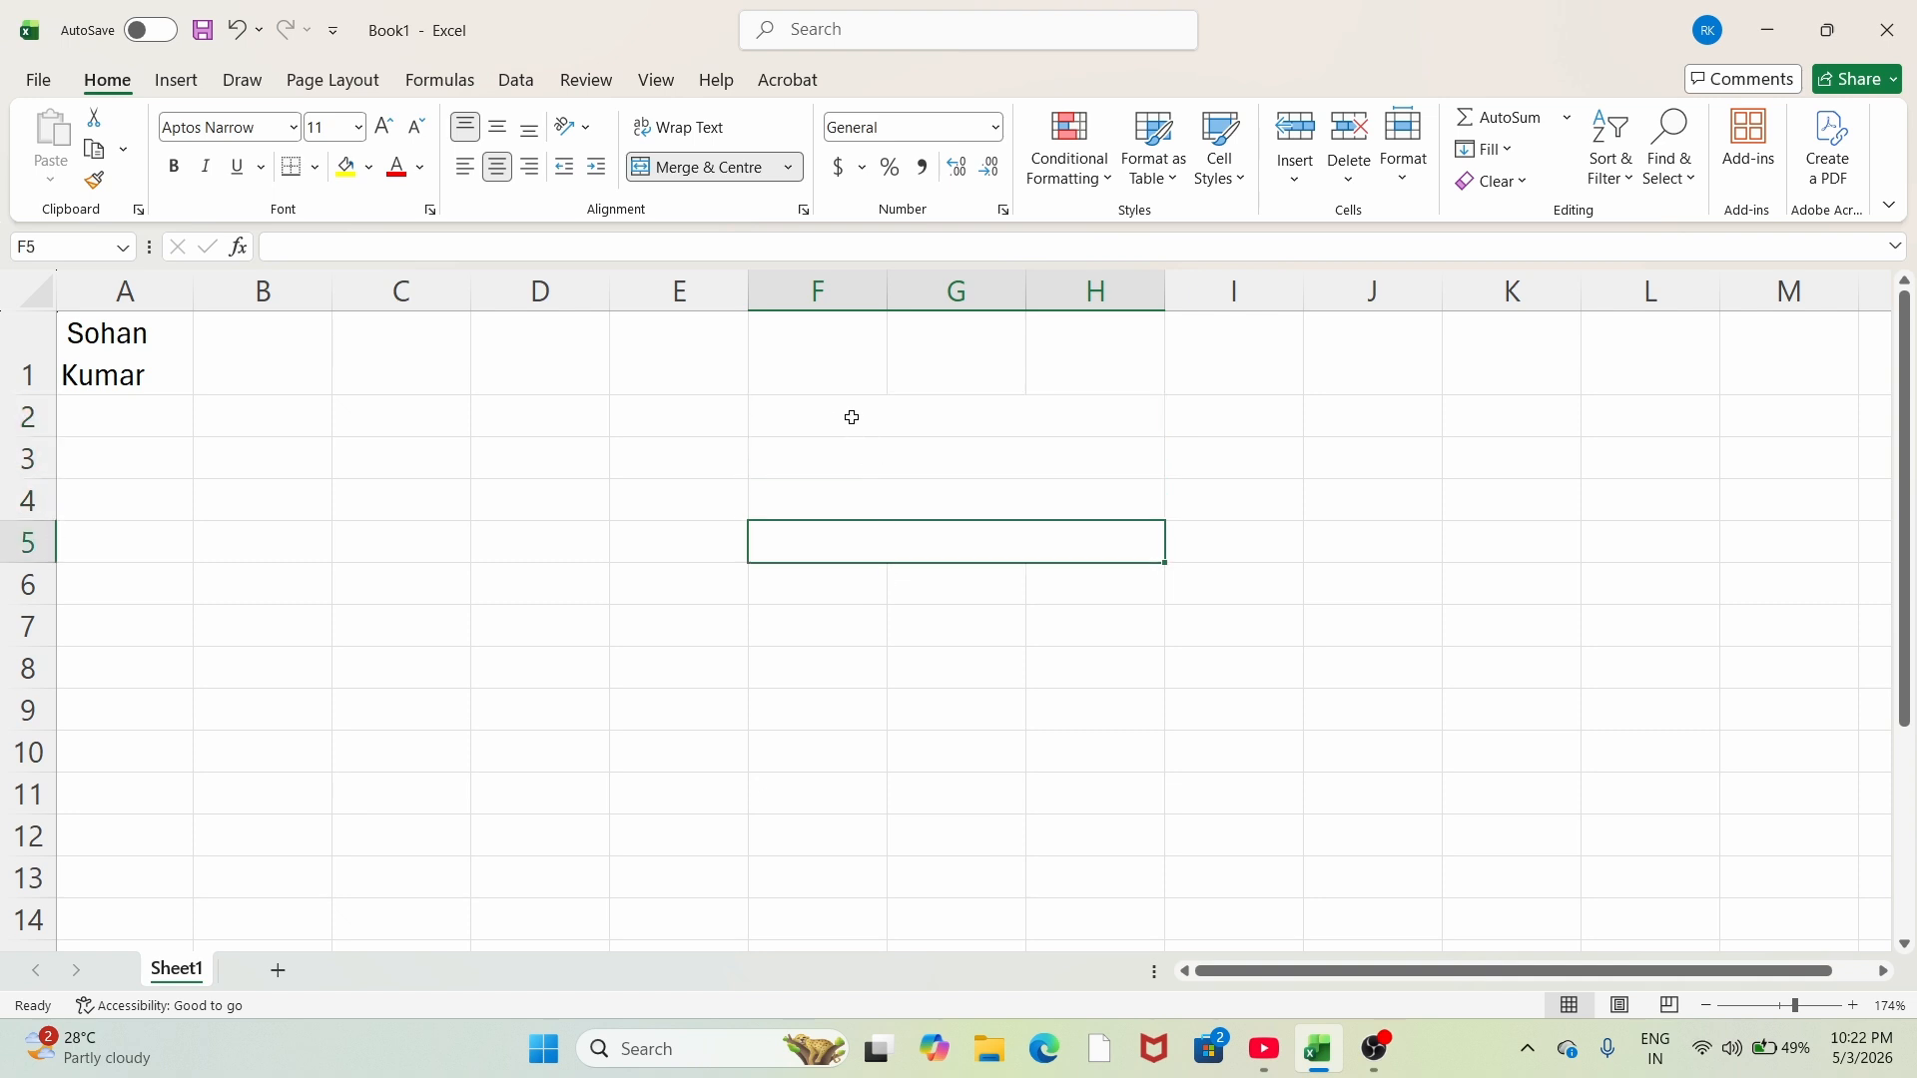
left_click_drag(851, 417, 908, 544)
left_click(884, 415)
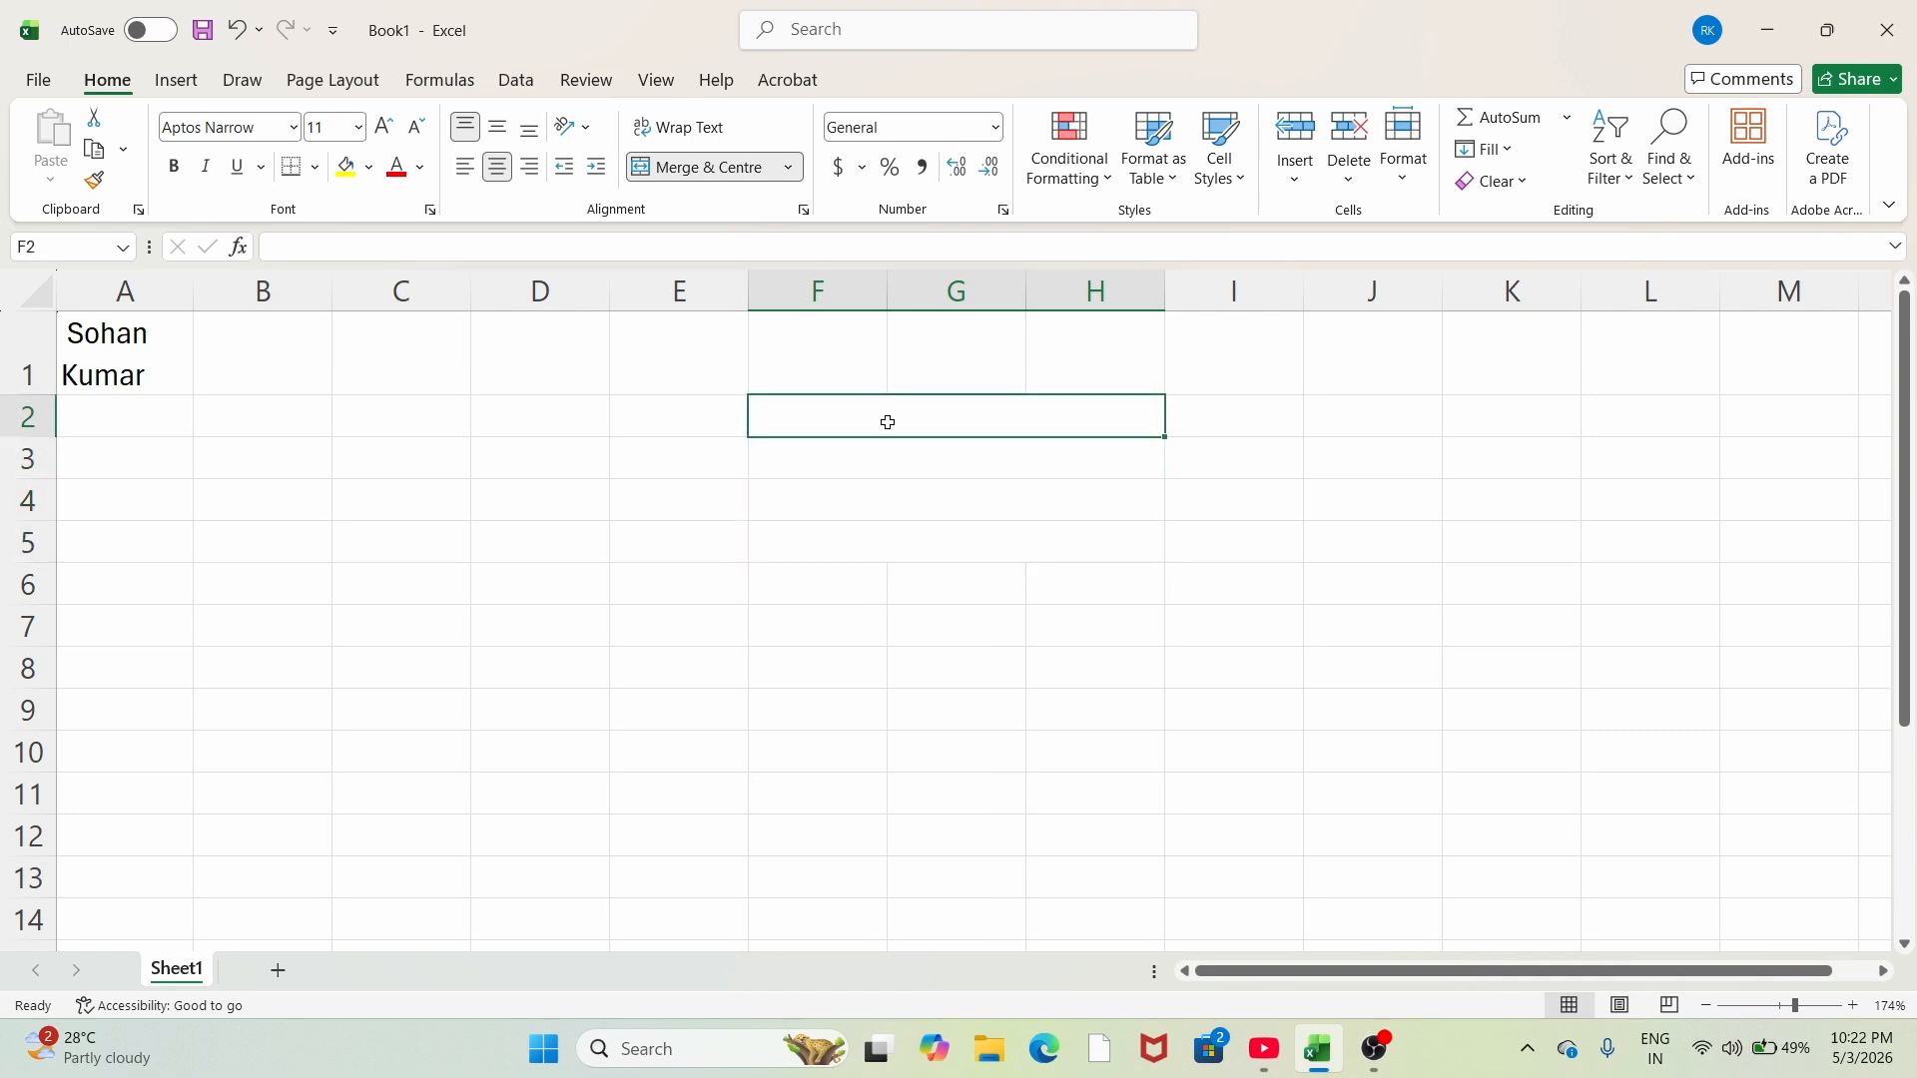
Step: Enter 'hello', 'gfks' and 'jd' in the merged F–H cells of rows 2, 3 and 4
mouse_move(878, 417)
left_mouse_down()
mouse_move(912, 527)
mouse_move(950, 535)
left_mouse_up()
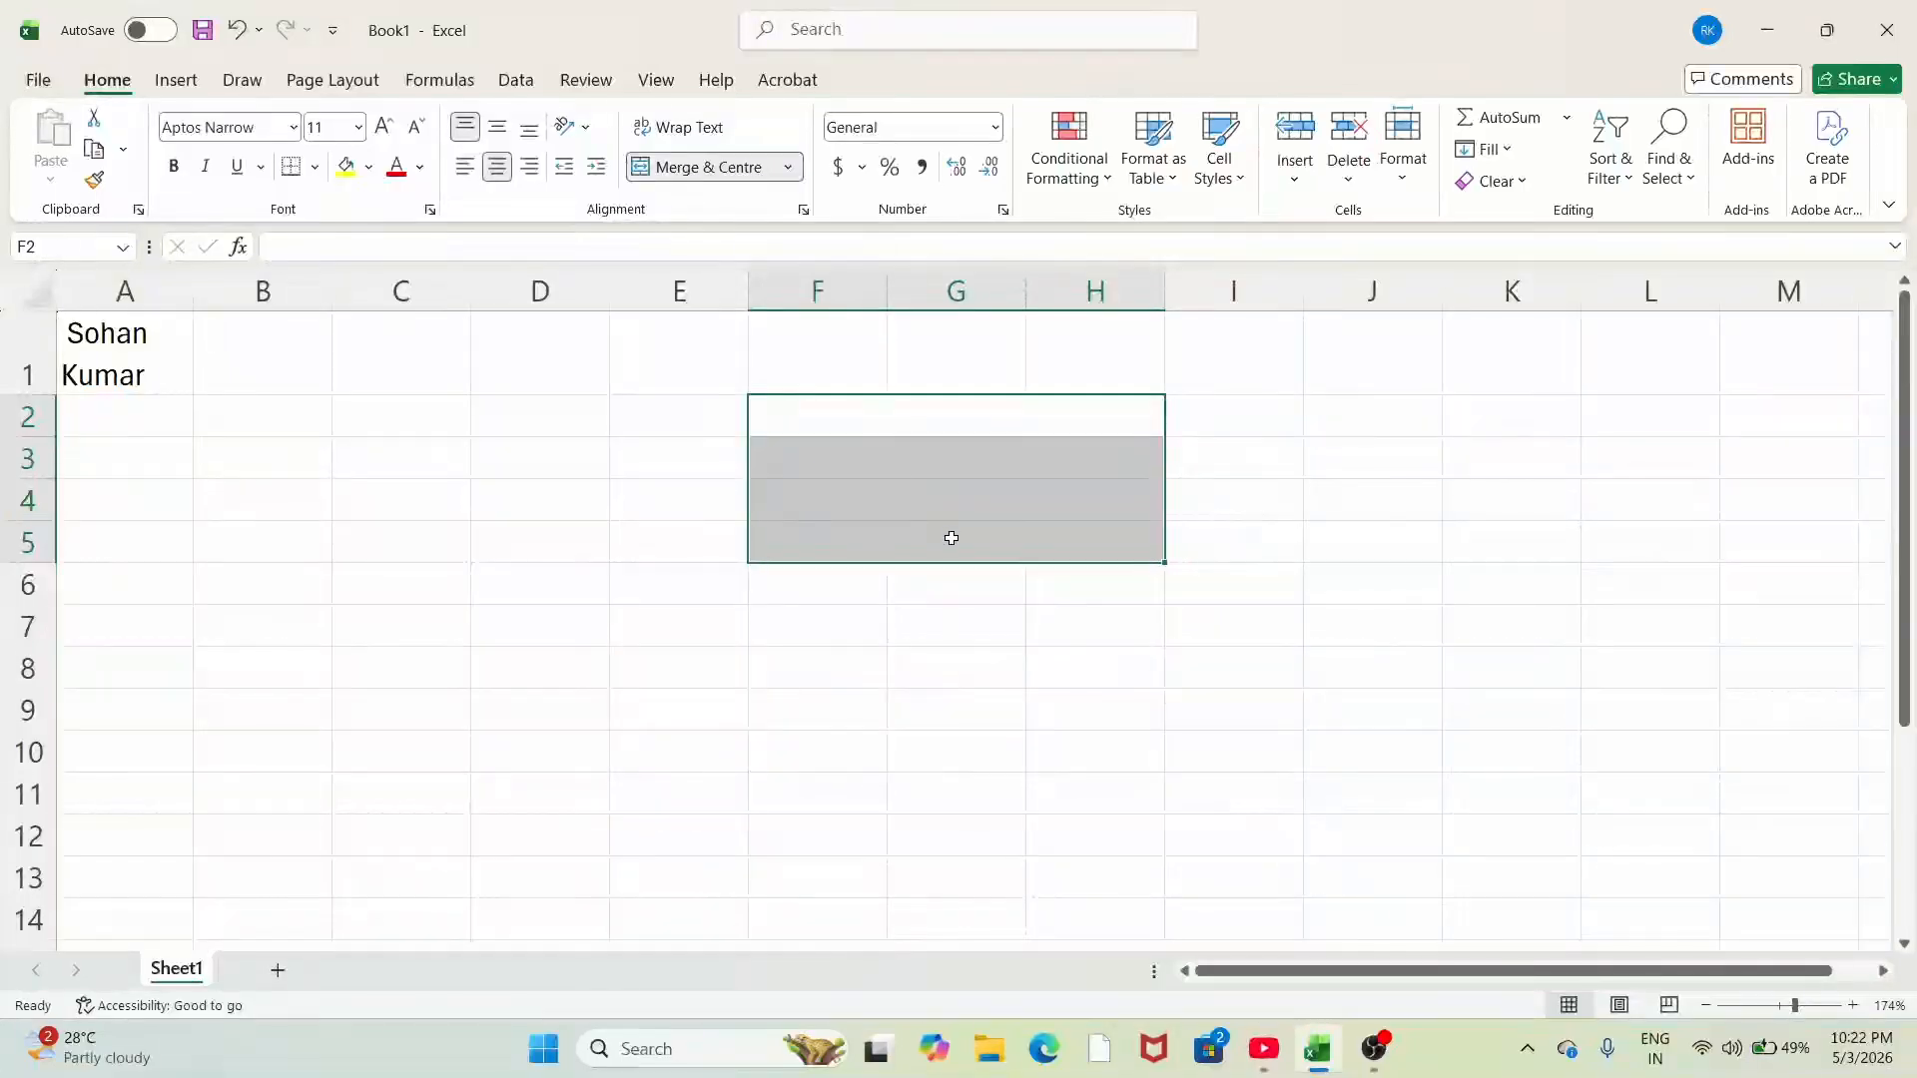
left_click(838, 427)
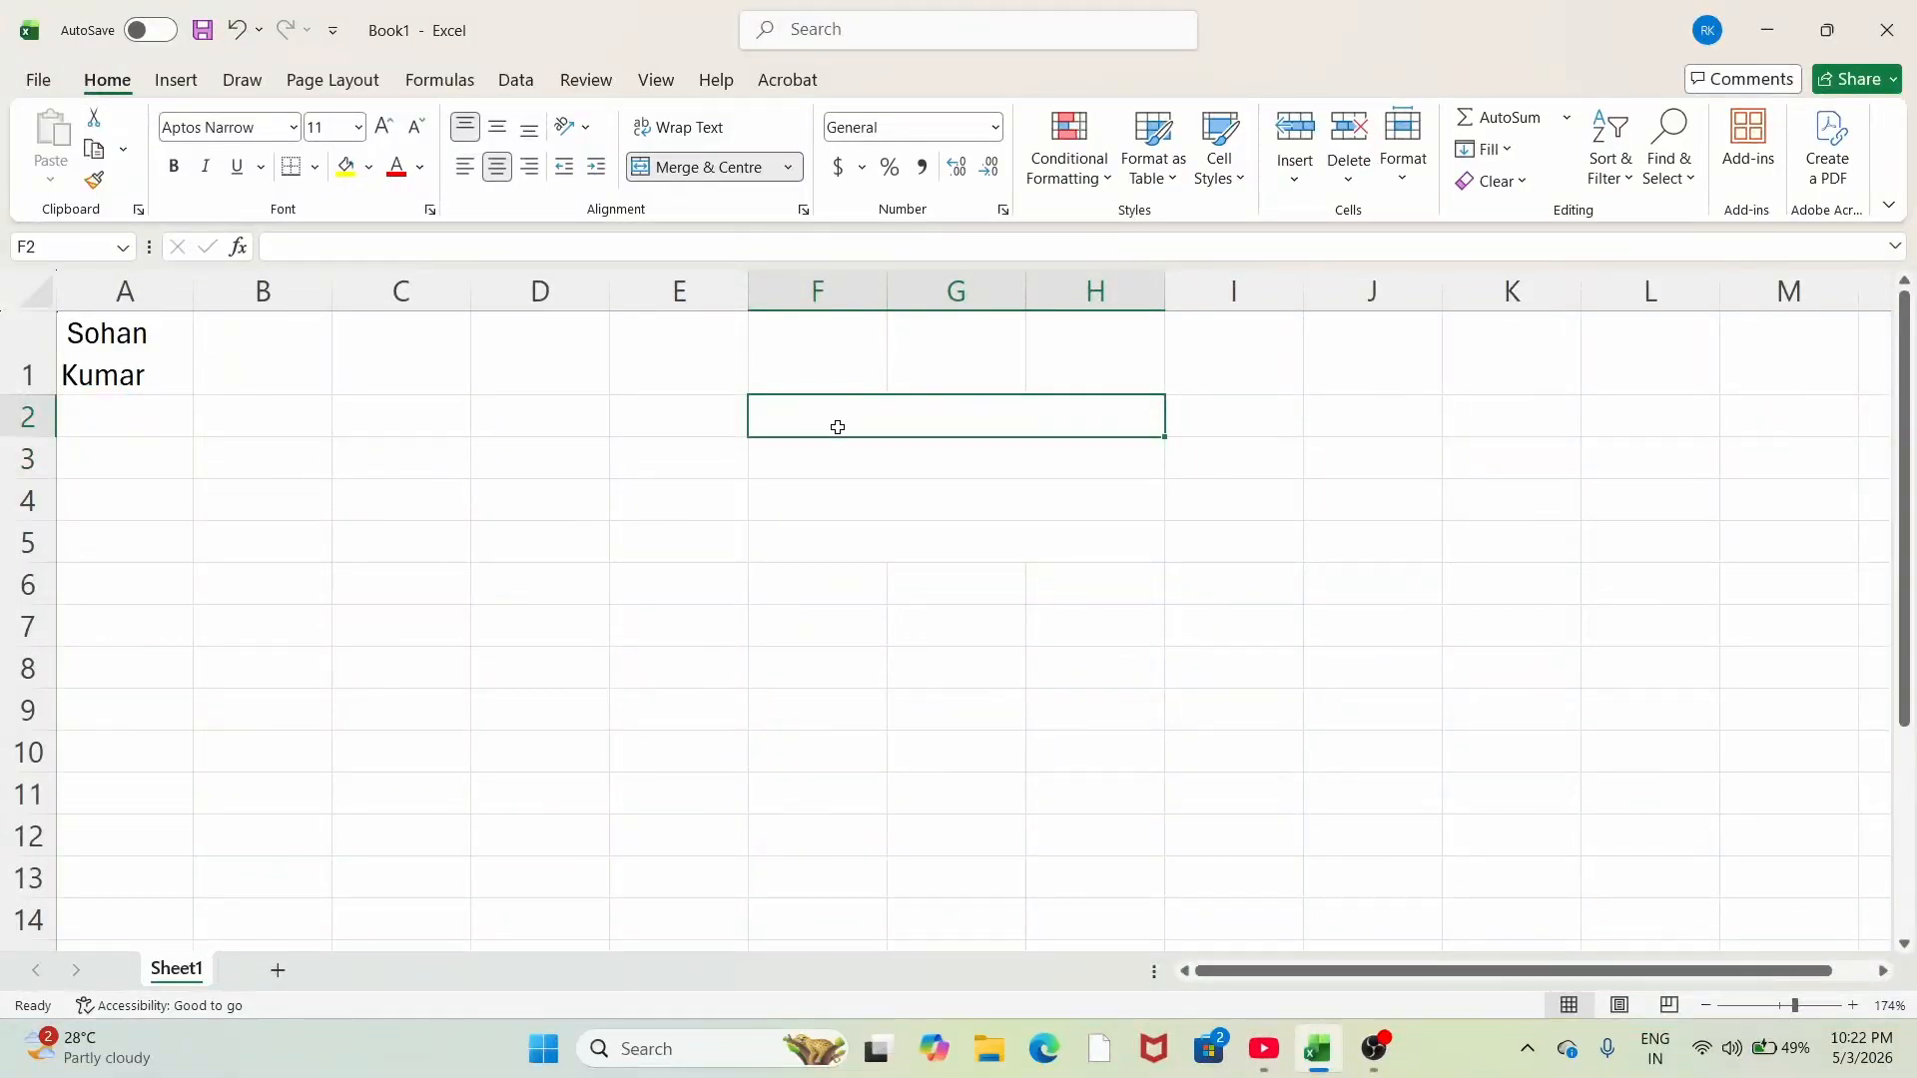
type("heloo")
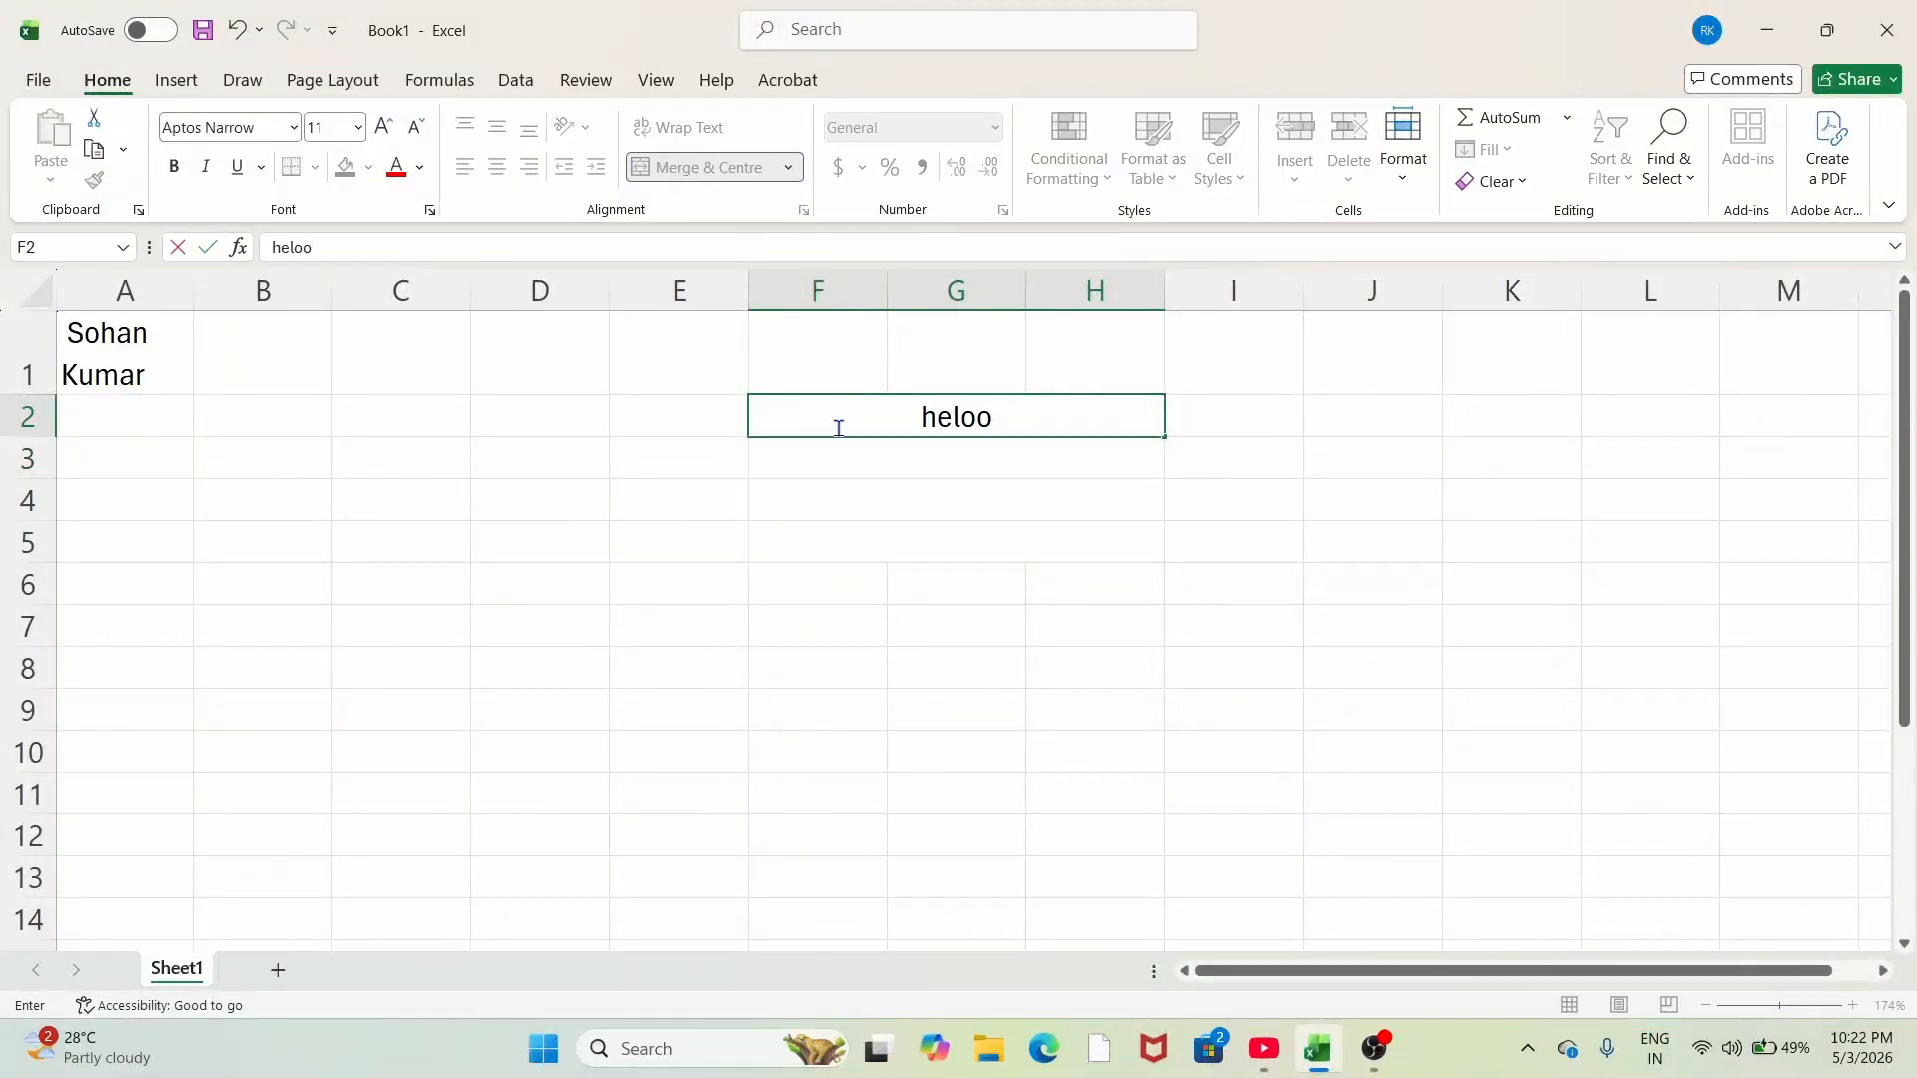
key("BackSpace")
key("BackSpace")
type("lo")
key("Return")
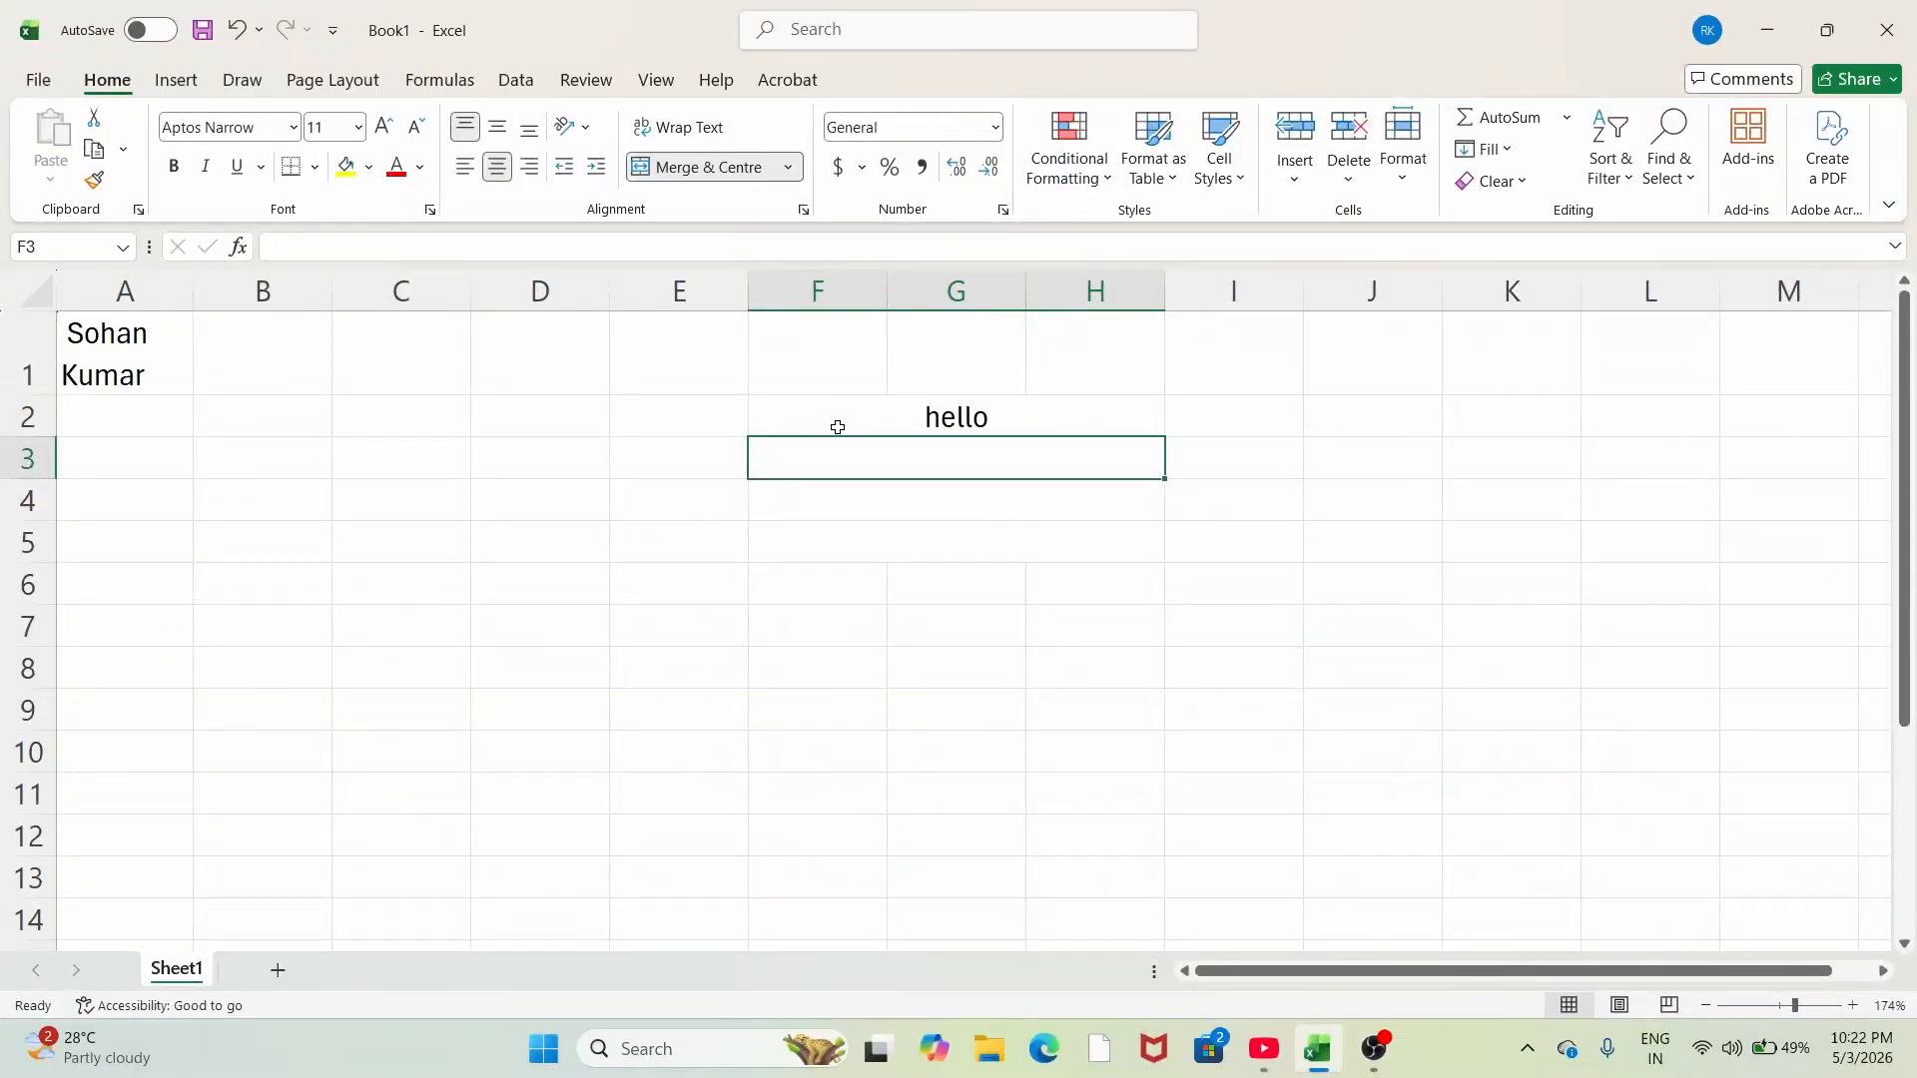
type("gfks")
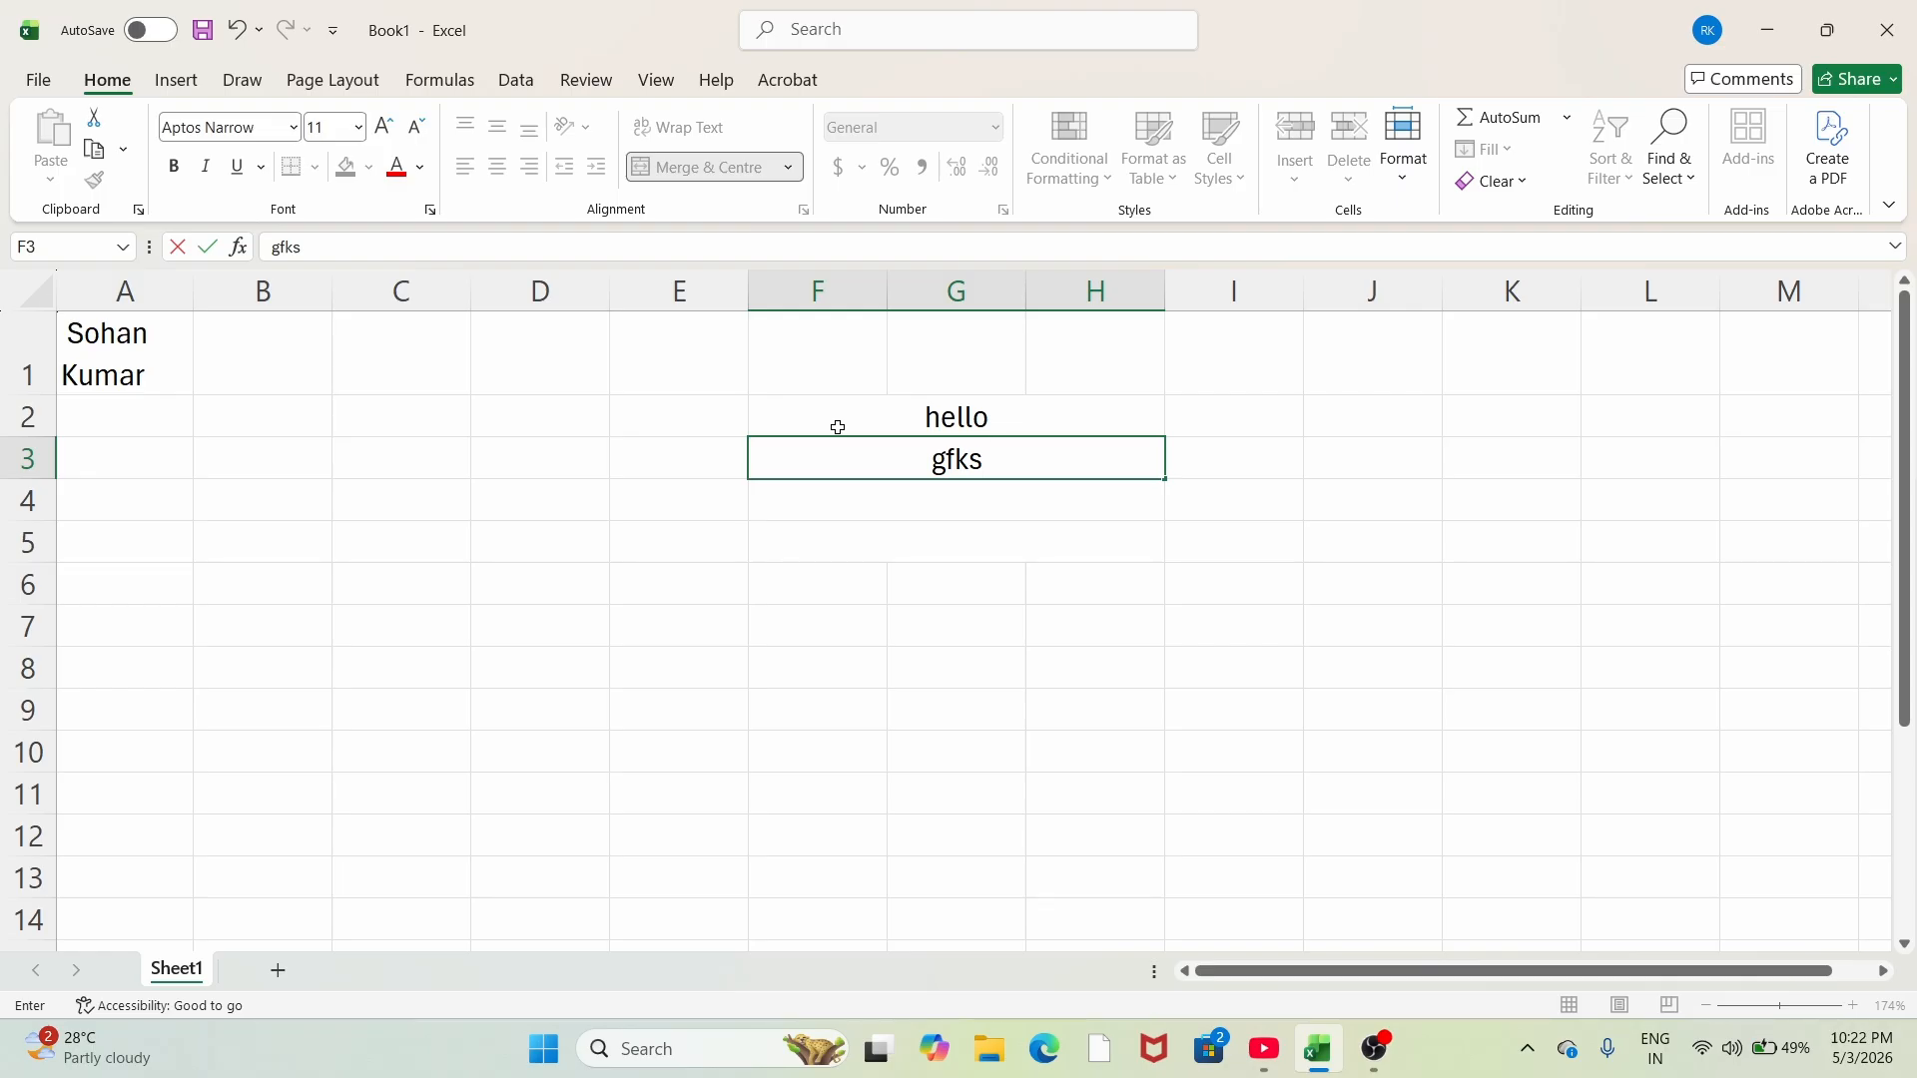
key("Return")
type("jd")
left_click_drag(868, 416, 994, 548)
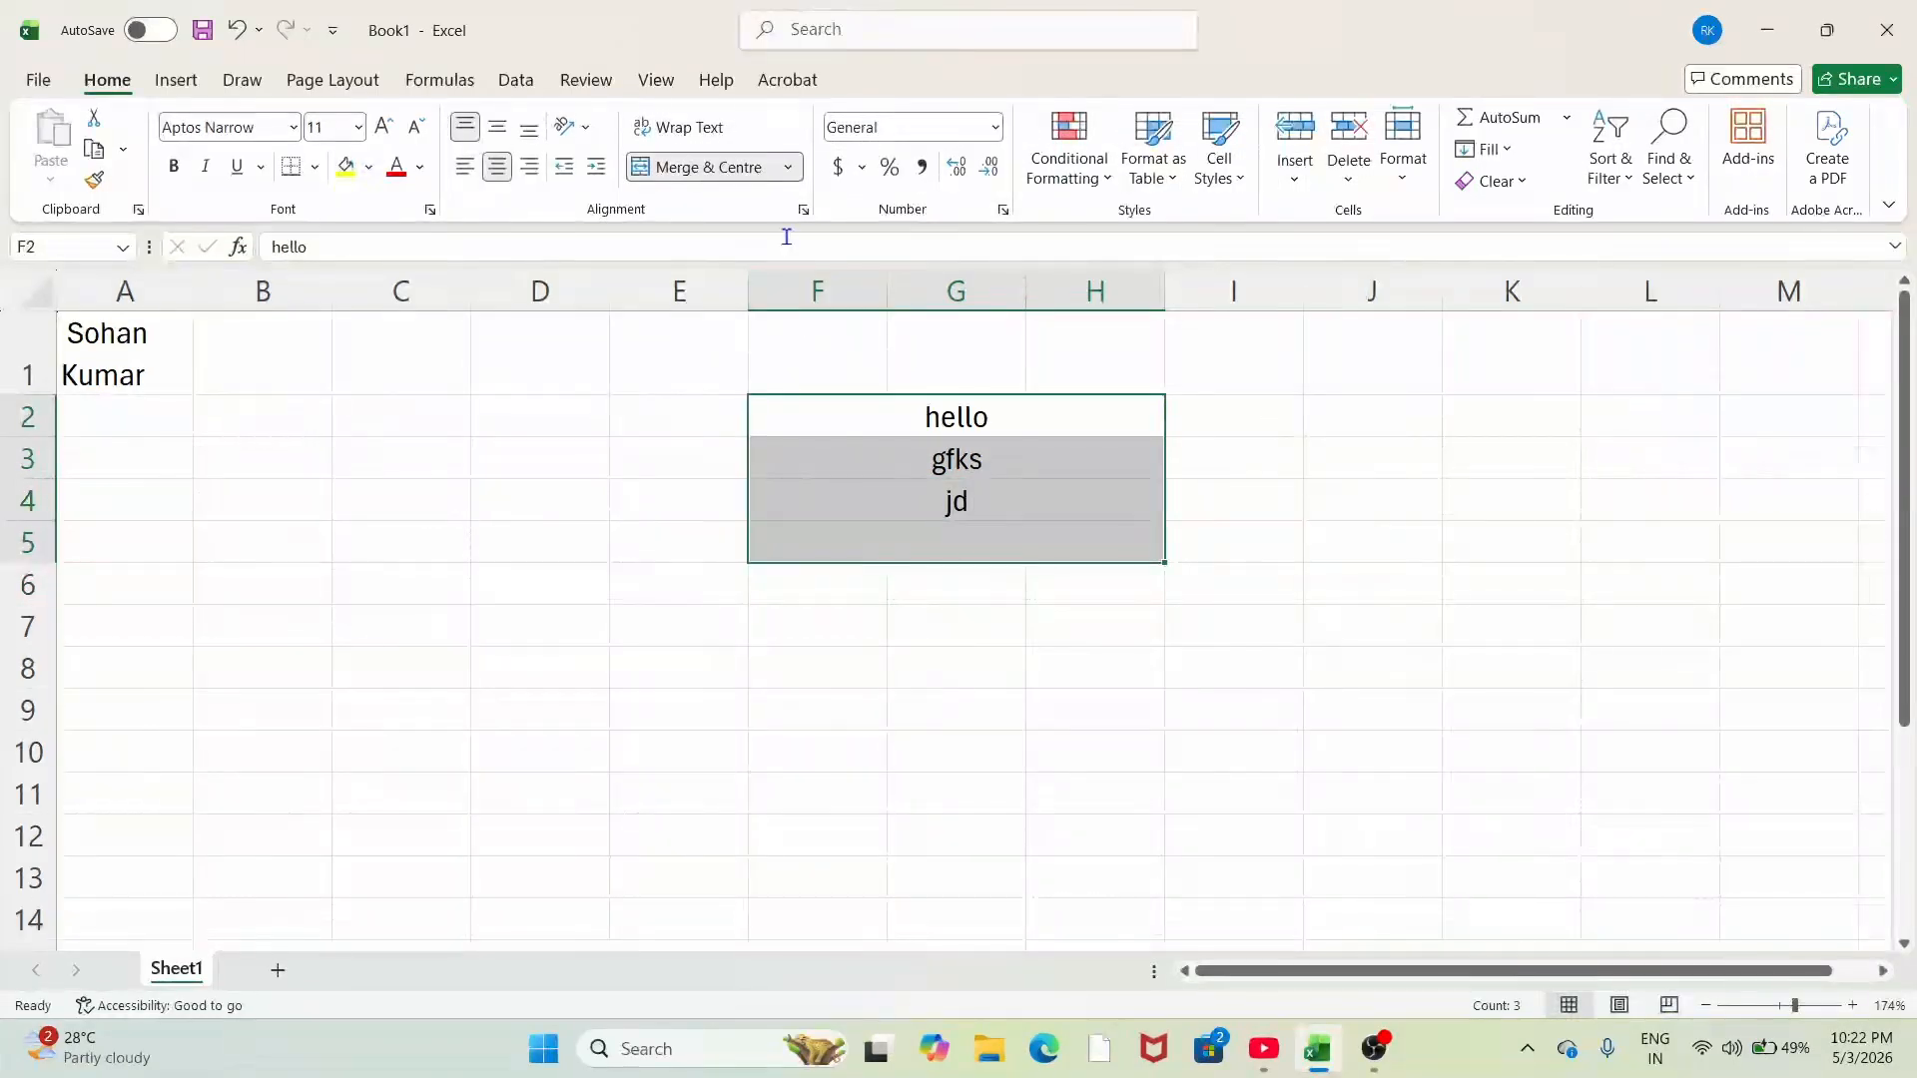
left_click(789, 168)
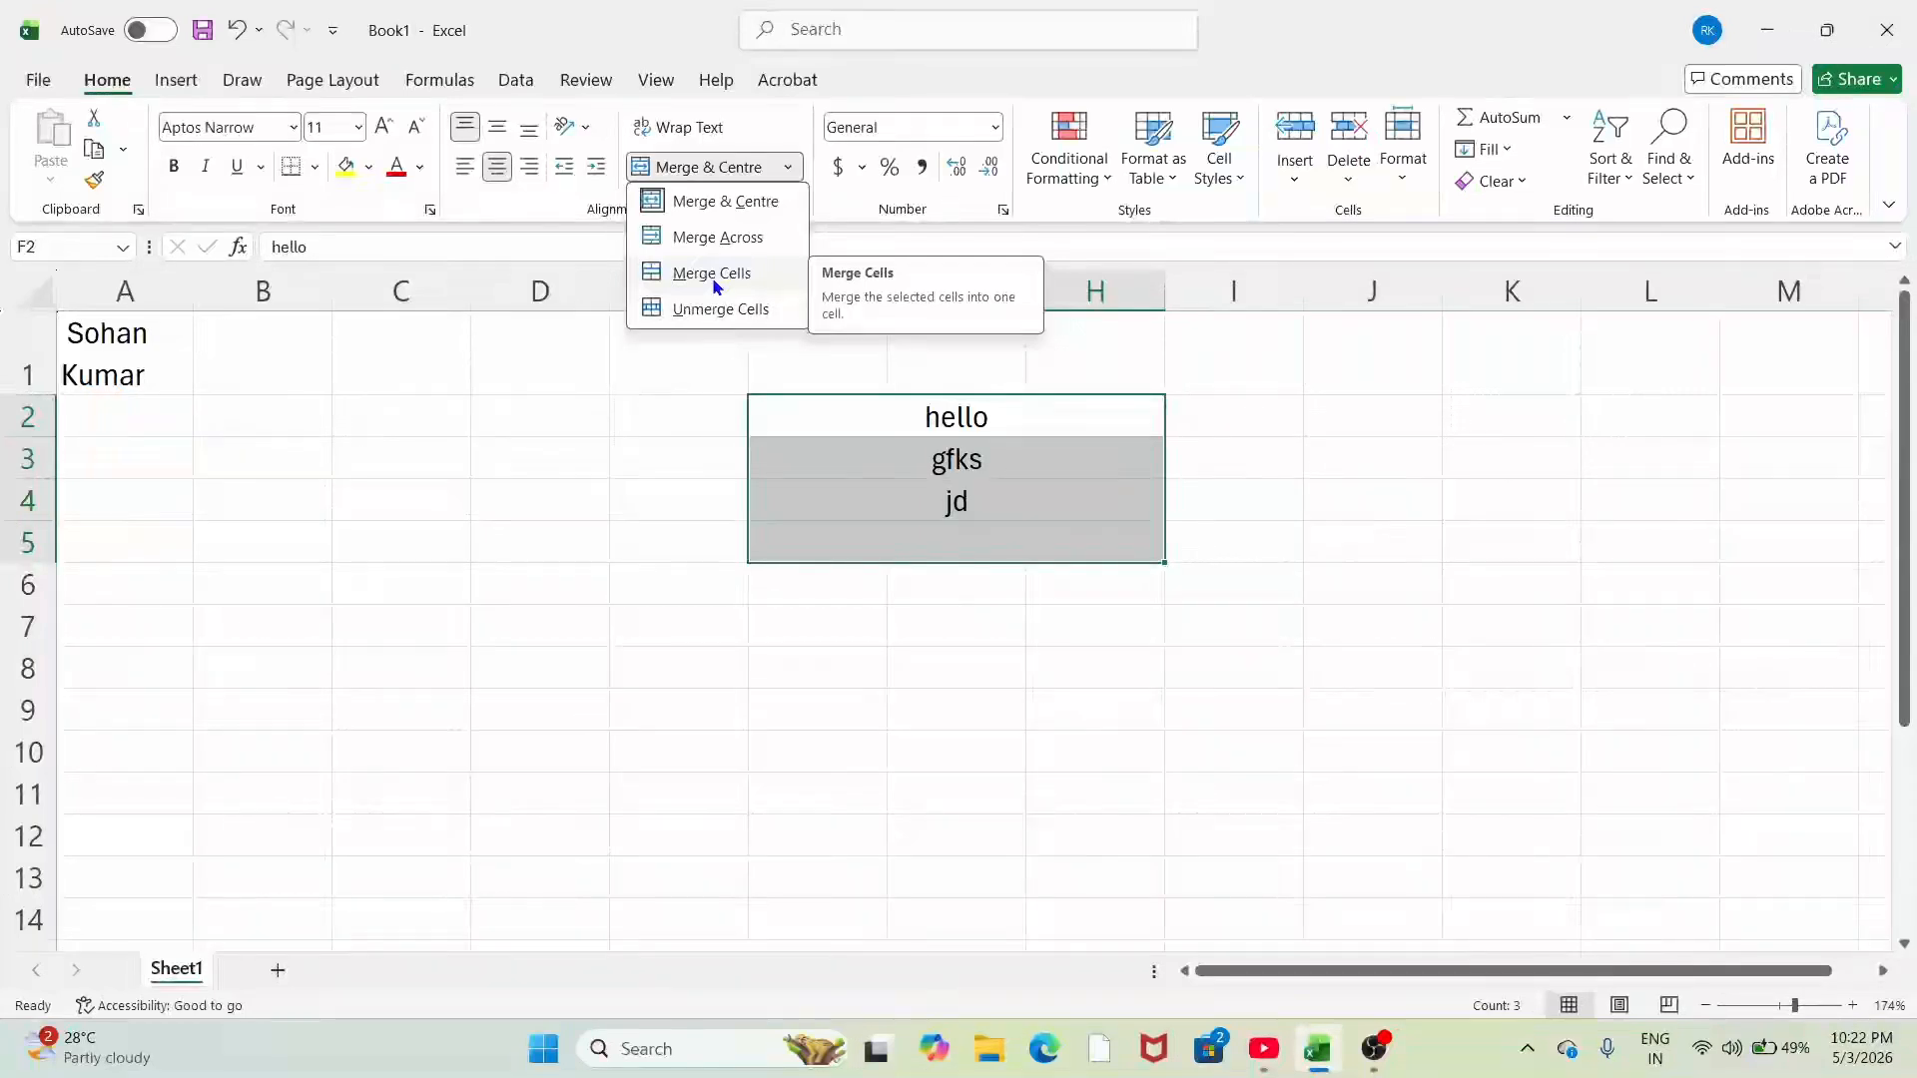
Step: Select the block C3:E8 and show the Merge & Centre dropdown options
left_click(927, 743)
left_click(1096, 751)
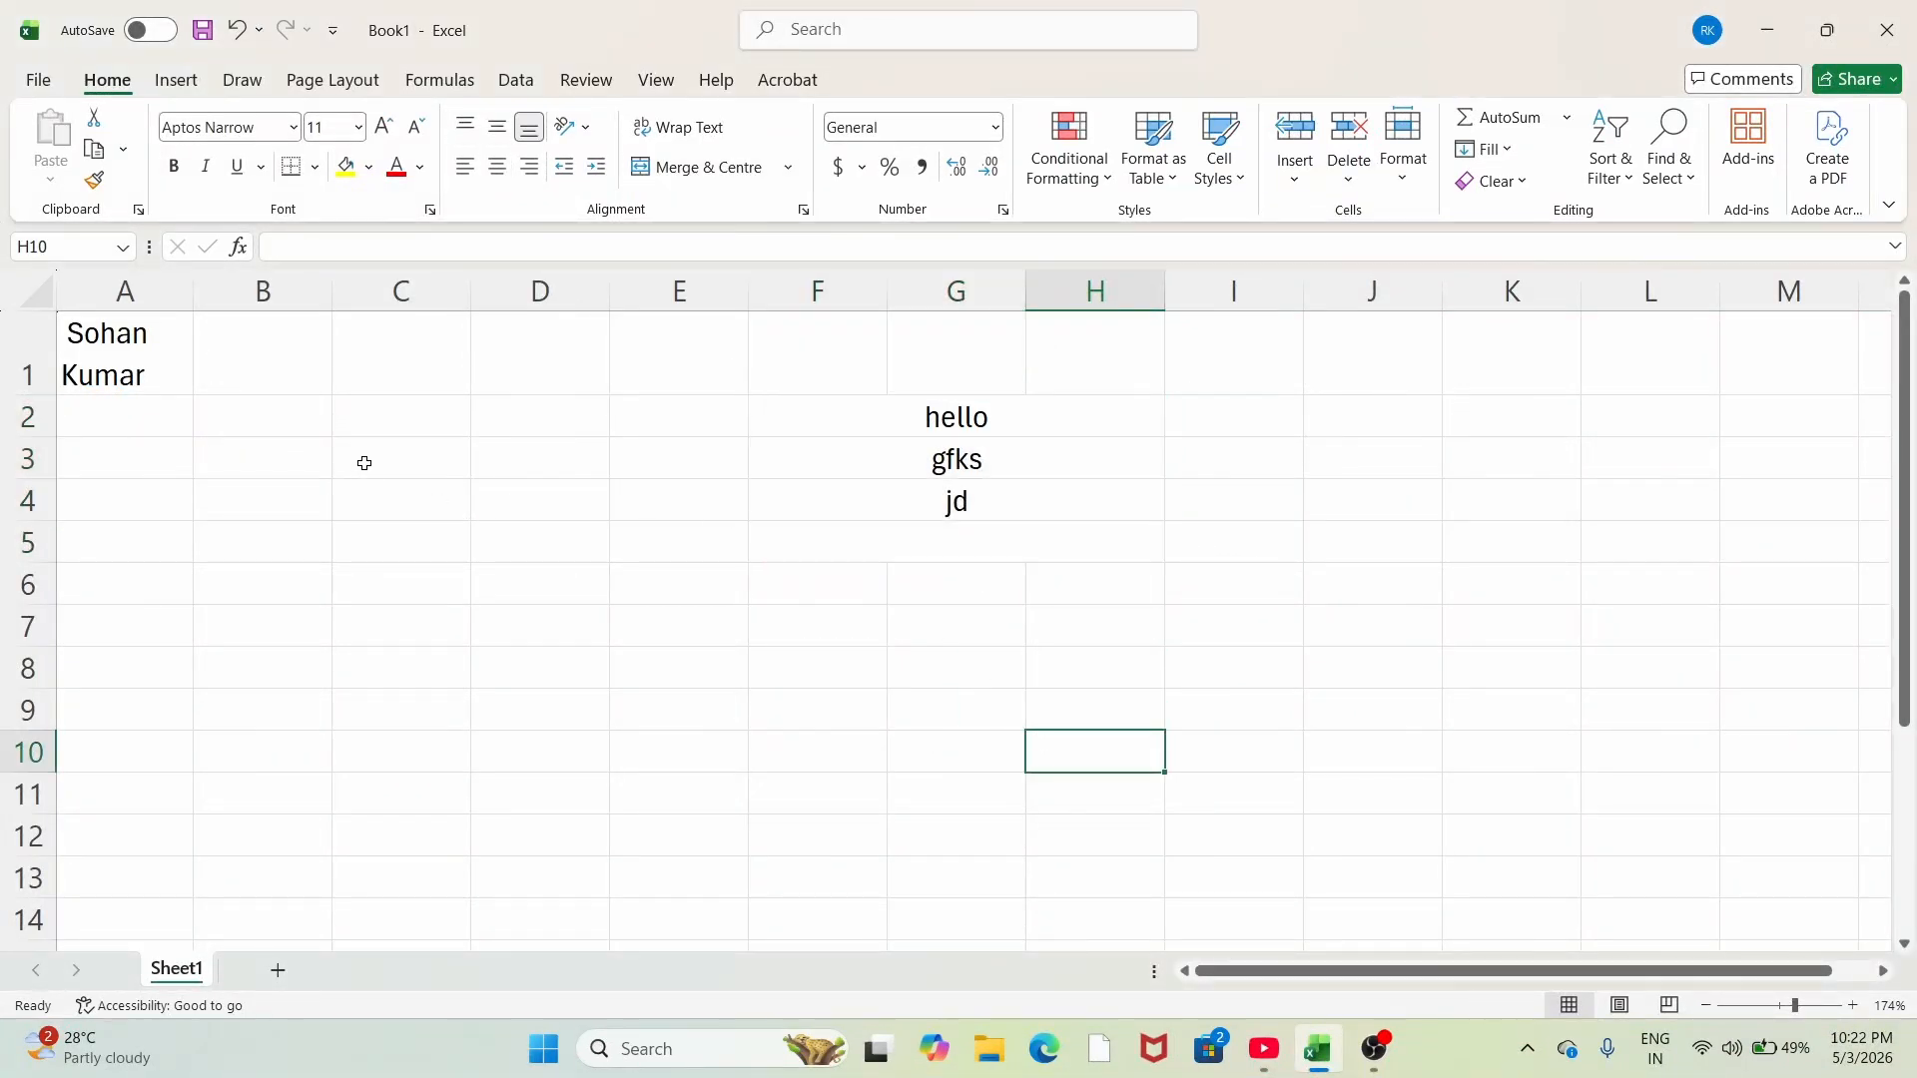
left_click_drag(363, 457, 651, 651)
left_click(783, 178)
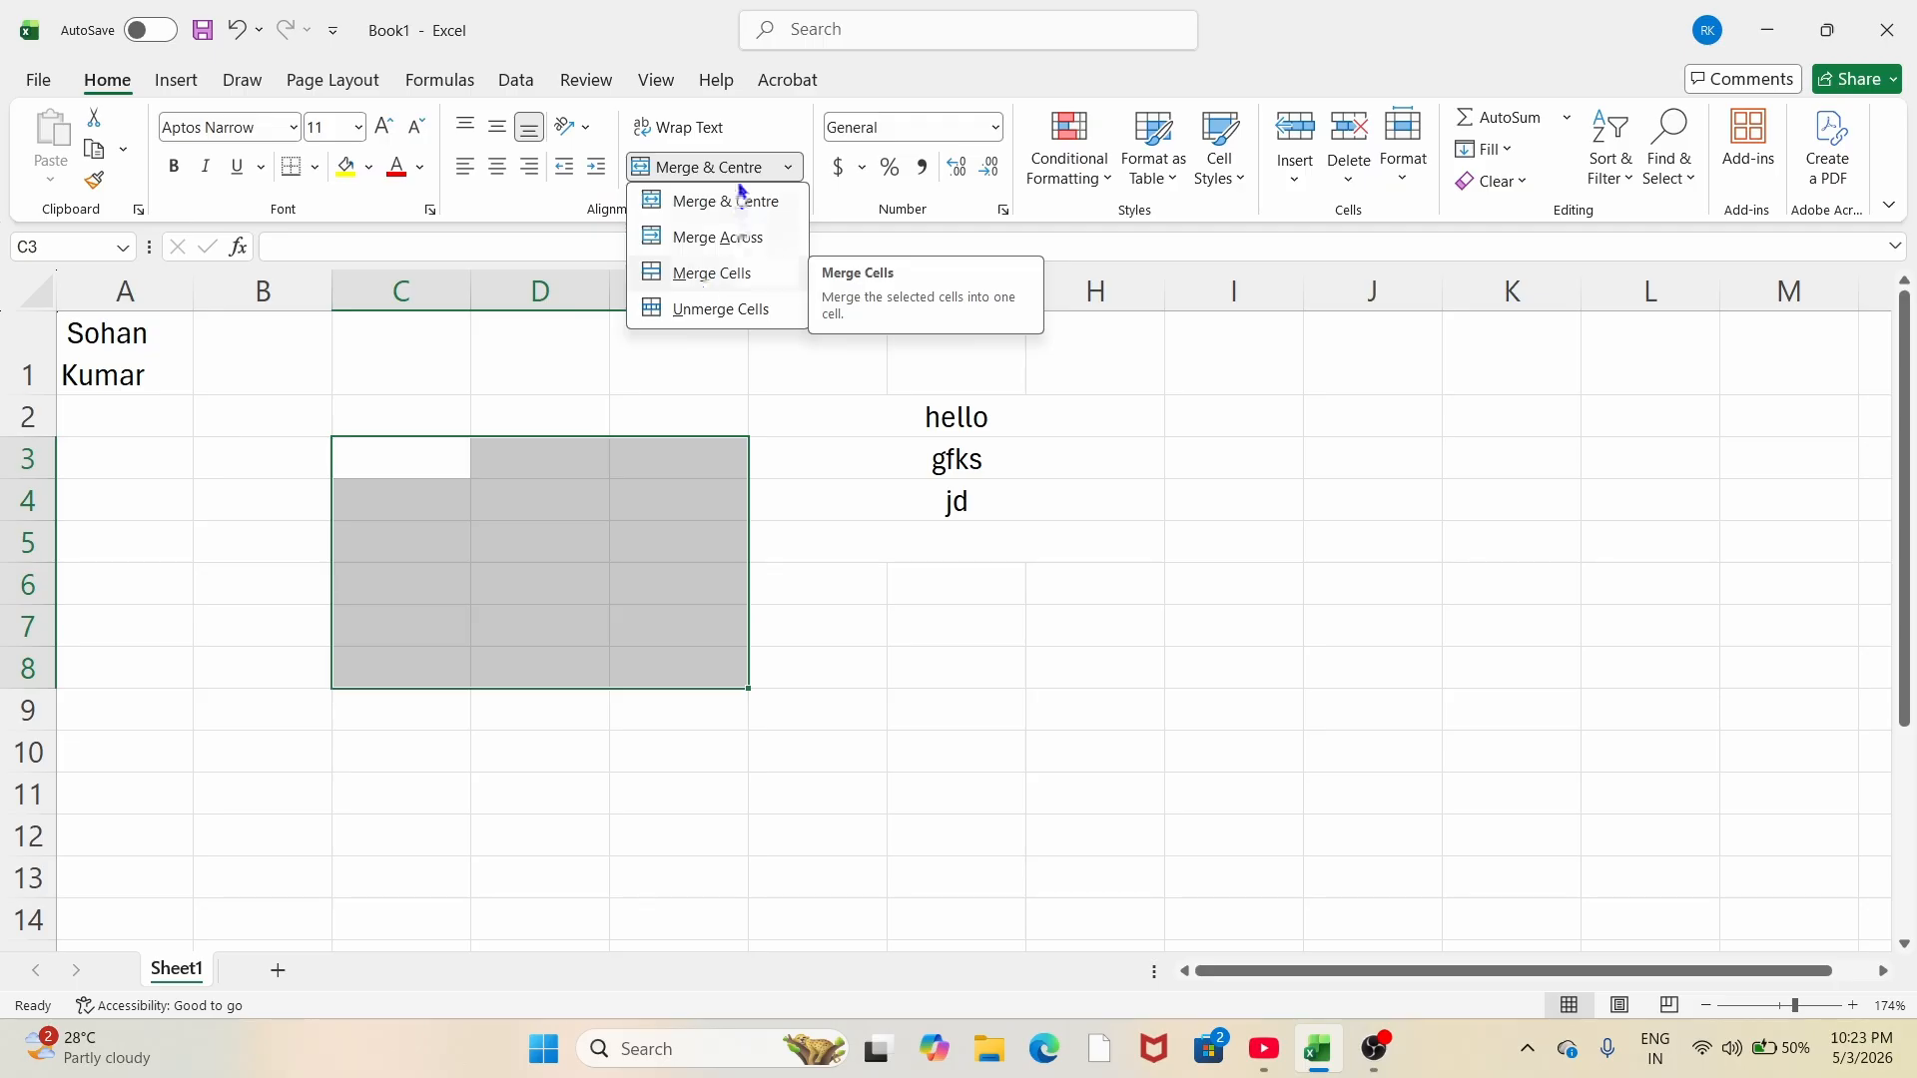
Step: Merge C3:E8 into one cell and enter 'scdasdsal' in it
left_click(703, 281)
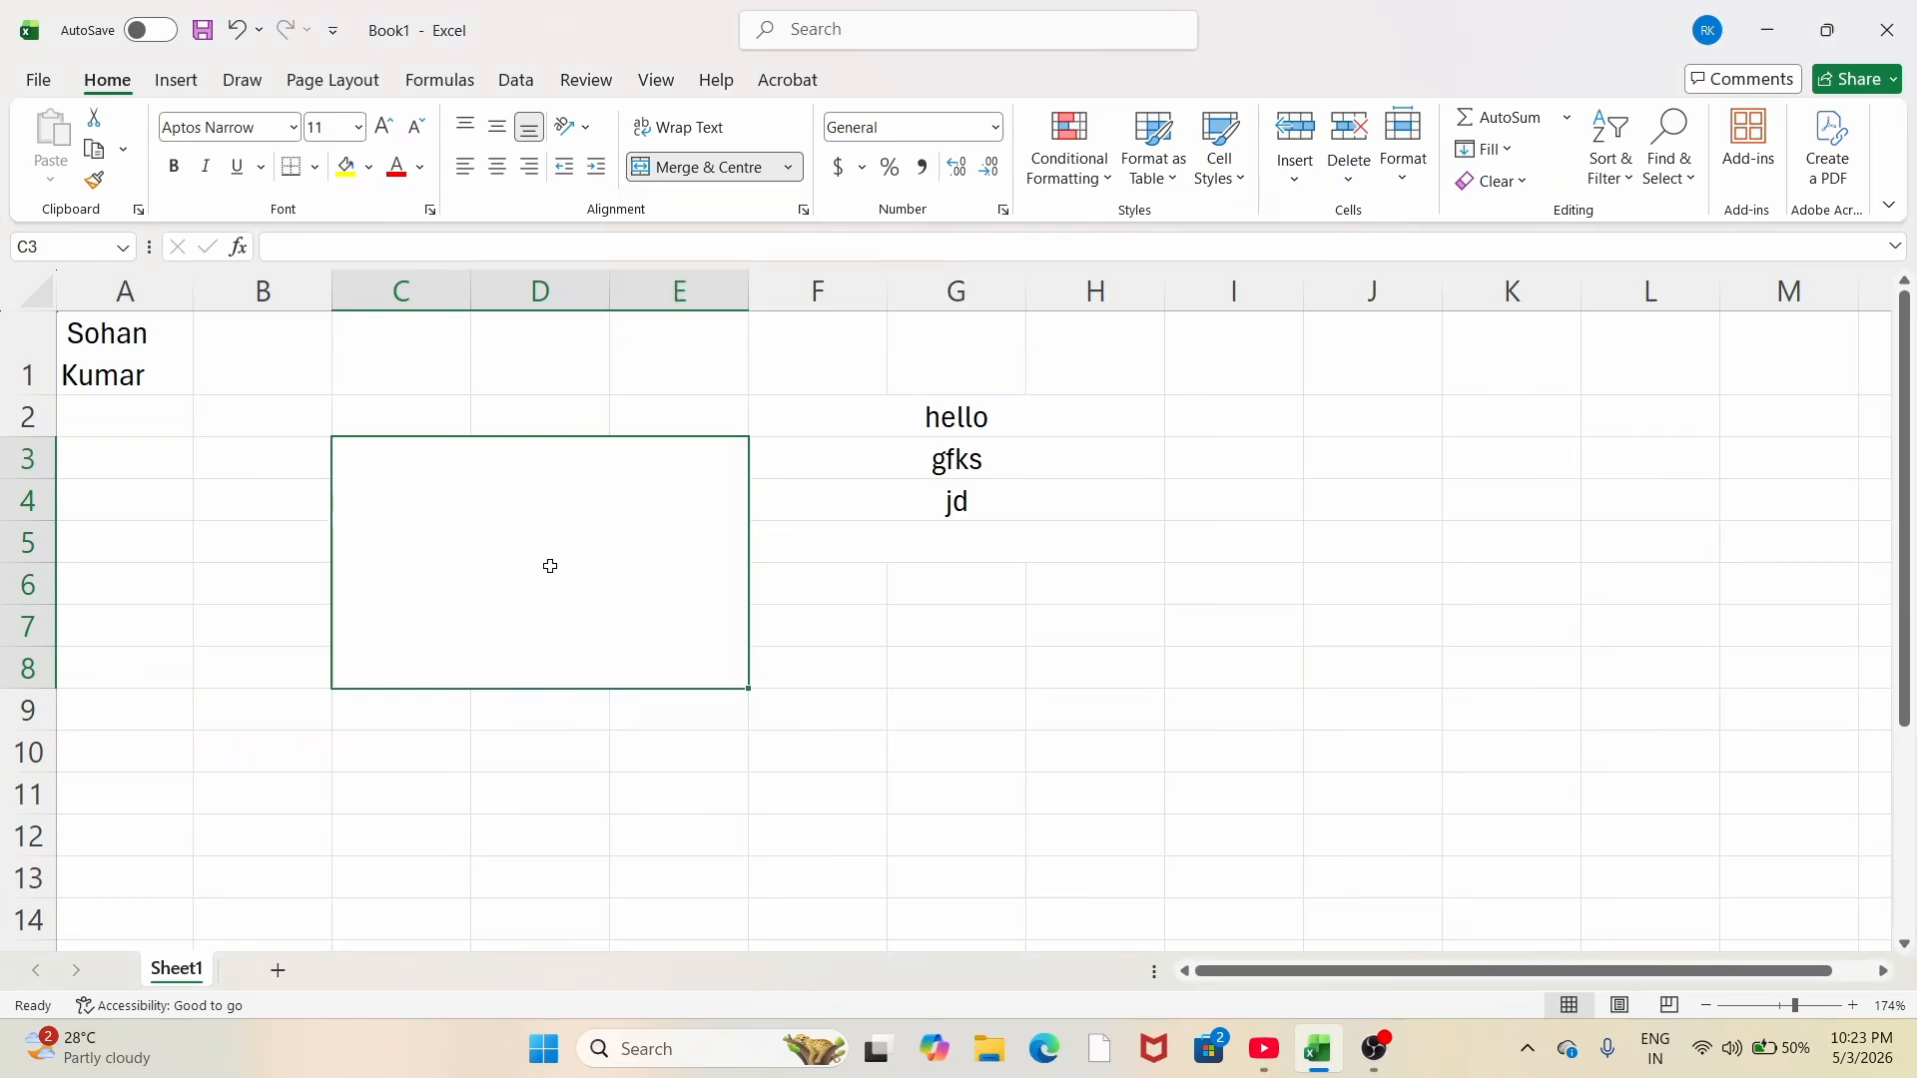
type("scdasdsal")
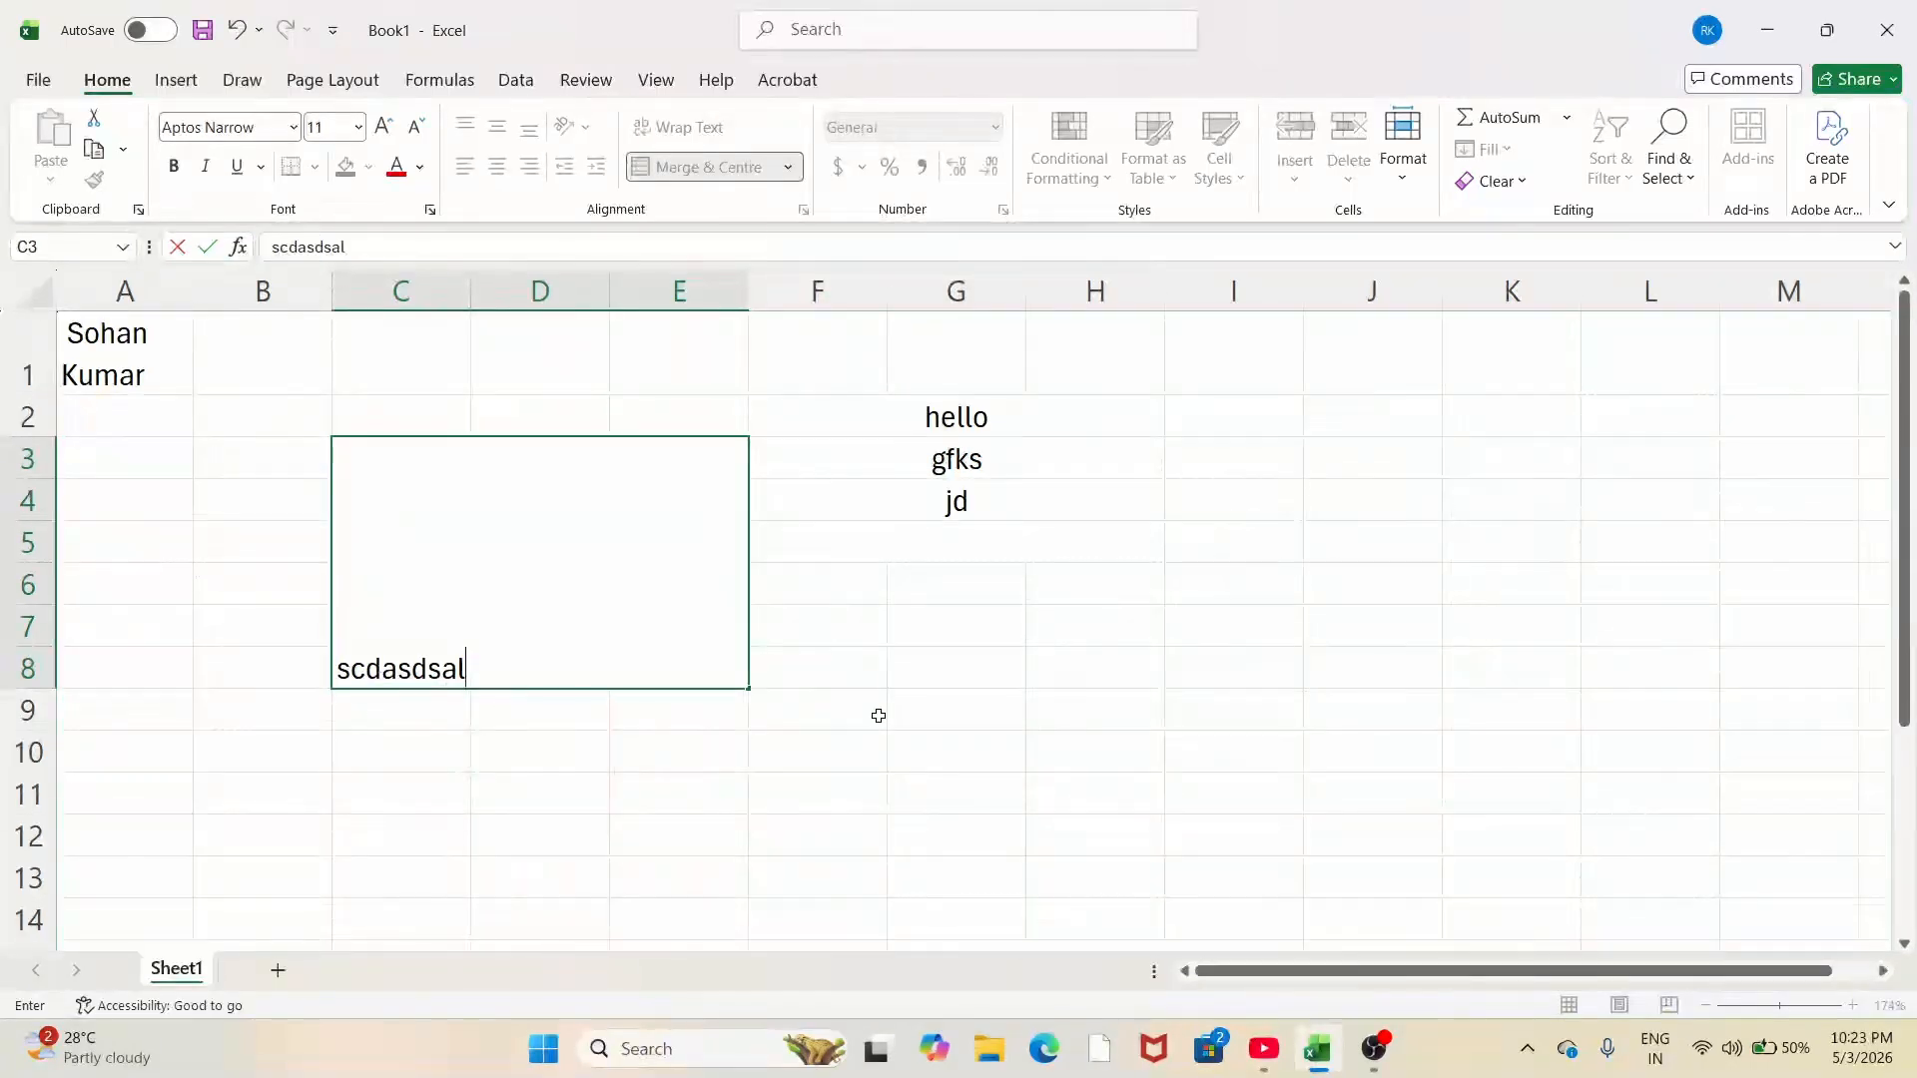
left_click(849, 674)
Step: Align the merged cell's 'scdasdsal' text to the top
left_click(479, 578)
left_click(466, 127)
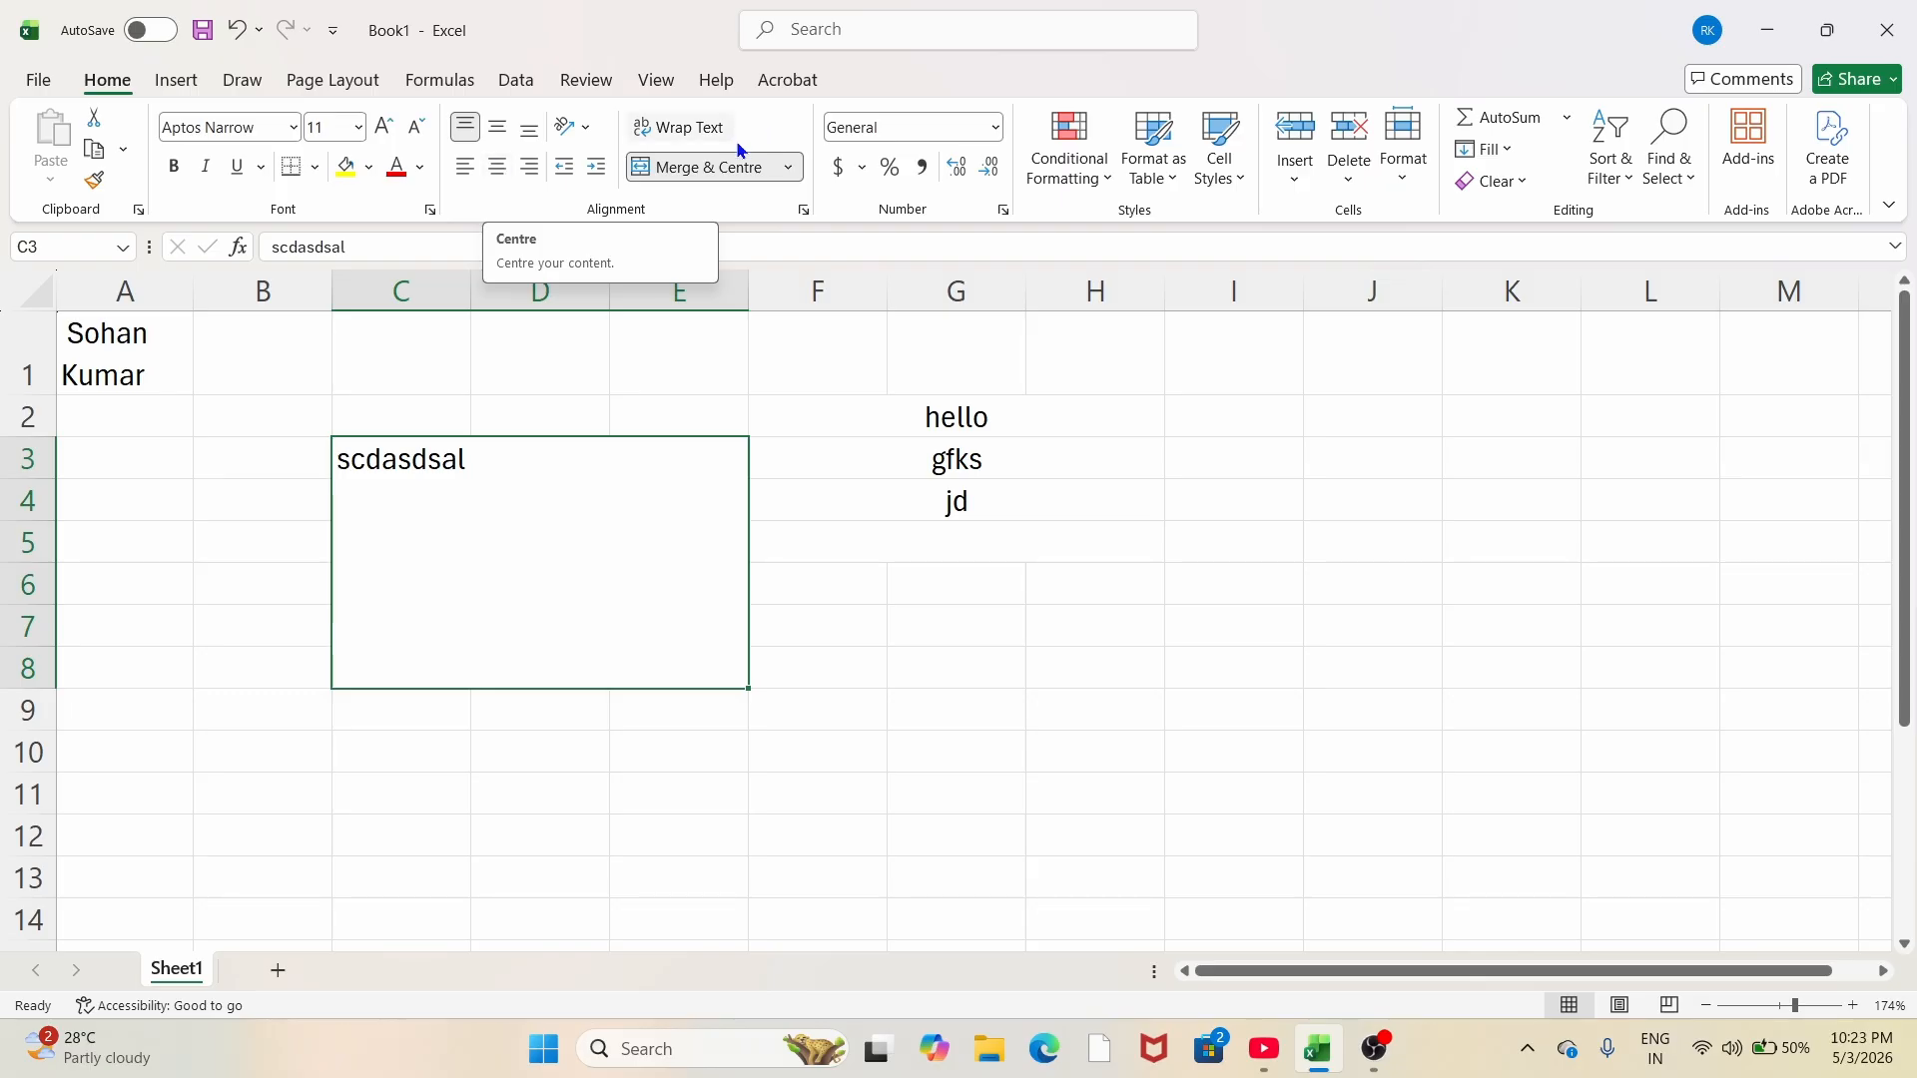
left_click(788, 166)
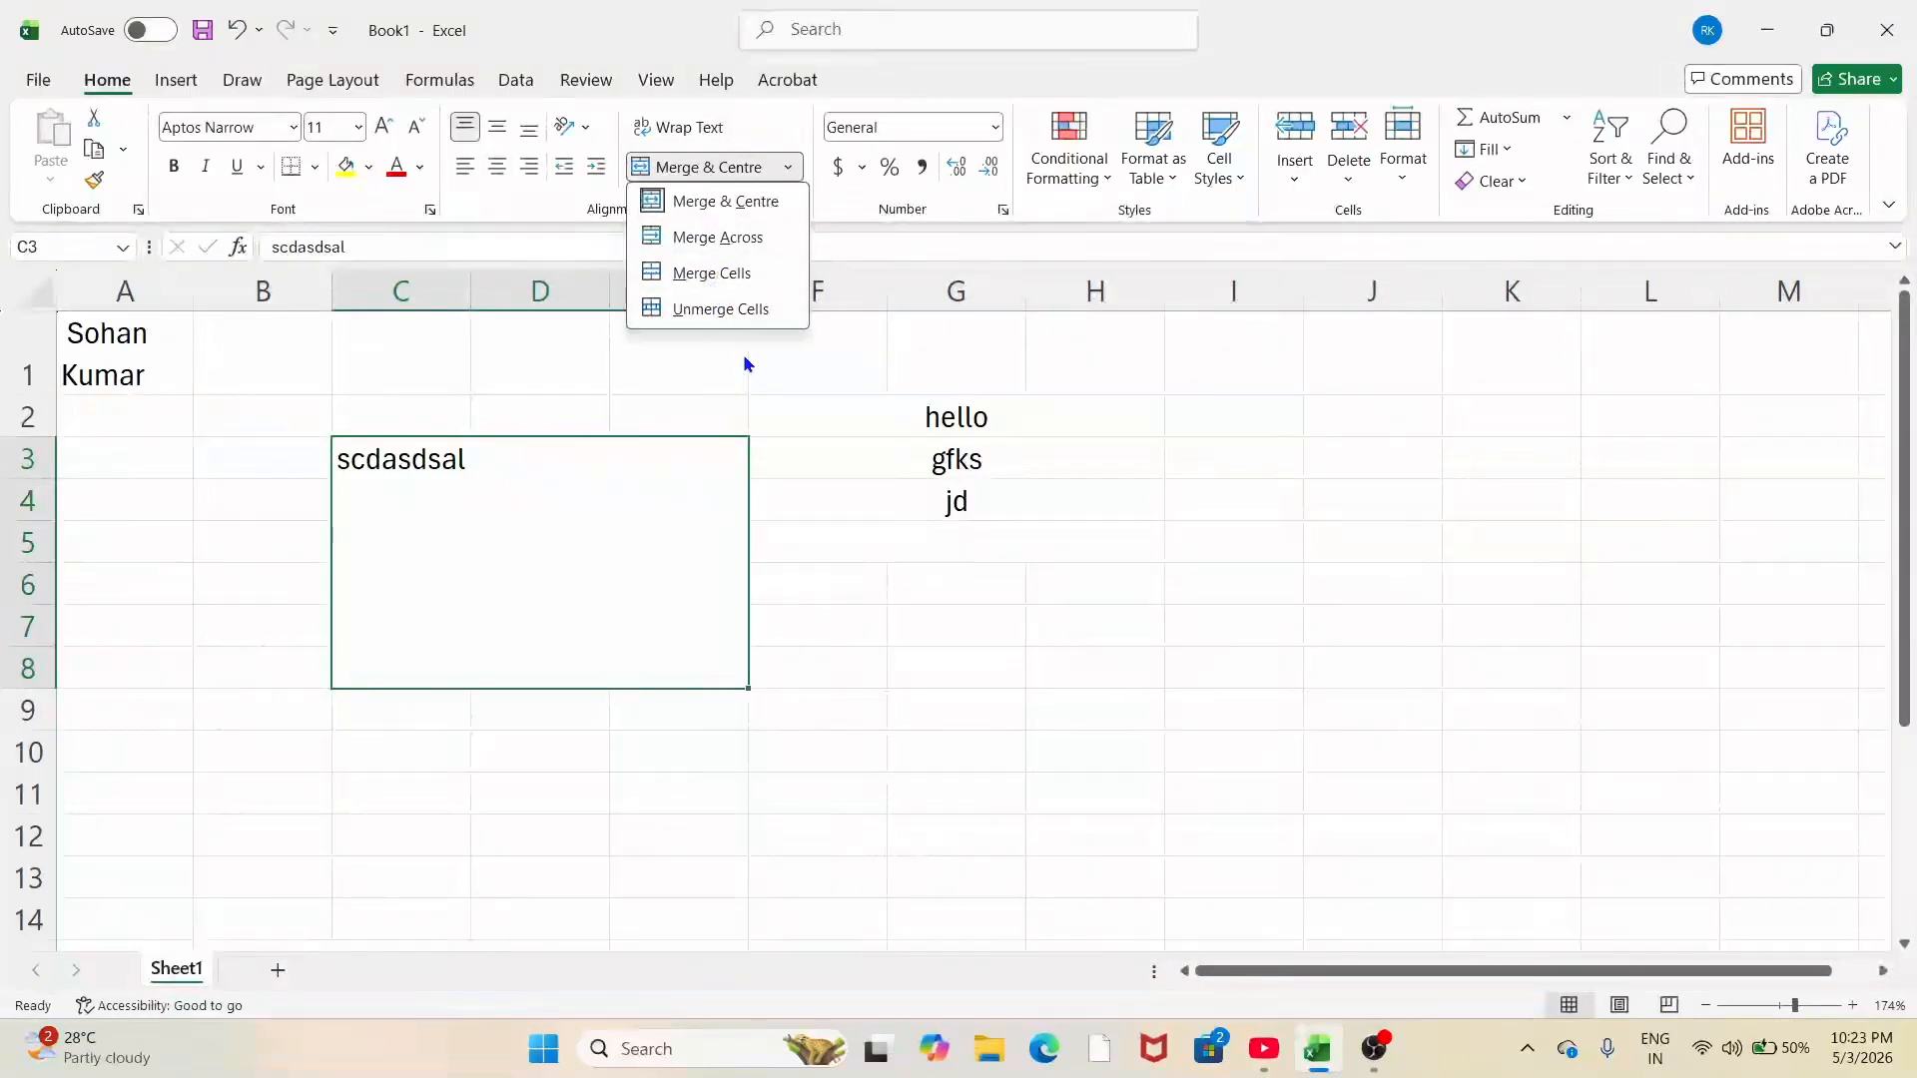
left_click(644, 549)
left_click(930, 584)
left_click(500, 538)
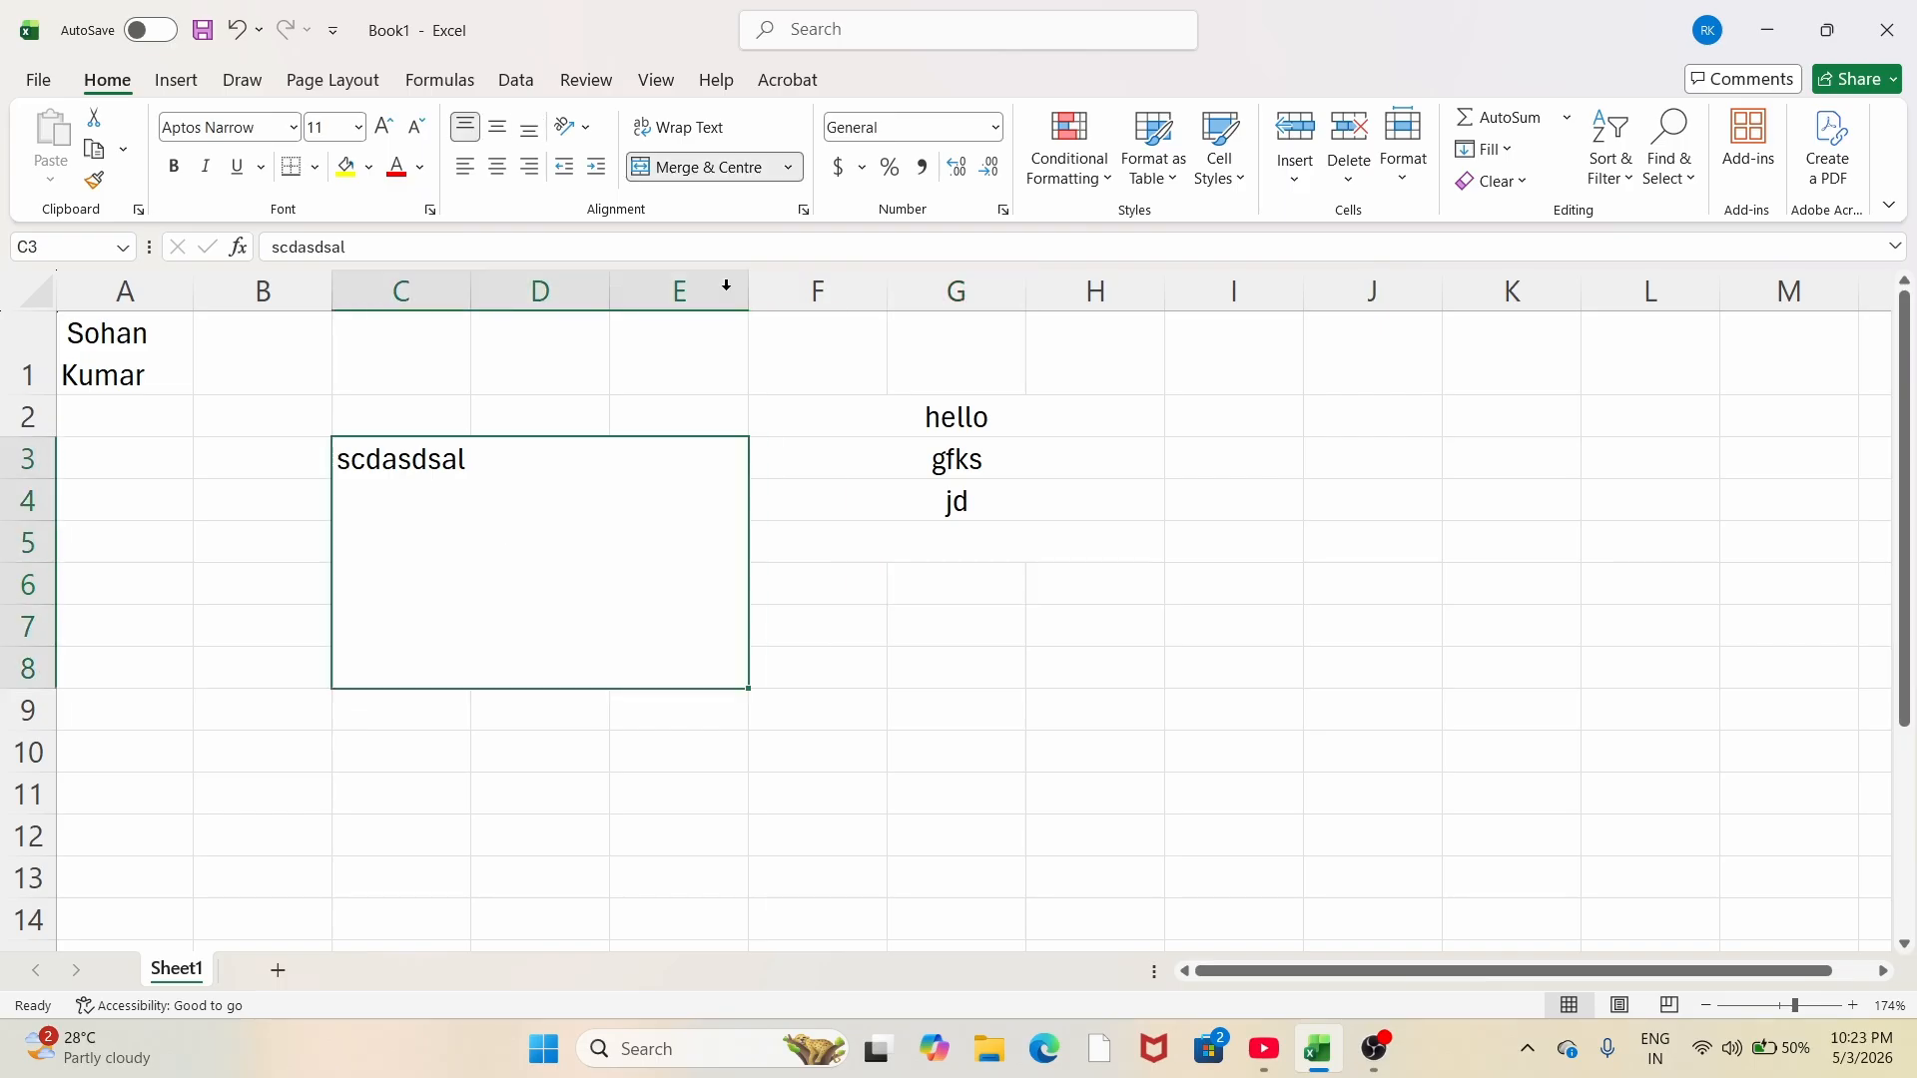
left_click(789, 167)
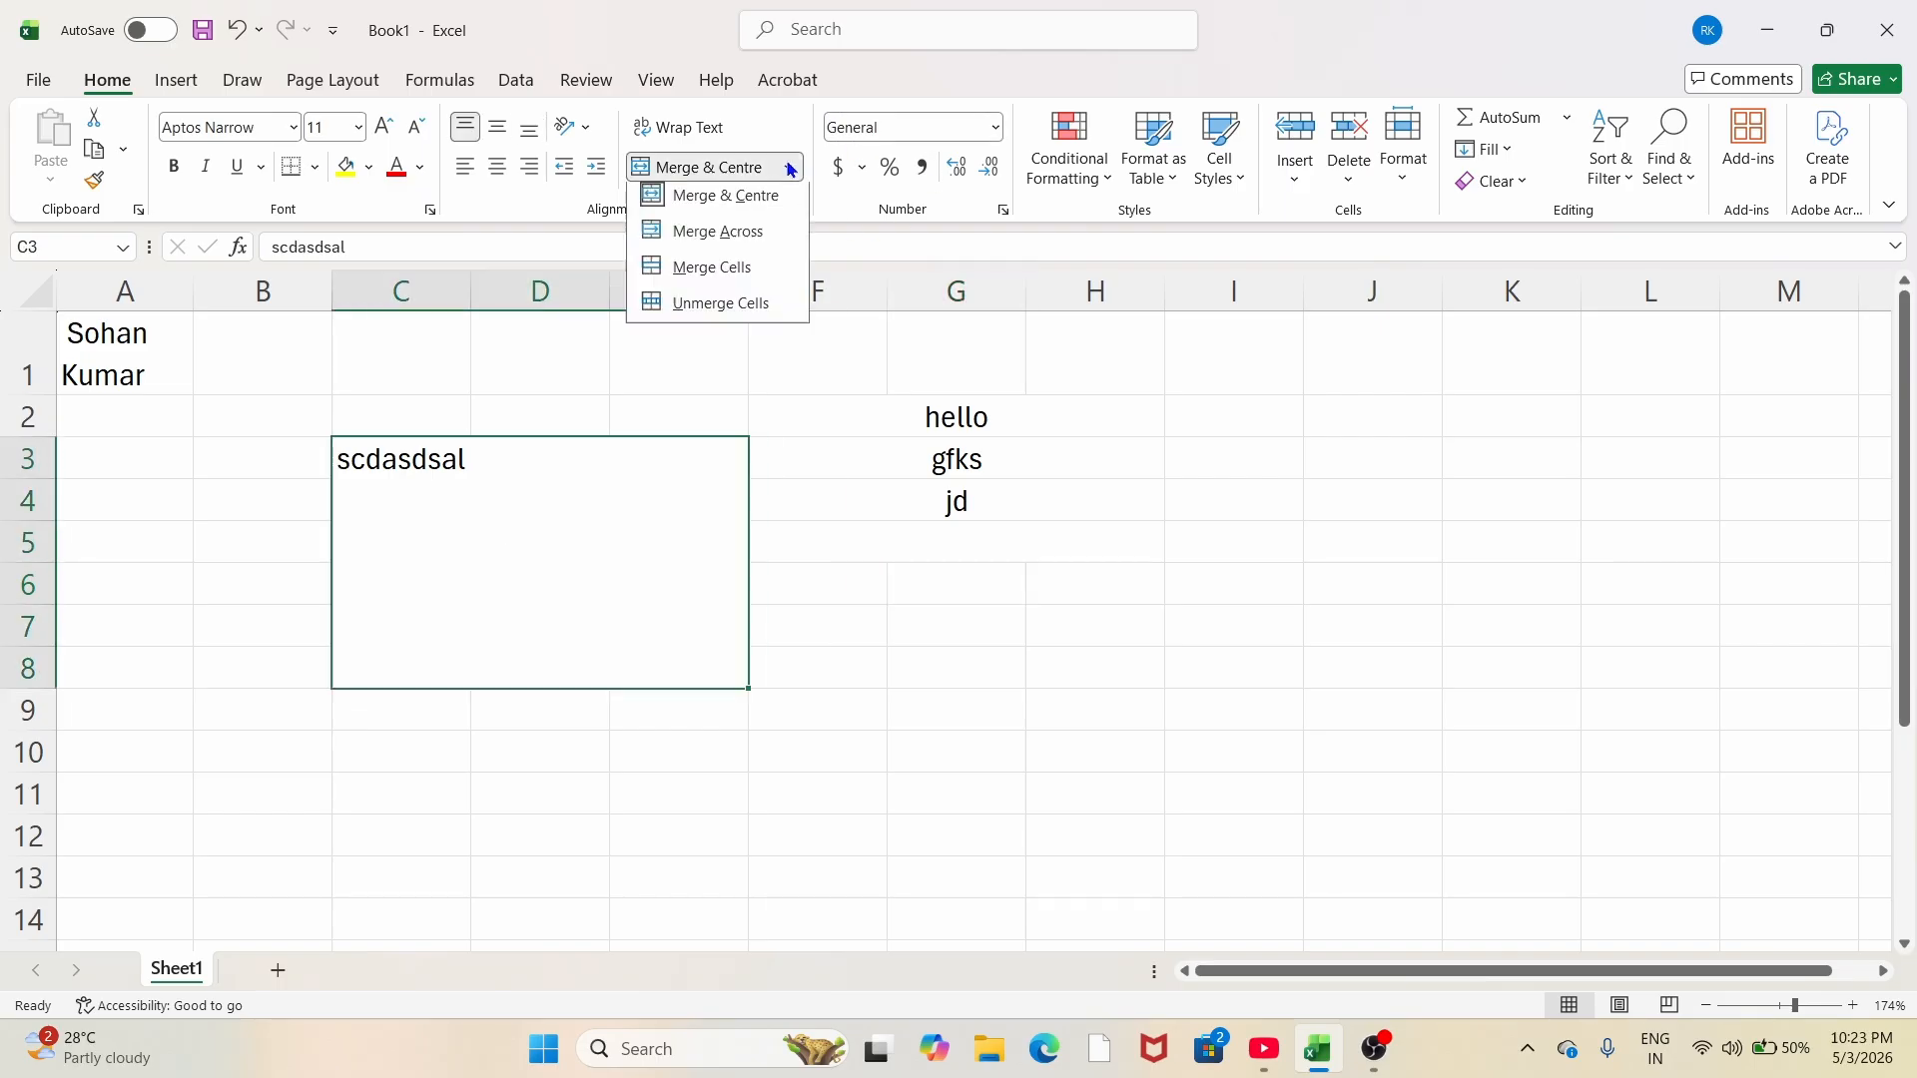
Step: Unmerge C3:E8 and F2:H5, leaving 'scdasdsal' in C3 and 'hello', 'gfks', 'jd' in F2:F4
left_click(717, 311)
left_click(949, 459)
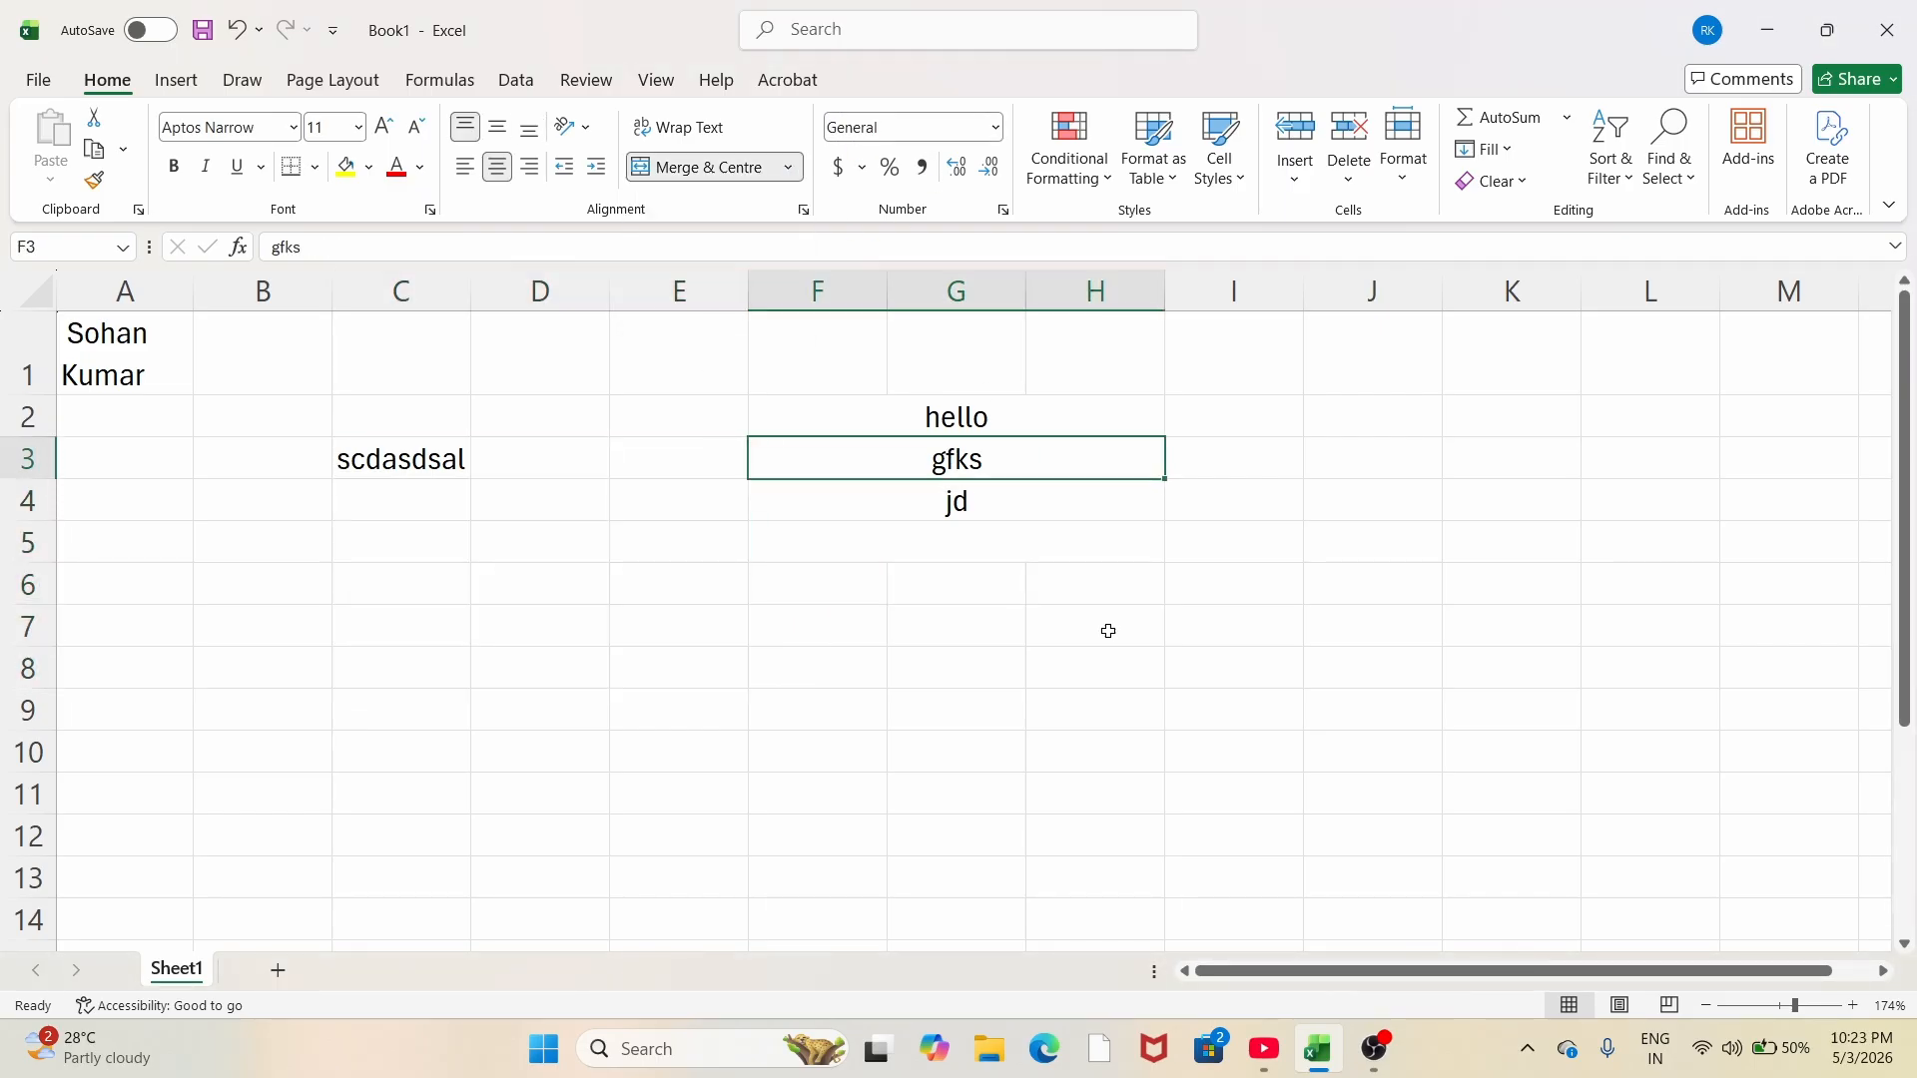
left_click_drag(808, 410, 925, 540)
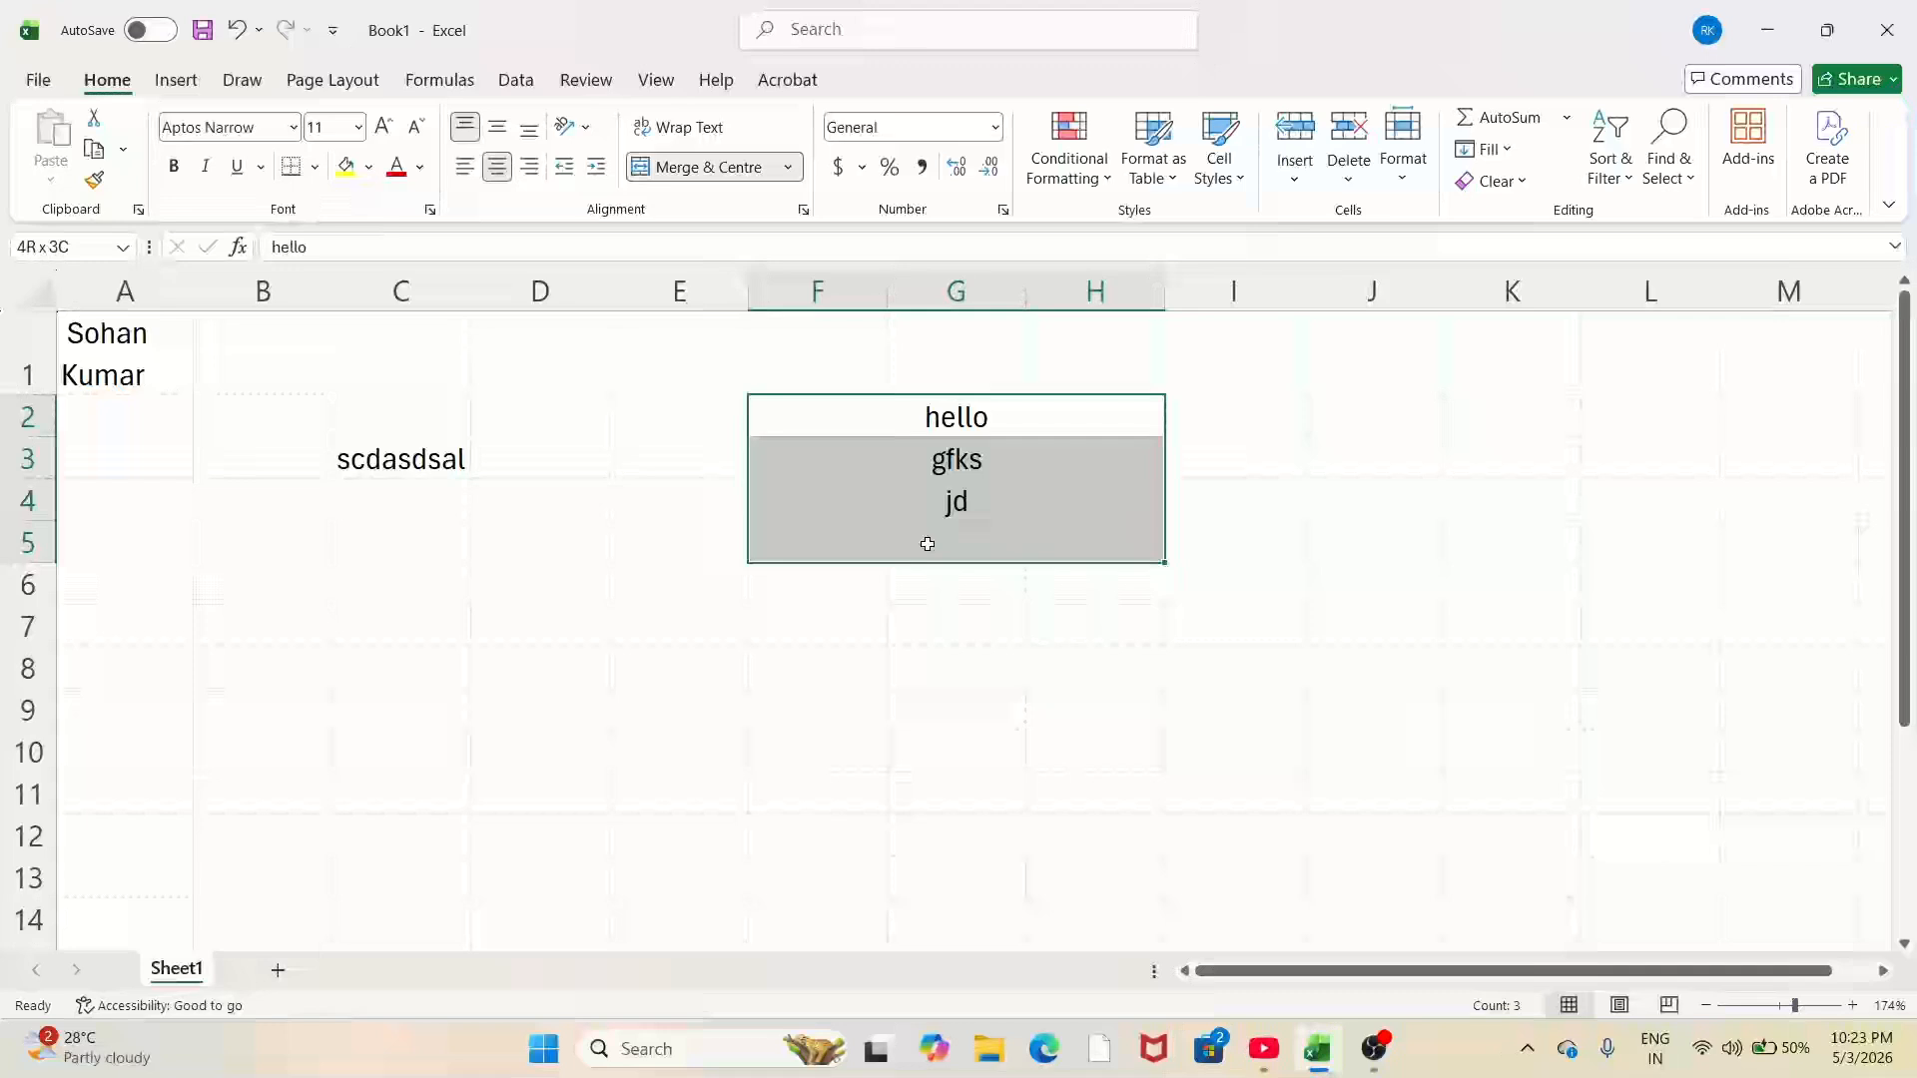
left_click(789, 166)
left_click(702, 311)
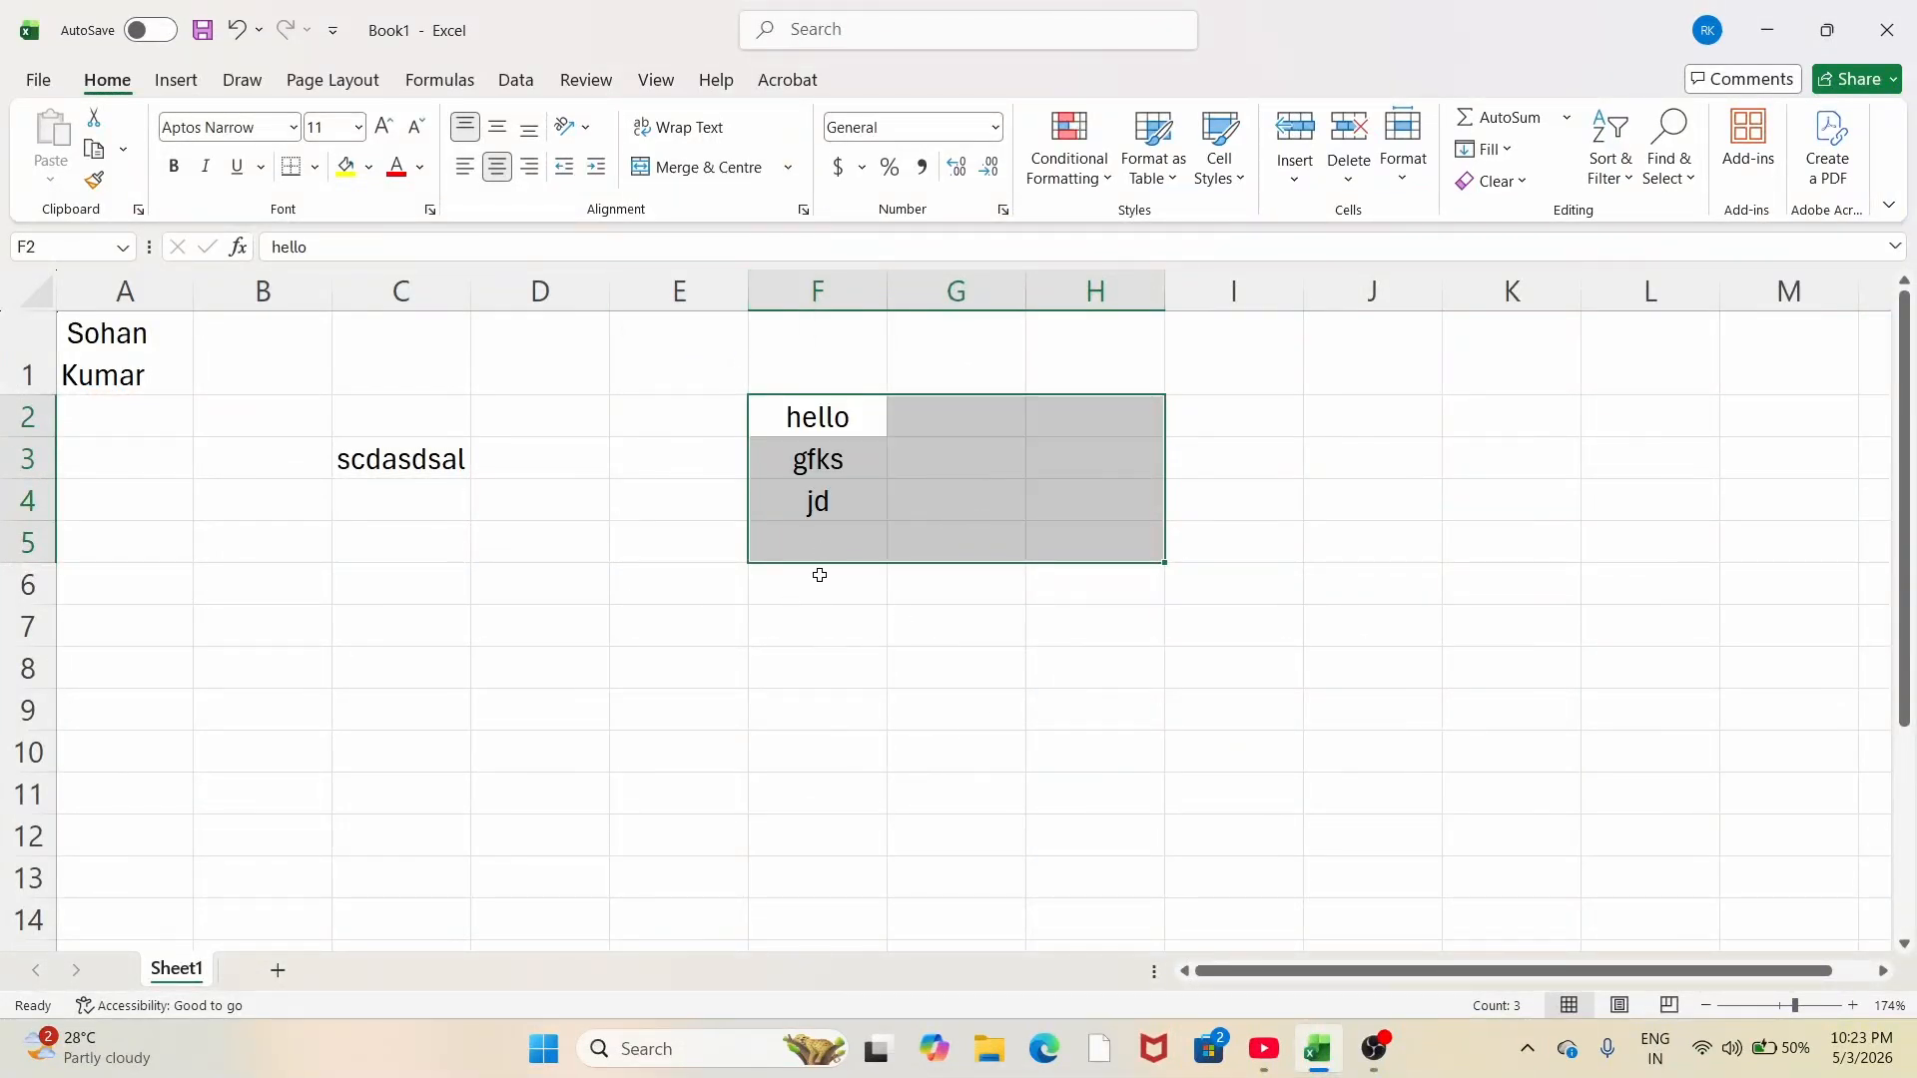
left_click(817, 667)
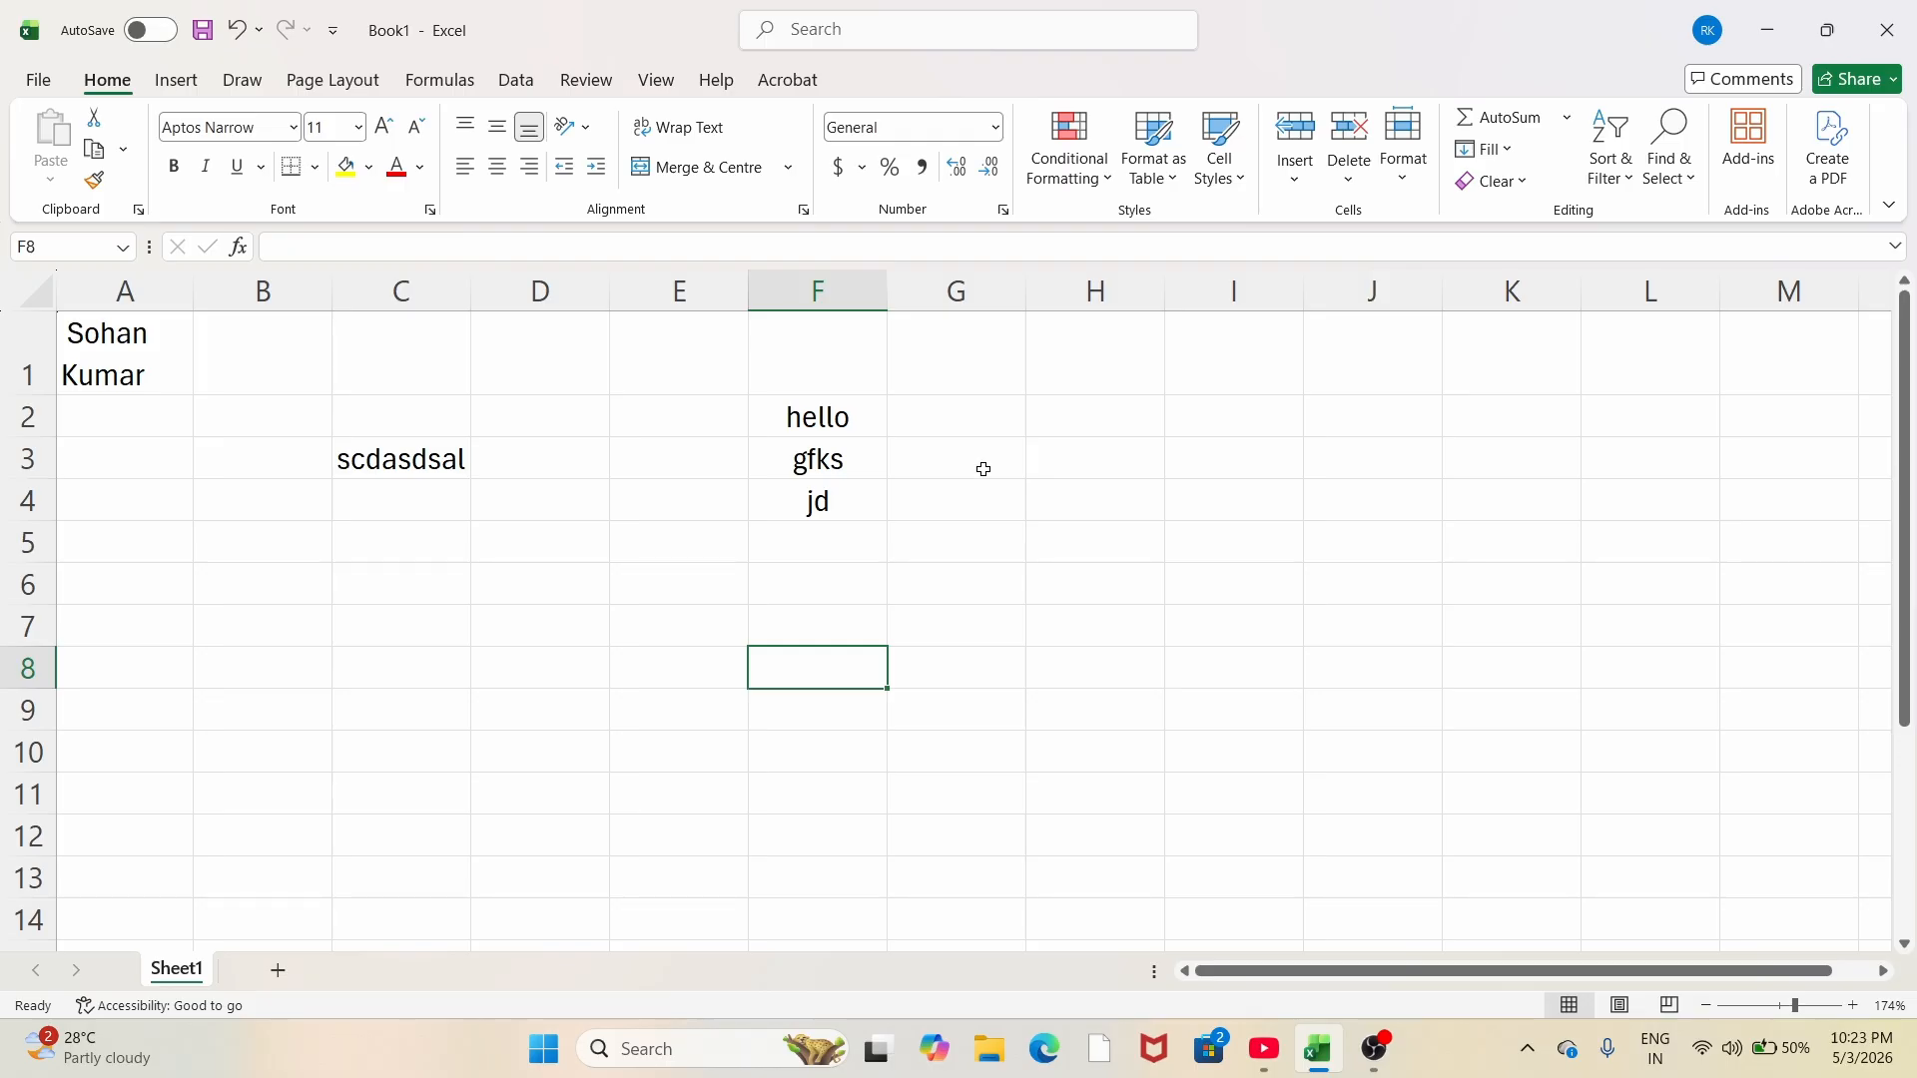
left_click_drag(960, 411, 1193, 572)
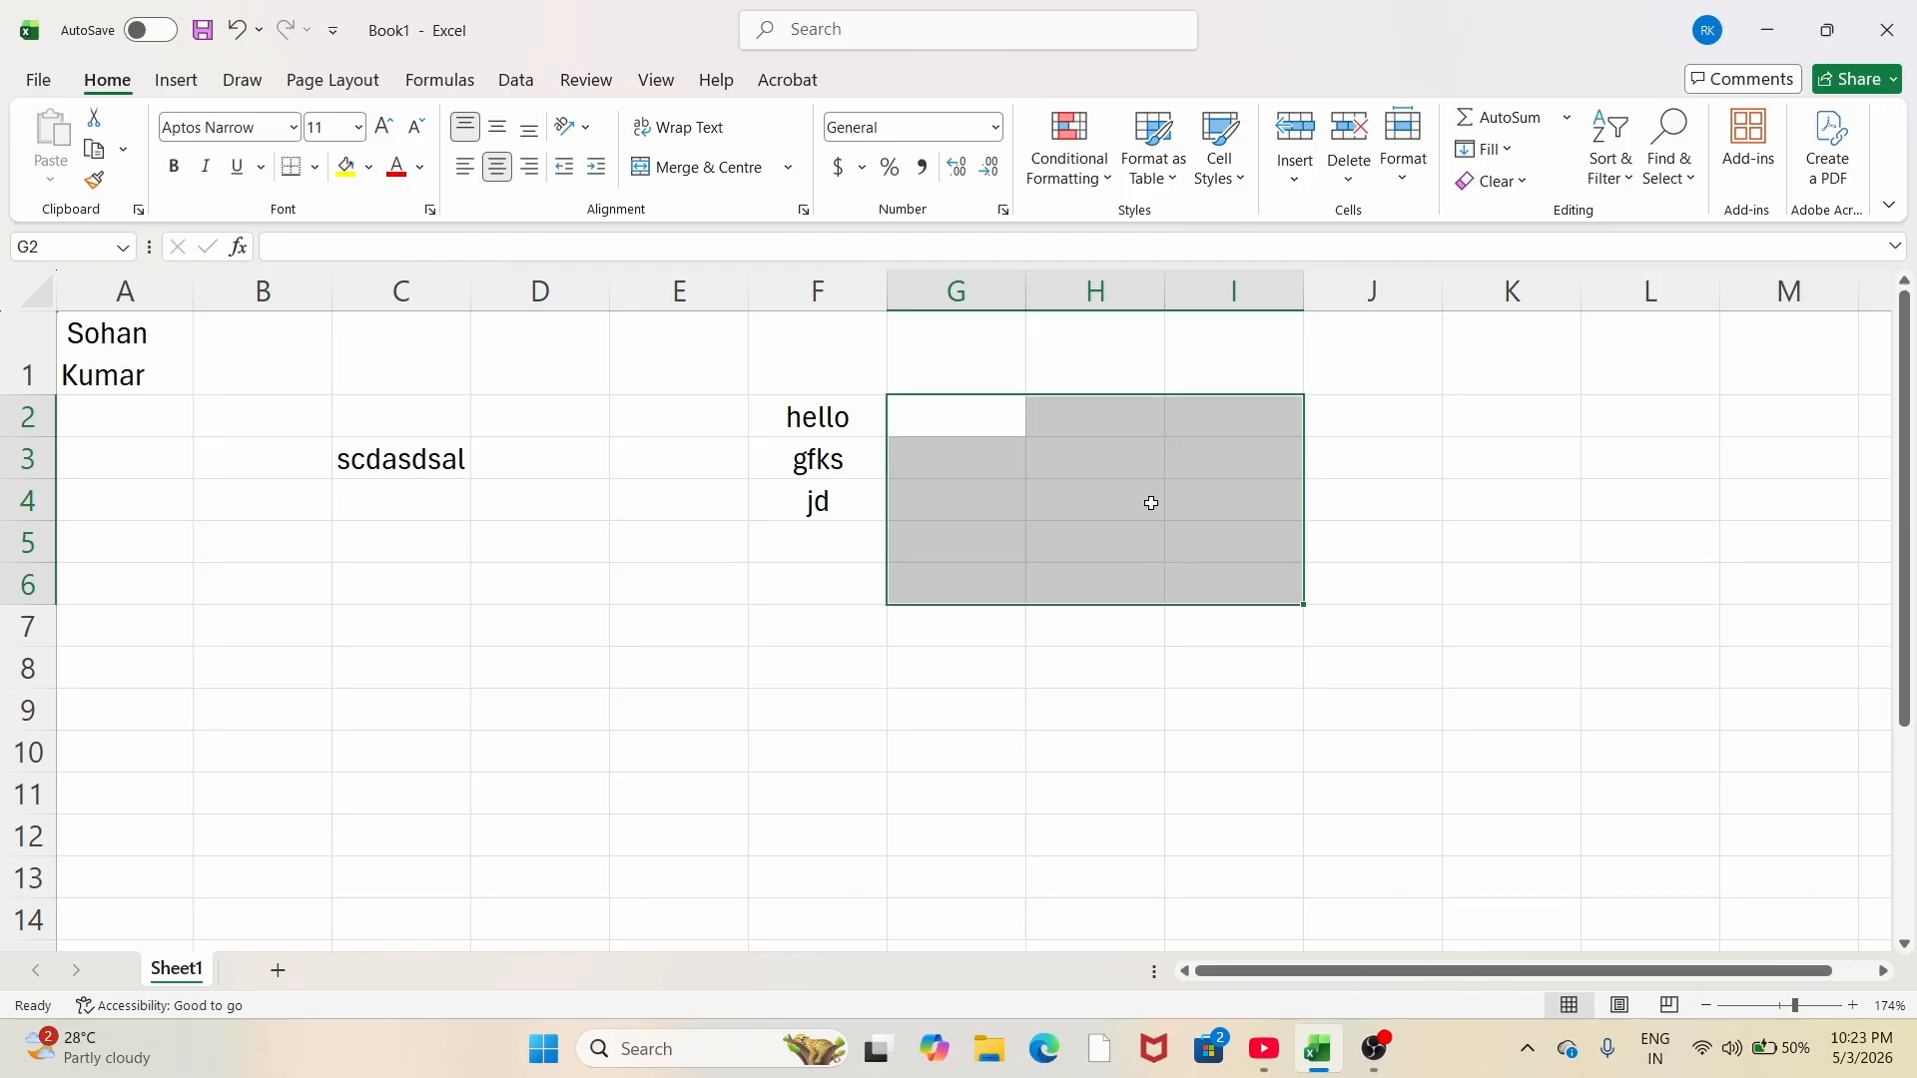
Step: Merge and centre G2:I6 with the Alt+H+M+C shortcut
key("alt")
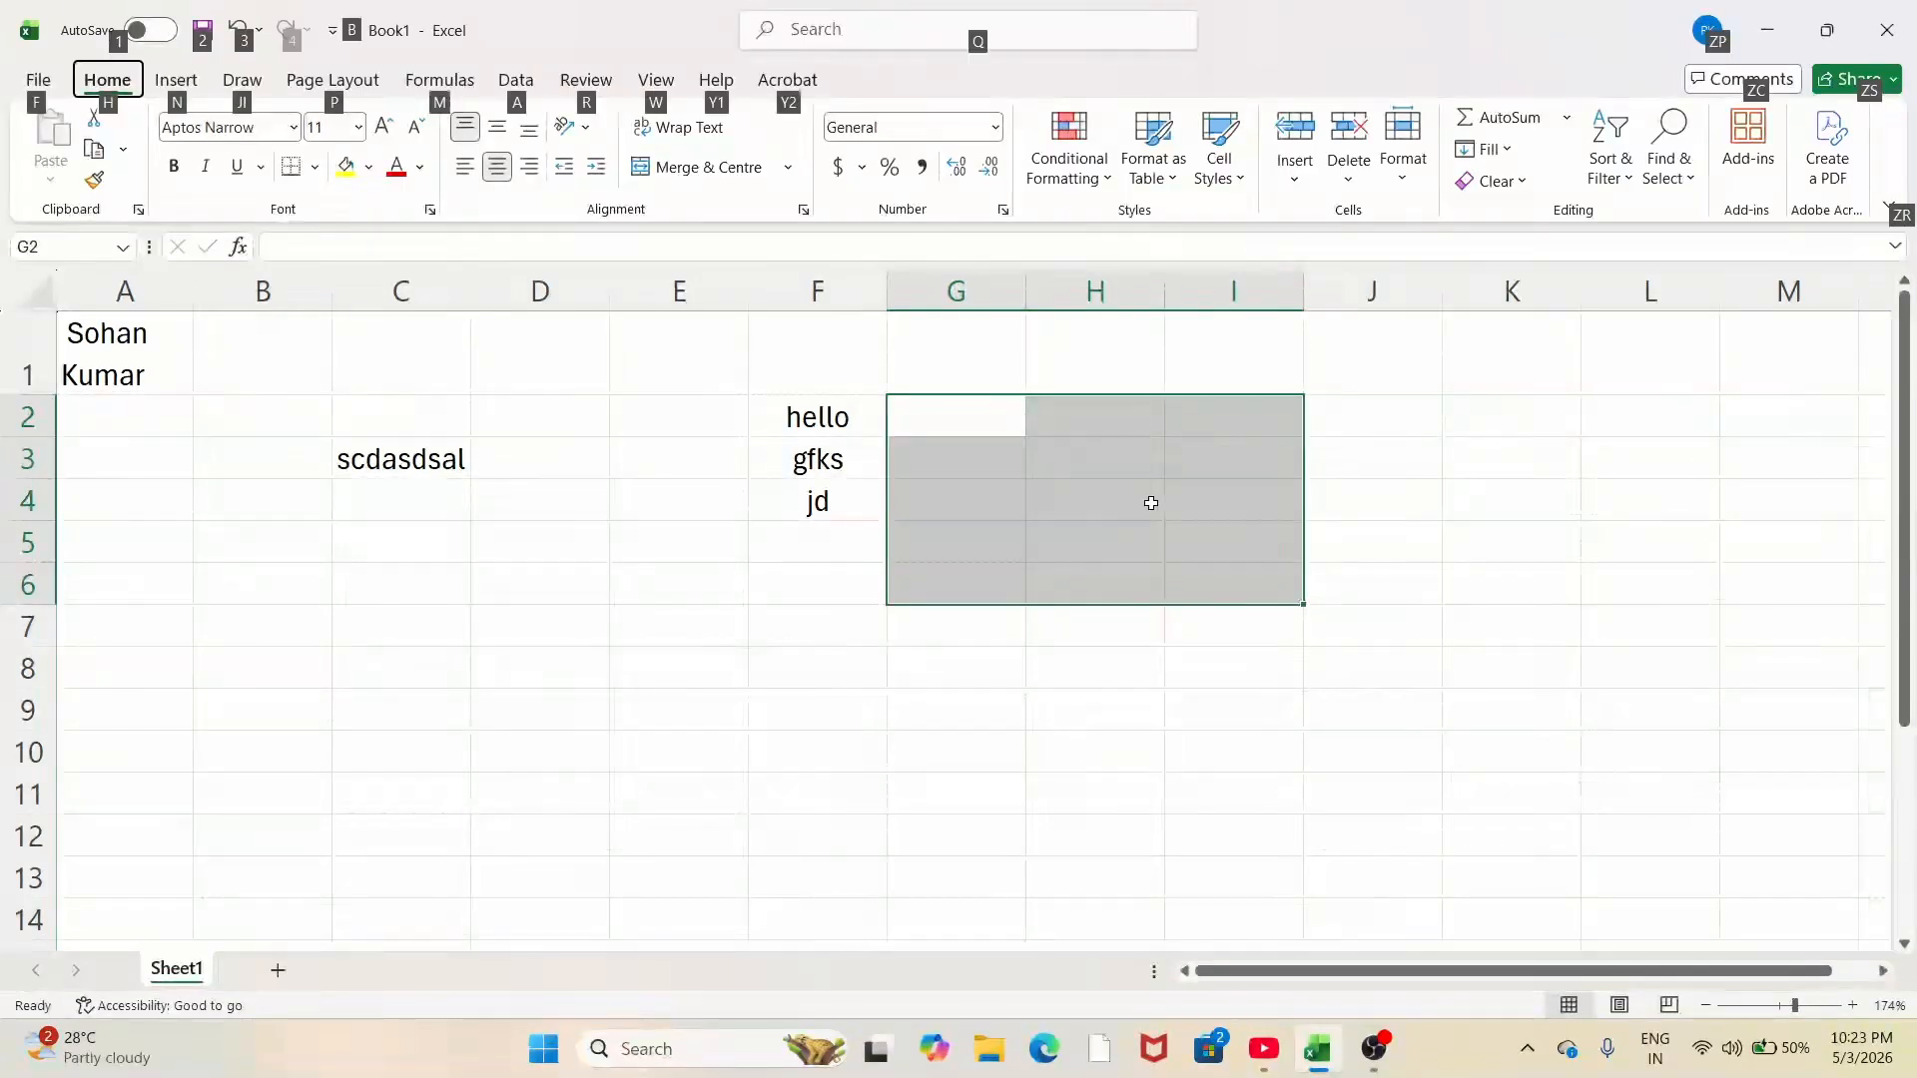
key("h")
key("m")
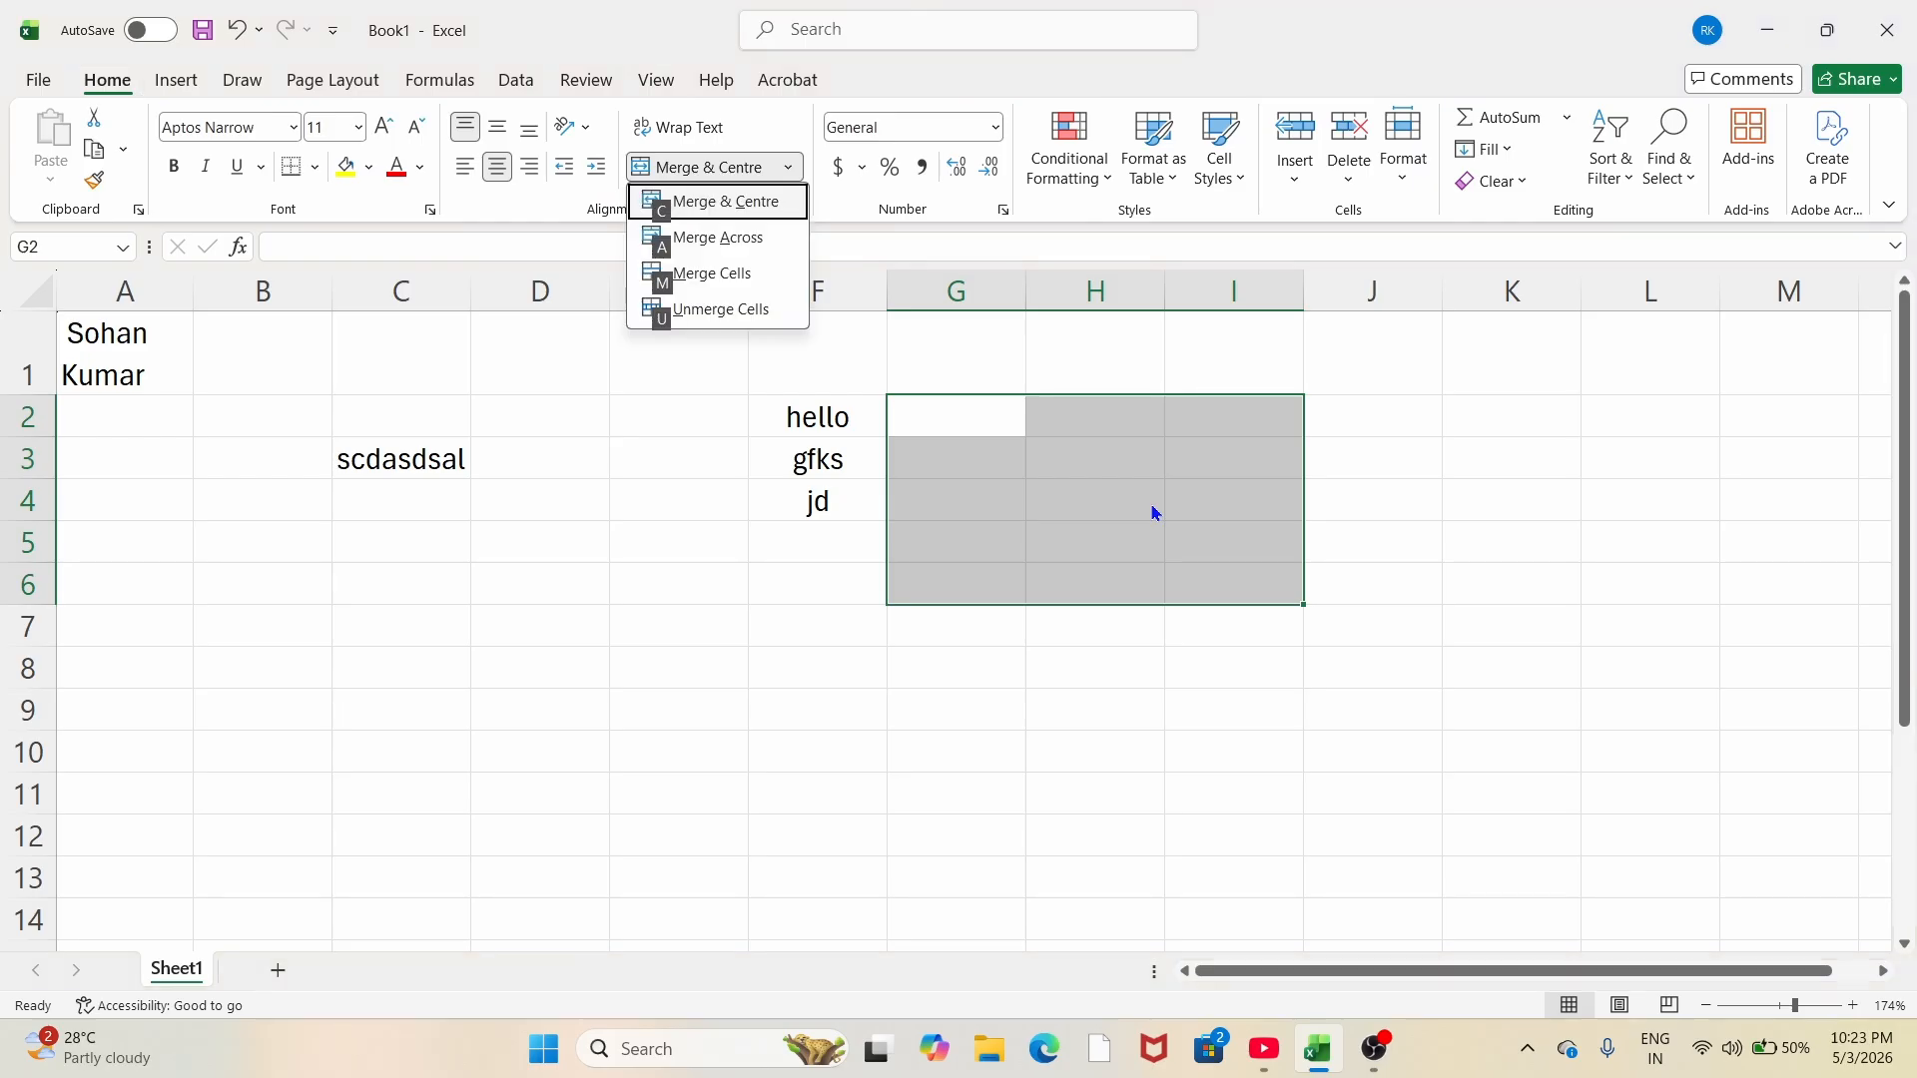
key("c")
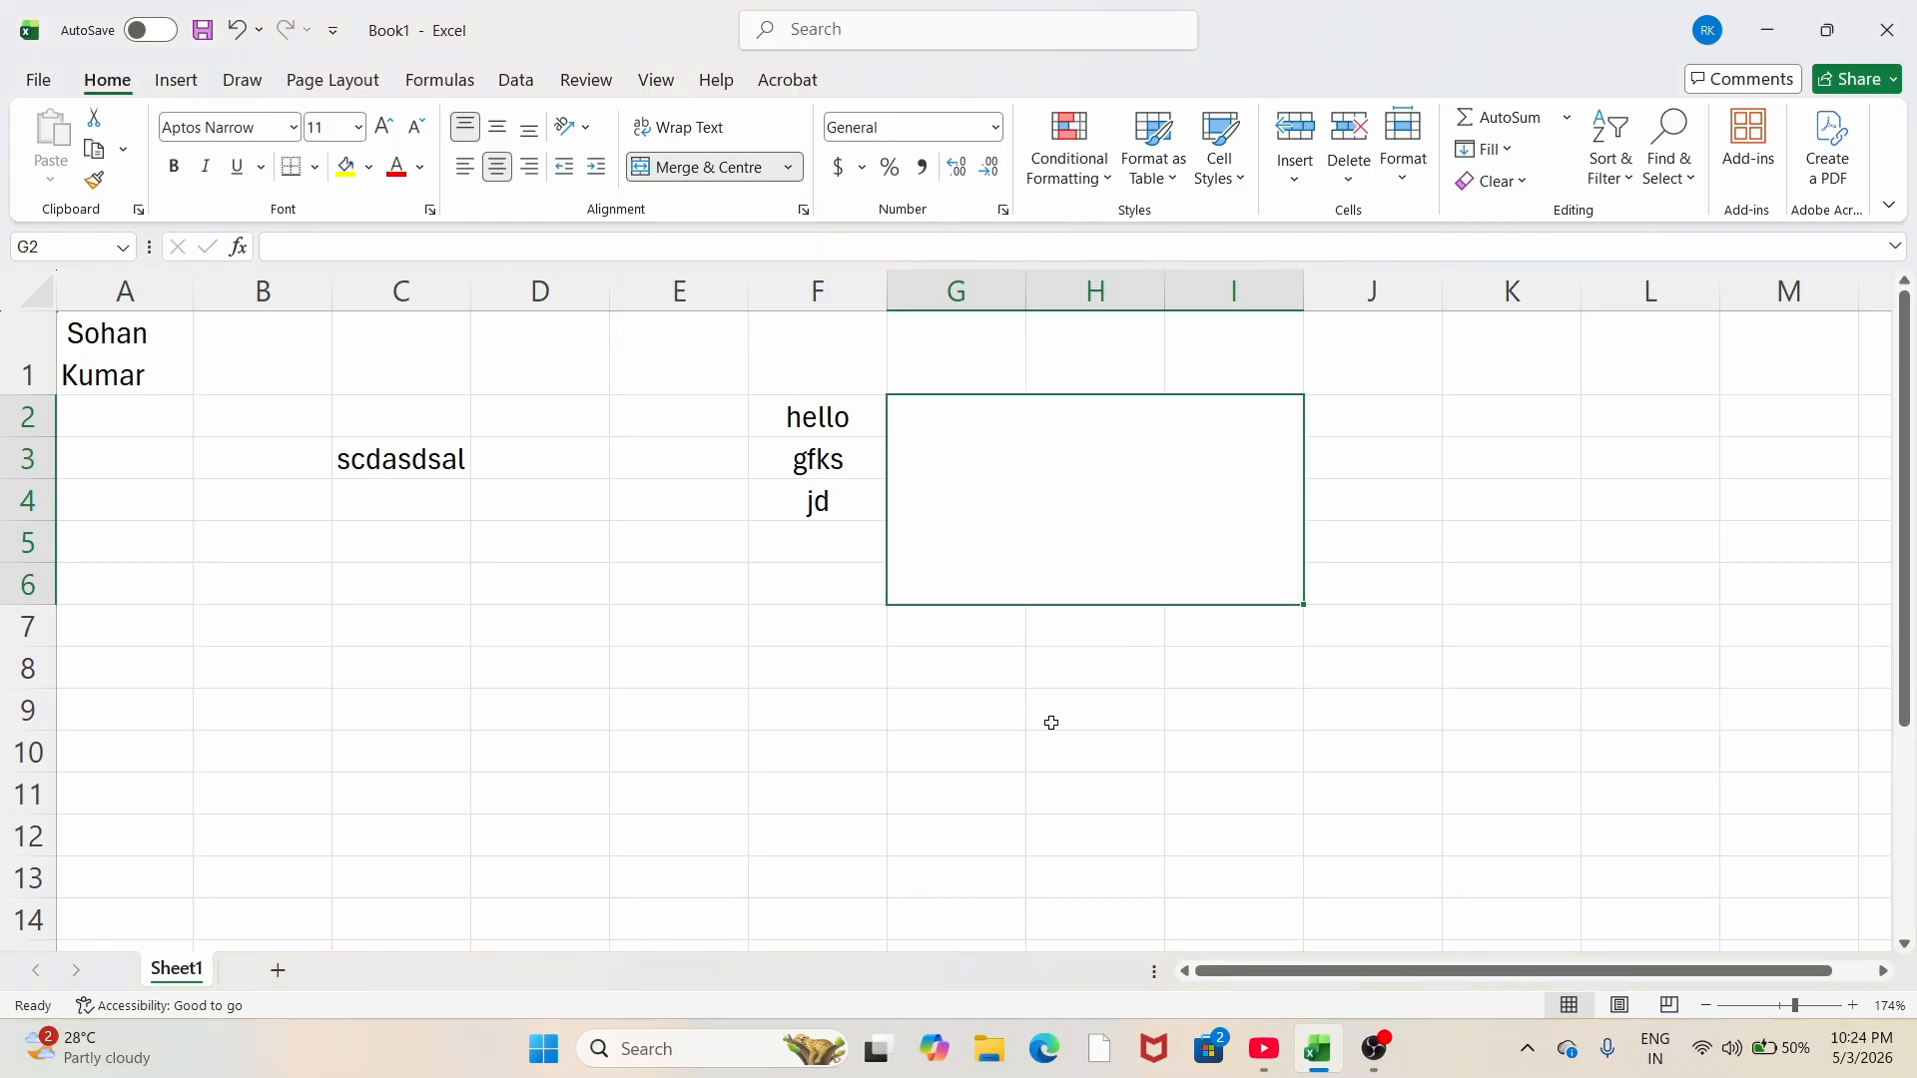
left_click(1080, 626)
Step: Merge J2:L6 and enter 'ghdsshdo;s' in it
left_click_drag(1409, 421, 1621, 595)
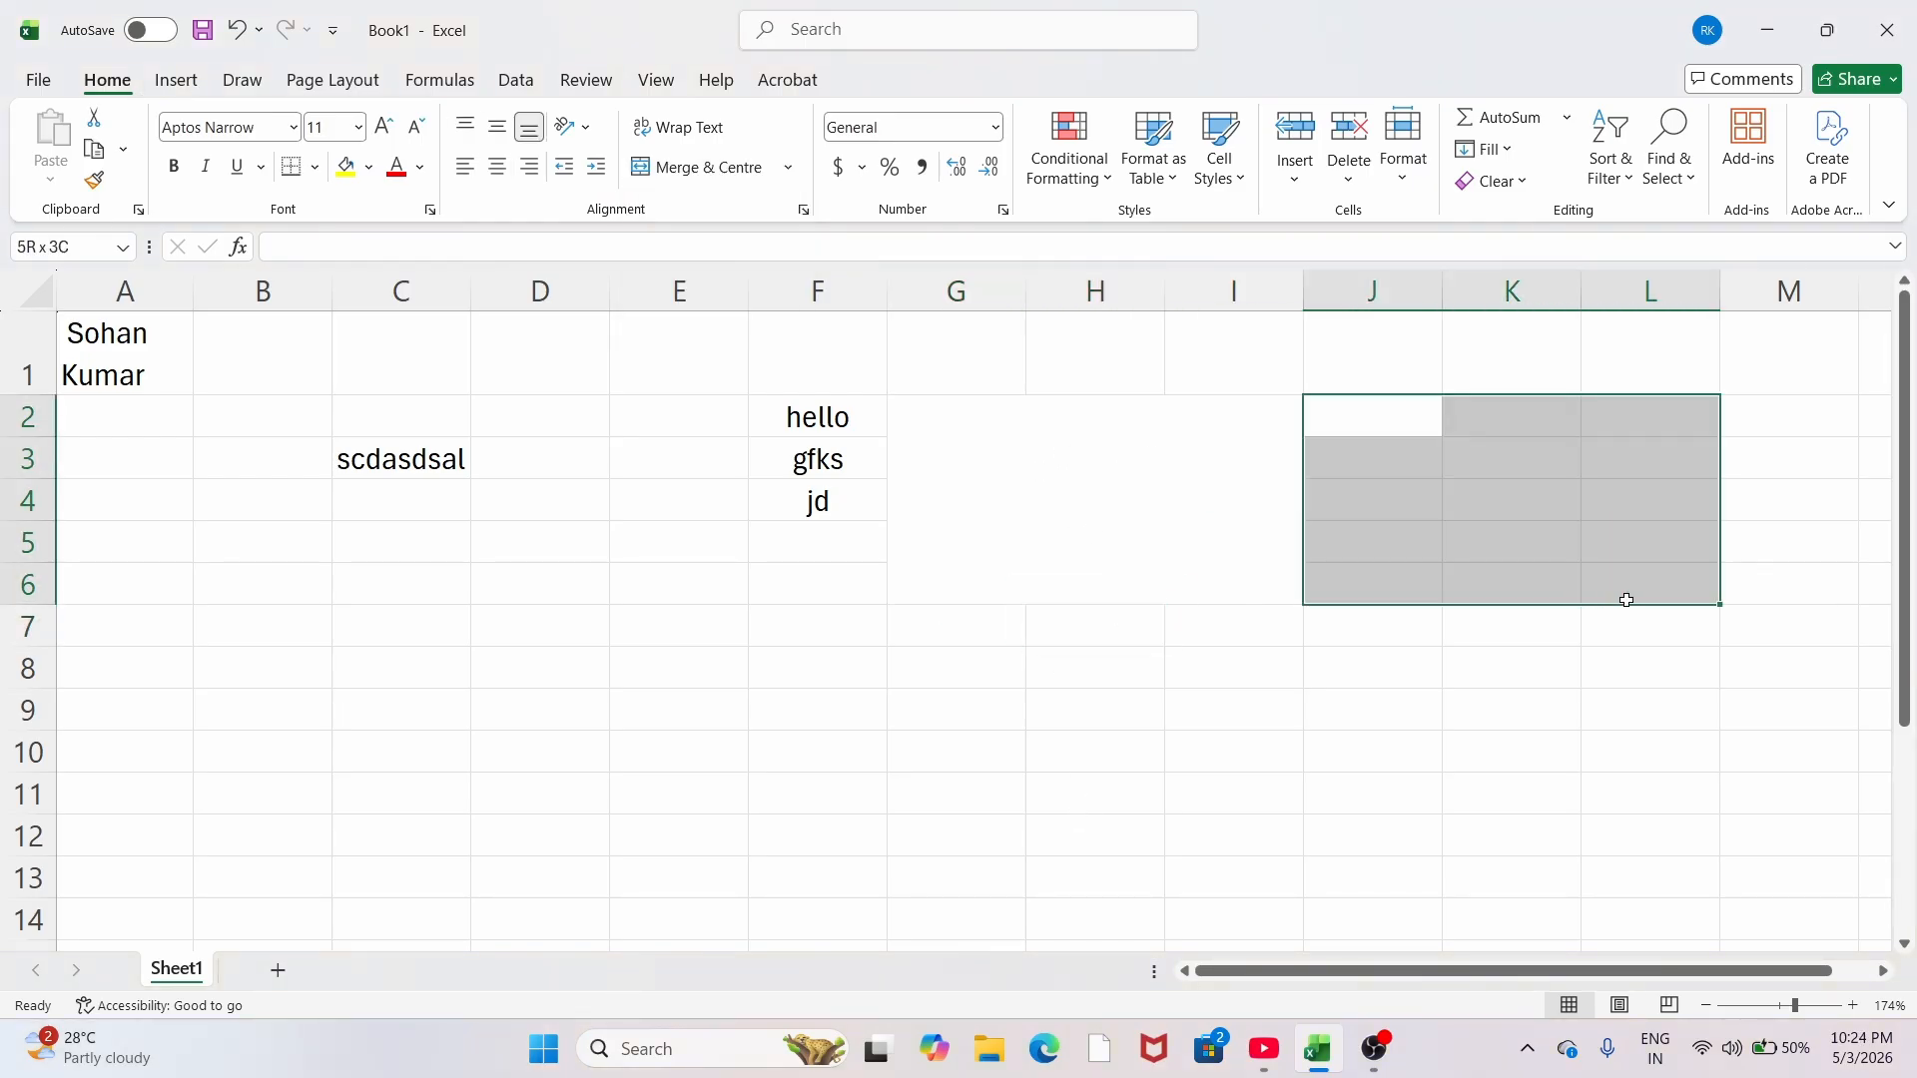
key("alt")
key("h")
key("m")
key("c")
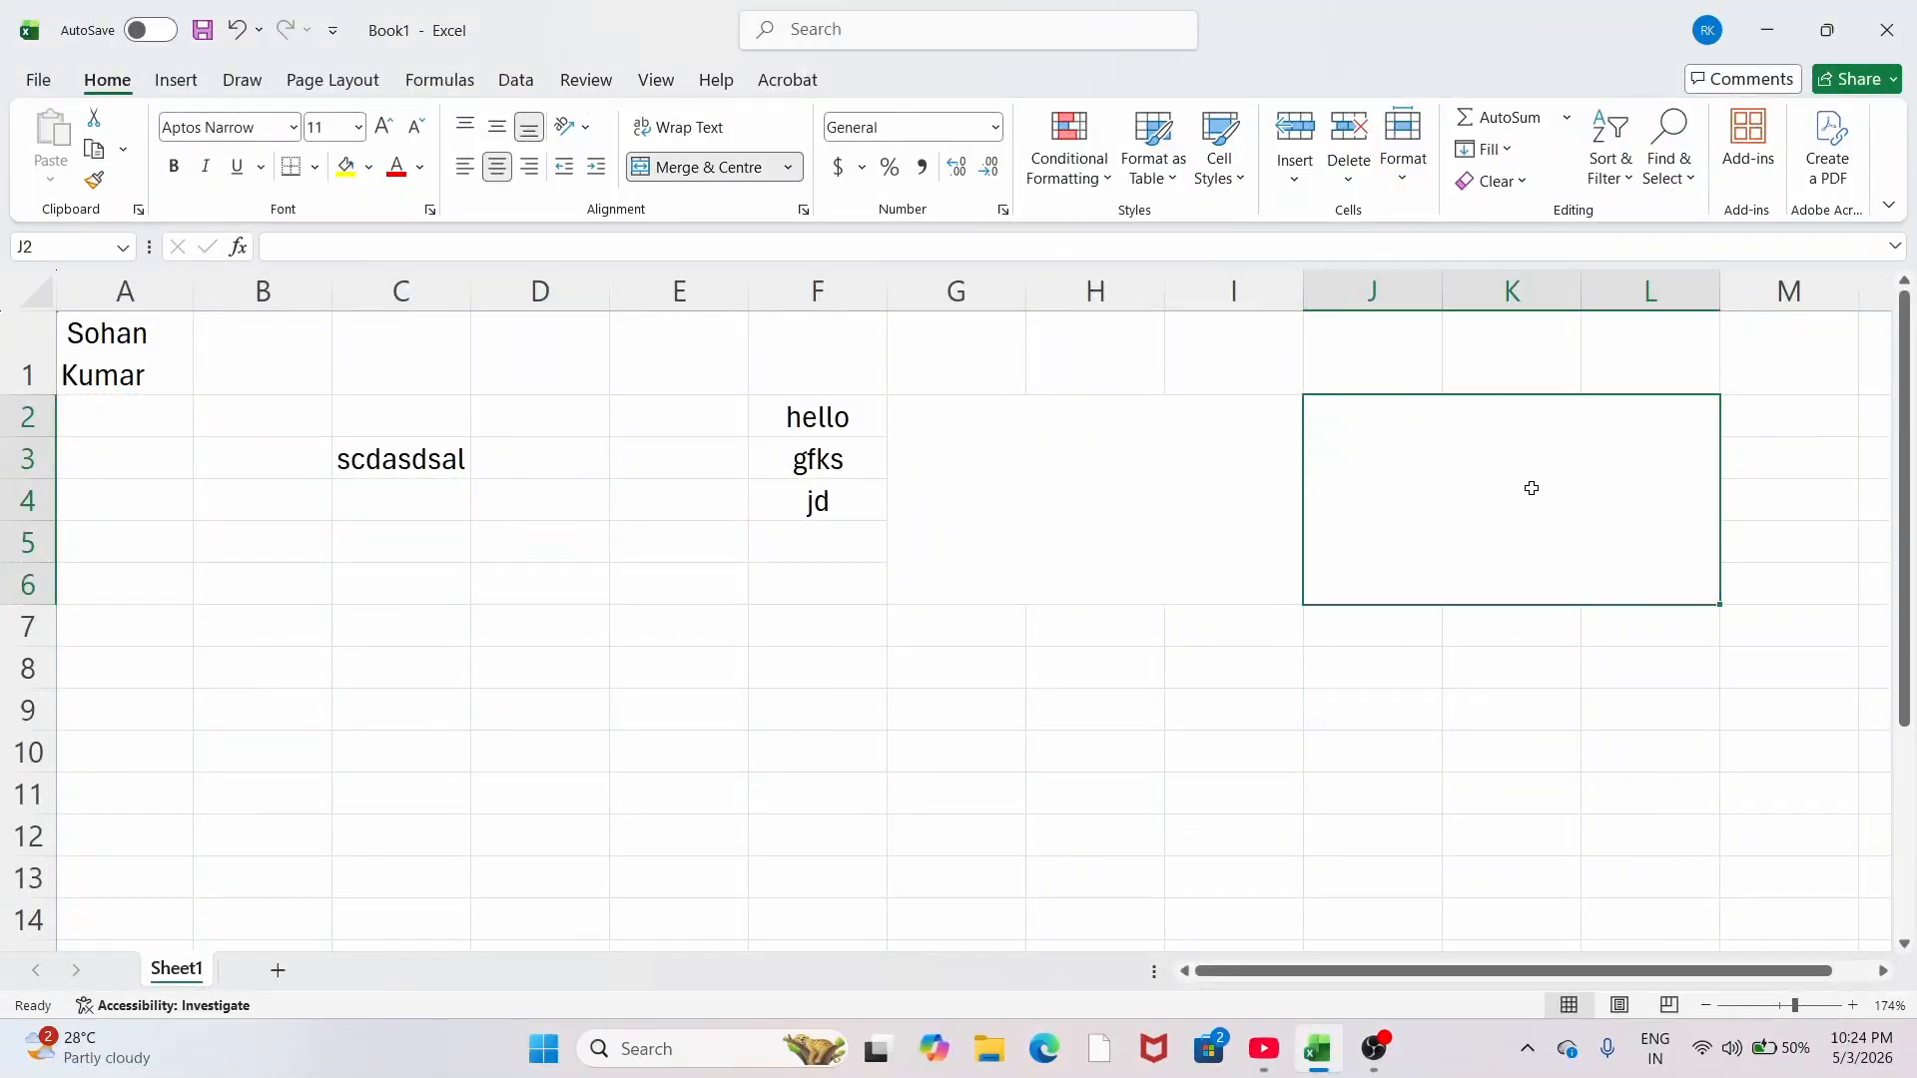
type("ghdsshdo;s")
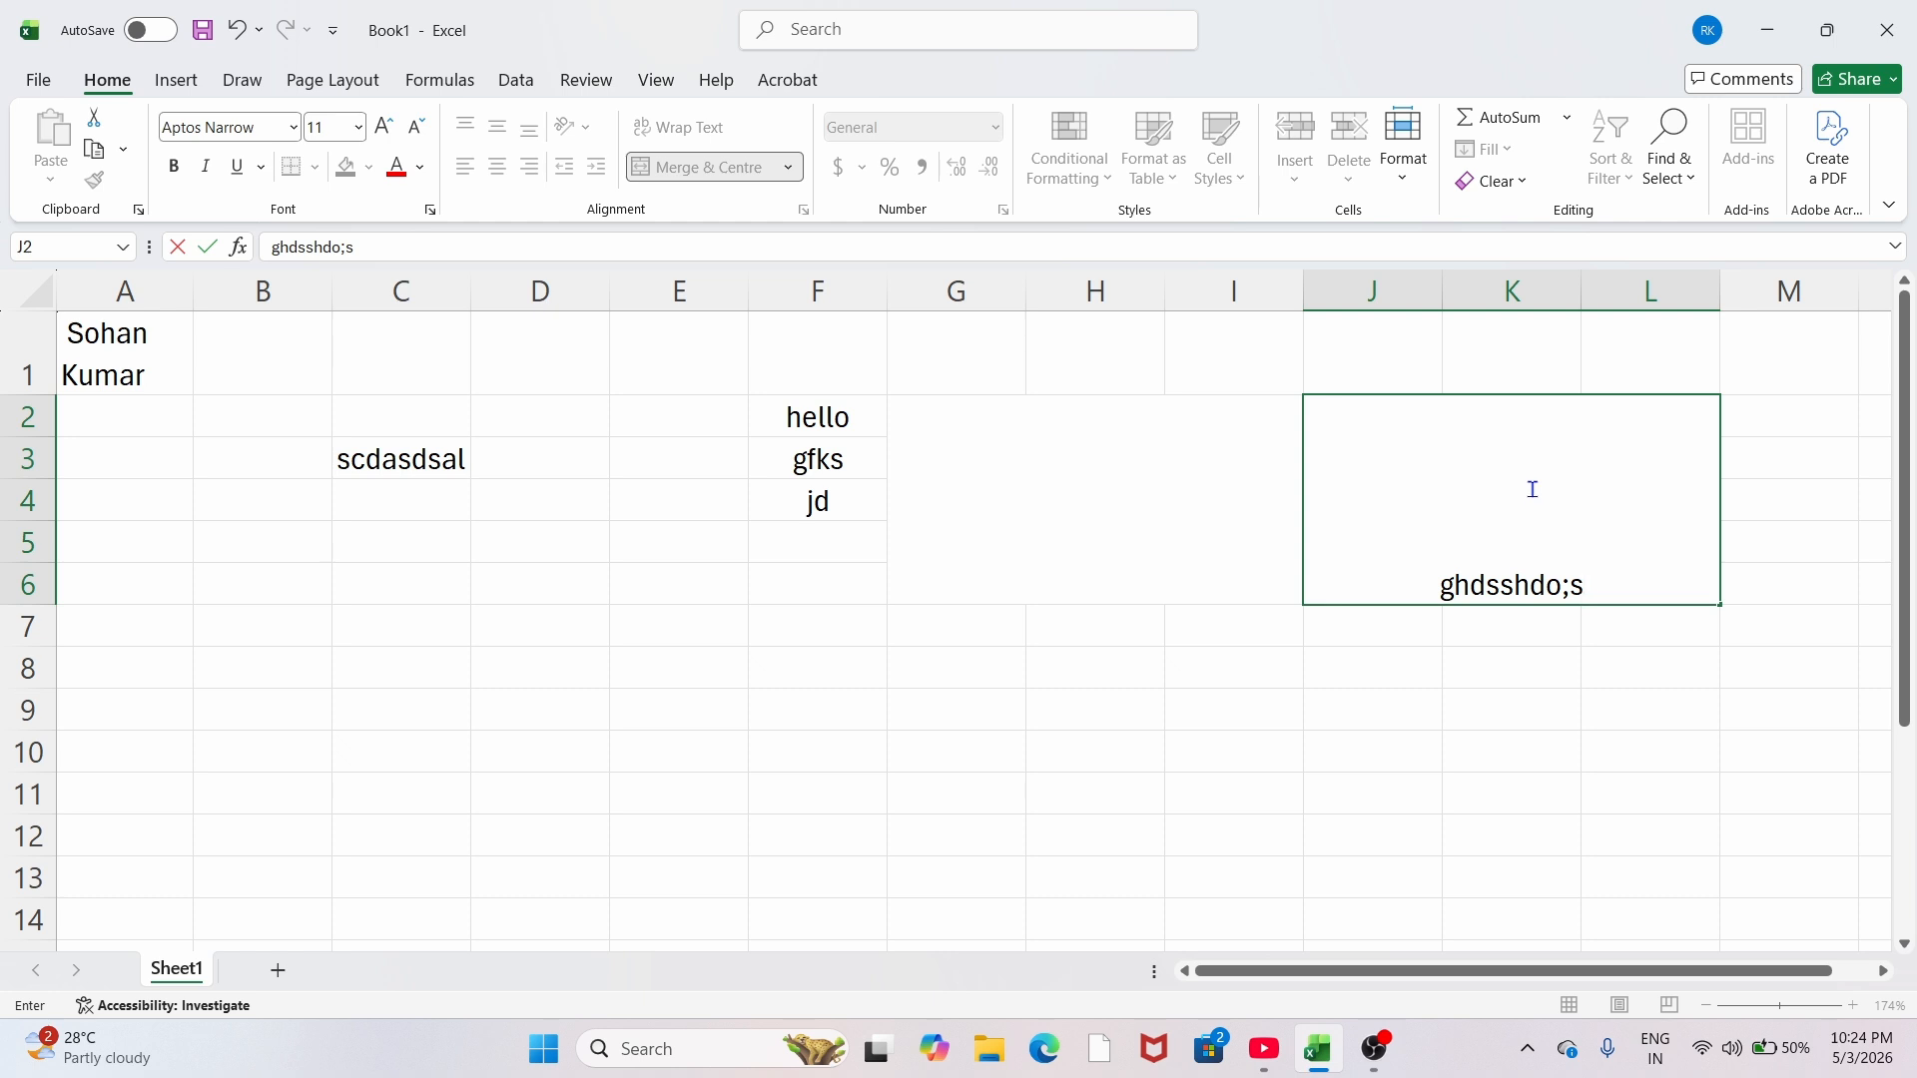
left_click(1007, 740)
Step: Unmerge all cells across G2:L6, leaving the text in plain cell J2
left_click_drag(1060, 428, 1474, 579)
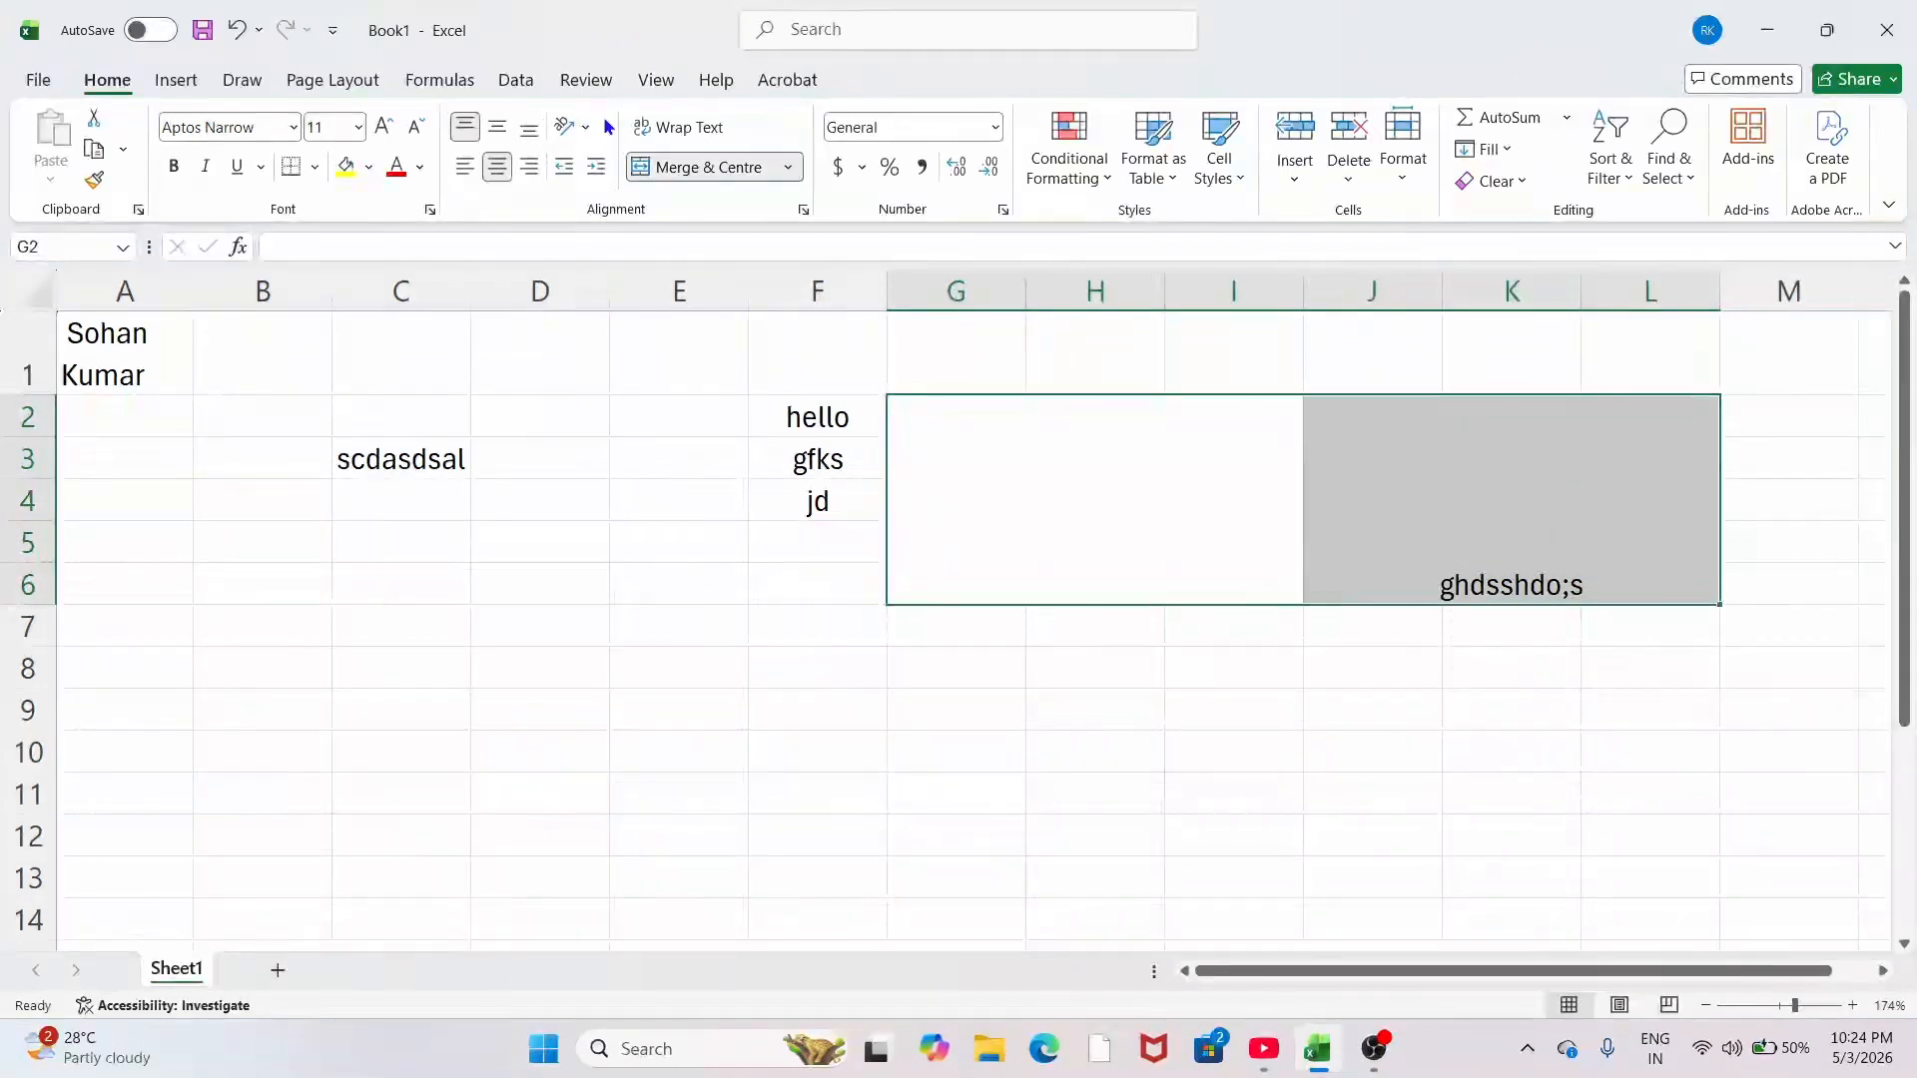
left_click(788, 167)
left_click(741, 309)
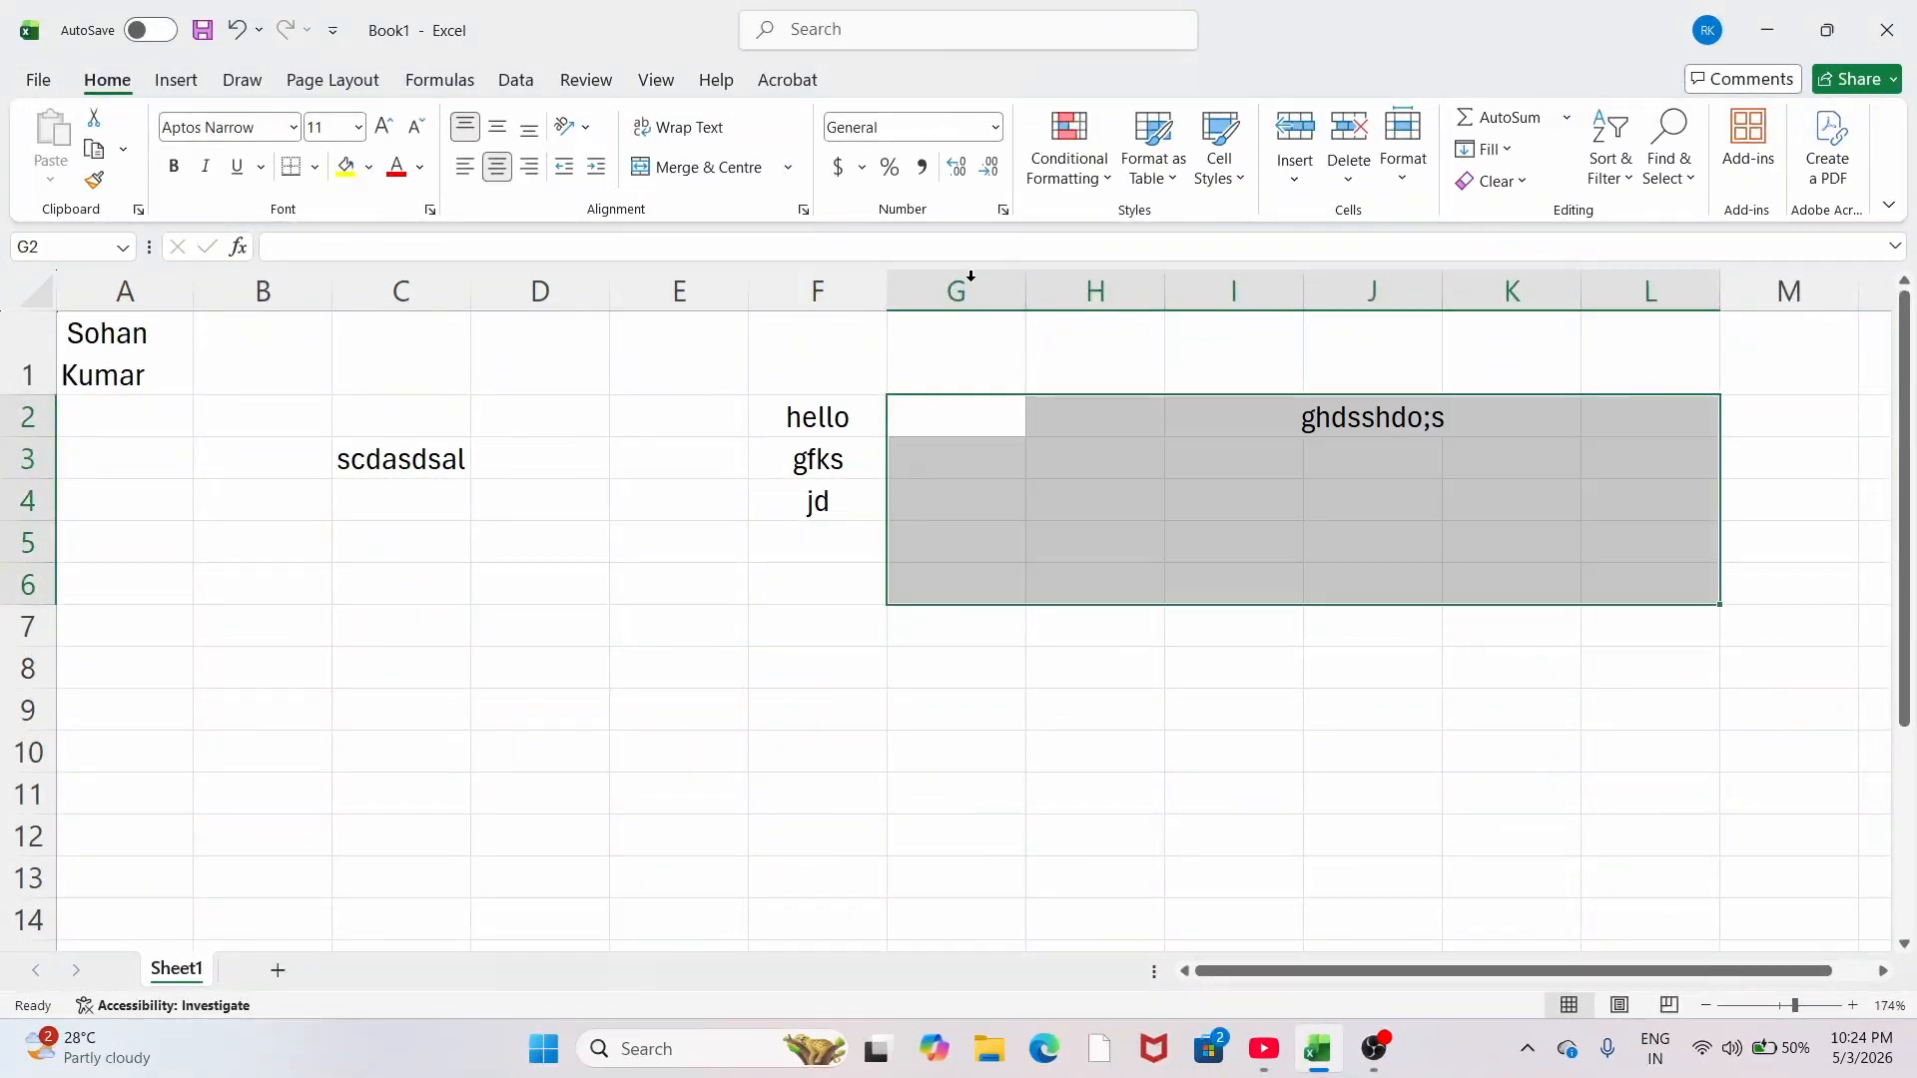
left_click(865, 667)
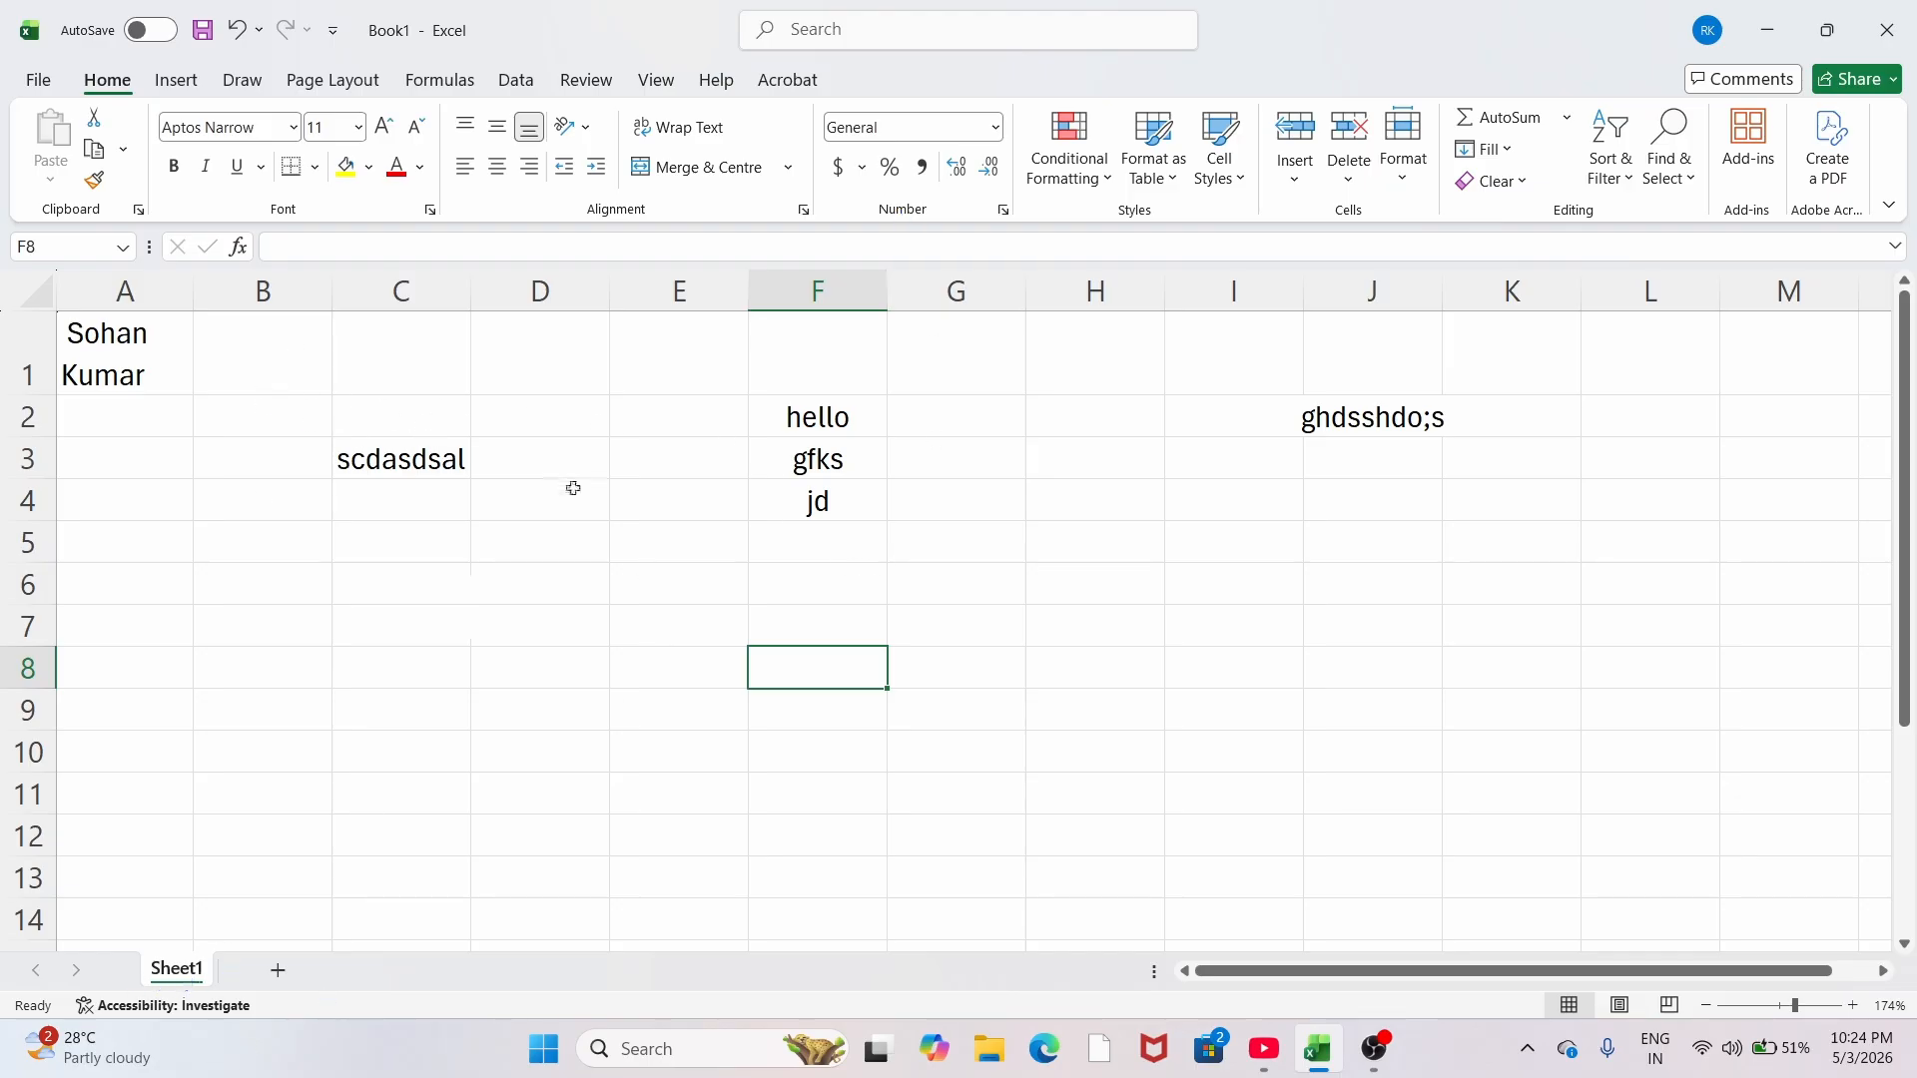
Step: Type 25 into cell F8 and commit it as a numeric value
scroll(1009, 668, "down", 7)
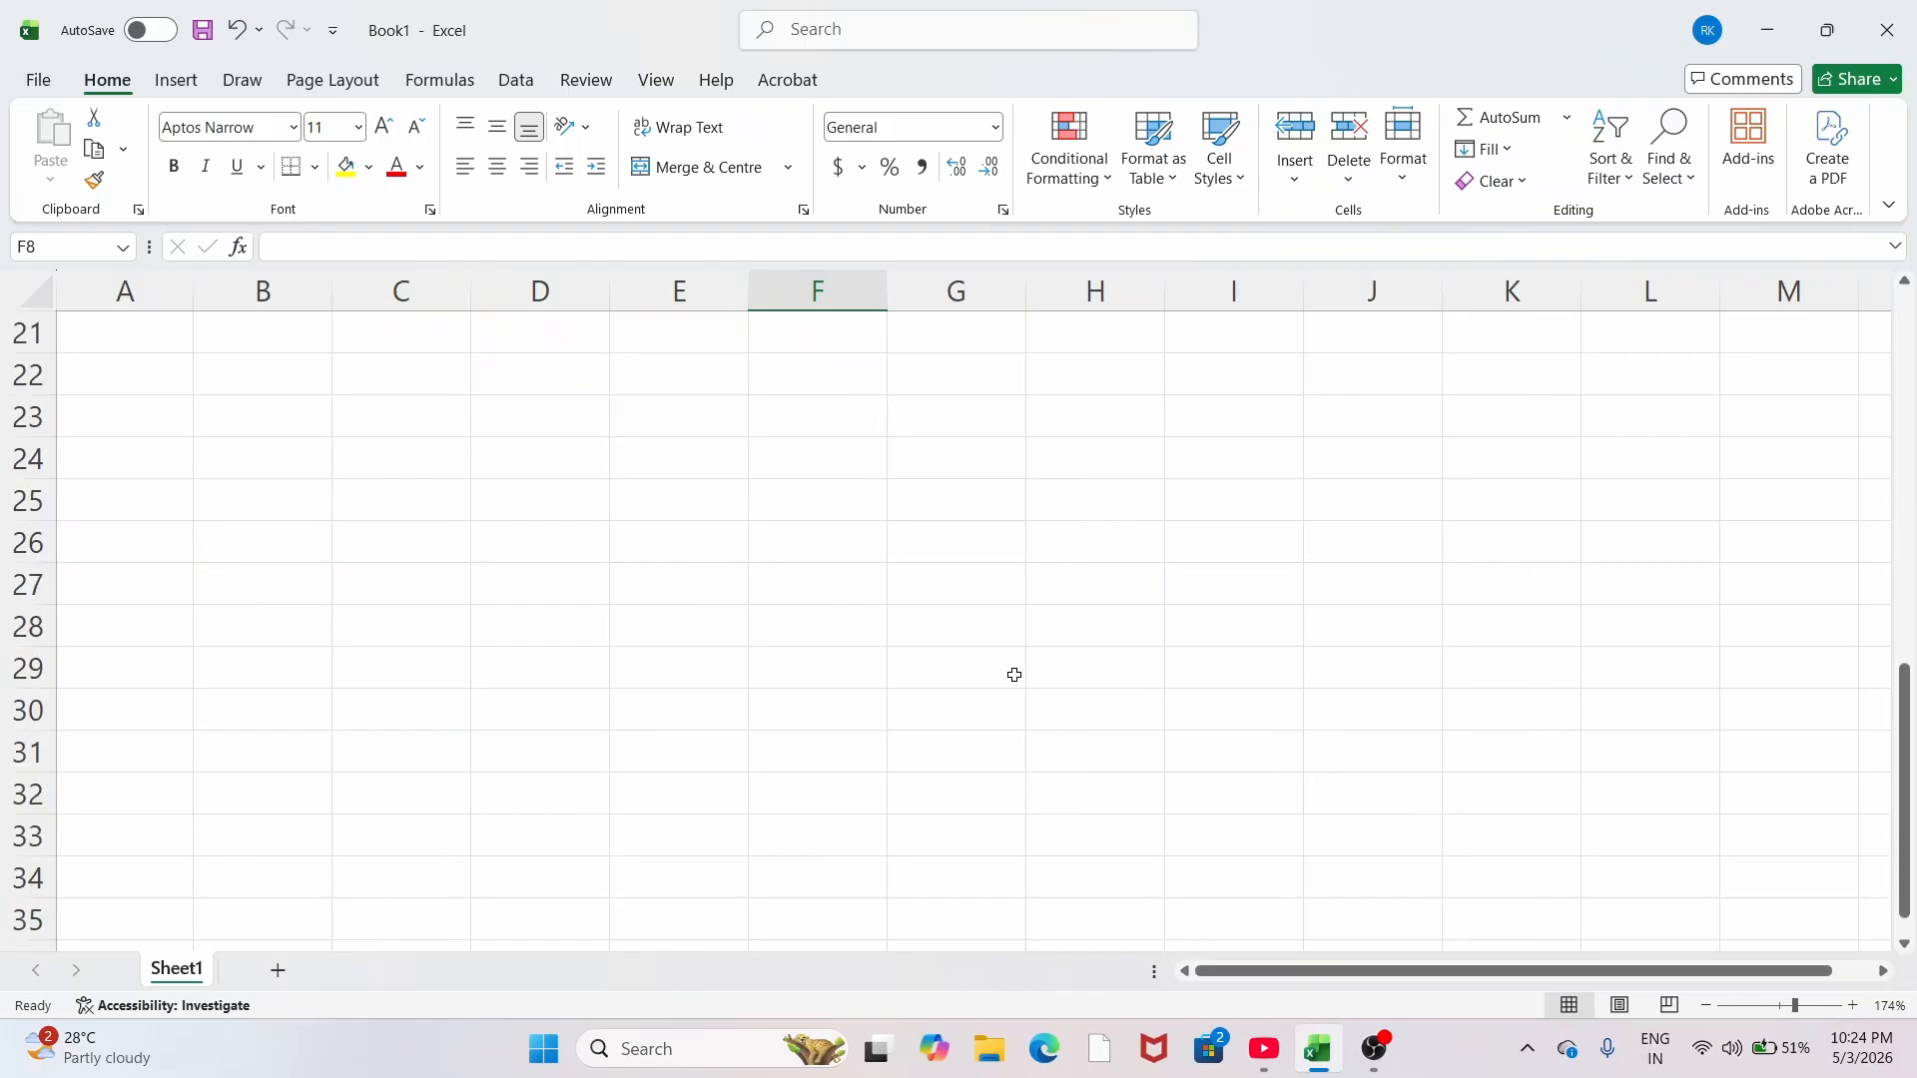
scroll(1014, 676, "up", 4)
scroll(1015, 676, "up", 3)
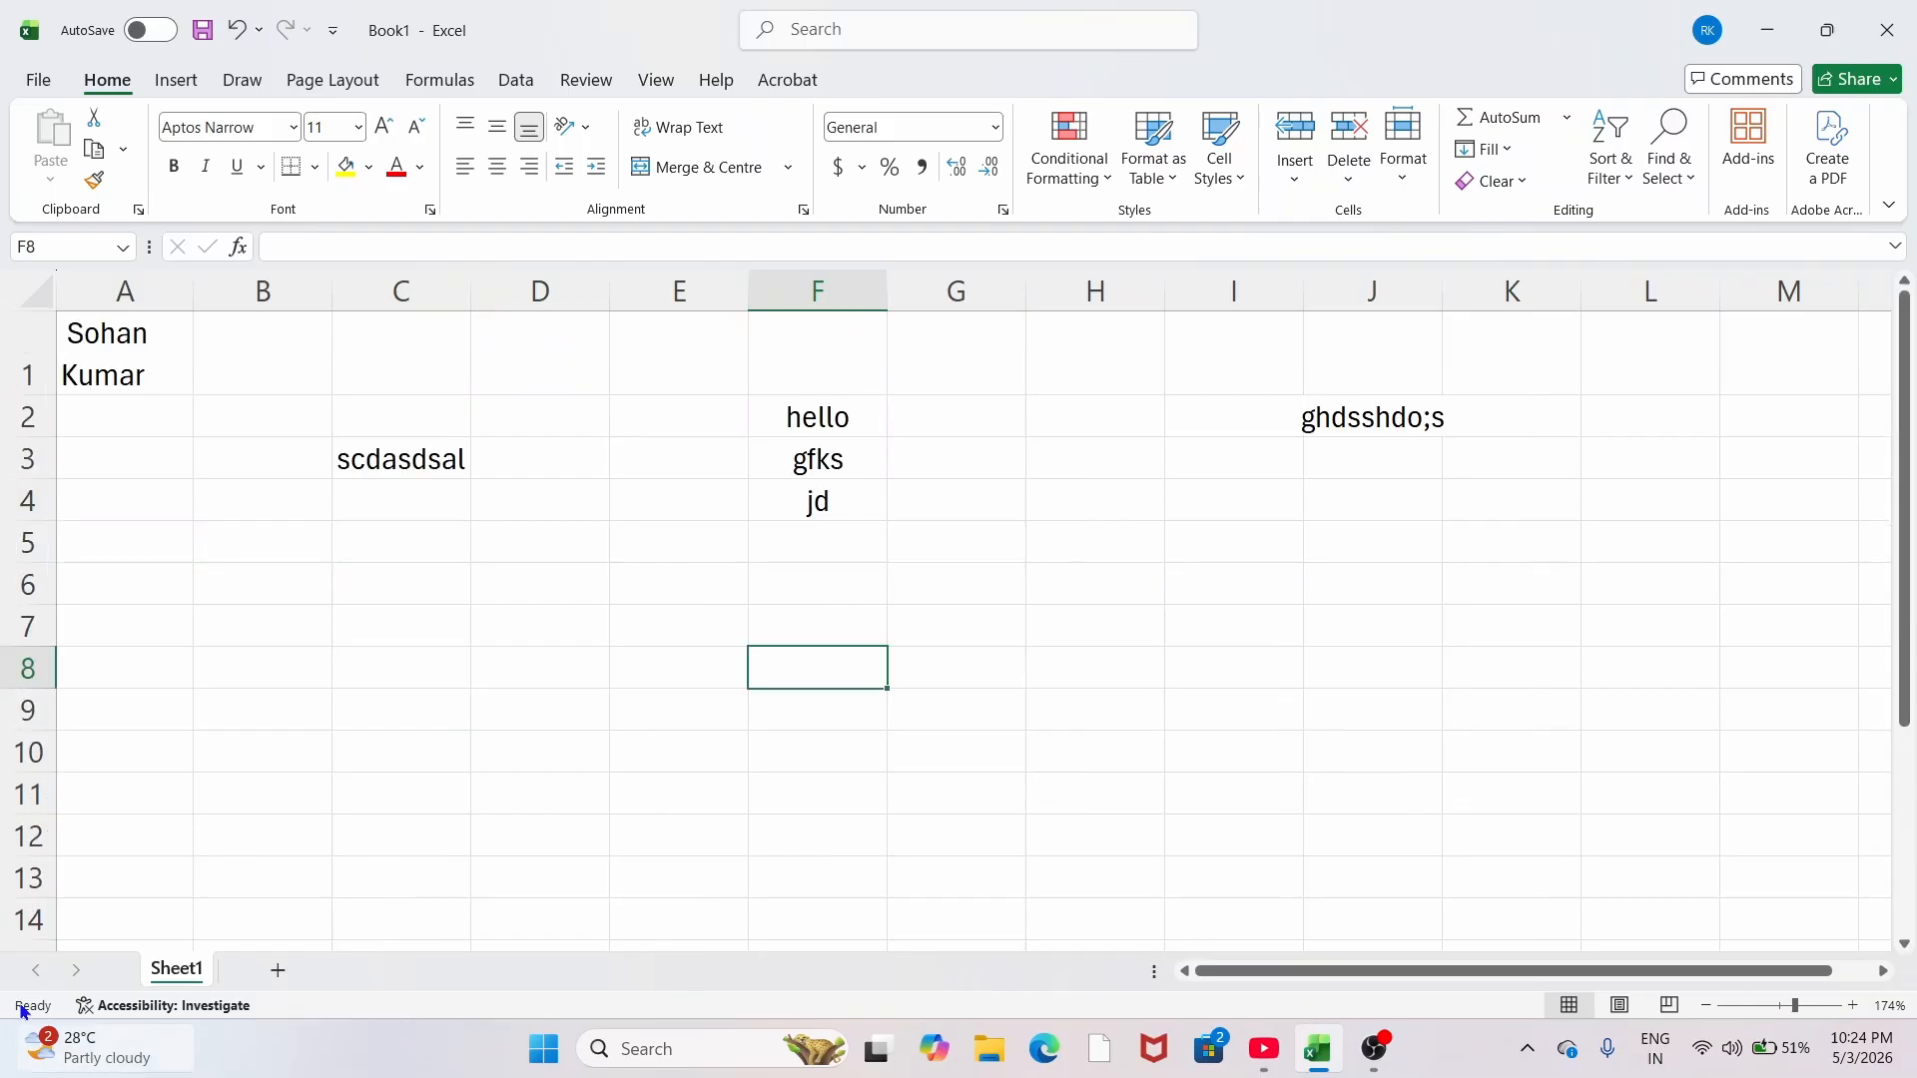
scroll(776, 734, "down", 3)
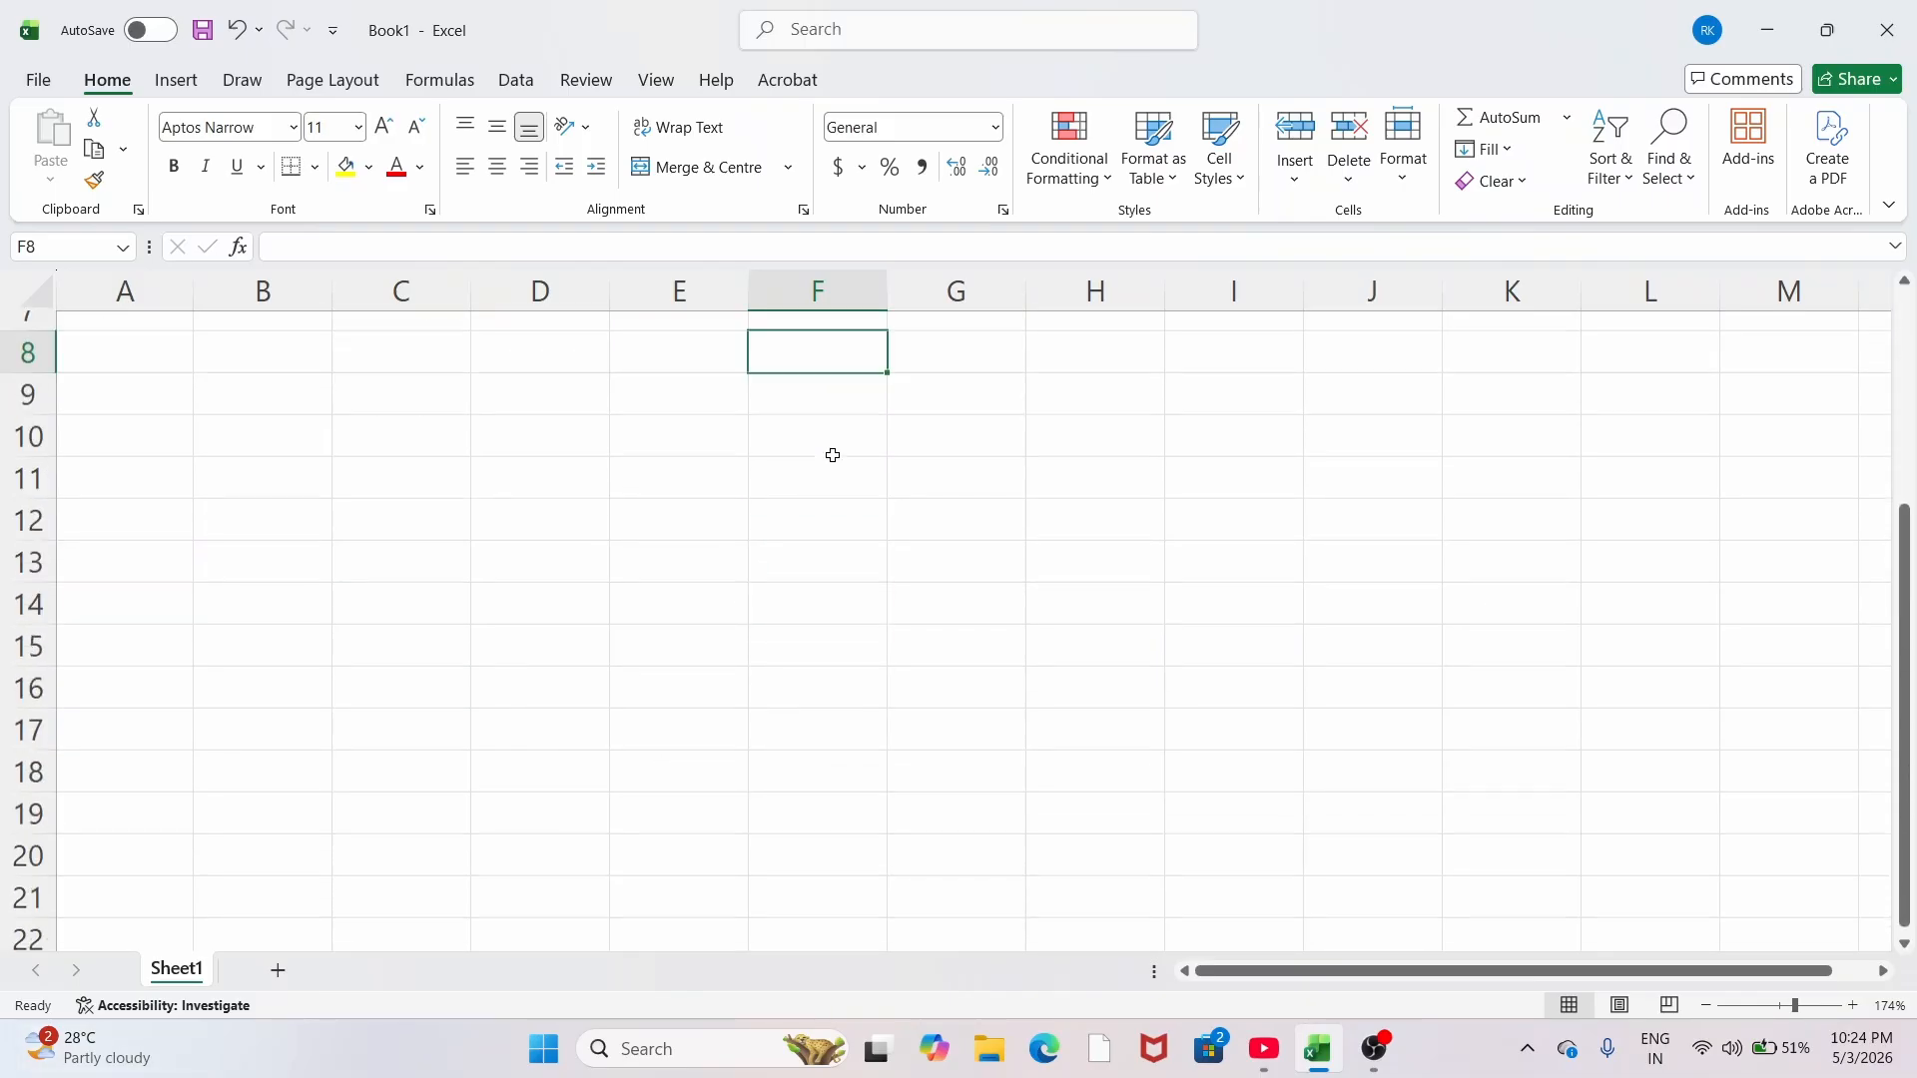
scroll(835, 453, "up", 1)
left_click(619, 429)
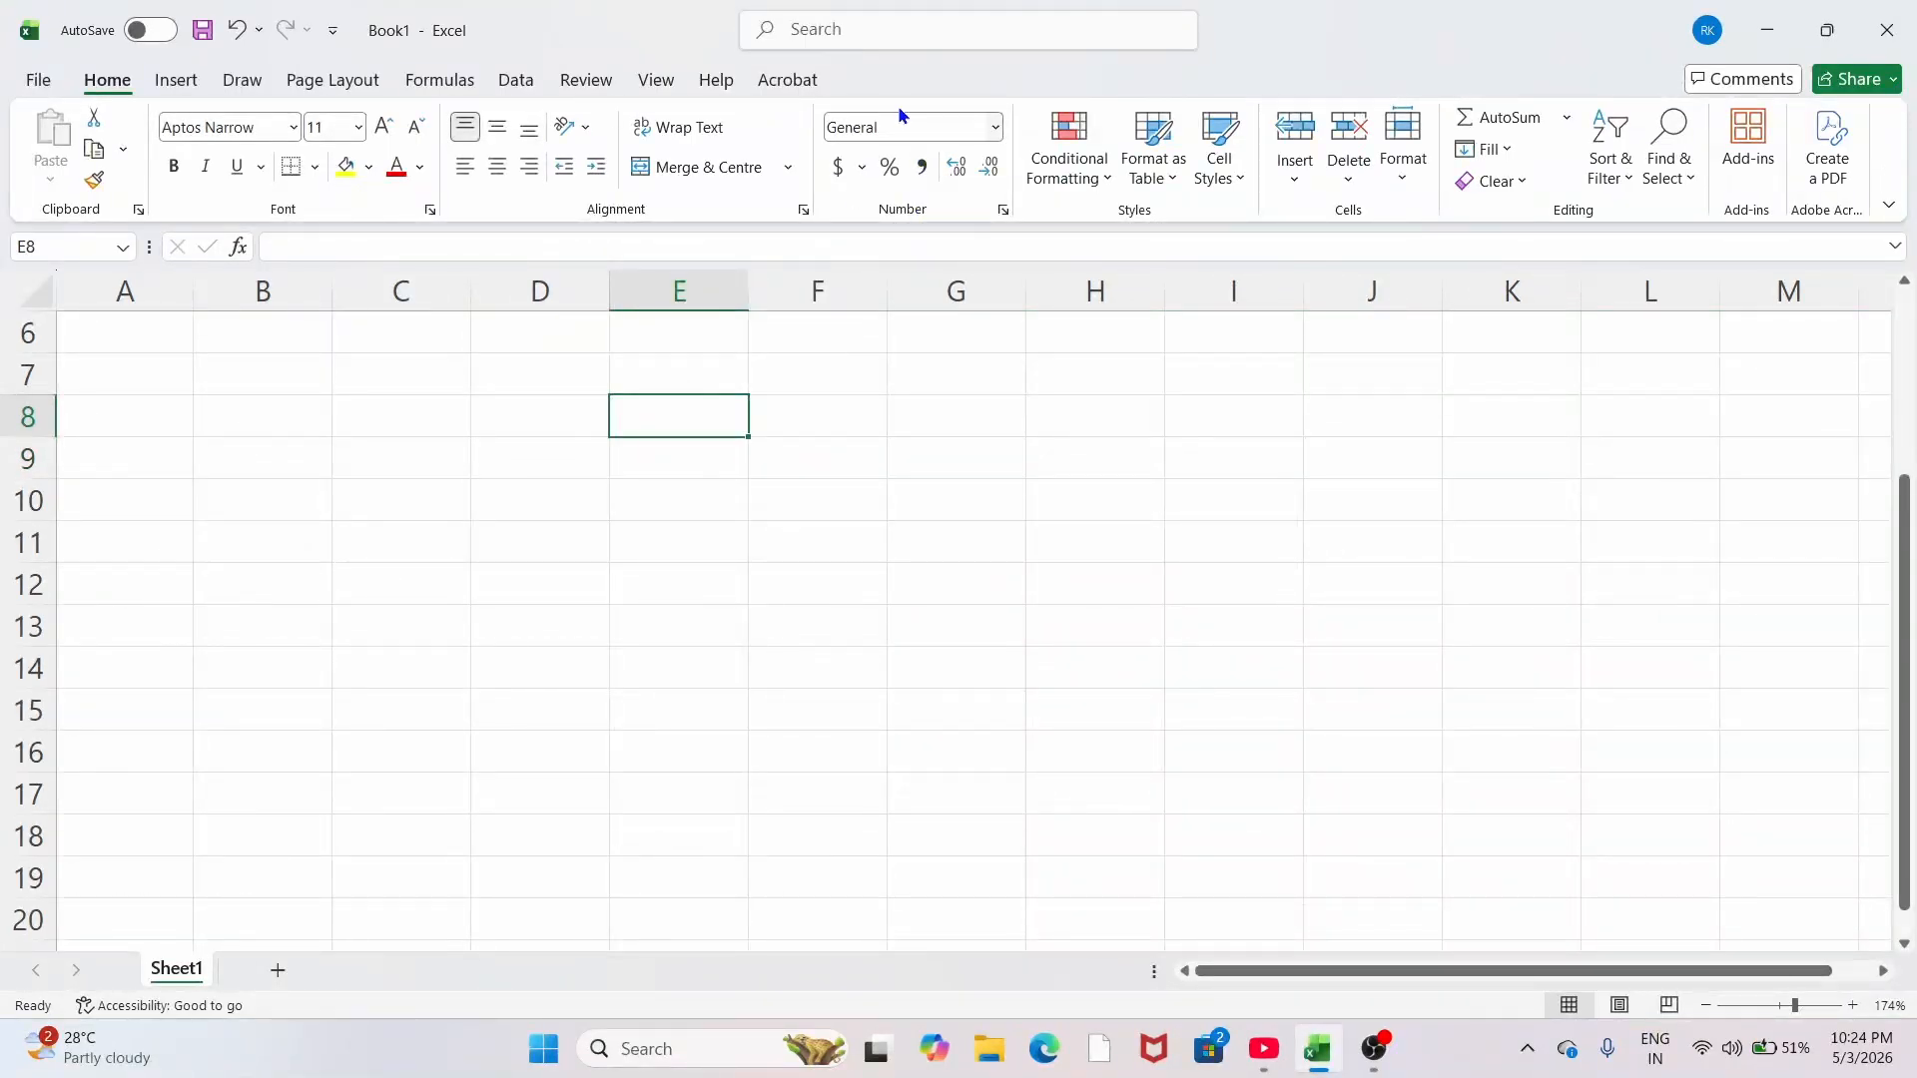
left_click(865, 410)
type("25")
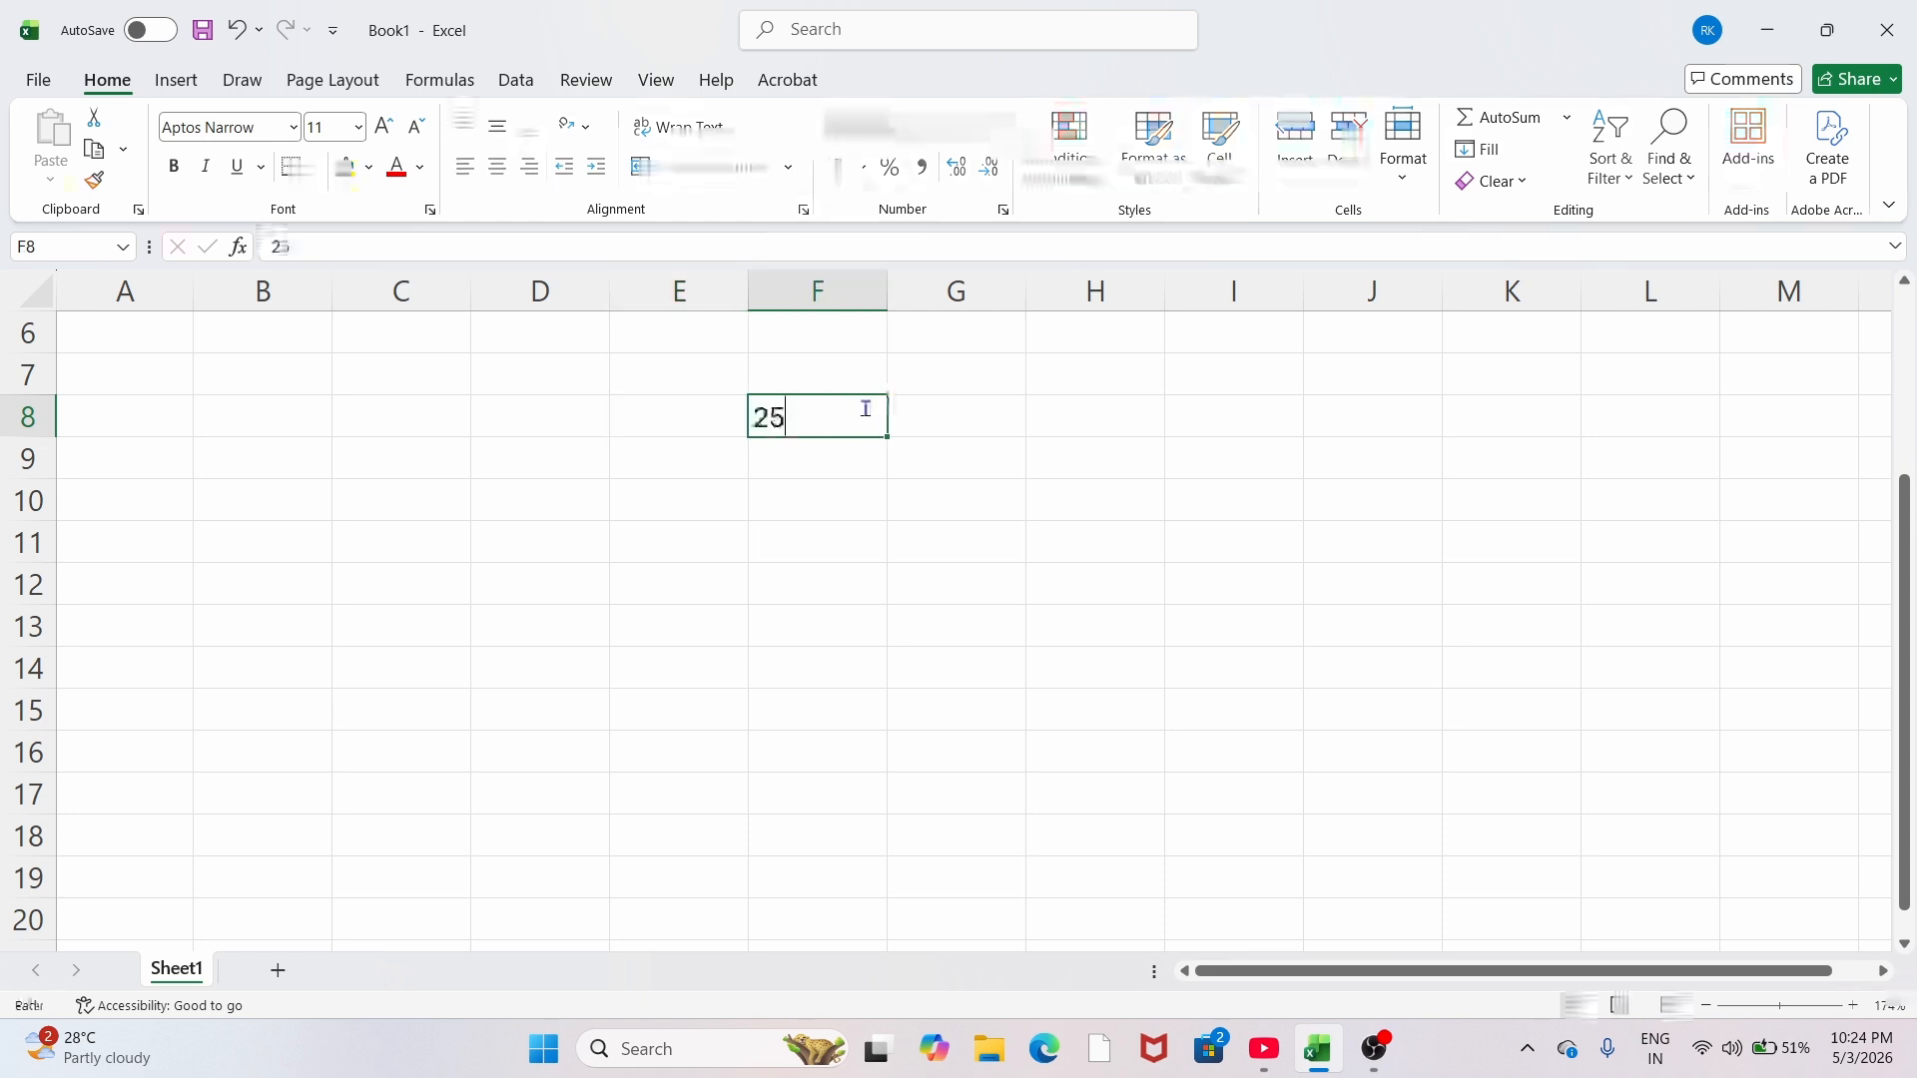
key("Return")
left_click(862, 420)
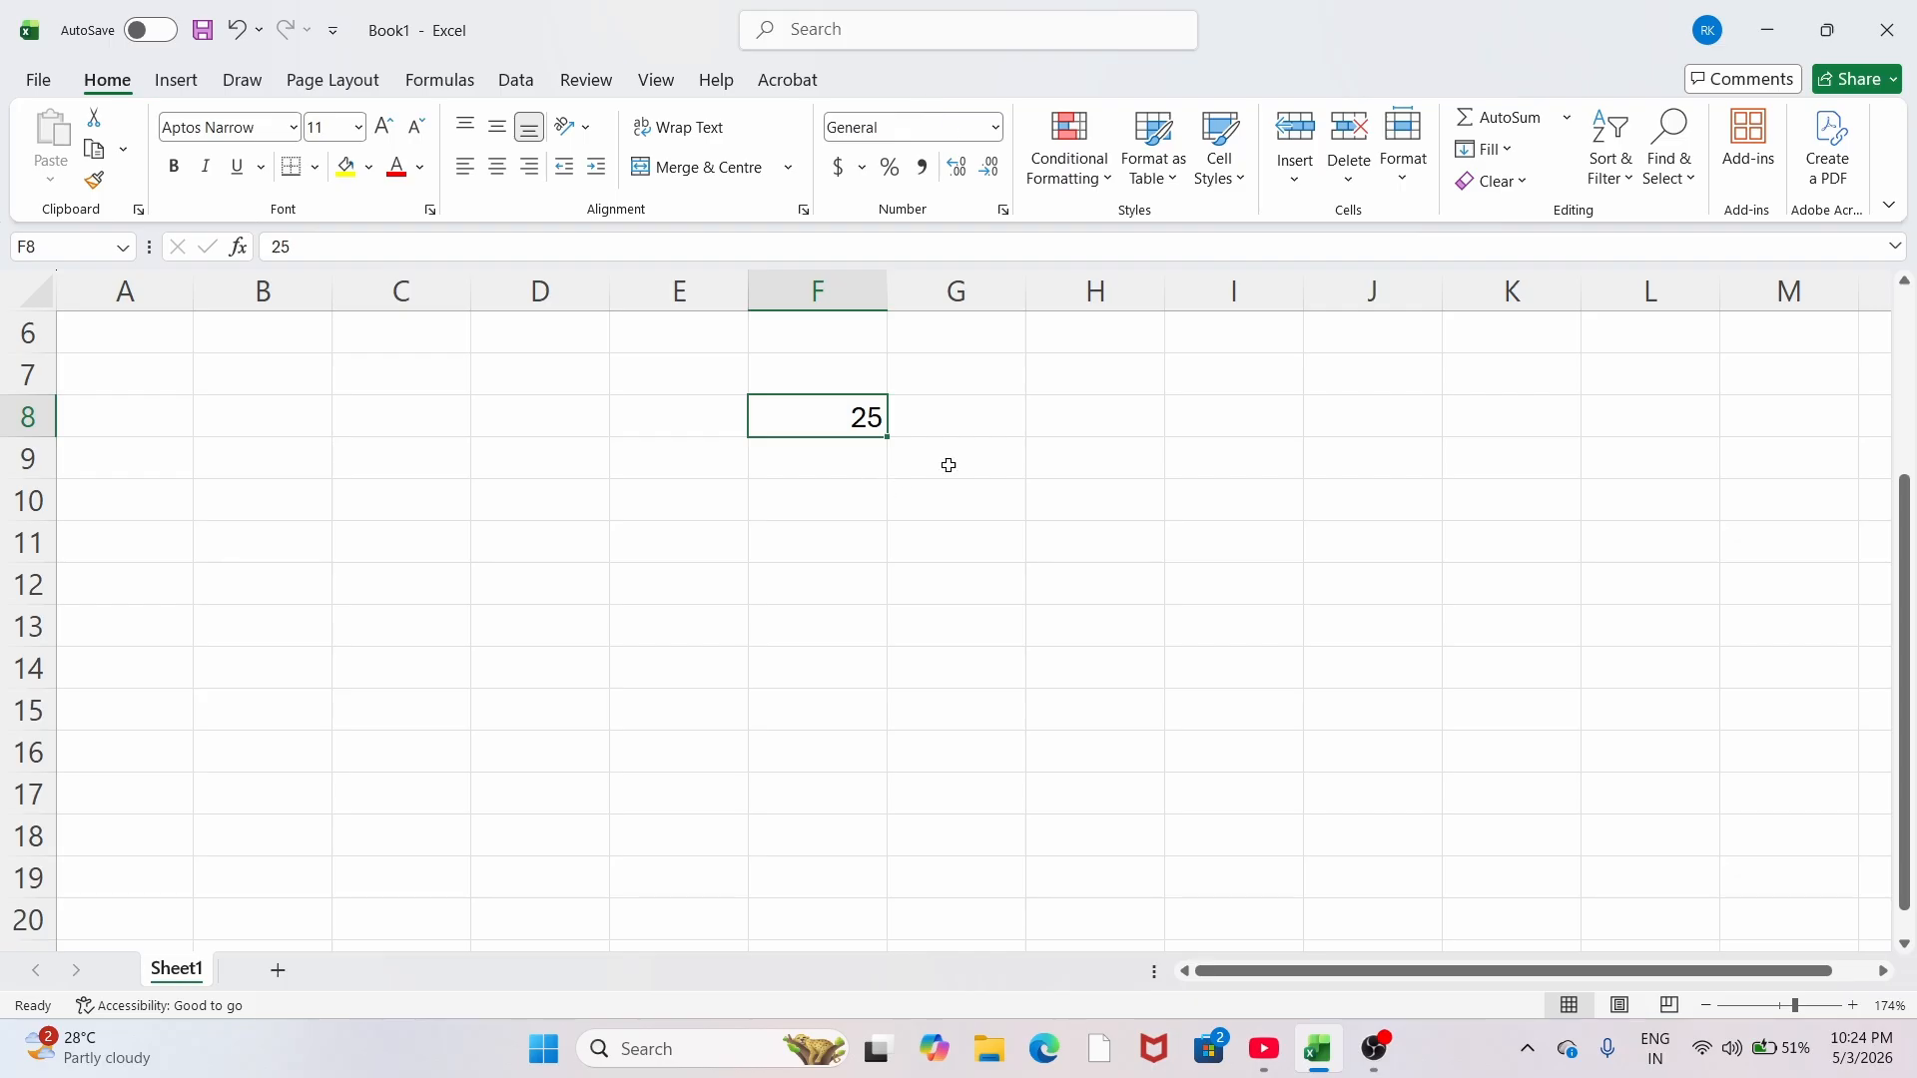
left_click(914, 471)
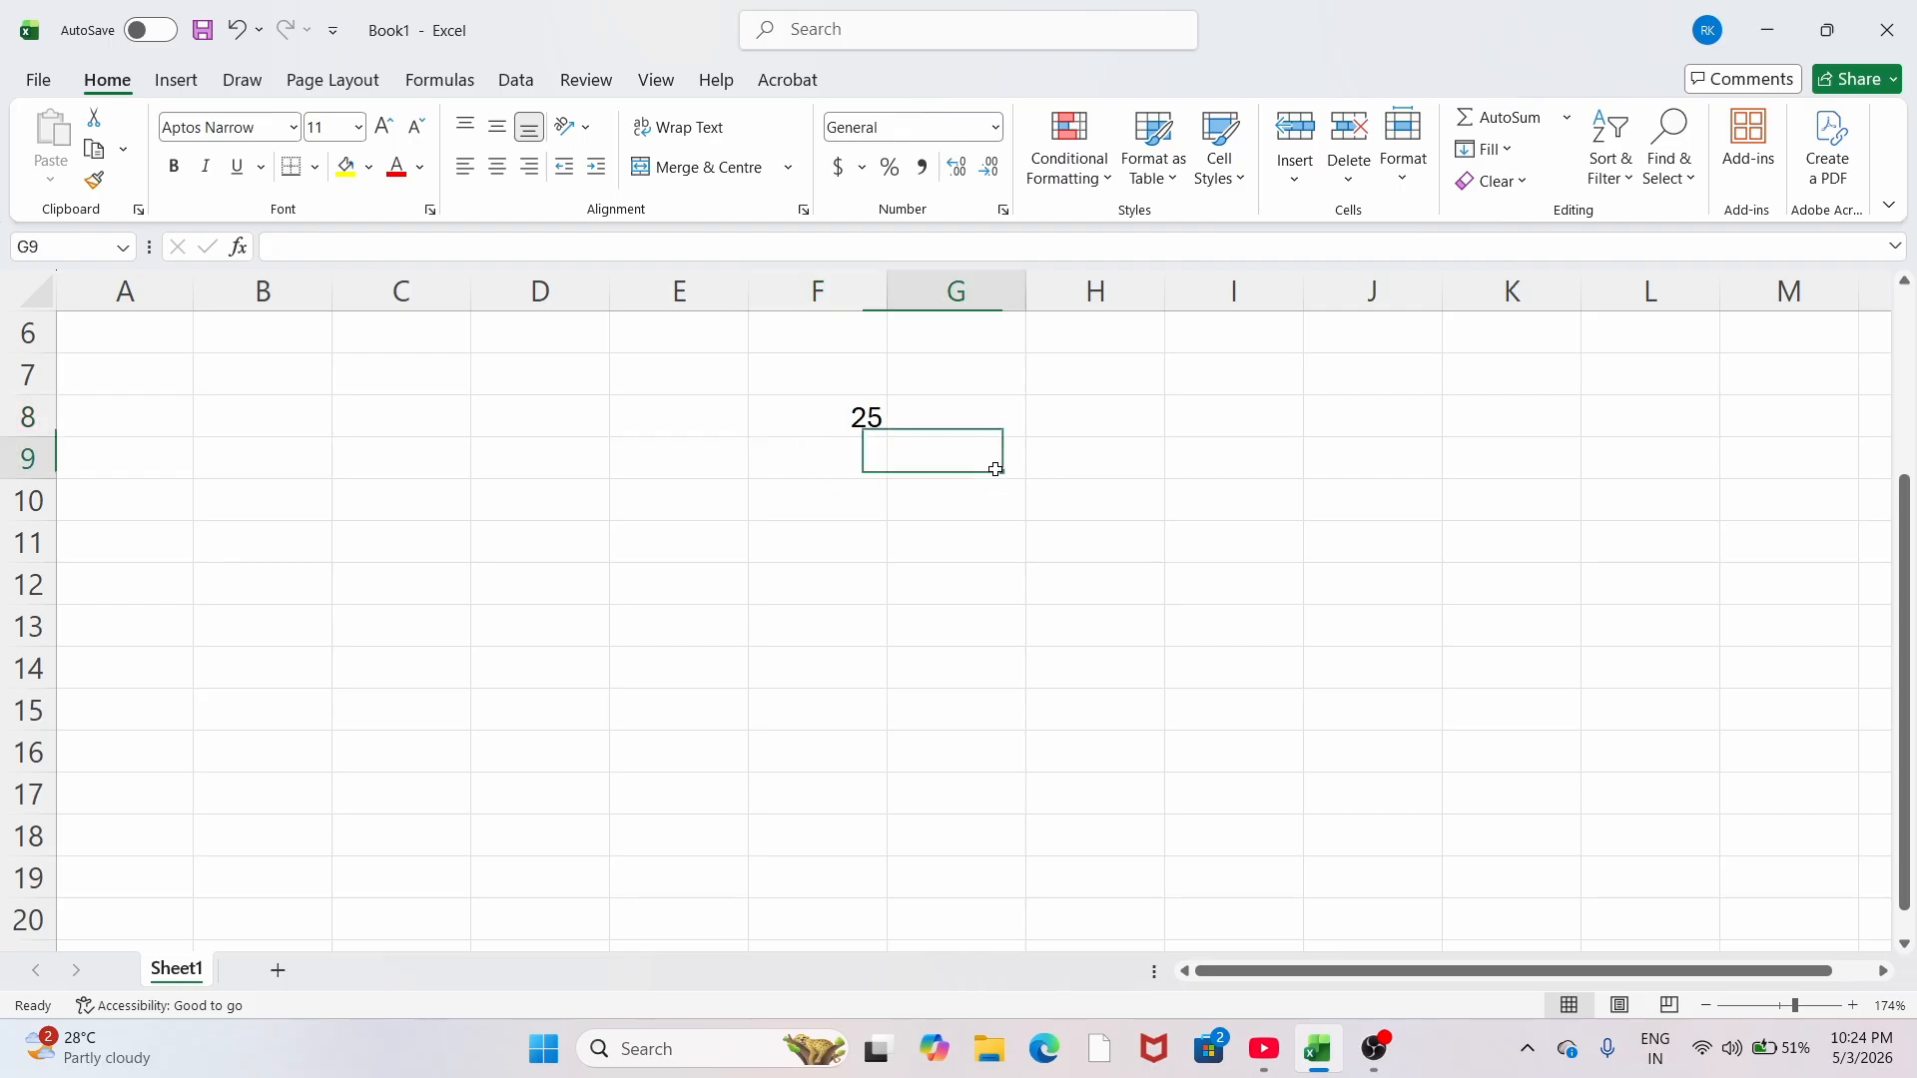
Step: Apply Currency format to G9 and enter 25 so it shows $25.00
left_click(997, 127)
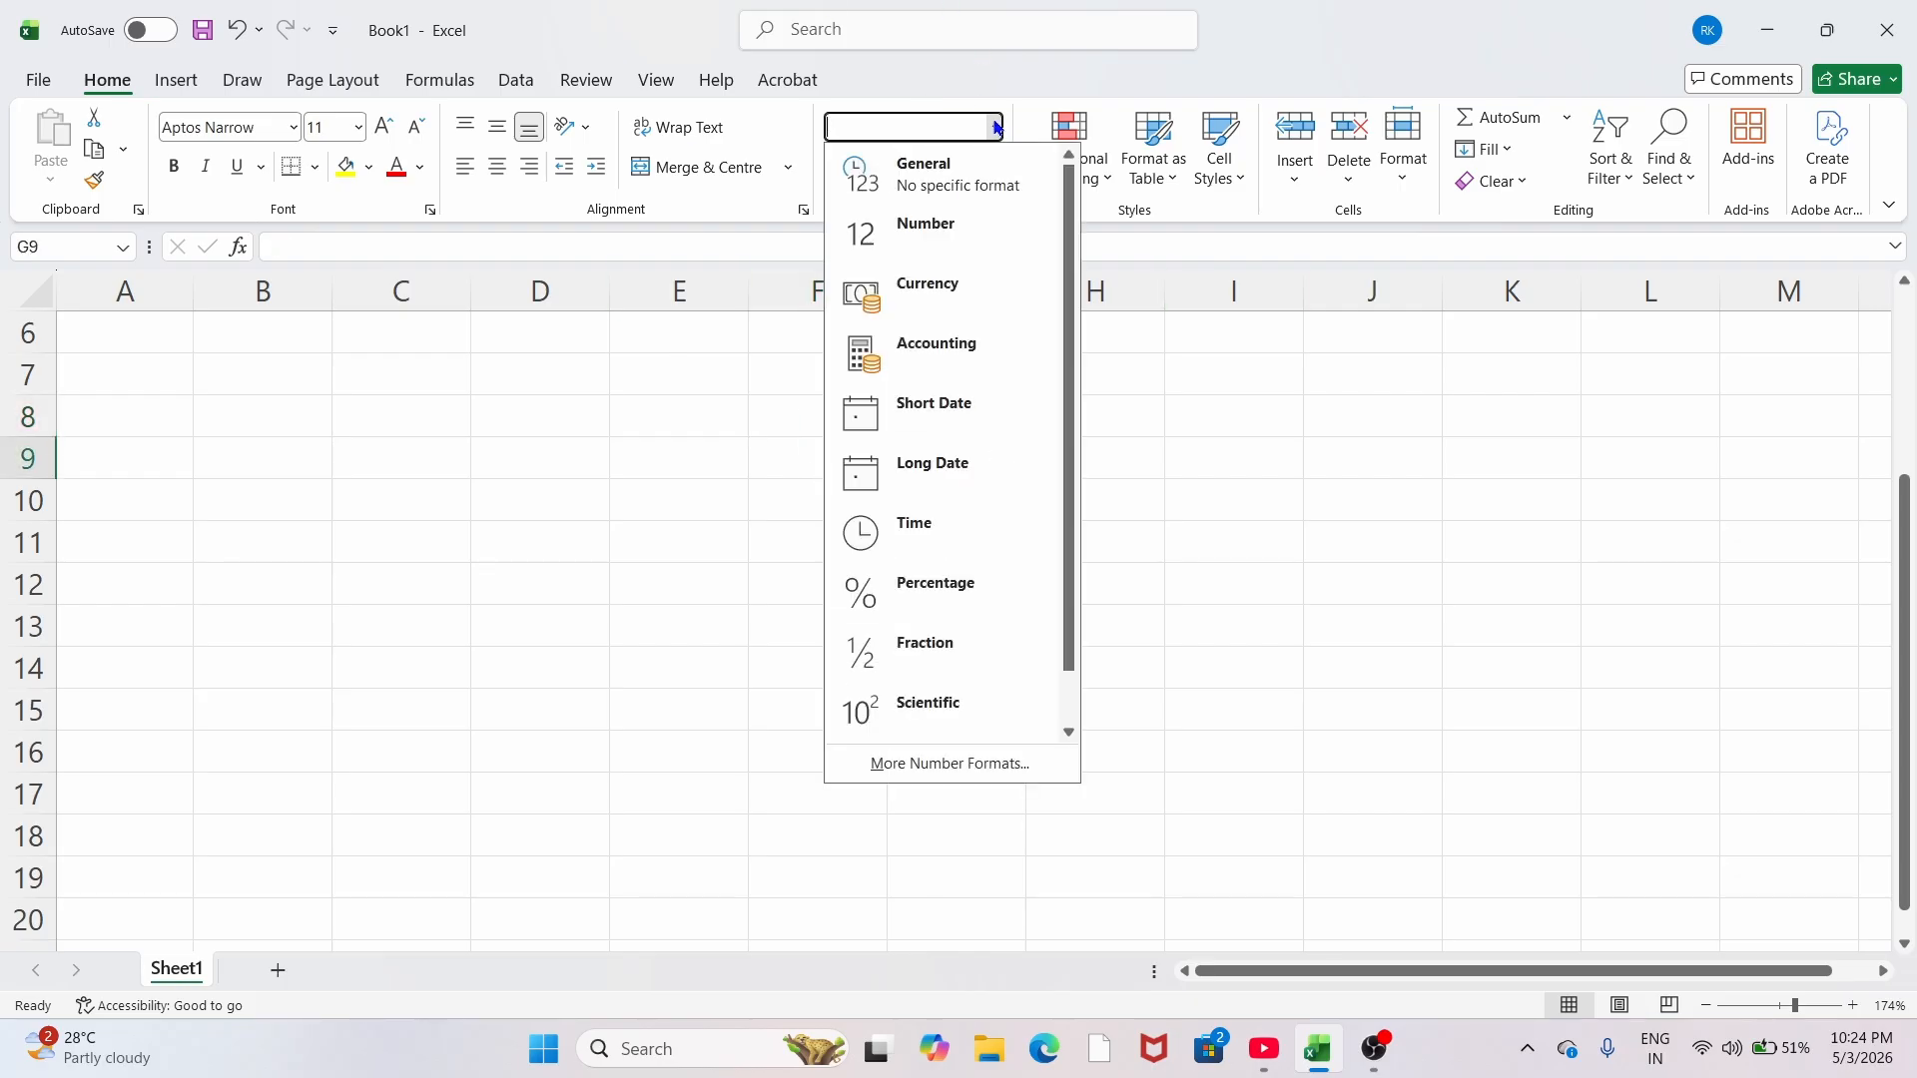
left_click(919, 295)
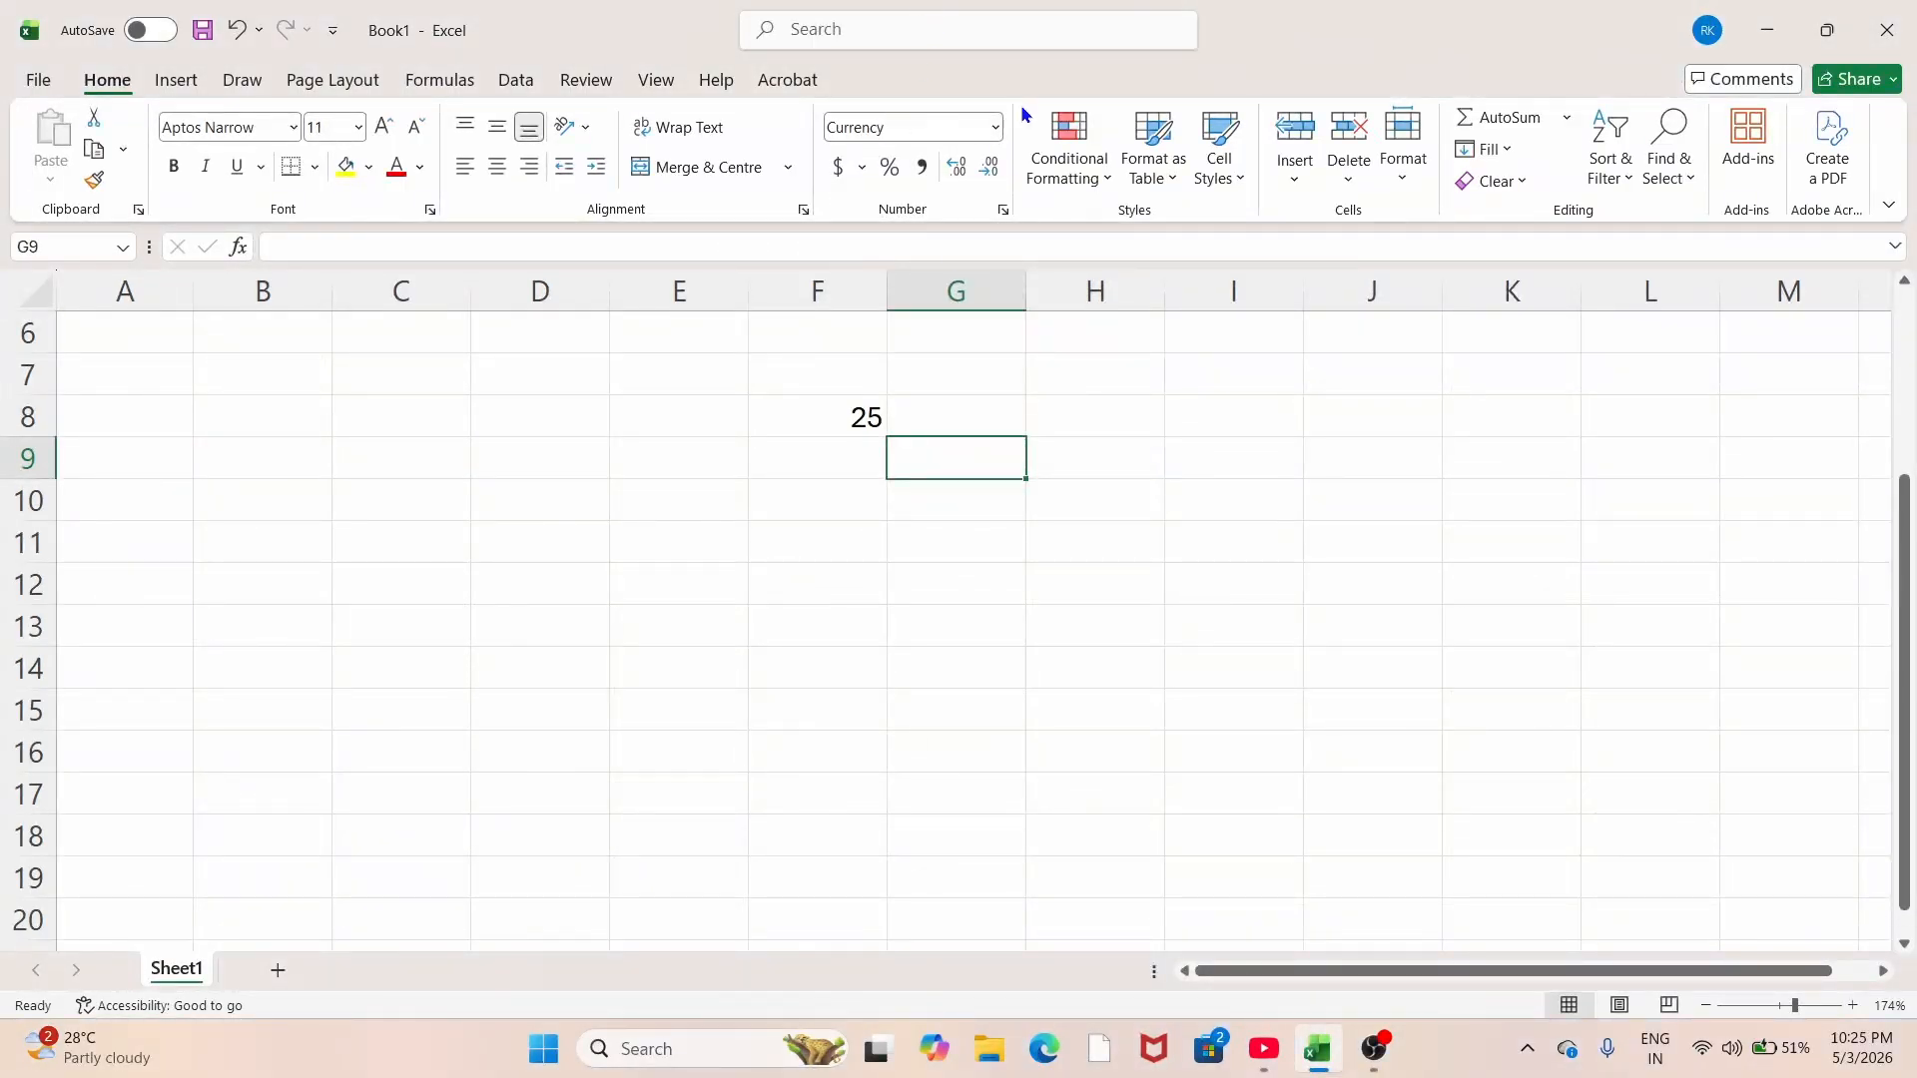
left_click(995, 127)
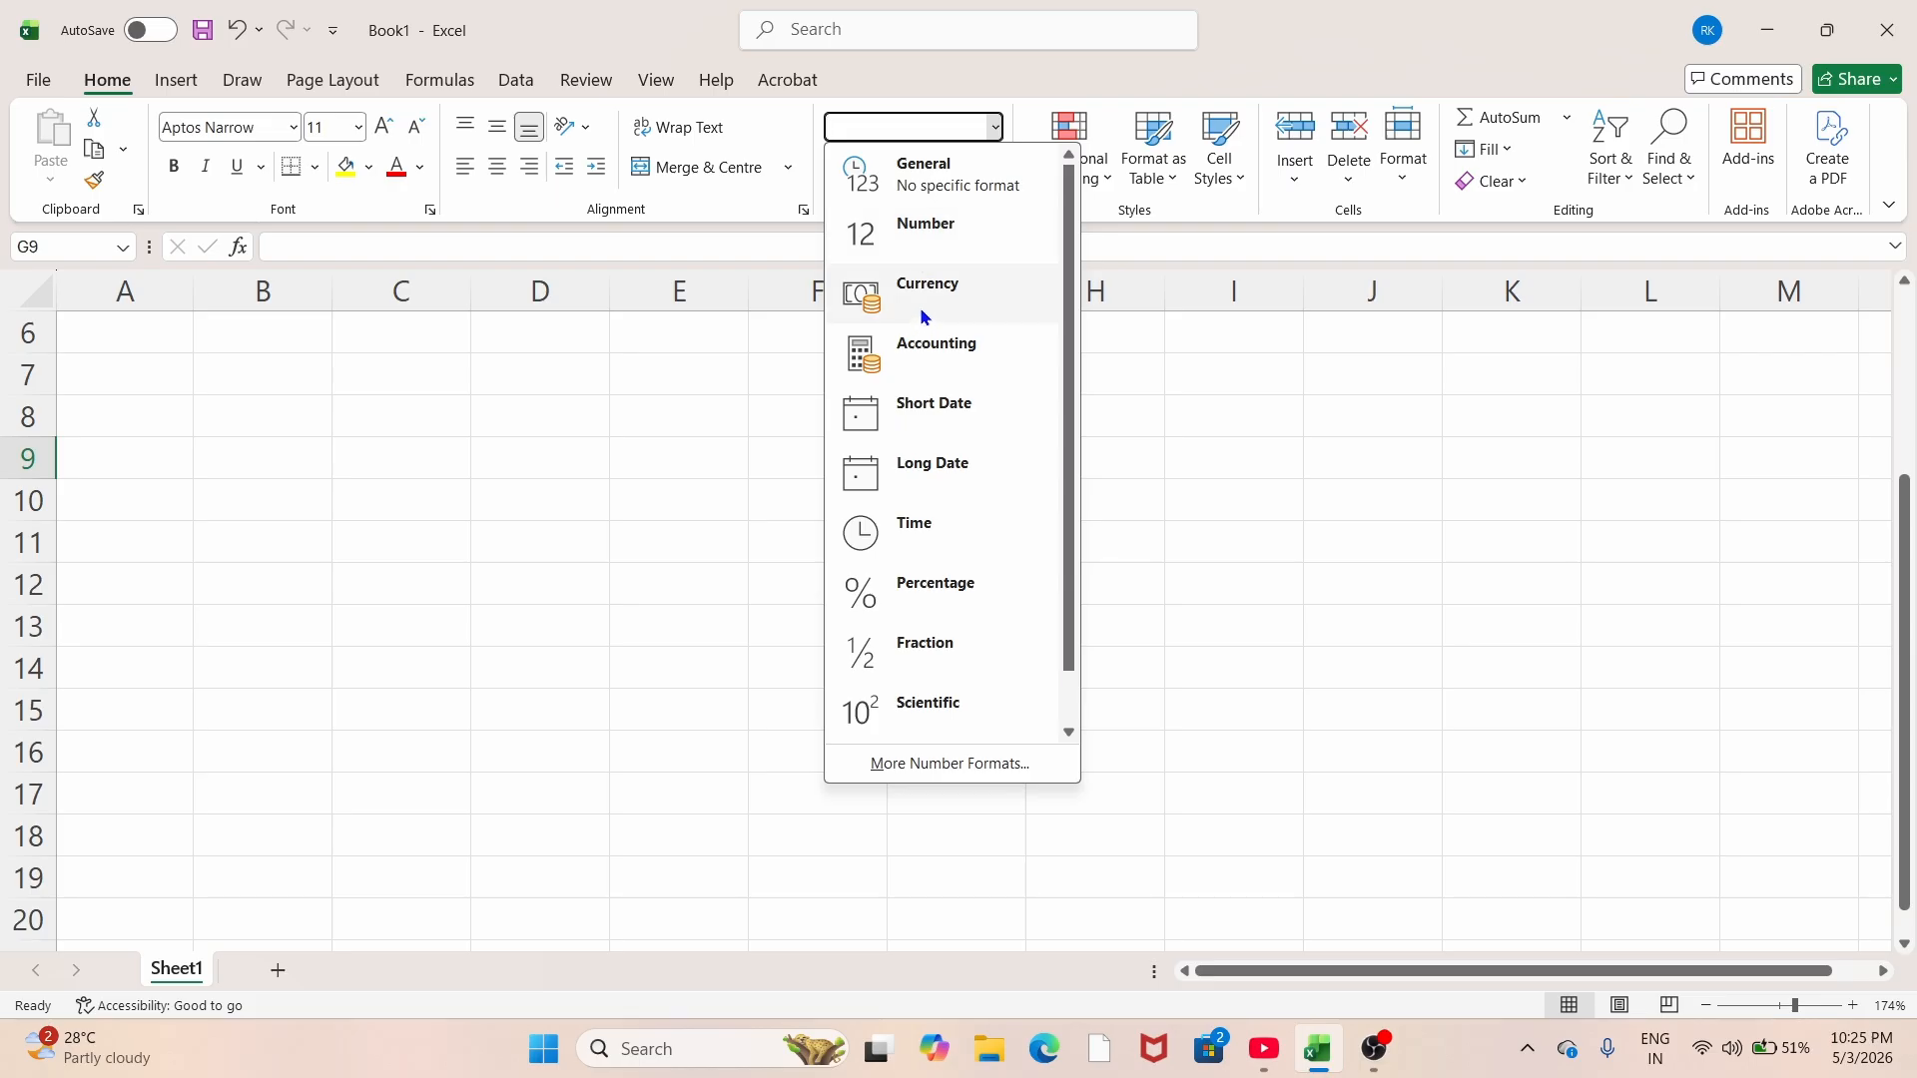
left_click(925, 293)
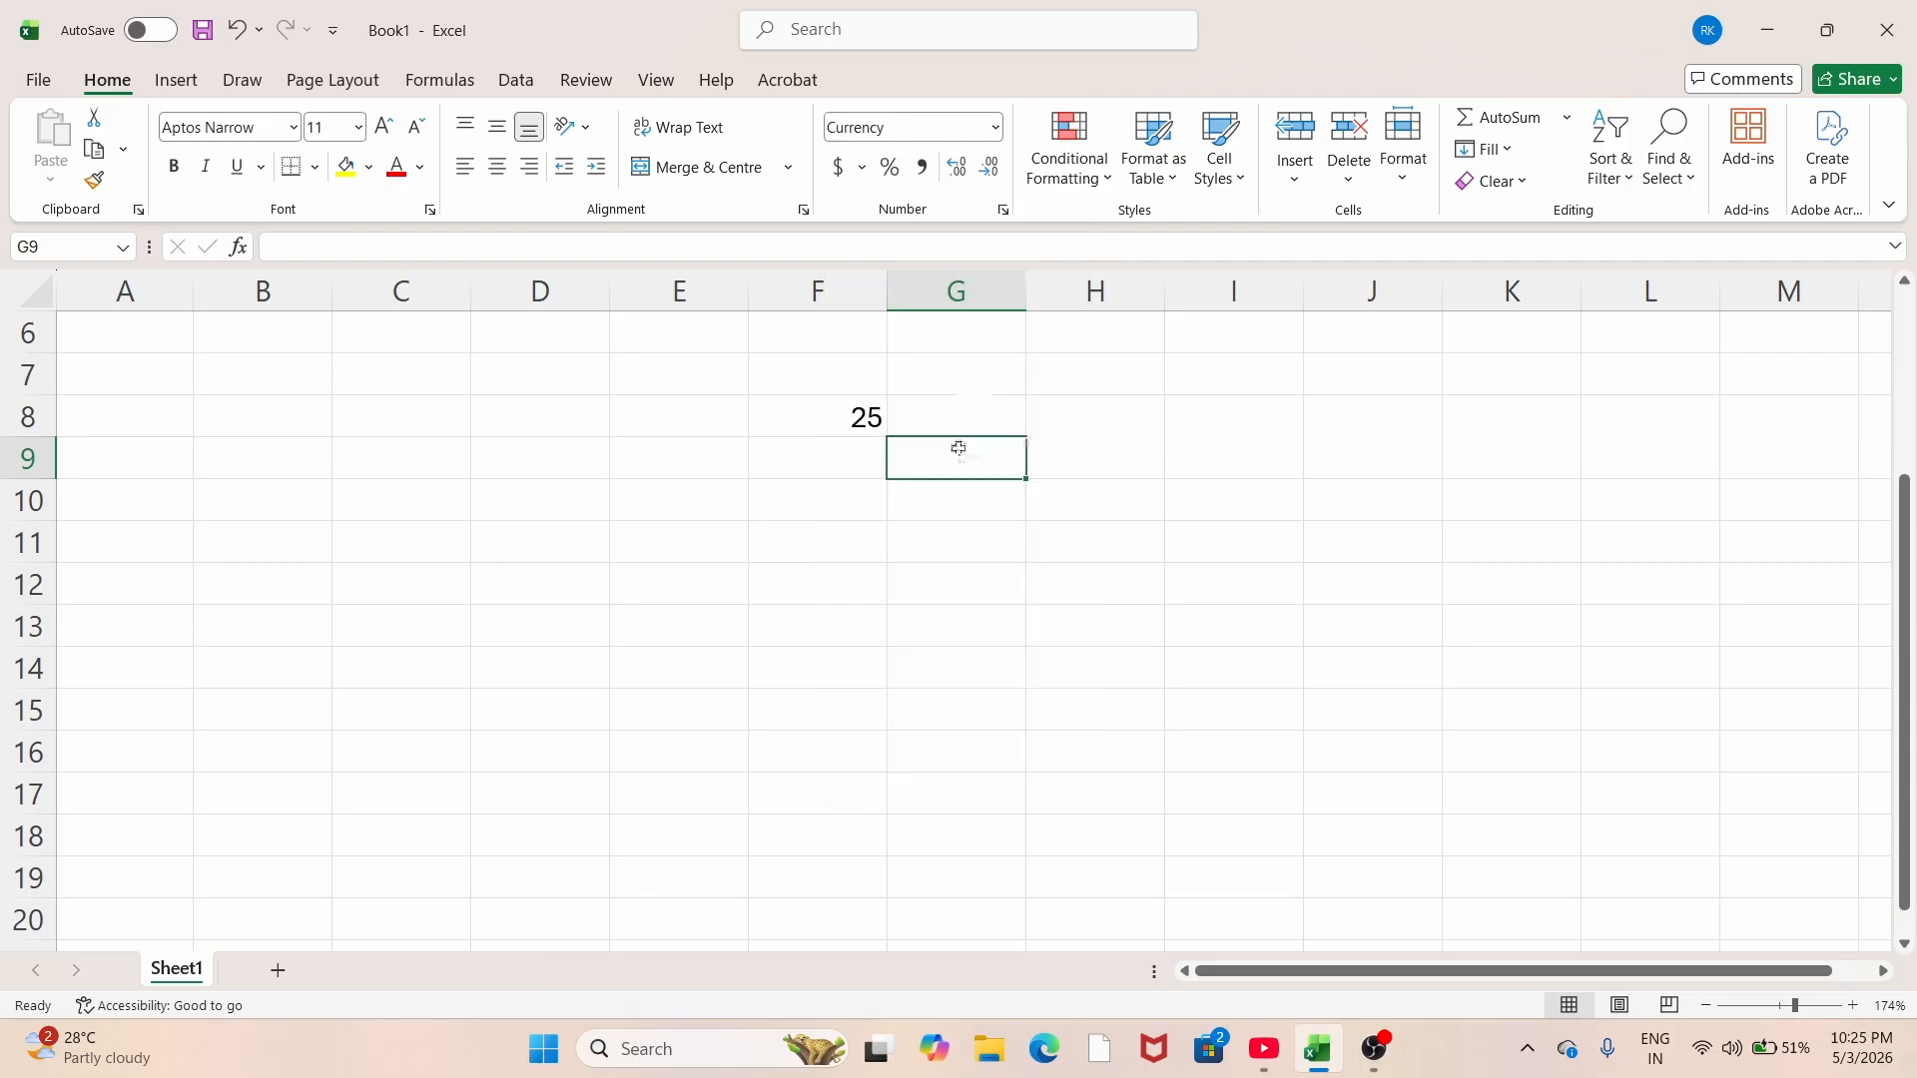
type("25")
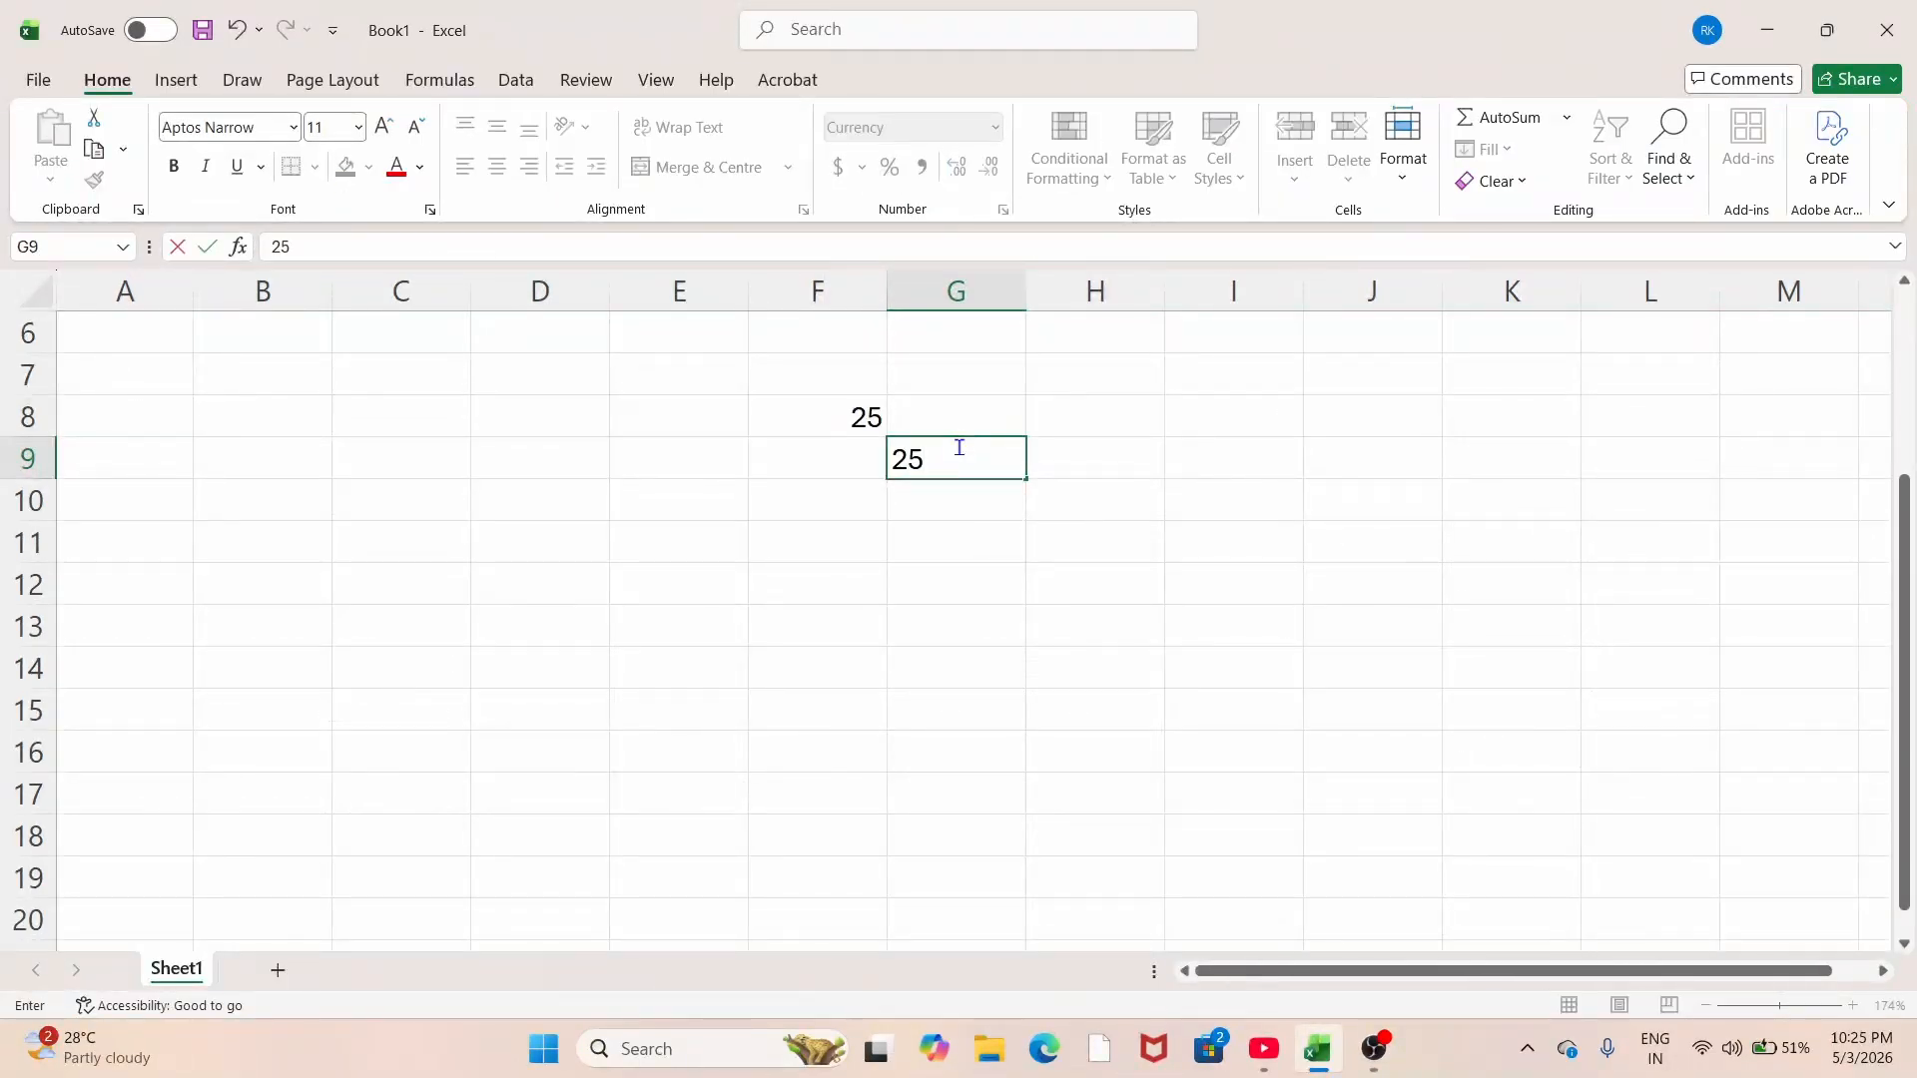
key("Return")
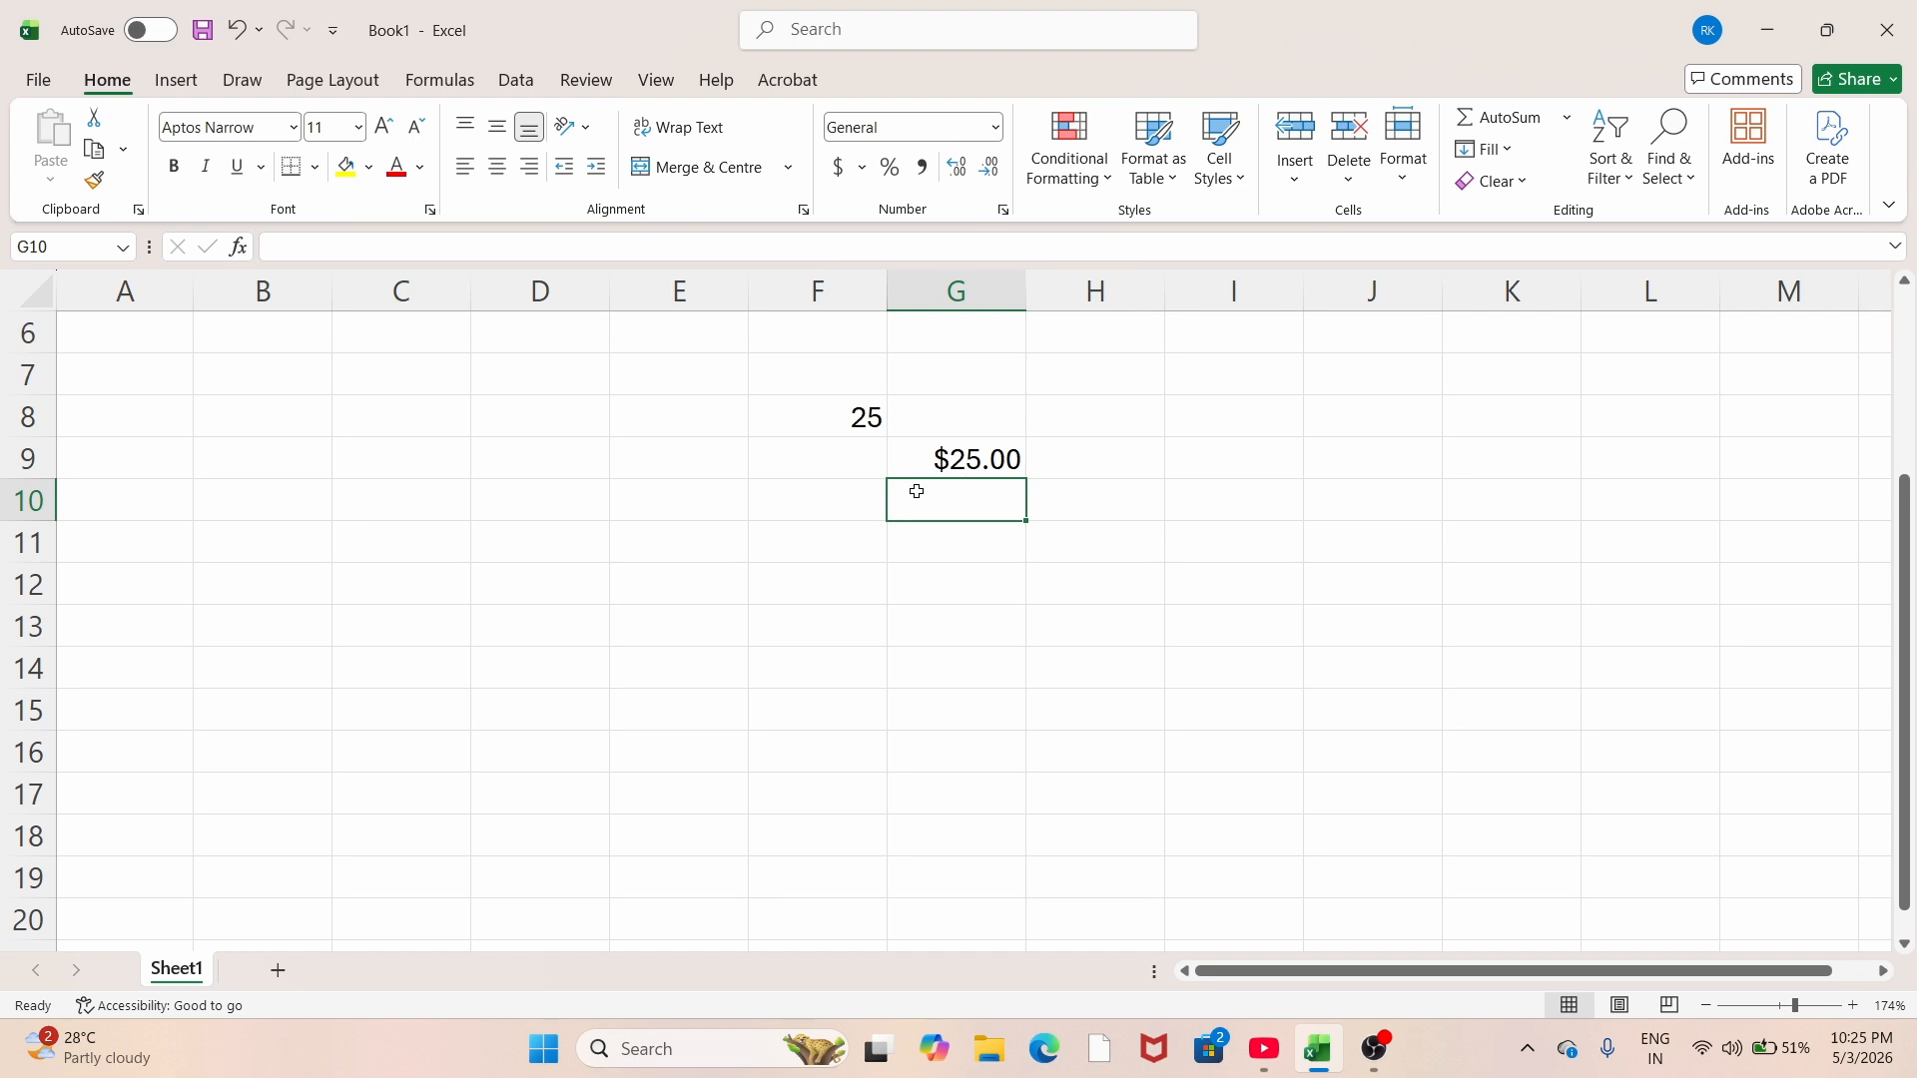
left_click(955, 459)
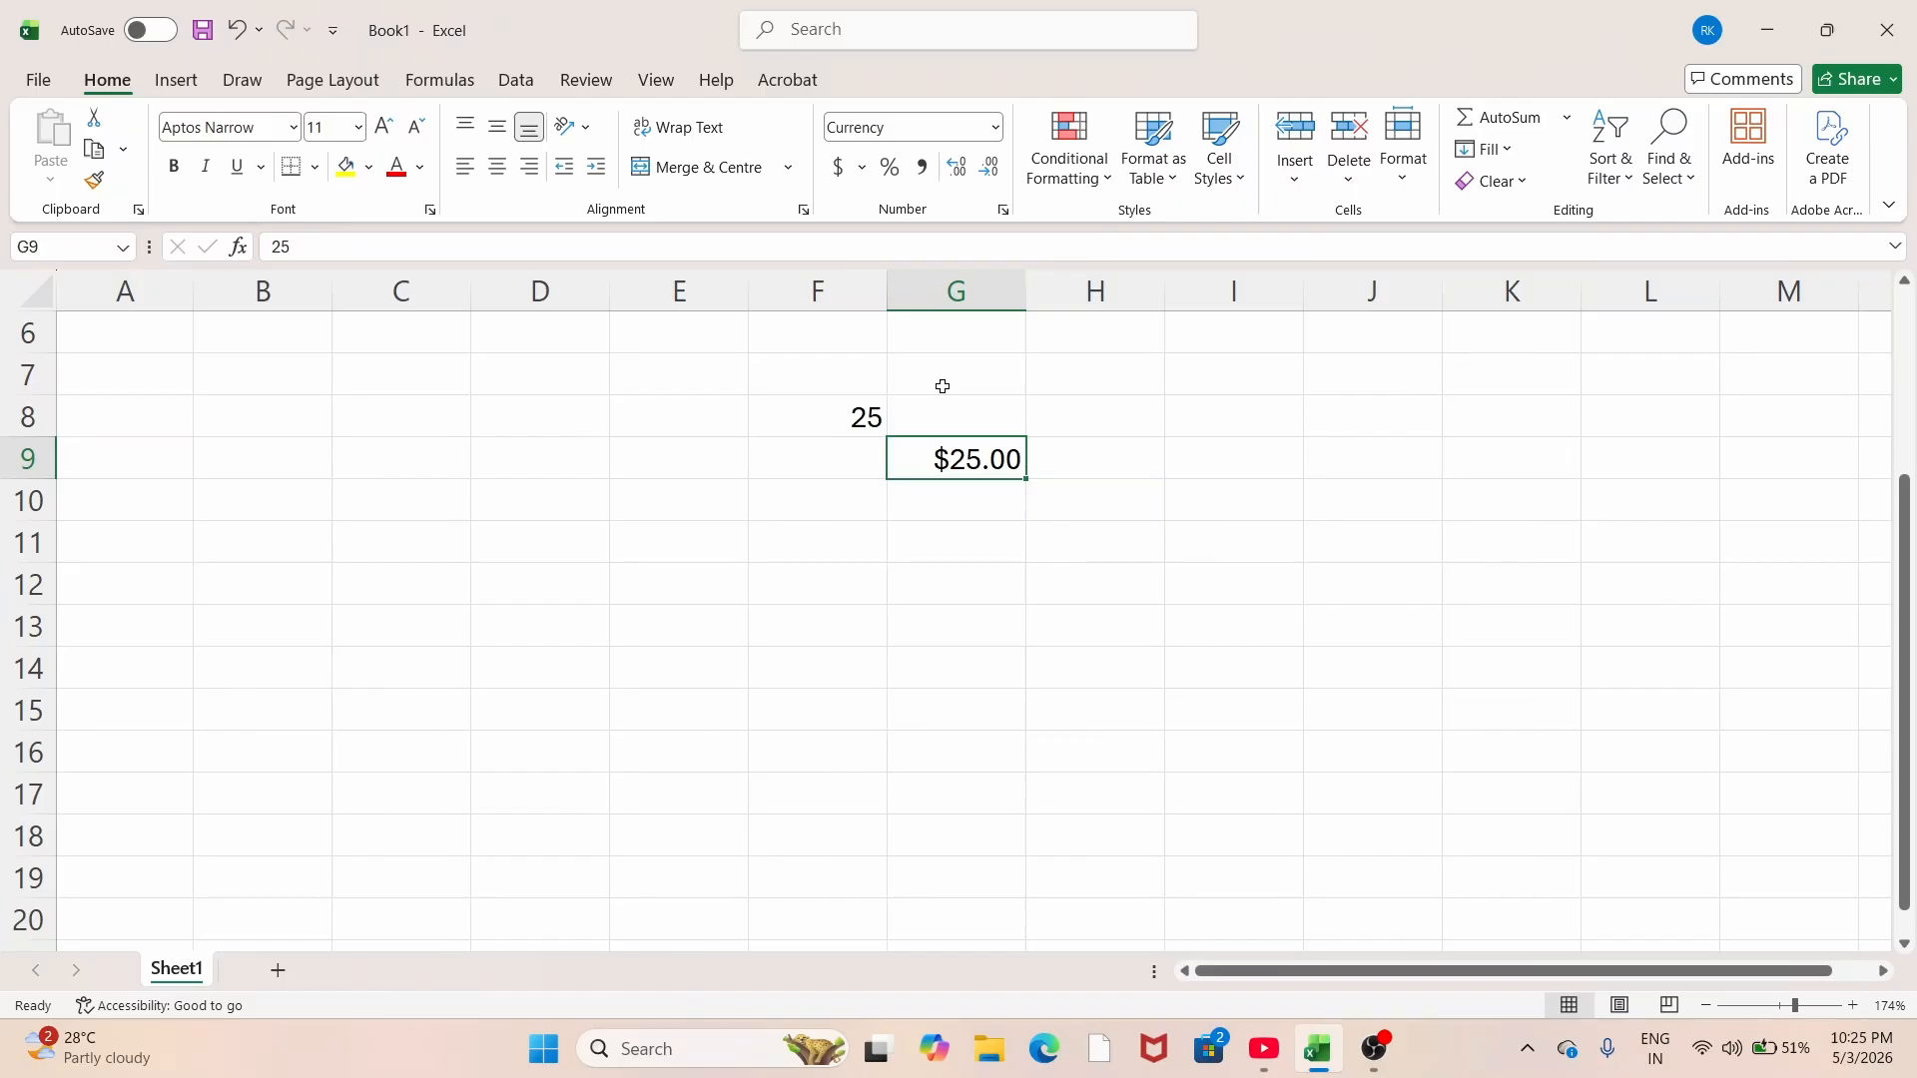
left_click(860, 168)
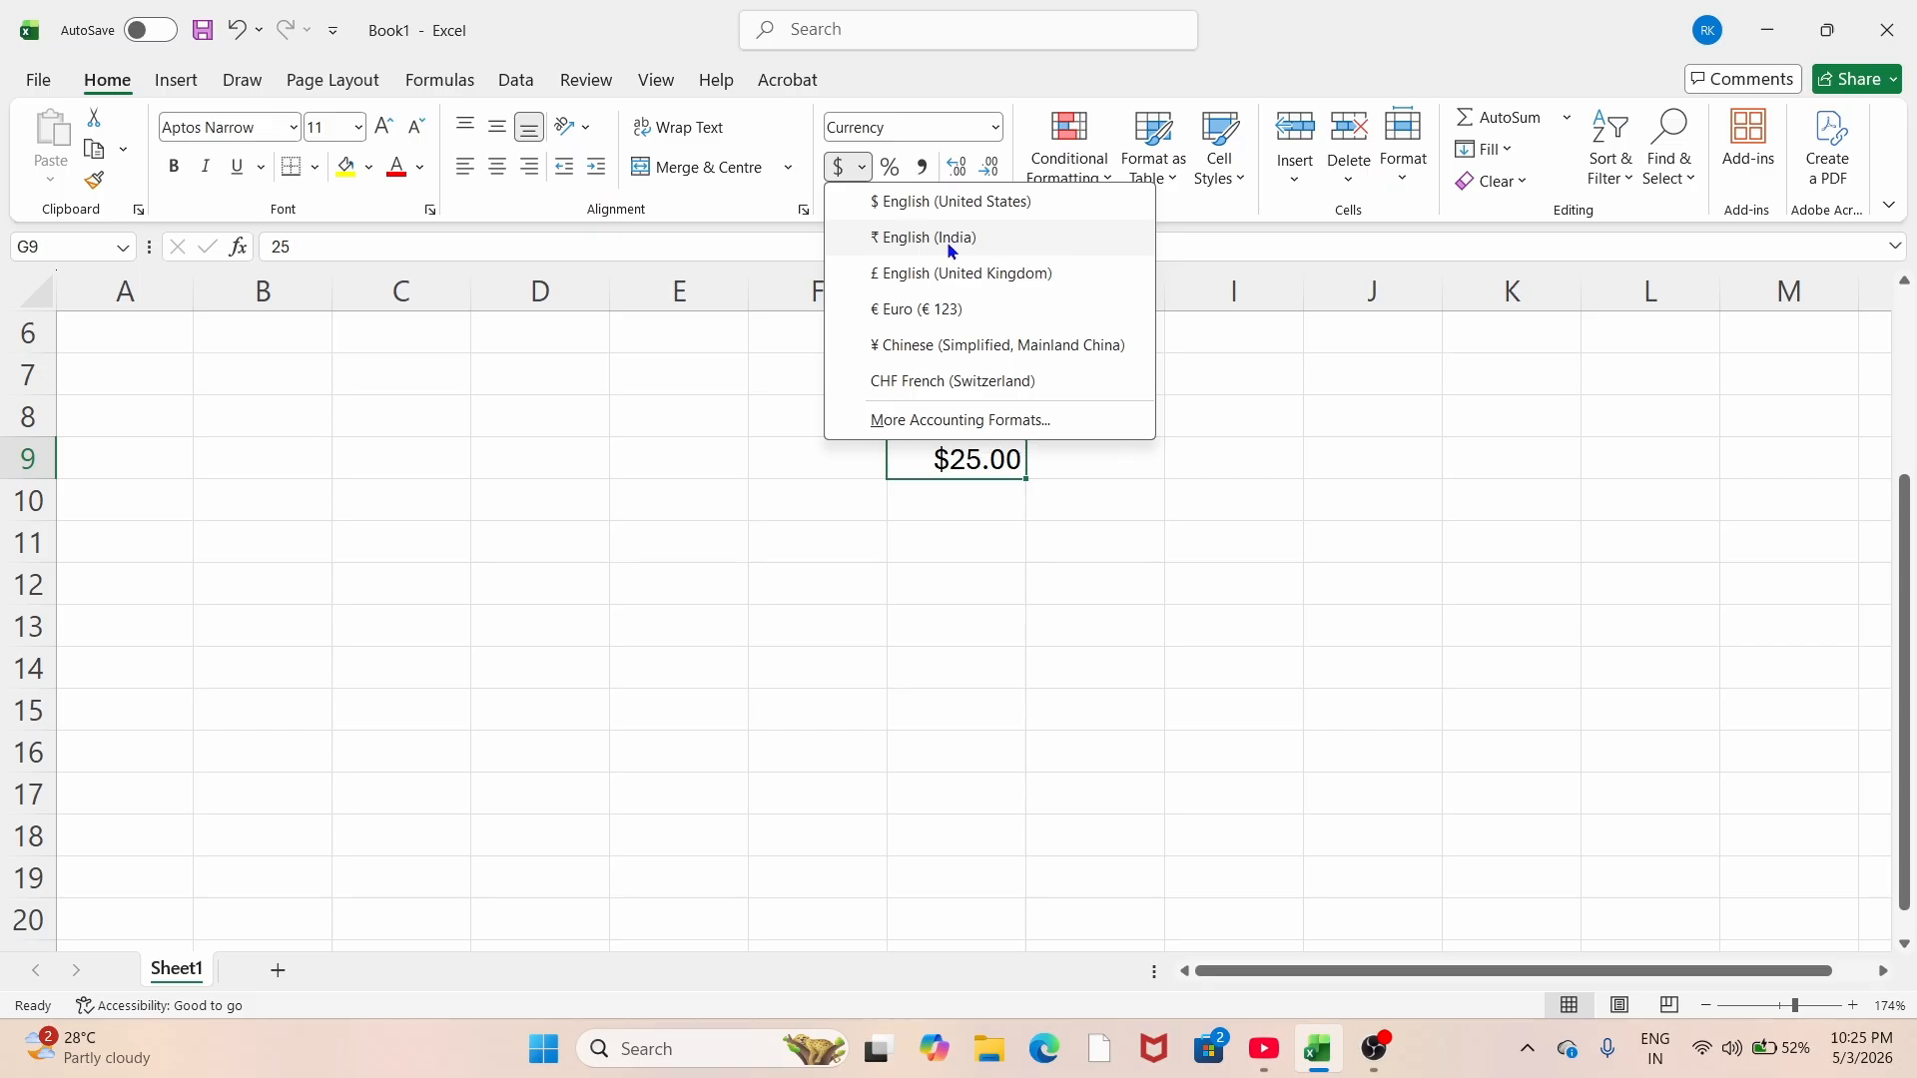
Step: Give G9 the ₹ English (India) accounting format so it reads in rupees
left_click(875, 239)
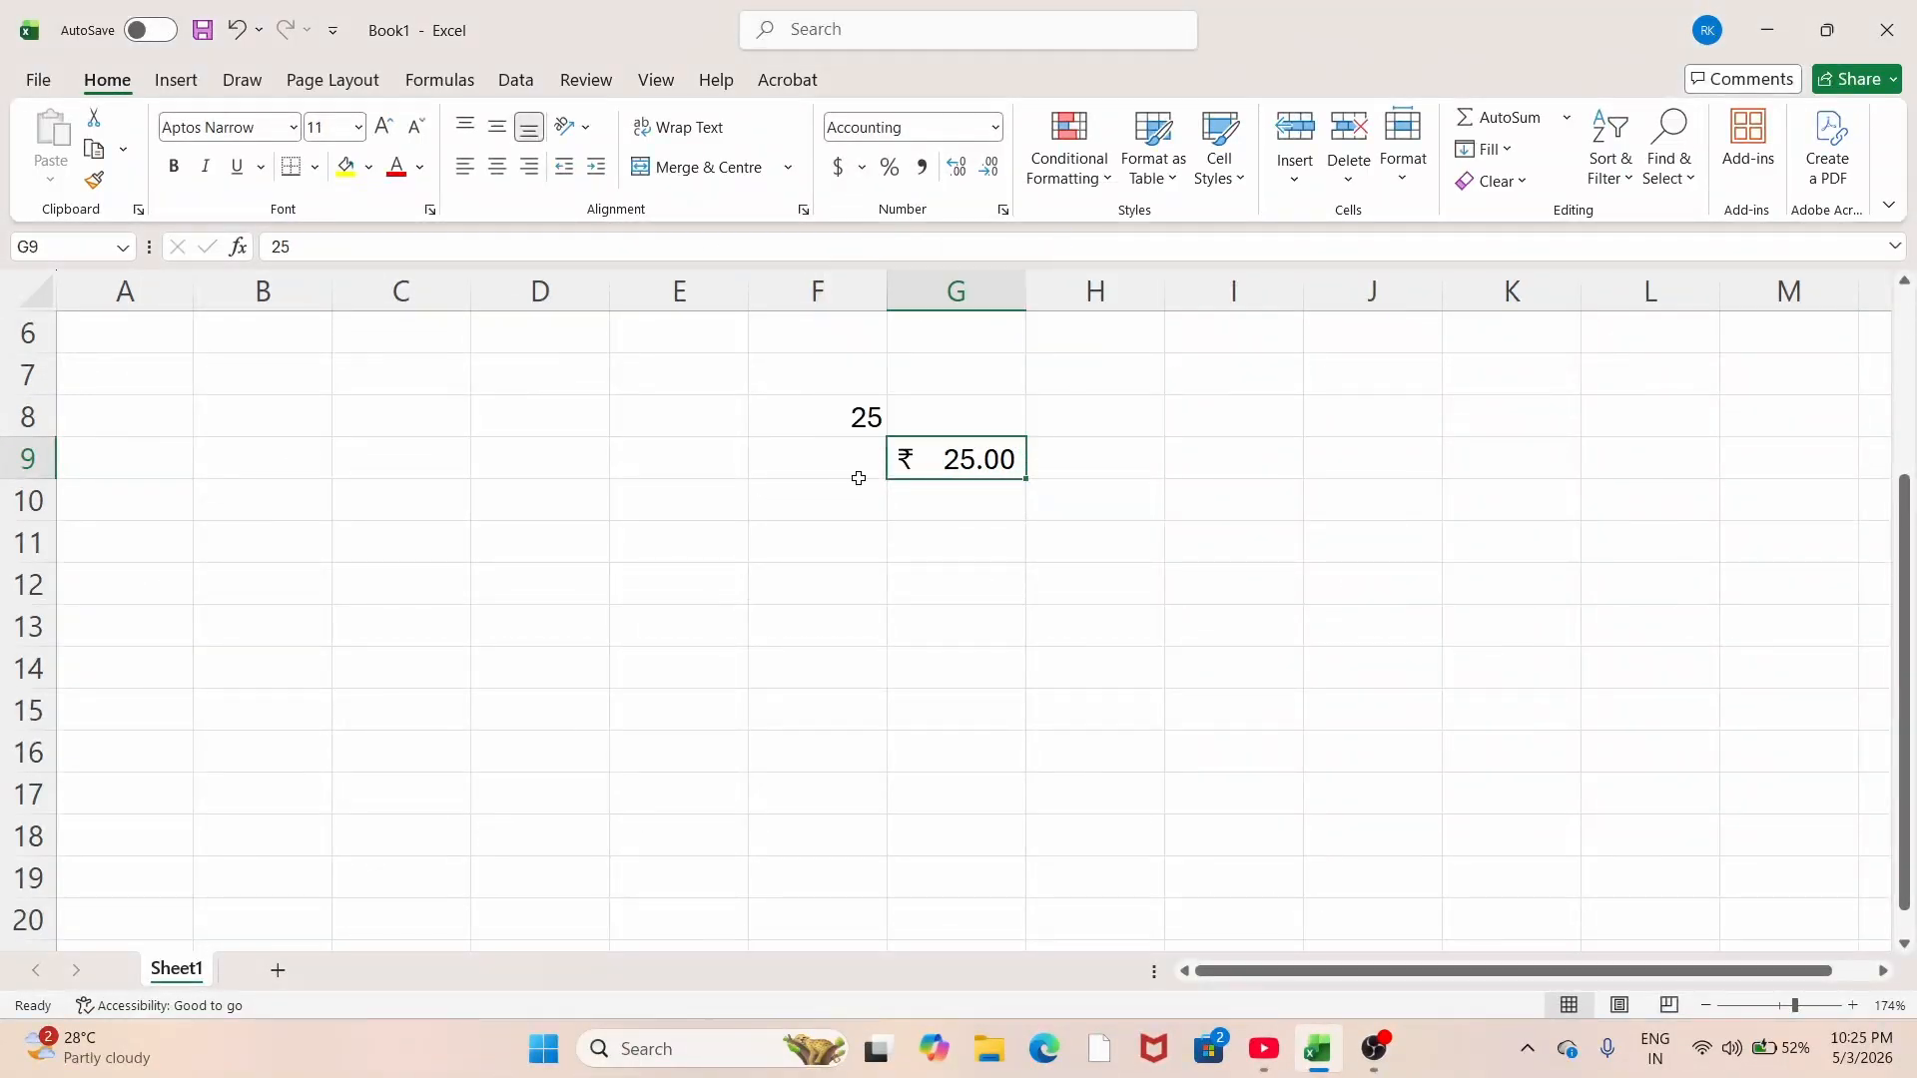
left_click(917, 491)
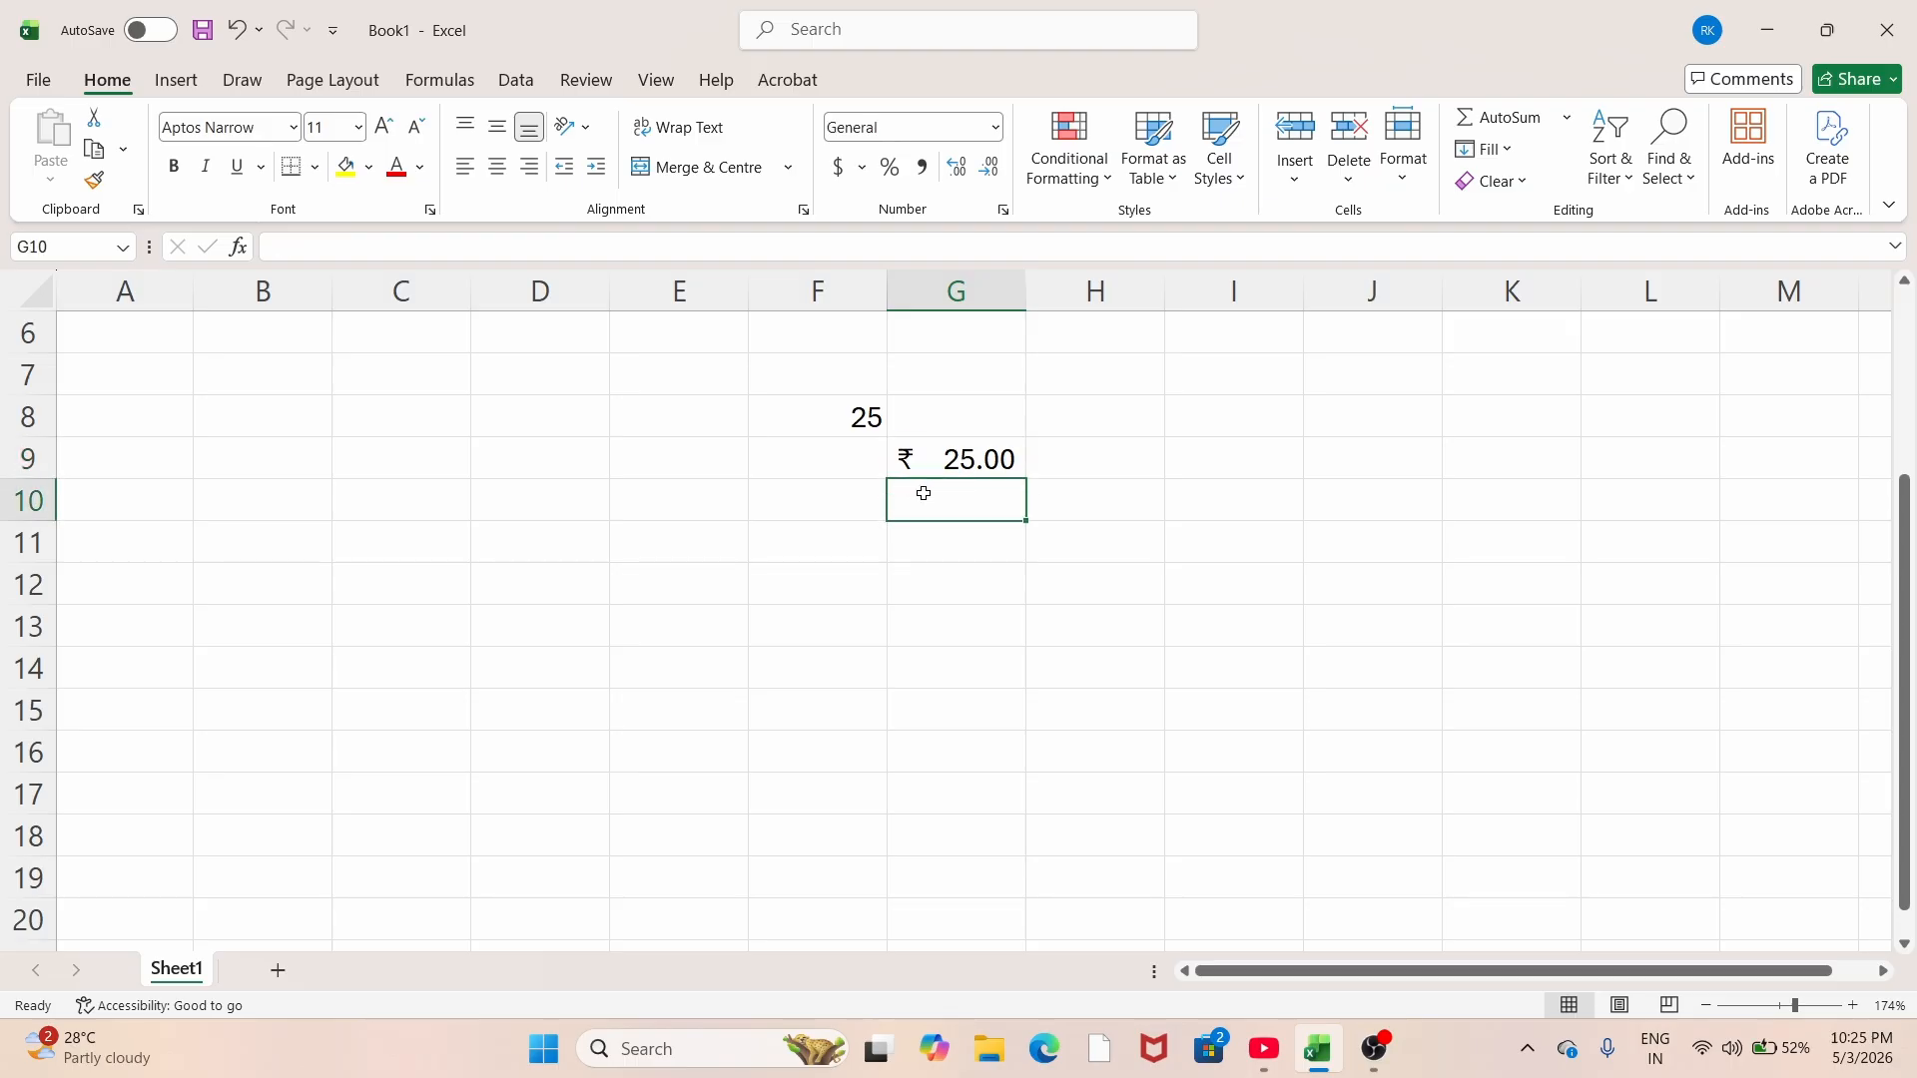
left_click(919, 448)
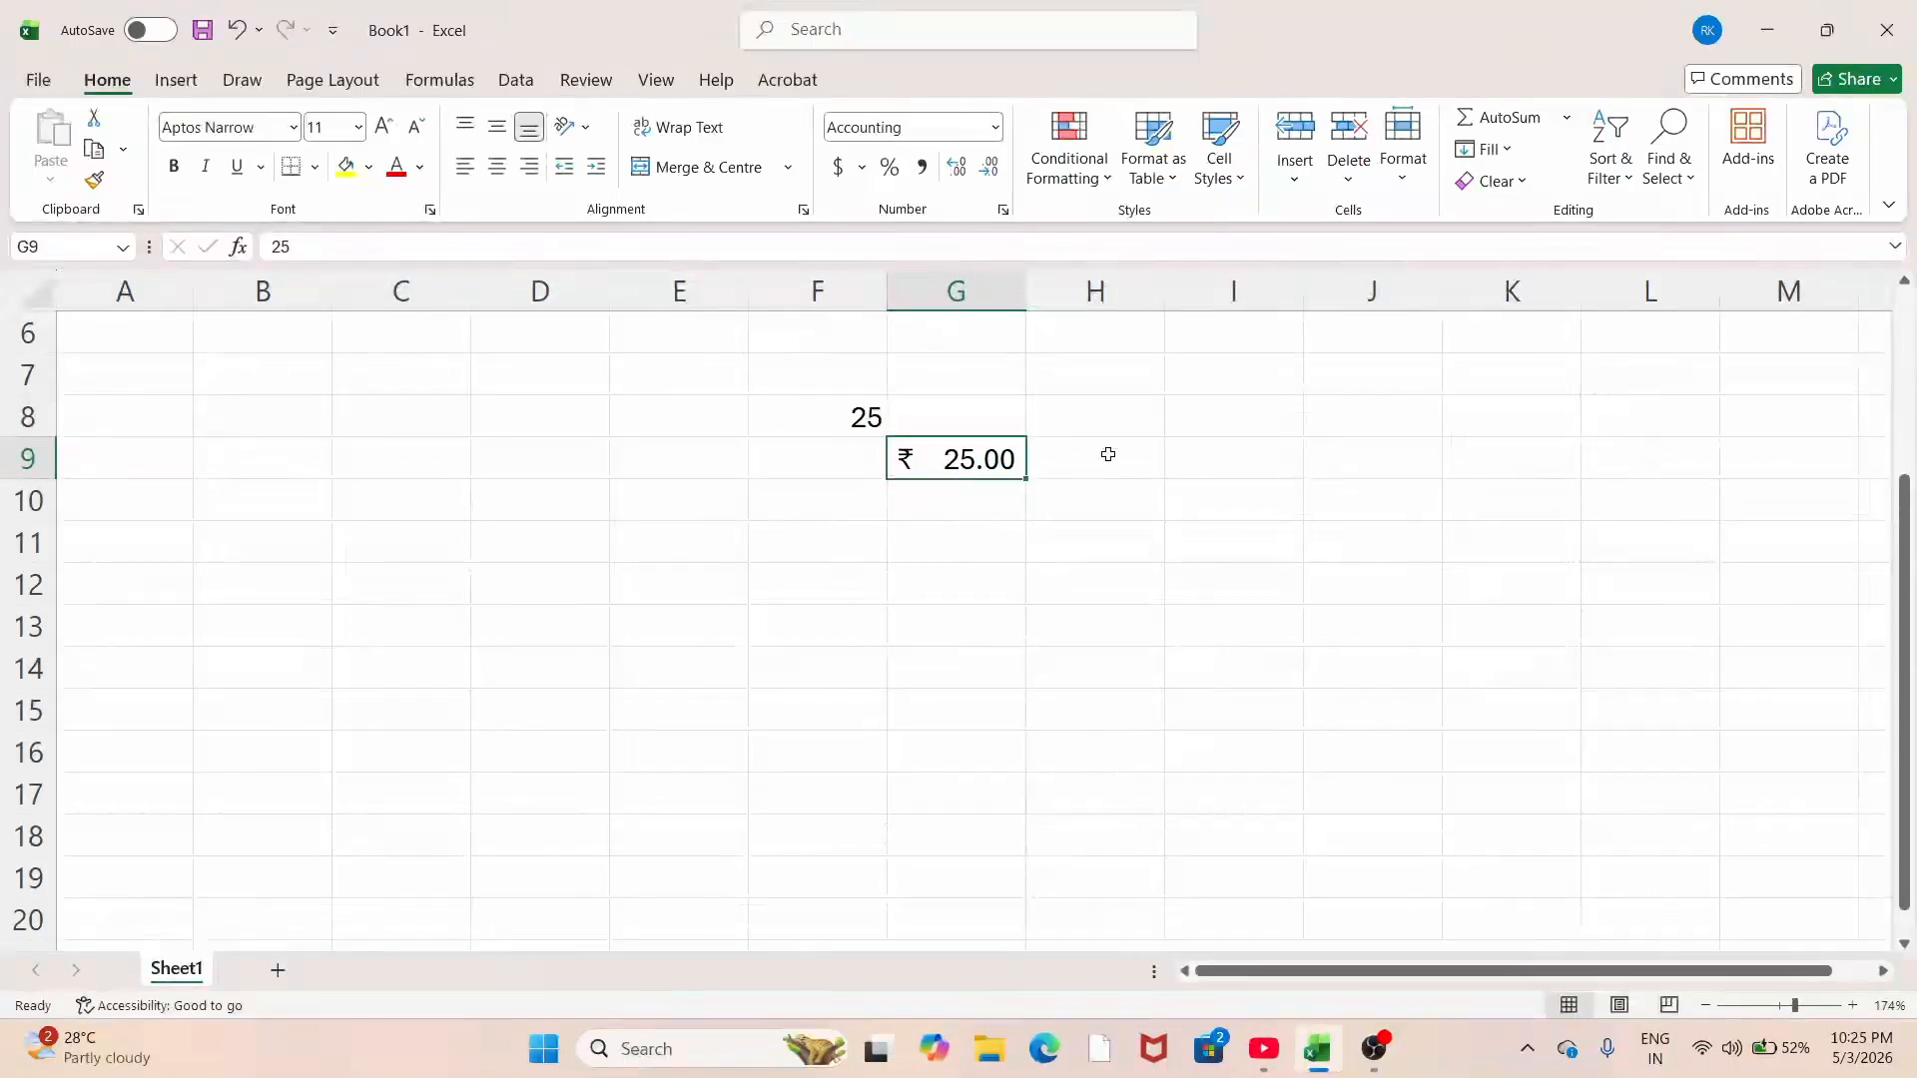
left_click(956, 500)
left_click(967, 463)
Step: Adjust G9's decimal places until it displays ₹ 25.000 with three decimals
left_click(961, 166)
left_click(961, 167)
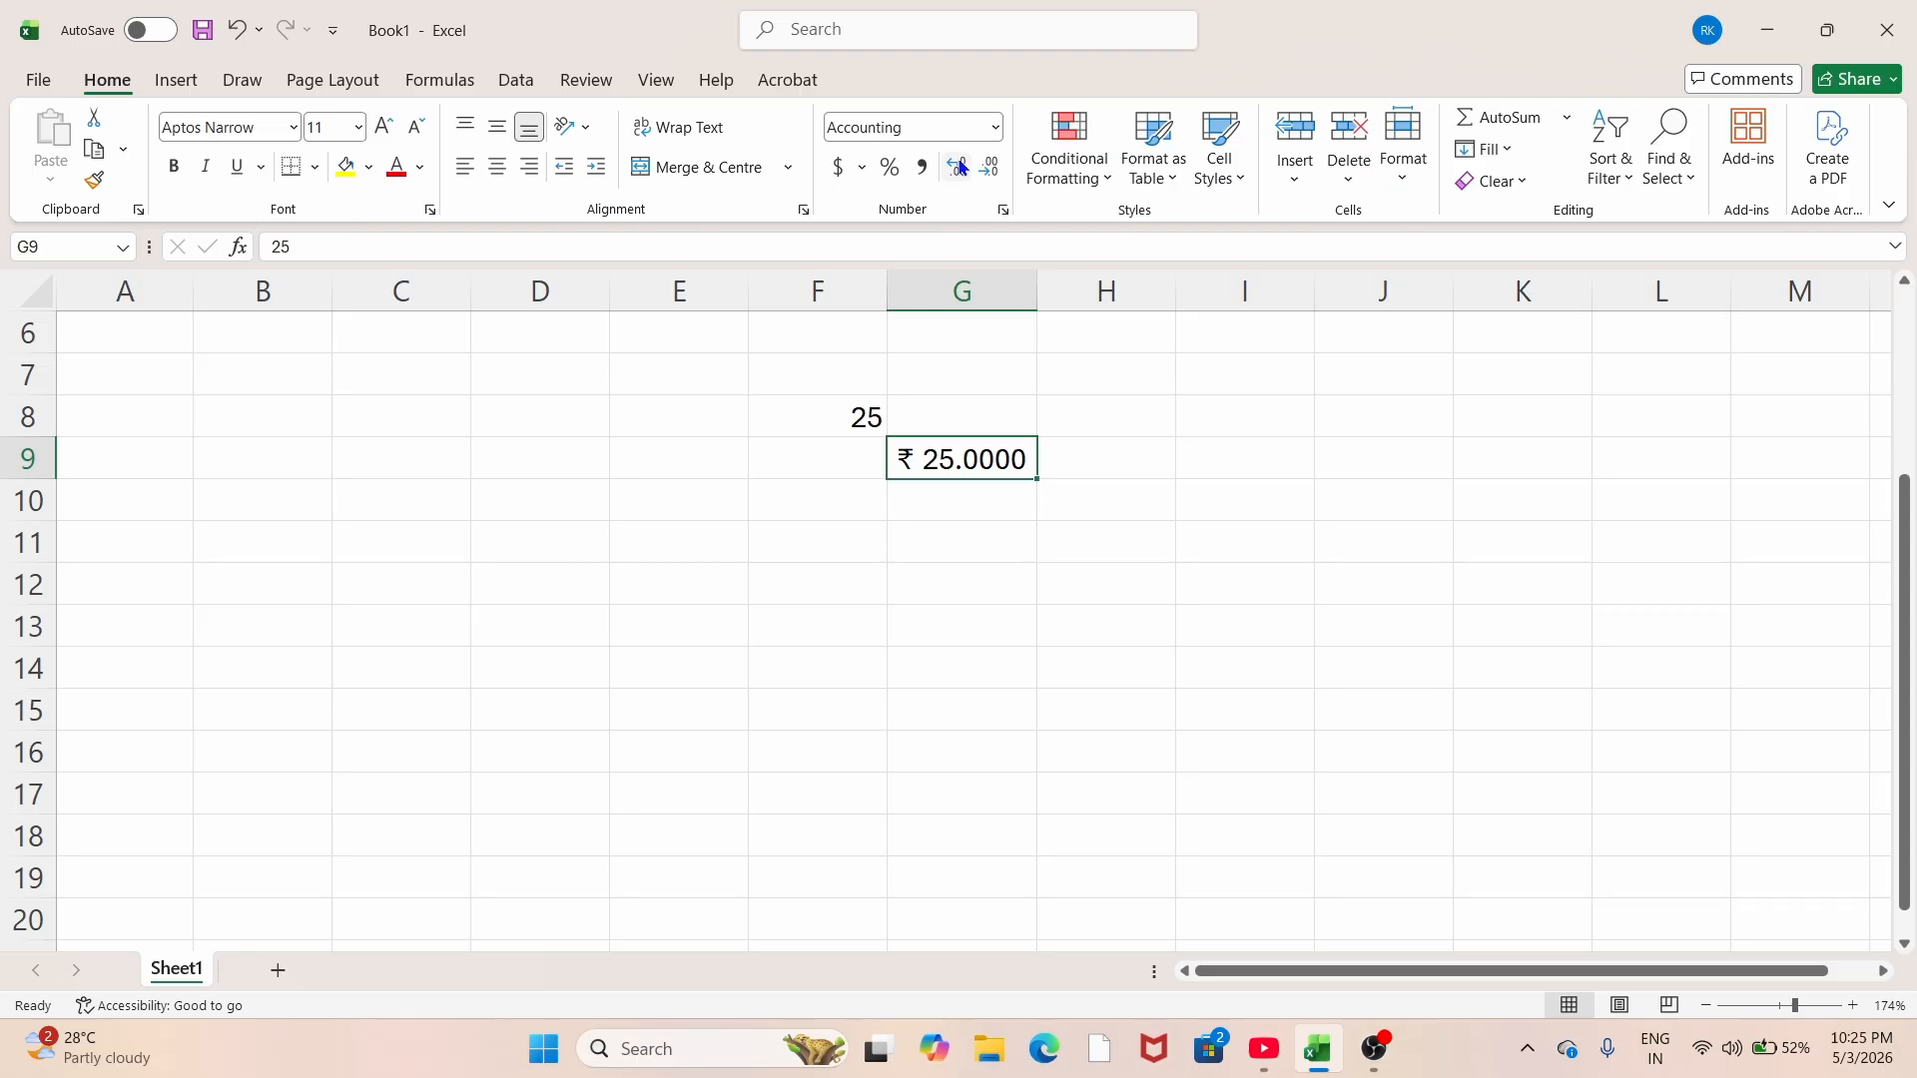
left_click(961, 167)
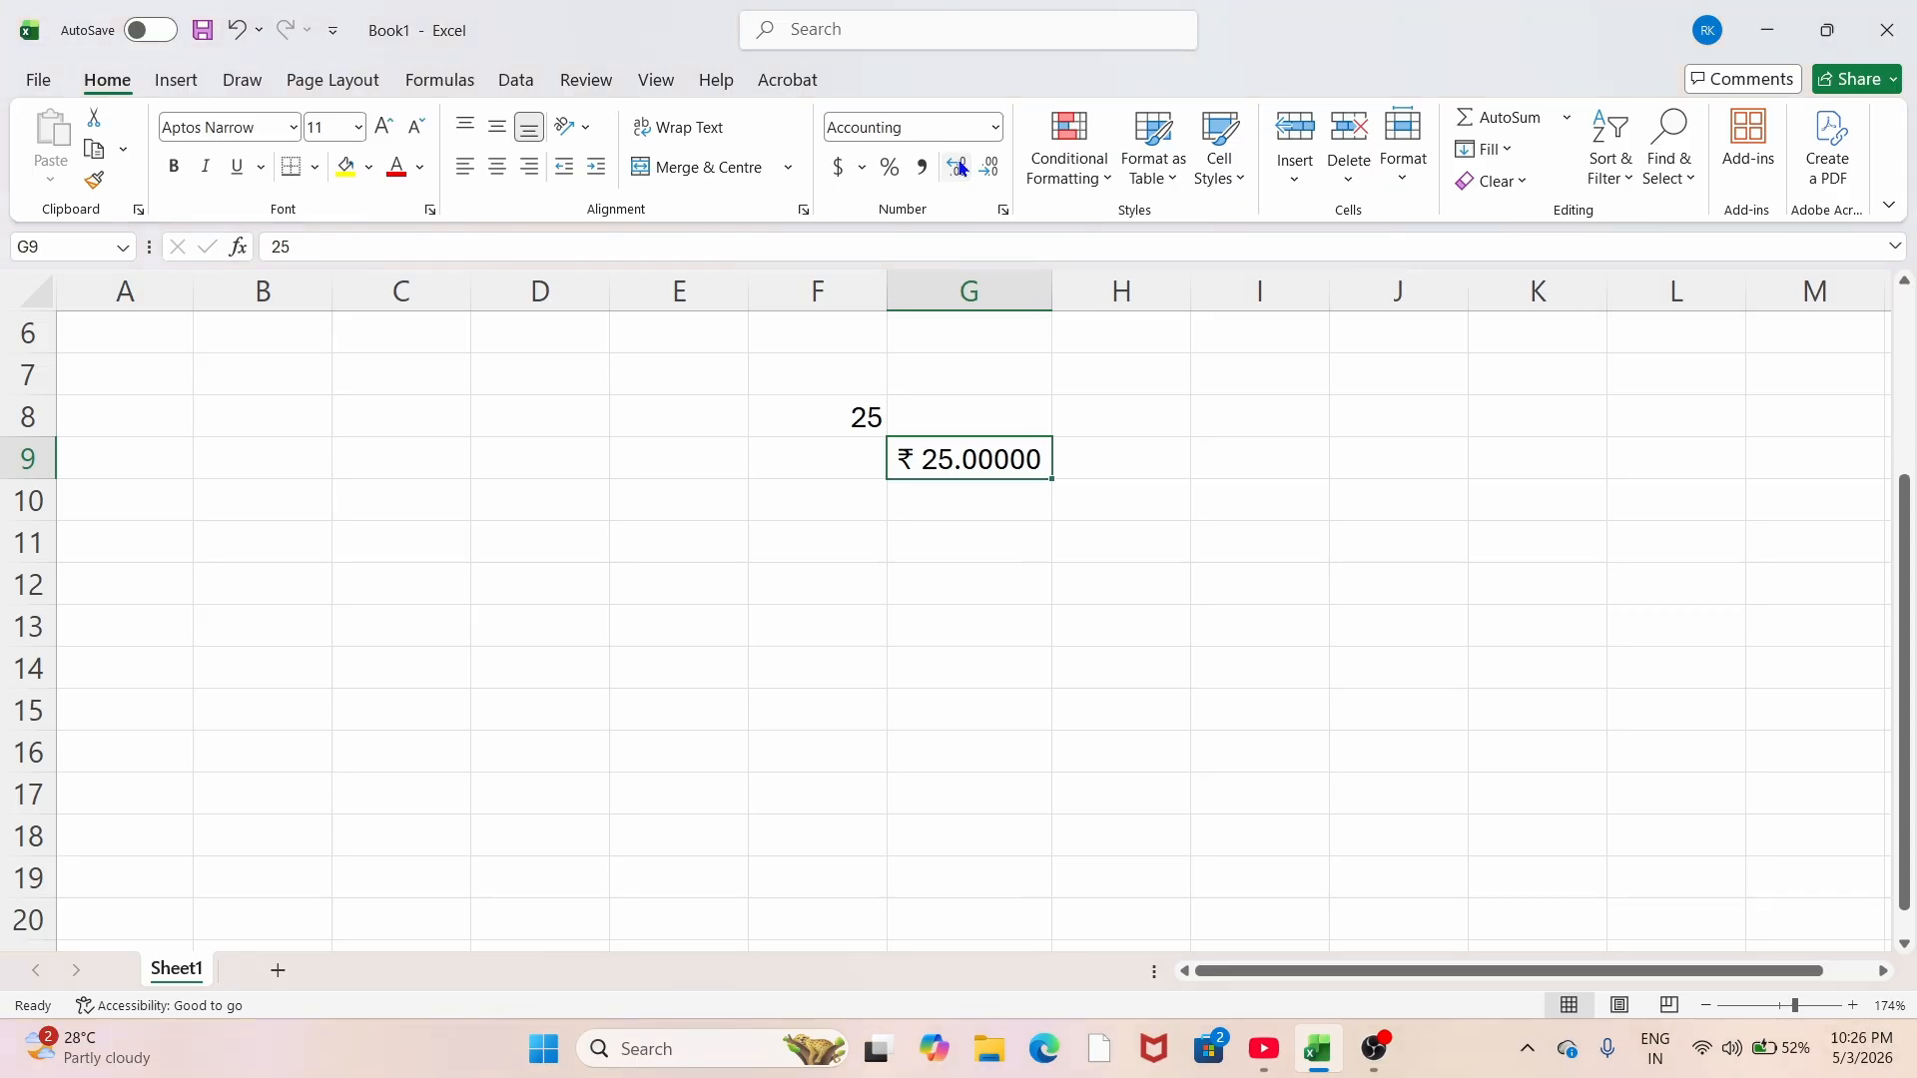
left_click(961, 167)
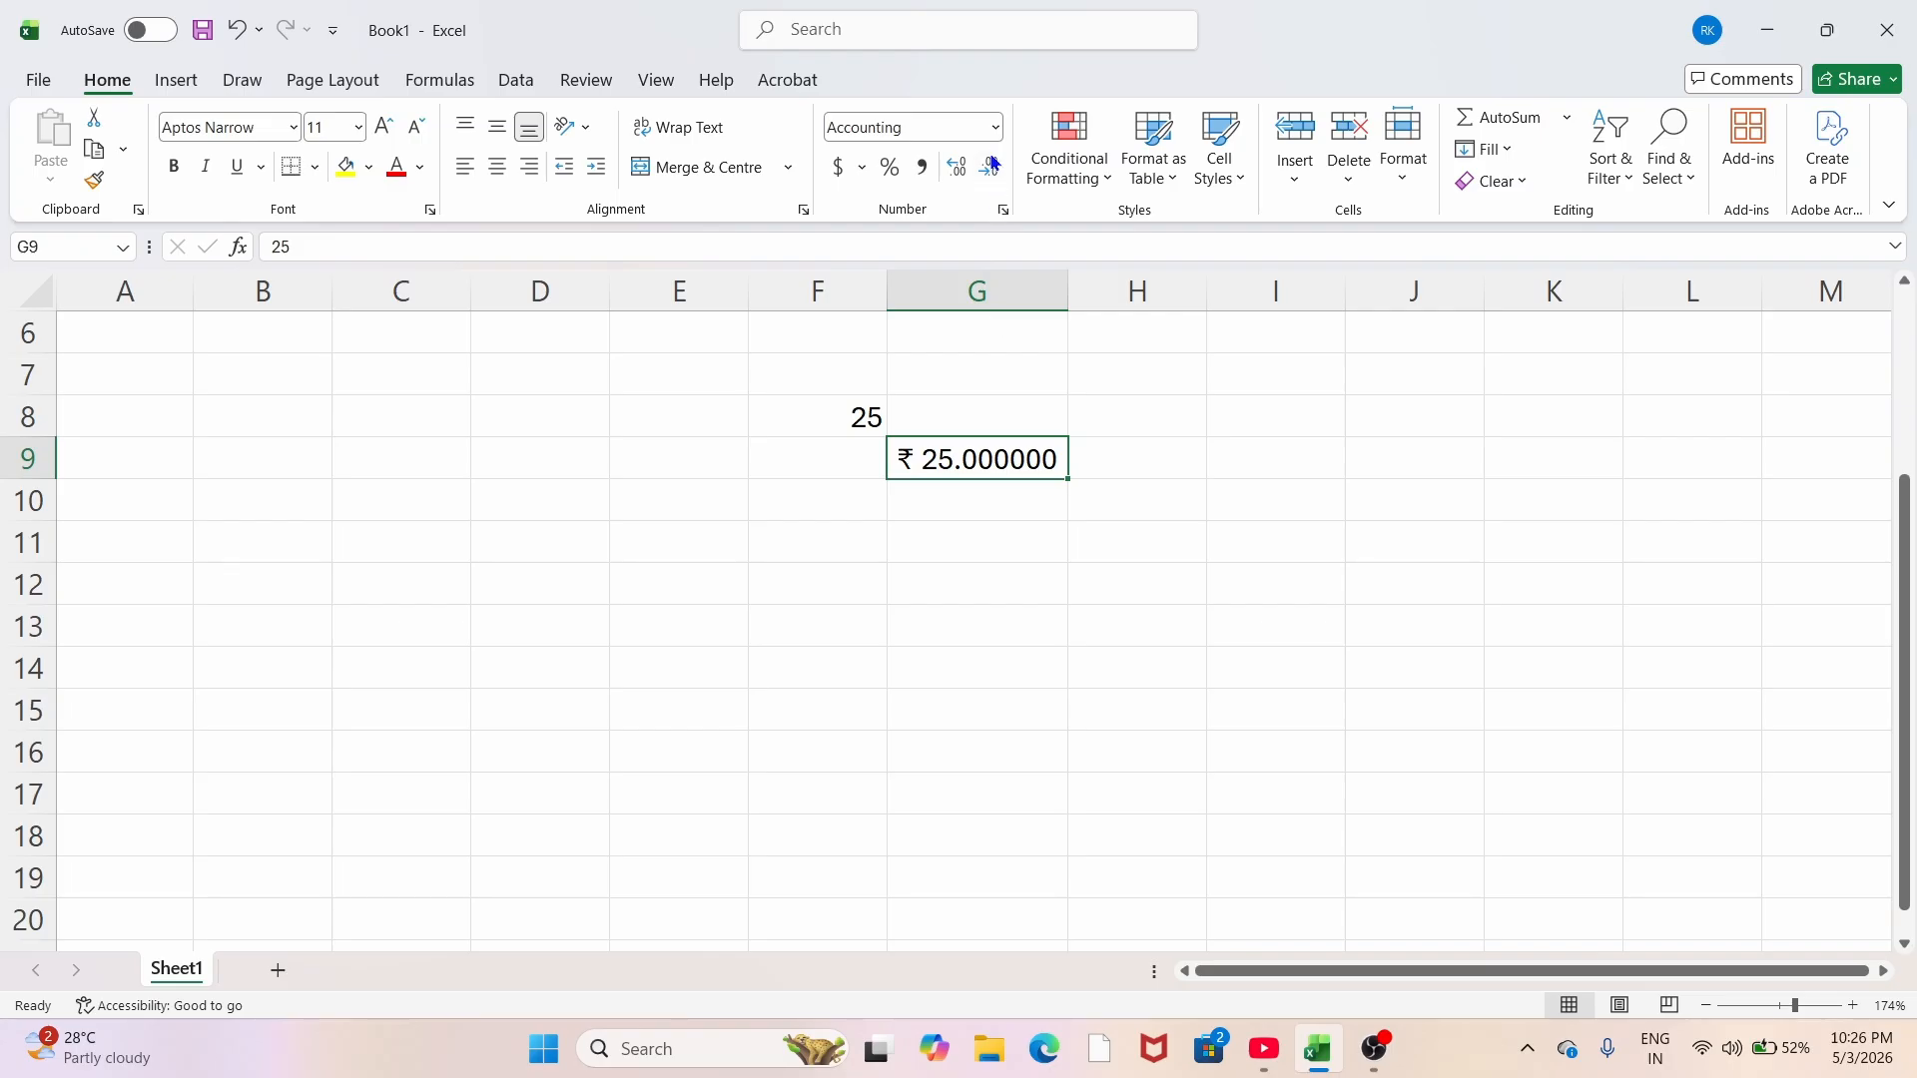
left_click(991, 165)
left_click(991, 166)
left_click(991, 168)
left_click(991, 169)
left_click(950, 171)
left_click(954, 172)
left_click(956, 174)
left_click(989, 170)
left_click(989, 169)
left_click(952, 172)
left_click(990, 170)
left_click(933, 554)
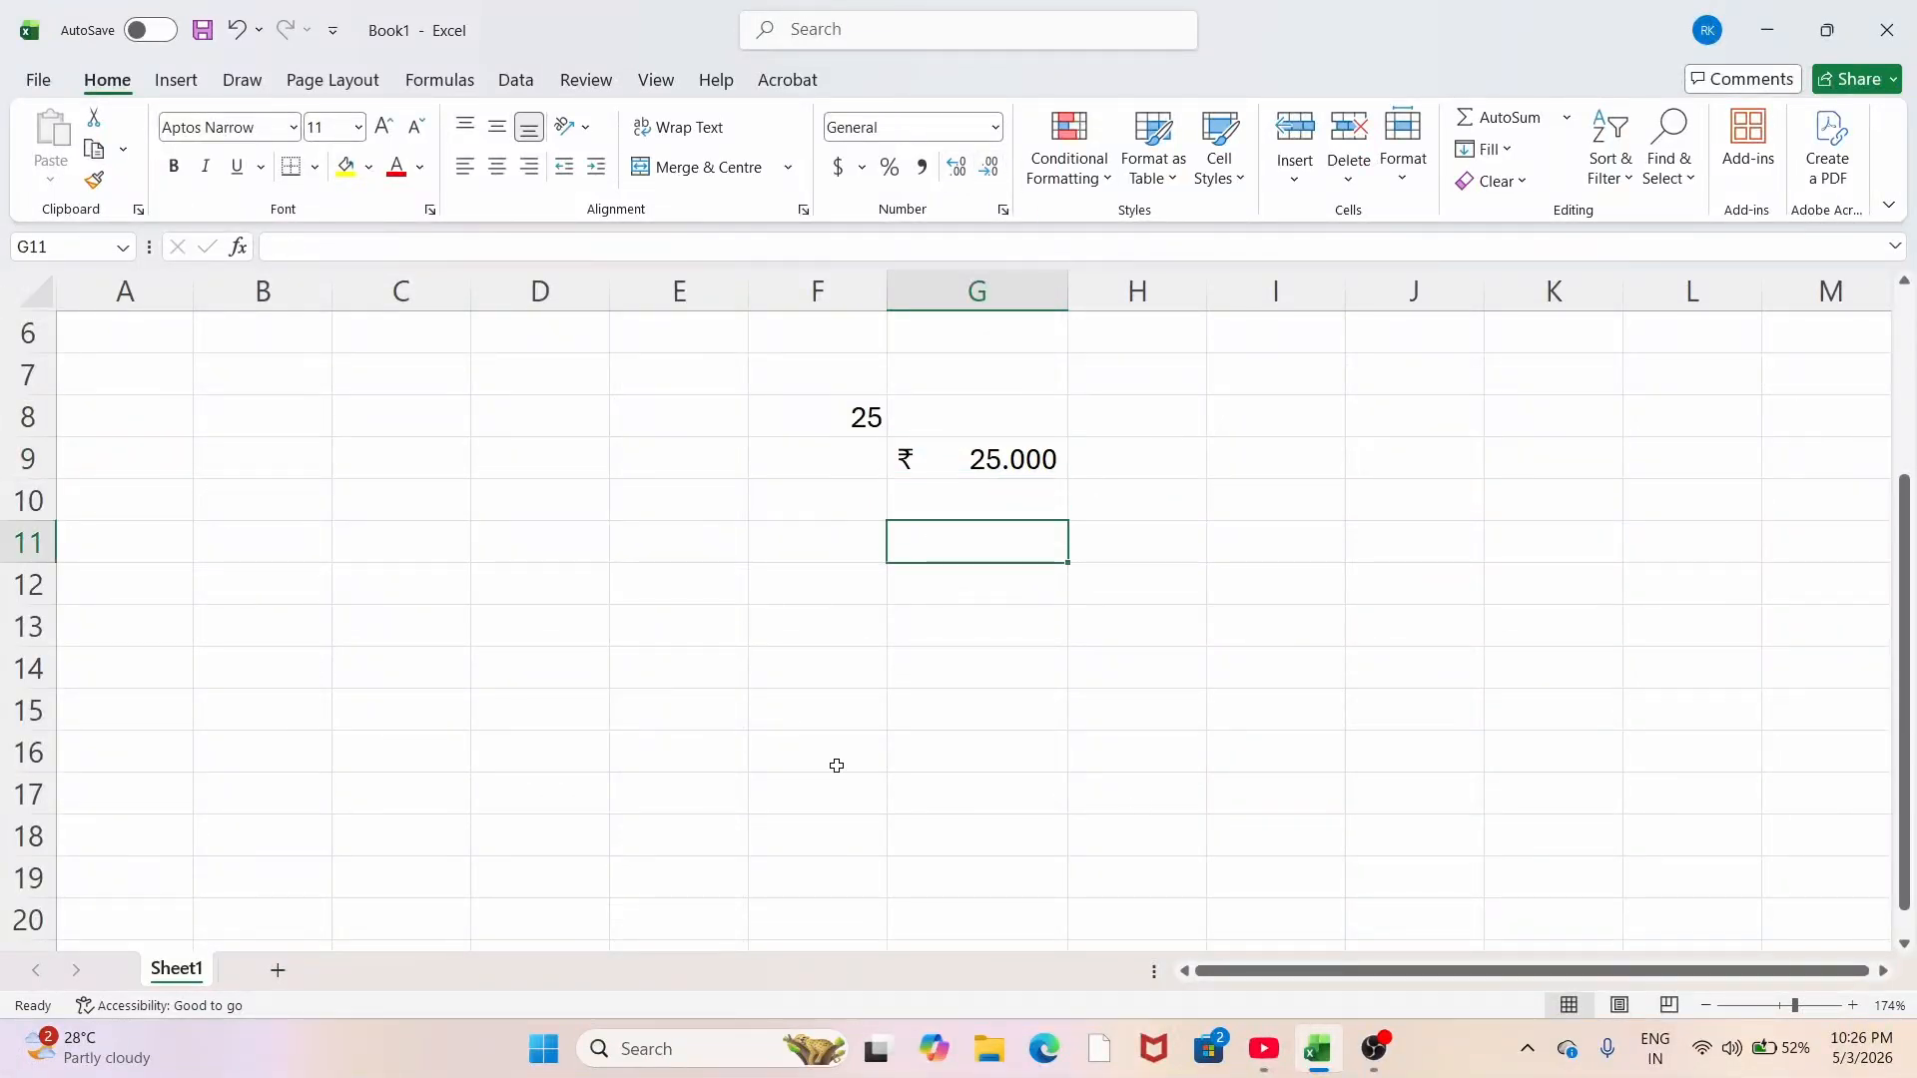
Step: Apply Short Date format to G11 and enter 25, displaying 1/25/1900
left_click(995, 127)
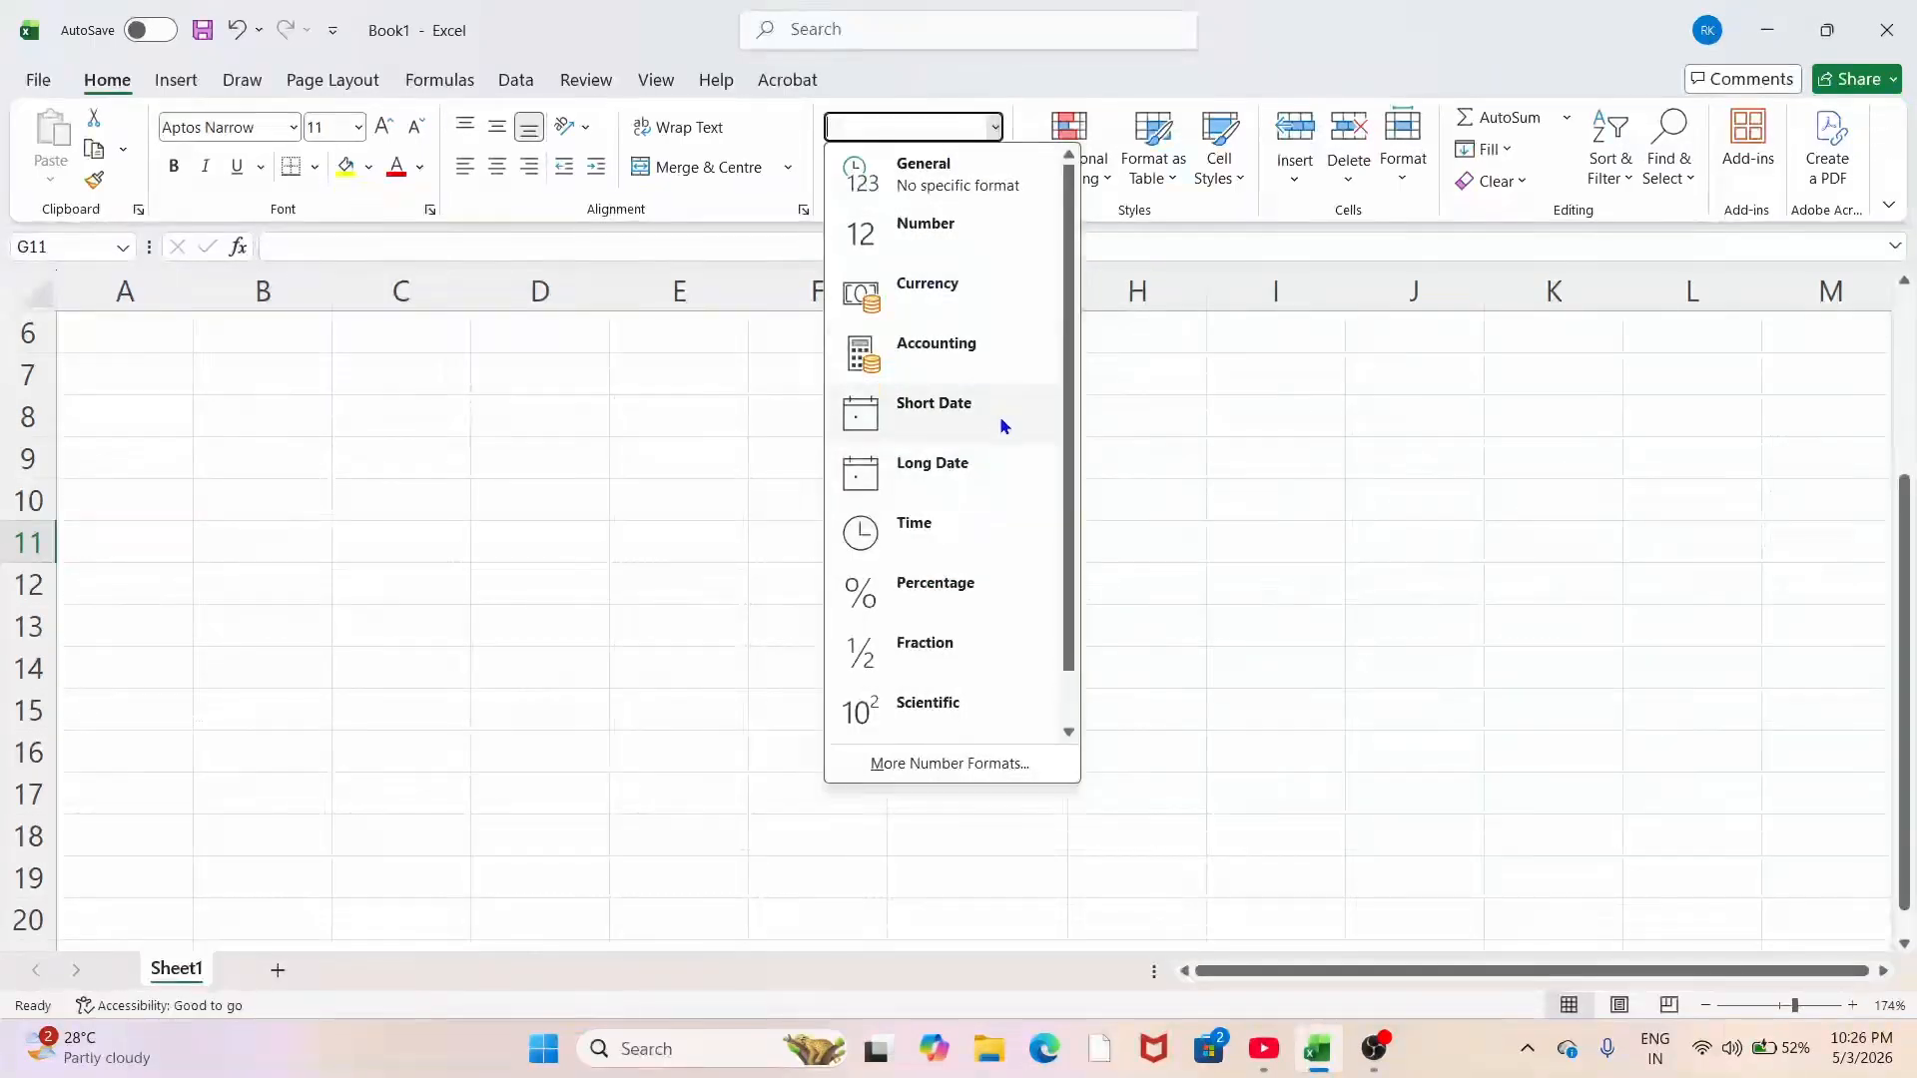
key("Escape")
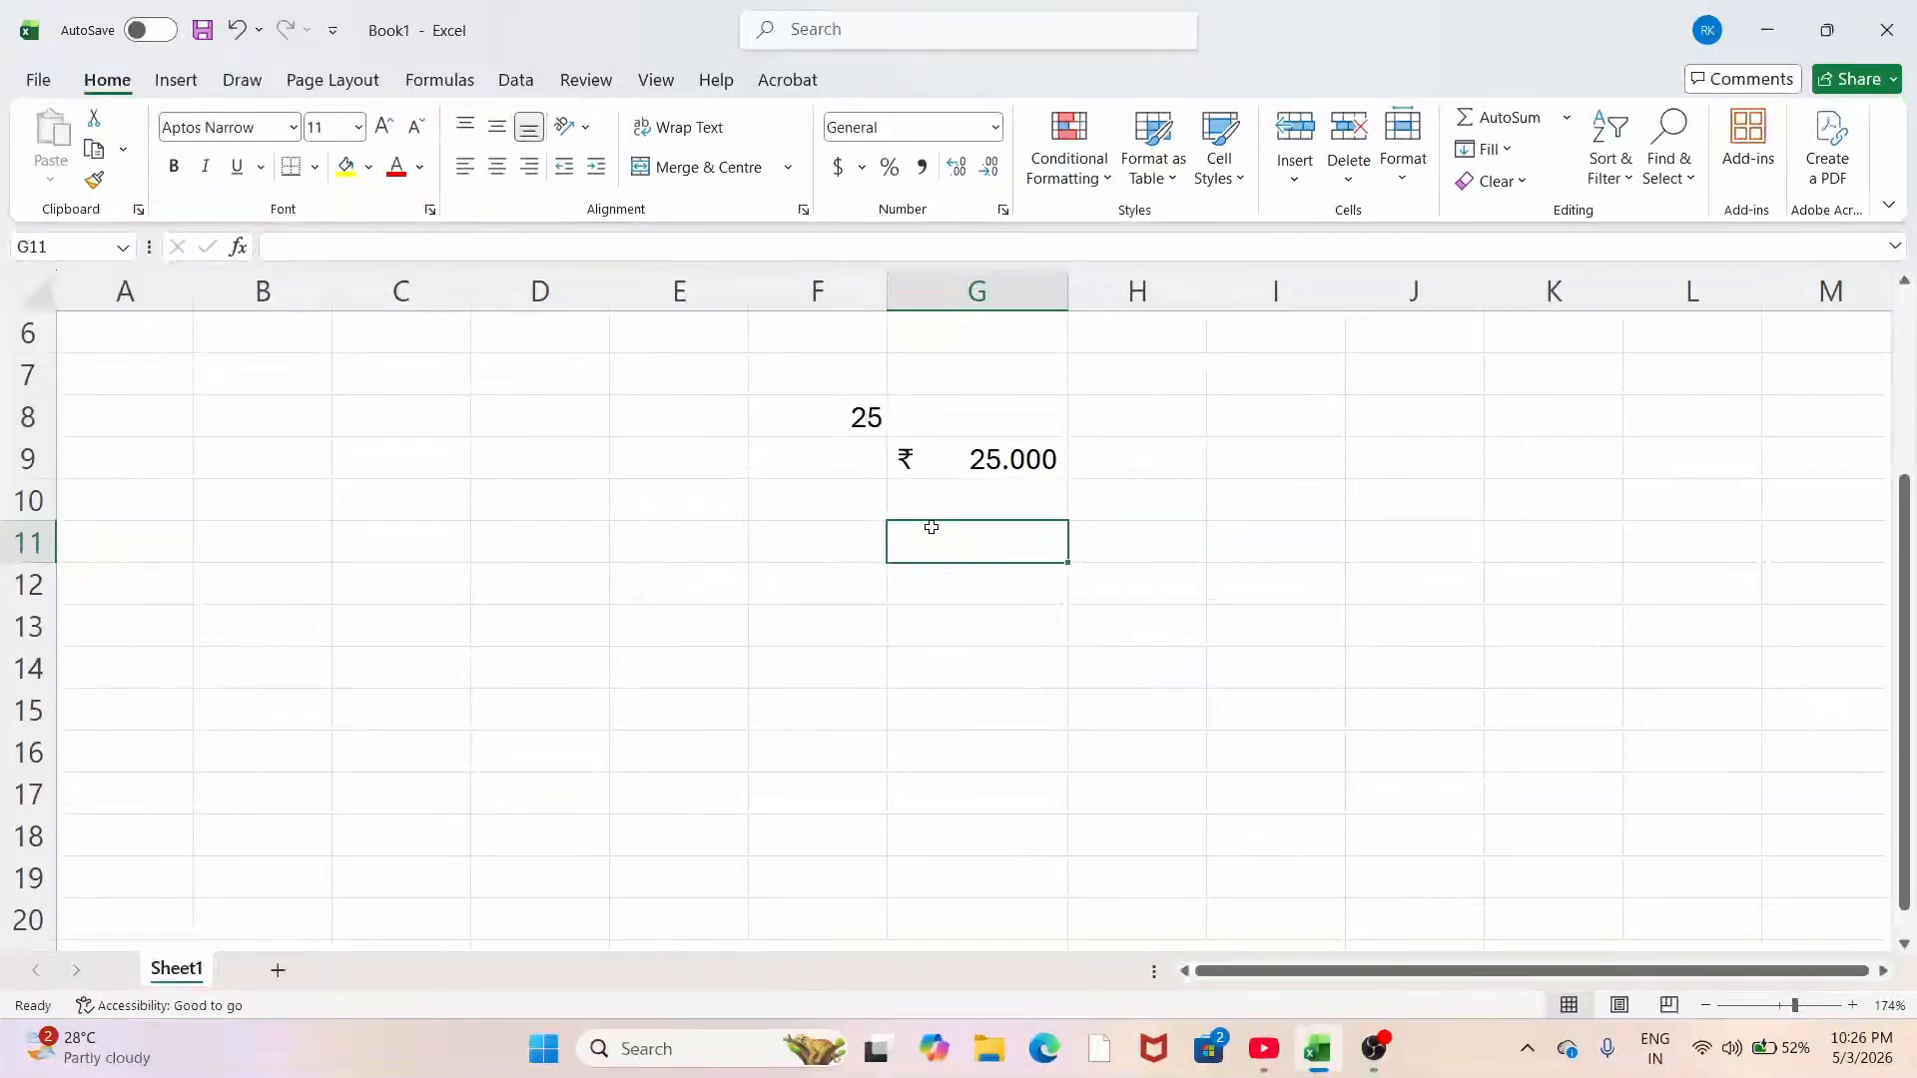
left_click(995, 127)
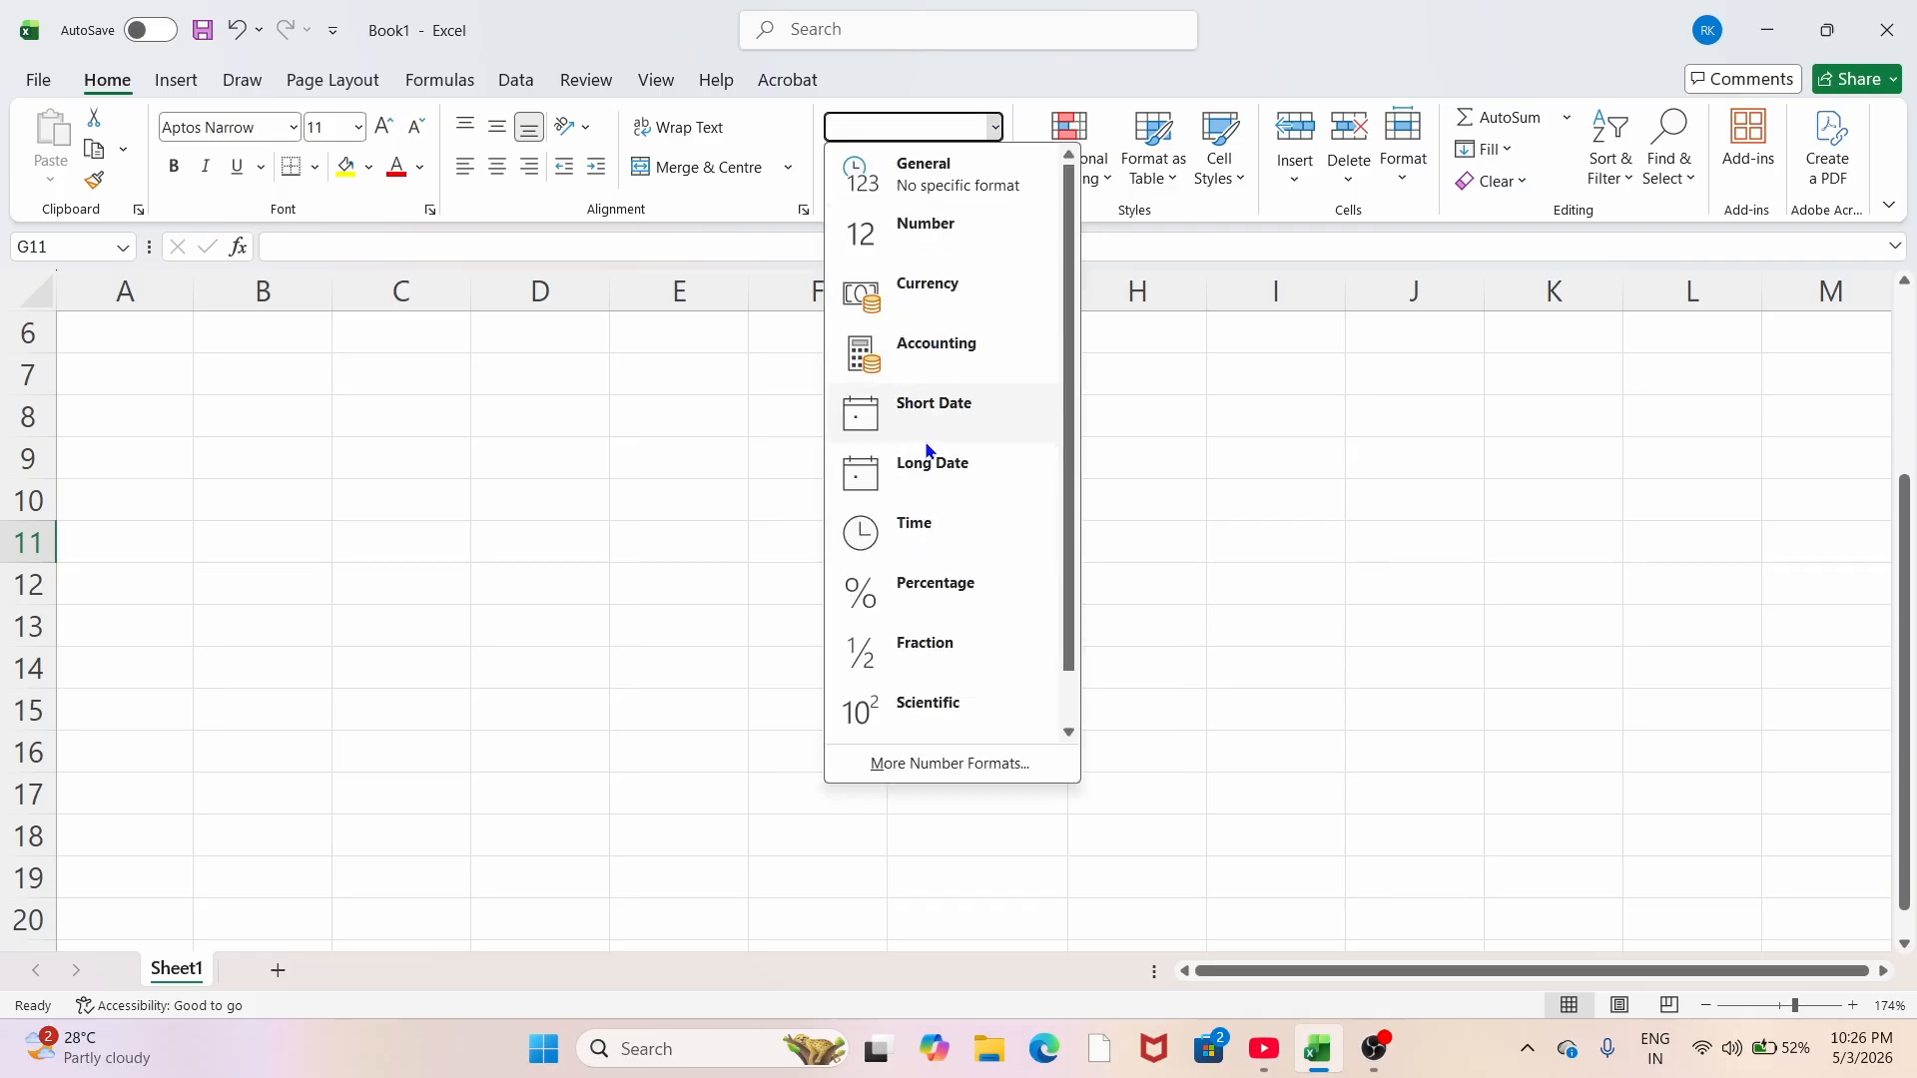
left_click(920, 414)
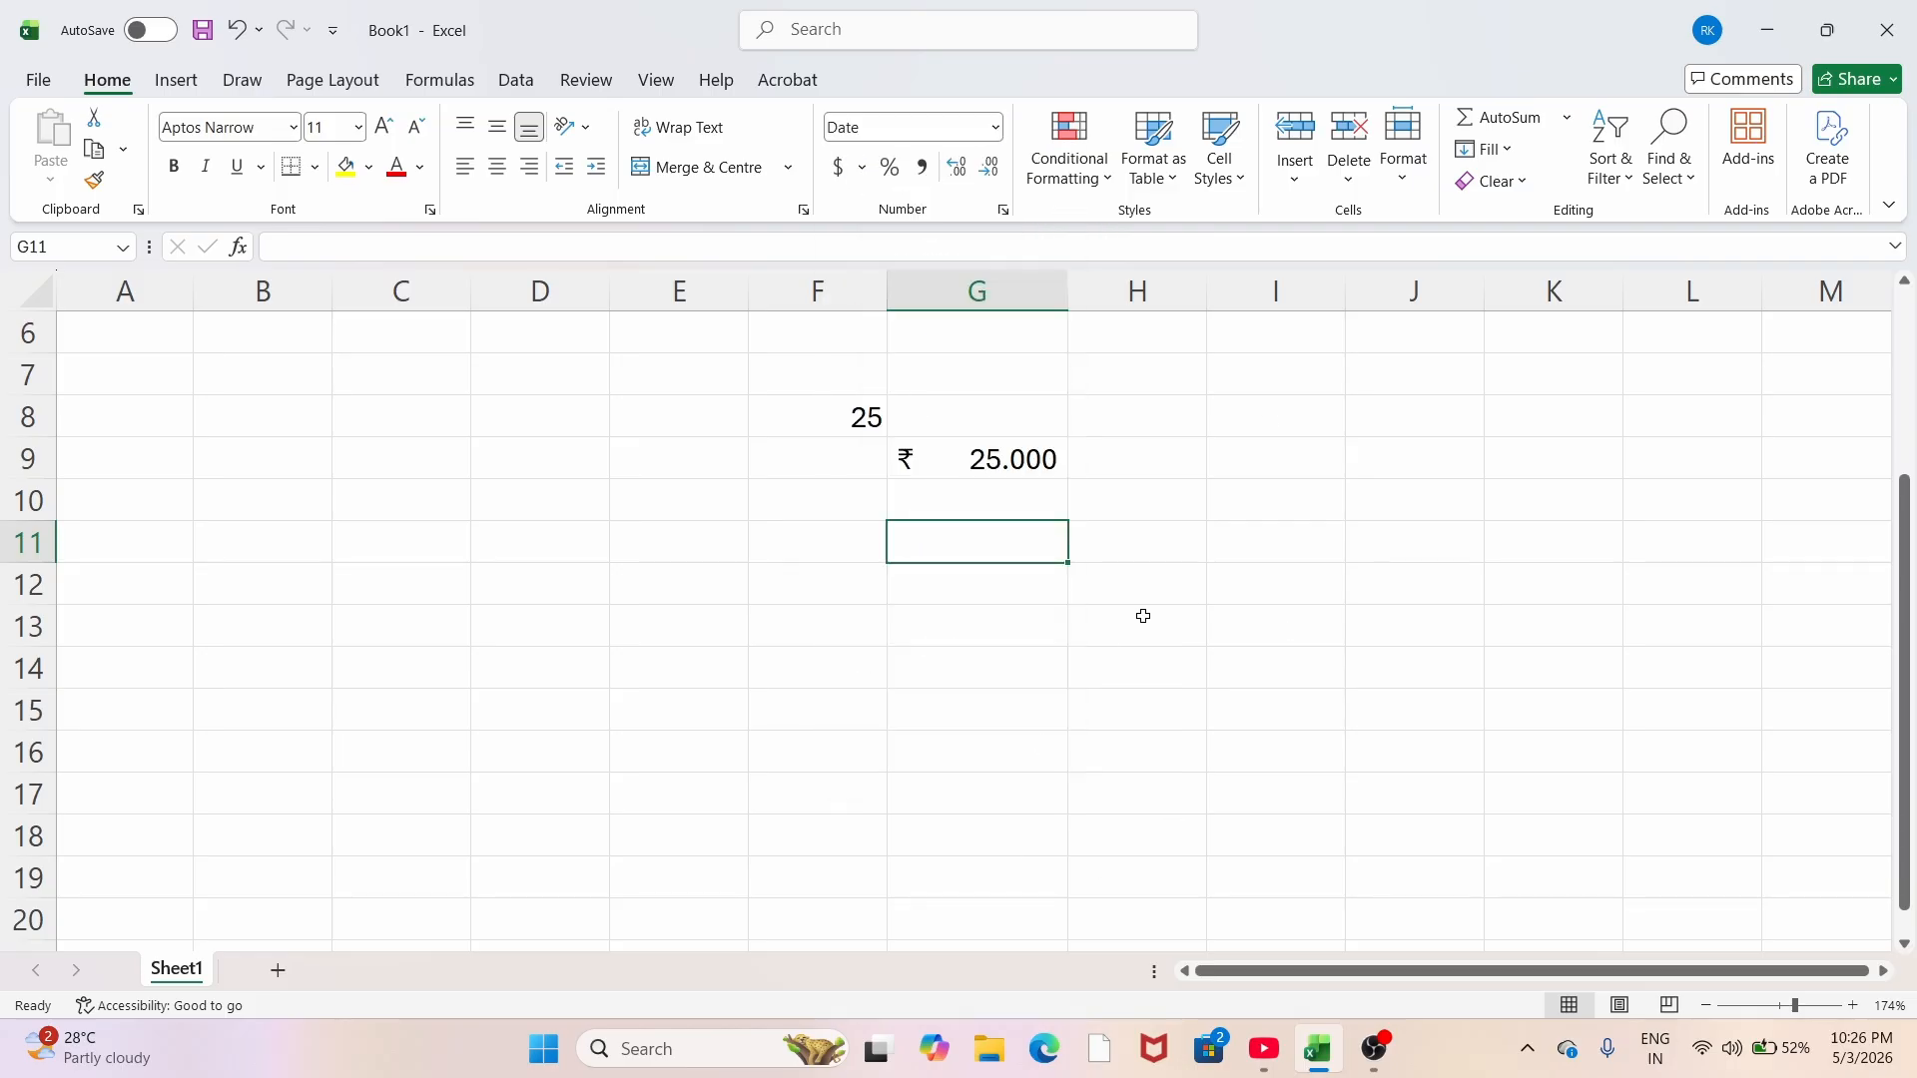
type("25")
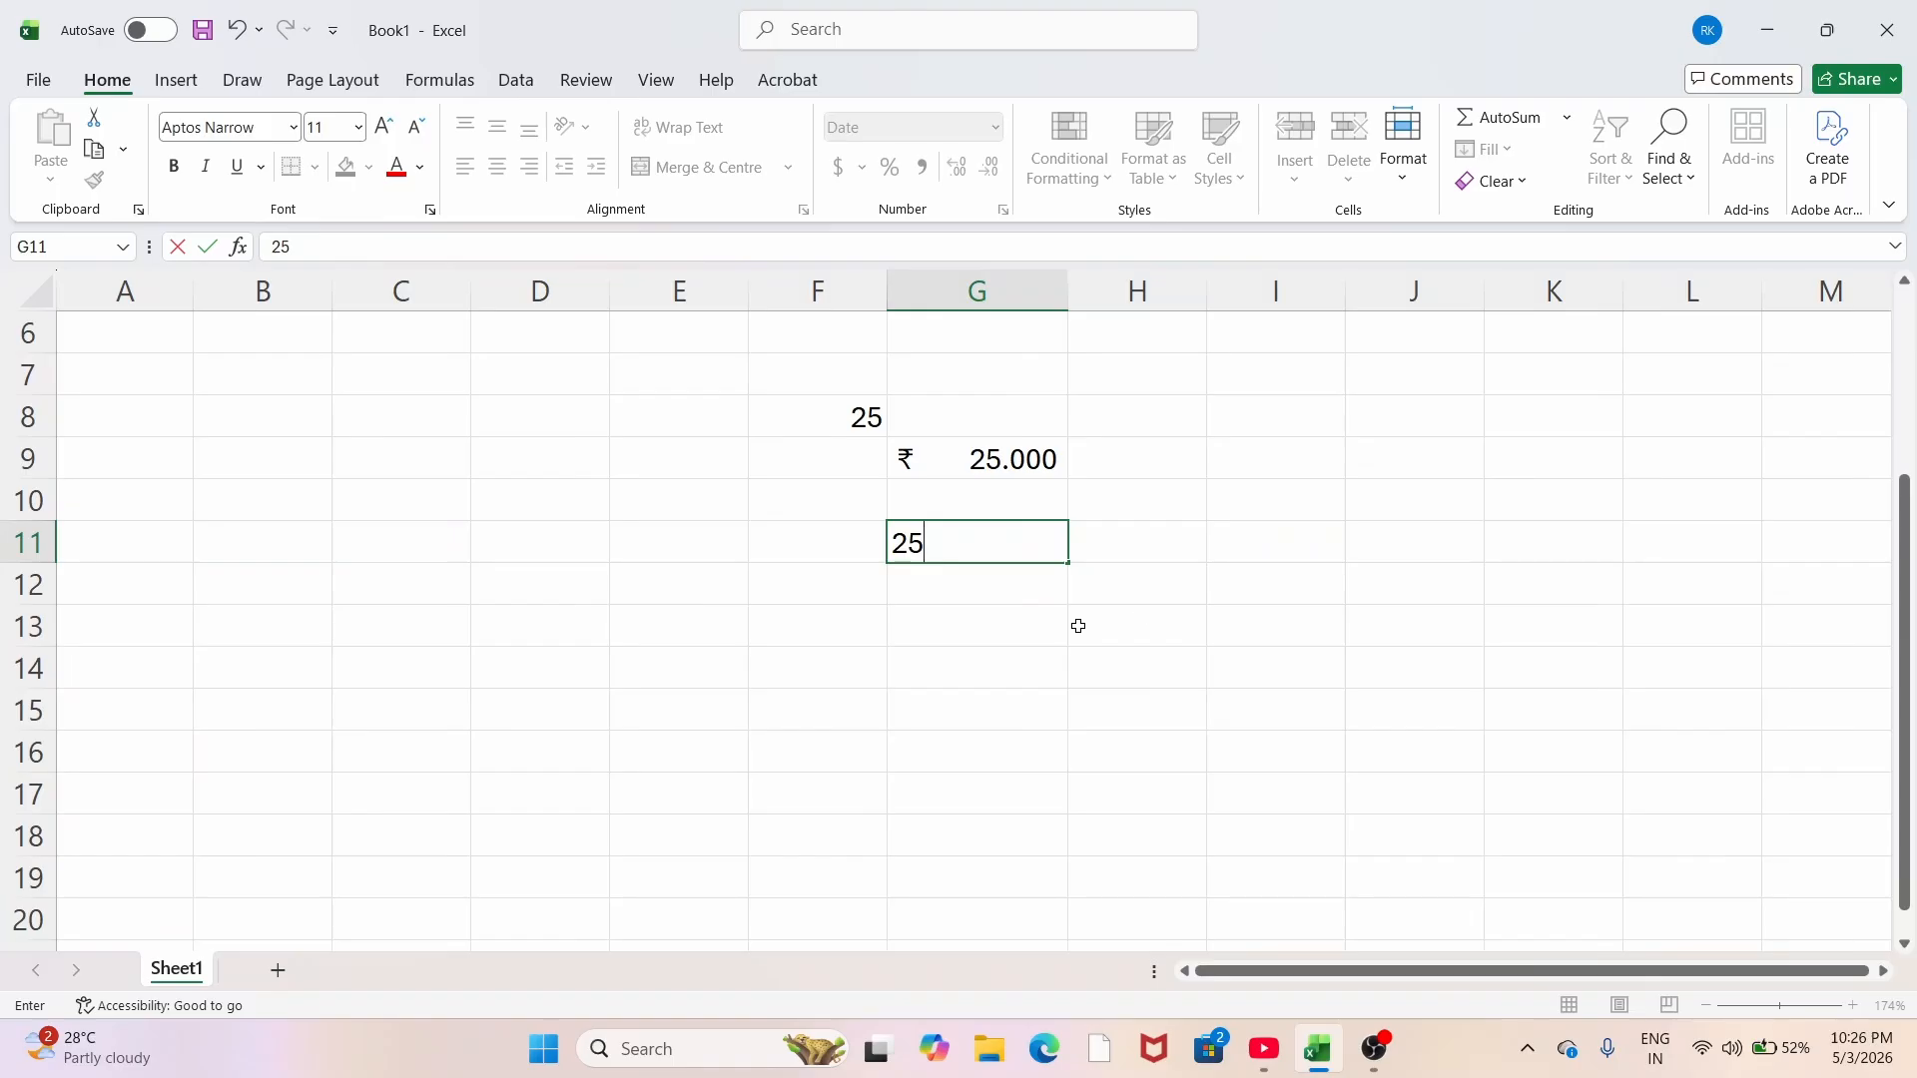
left_click(1004, 591)
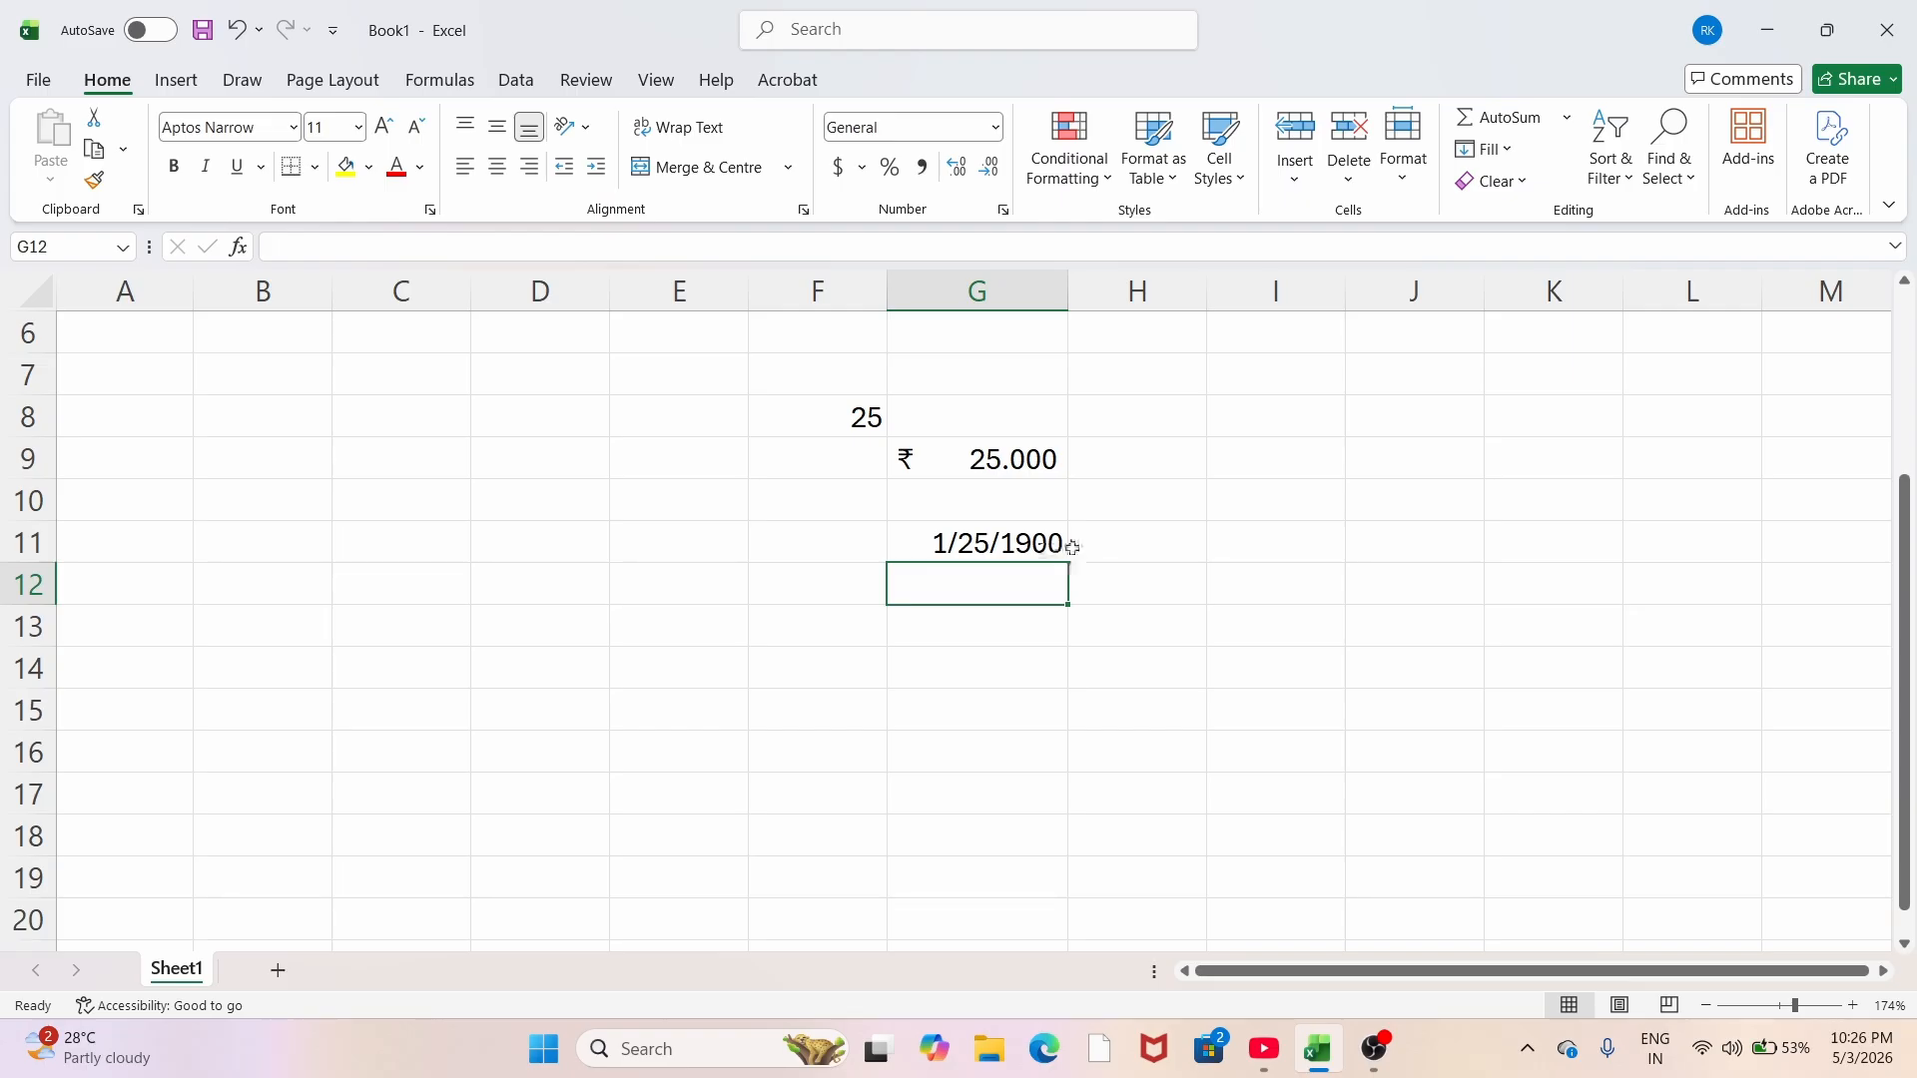
Step: Switch G11 to Long Date so it reads Wednesday, January 25, 1900
left_click(981, 543)
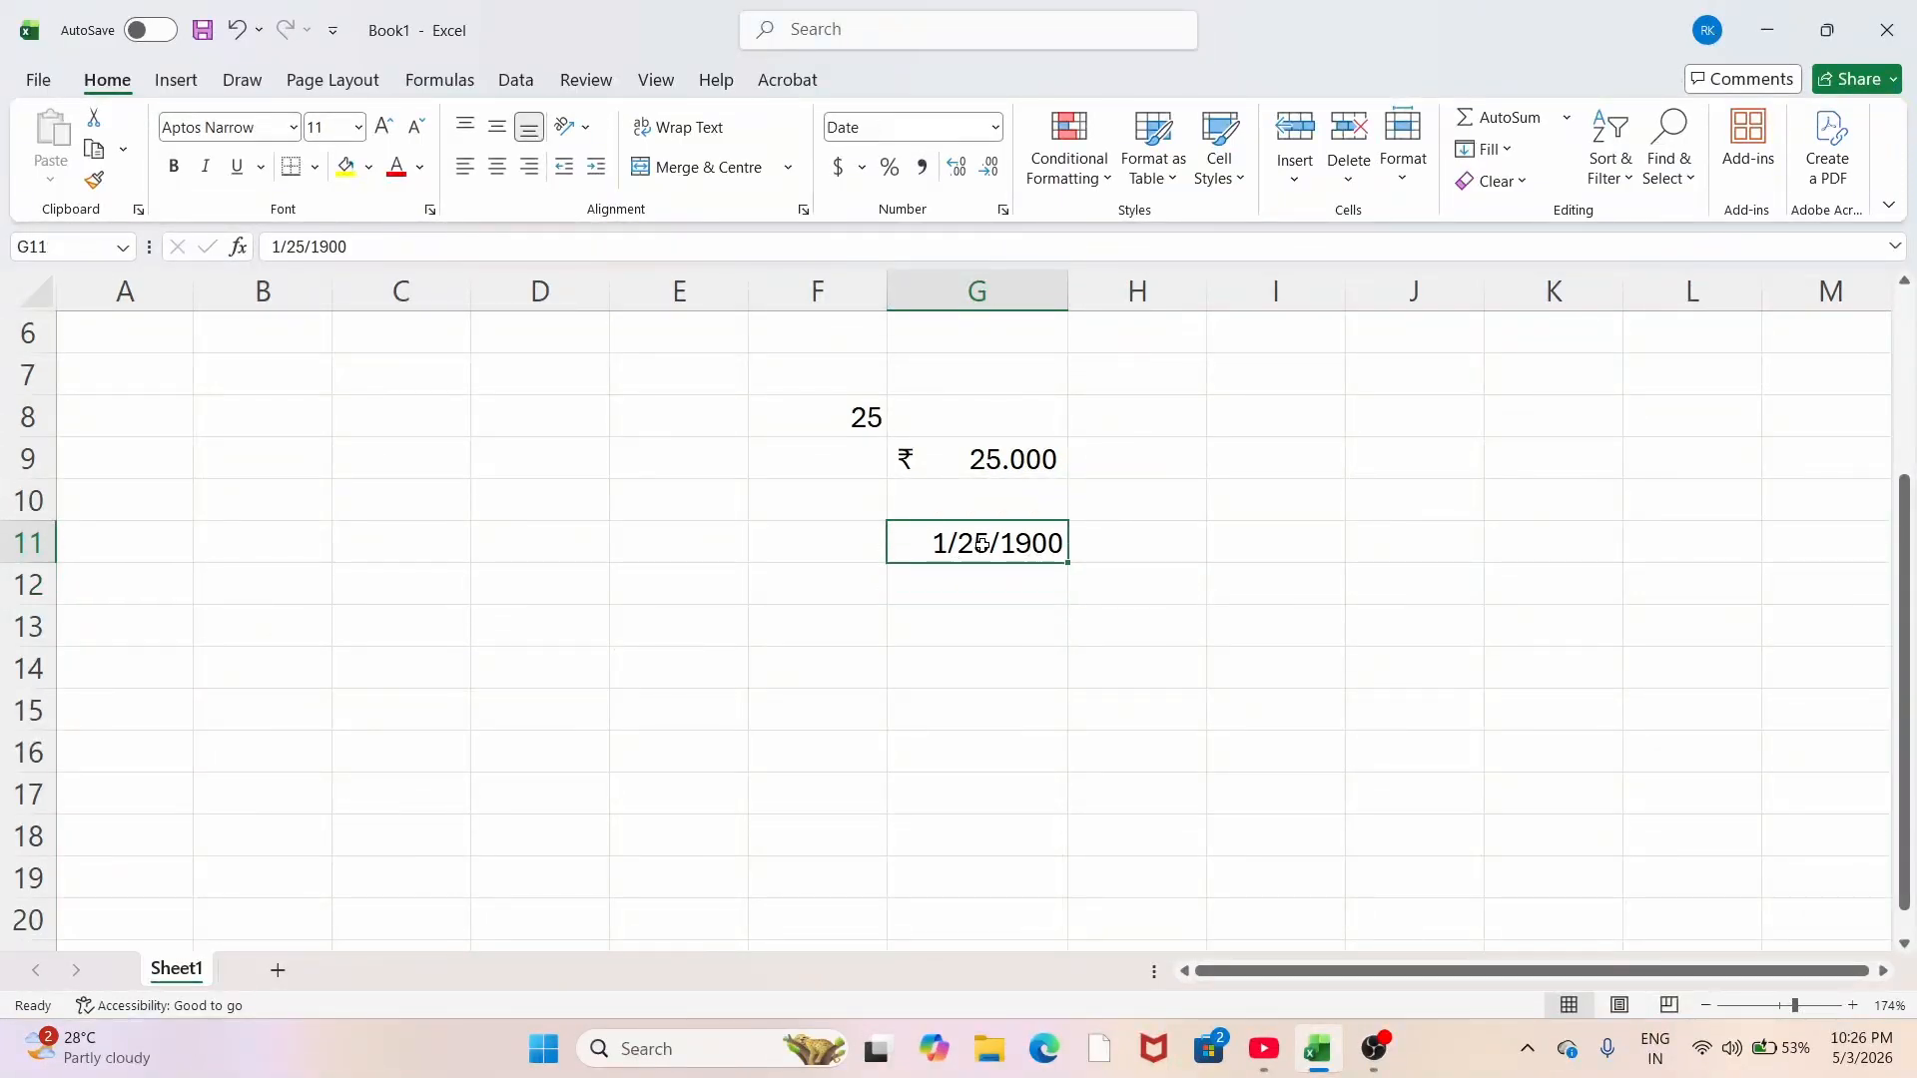
left_click(1010, 597)
left_click(1015, 539)
left_click(995, 127)
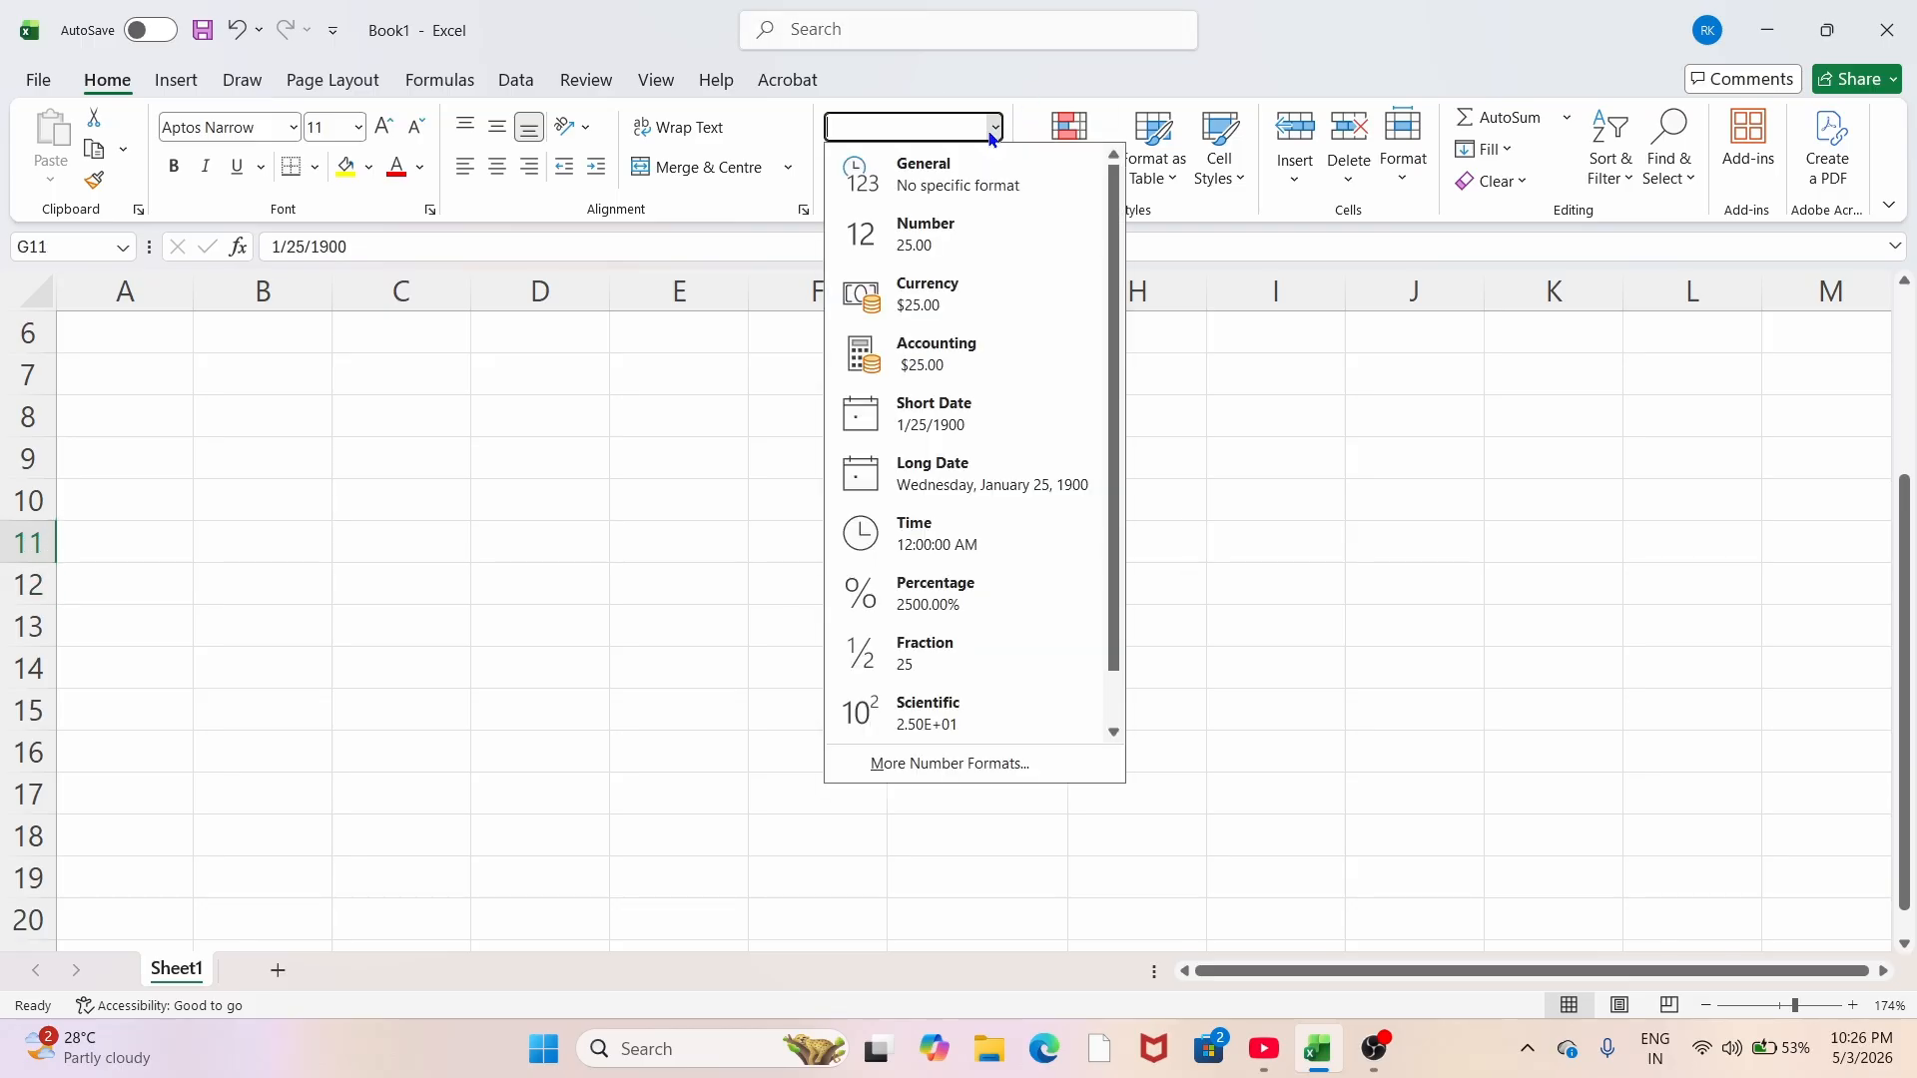
left_click(951, 471)
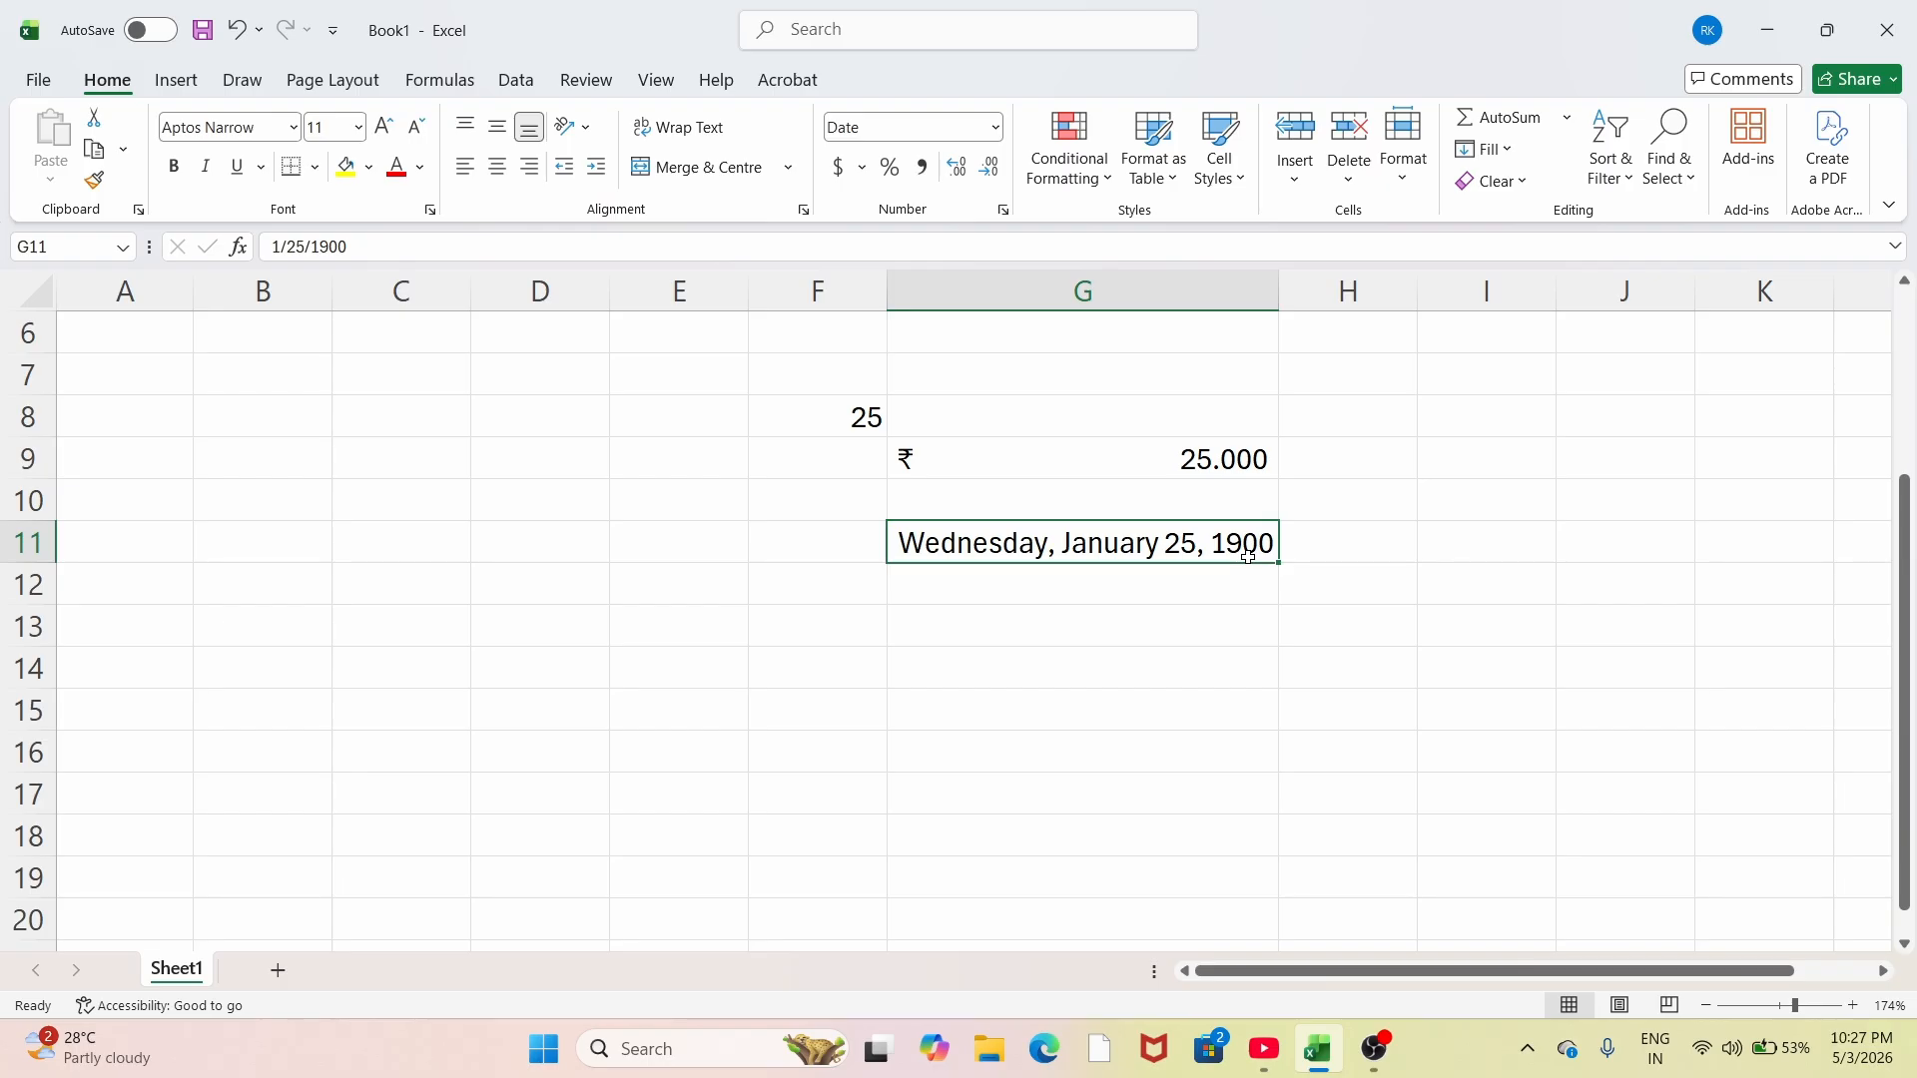
left_click(968, 589)
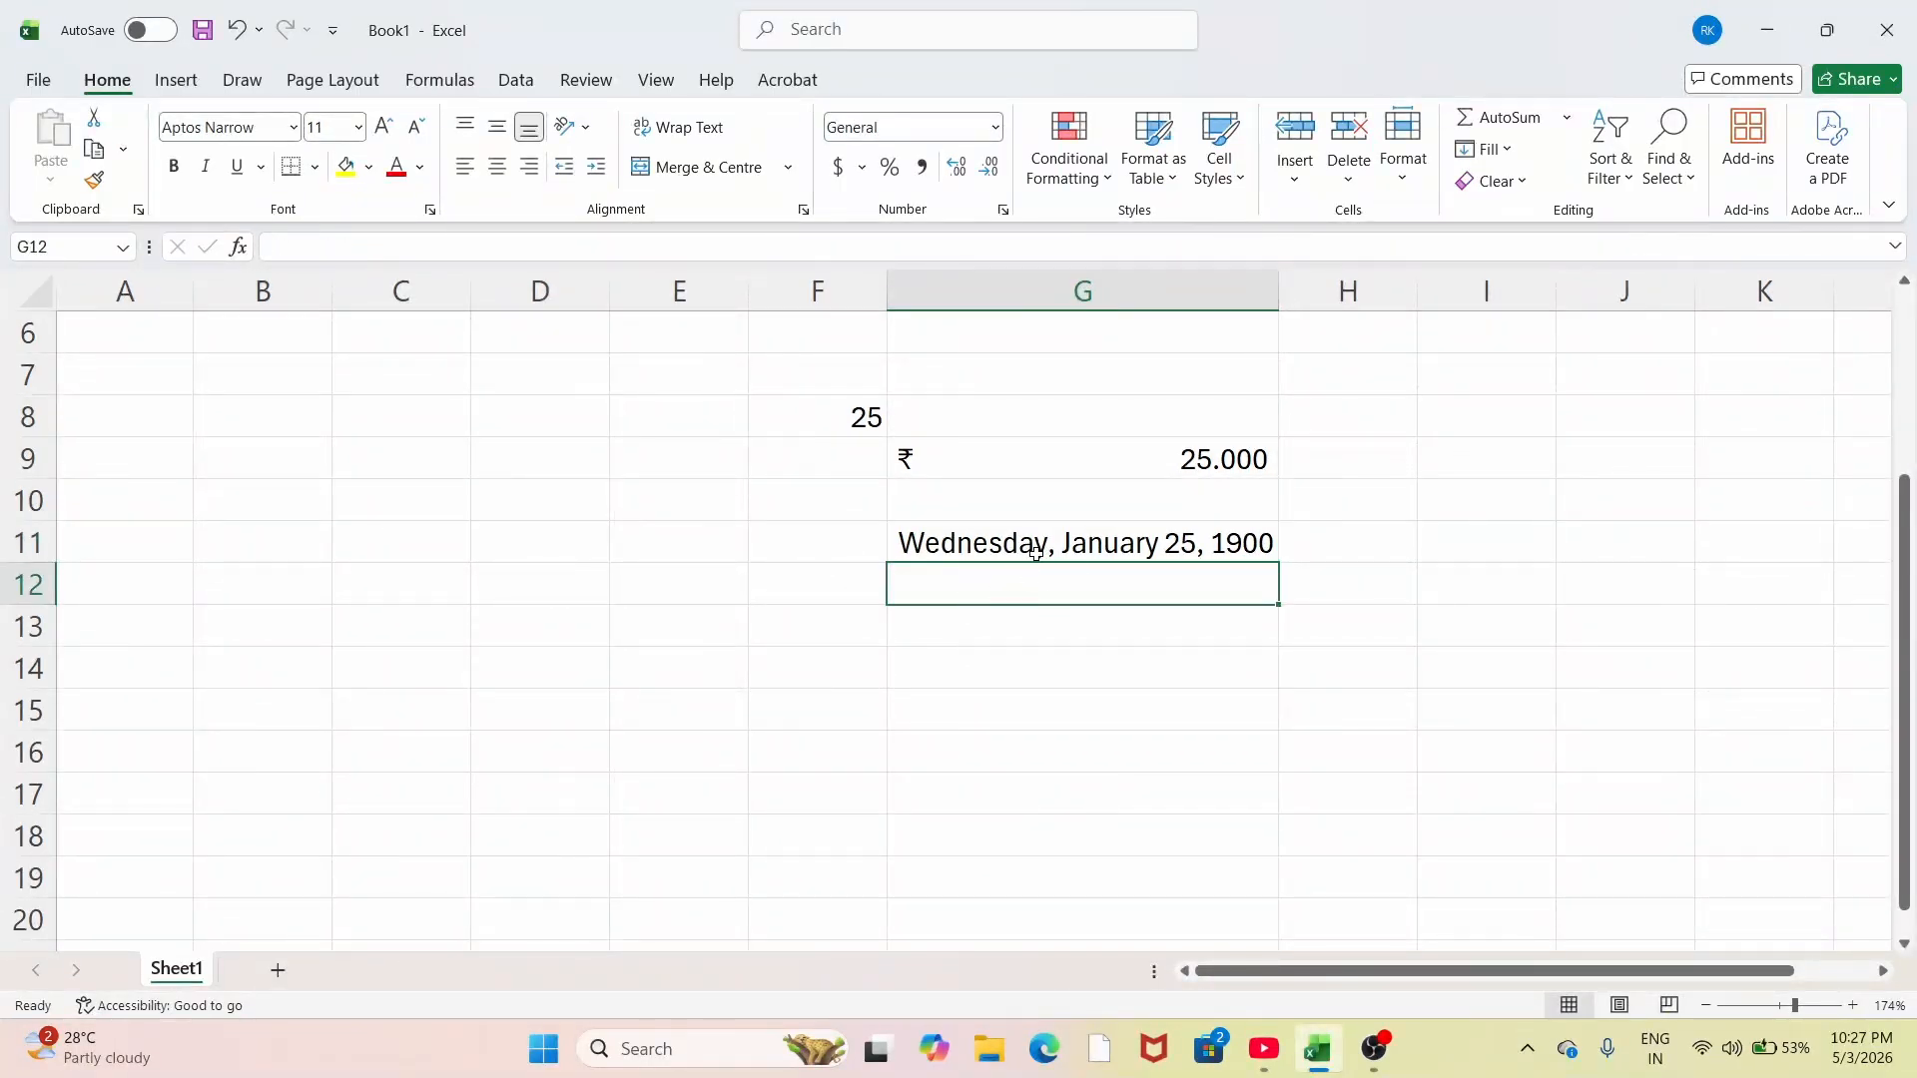
left_click(1039, 542)
left_click(740, 578)
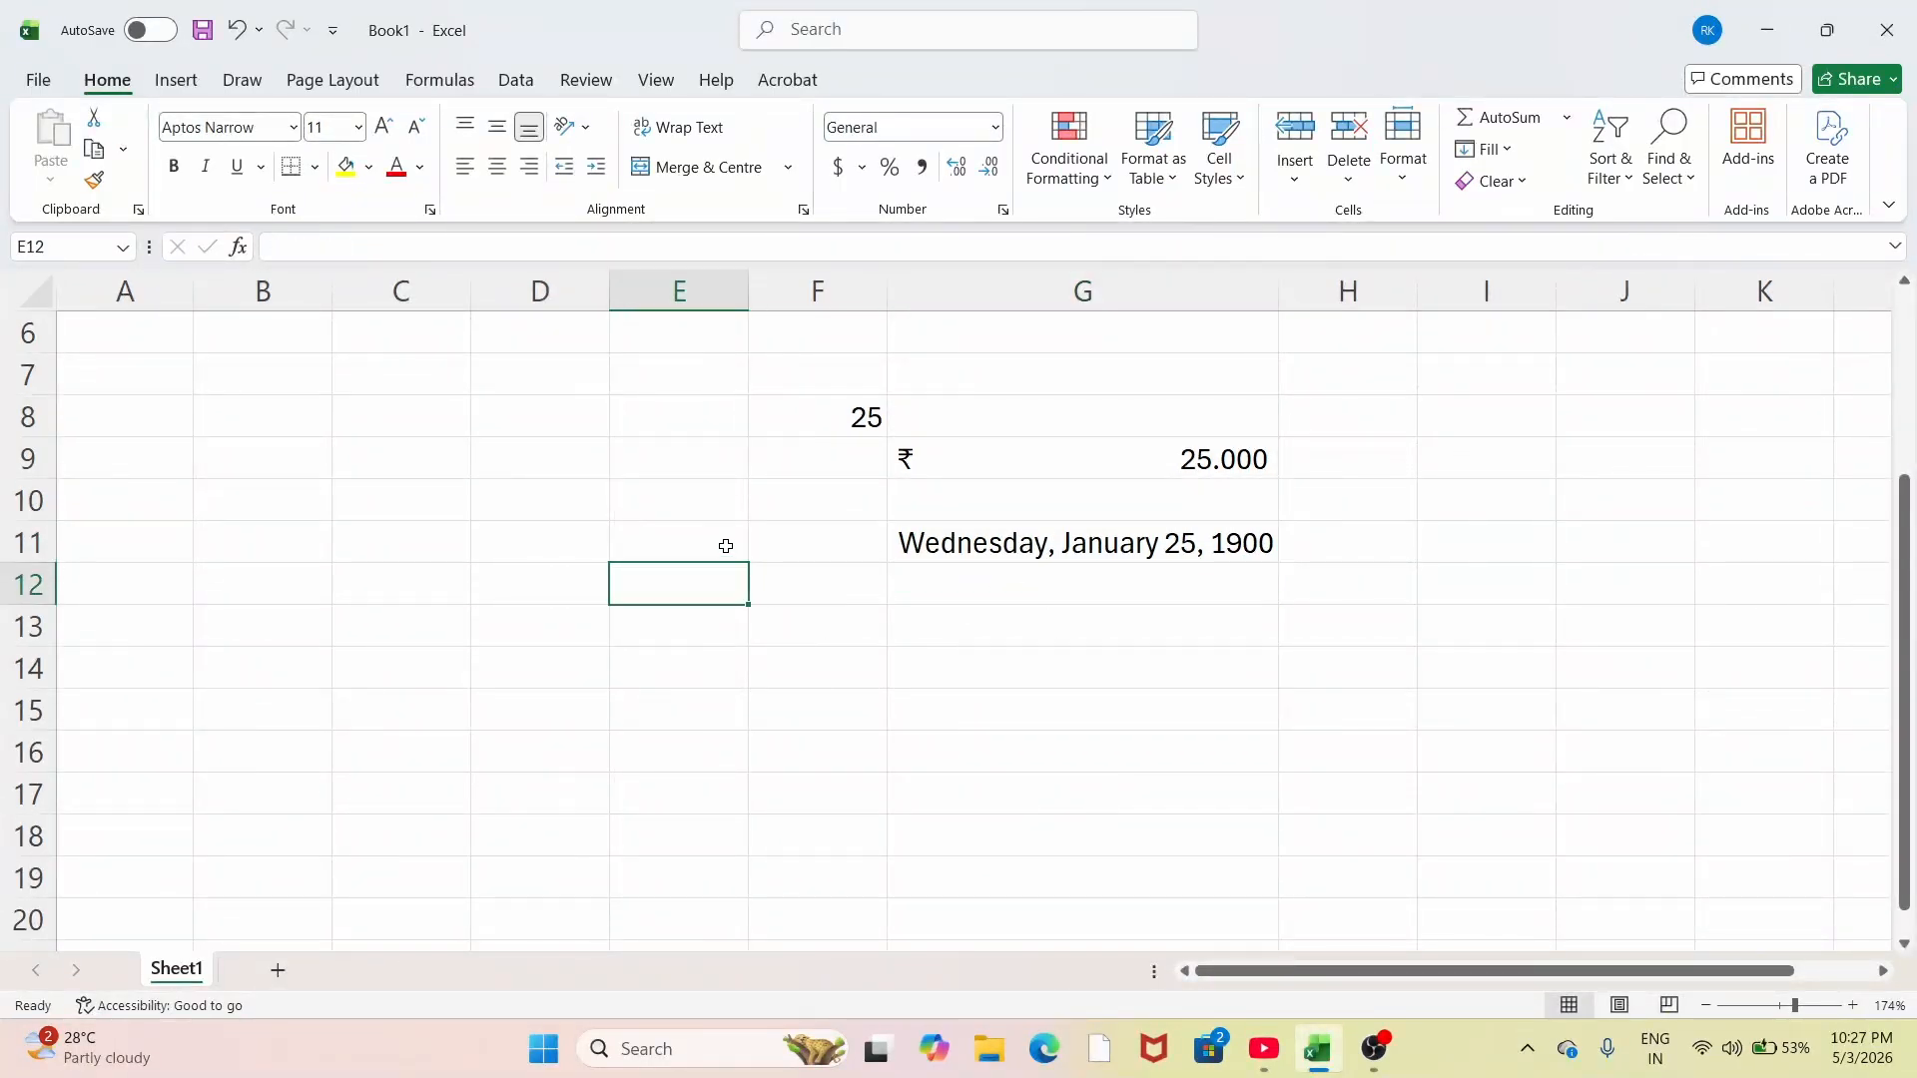
left_click(726, 547)
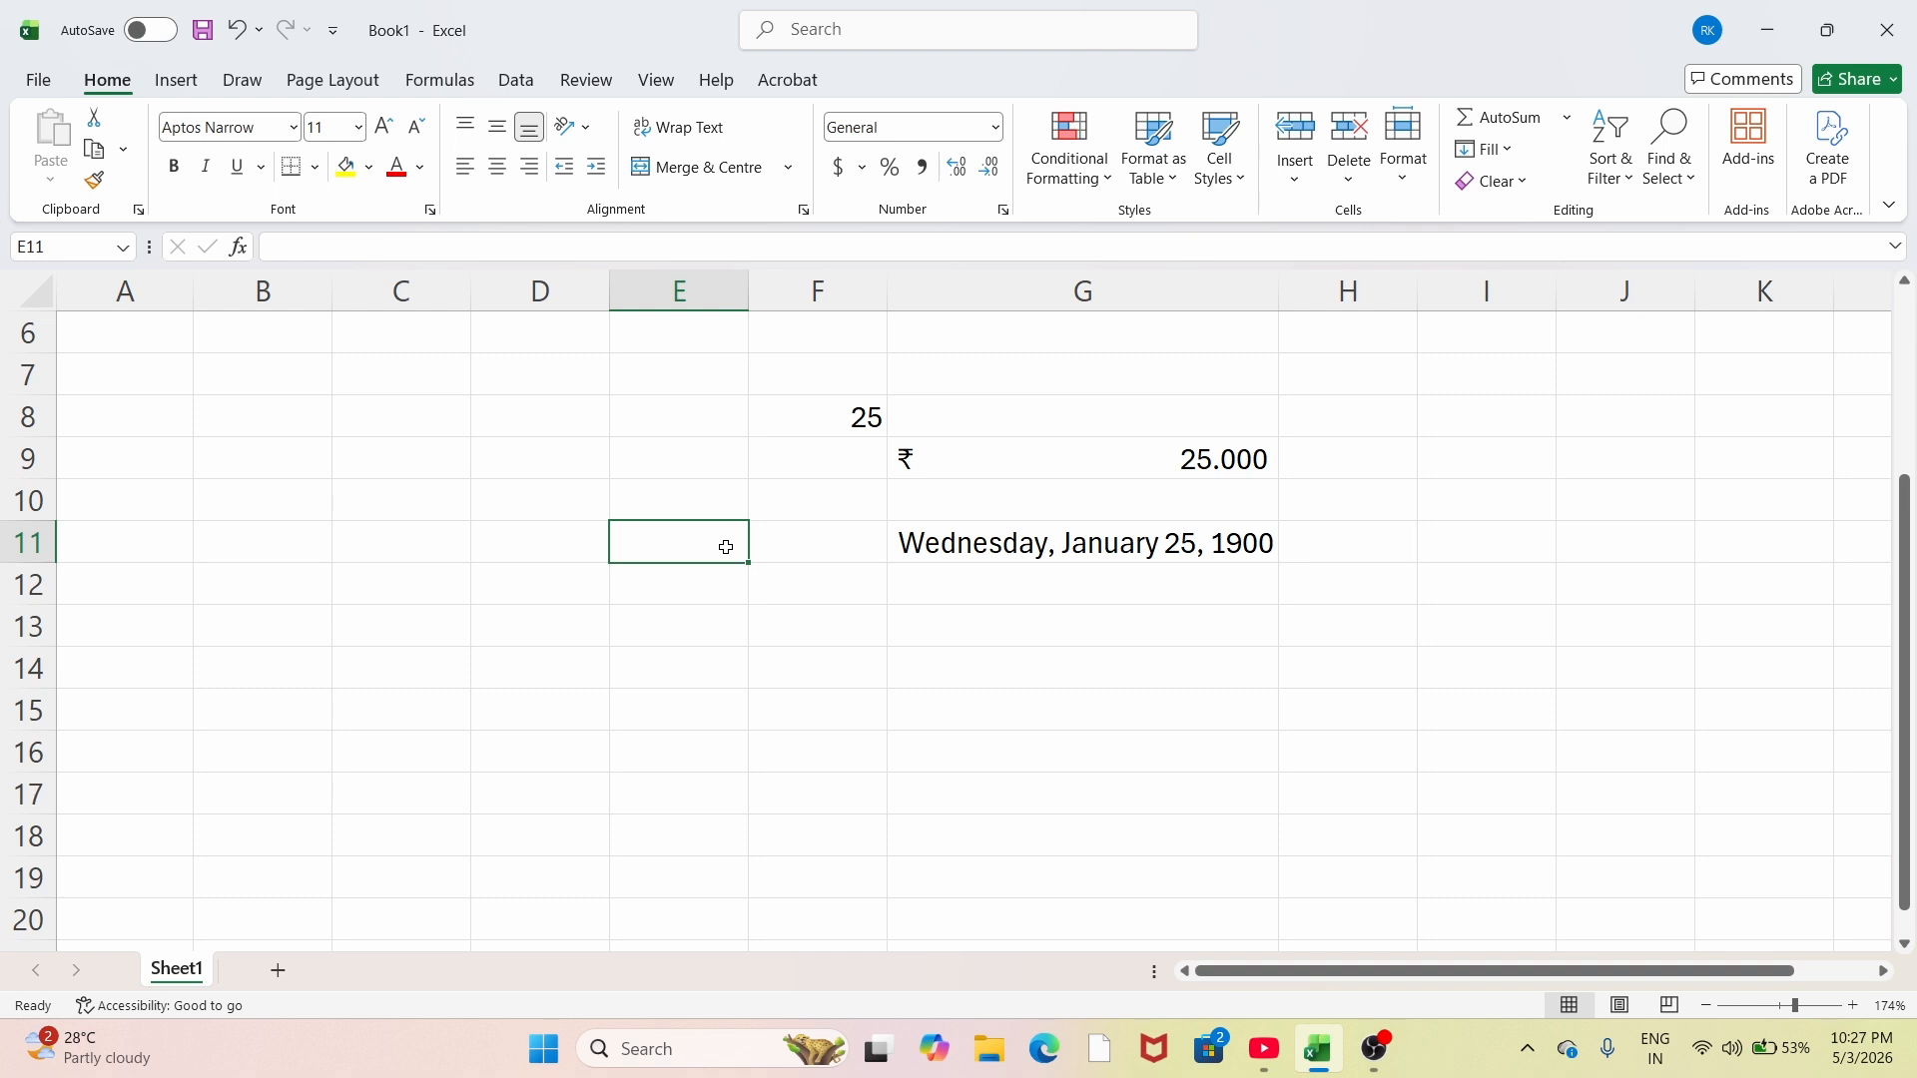
Step: Enter 56 in E11 and try Long Date then Short Date formats on it
type("56")
key("Return")
left_click(696, 547)
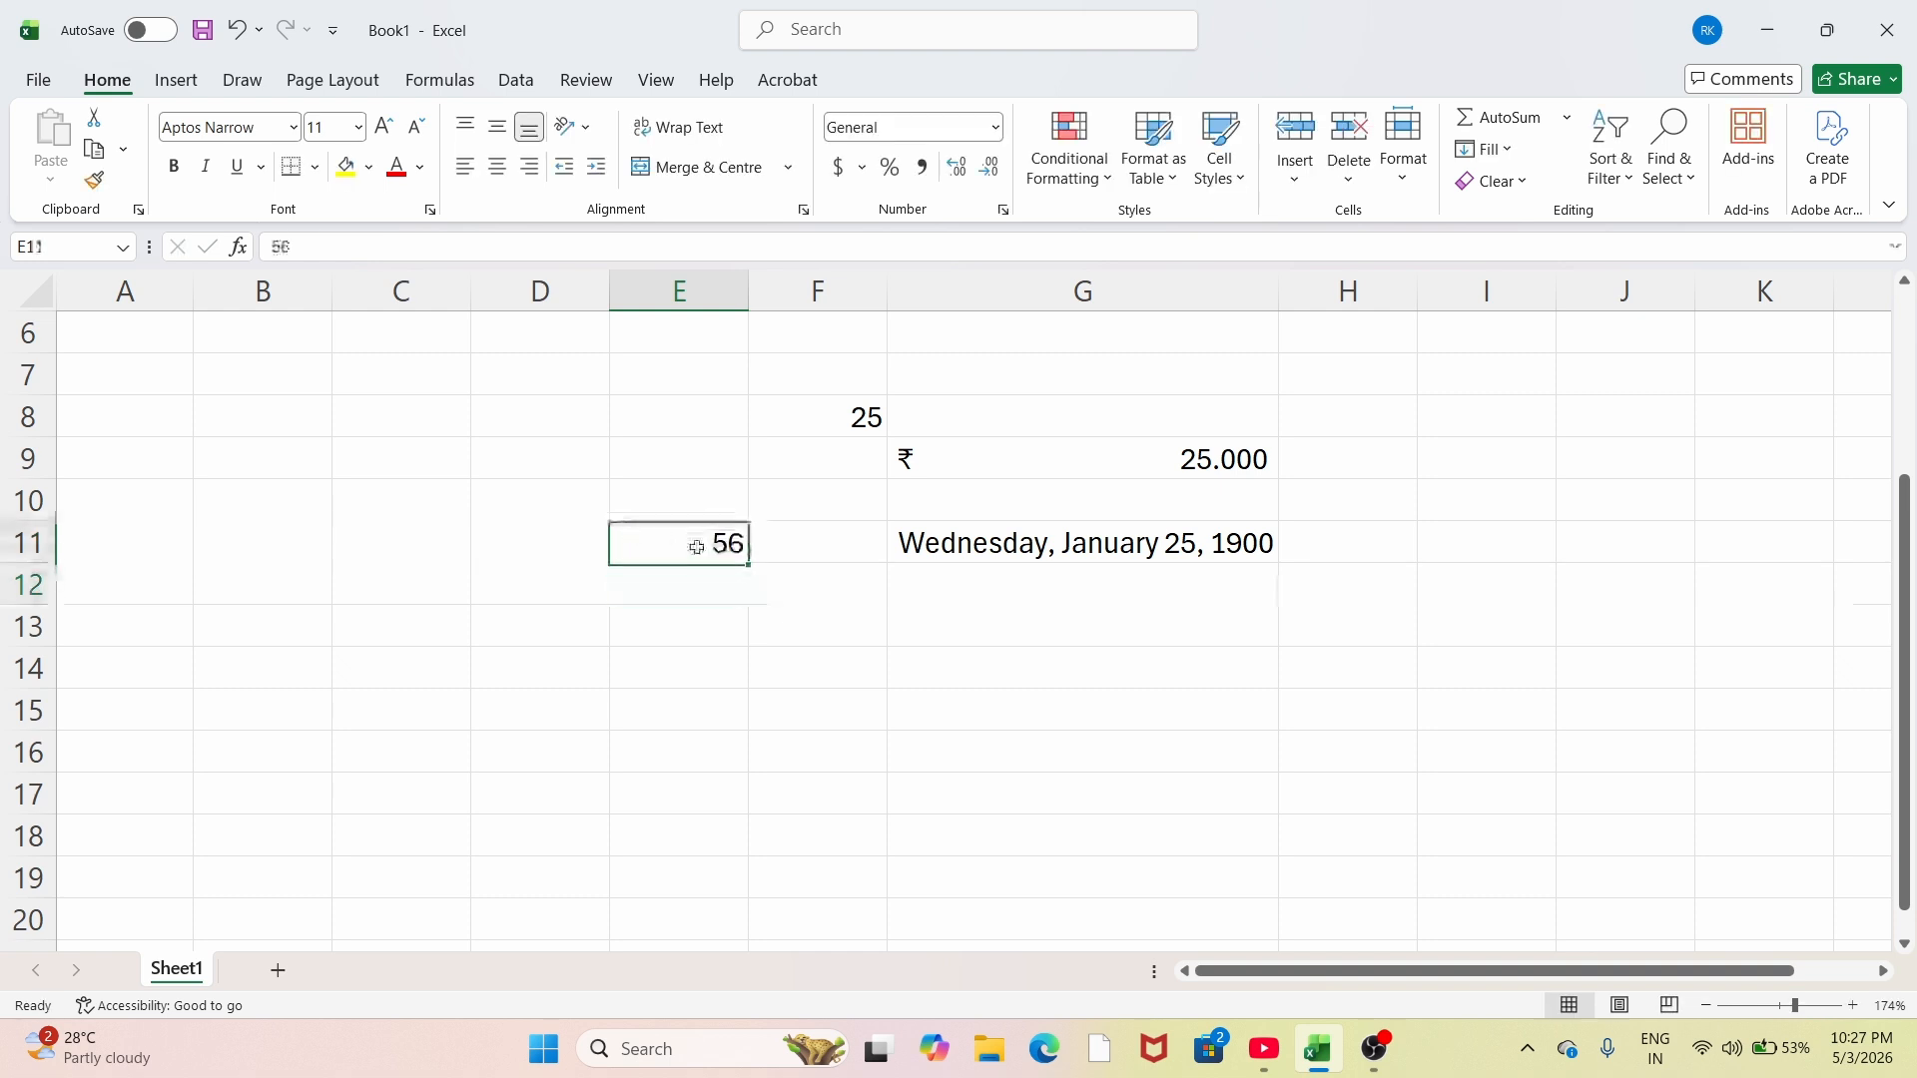
left_click(996, 127)
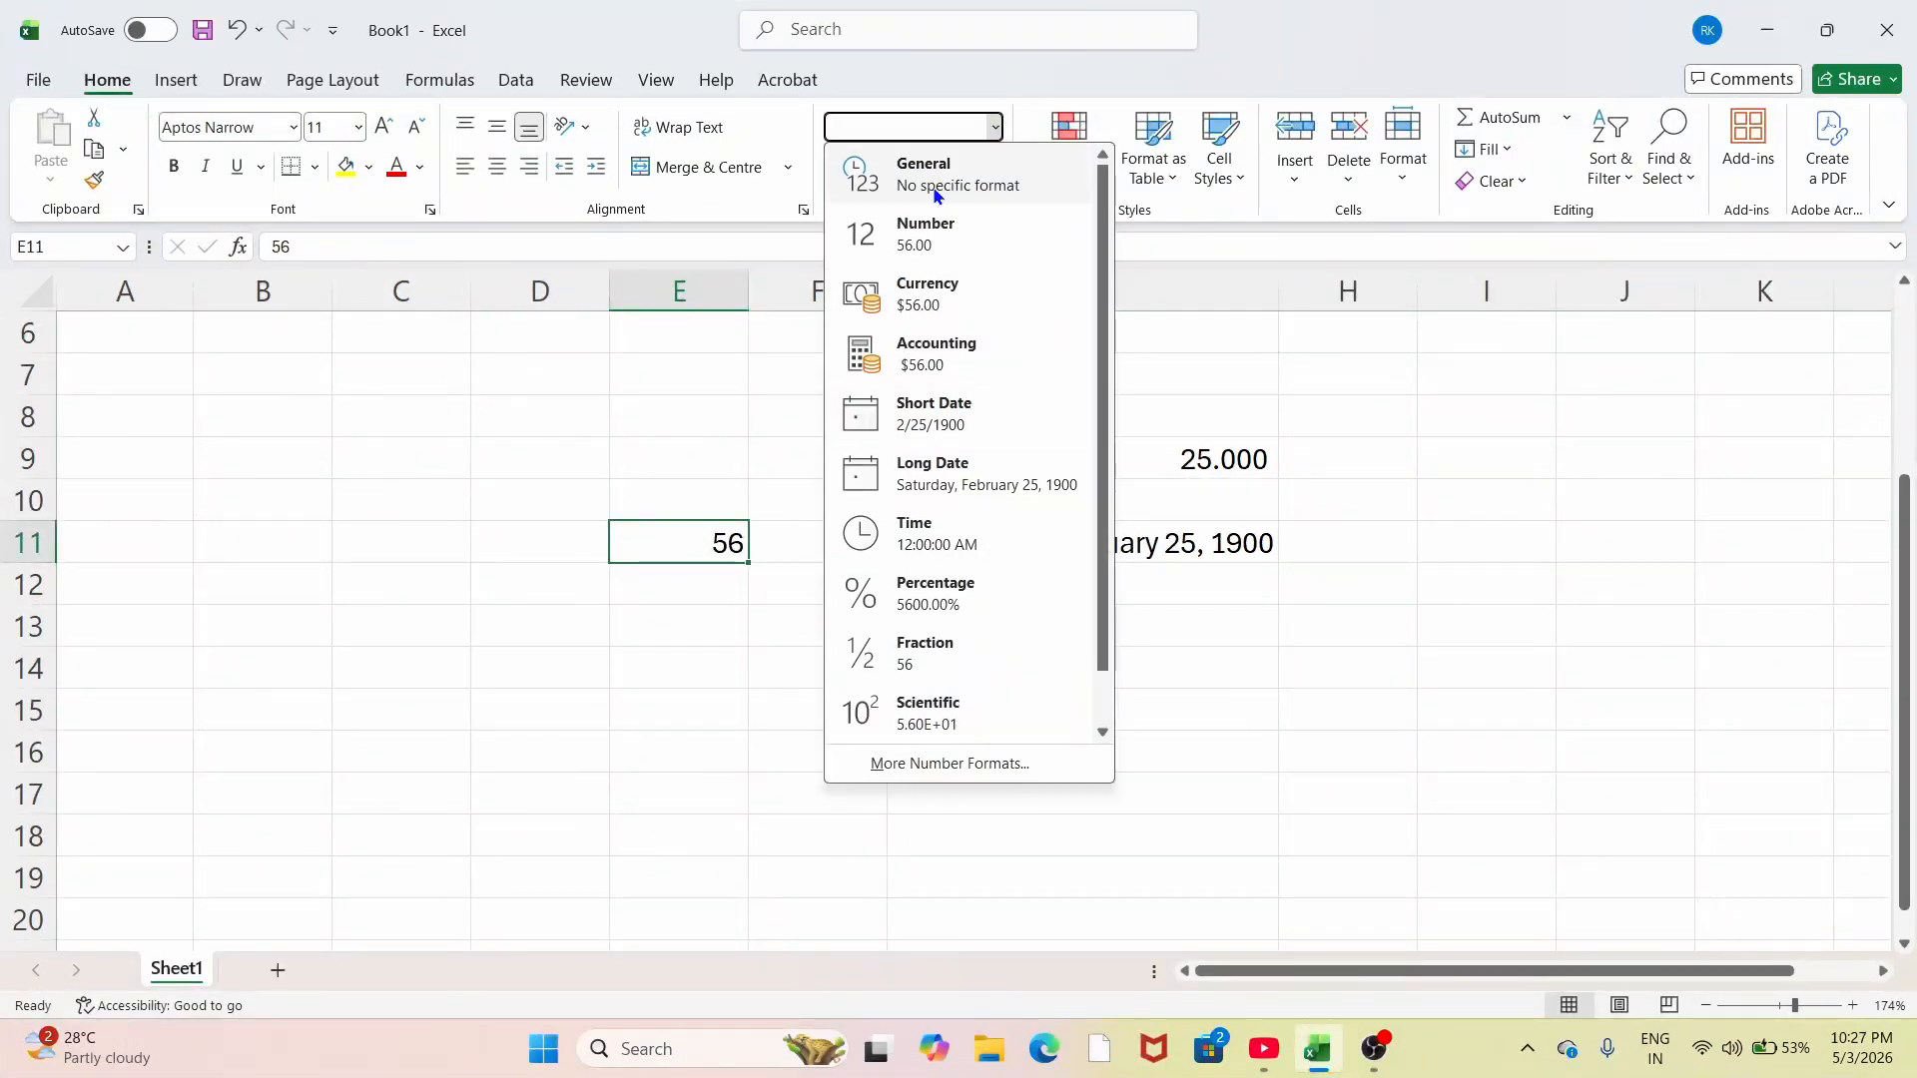
left_click(898, 470)
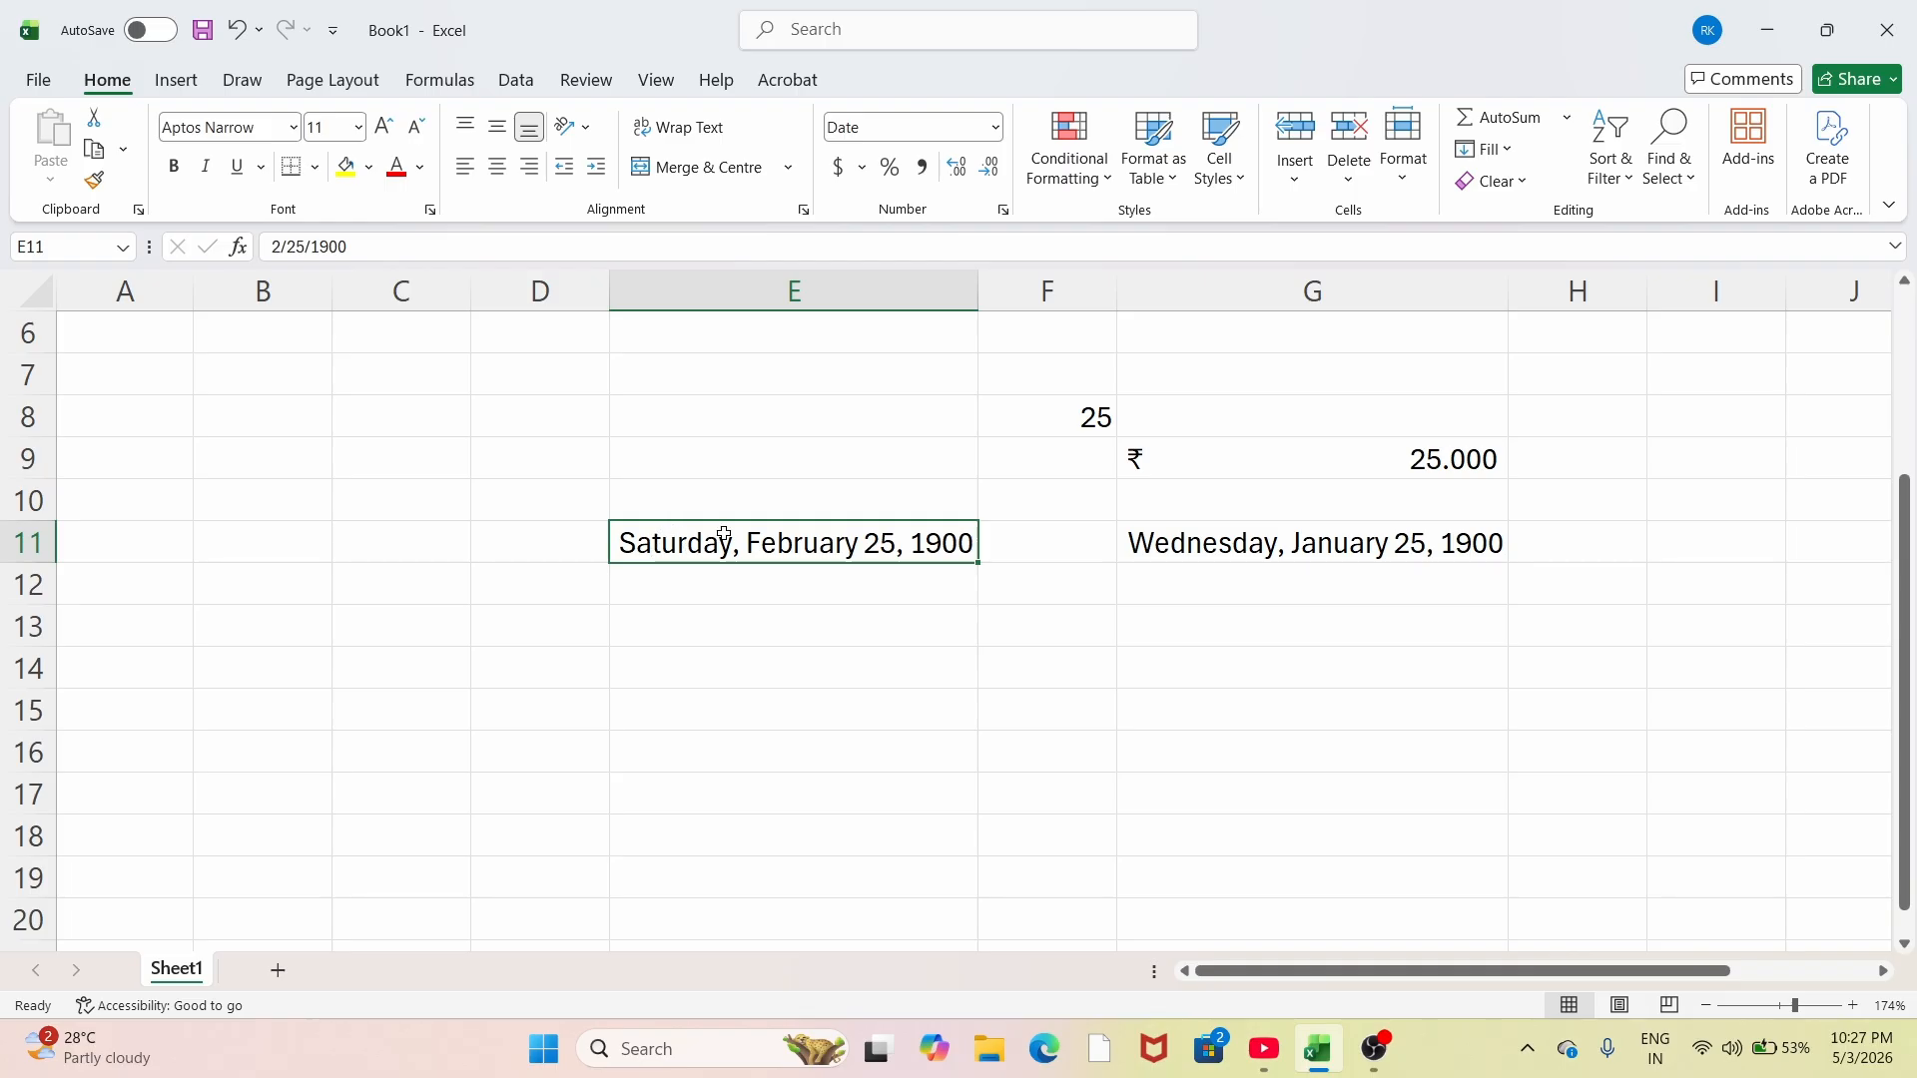
left_click(995, 127)
left_click(918, 403)
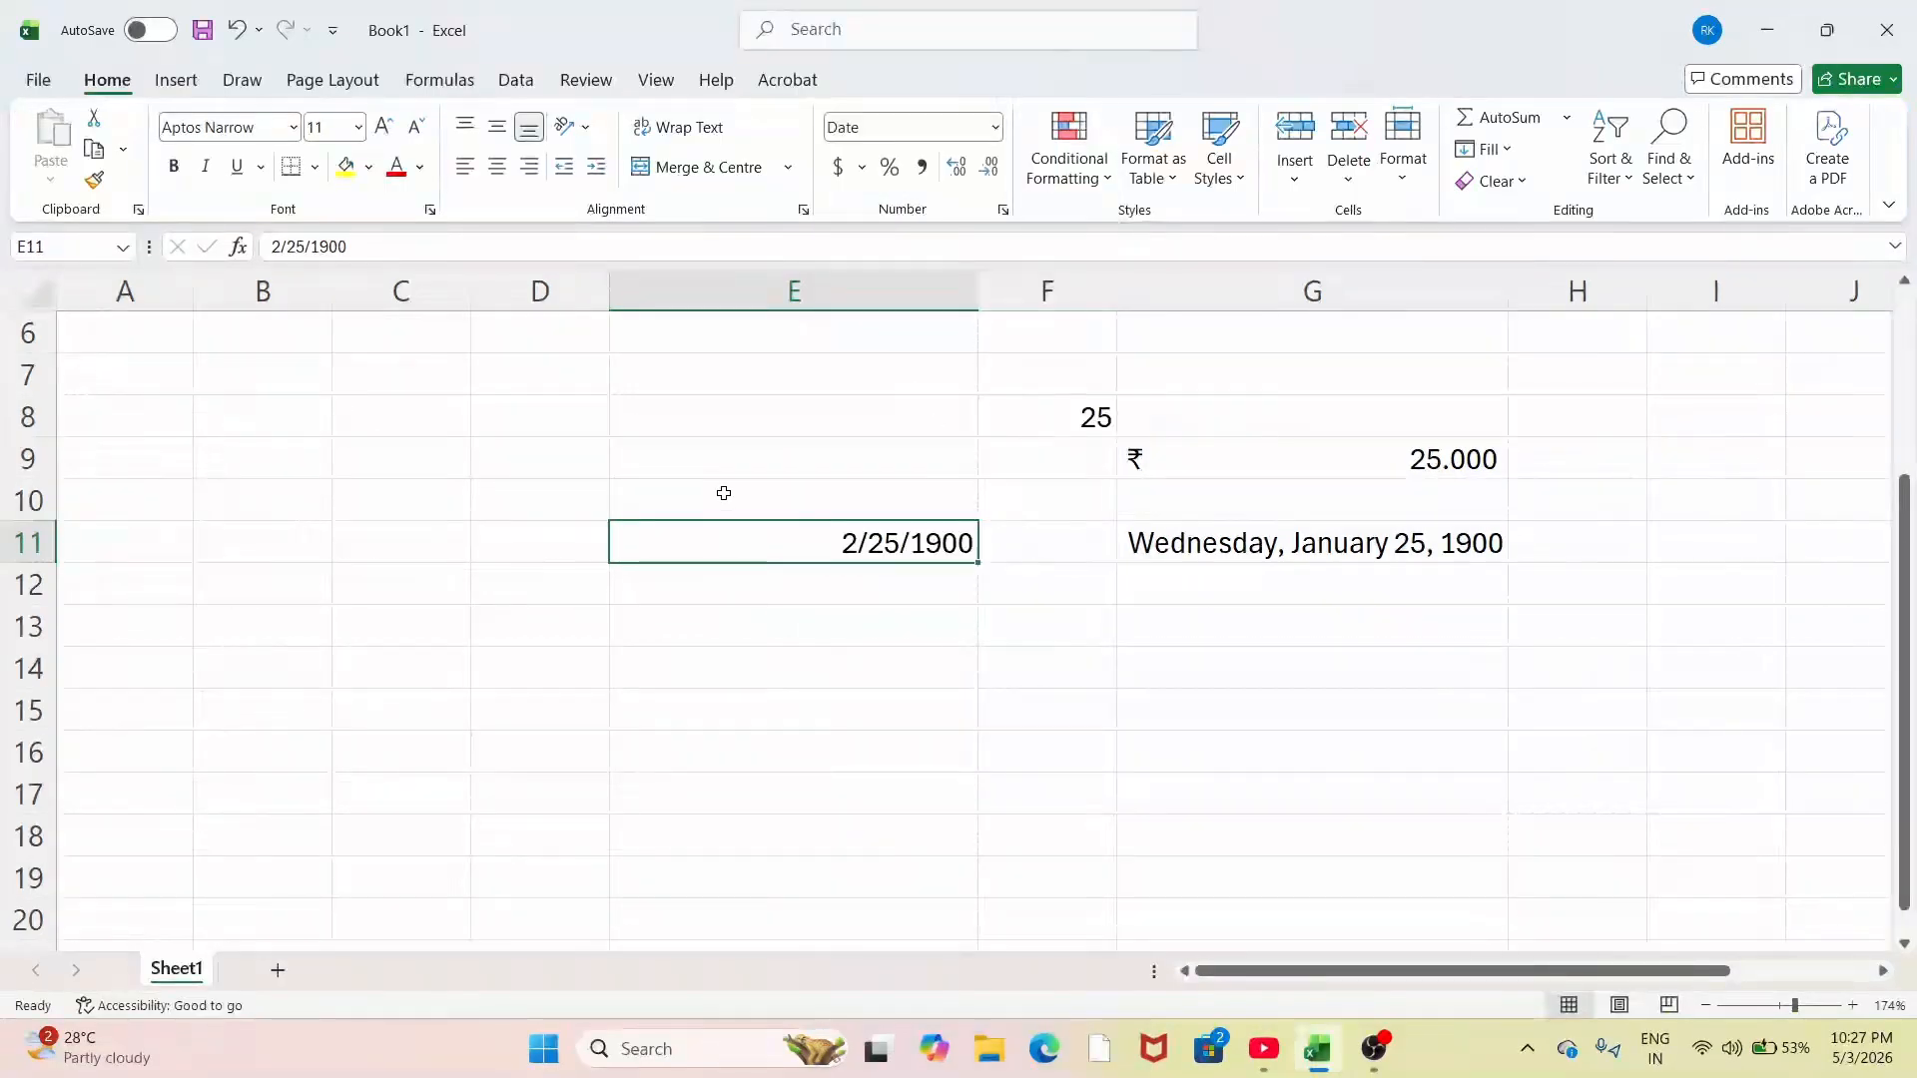
Step: Try Accounting and Percentage on E11, finally showing it as Time 12:00:00 AM
left_click(996, 127)
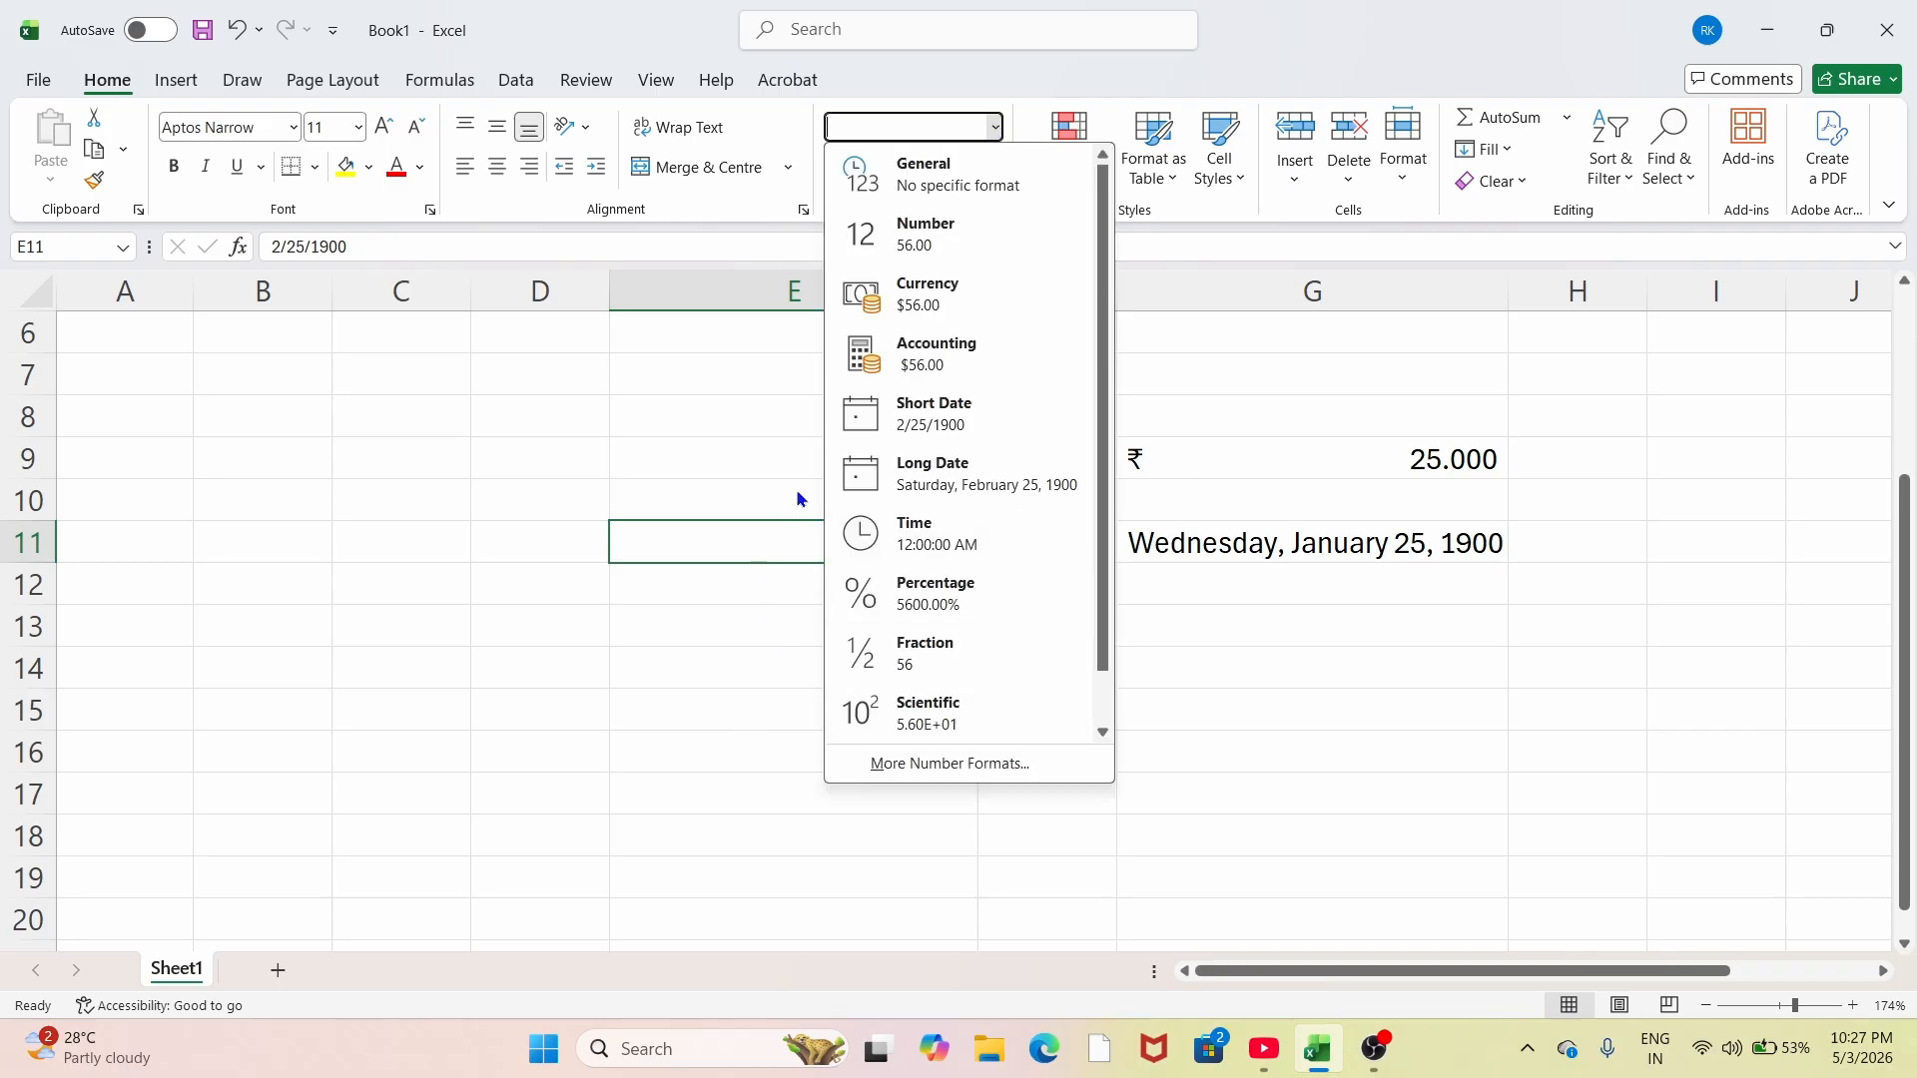
left_click(919, 359)
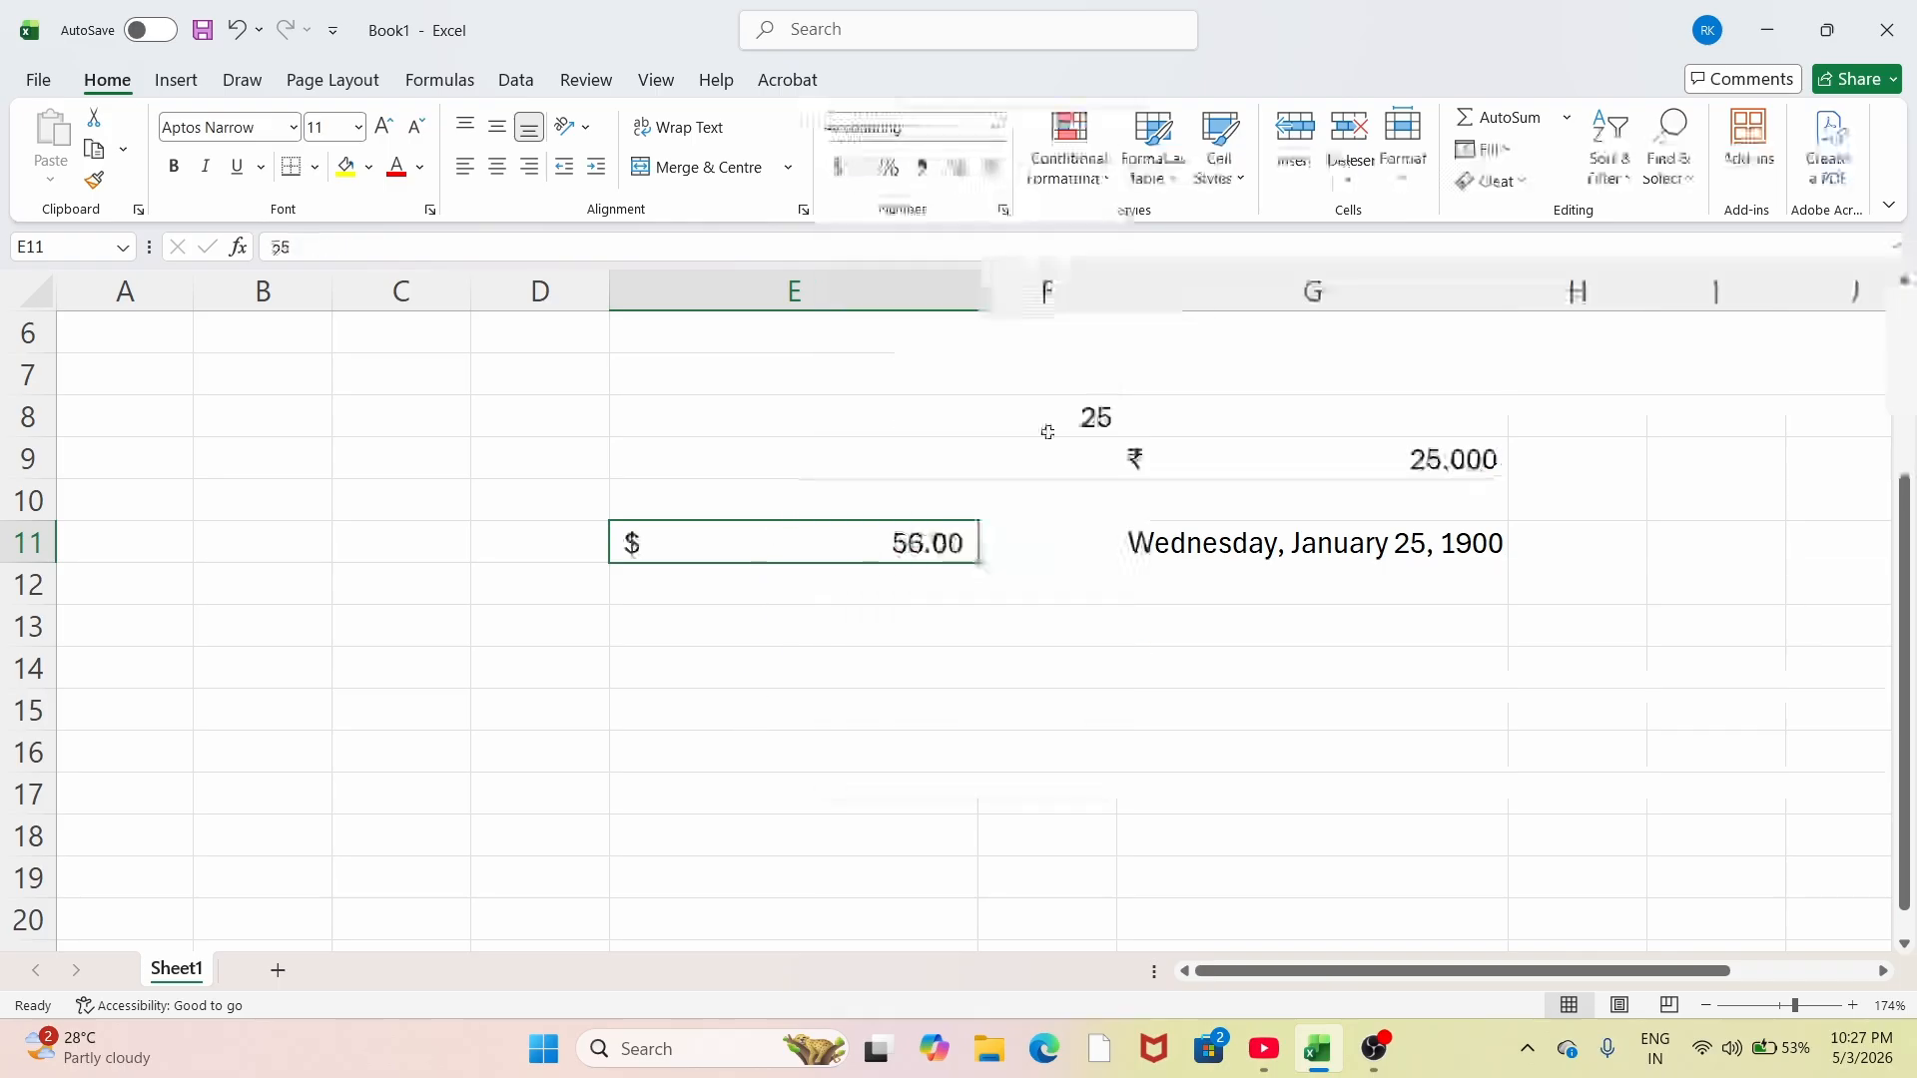
left_click(992, 137)
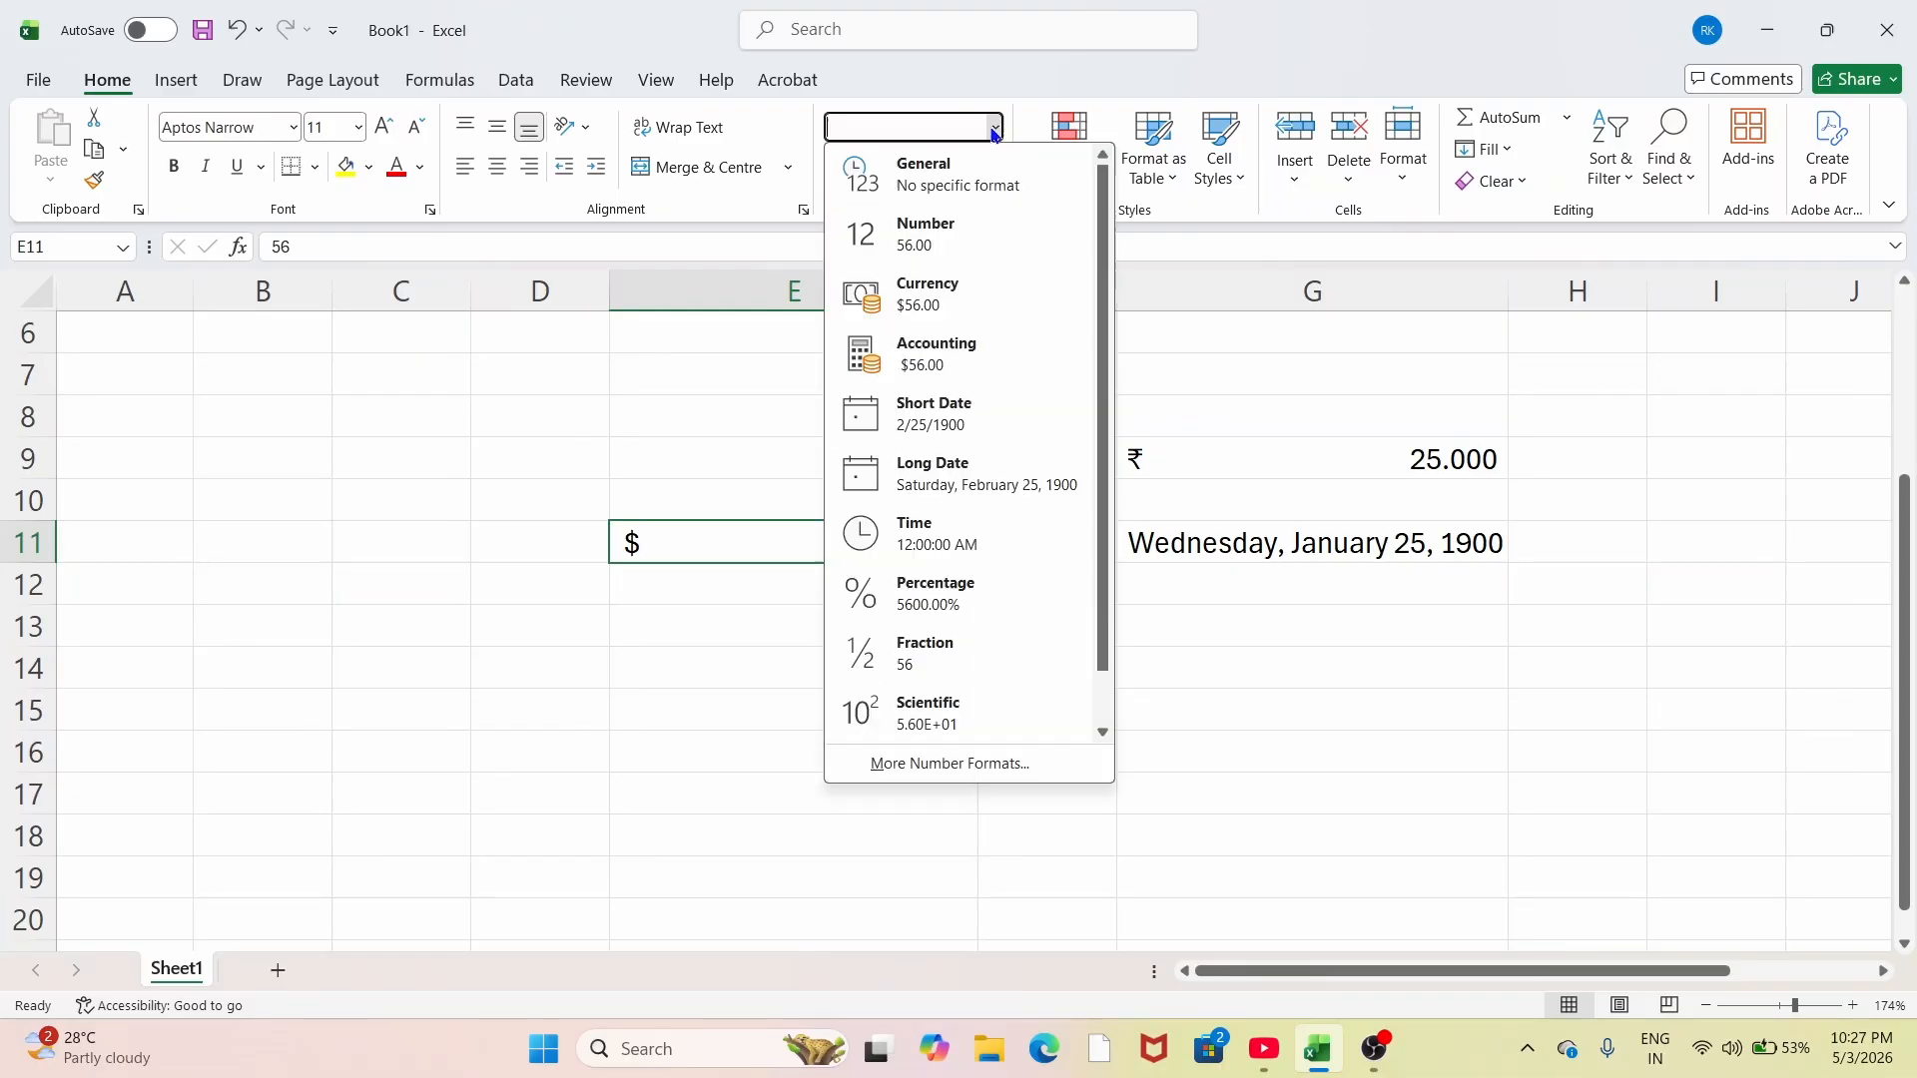
left_click(954, 592)
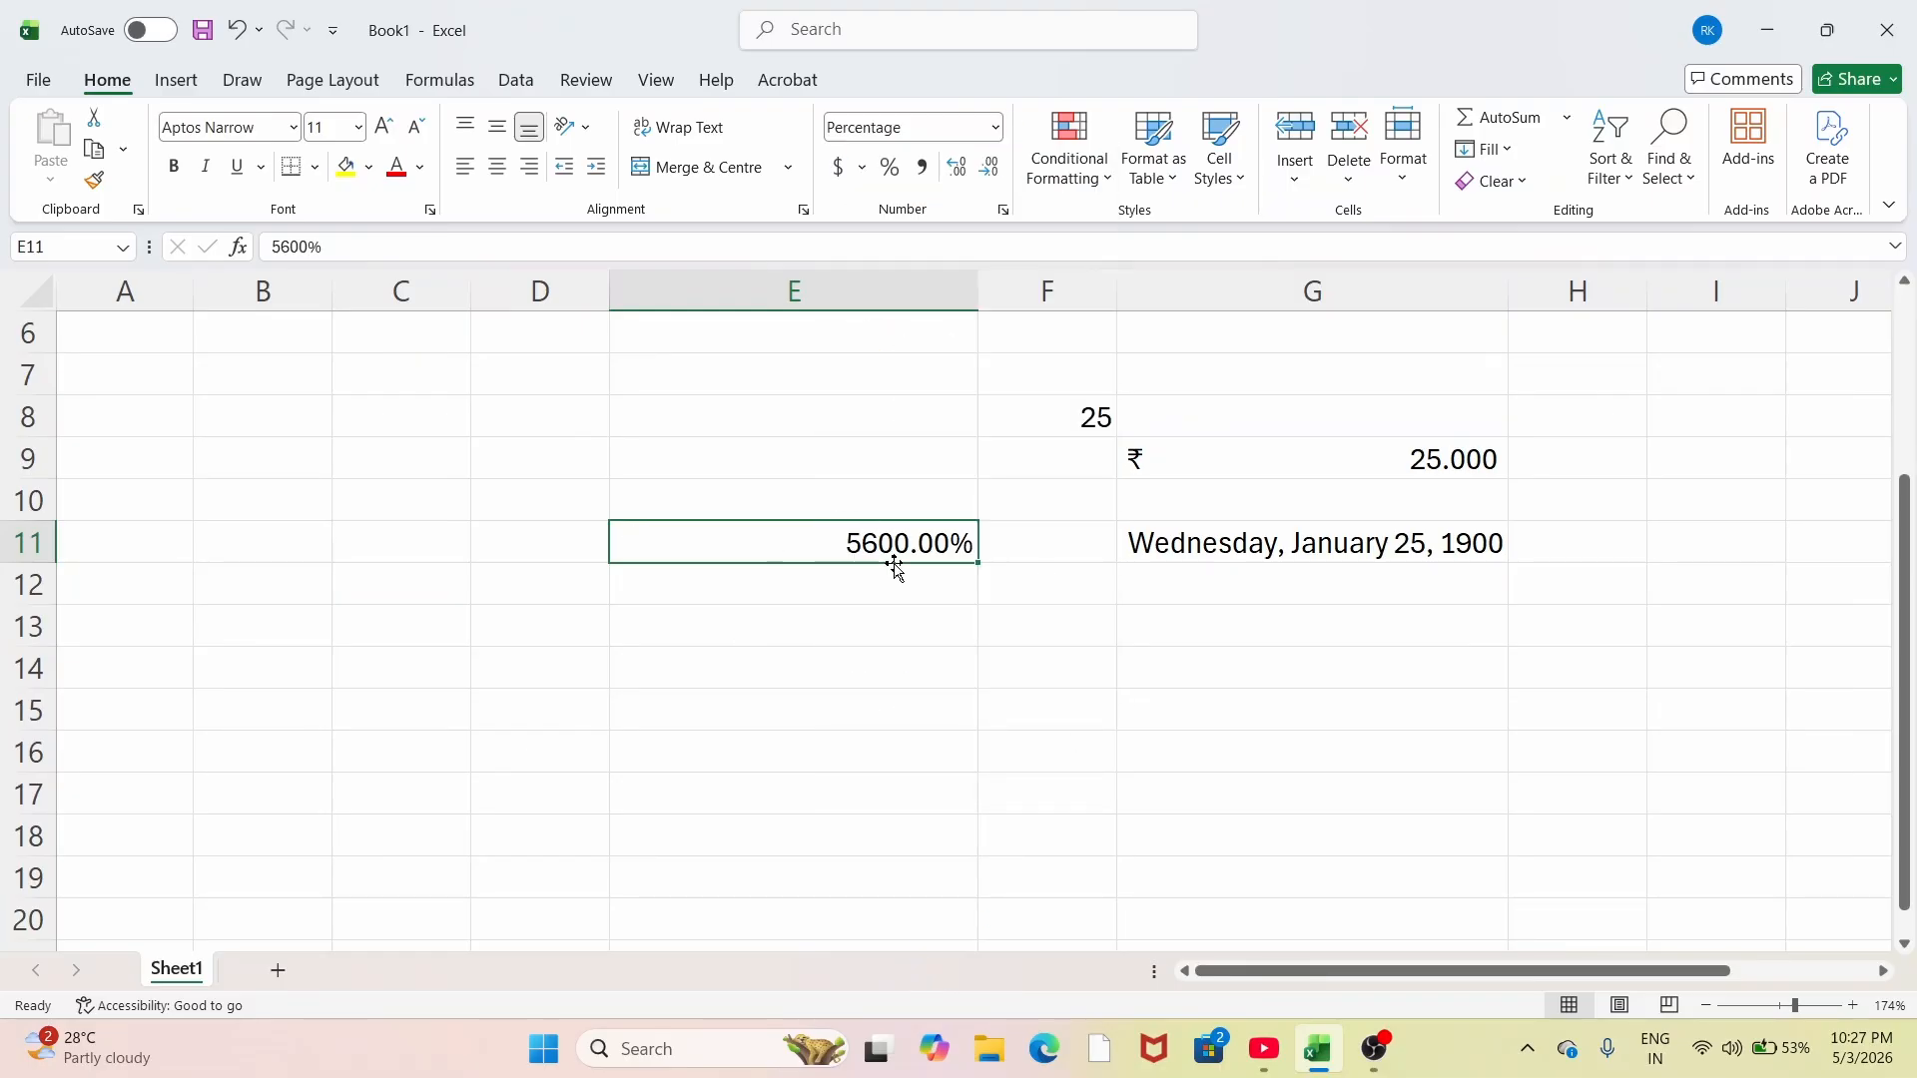
left_click(993, 130)
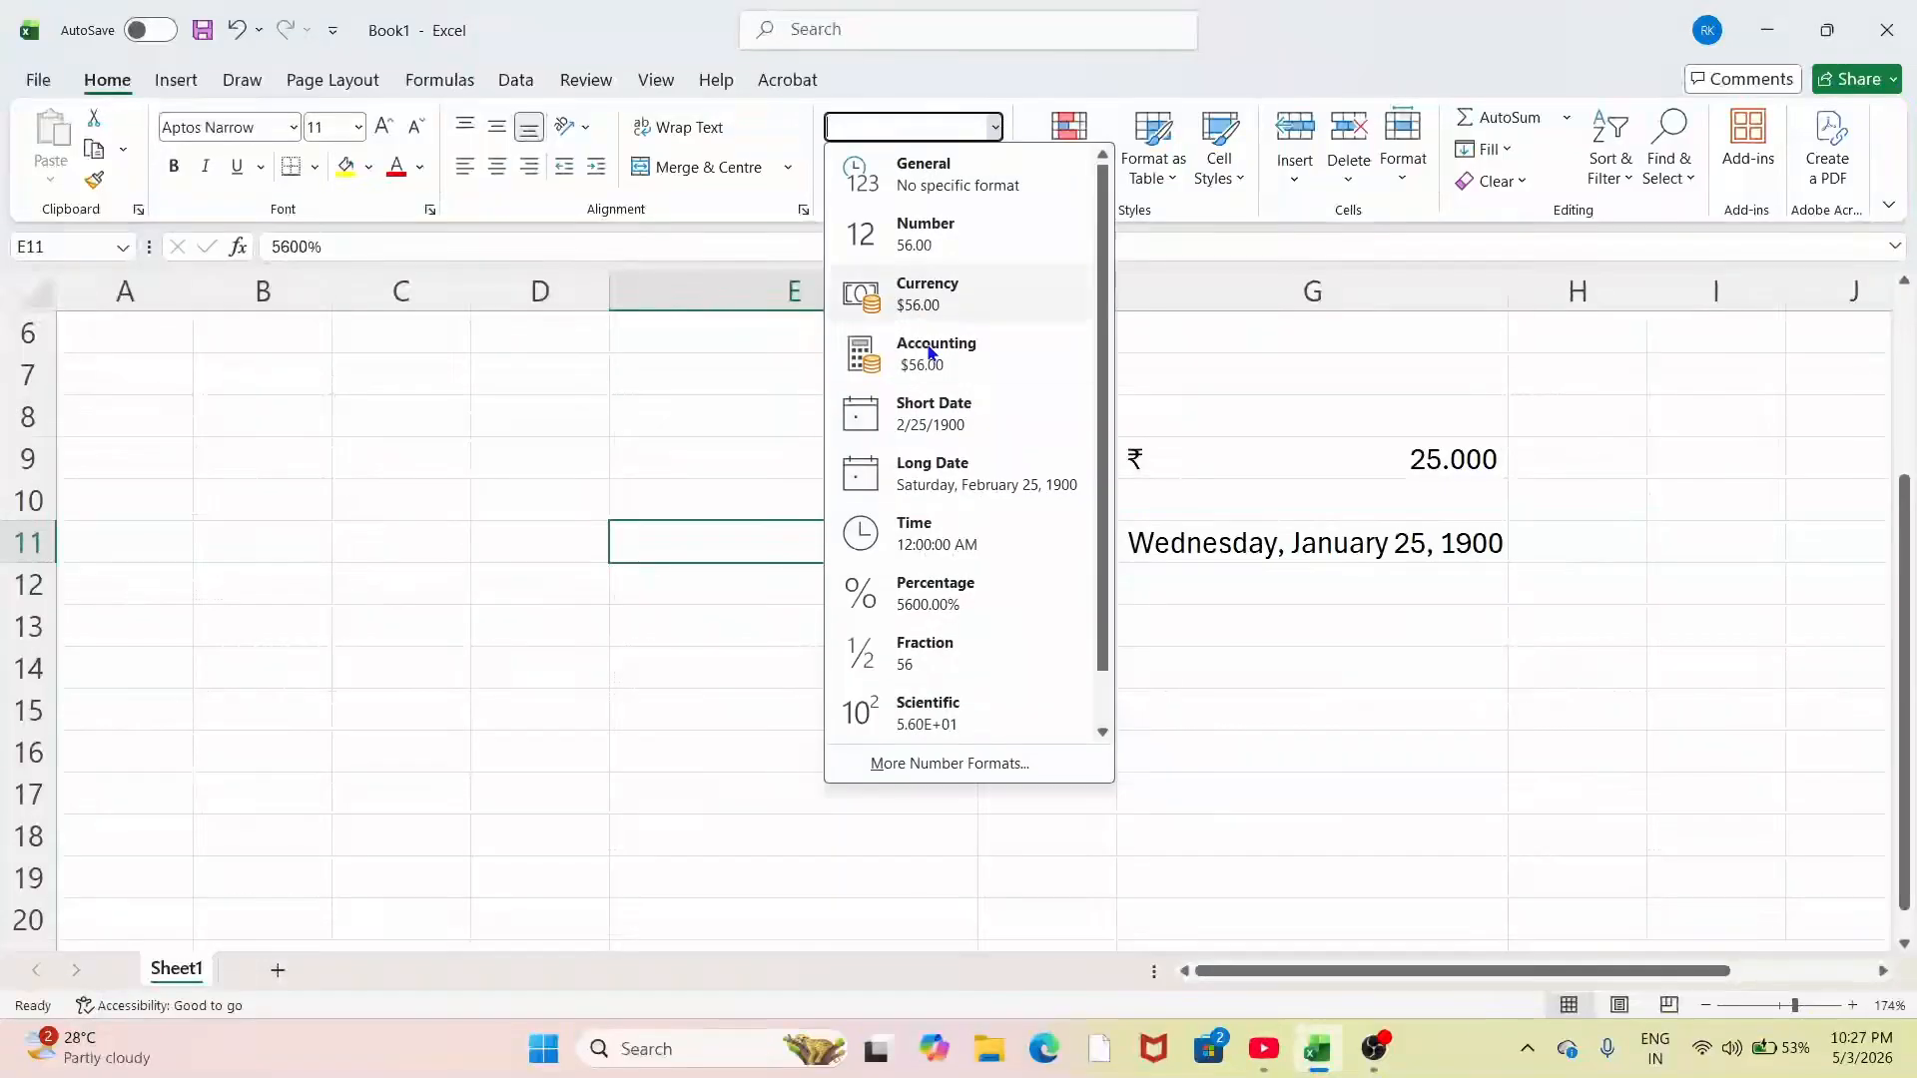
left_click(945, 537)
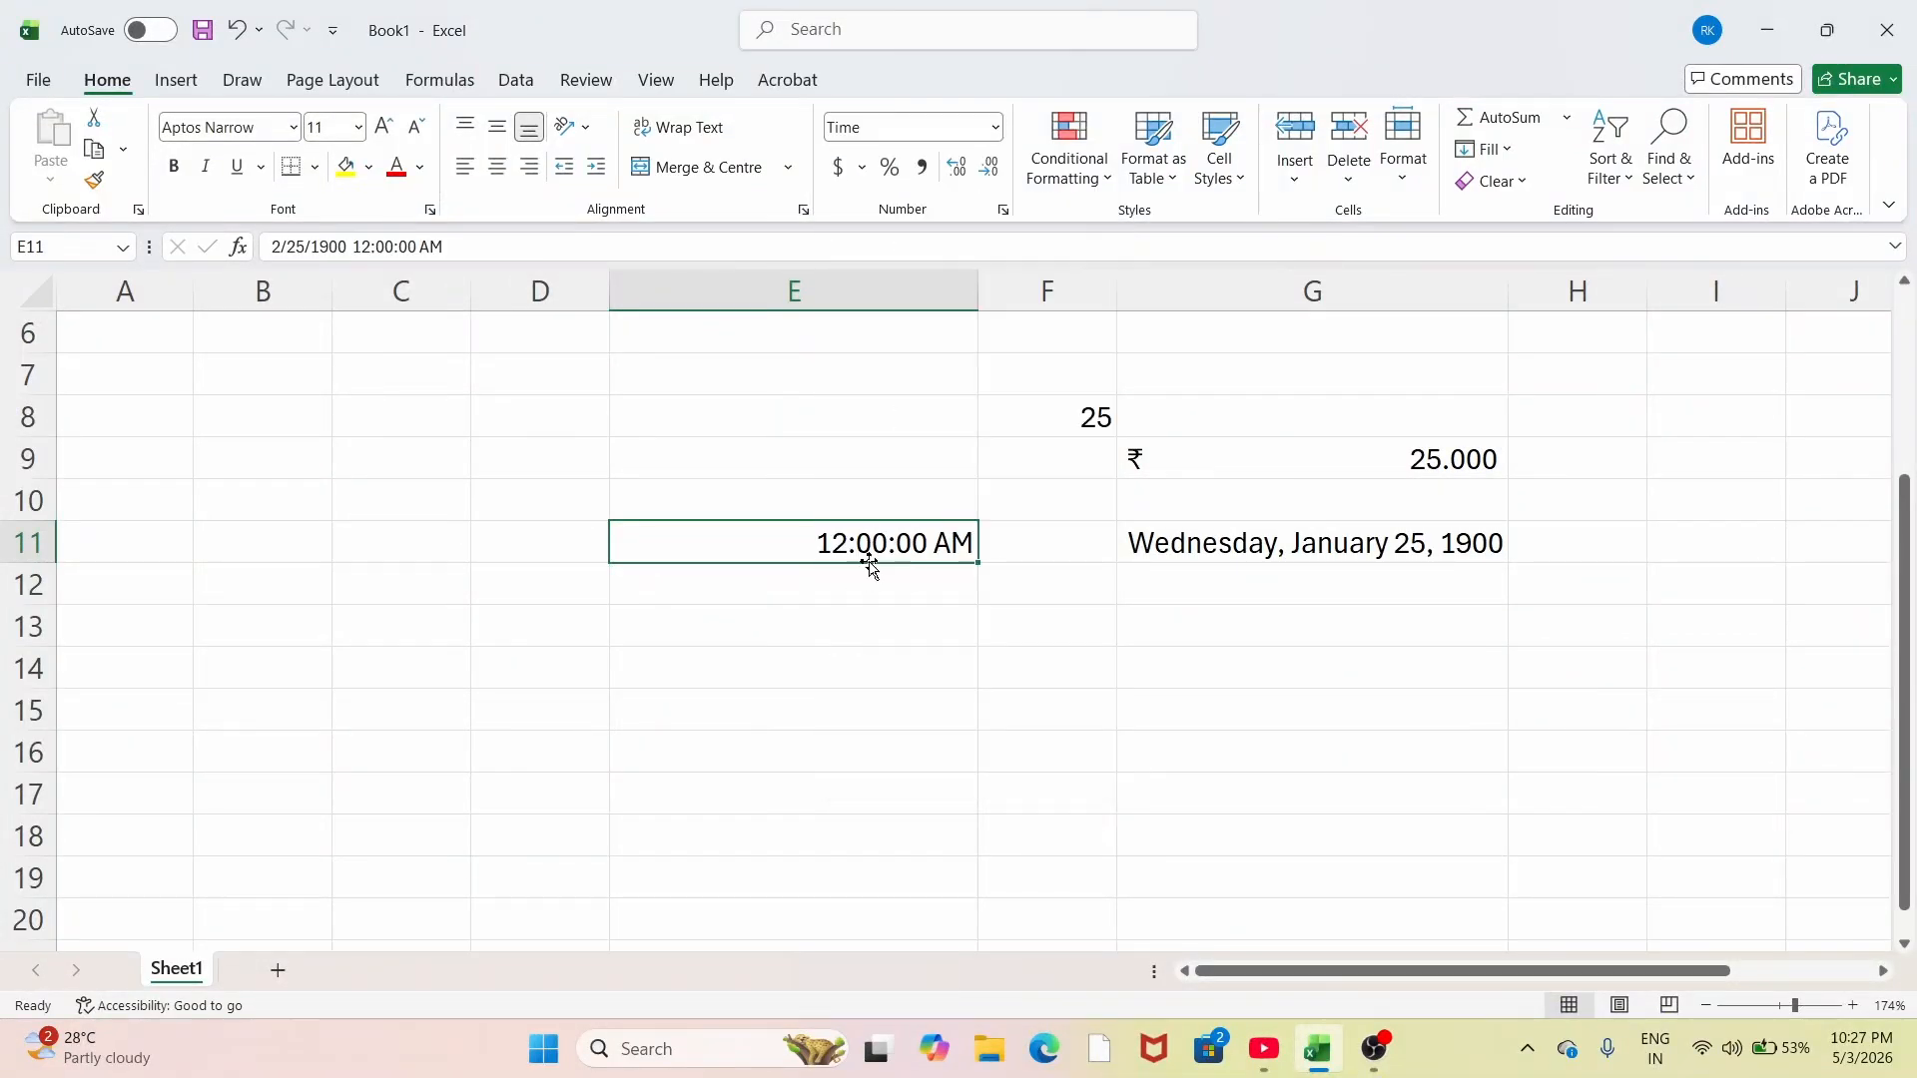
left_click(997, 128)
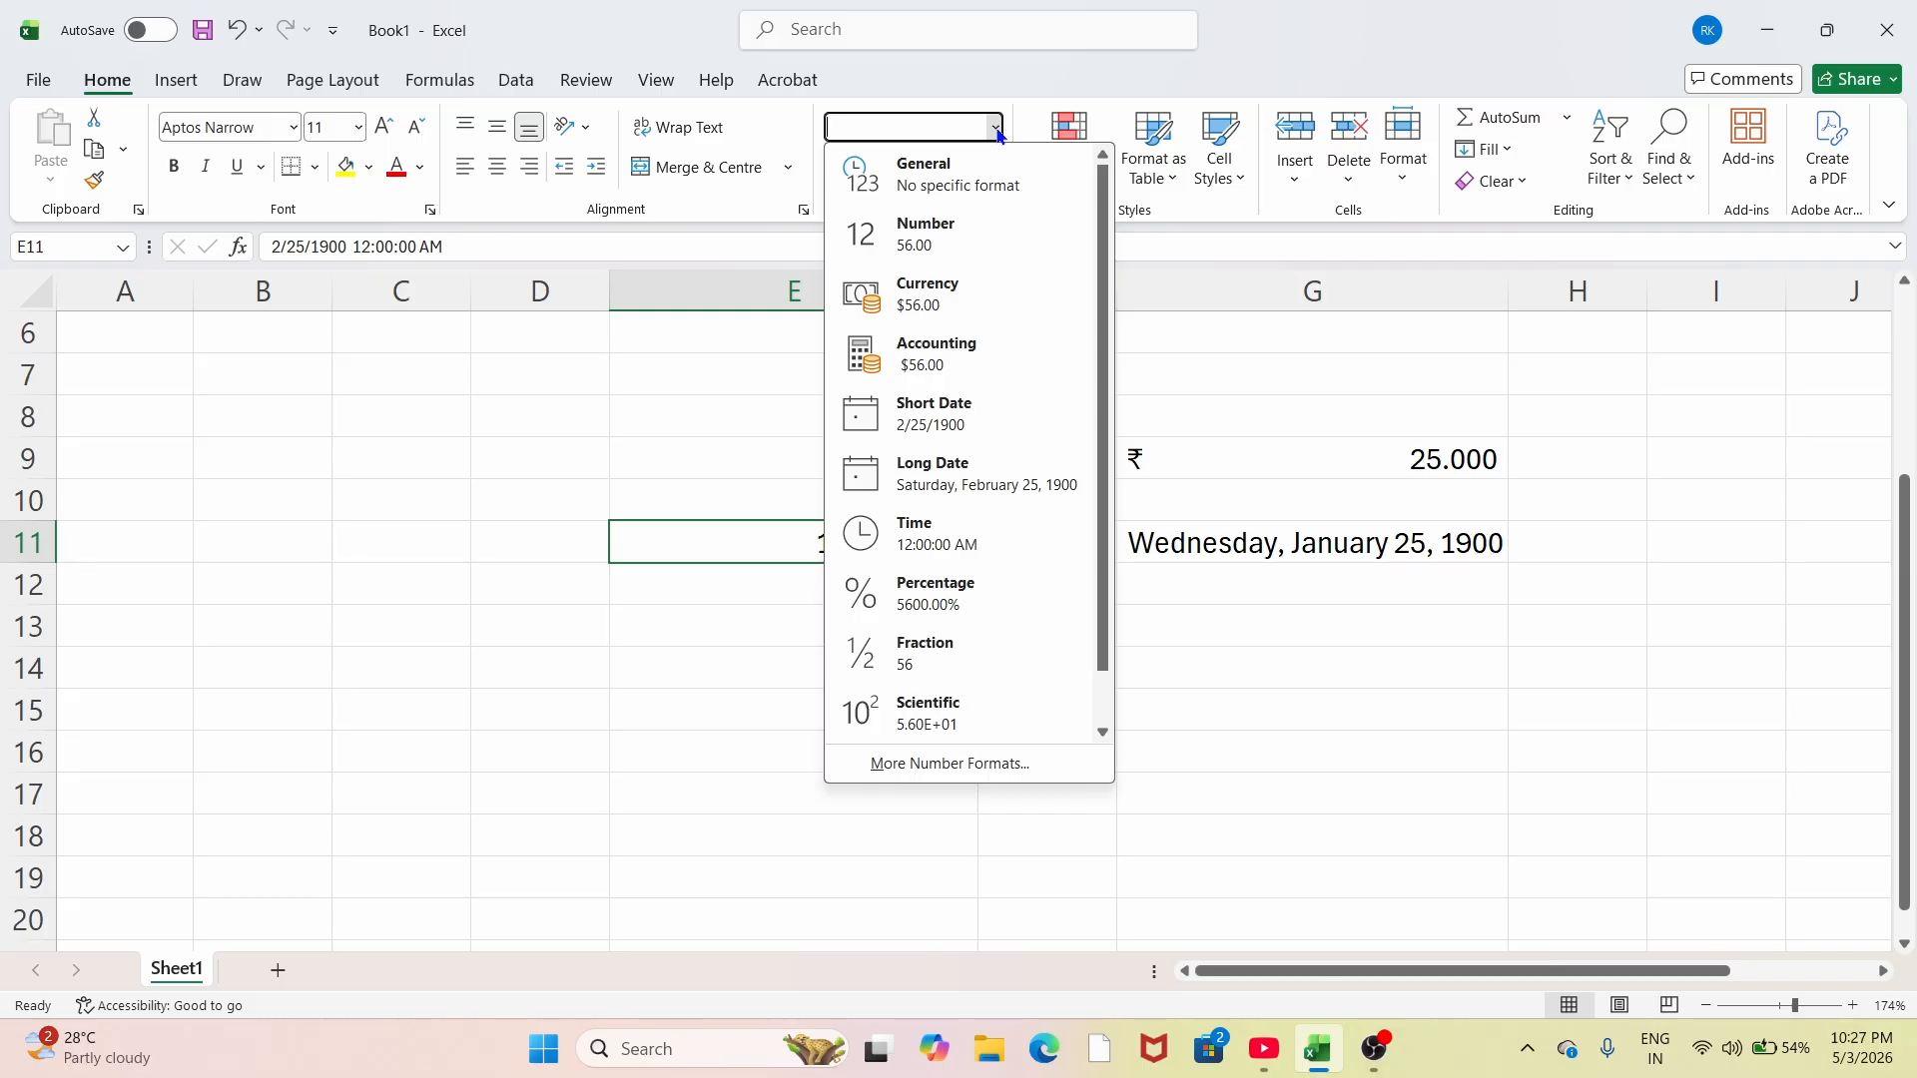
Step: Select the ₹ 25.000 amount in G9 and show its Accounting currency list
left_click(672, 540)
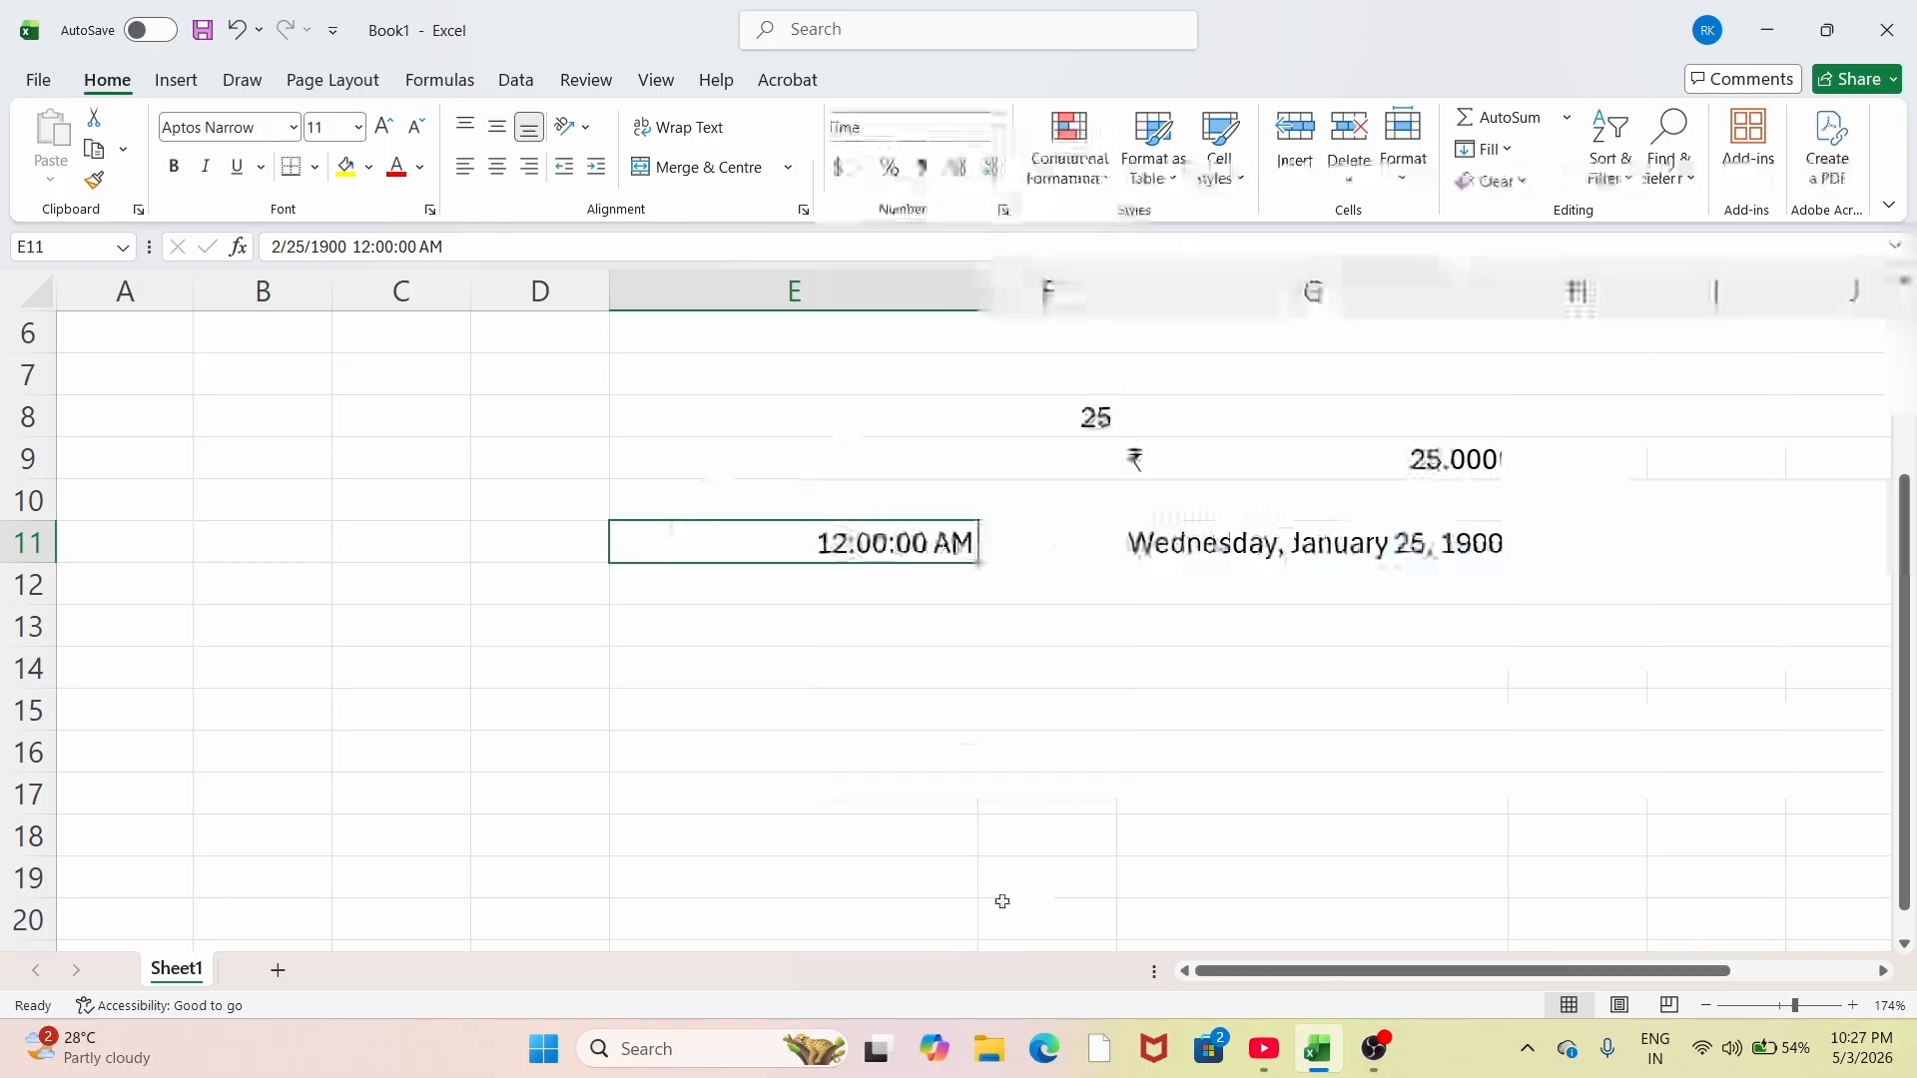
left_click(937, 616)
left_click(1088, 417)
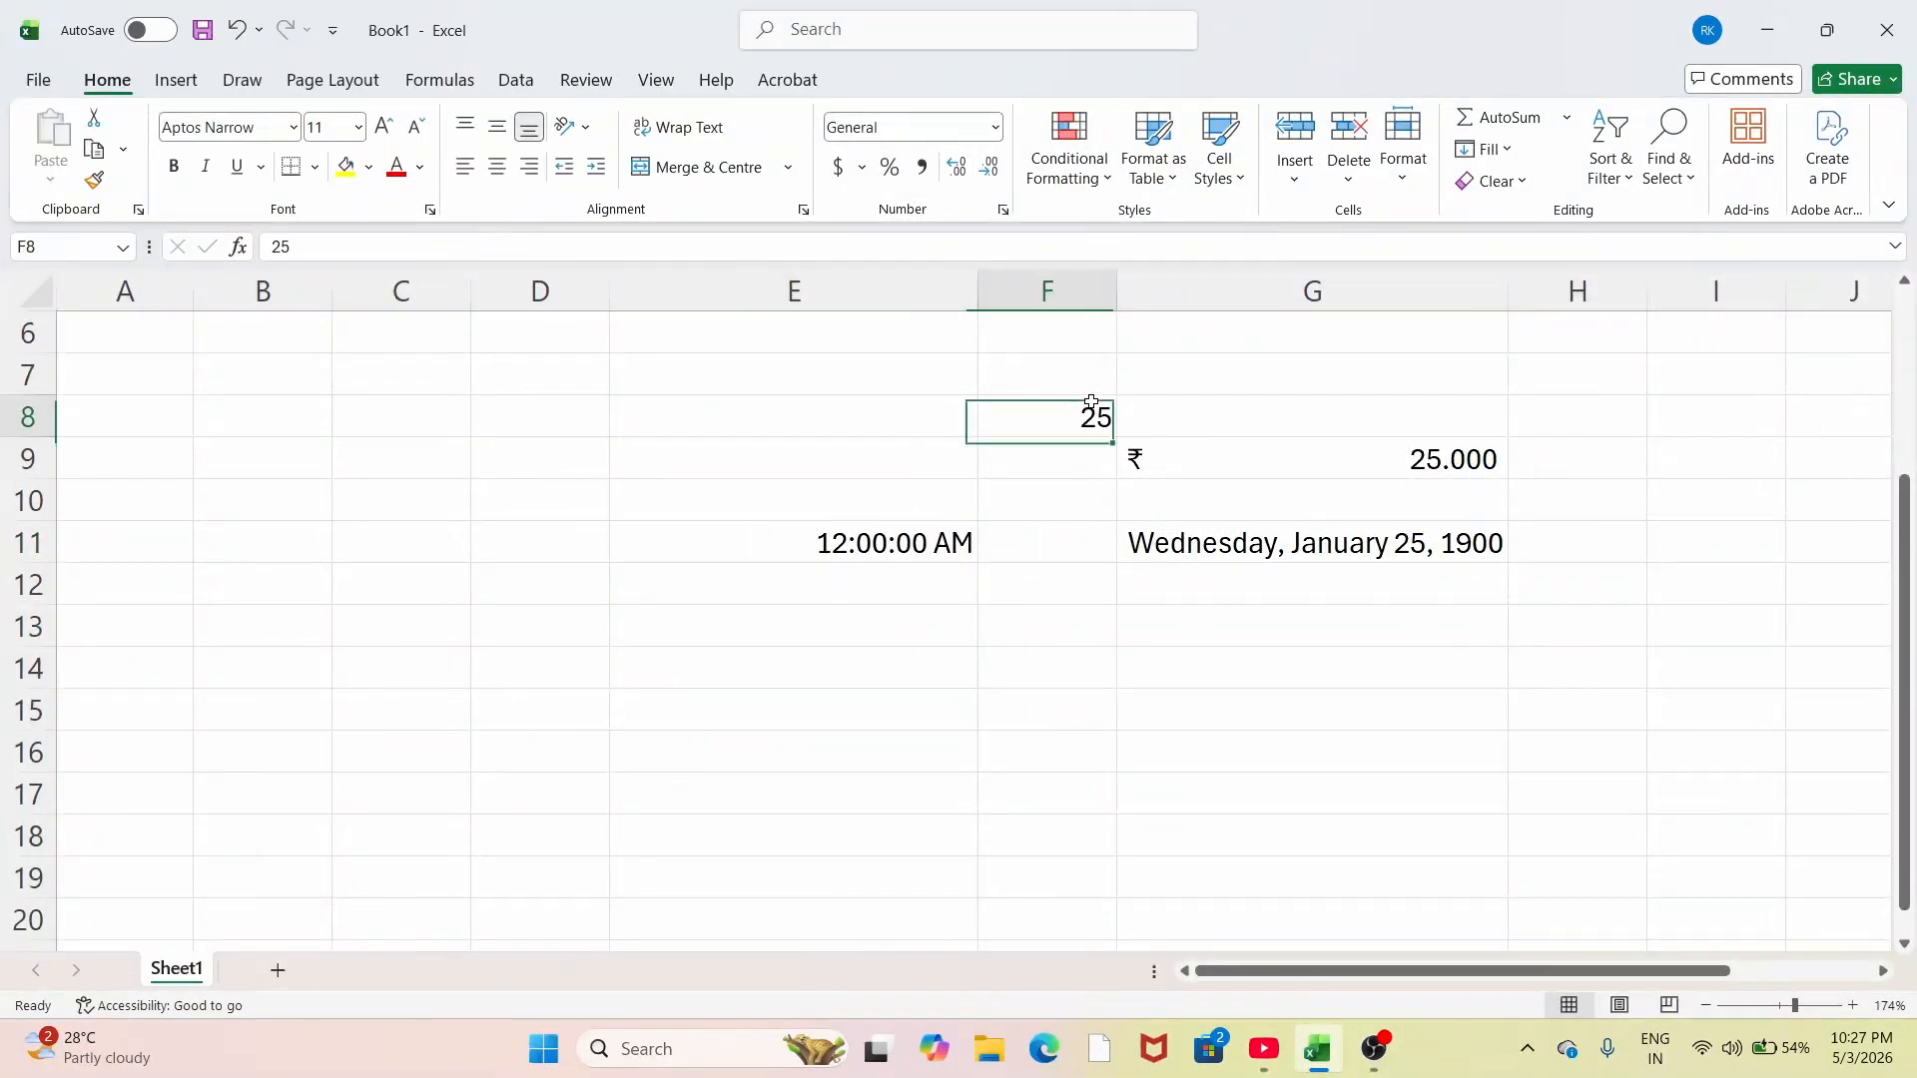
left_click(1378, 458)
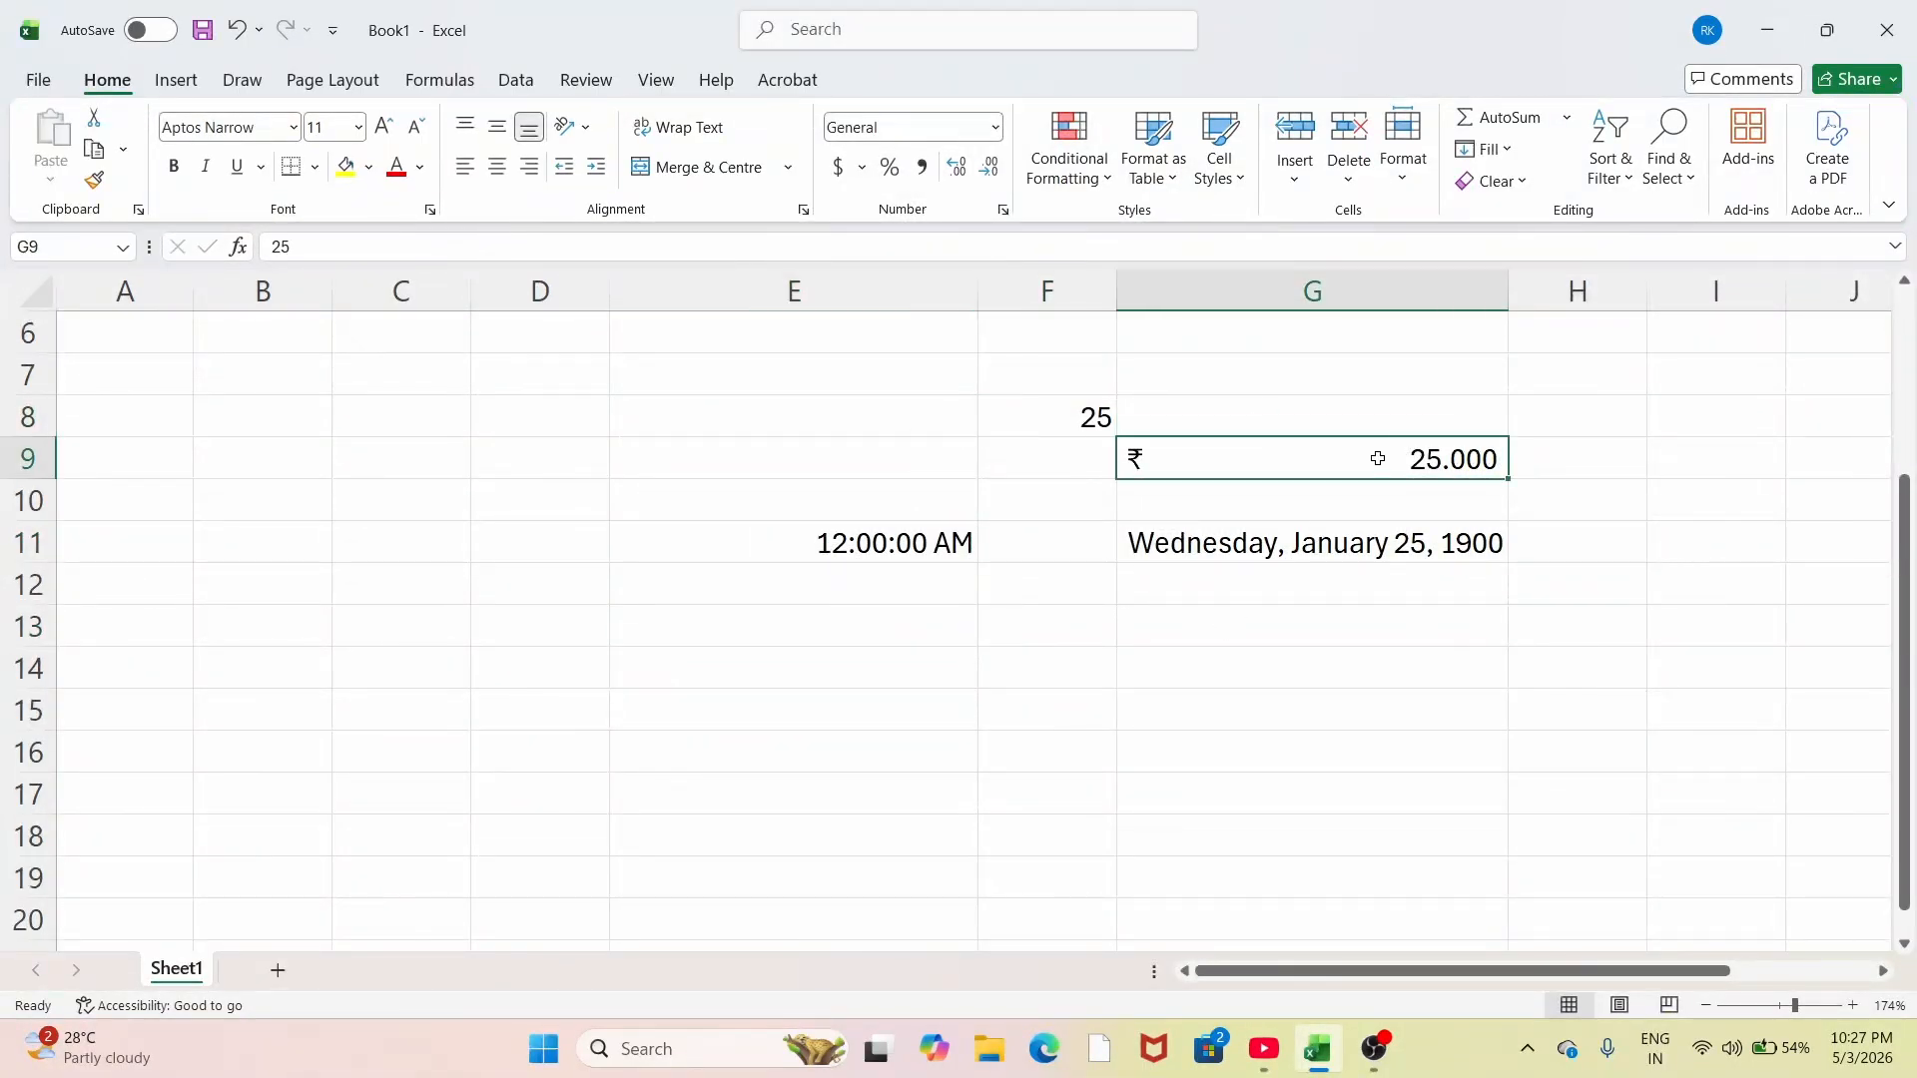
left_click(858, 168)
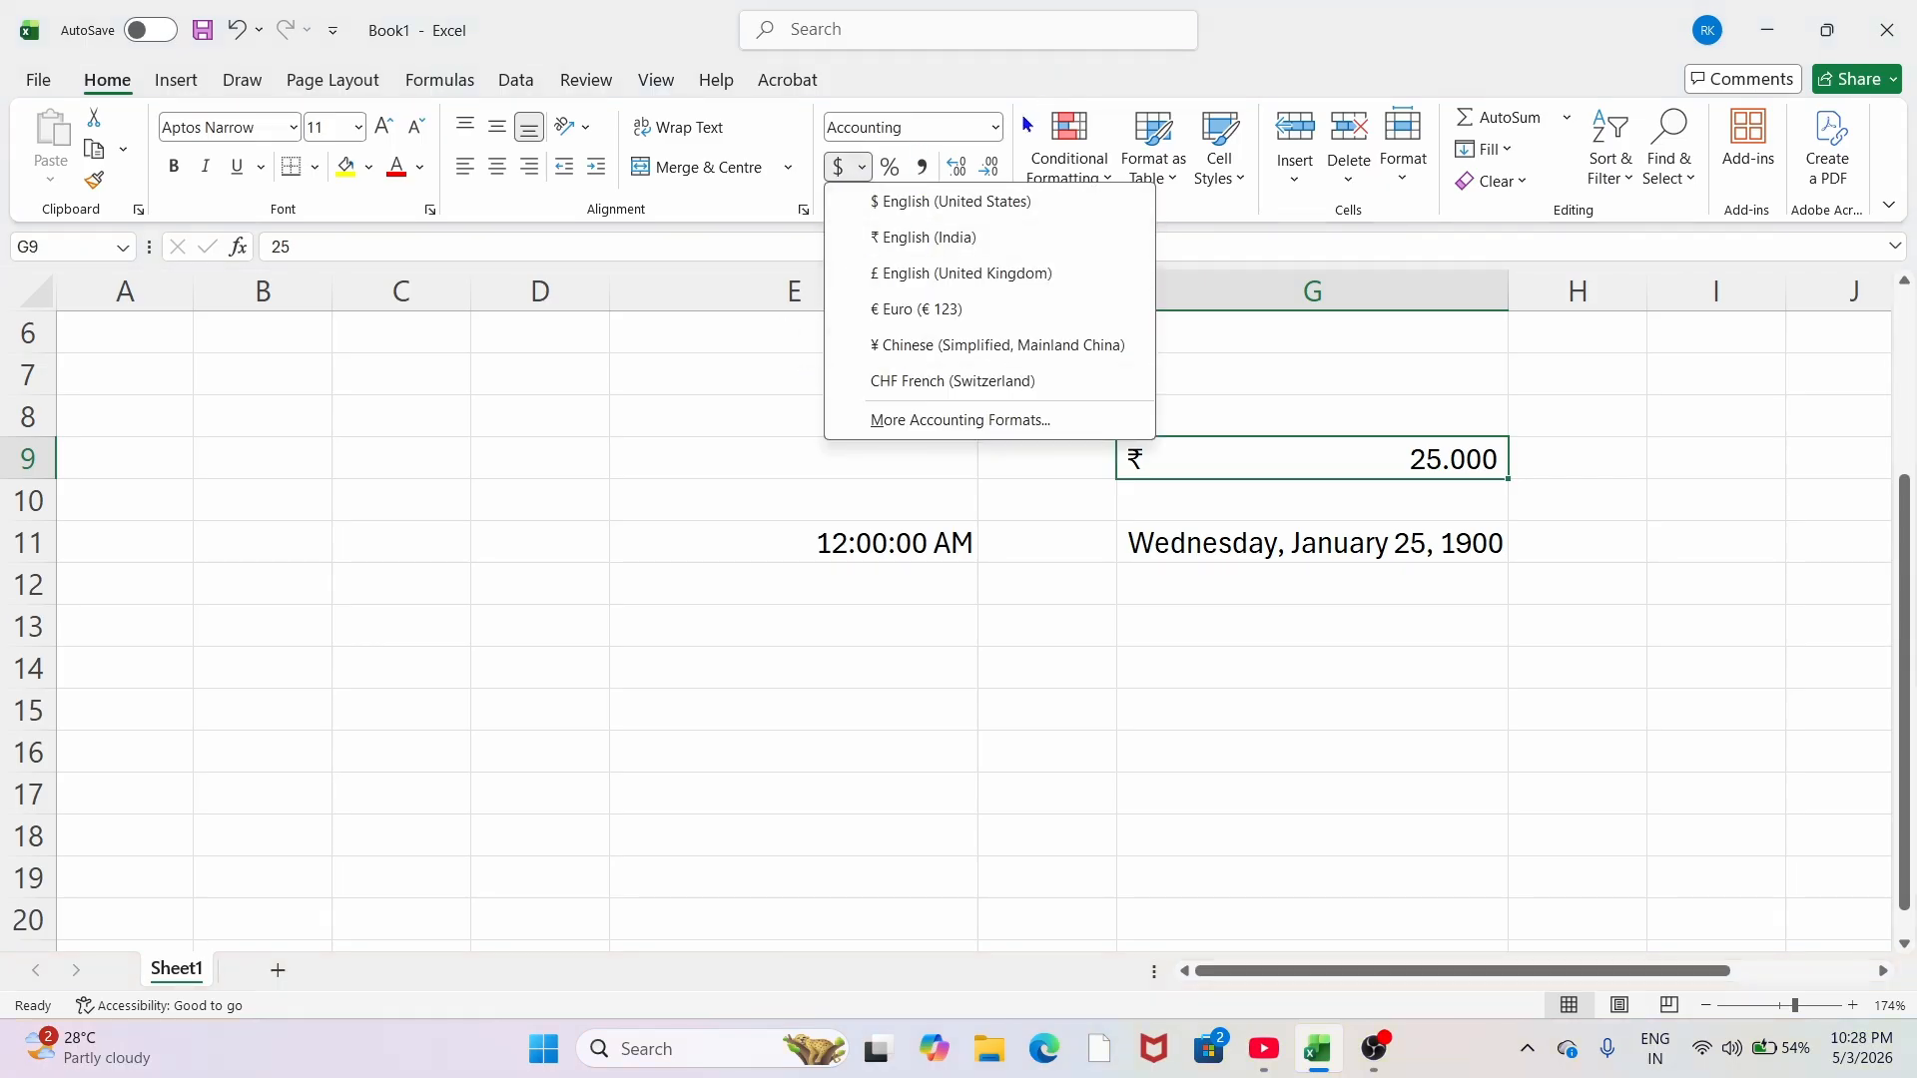
left_click(800, 467)
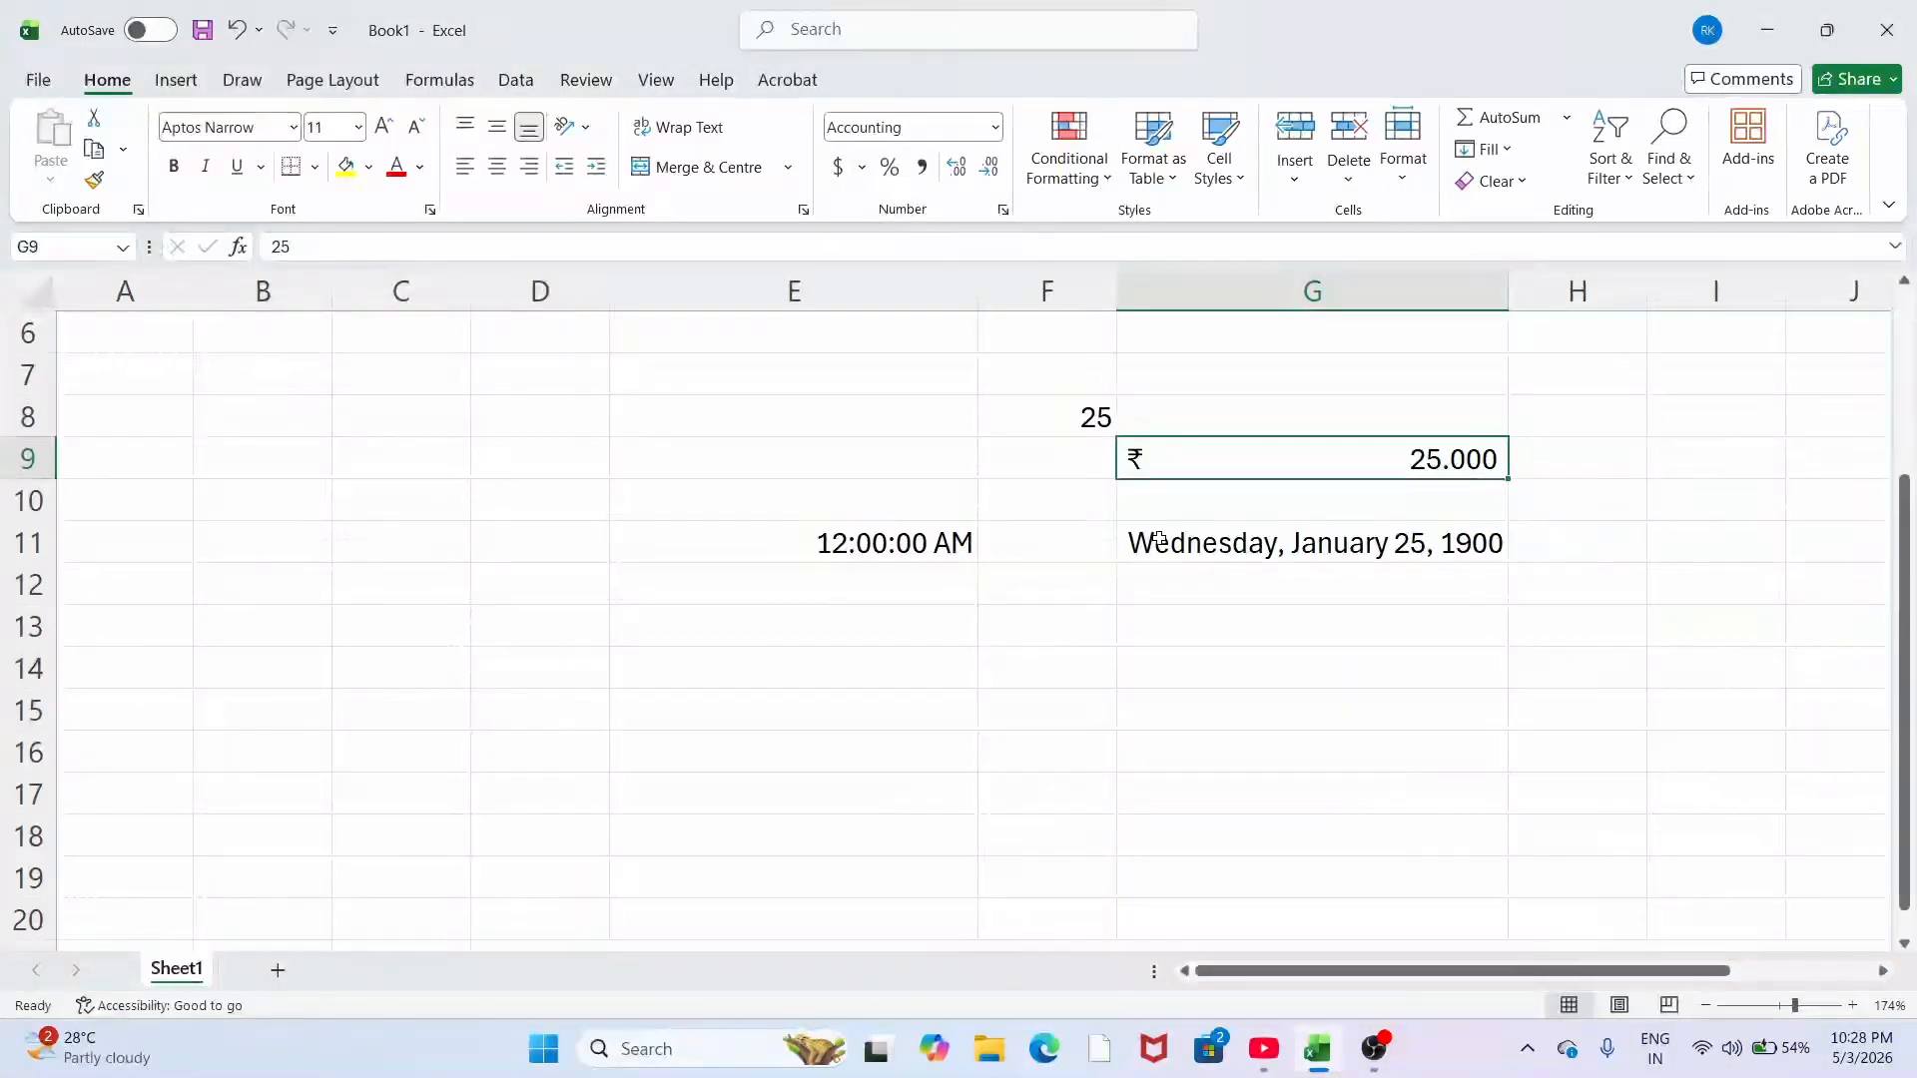
left_click(860, 168)
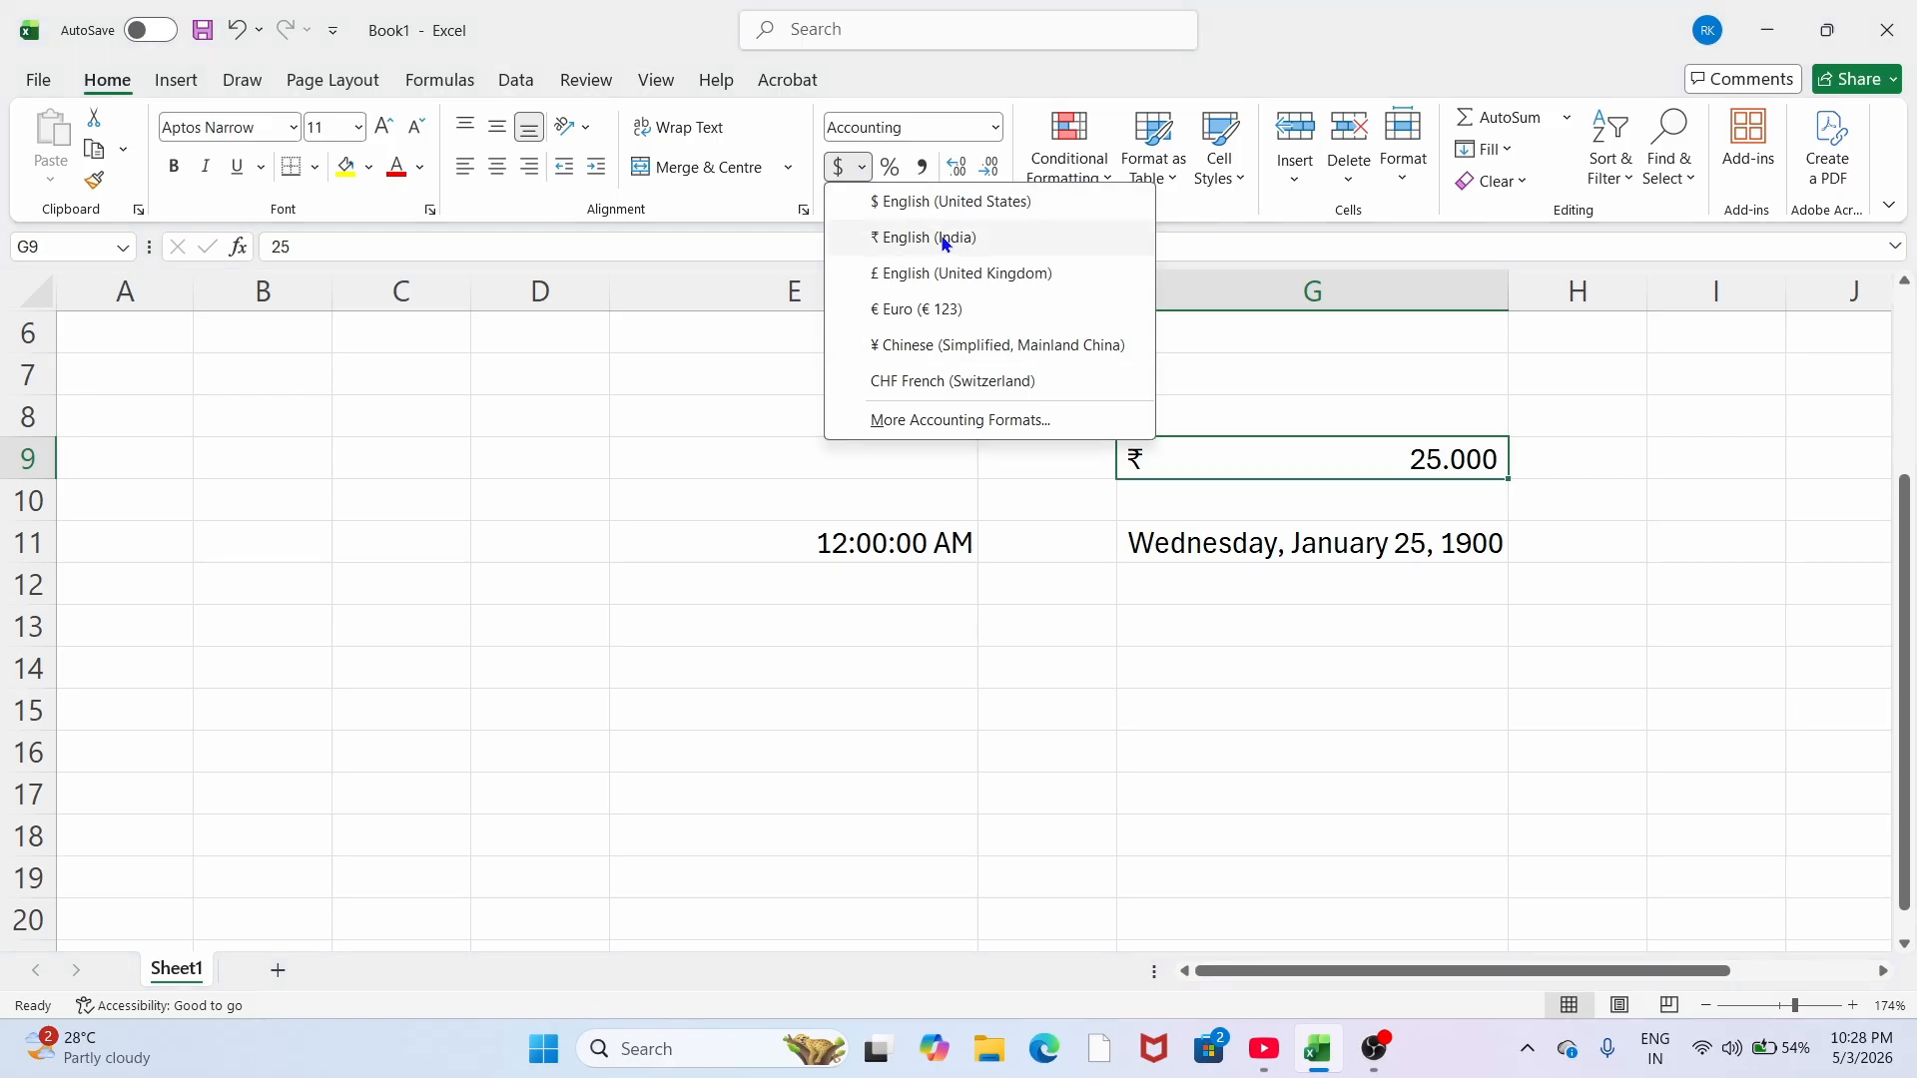
Step: Open the Accounting number format settings for G9 and its currency Symbol dropdown
left_click(968, 427)
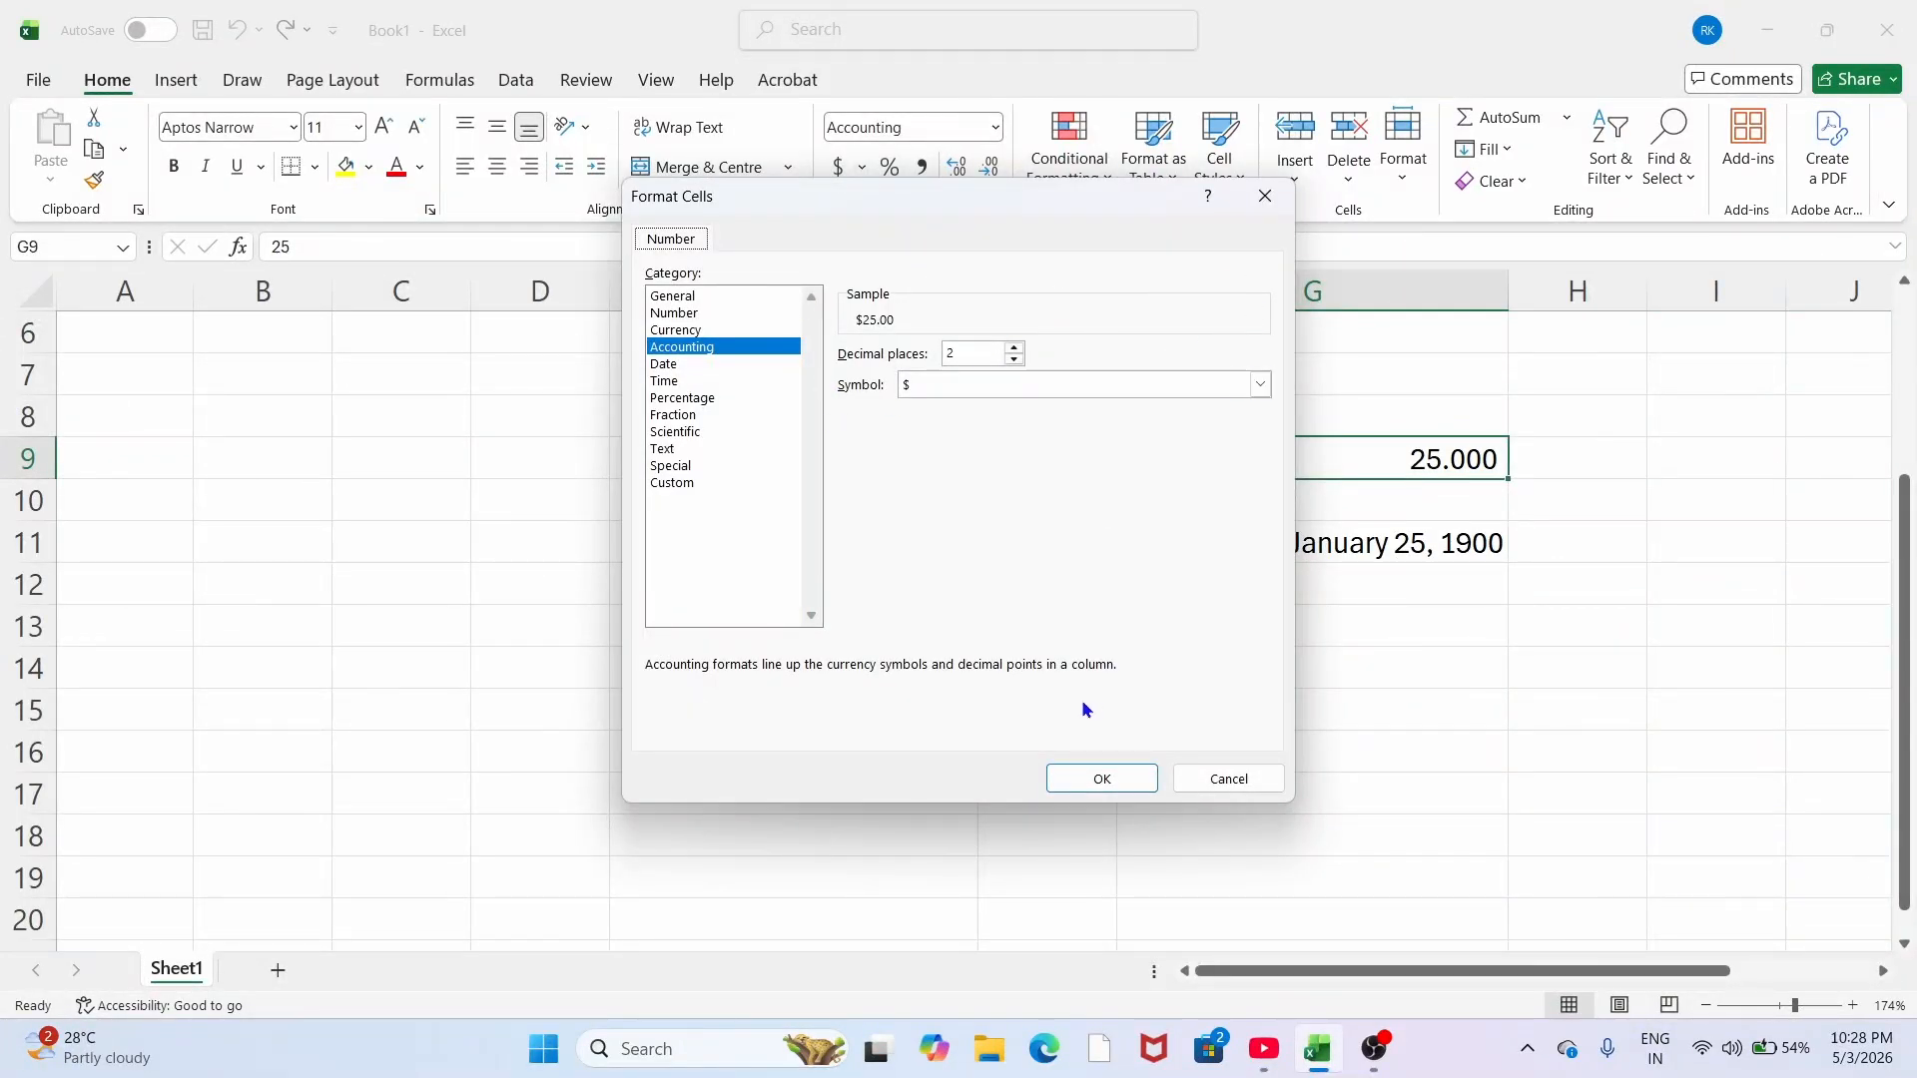
left_click(1264, 197)
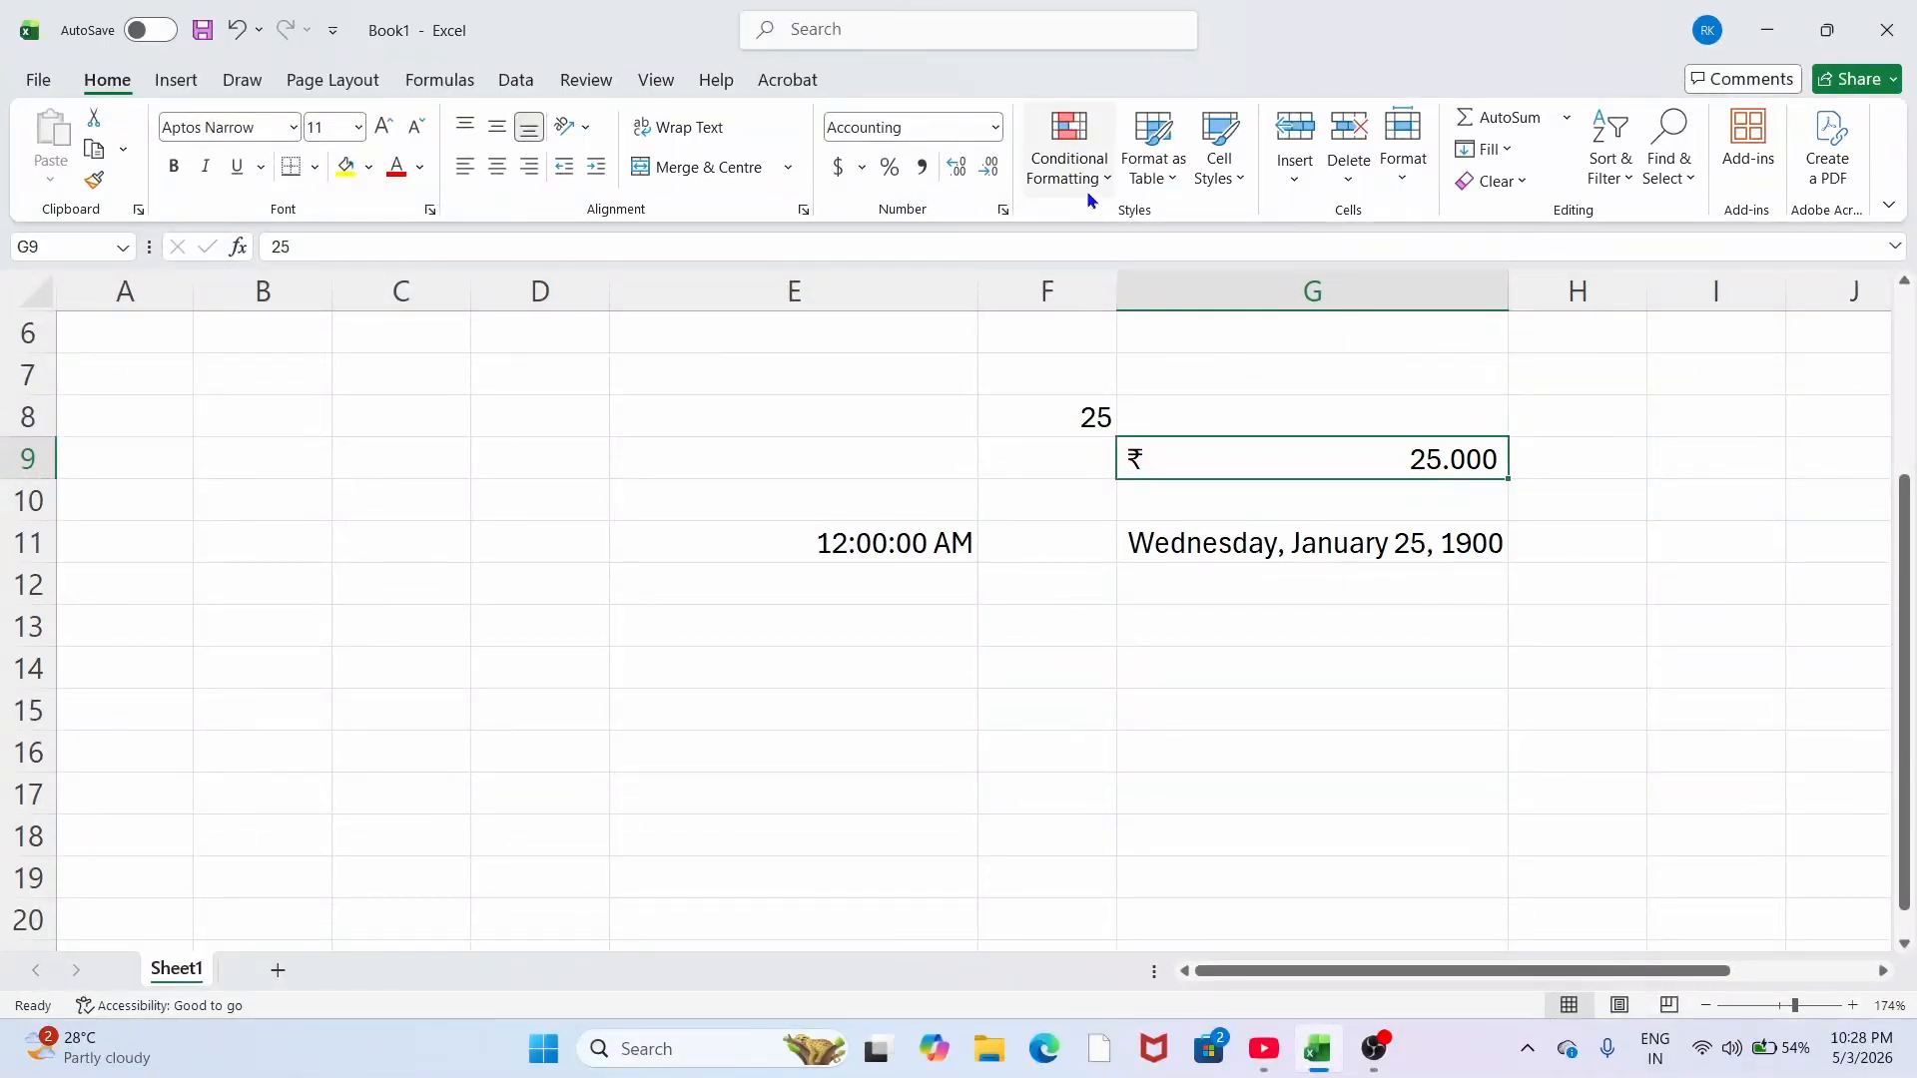
left_click(1003, 210)
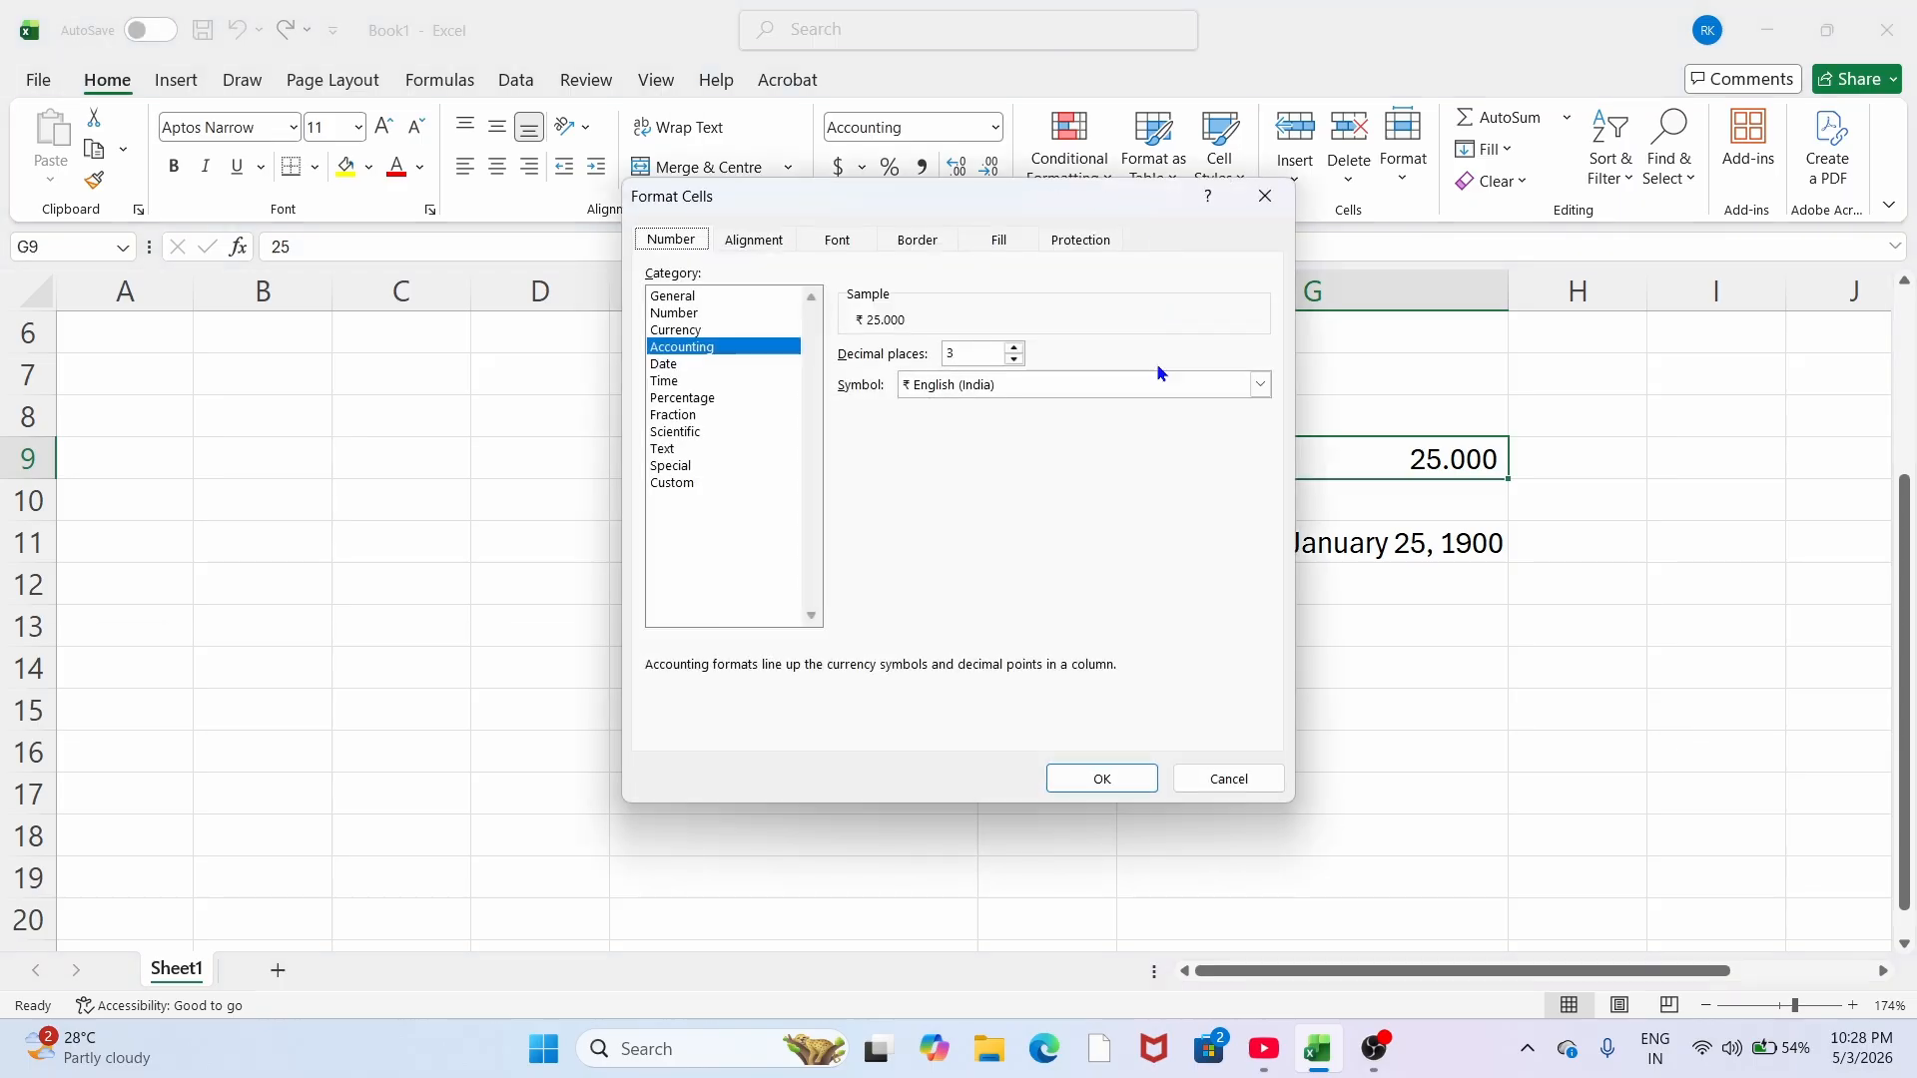
left_click(1257, 387)
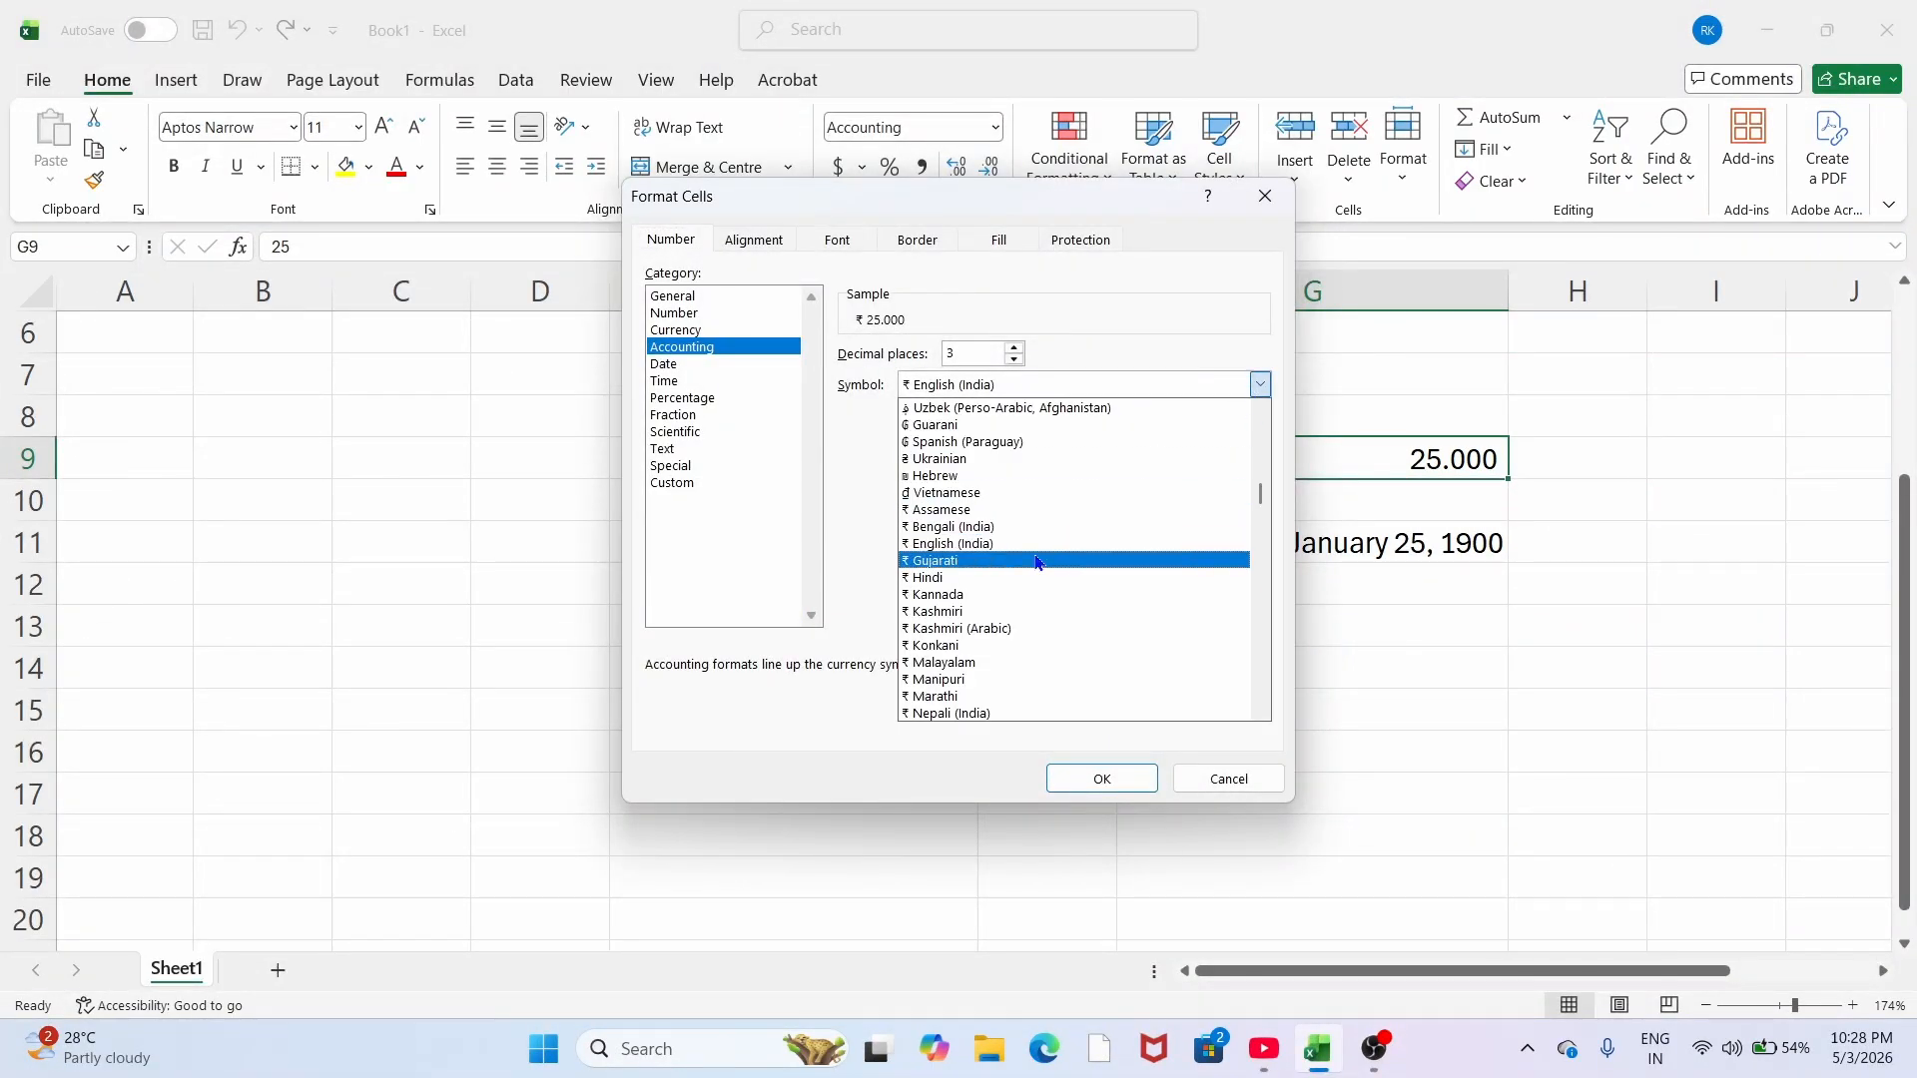
Step: Scroll through the currency symbols, keep ₹ English (India), and close the dialog
scroll(1015, 457, "down", 5)
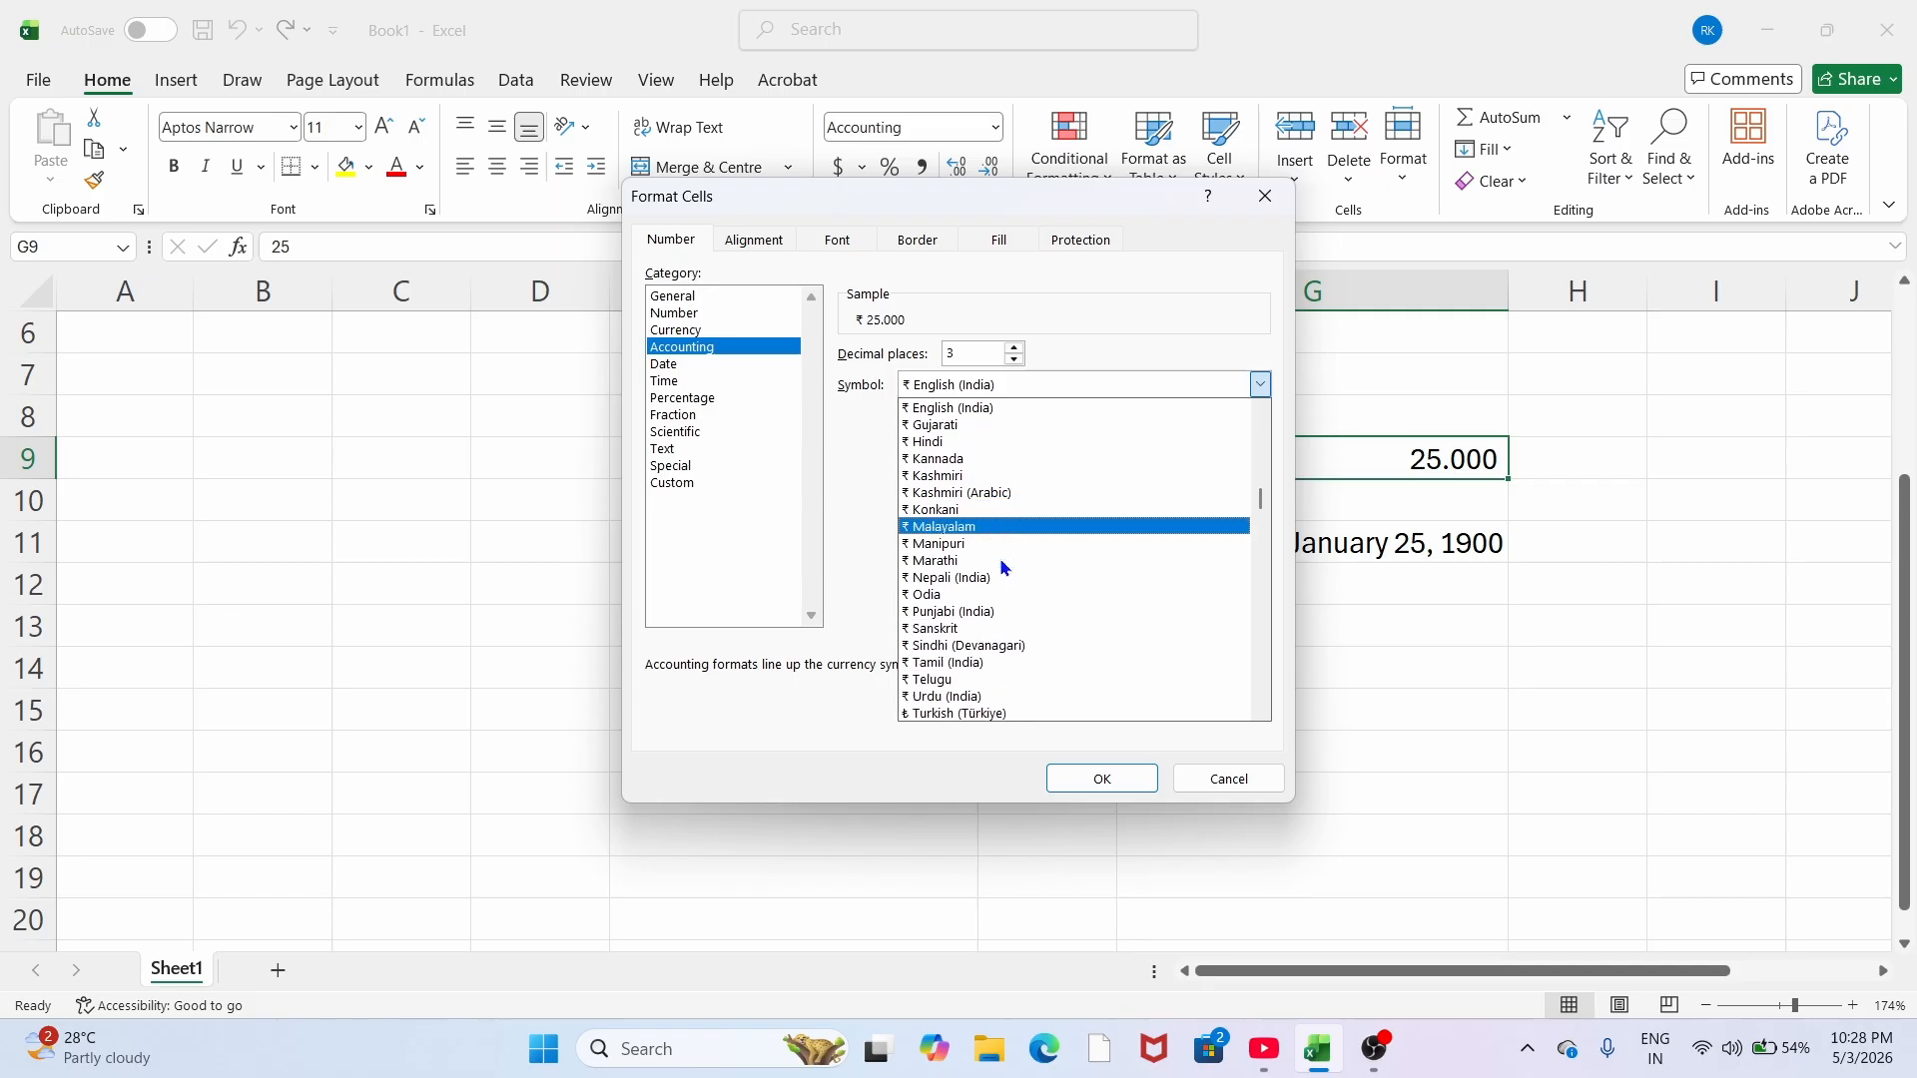
scroll(1003, 567, "down", 1)
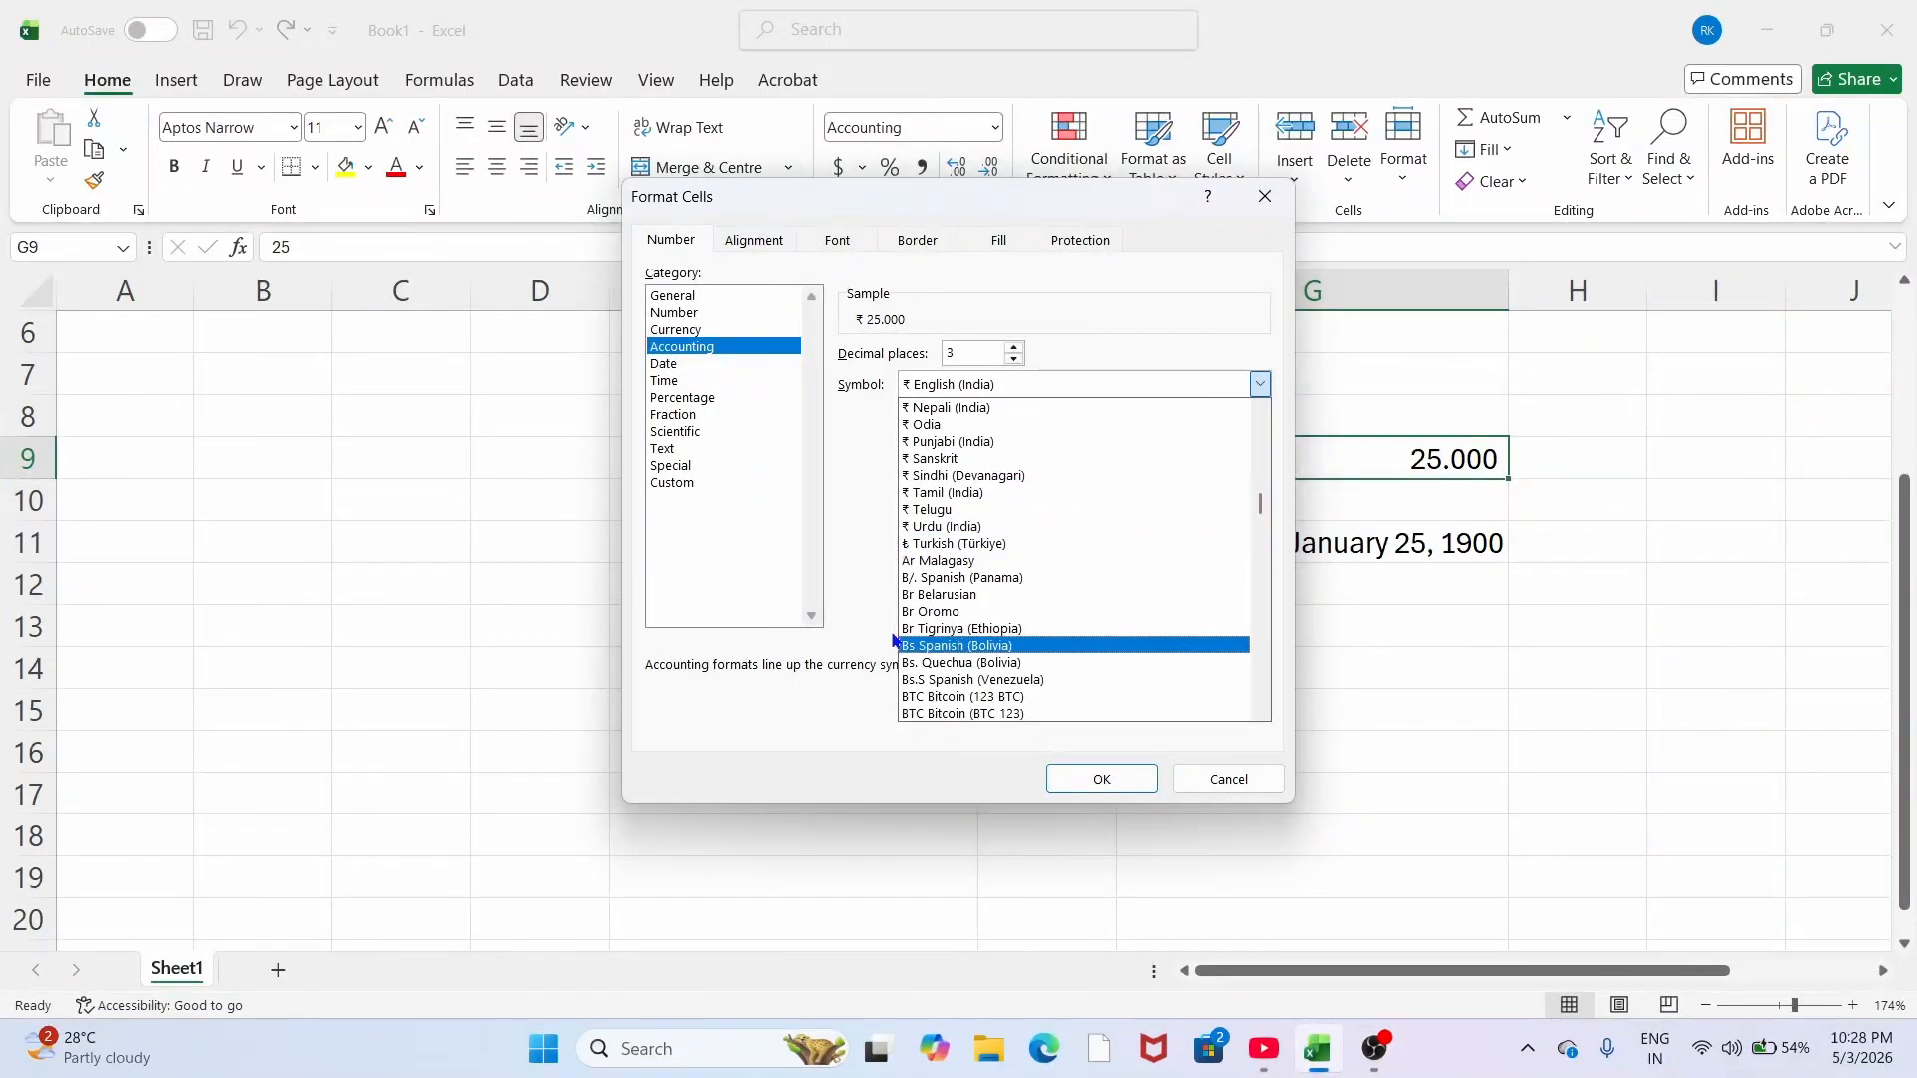
scroll(976, 599, "up", 3)
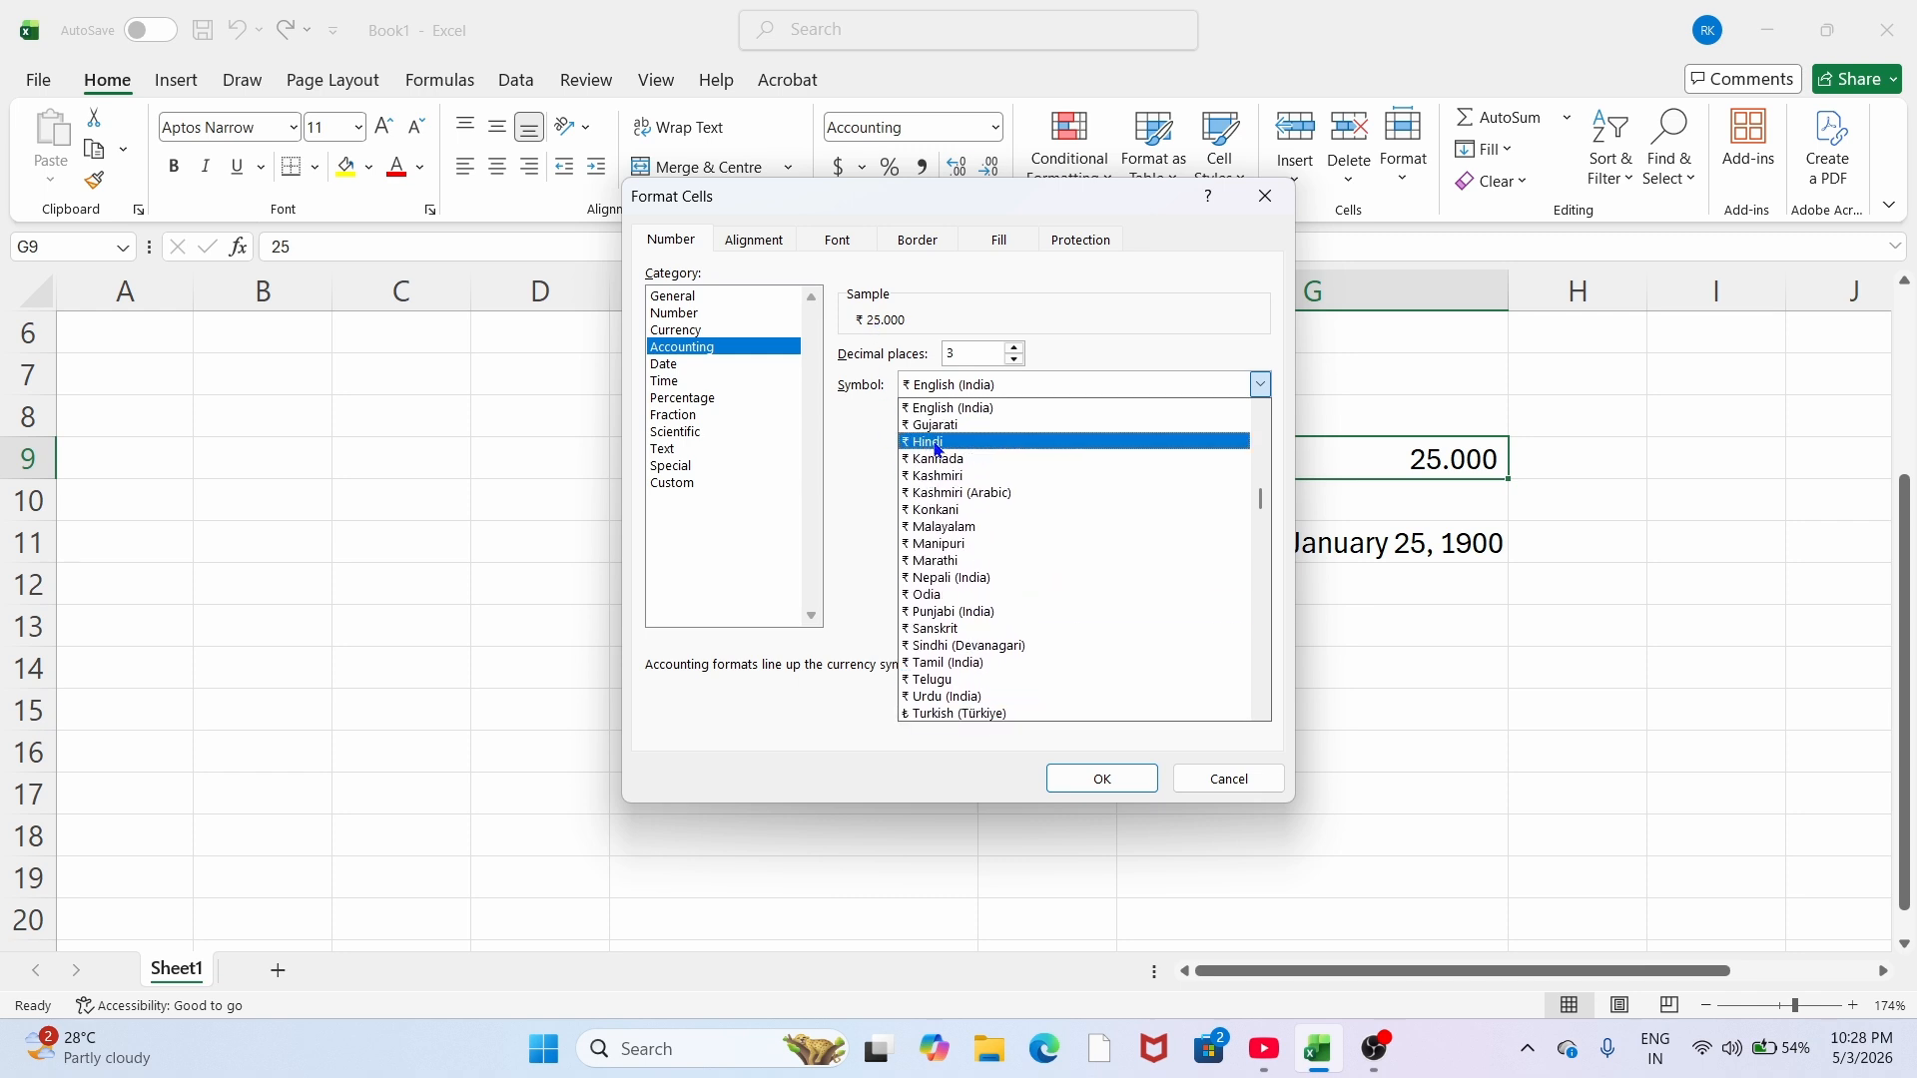
scroll(949, 494, "up", 3)
scroll(952, 510, "up", 8)
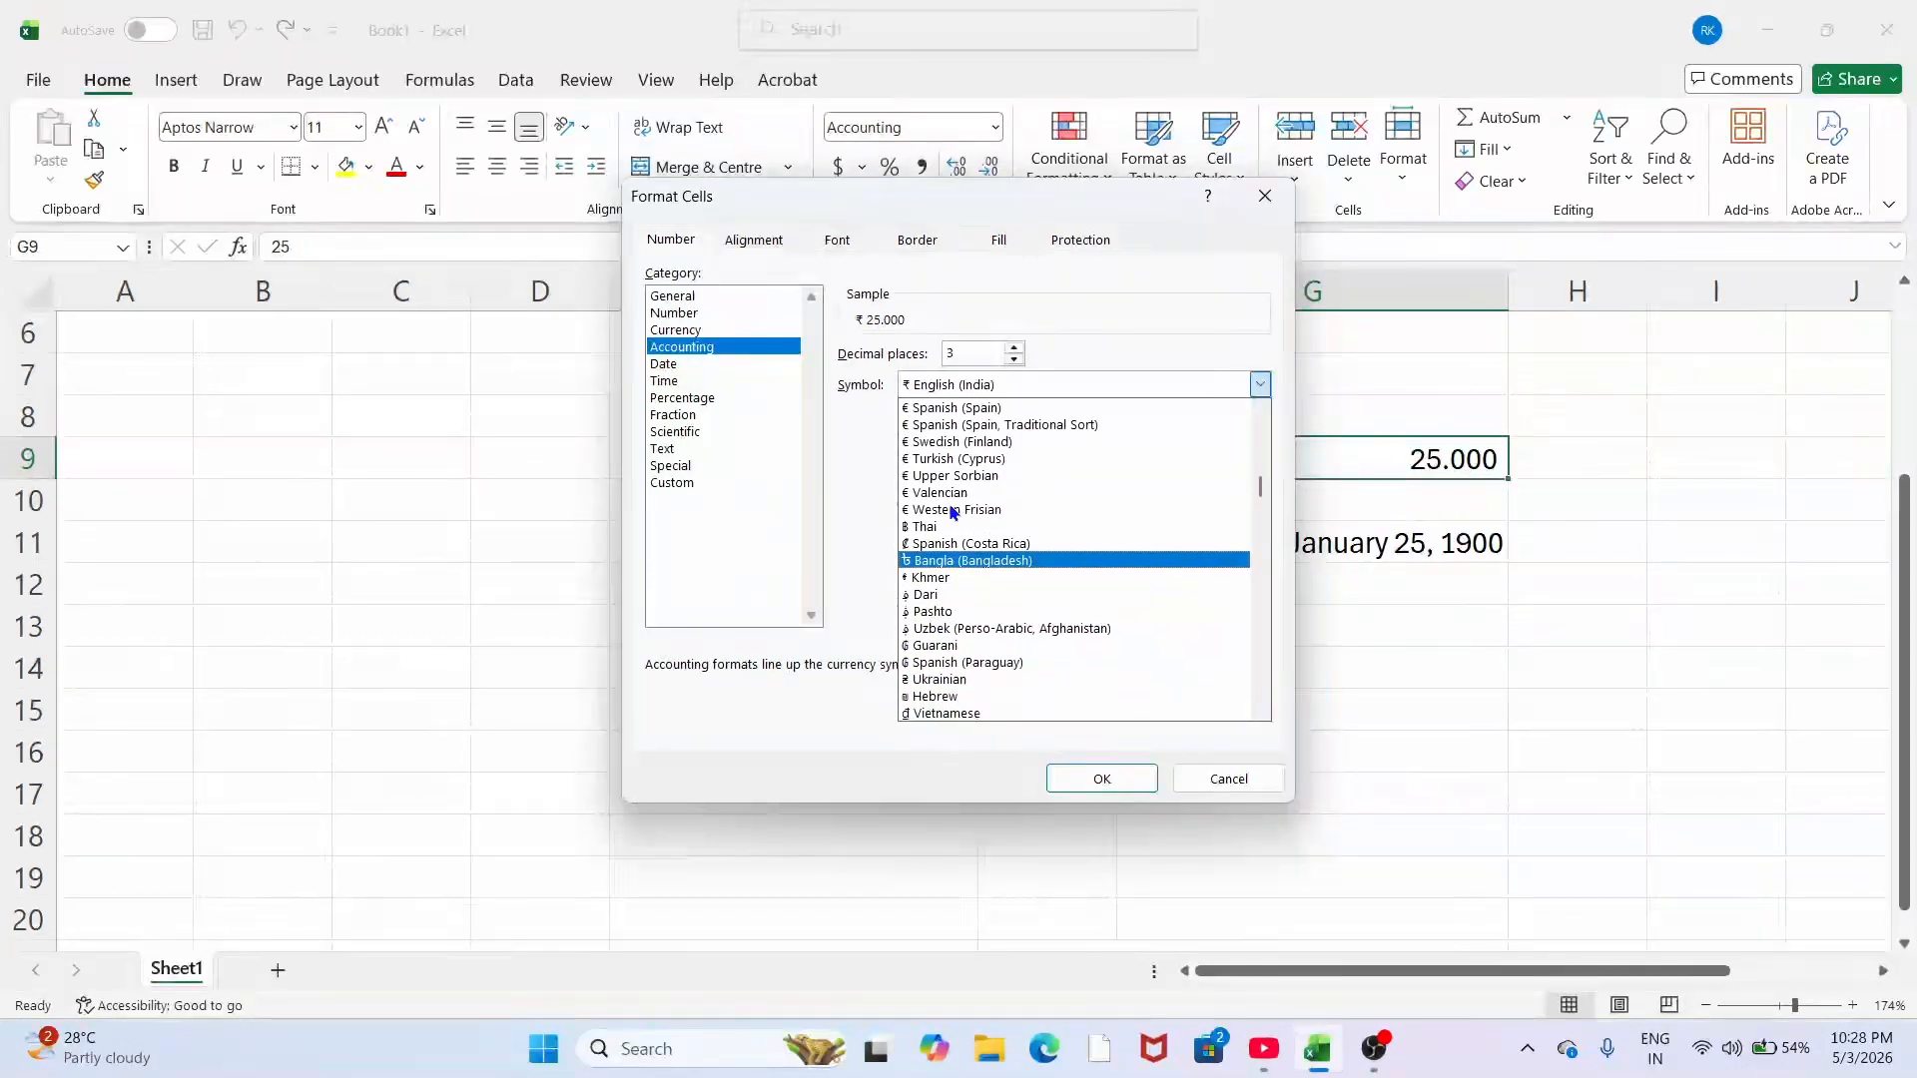
scroll(951, 510, "up", 3)
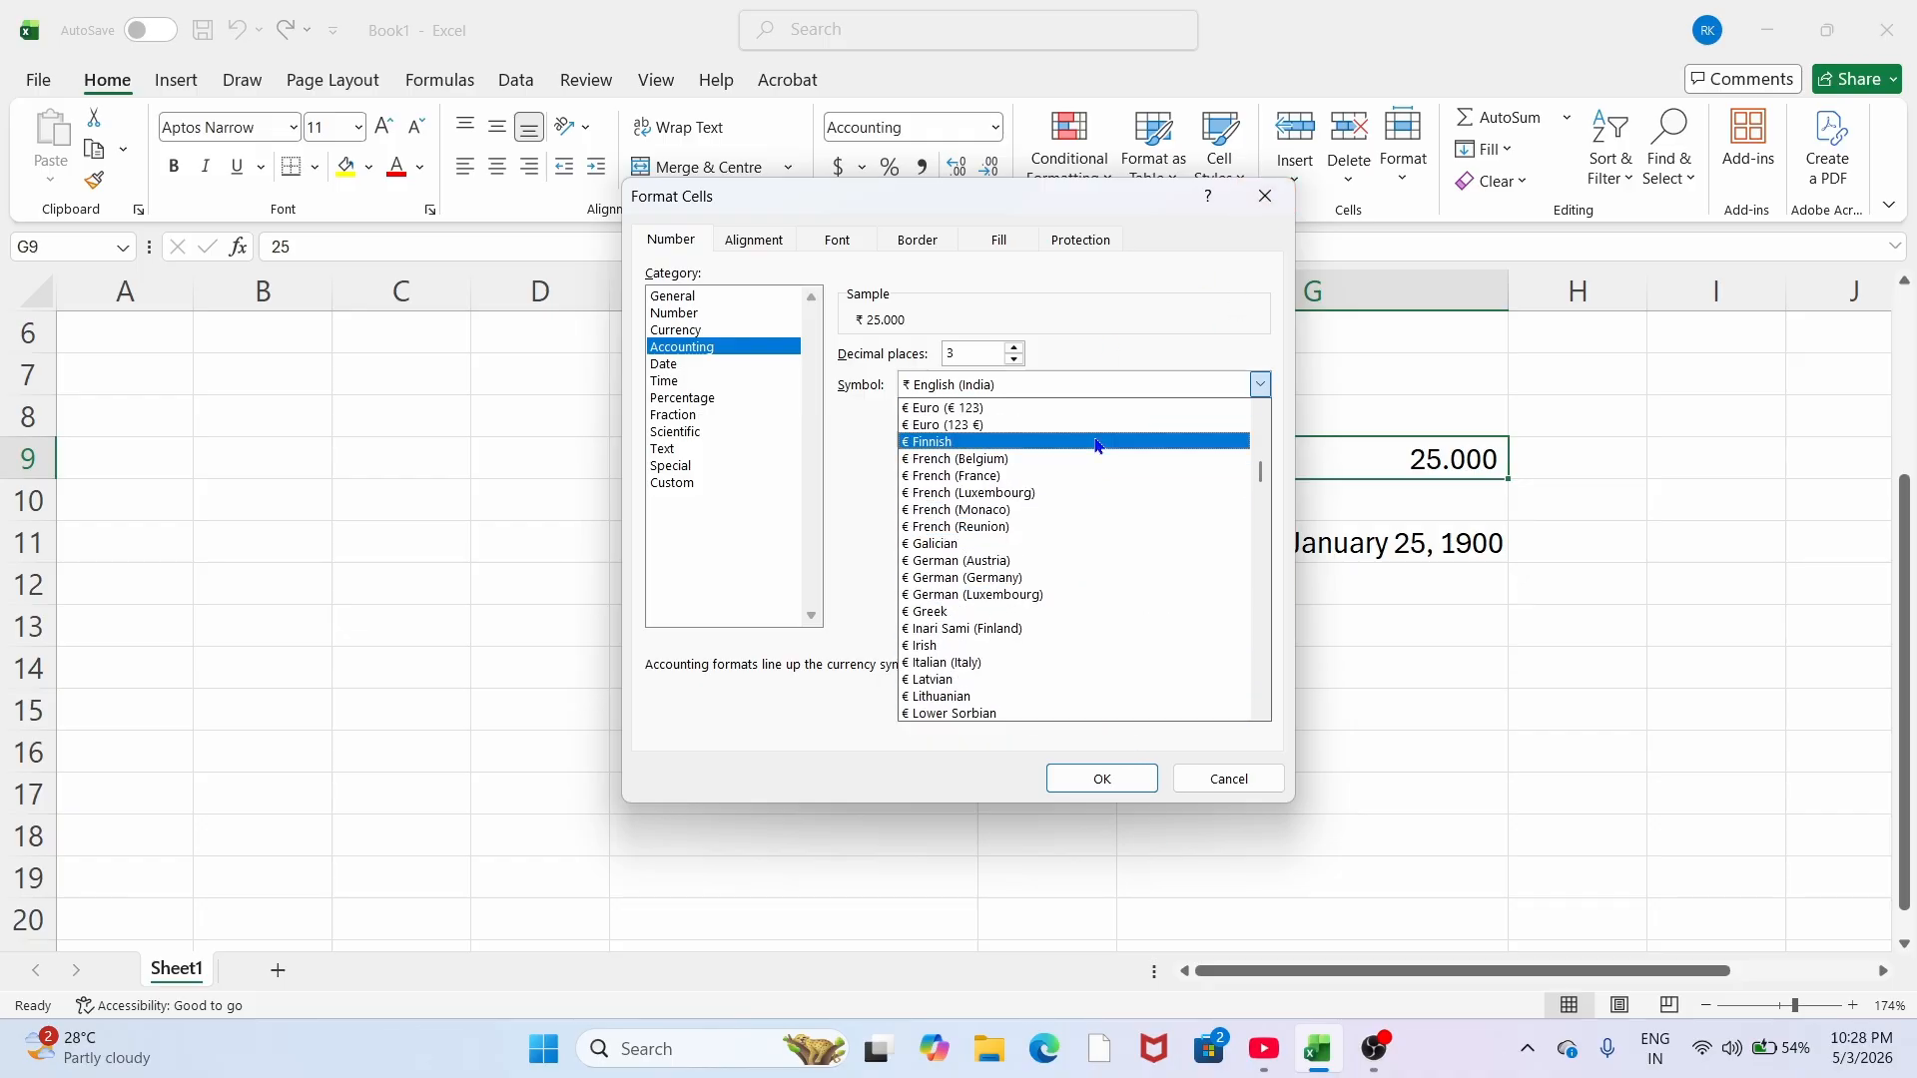
scroll(1096, 442, "up", 7)
scroll(1095, 443, "up", 3)
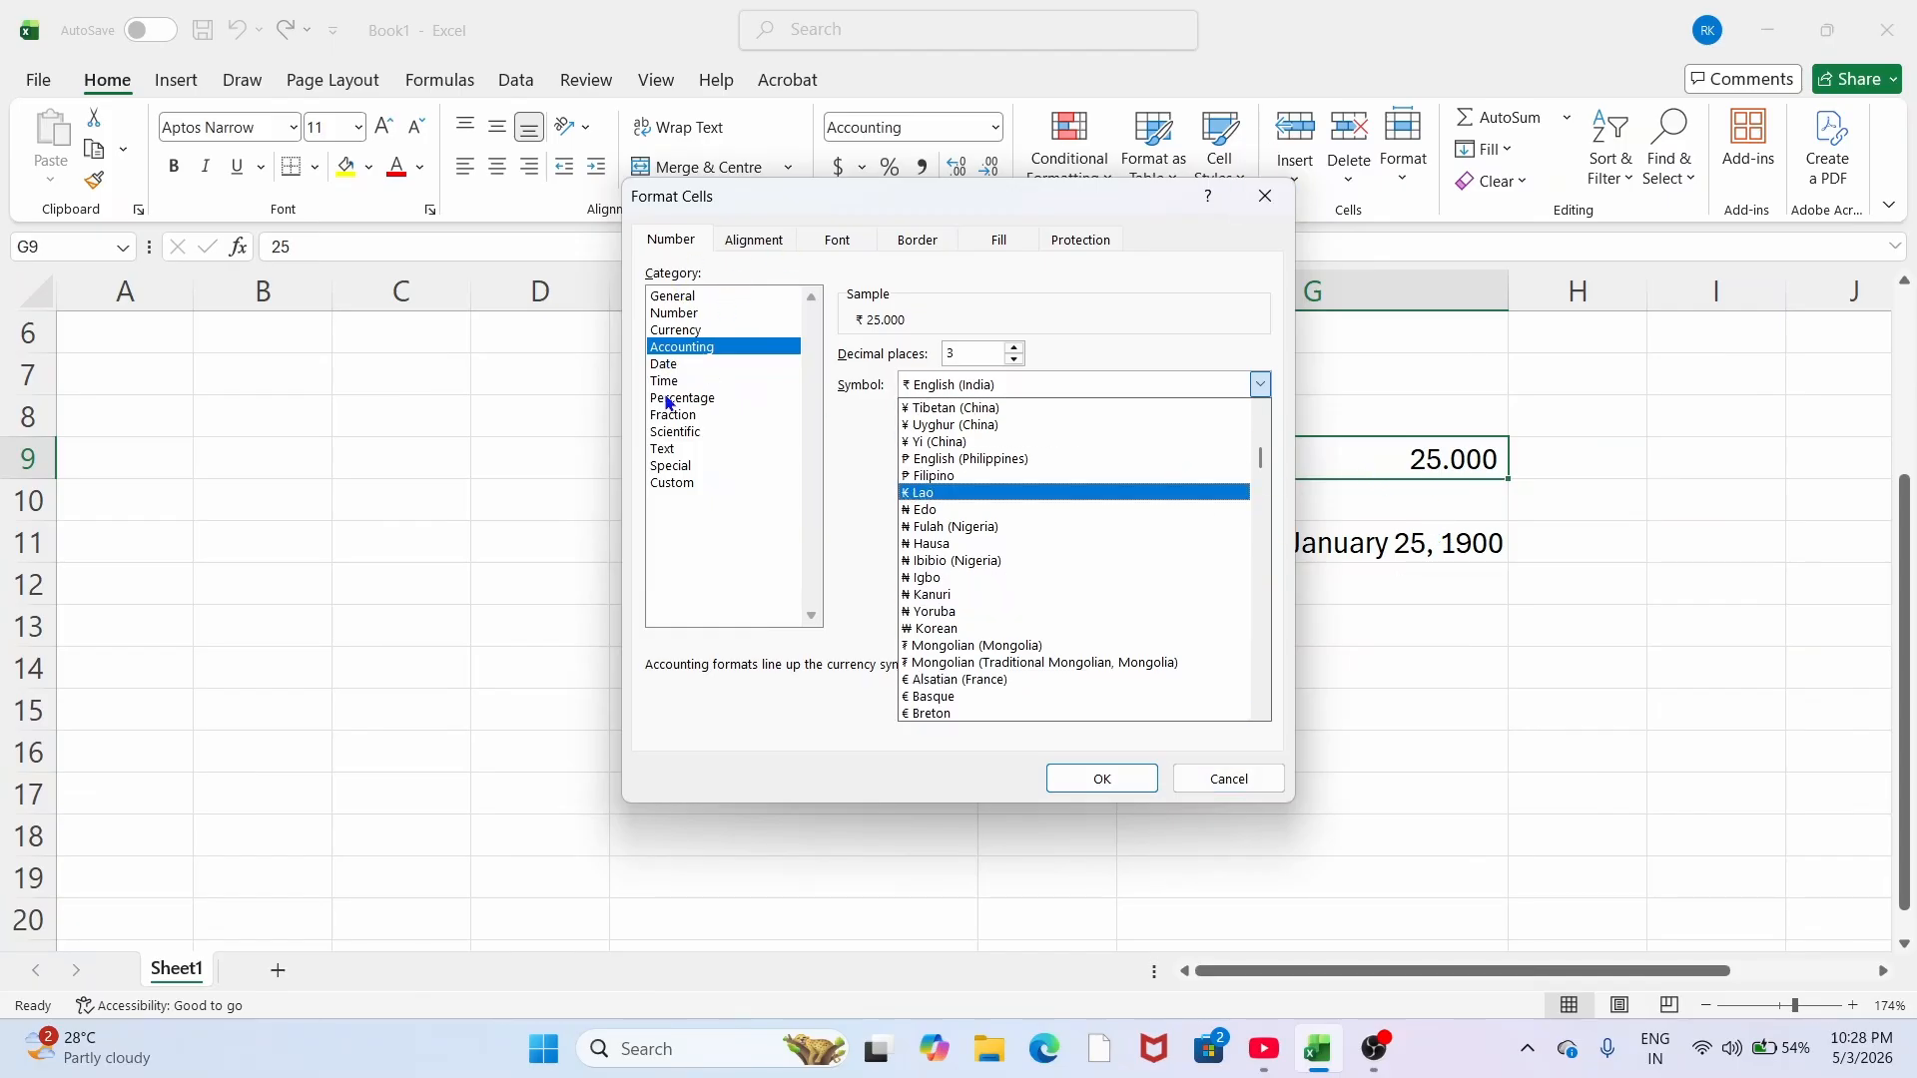
left_click(1266, 194)
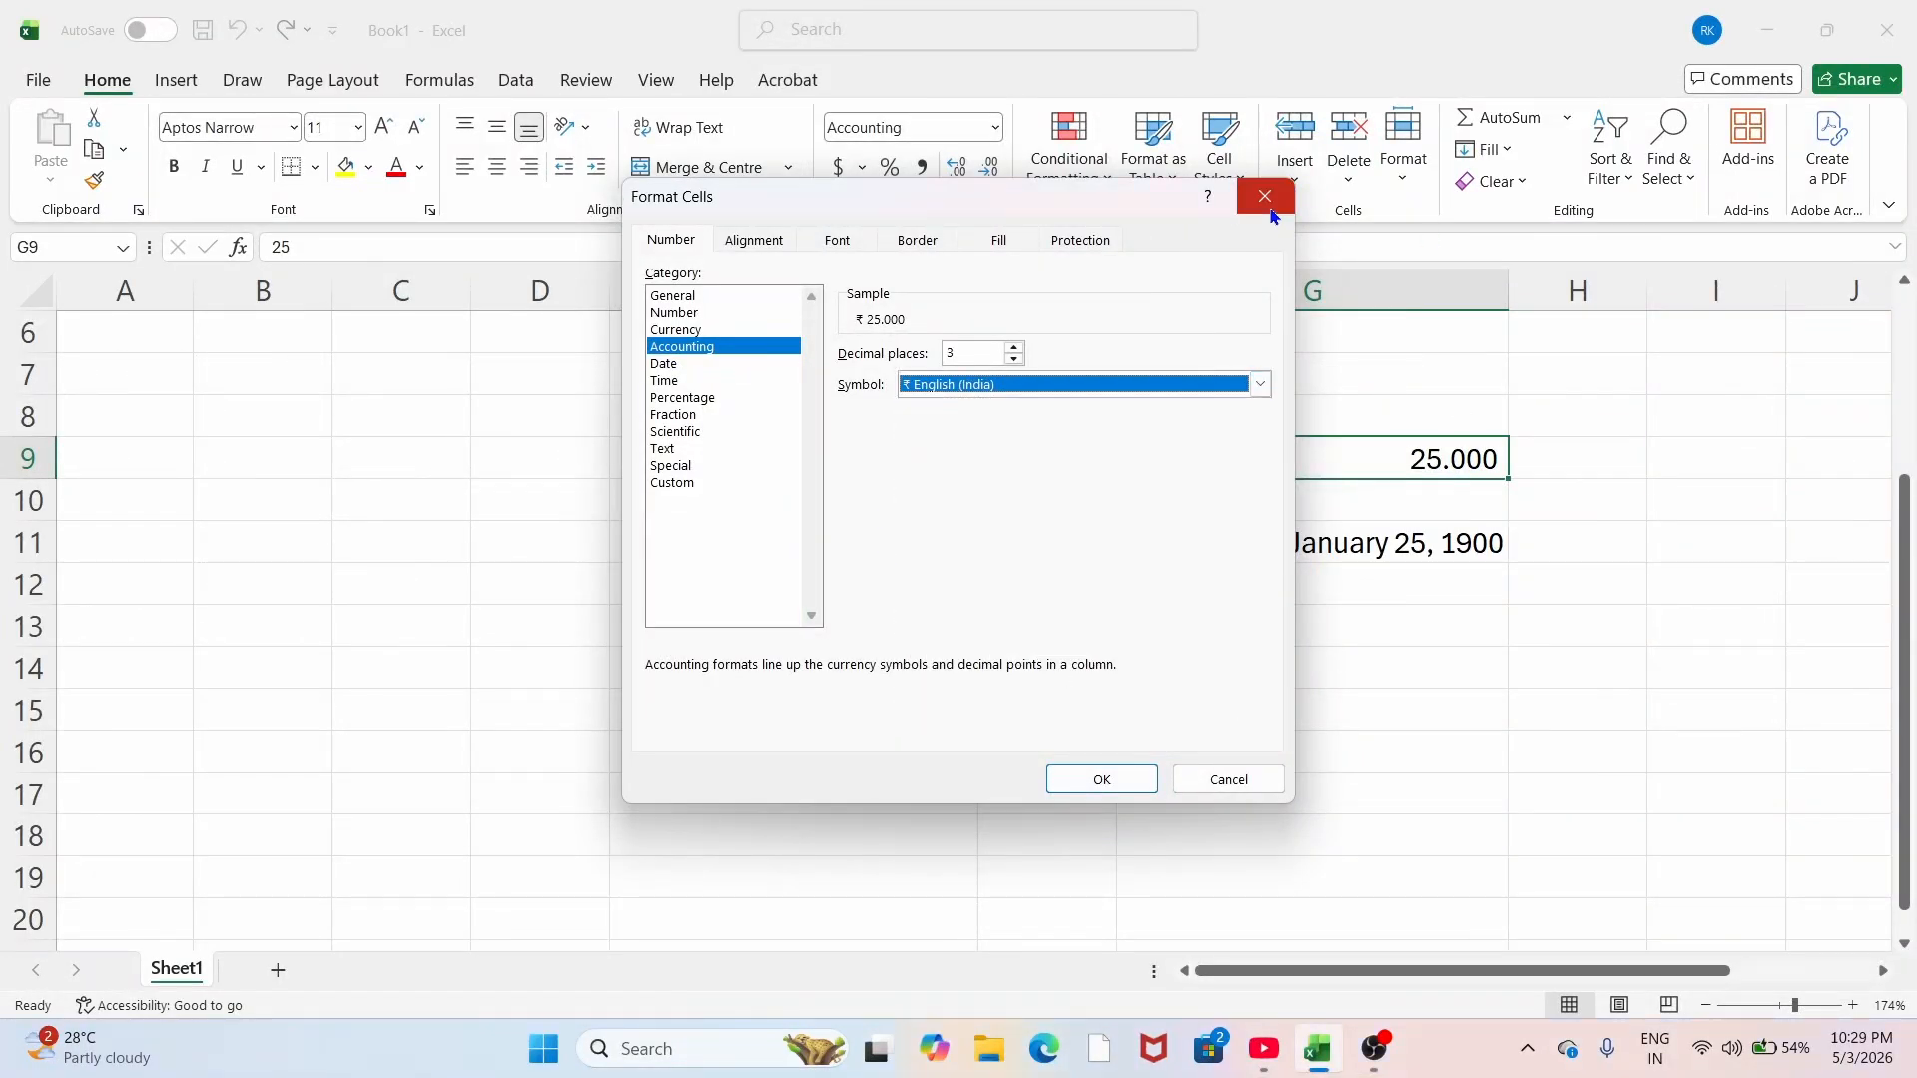
left_click(1264, 192)
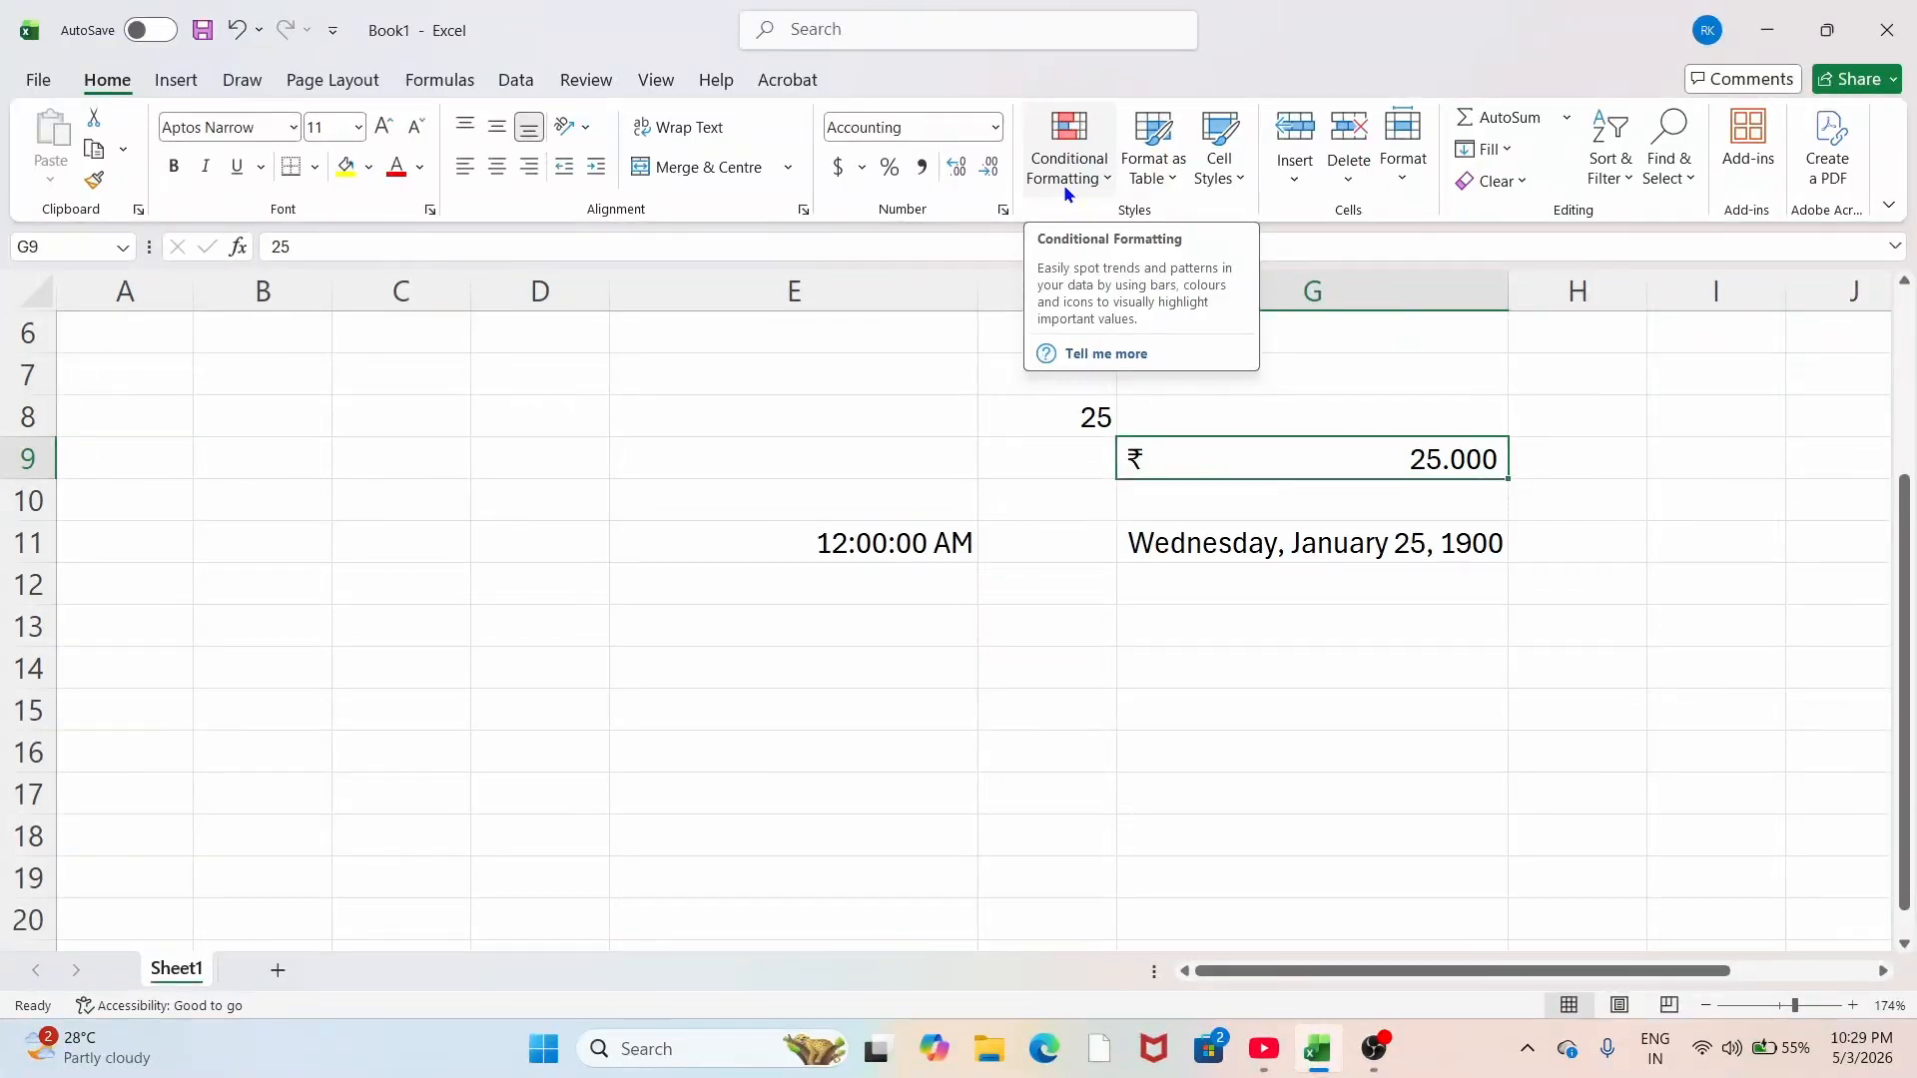
left_click(865, 614)
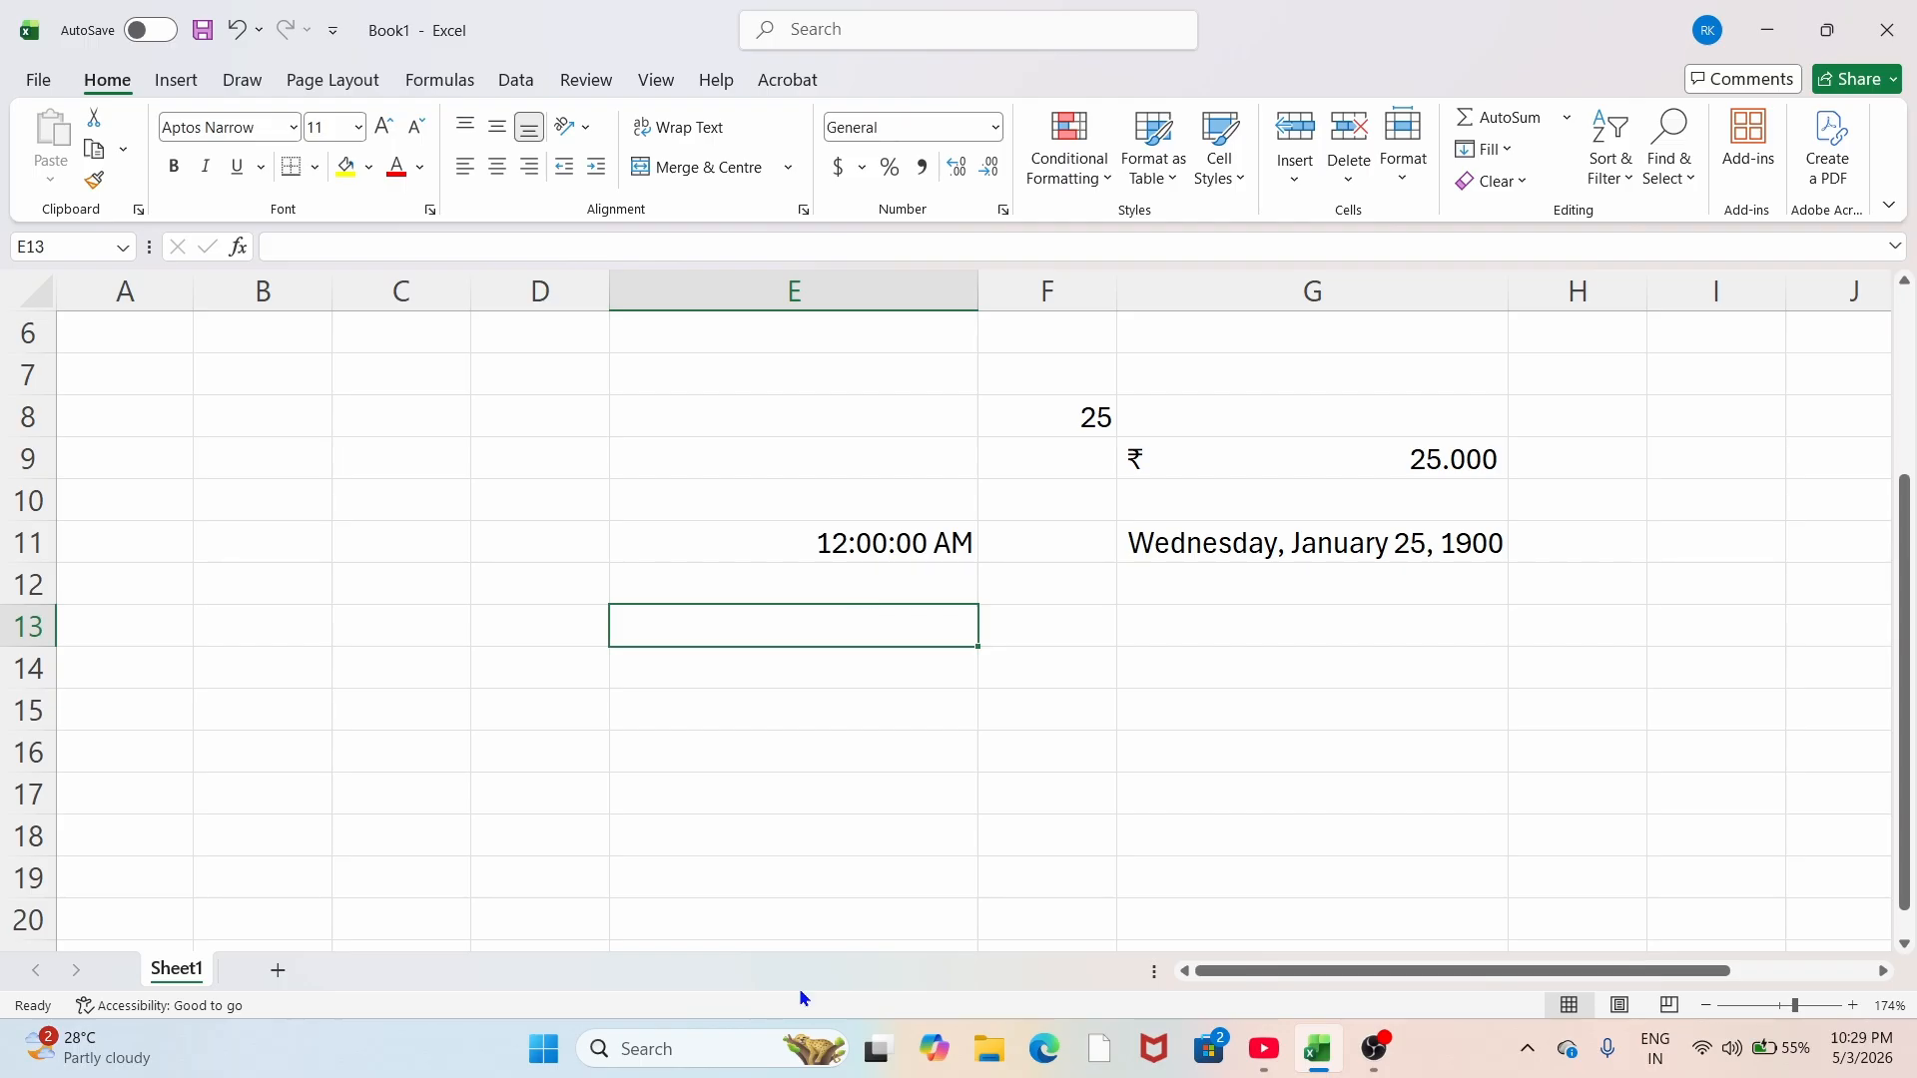
Step: Add Sheet2, zoom to about 194%, and enter headers Roll no, Name, math in A1:C1
left_click(260, 970)
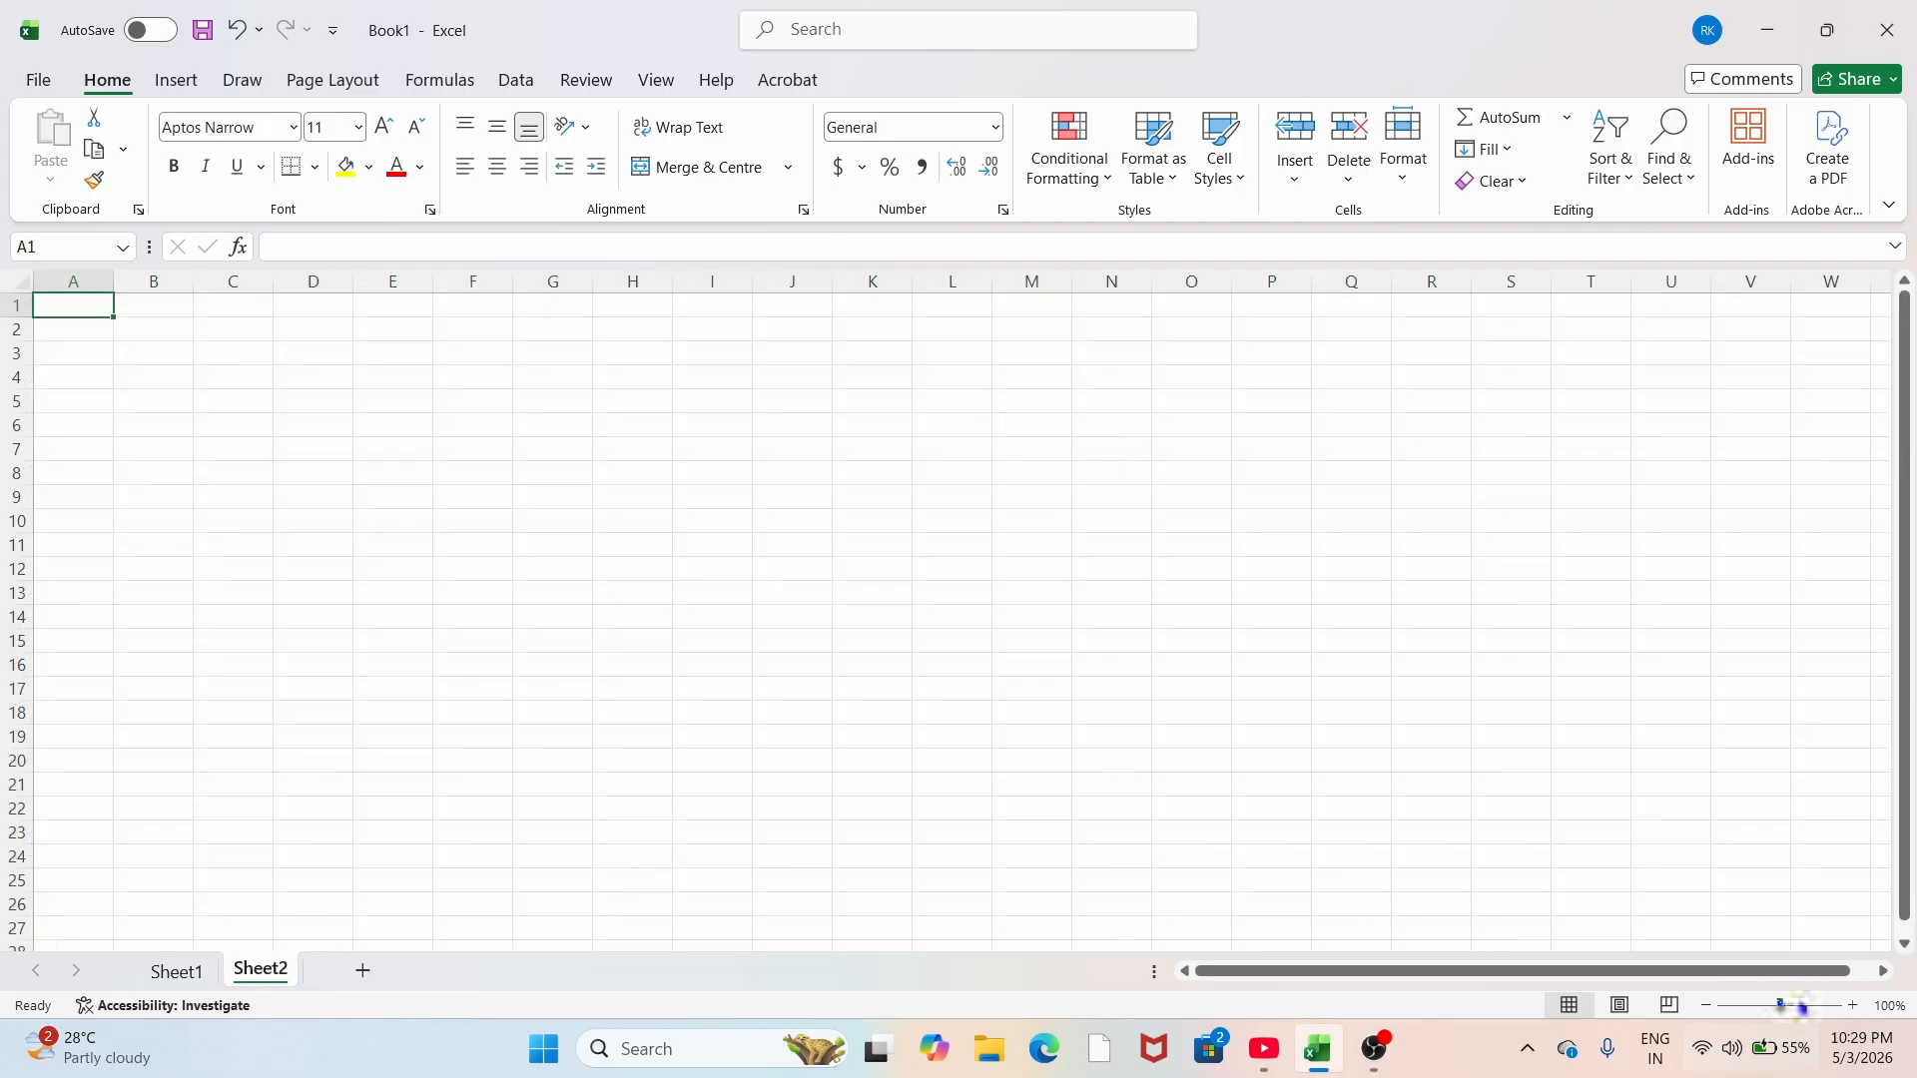
left_click_drag(1780, 1005, 1797, 1009)
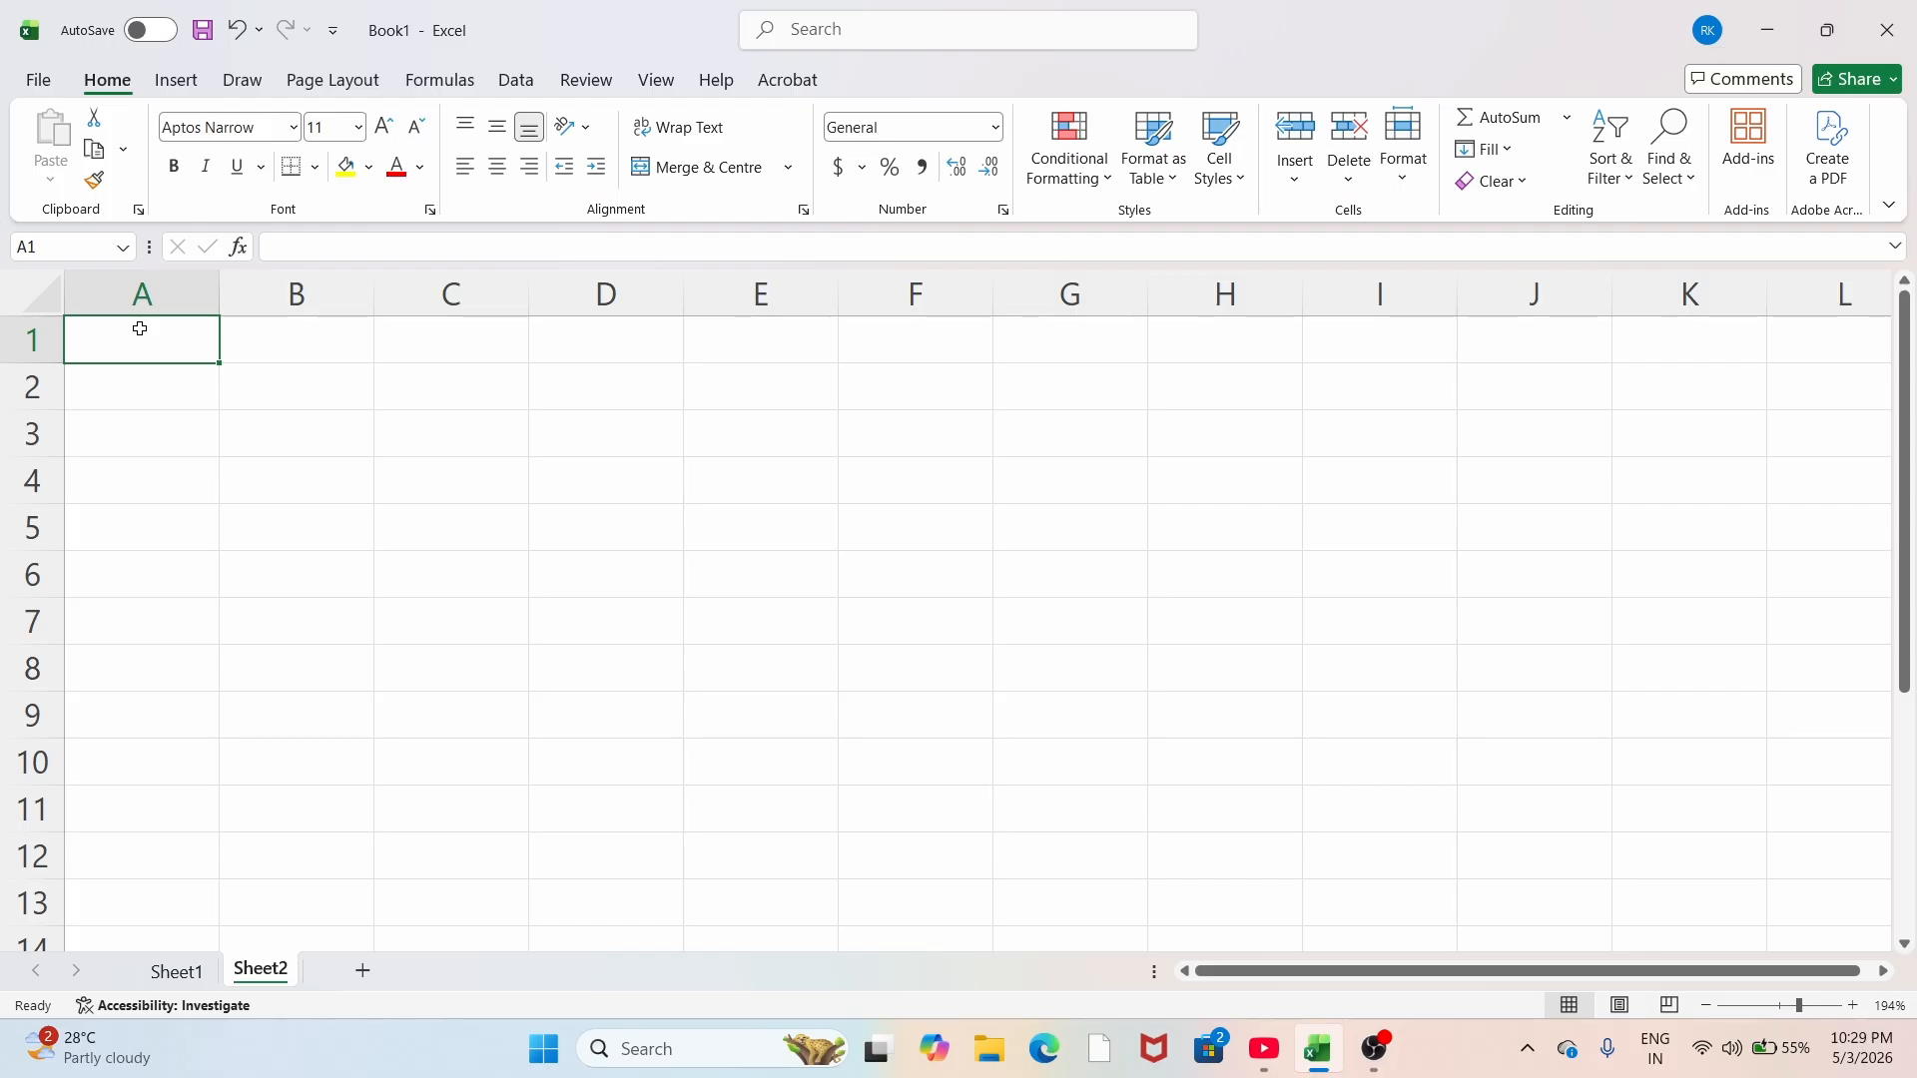
type("Roll n")
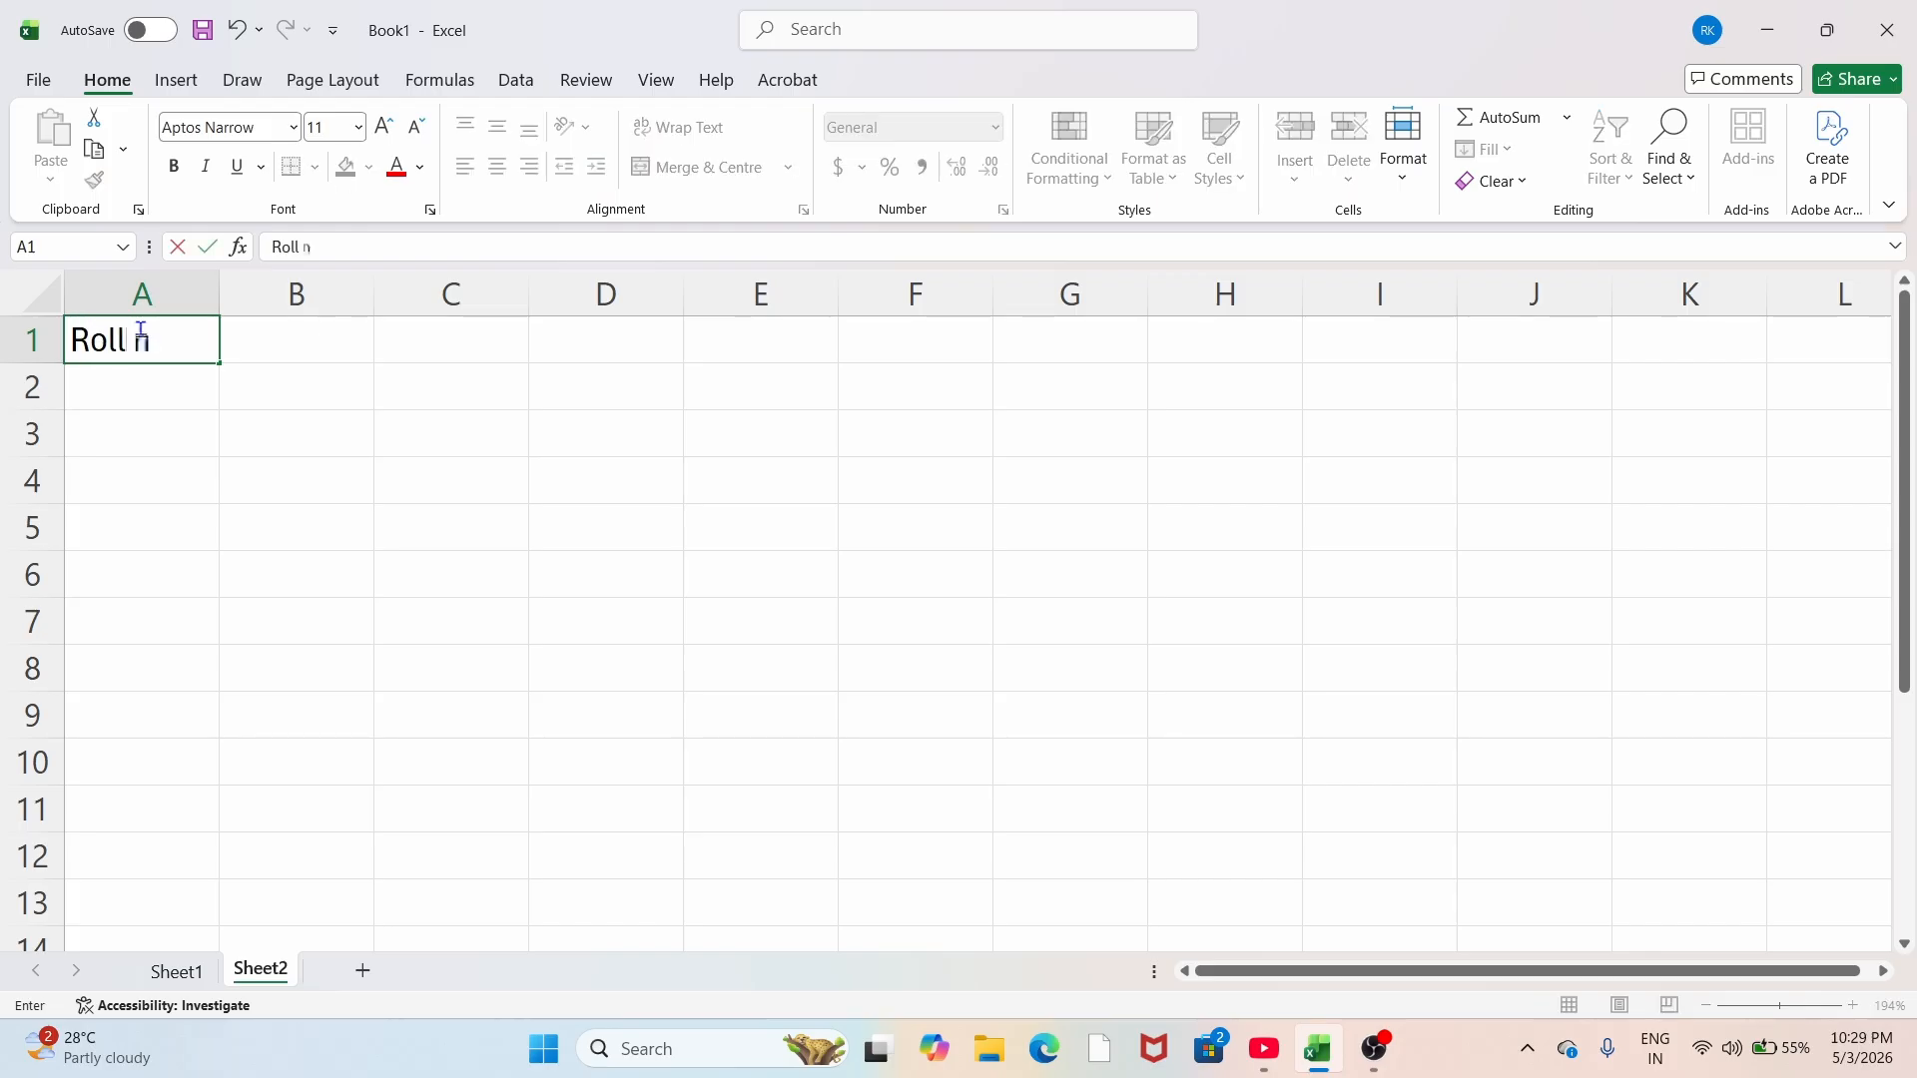
type("o")
key("Tab")
type("Nam")
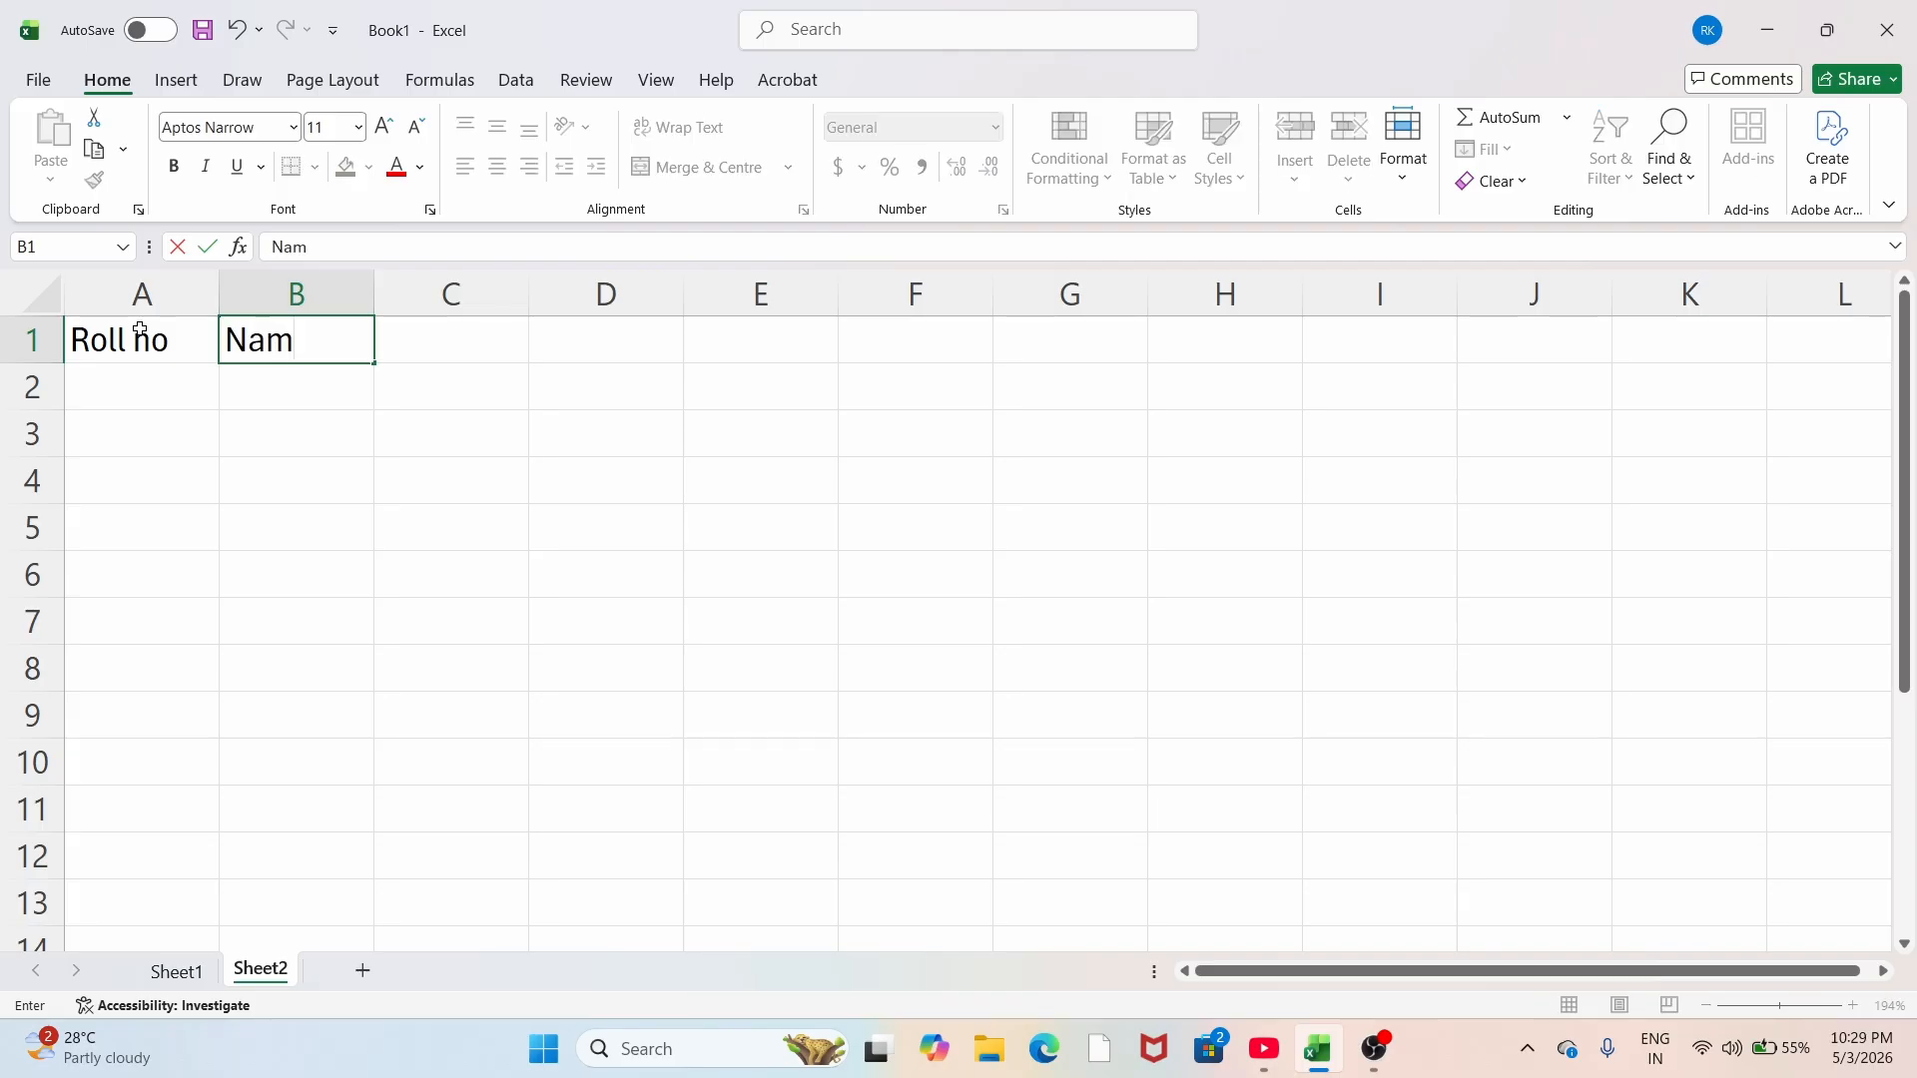
type("e")
key("Tab")
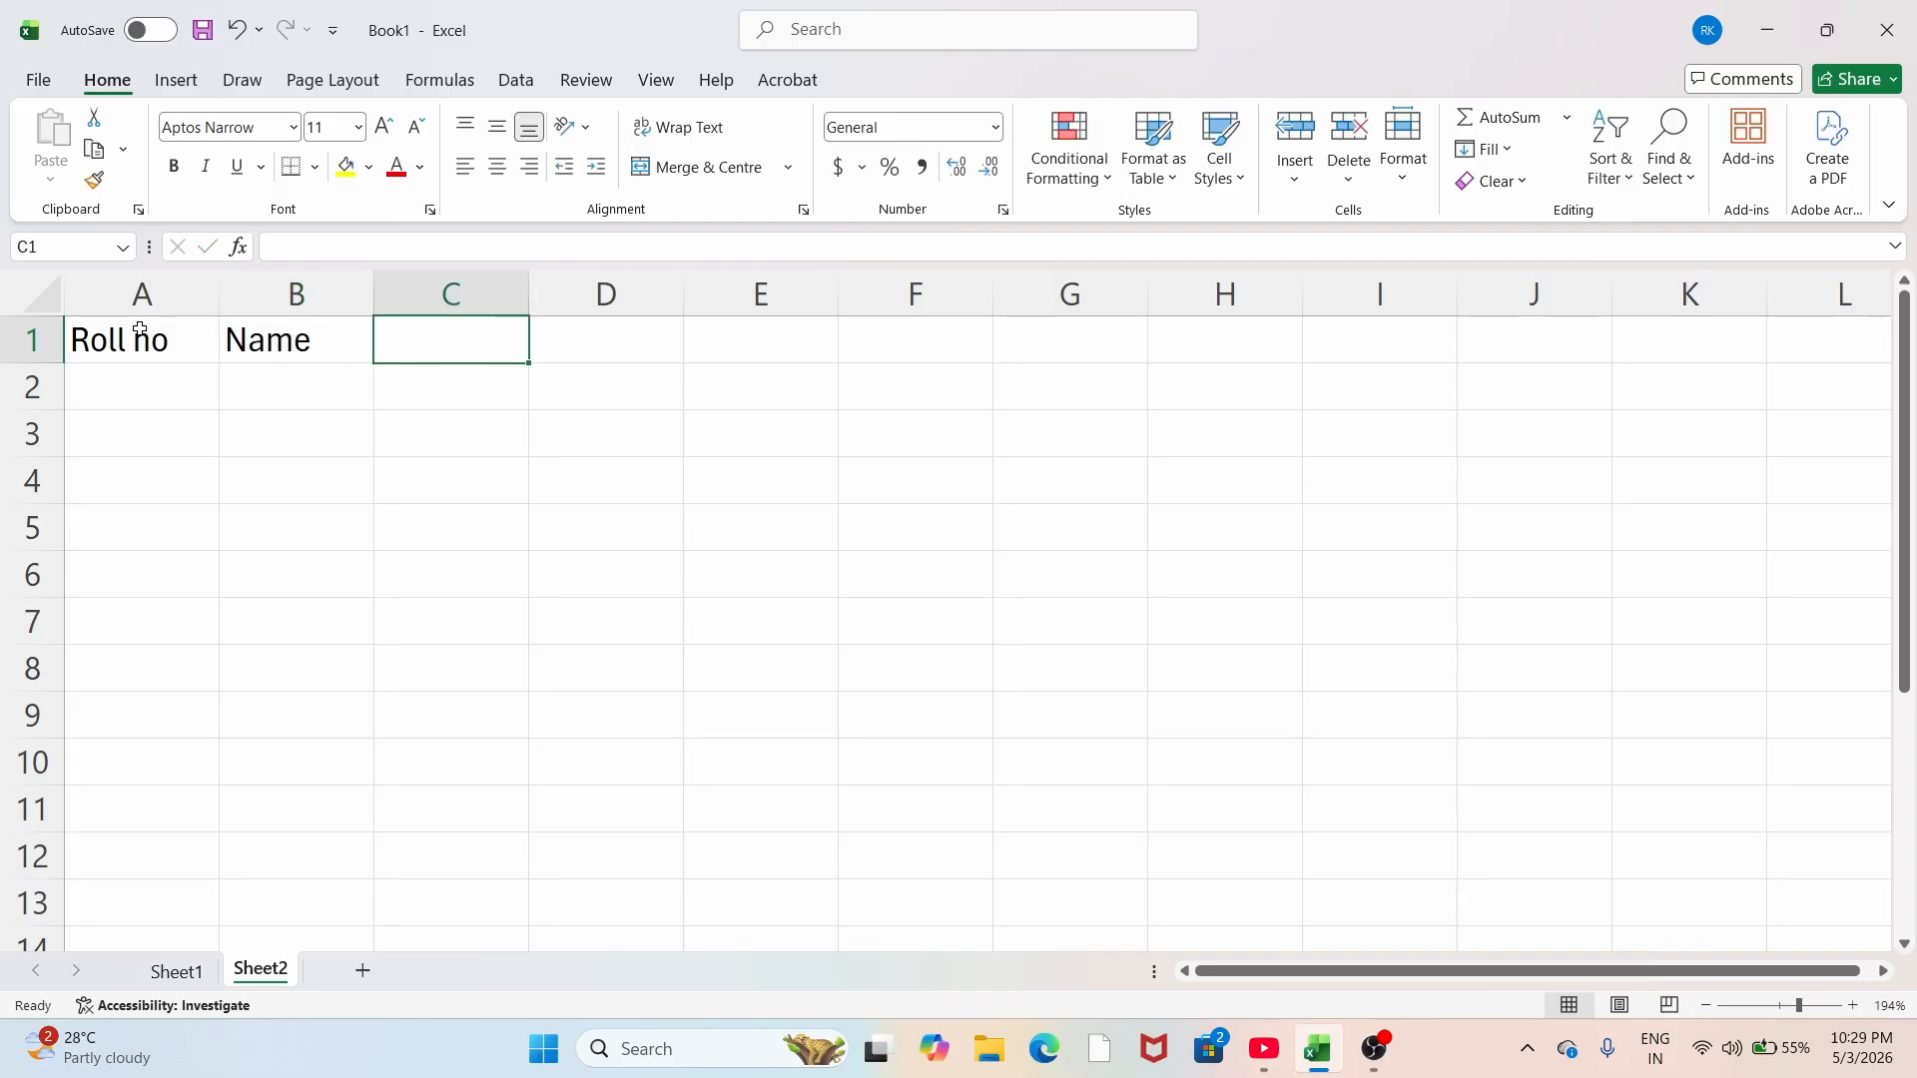
type("math")
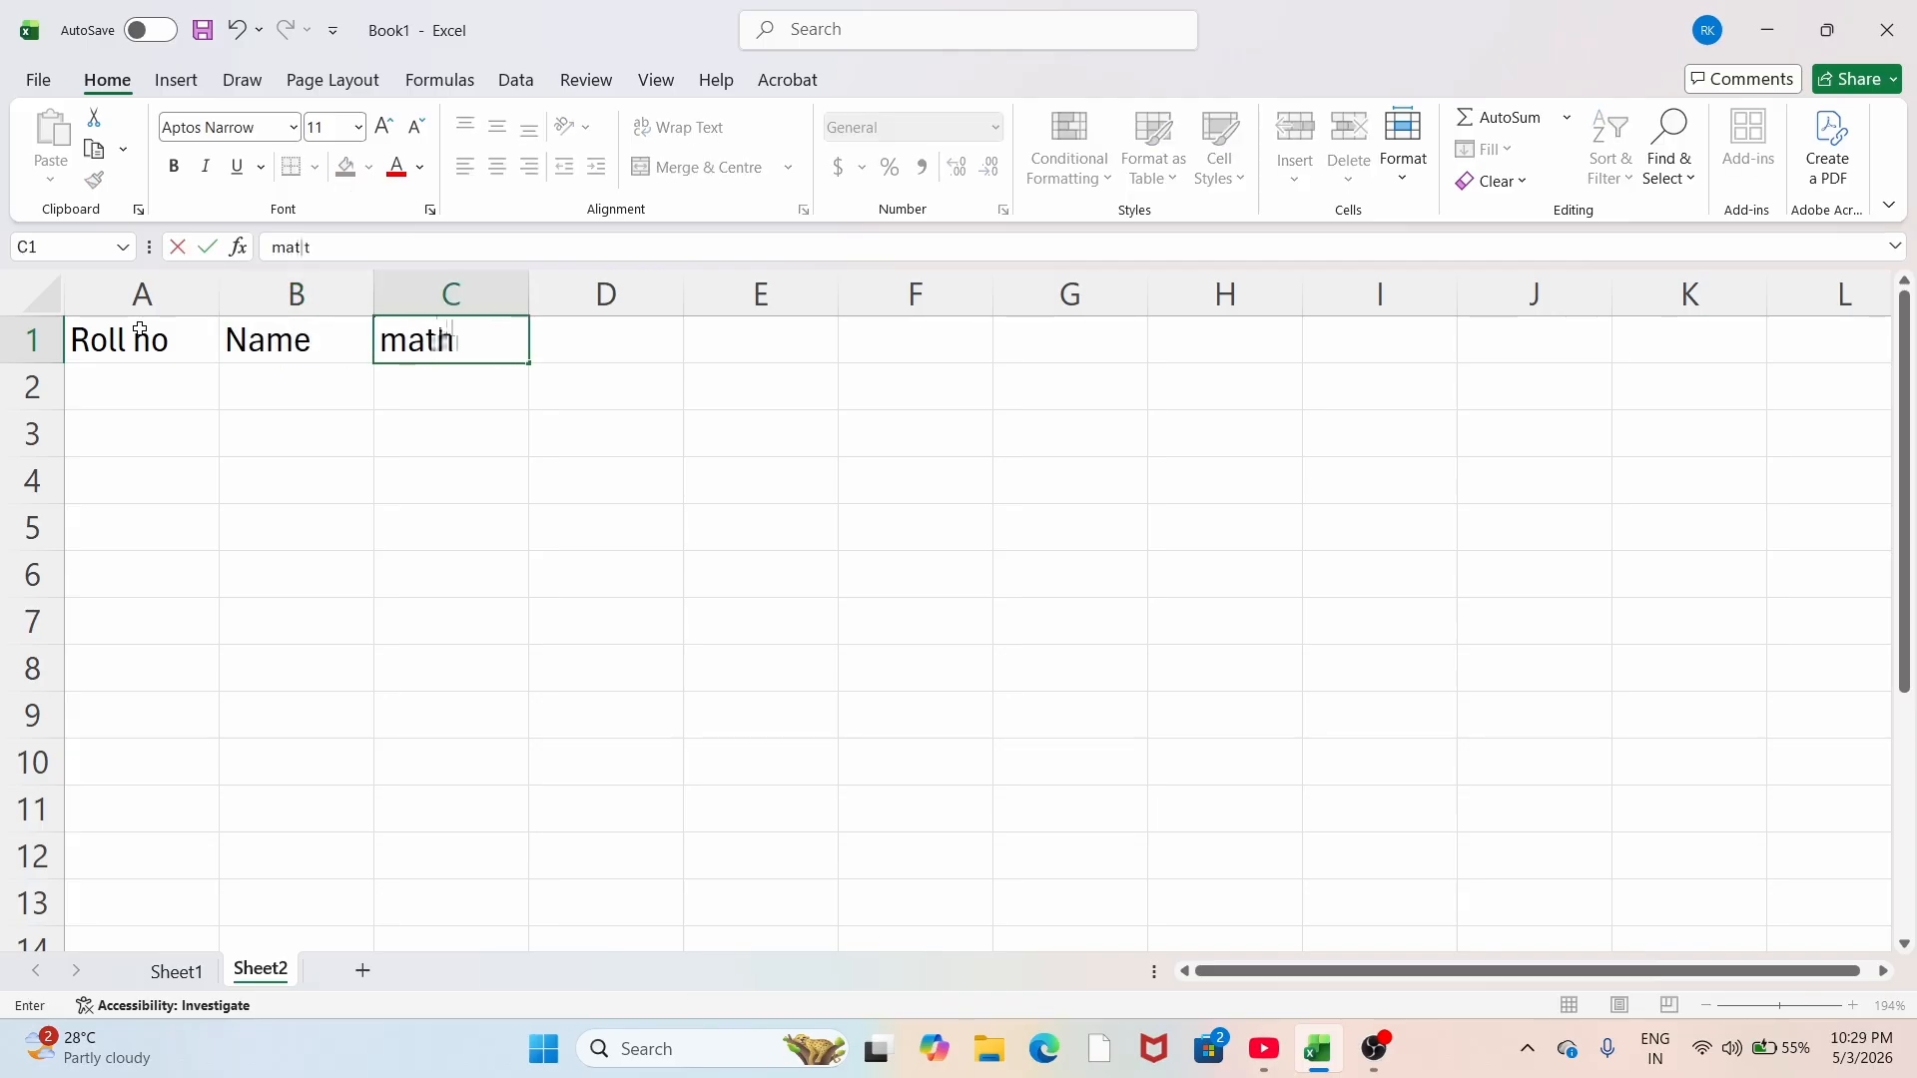
key("Tab")
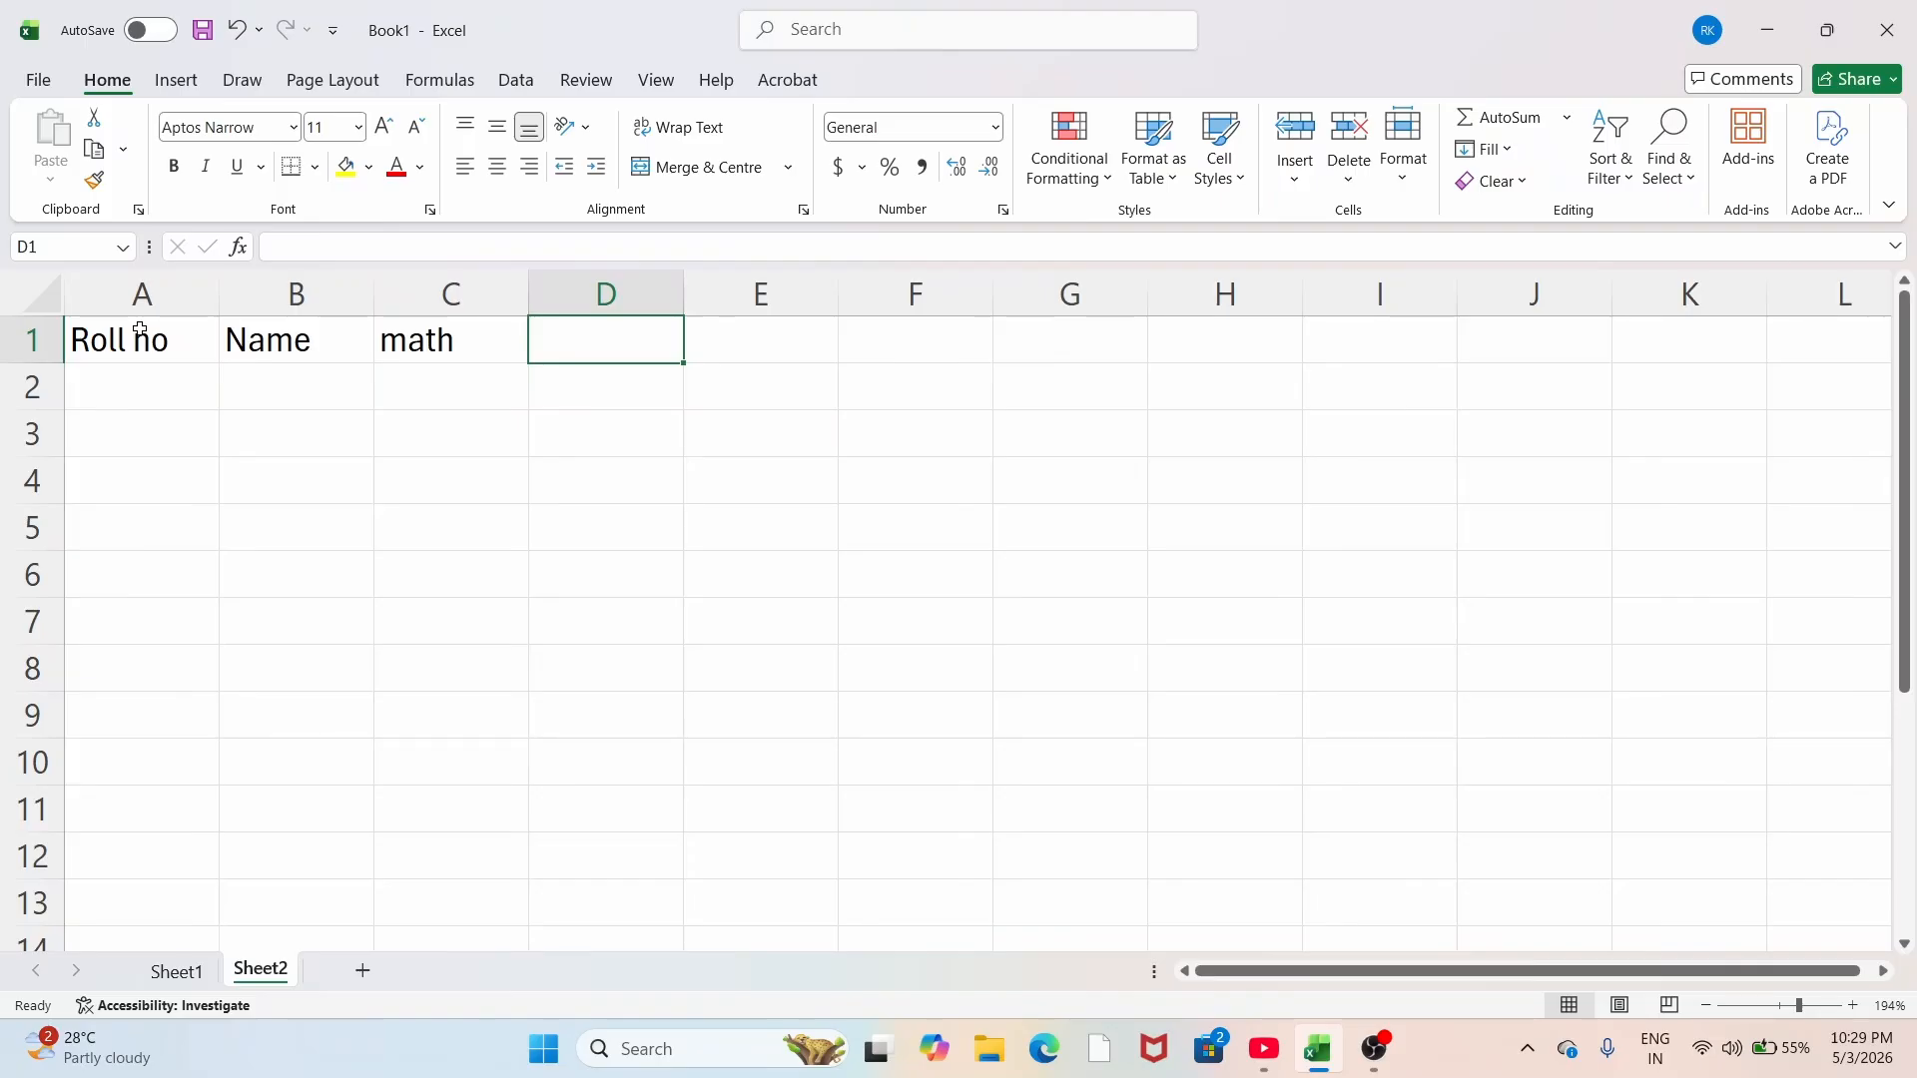
Step: Enter headers Science, S.S.T, Hindi, English and Total in D1:H1
type("Scr")
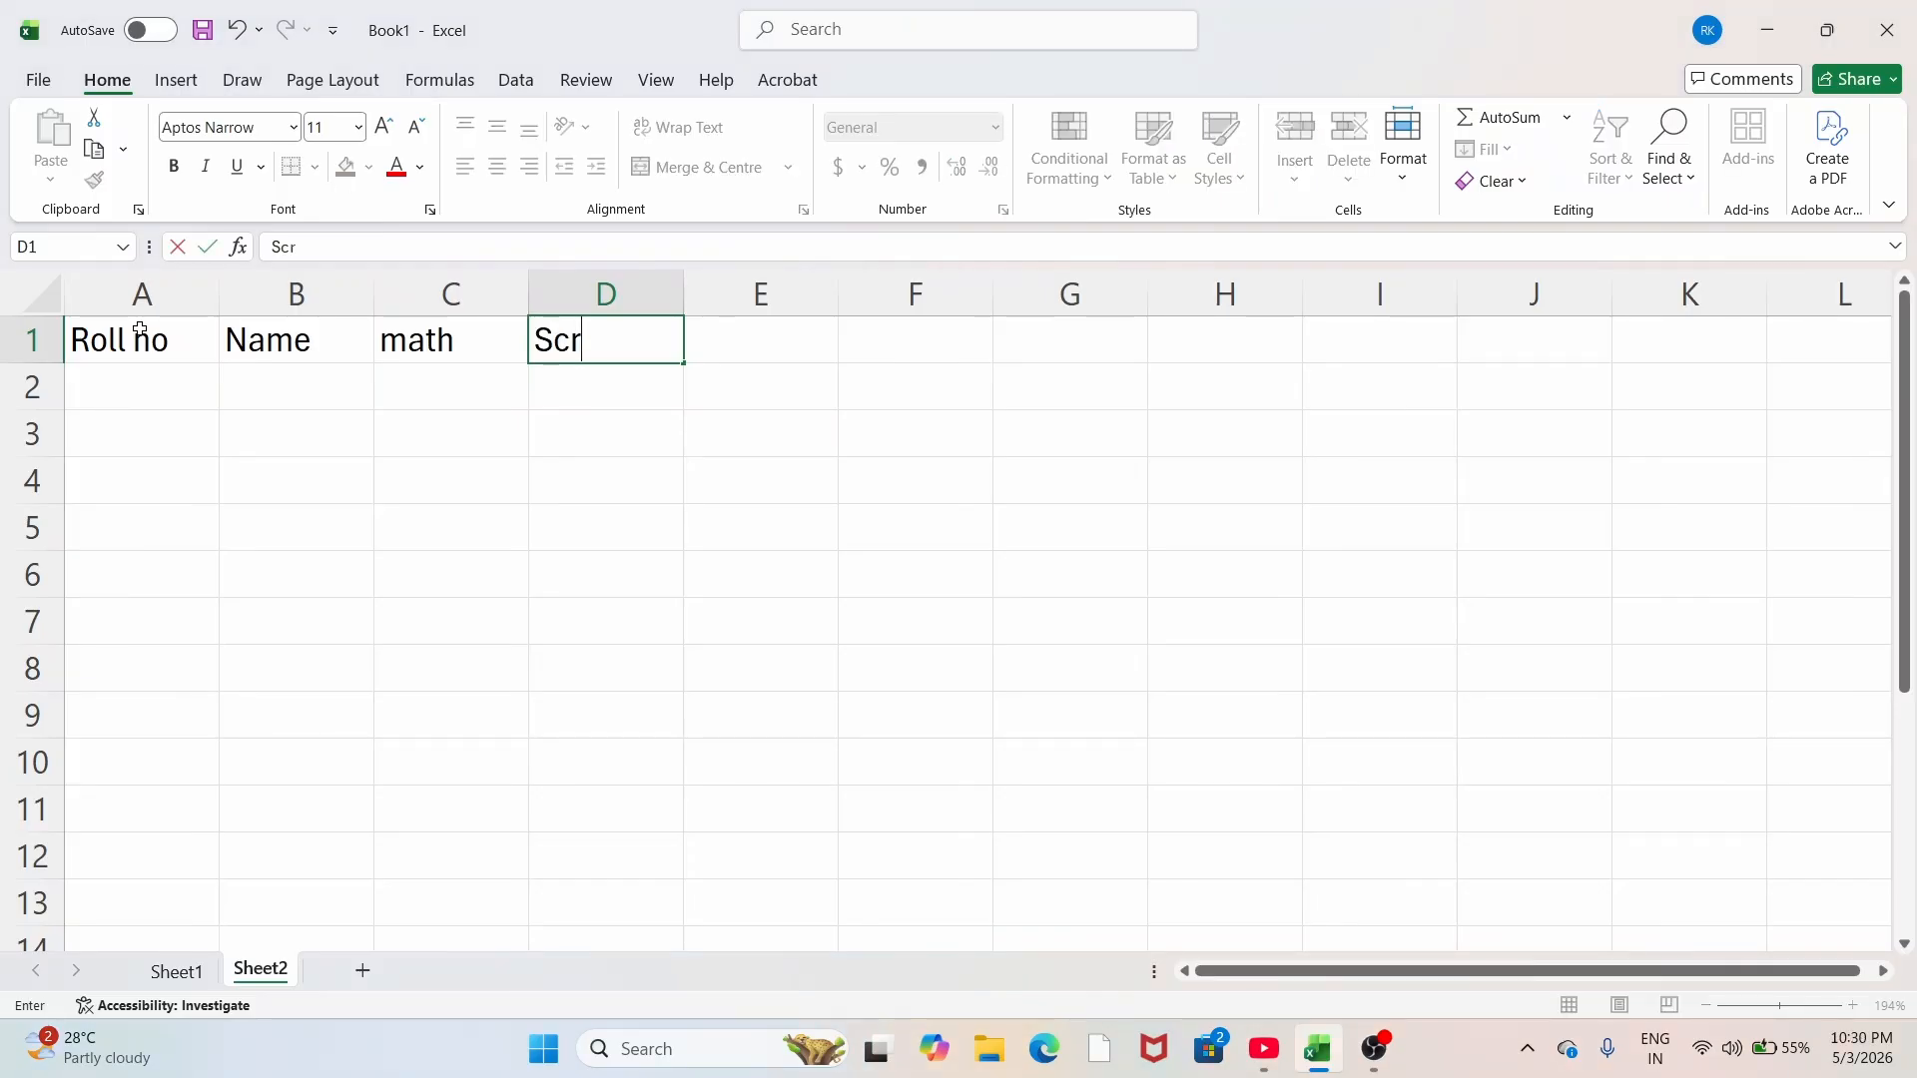
key("BackSpace")
type("ience")
key("Tab")
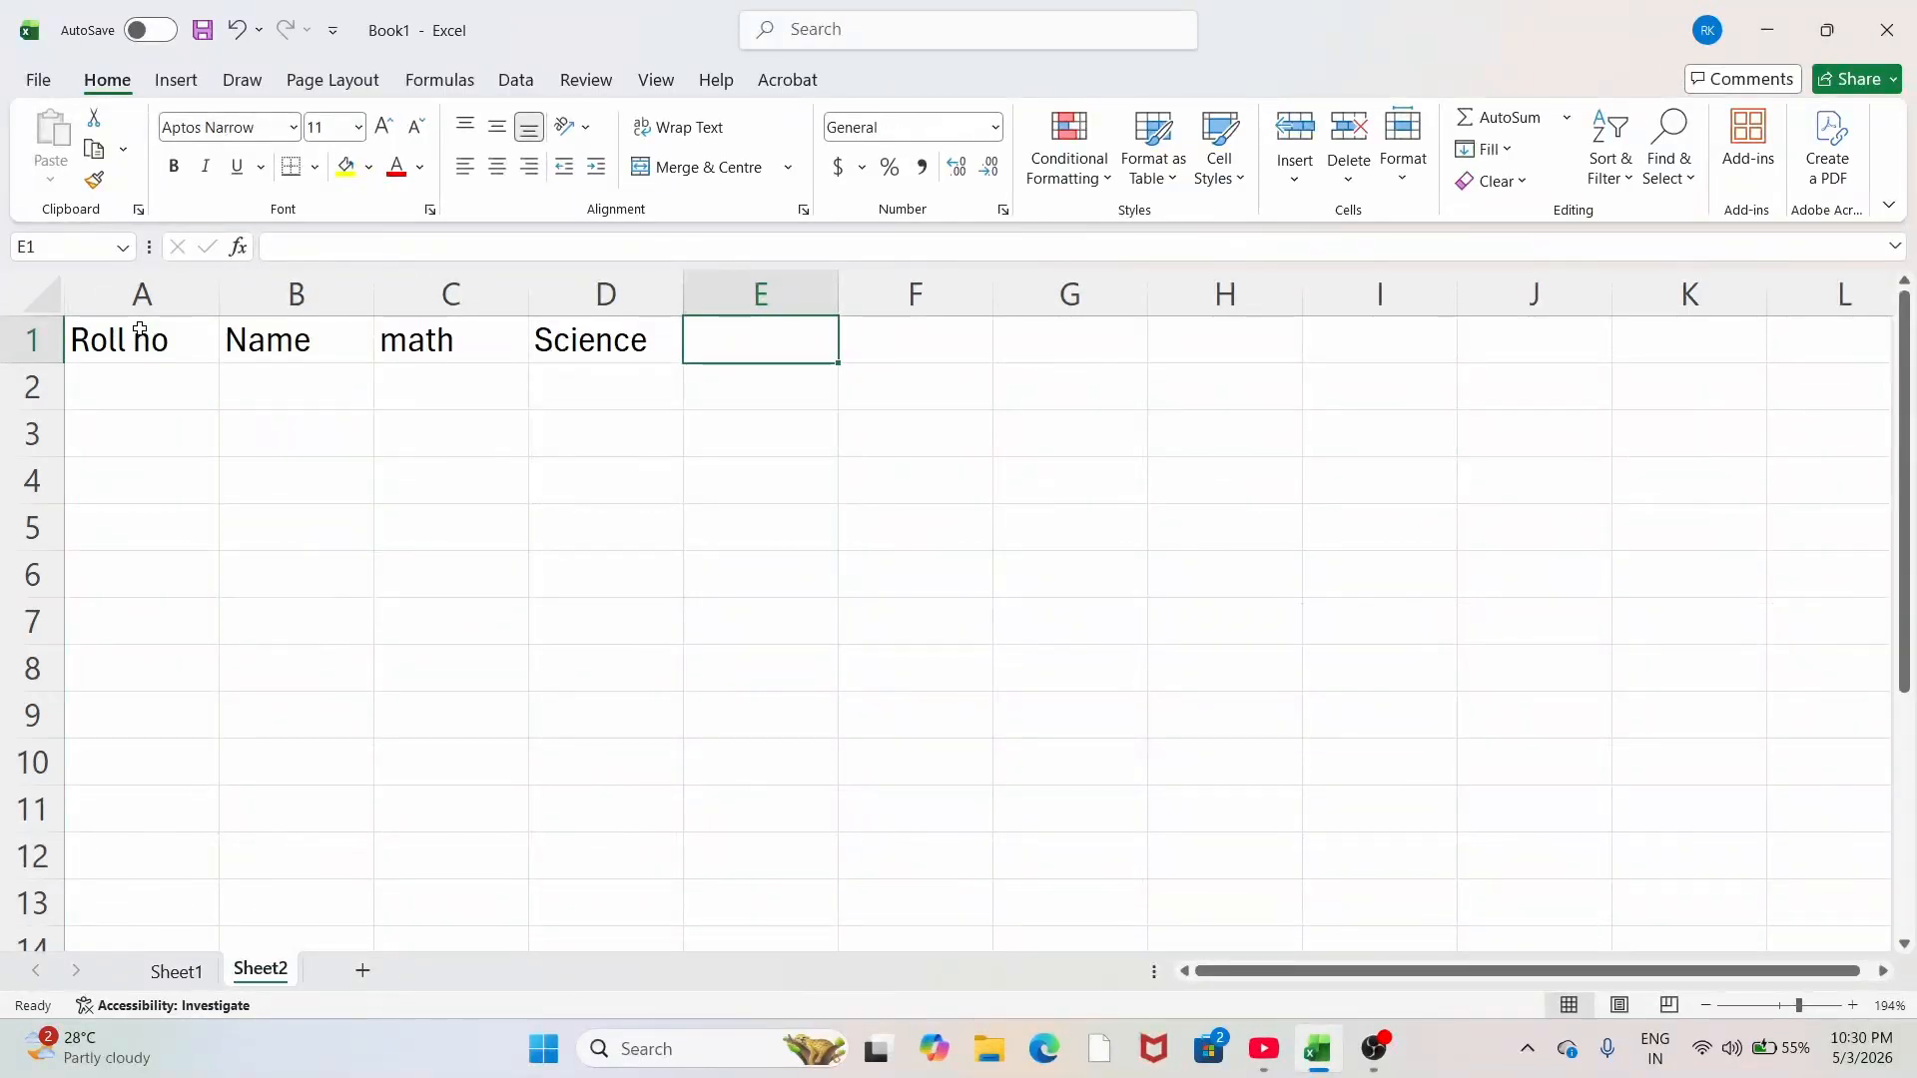
type("S")
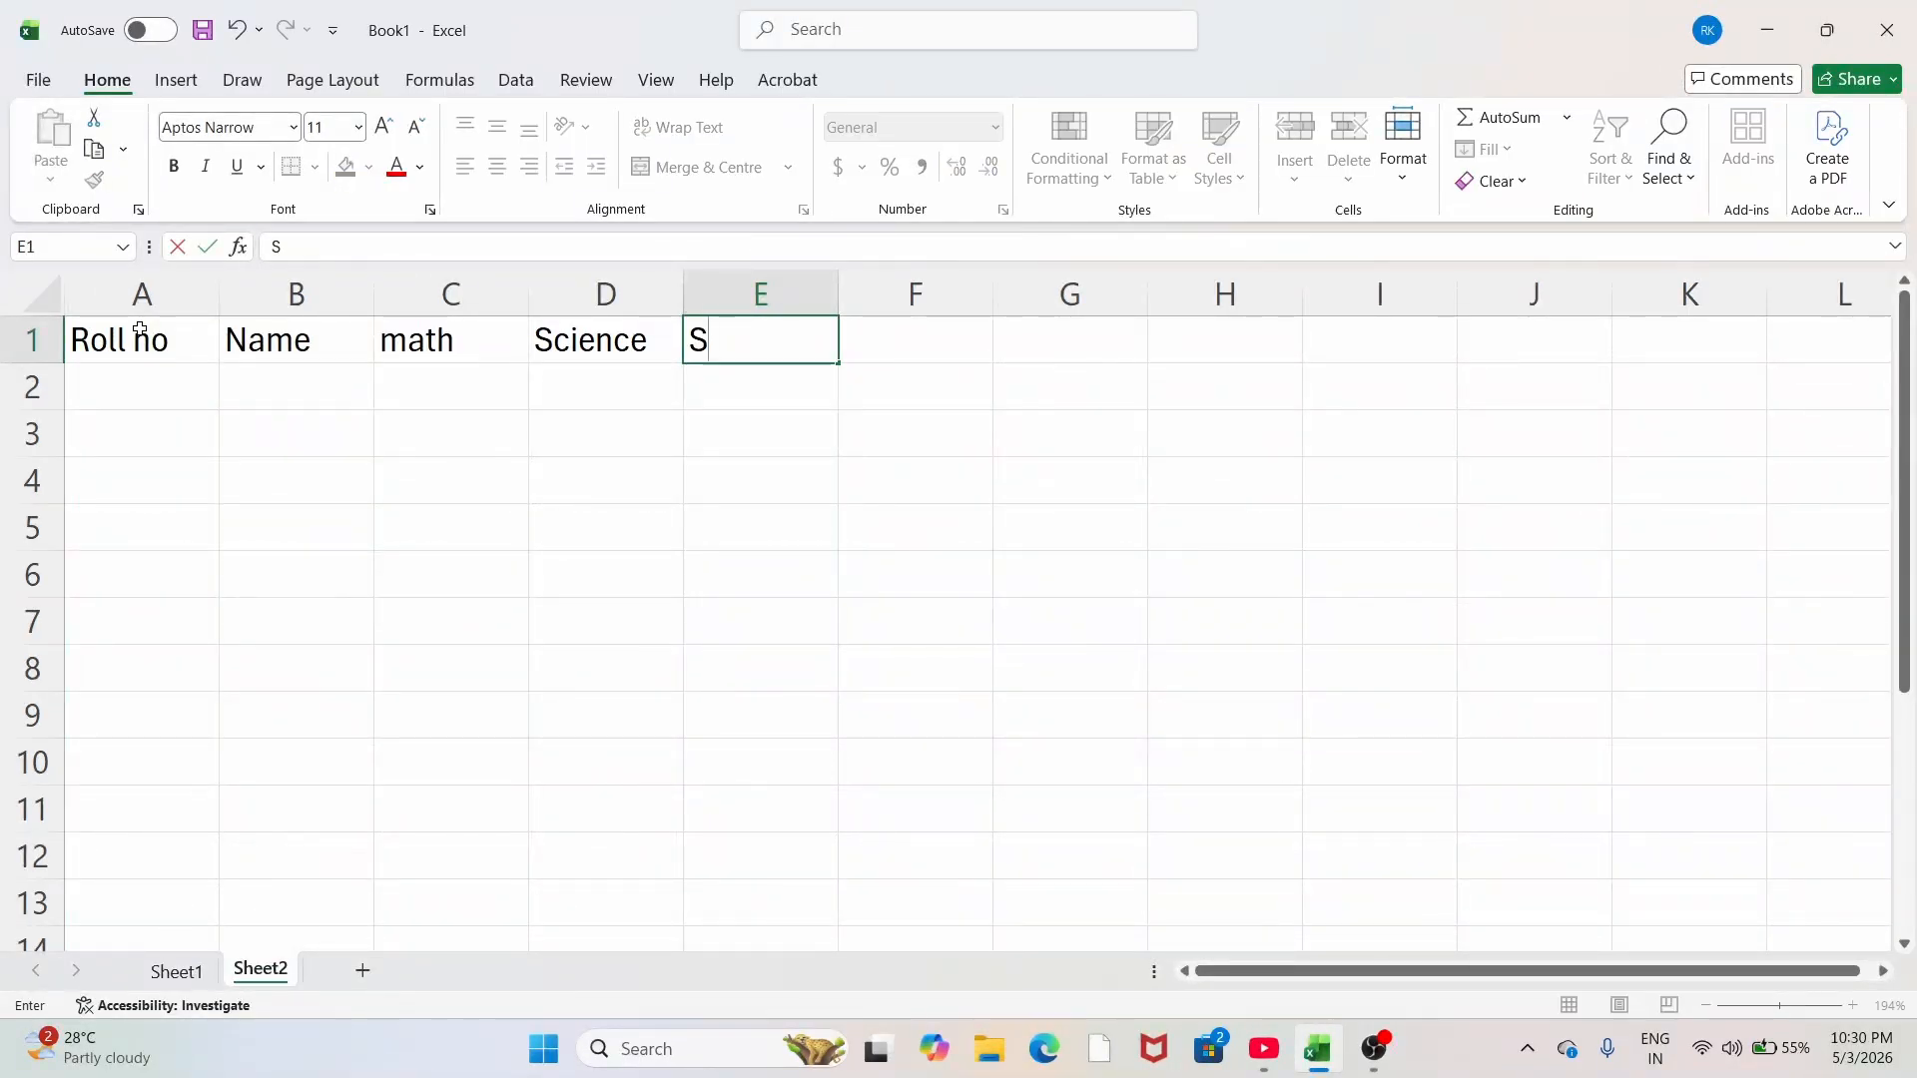
type(".S.T")
key("Tab")
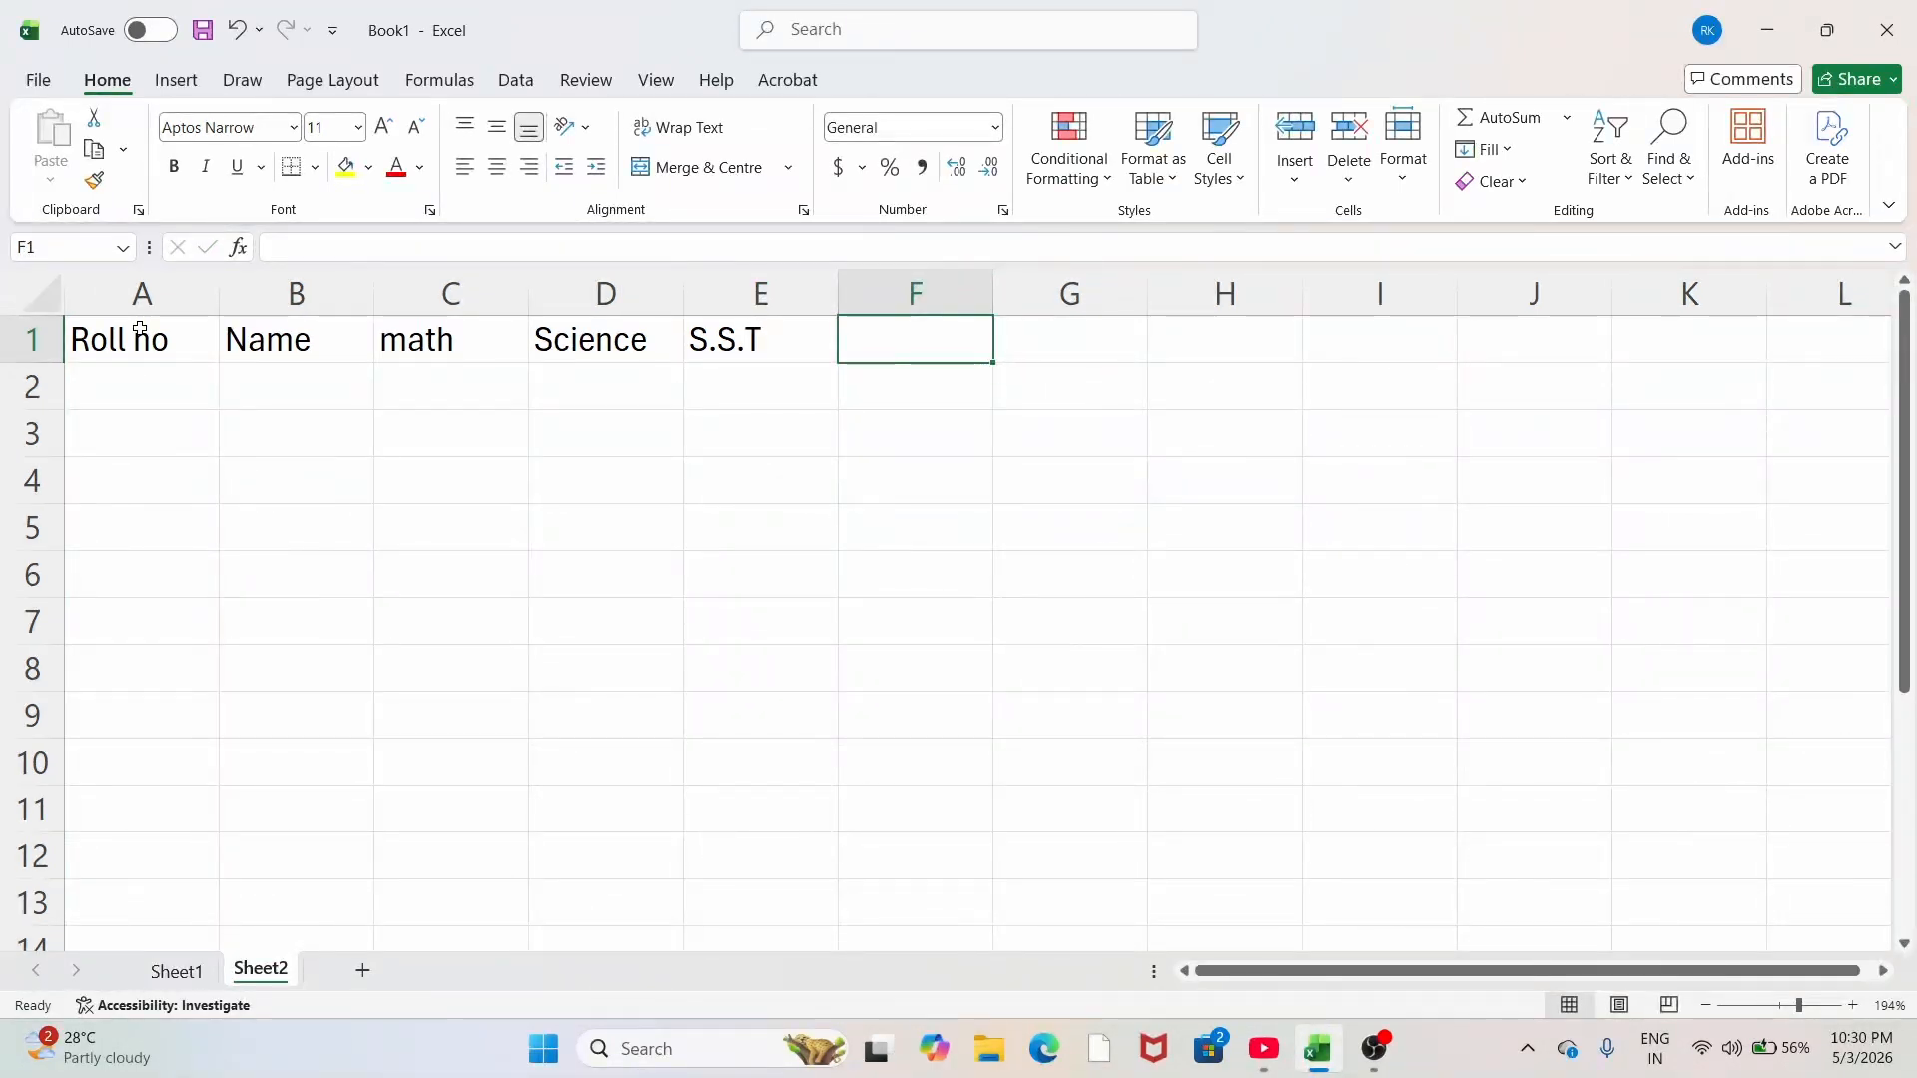
type("Hindi")
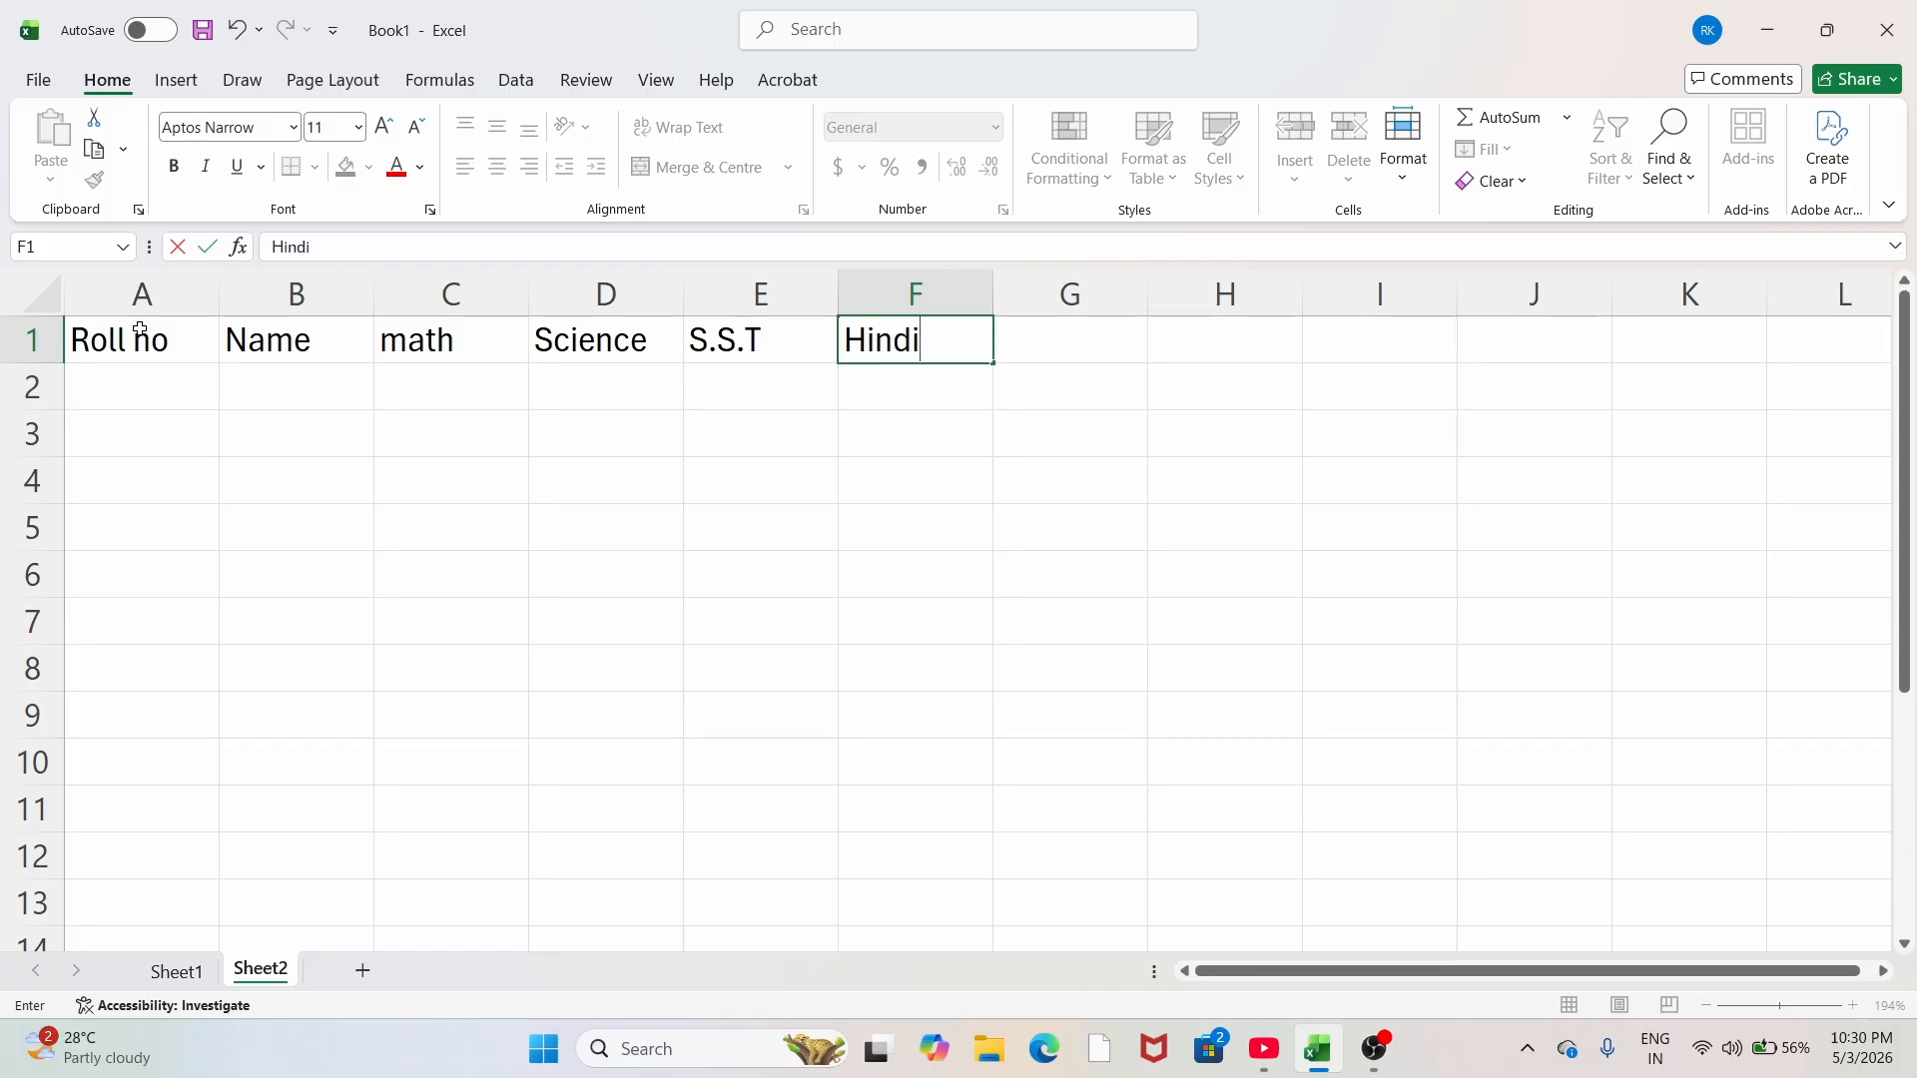
key("Tab")
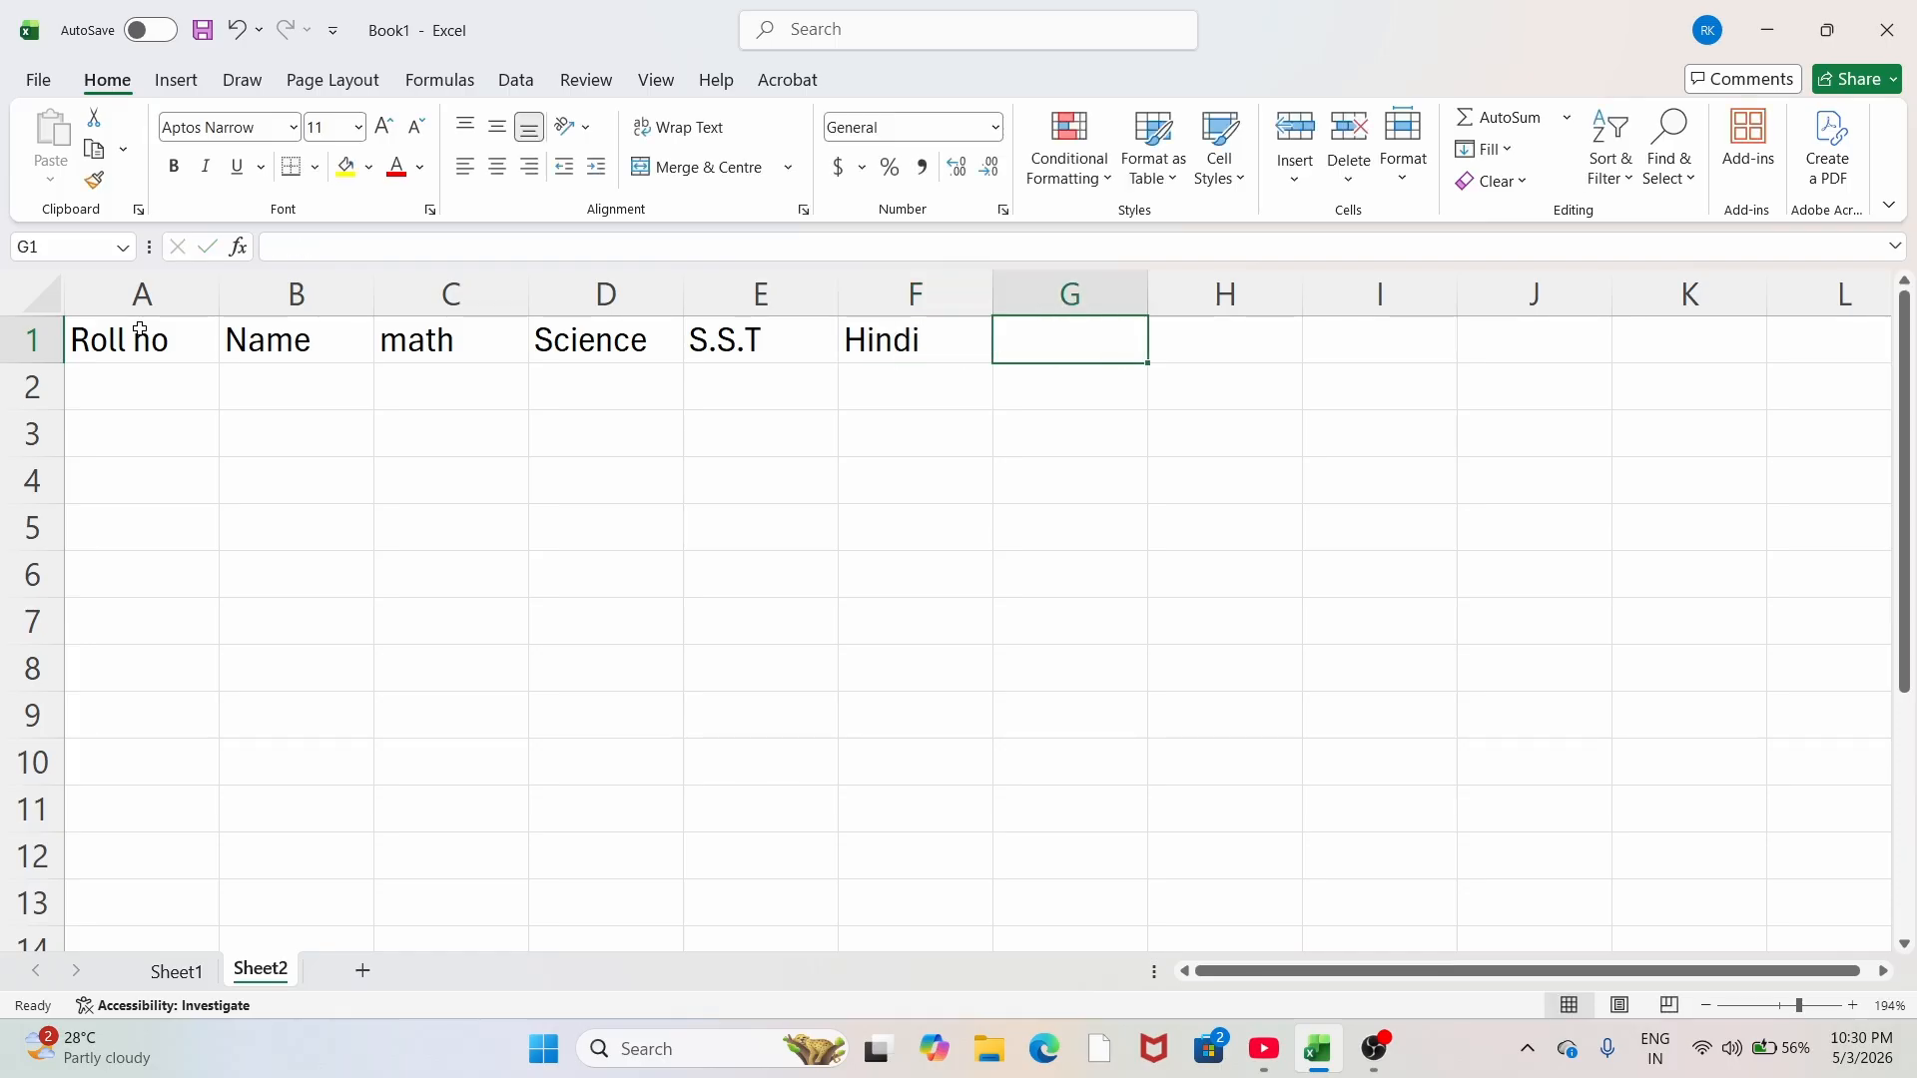
type("En")
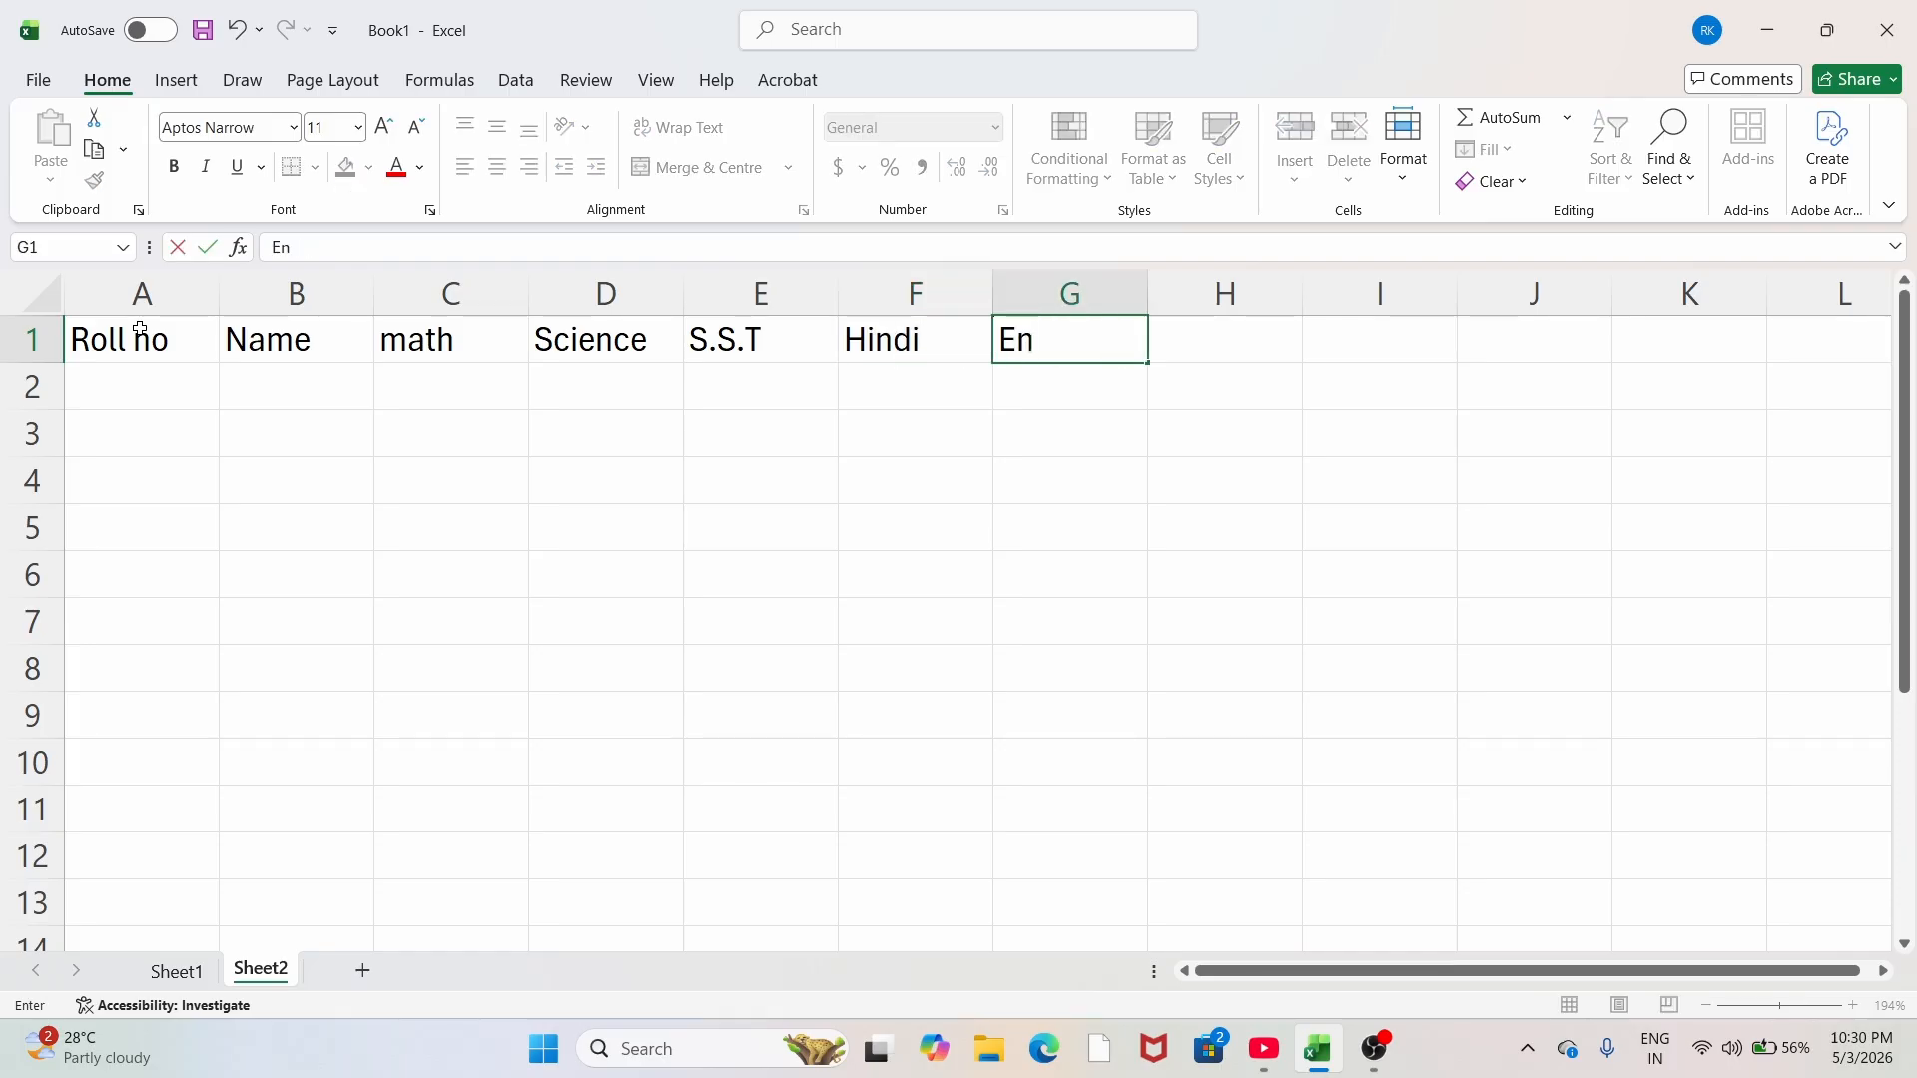
type("glish")
key("Tab")
type("T")
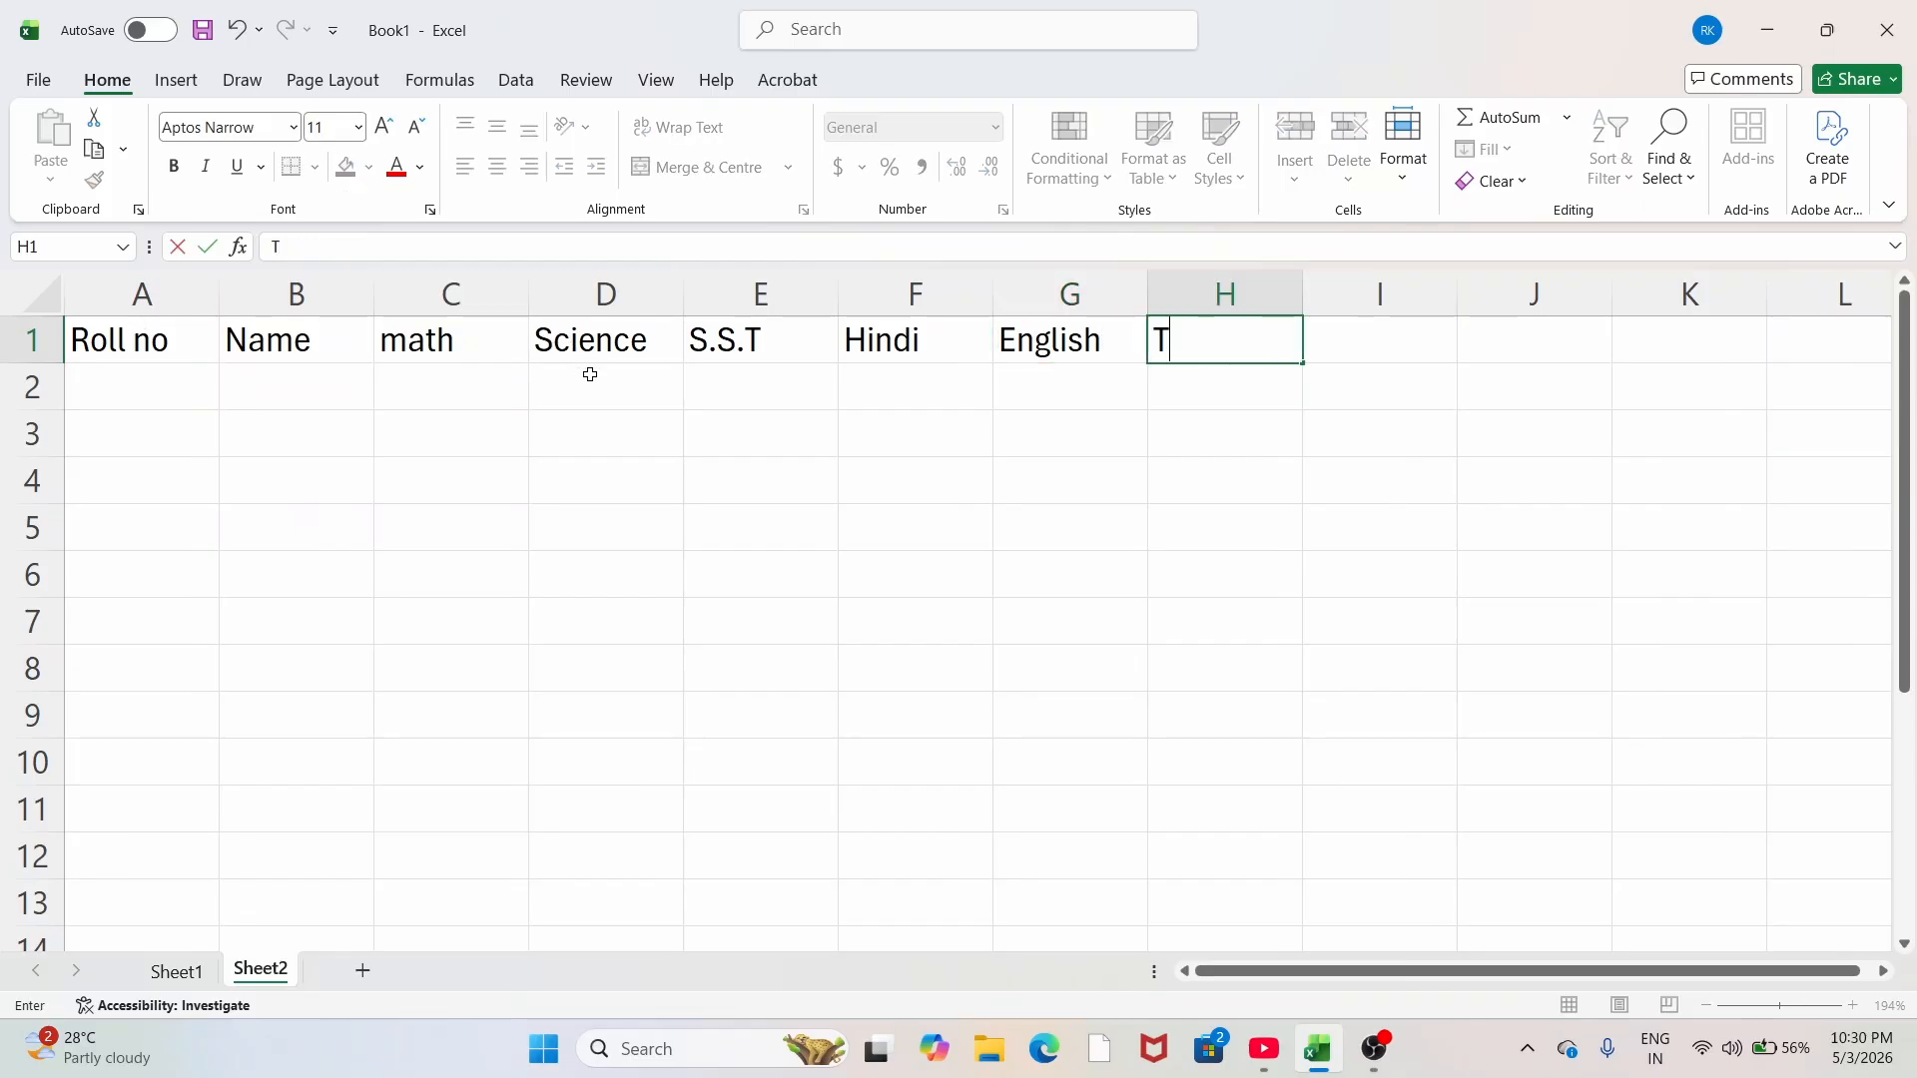
type("otal")
Step: Retype the C1 heading as capitalised 'Math'
left_click(412, 345)
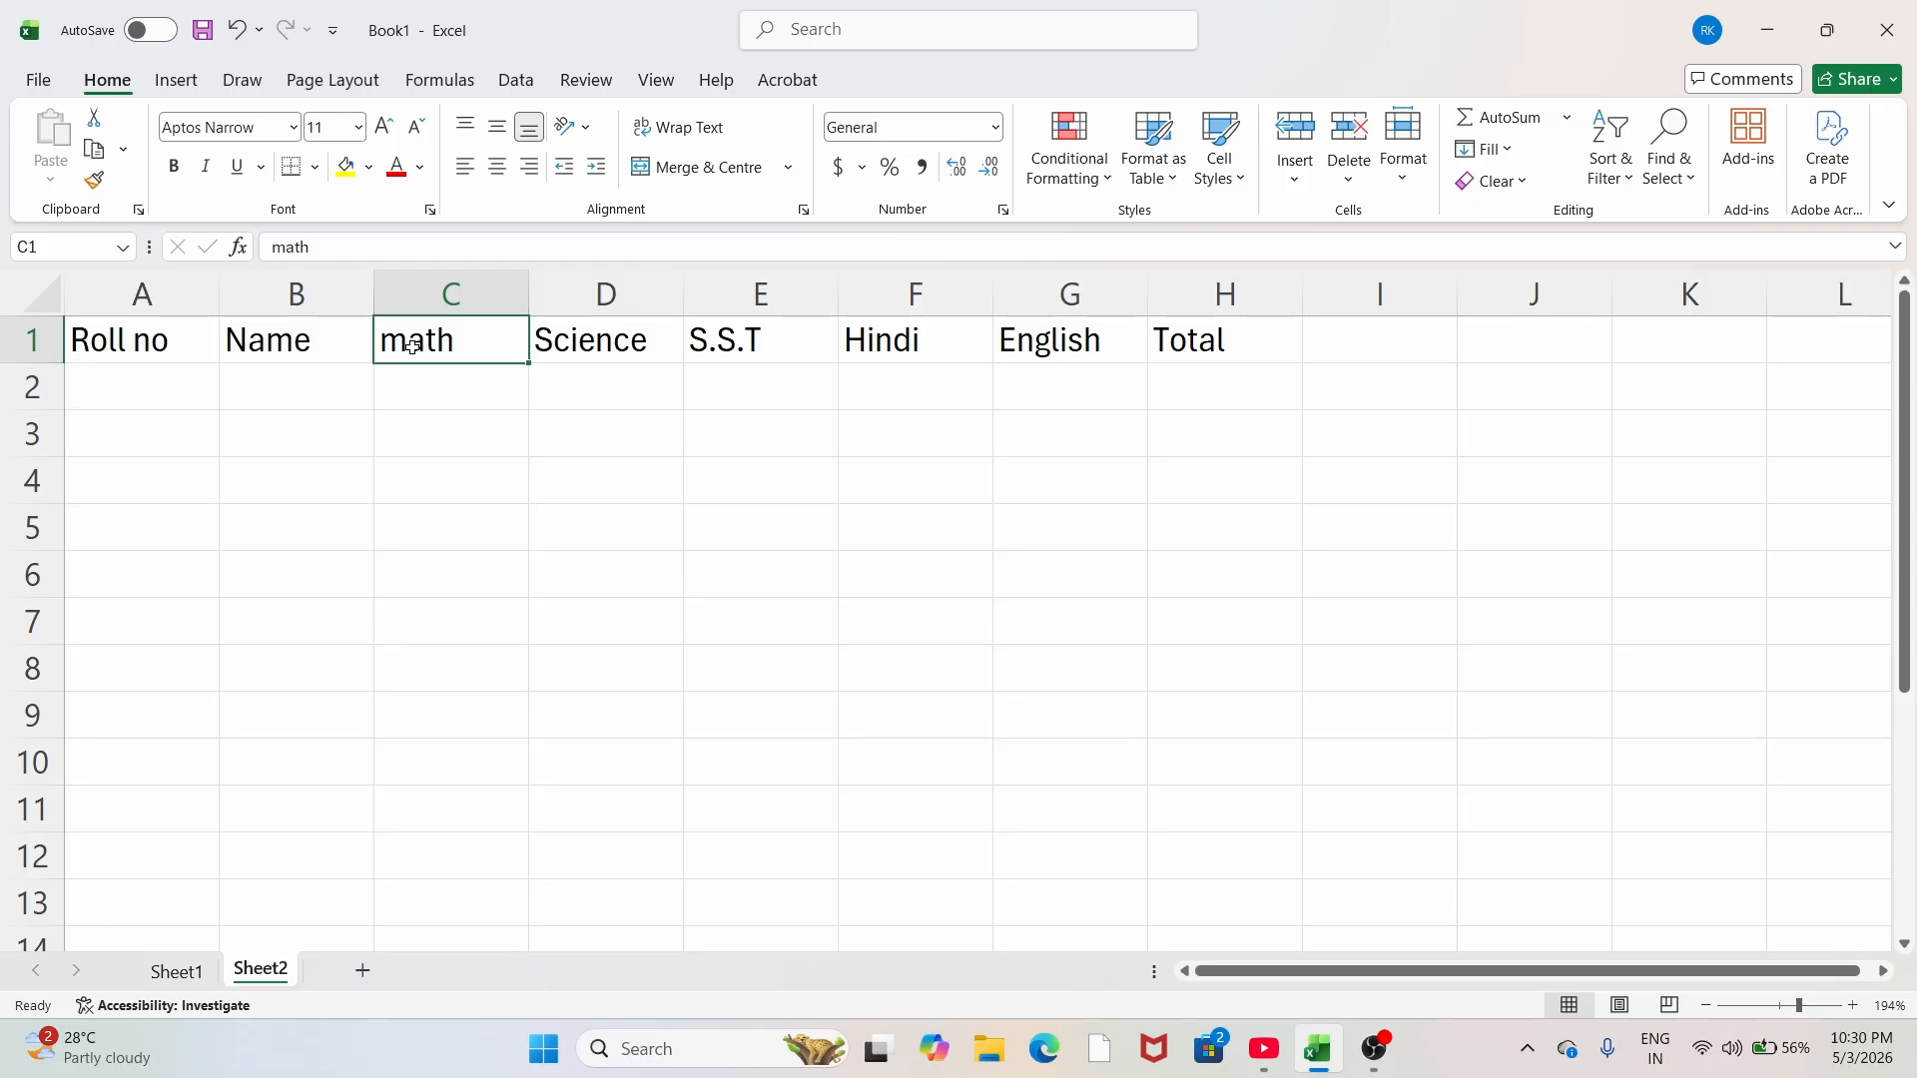
key("Delete")
type("Math")
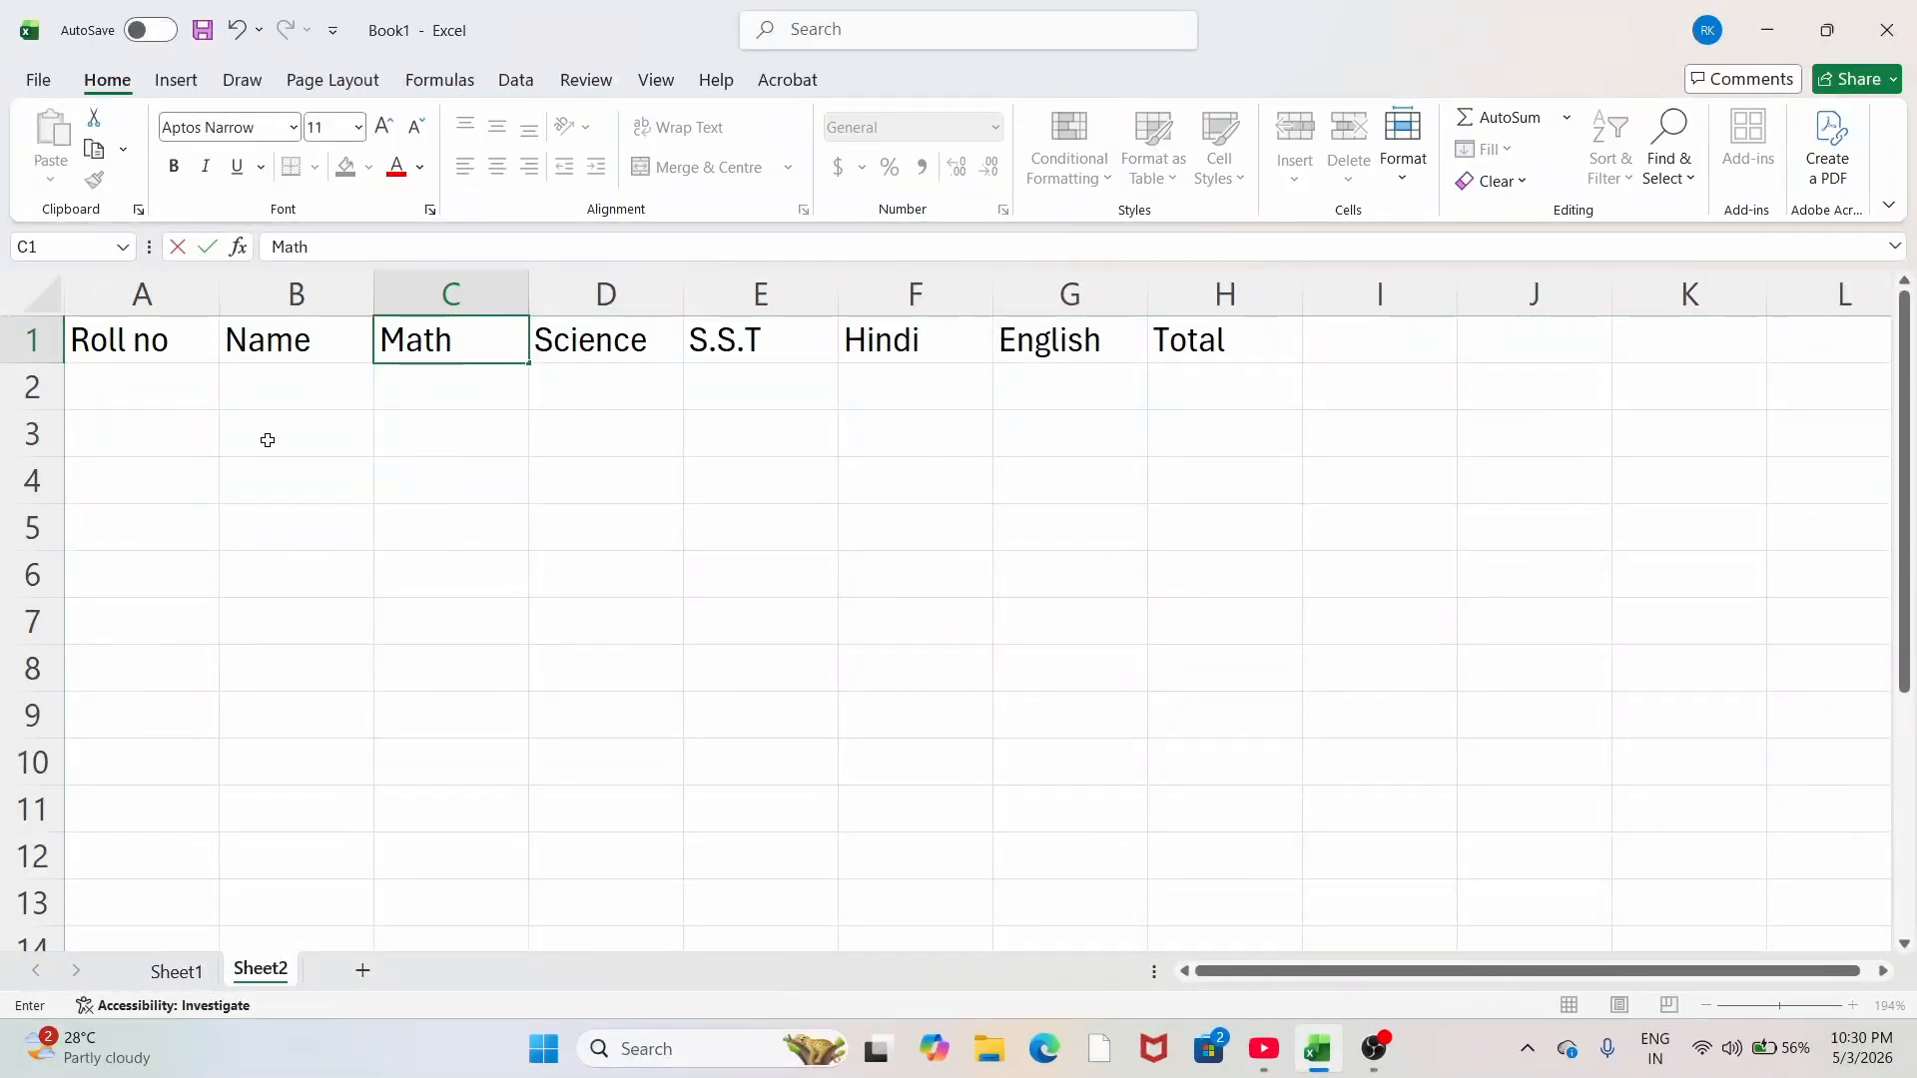
left_click(265, 436)
Step: Enter 1 in A2 and fill A2:A11 as a series through 10 with Fill > Series
left_click(133, 379)
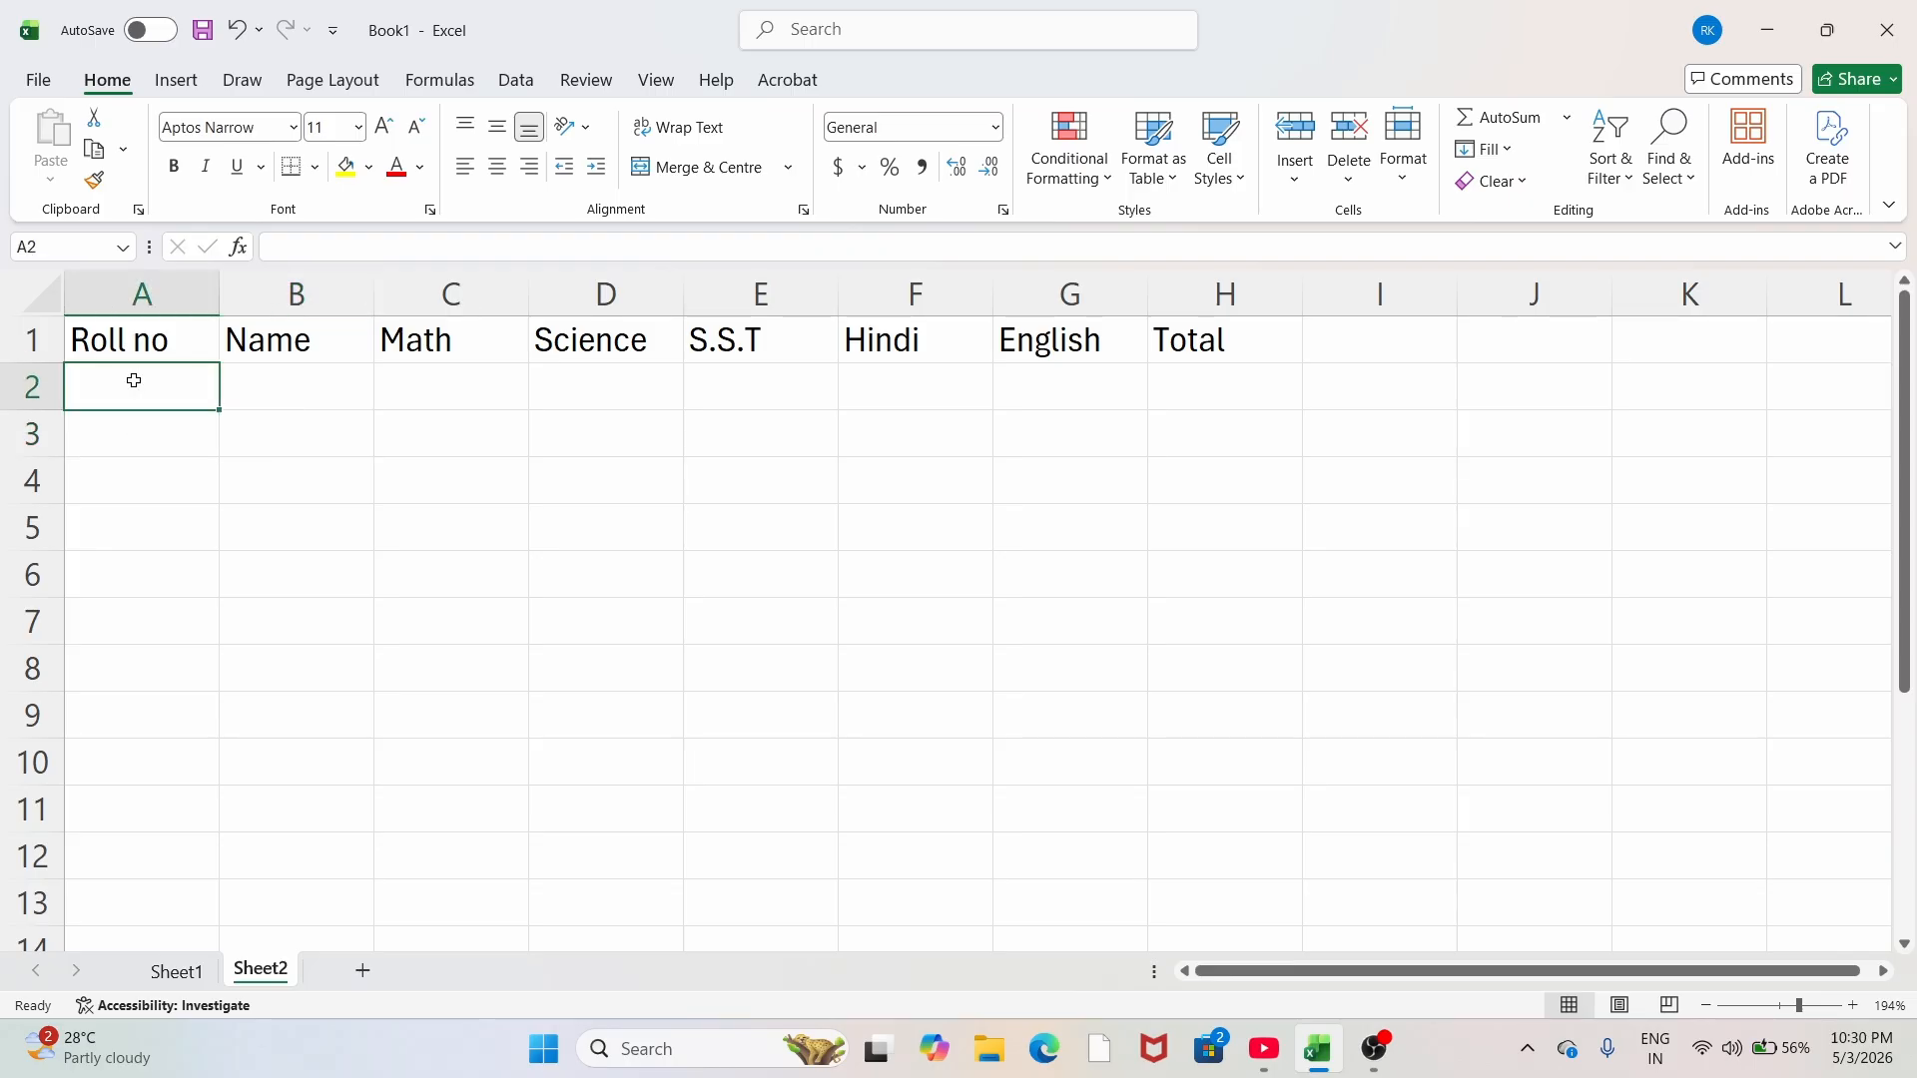
type("12")
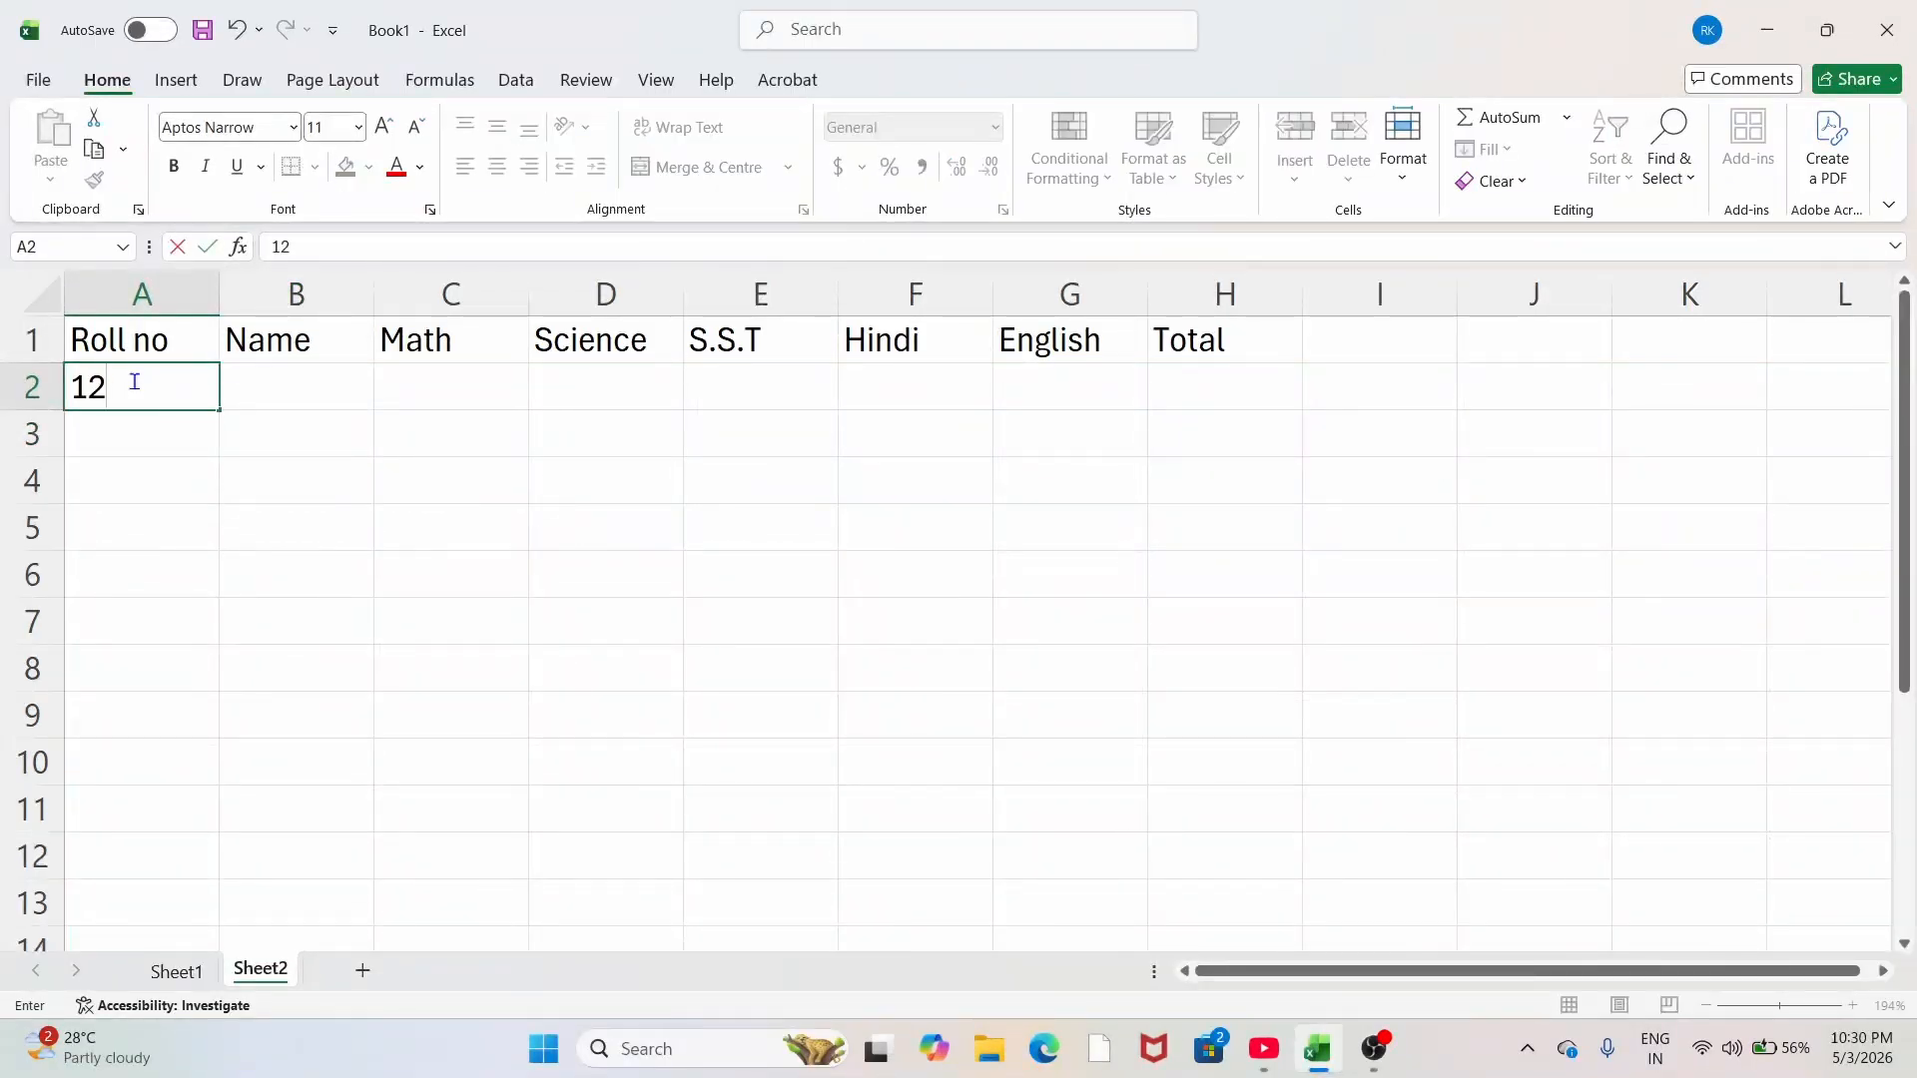
key("BackSpace")
key("Return")
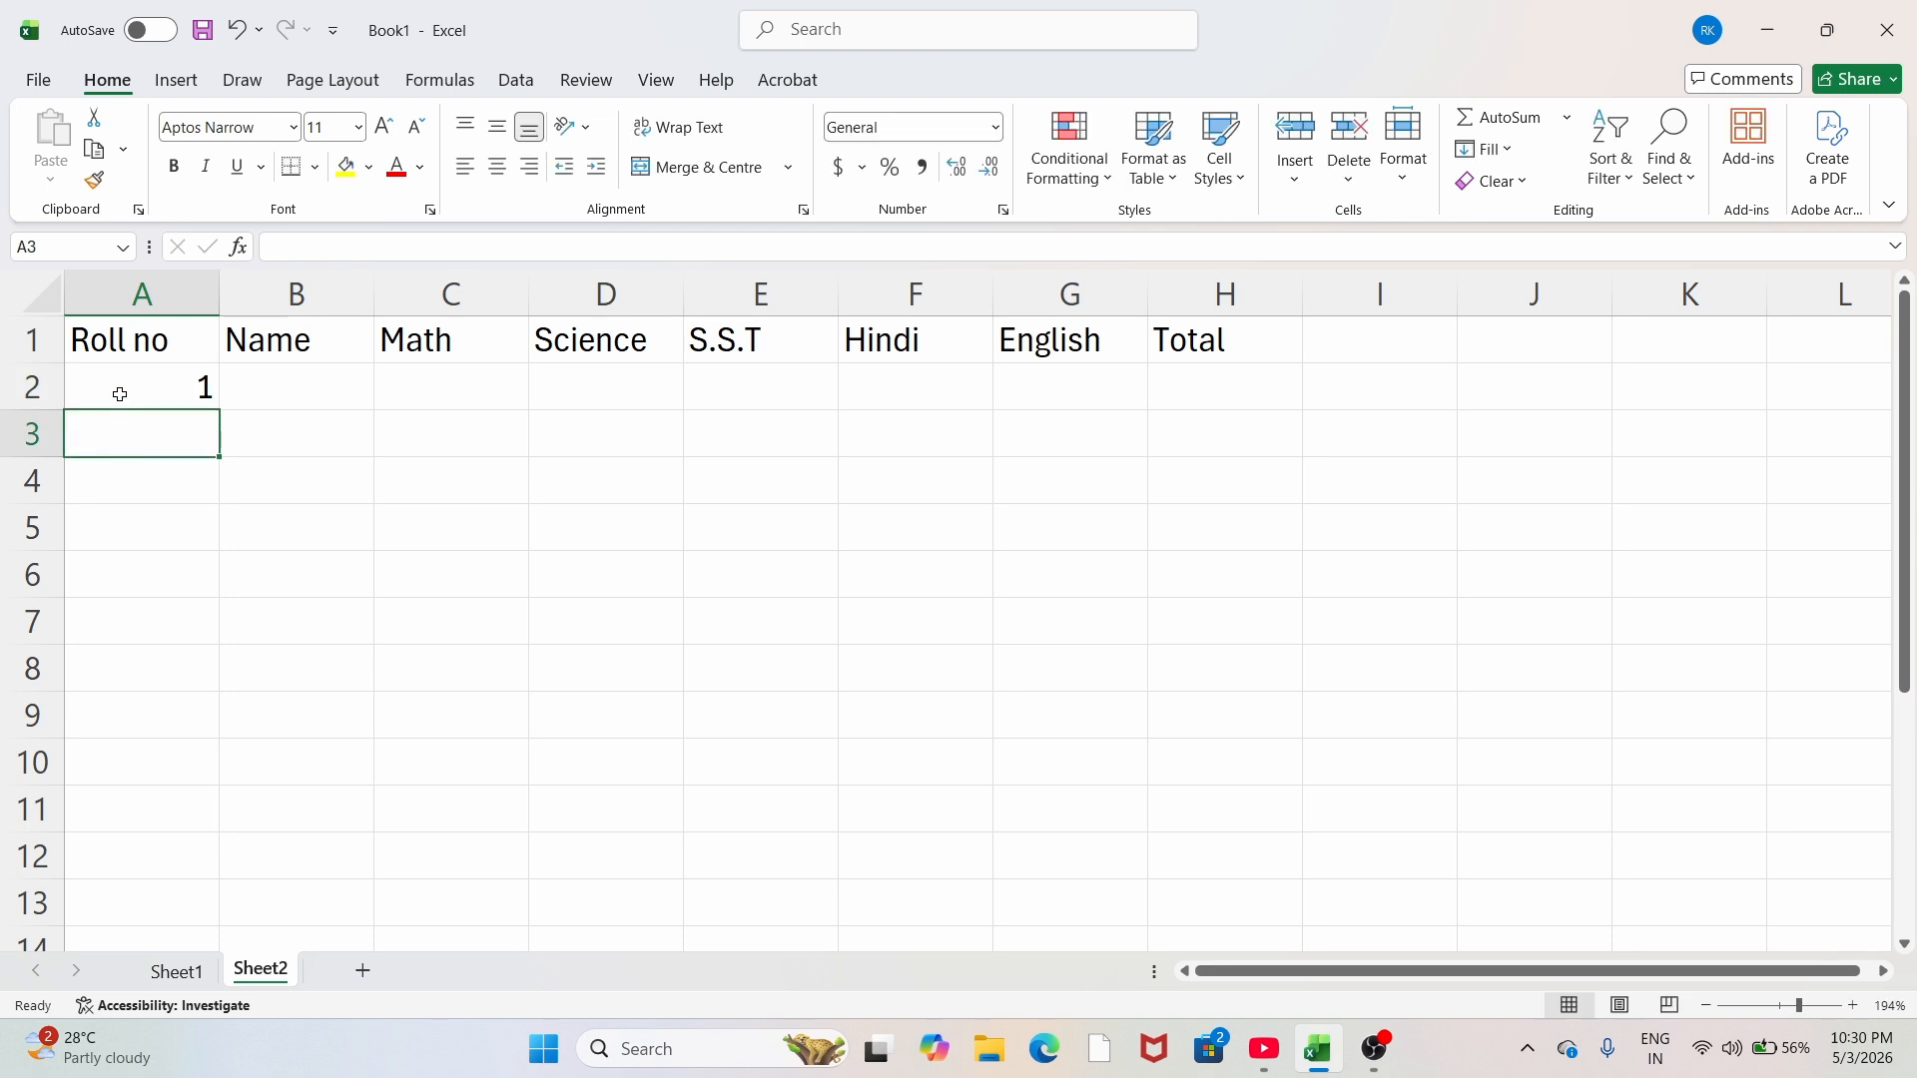
left_click(126, 391)
left_click_drag(175, 389, 167, 807)
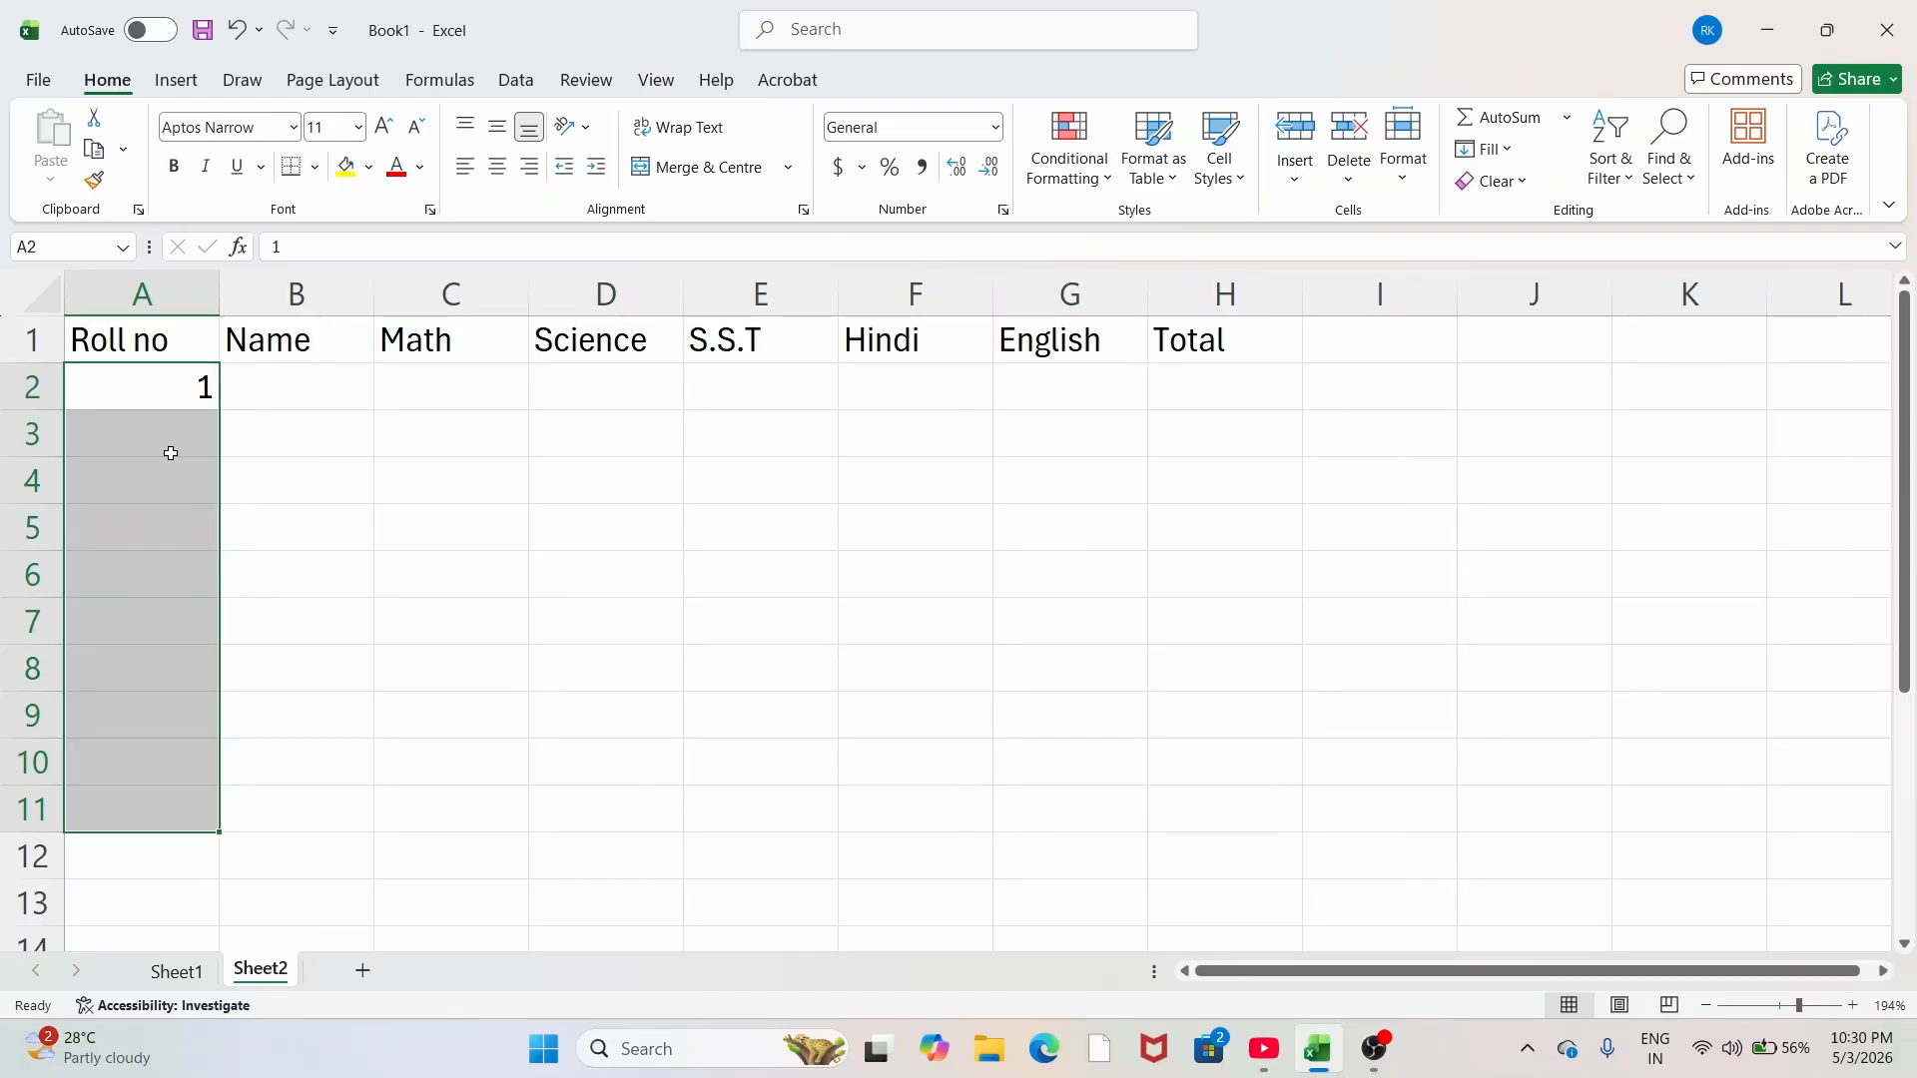
key("alt")
key("e")
key("i")
key("s")
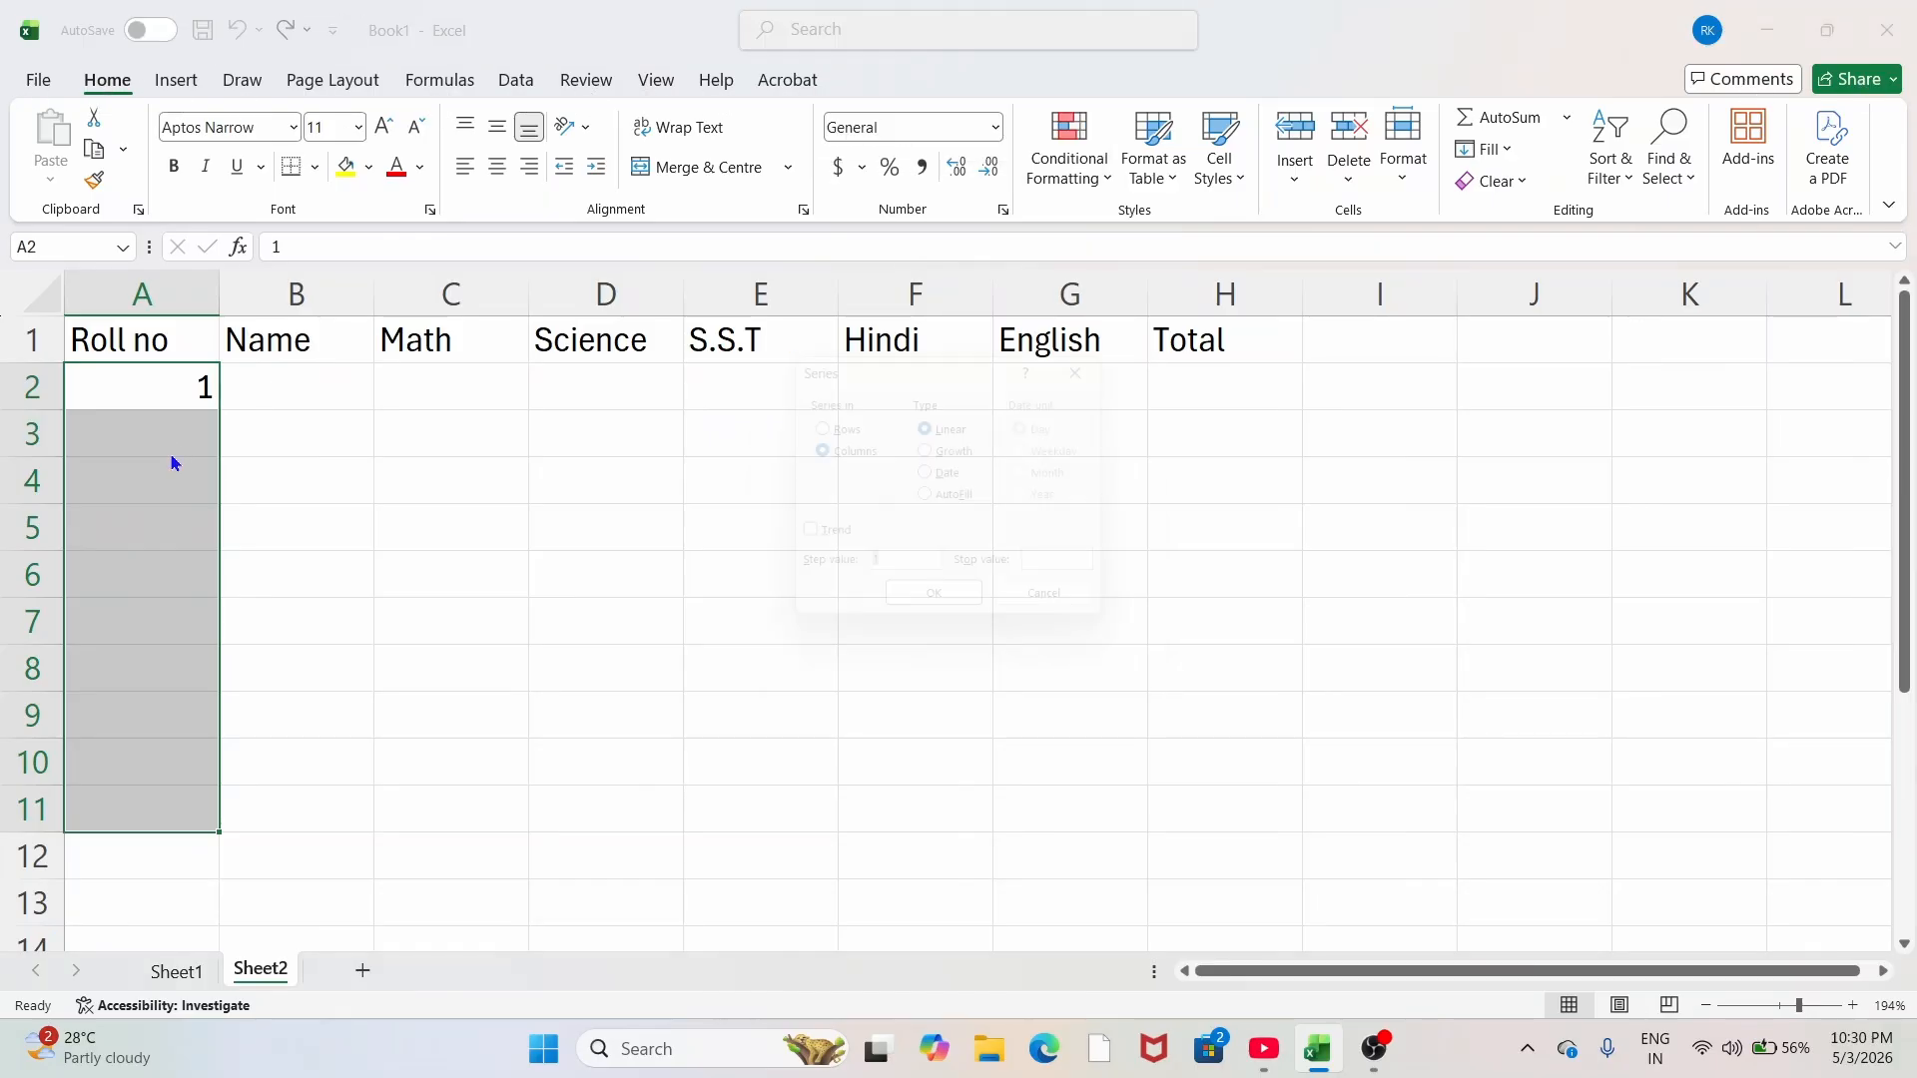
key("Return")
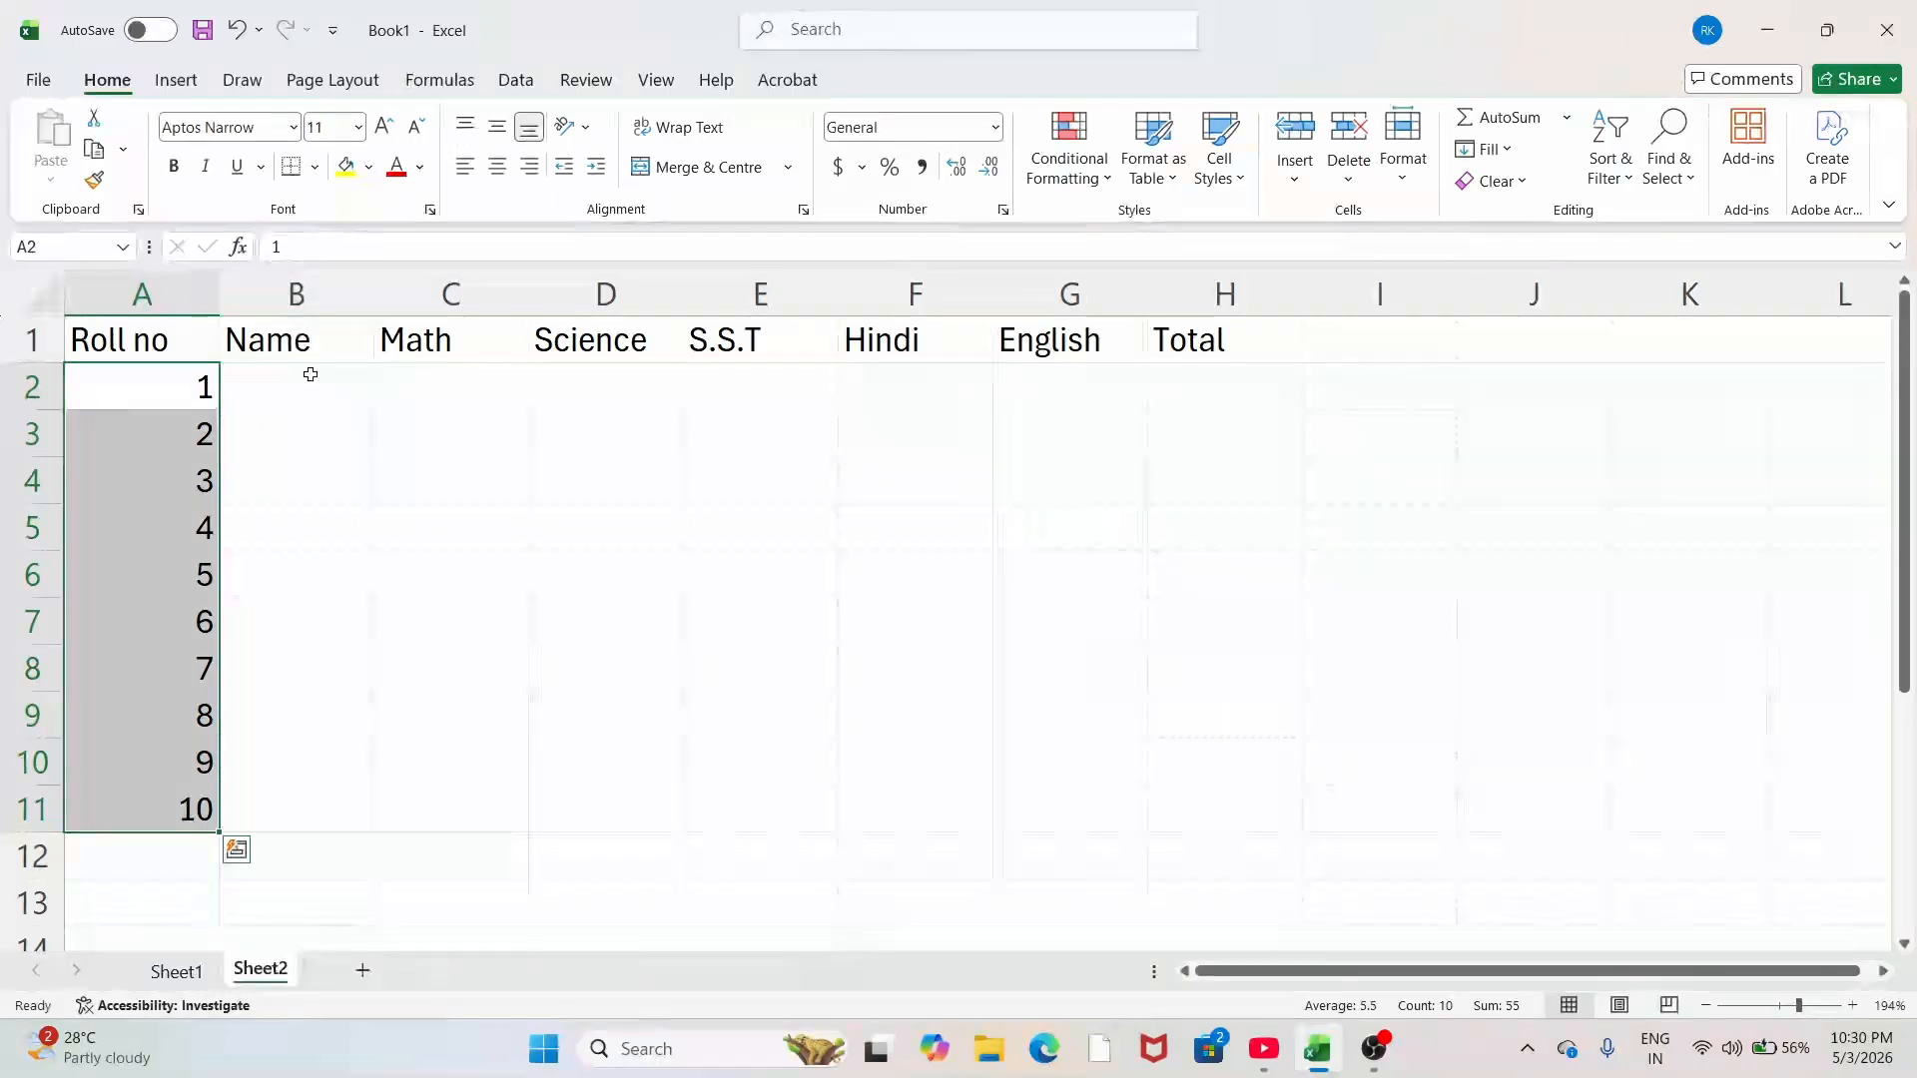
left_click(311, 384)
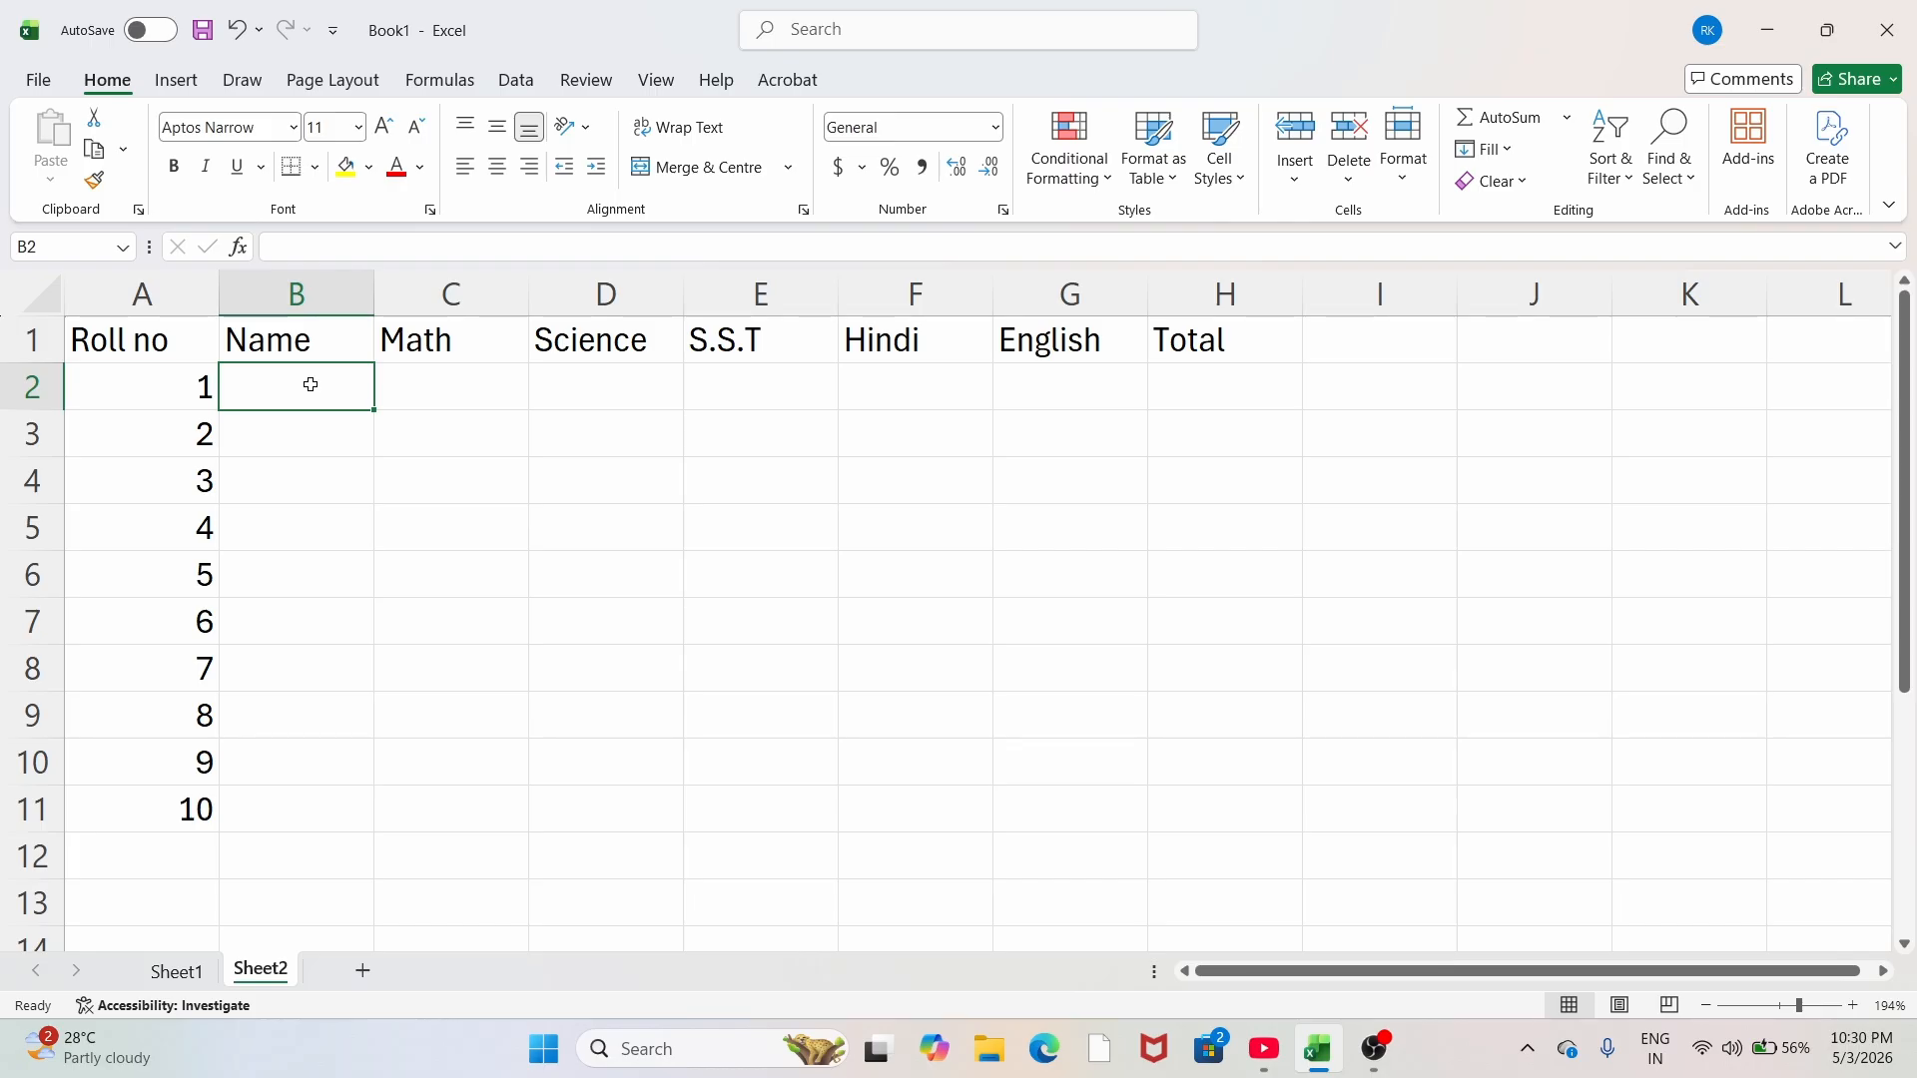
Step: Type the first five student names down B2:B6
type("Rakesh")
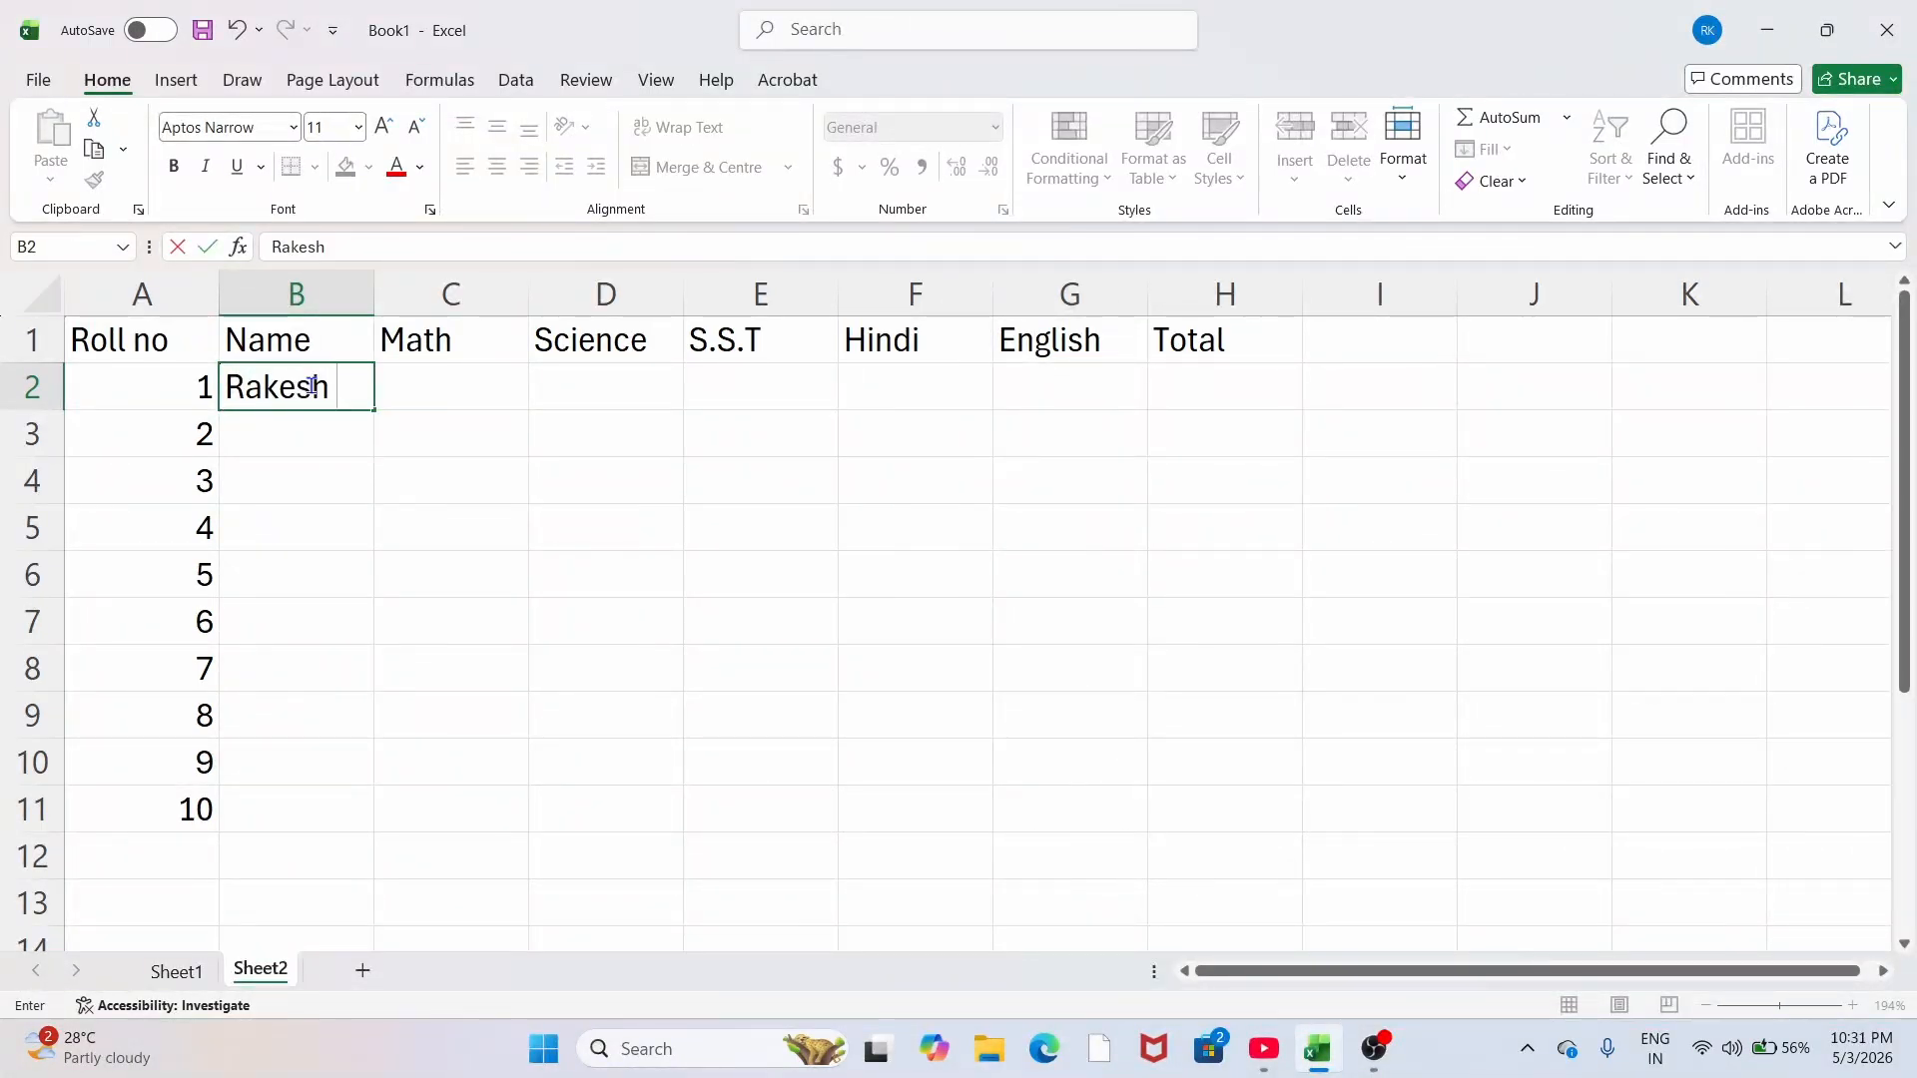
key("Return")
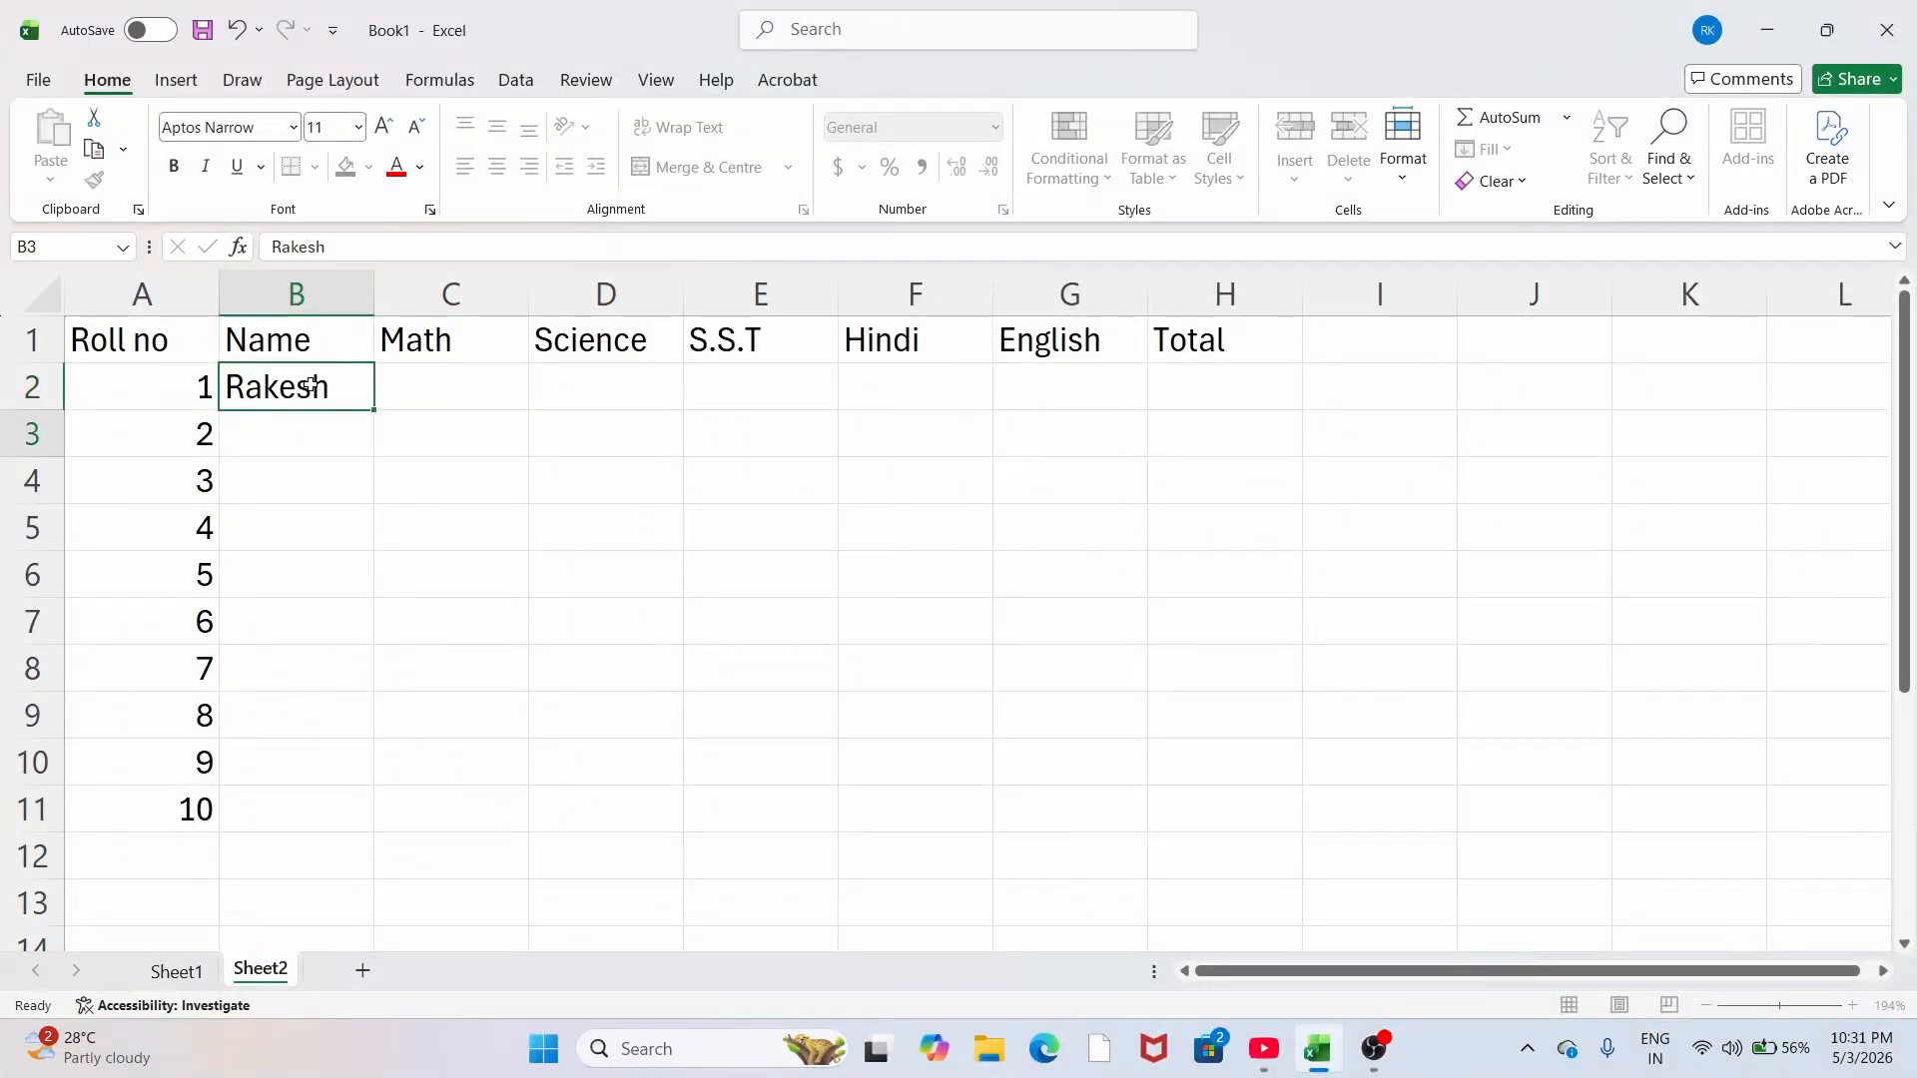
type("Mohan")
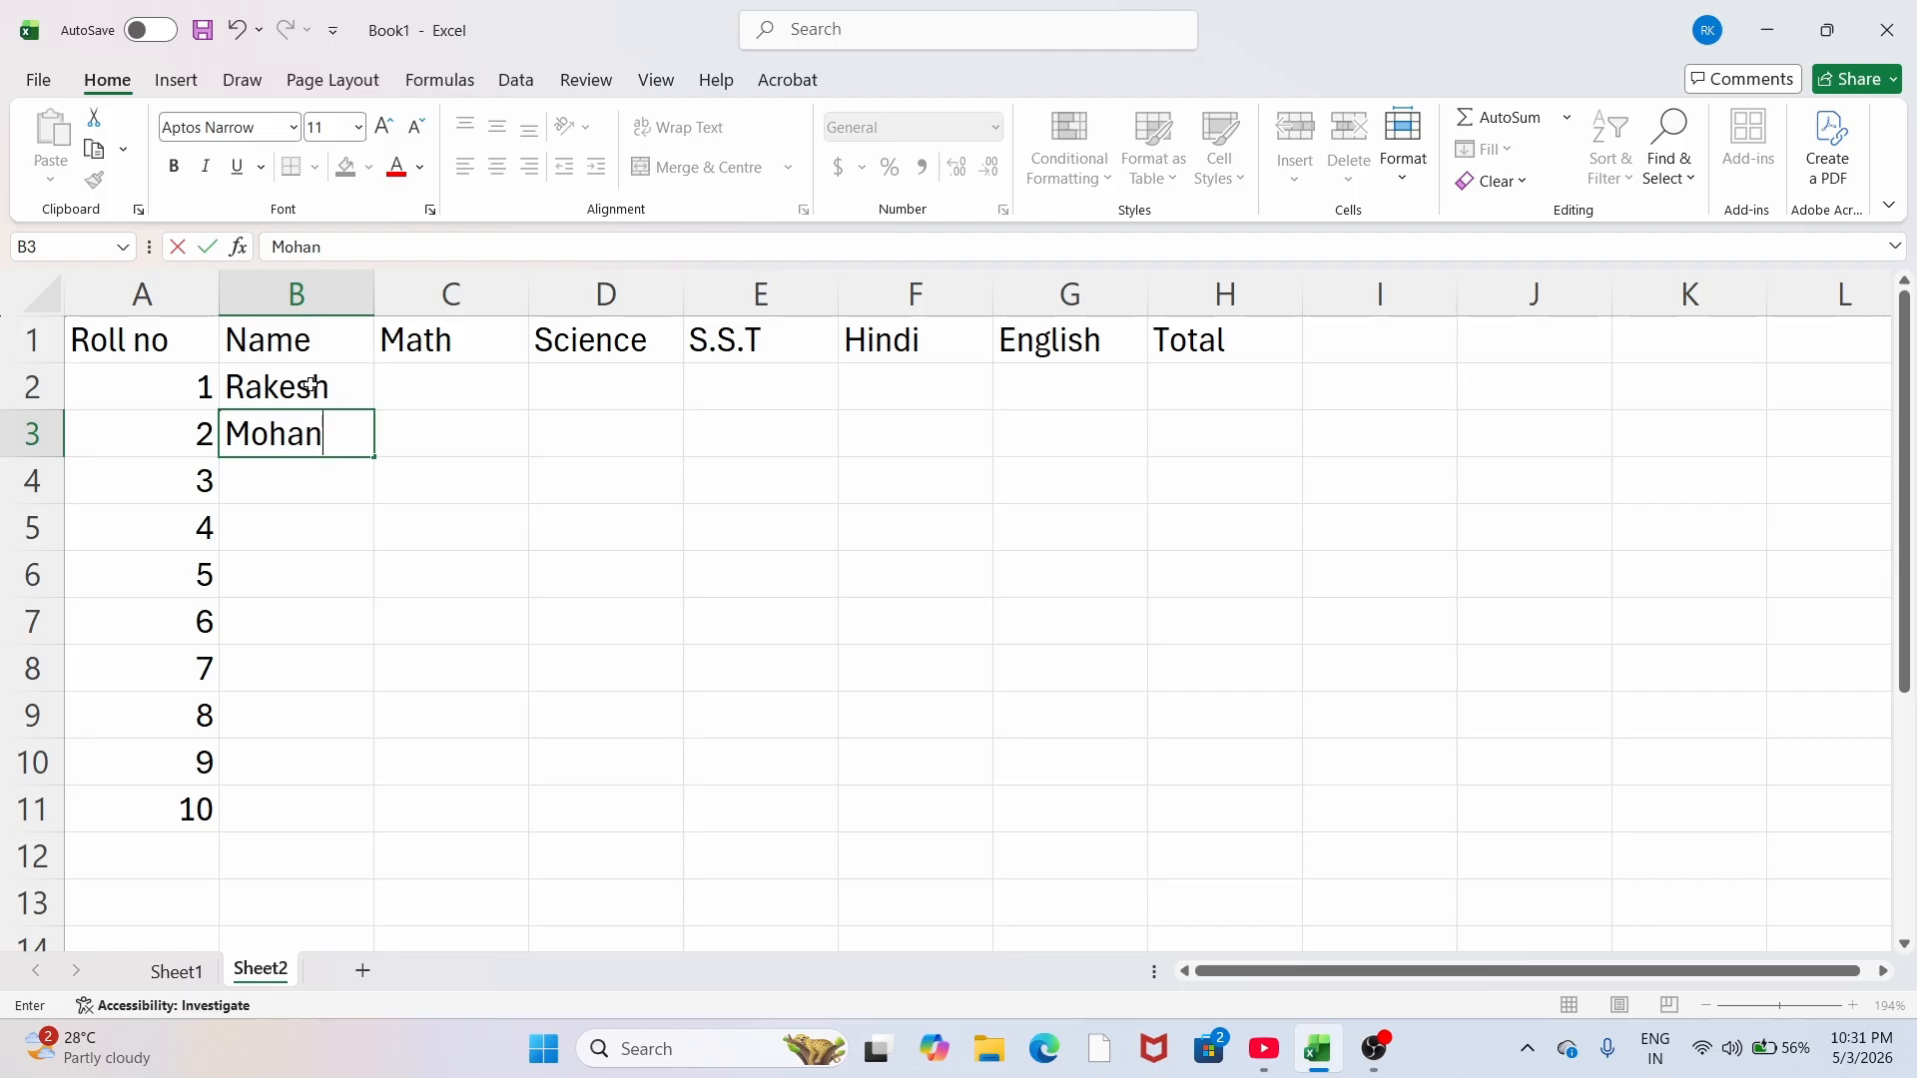
key("Return")
type("Rohan")
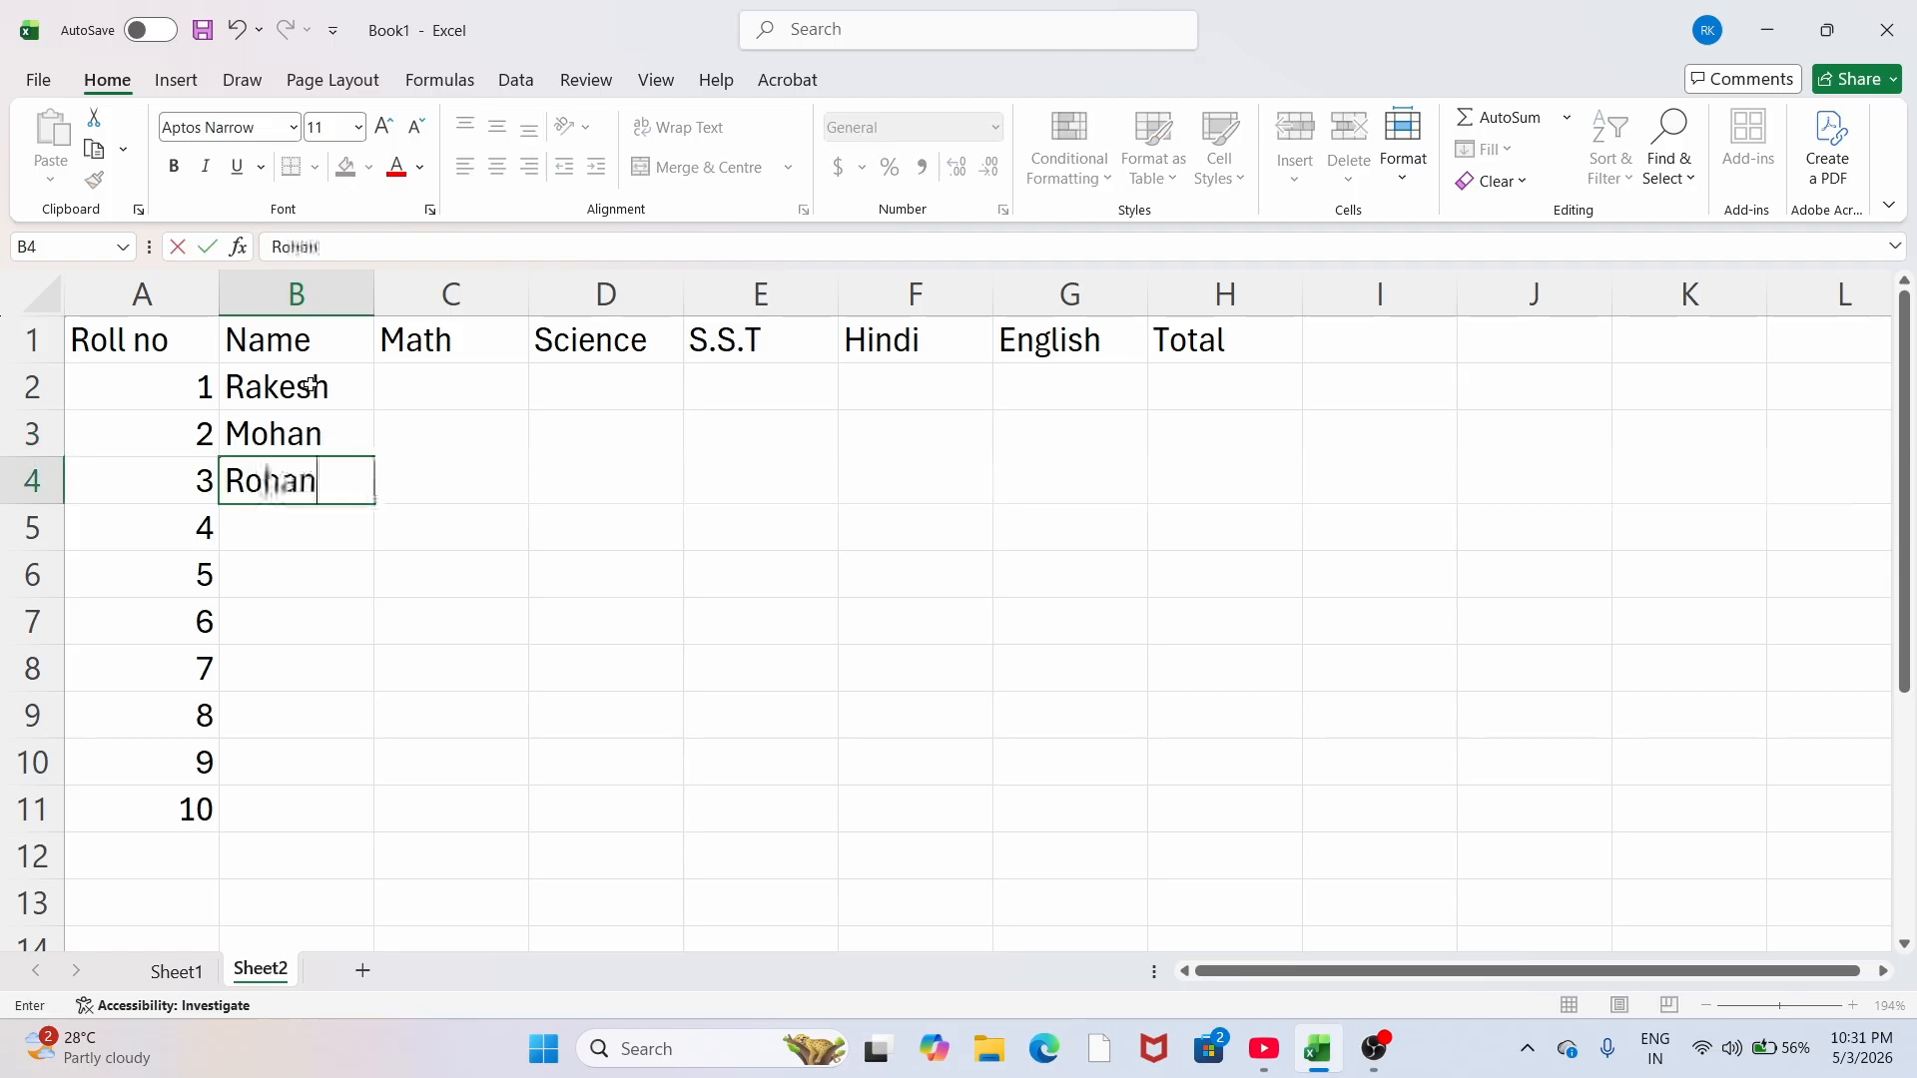
key("Return")
type("pankaj")
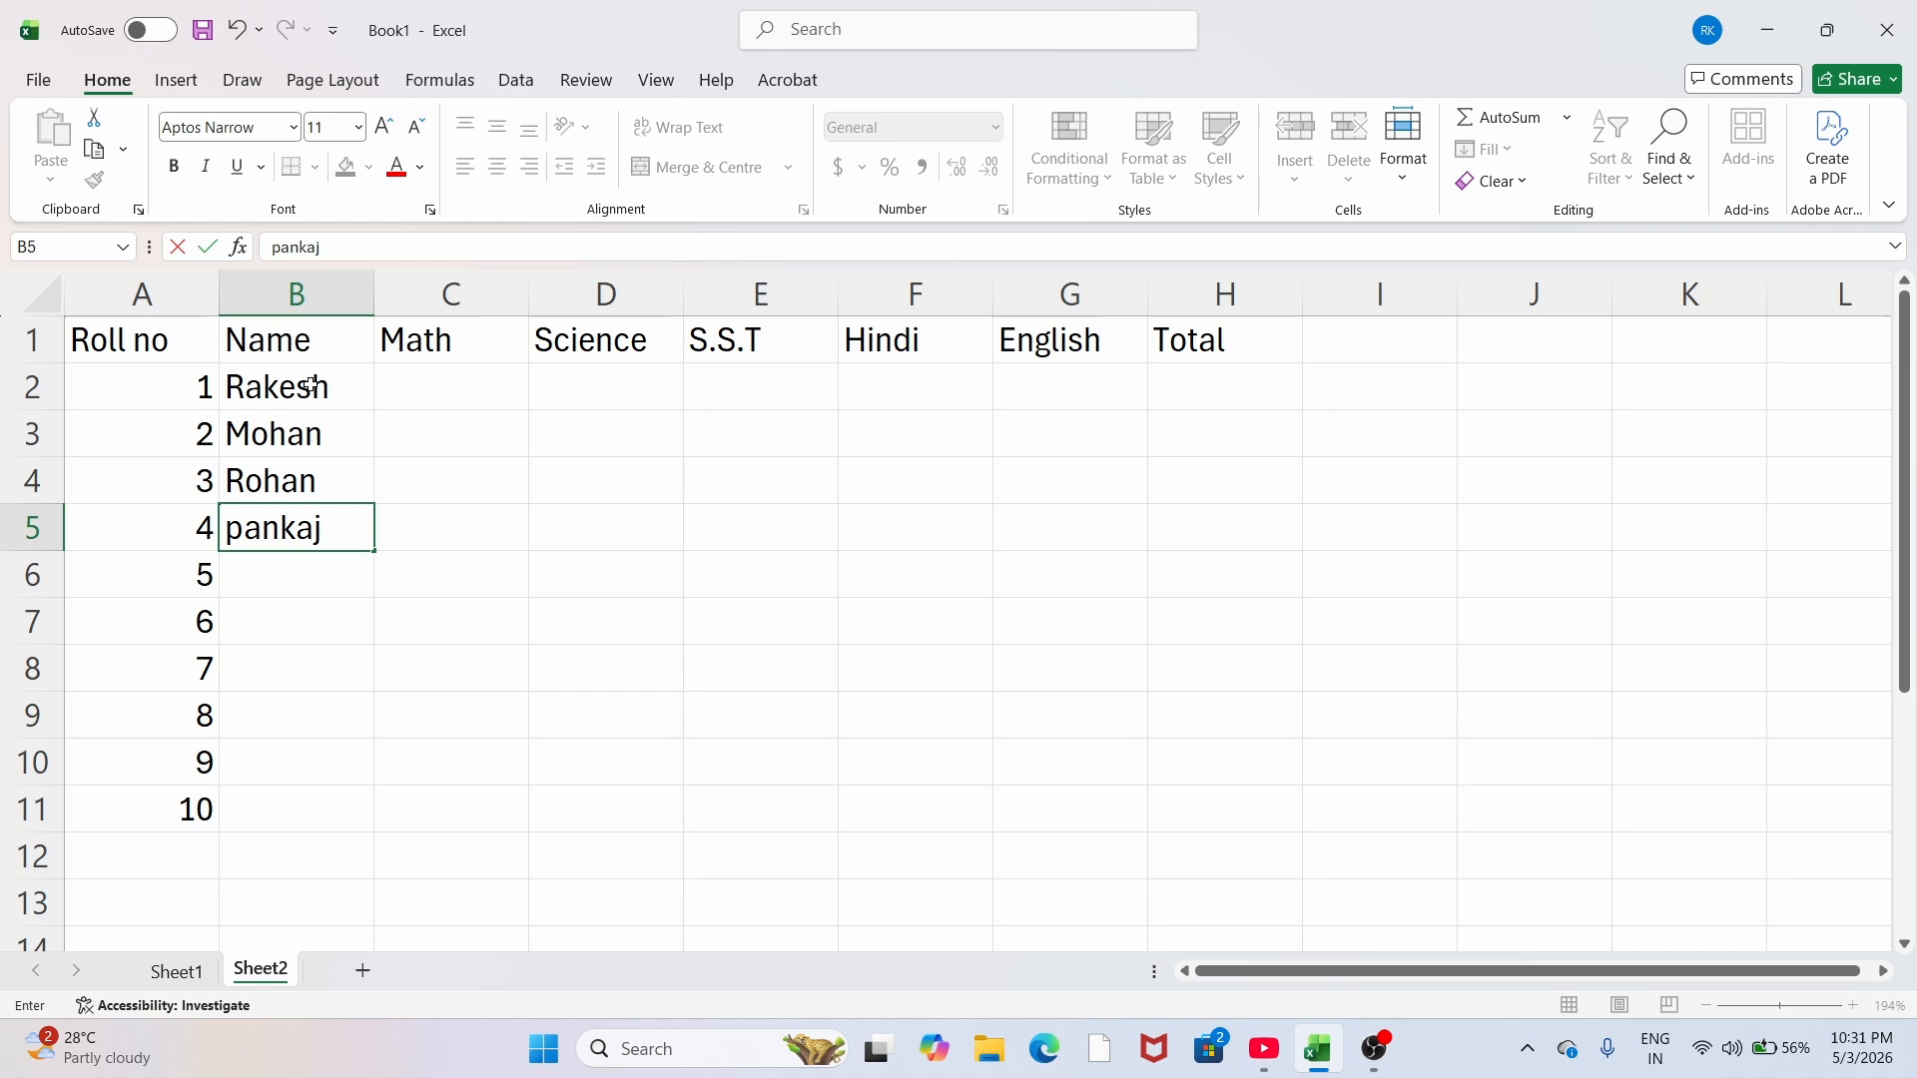
key("Return")
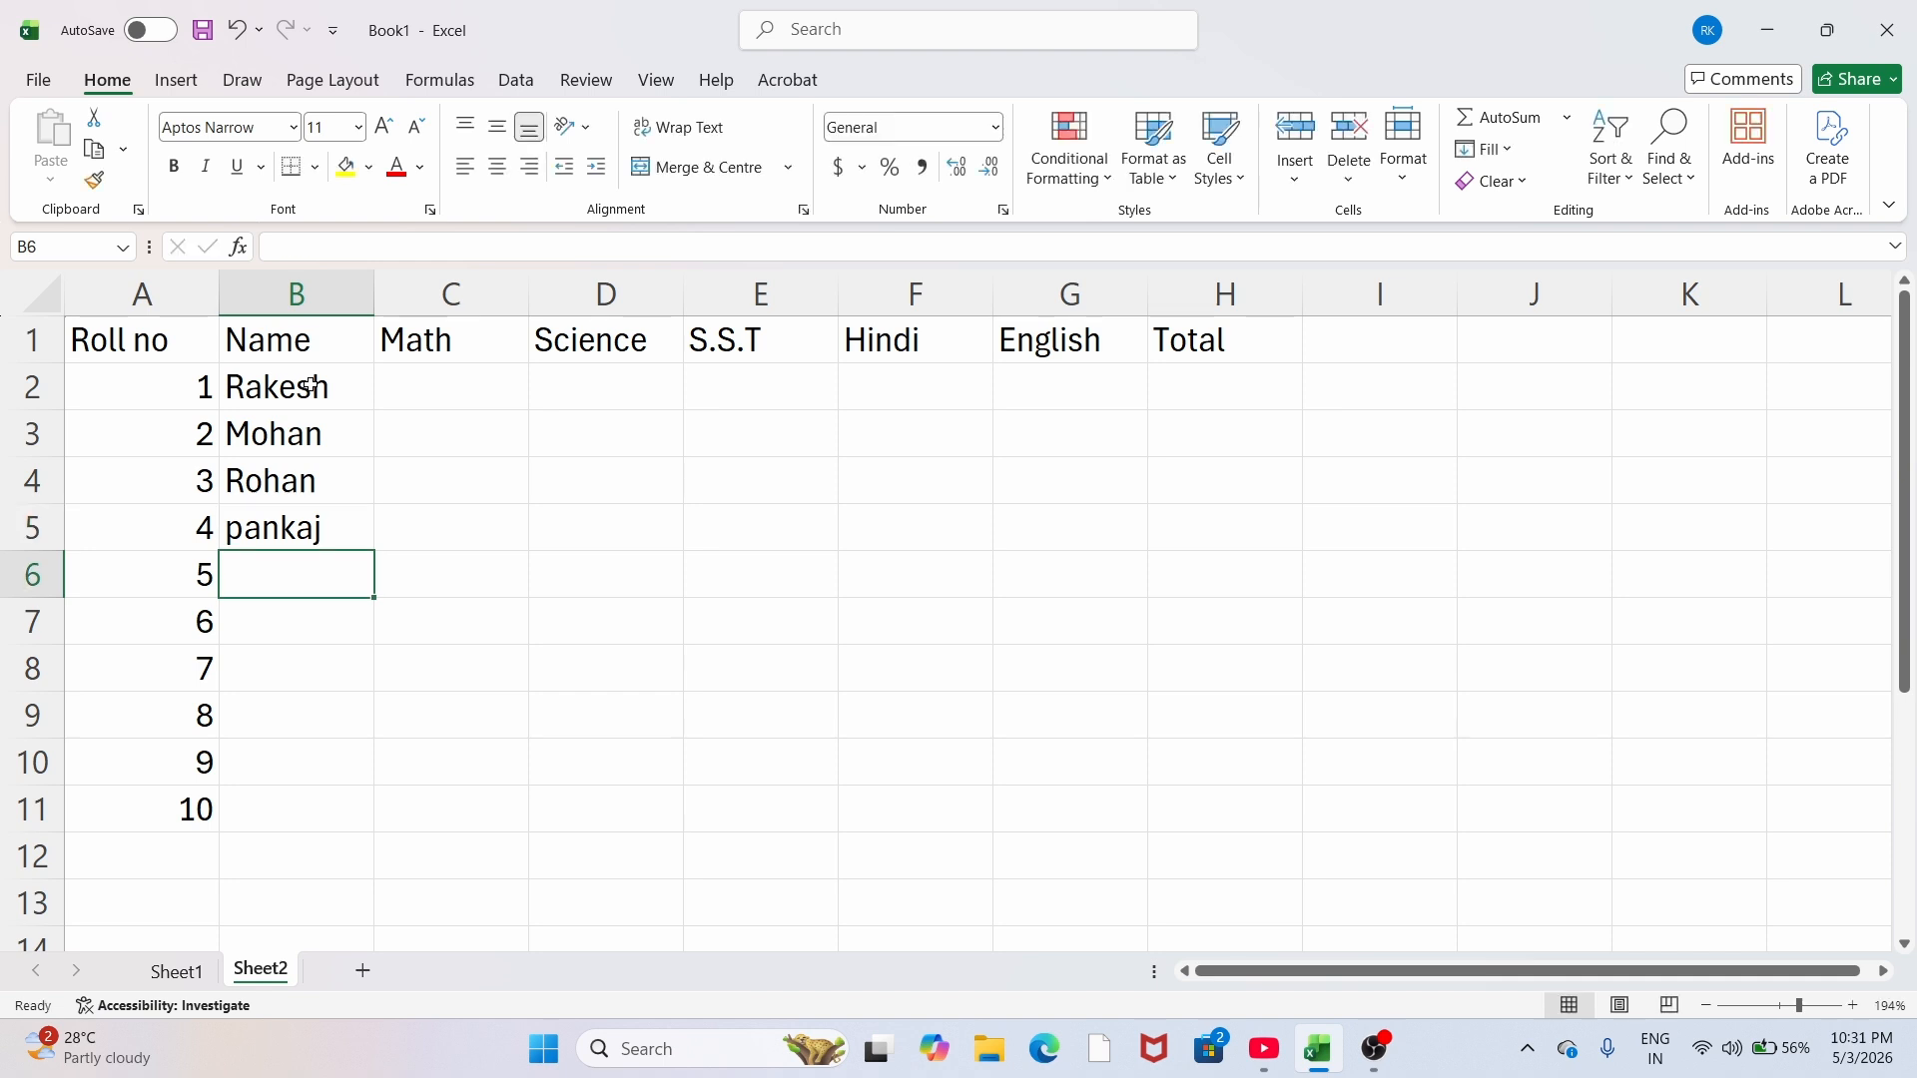
type("Vinod")
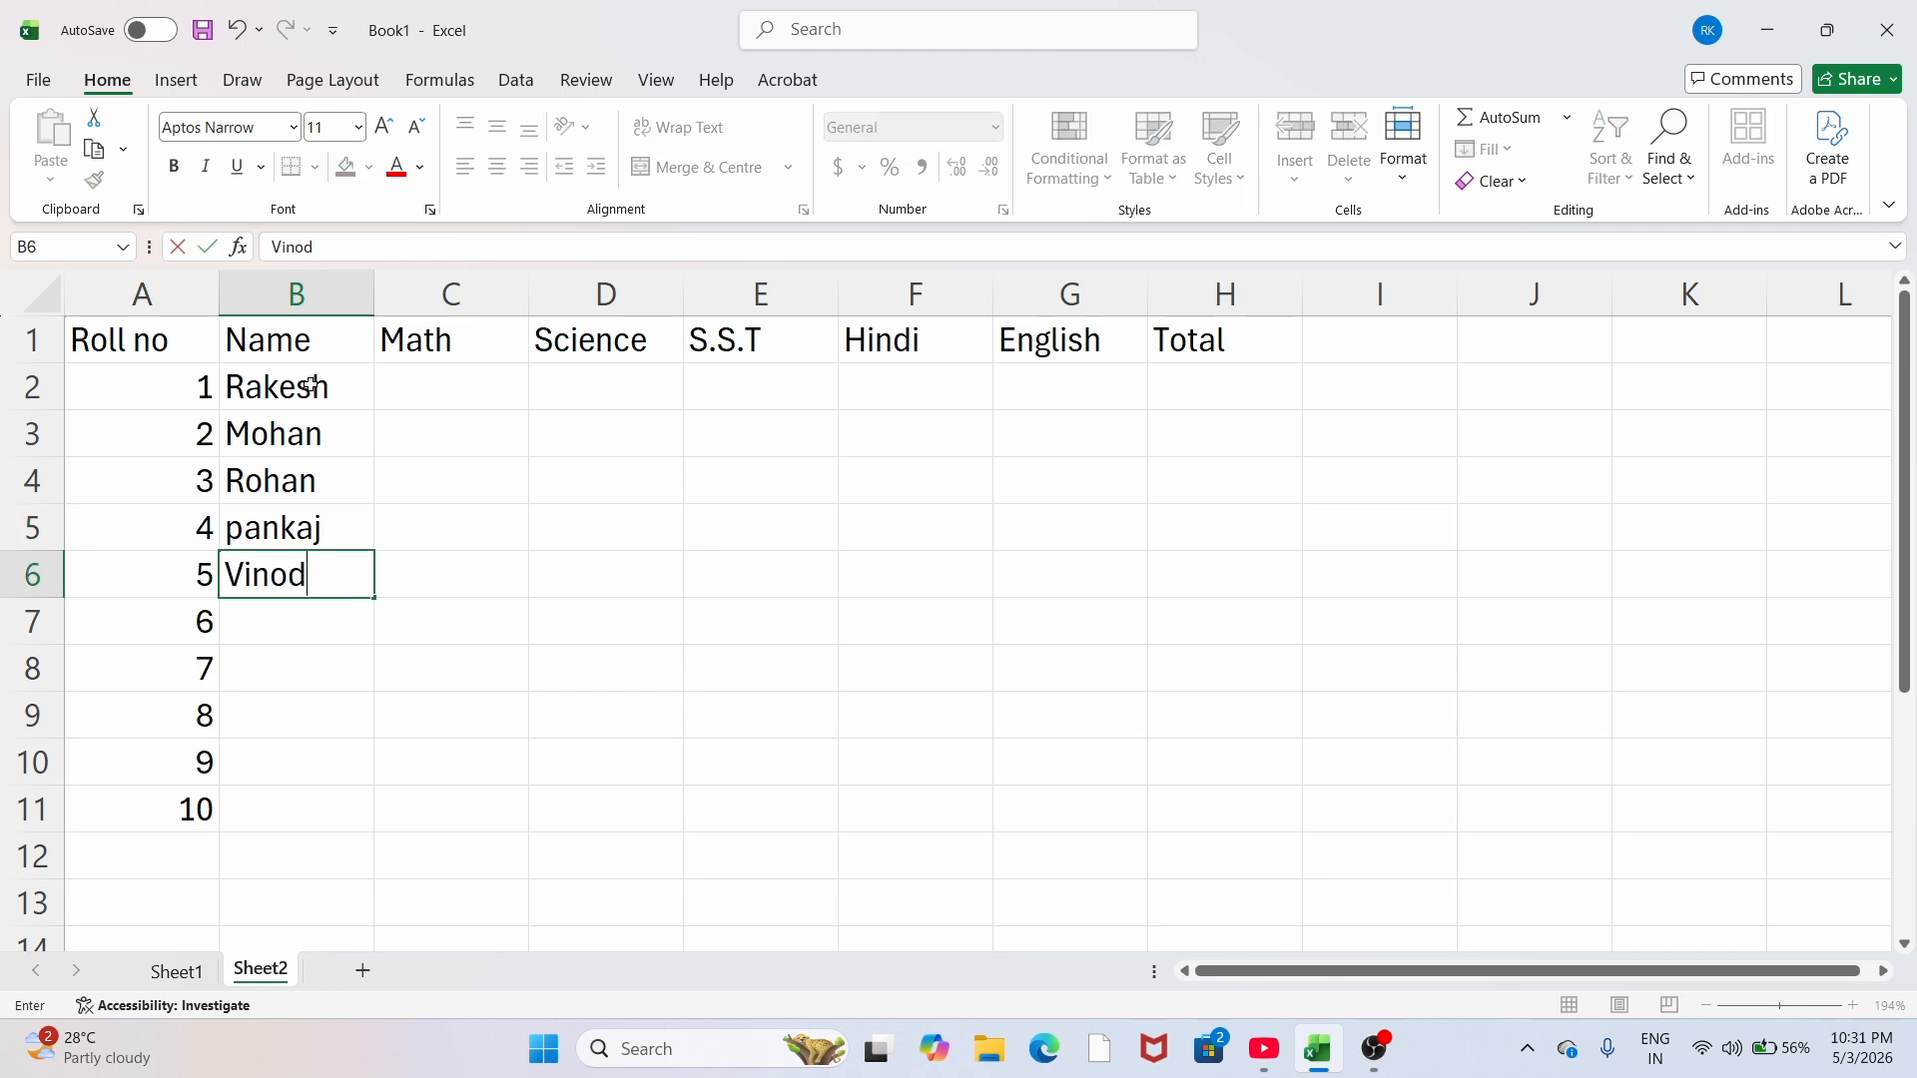
key("Return")
Step: Type the remaining five student names into B7:B11, then select the marks range C2:G11
type("Pawan")
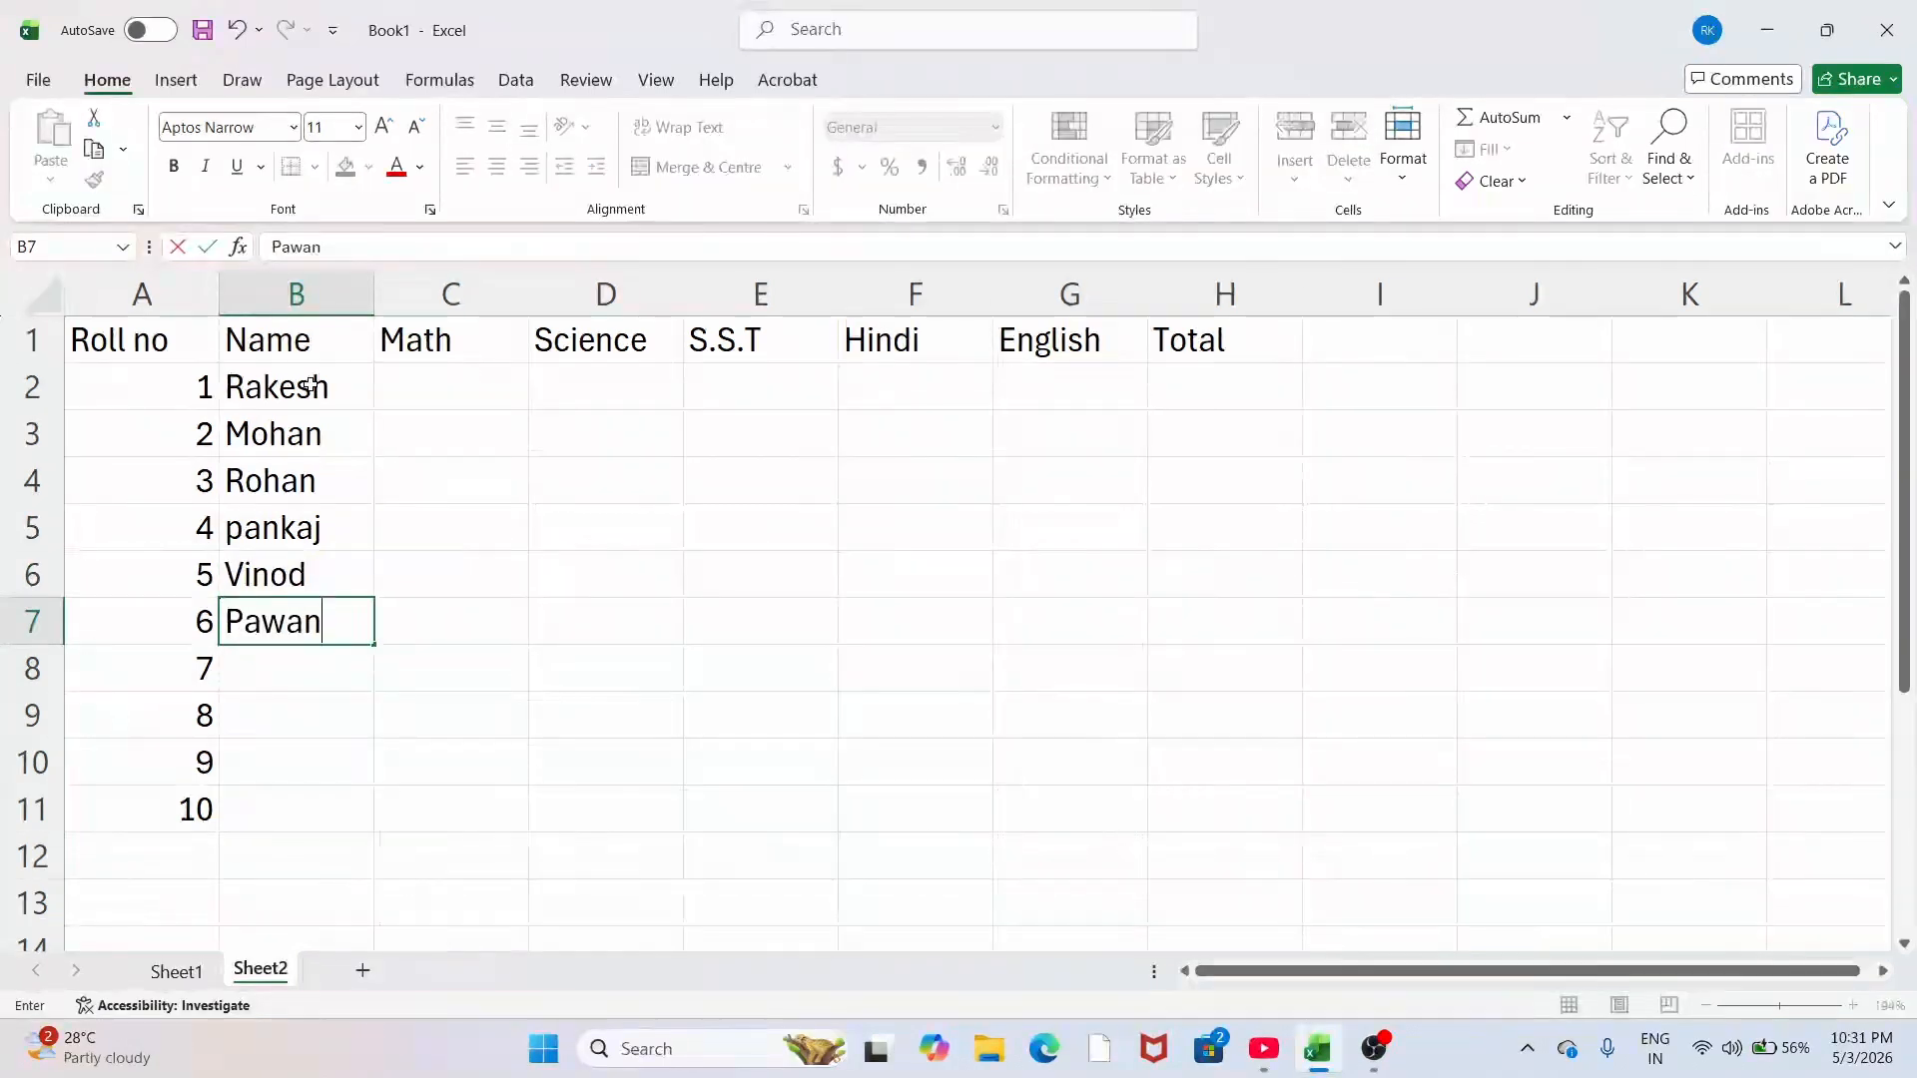
key("Return")
type("Sonu")
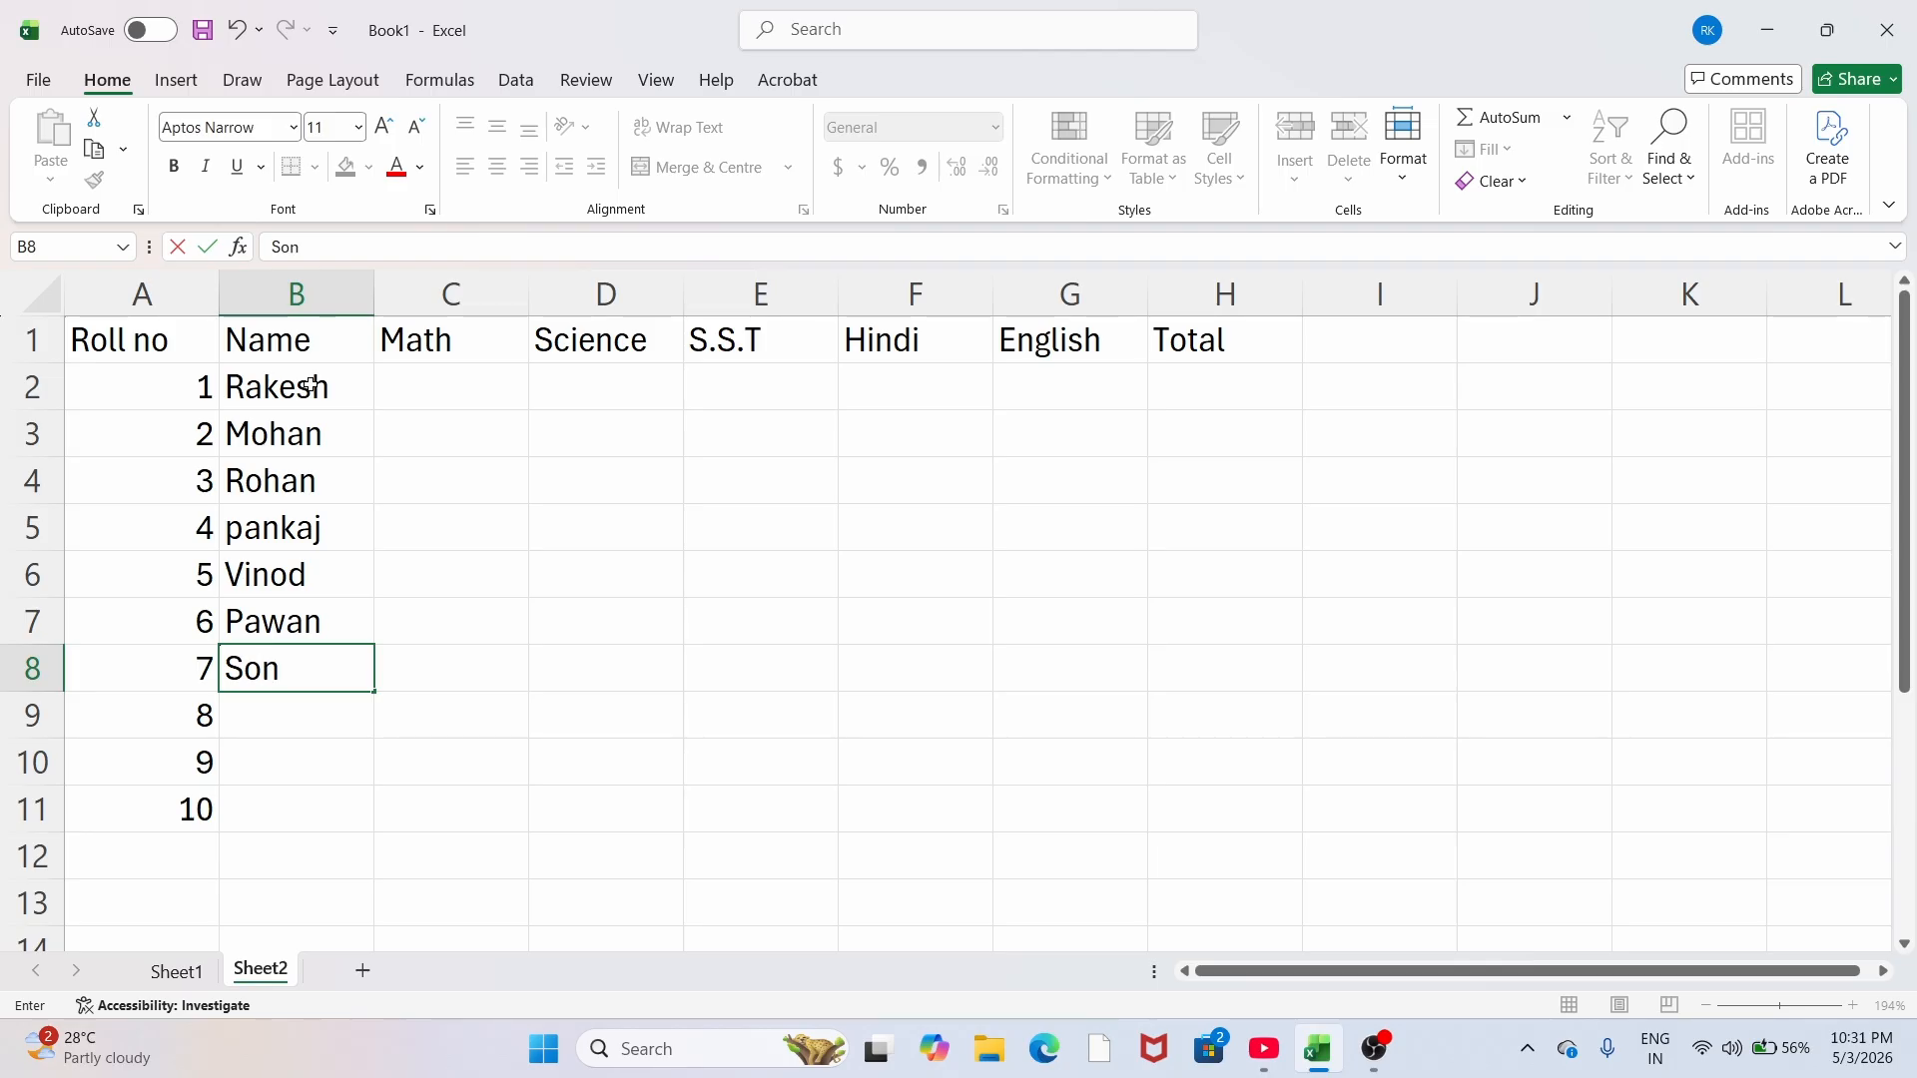
key("Return")
type("Monu")
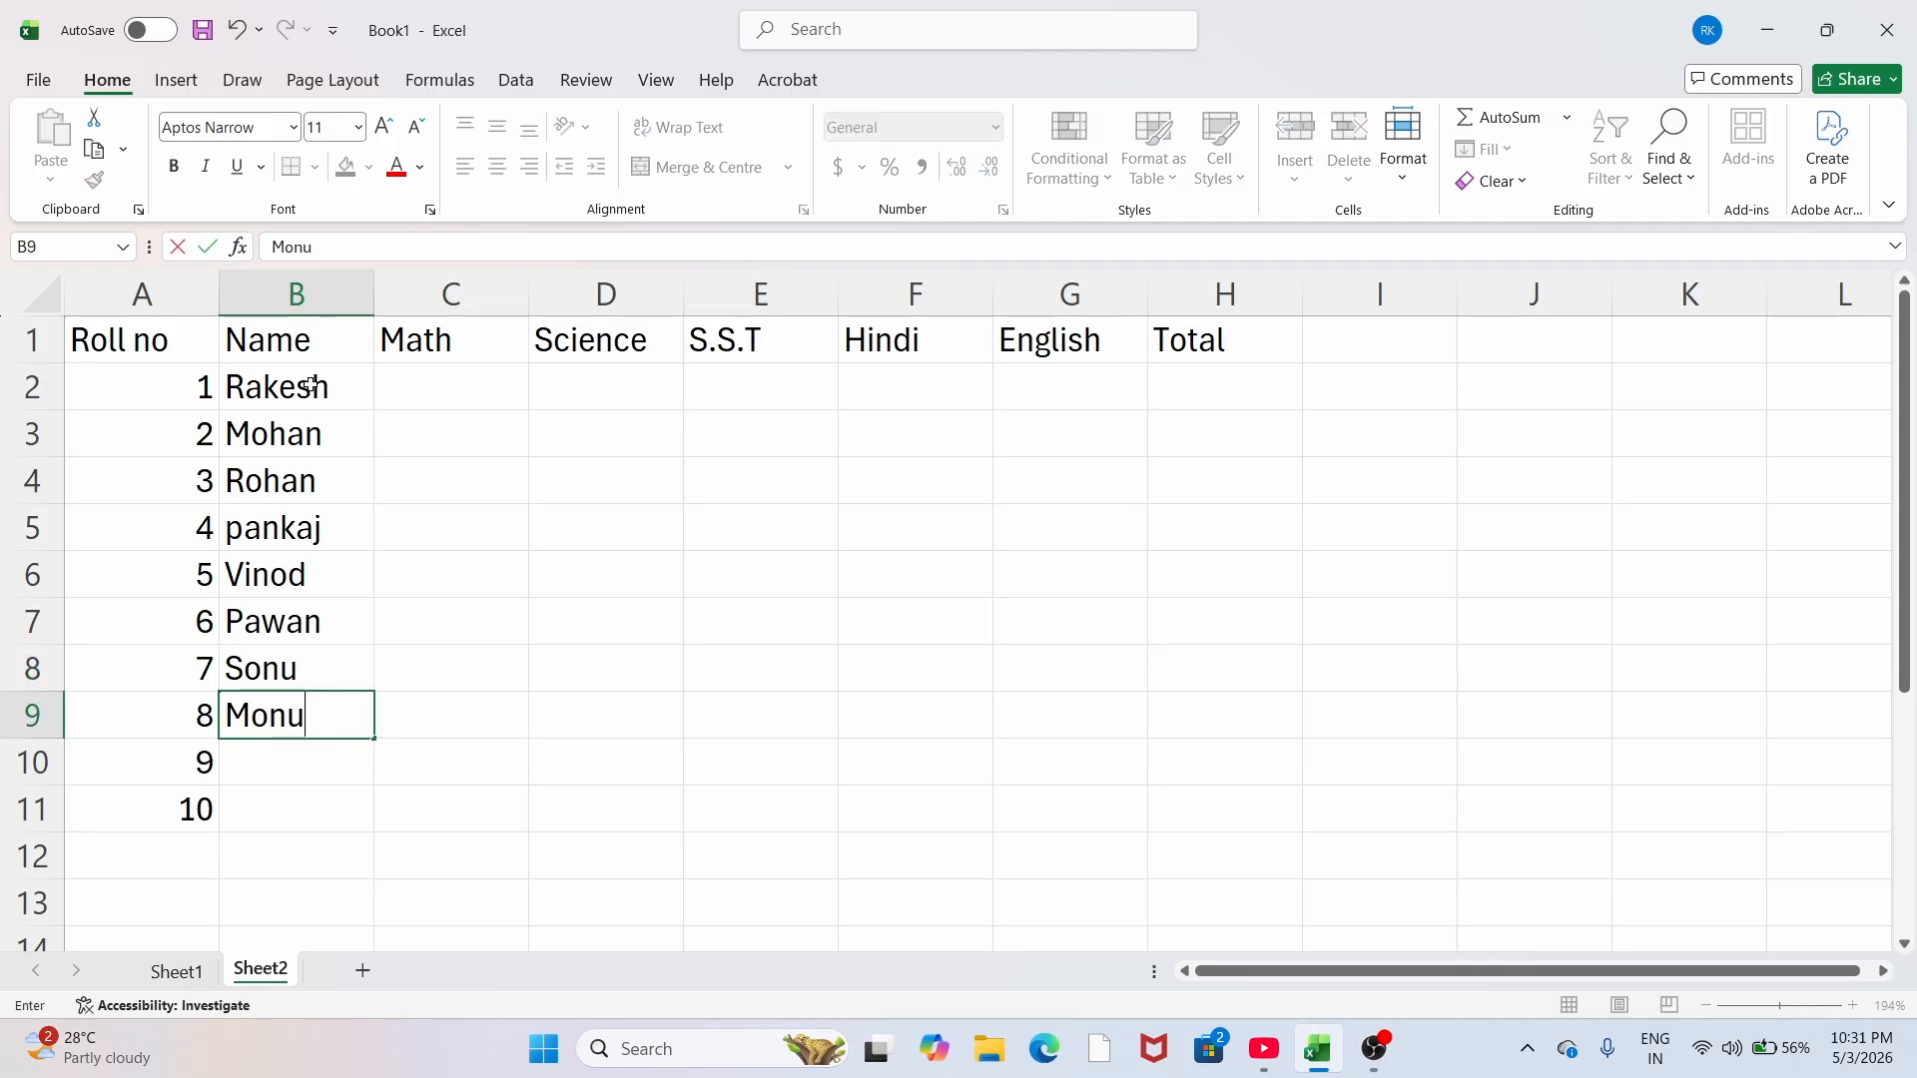
key("Return")
type("Dinesh")
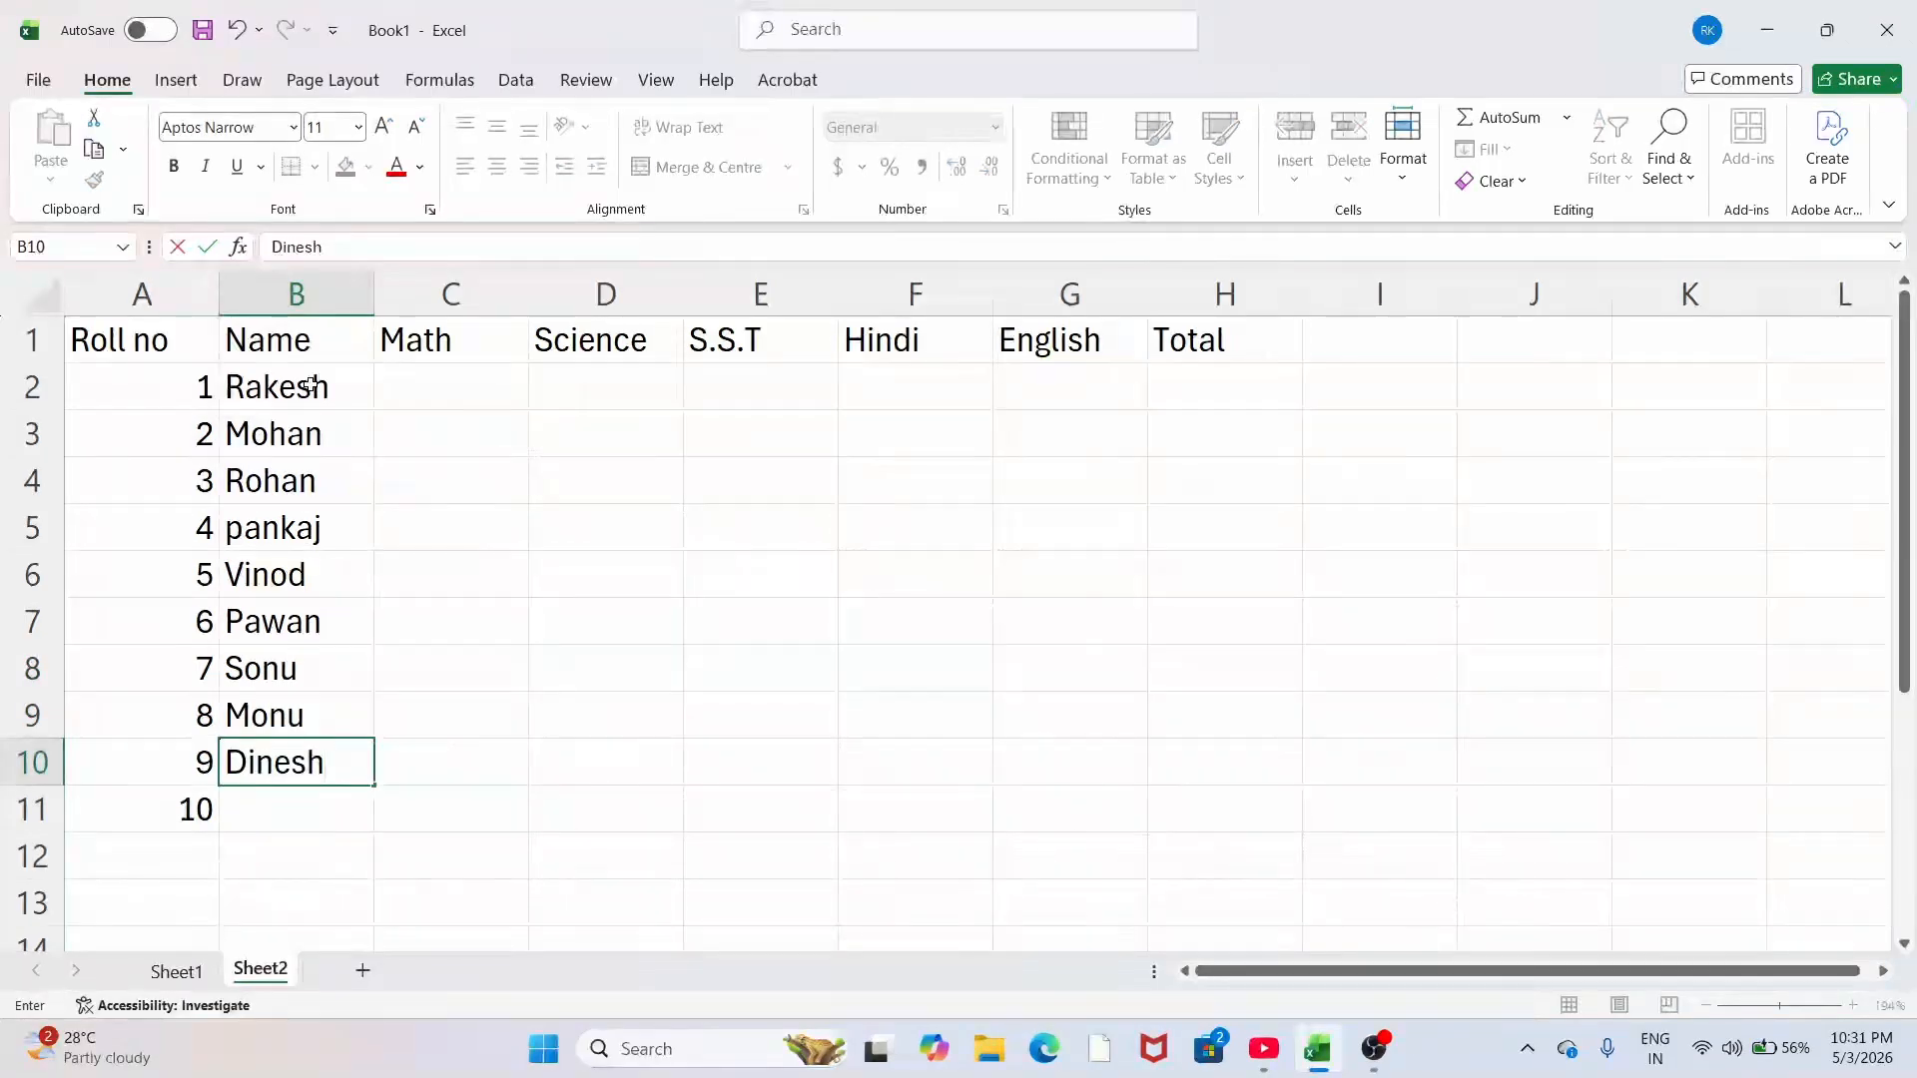
key("Return")
type("Mu")
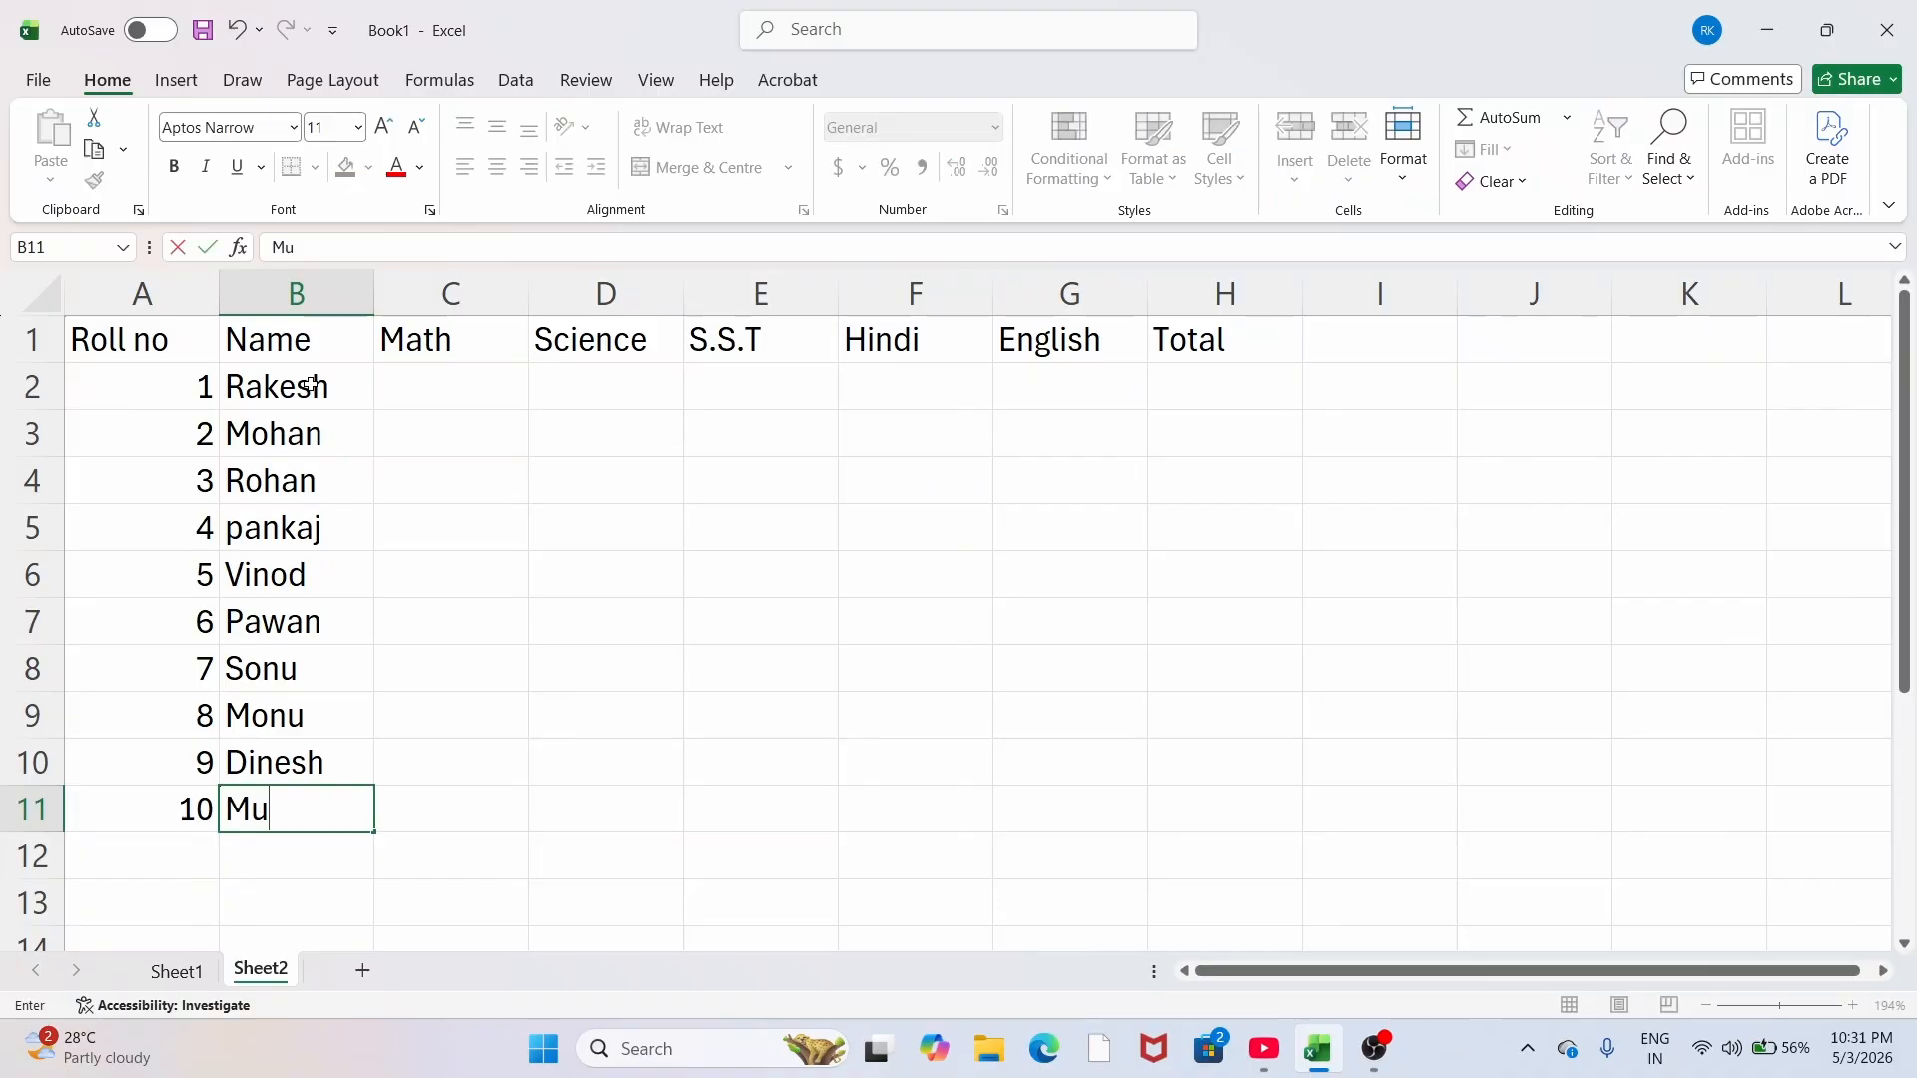
type("kesh")
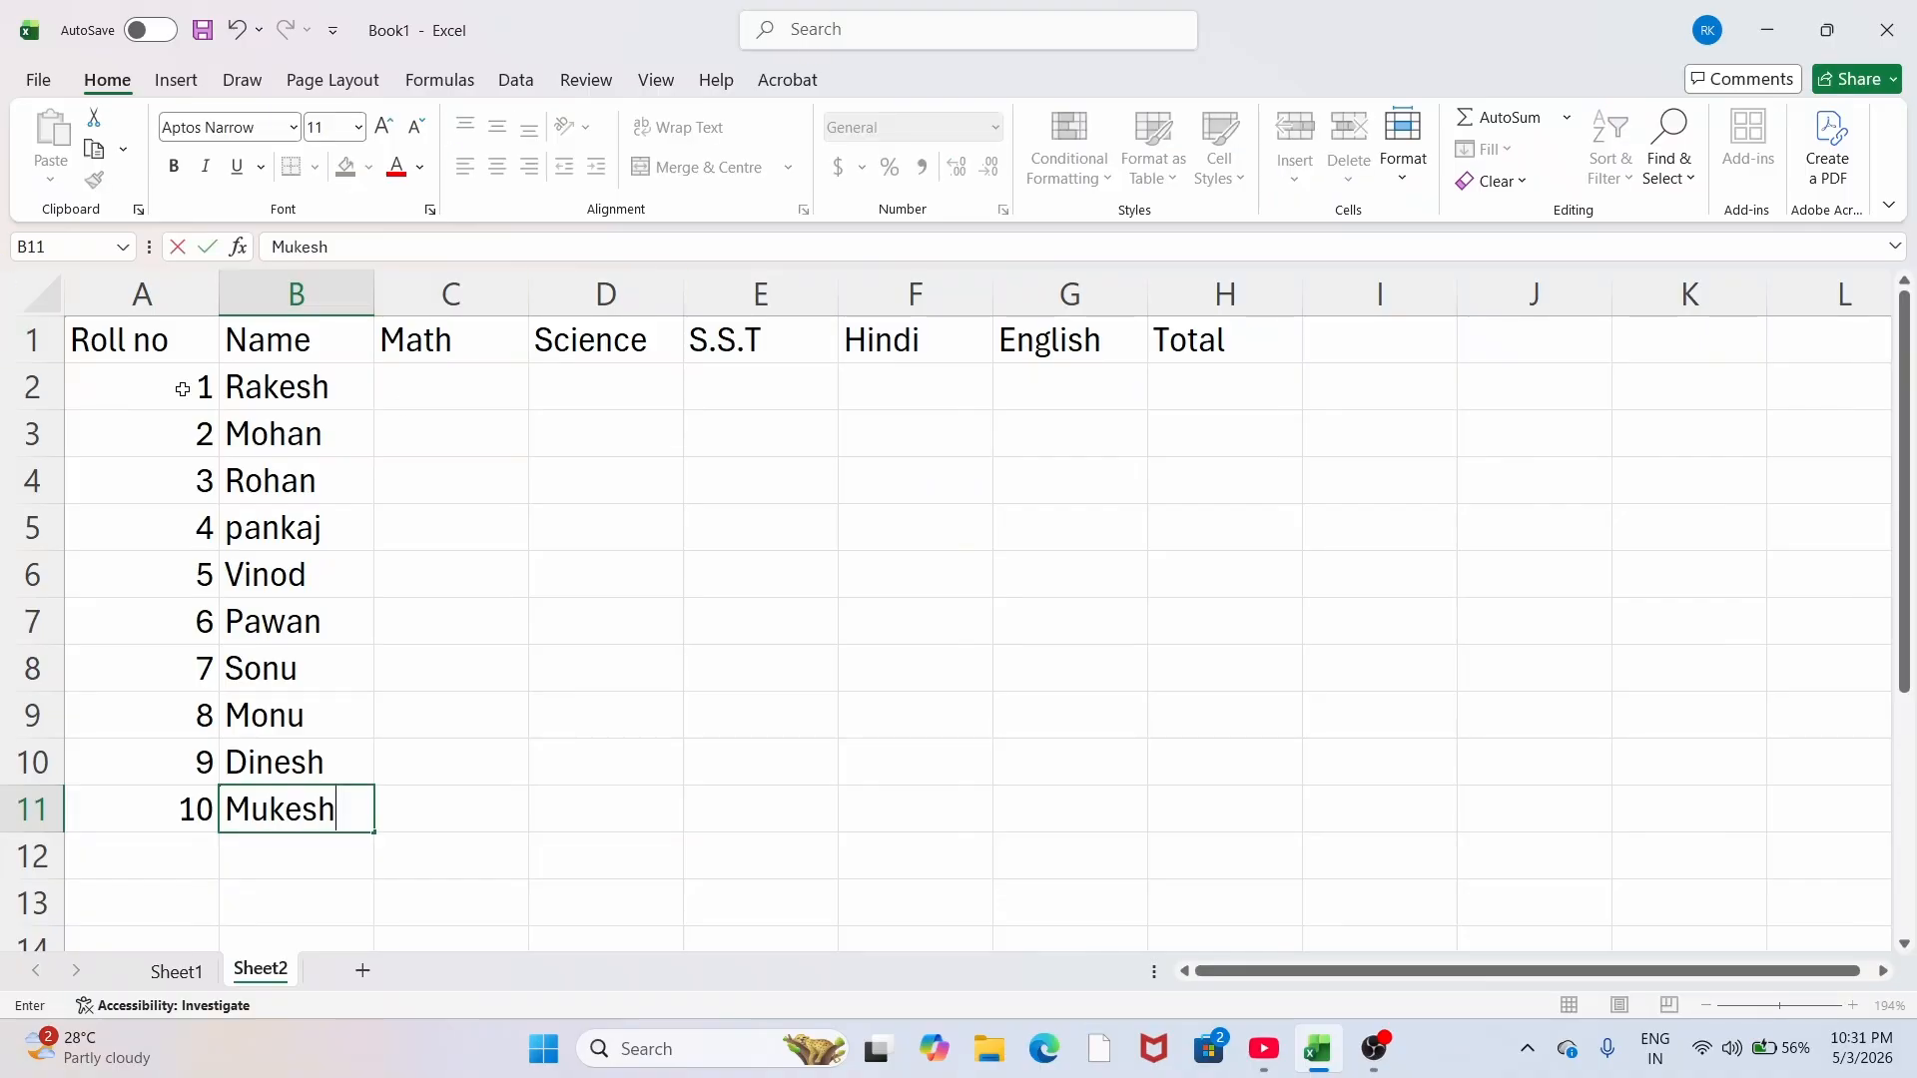
left_click(433, 389)
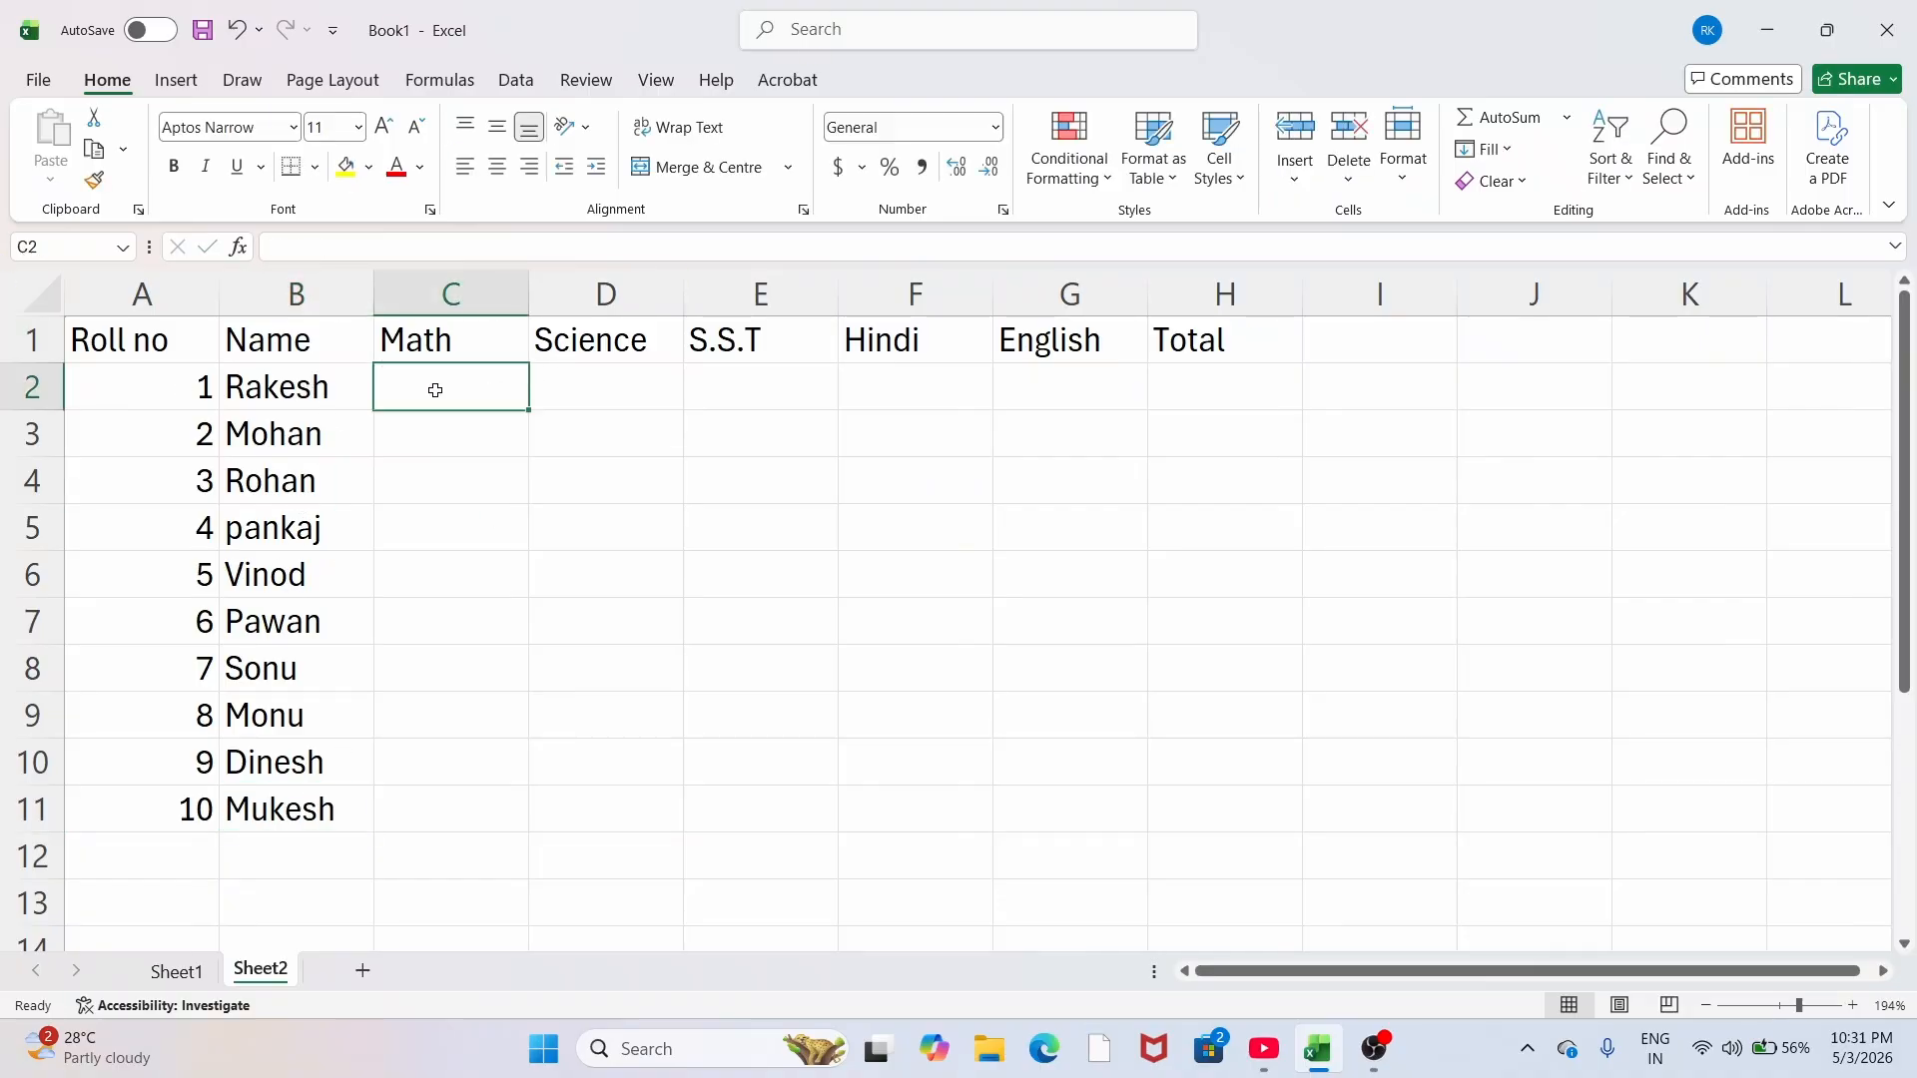
left_click_drag(462, 397, 1098, 814)
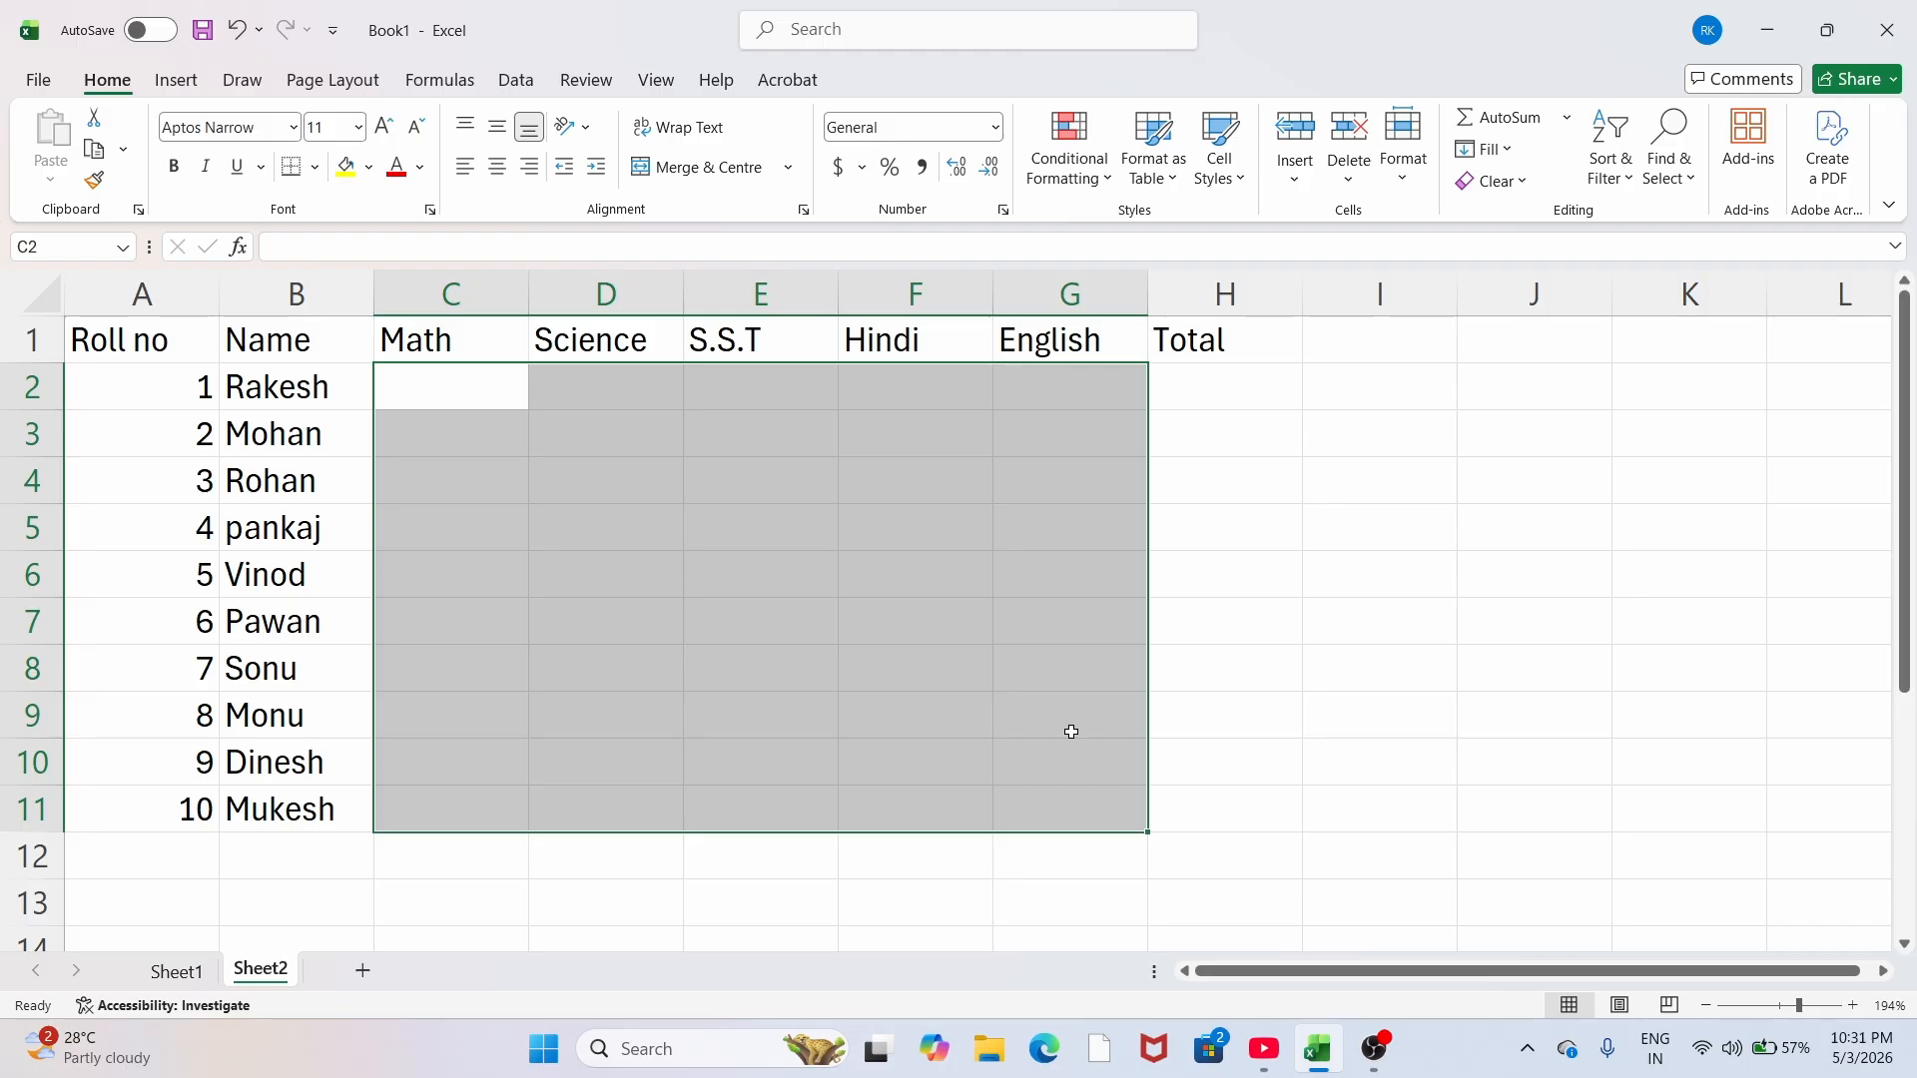
Step: Fill all of C2:G11 at once with =RANDBETWEEN(33,99) using Ctrl+Enter
type("=rand")
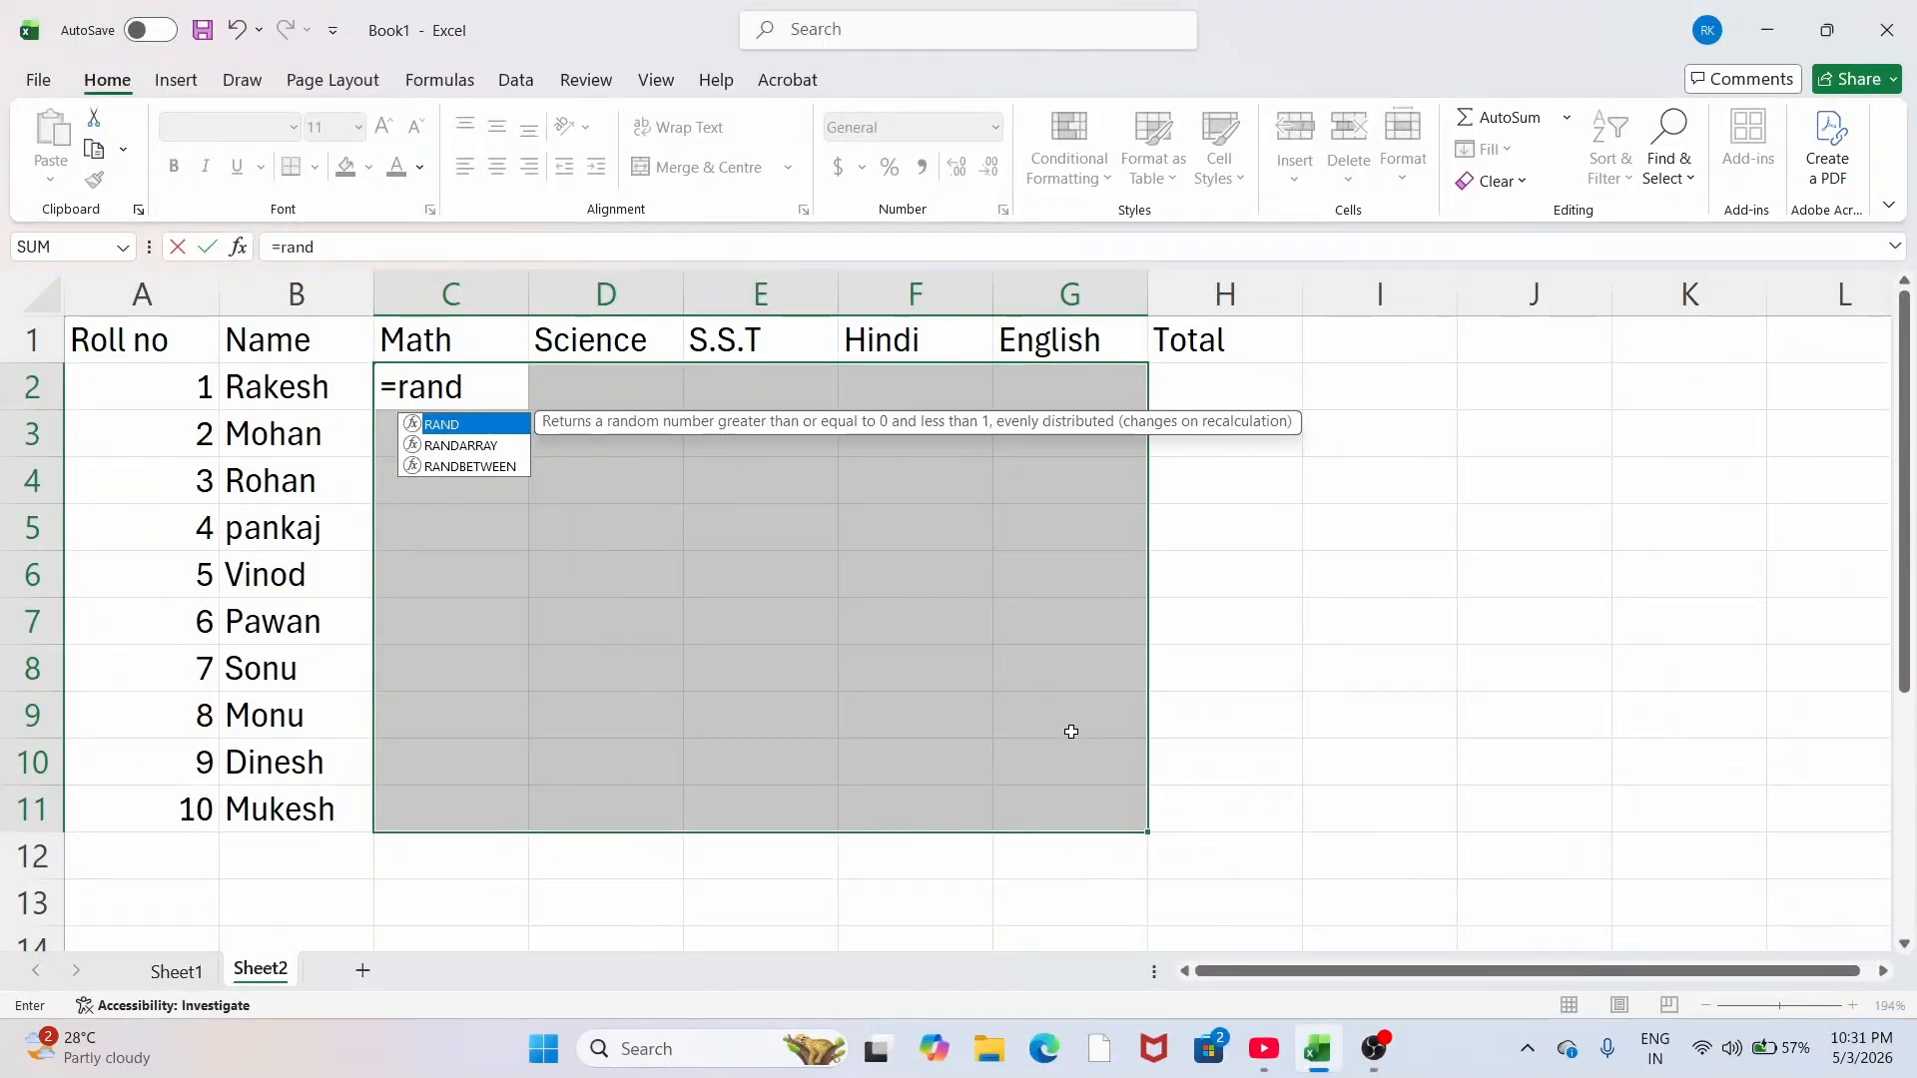
key("Down")
key("Down")
key("Tab")
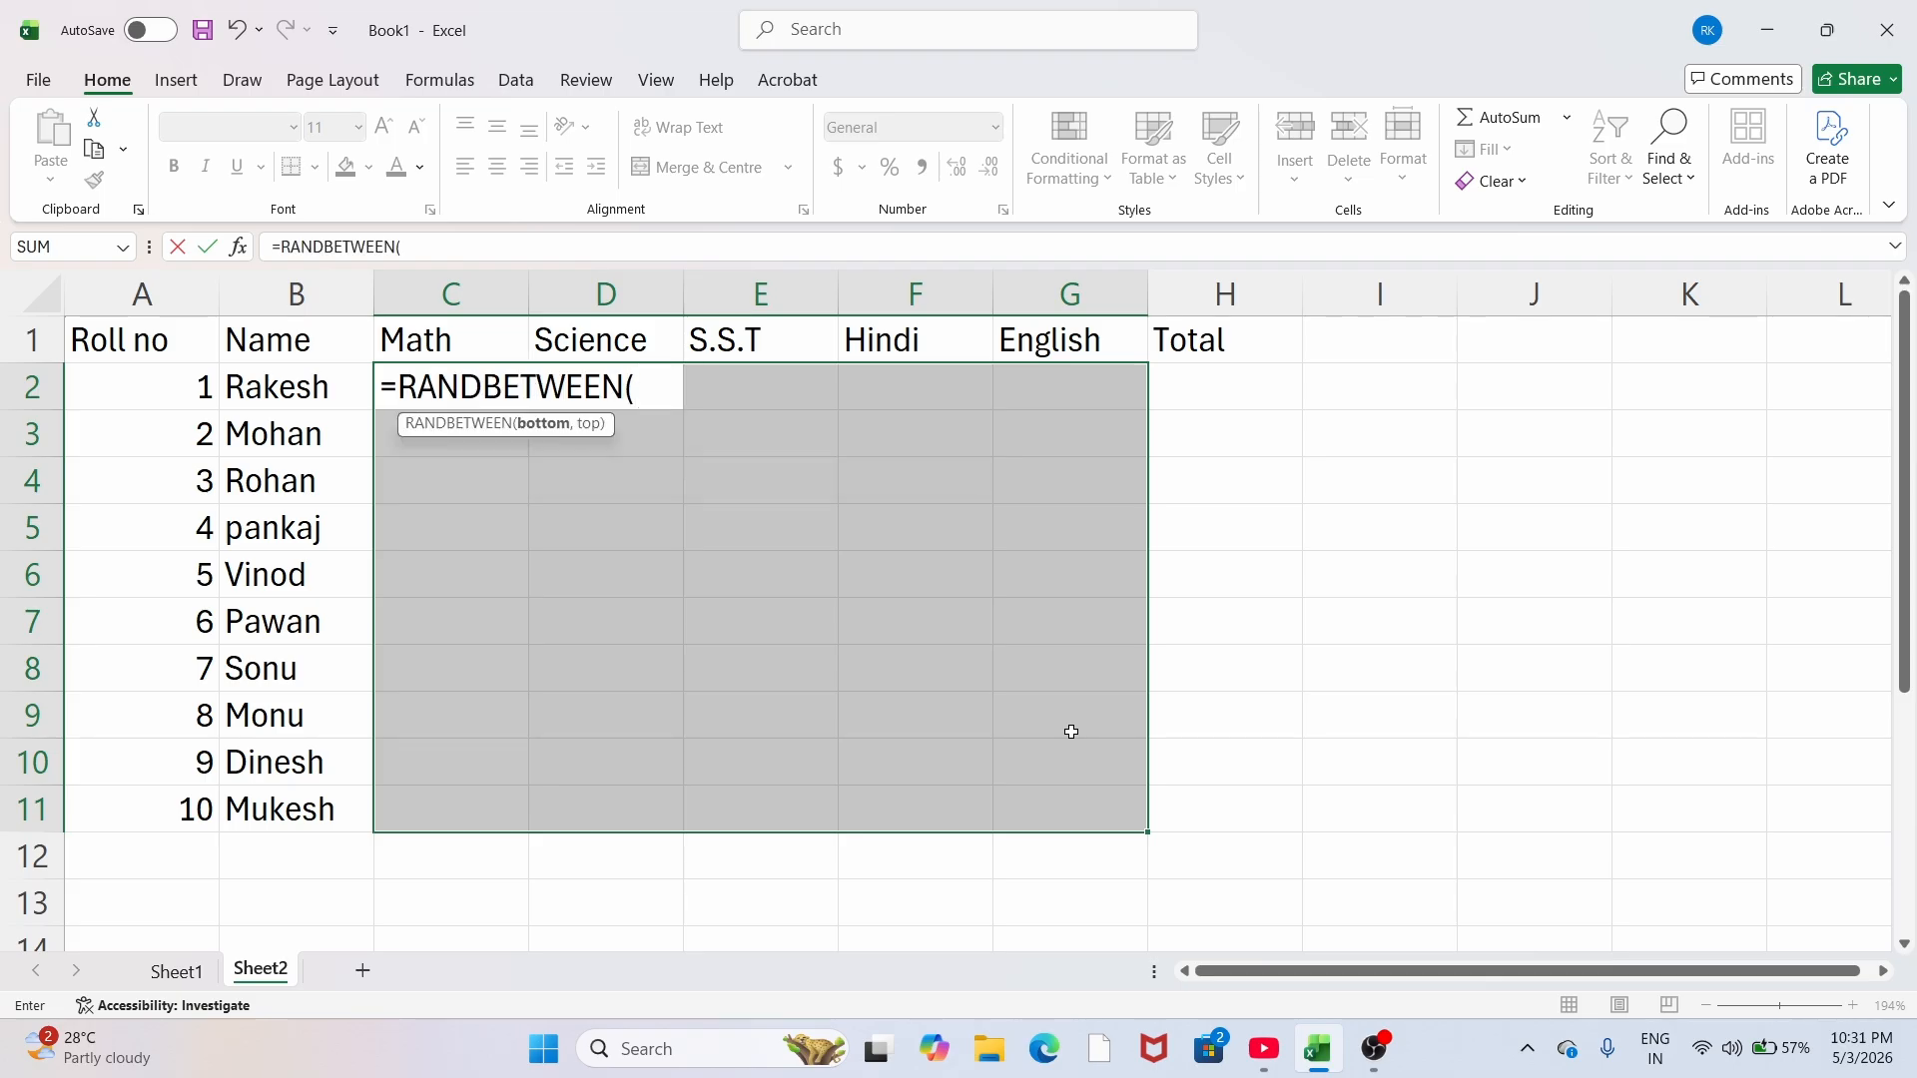
type("33,99")
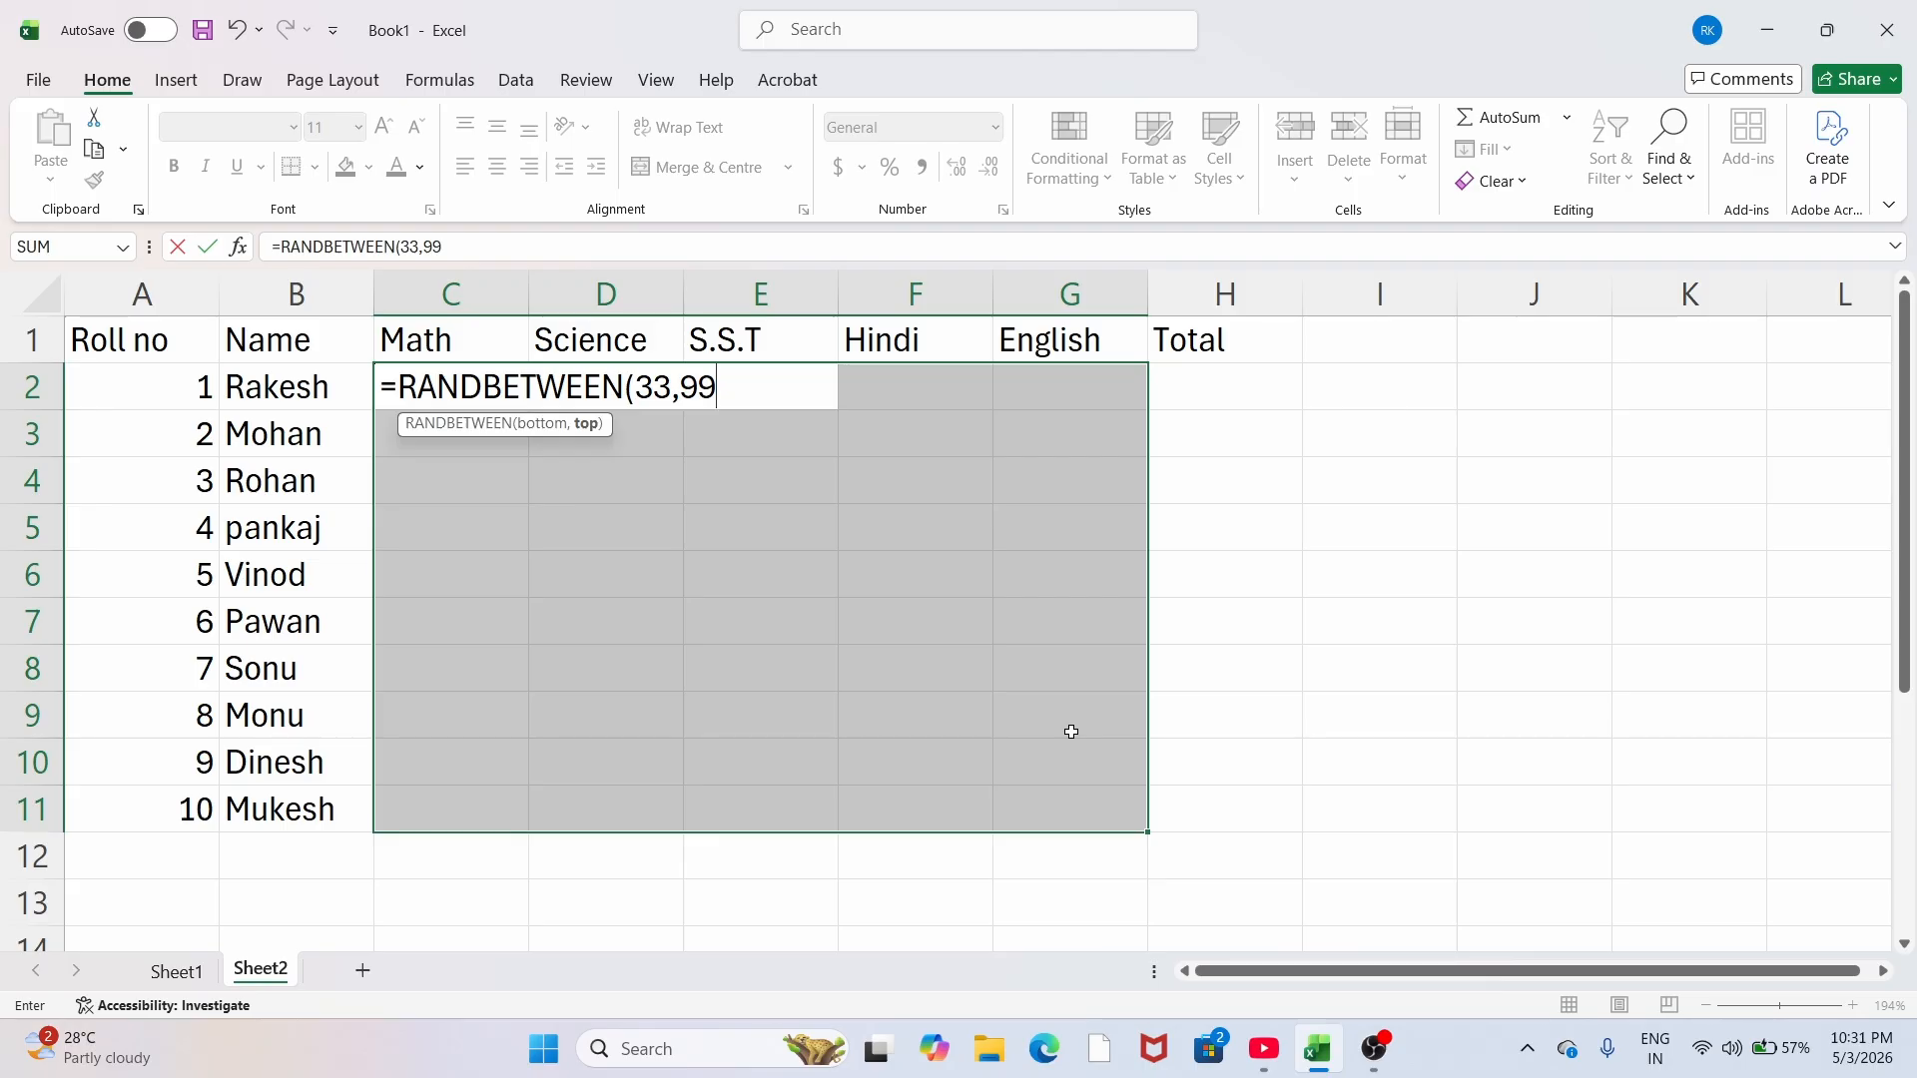
type(")")
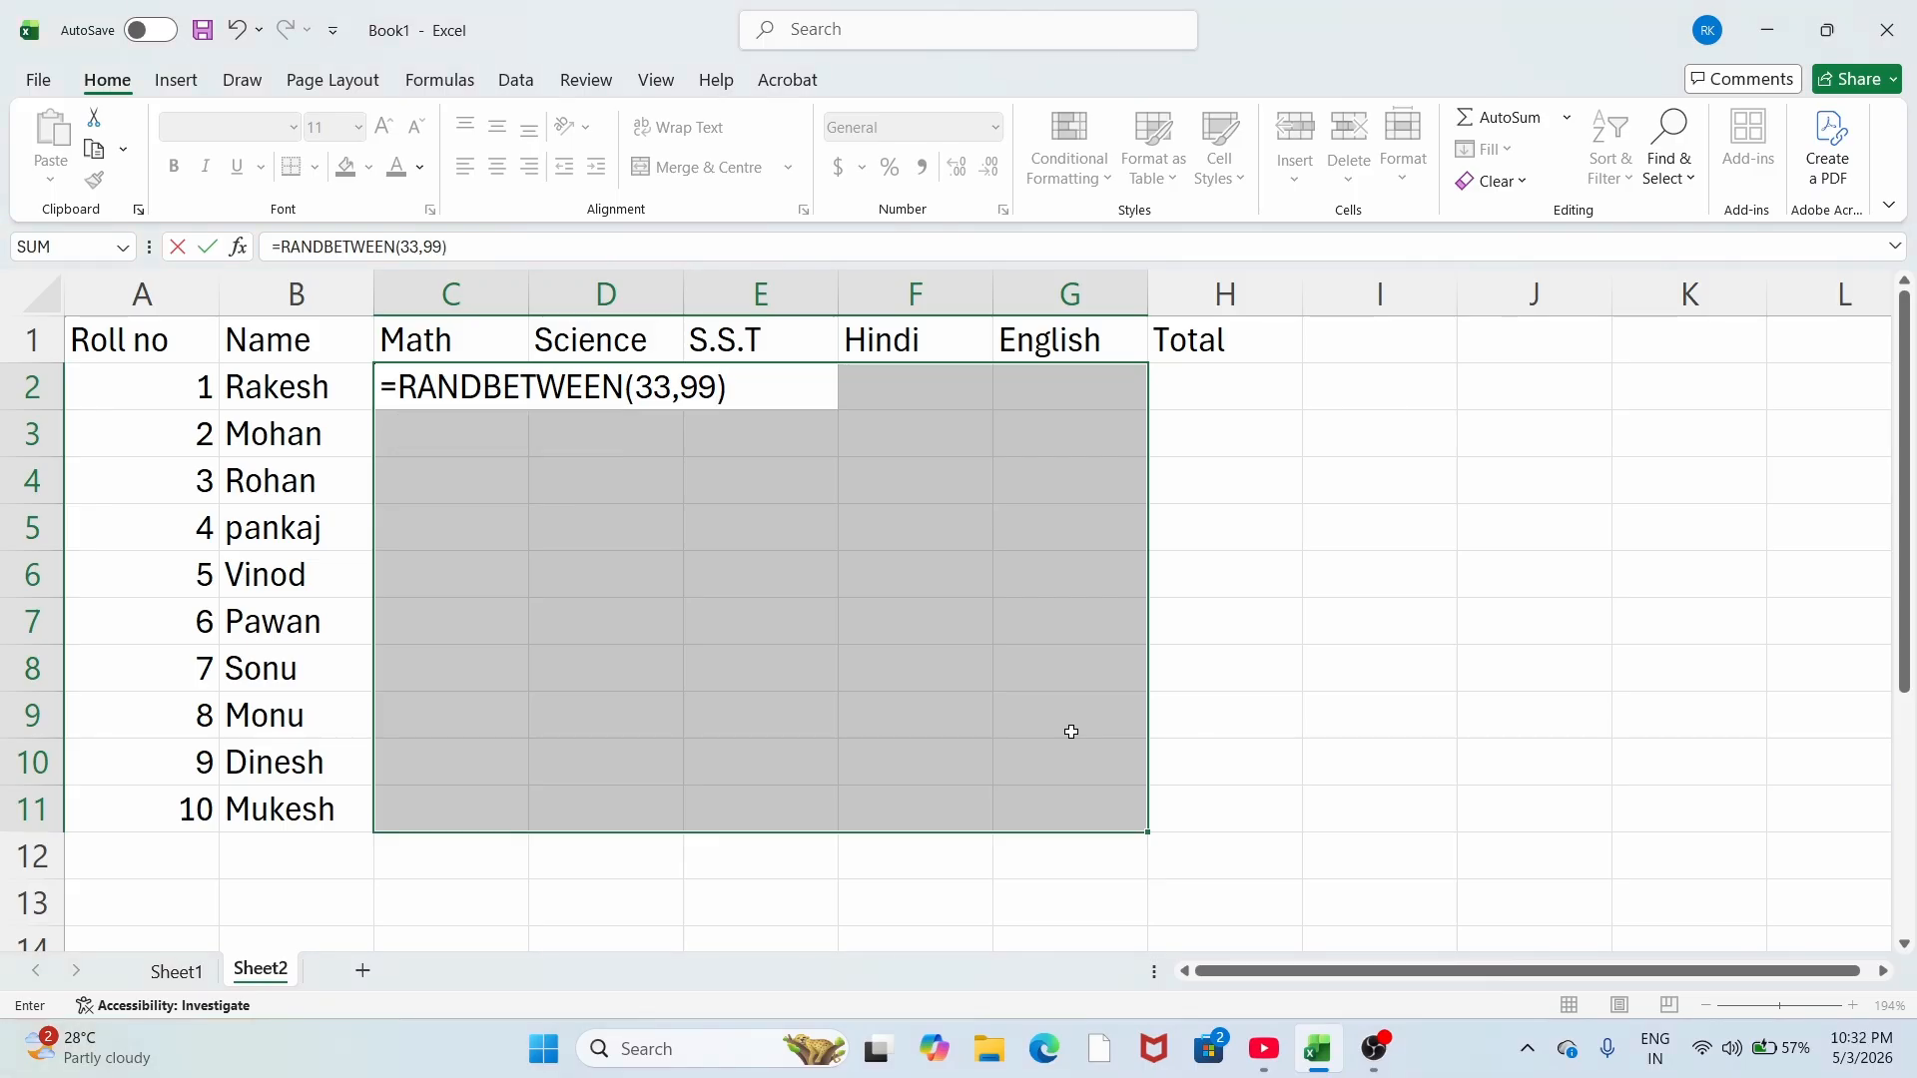
key("ctrl+Return")
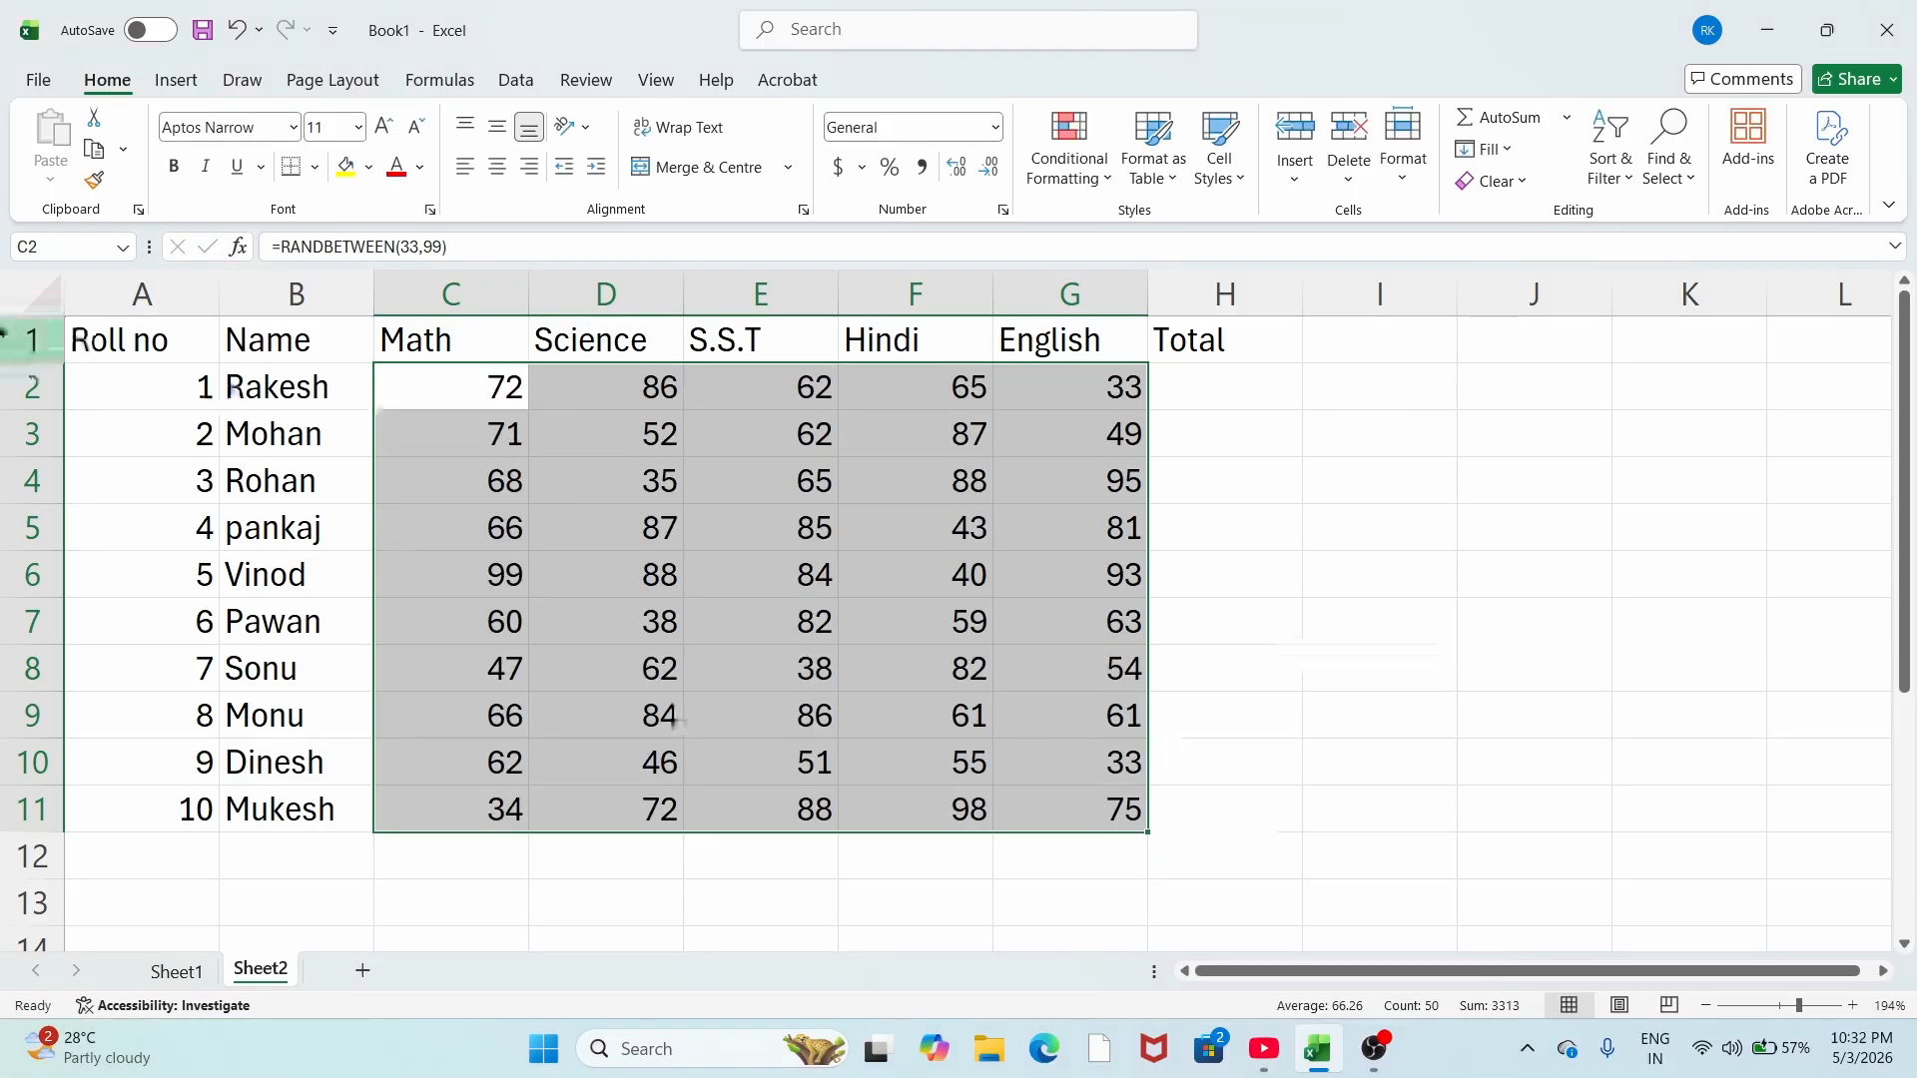
Step: Copy C2:G11 and paste it over itself as values only via Paste Special
left_click_drag(471, 378, 1088, 822)
key("ctrl+c")
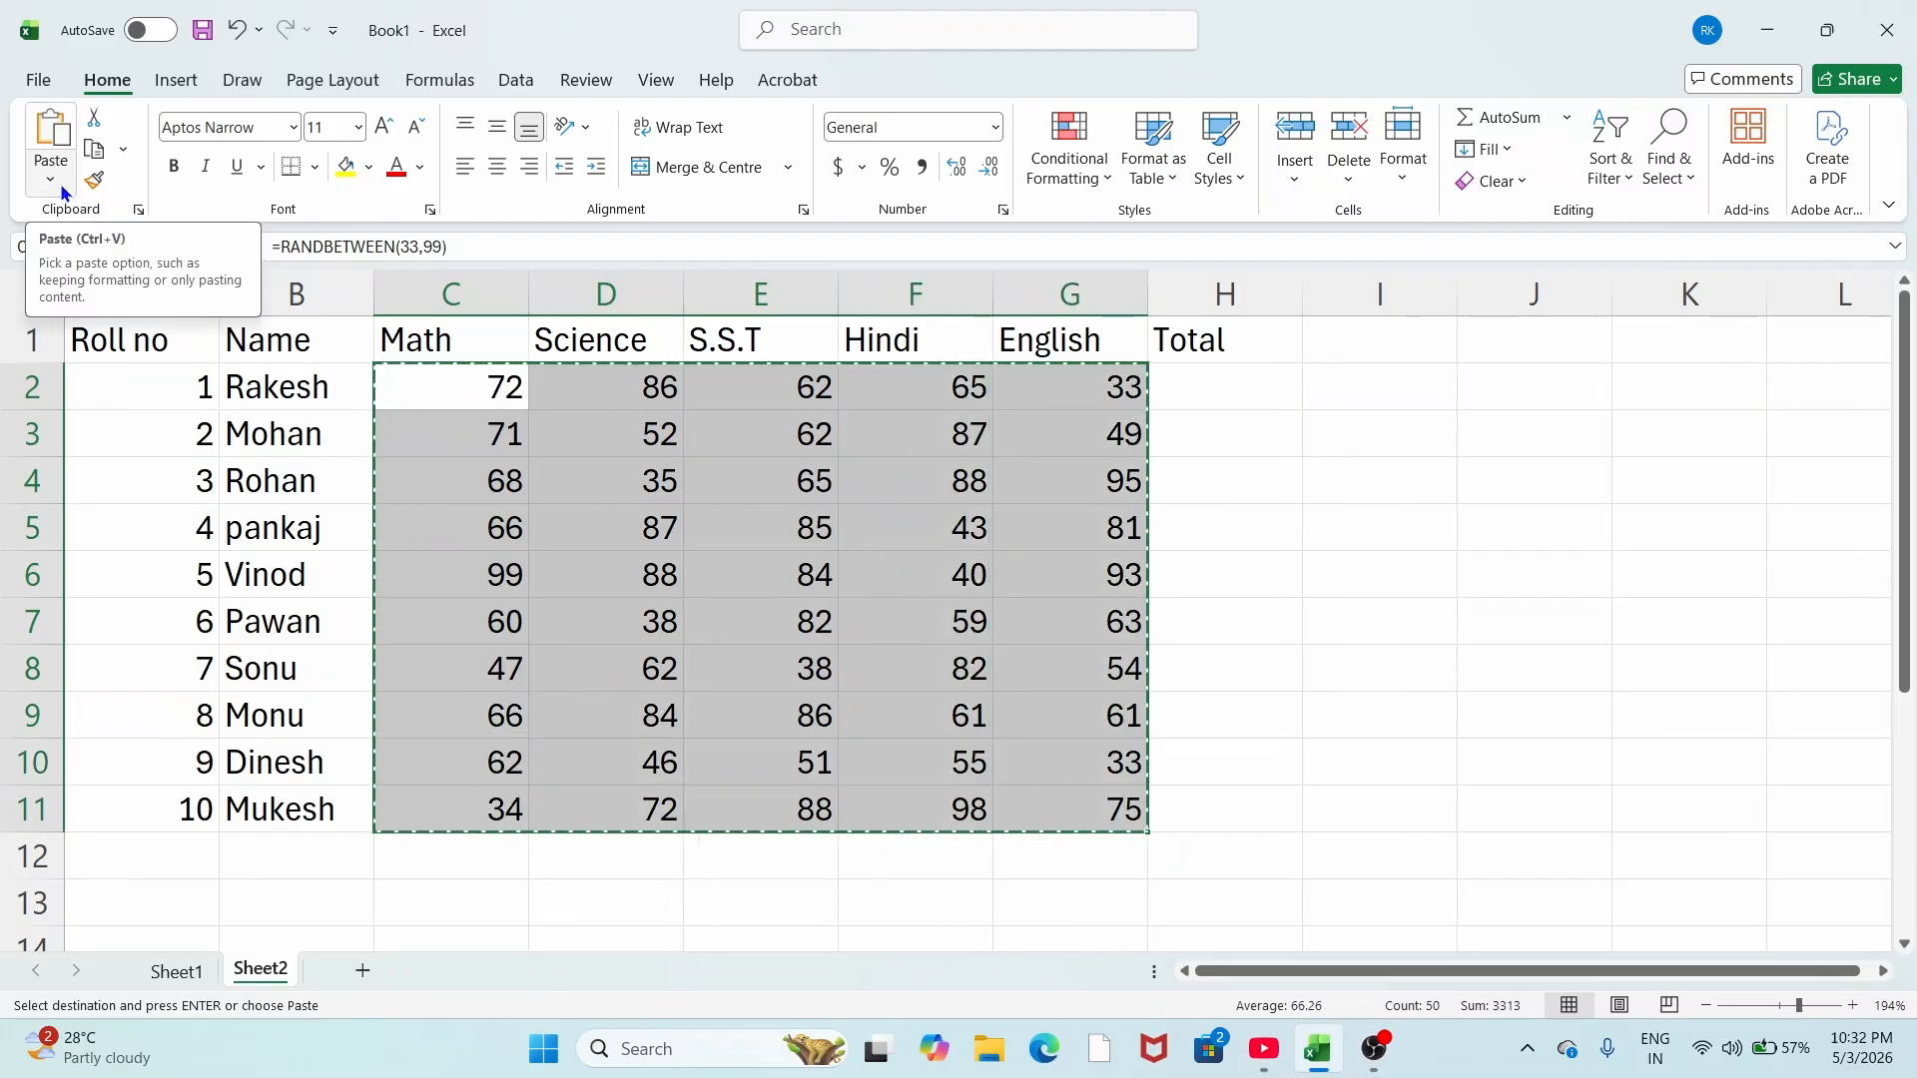
key("alt")
key("e")
key("s")
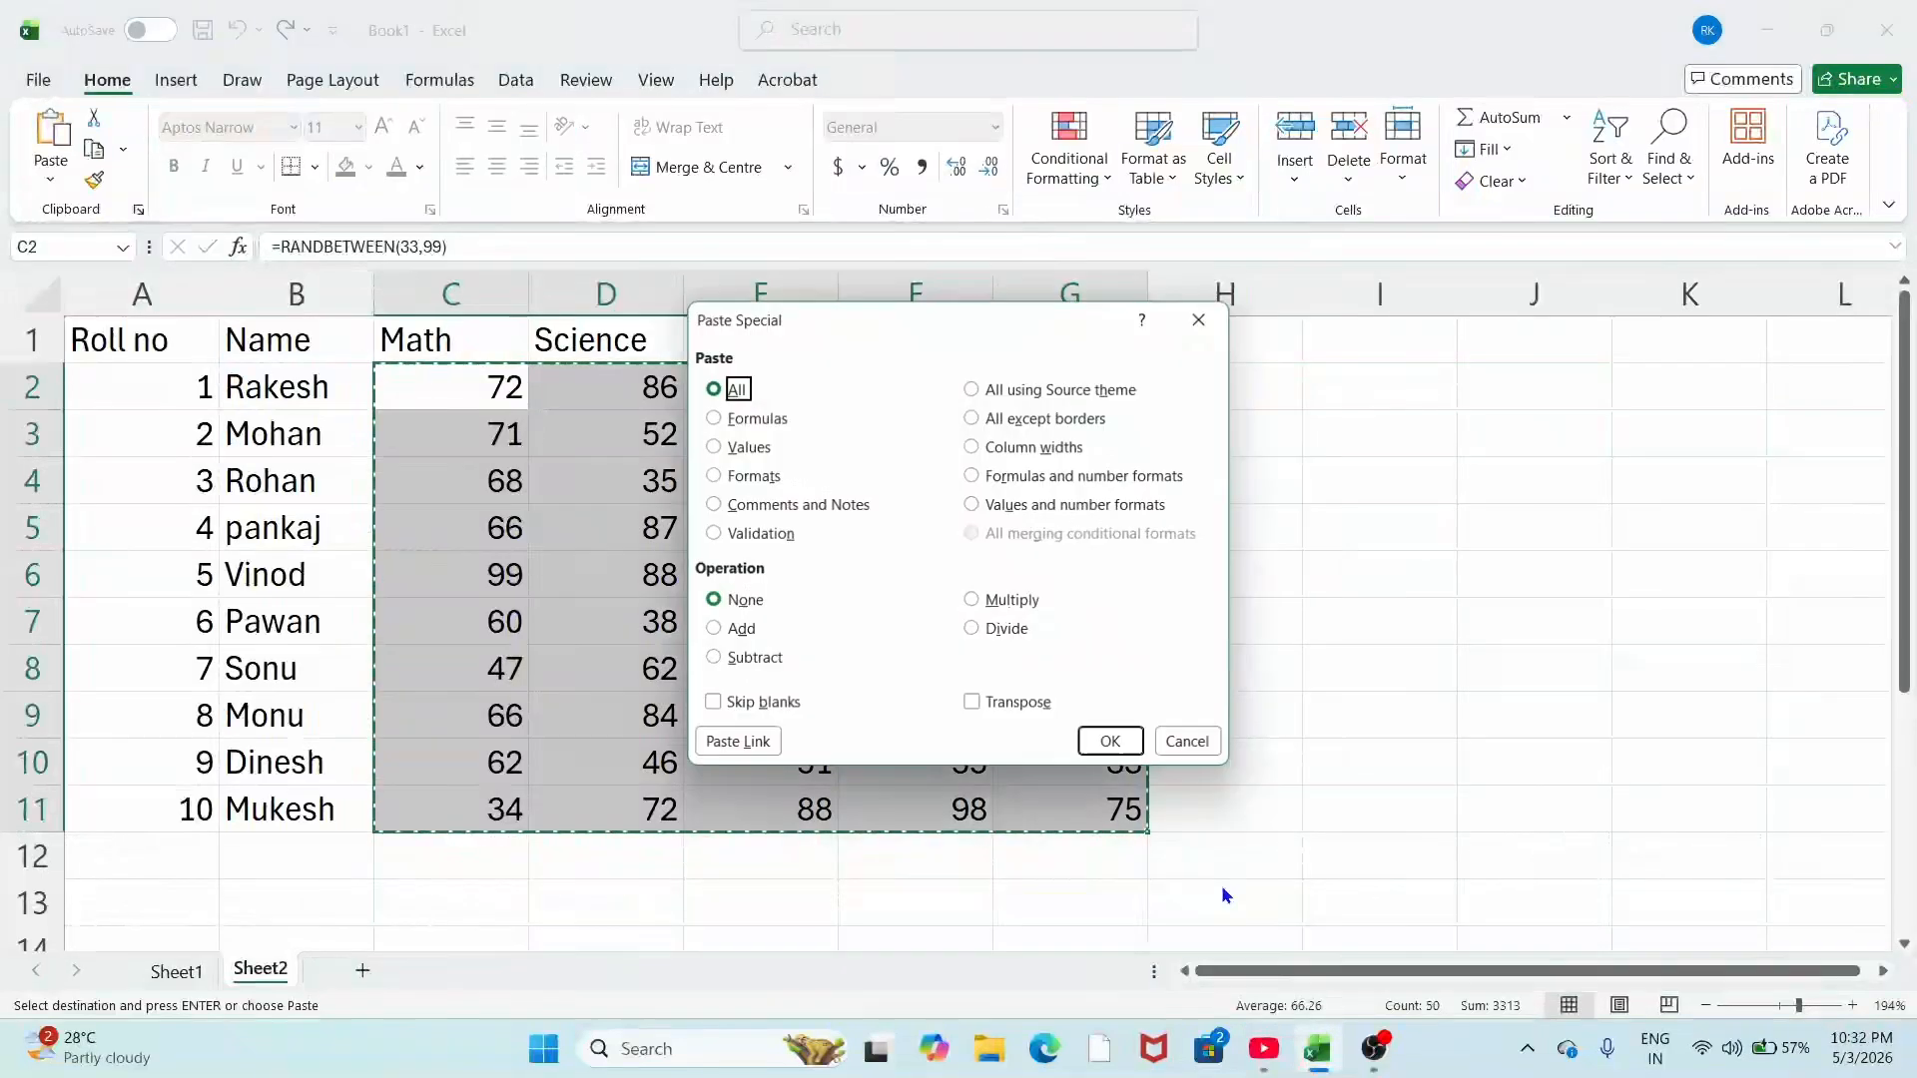
key("v")
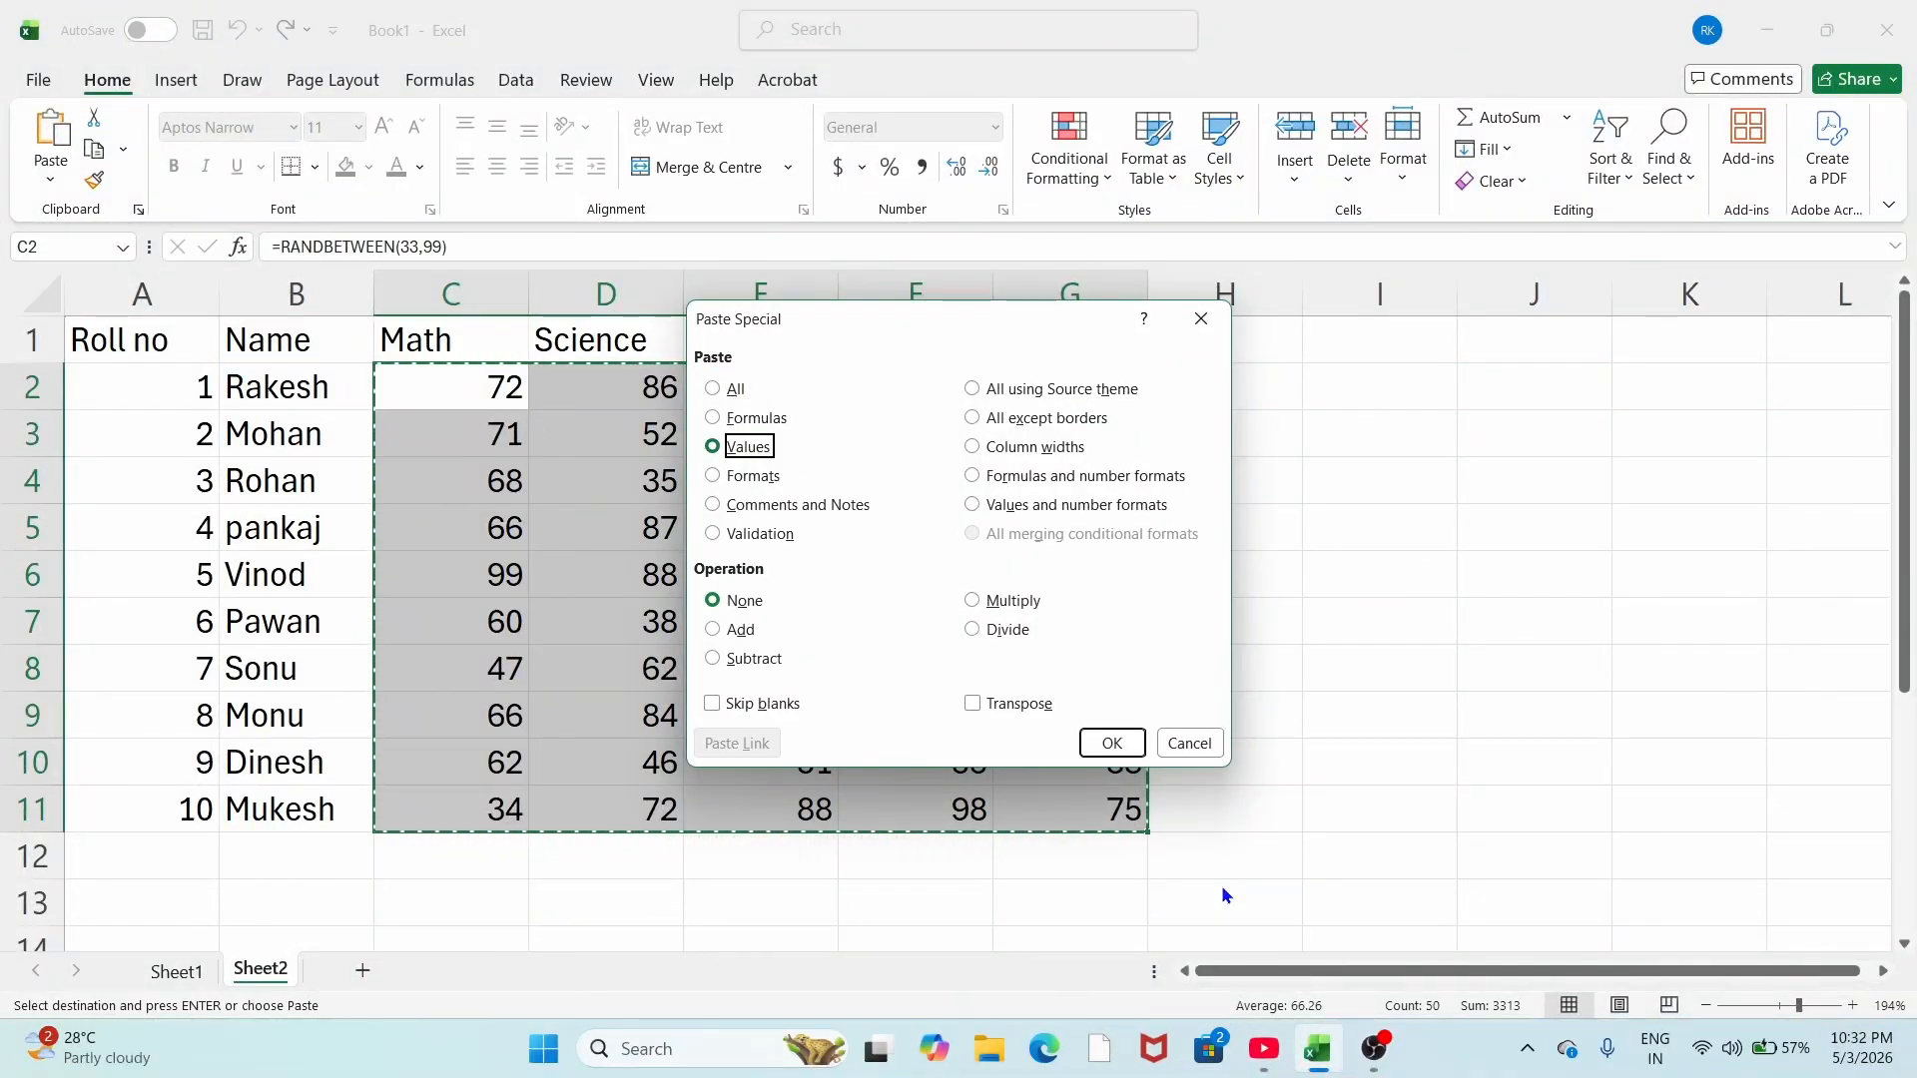
left_click(1129, 738)
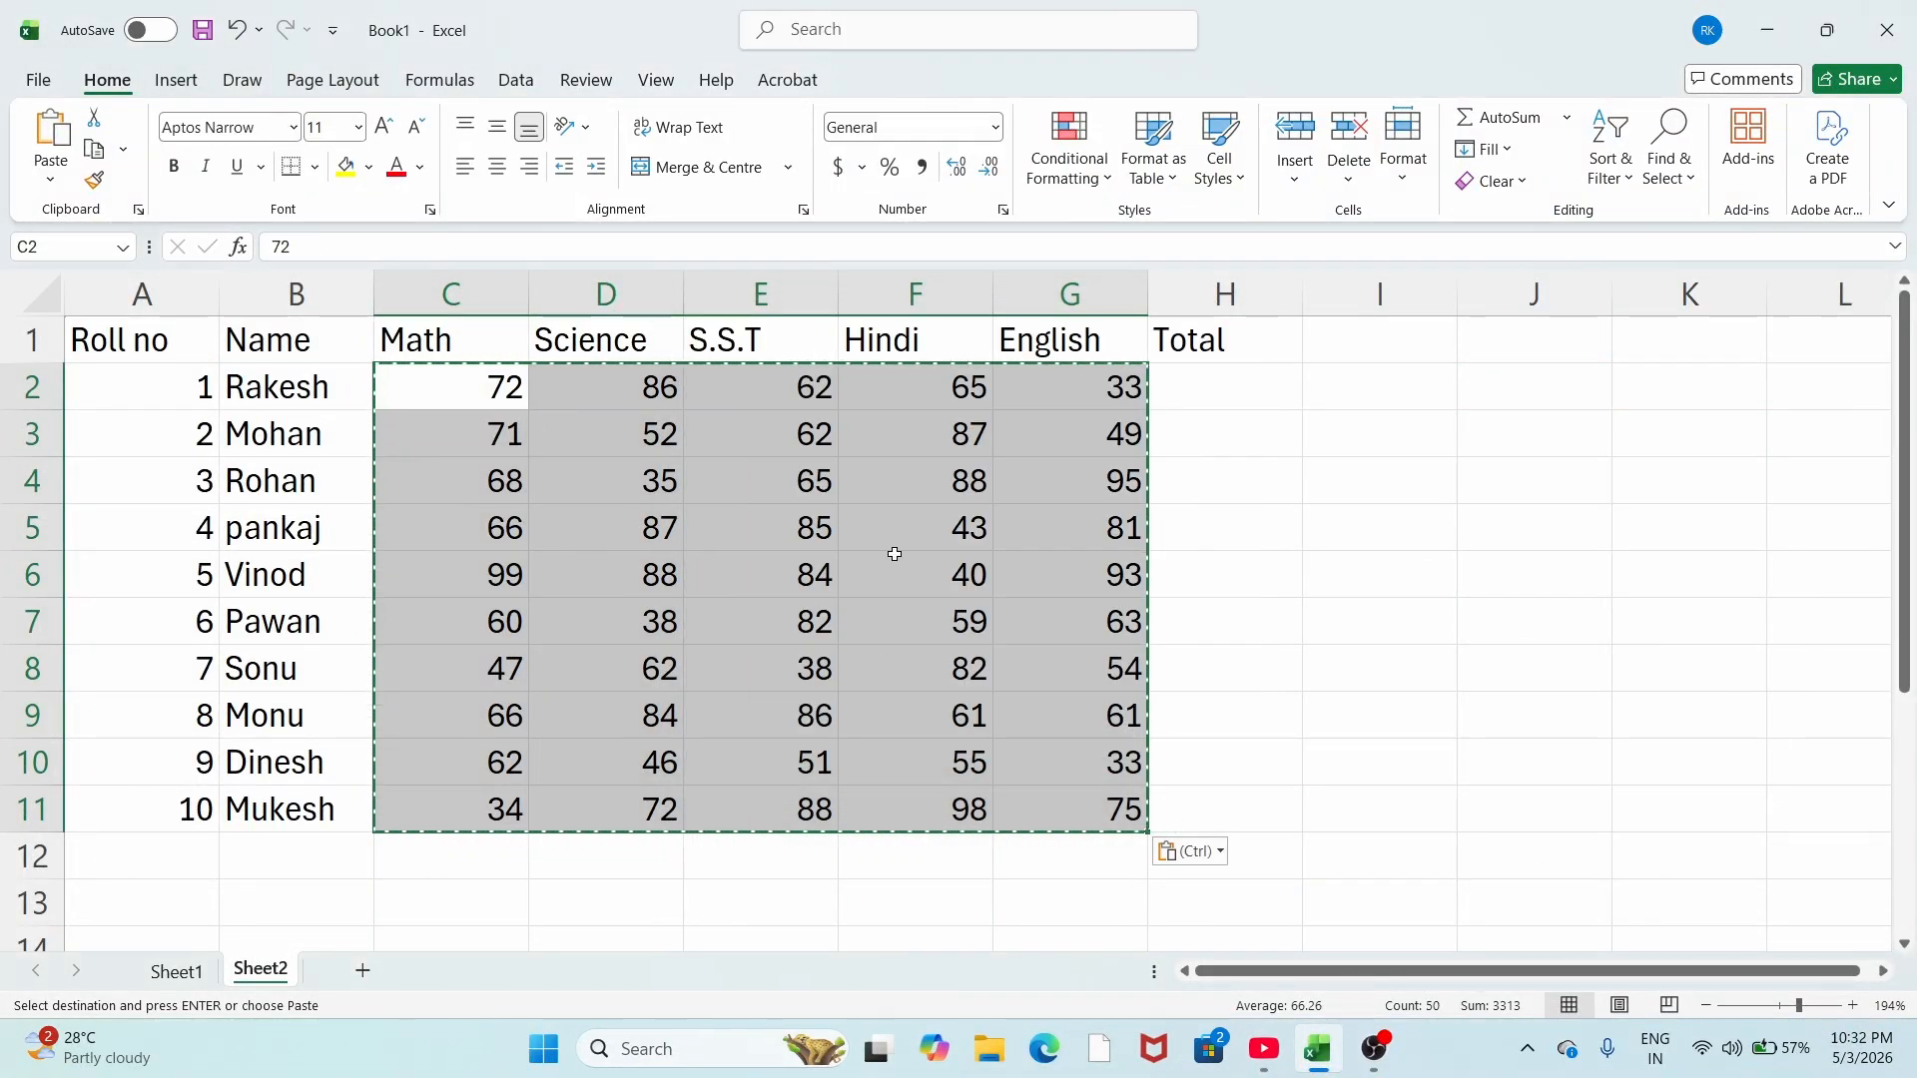
left_click(1223, 413)
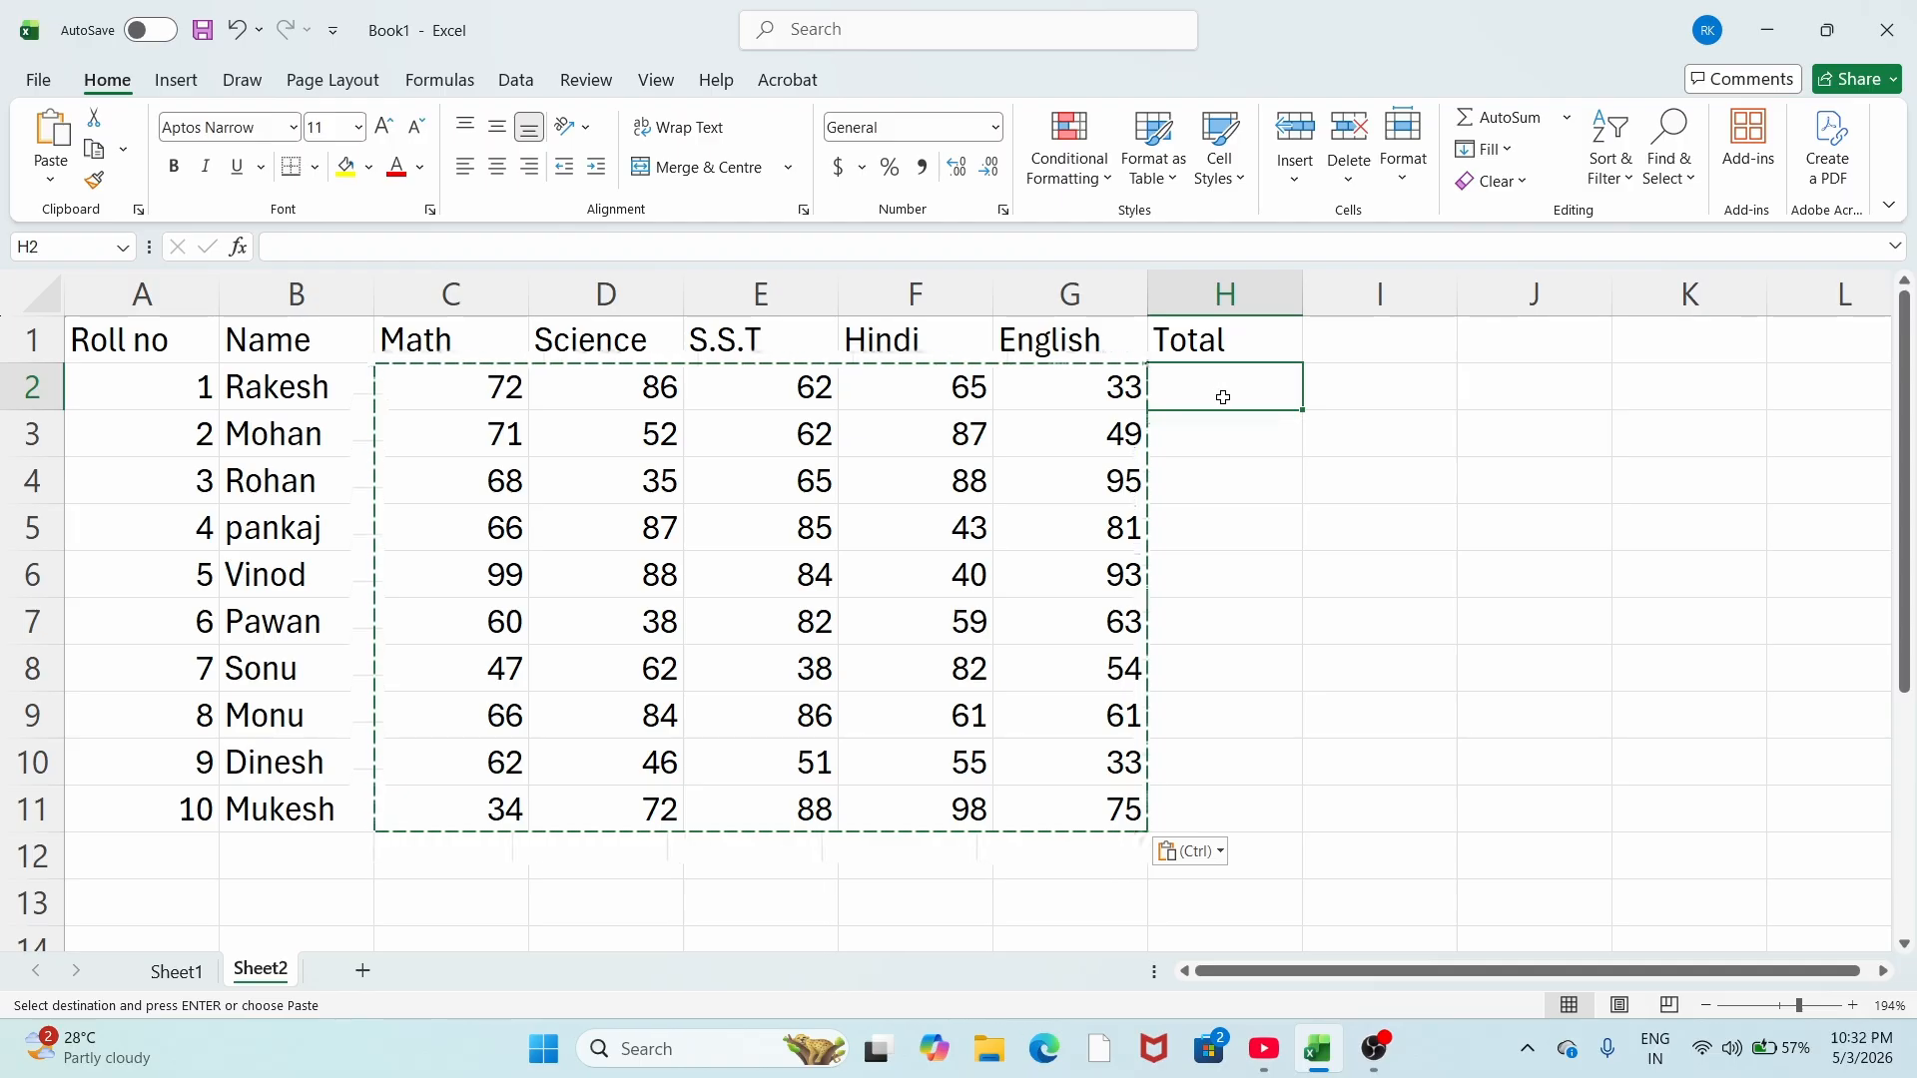
Step: AutoSum row 2's five marks in H2 and fill the total formula down to H11
type("=")
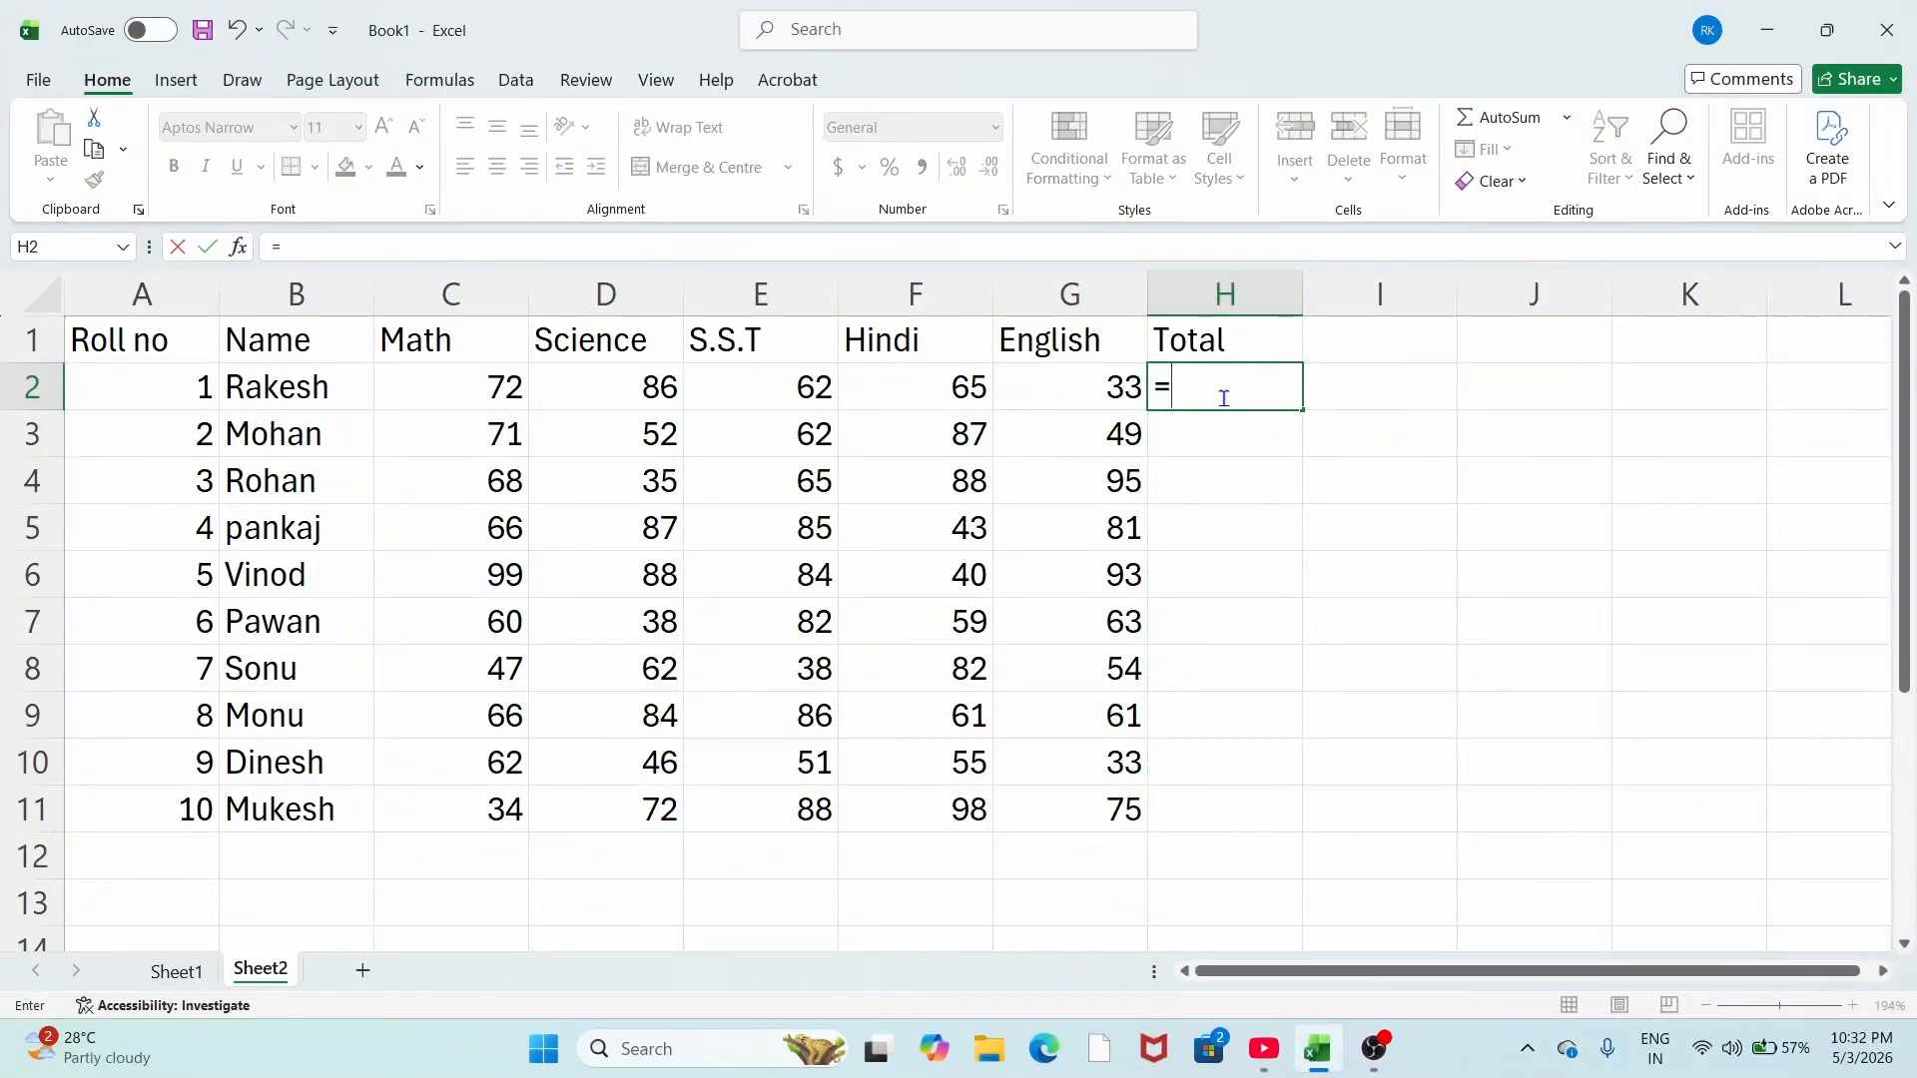
key("BackSpace")
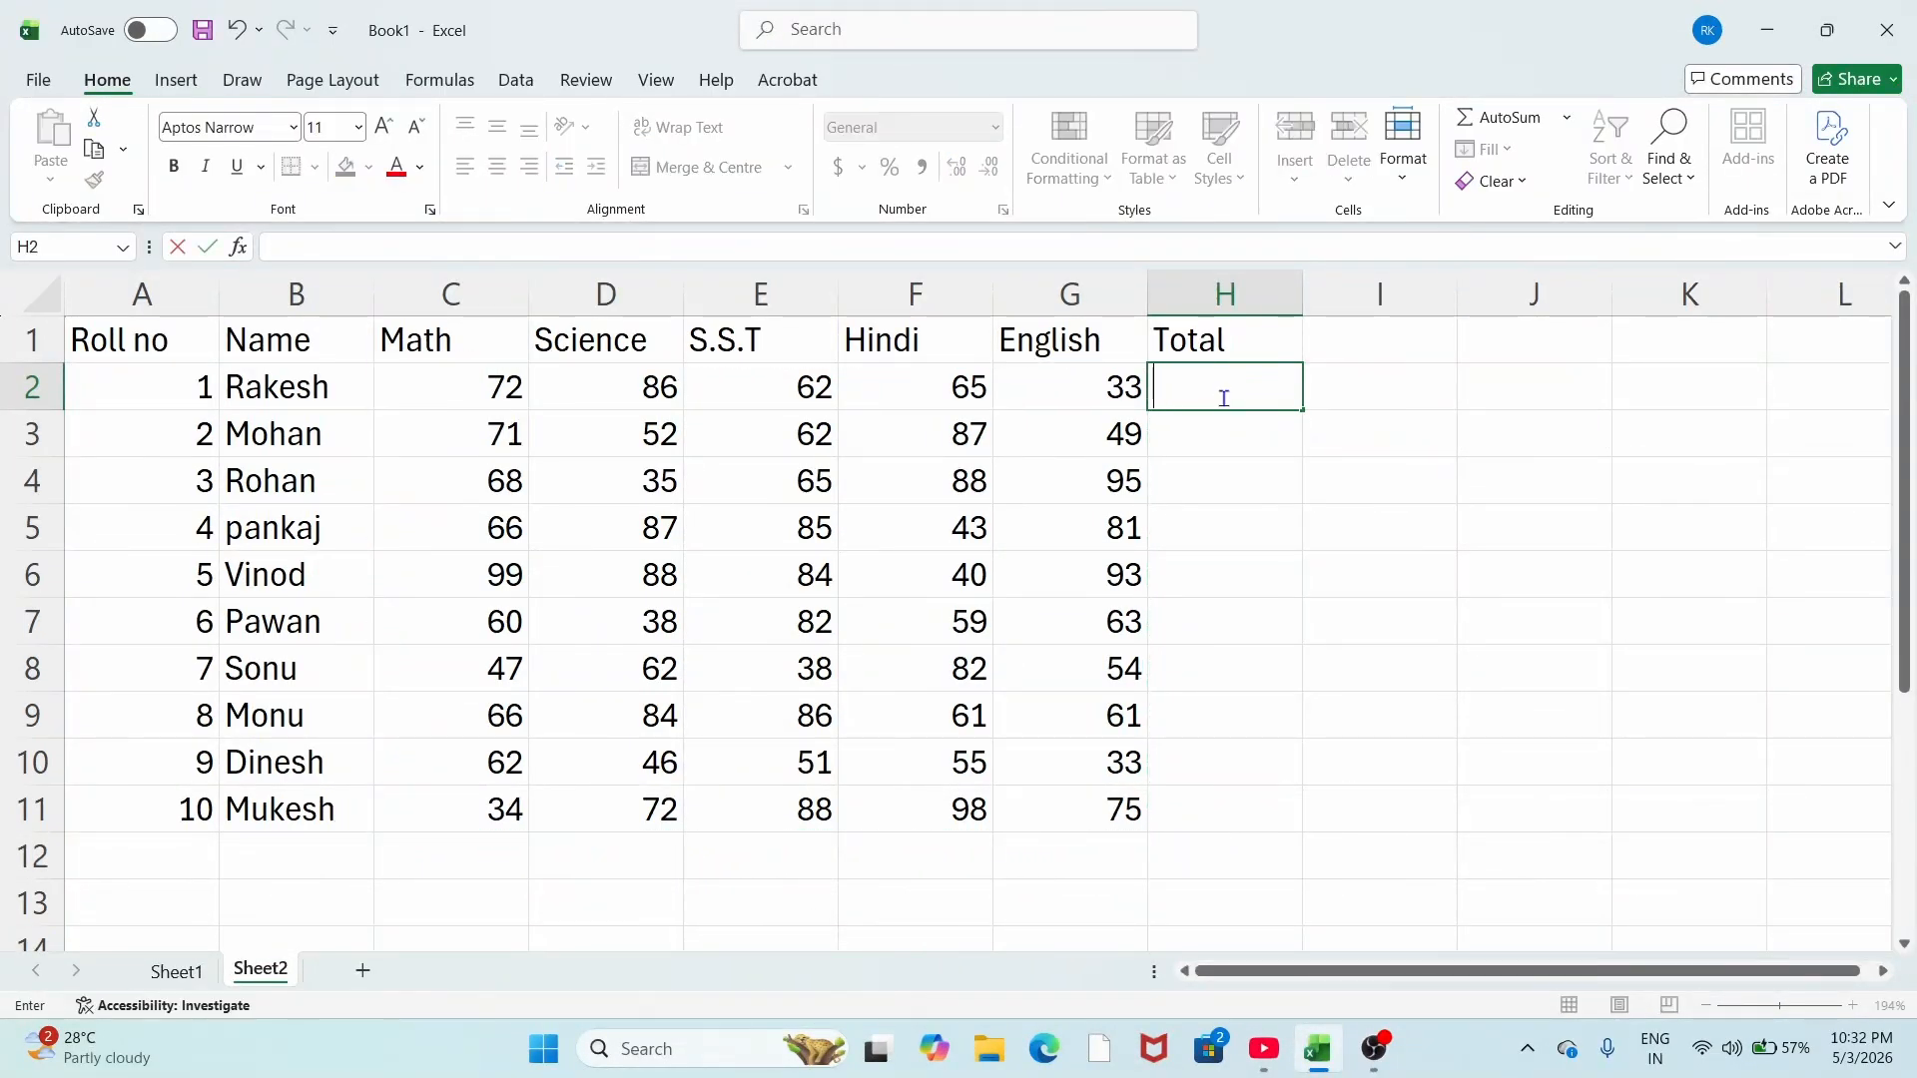
key("Escape")
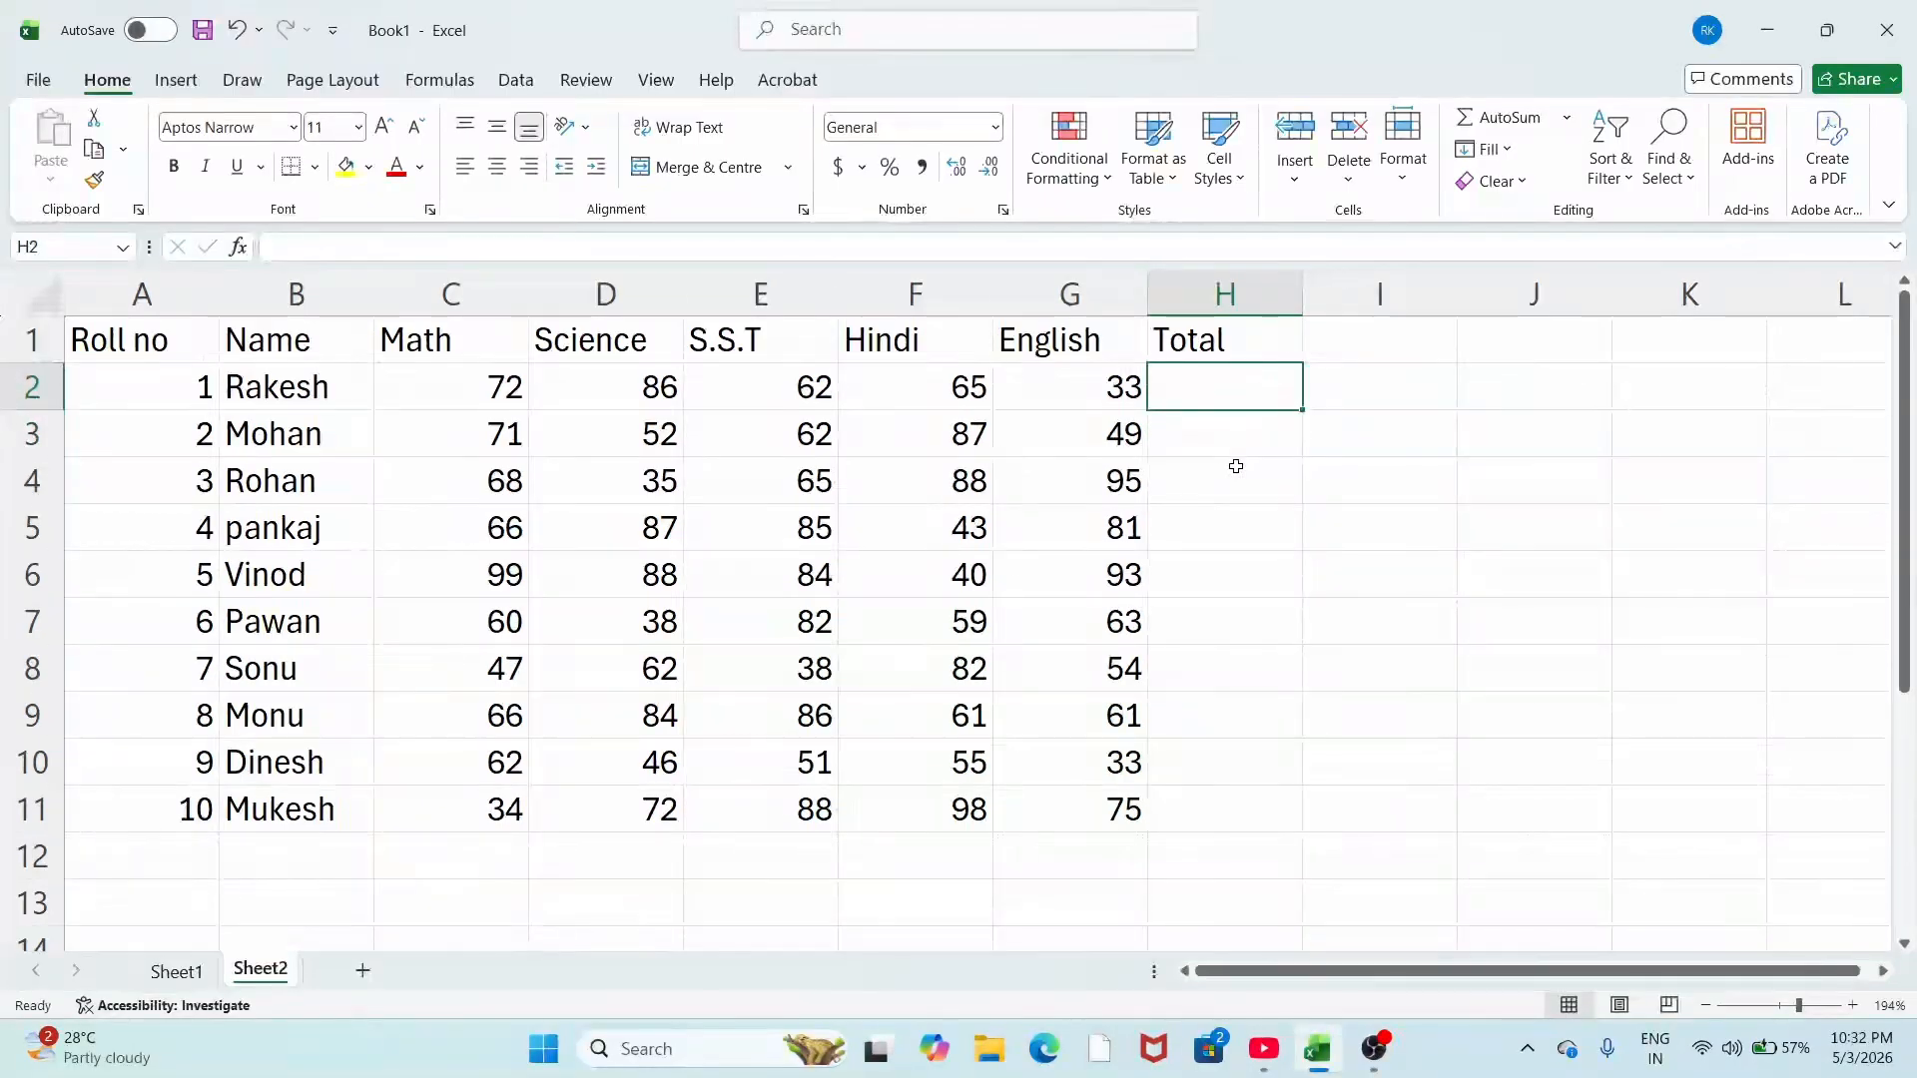
key("alt+equal")
key("Return")
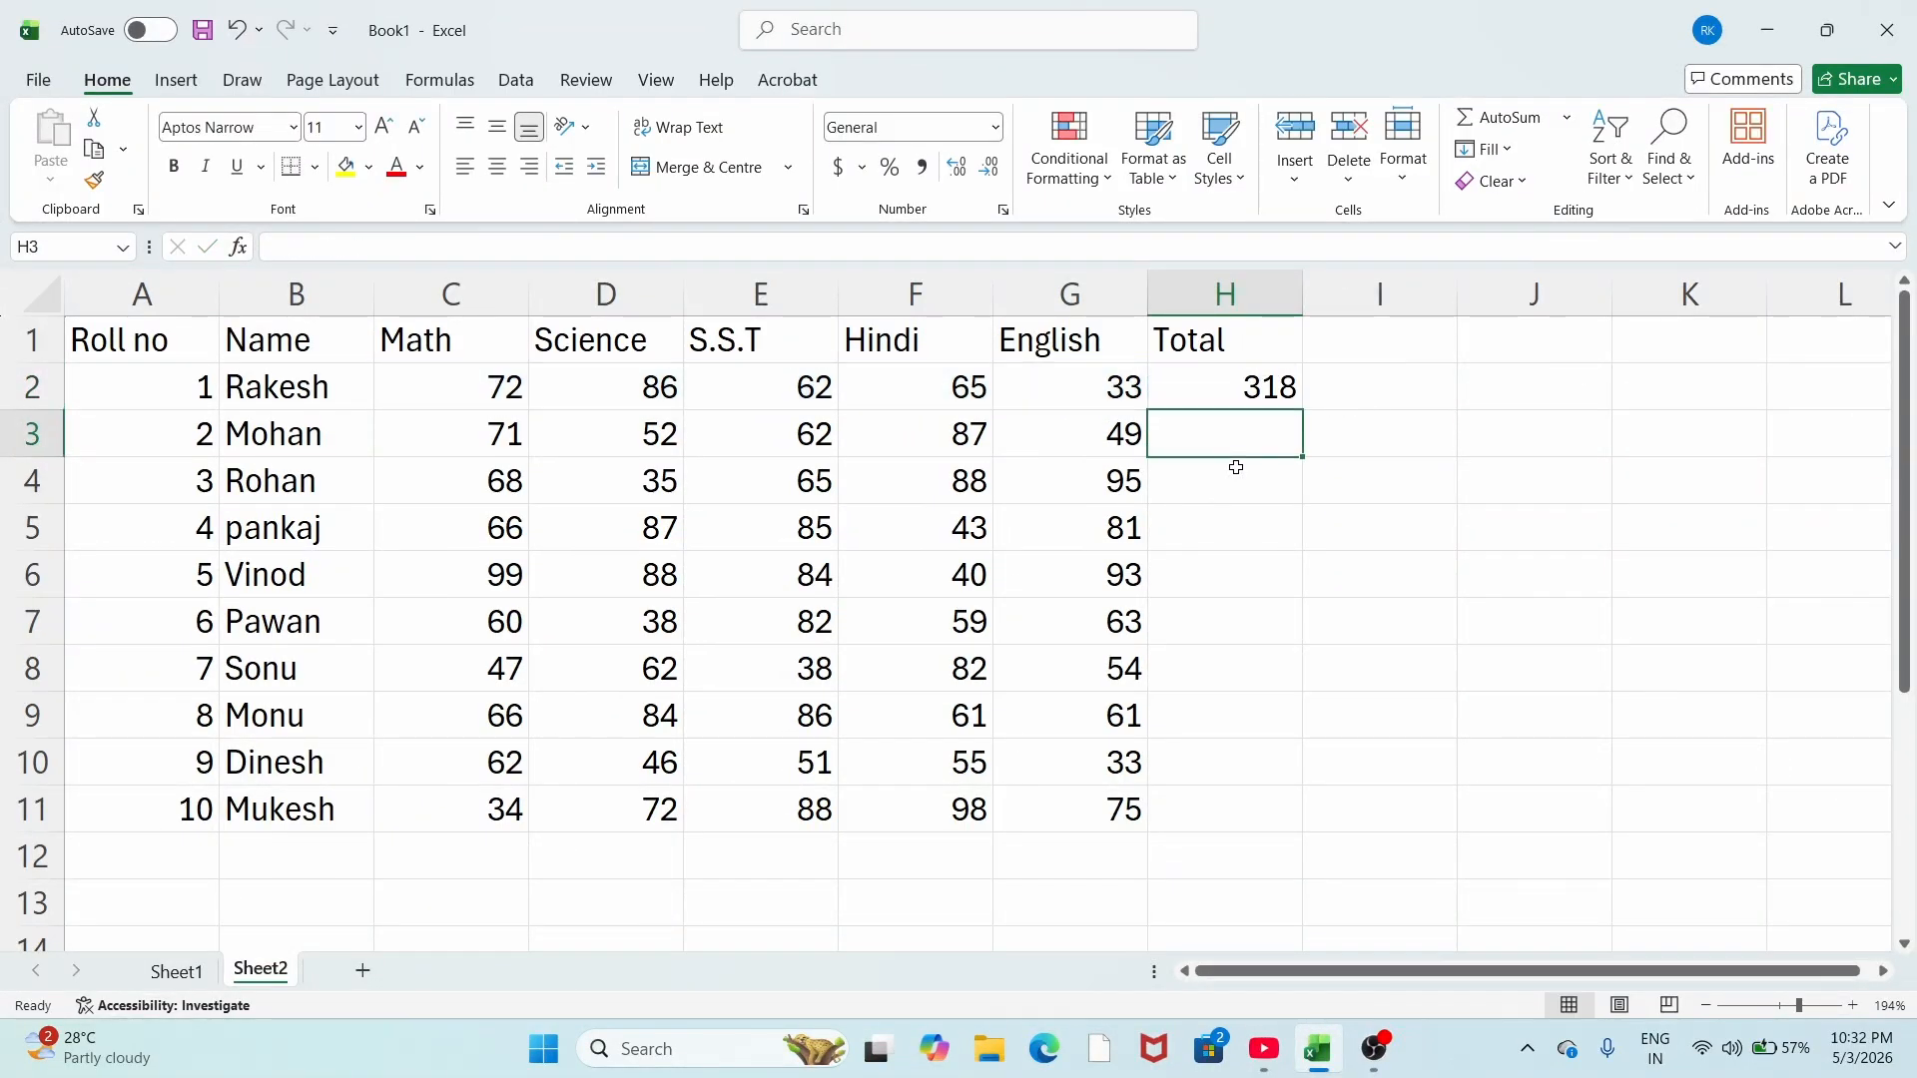
left_click(1260, 388)
left_click_drag(1302, 405, 1284, 848)
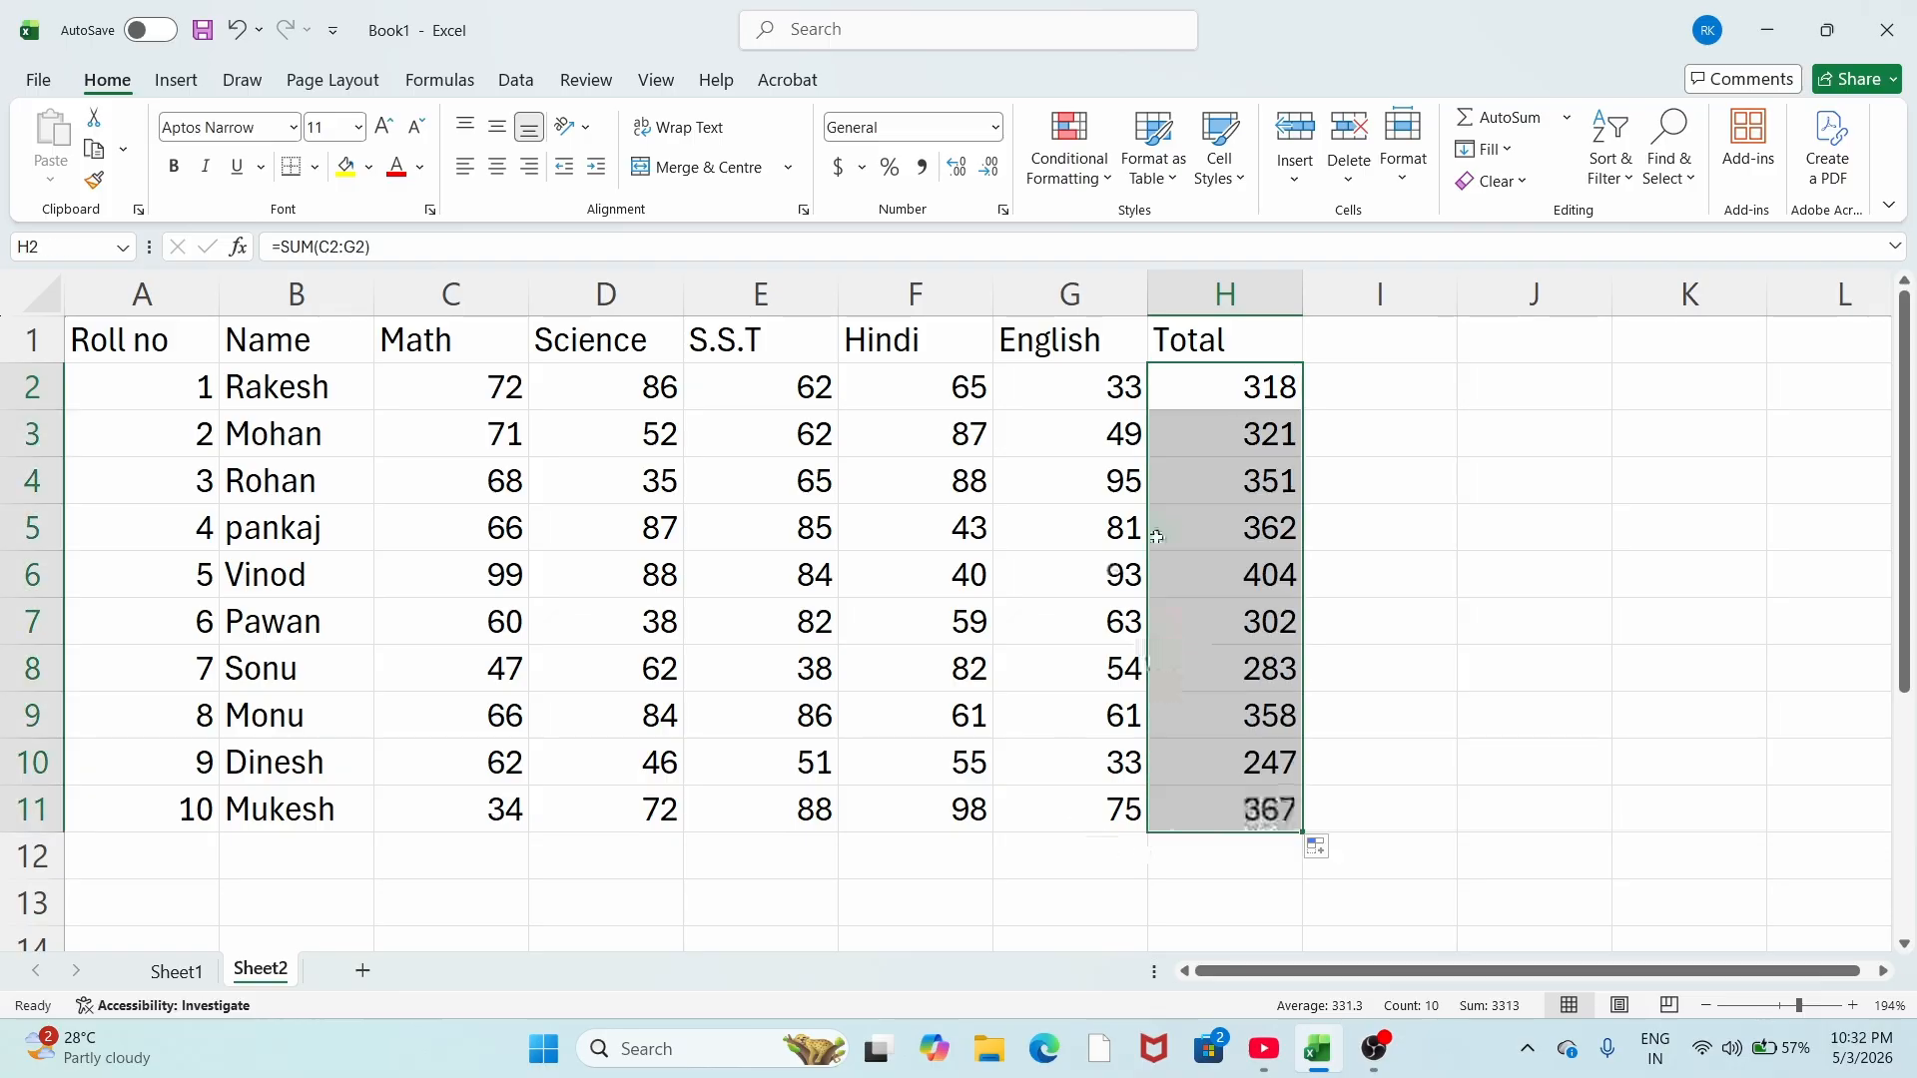
left_click(935, 494)
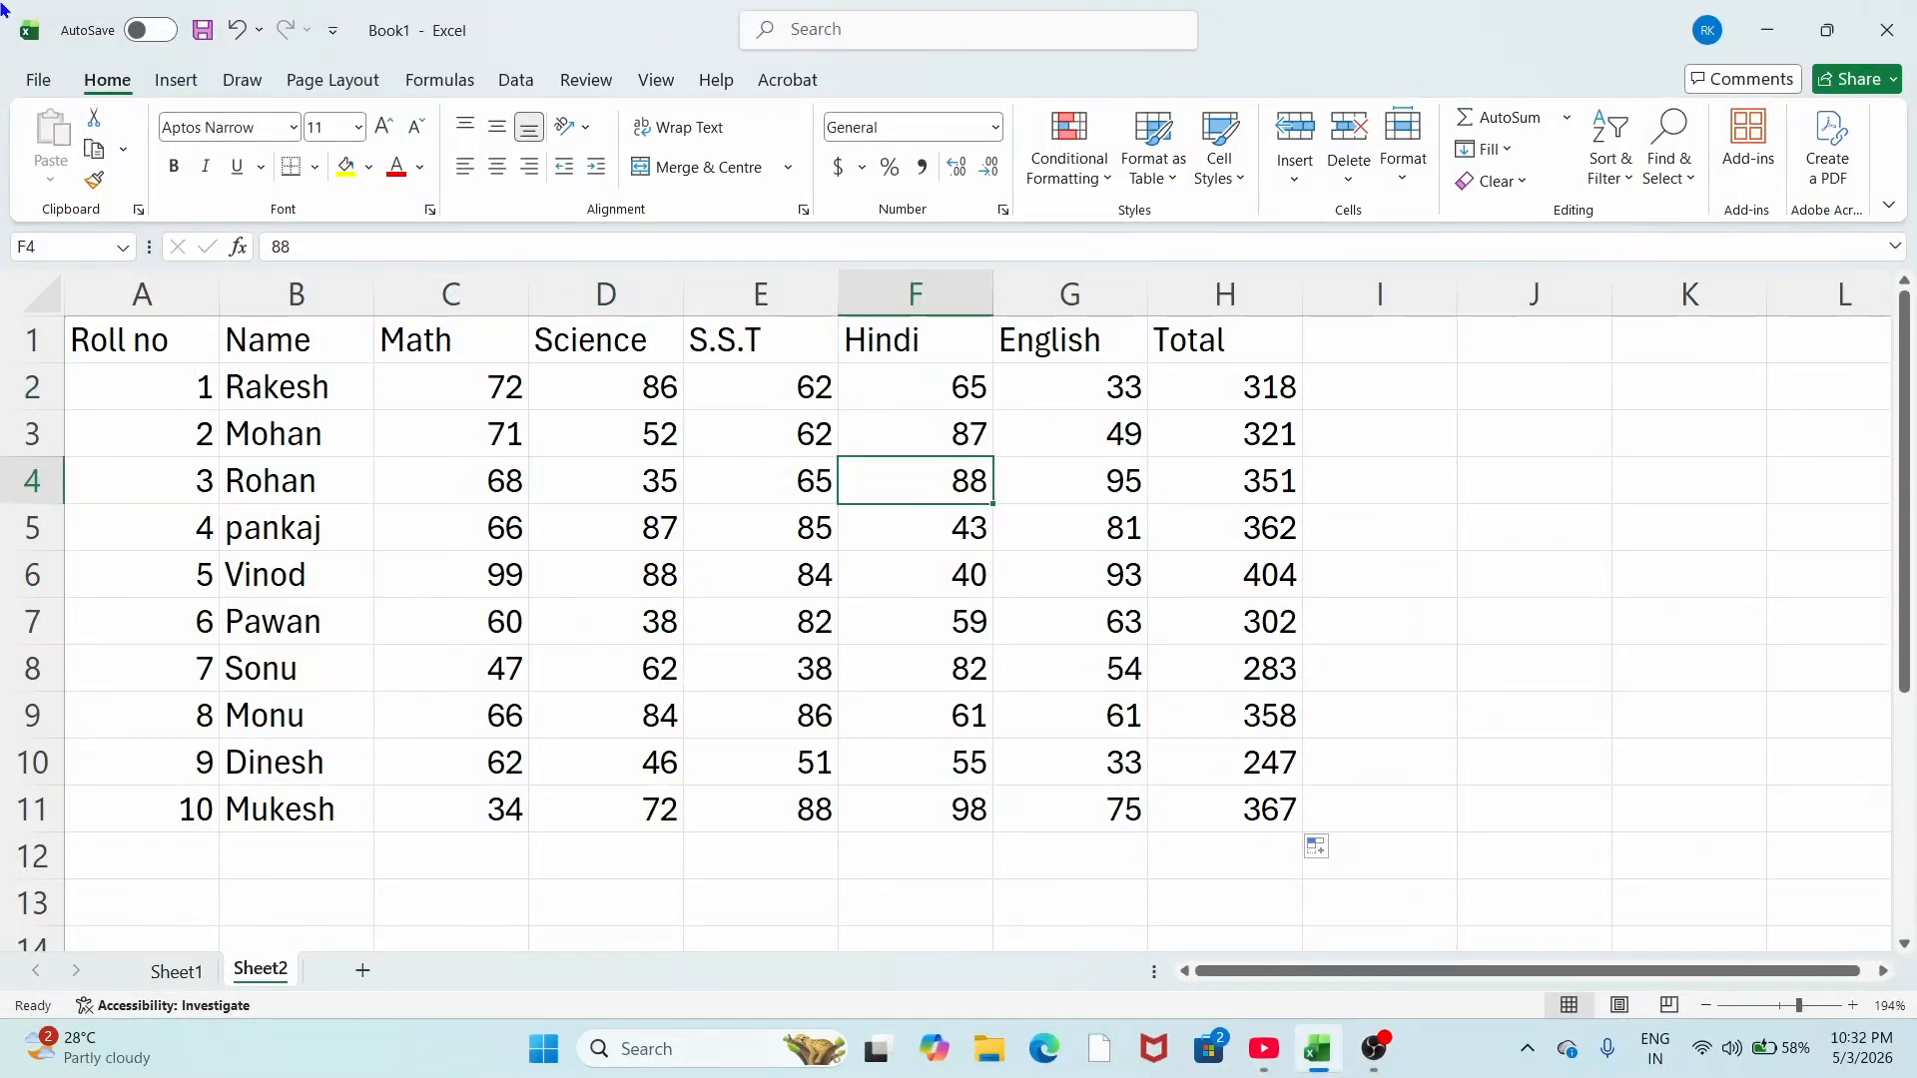
Step: Apply All Borders to A1:H11, then select the header row
left_click(118, 341)
mouse_move(118, 340)
left_mouse_down()
mouse_move(1049, 775)
mouse_move(1283, 859)
mouse_move(1280, 834)
left_mouse_up()
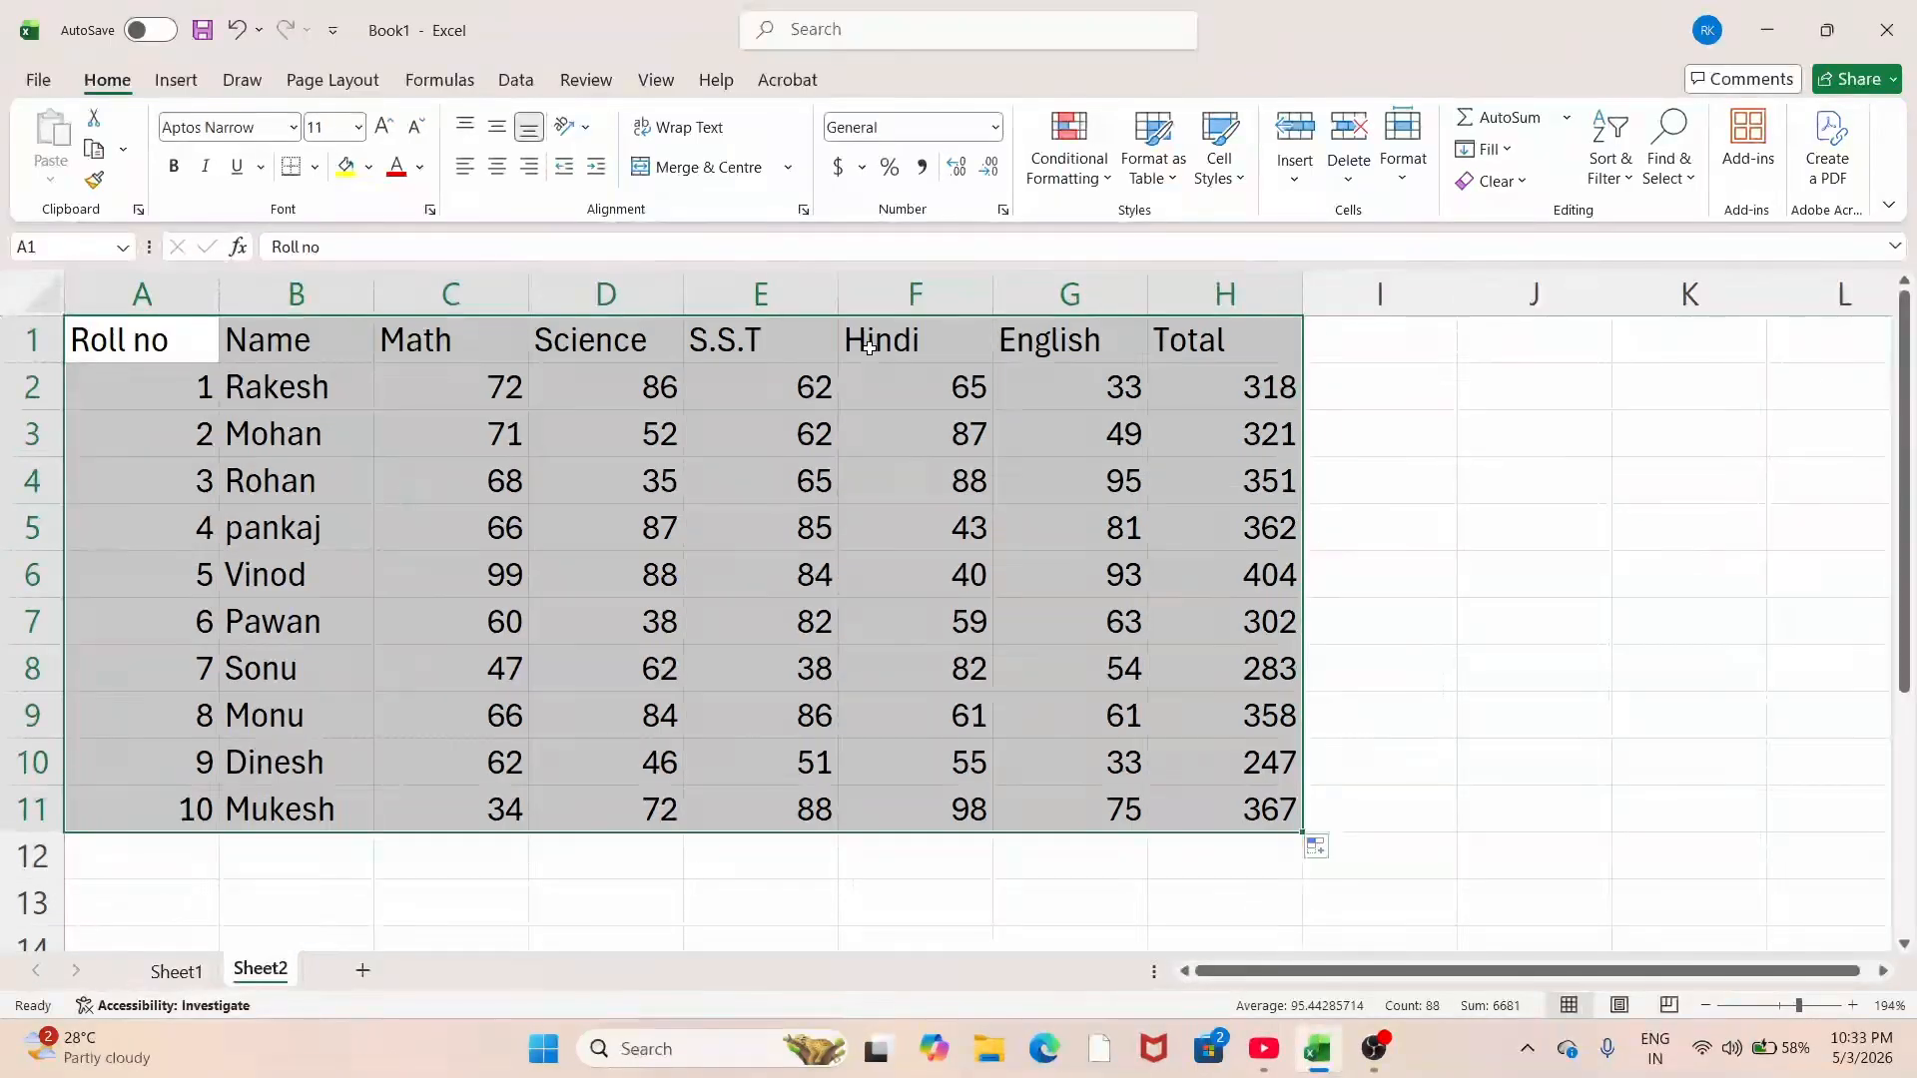
key("alt")
key("h")
key("b")
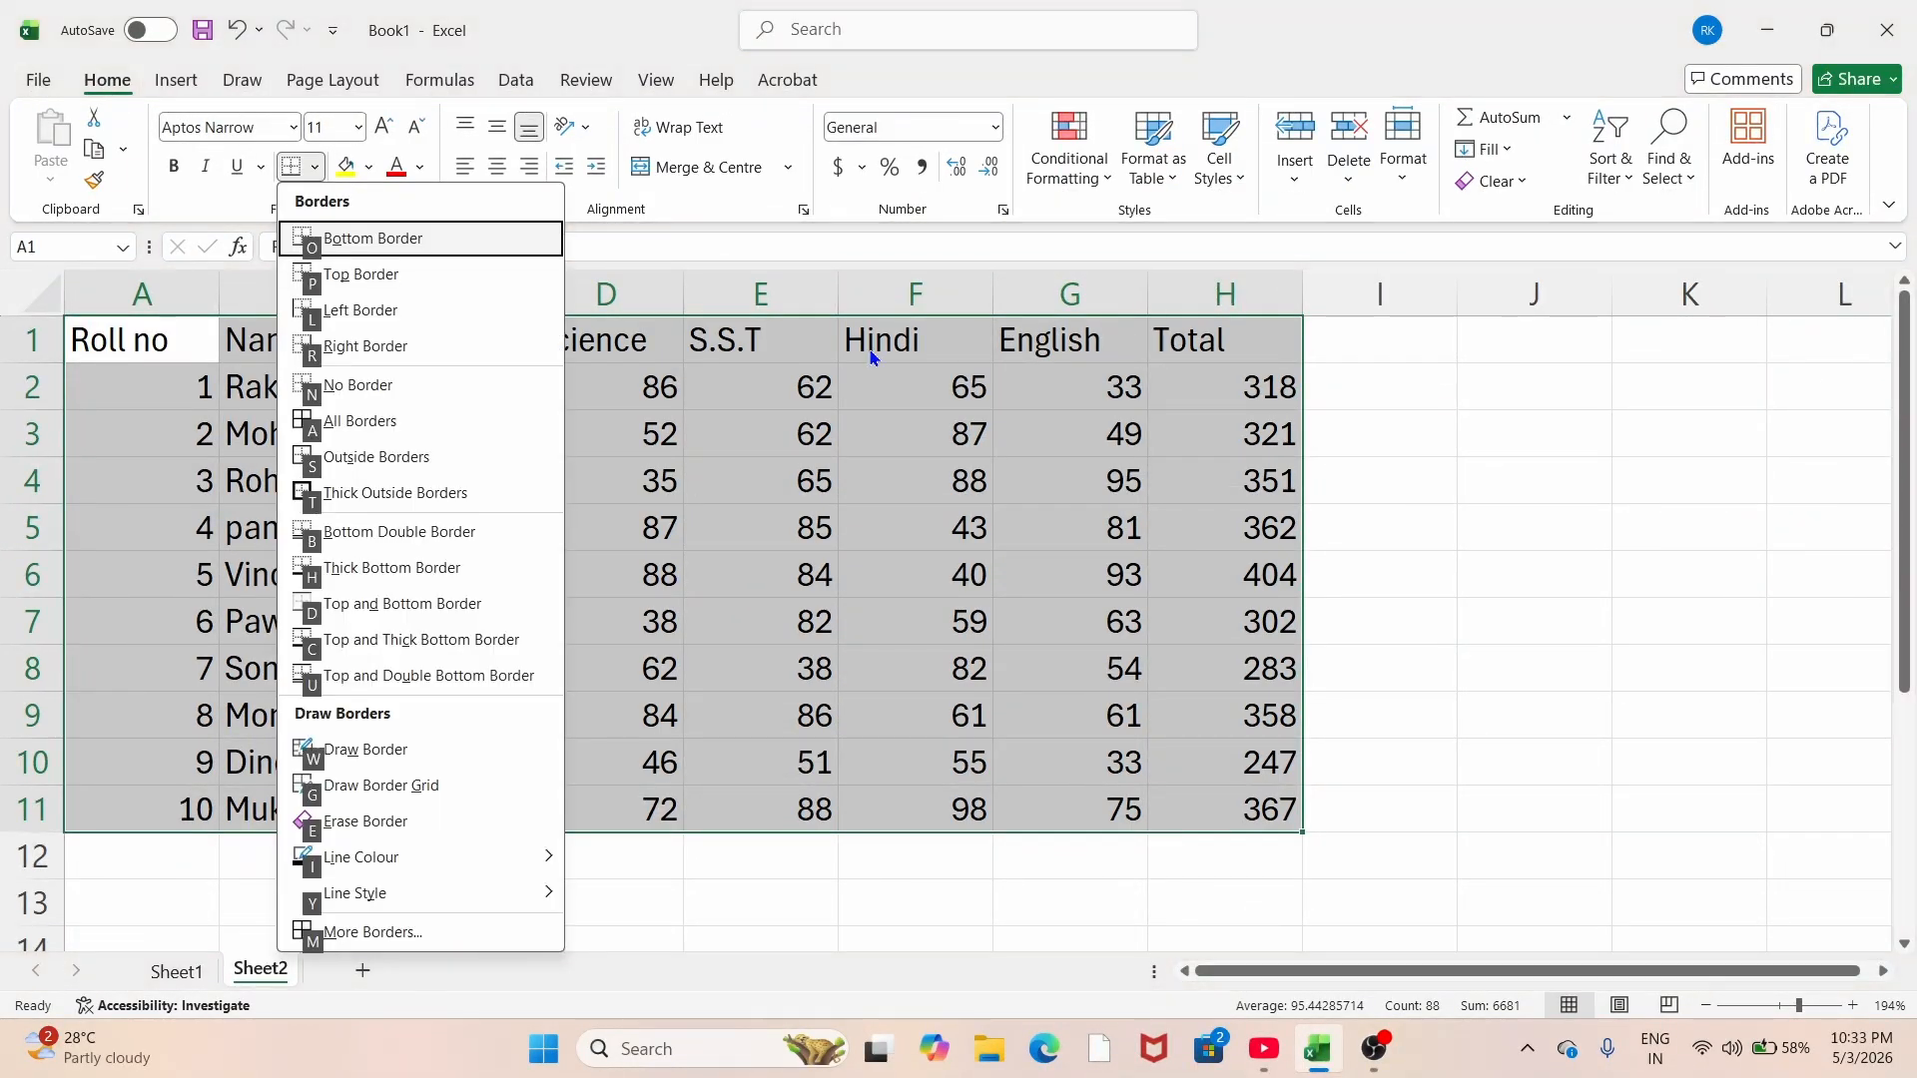
key("a")
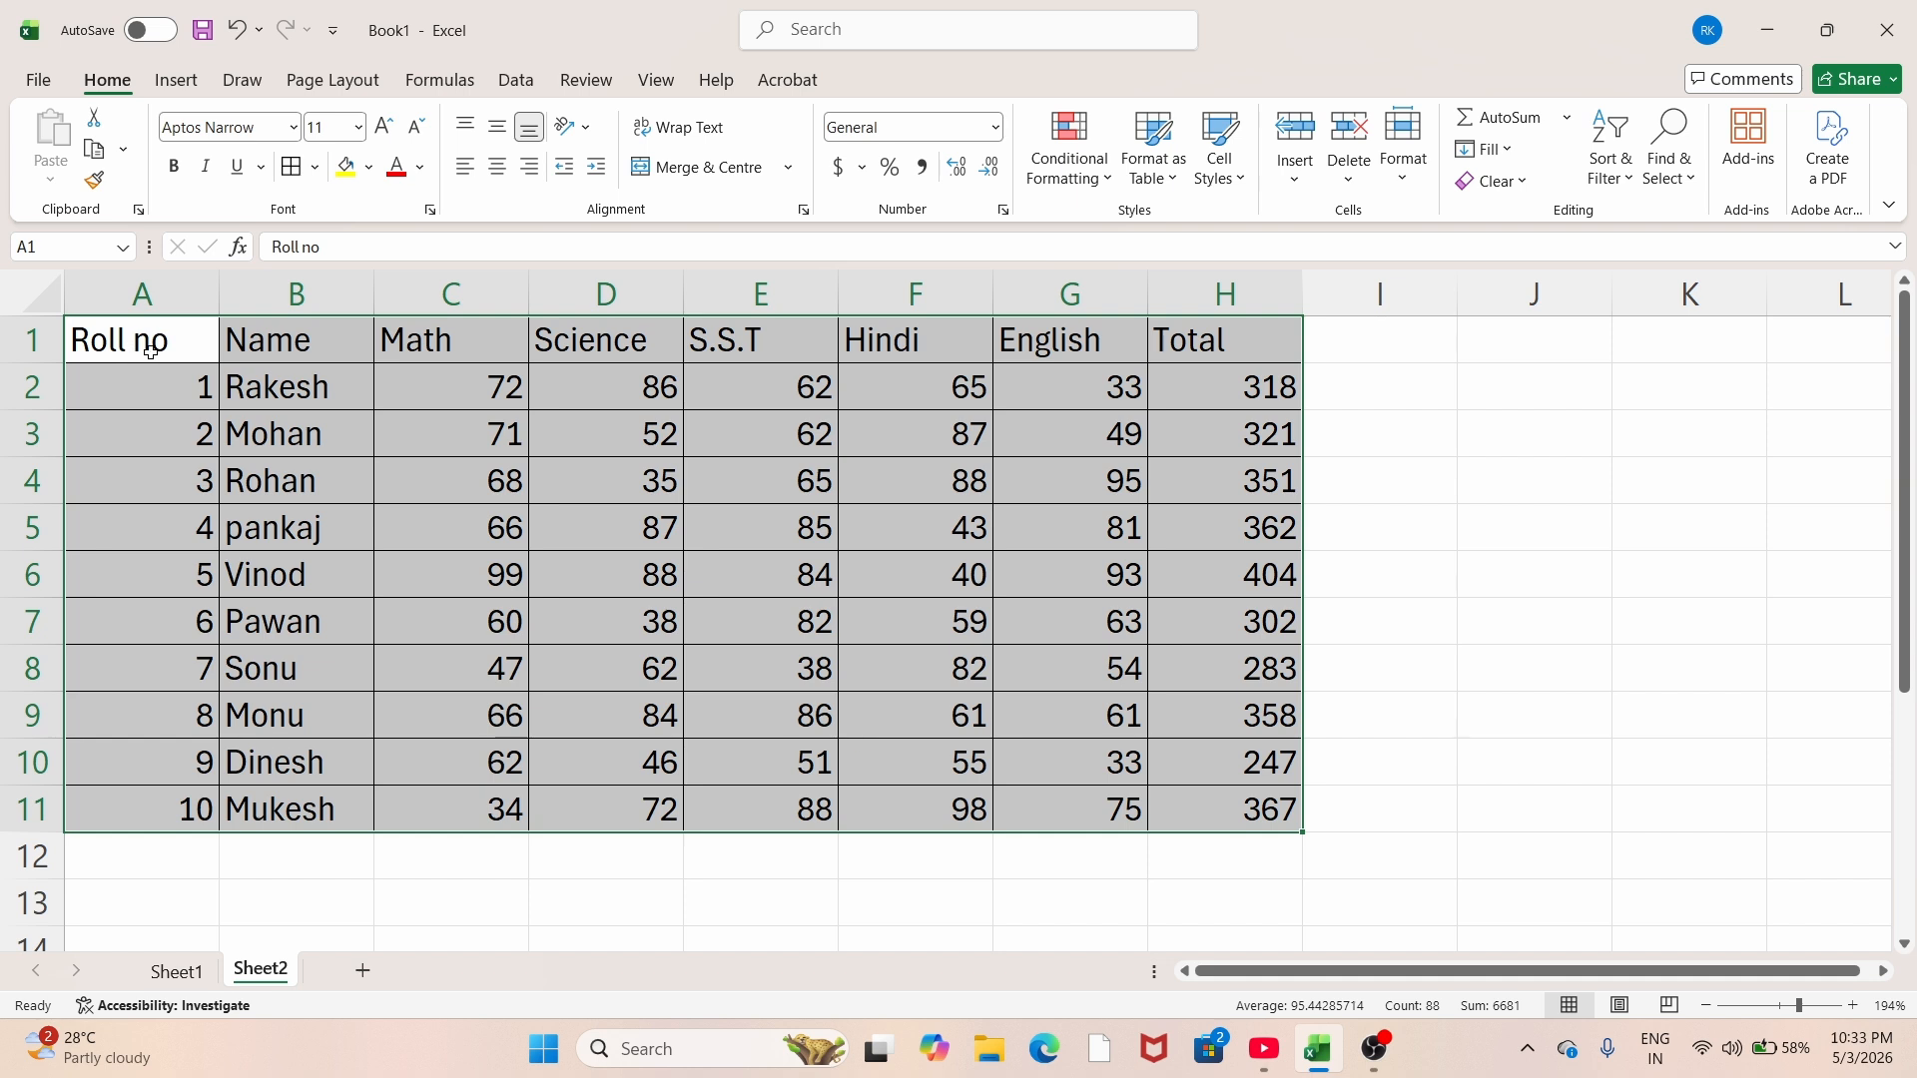
left_click_drag(148, 348, 1198, 344)
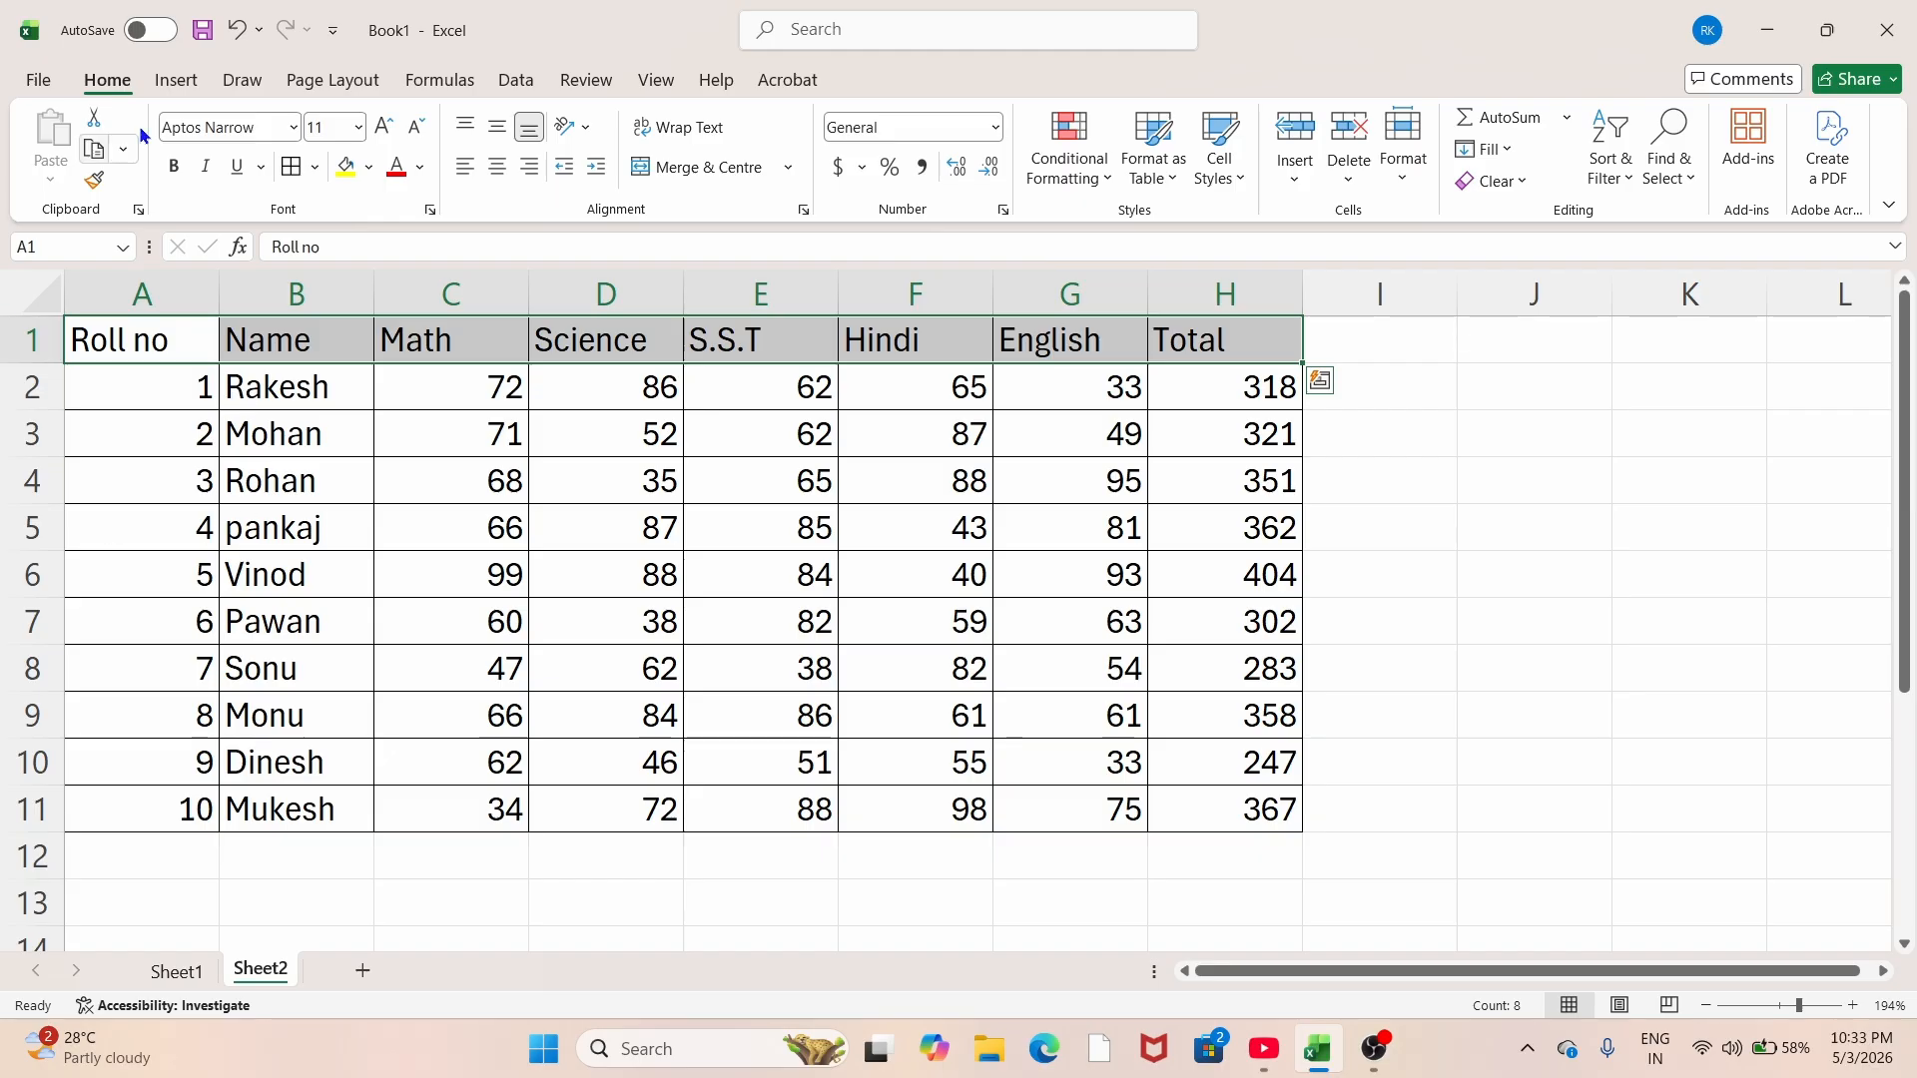
Step: Middle-align the header row A1:H1 and give it a yellow fill
left_click(497, 127)
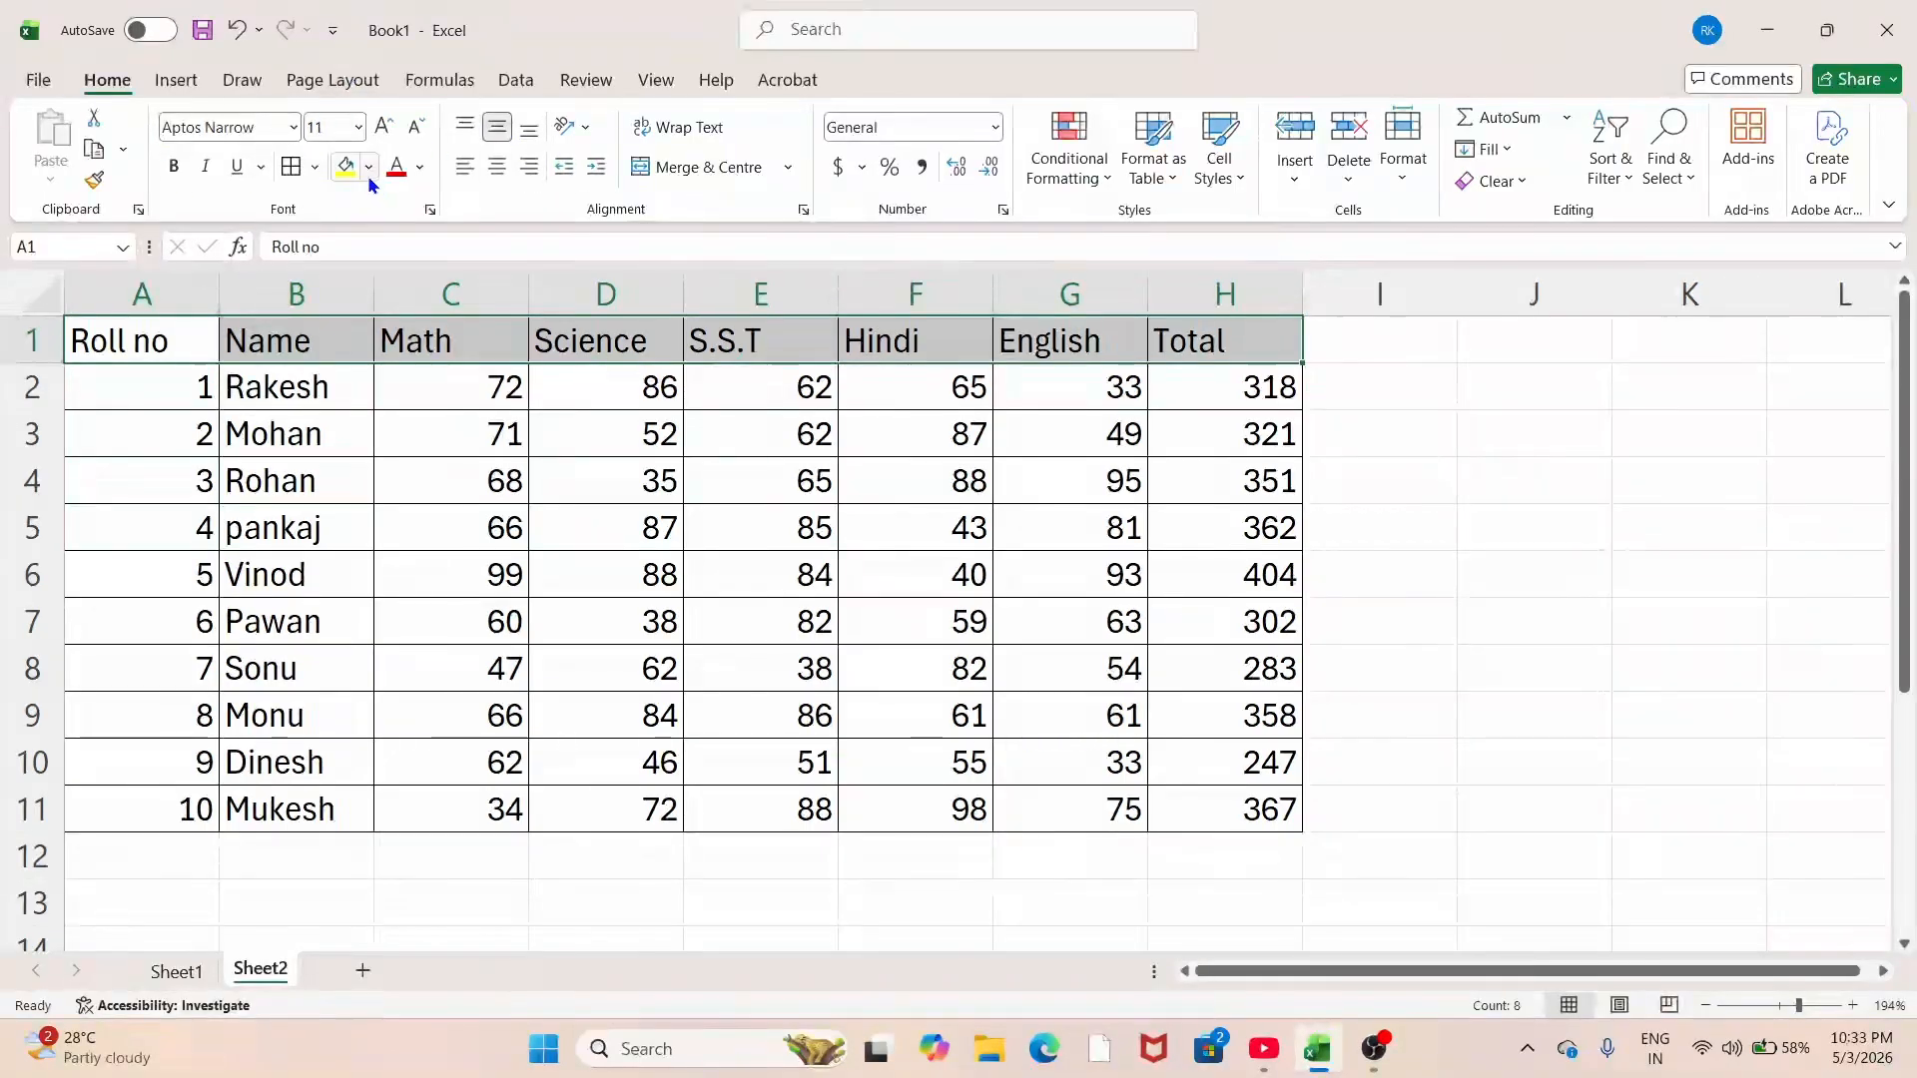
key("alt+h")
key("h")
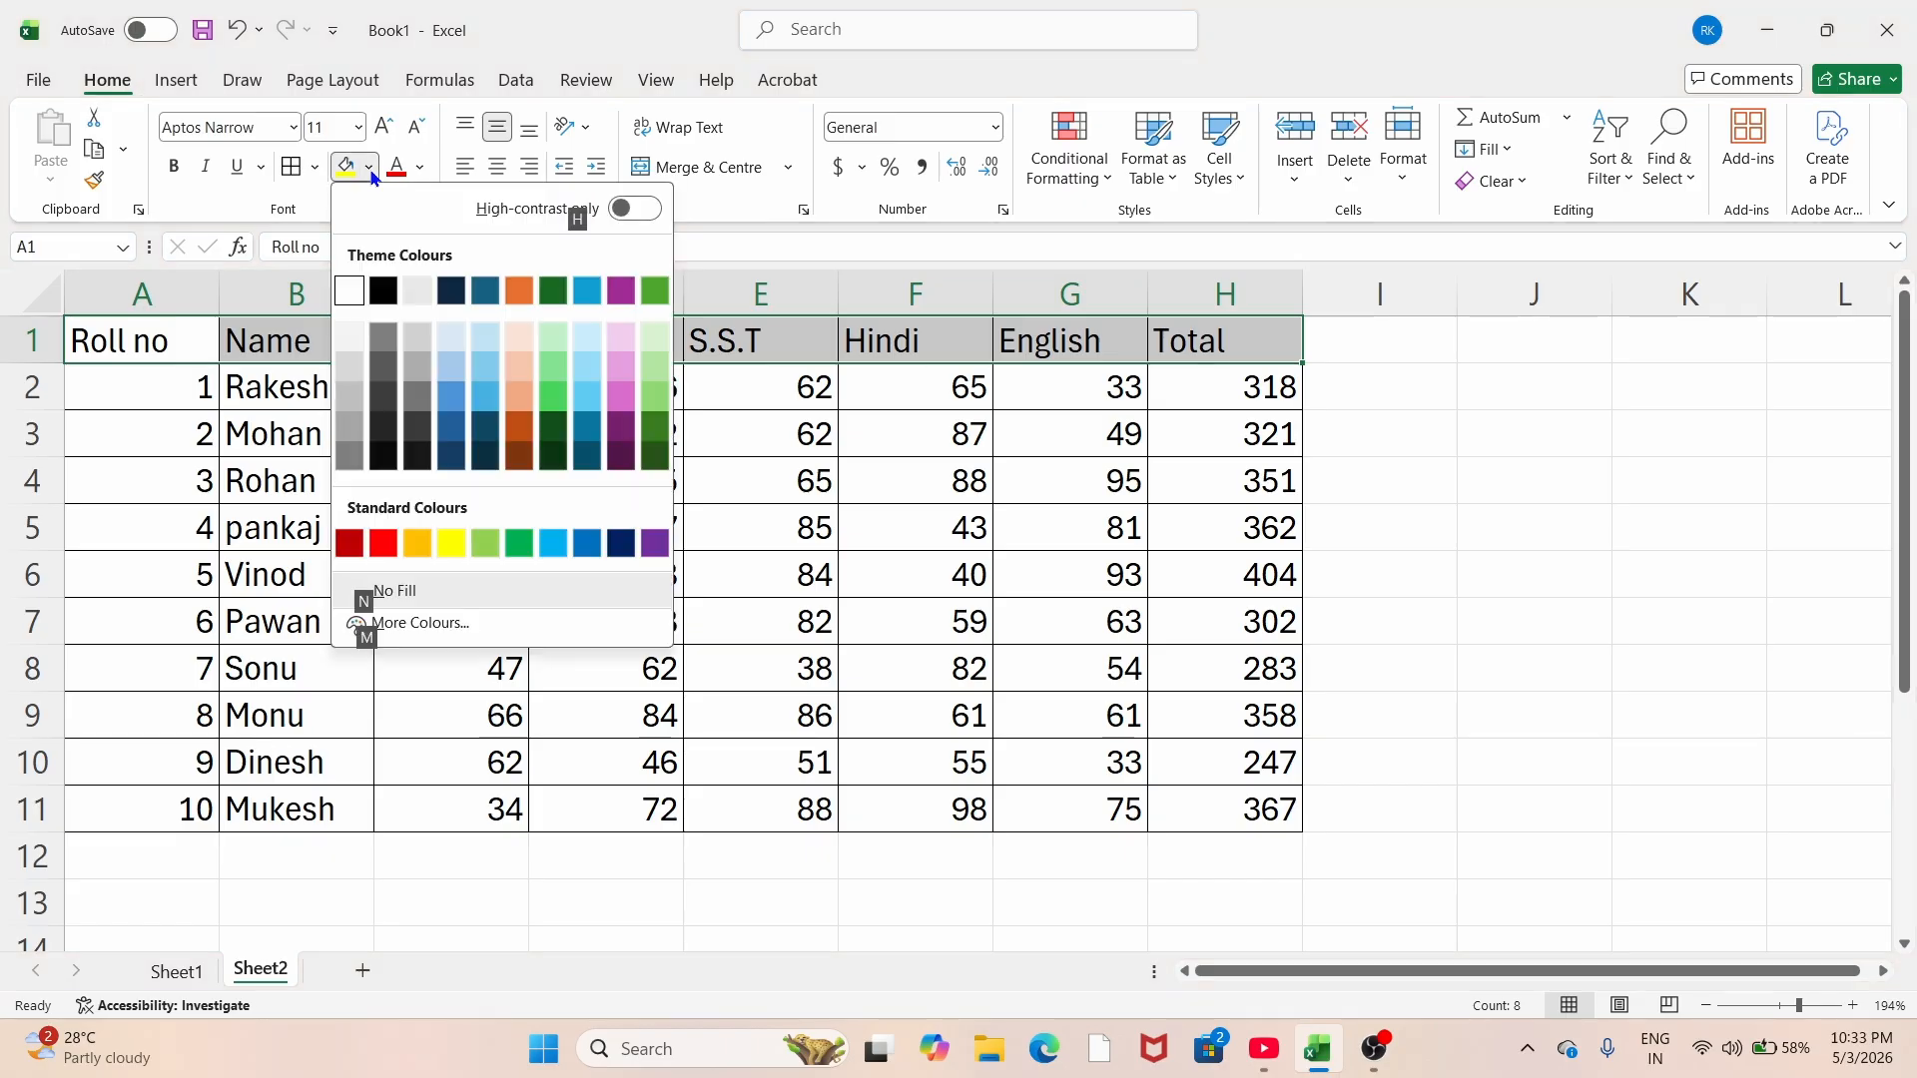
left_click(445, 550)
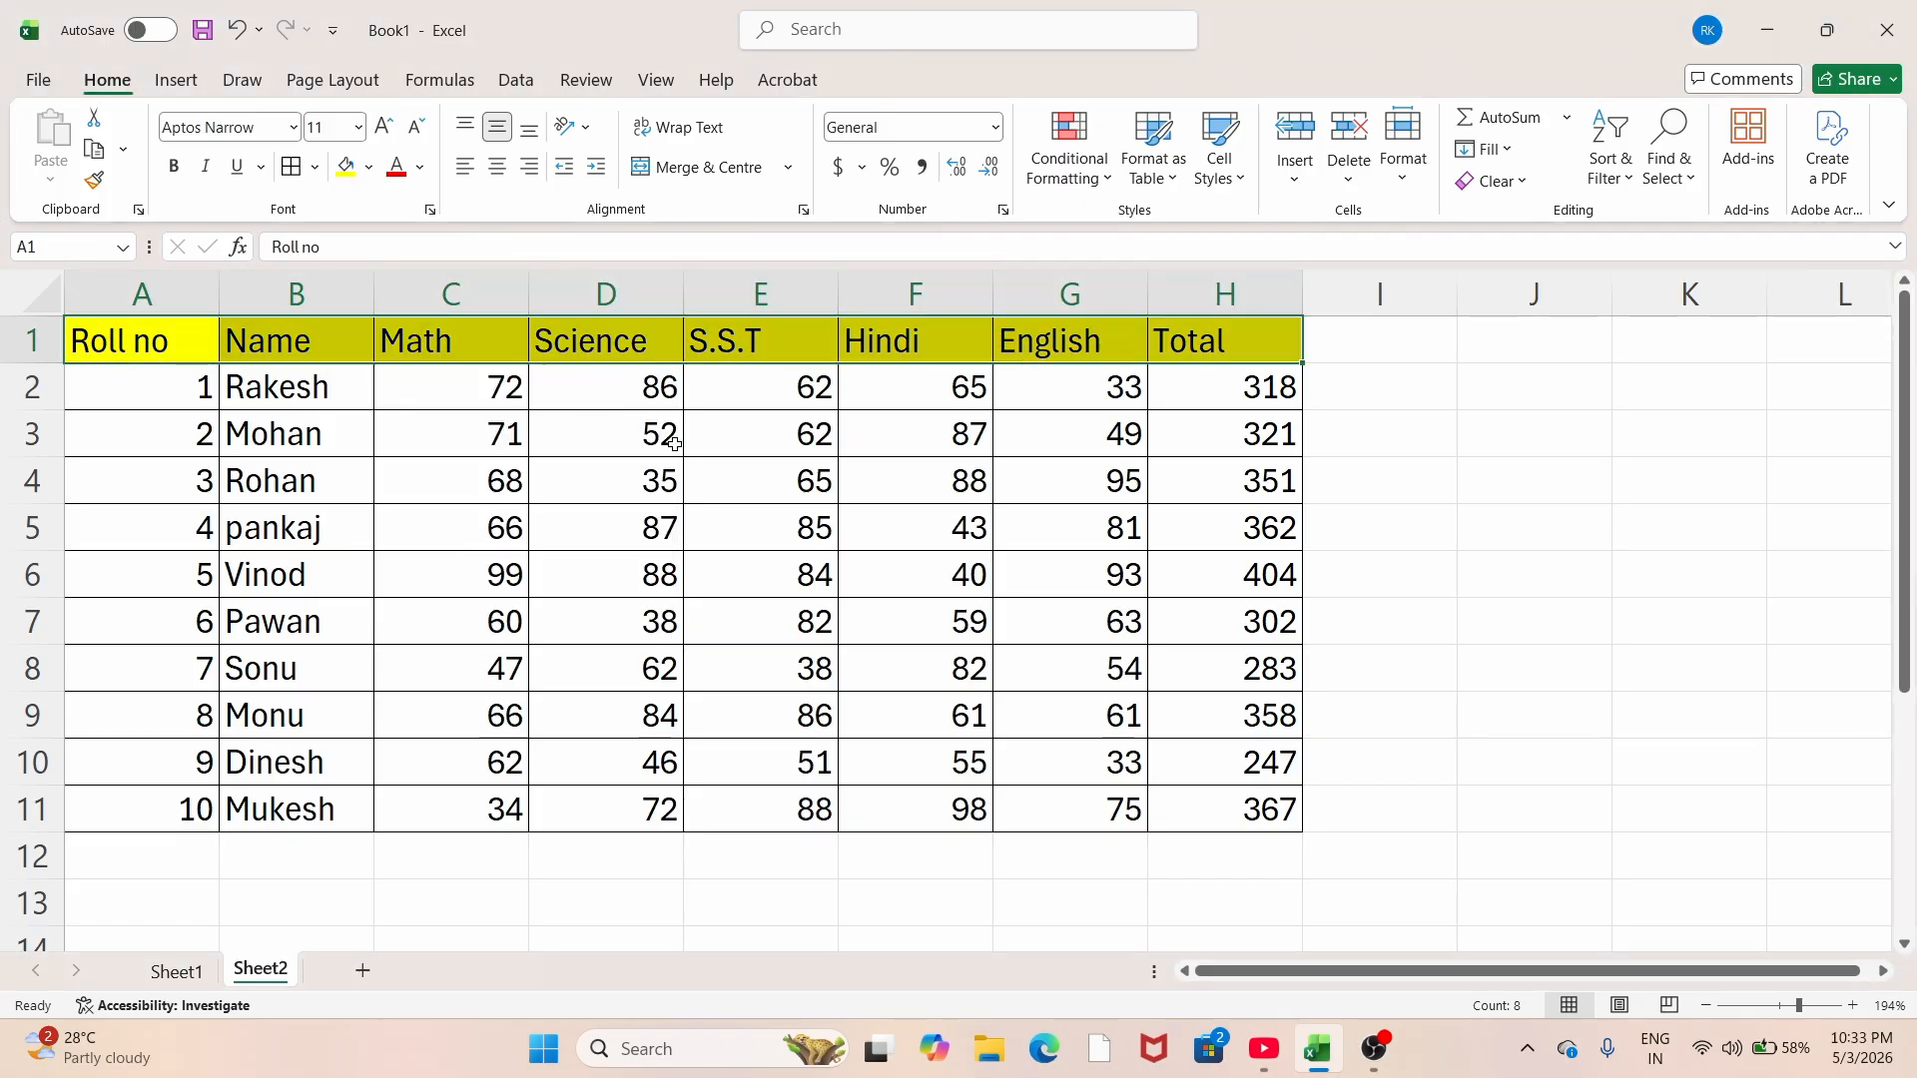
left_click(710, 496)
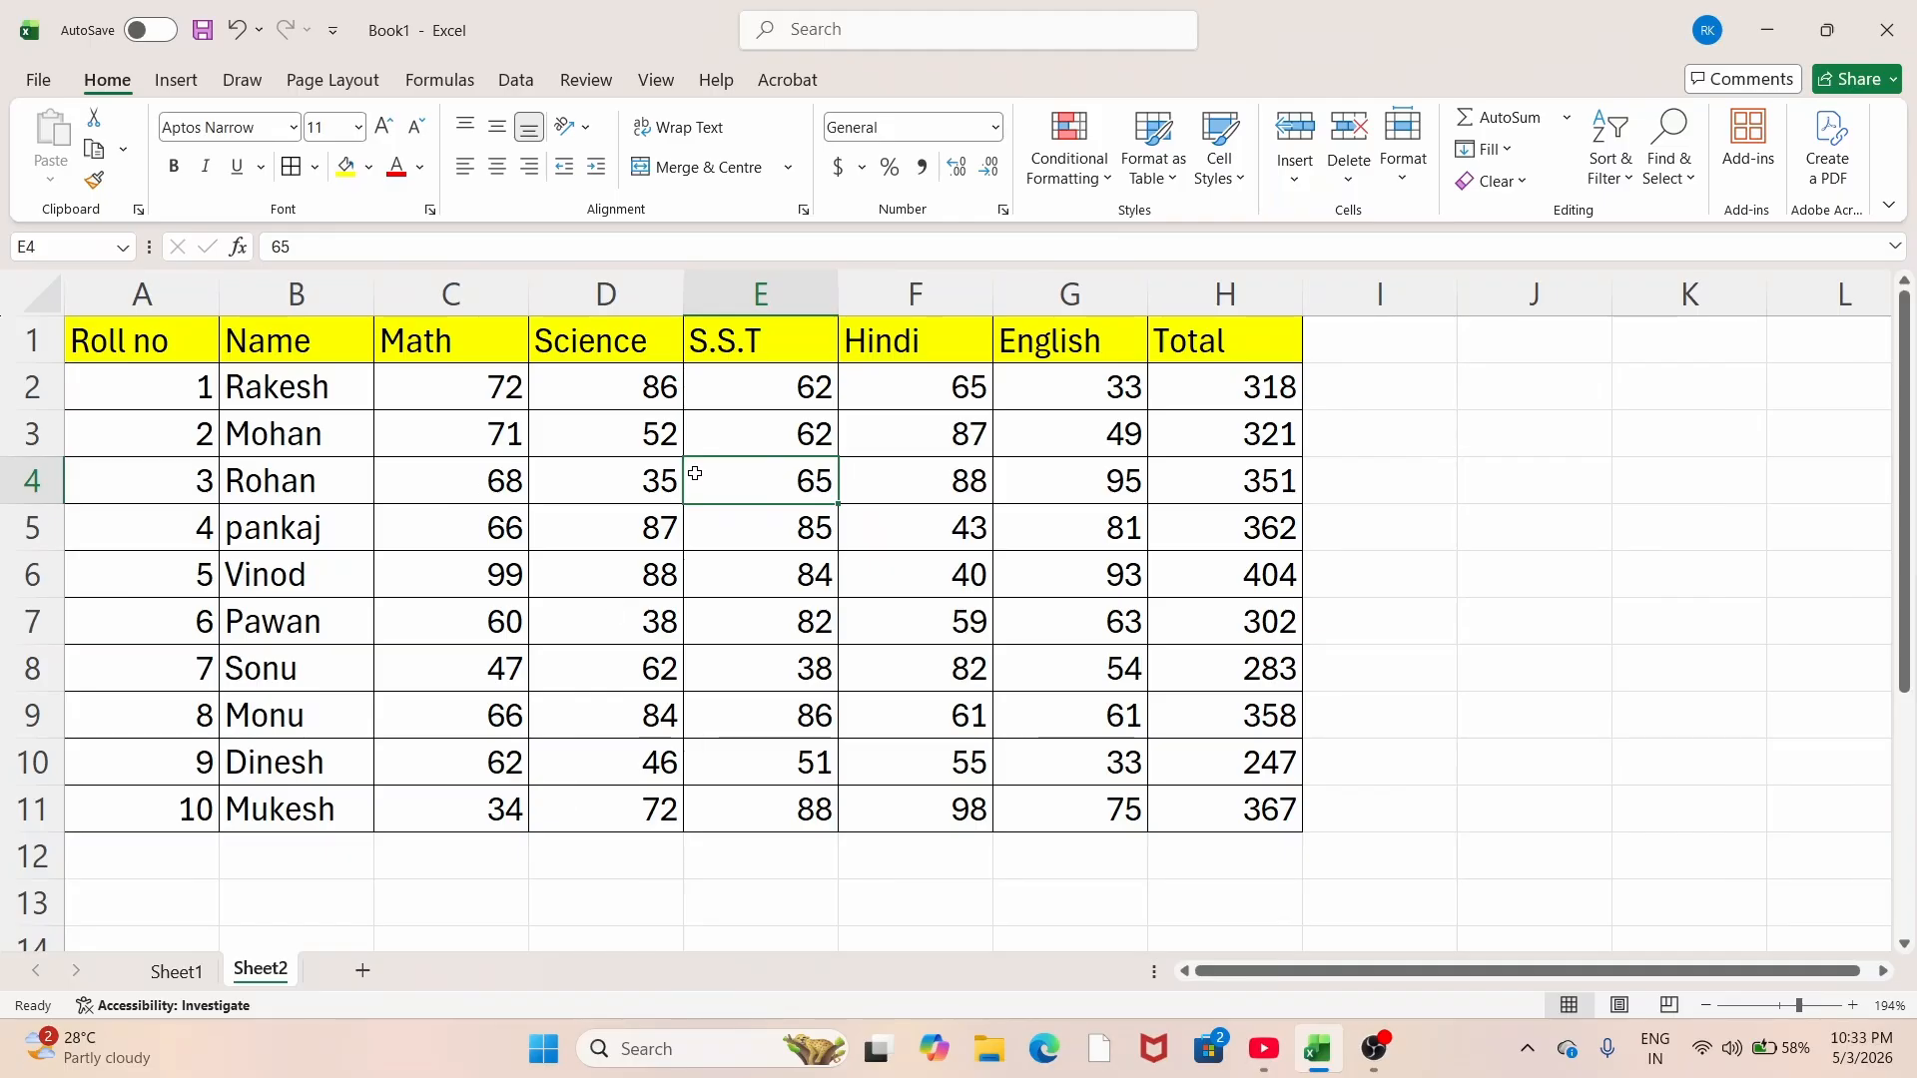
Step: Open and close Conditional Formatting without adding a rule, then select Math marks C2:C11
left_click(562, 543)
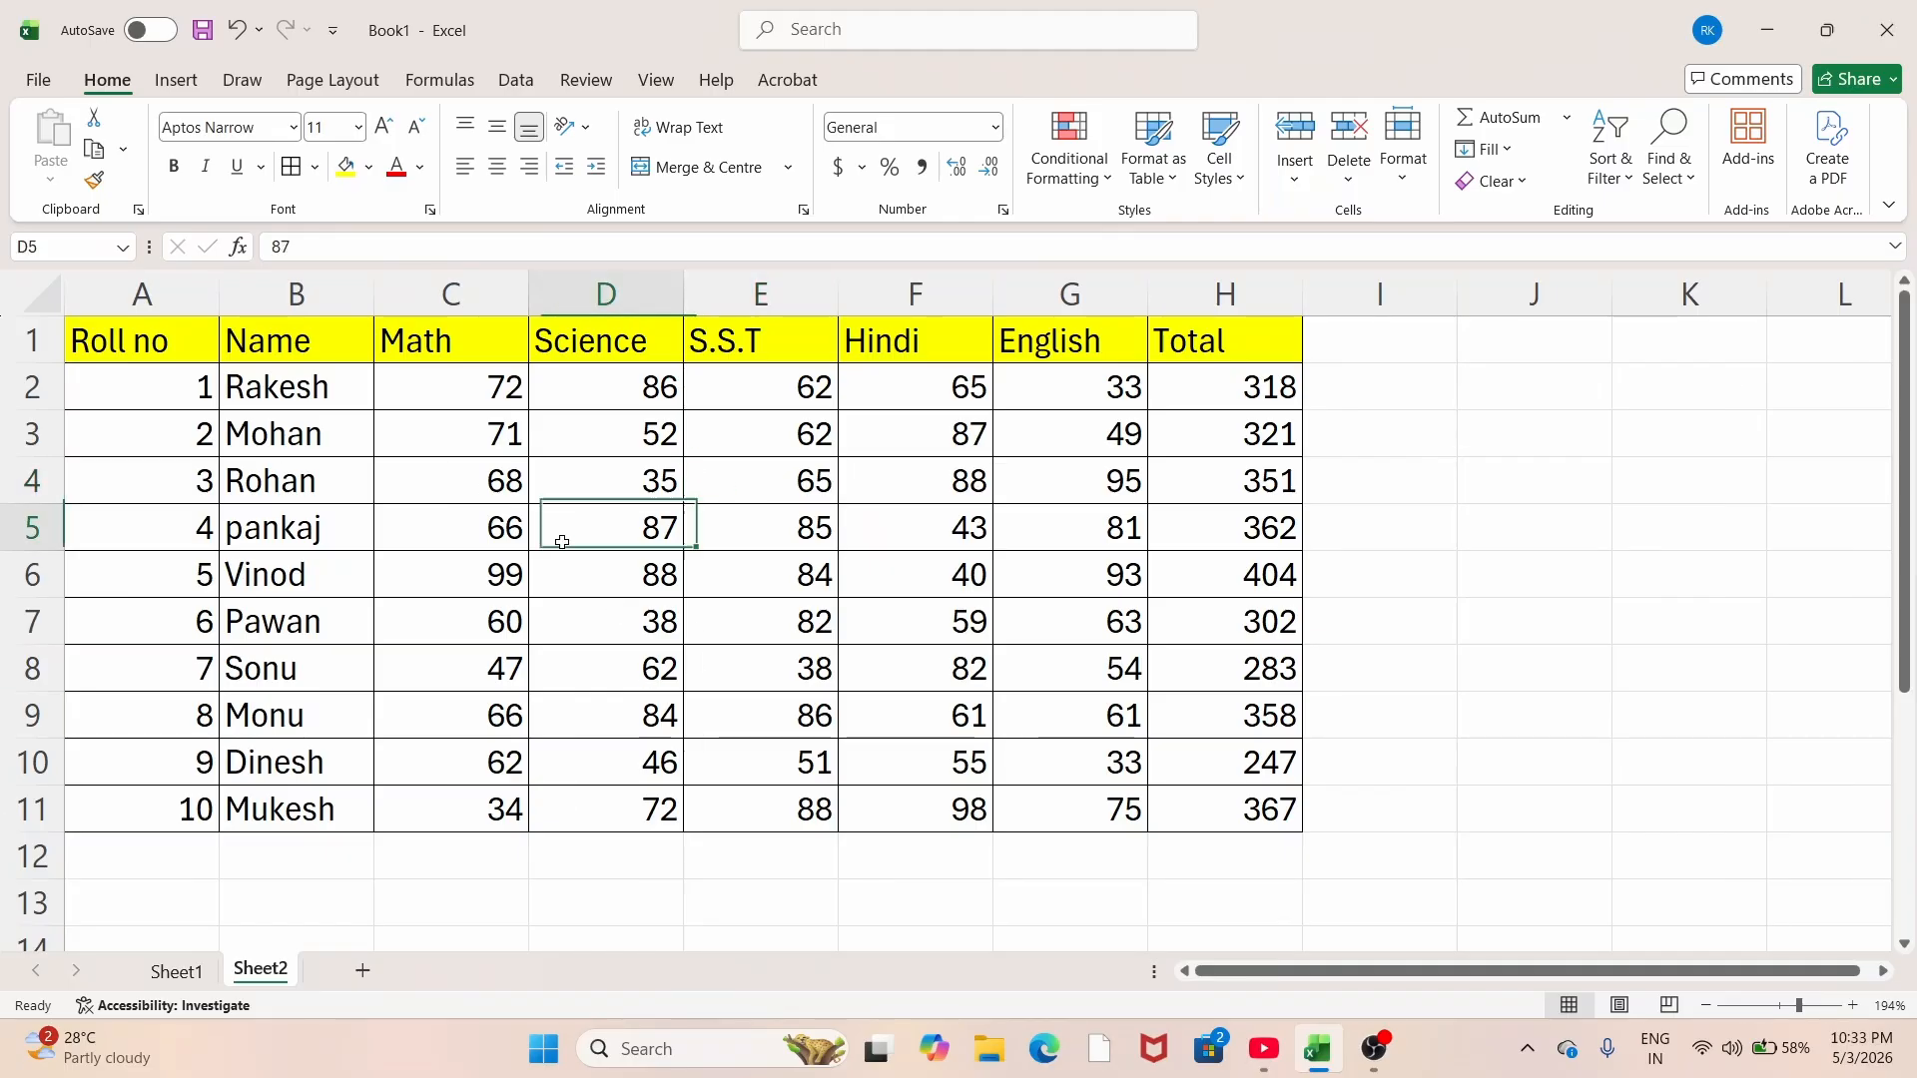
left_click(1093, 165)
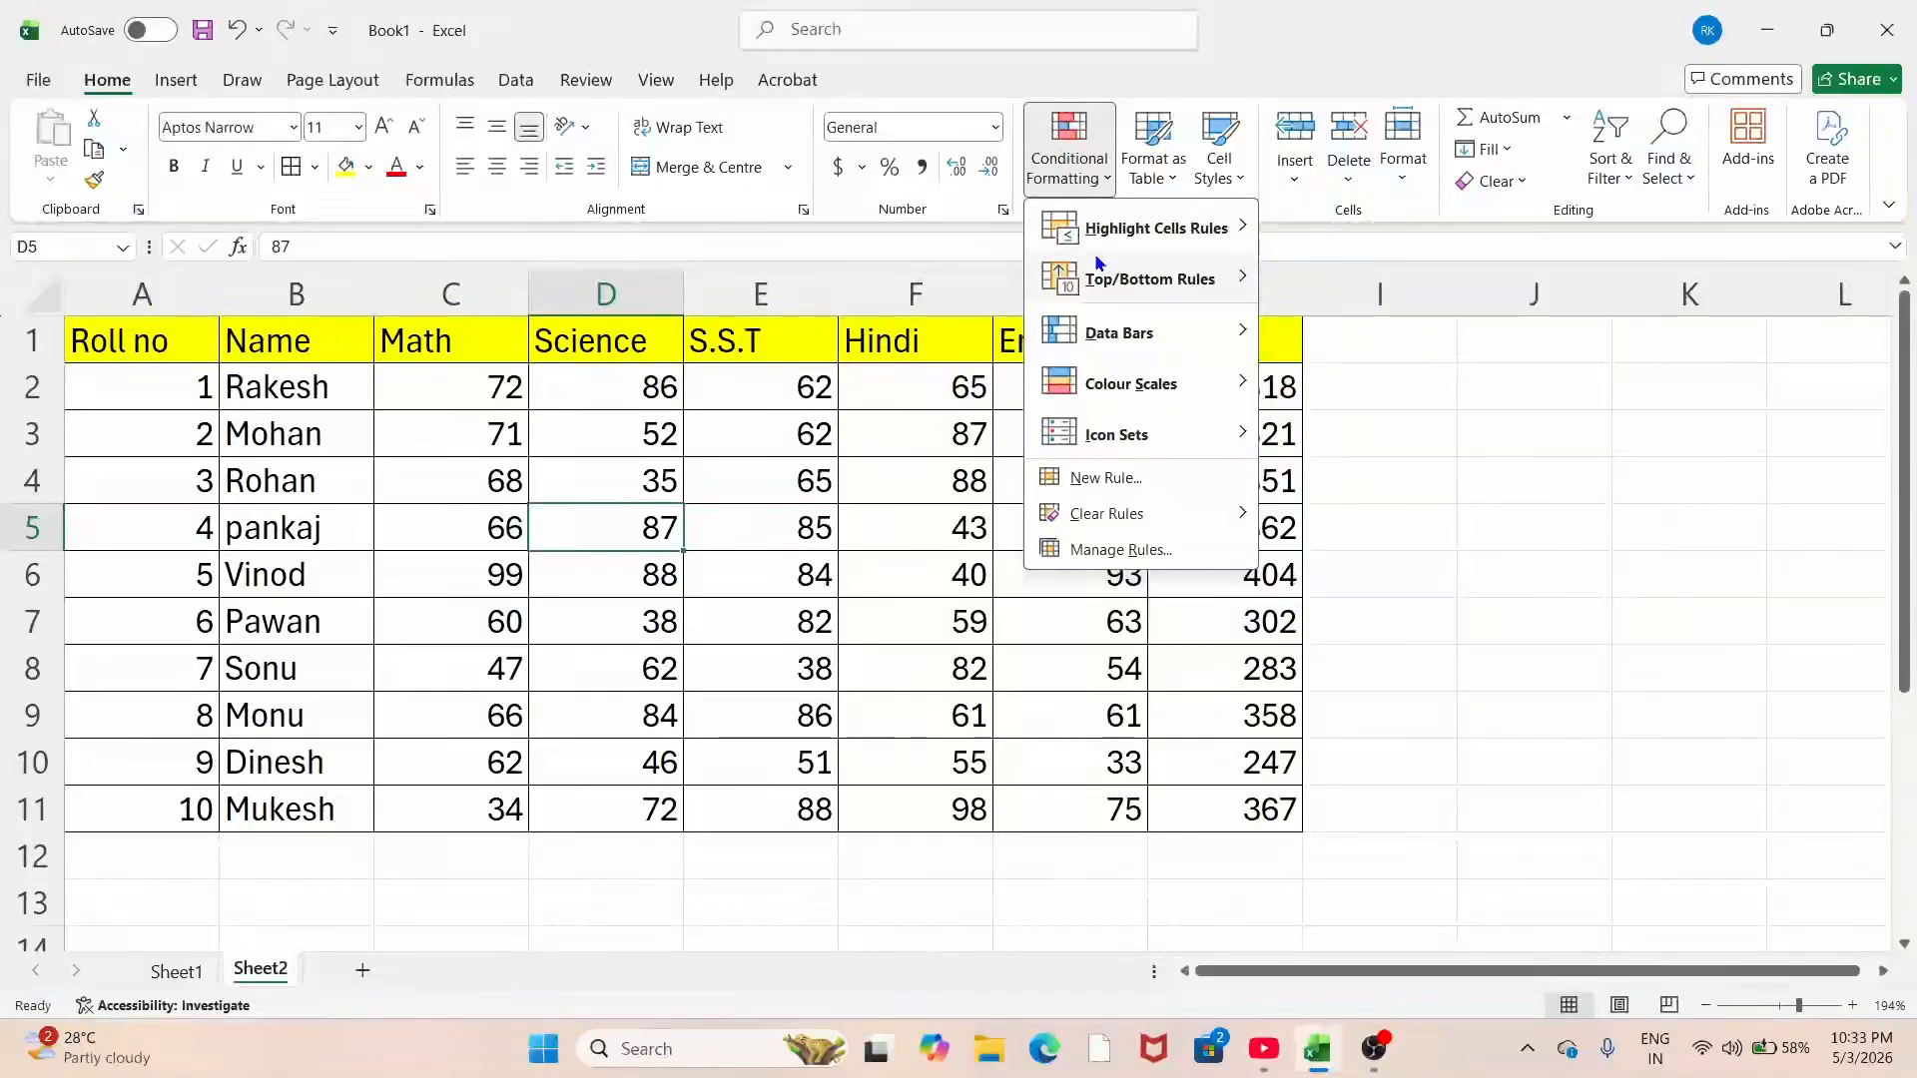
mouse_move(1095, 254)
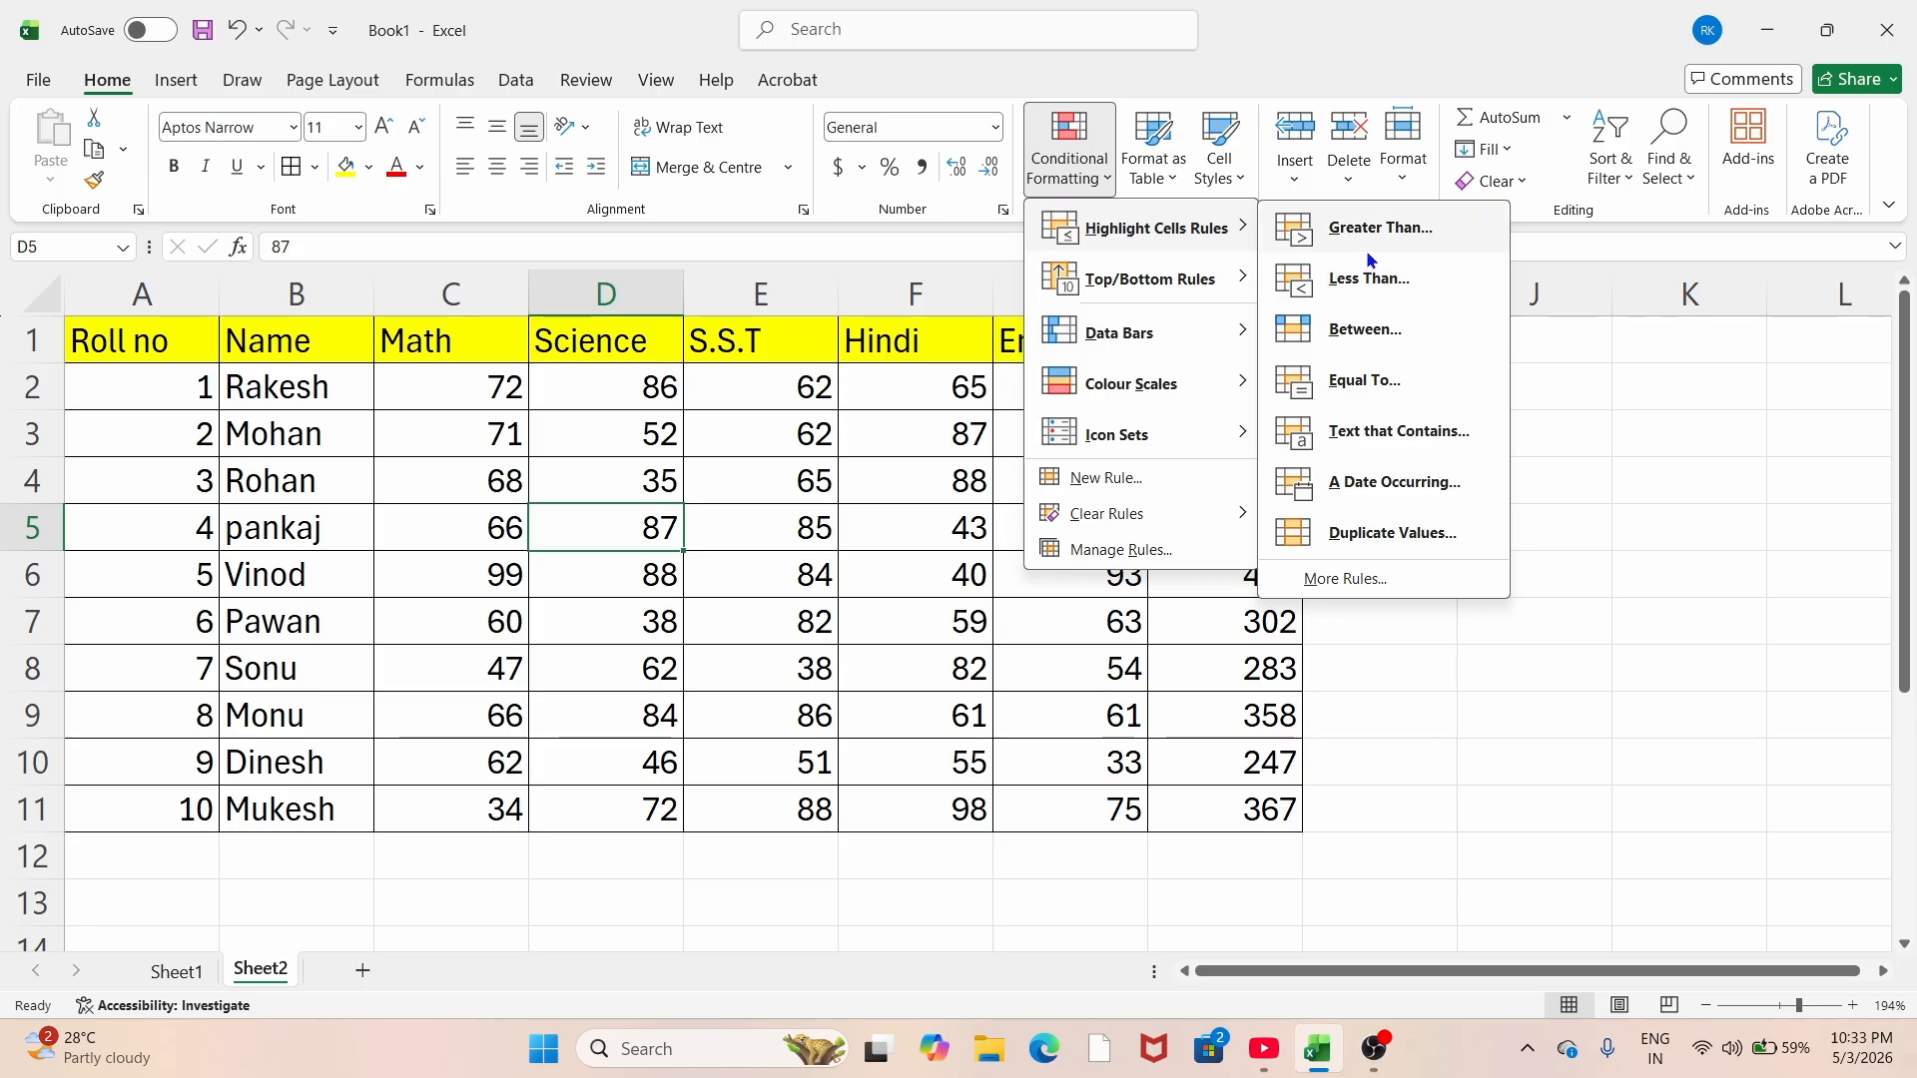
left_click(715, 483)
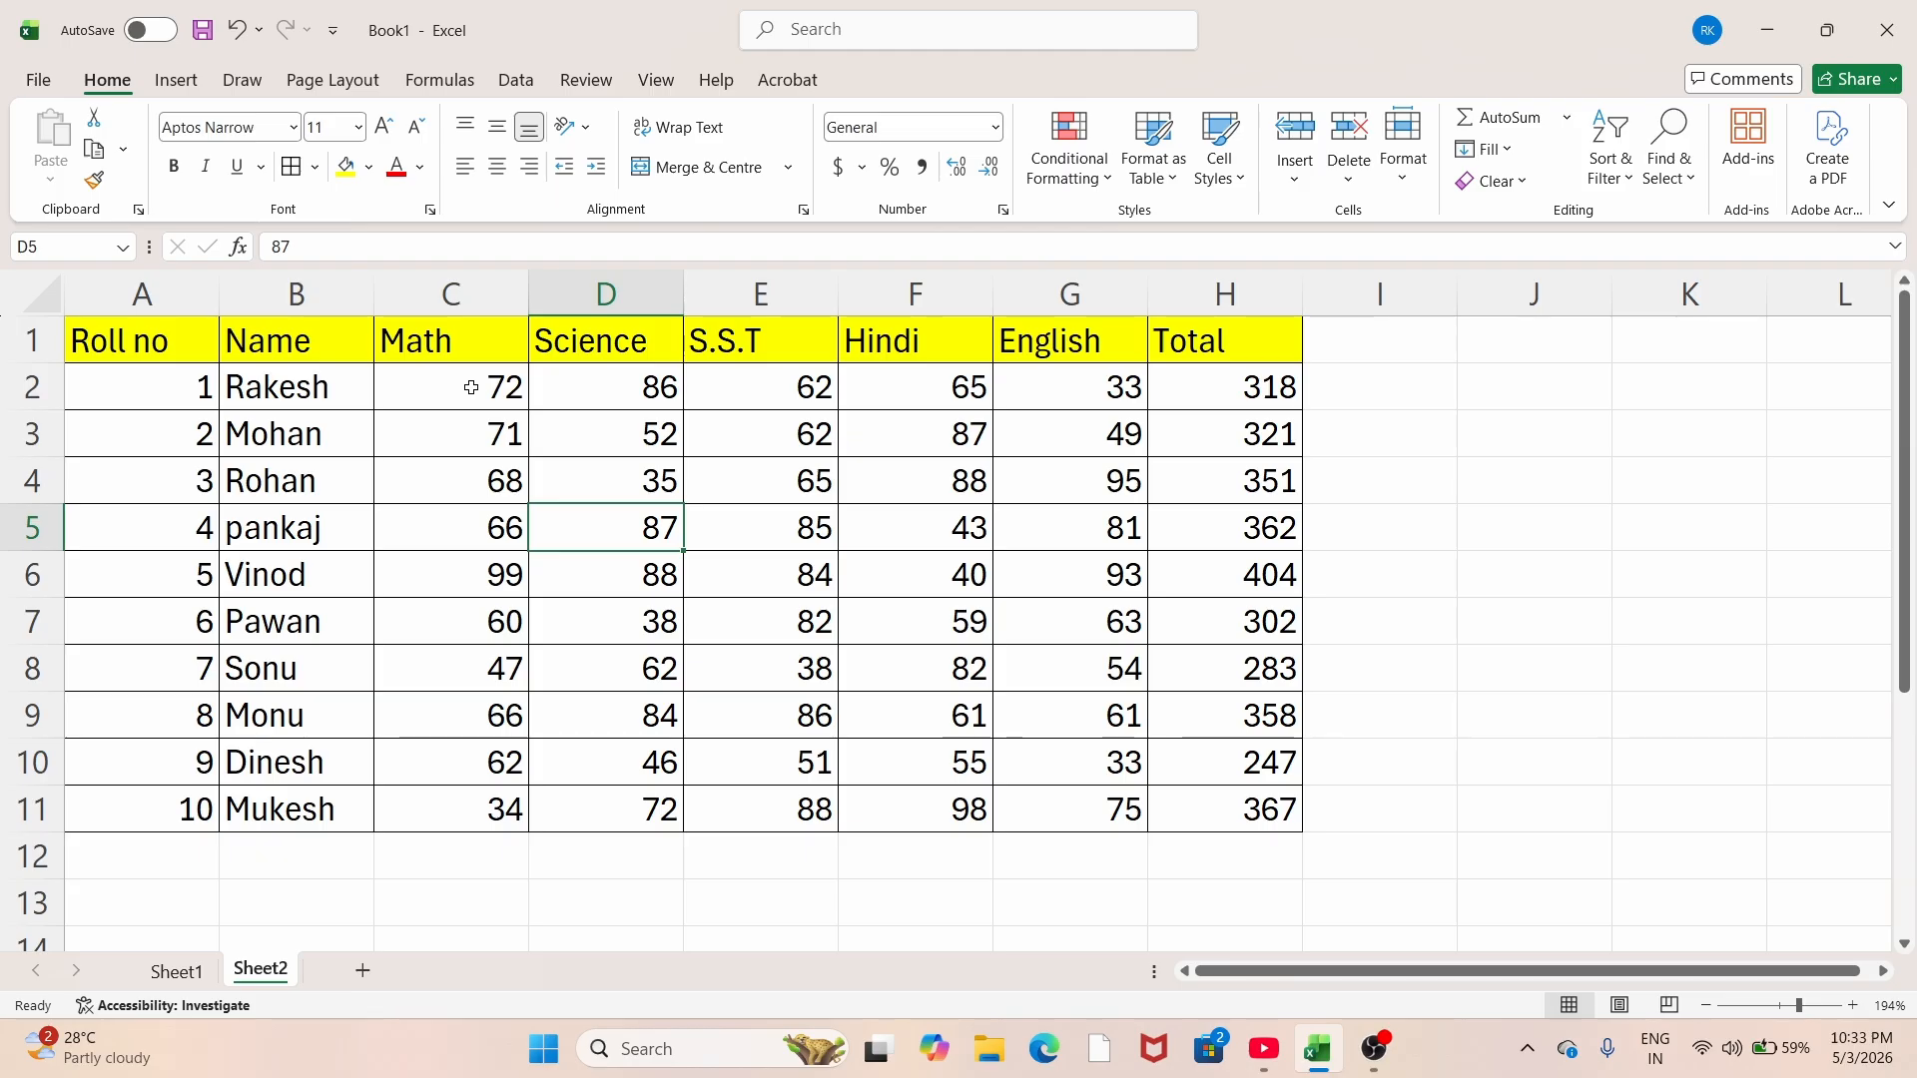
left_click_drag(472, 387, 499, 821)
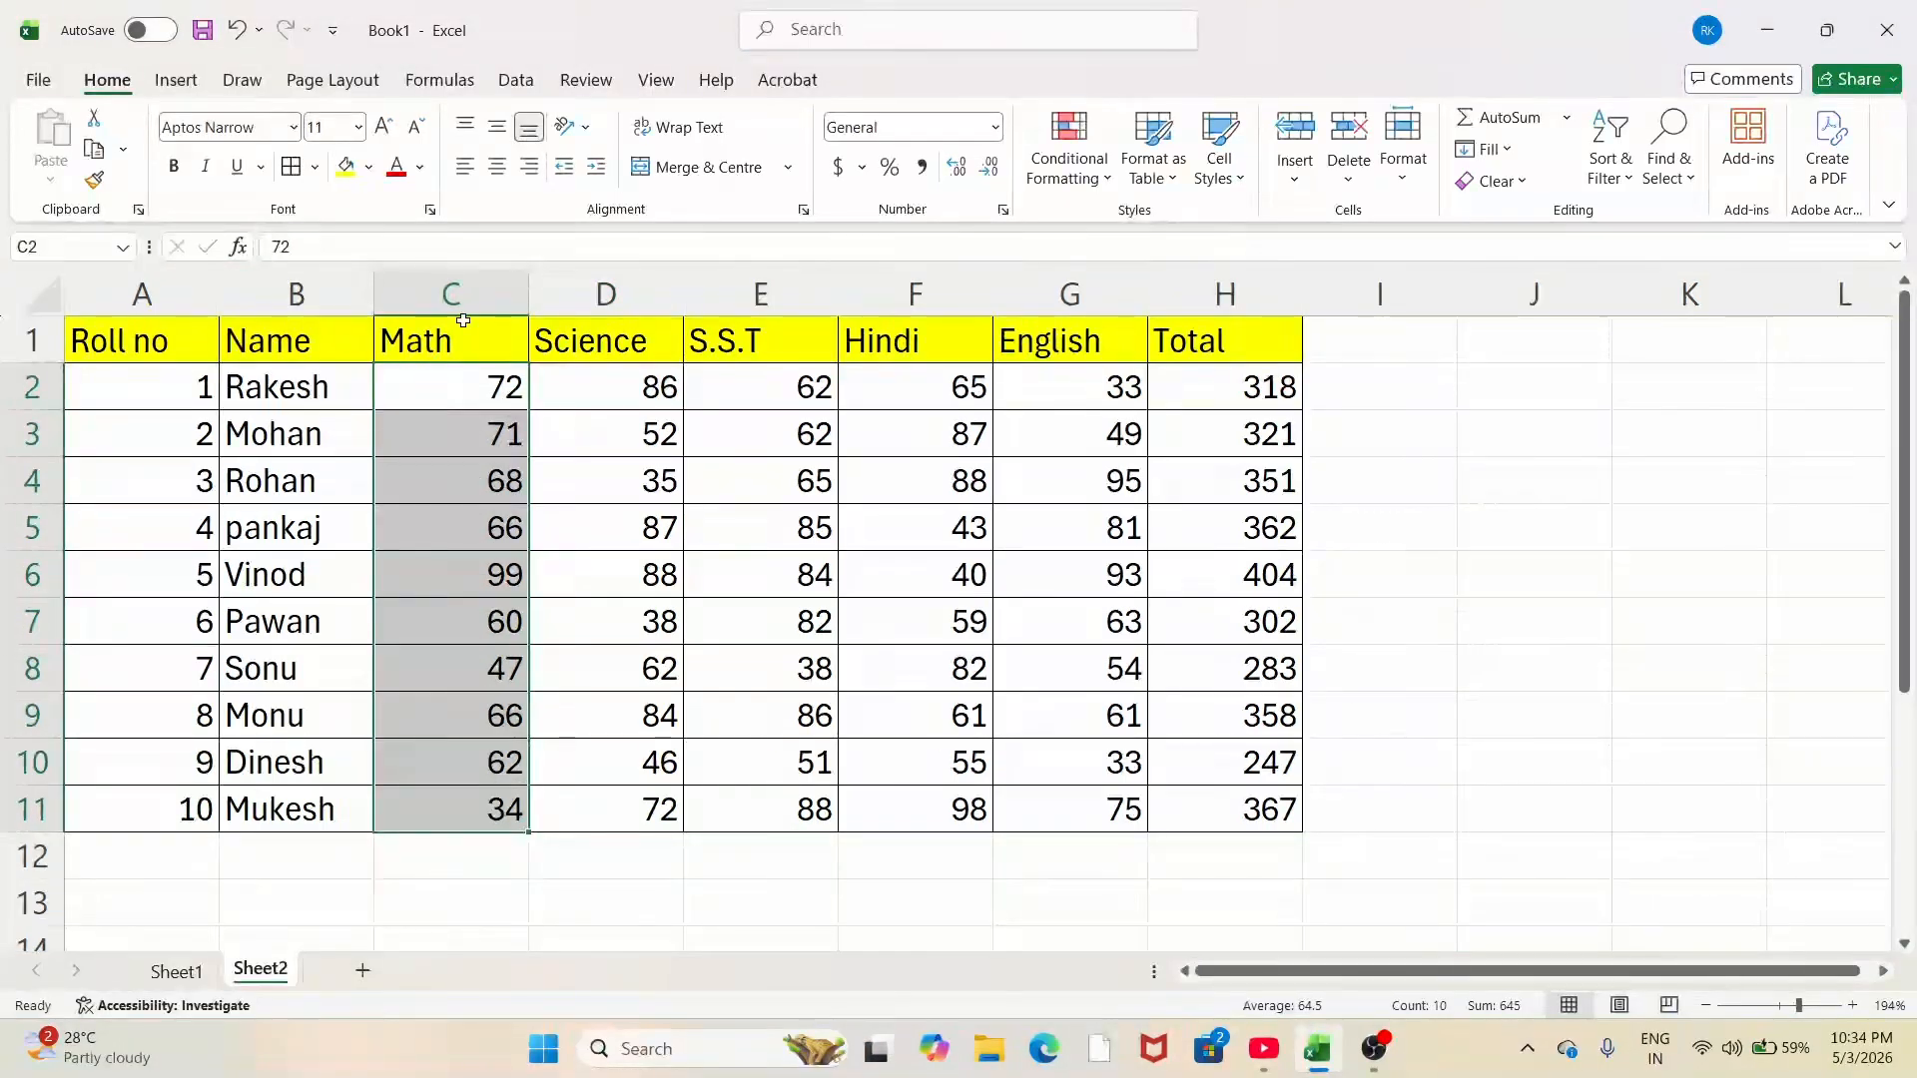
Step: Start a Greater Than rule on the Math marks, replacing 66.5 with 70 as the threshold
left_click(1107, 182)
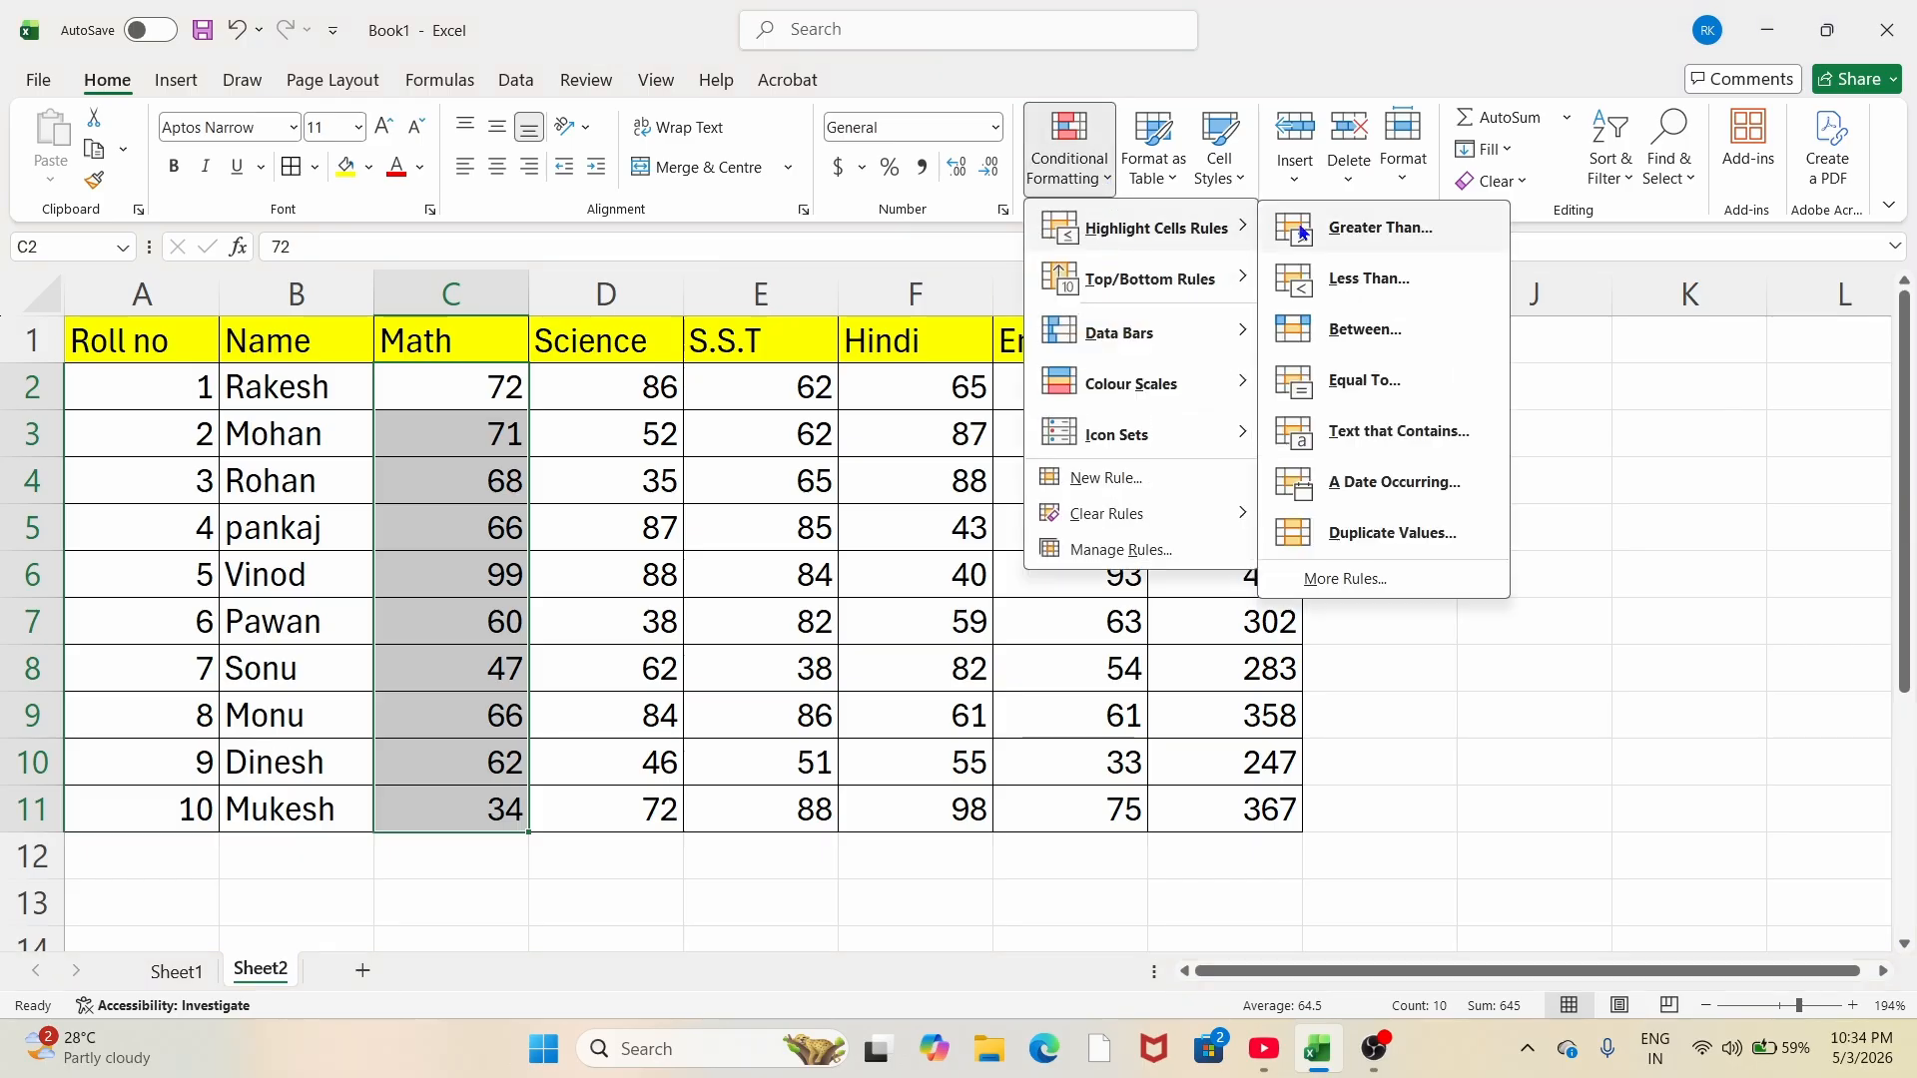
left_click(1416, 250)
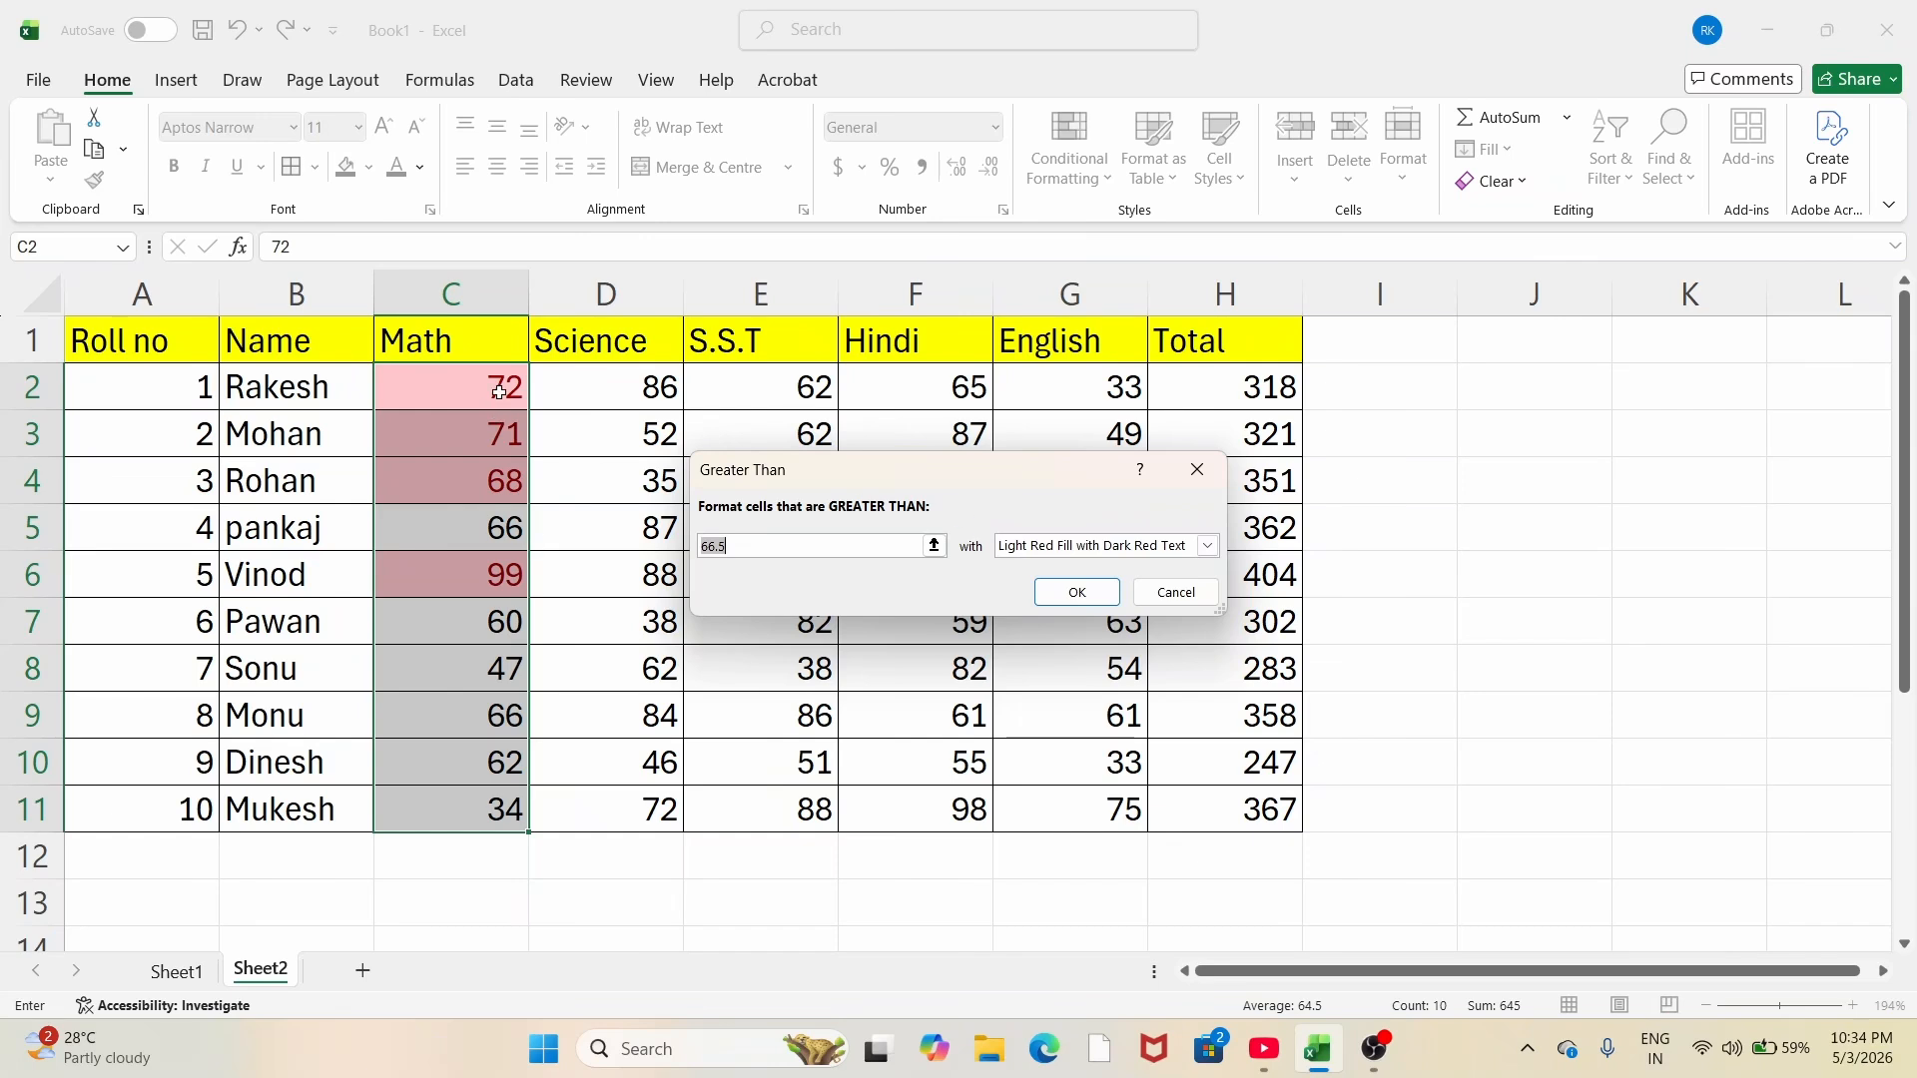
left_click_drag(928, 474, 1149, 450)
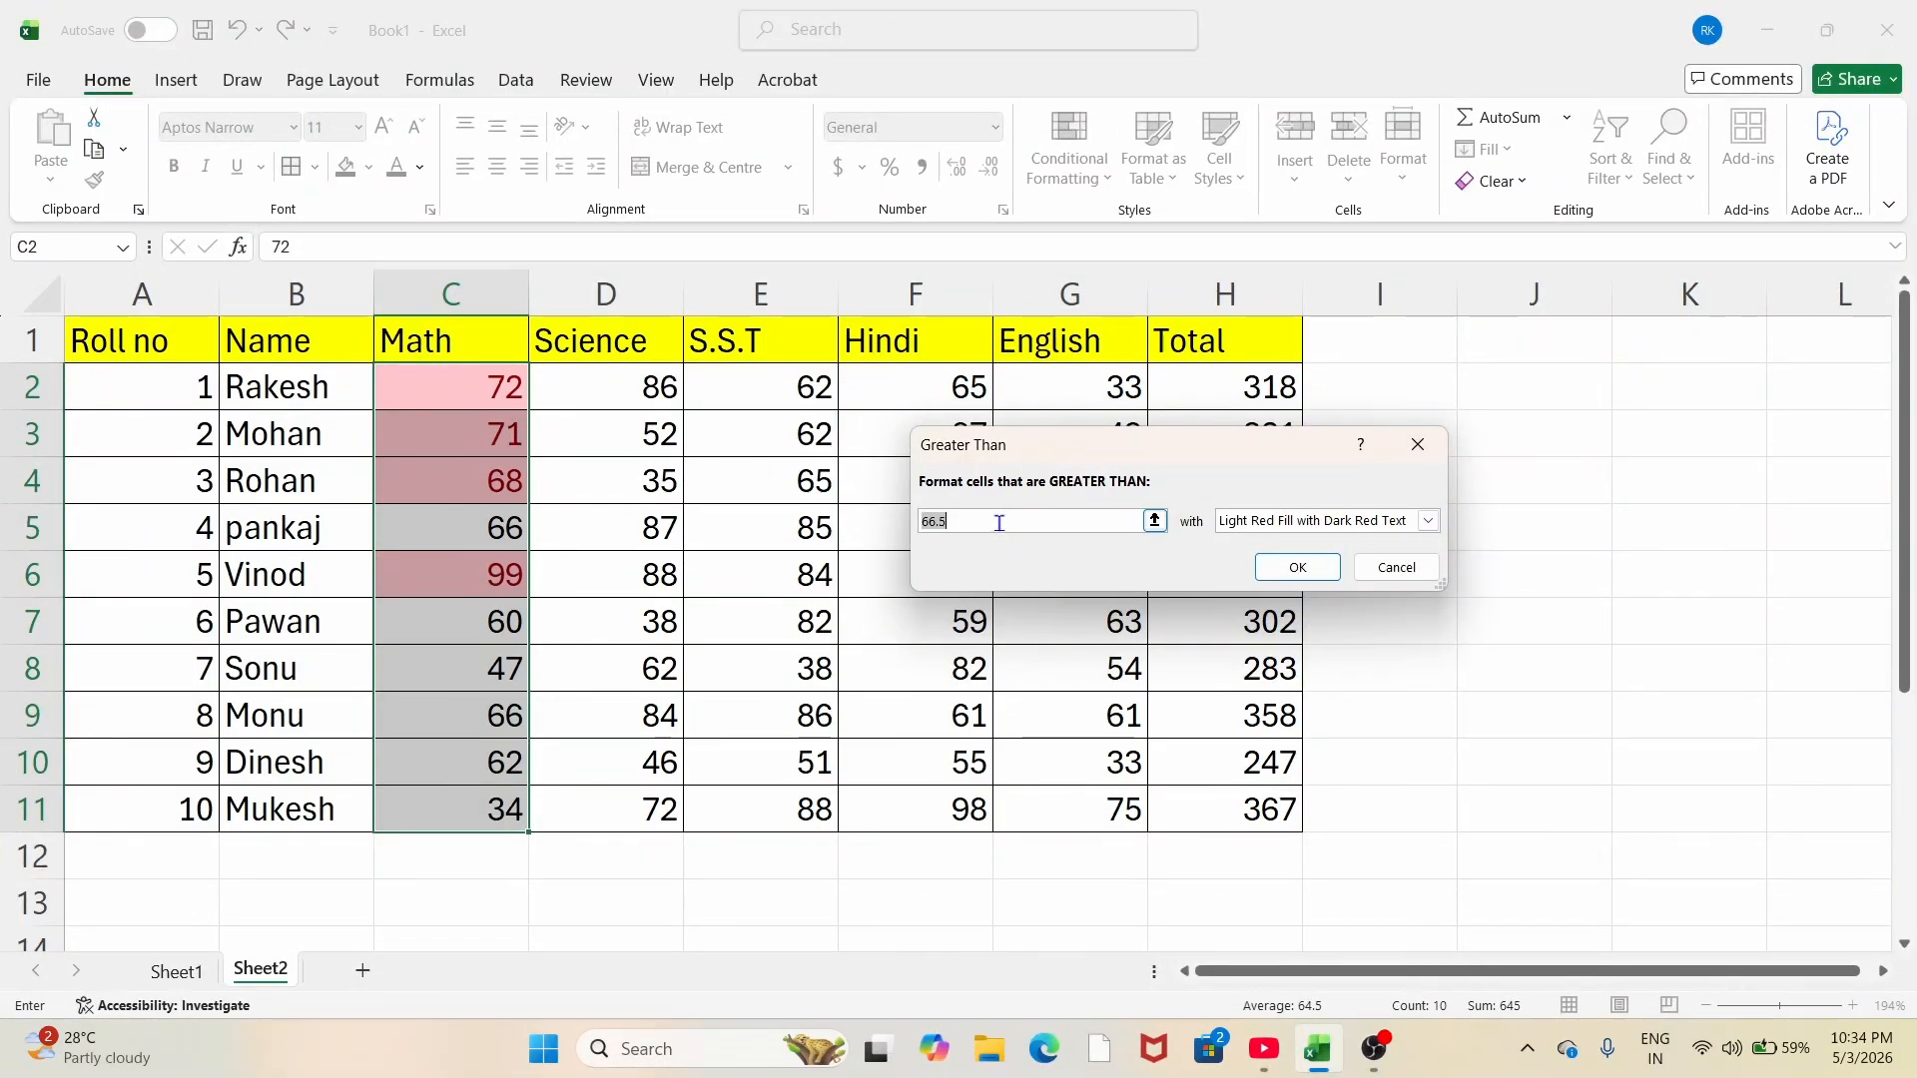
key("BackSpace")
type("6")
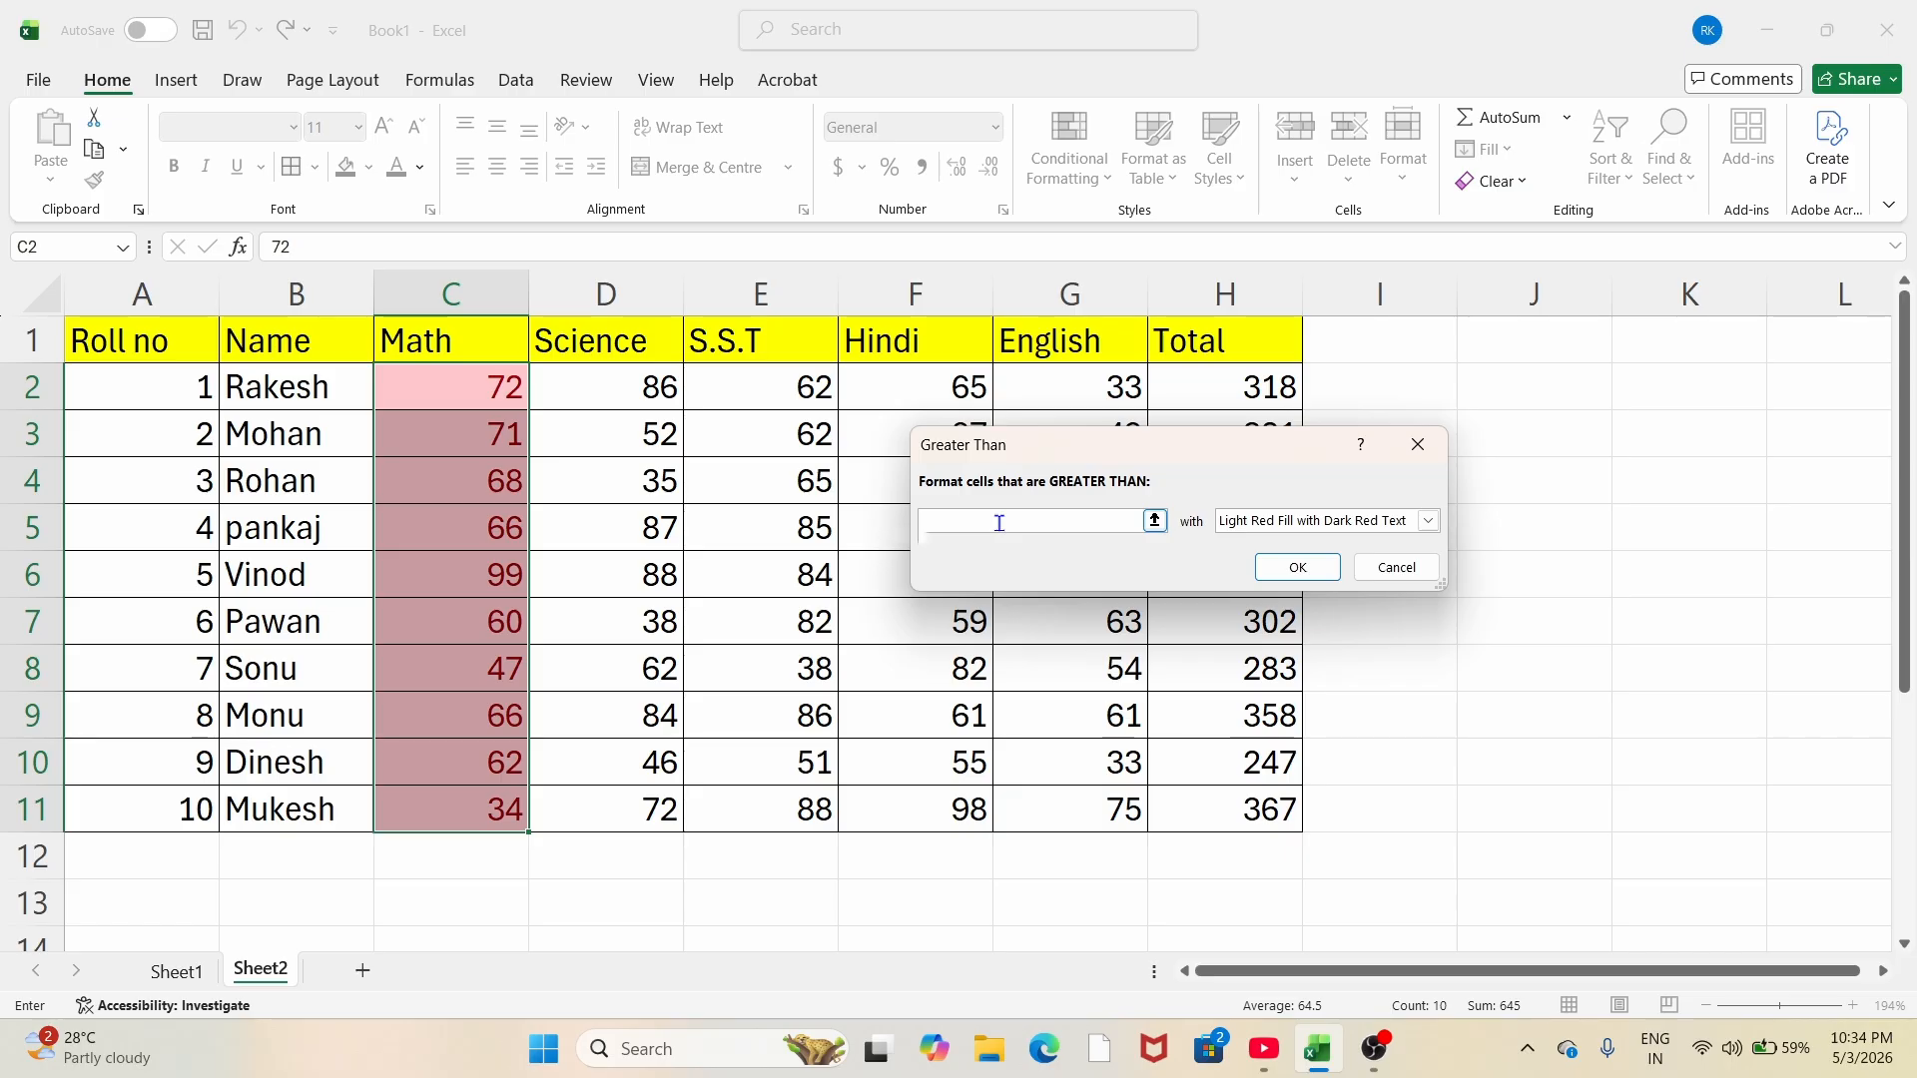
type("70")
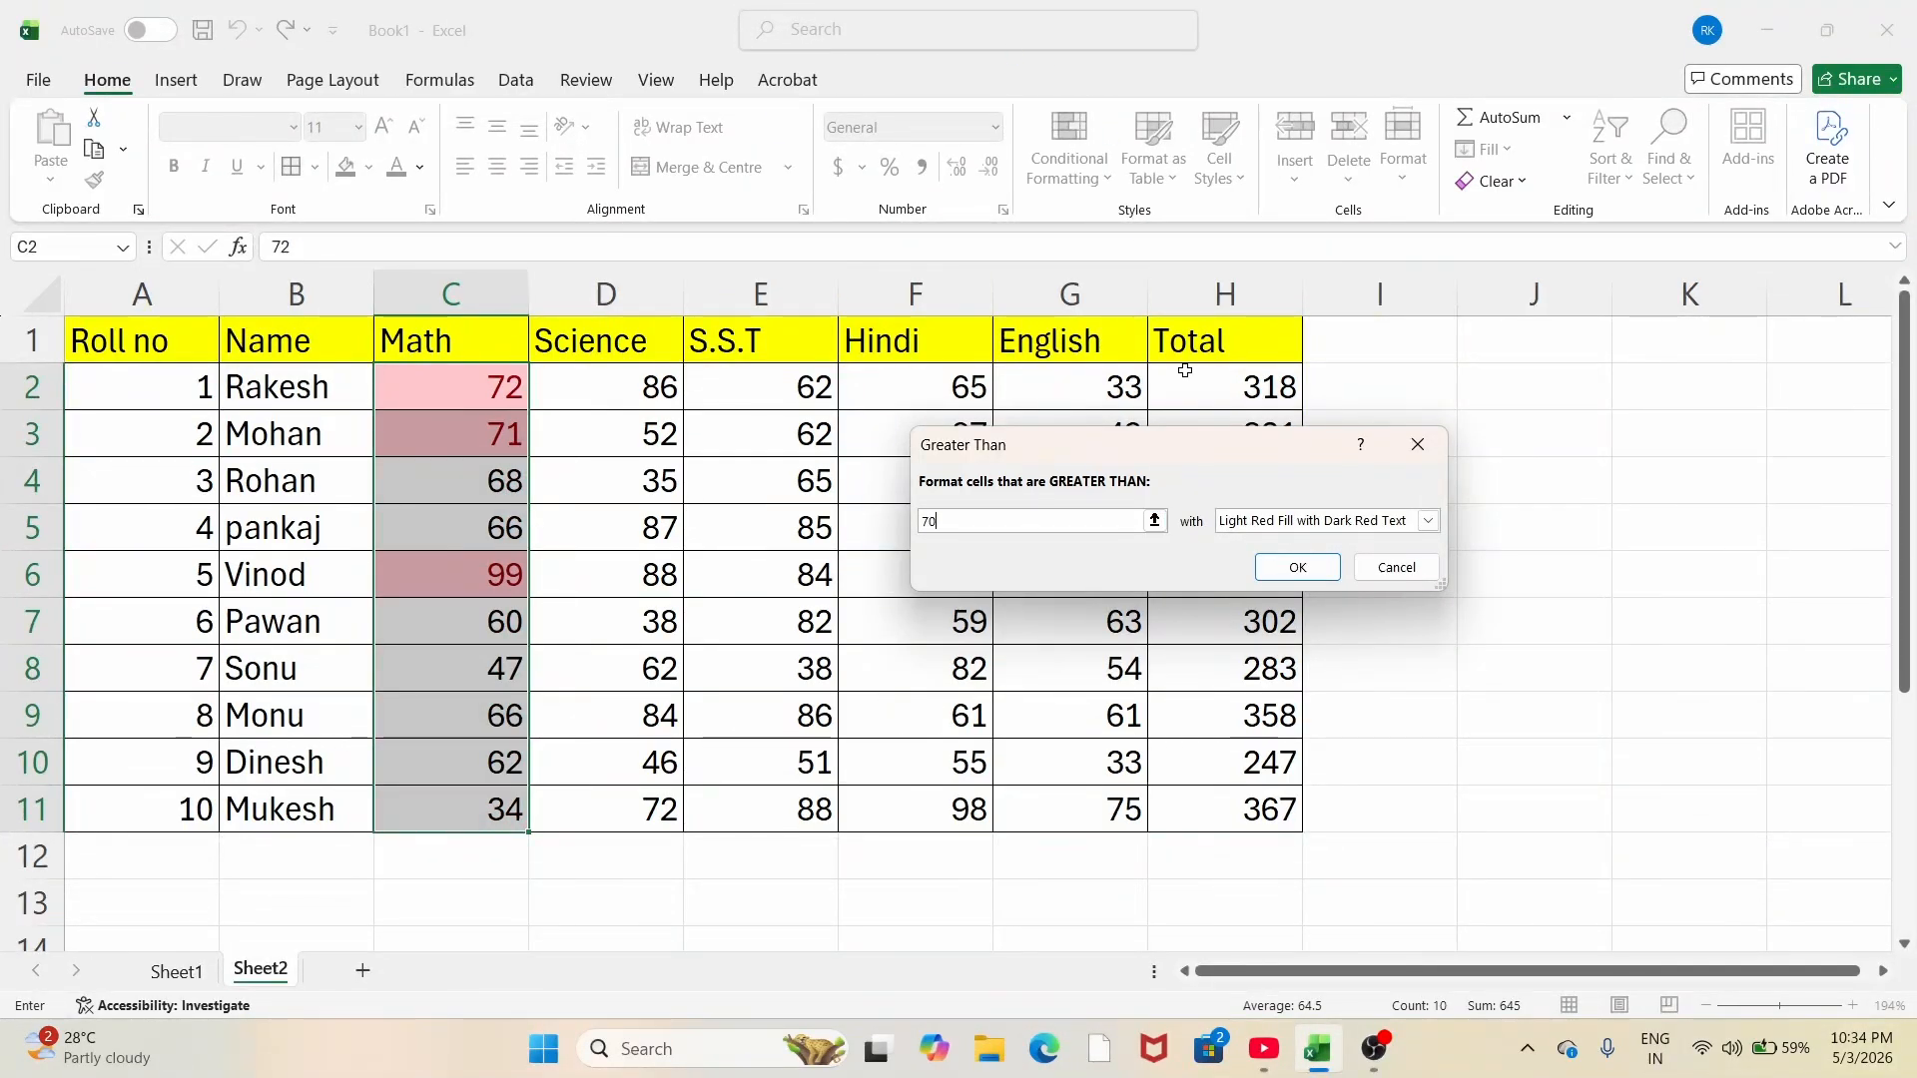
left_click(1428, 520)
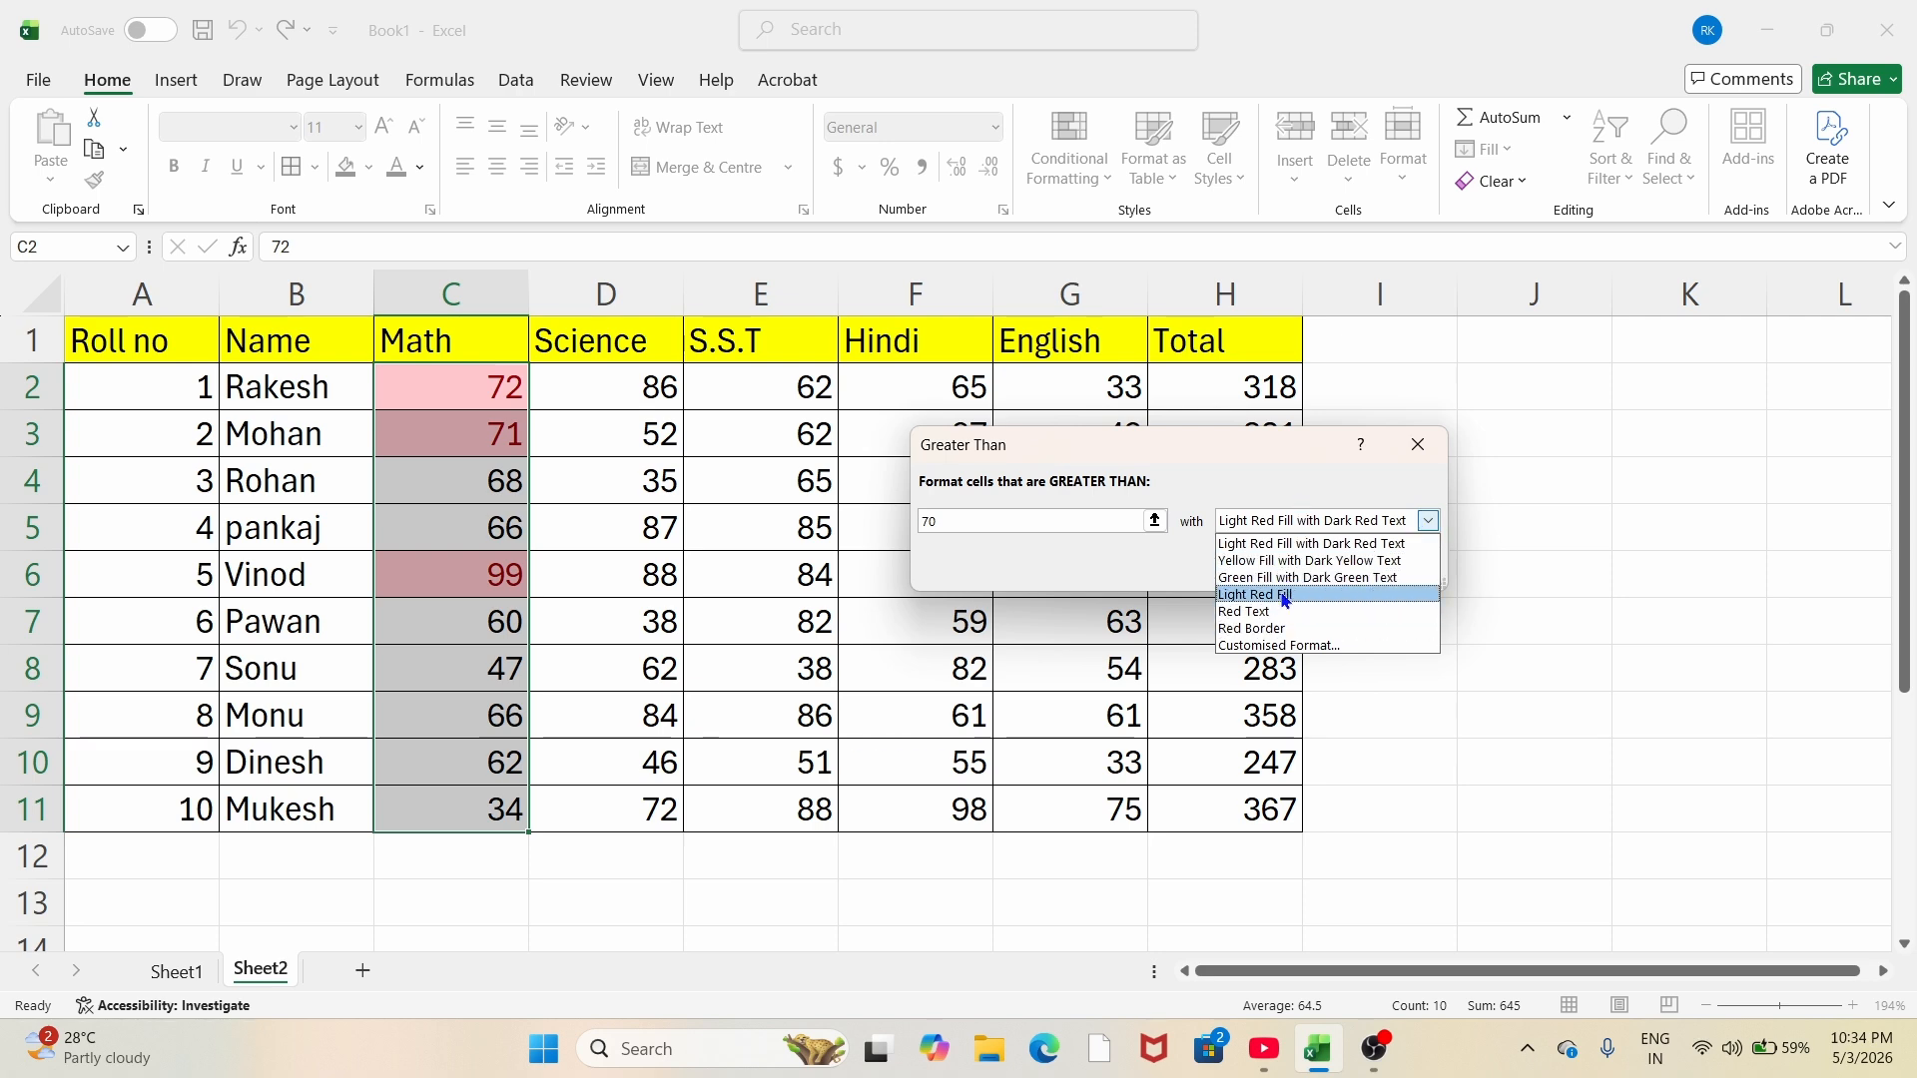
Step: Give the greater-than-70 rule a customised orange background fill instead of light red
left_click(1288, 646)
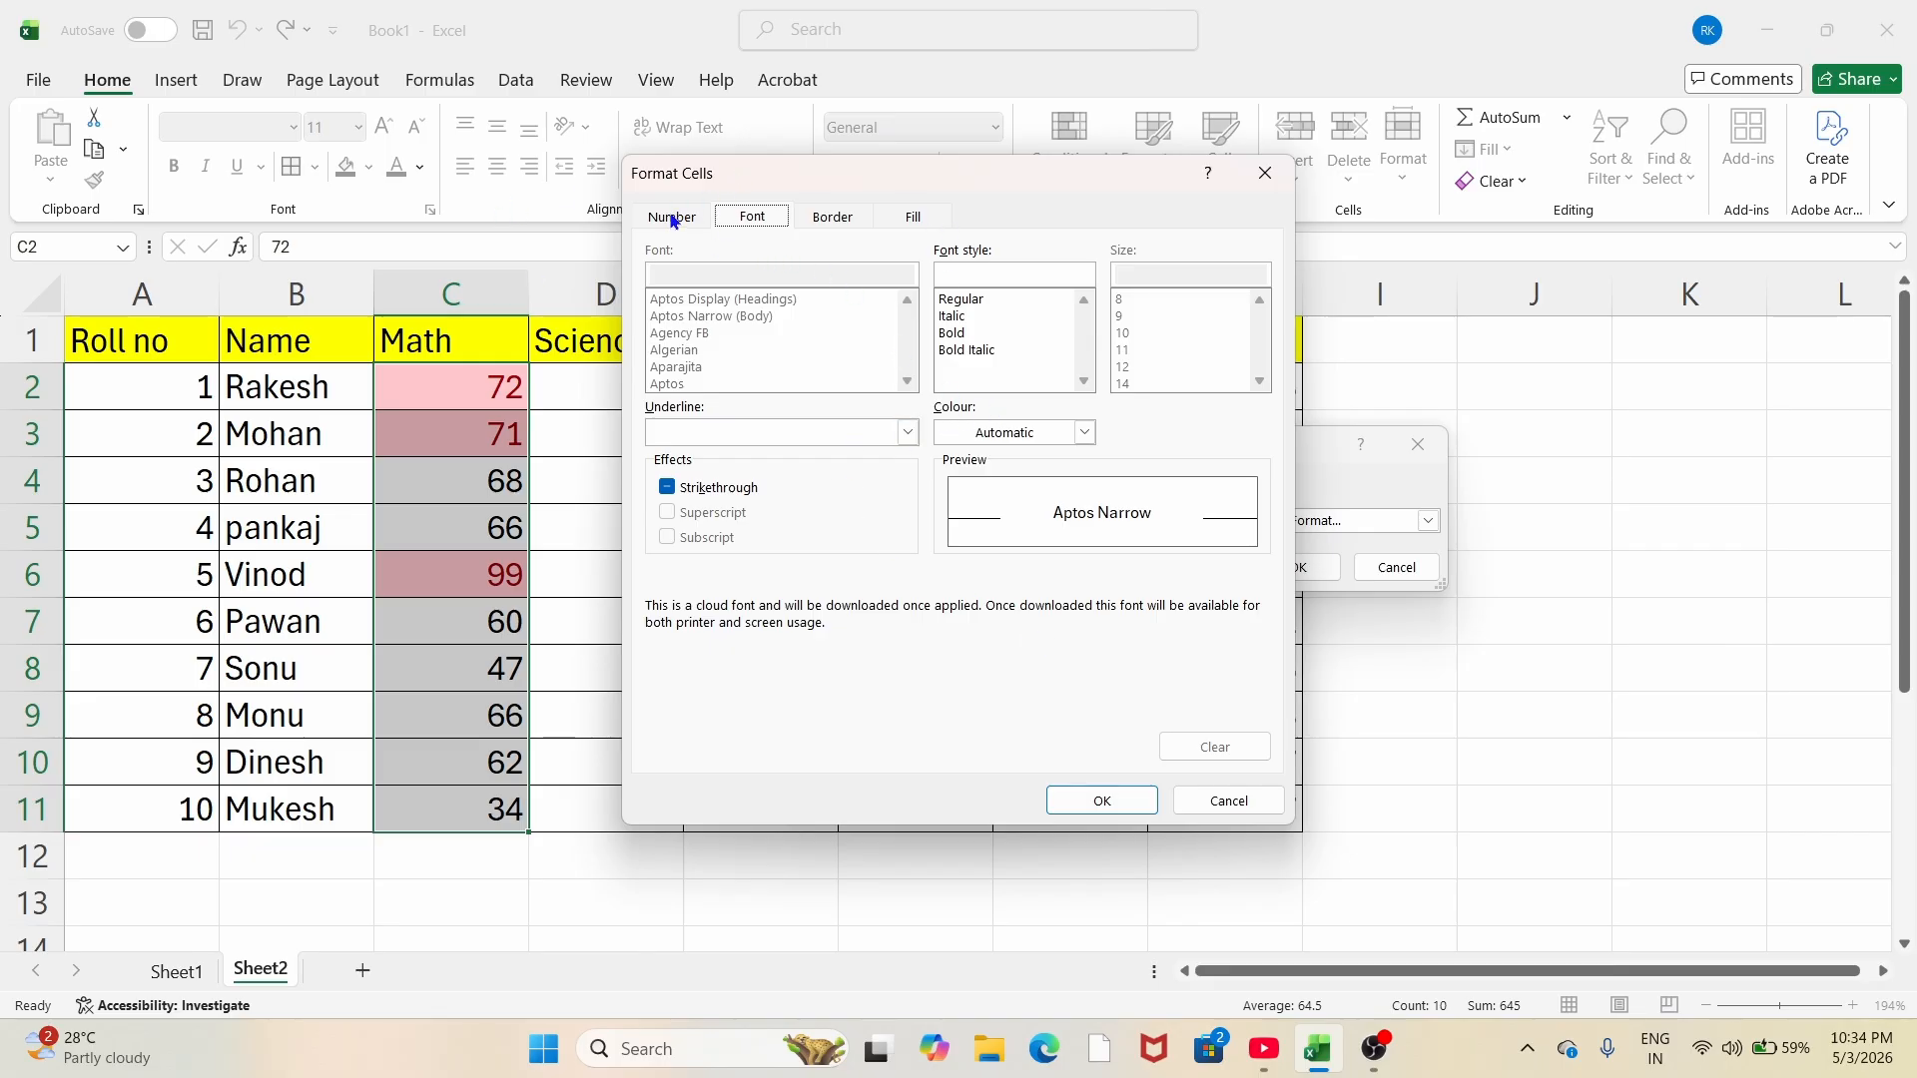
left_click(837, 221)
left_click(912, 218)
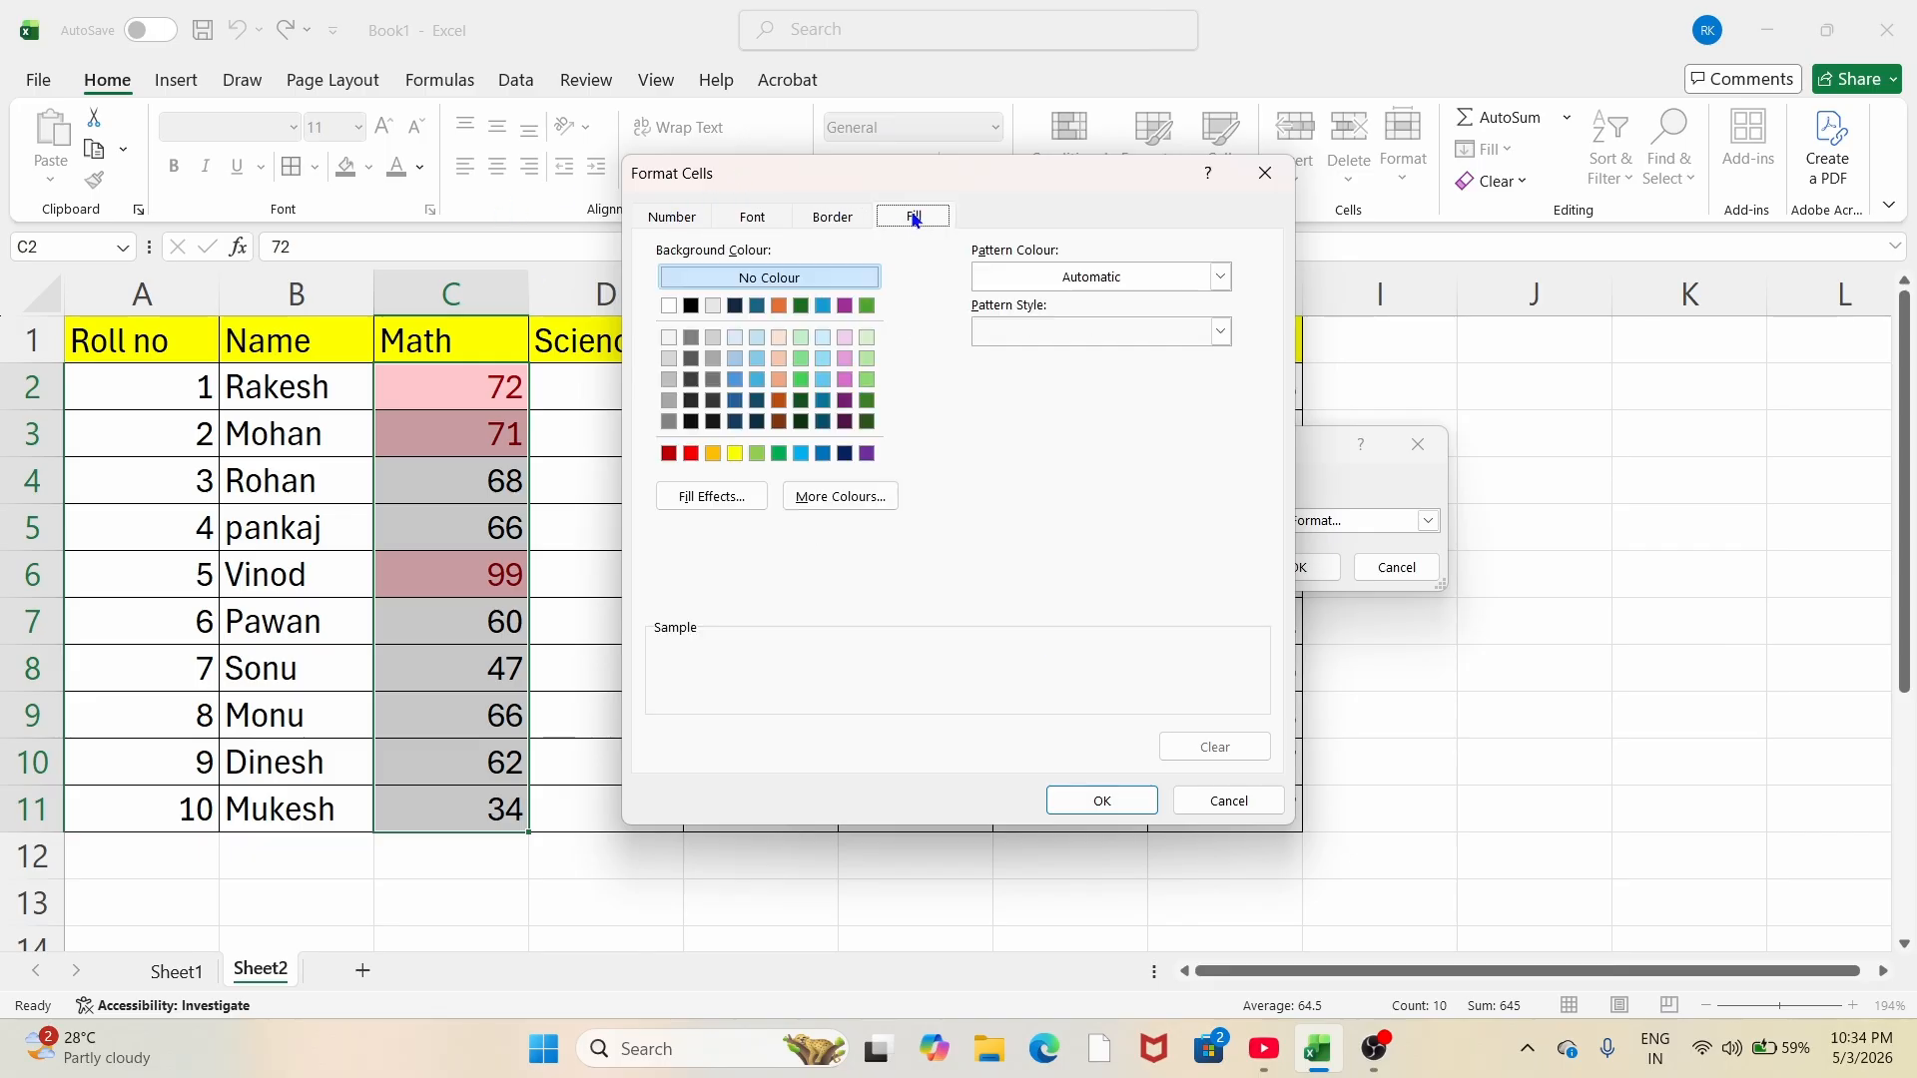
left_click(713, 454)
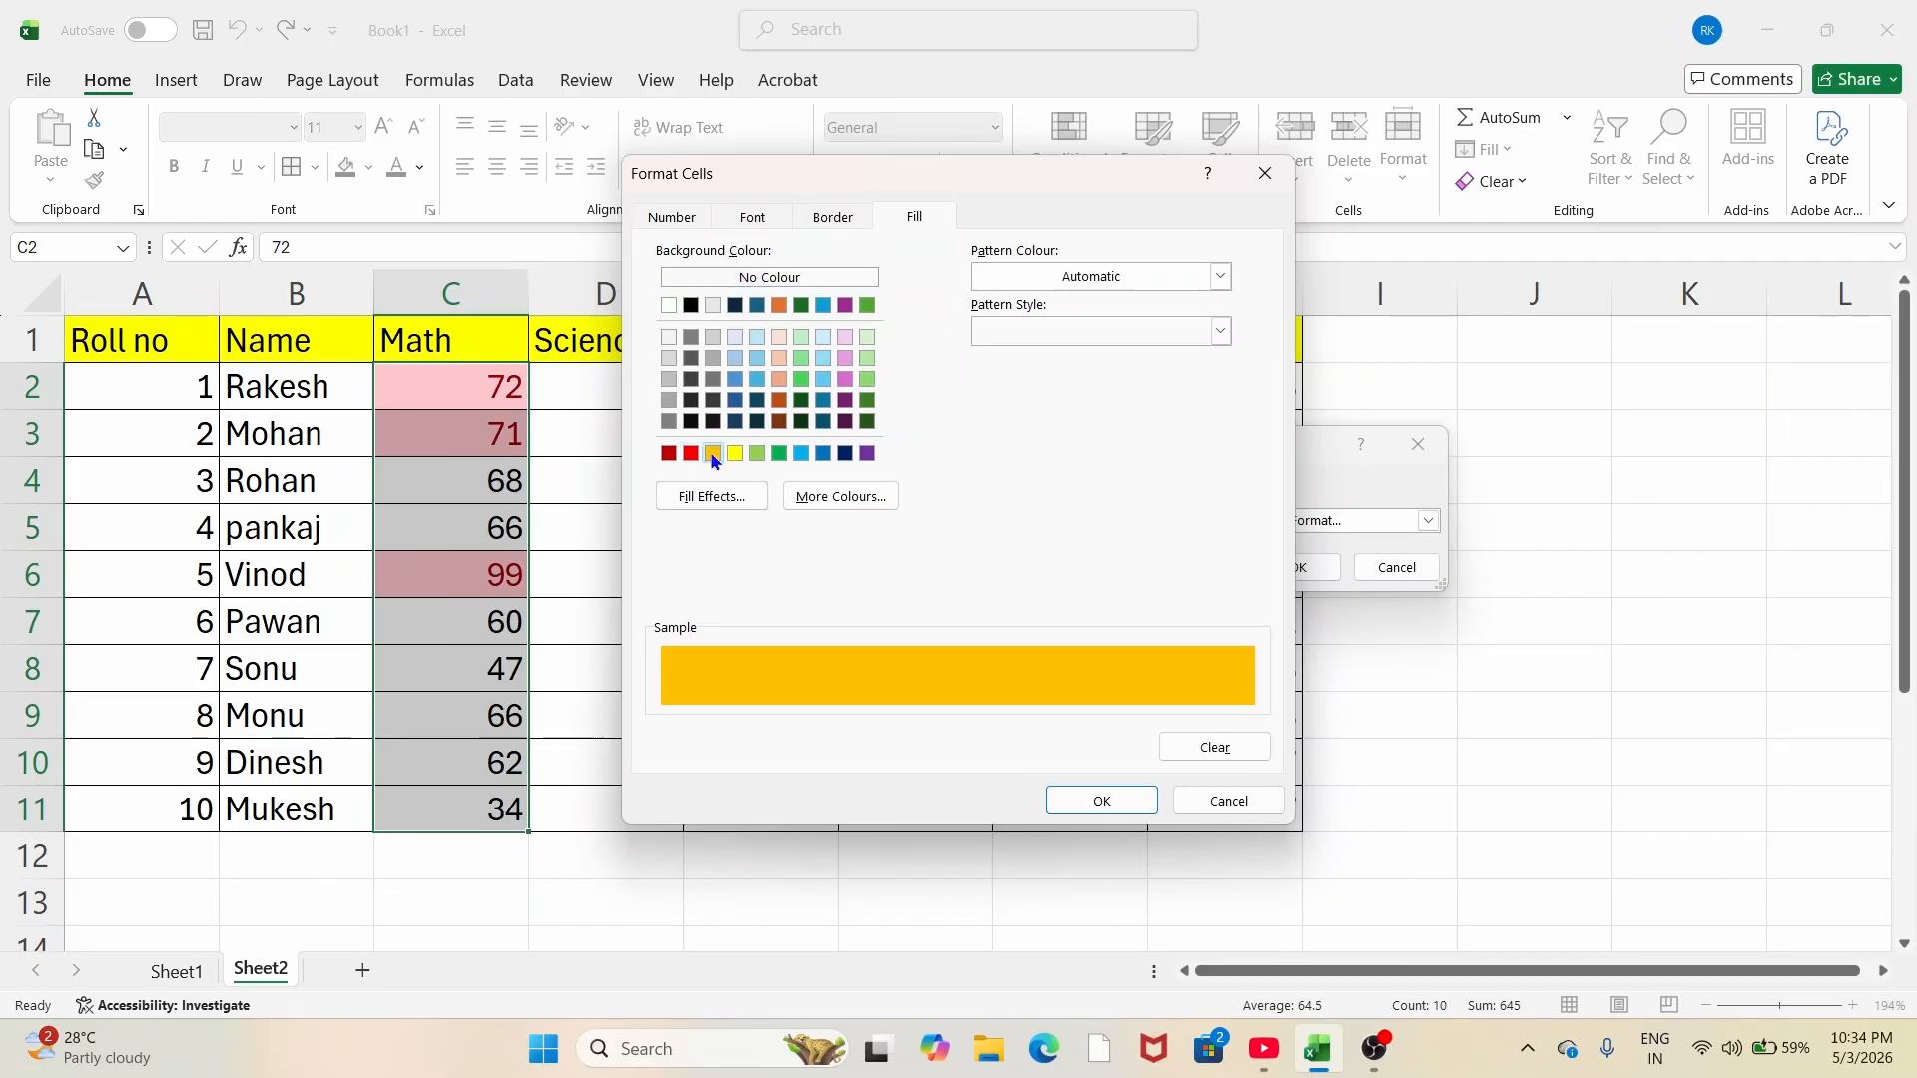
left_click(1101, 804)
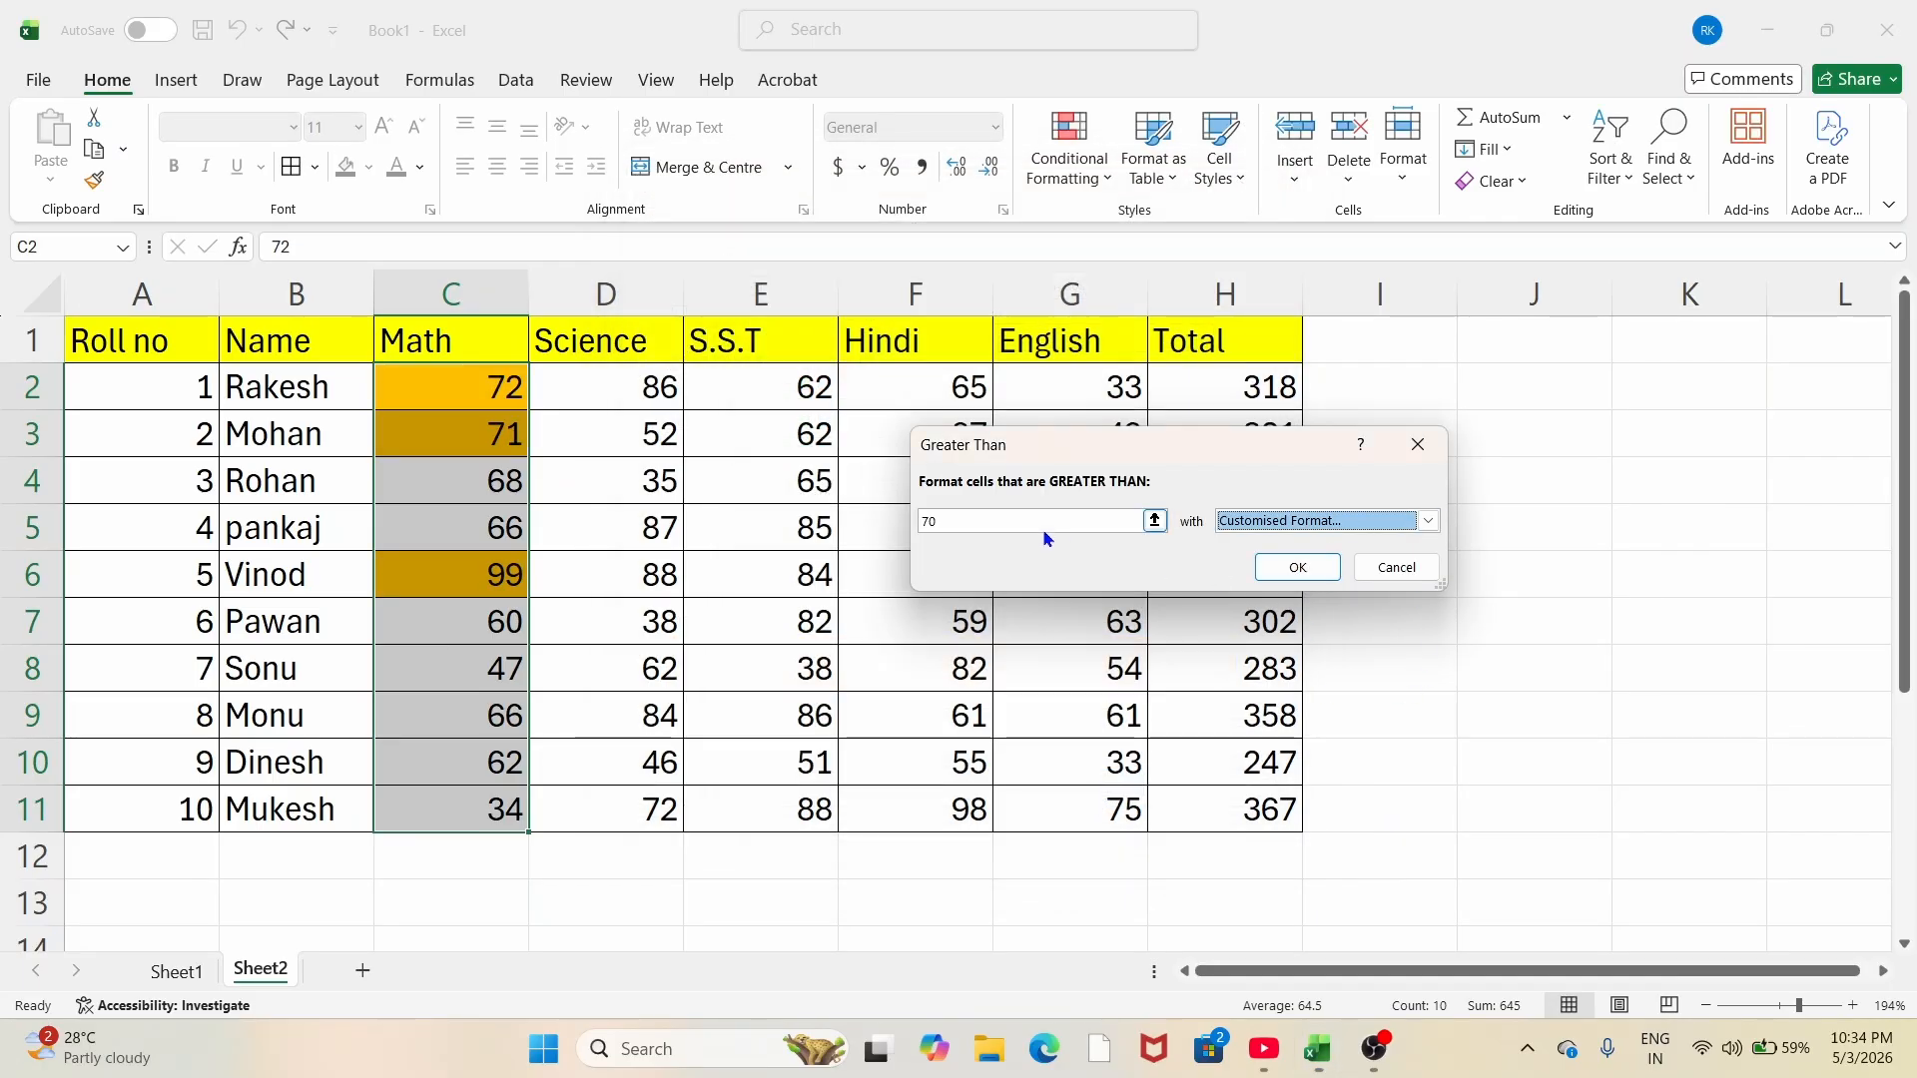
Step: Apply the greater-than-70 rule so Math marks 72, 71 and 99 turn orange, then deselect
left_click_drag(1170, 449, 1421, 459)
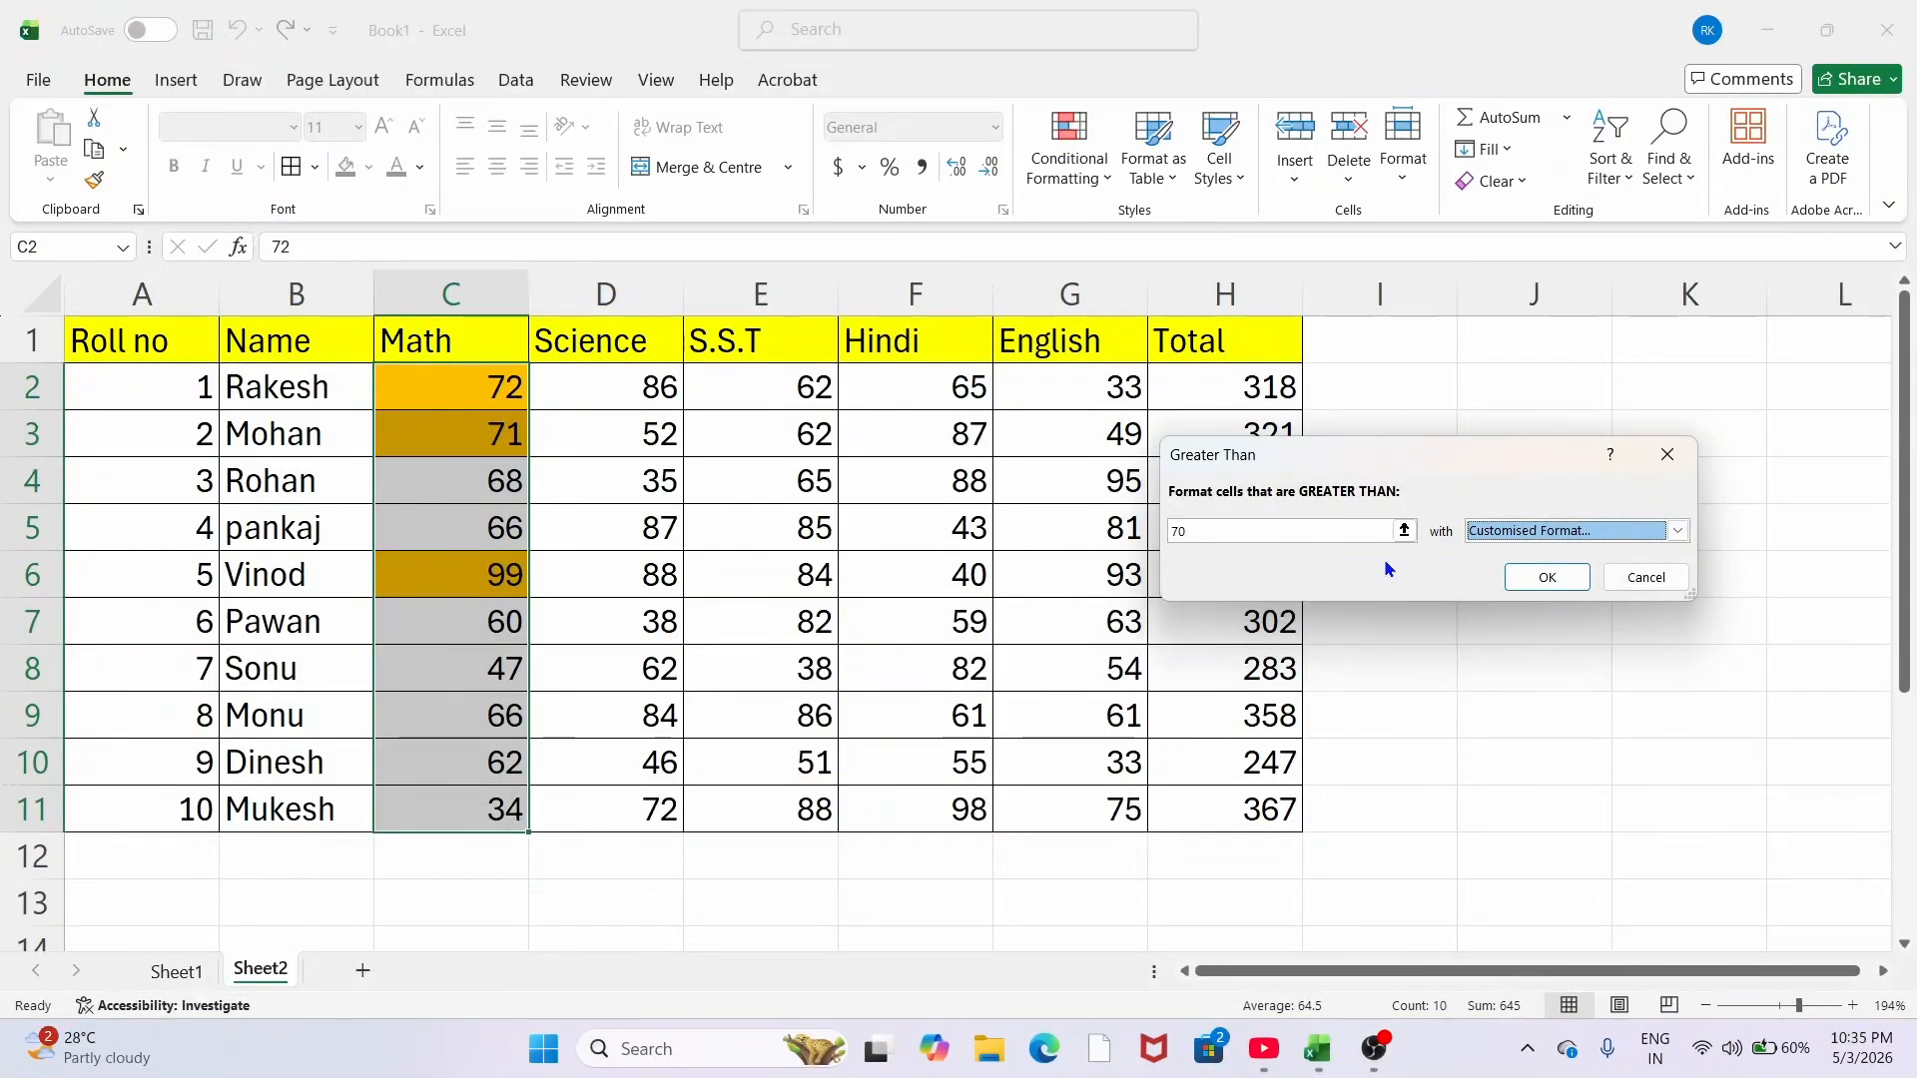
left_click(1547, 579)
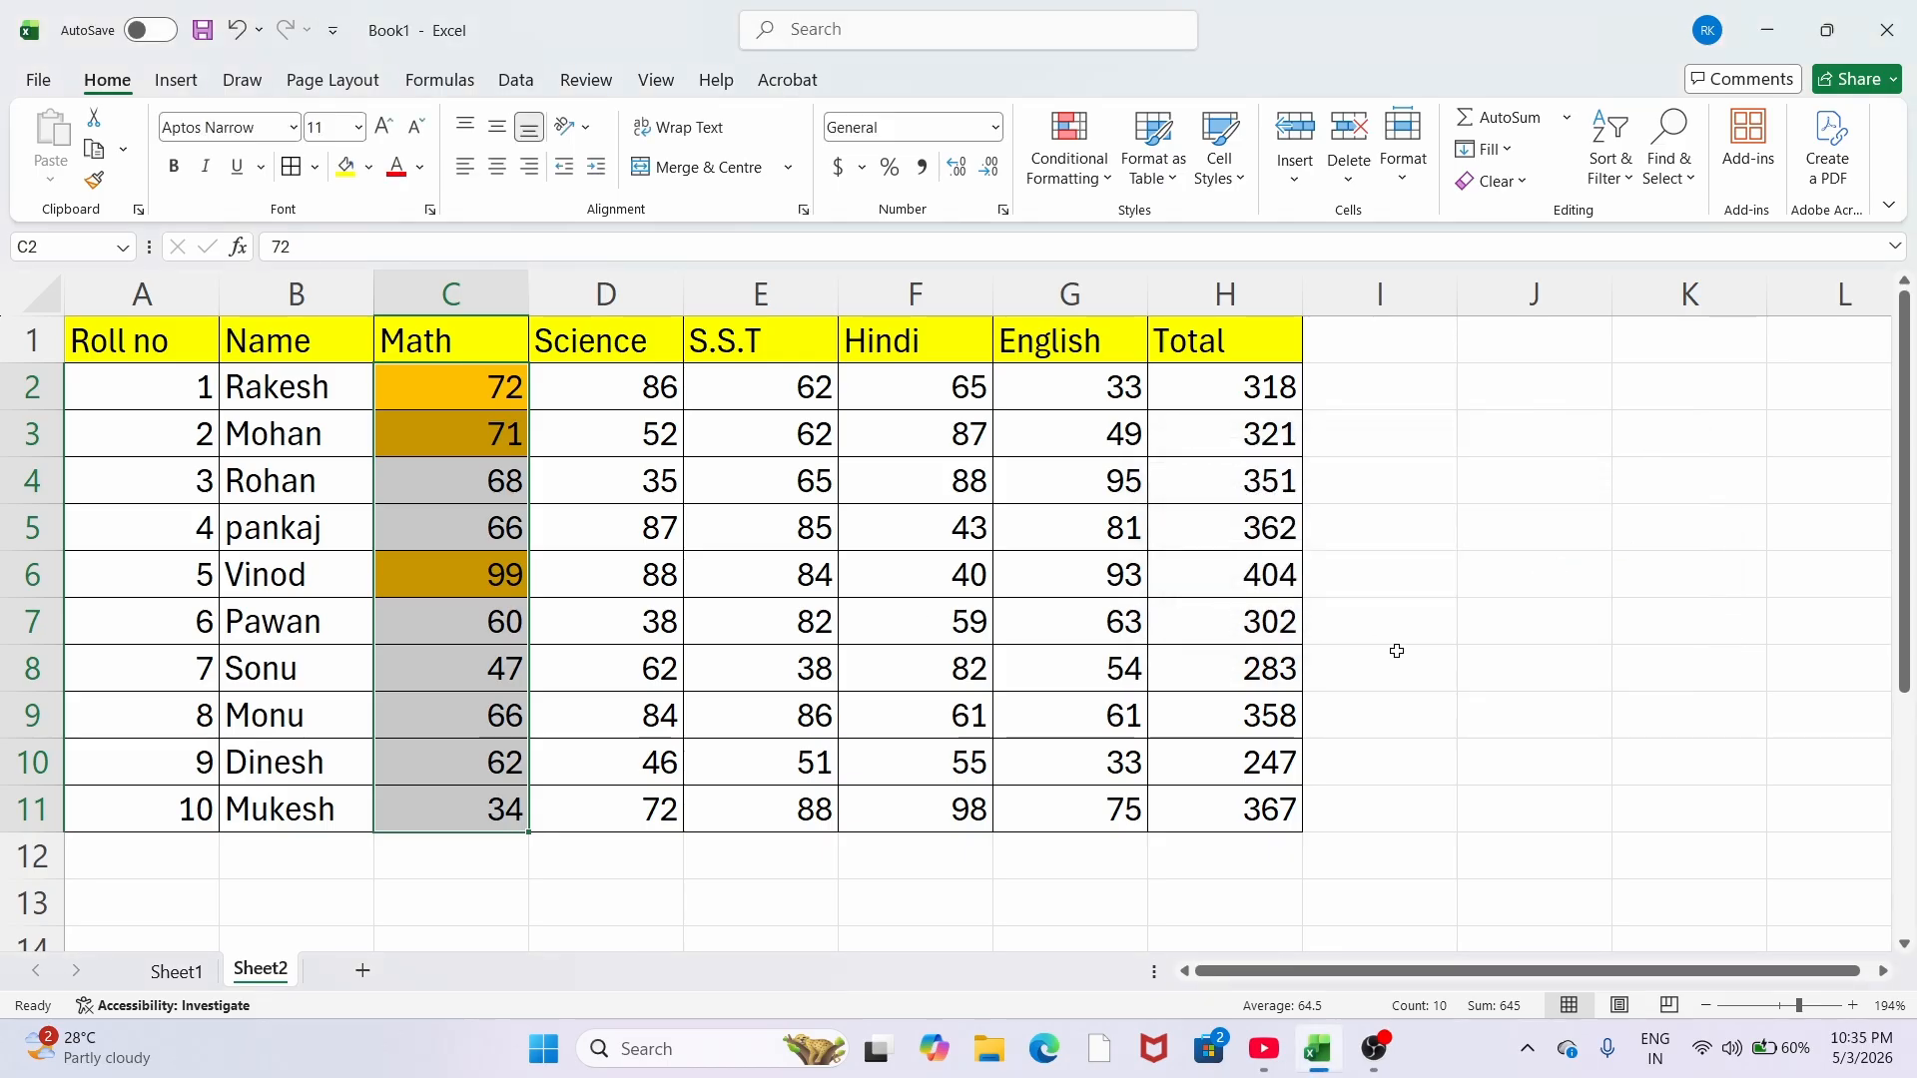
left_click(1517, 667)
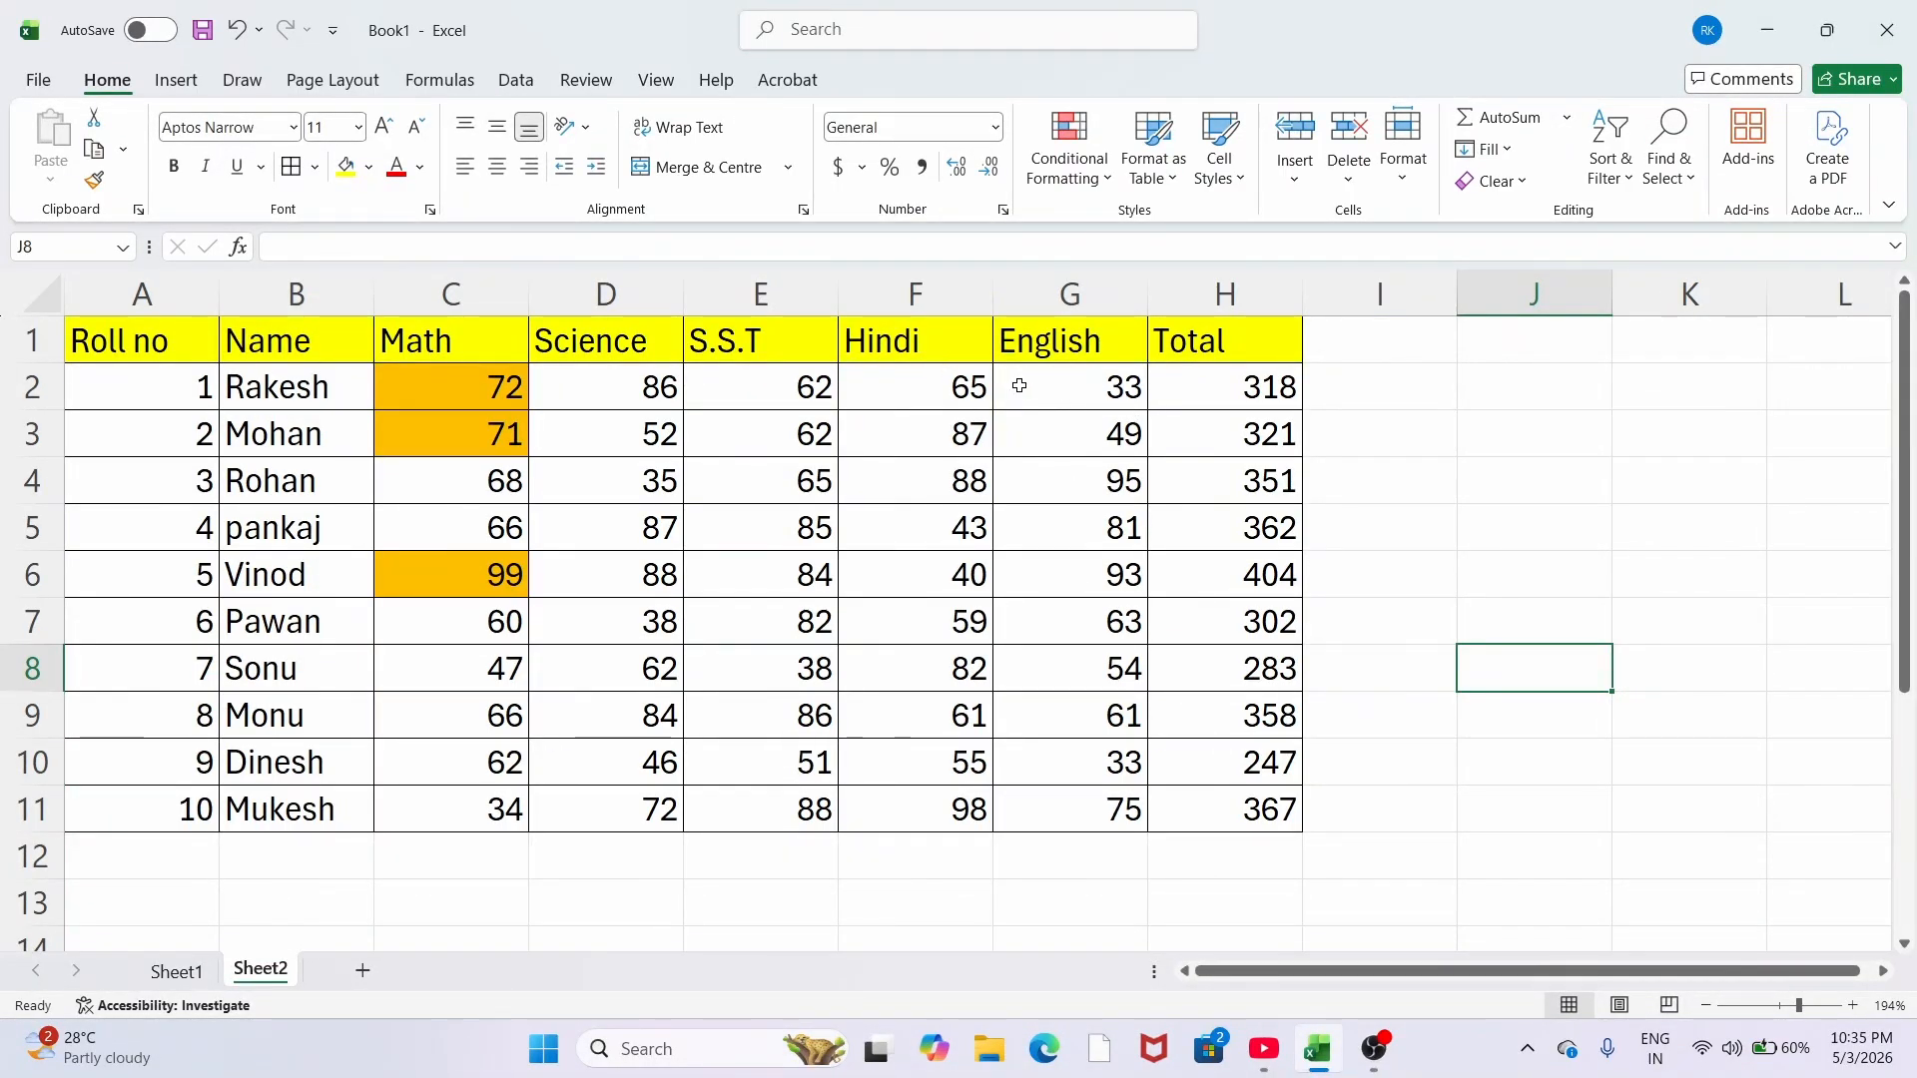
Step: Select the English marks in cells G2 through G11
left_click_drag(1041, 390, 1112, 810)
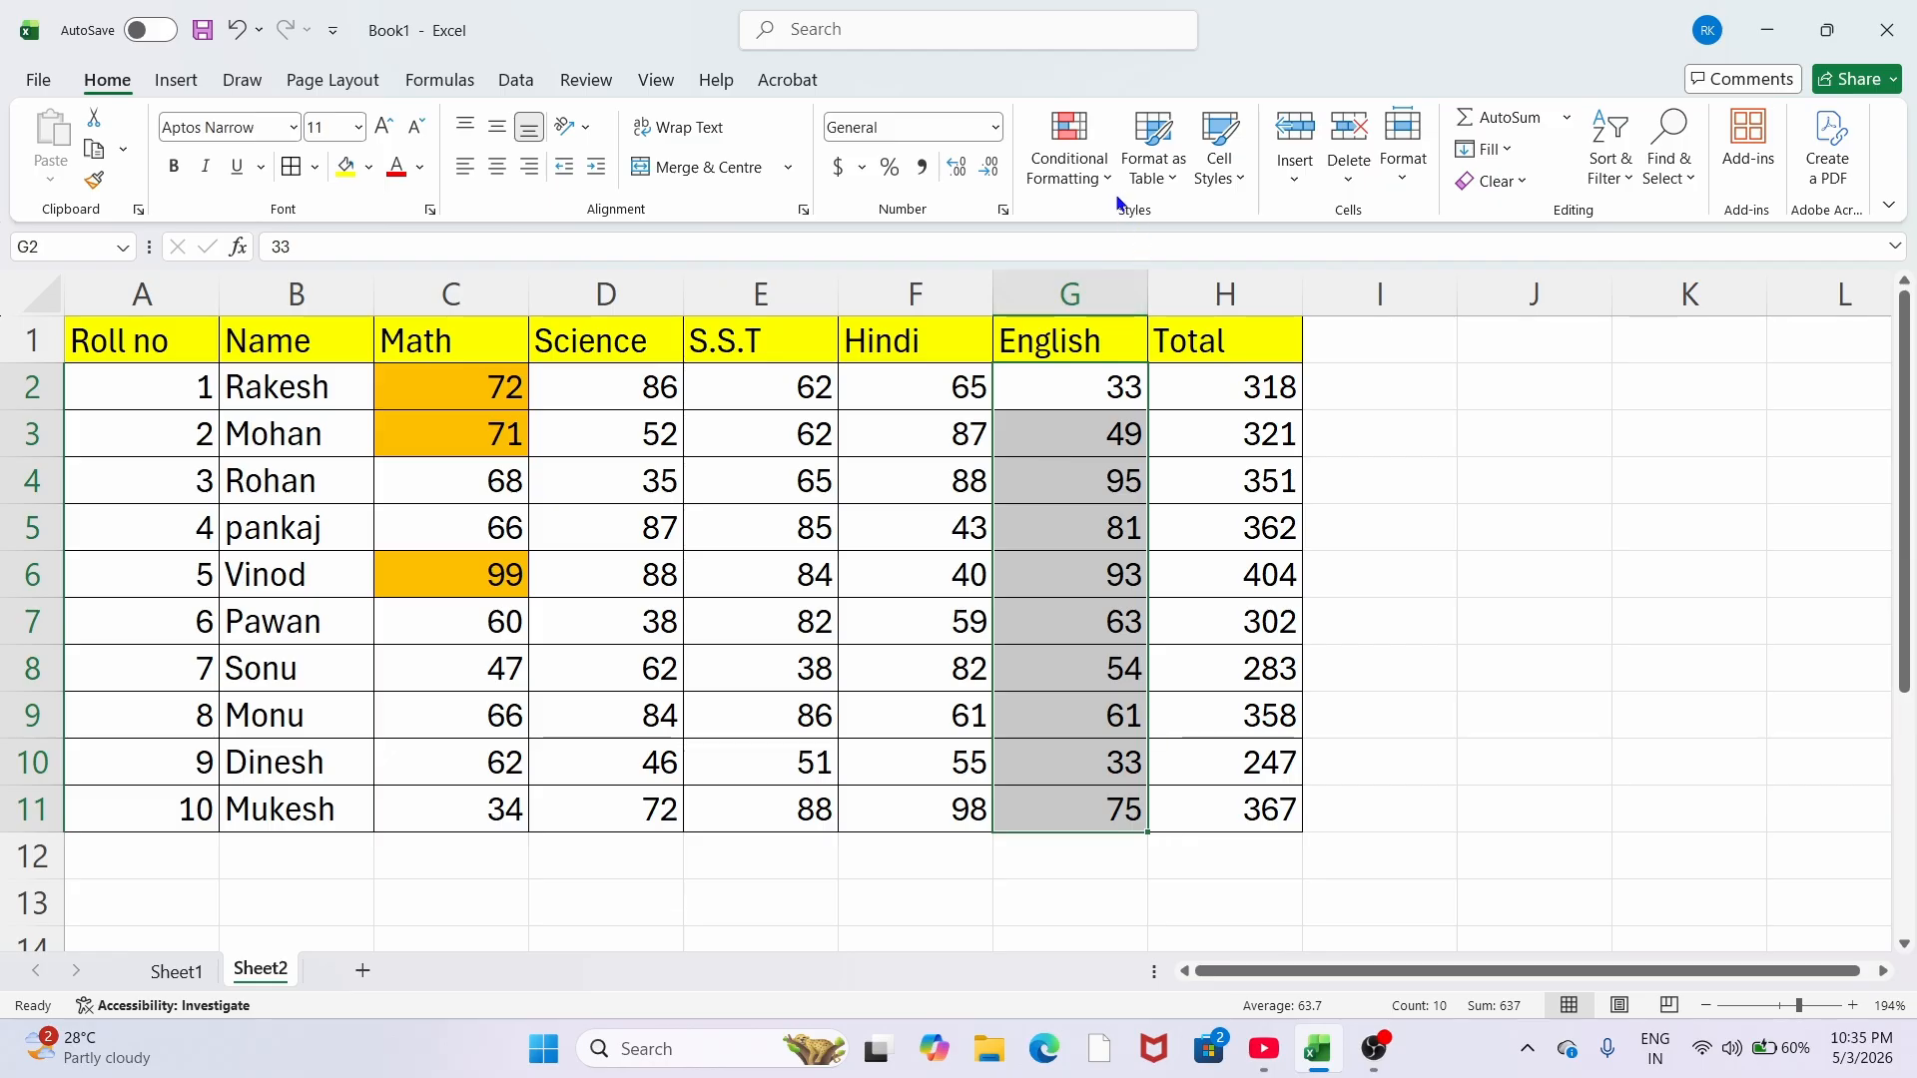
Step: Shade English marks below 50 (33, 49, 33) with green fill and dark green text
left_click(1070, 149)
mouse_move(1143, 227)
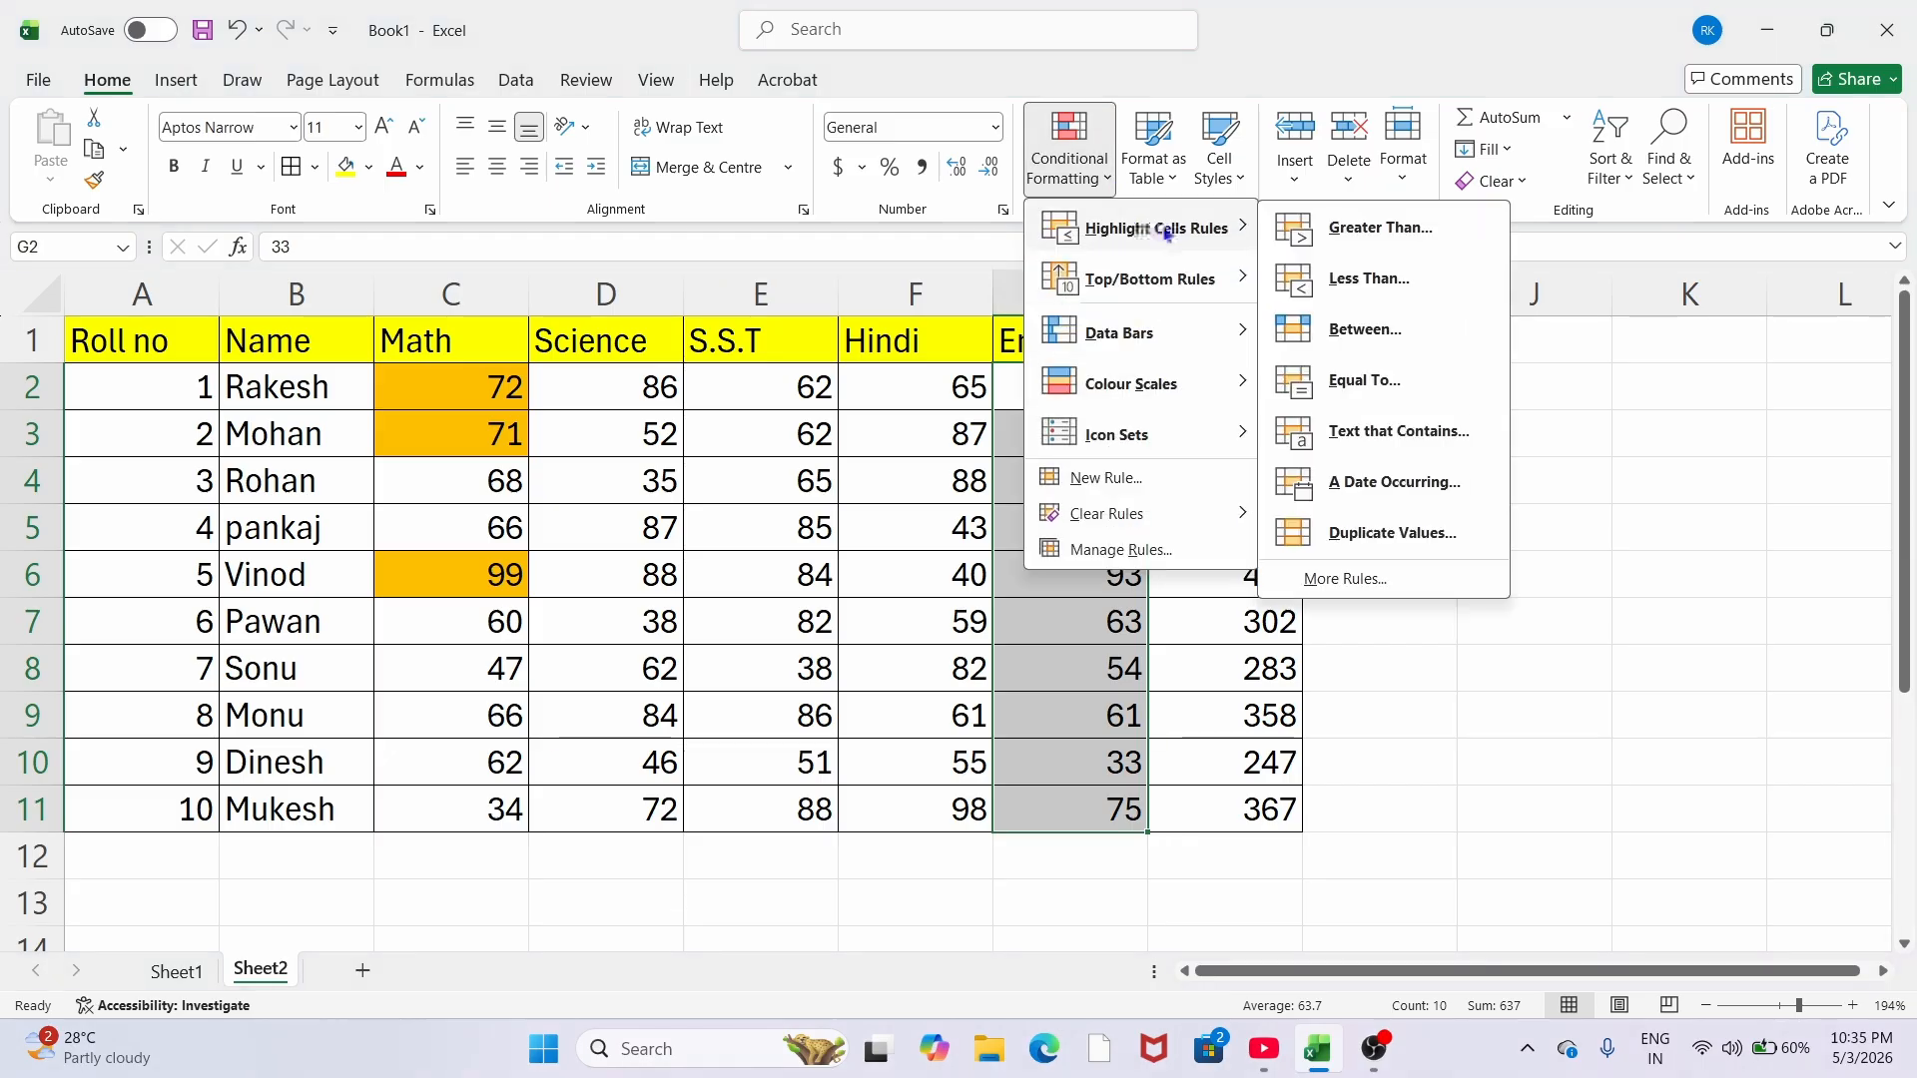
left_click(1338, 287)
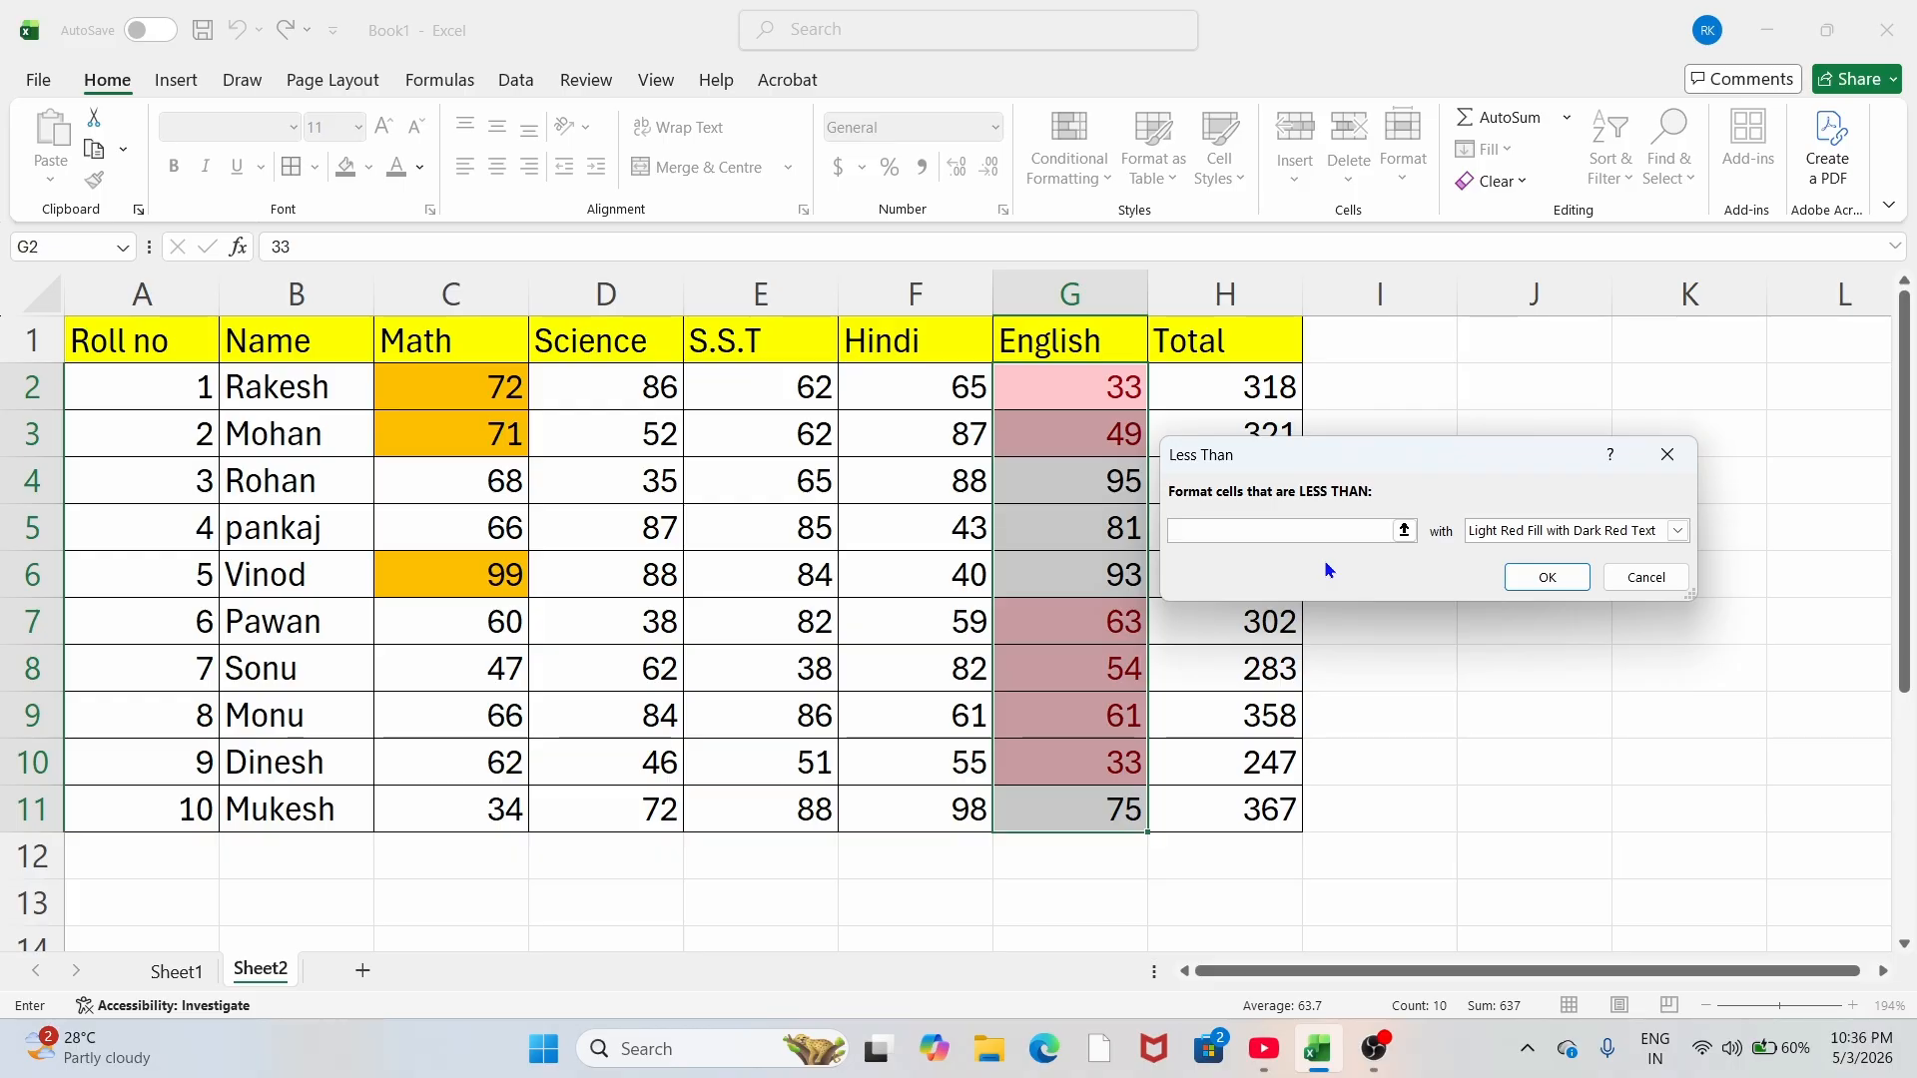
type("50")
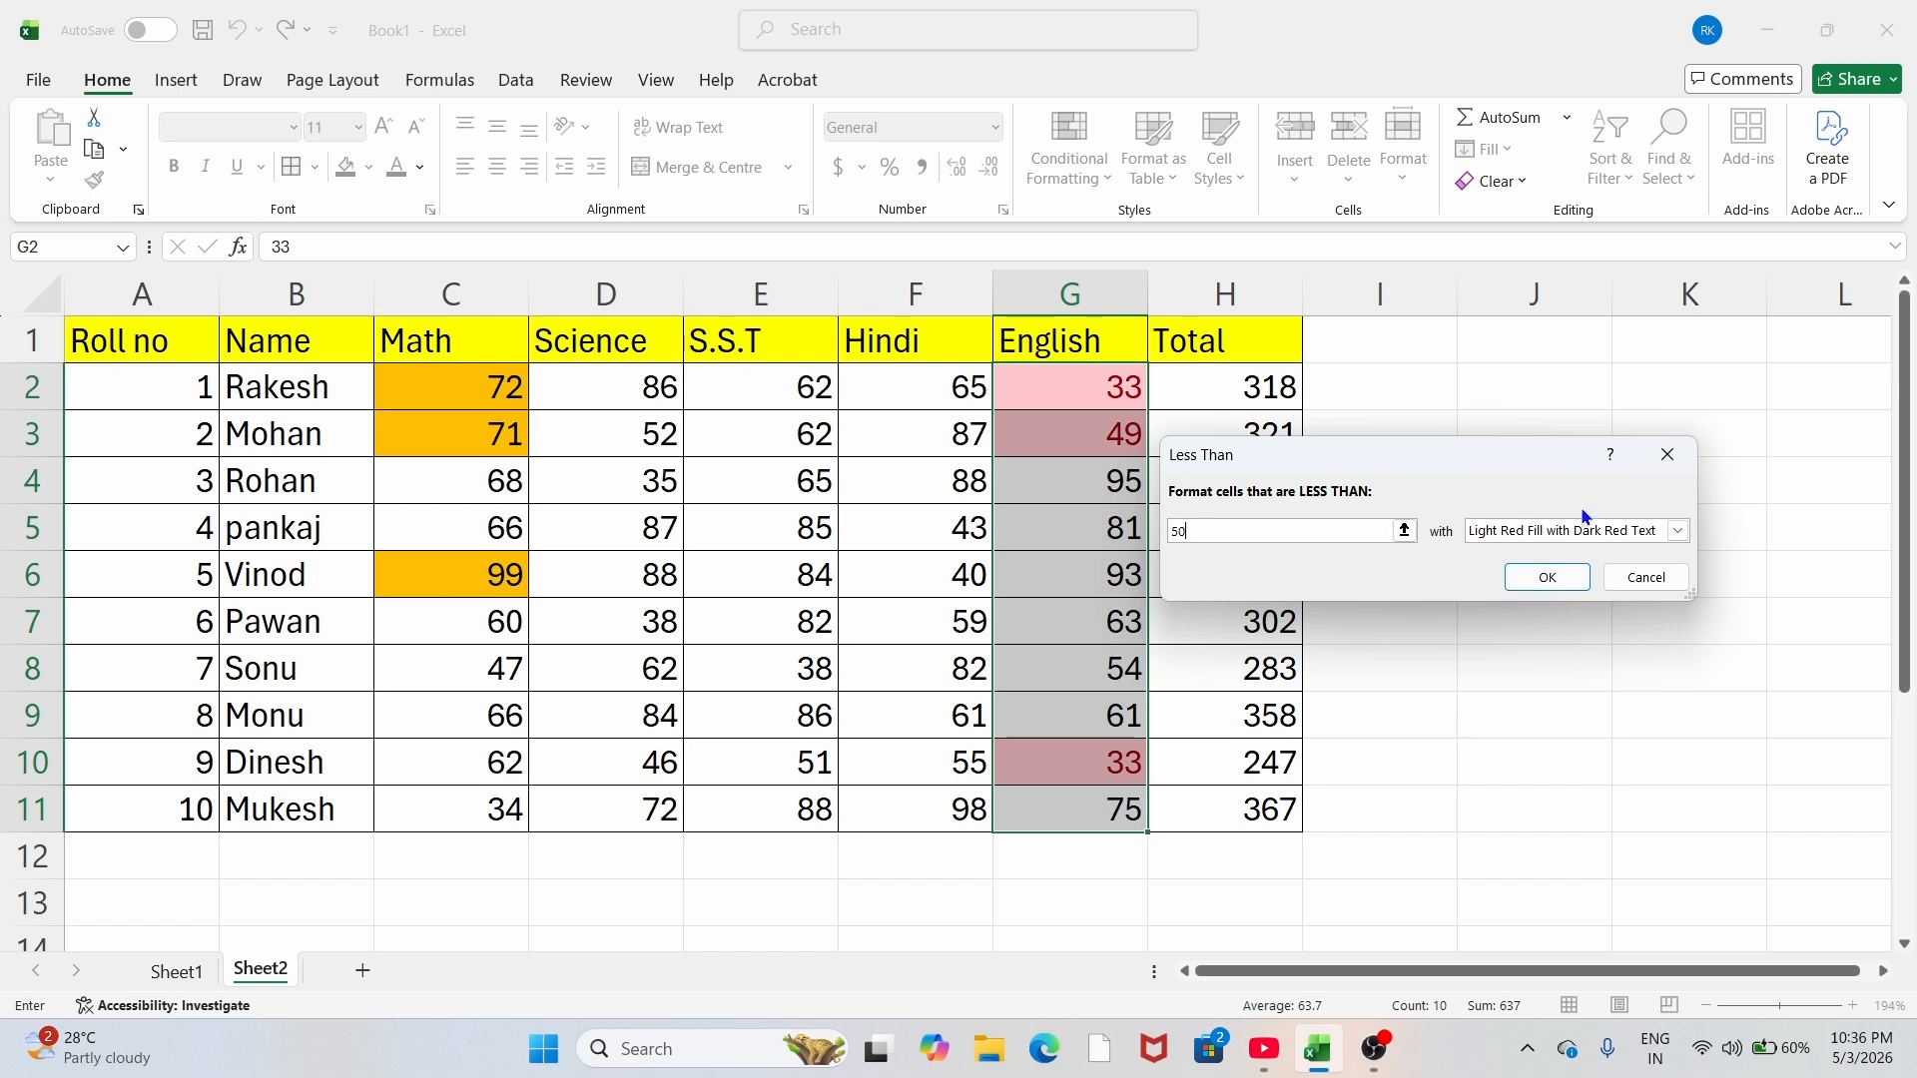
left_click(1676, 533)
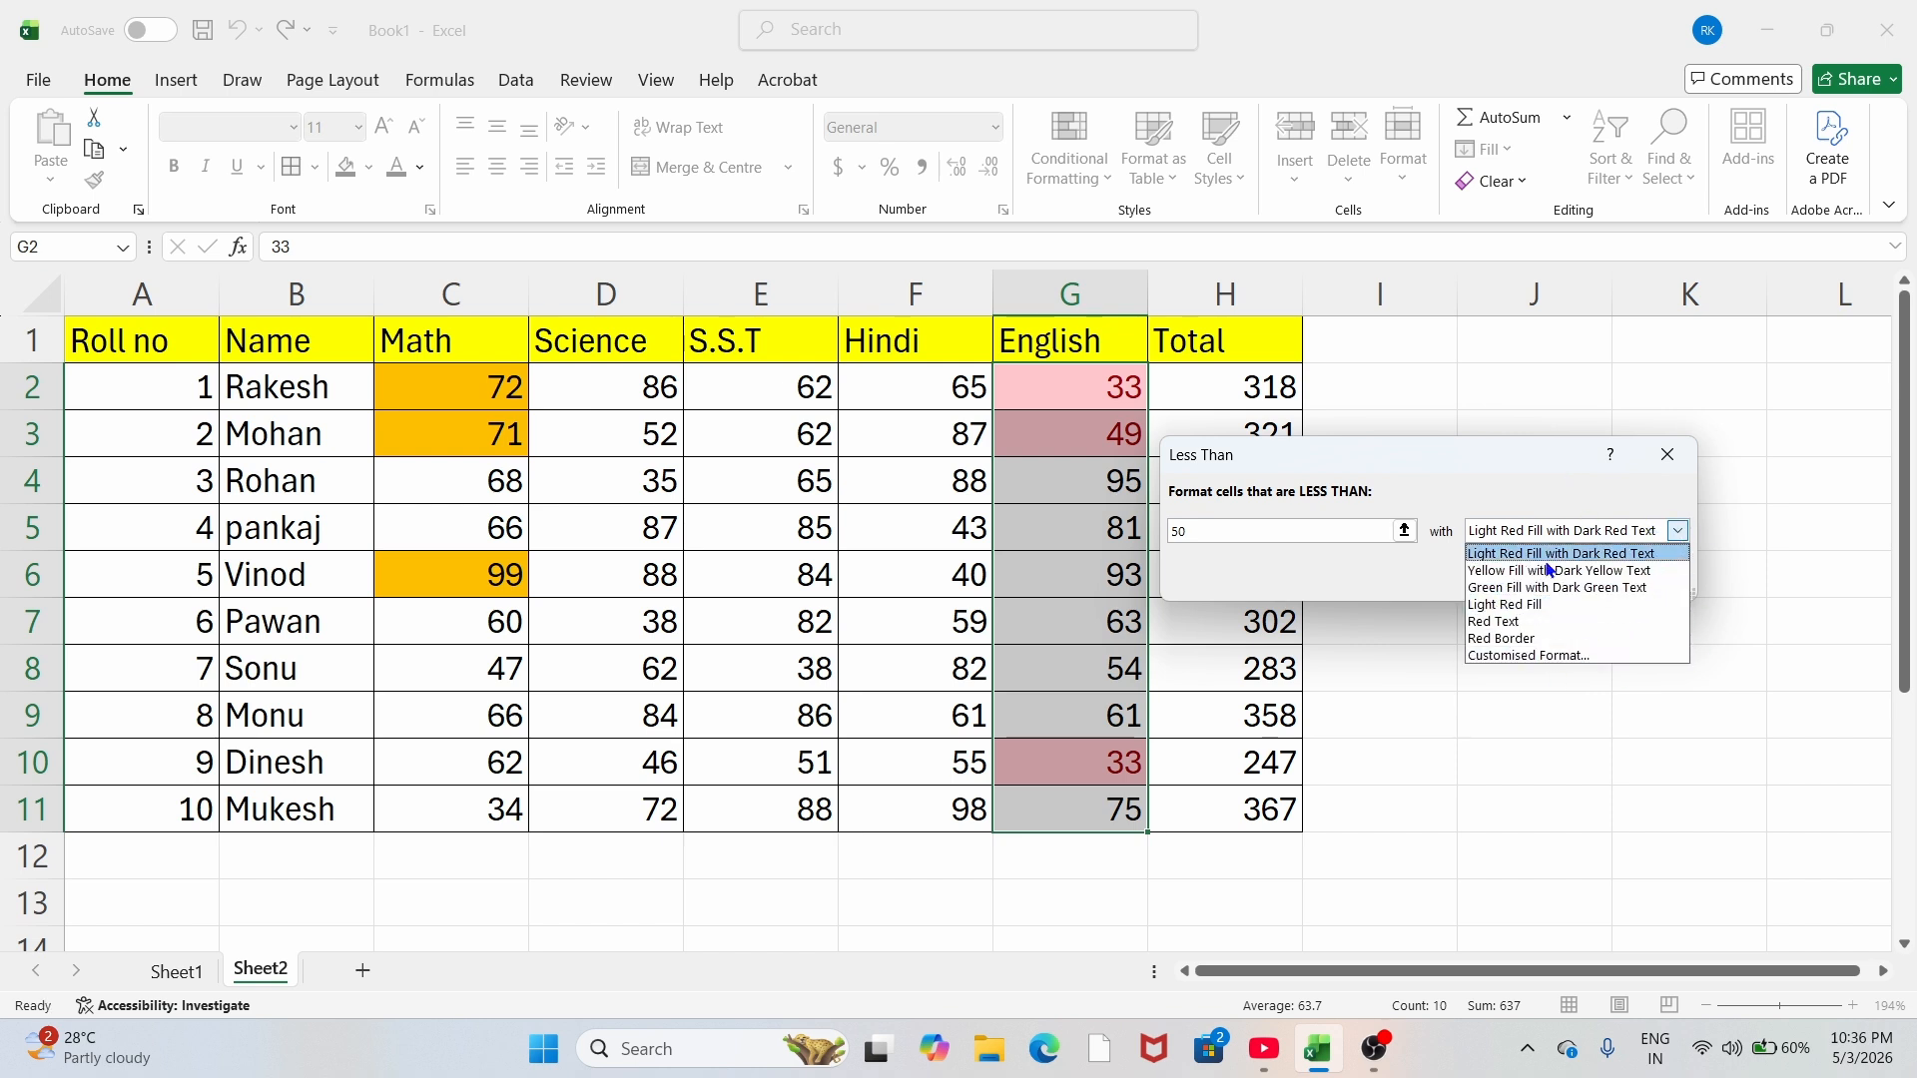
left_click(1547, 597)
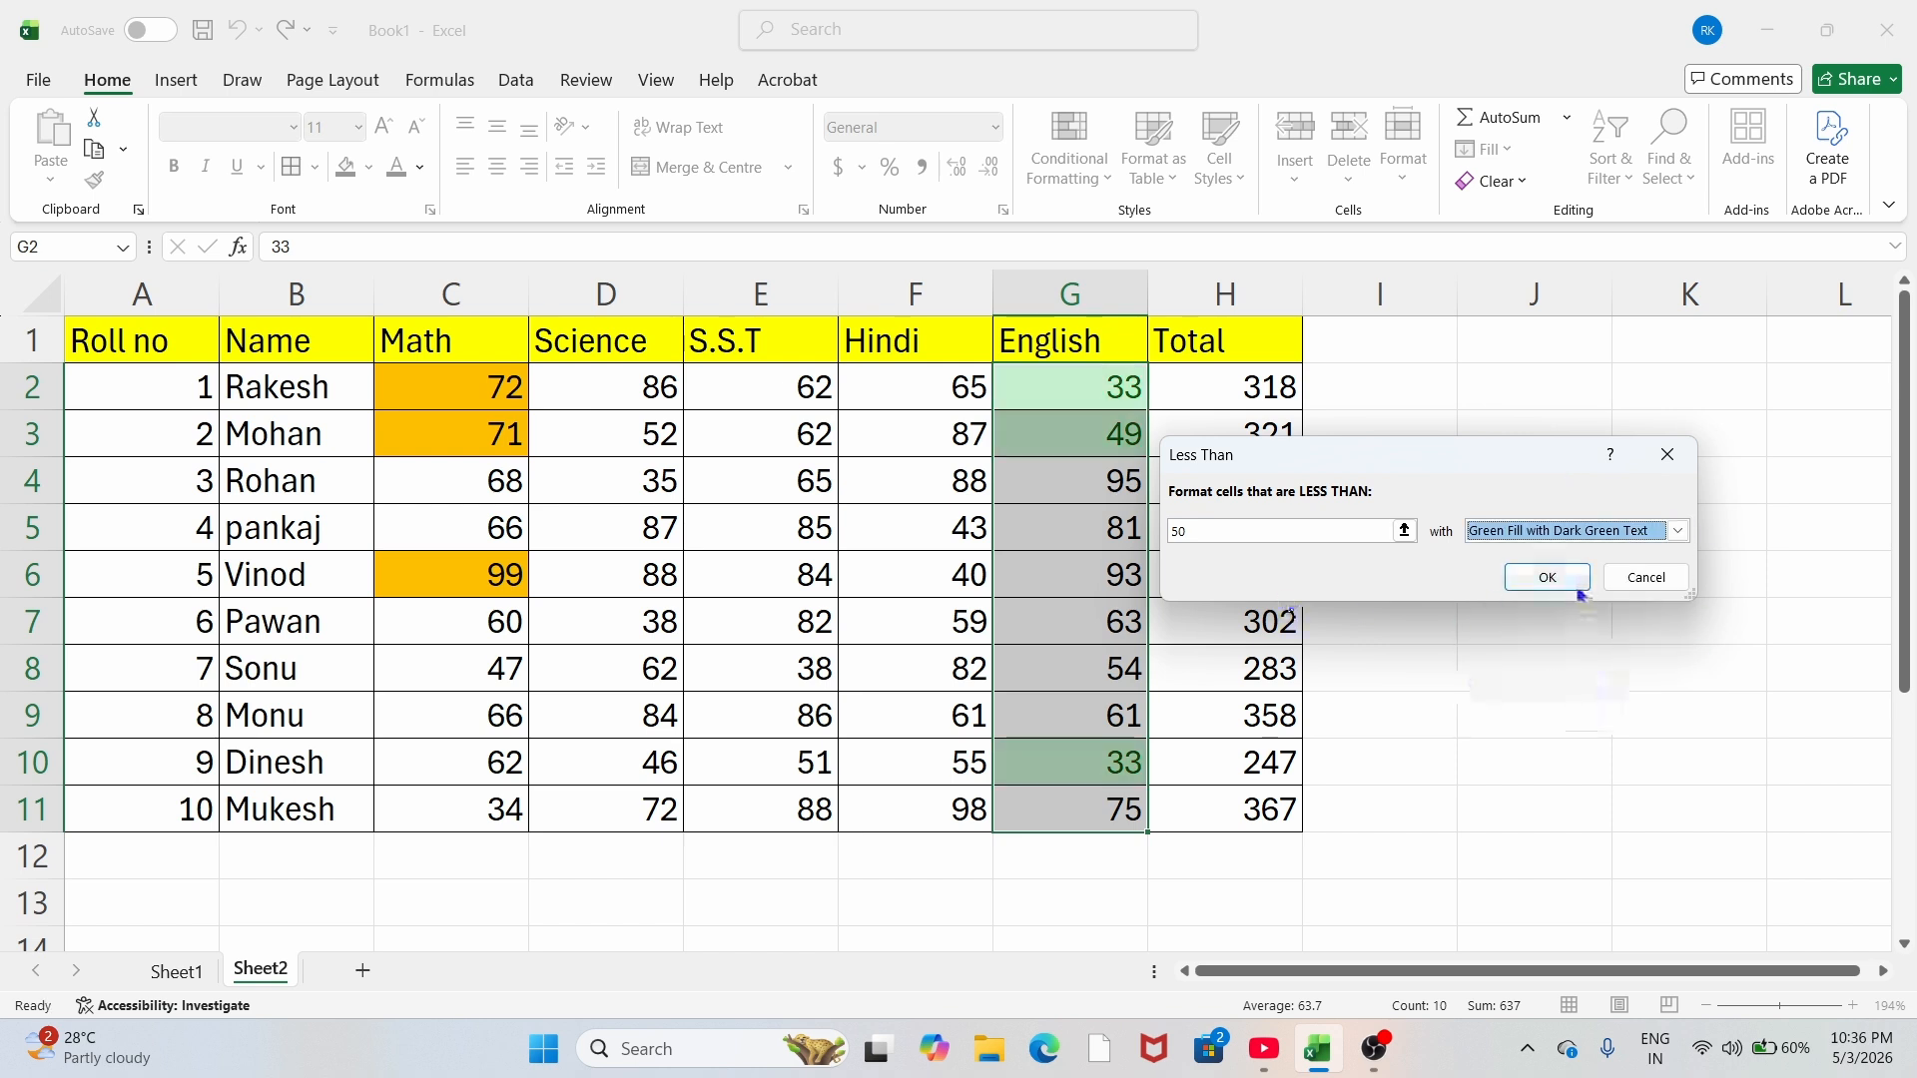
left_click(1548, 577)
left_click(1294, 544)
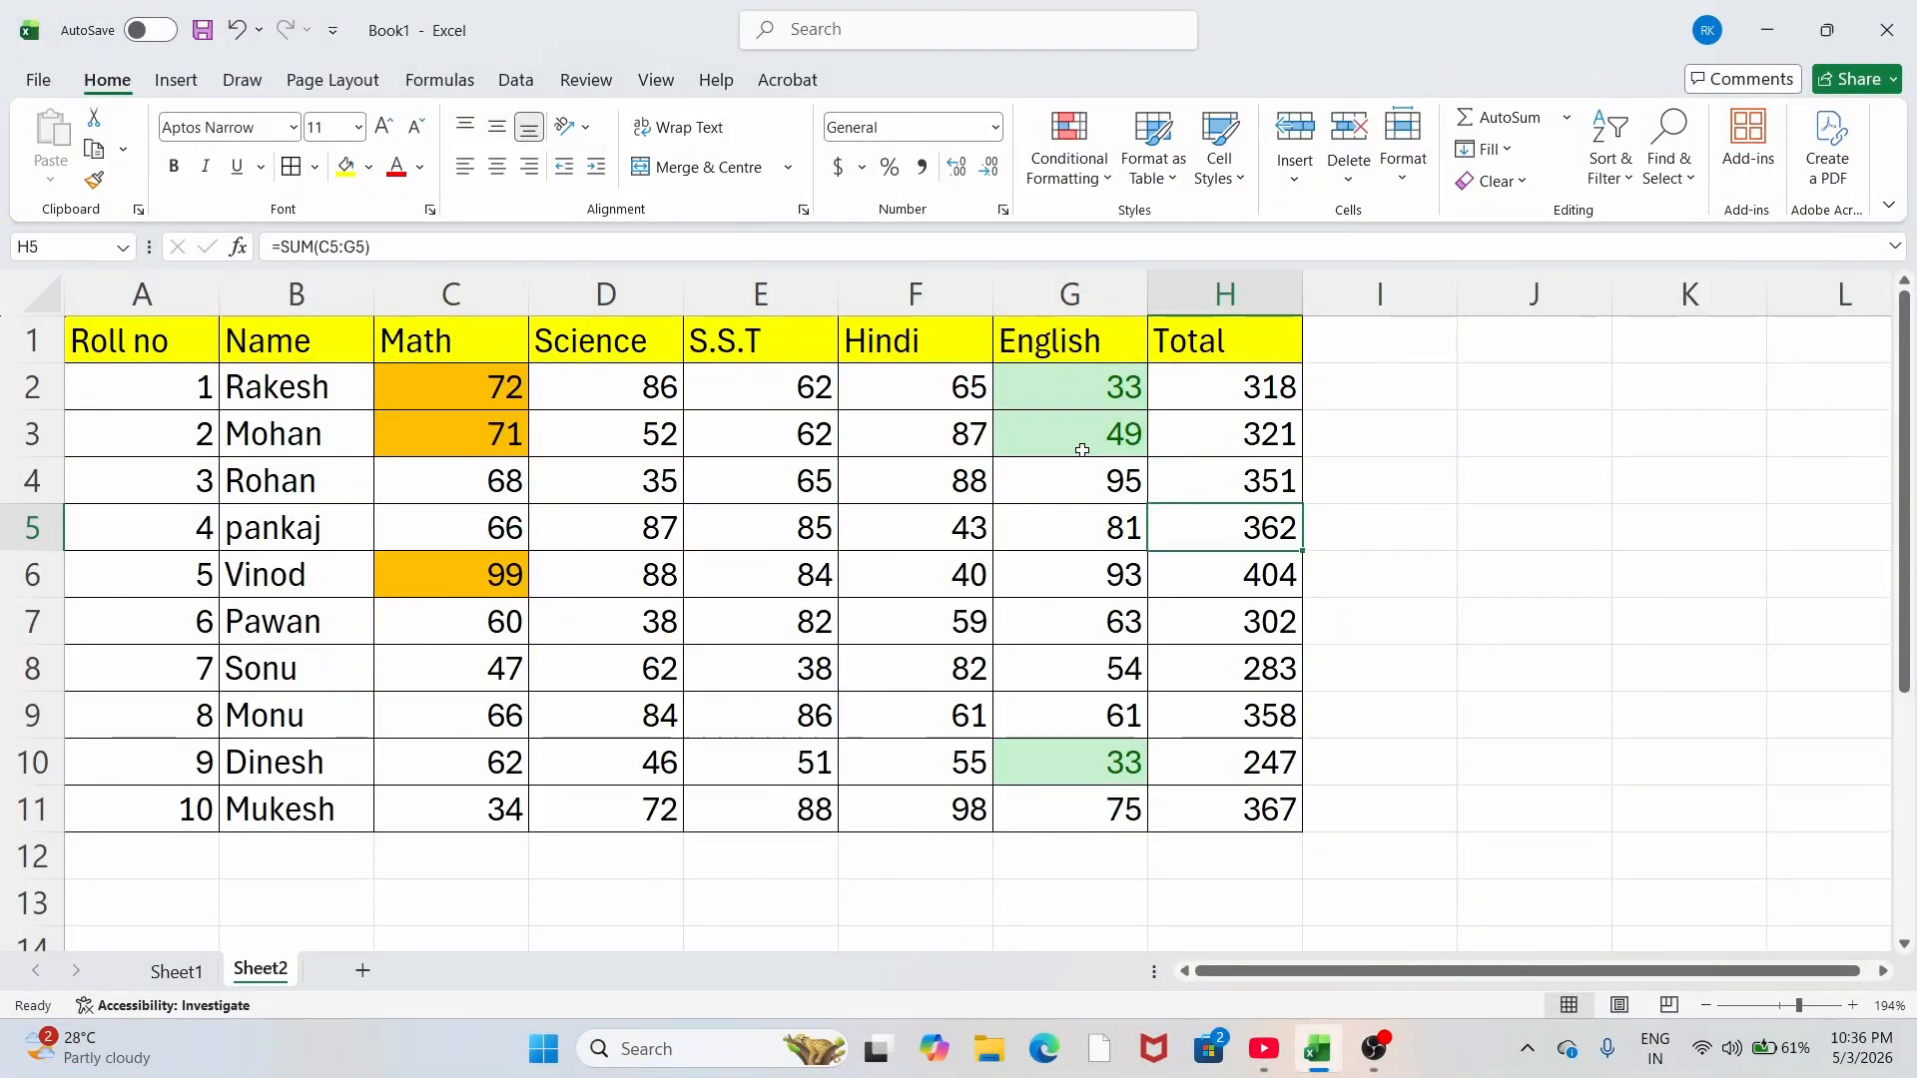
Step: Change the name pankaj in B5 to Rakesh
left_click(1102, 179)
mouse_move(1158, 228)
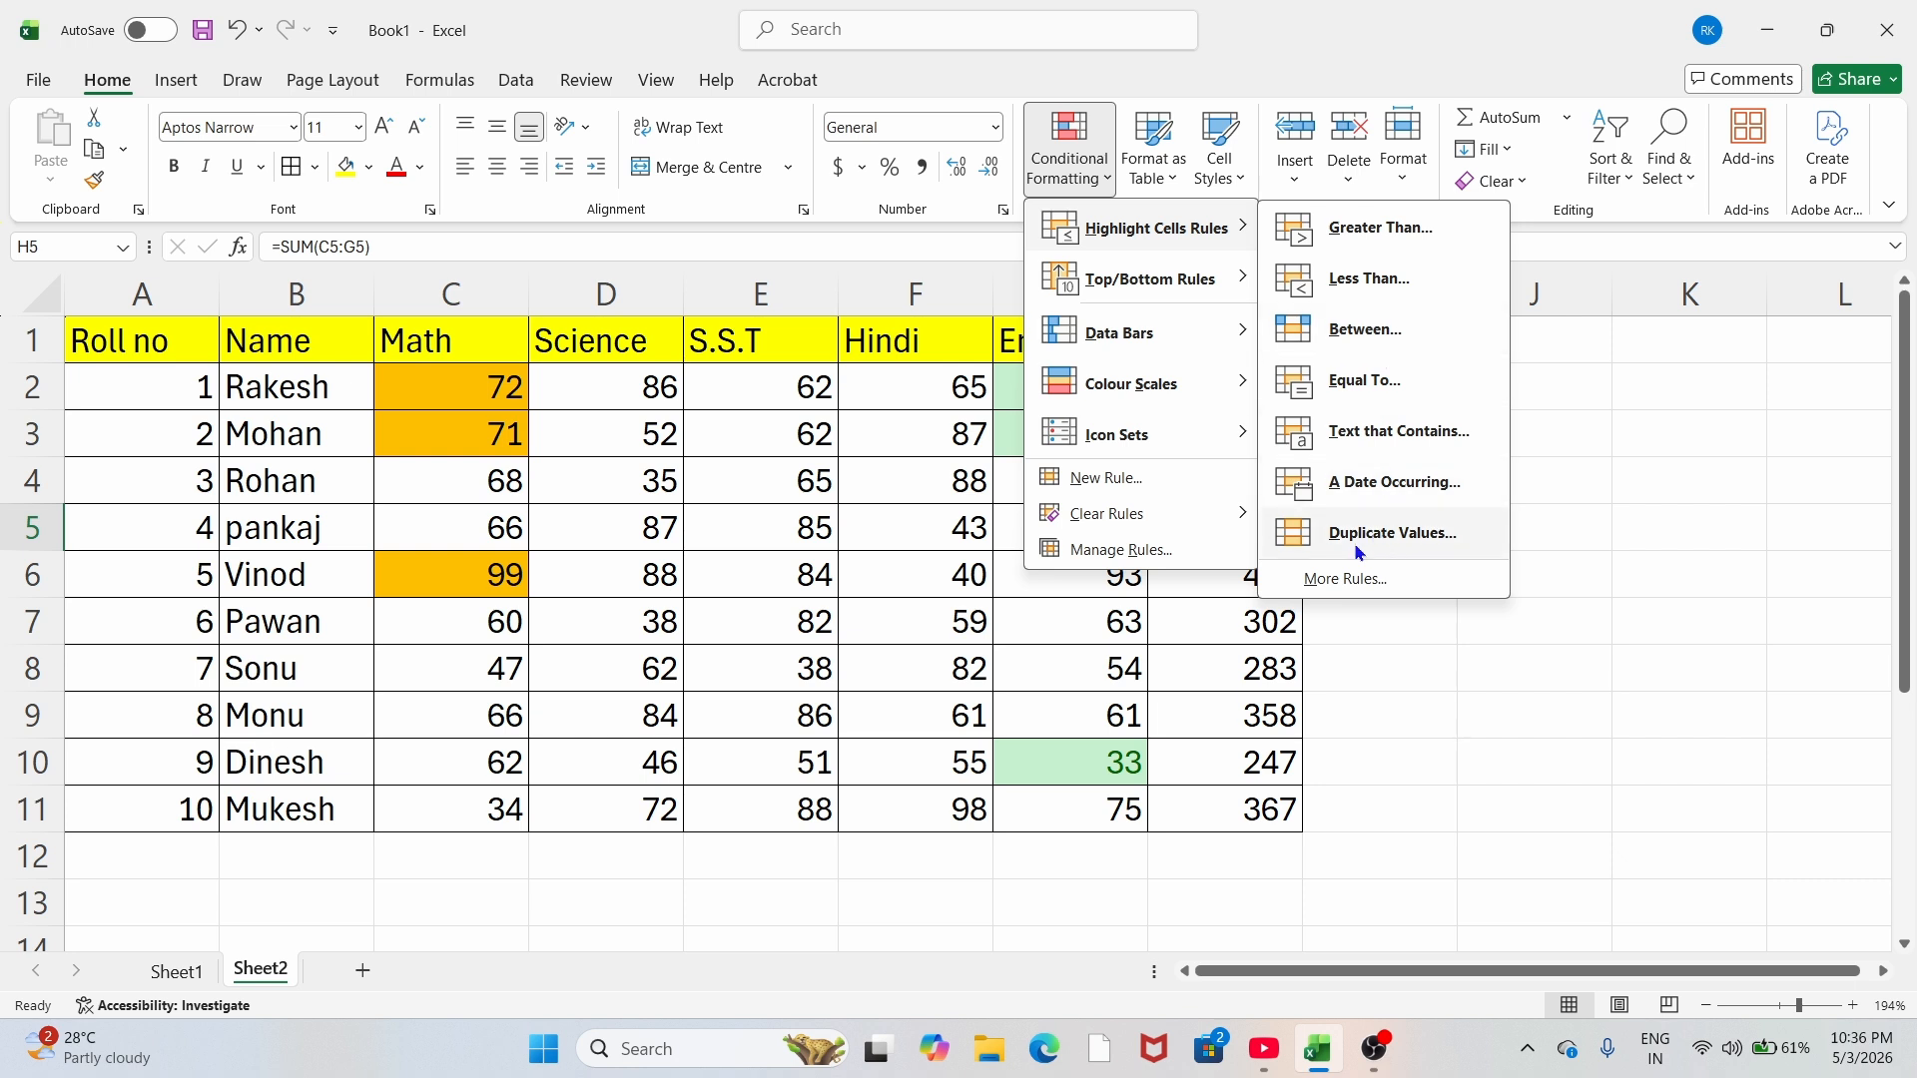
left_click(948, 571)
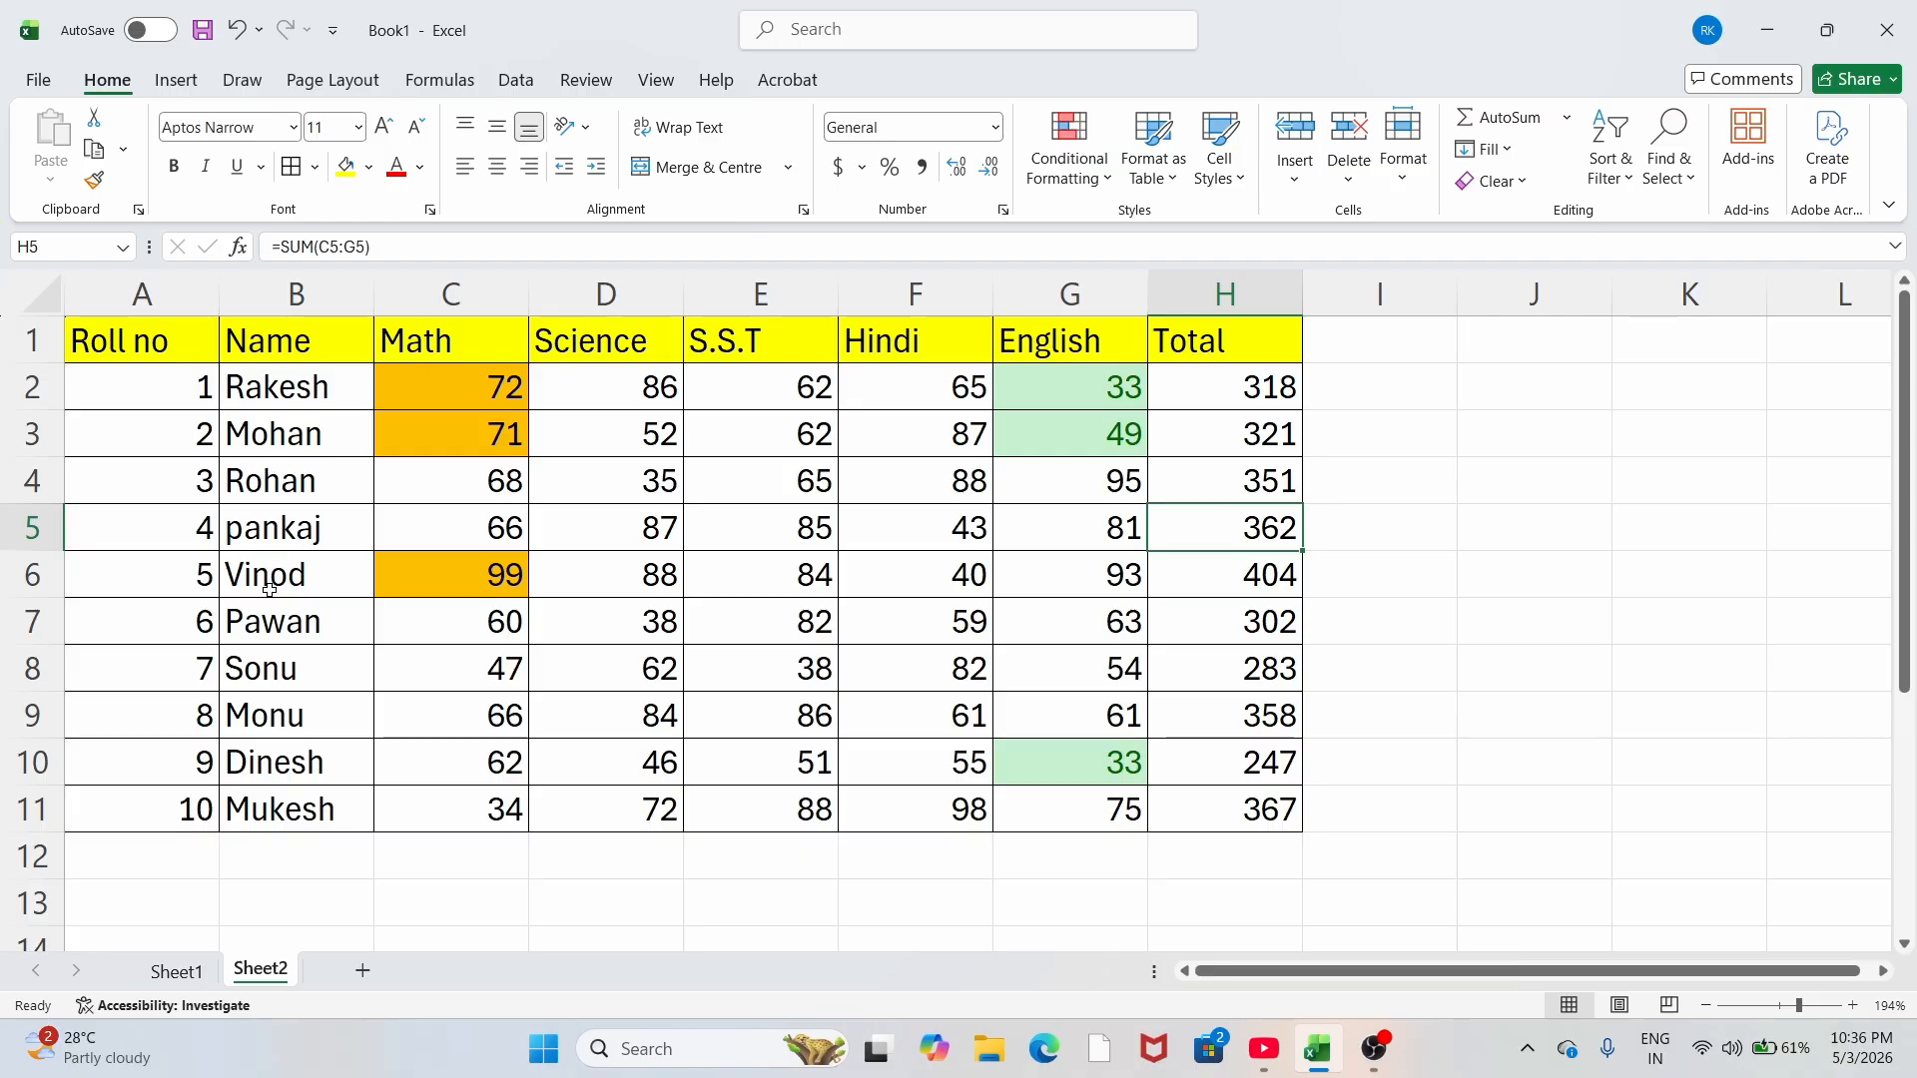
left_click(272, 541)
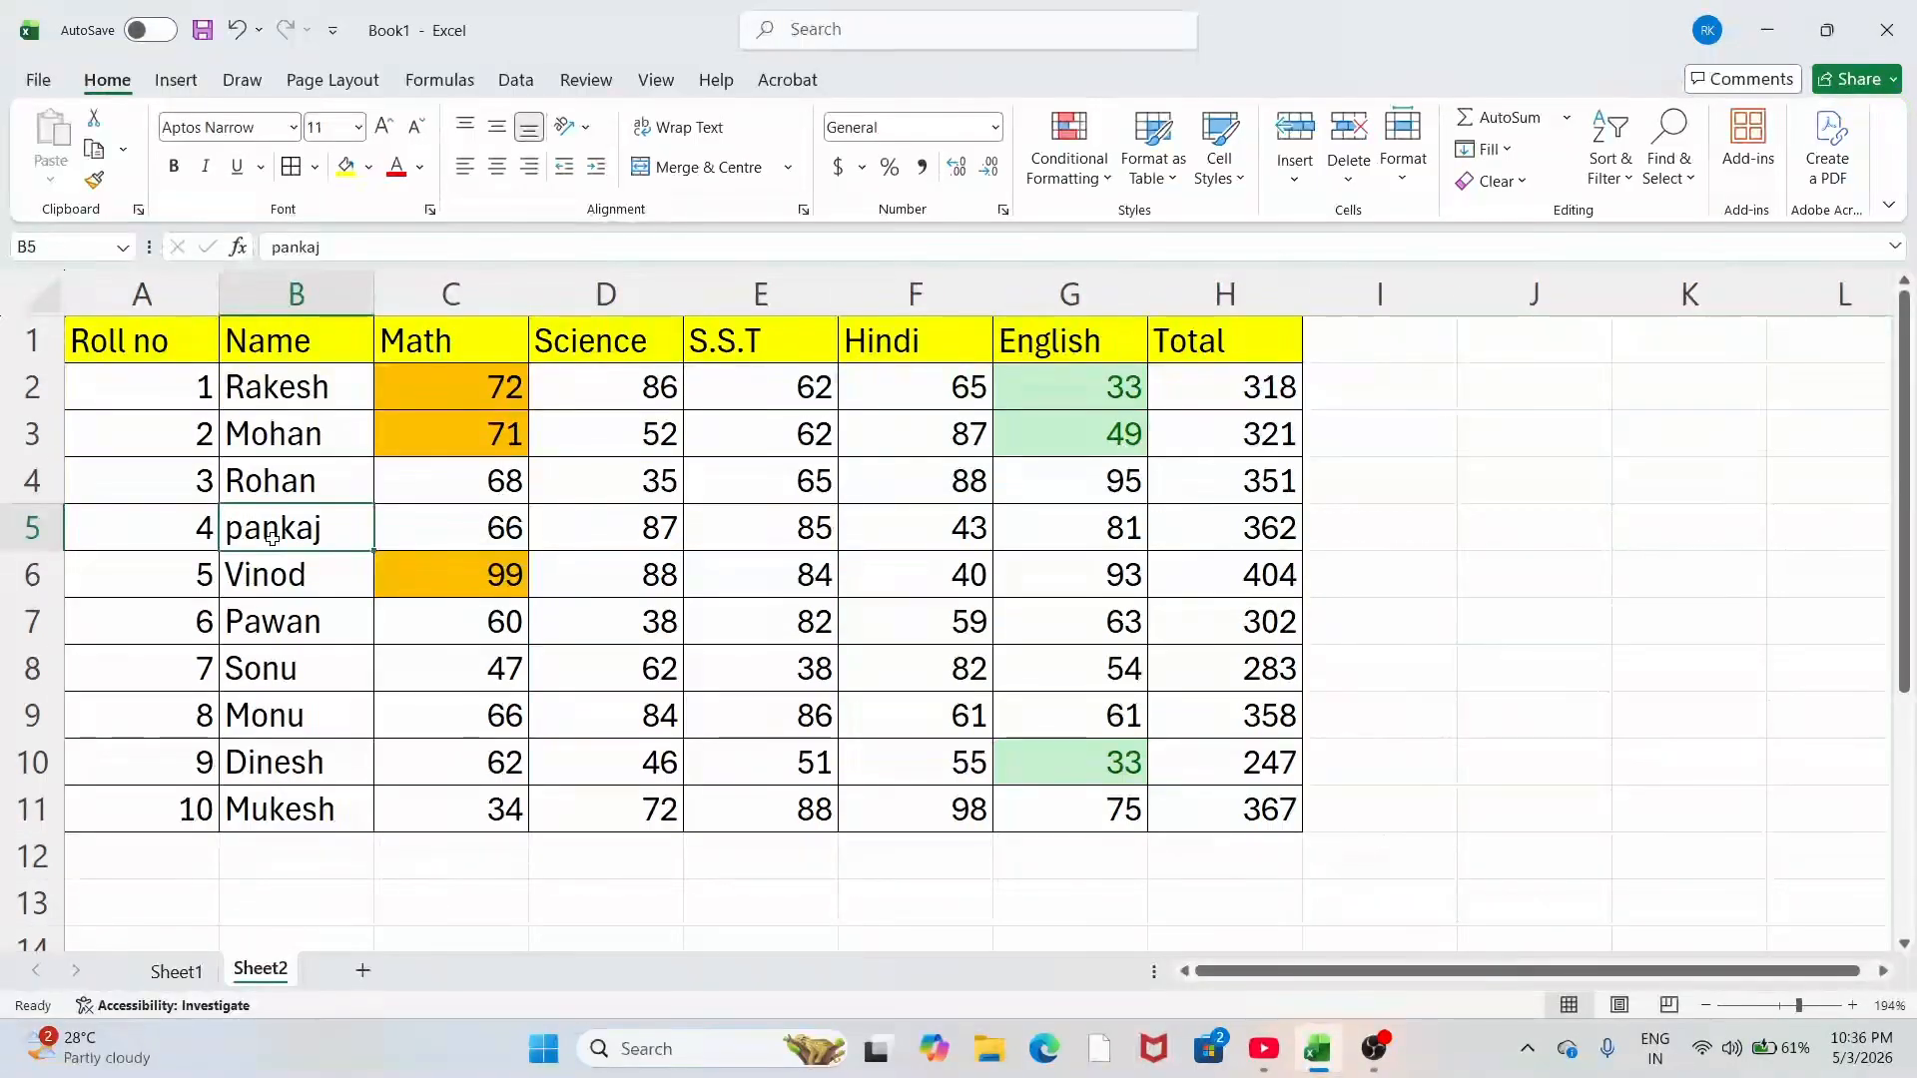
type("Rakesh")
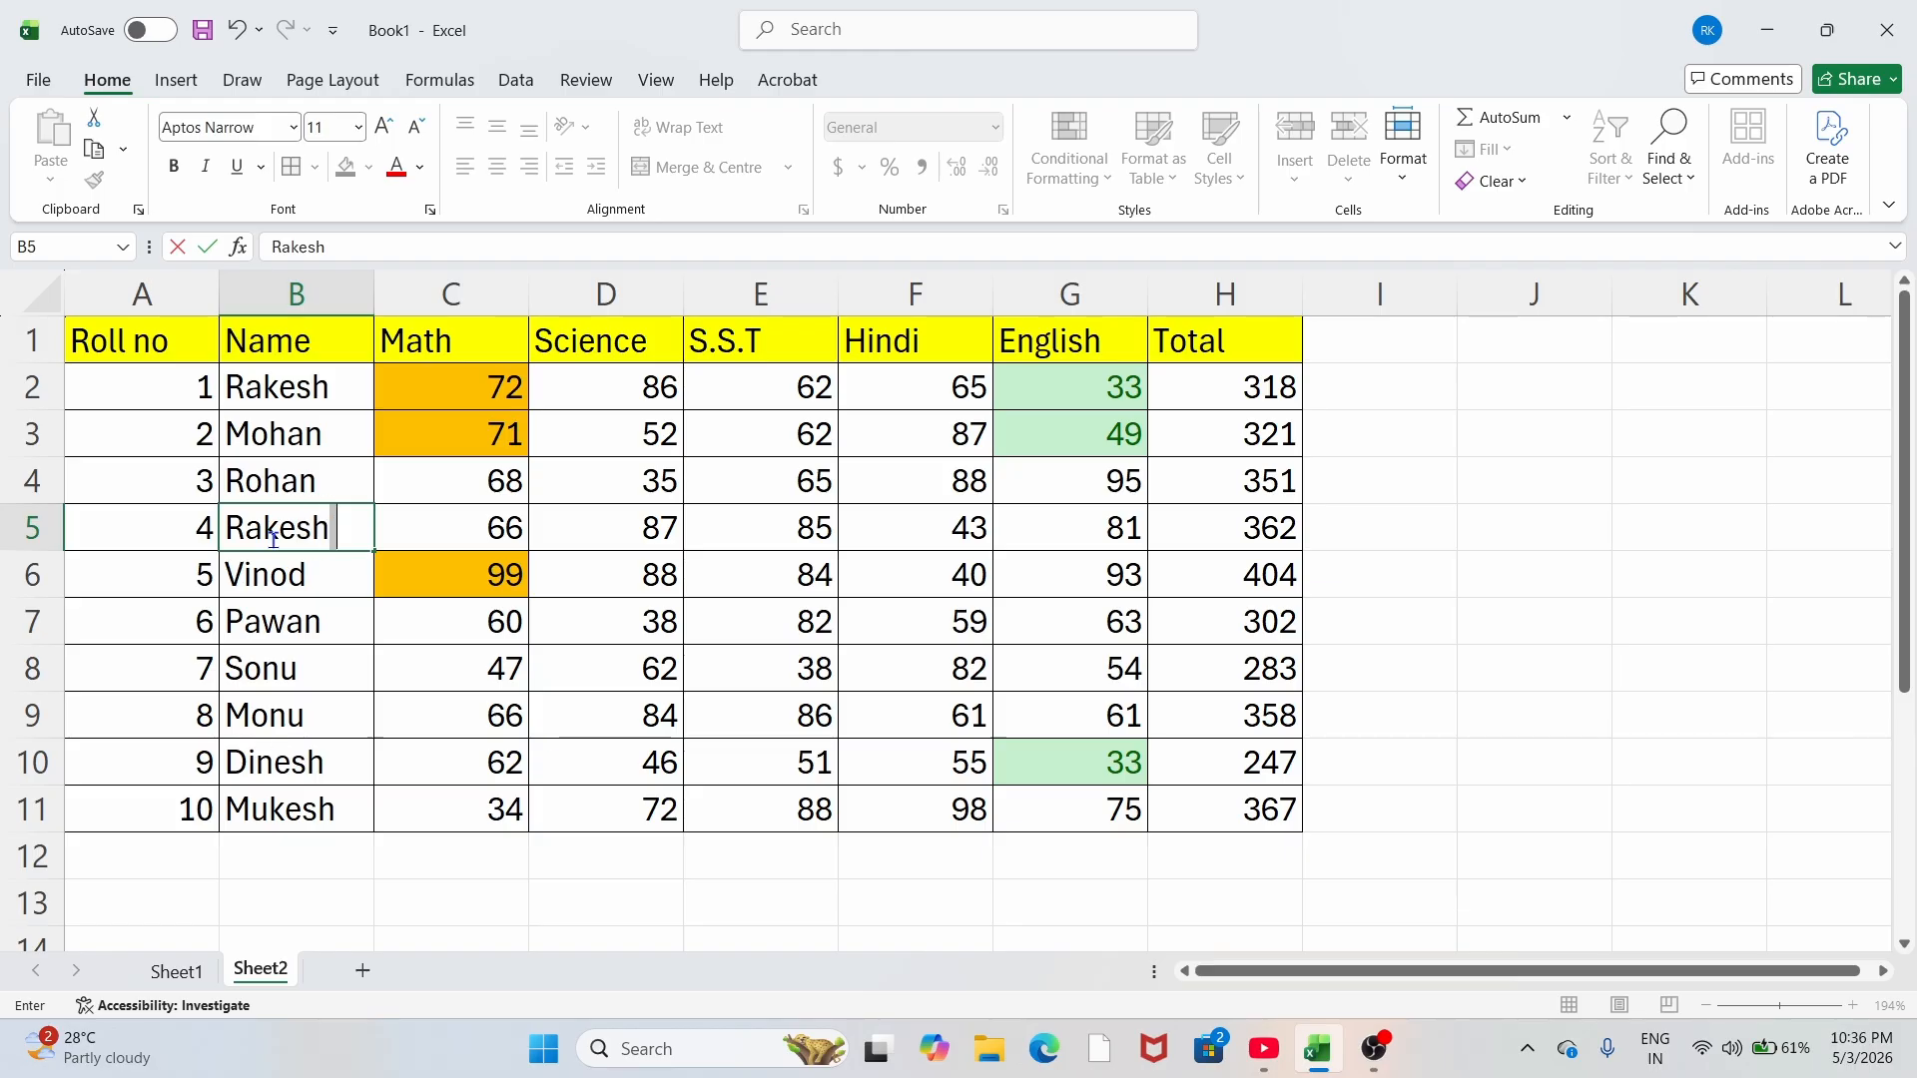
left_click(445, 676)
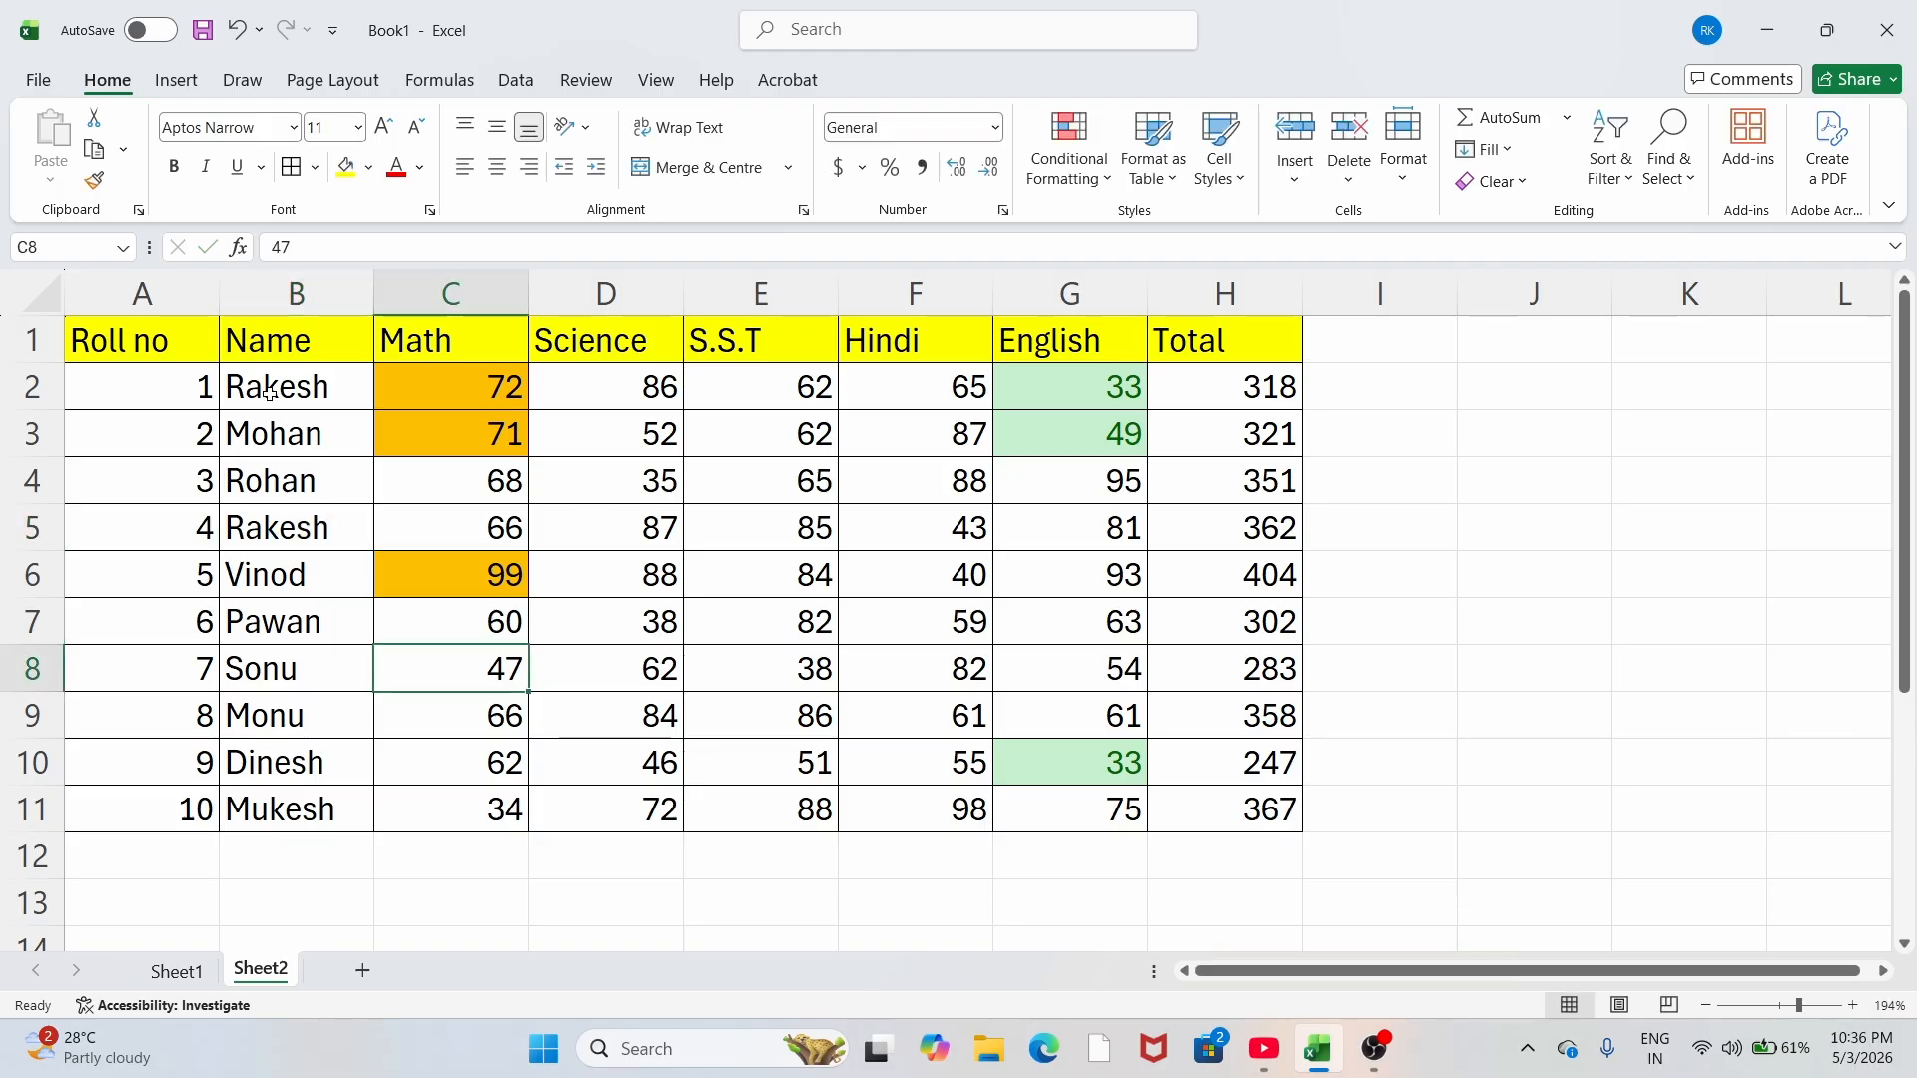
Step: Highlight duplicate names in B2:B11 with a light red fill
left_click_drag(292, 380, 294, 814)
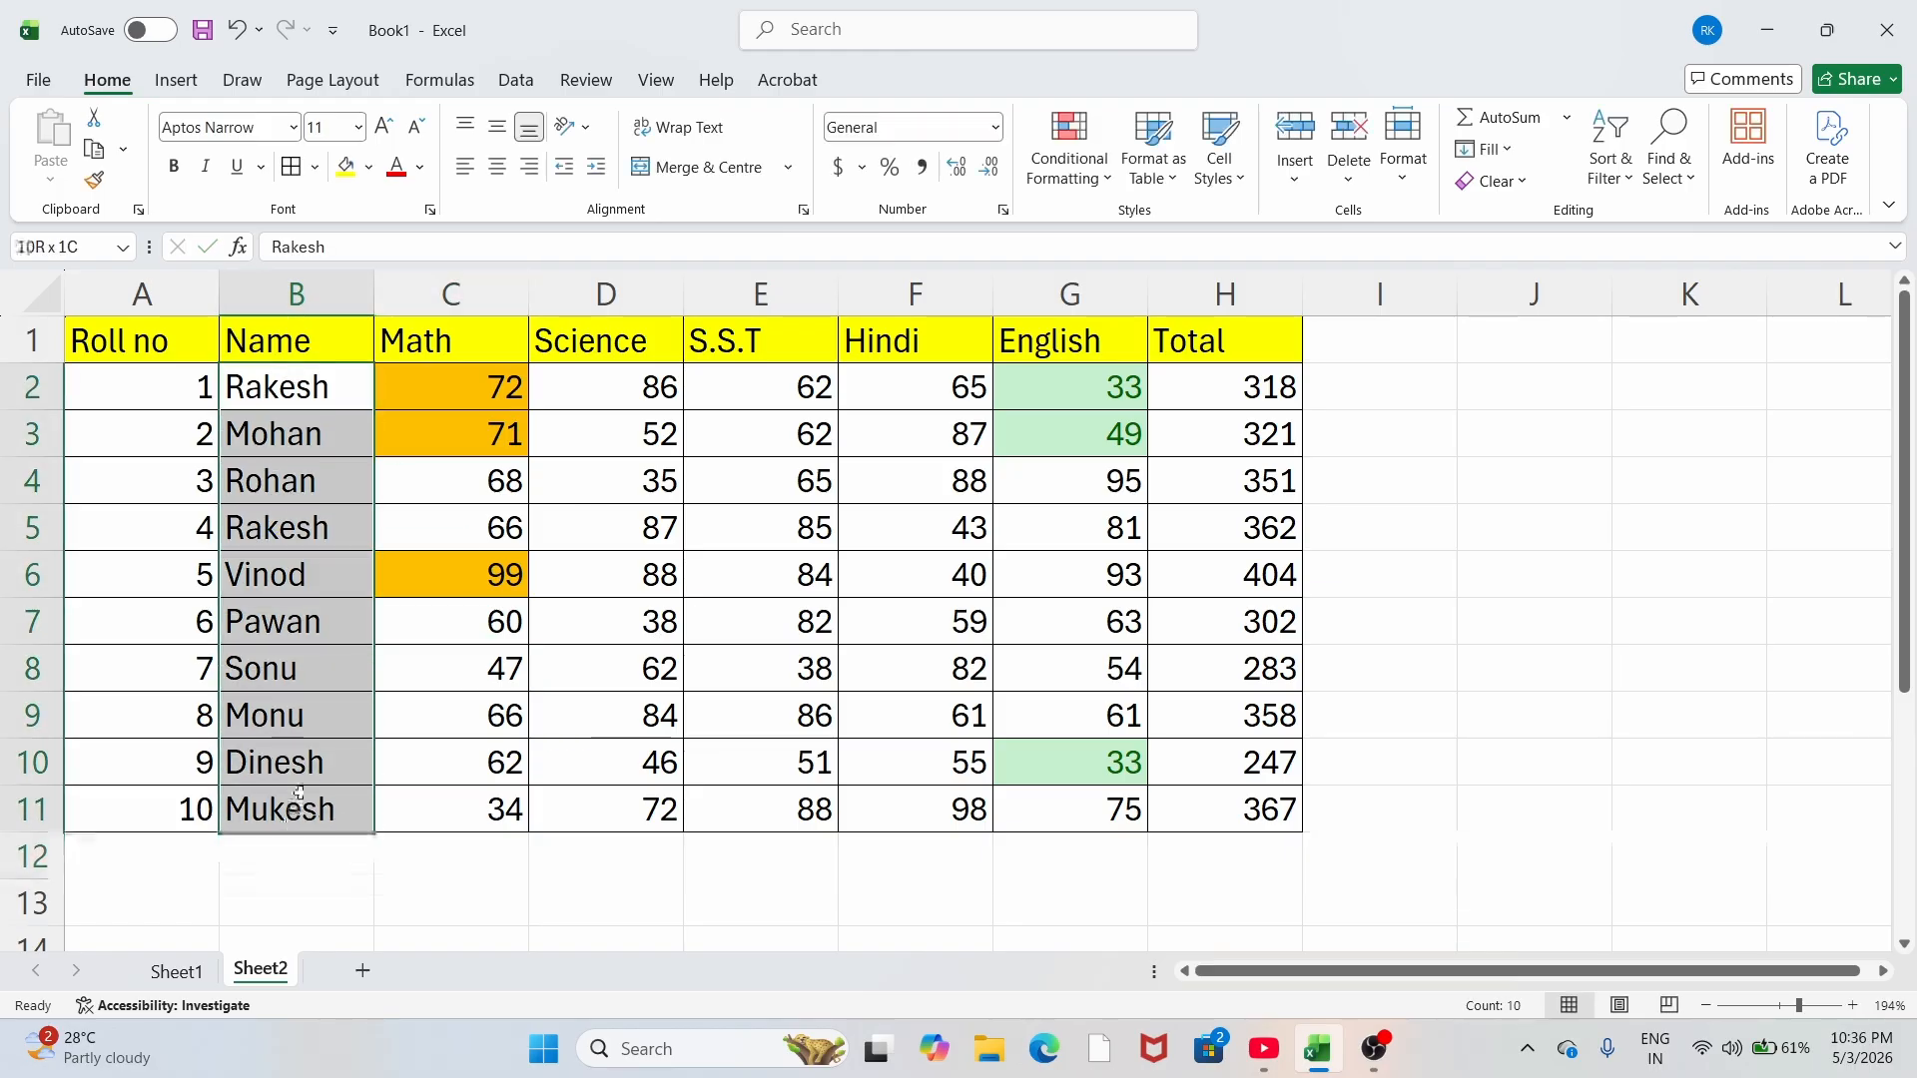
left_click(1099, 188)
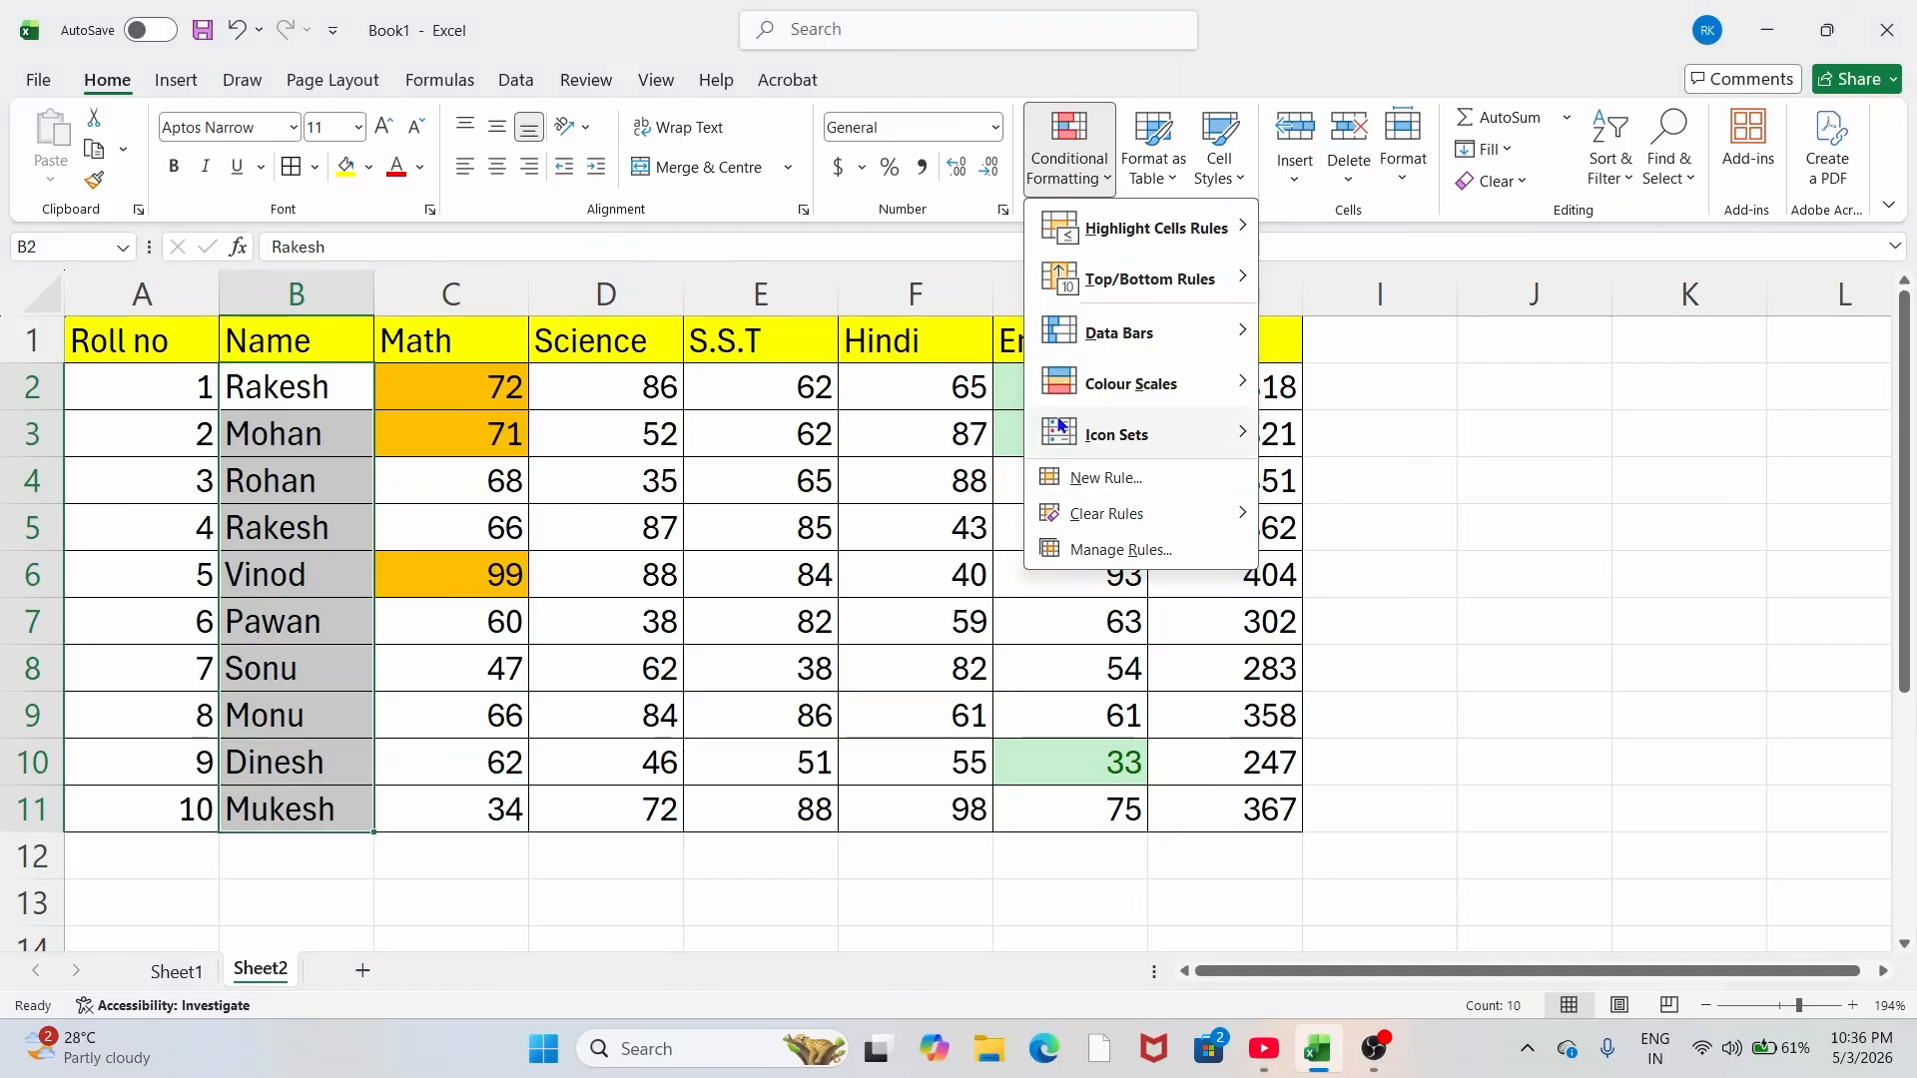
mouse_move(1100, 236)
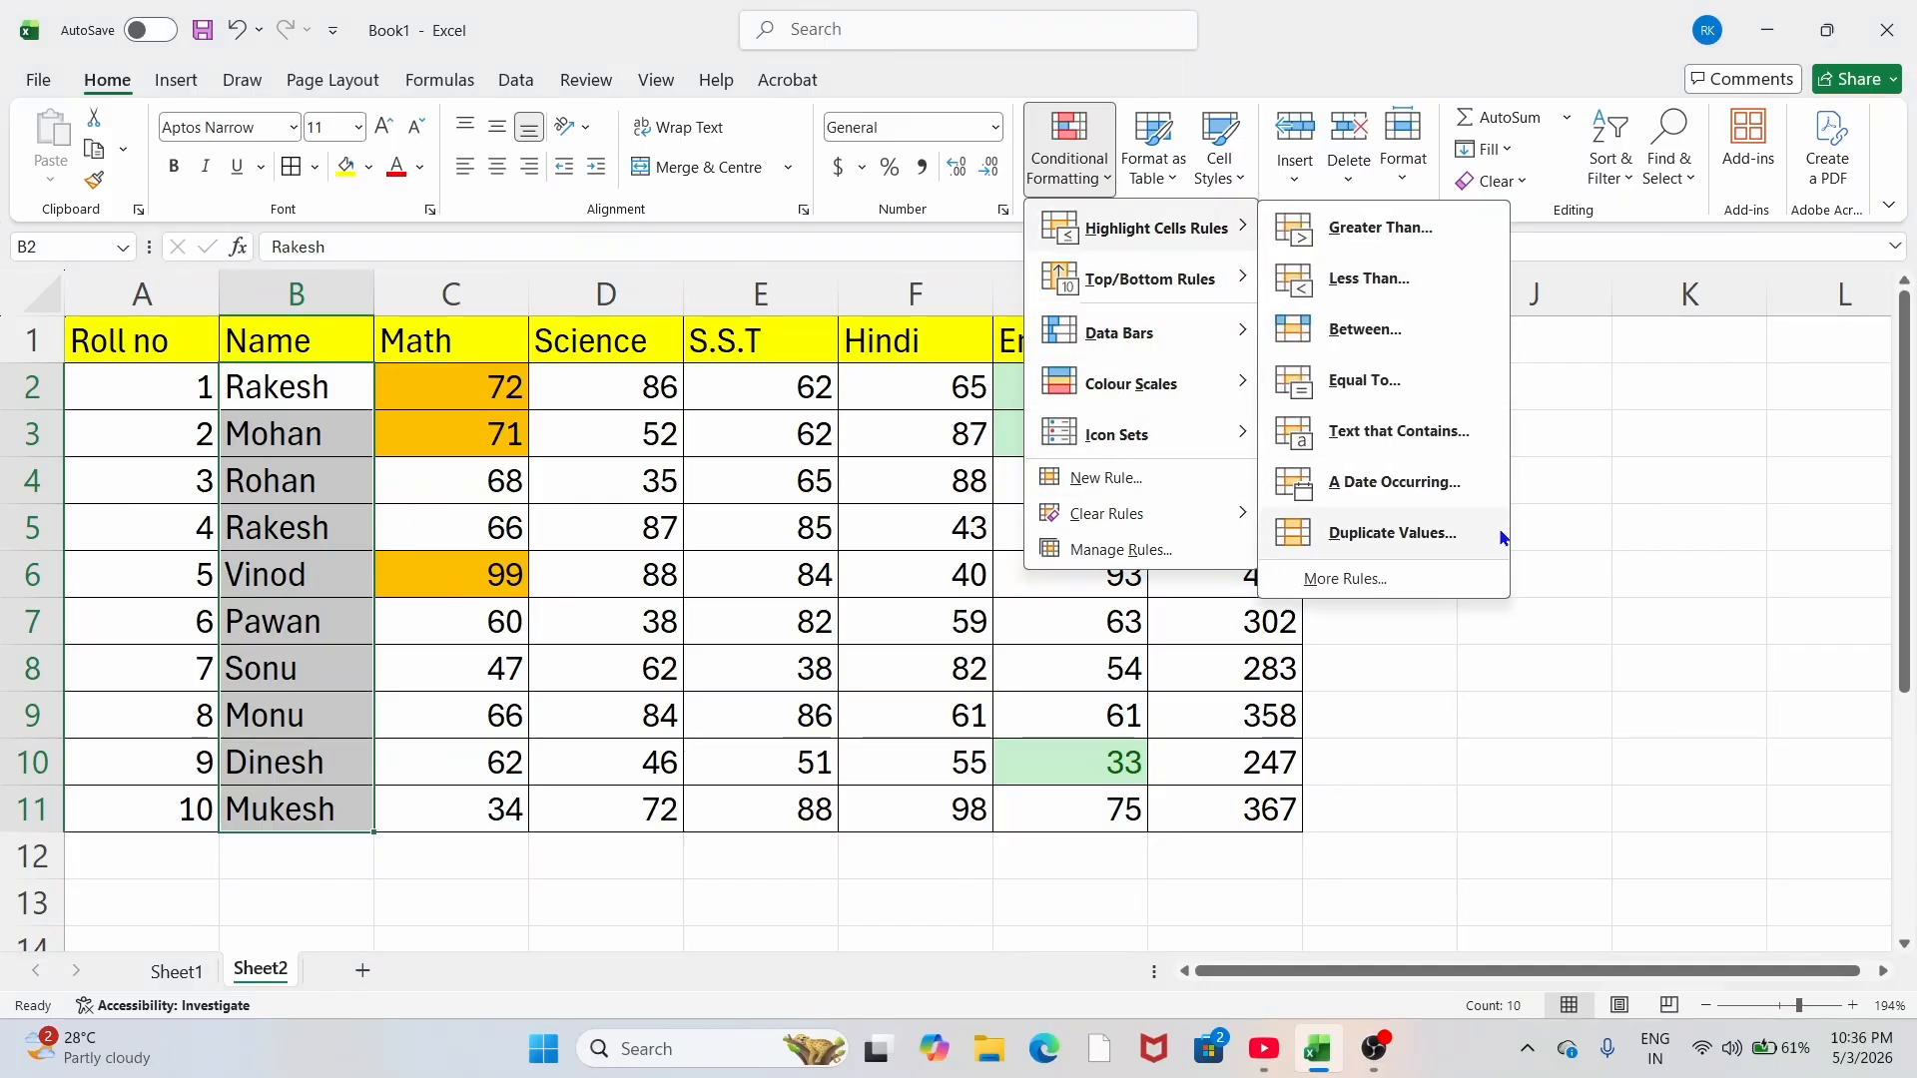
left_click(1388, 533)
left_click(1303, 503)
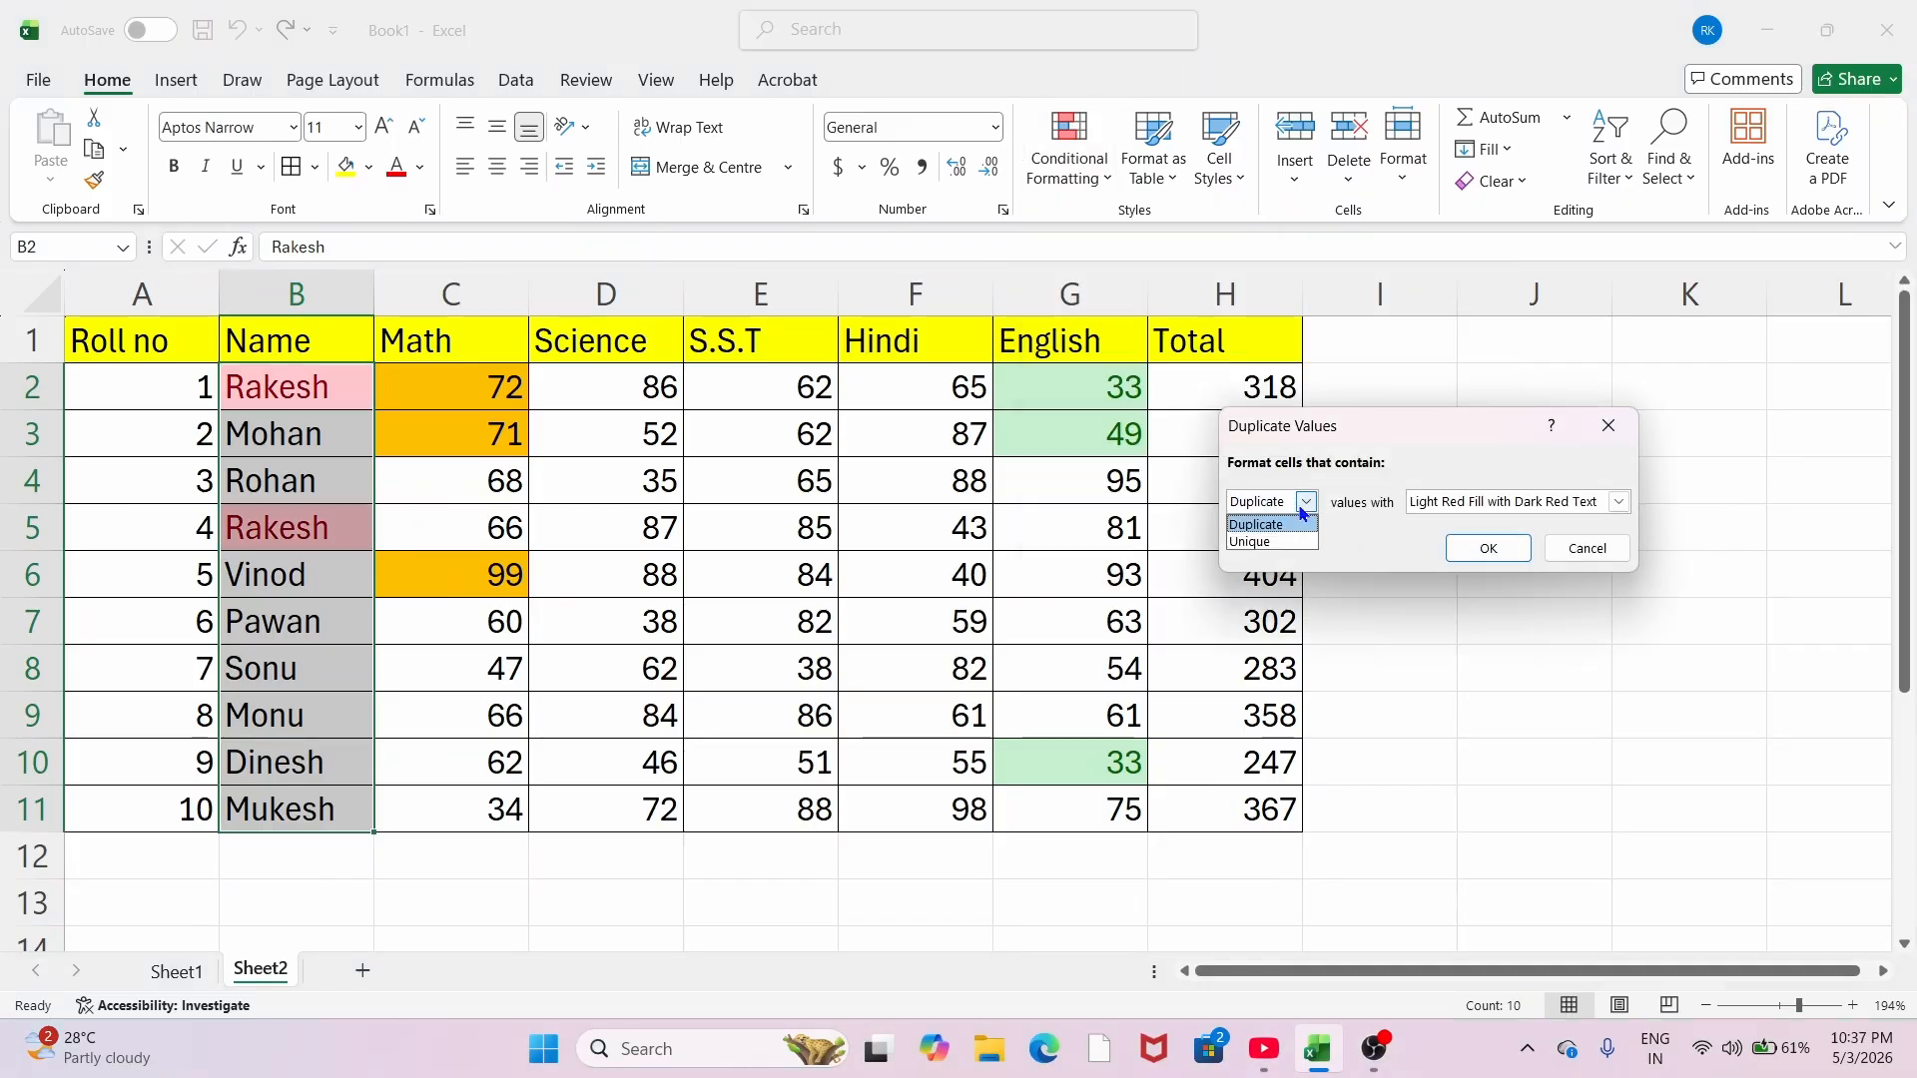
left_click(1282, 525)
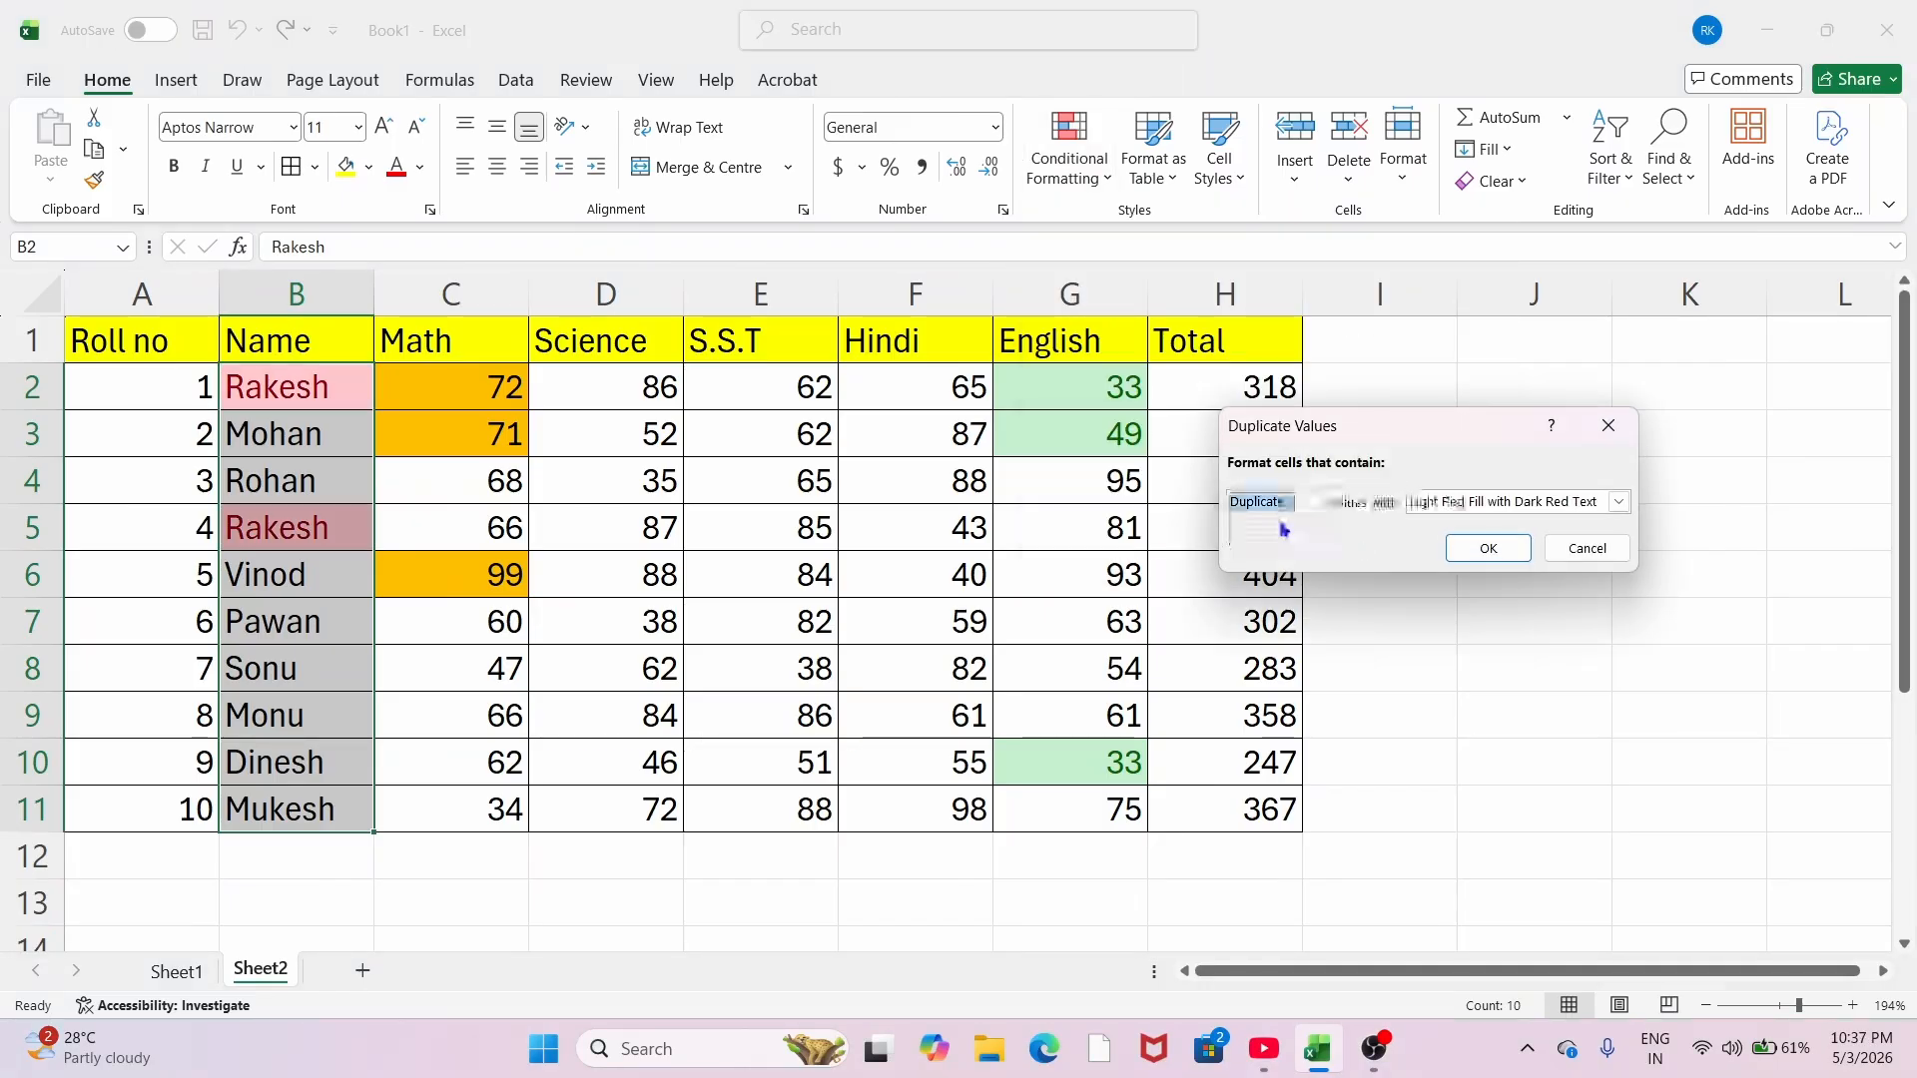
left_click(1619, 501)
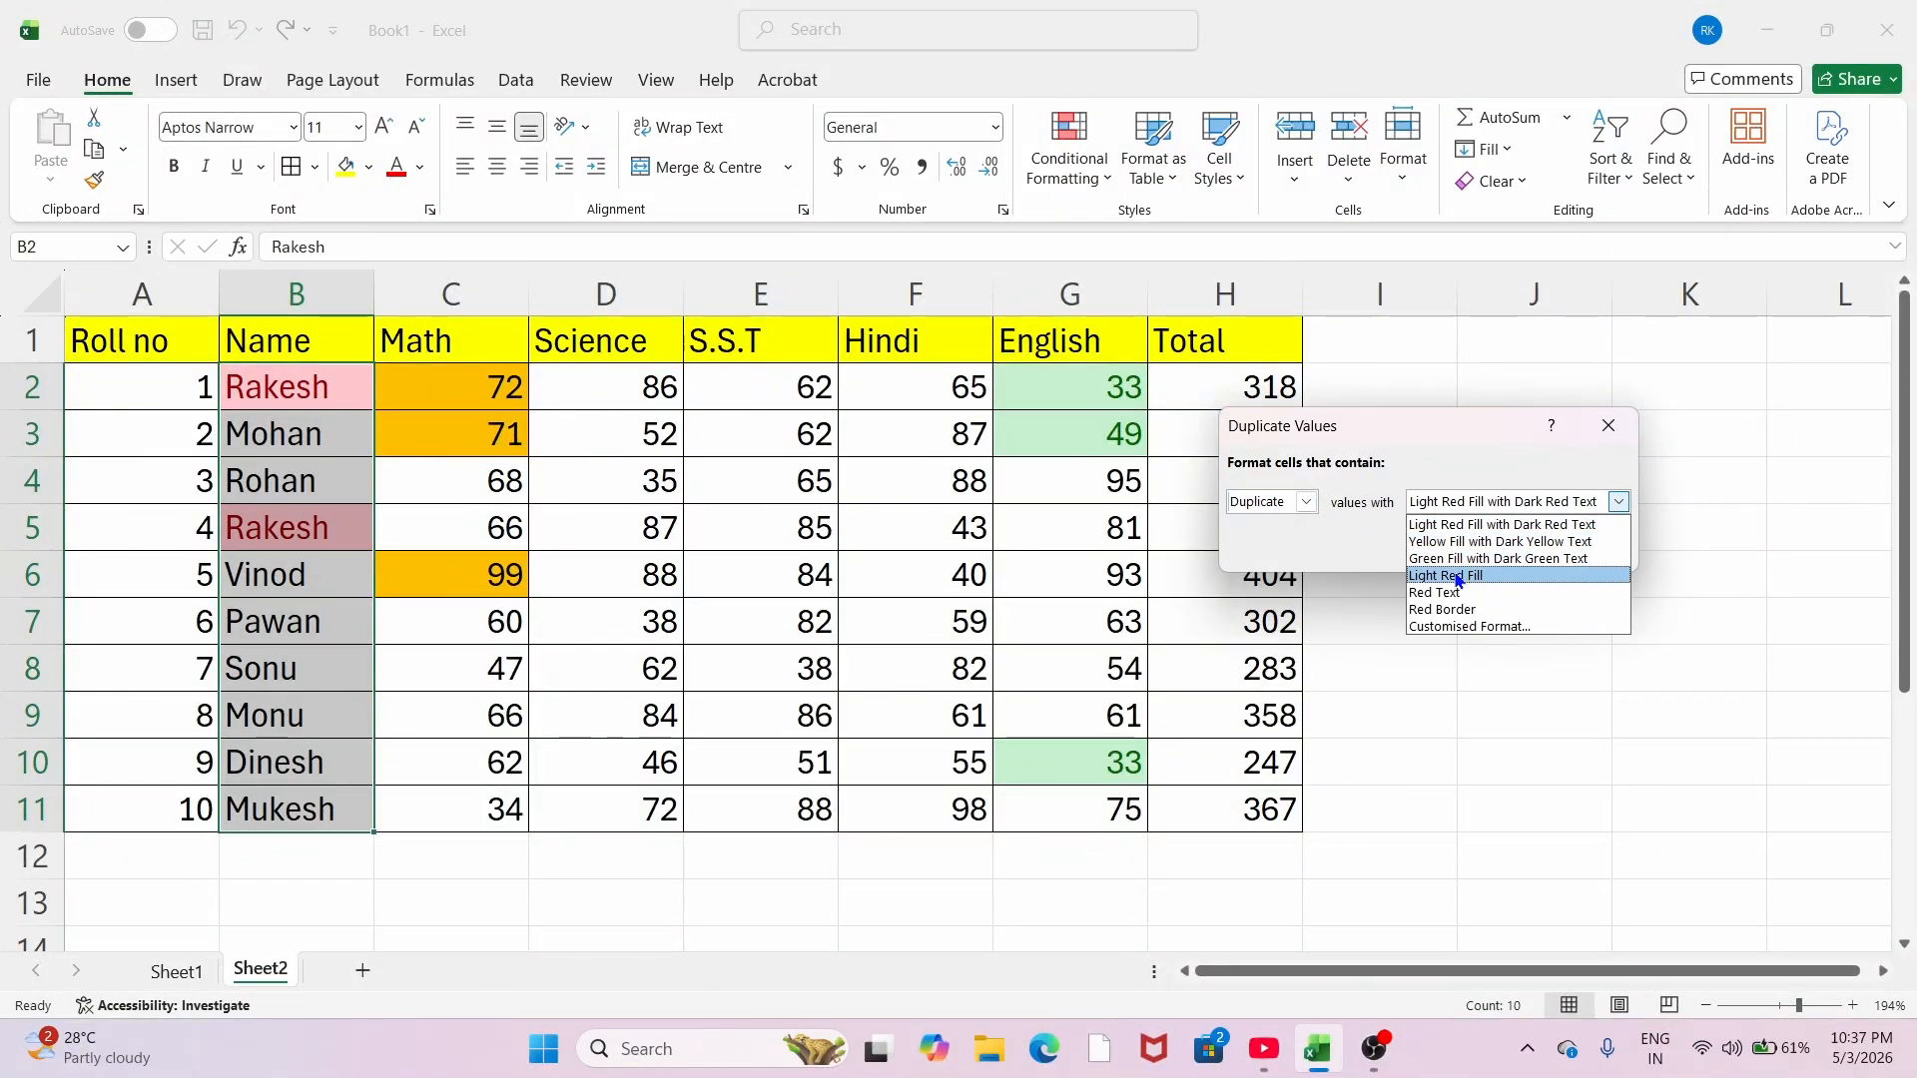
left_click(1458, 577)
left_click(1491, 548)
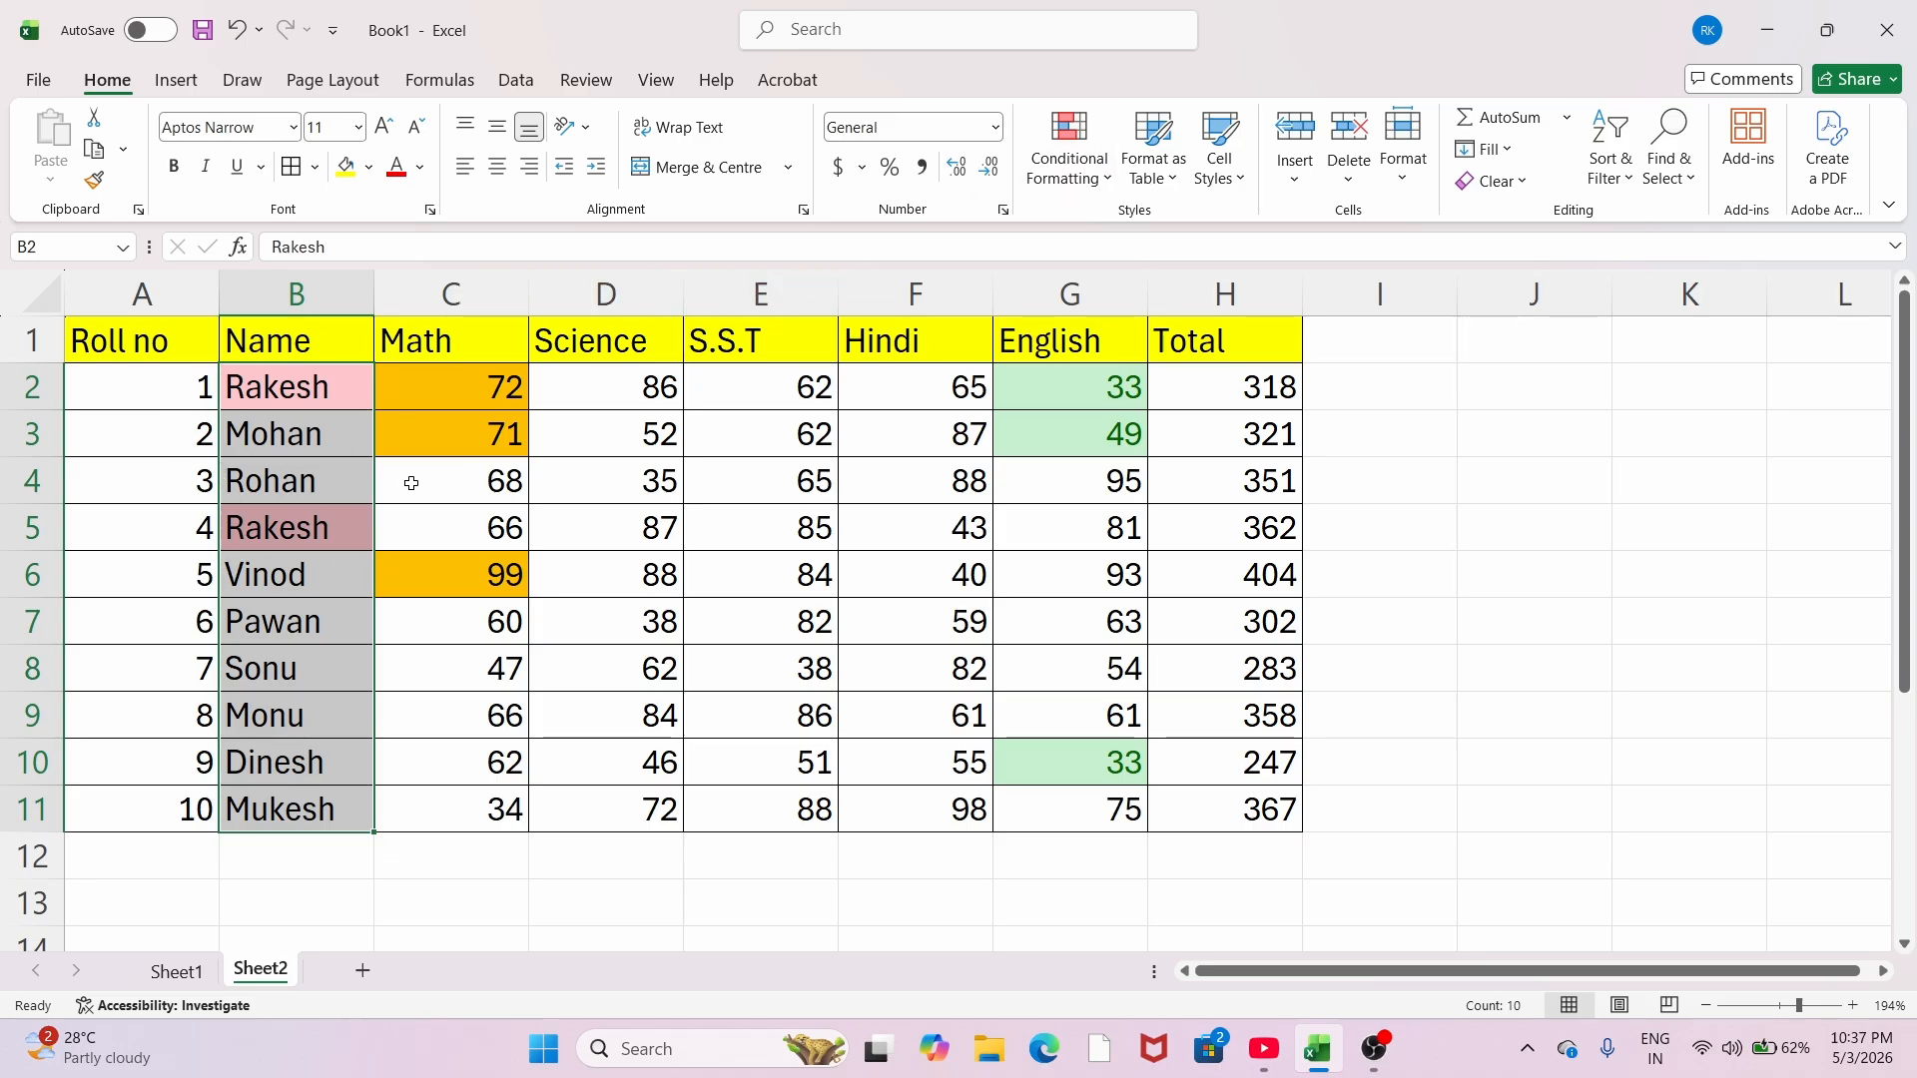
Step: Clear all formats from B2:G11, removing the Math, English and duplicate highlights
left_click(1089, 170)
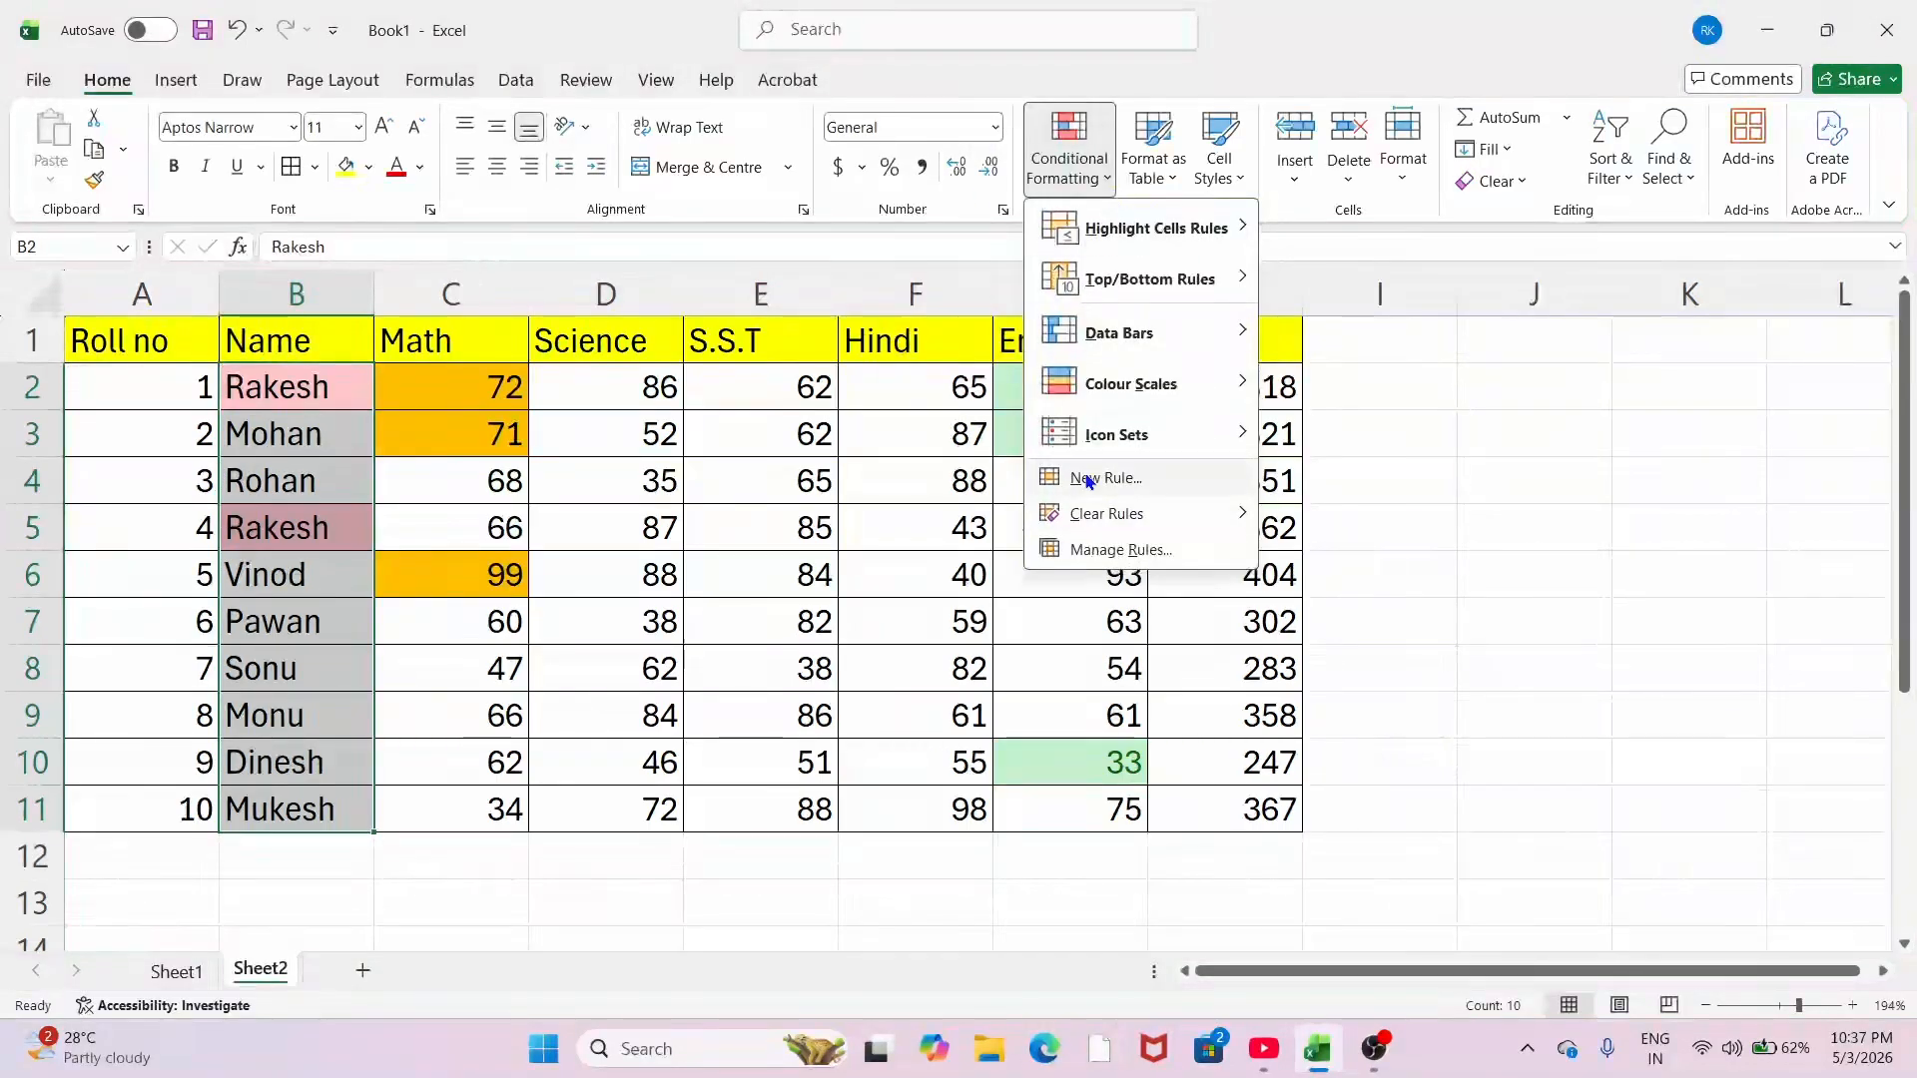
mouse_move(1125, 281)
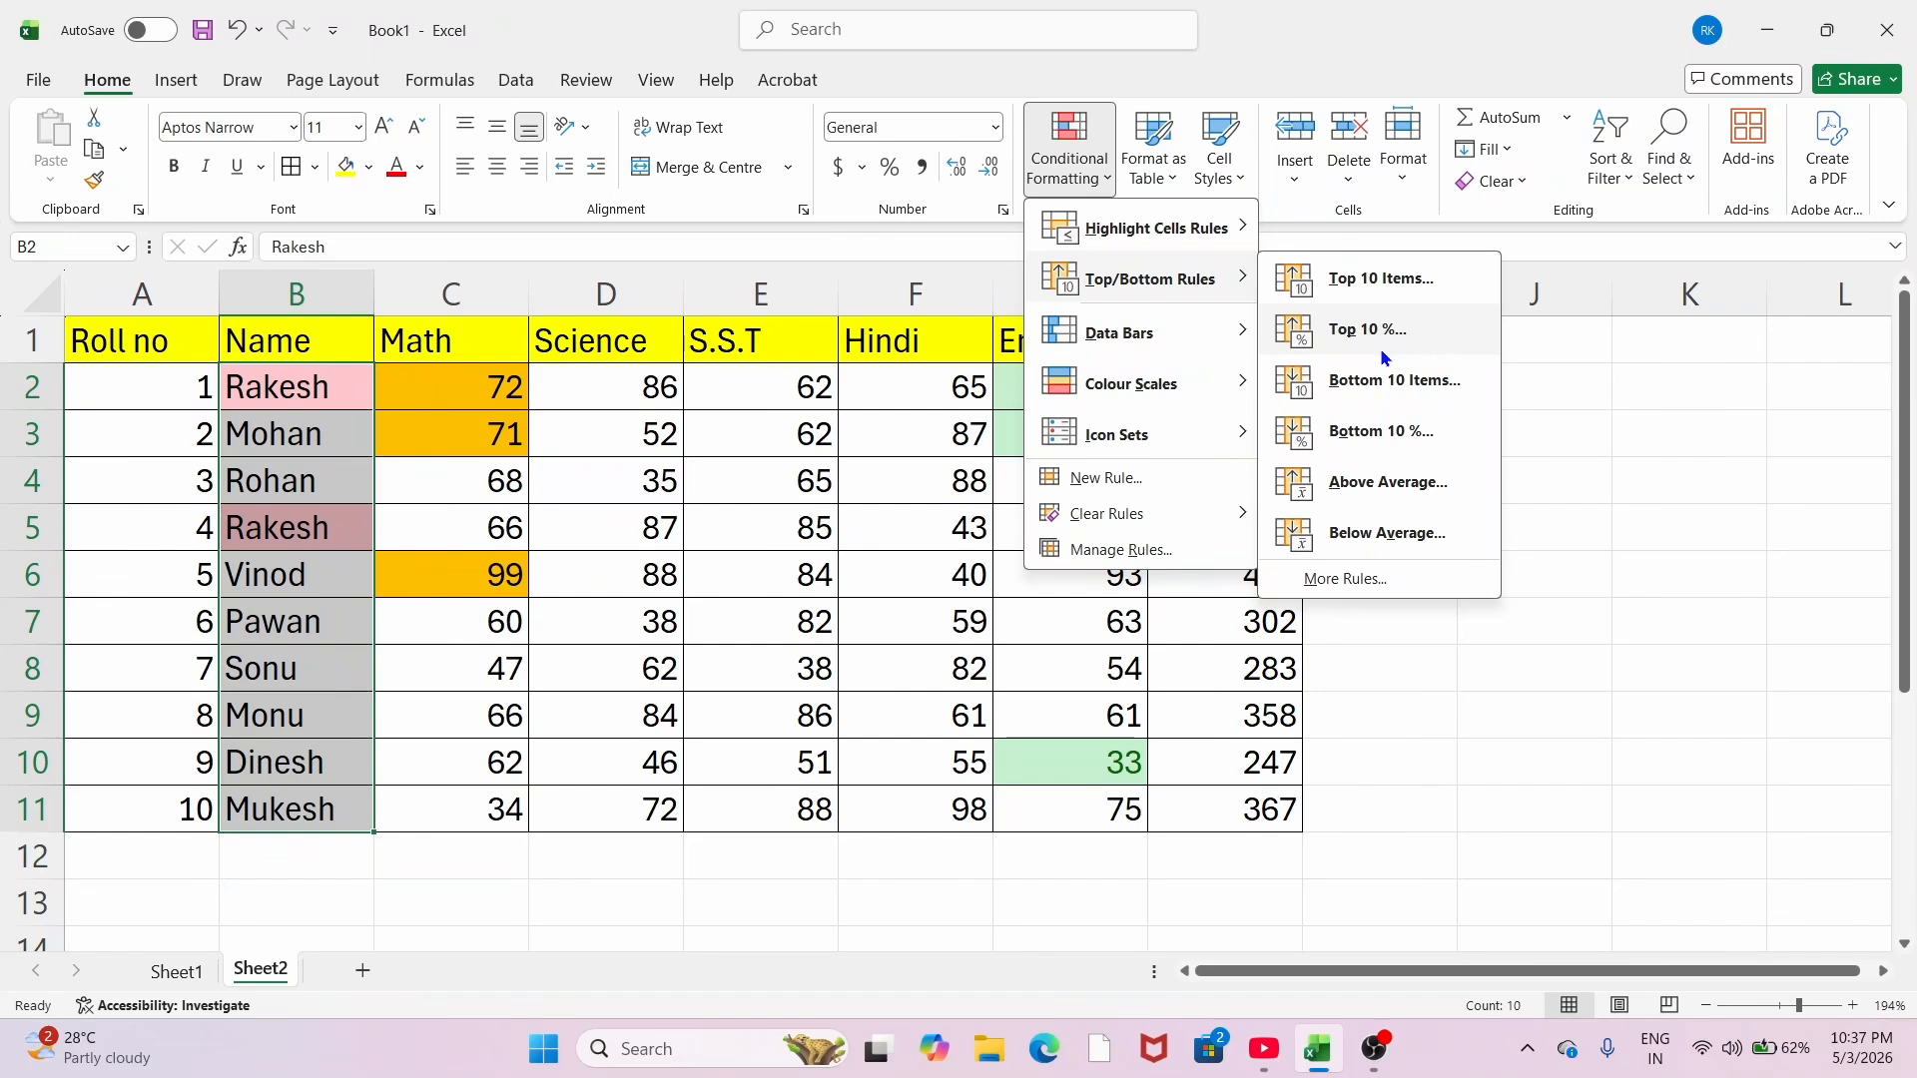
left_click(503, 553)
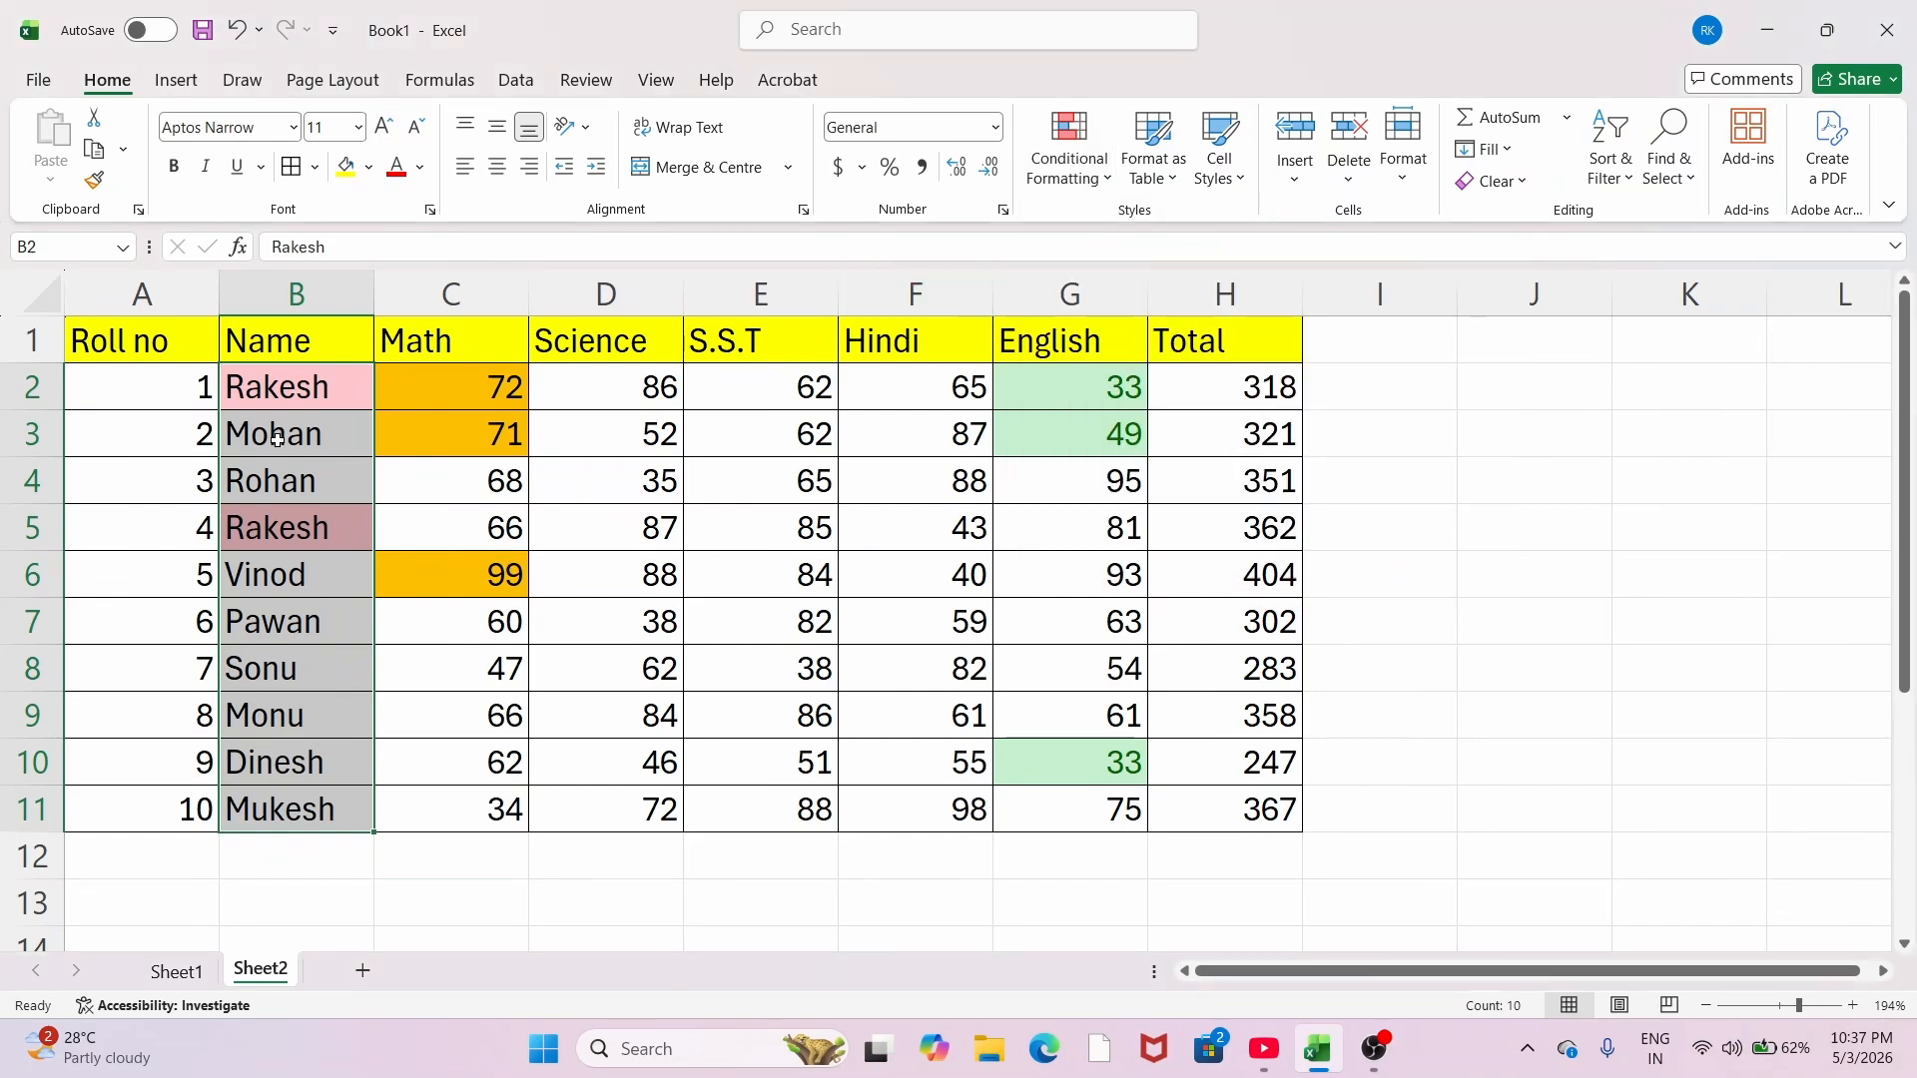
left_click(336, 388)
left_click(341, 498)
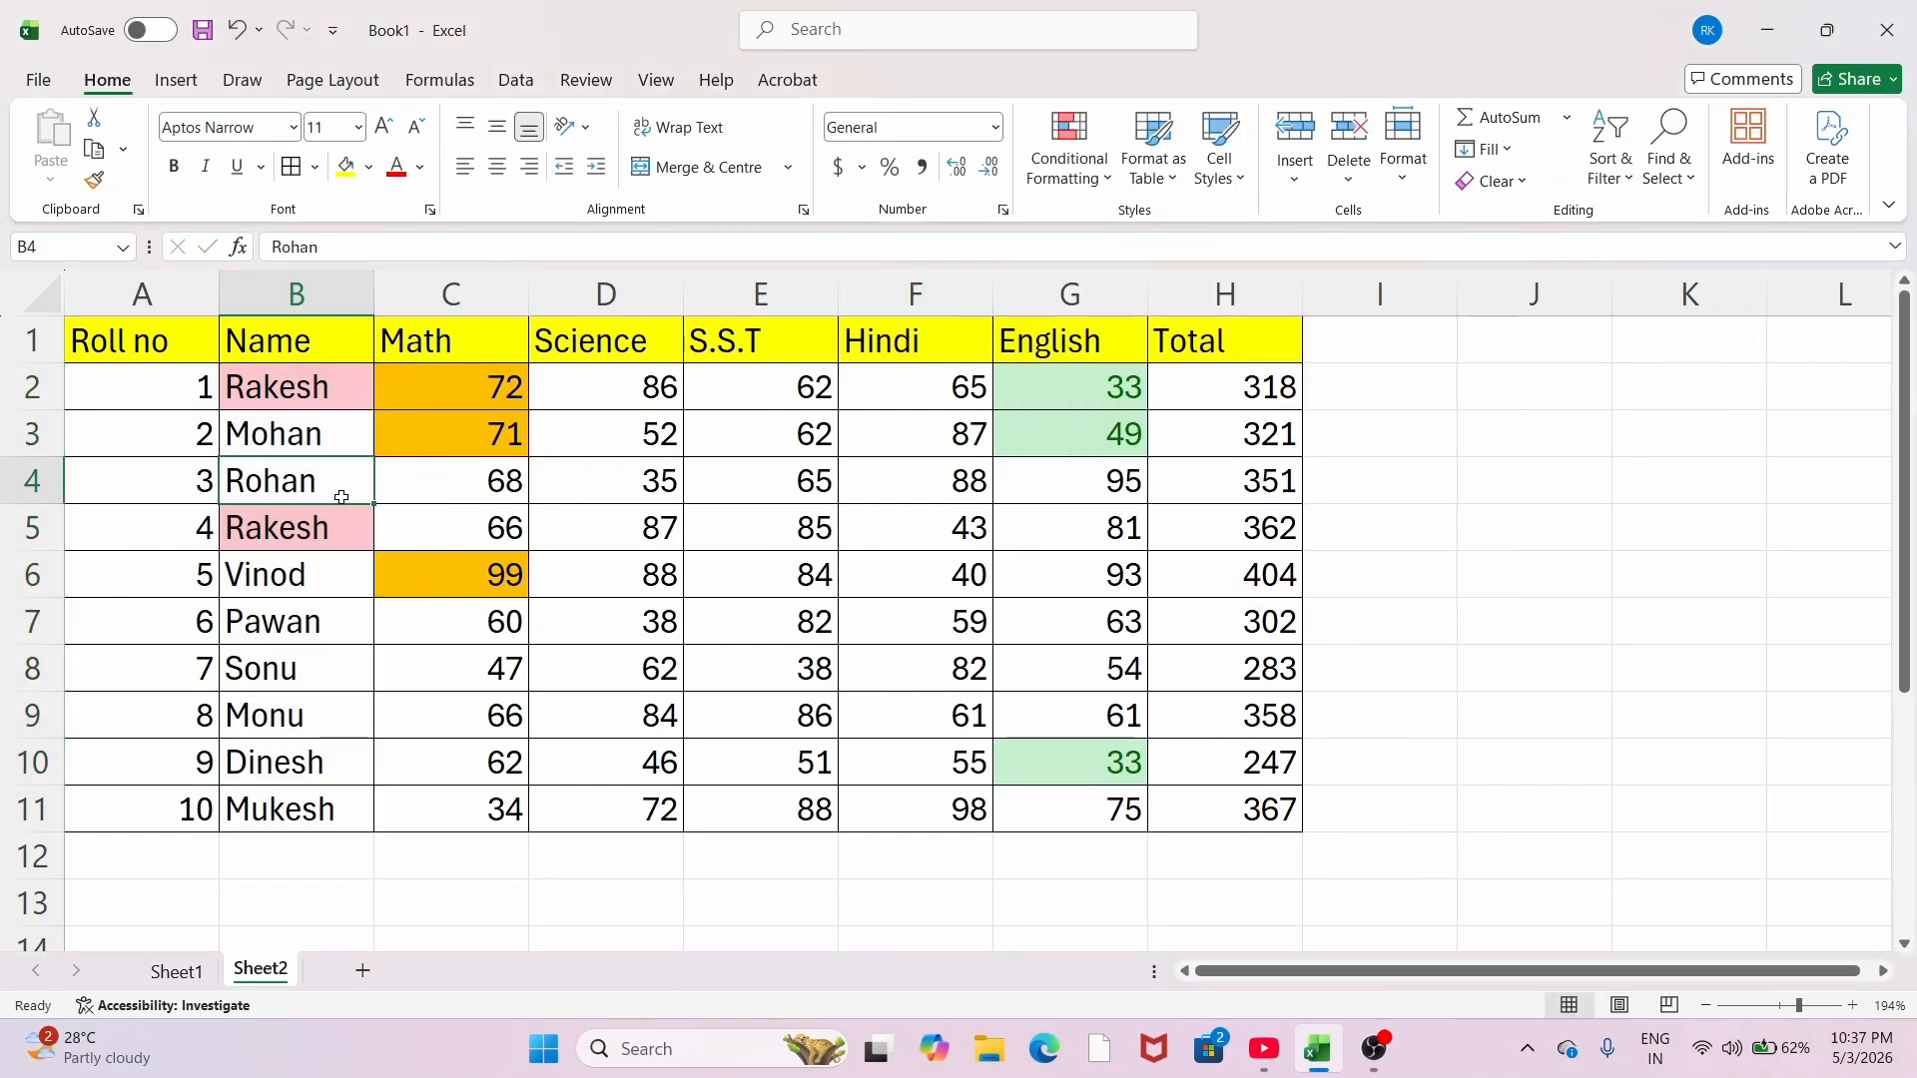
left_click(158, 429)
left_click_drag(282, 385, 1138, 824)
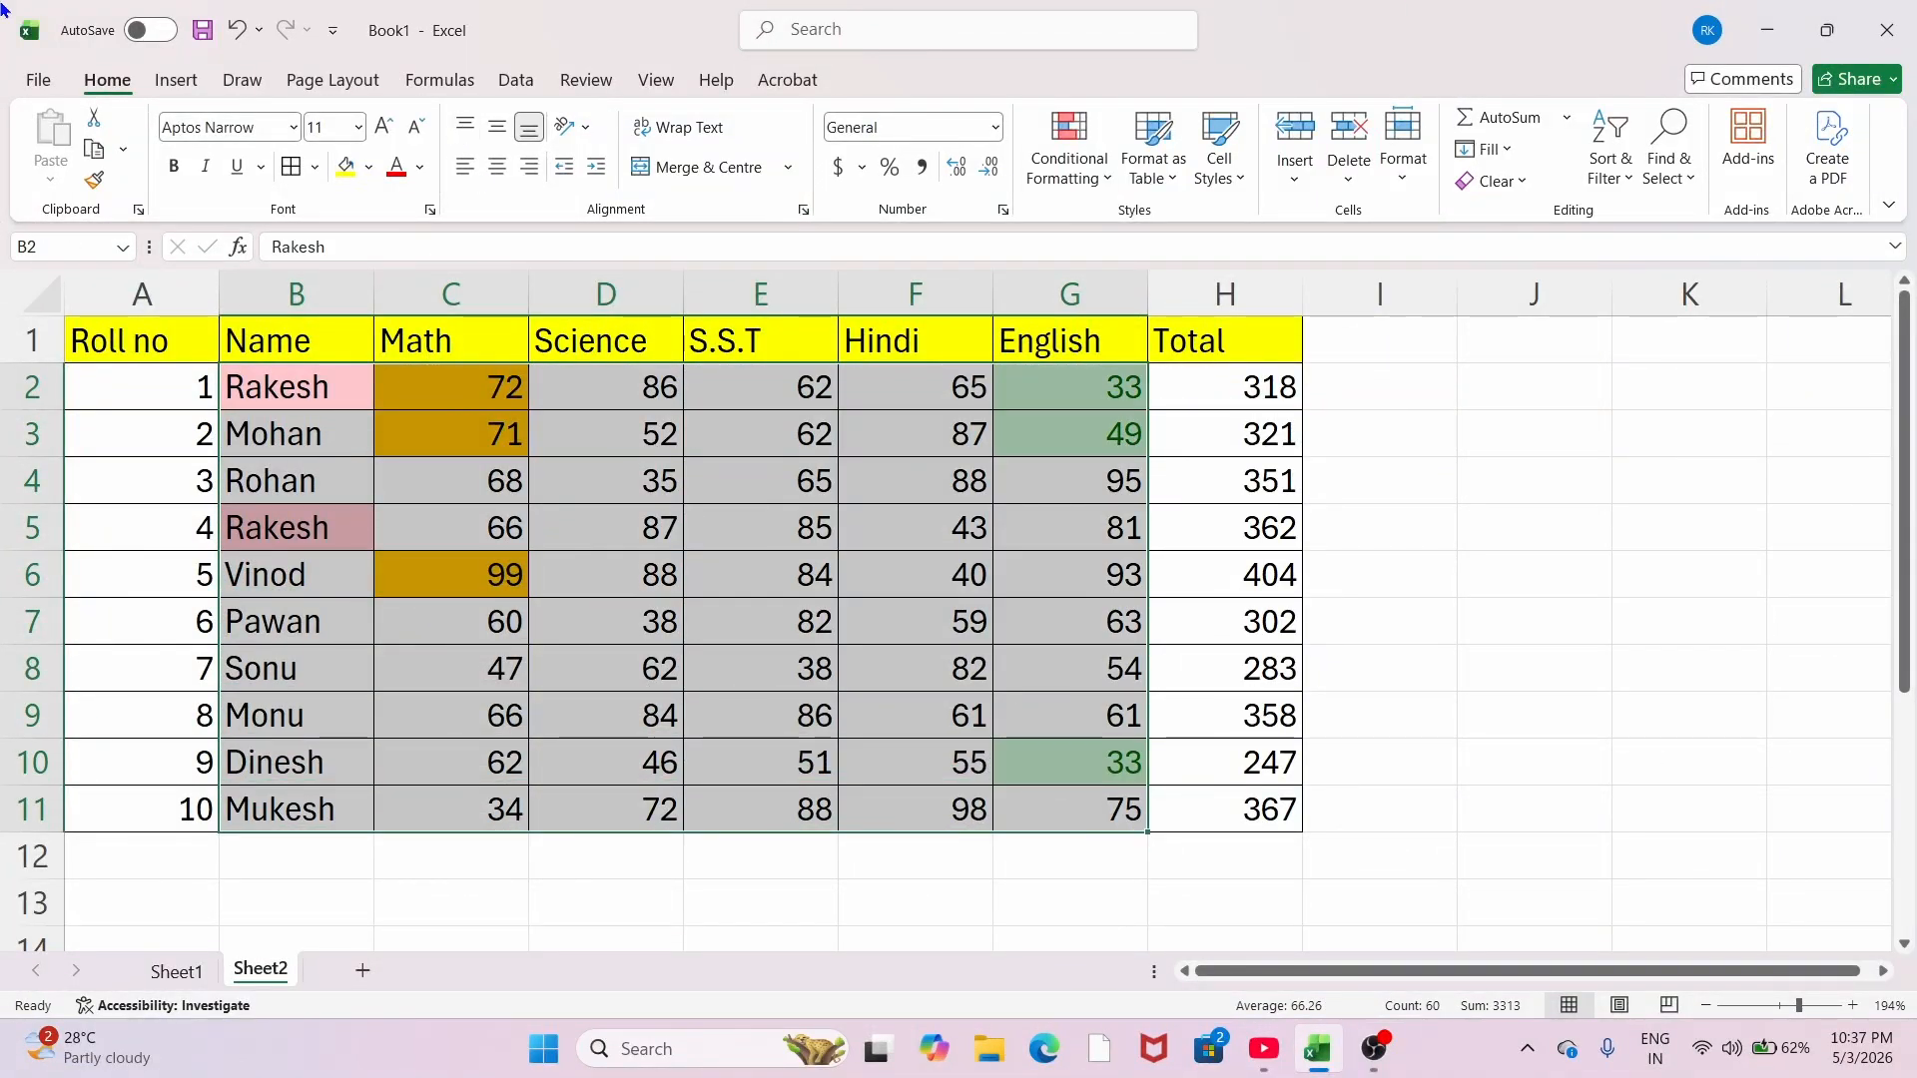
left_click(1508, 189)
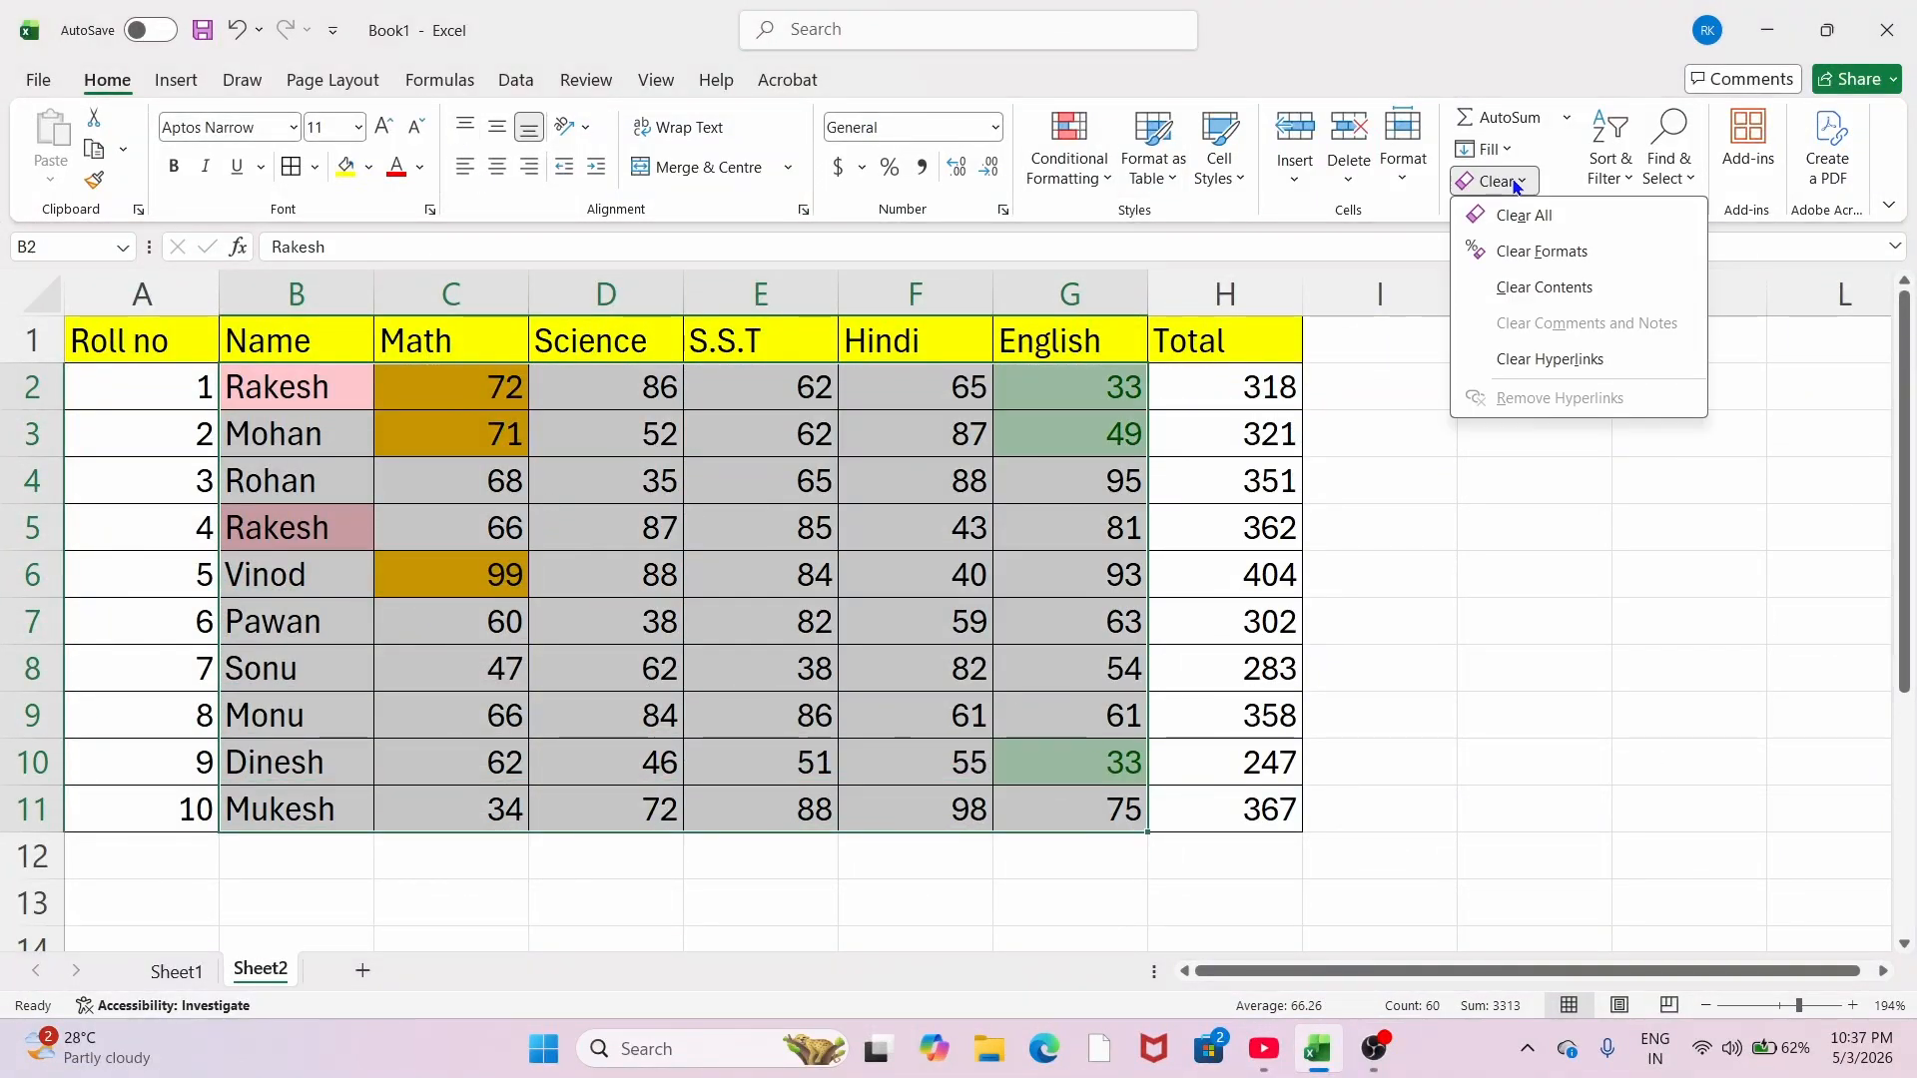
left_click(1526, 255)
left_click(606, 527)
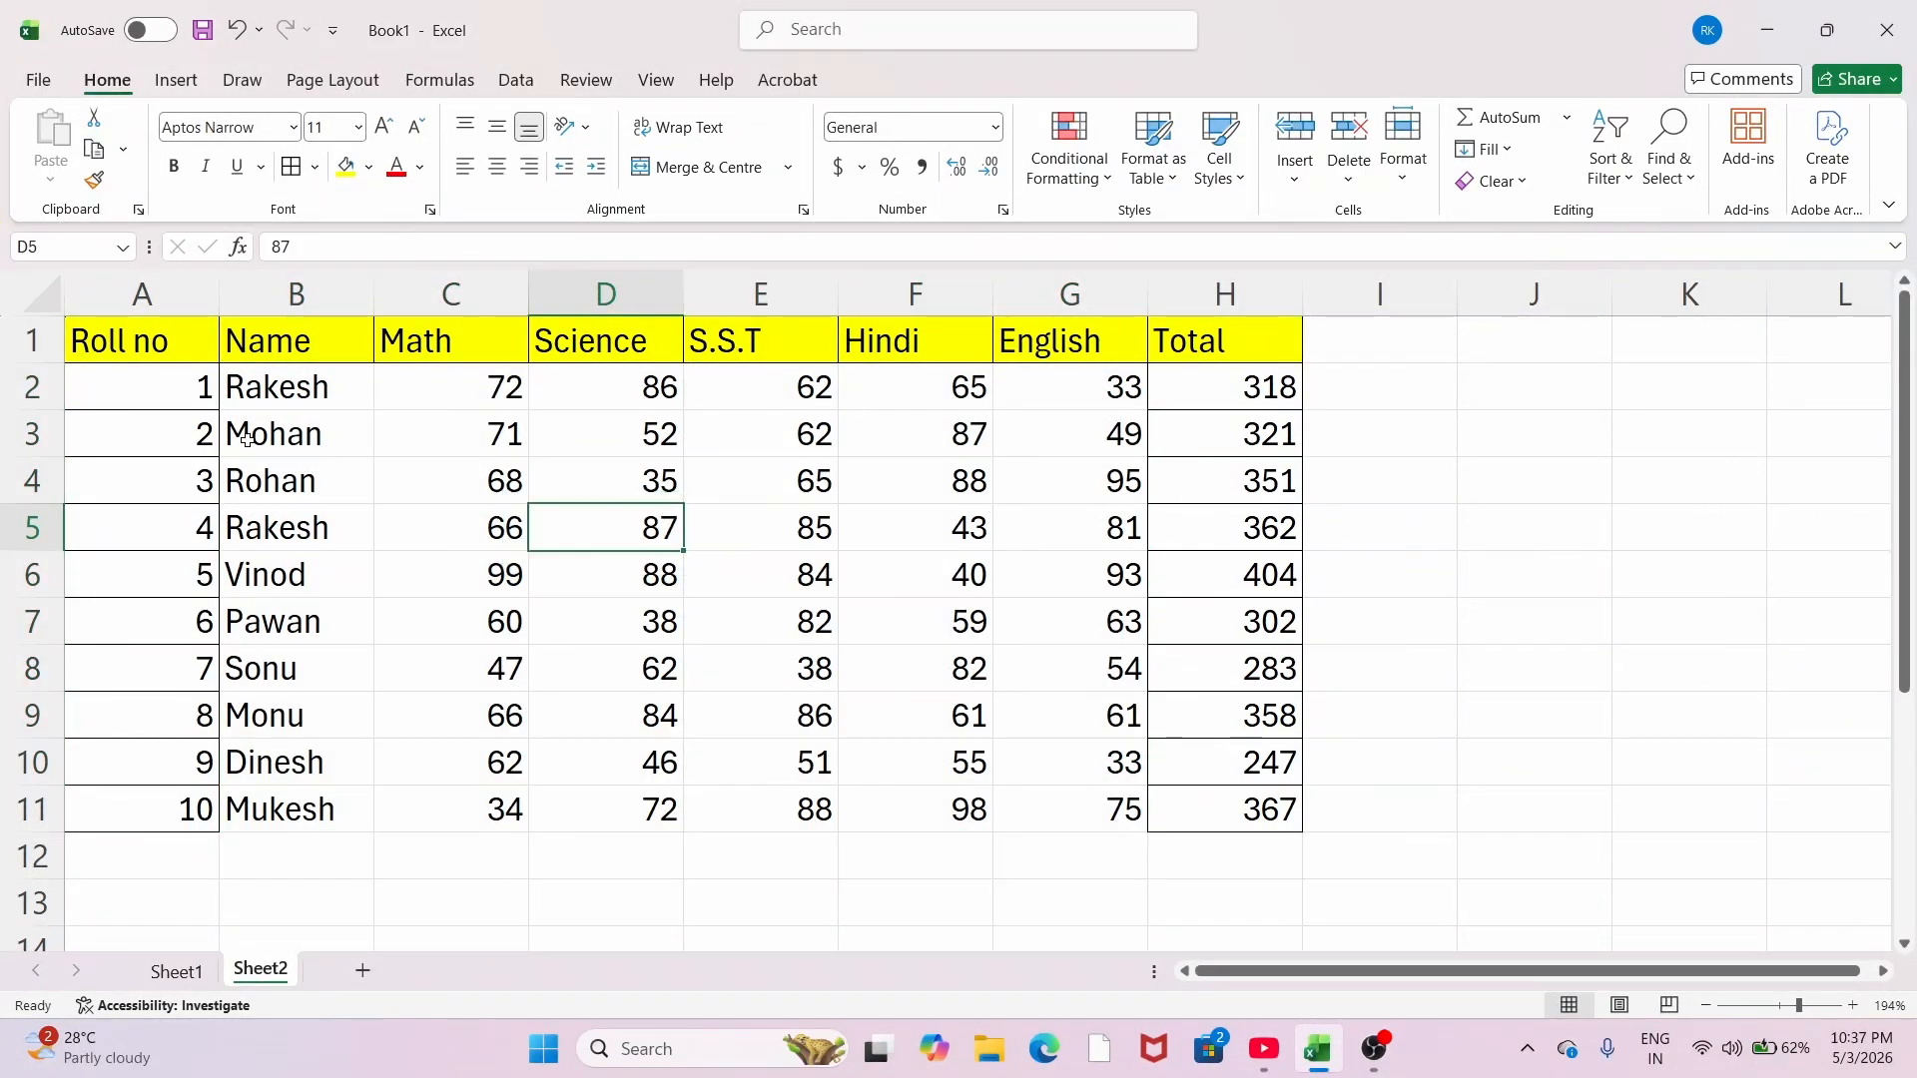
Step: Put all borders on the names and marks range B2:G11 using Alt+H+B+A
left_click(1105, 169)
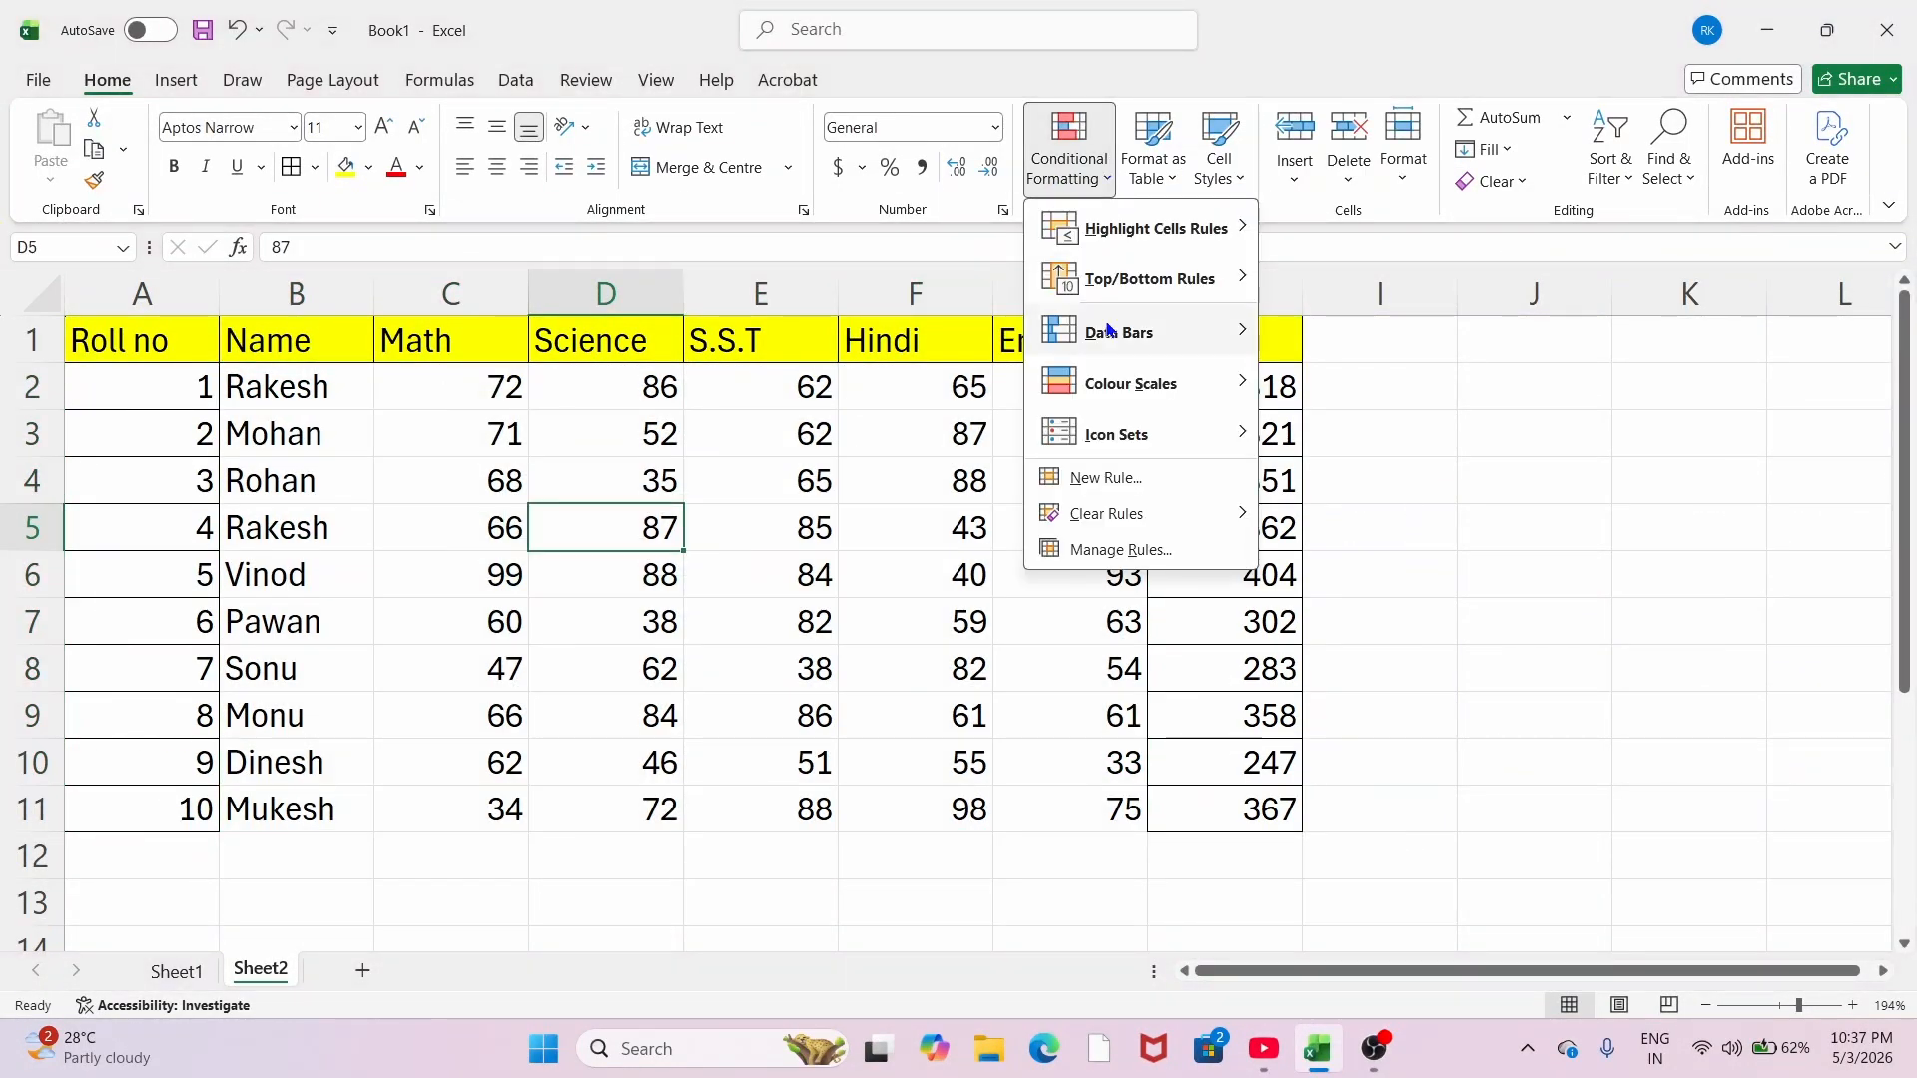
mouse_move(1198, 280)
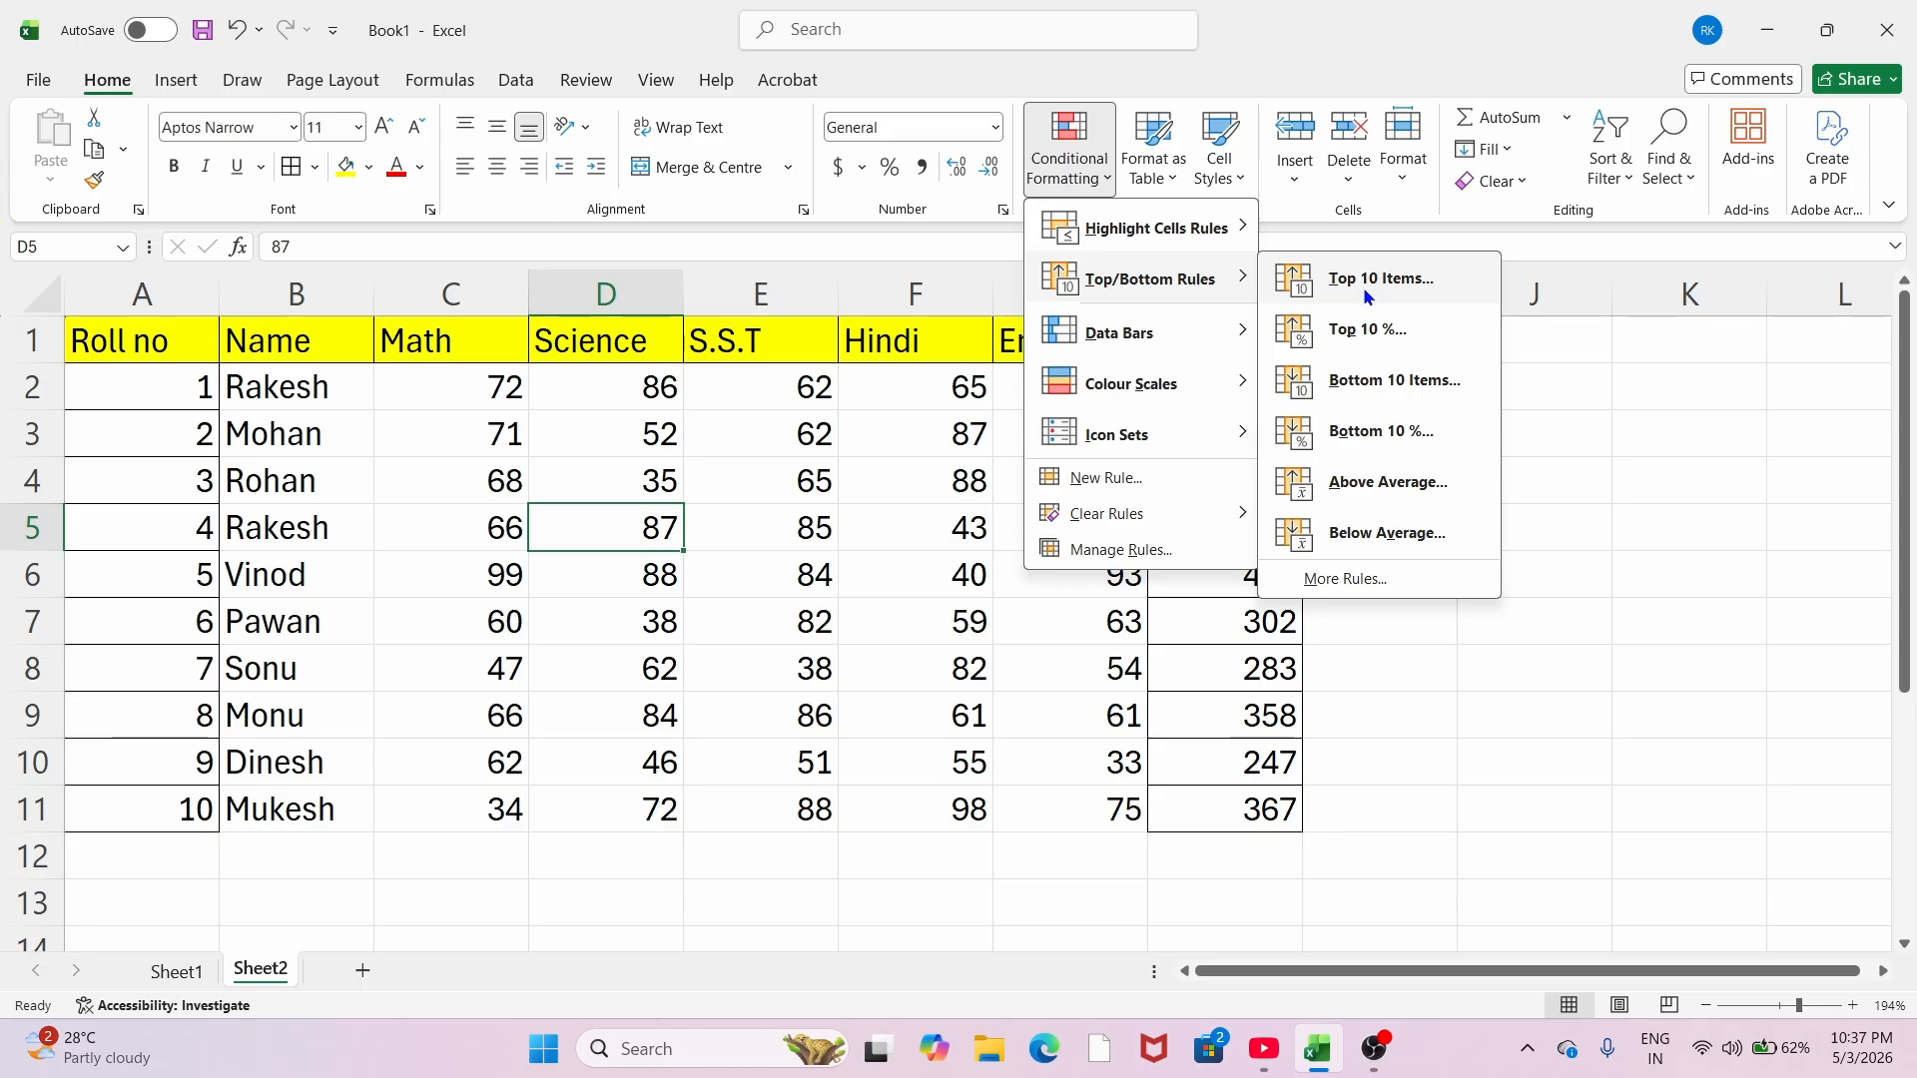
left_click(919, 576)
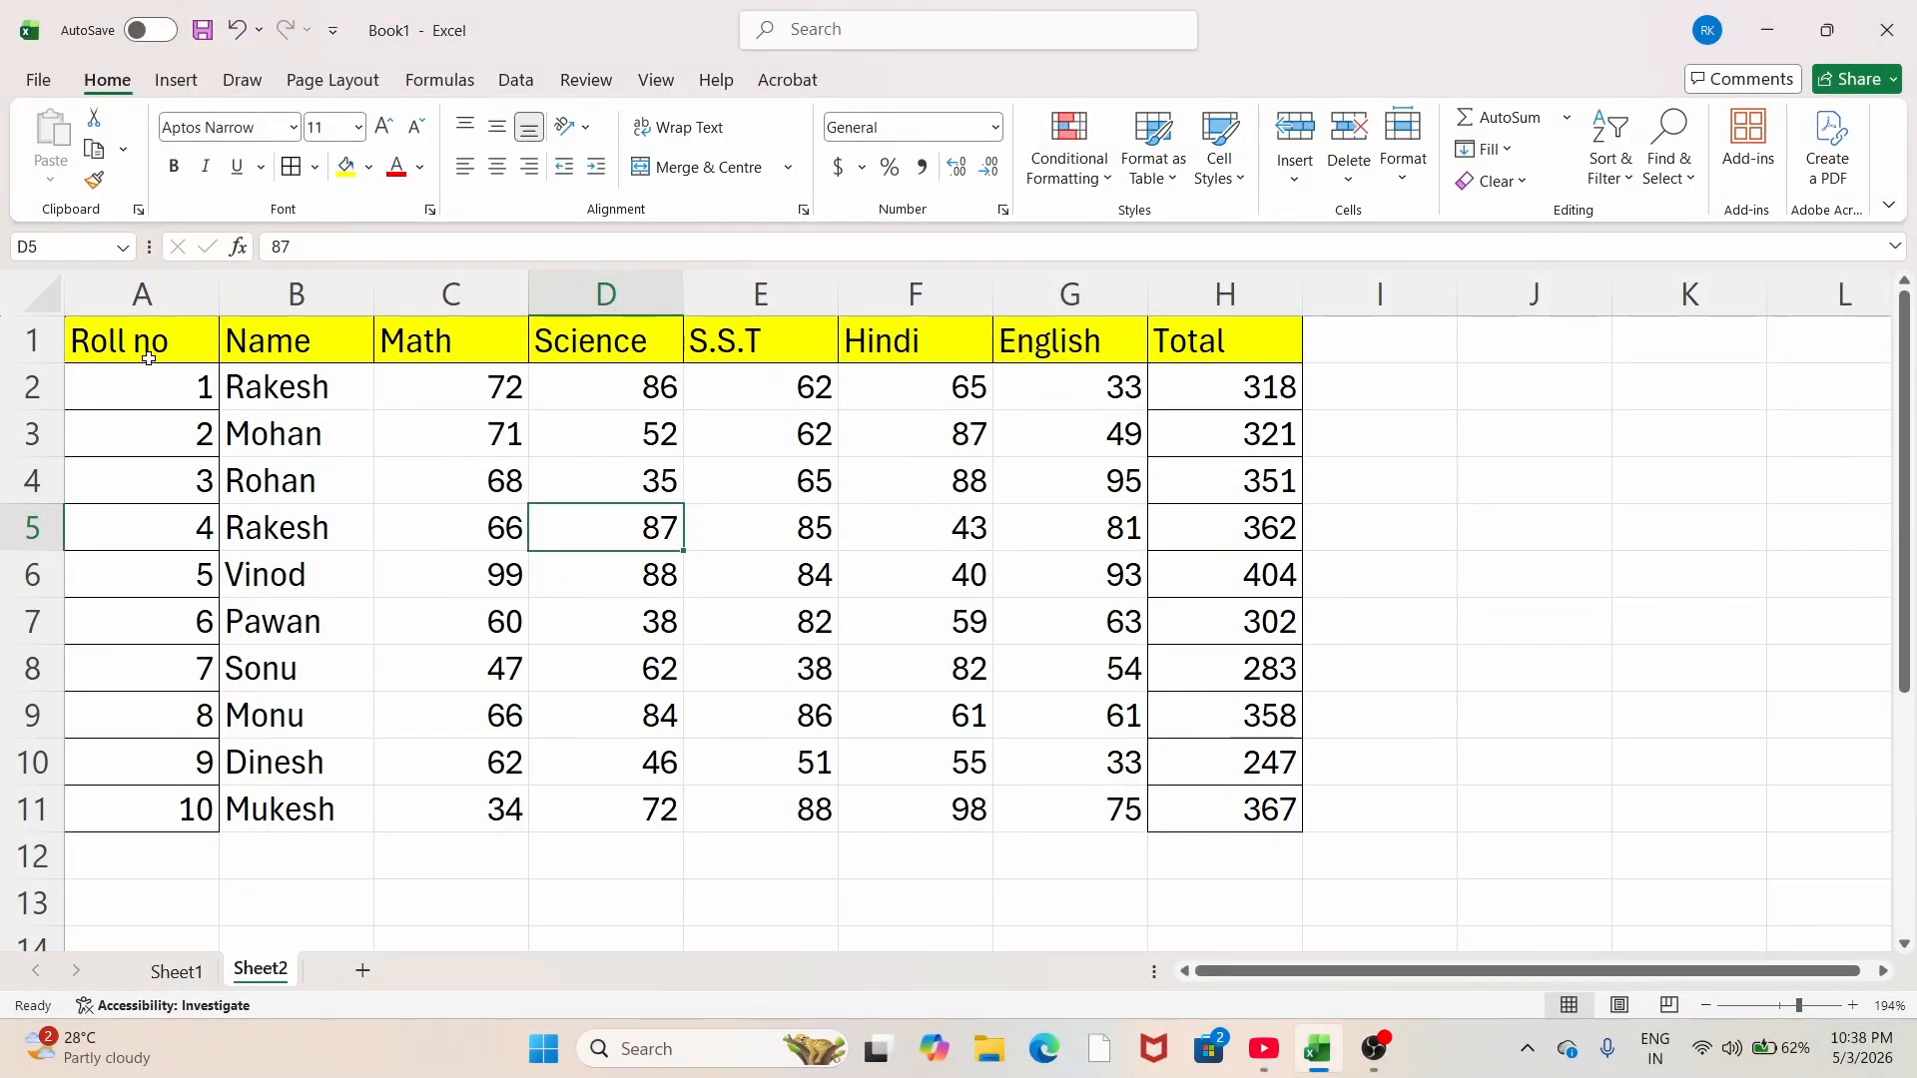
left_click_drag(251, 388, 1083, 832)
key("alt")
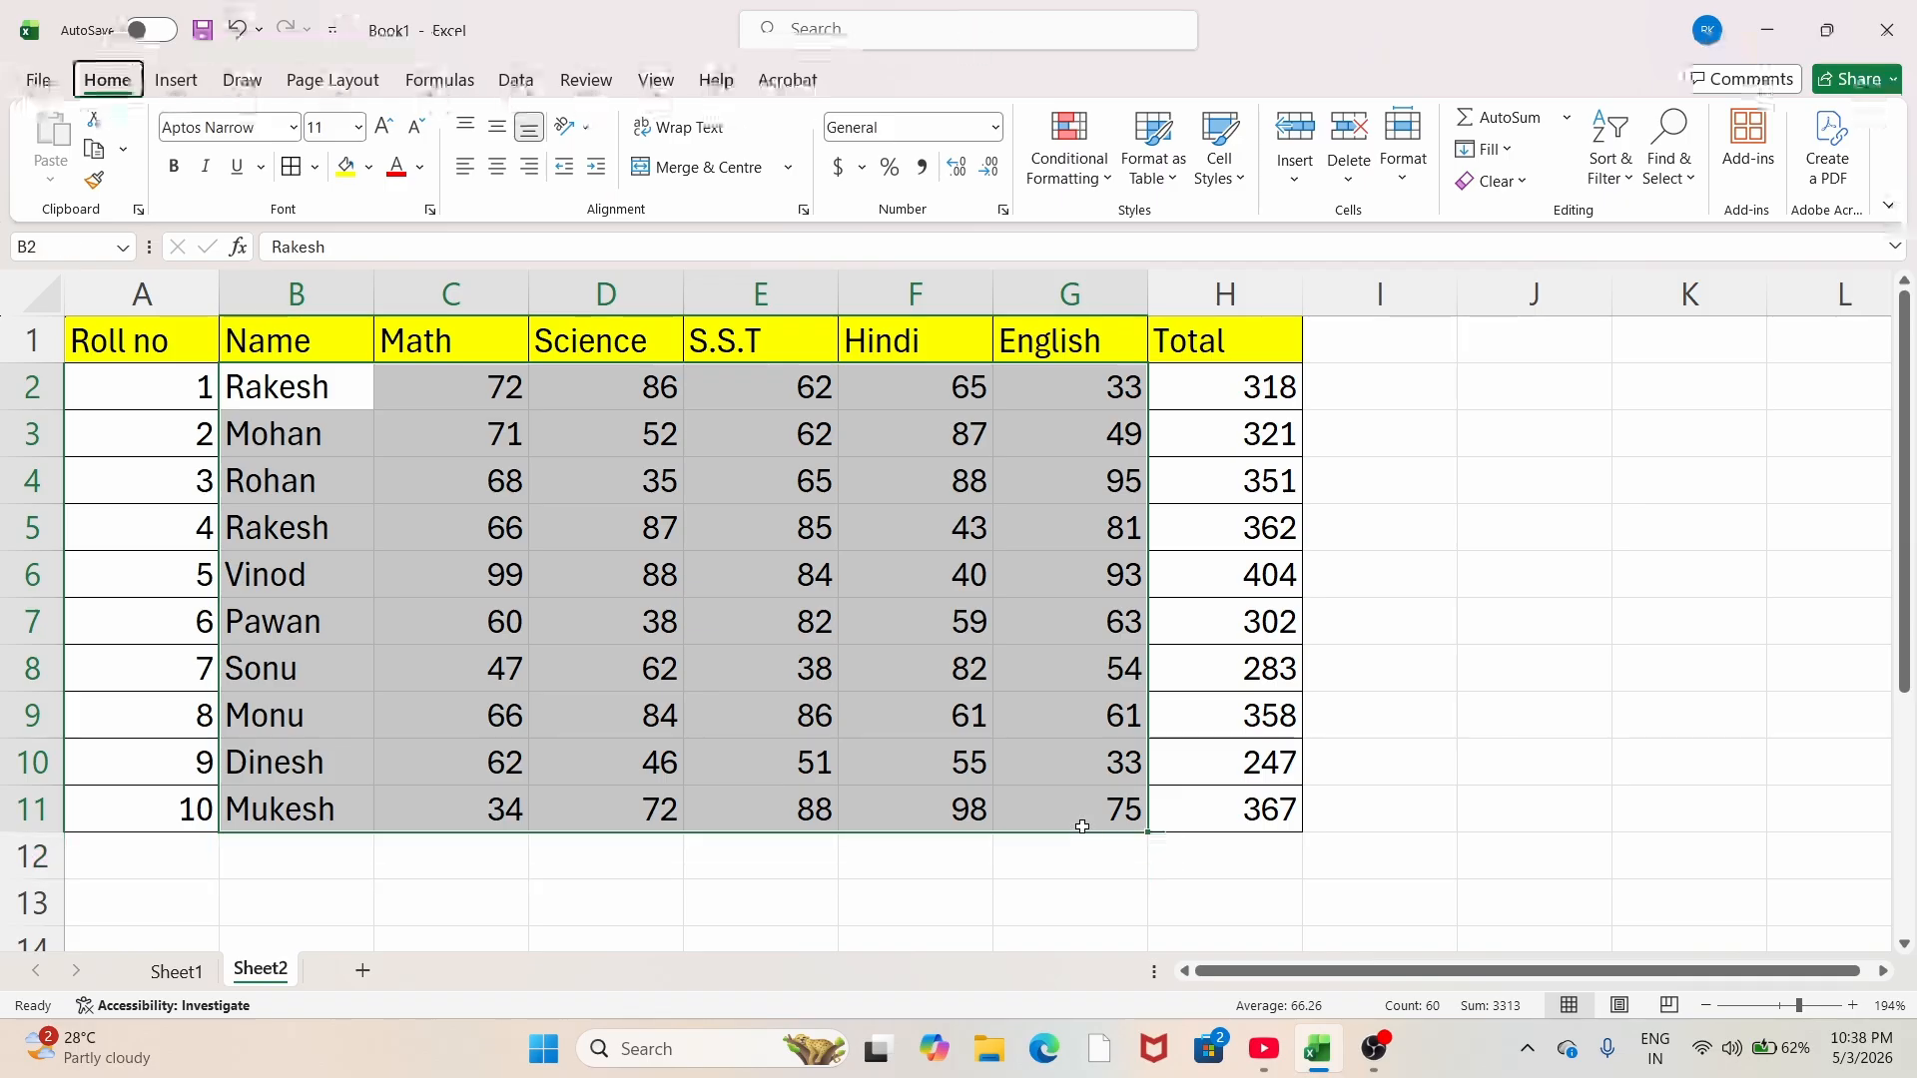
key("h")
key("b")
key("a")
Step: Select the Total values H2:H11 and bring up the conditional formatting rules
left_click(747, 610)
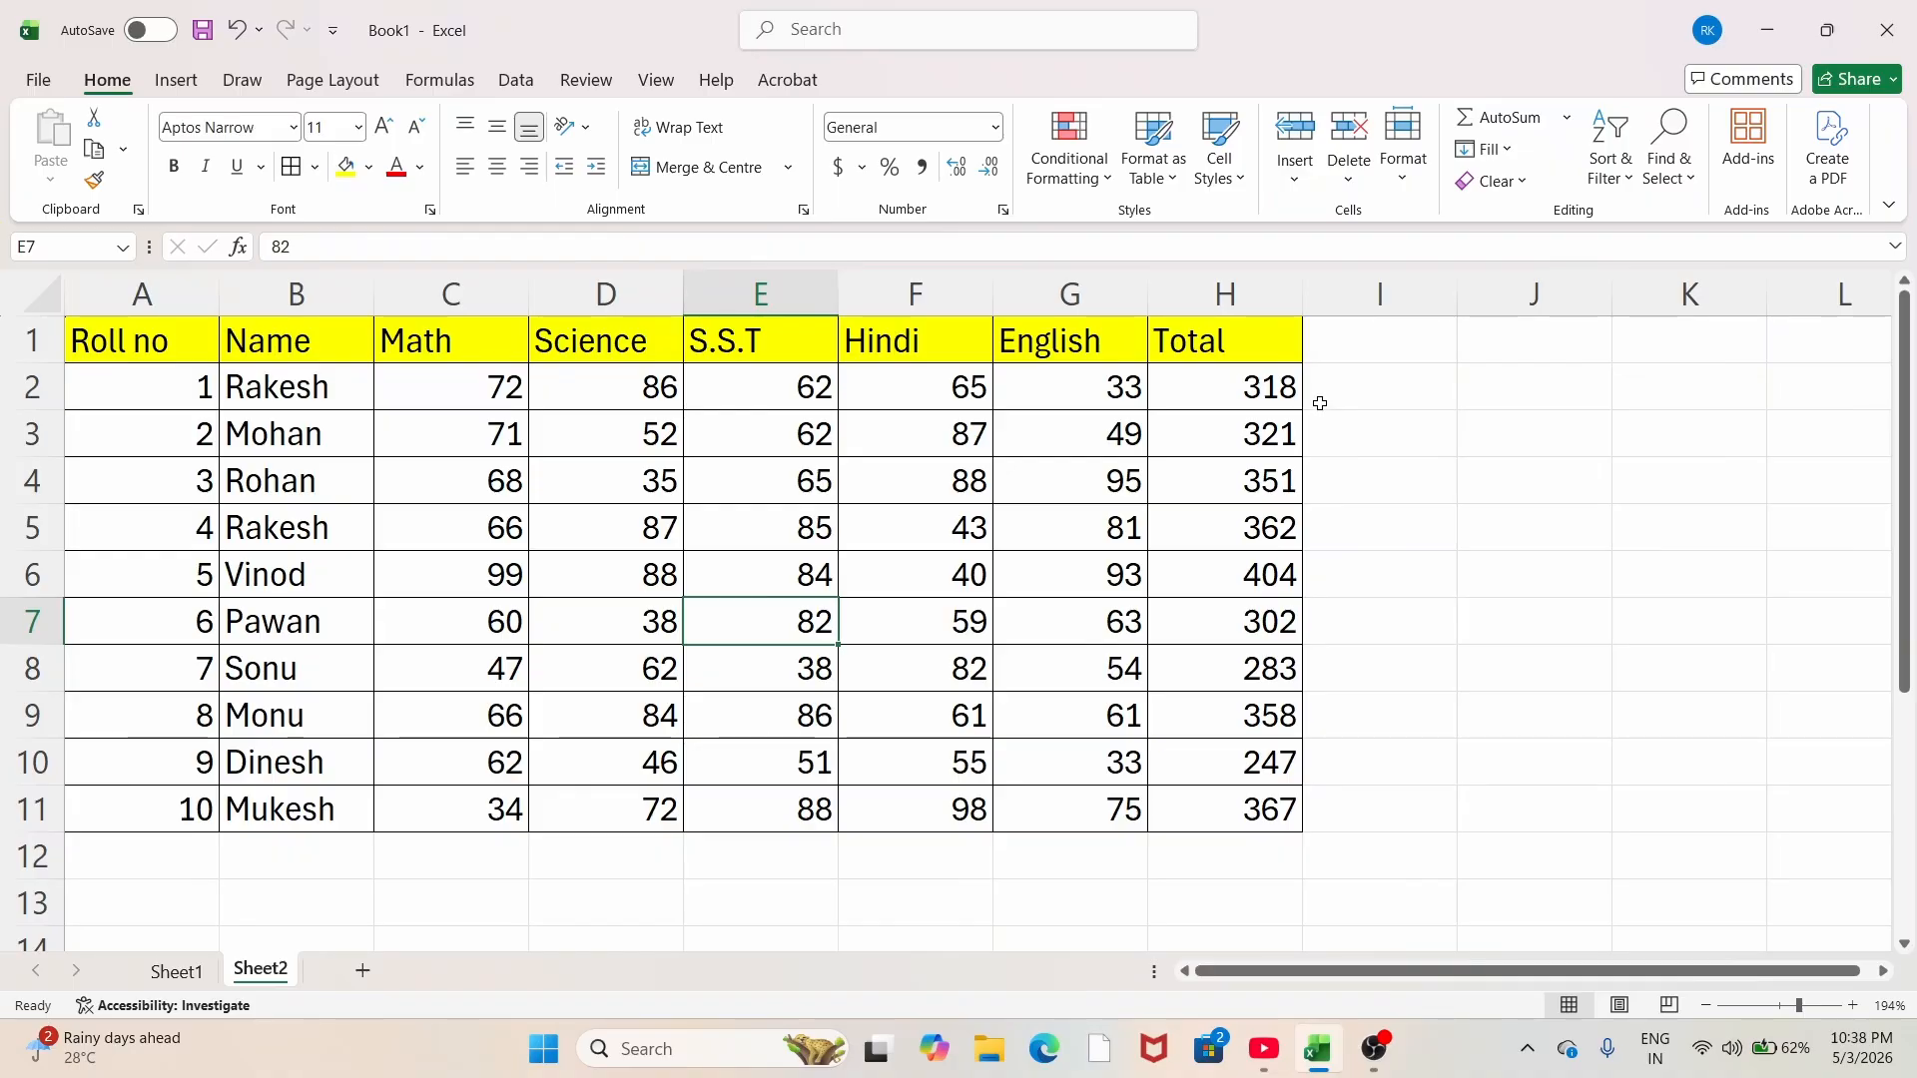
left_click_drag(1226, 396, 1226, 811)
left_click(1095, 149)
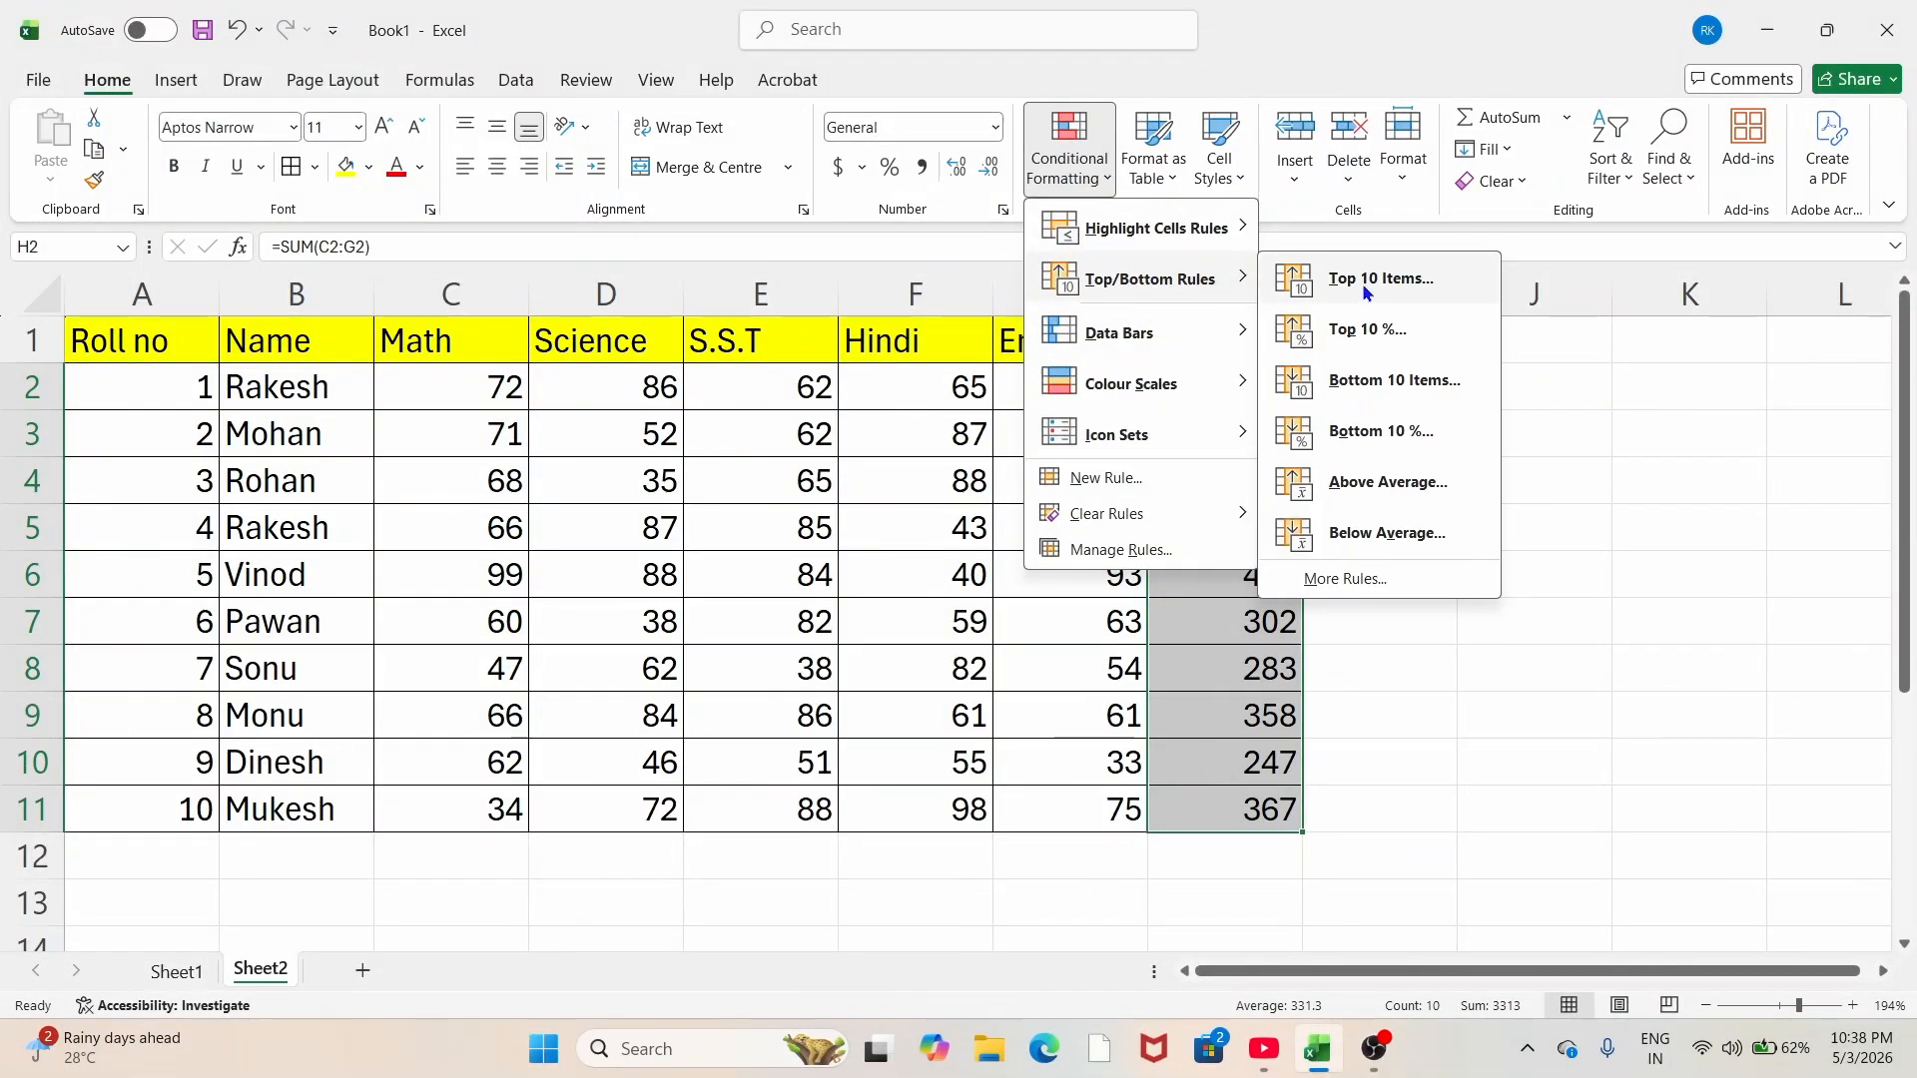
Step: Highlight the top 3 totals (404, 367, 362) with yellow fill and dark yellow text
left_click(1362, 284)
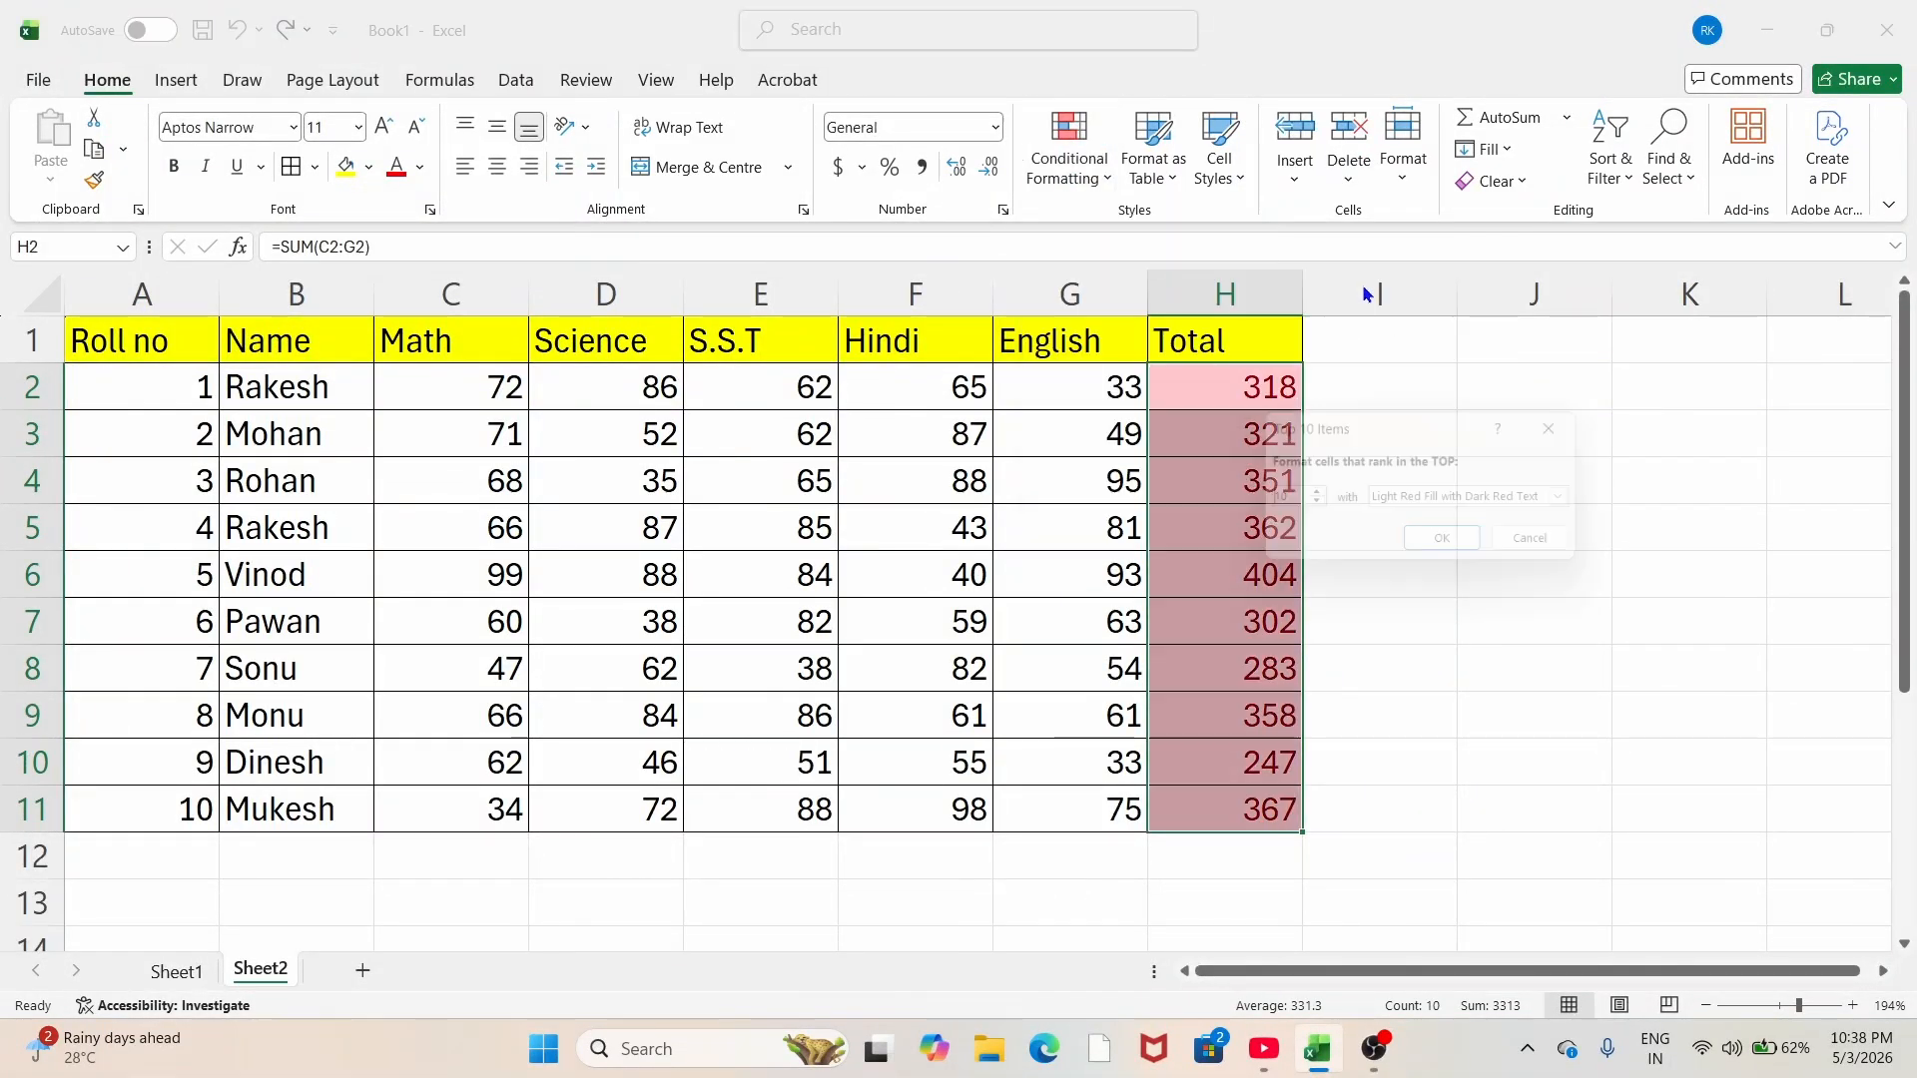
left_click(1311, 495)
left_click(1311, 495)
left_click(1311, 495)
left_click(1311, 495)
left_click(1311, 495)
left_click(1311, 495)
left_click(1311, 496)
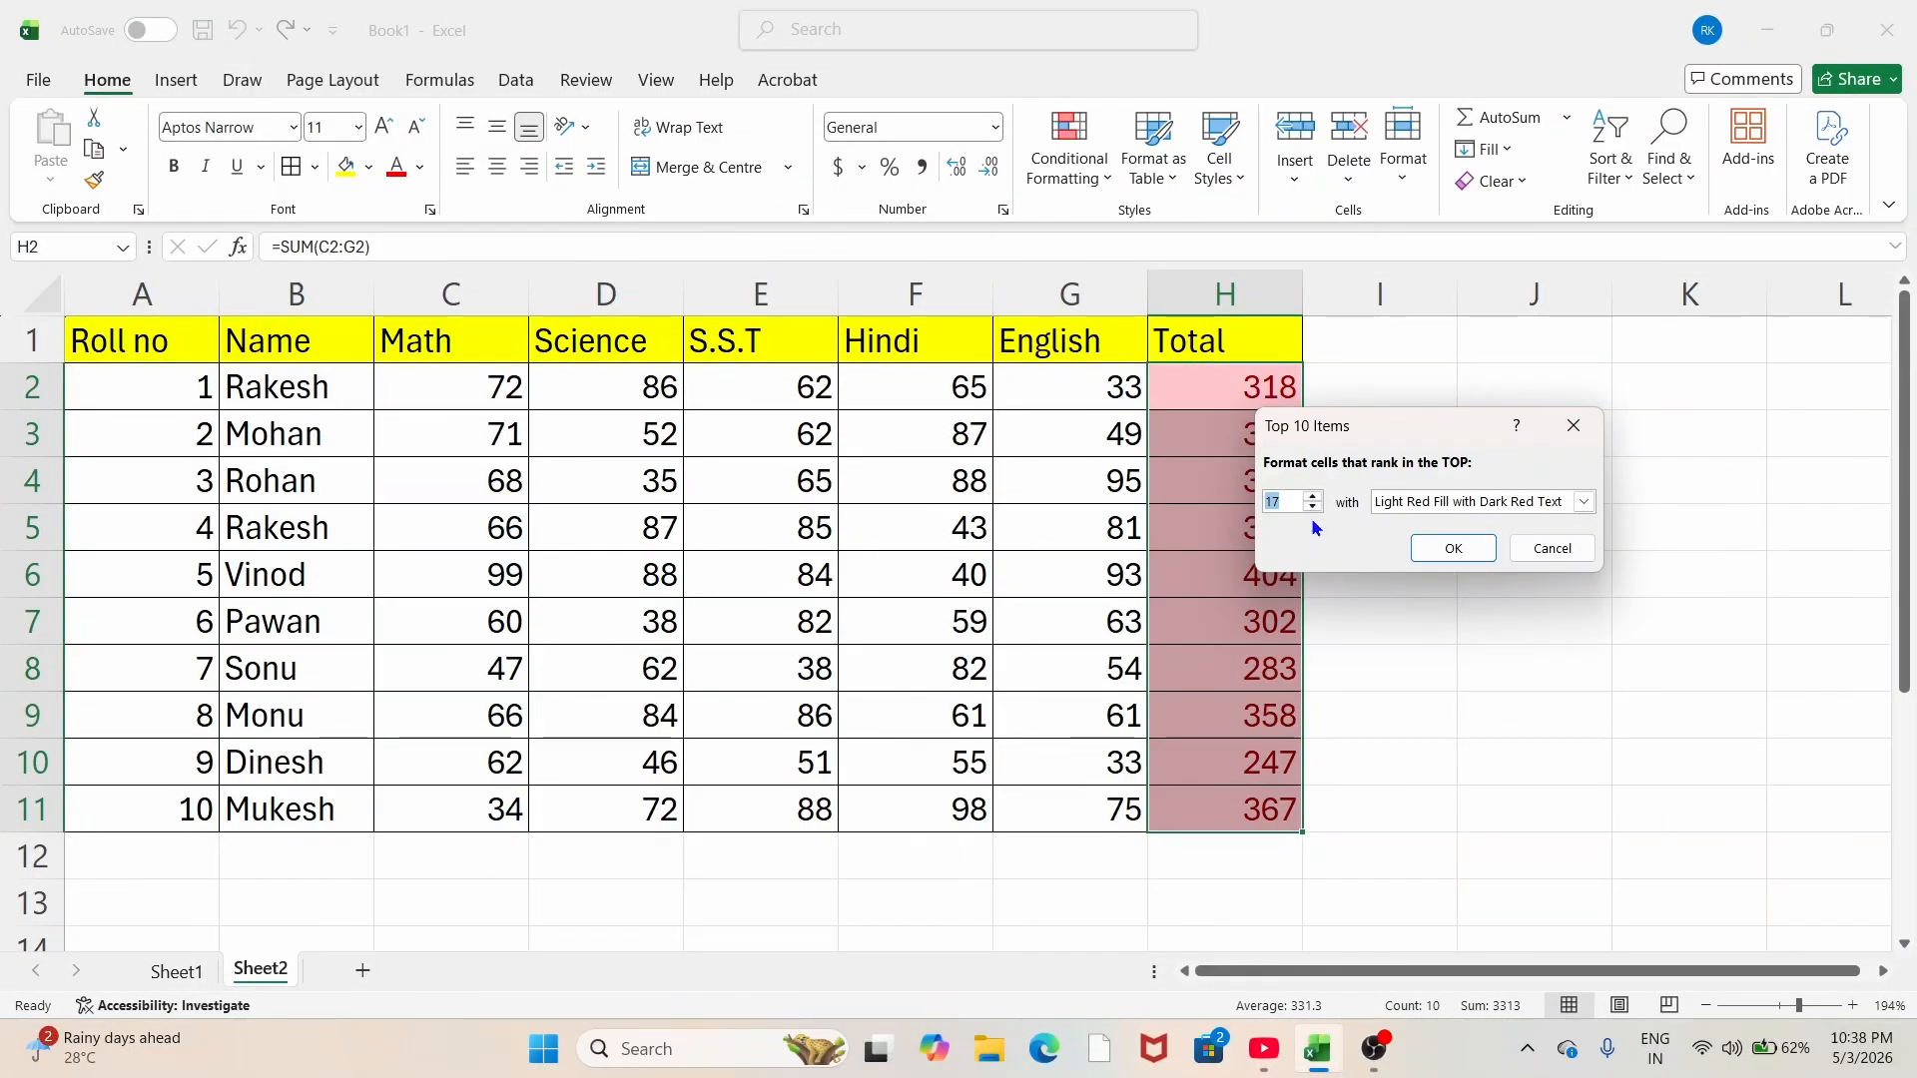
left_click(1312, 497)
key("BackSpace")
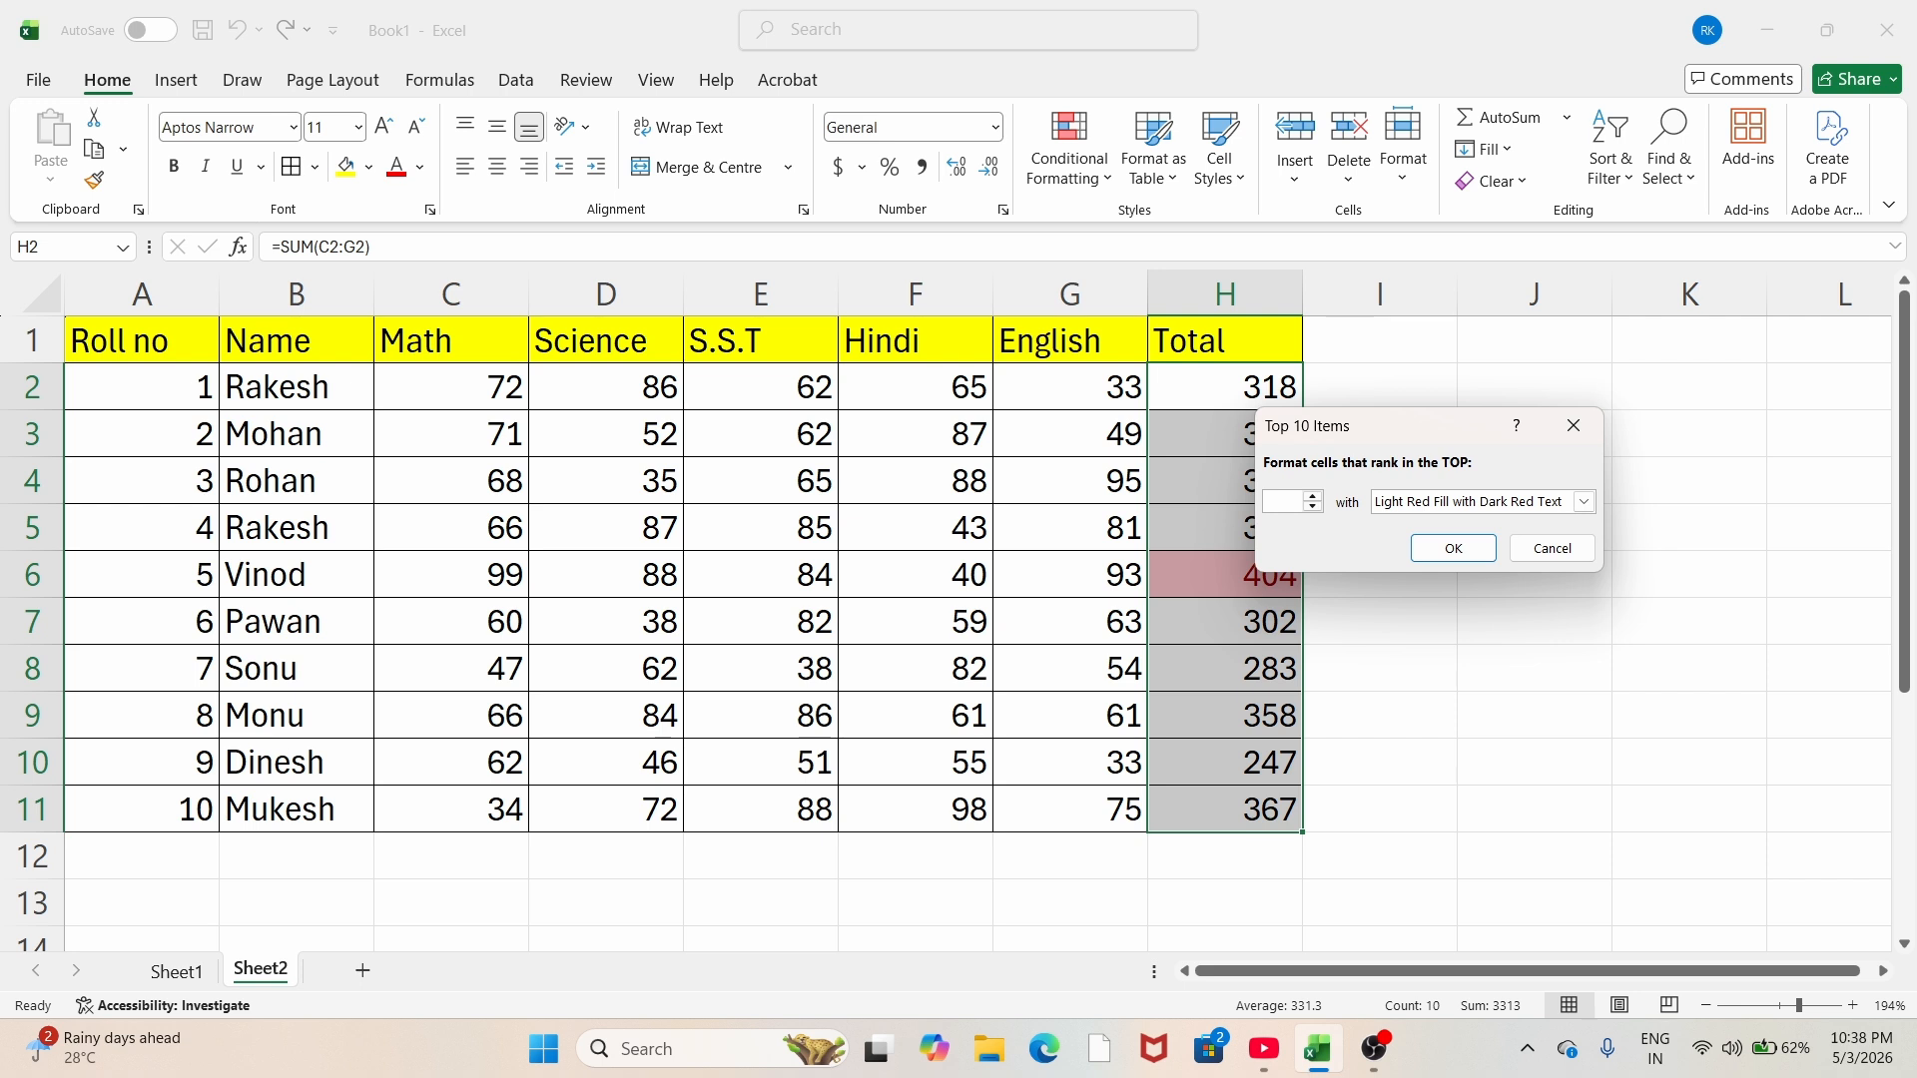
type("3")
left_click(1575, 501)
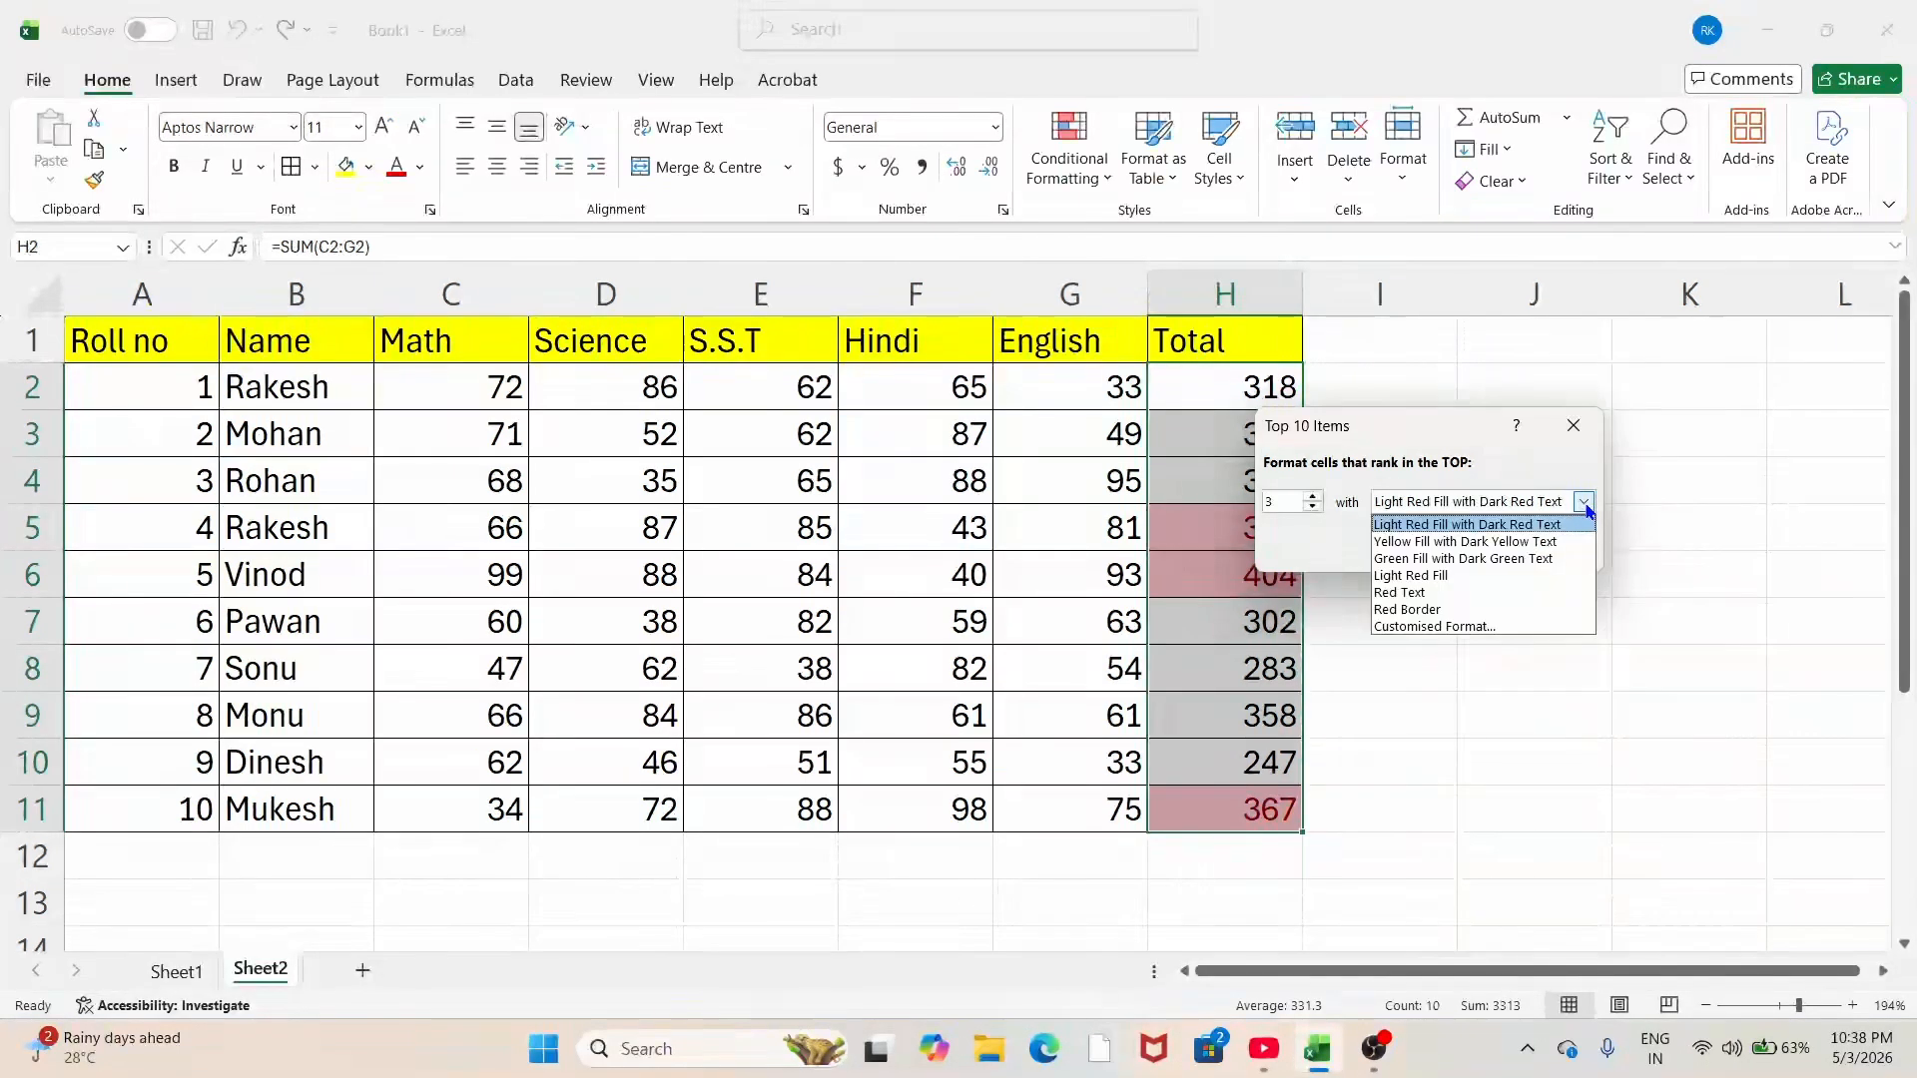
left_click(1463, 542)
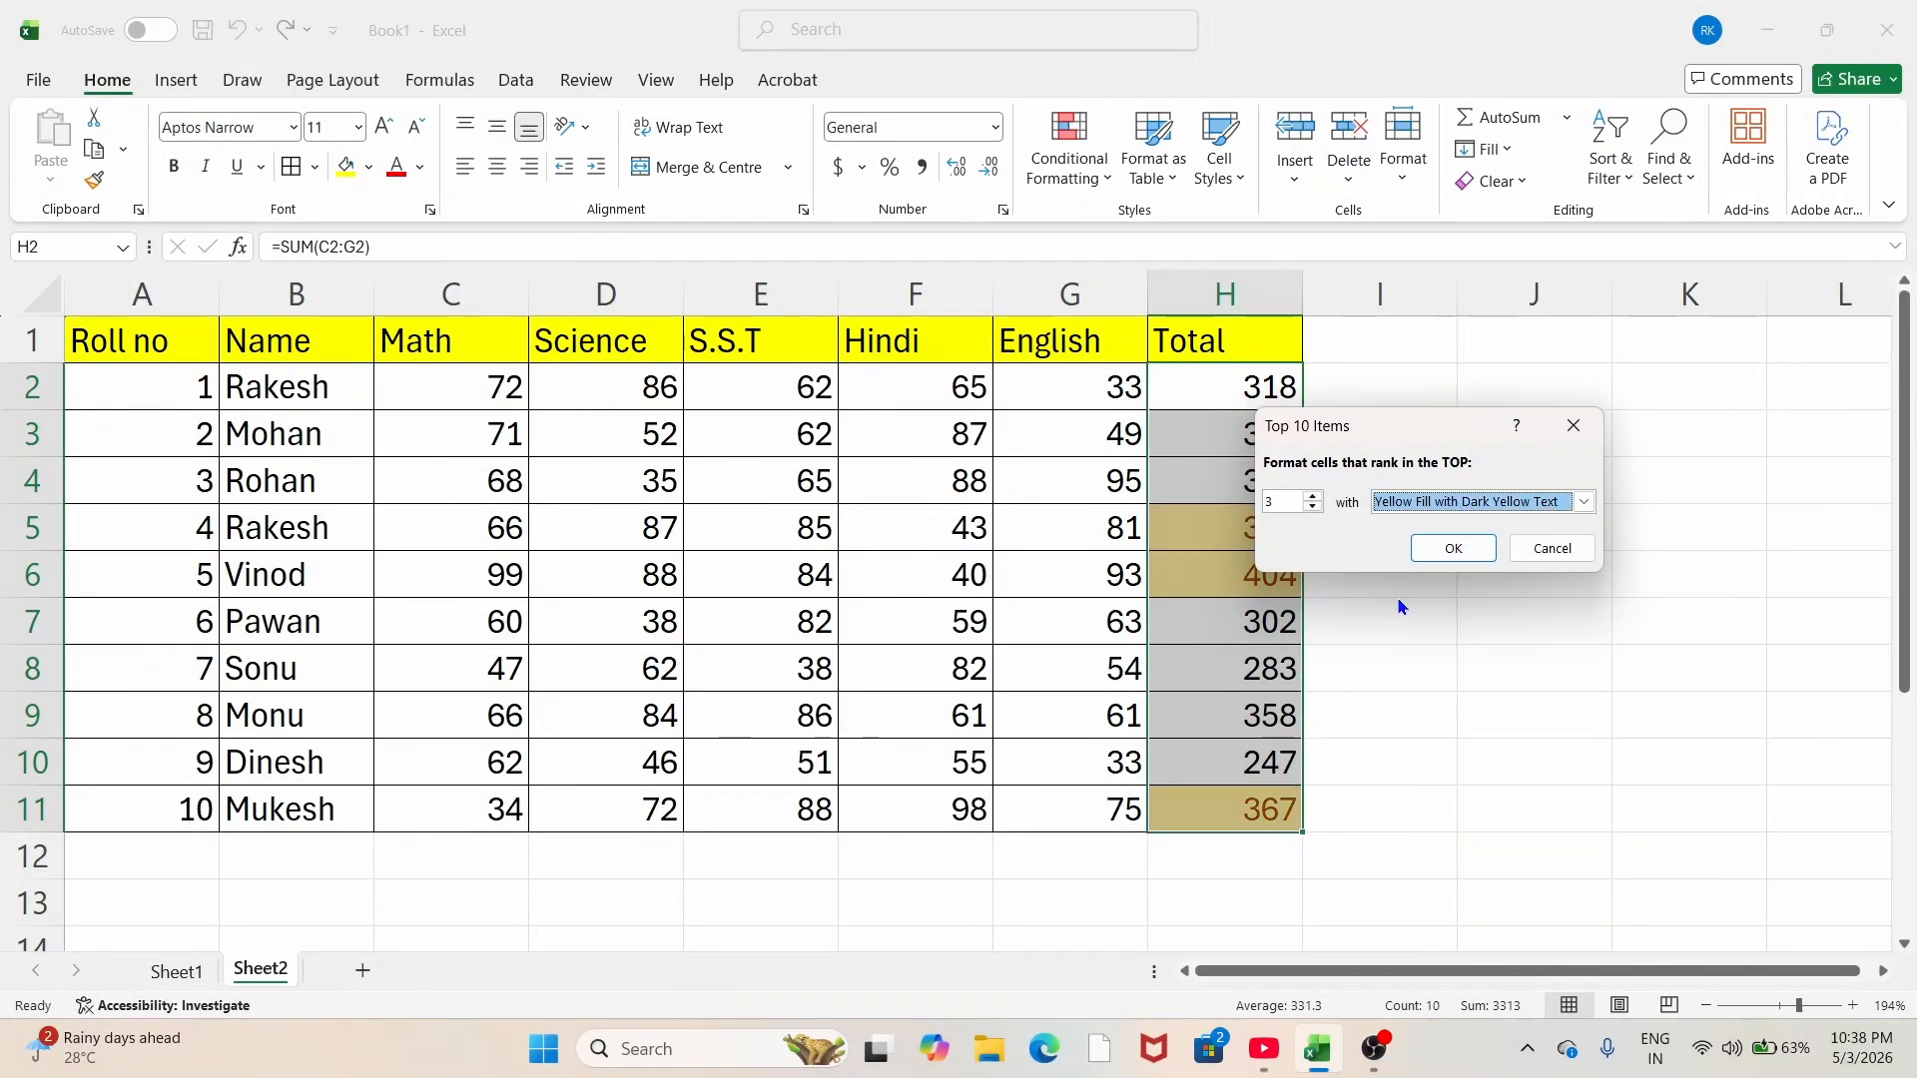
left_click(1451, 543)
left_click(1418, 621)
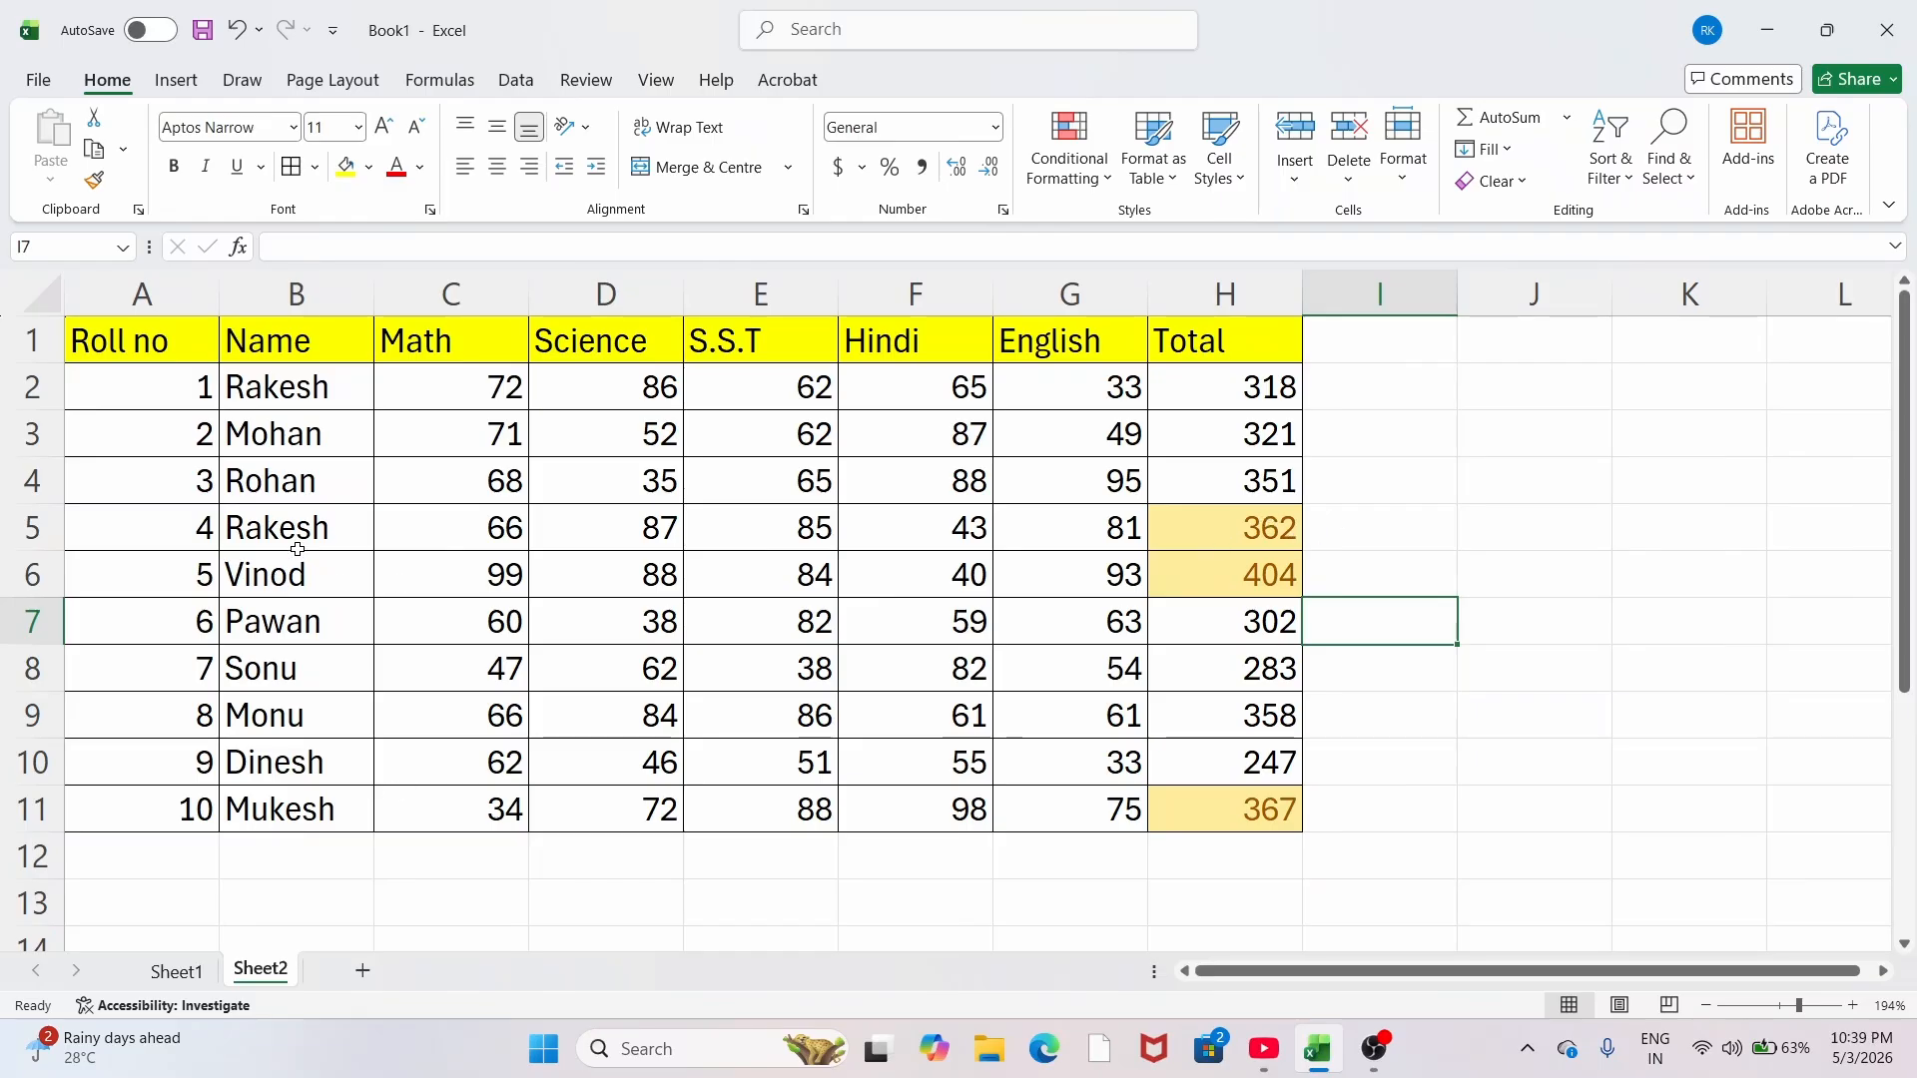
left_click(1237, 529)
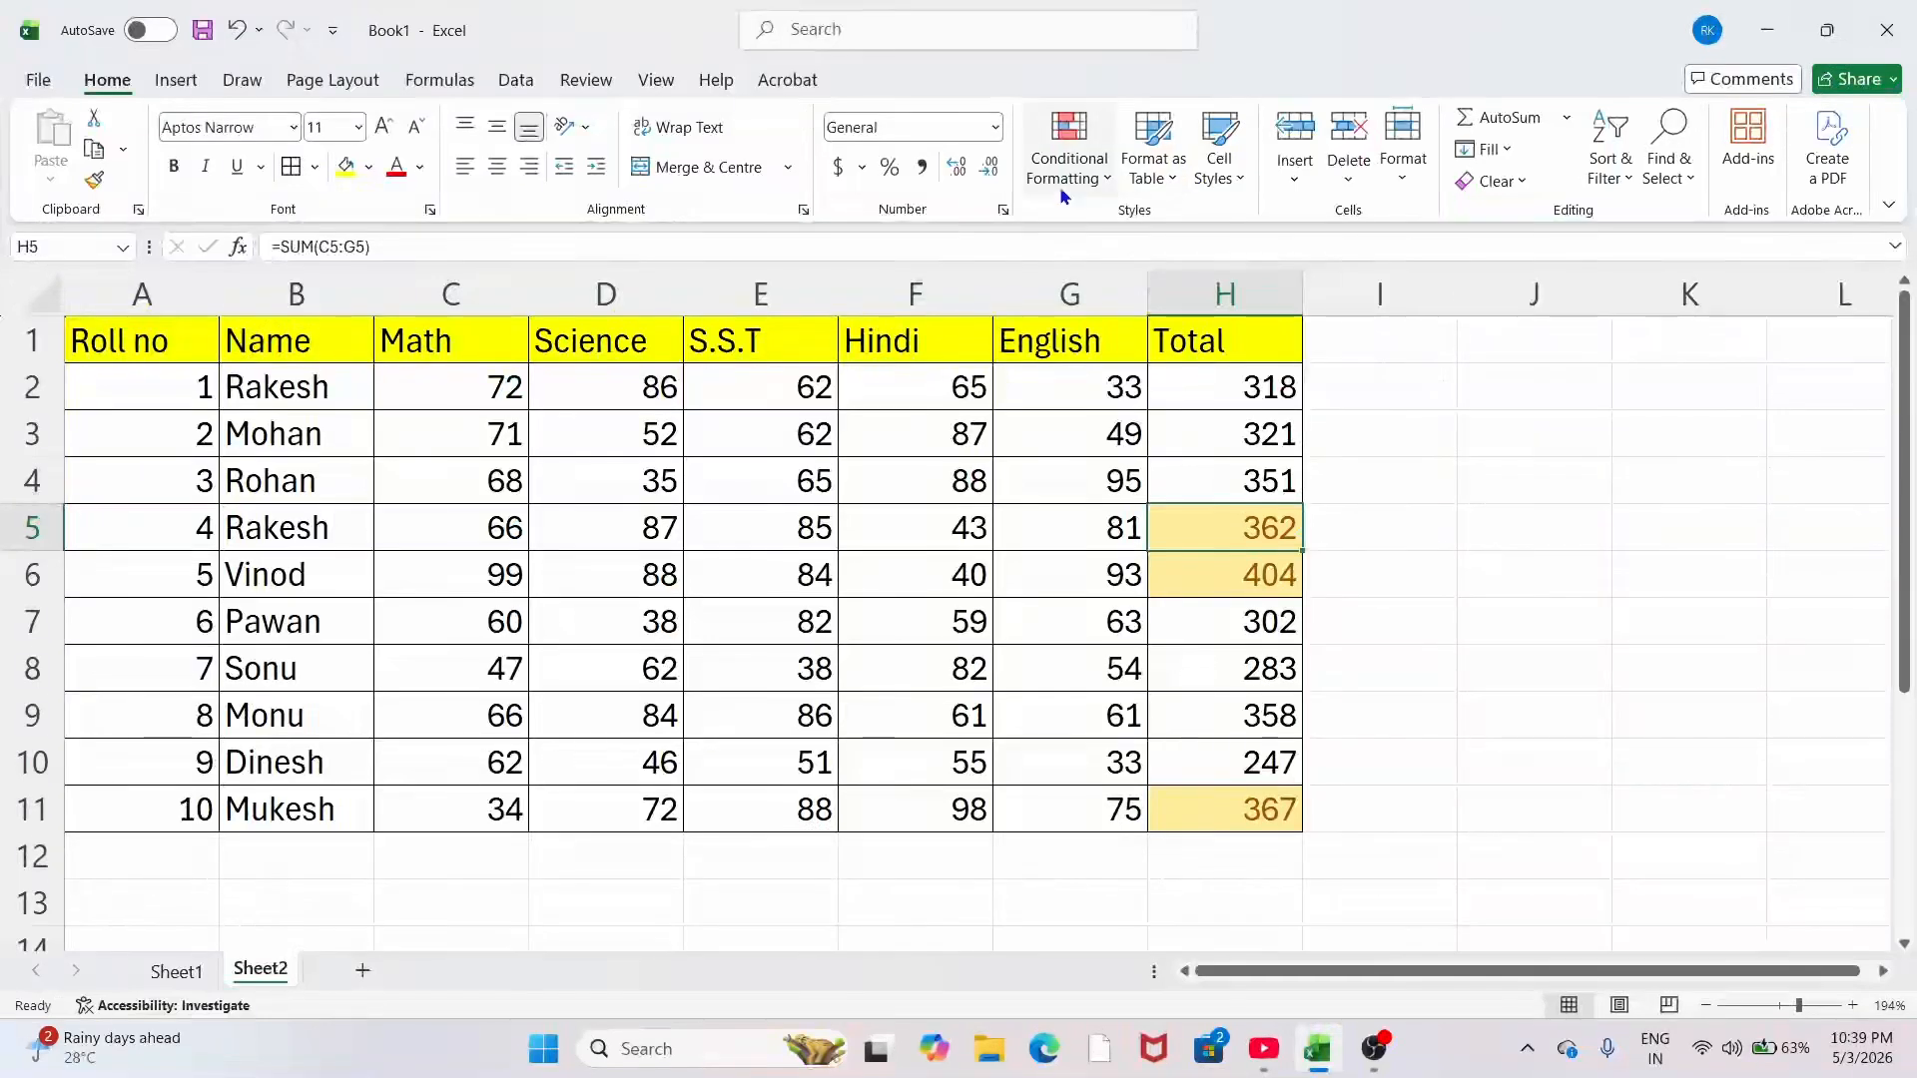
Step: Undo the top-three rule on H2:H11 and add orange gradient data bars instead
left_click(1092, 184)
mouse_move(1121, 334)
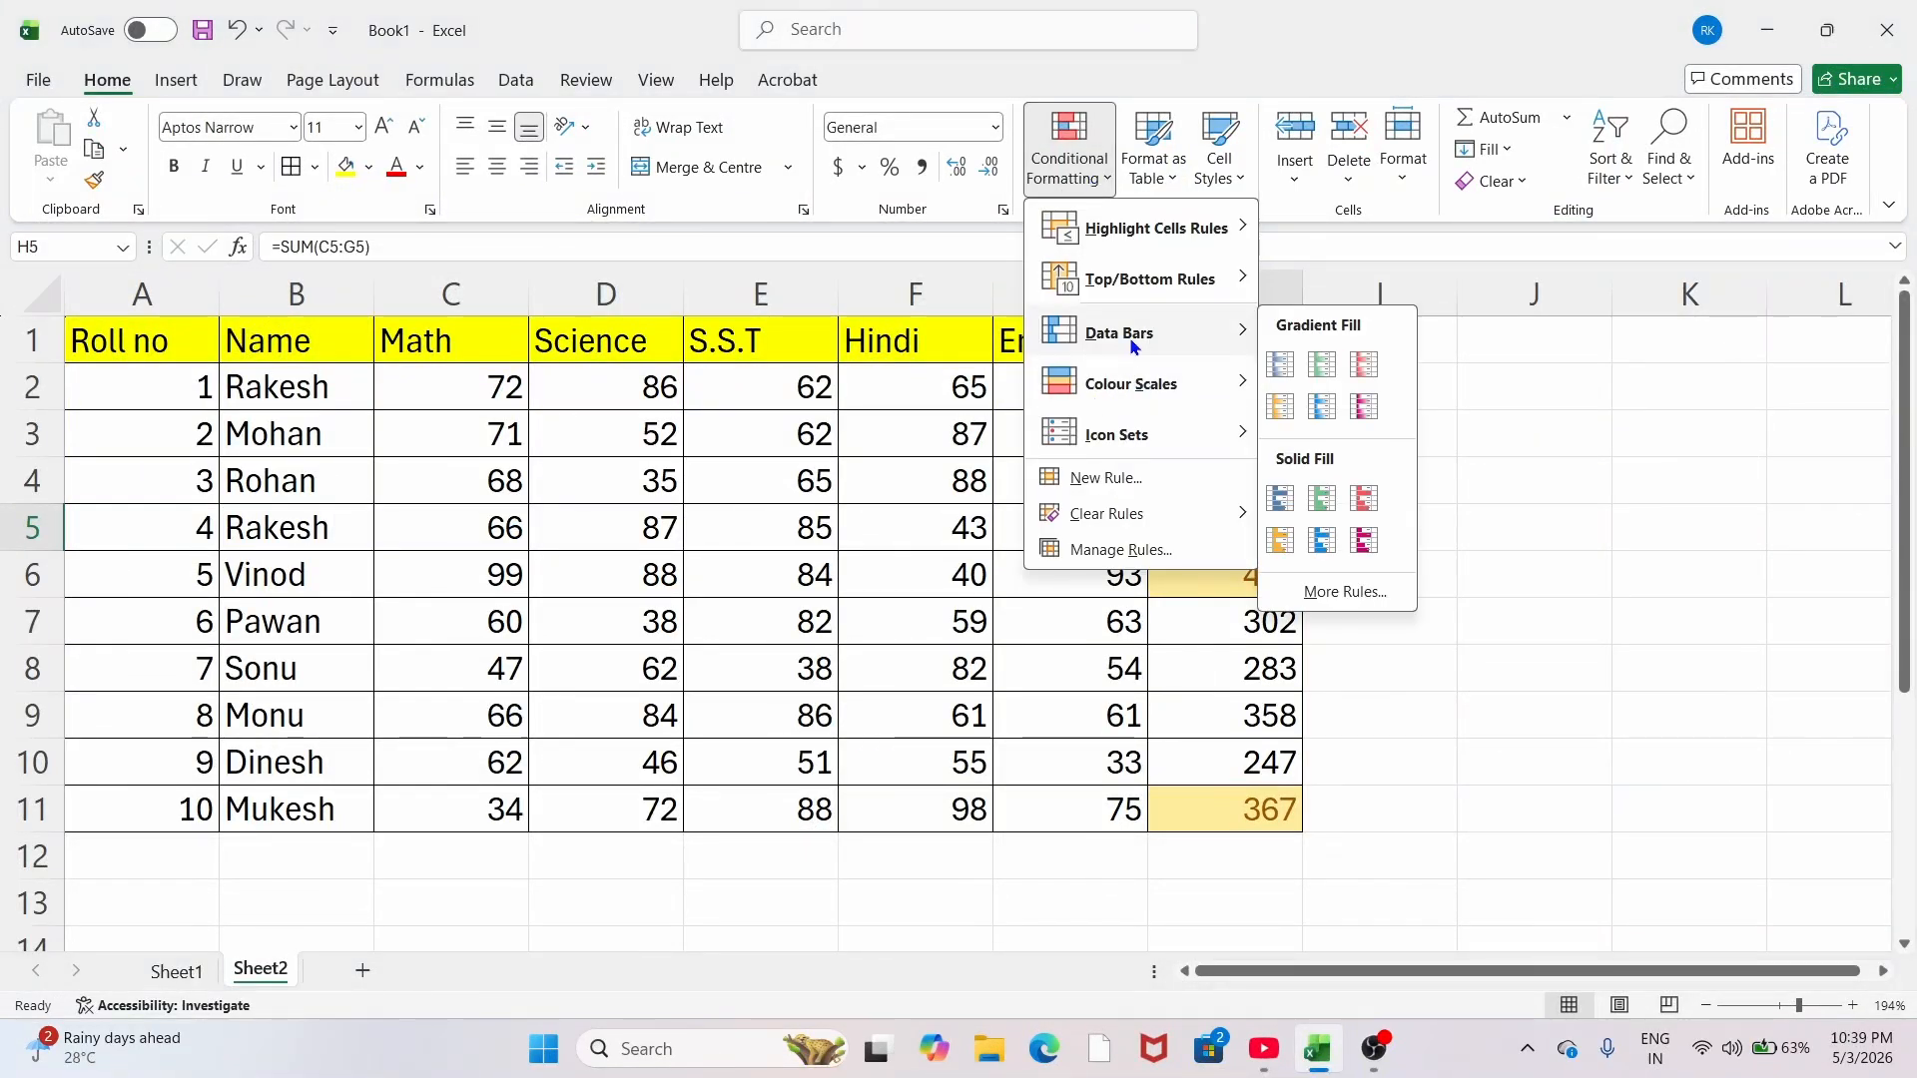
left_click(1064, 636)
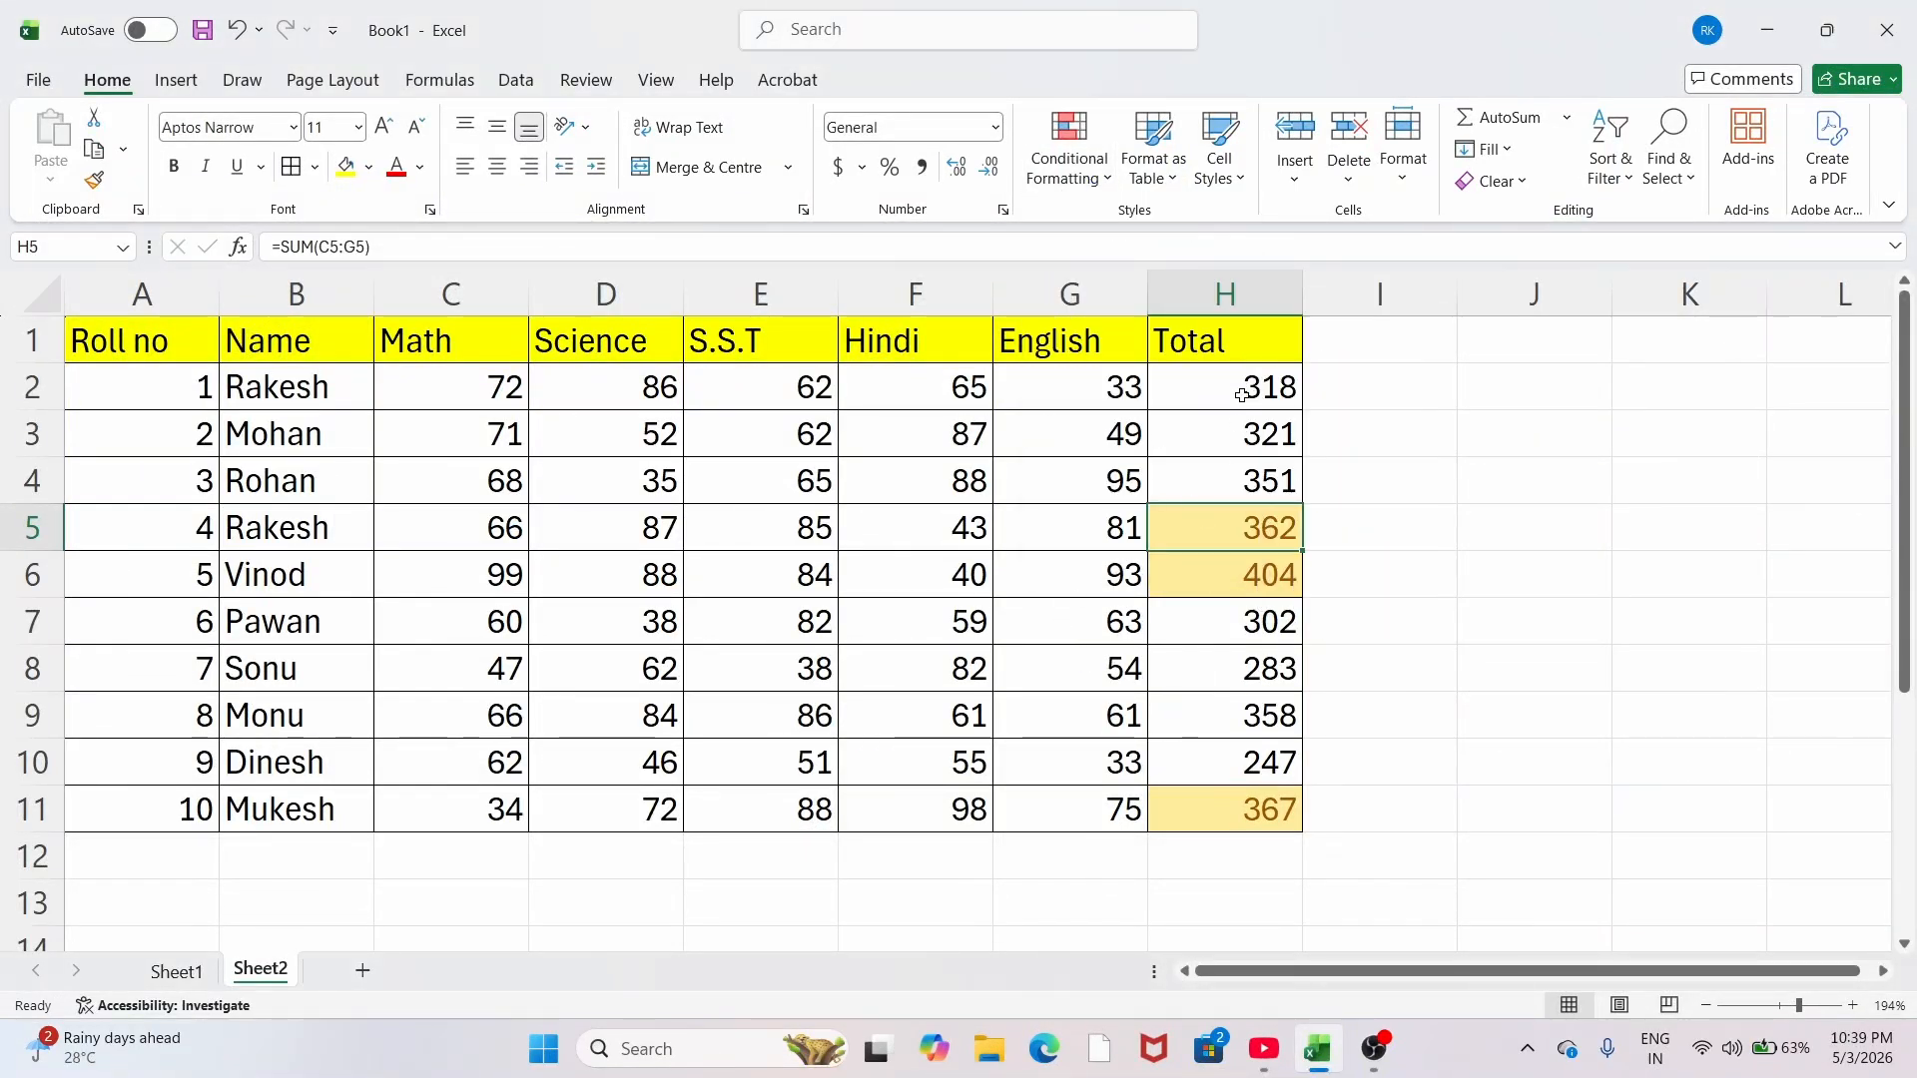
left_click_drag(1241, 396, 1278, 807)
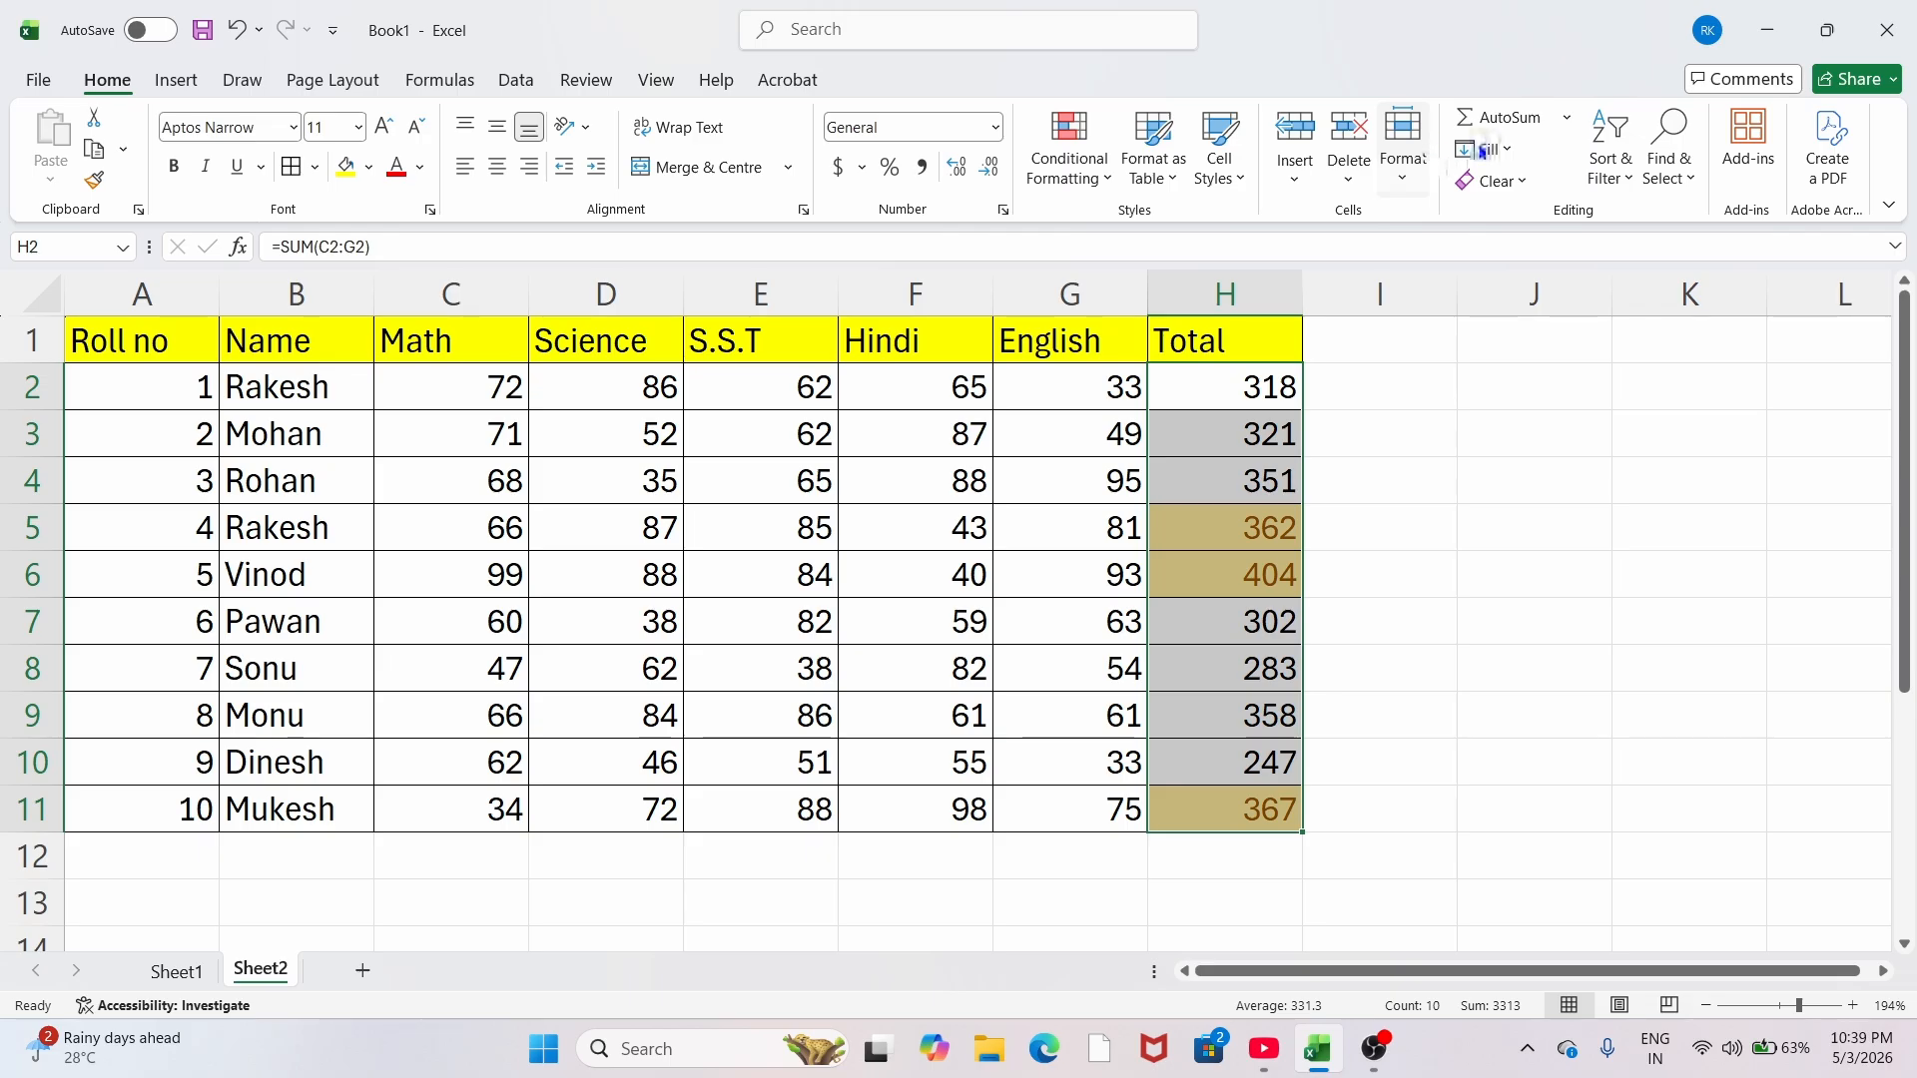
key("ctrl+z")
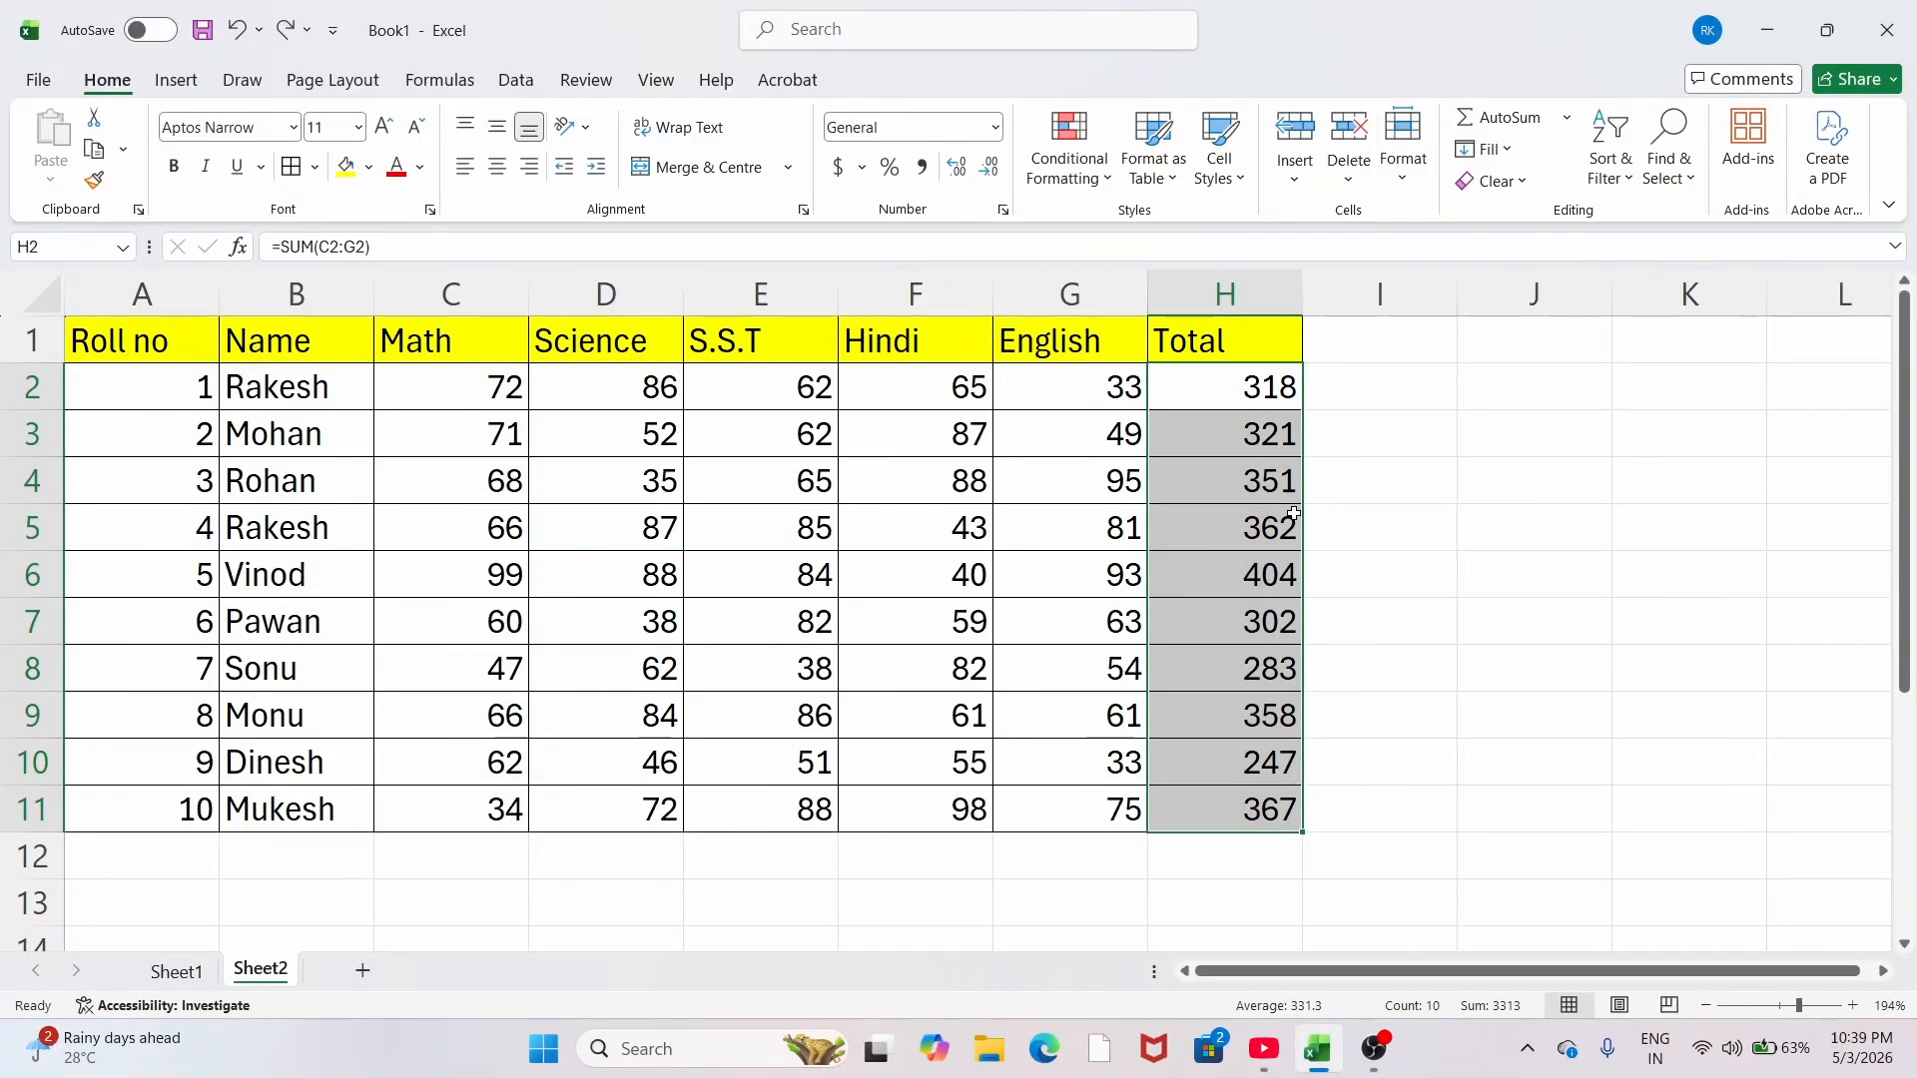
left_click(1069, 139)
mouse_move(1098, 348)
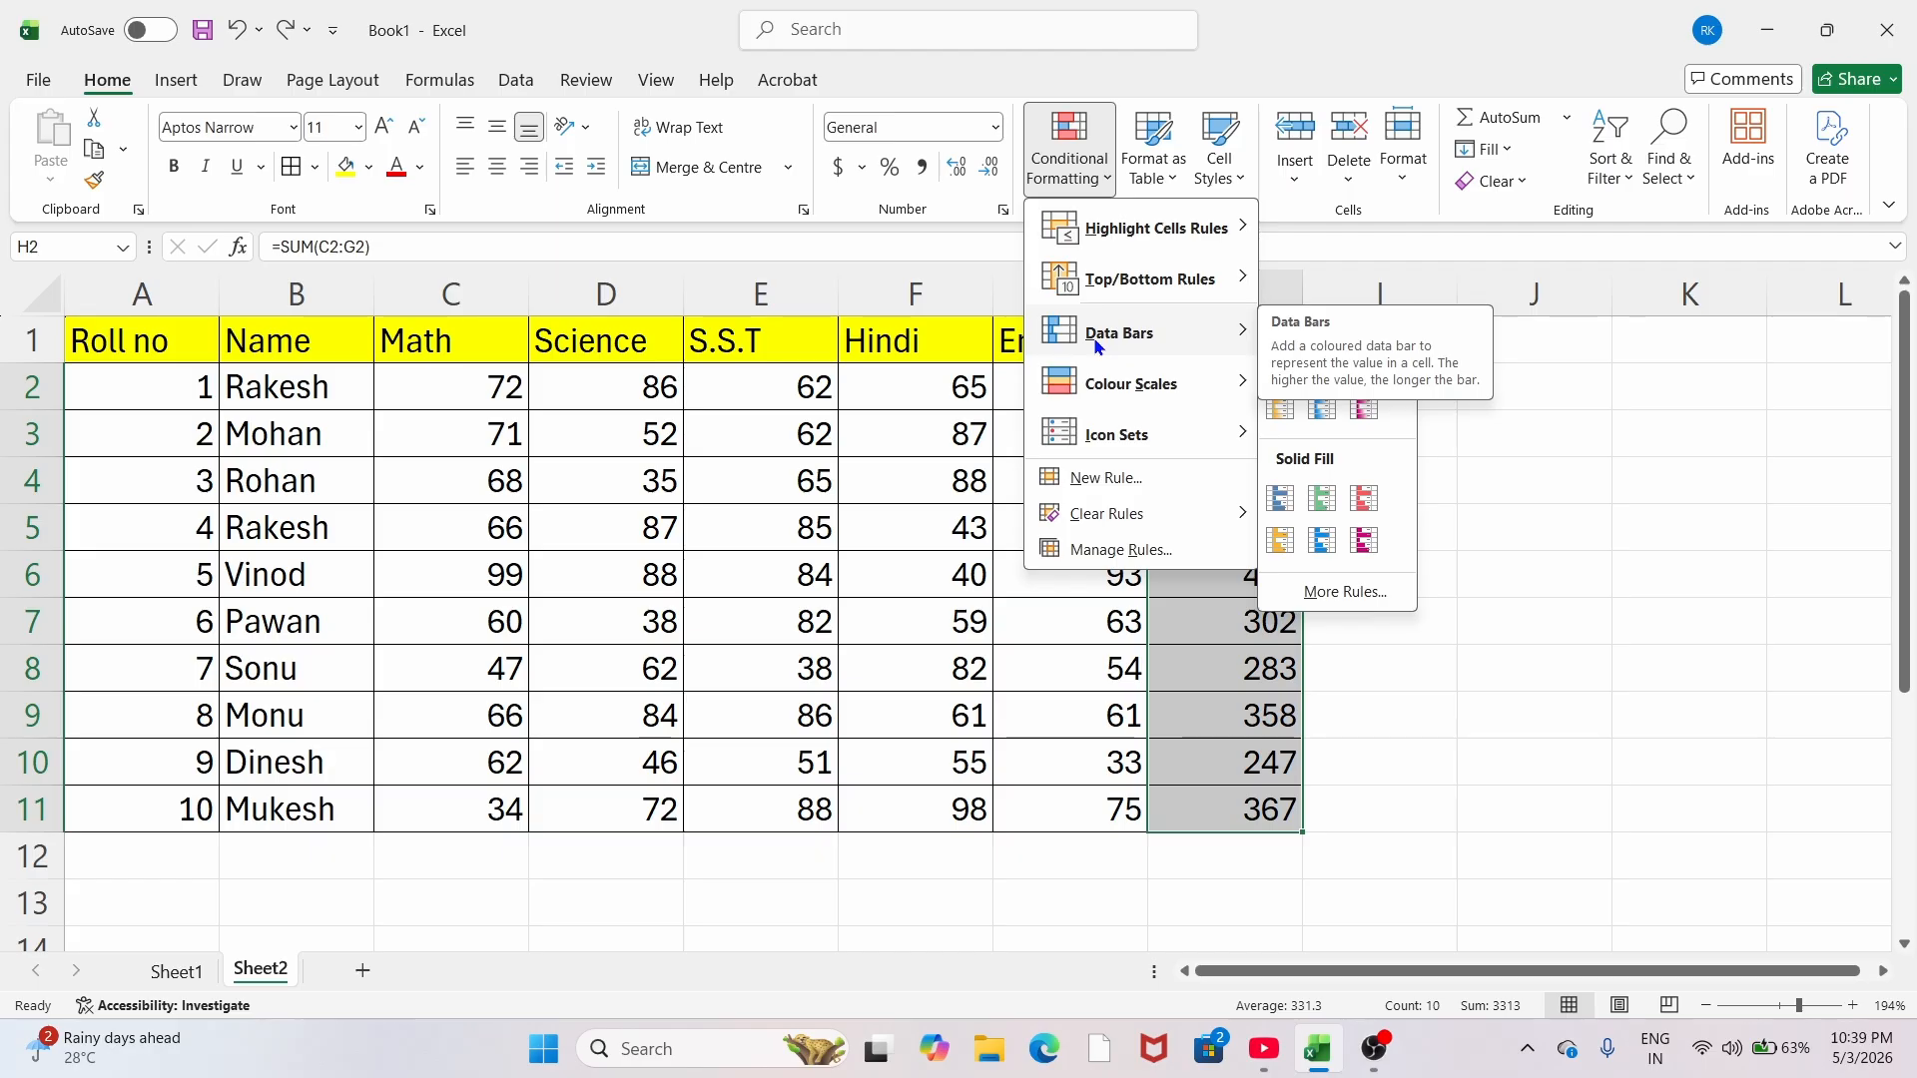
left_click(1279, 411)
left_click(1378, 612)
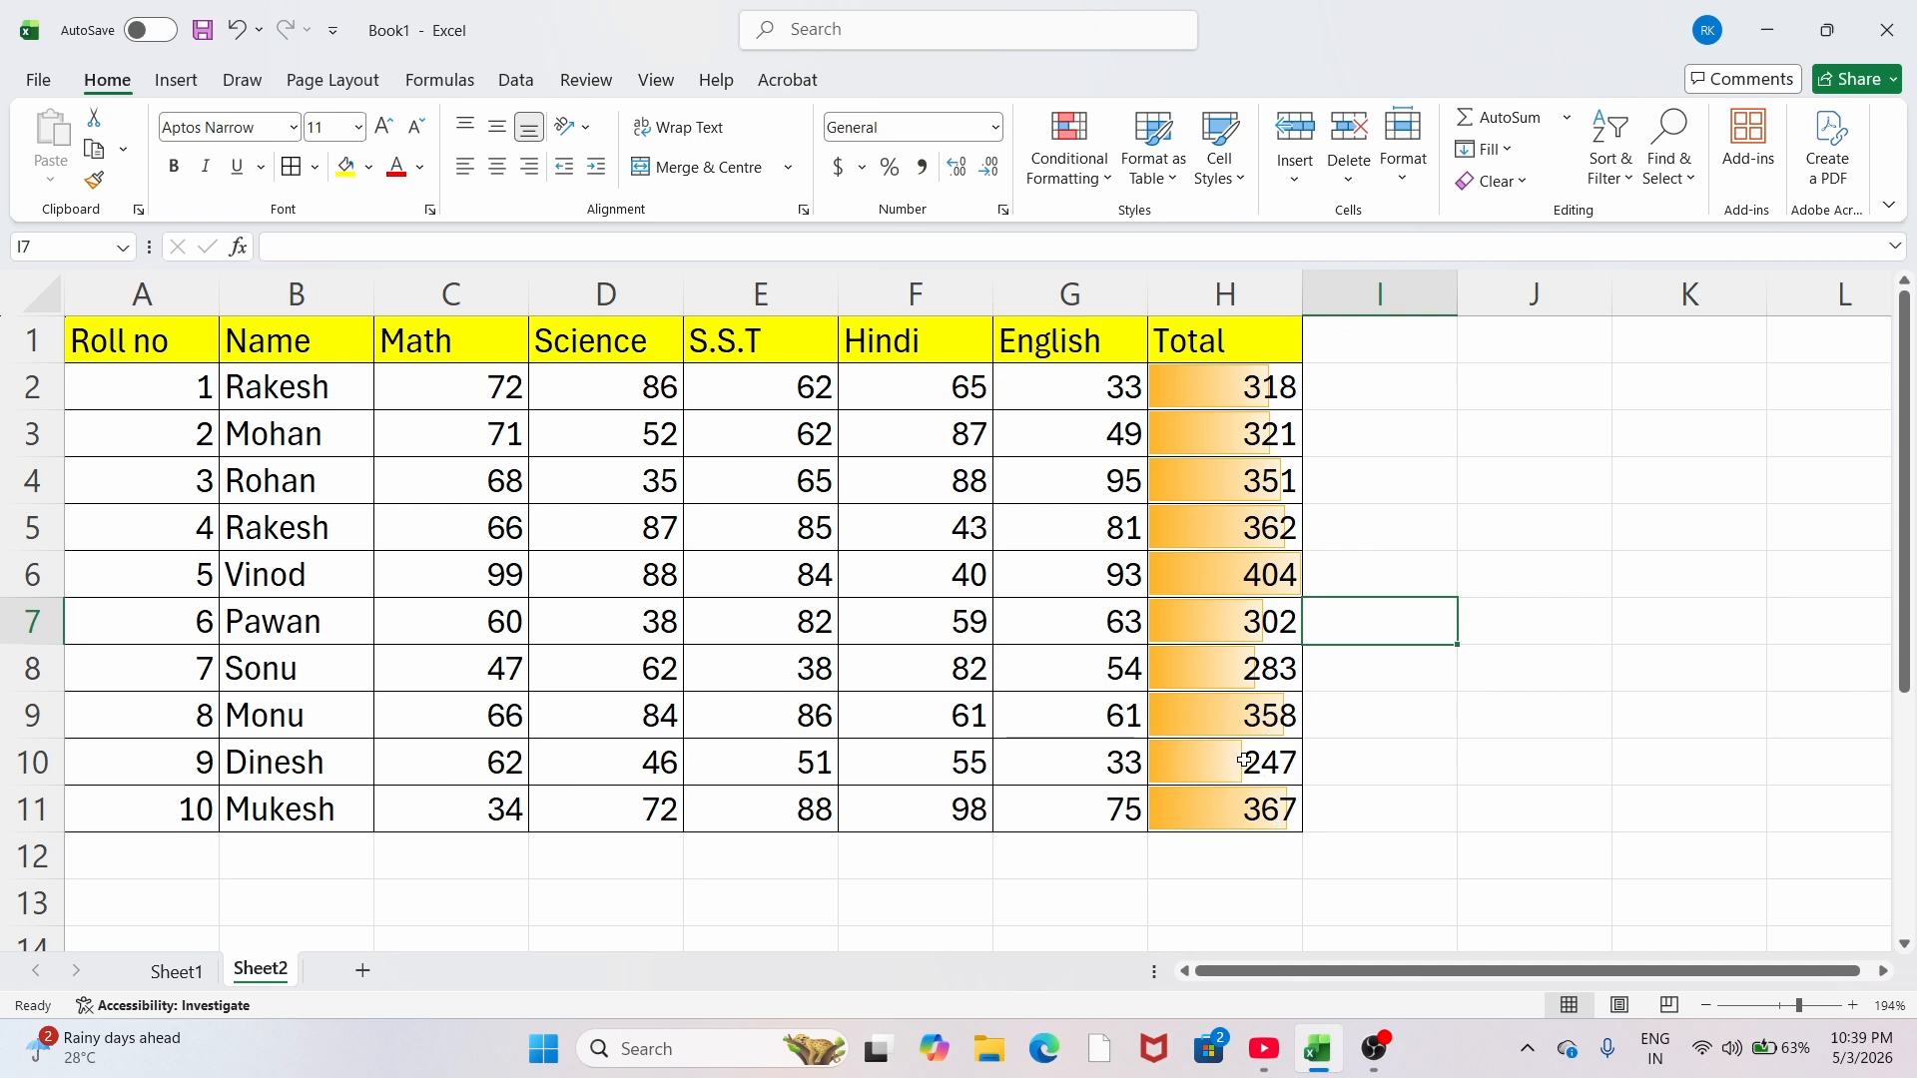
Step: Try solid data bars with nothing selected, then reselect the totals H2:H11
left_click(1069, 150)
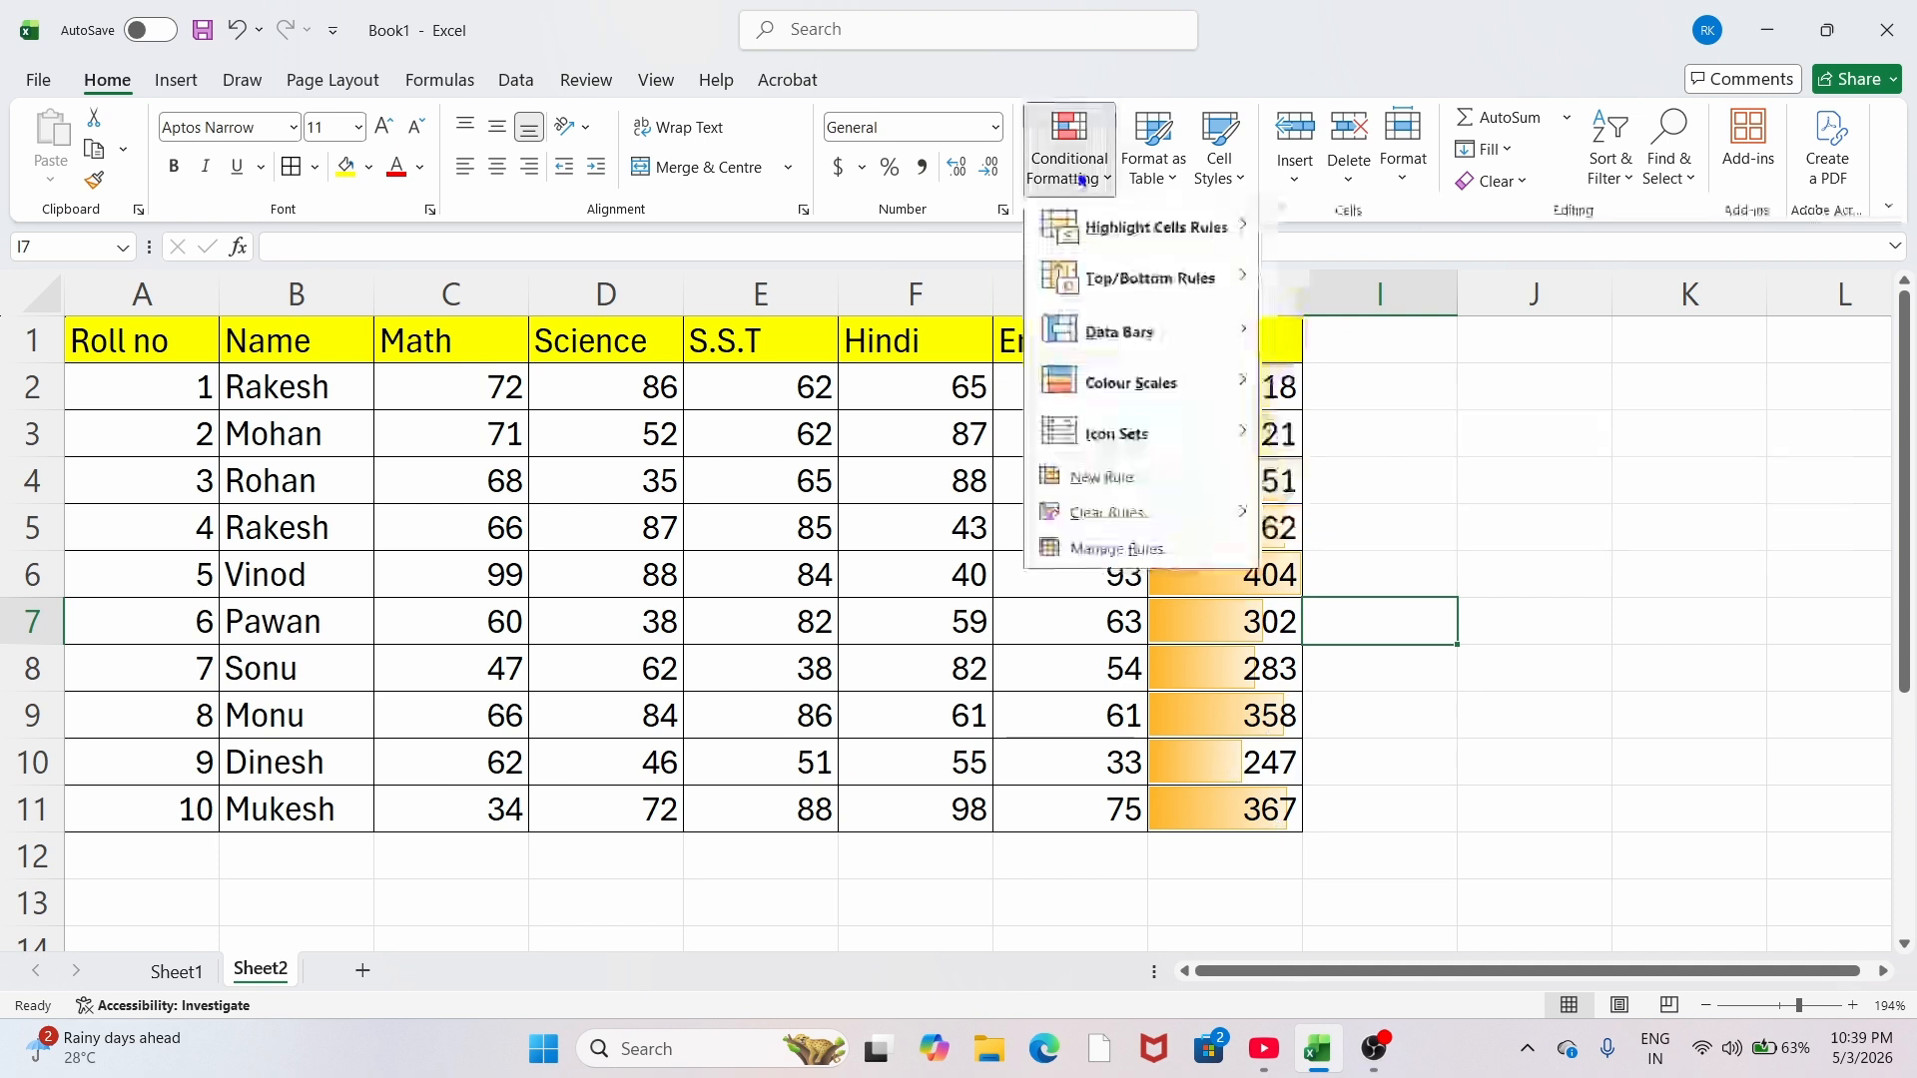
mouse_move(1095, 349)
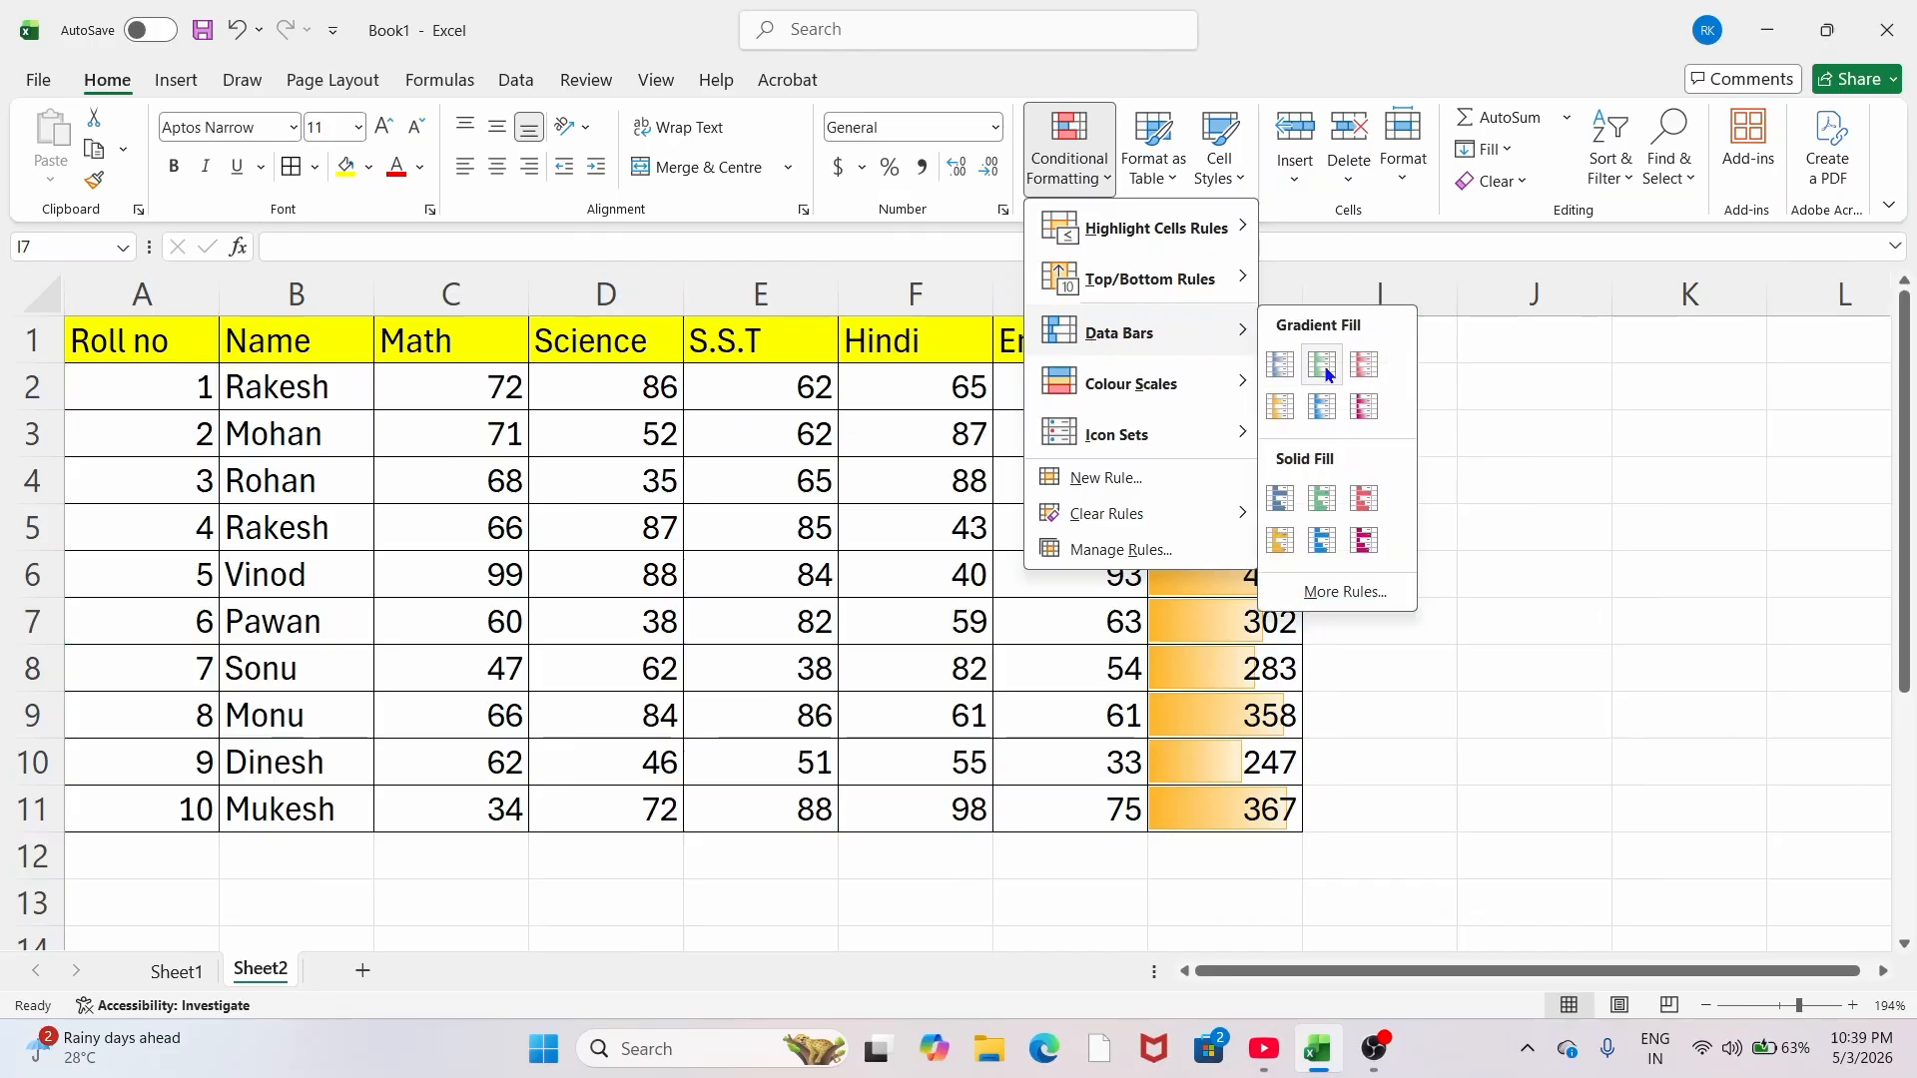
left_click(1270, 548)
left_click(1069, 150)
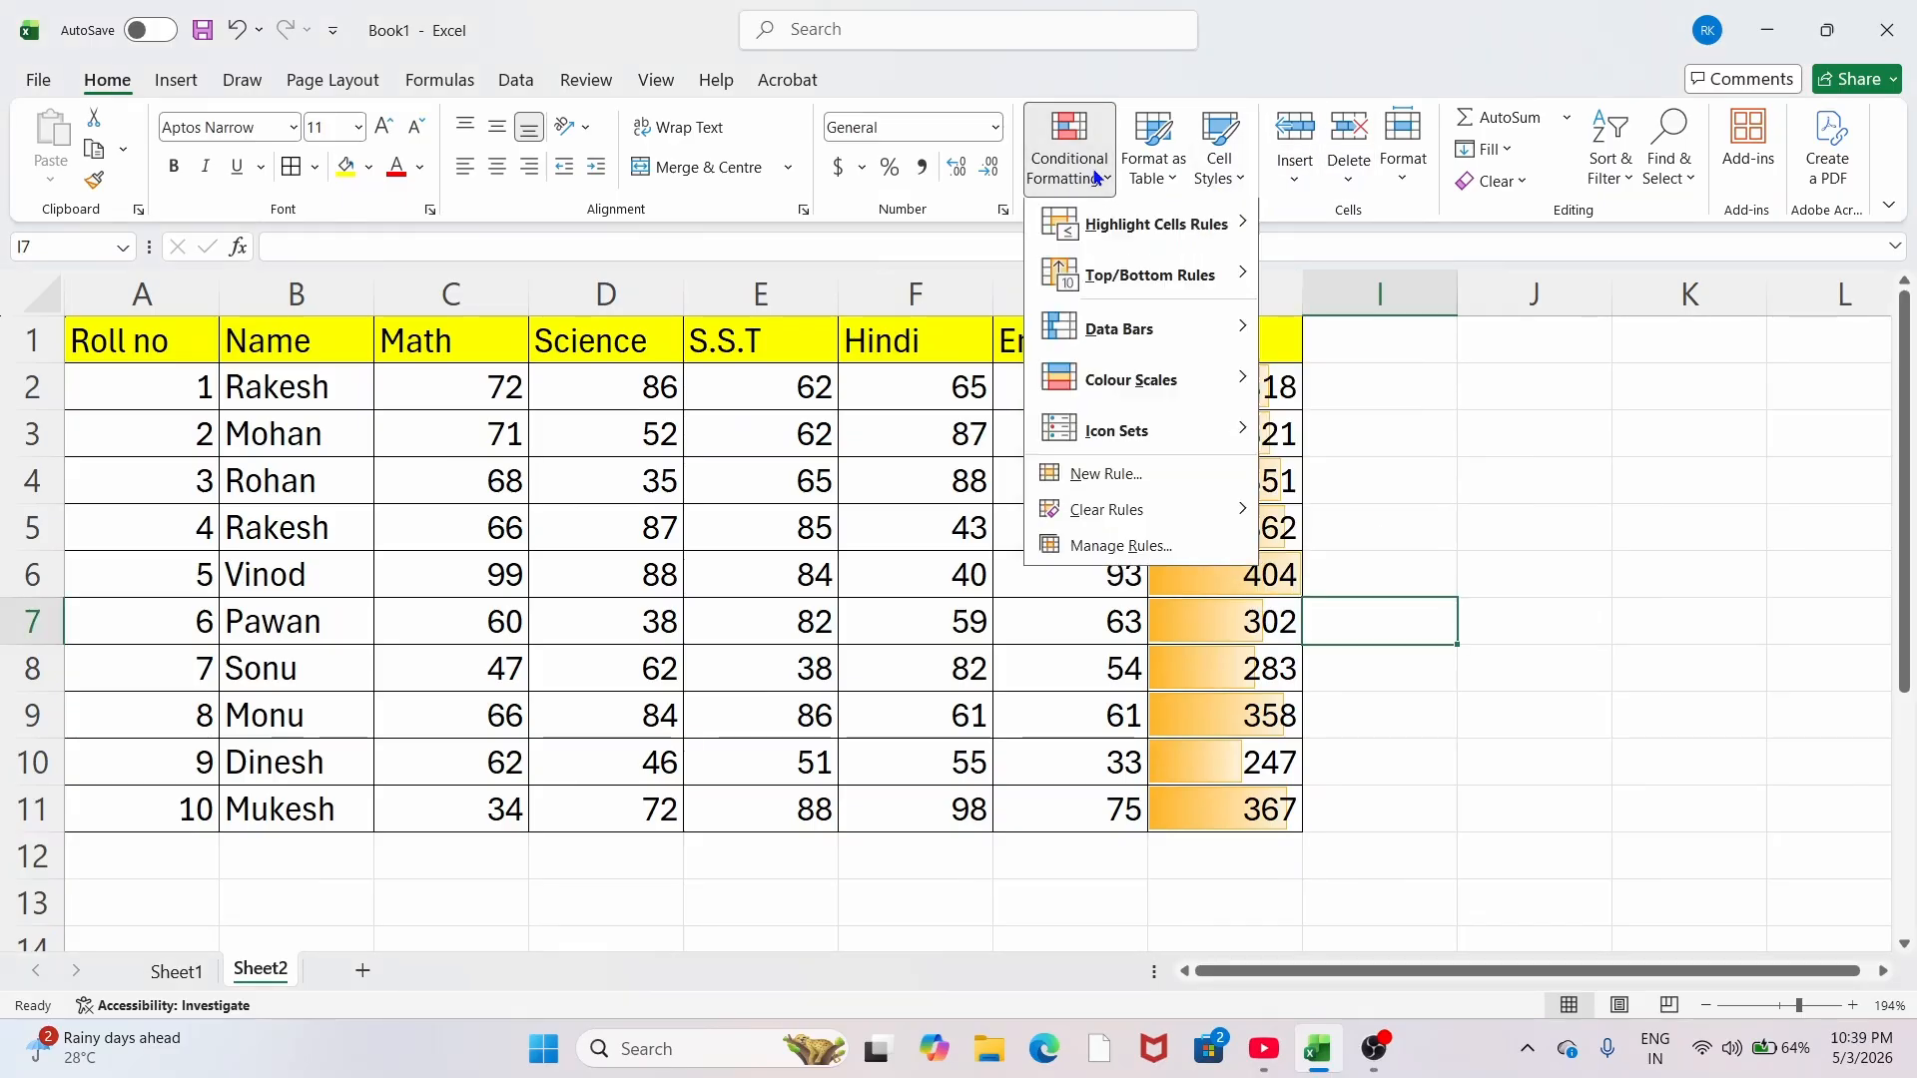
mouse_move(1148, 333)
left_click(1286, 497)
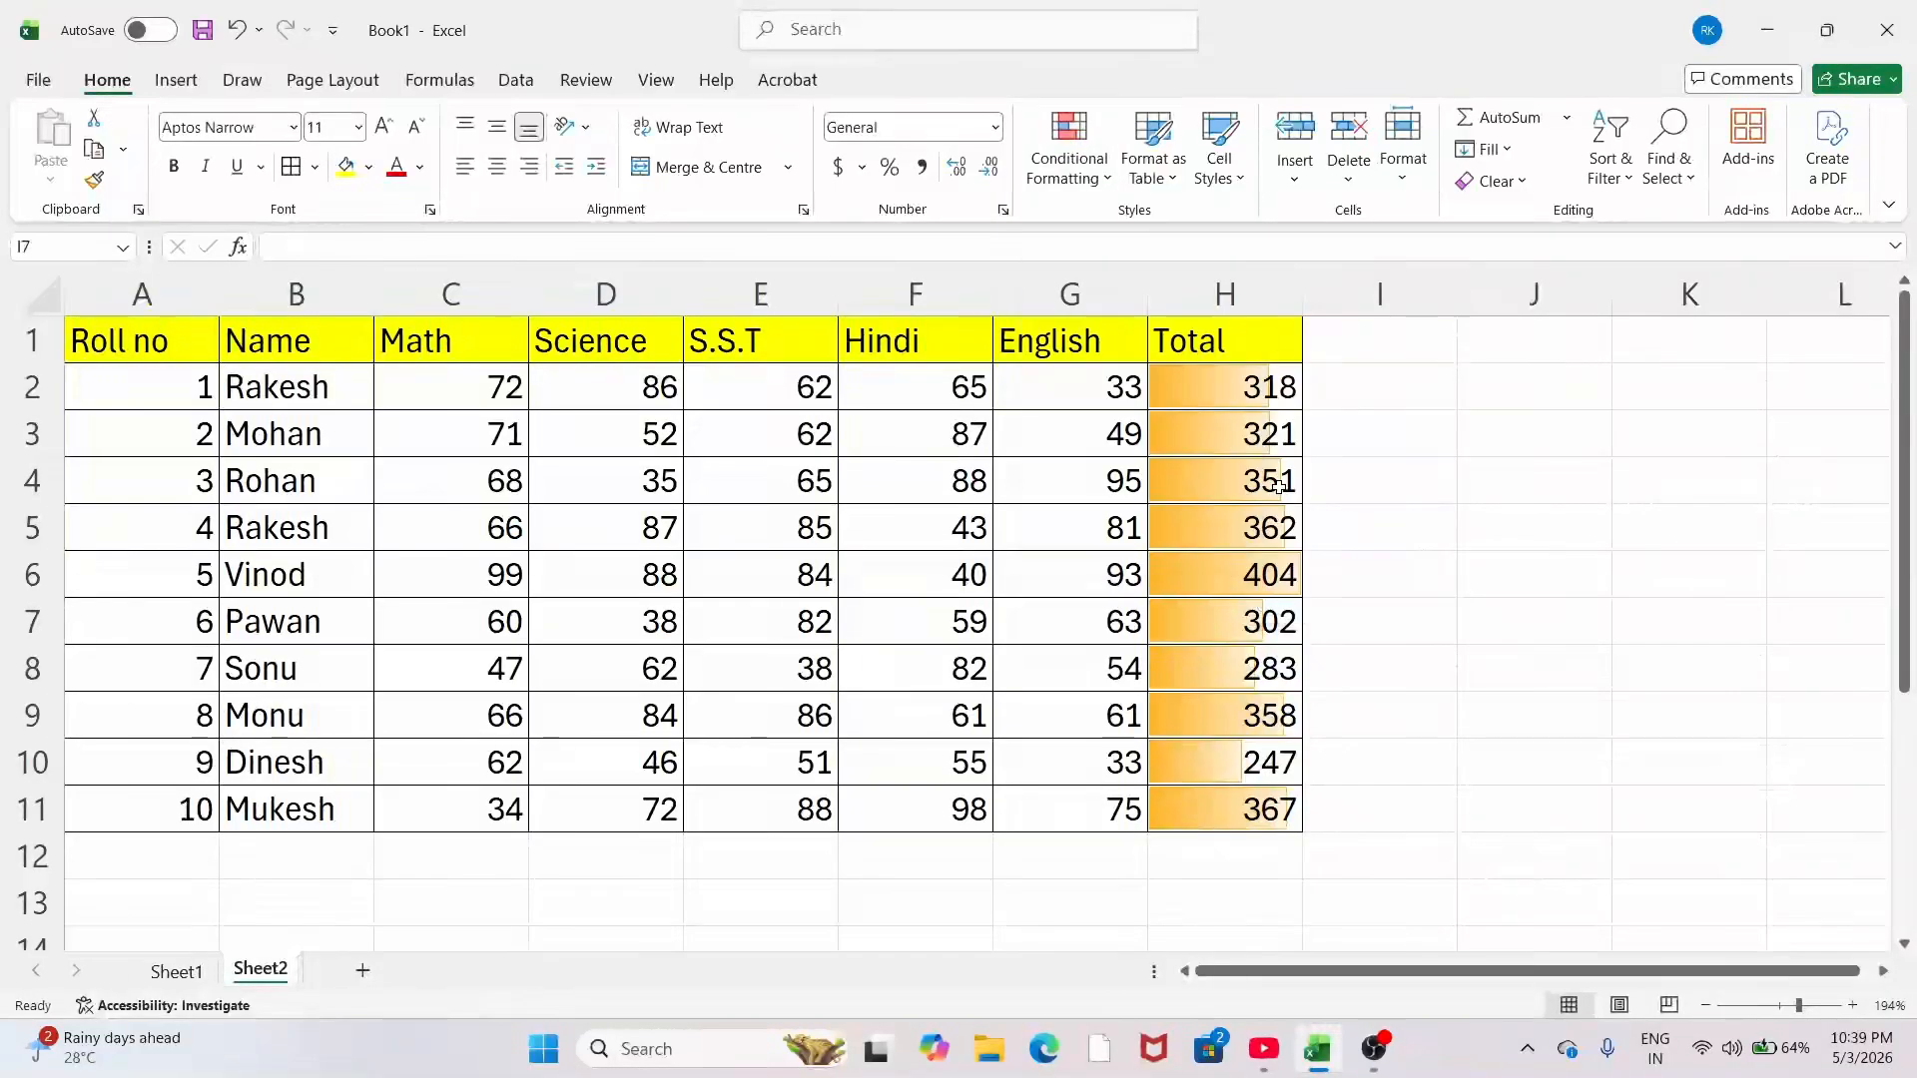
left_click_drag(1219, 385, 1224, 809)
Step: Add blue solid-fill data bars to the Total values
left_click(1069, 149)
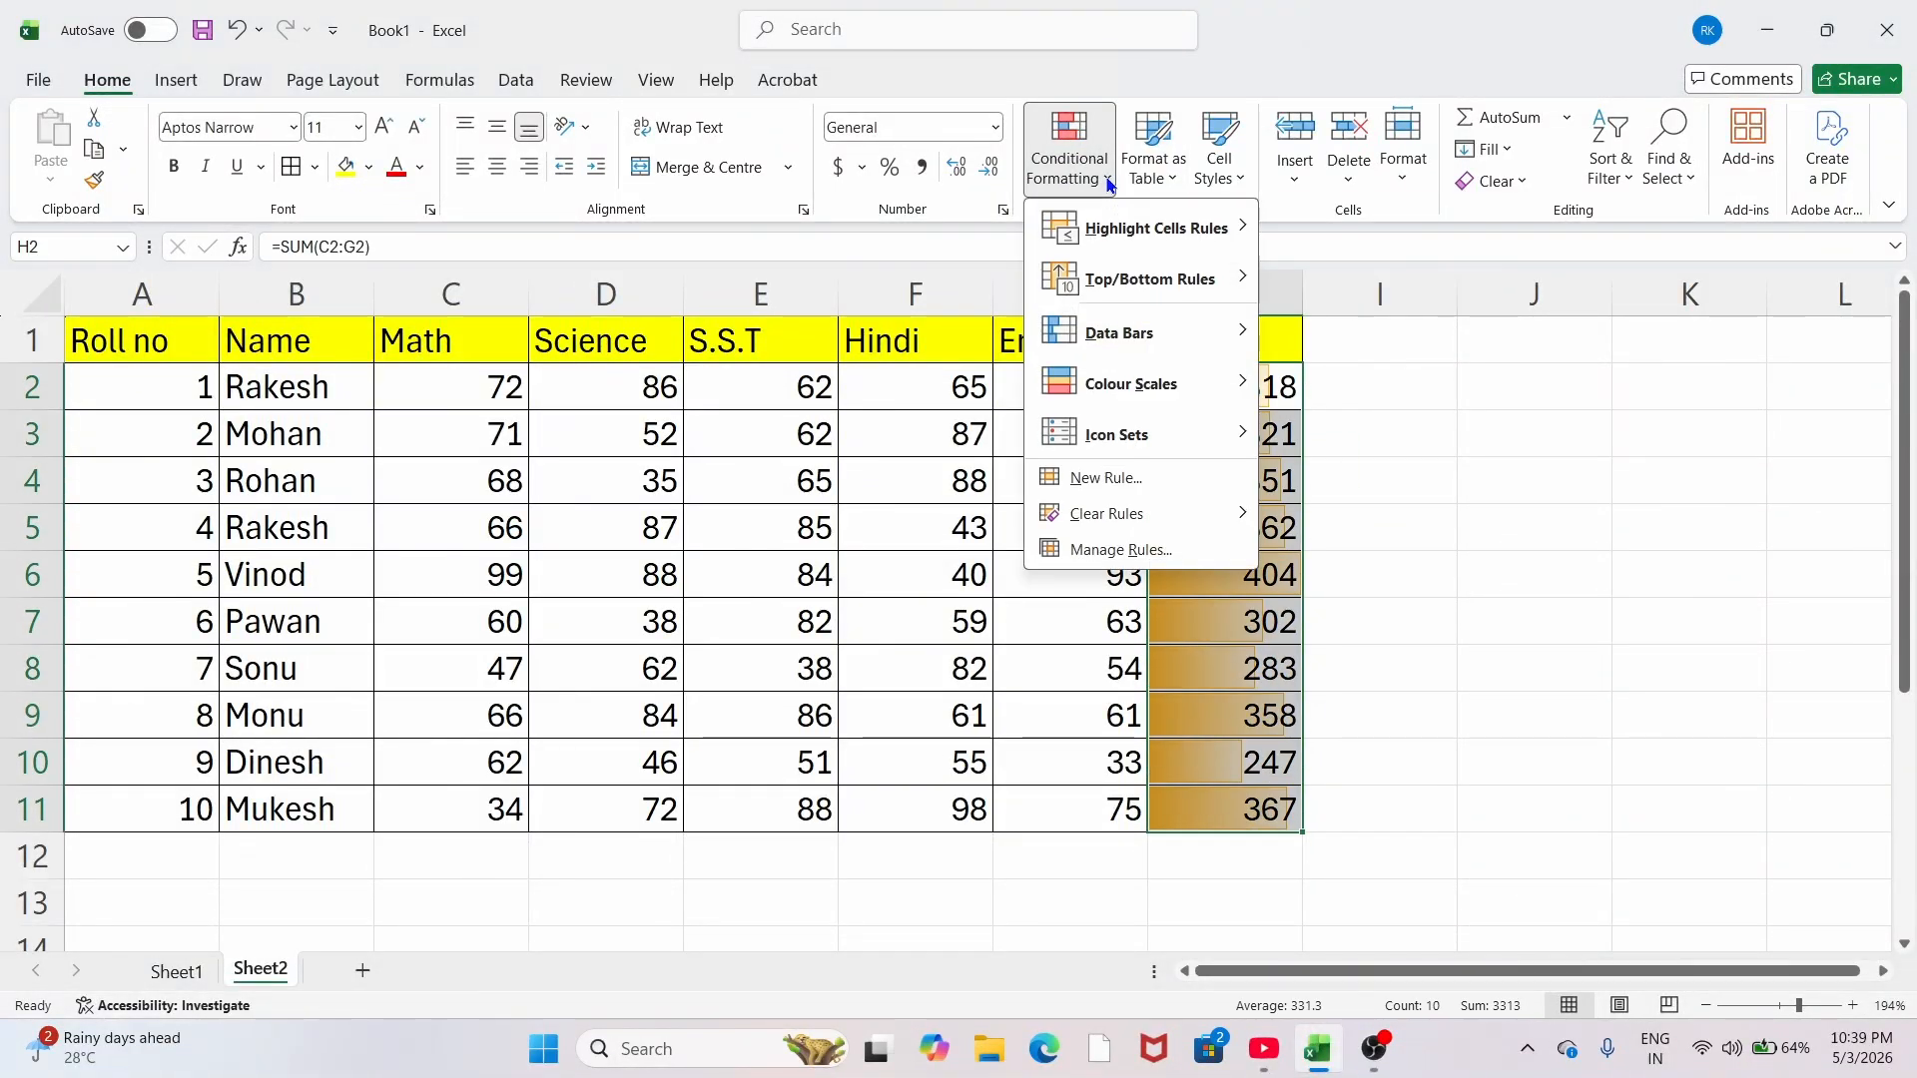
mouse_move(1121, 332)
left_click(1286, 496)
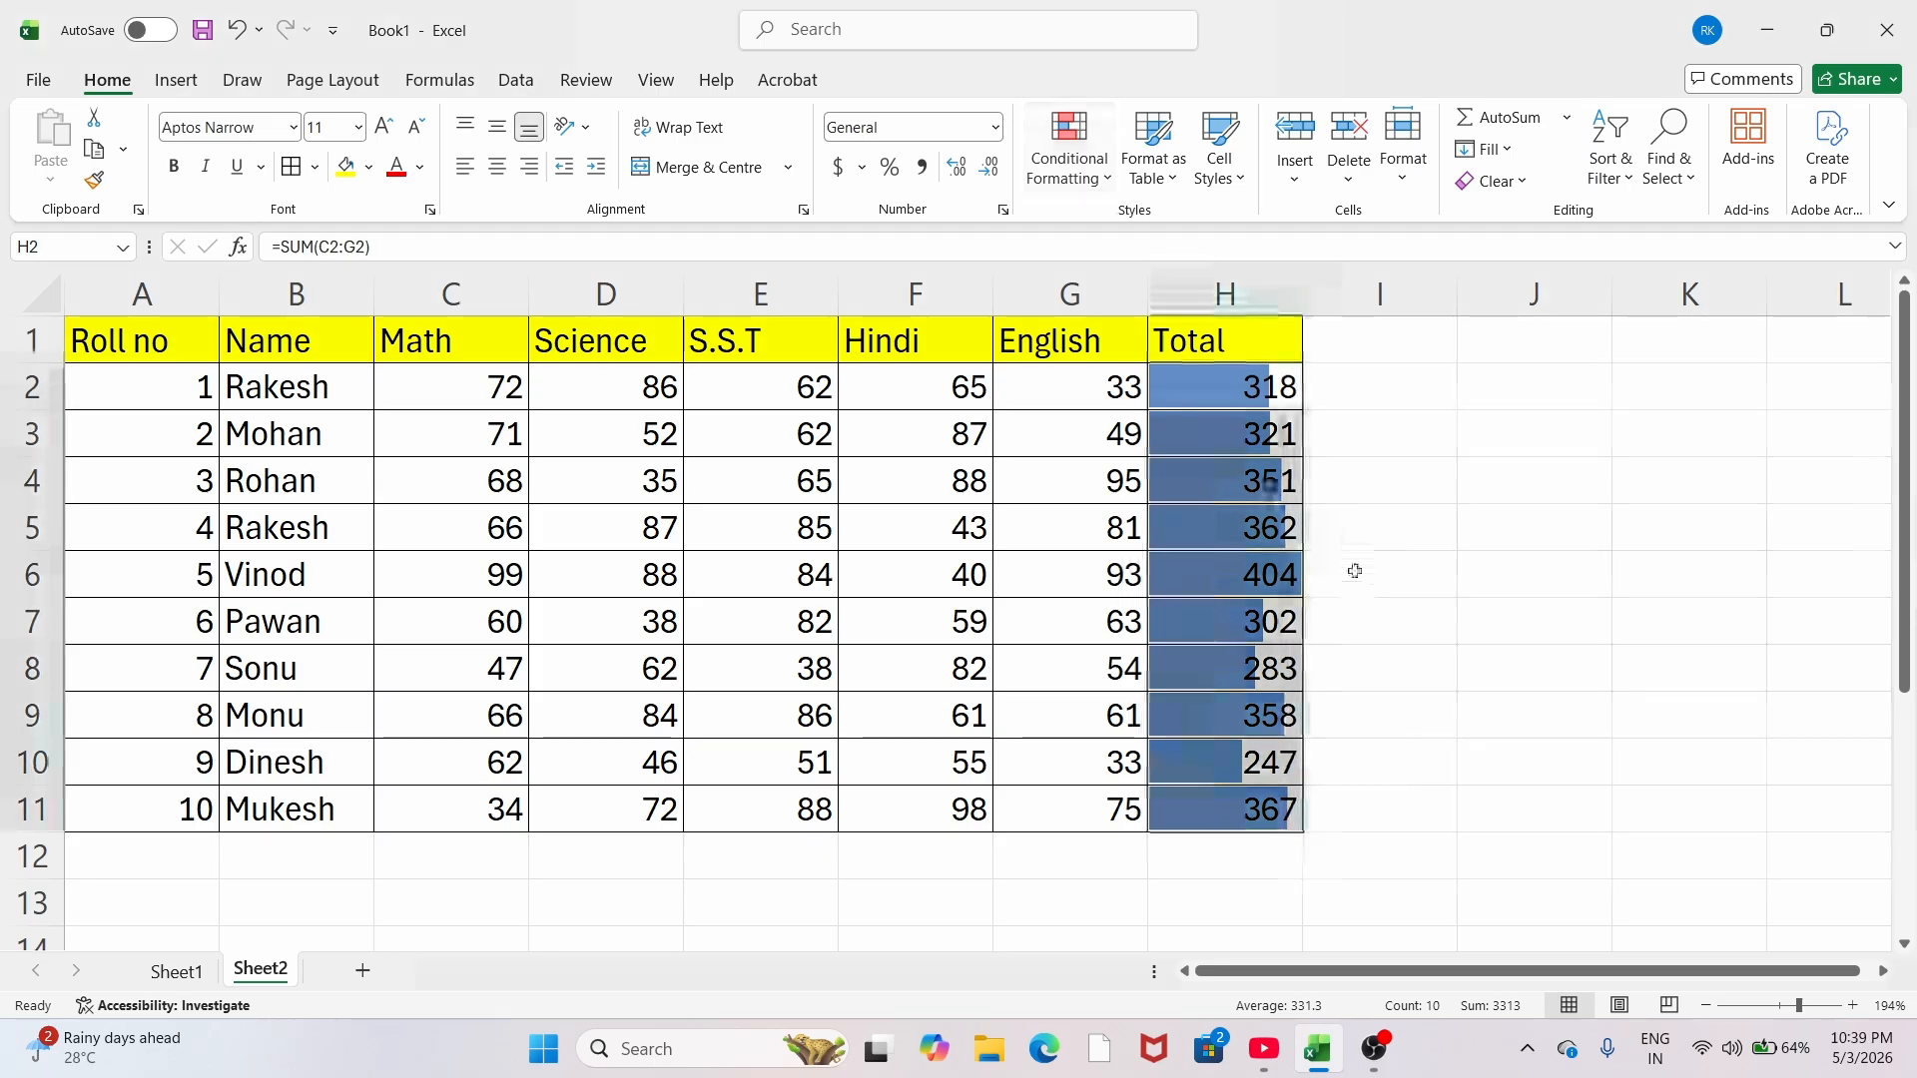
left_click(1398, 523)
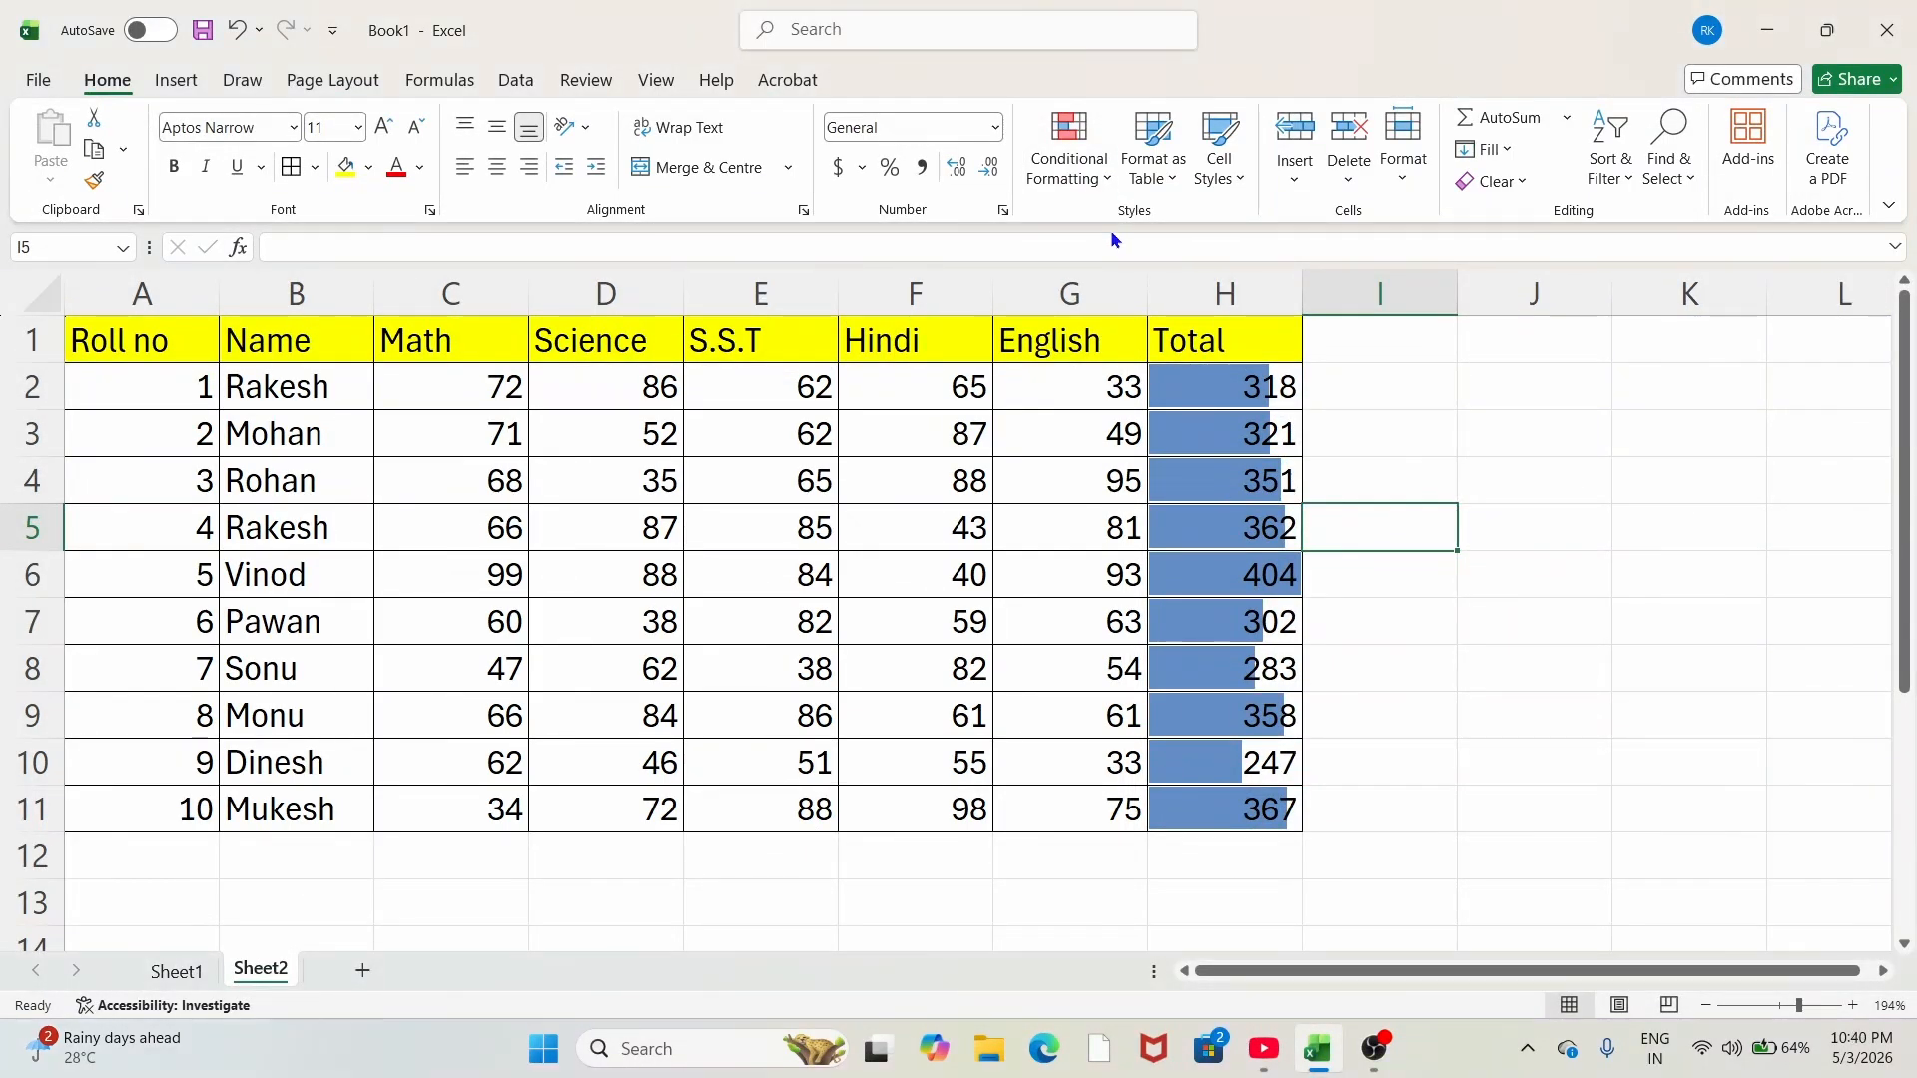
Step: Apply a green–white colour scale to H2:H11, shading 247 deepest green
left_click(1069, 150)
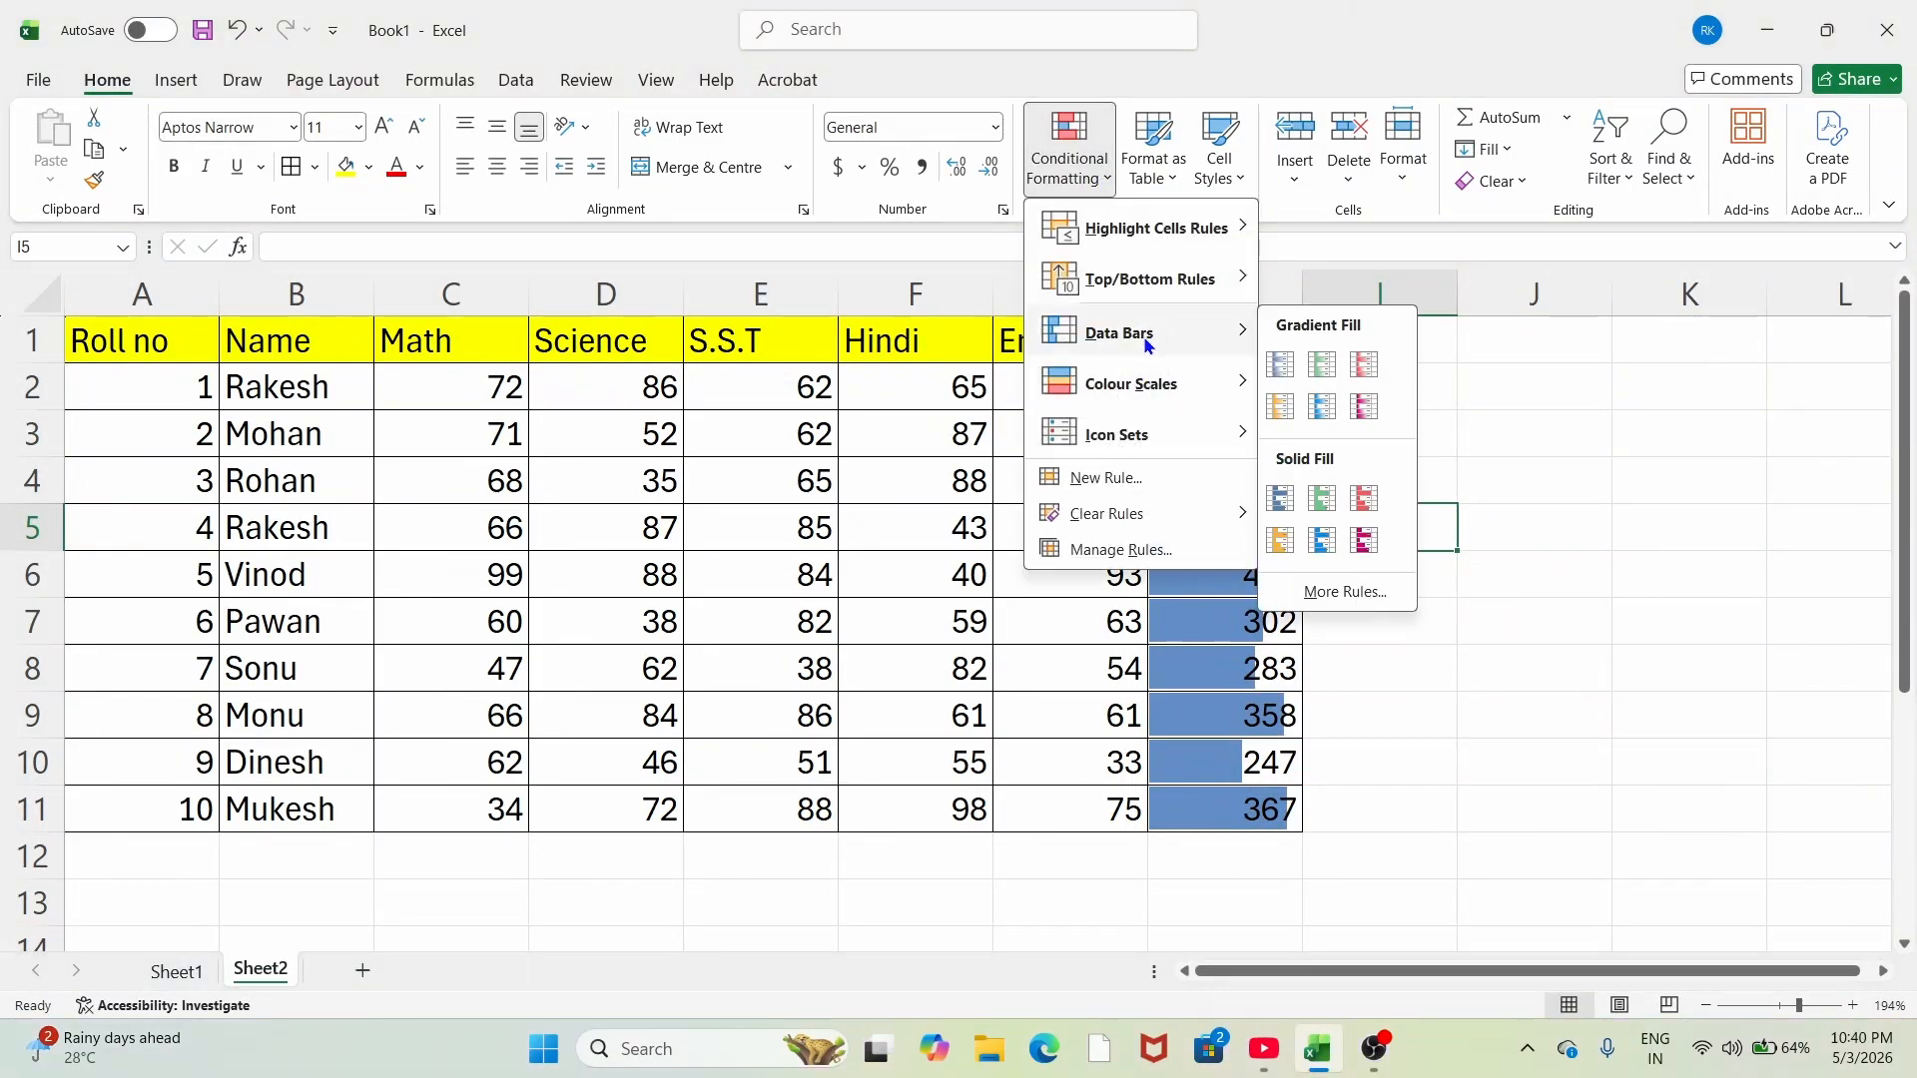
mouse_move(1156, 393)
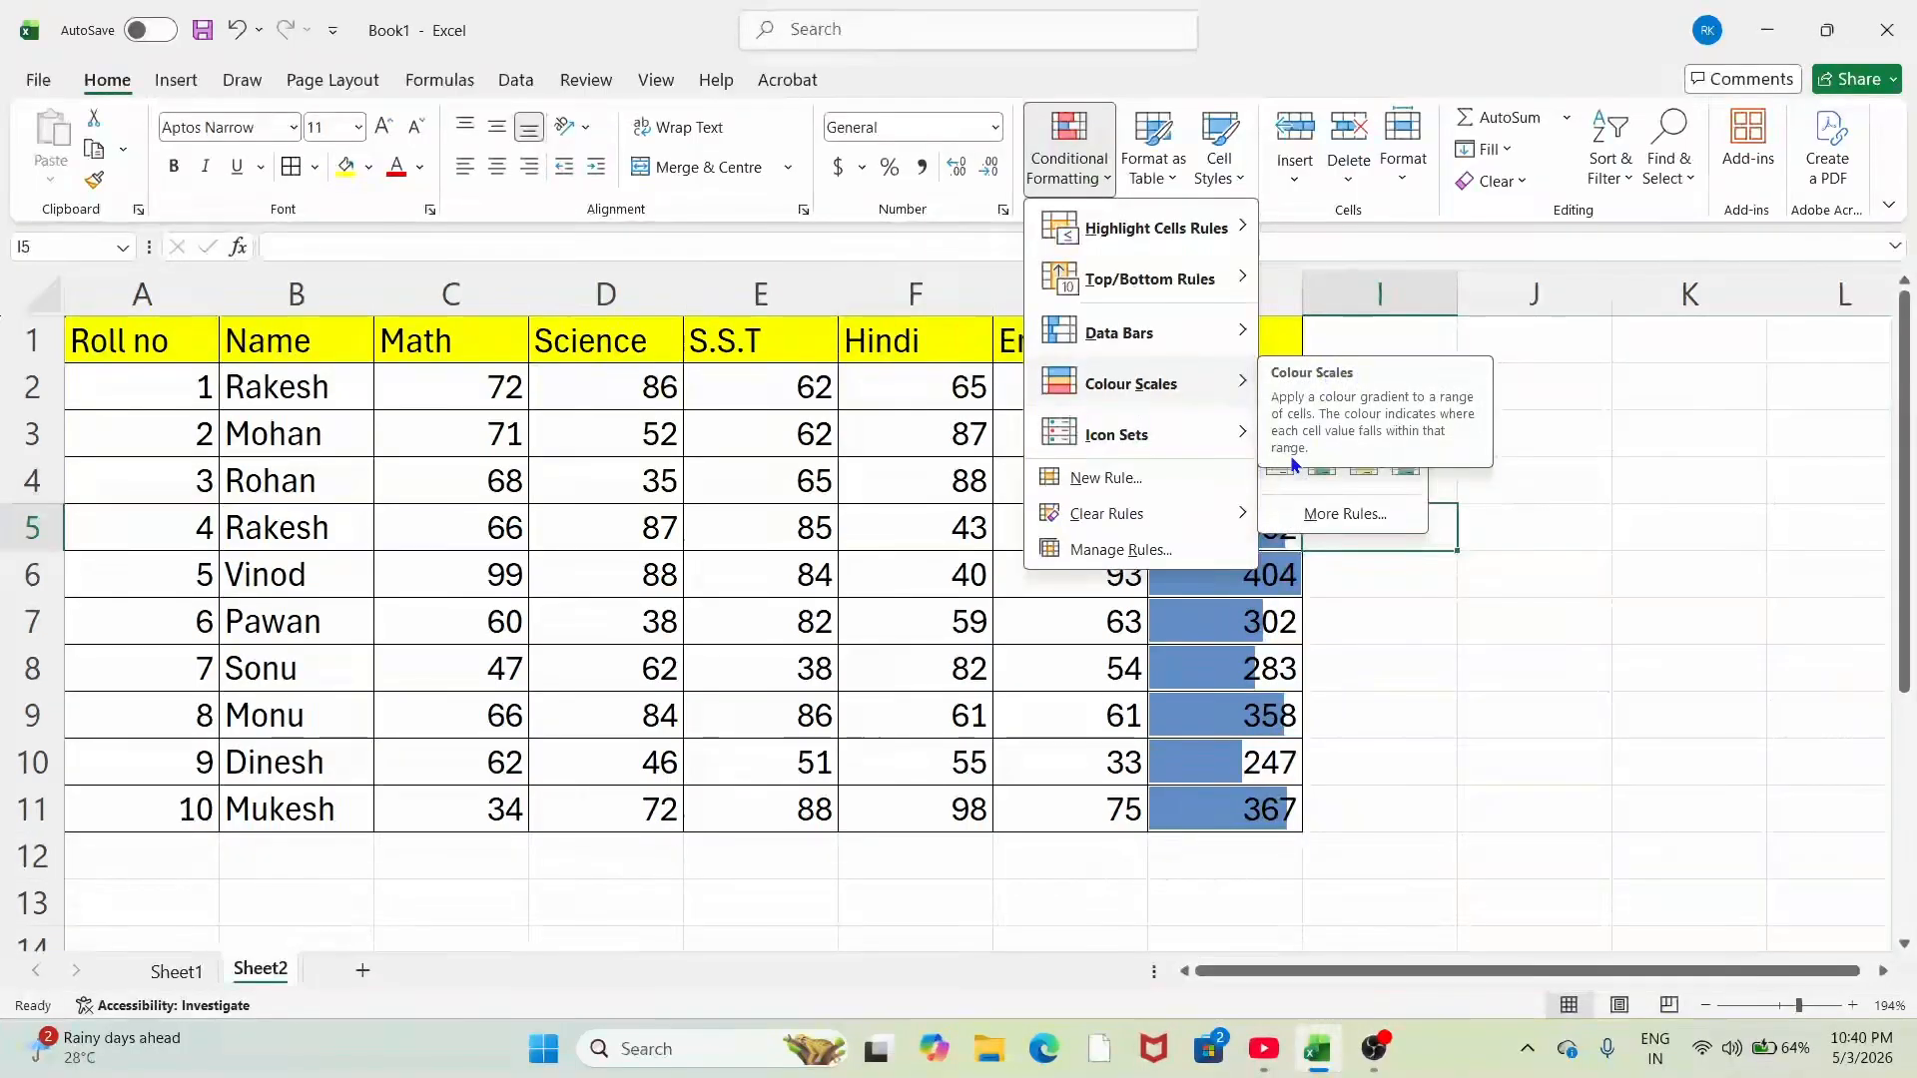
left_click(1326, 431)
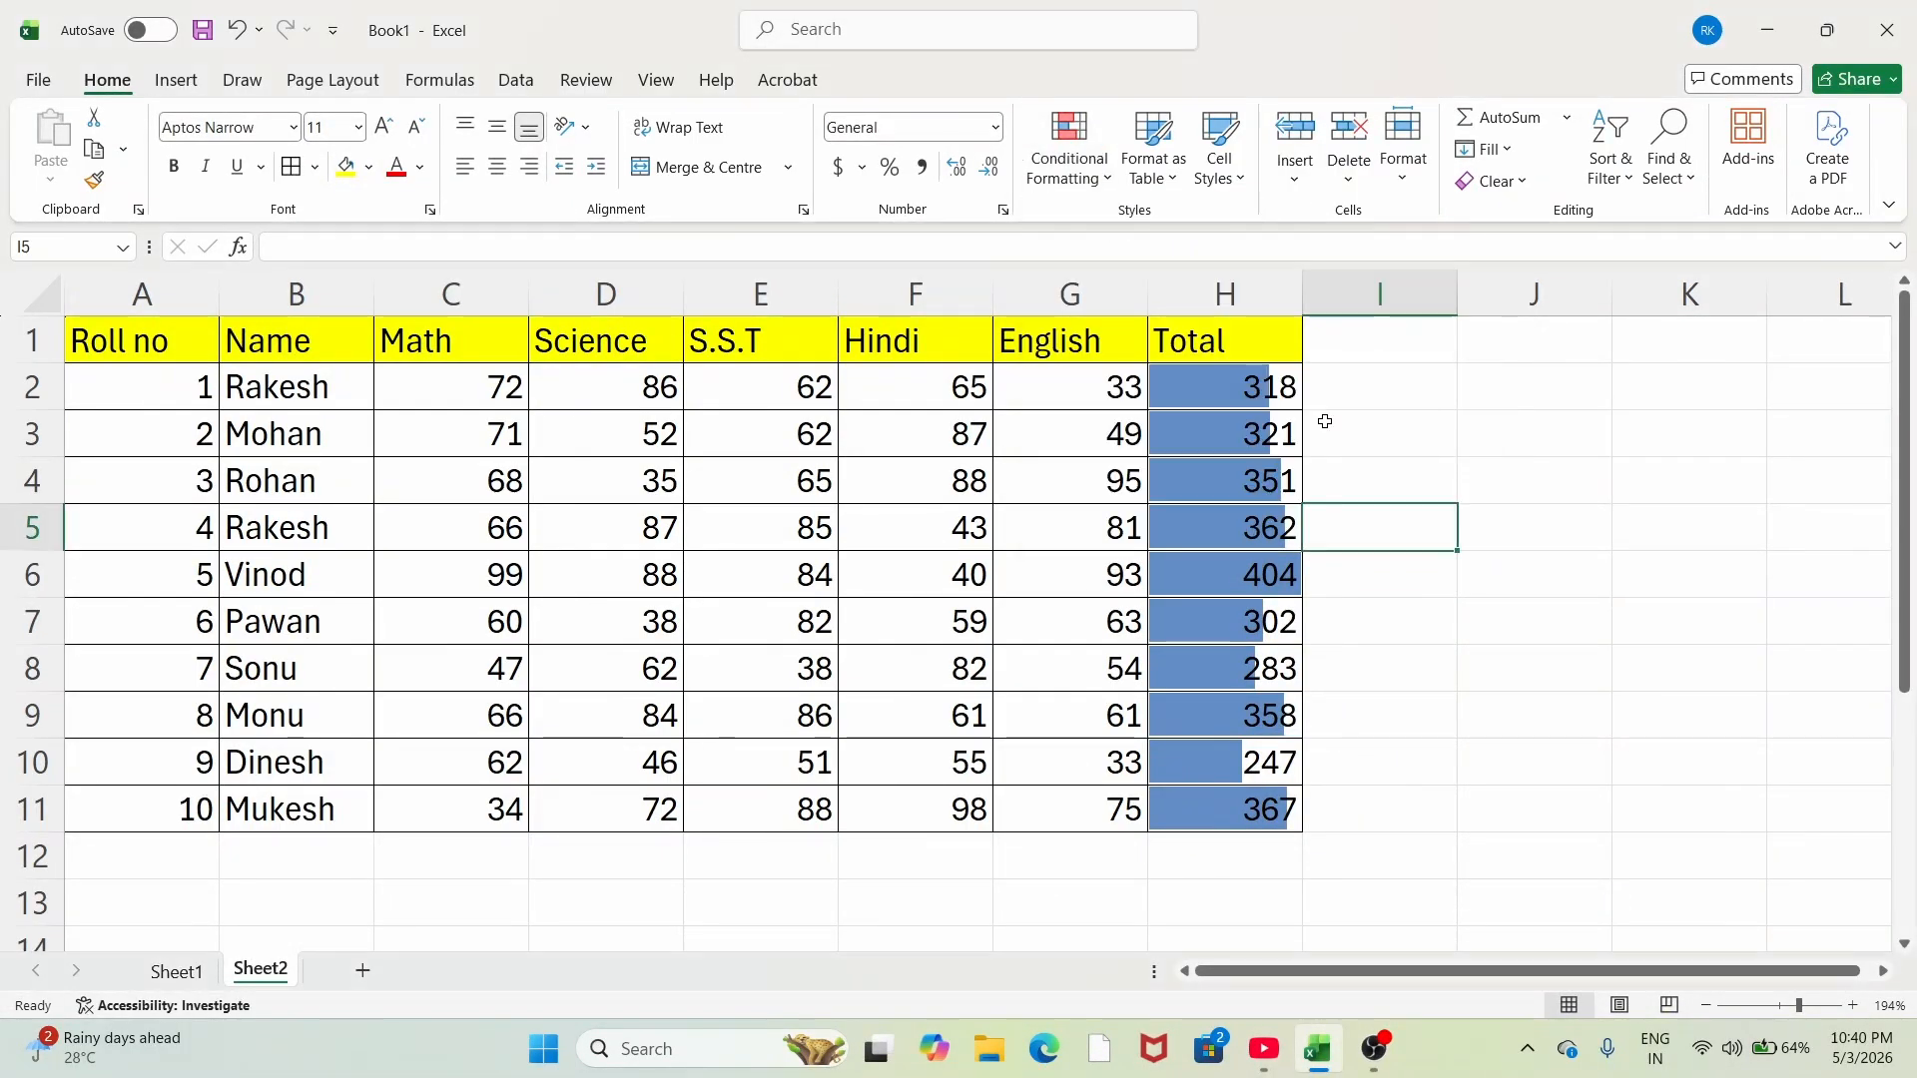
left_click_drag(1241, 408, 1271, 800)
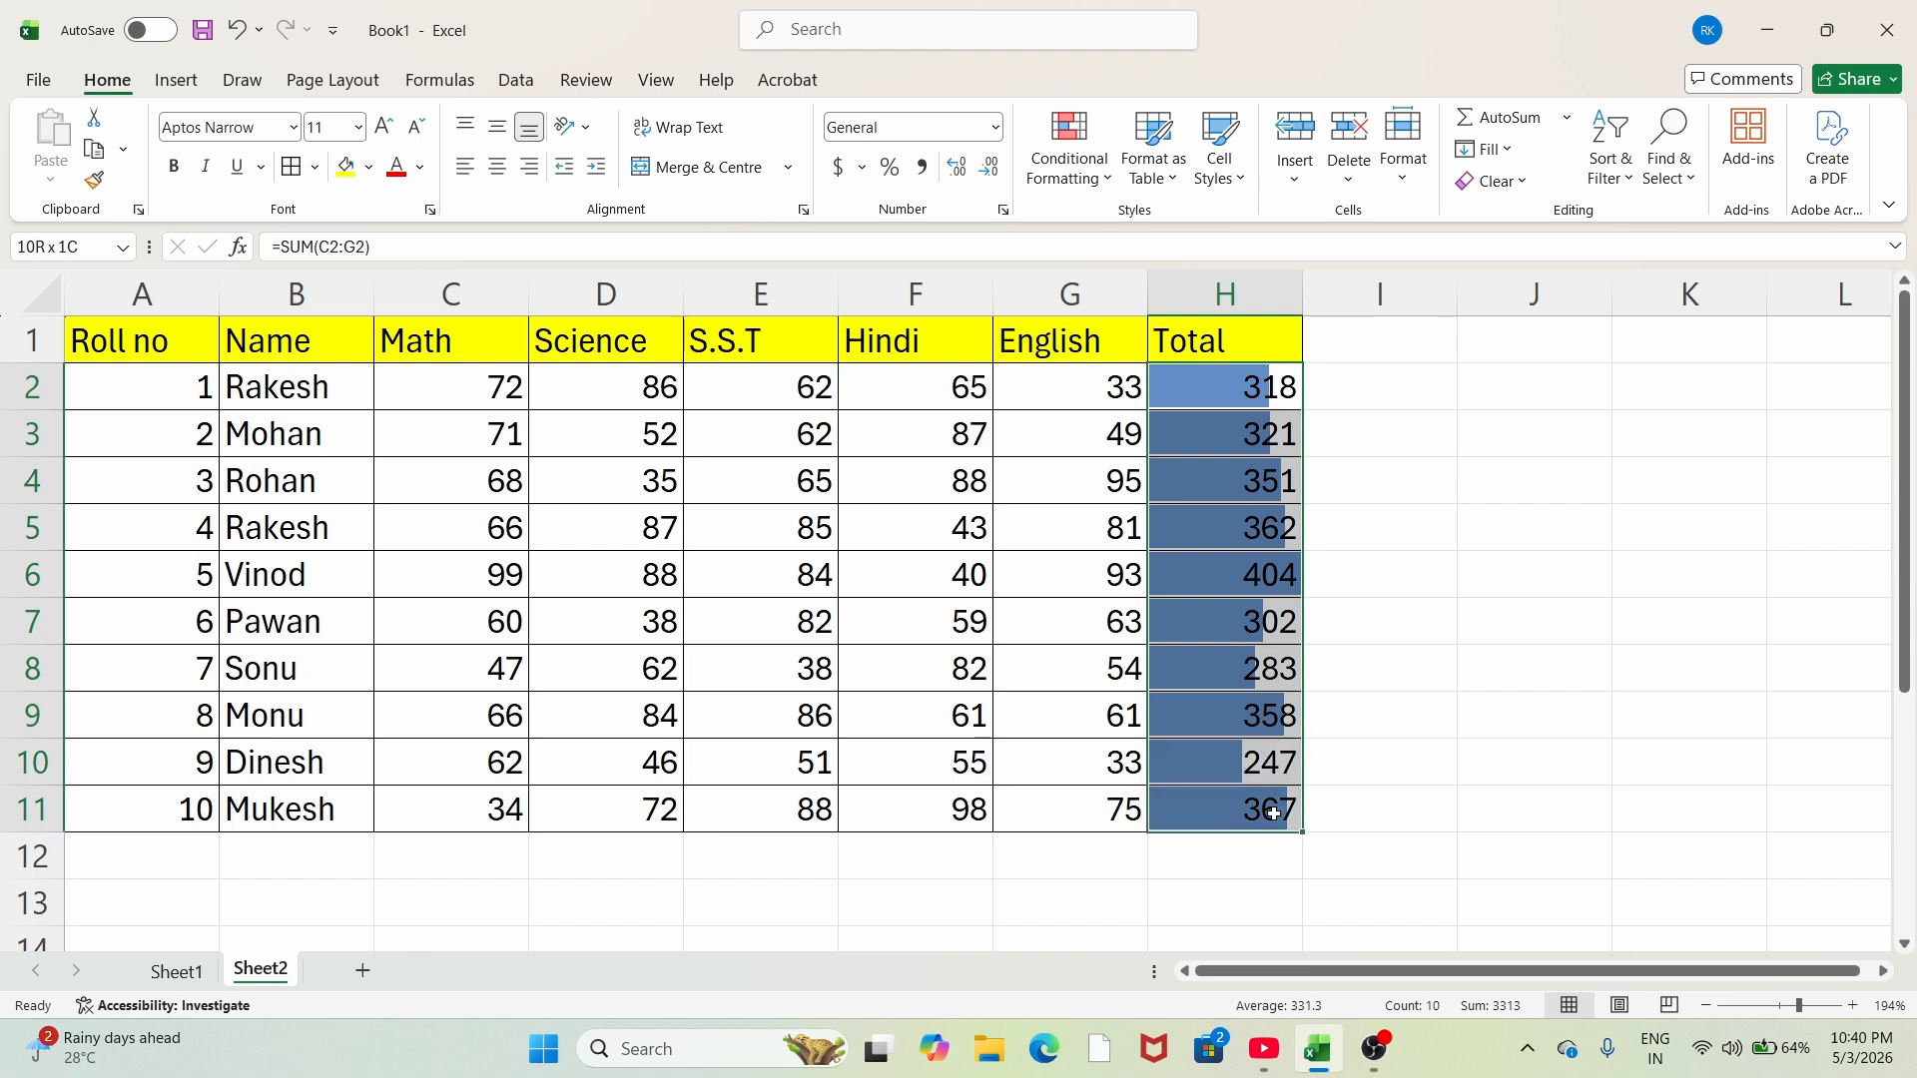
left_click(1035, 190)
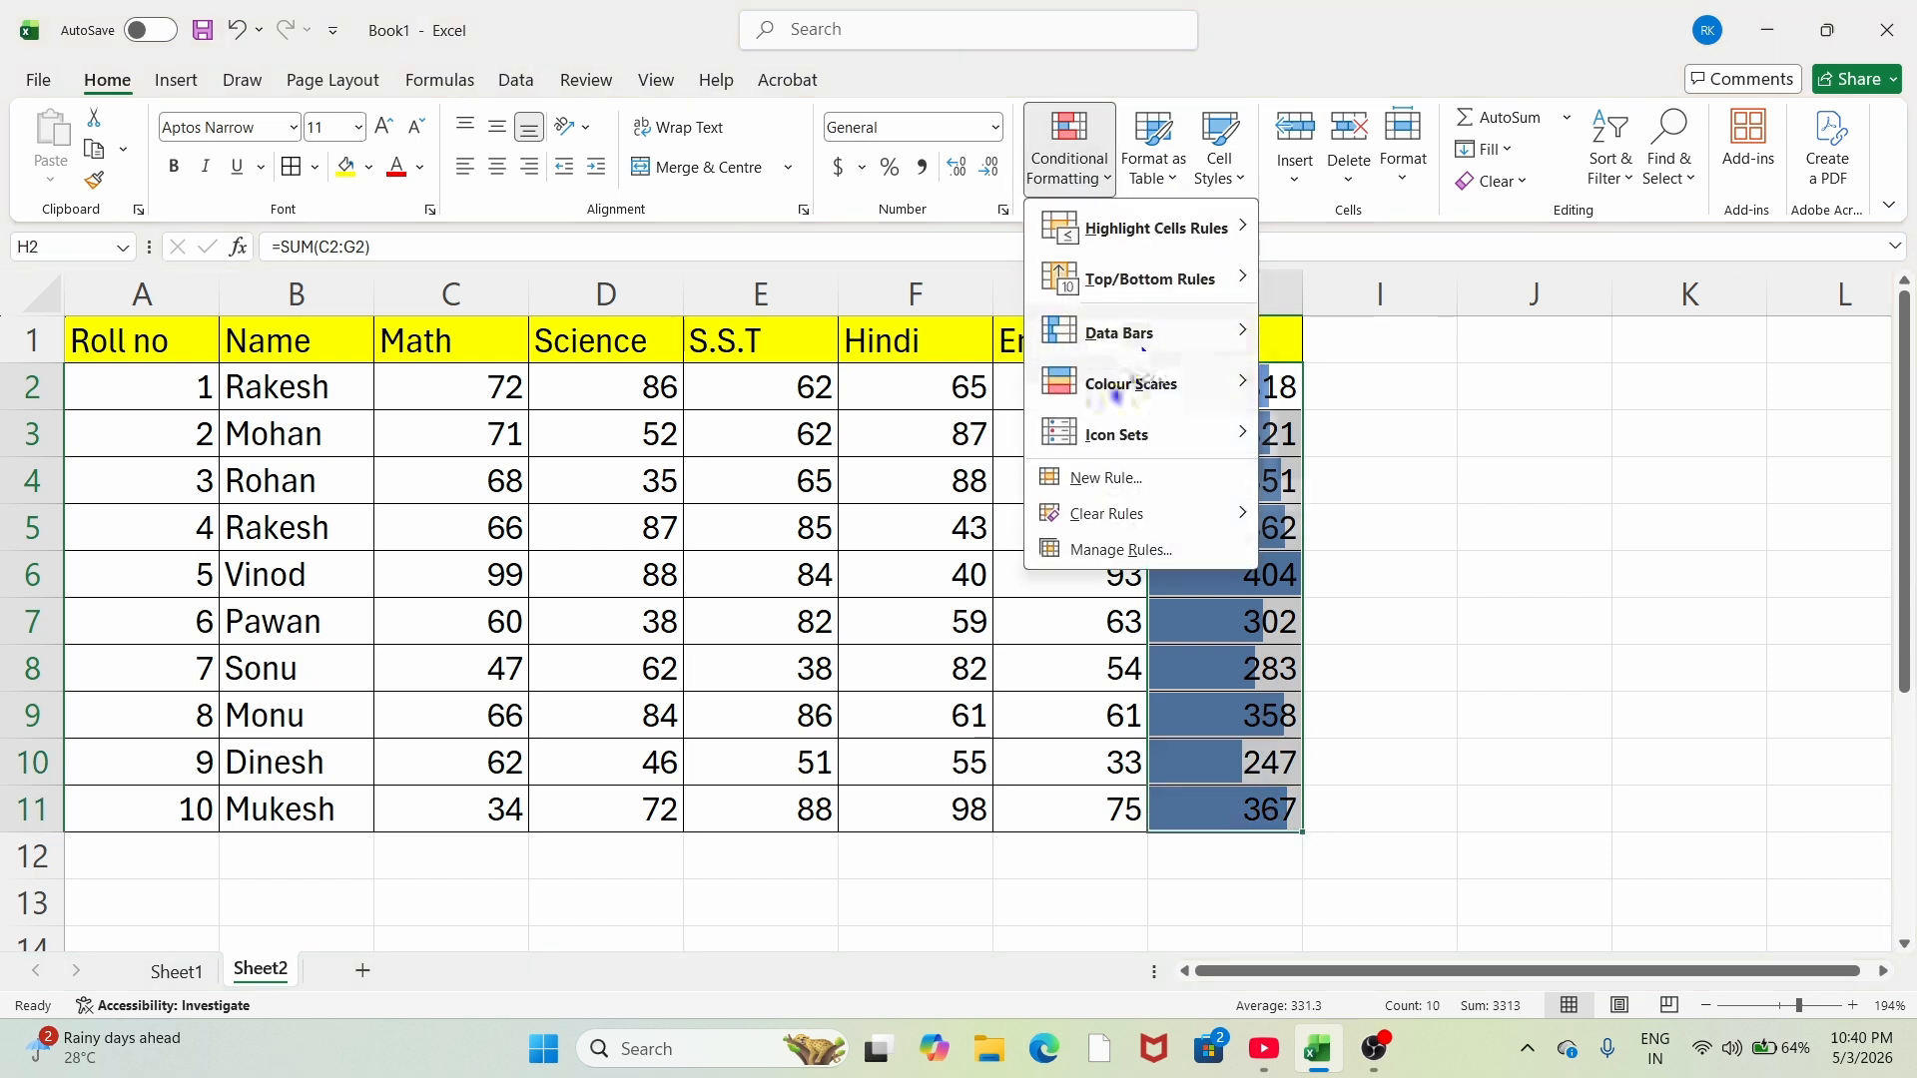
mouse_move(1198, 395)
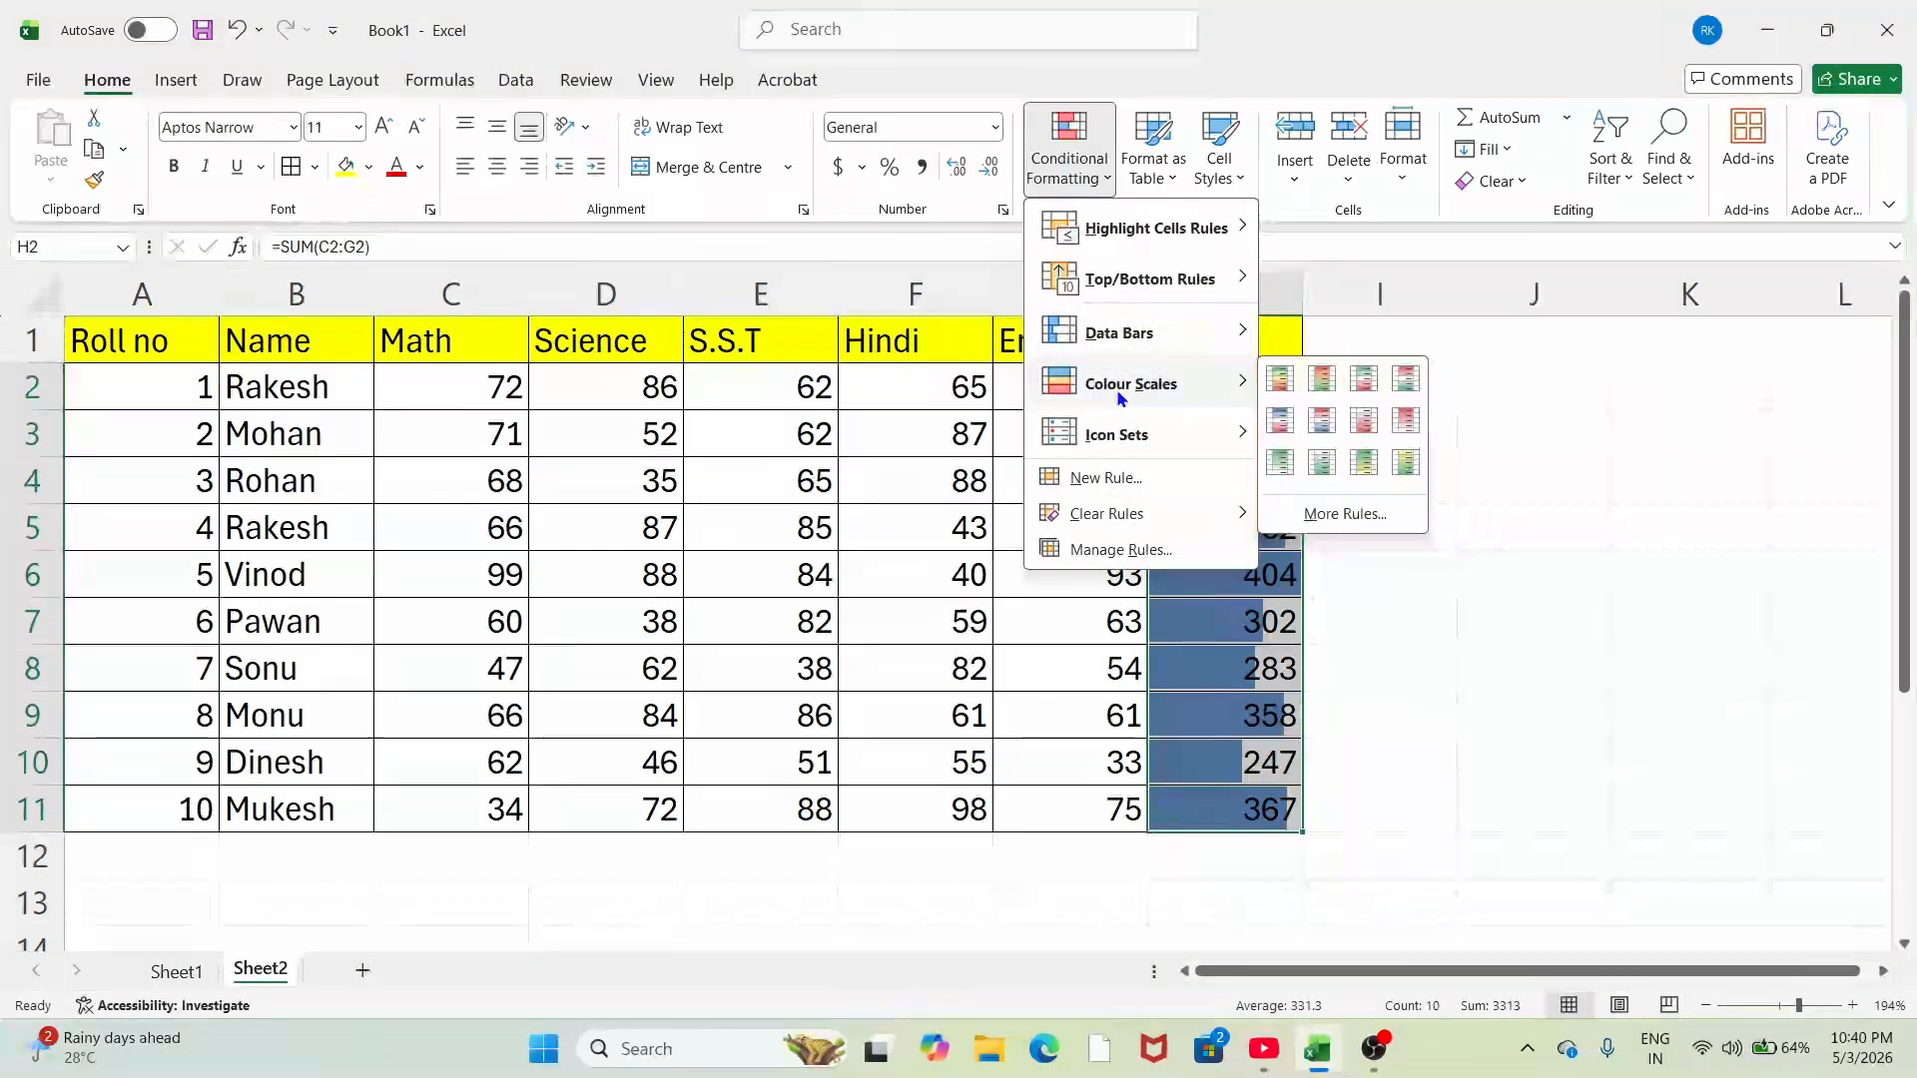
left_click(1334, 480)
left_click(1658, 529)
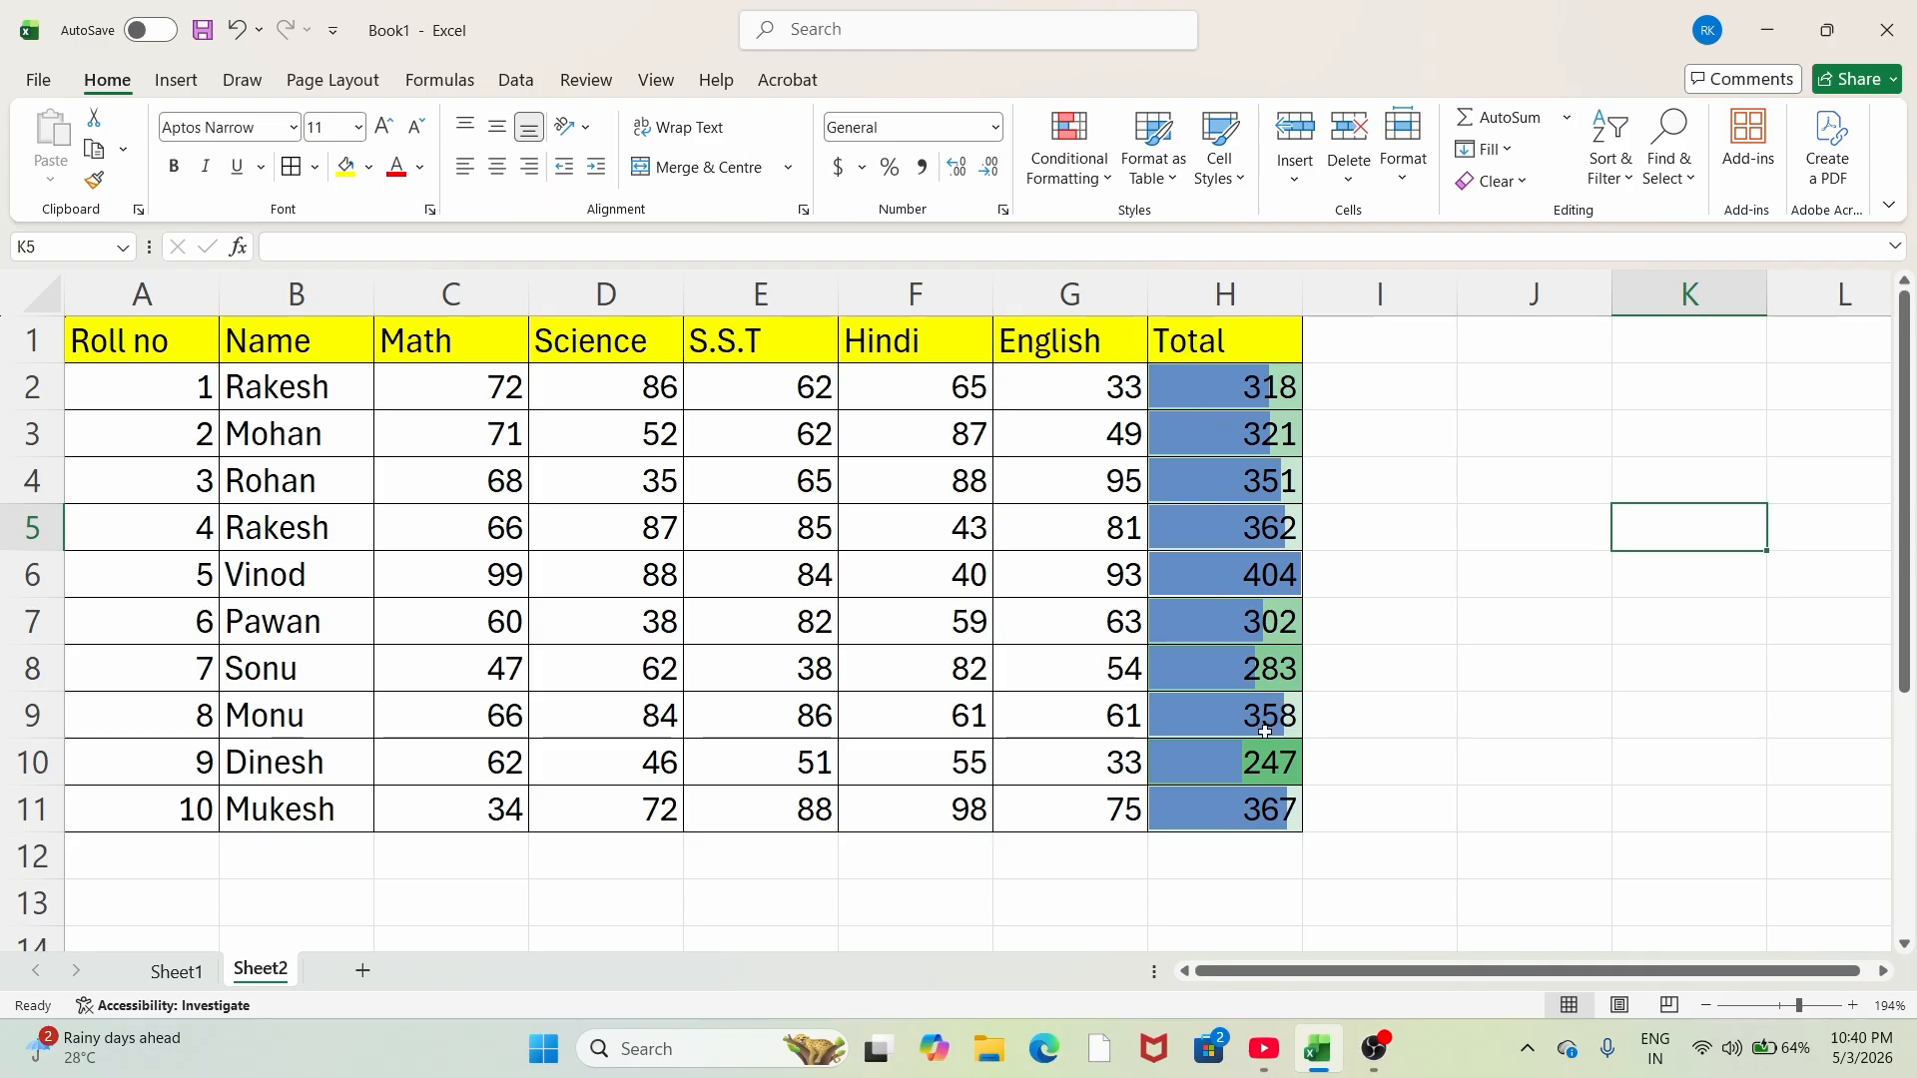
left_click(1073, 170)
mouse_move(1179, 389)
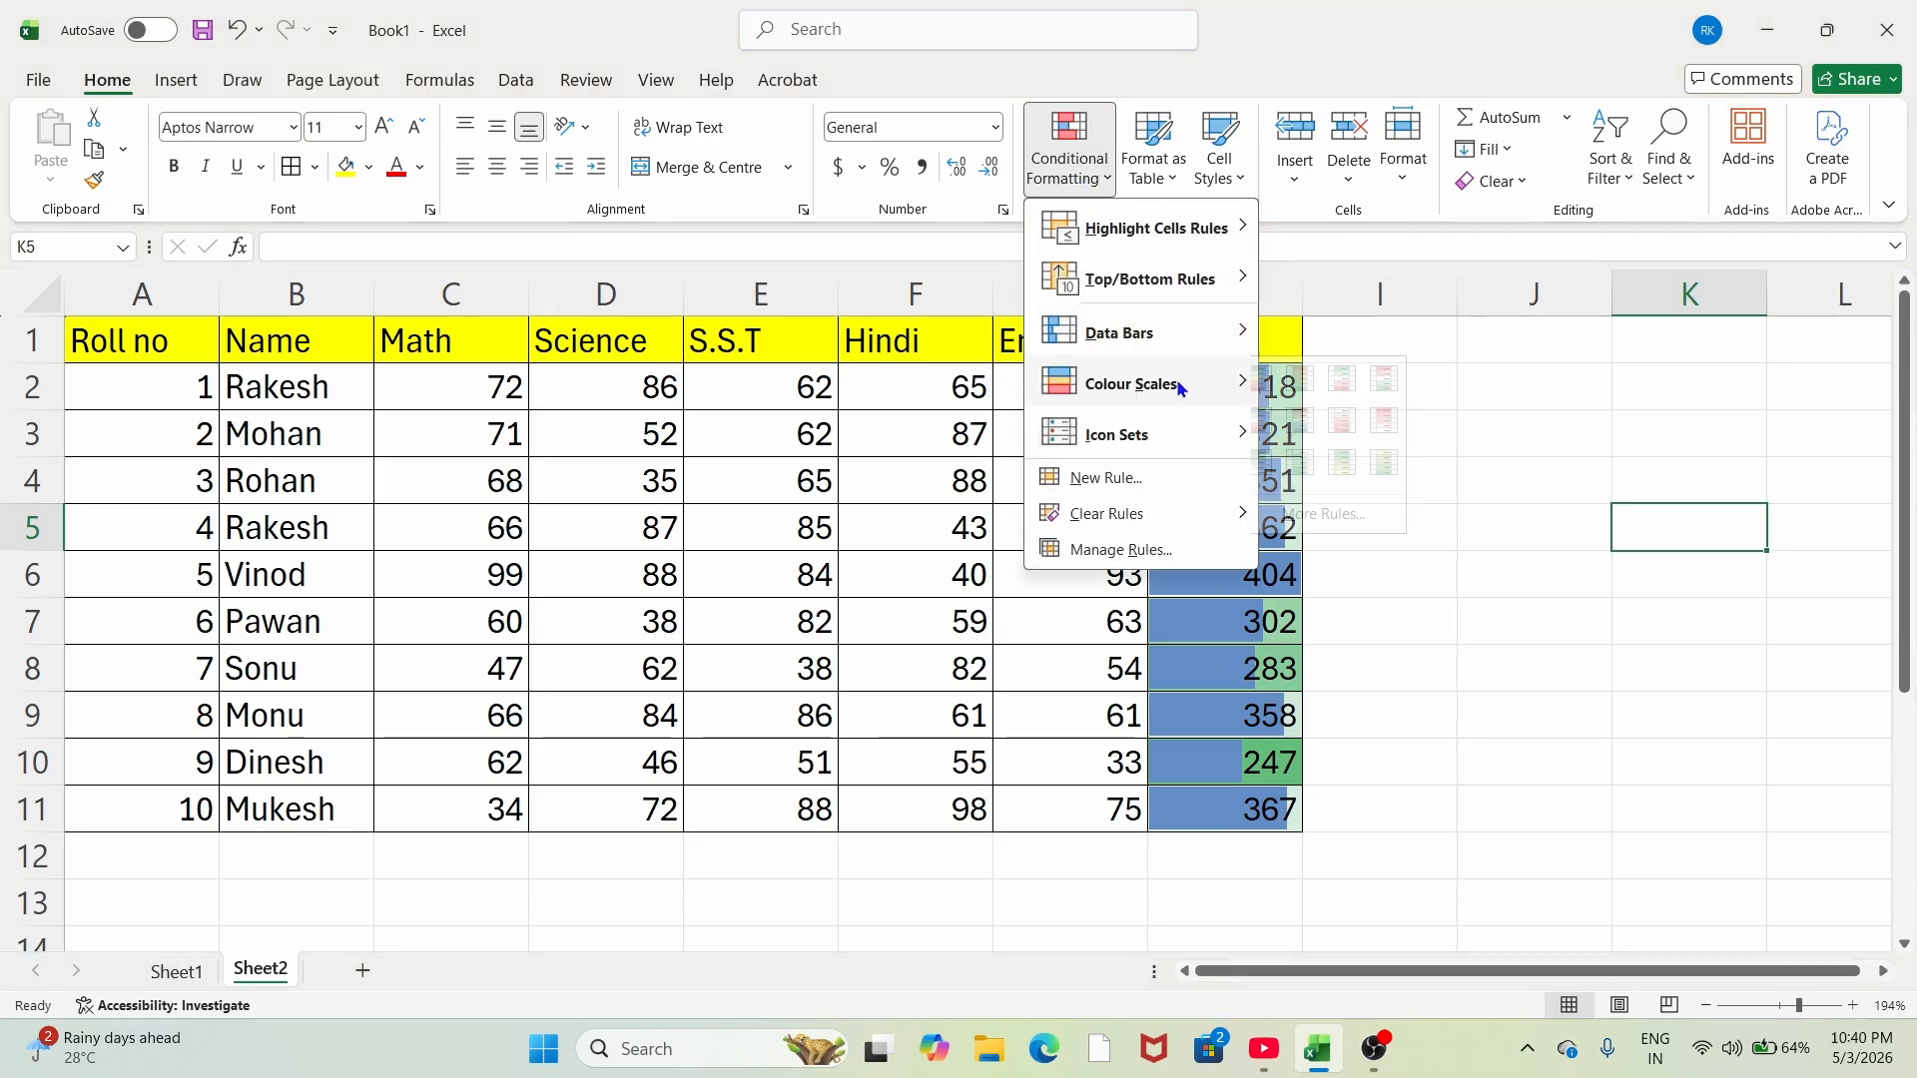
left_click(1339, 382)
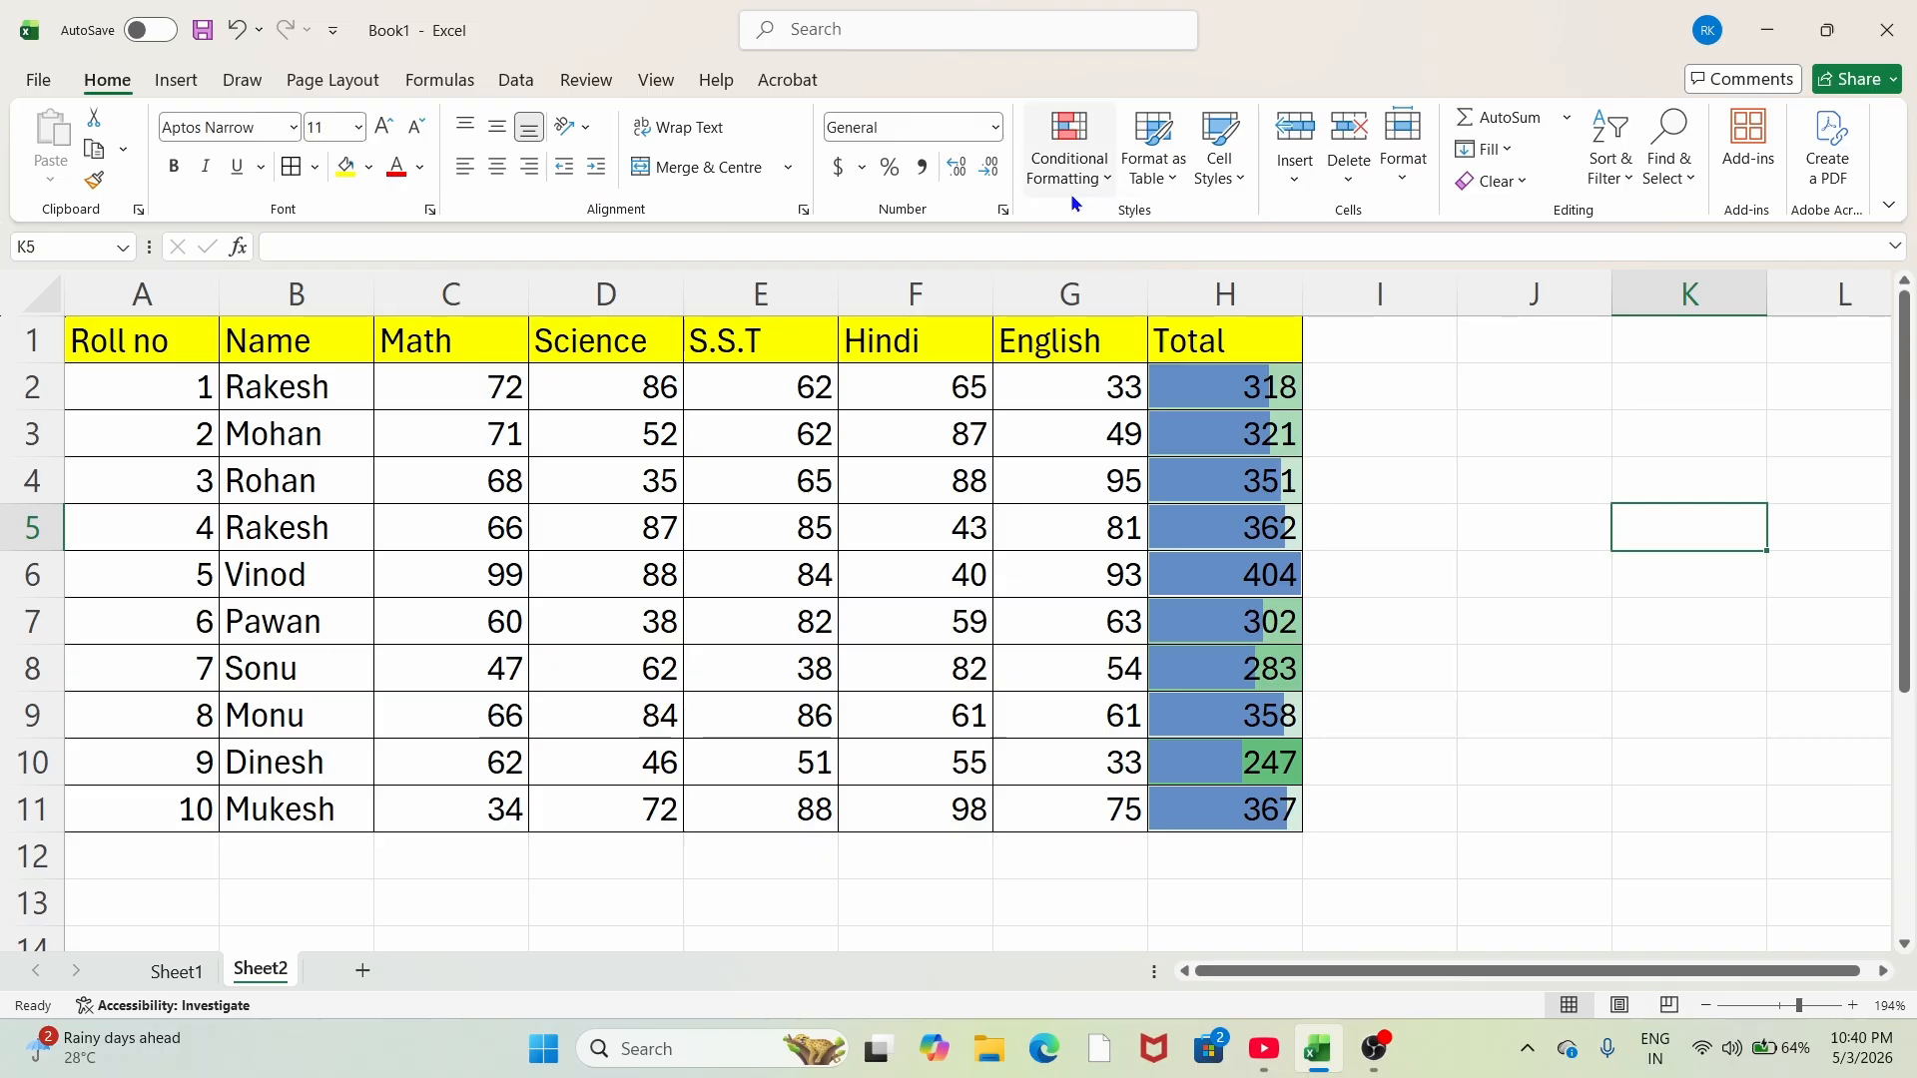
Step: Give the Total values H2:H11 the 5 Arrows (Coloured) icon set
left_click(1070, 160)
mouse_move(1132, 430)
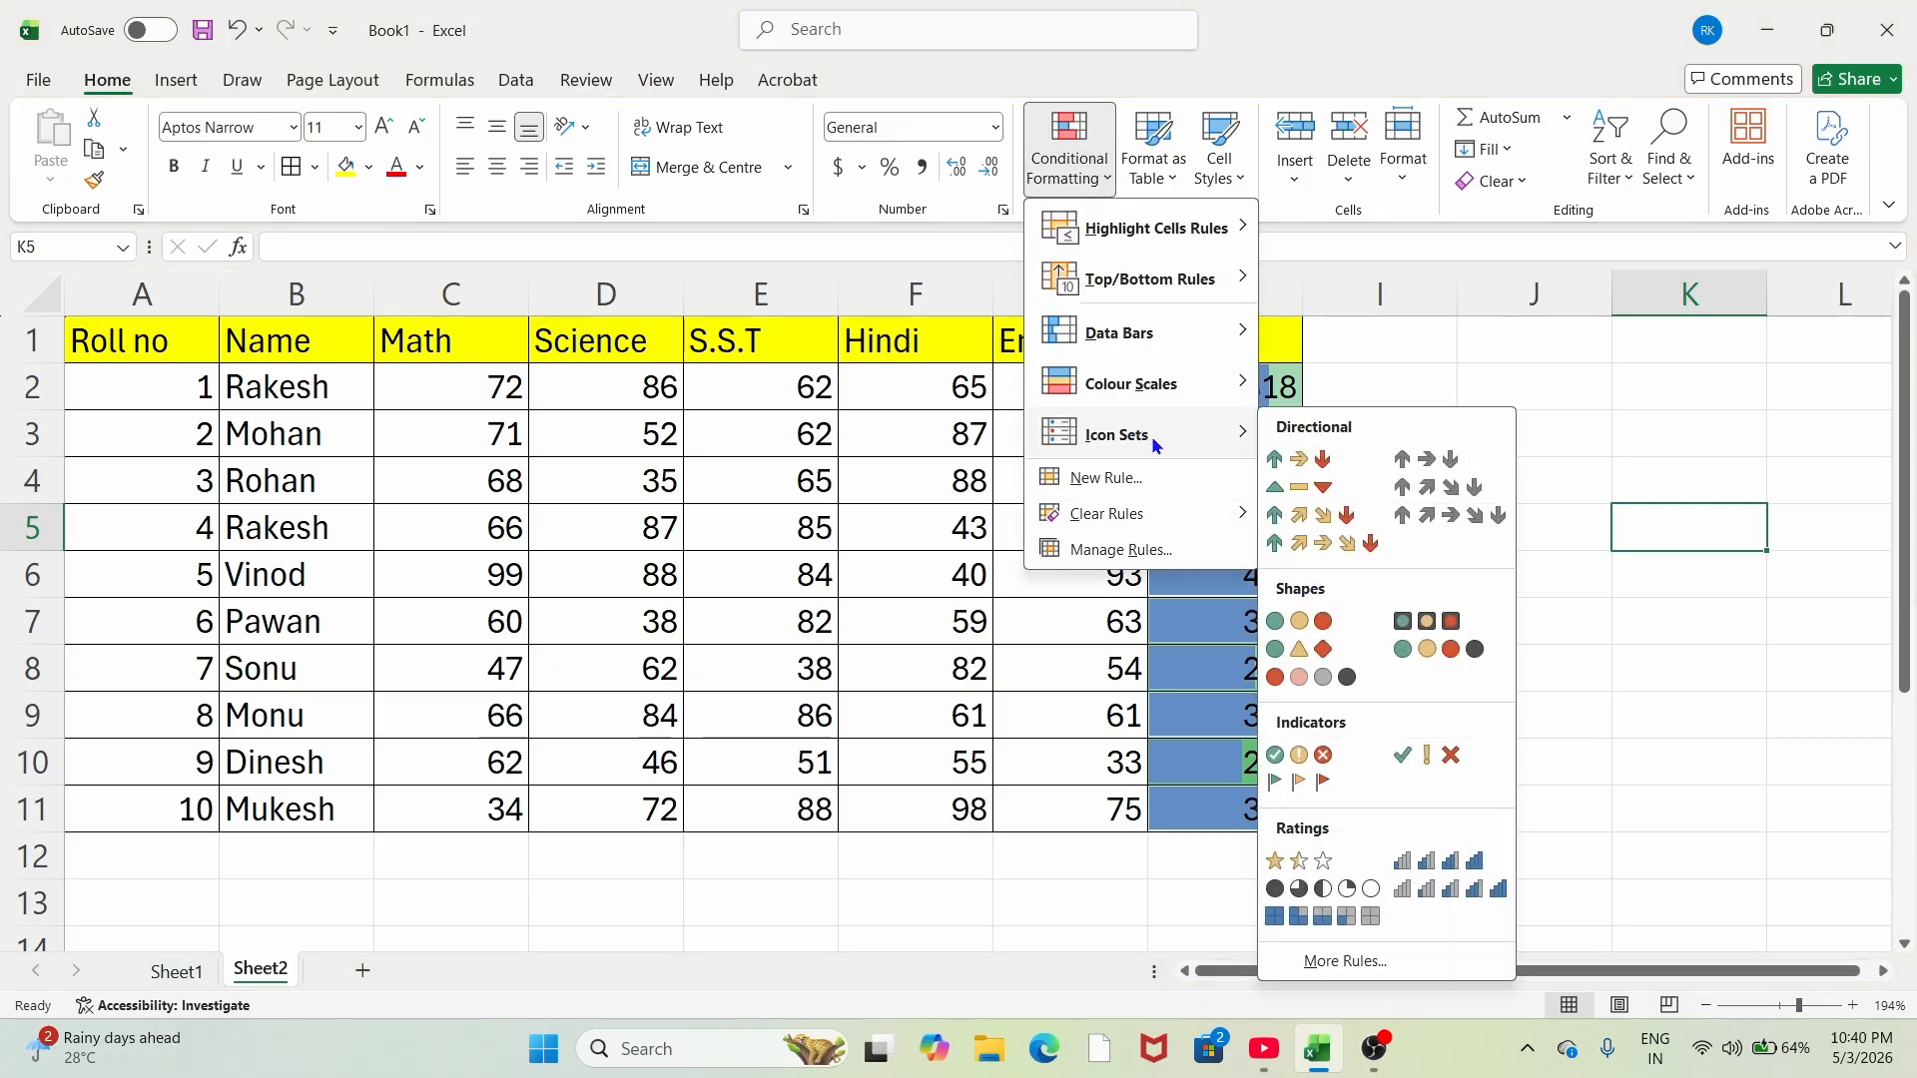
left_click(1091, 667)
left_click_drag(1288, 388, 1271, 805)
left_click(1069, 165)
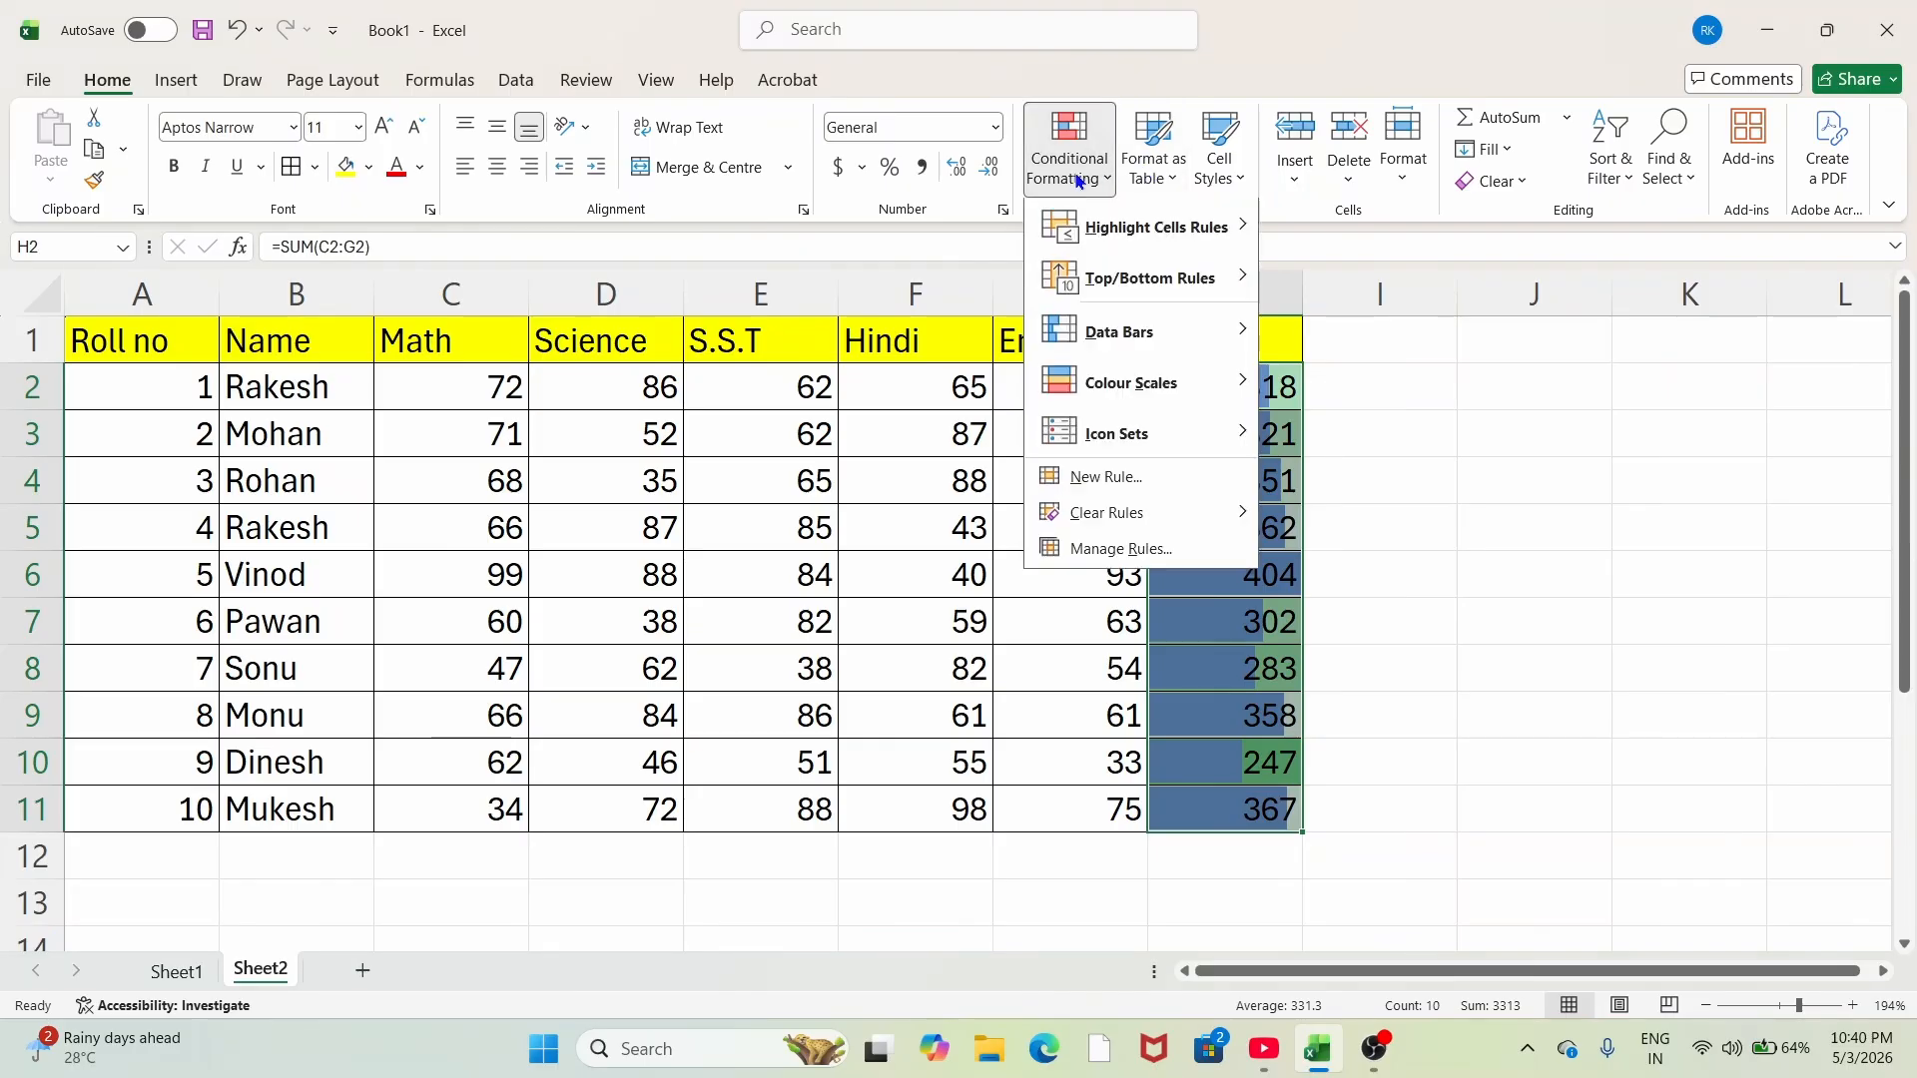
mouse_move(1144, 440)
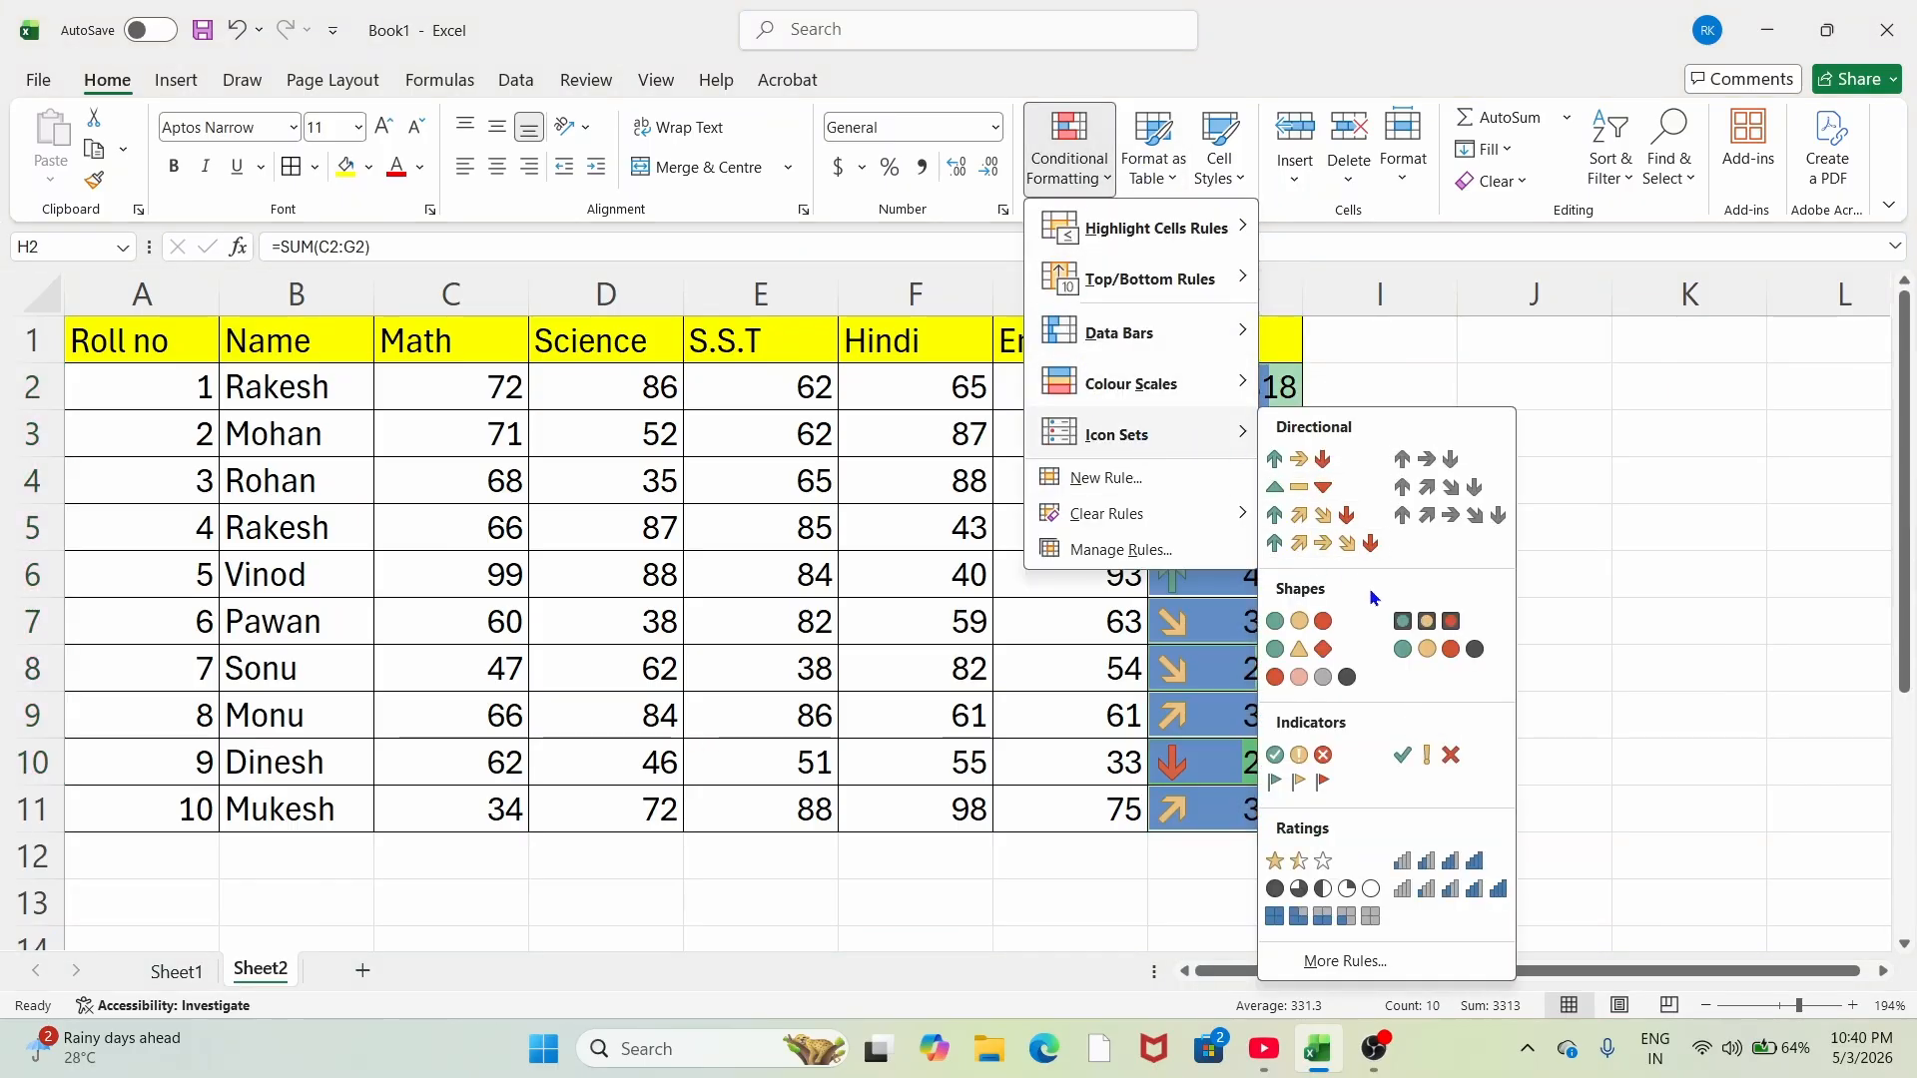
left_click(1323, 542)
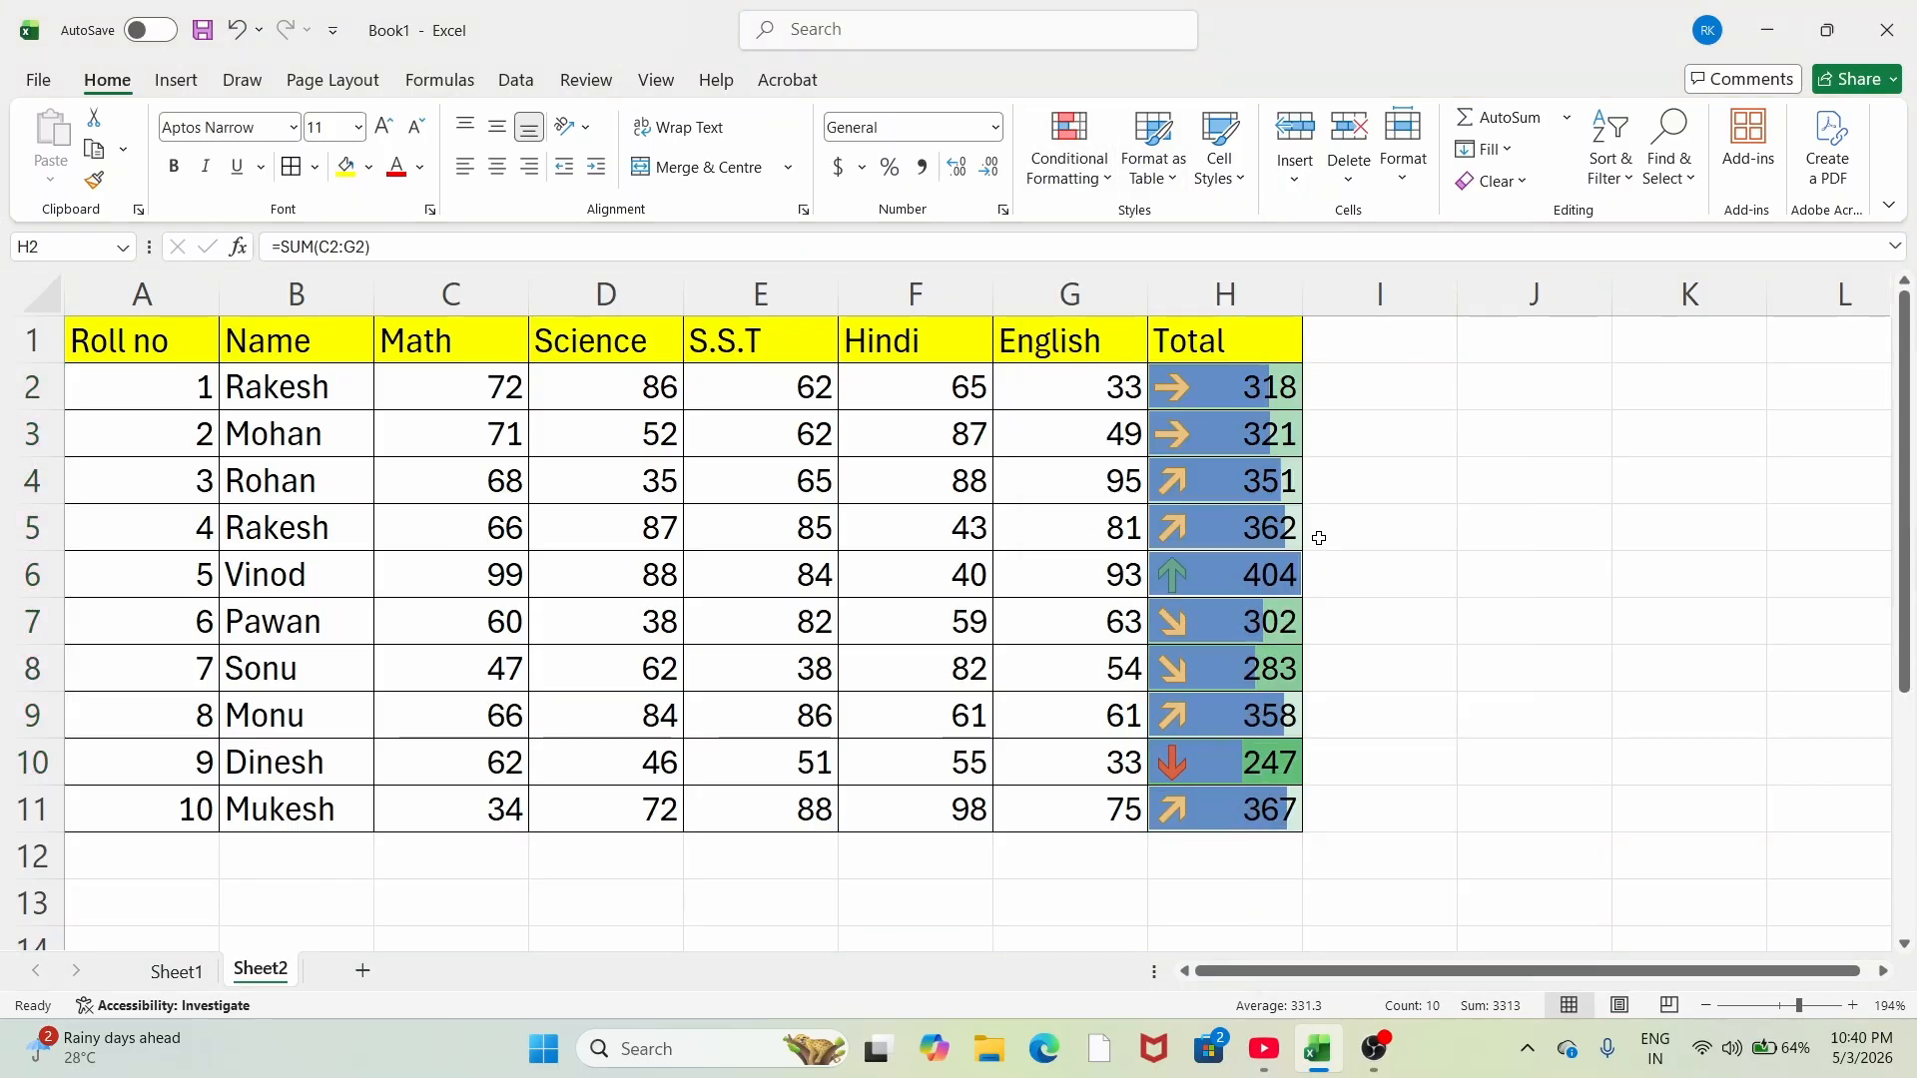
left_click(1412, 612)
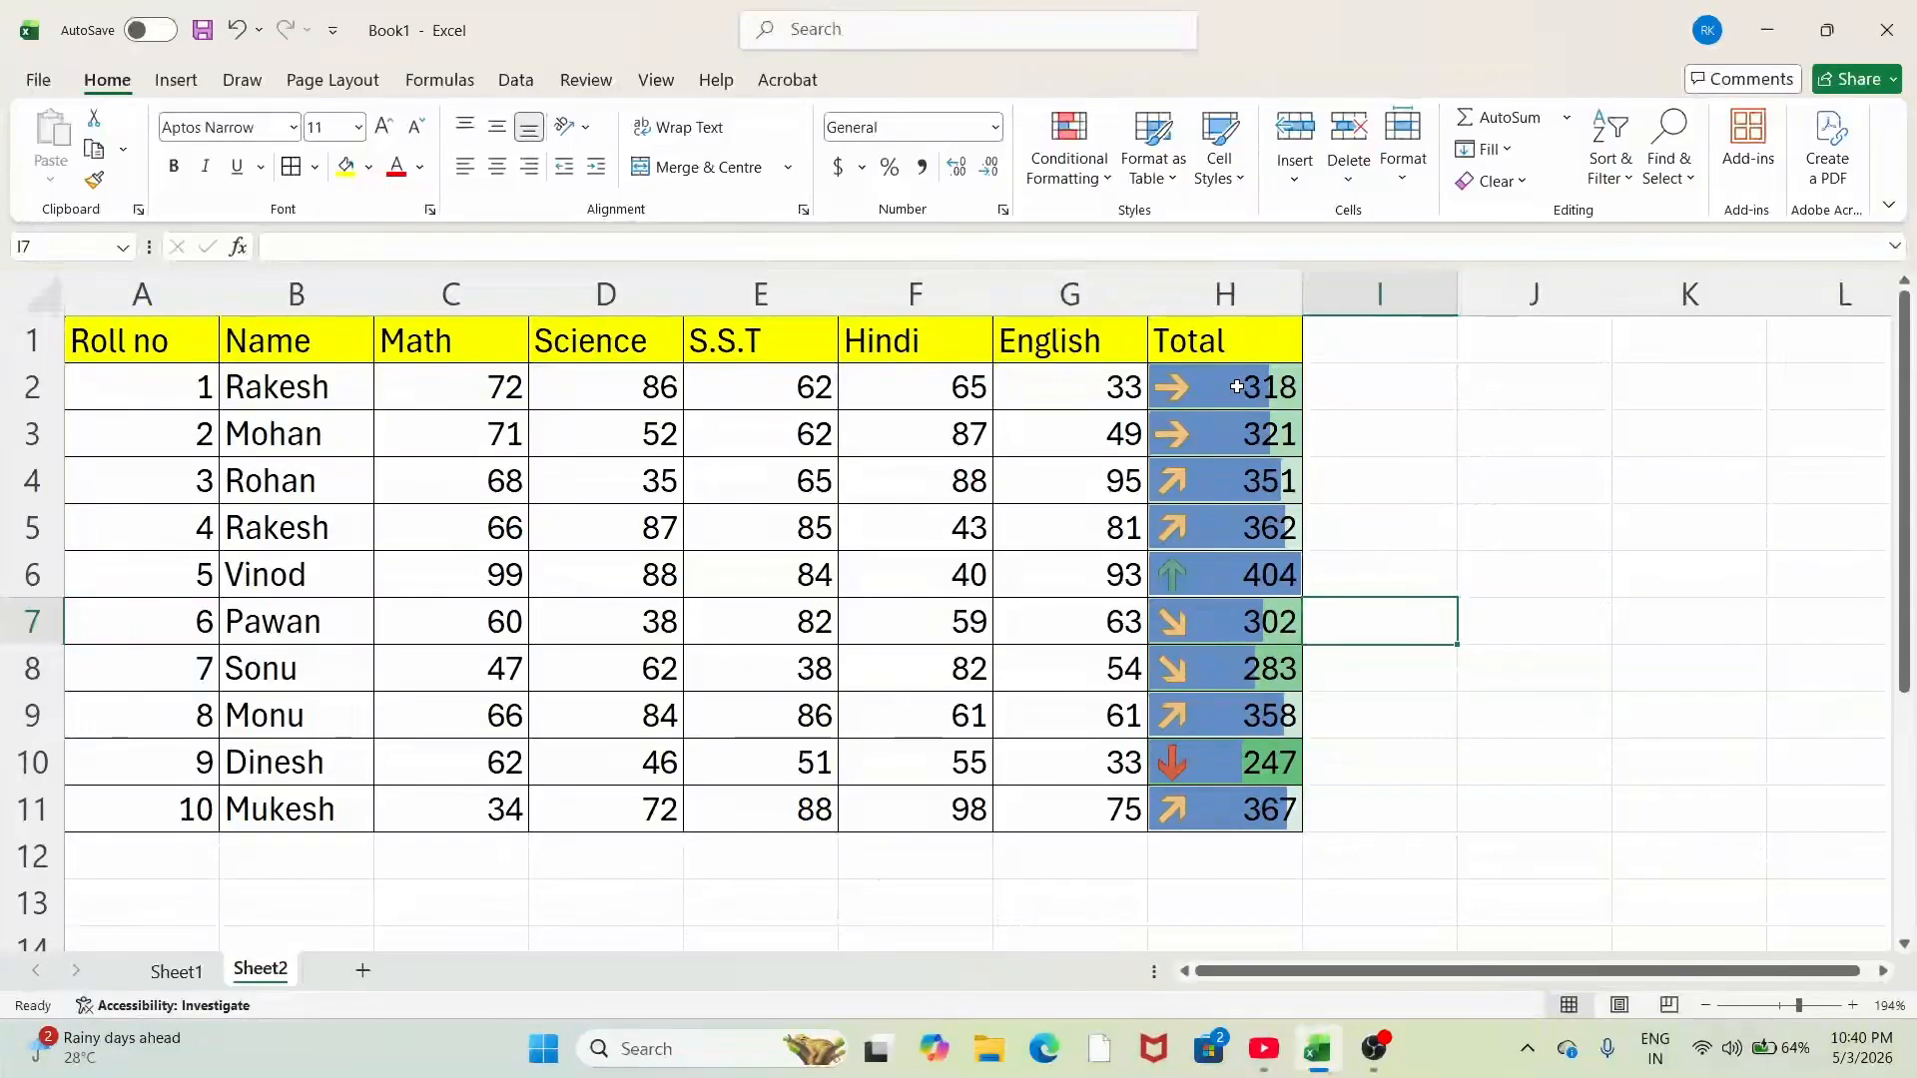
left_click_drag(935, 381, 898, 814)
Step: Apply the 4 Traffic Lights icon set to the Hindi scores F2:F11
left_click(1088, 162)
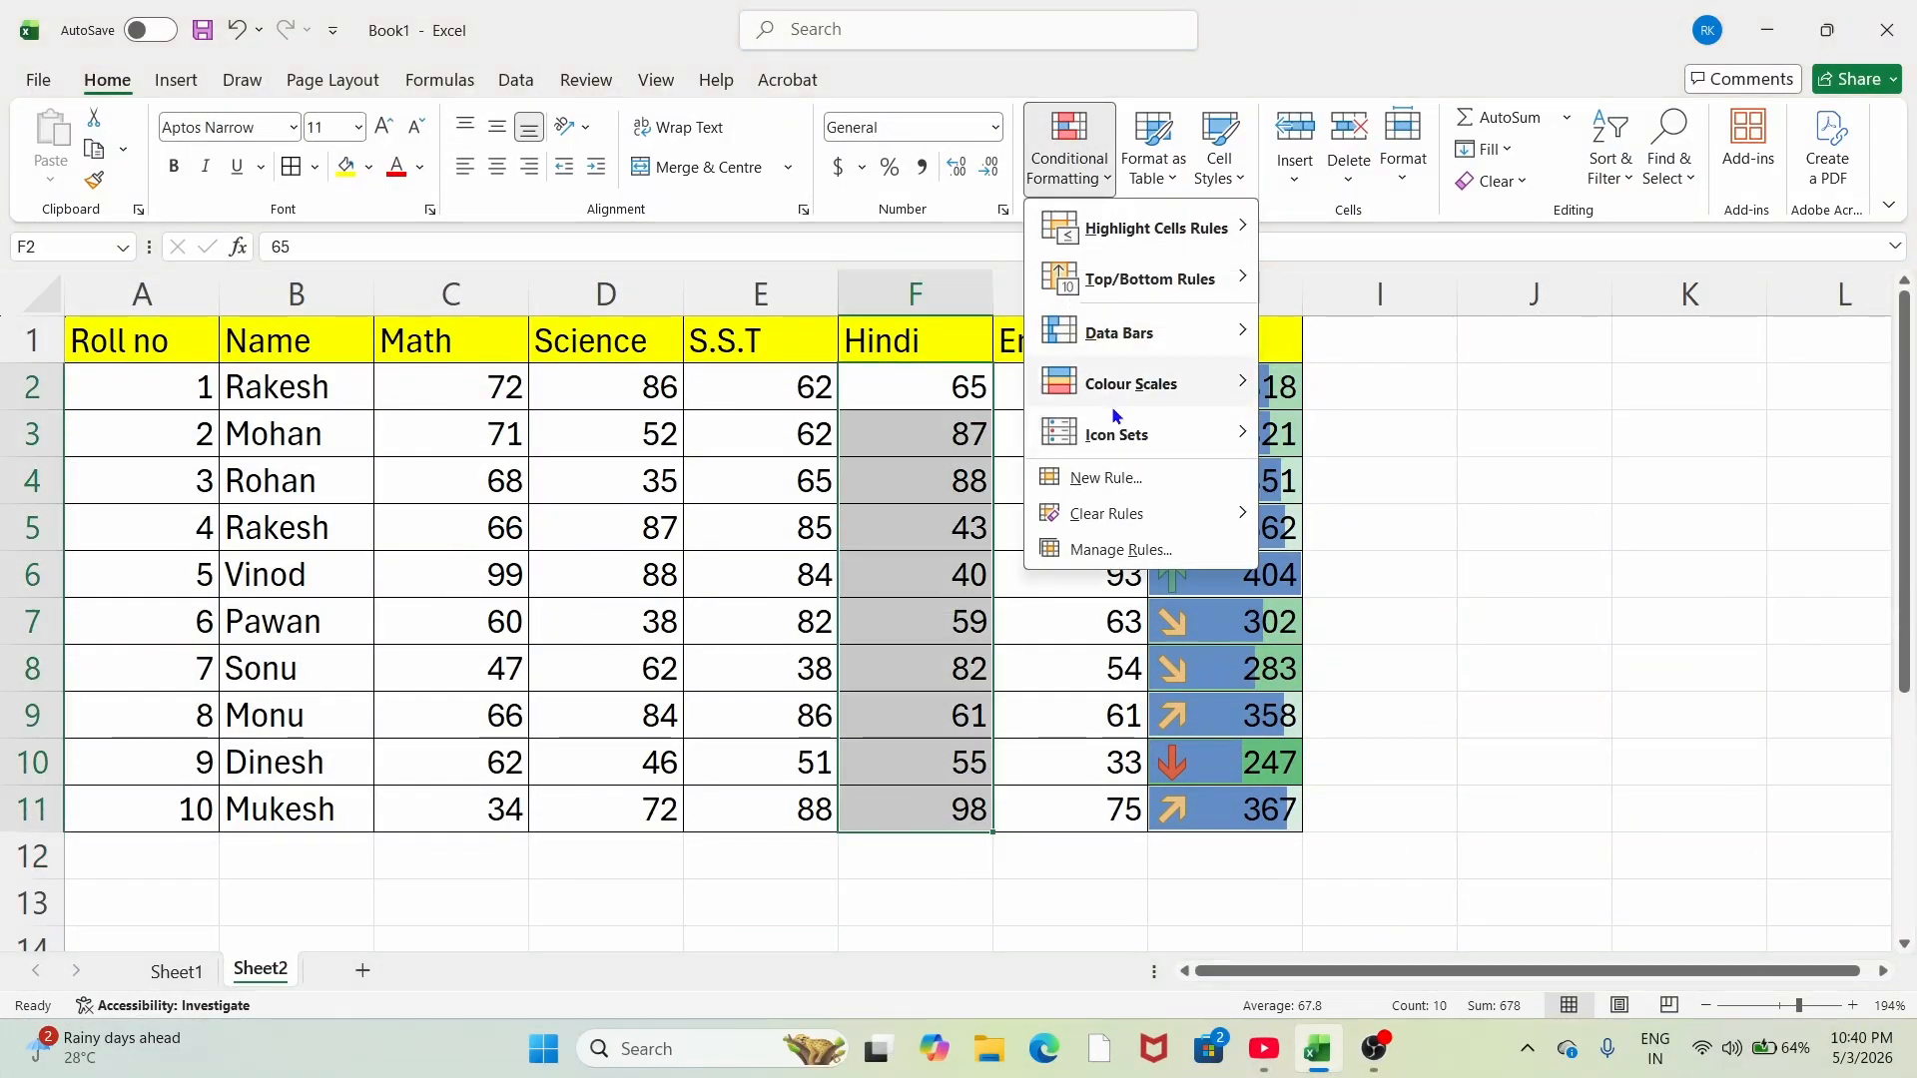
mouse_move(1113, 432)
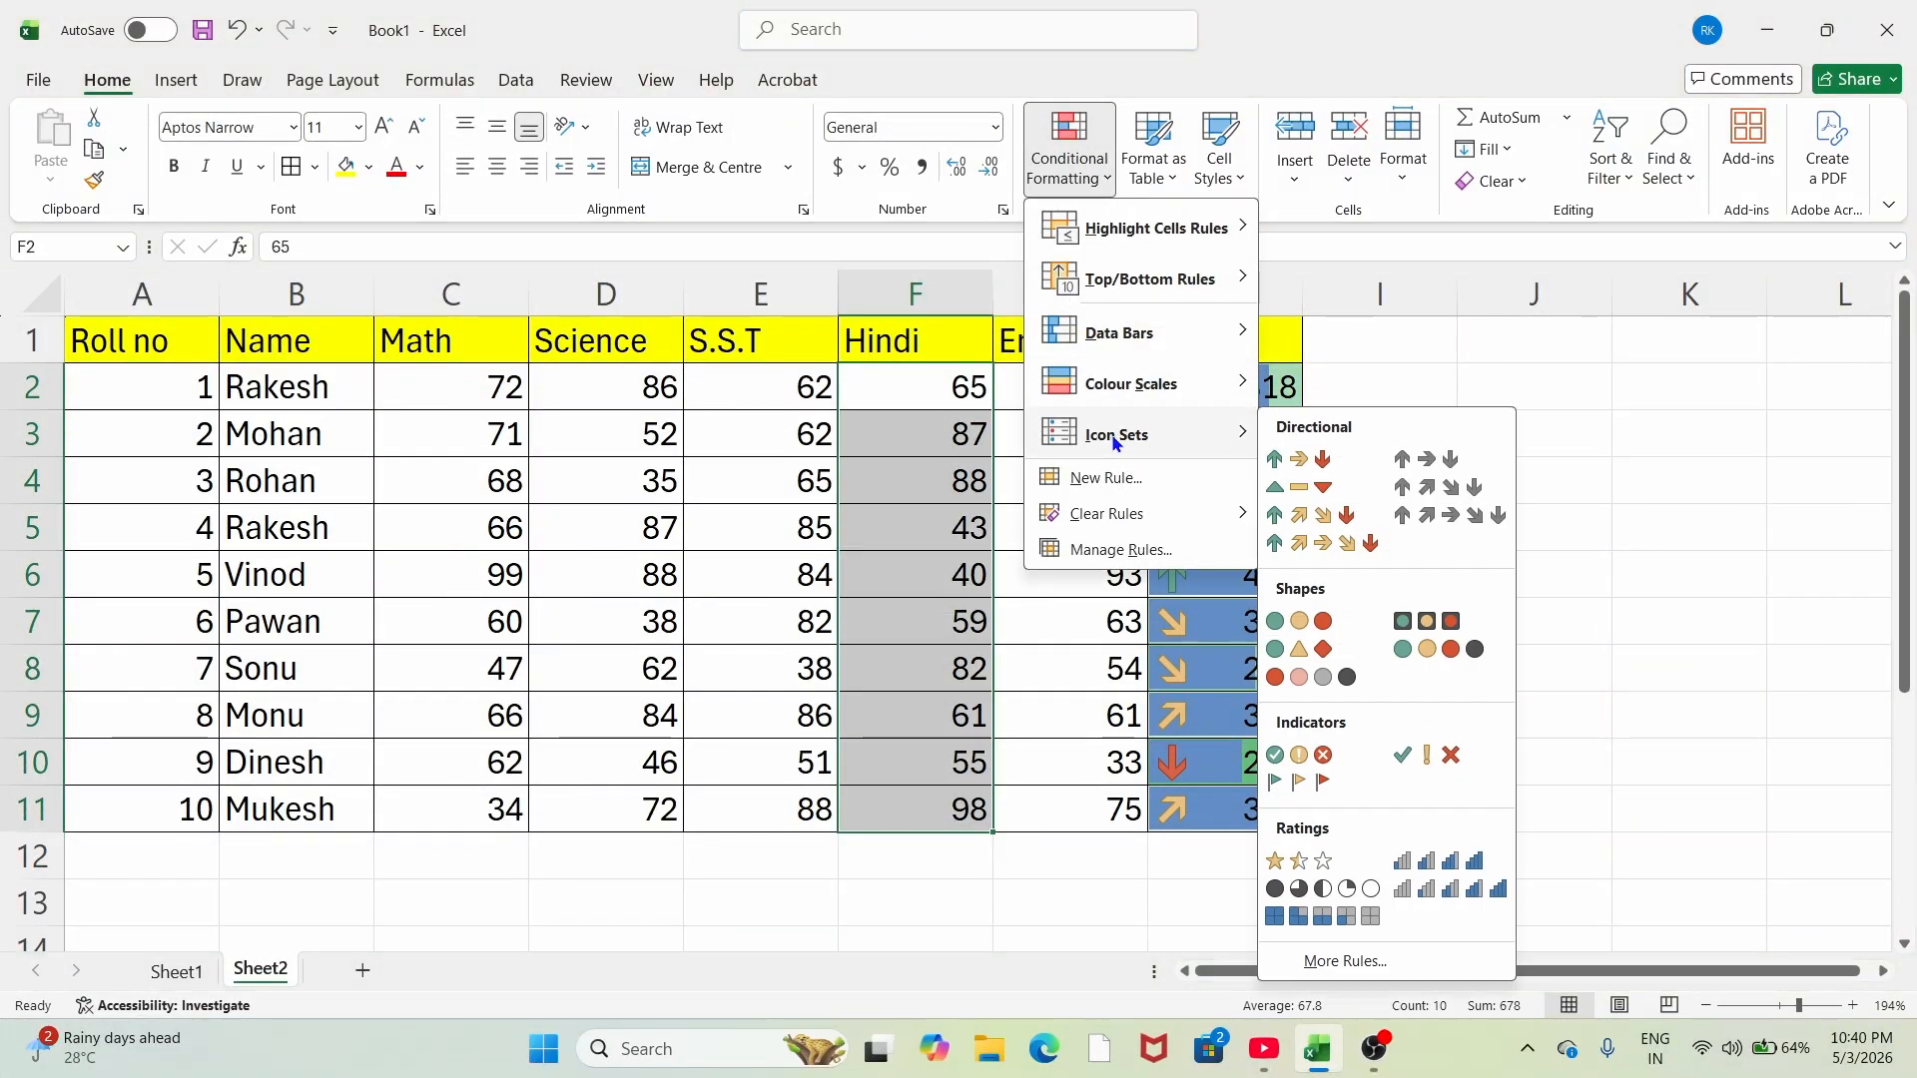
left_click(1439, 649)
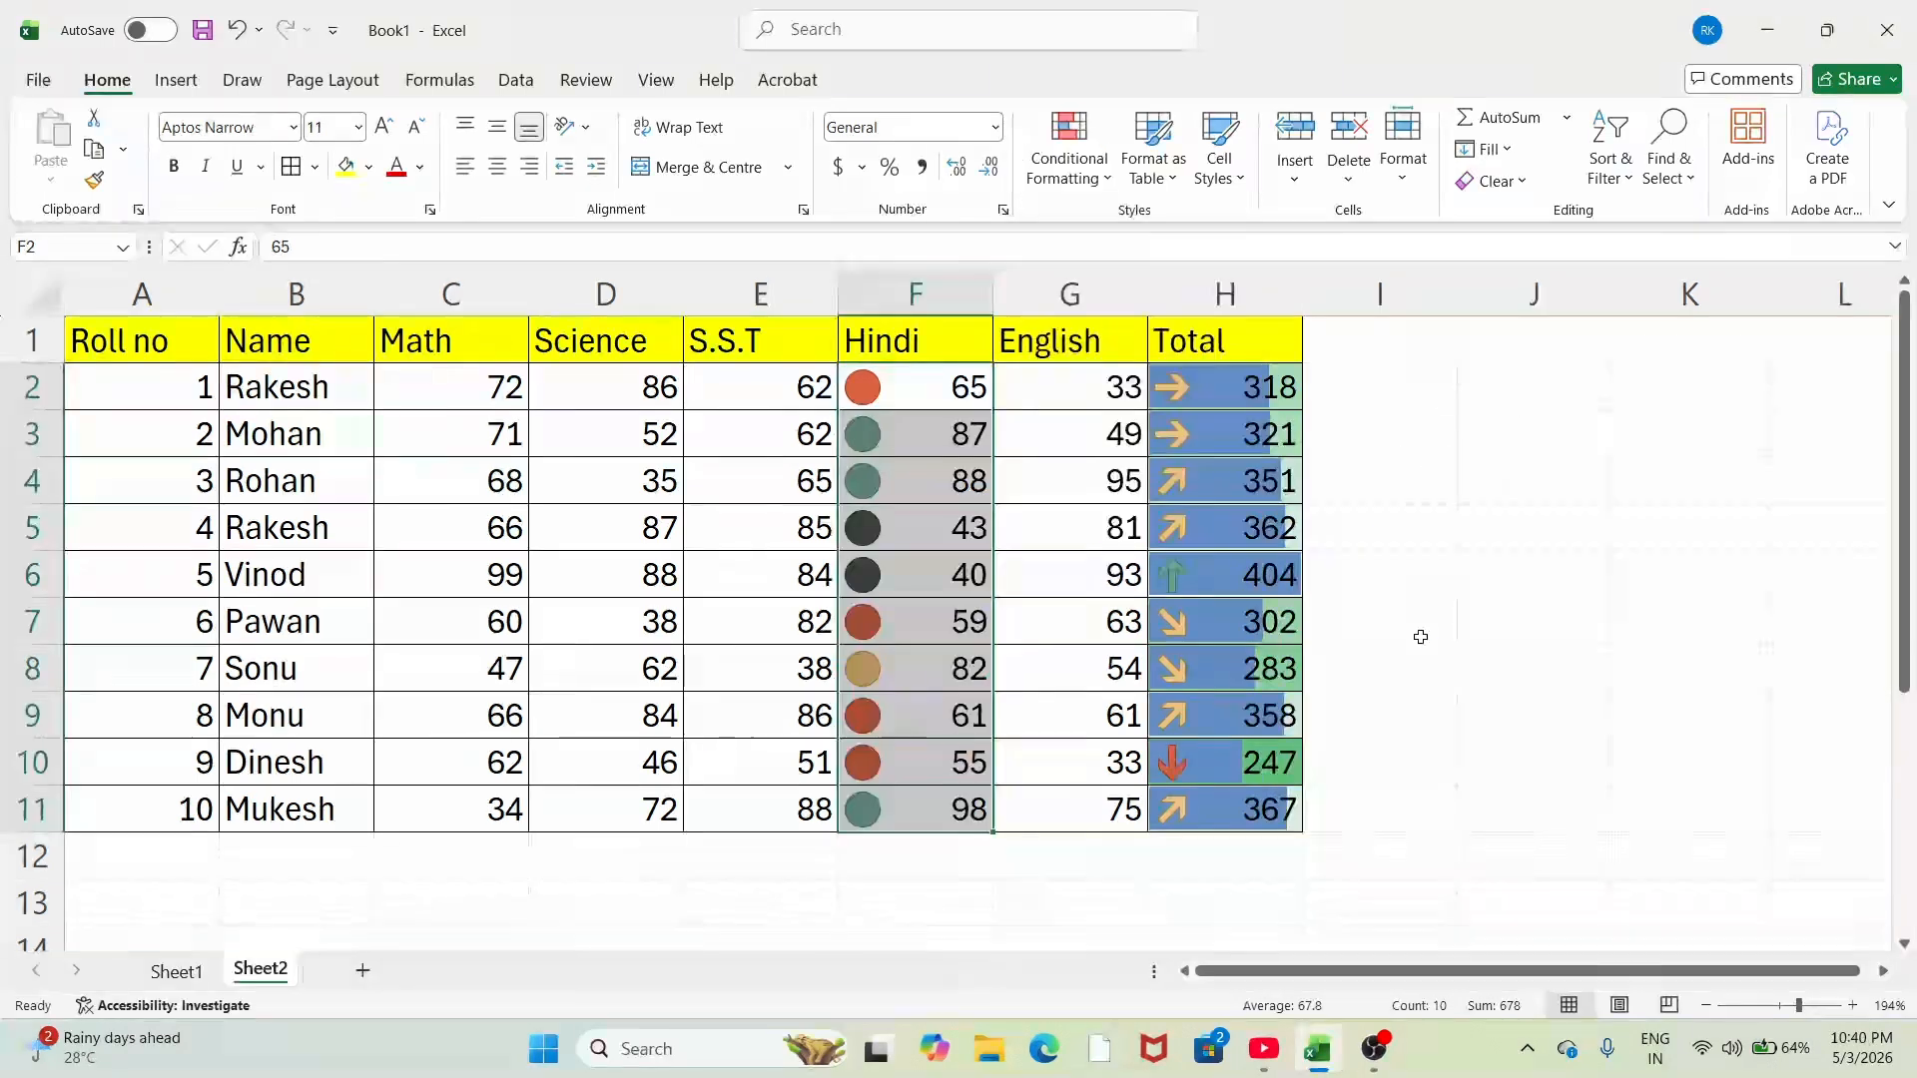
left_click(1365, 539)
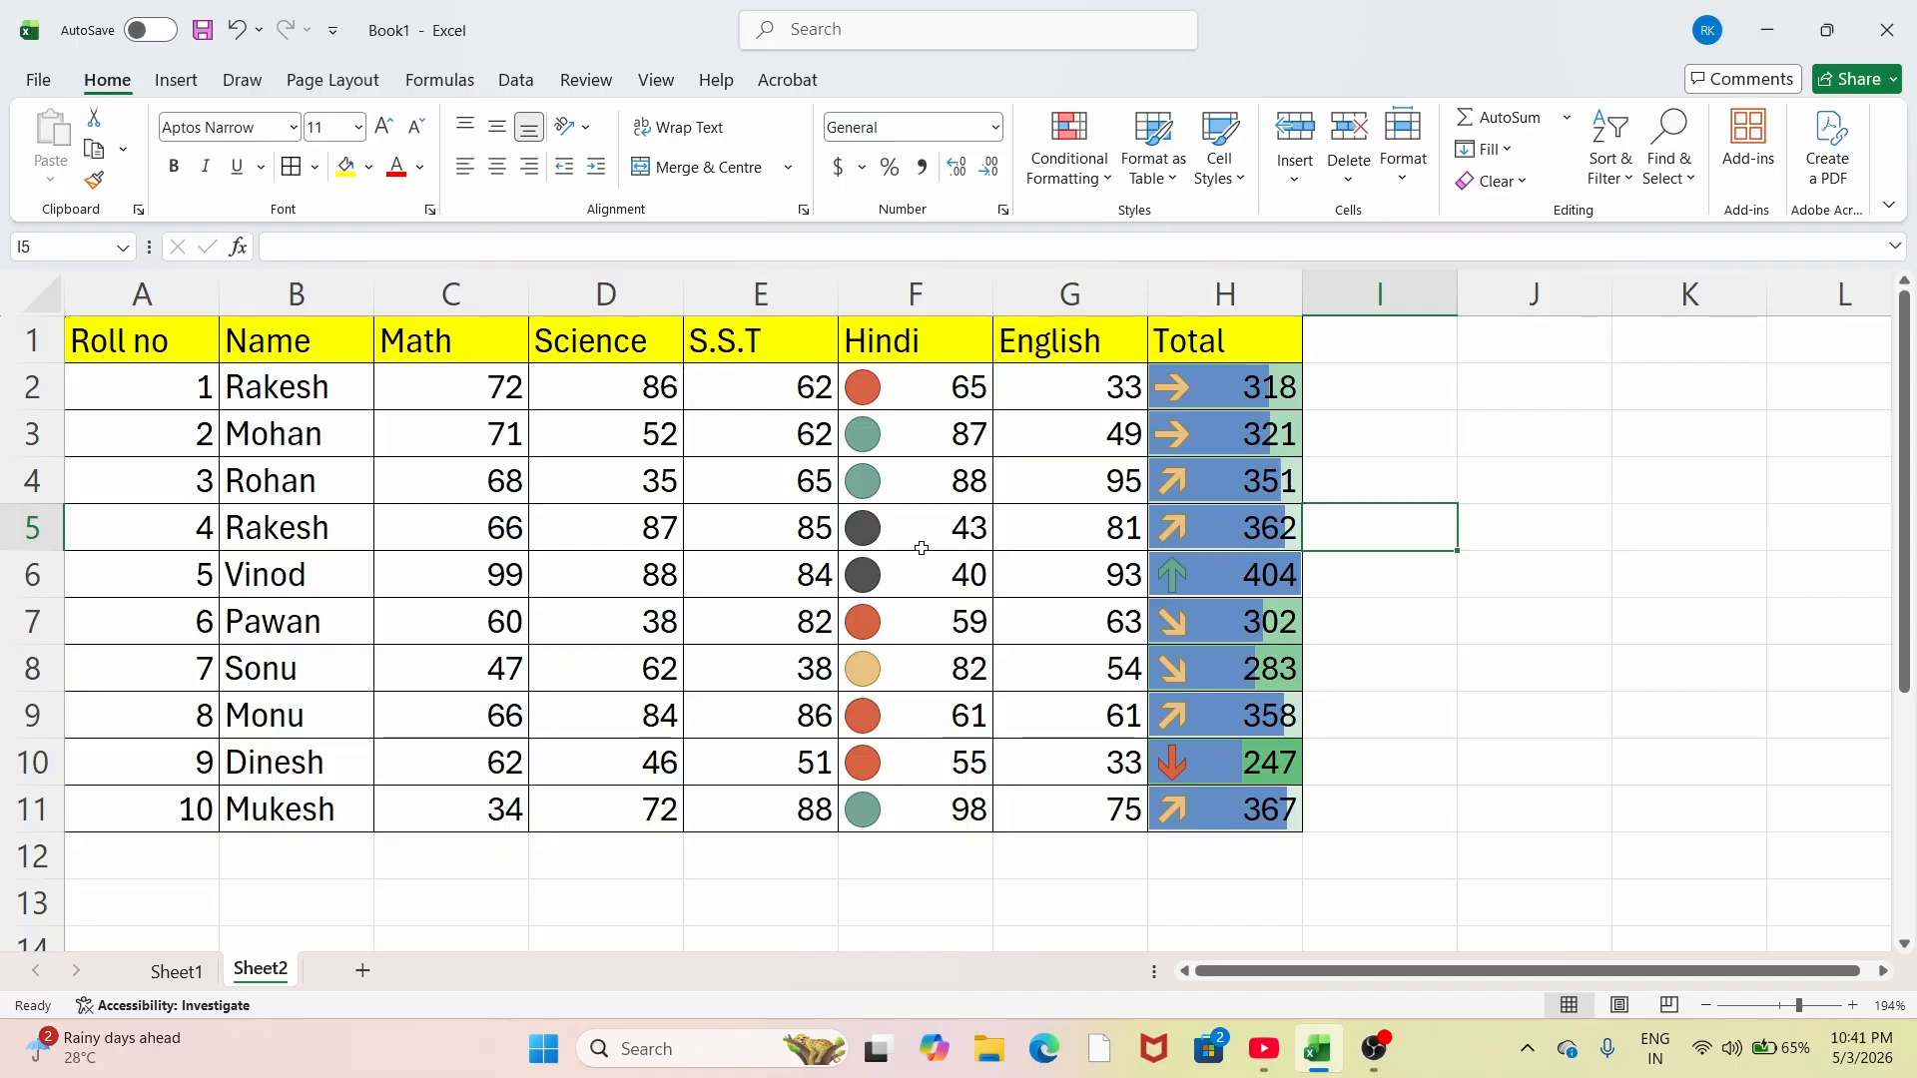
Step: Clear the conditional formatting rules from the Hindi, English and Total scores in F2:H11
left_click(1102, 178)
mouse_move(1104, 447)
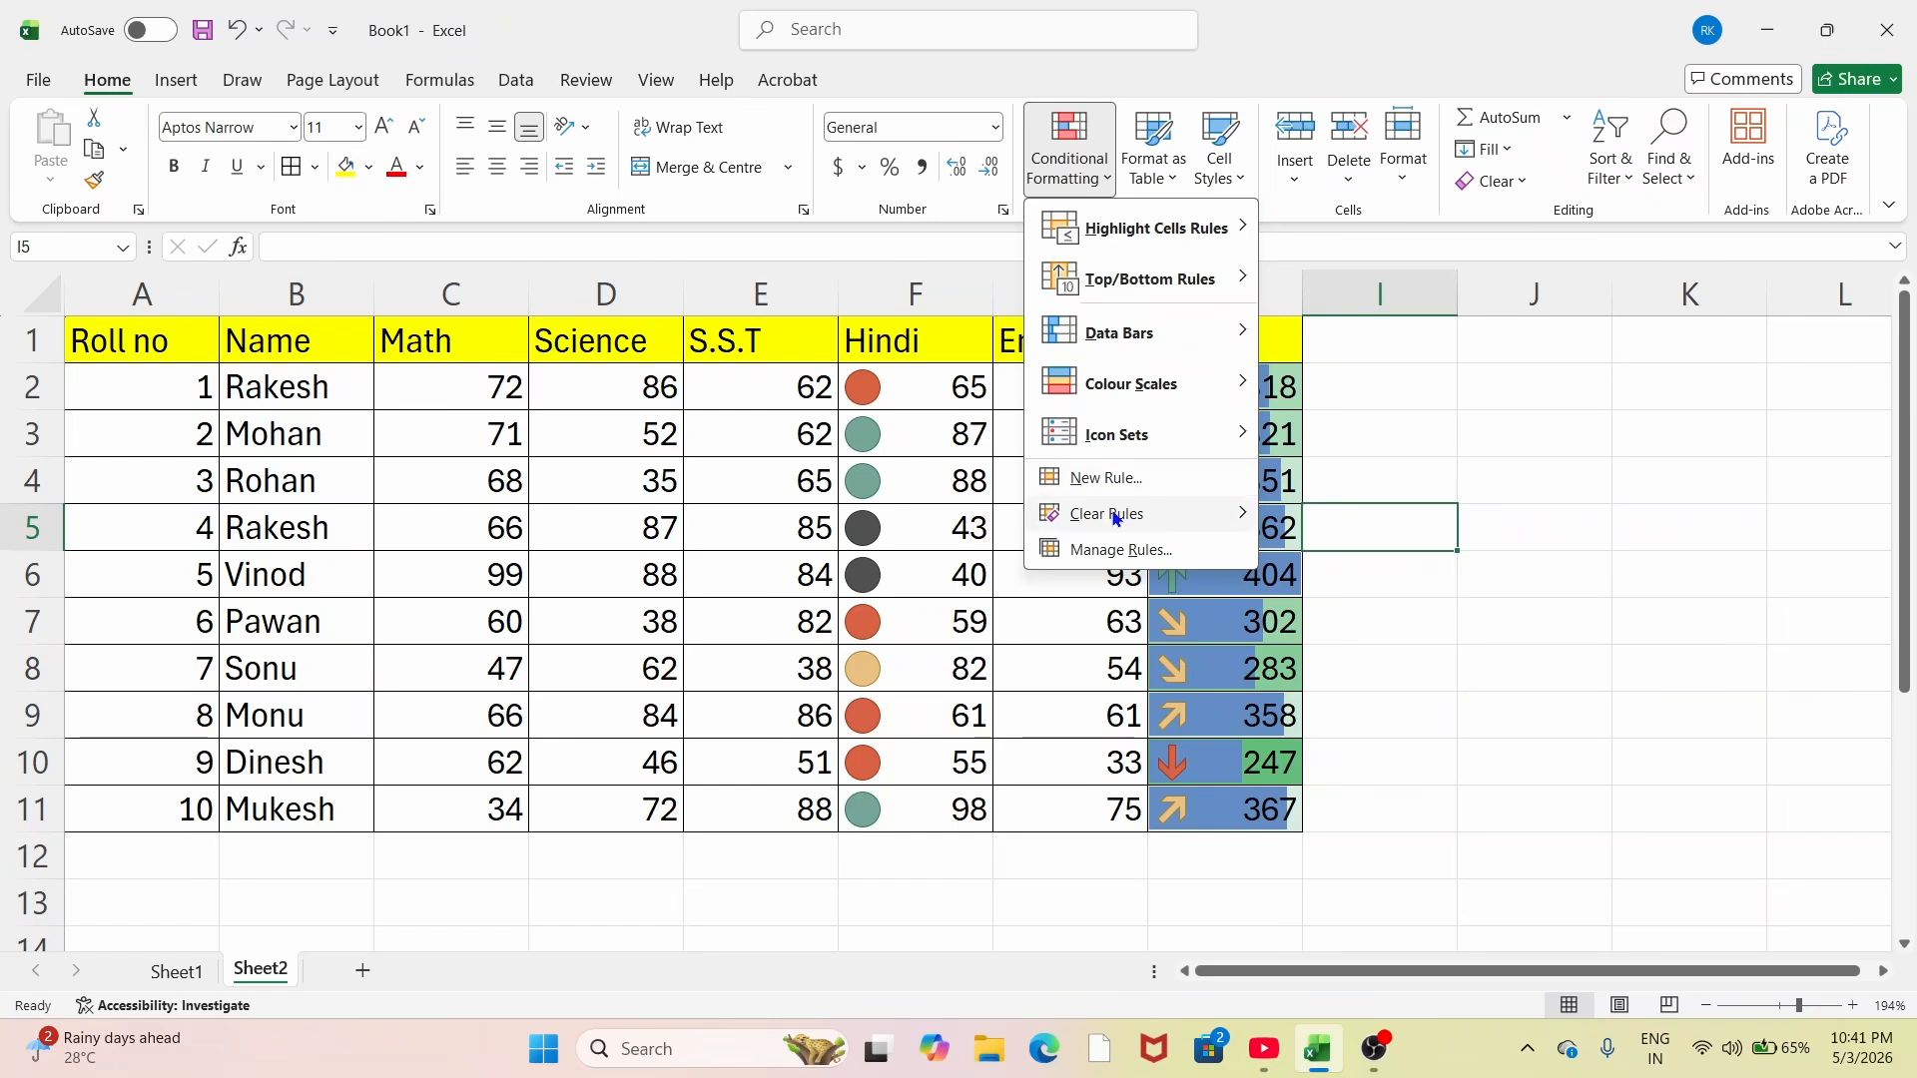
mouse_move(1115, 518)
left_click(919, 742)
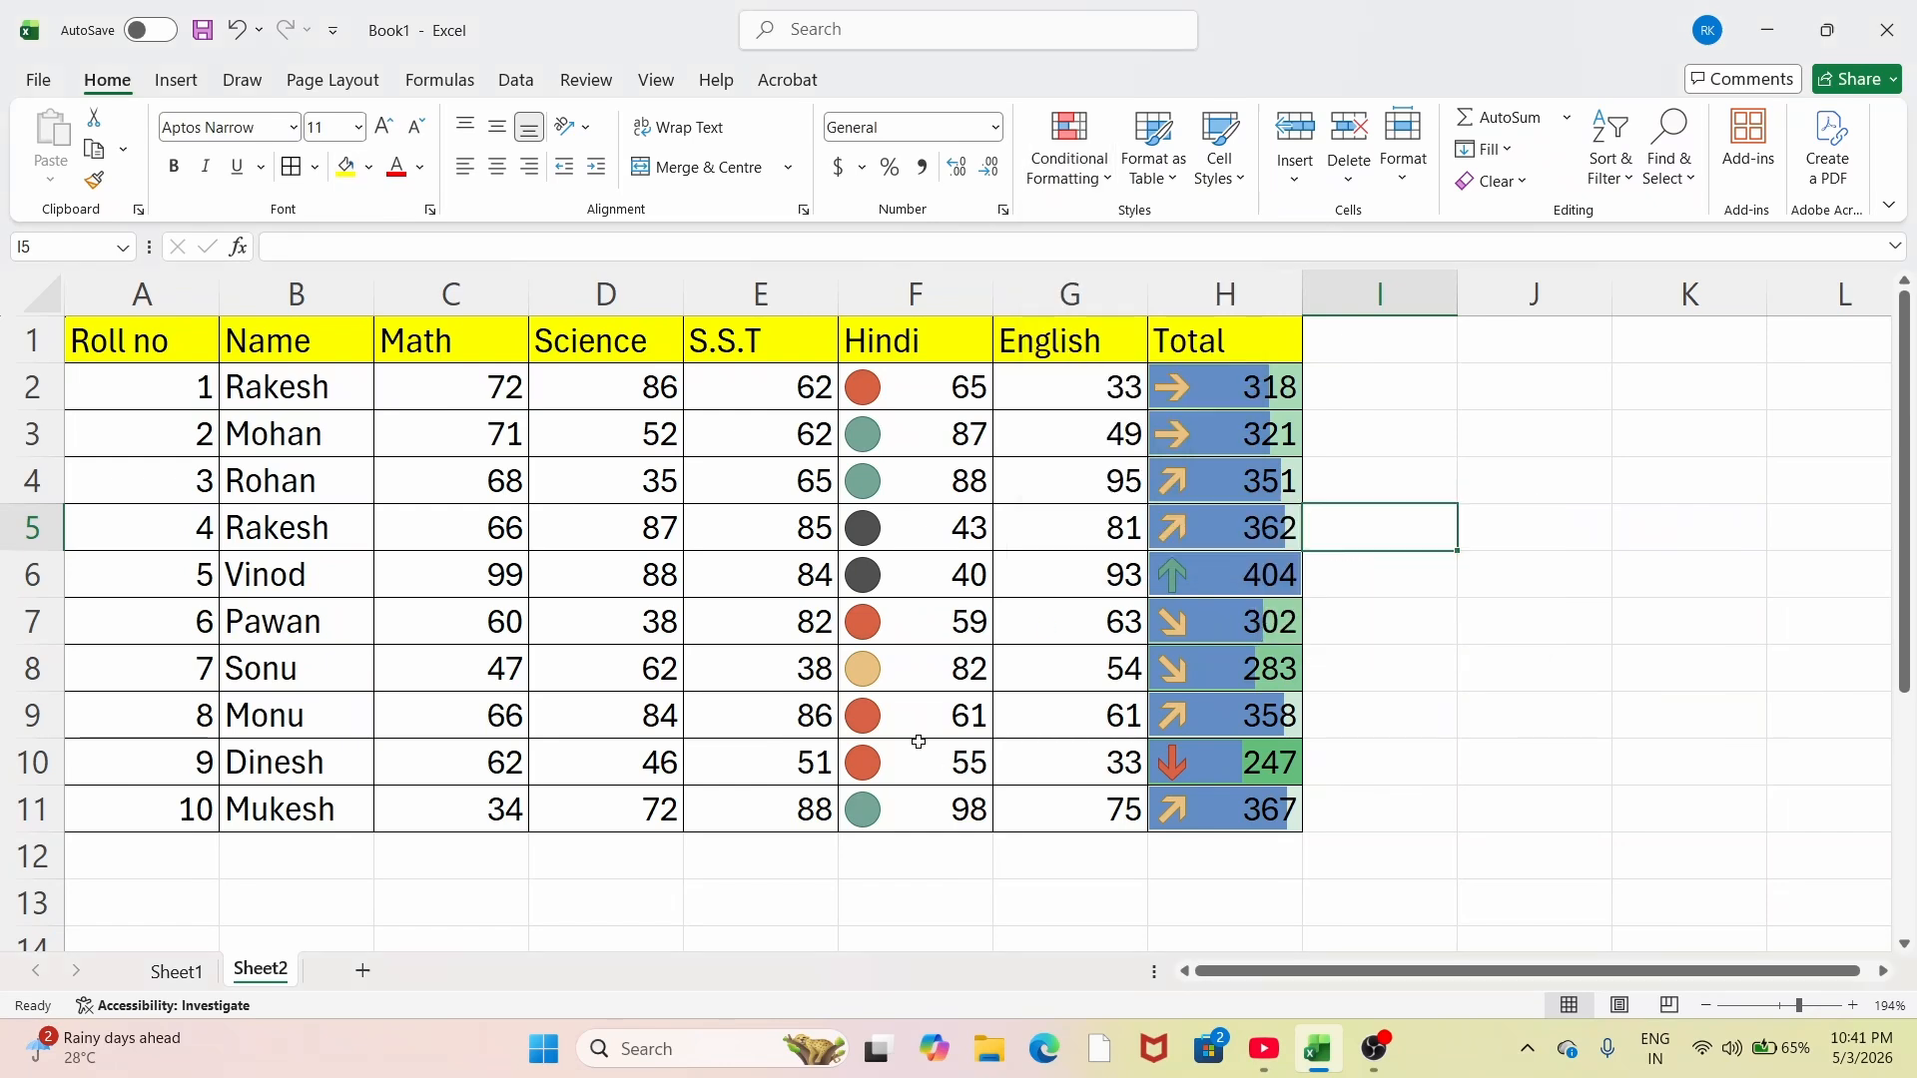
left_click_drag(910, 390, 1271, 800)
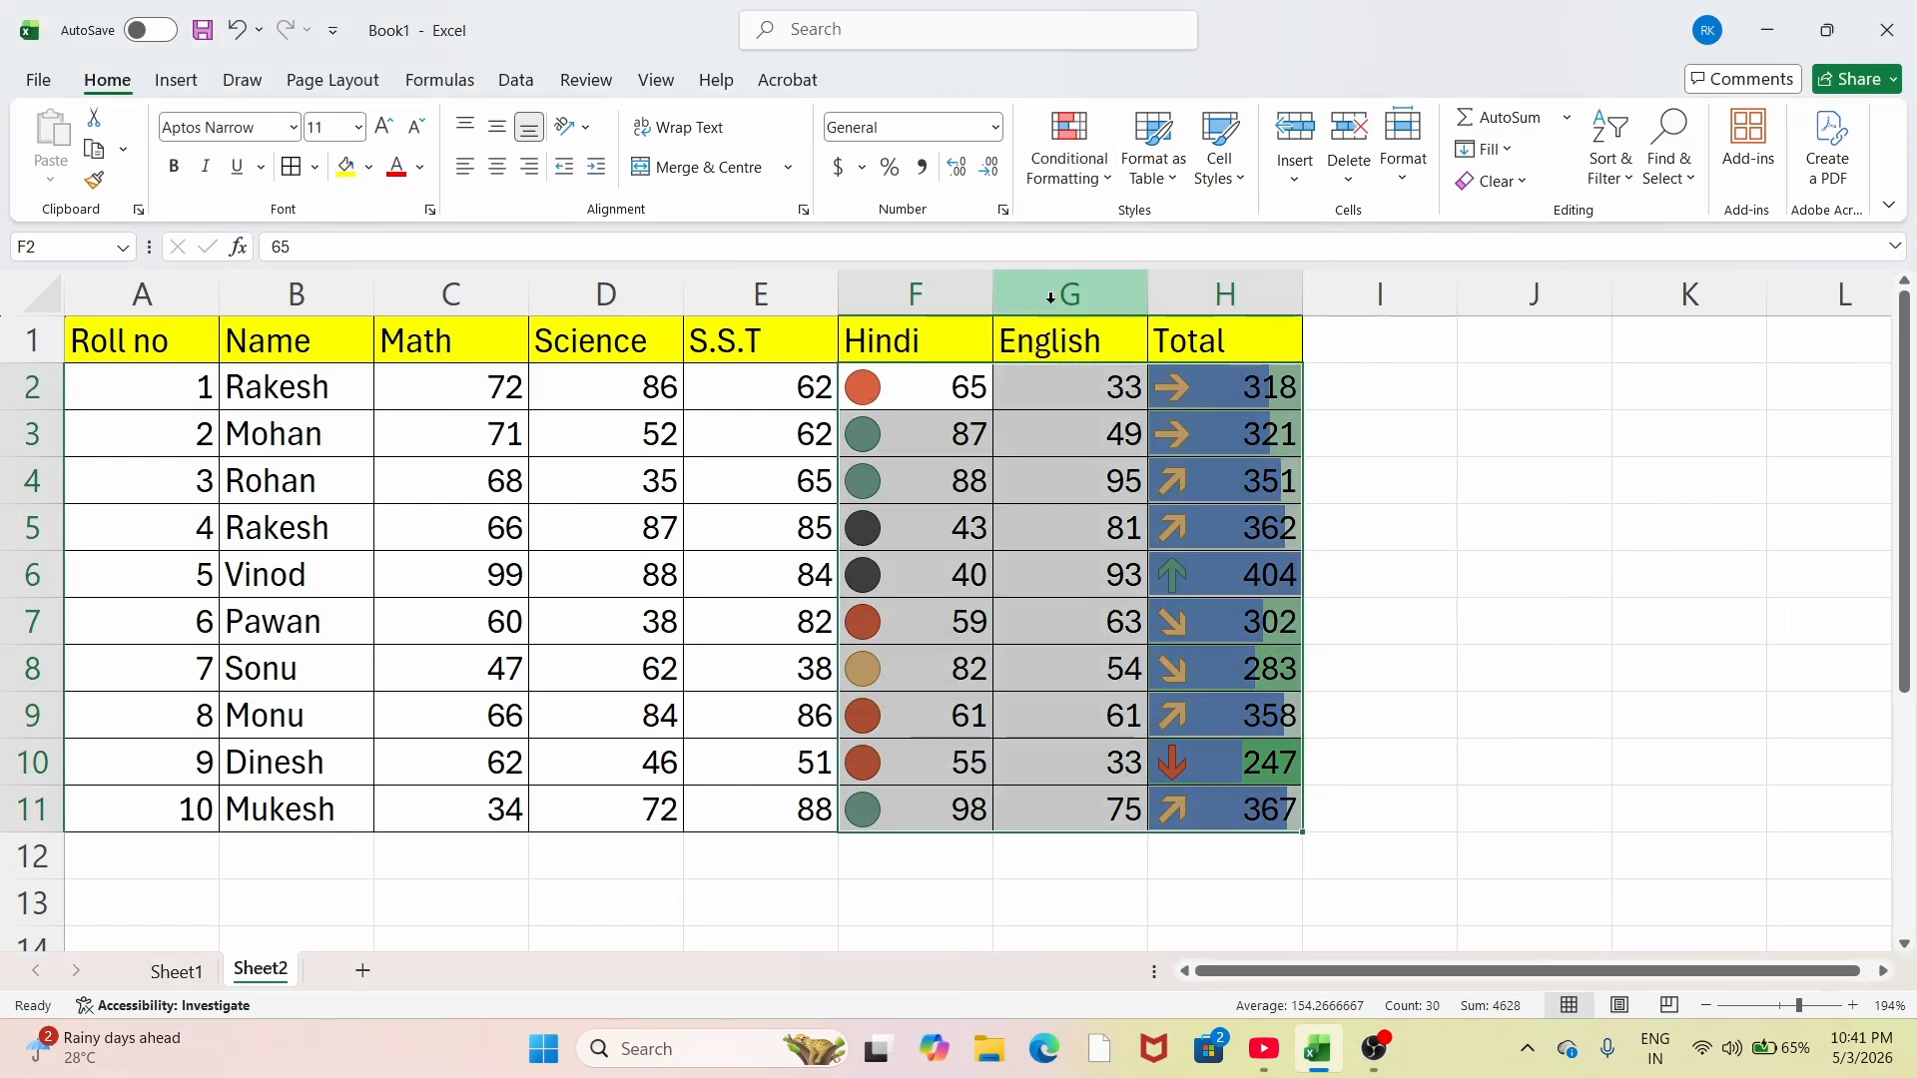
left_click(1104, 179)
mouse_move(1118, 513)
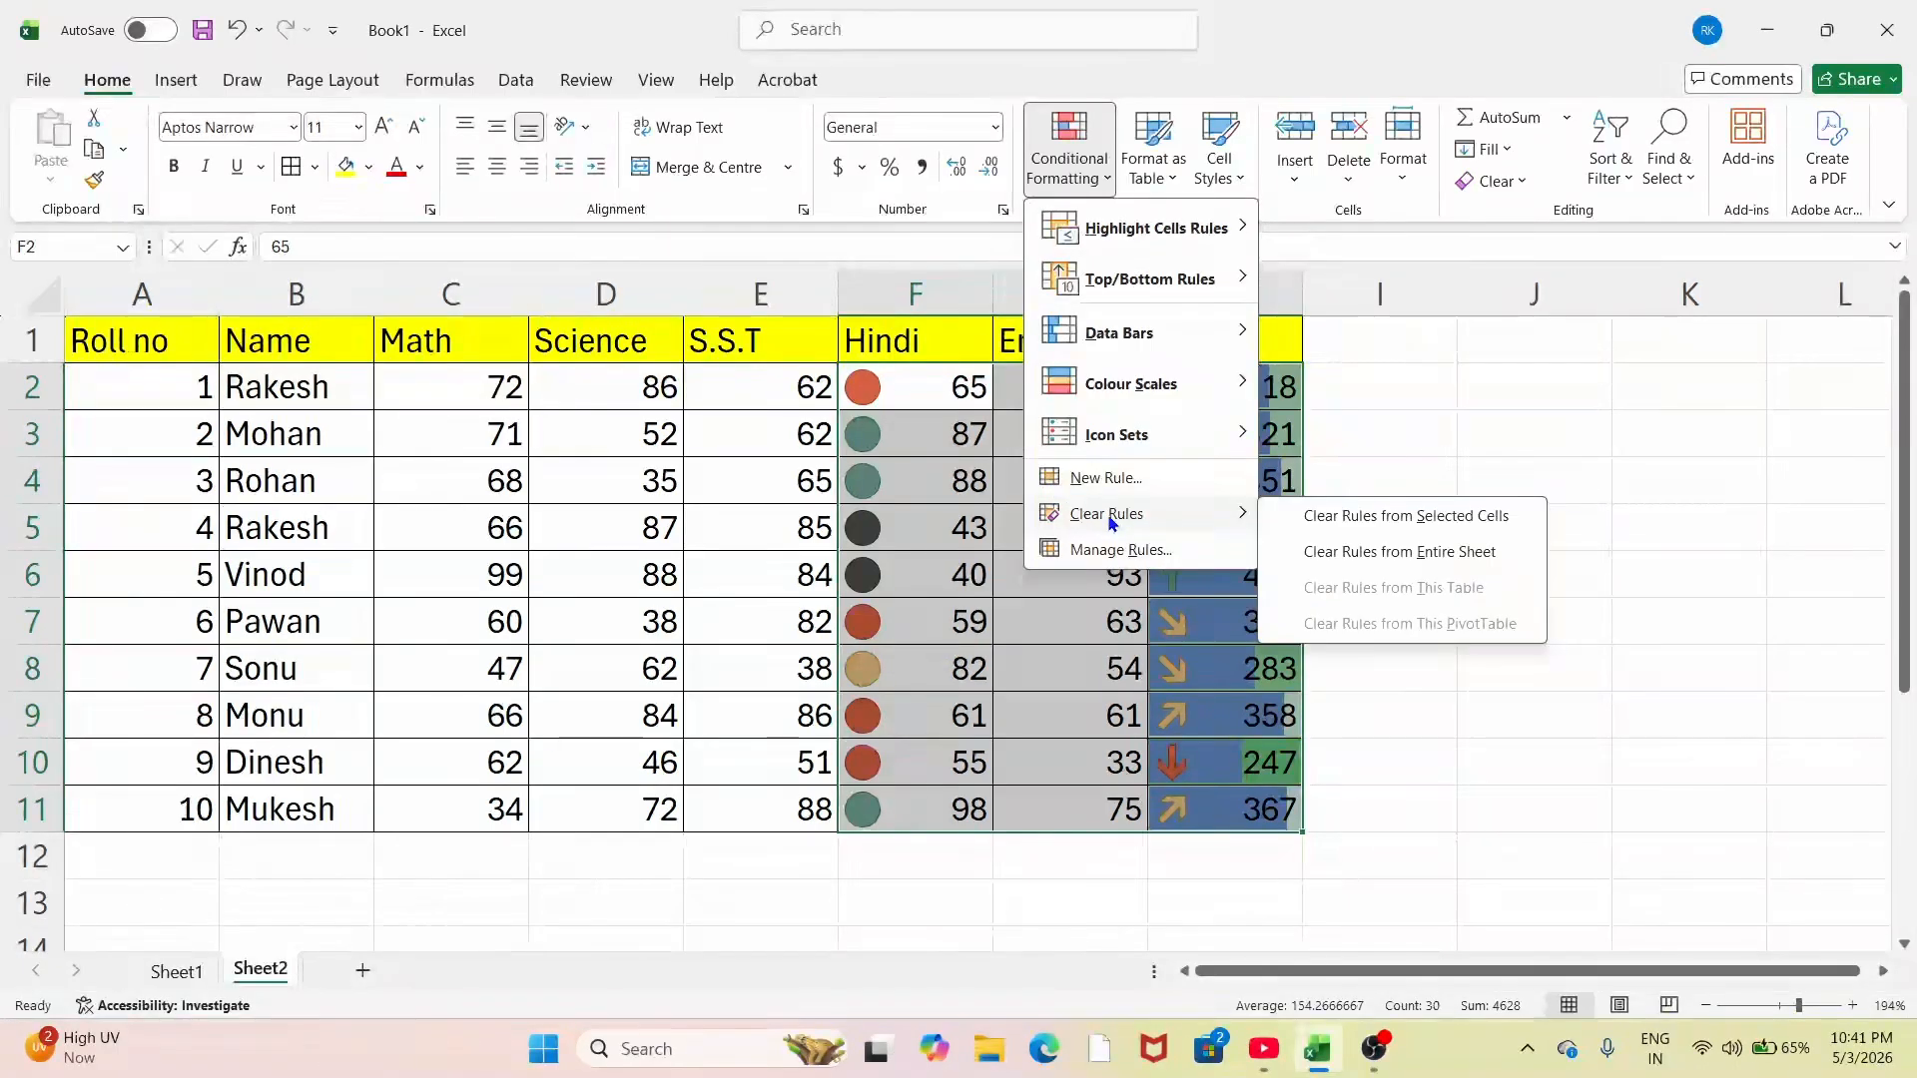
left_click(1306, 518)
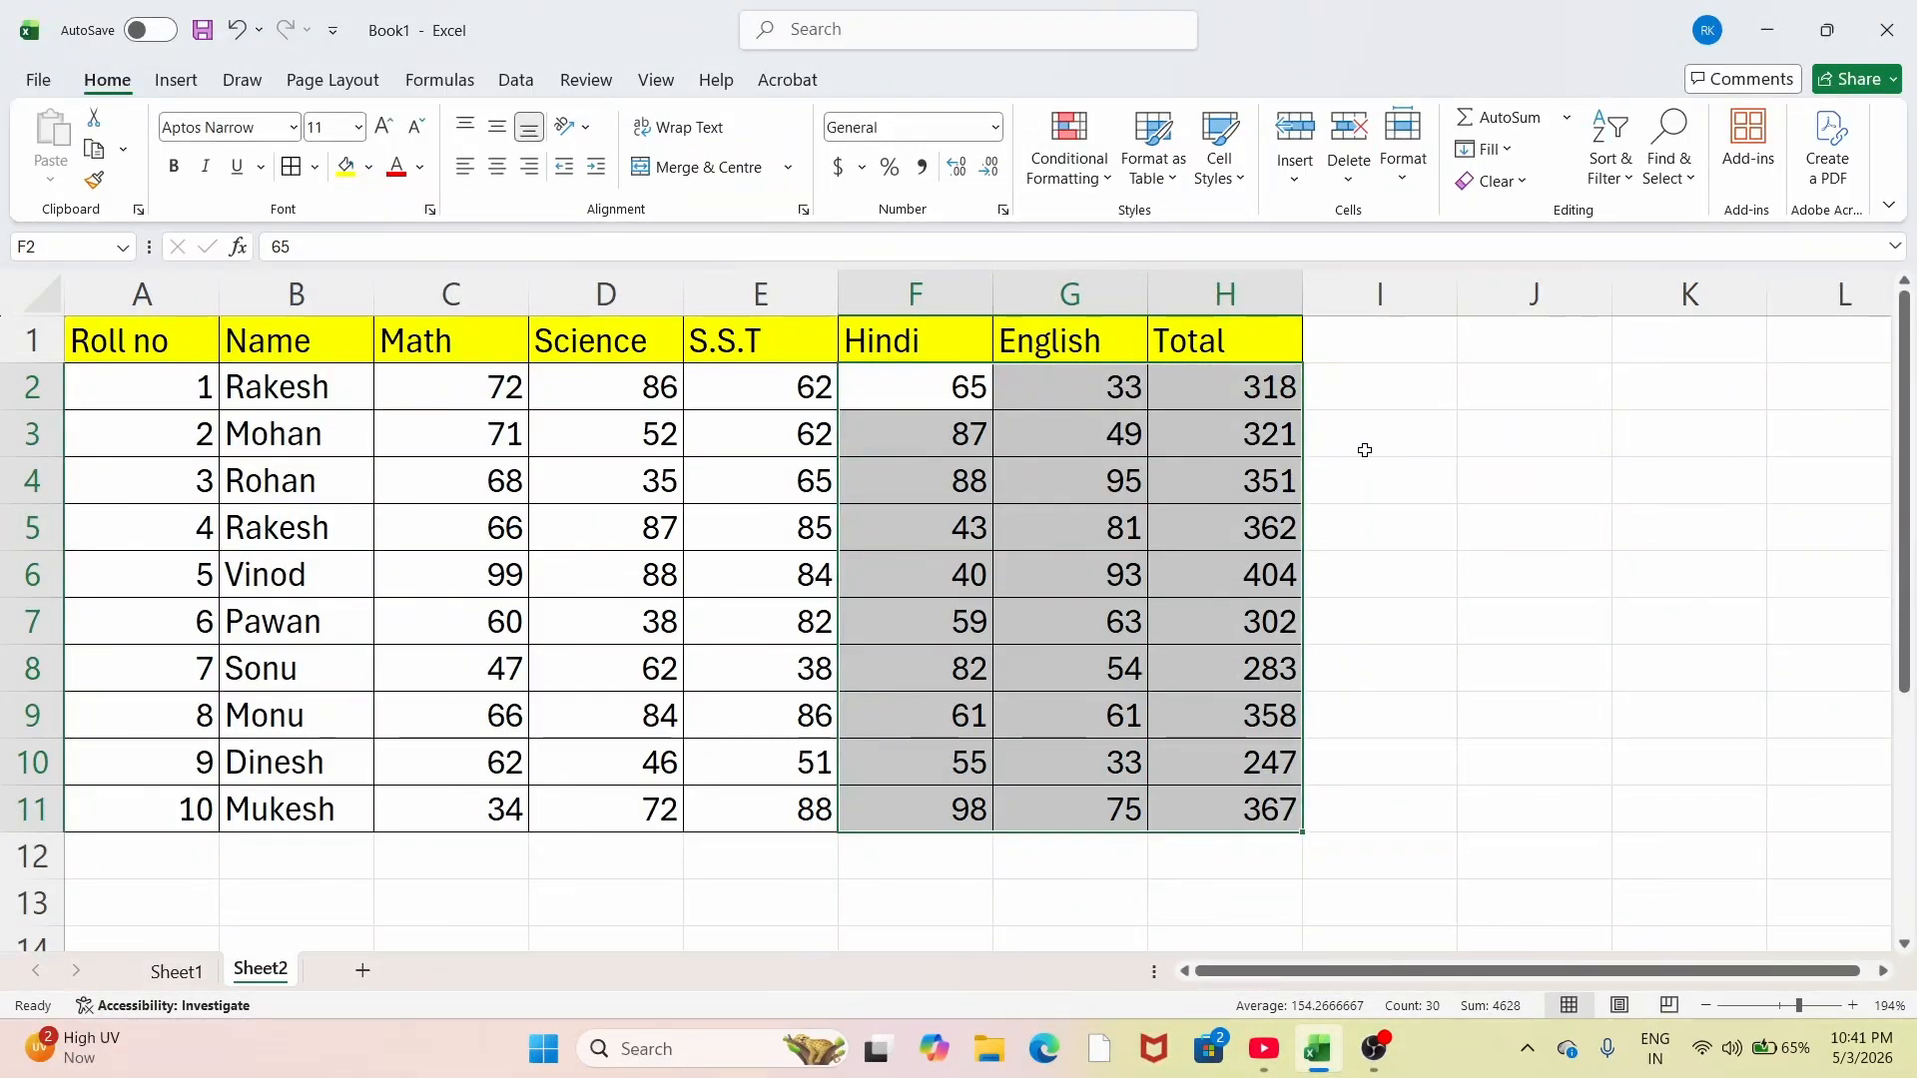
left_click(1365, 451)
left_click(1070, 148)
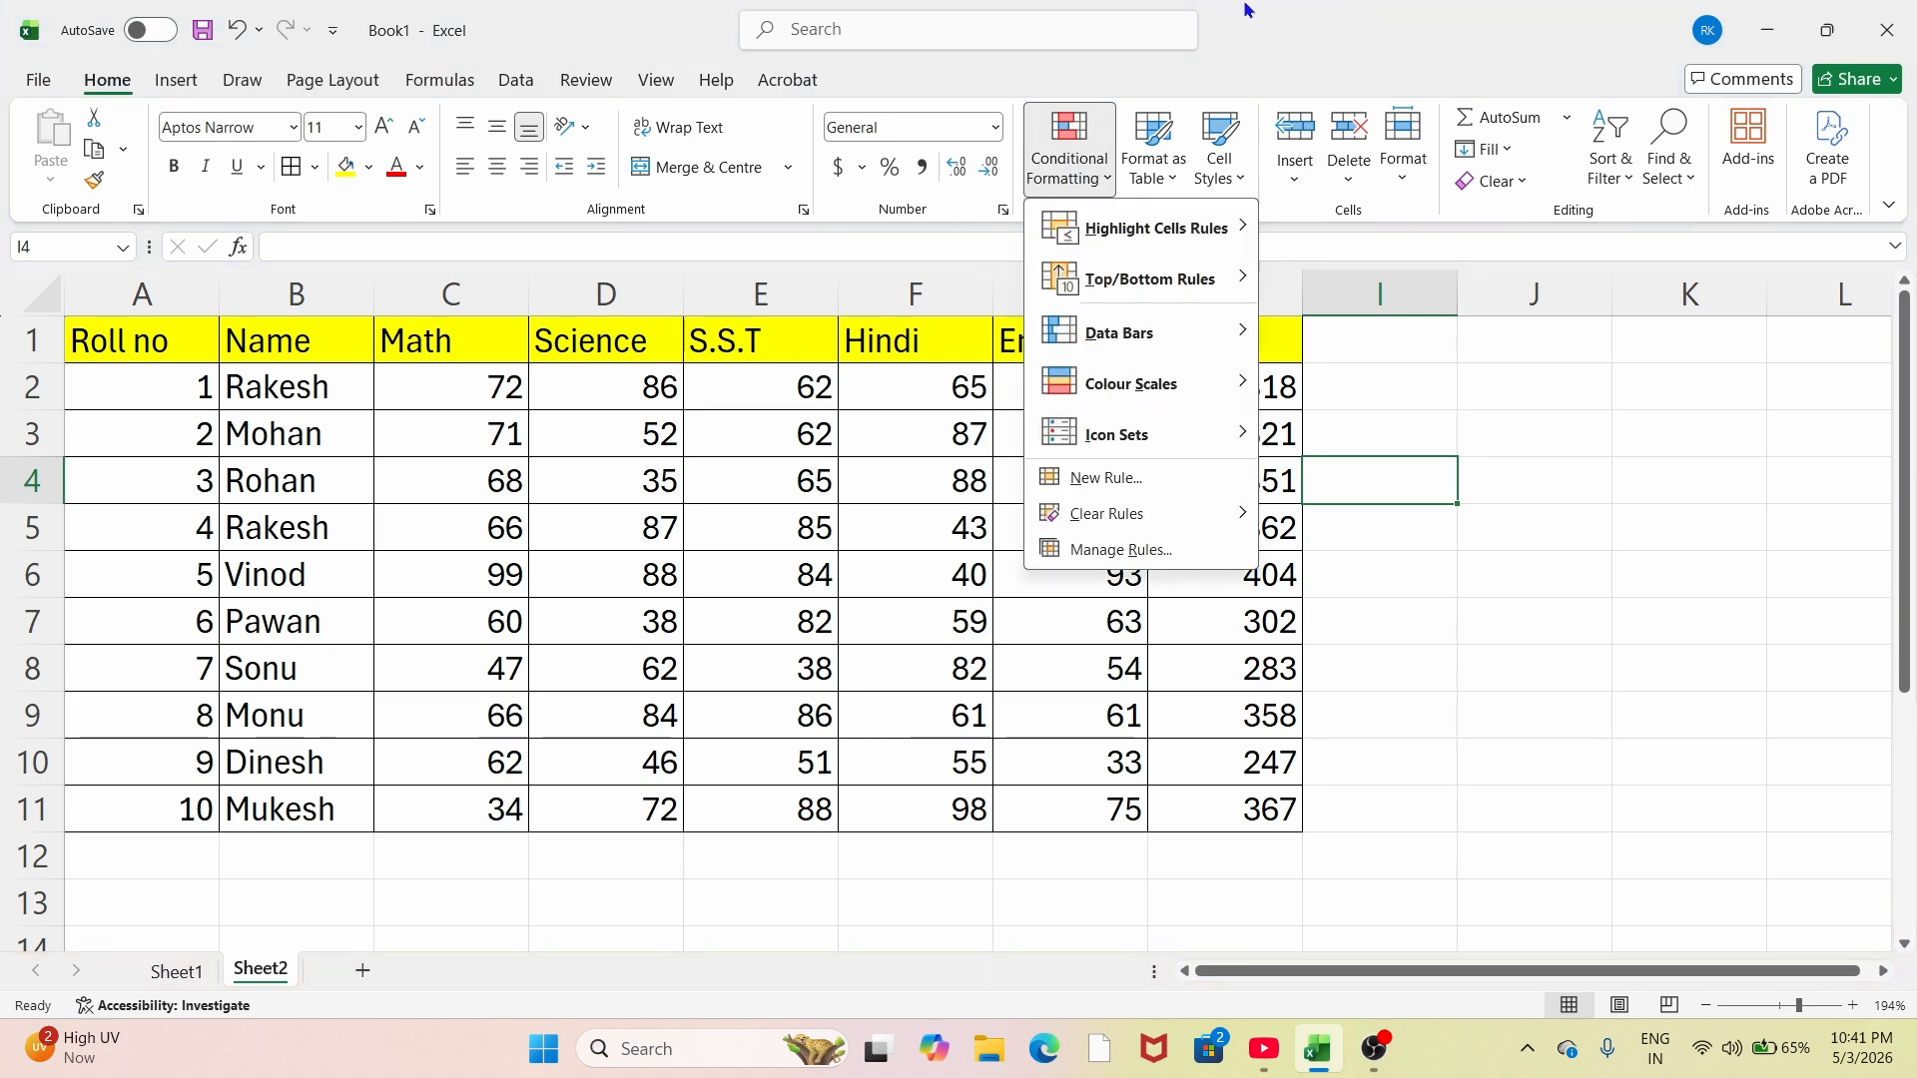
Step: Dismiss the Conditional Formatting menu by clicking an empty cell below the table
scroll(1422, 613, "down", 4)
scroll(1422, 613, "up", 3)
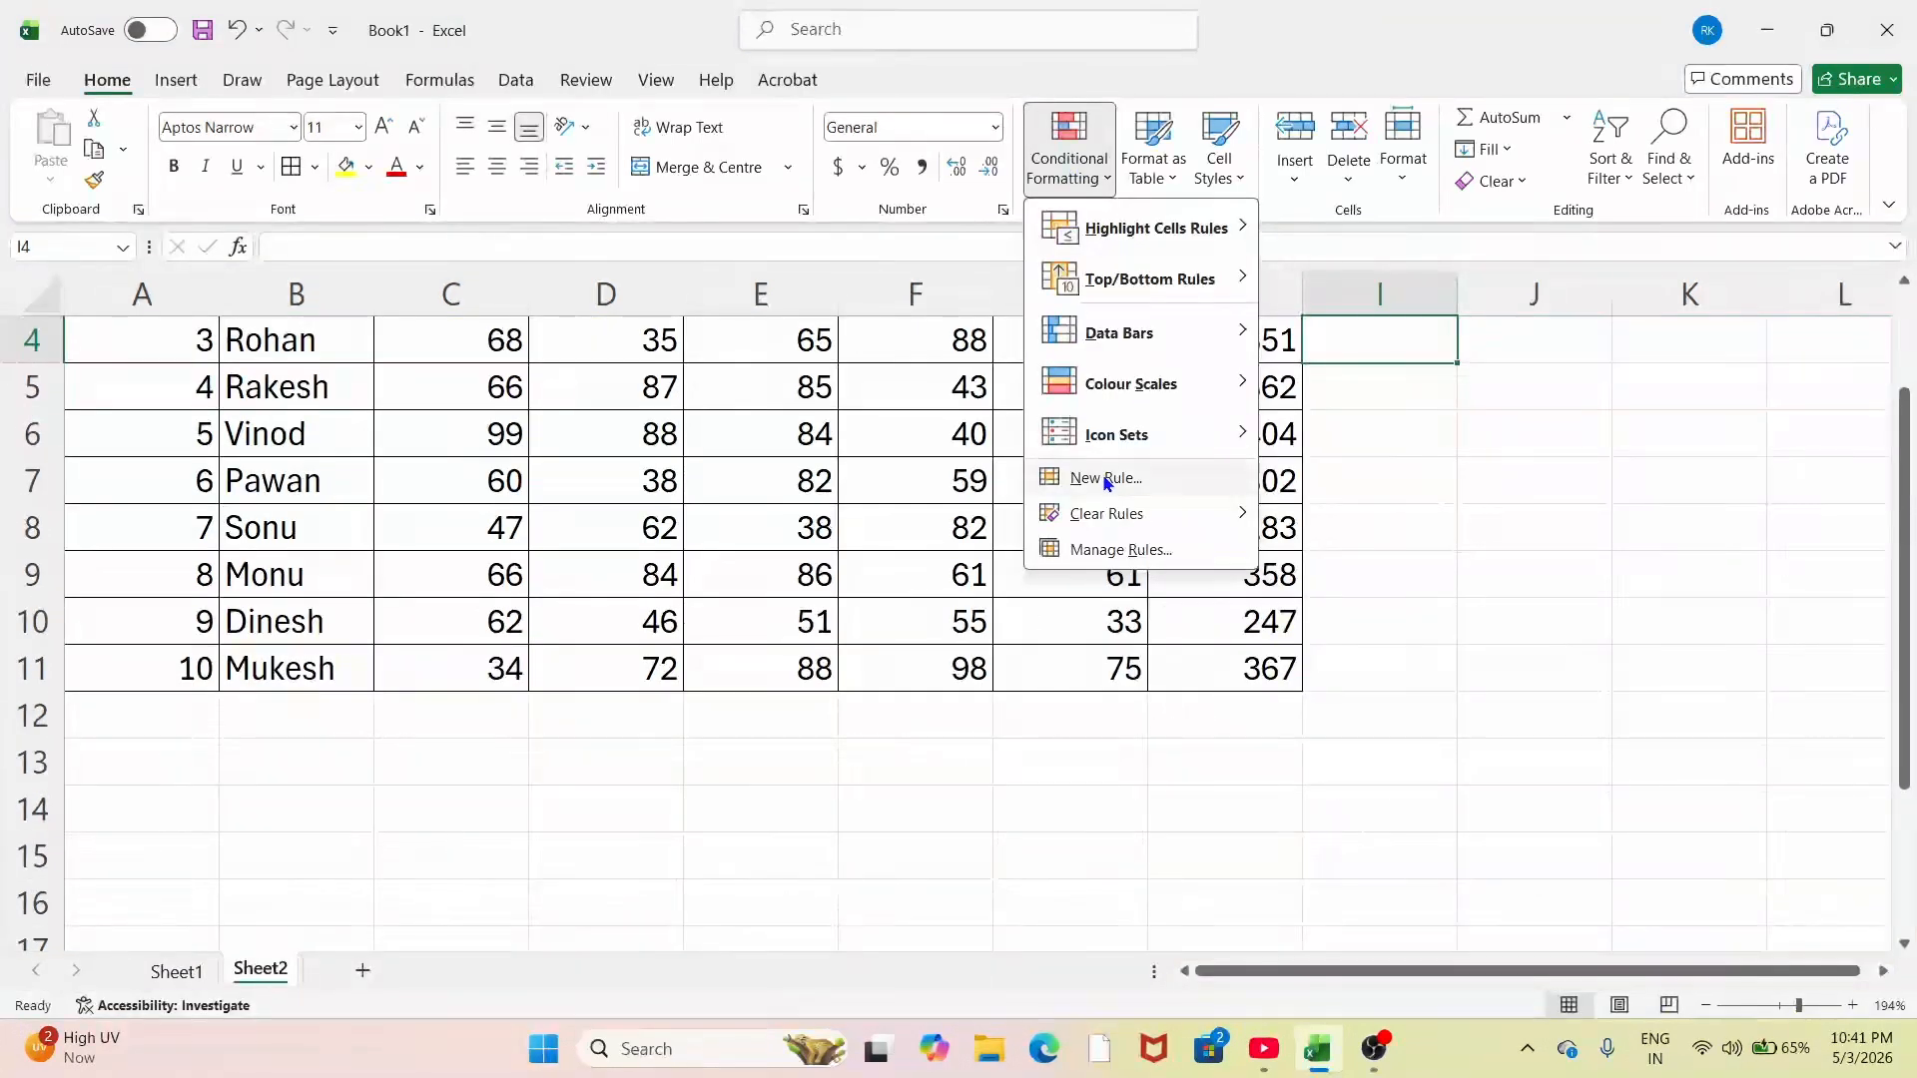
scroll(1347, 524, "down", 1)
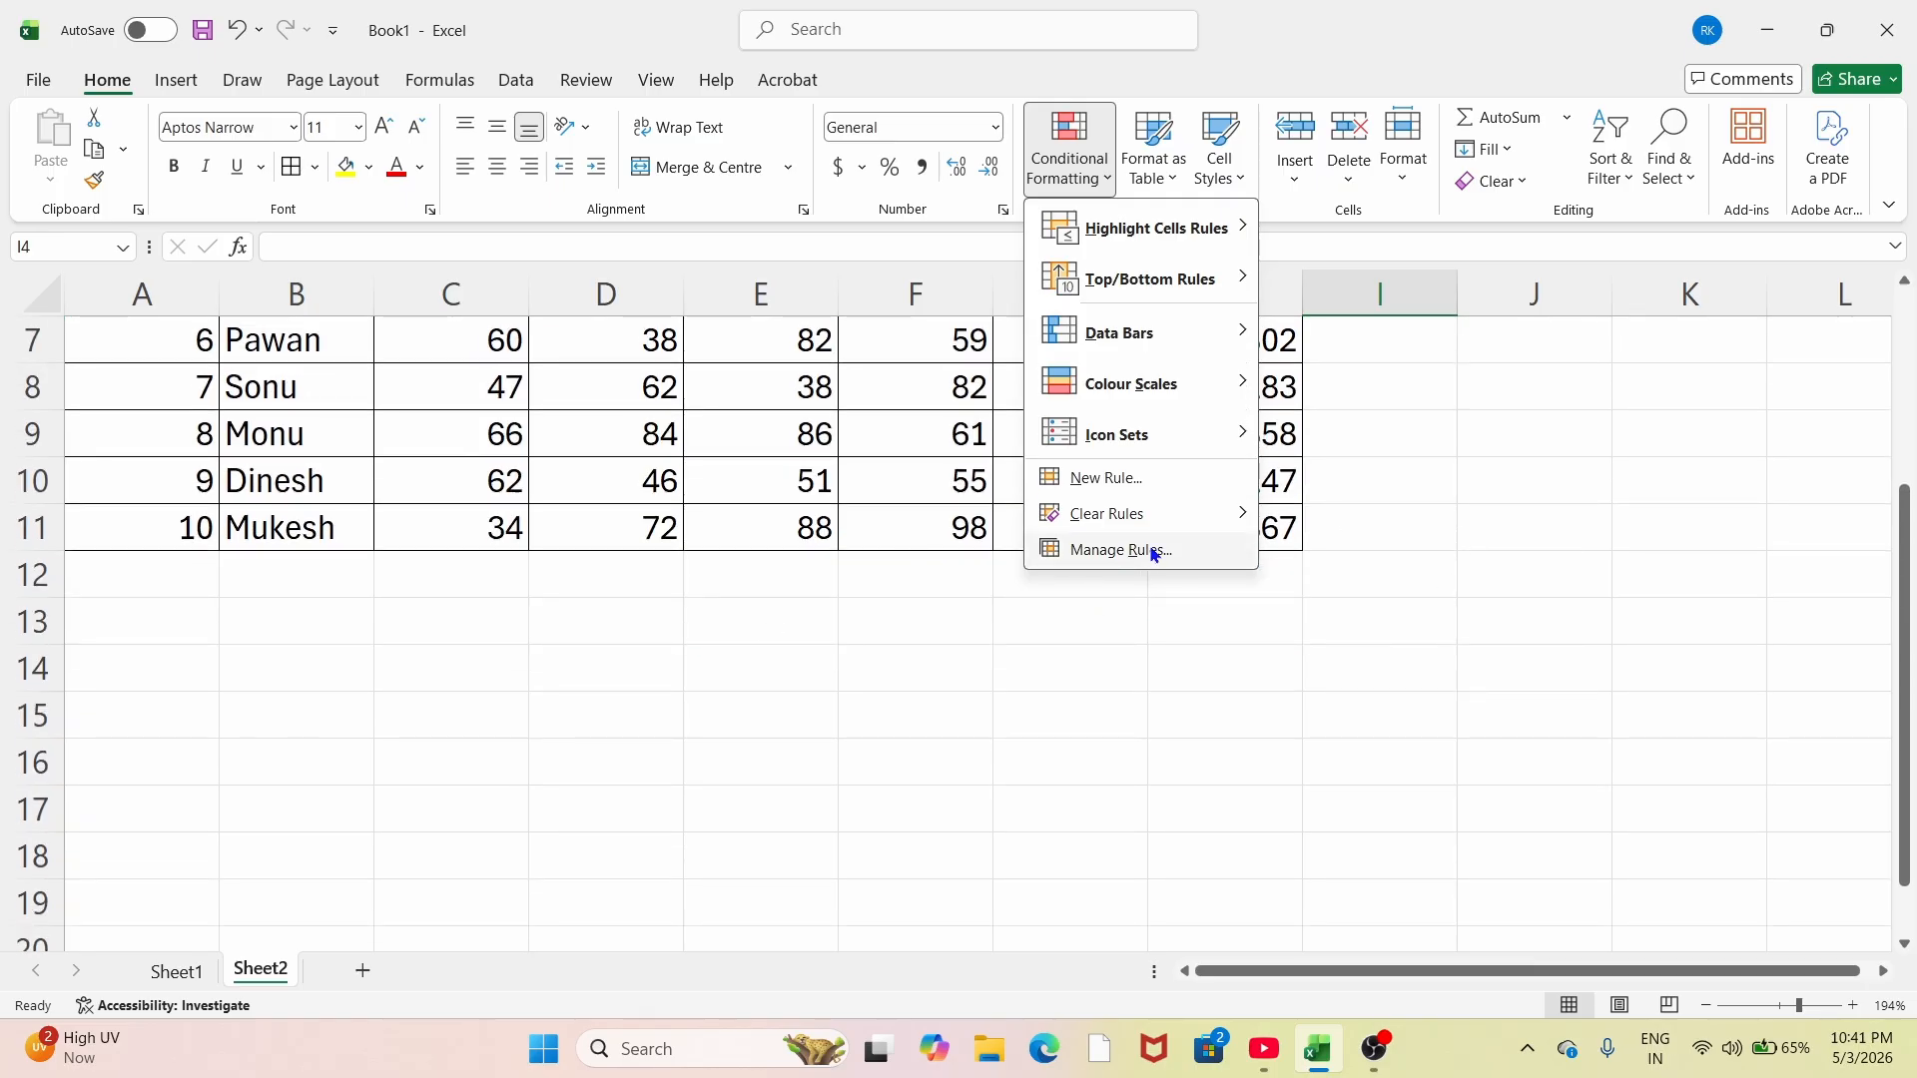
left_click(770, 655)
scroll(788, 650, "down", 1)
scroll(783, 642, "up", 1)
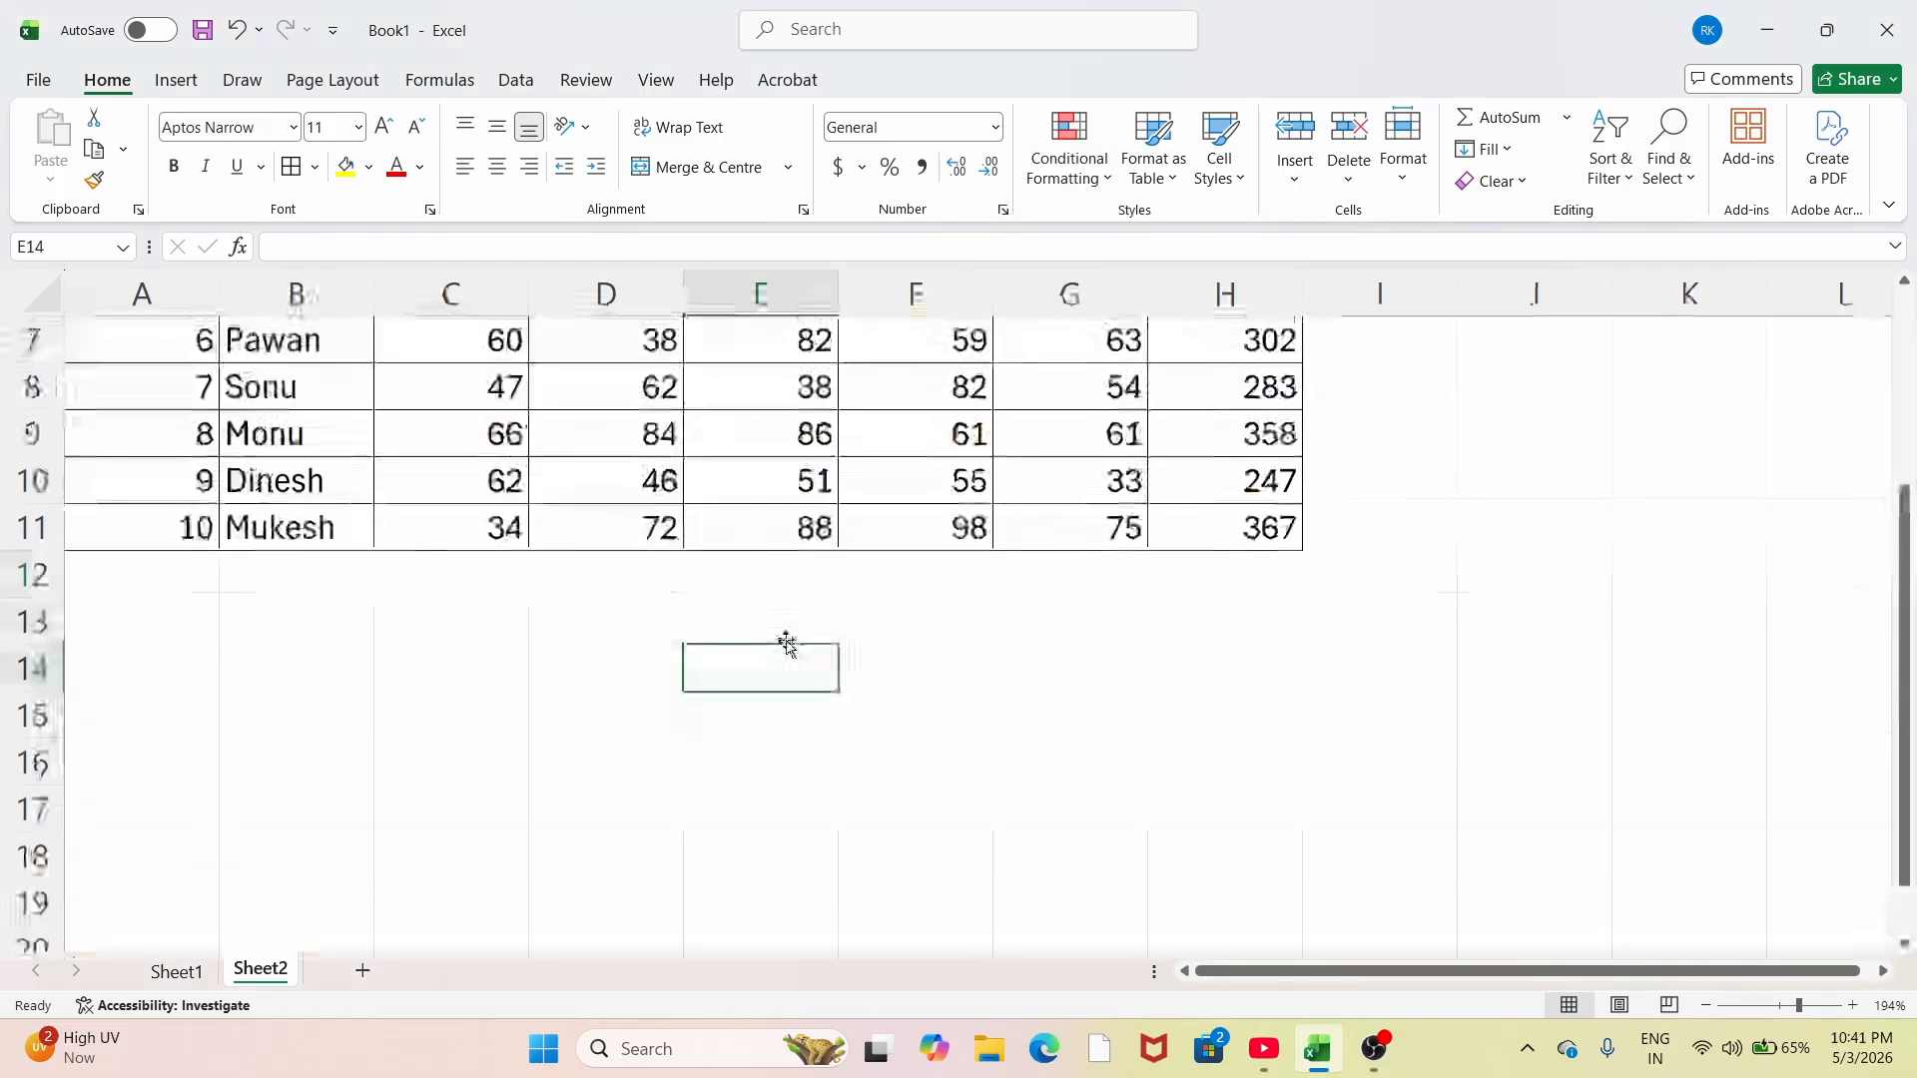
Step: Enter A in E13 and P in F13 below the marks table
left_click_drag(768, 638, 1128, 778)
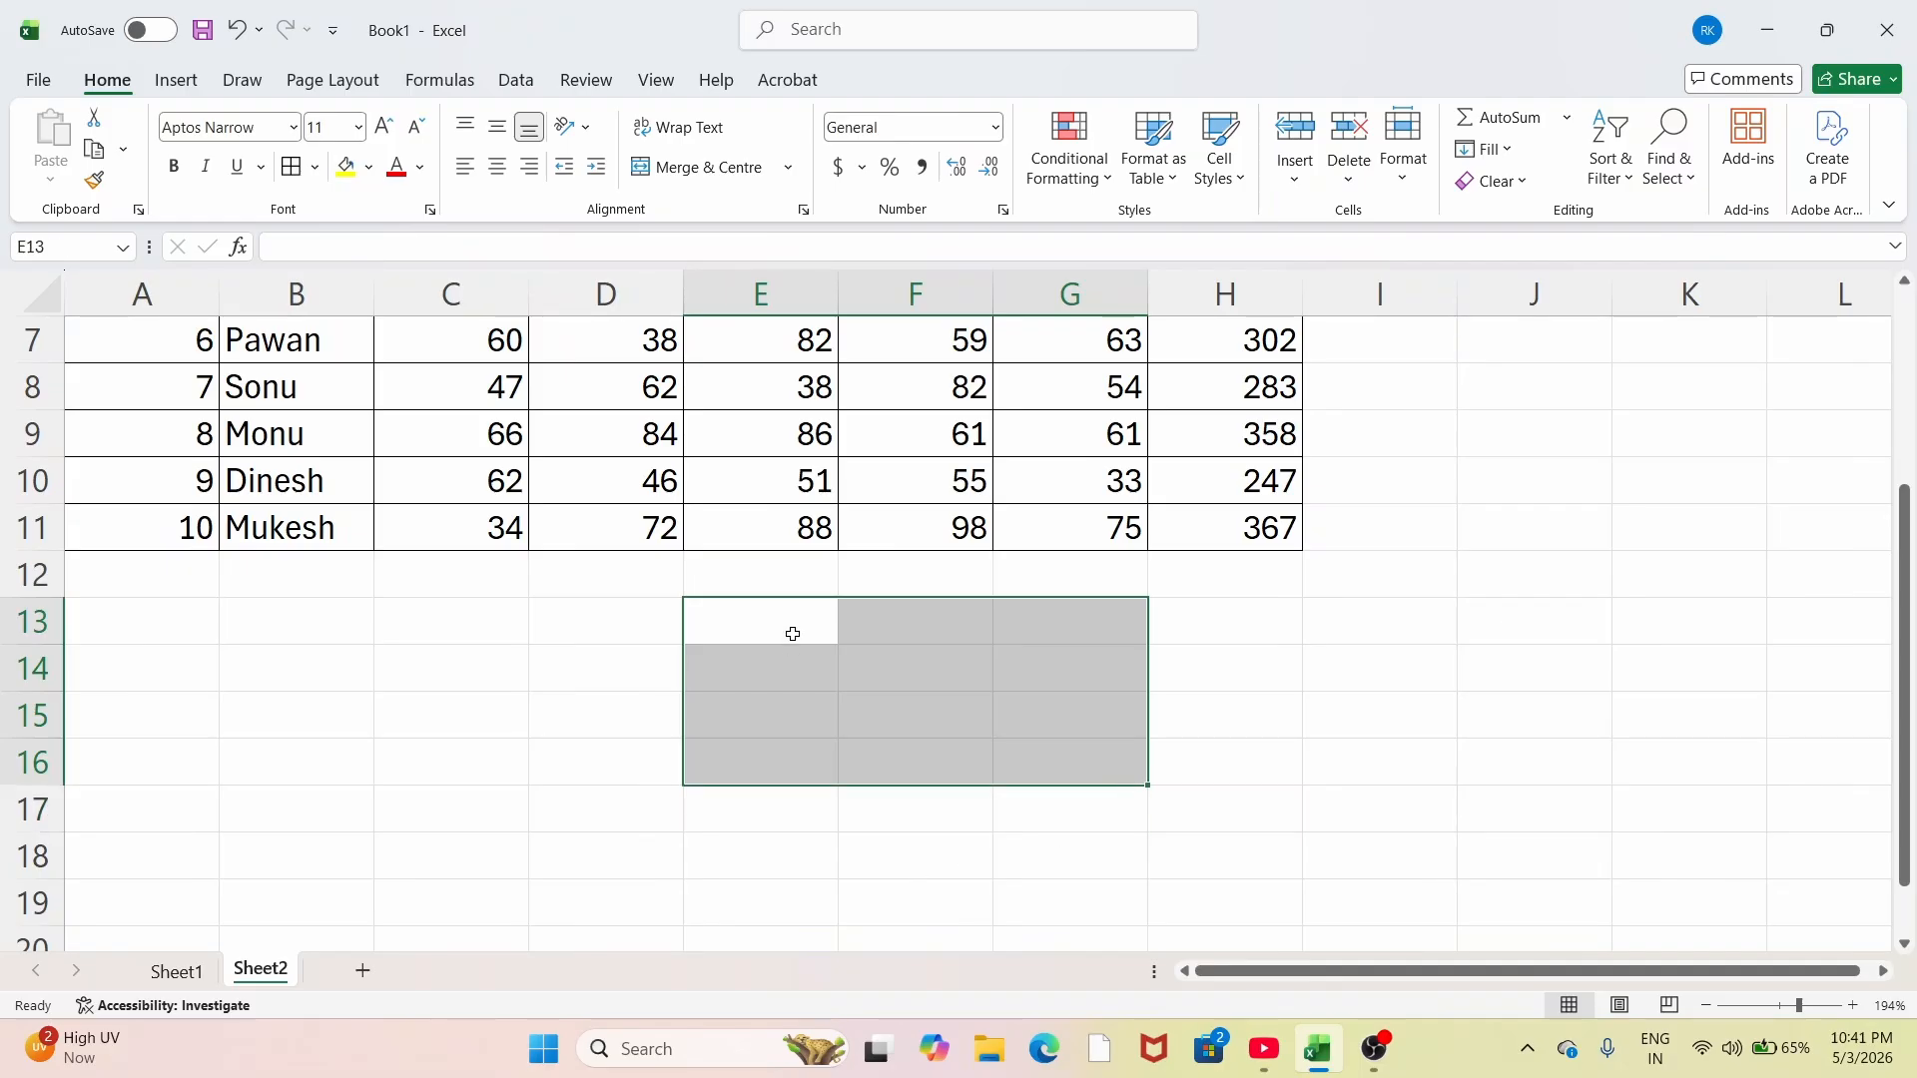
type("a")
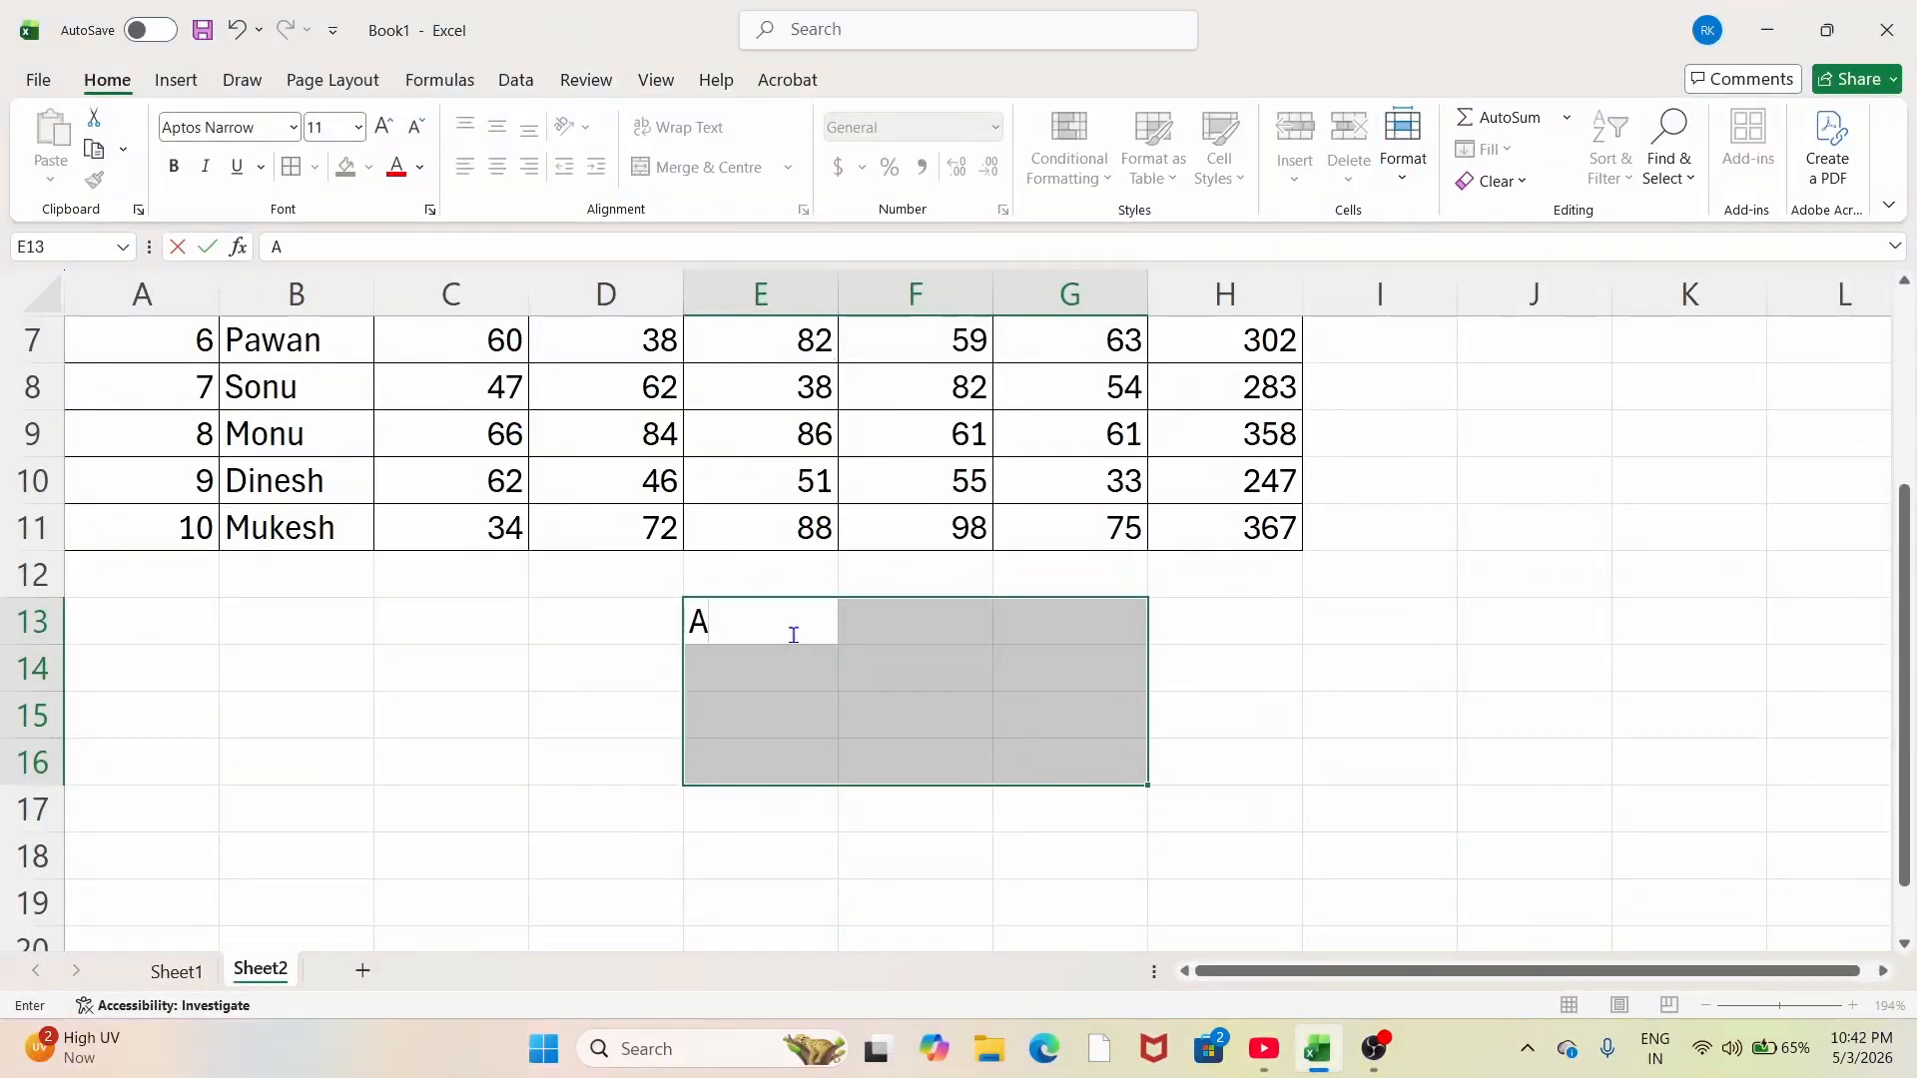
left_click(938, 637)
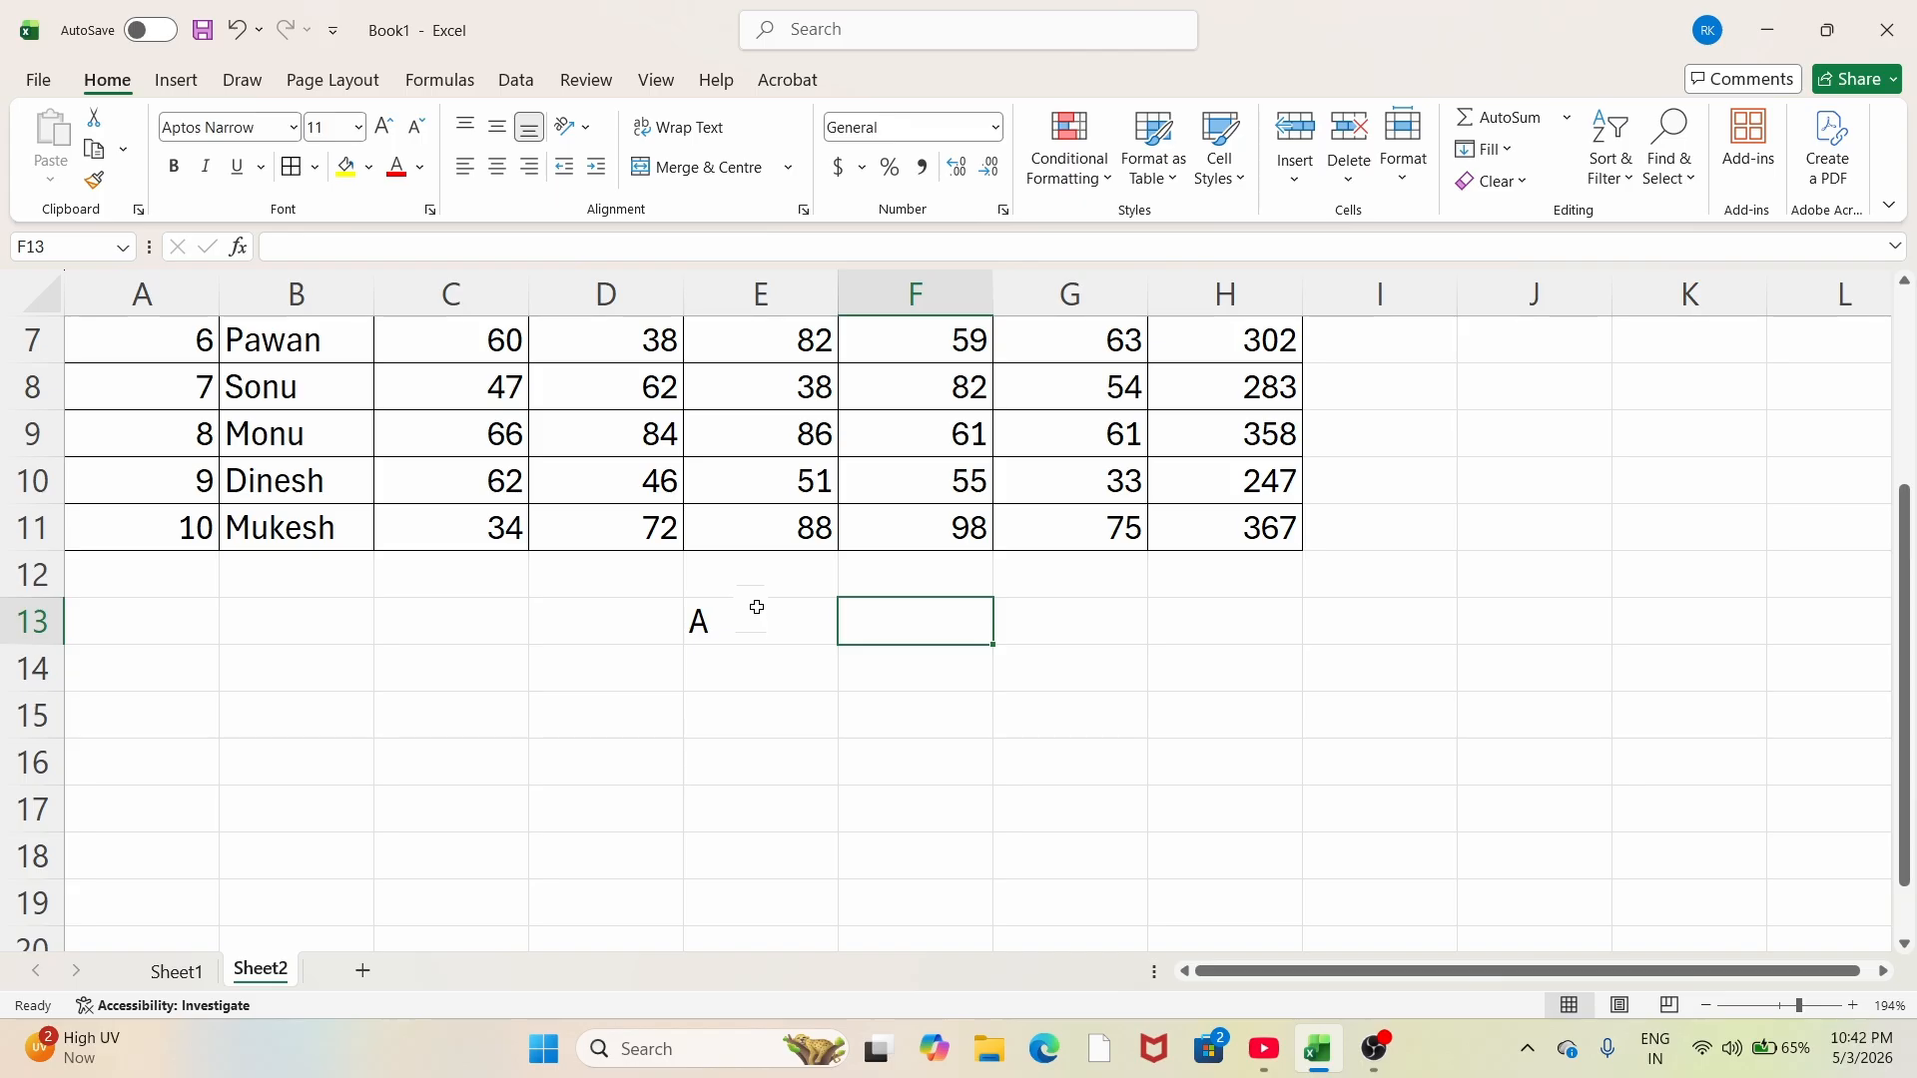
type("P")
left_click(757, 674)
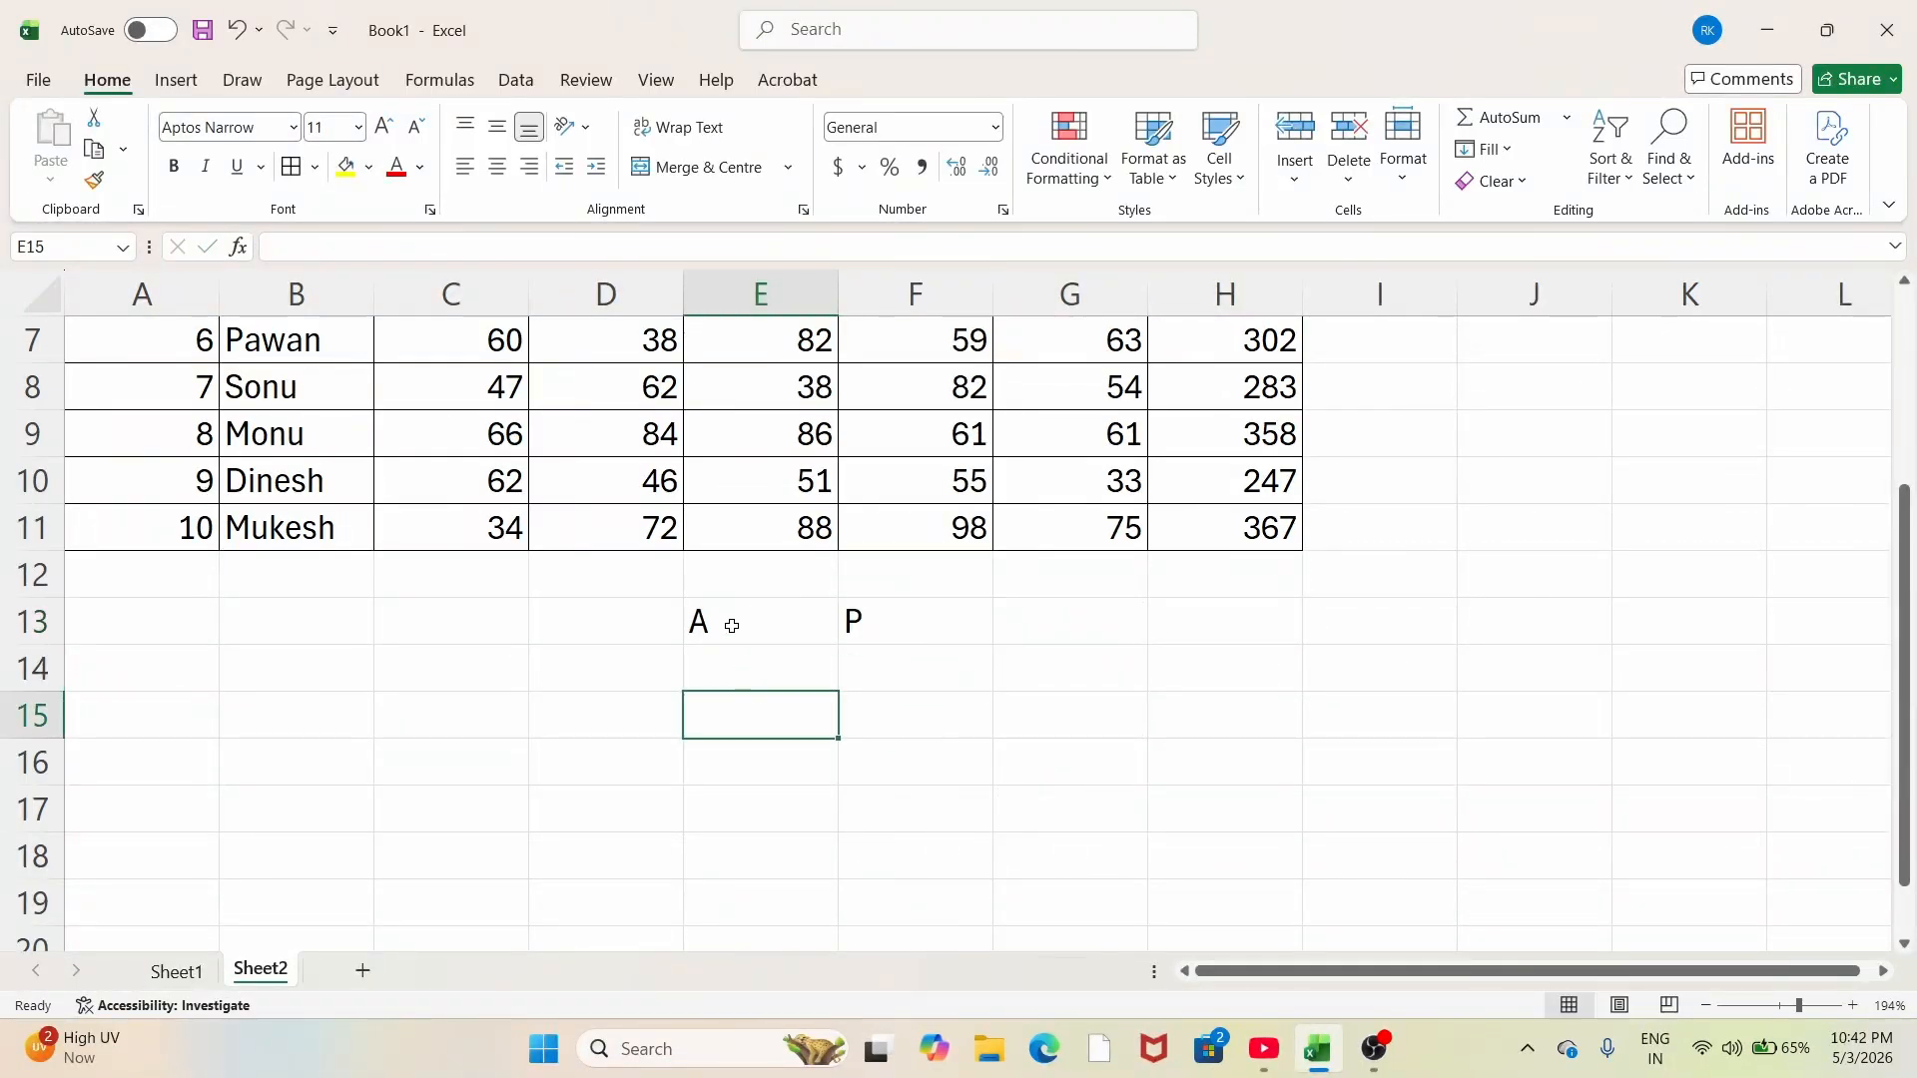
Step: Apply All Borders to E13:G15 to form a 3-by-3 grid
left_click_drag(732, 621, 1030, 737)
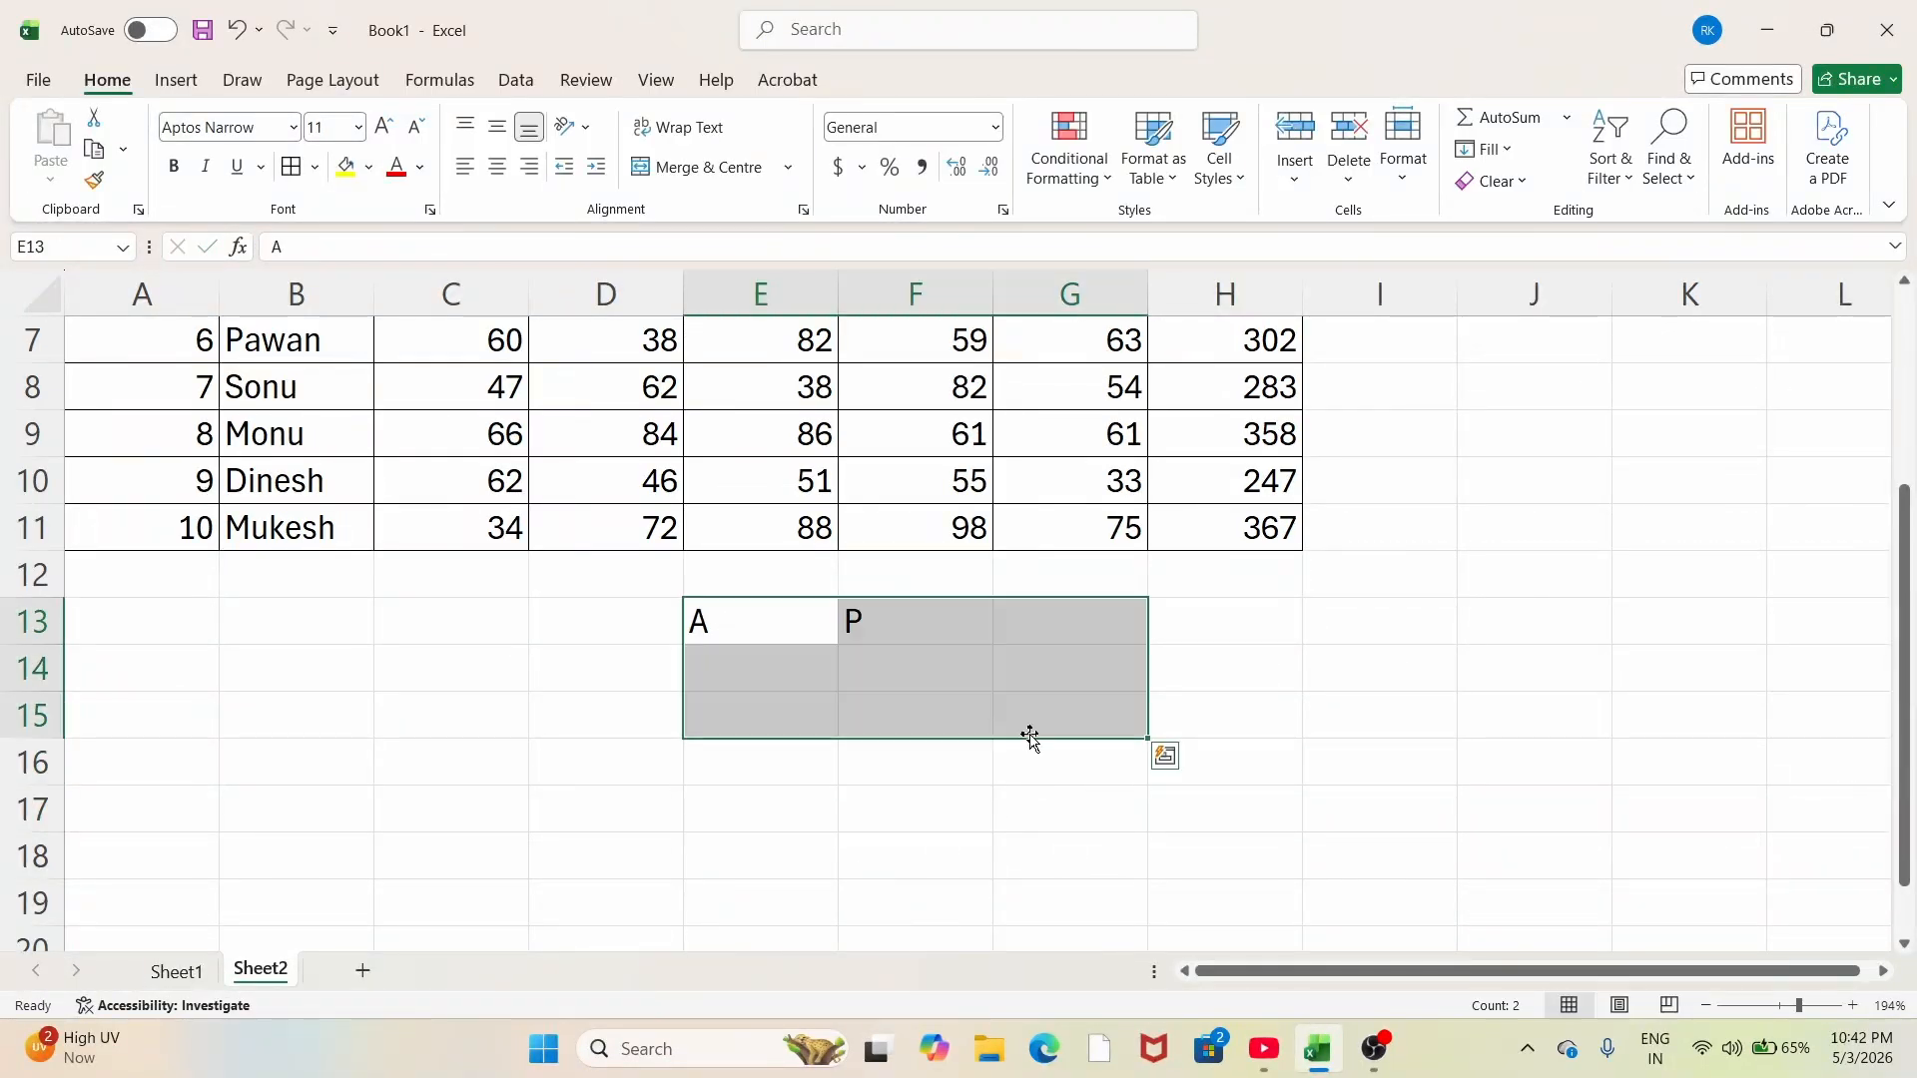
key("alt+h")
key("b")
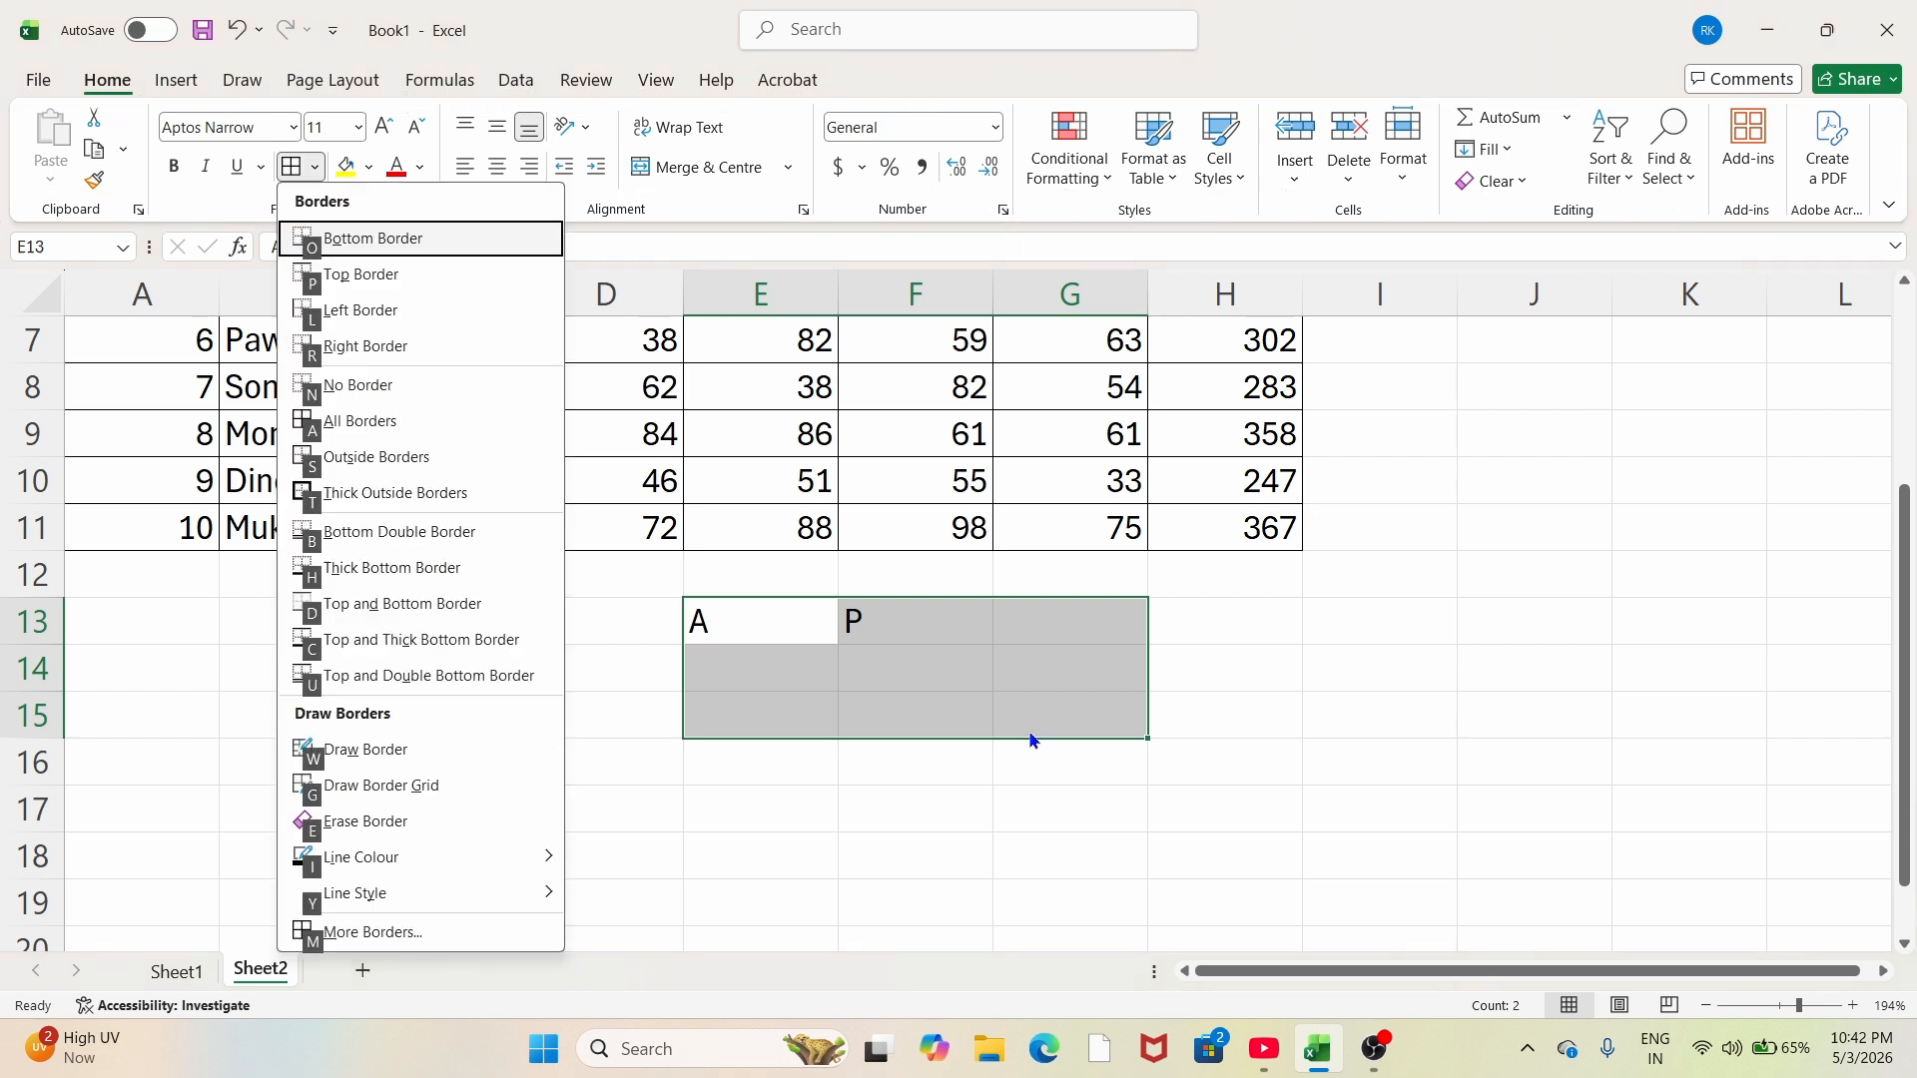
key("a")
left_click(892, 848)
left_click(946, 630)
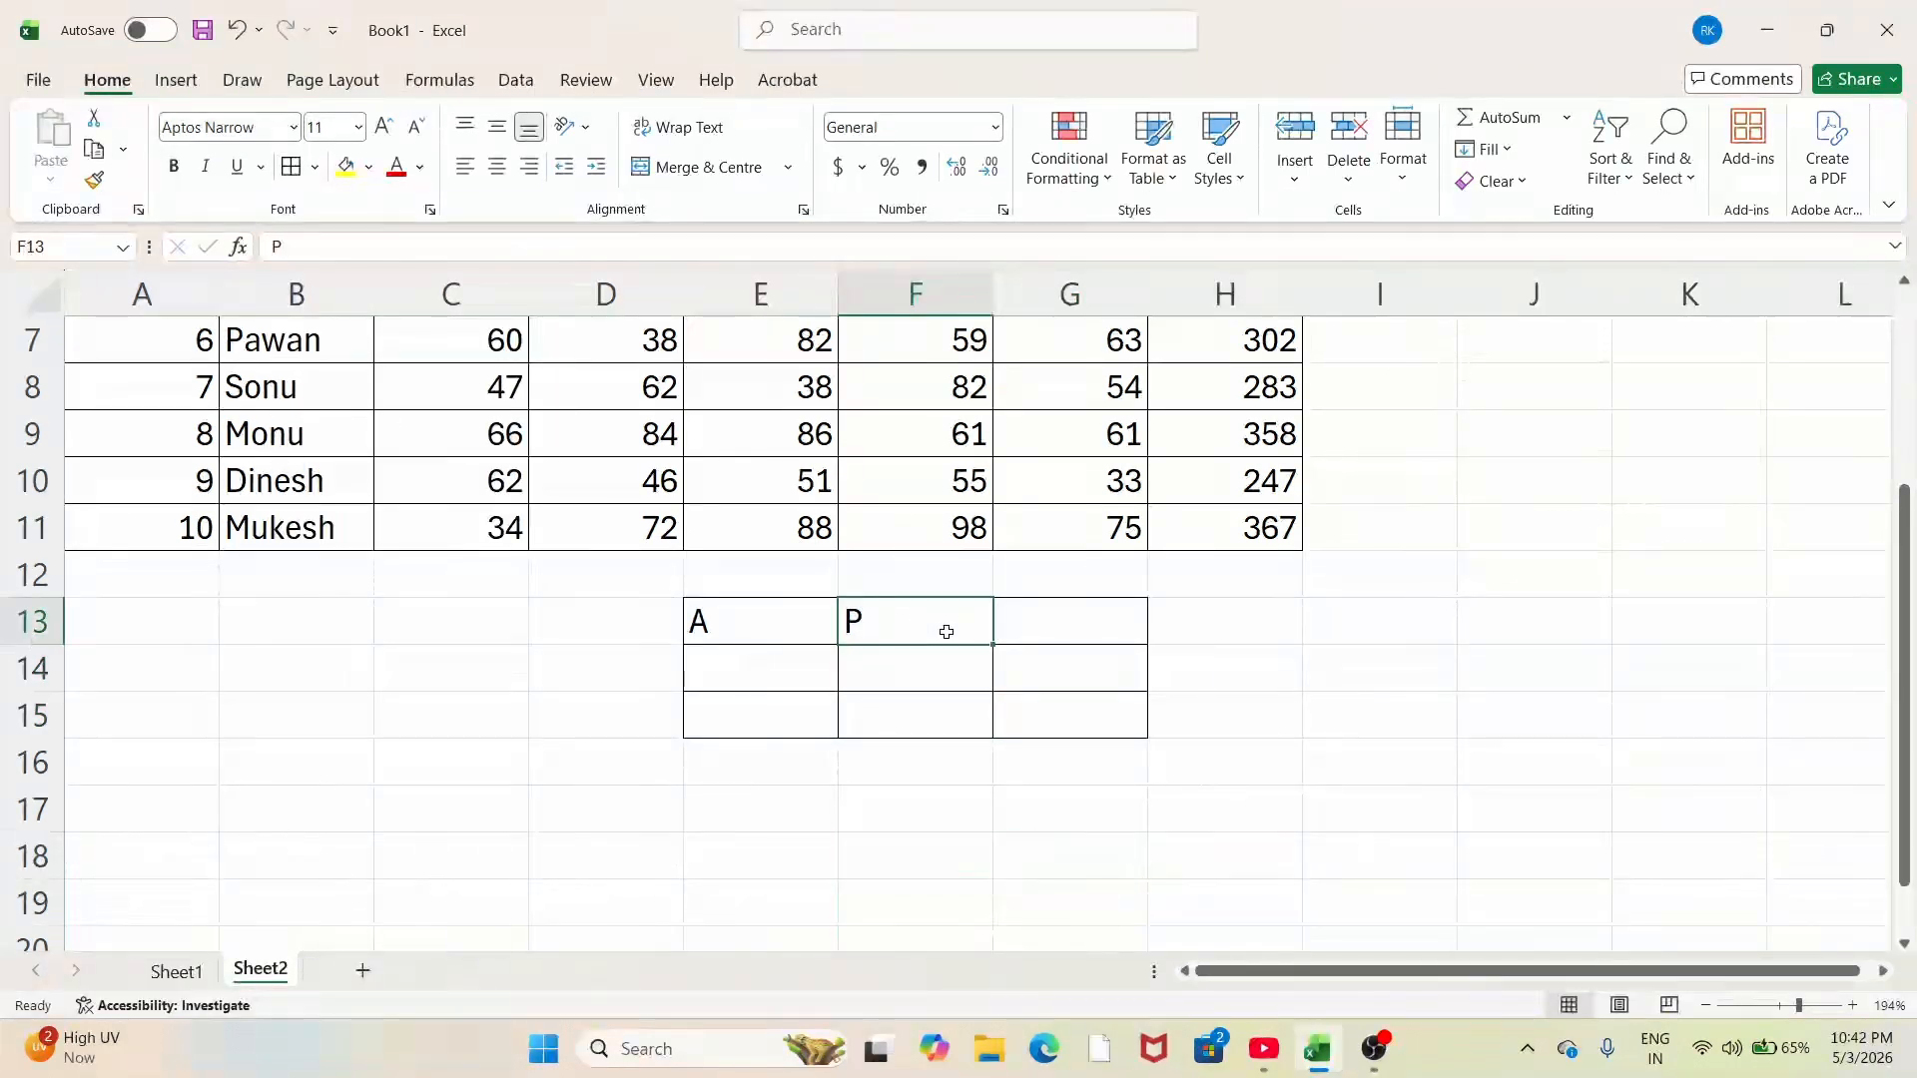
left_click_drag(764, 624, 1058, 715)
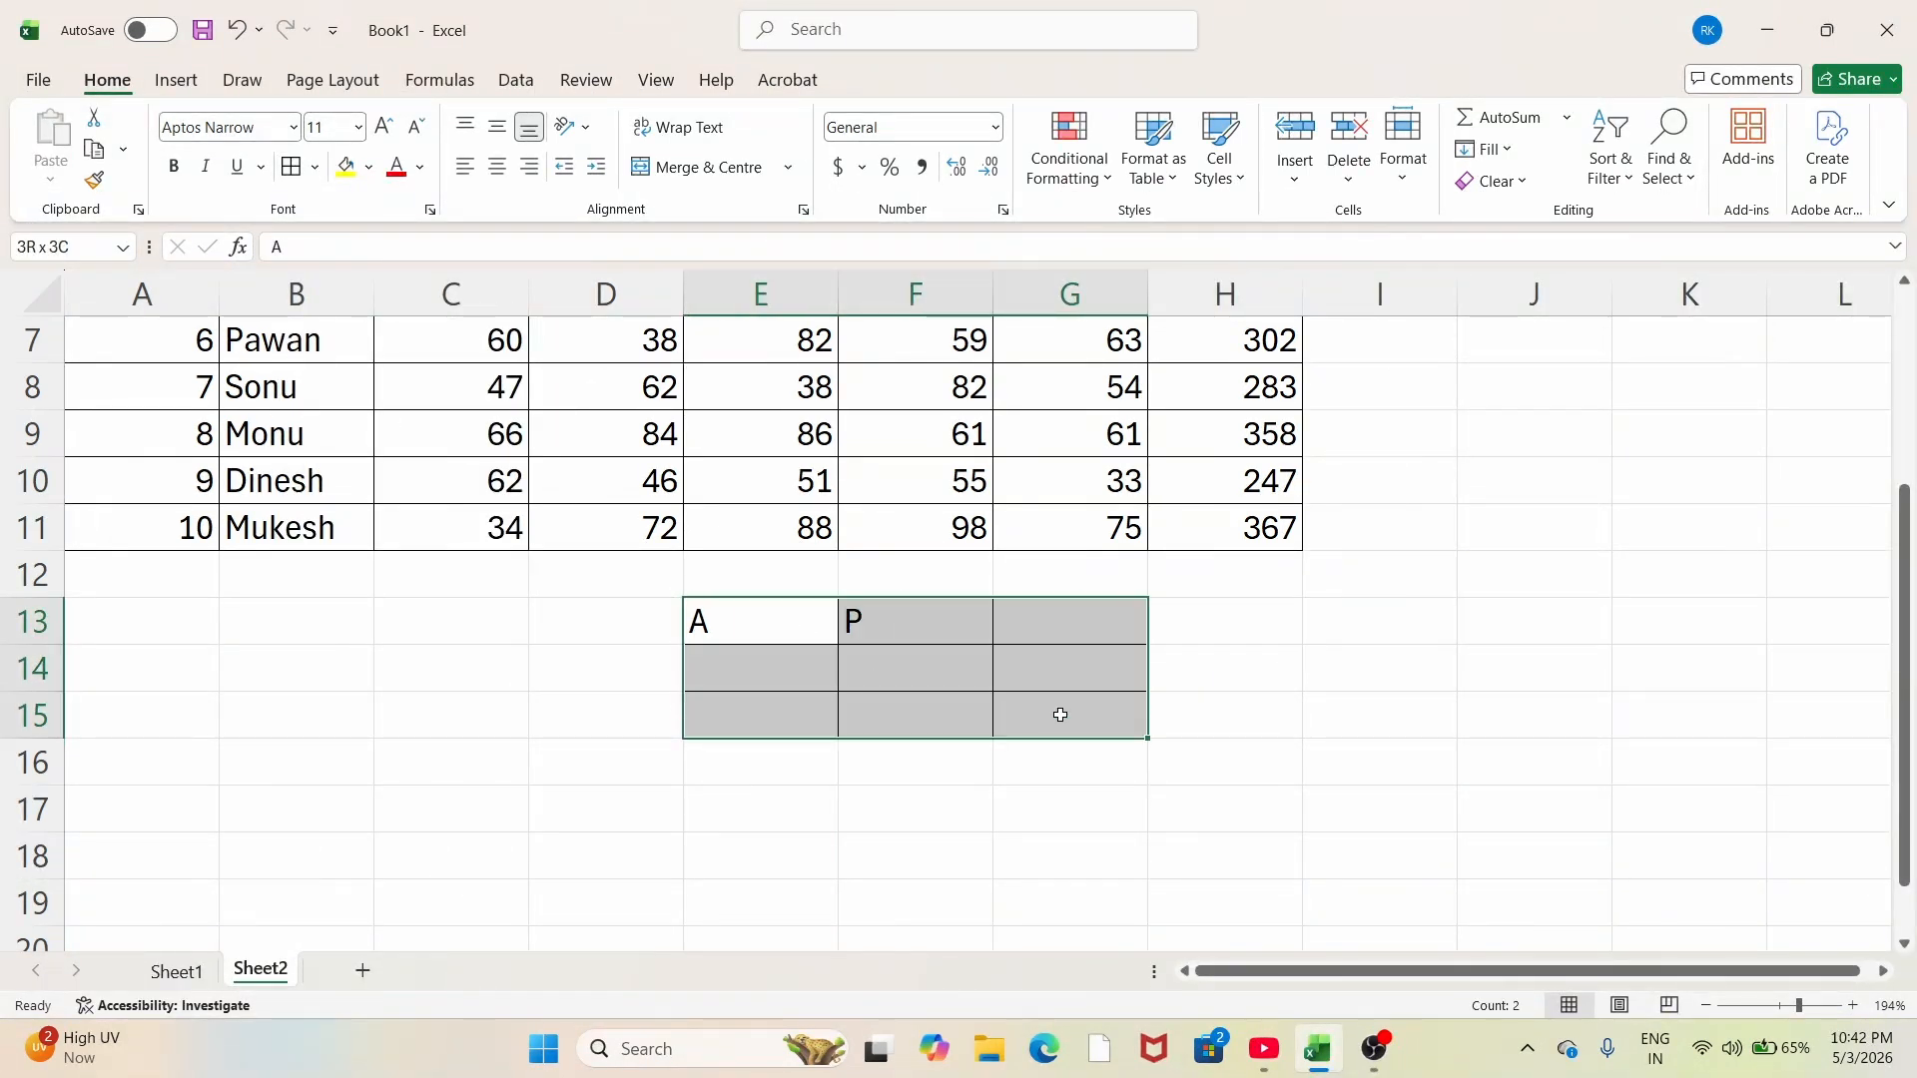
Step: Open the Conditional Formatting Rules Manager for E13:G15 after cancelling a new rule
left_click(1073, 167)
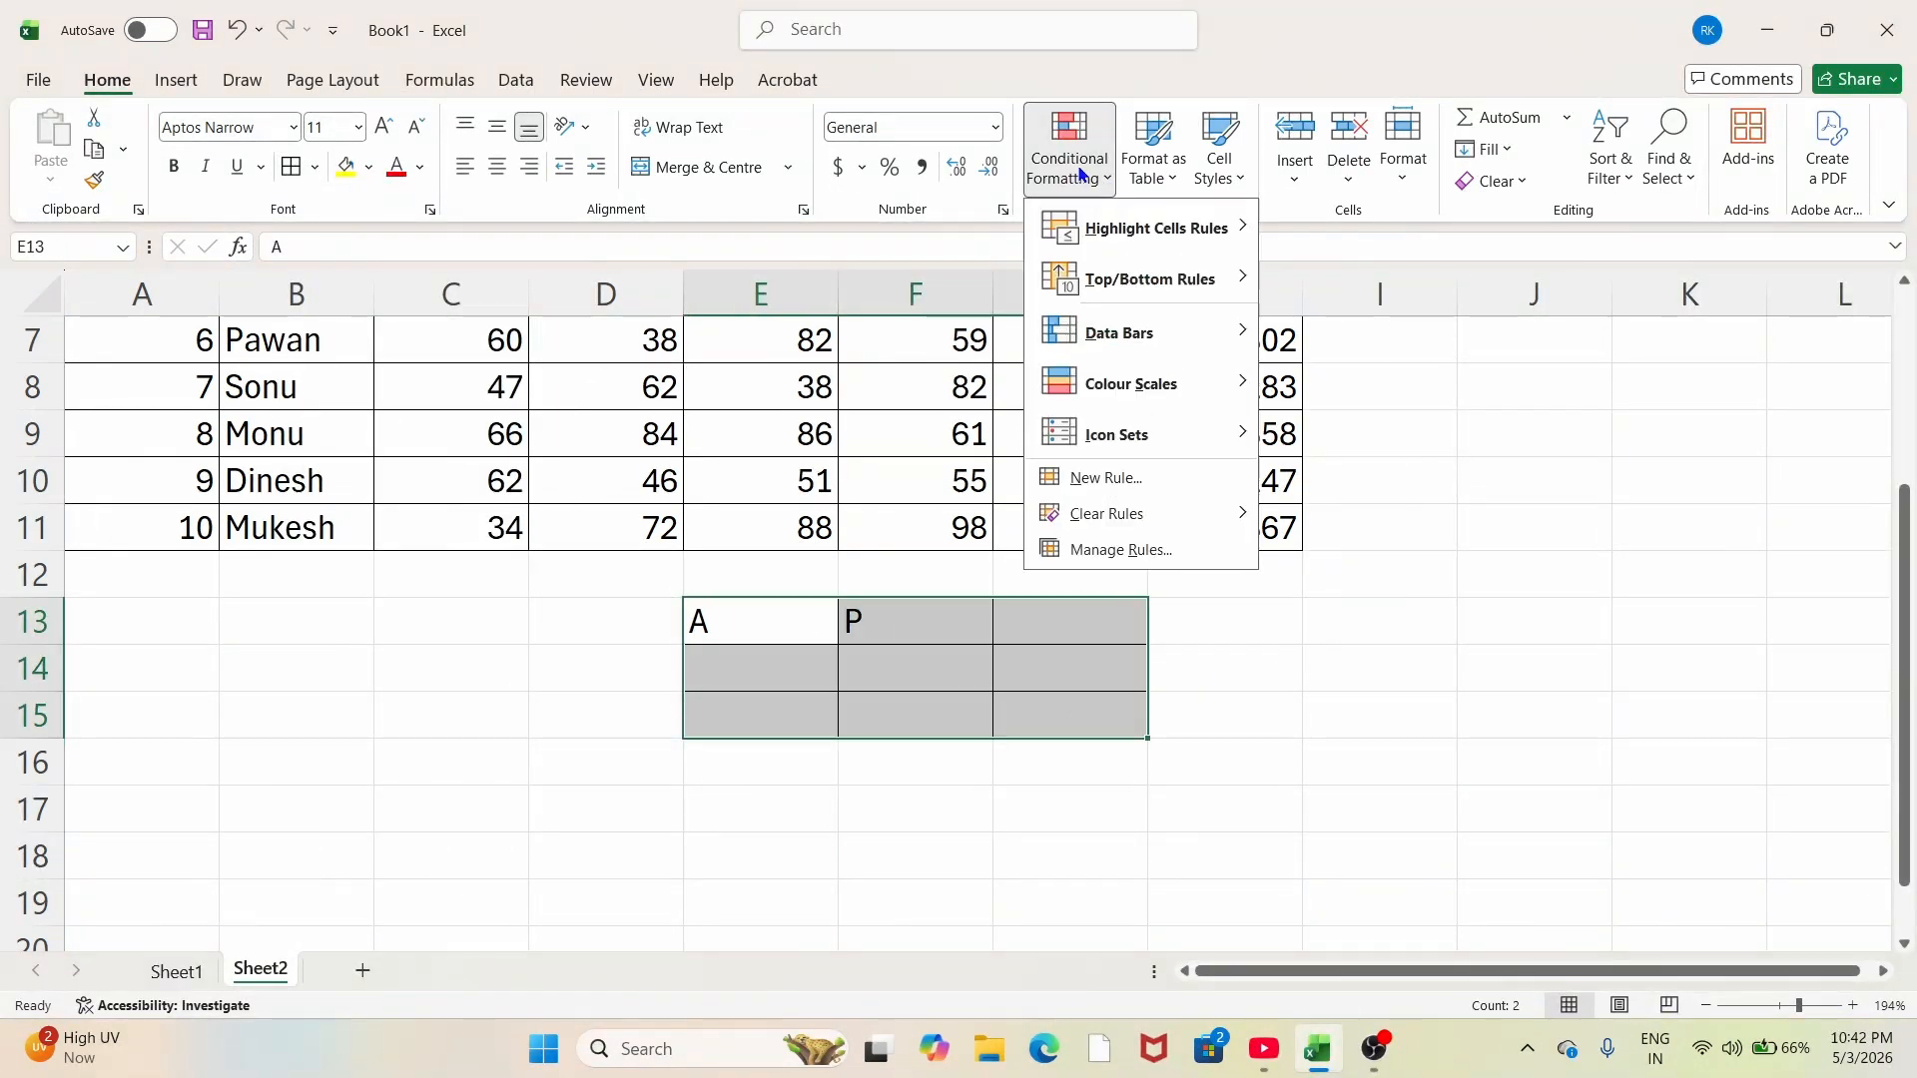
left_click(1095, 481)
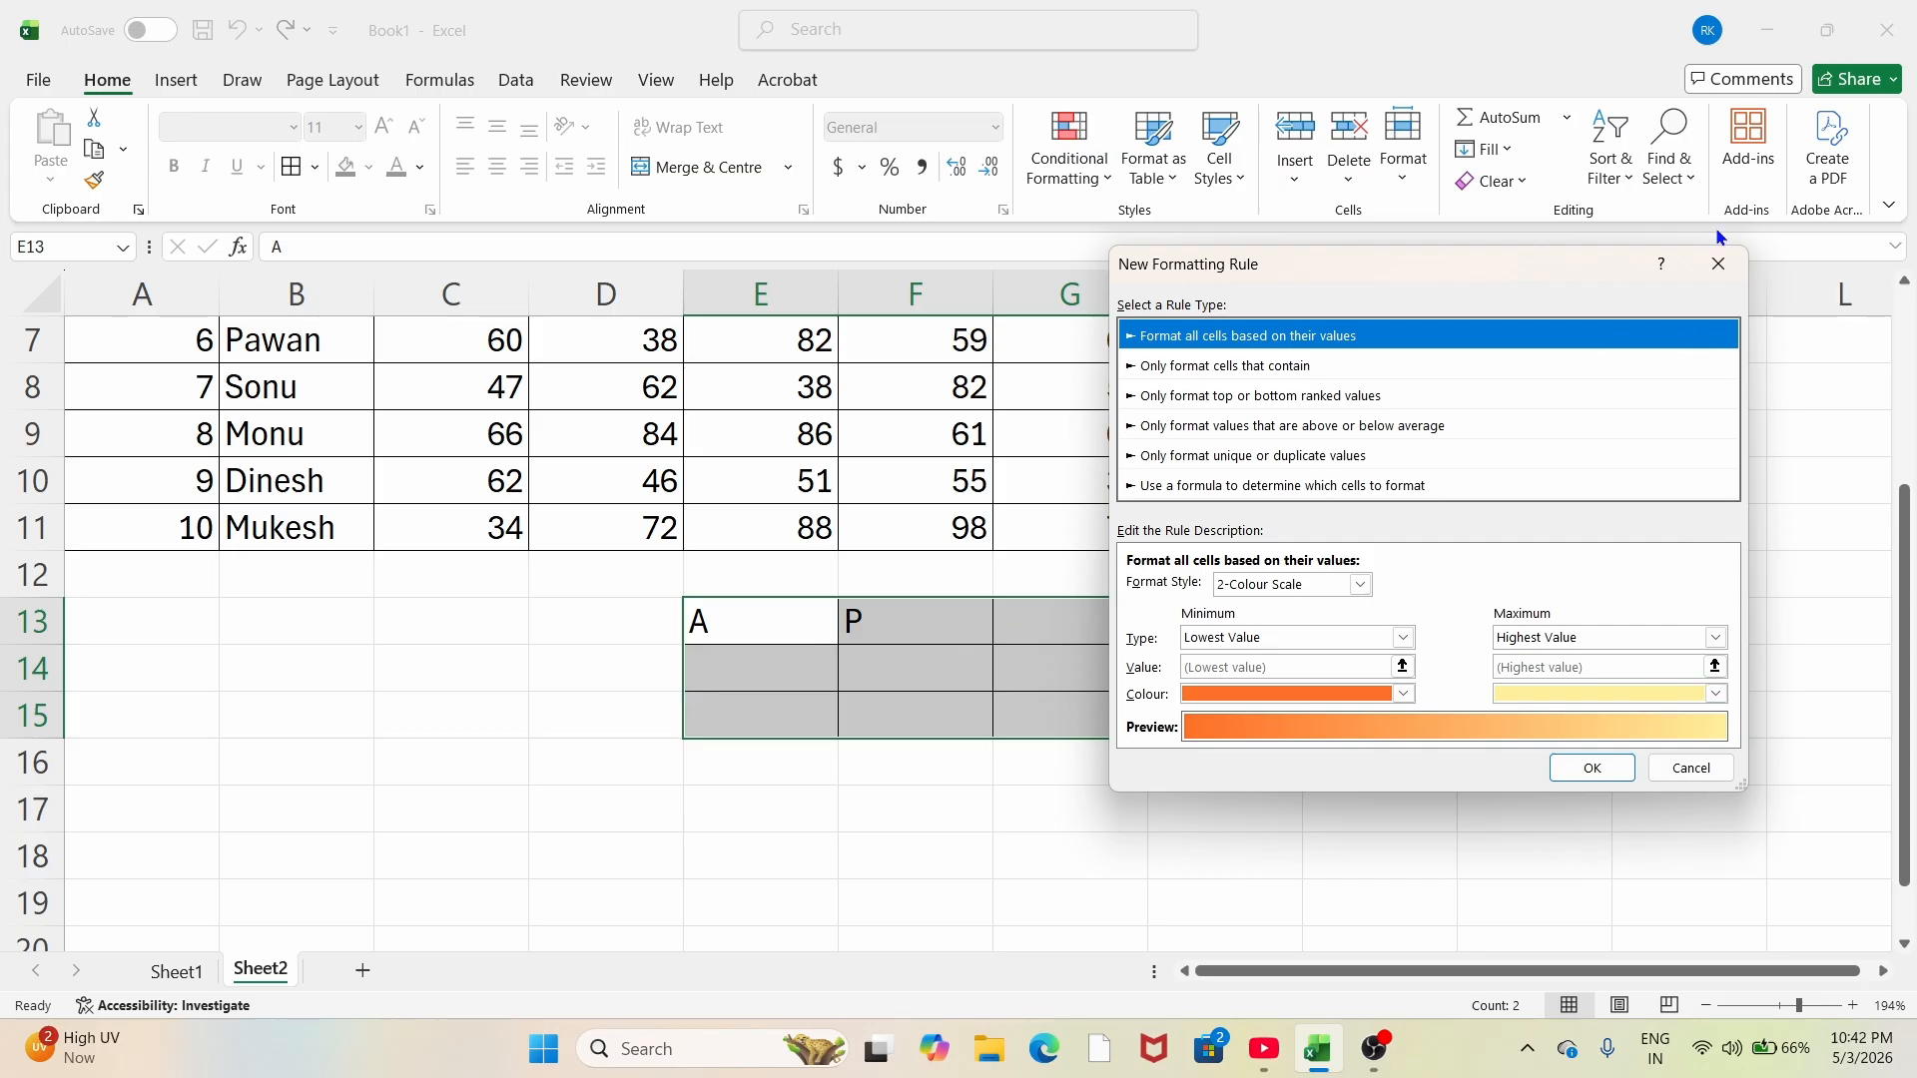
left_click(1718, 271)
left_click(1076, 168)
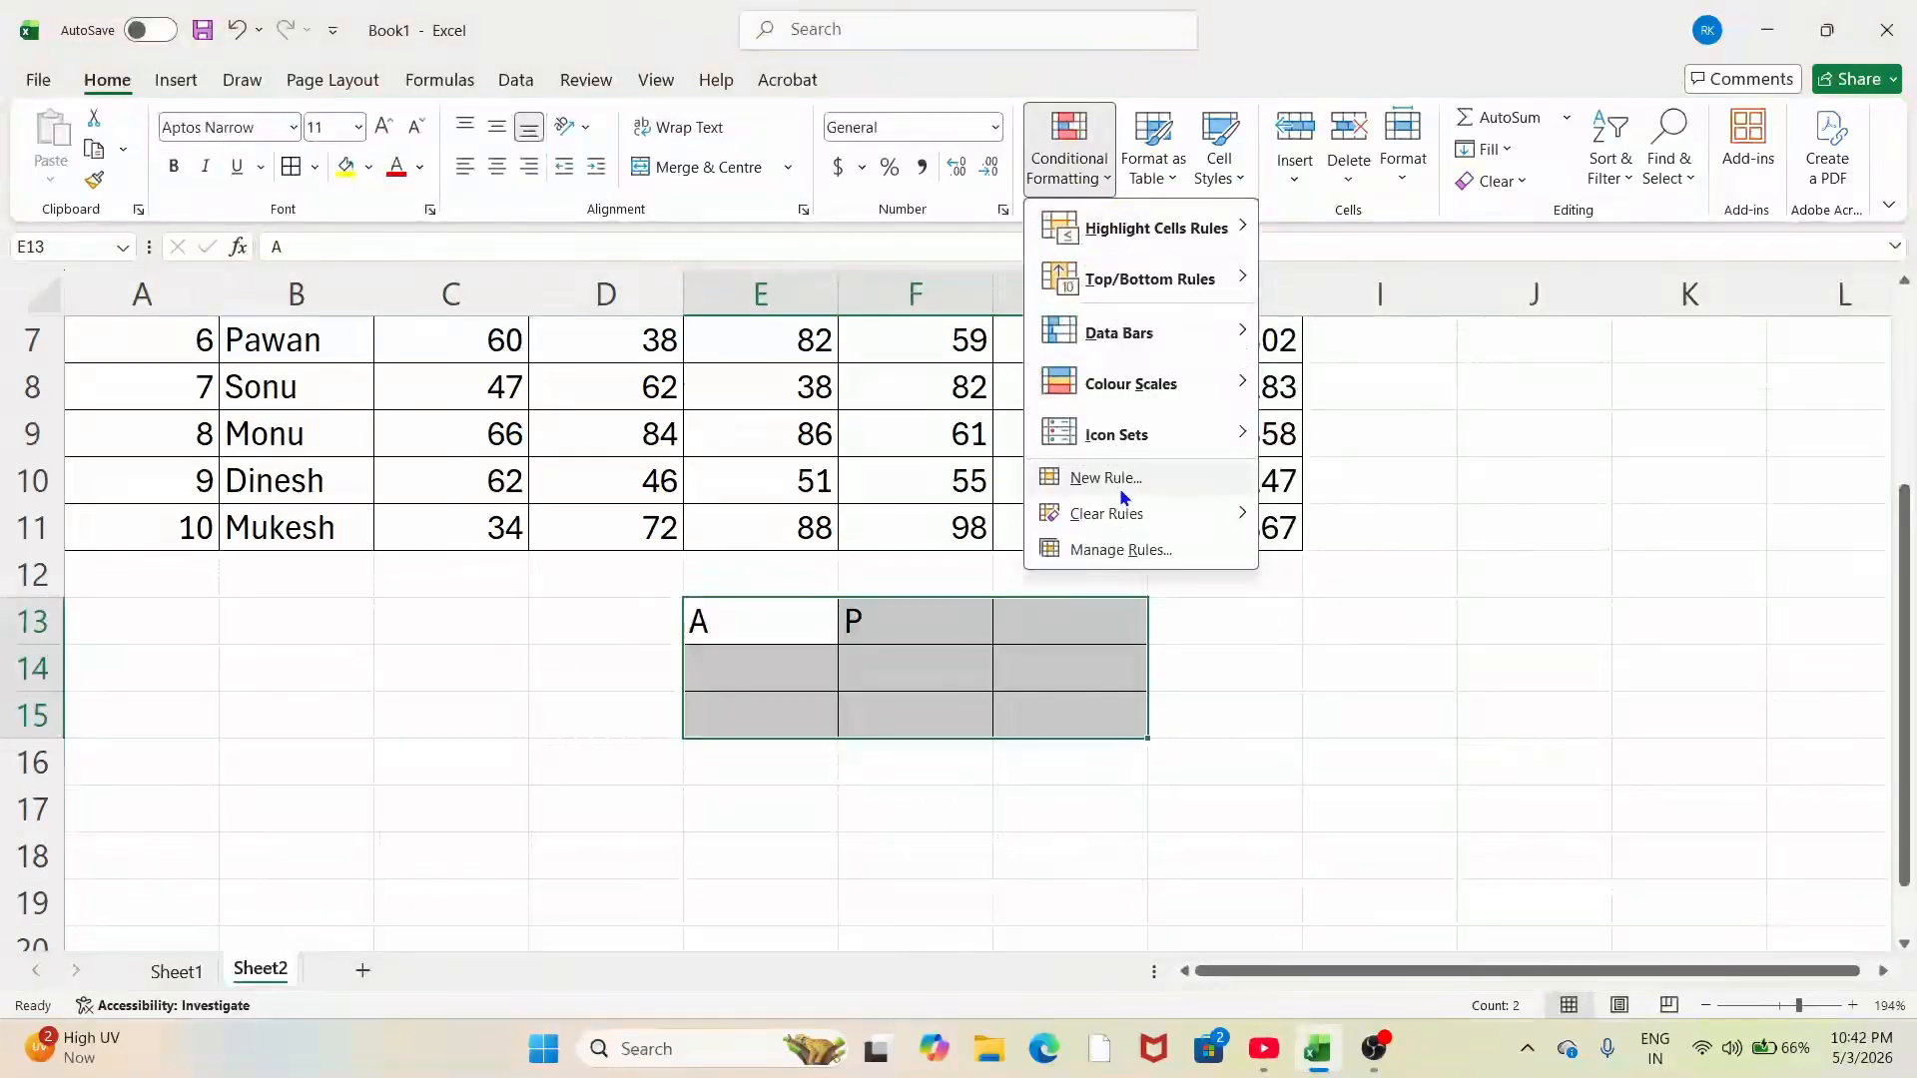
left_click(1117, 552)
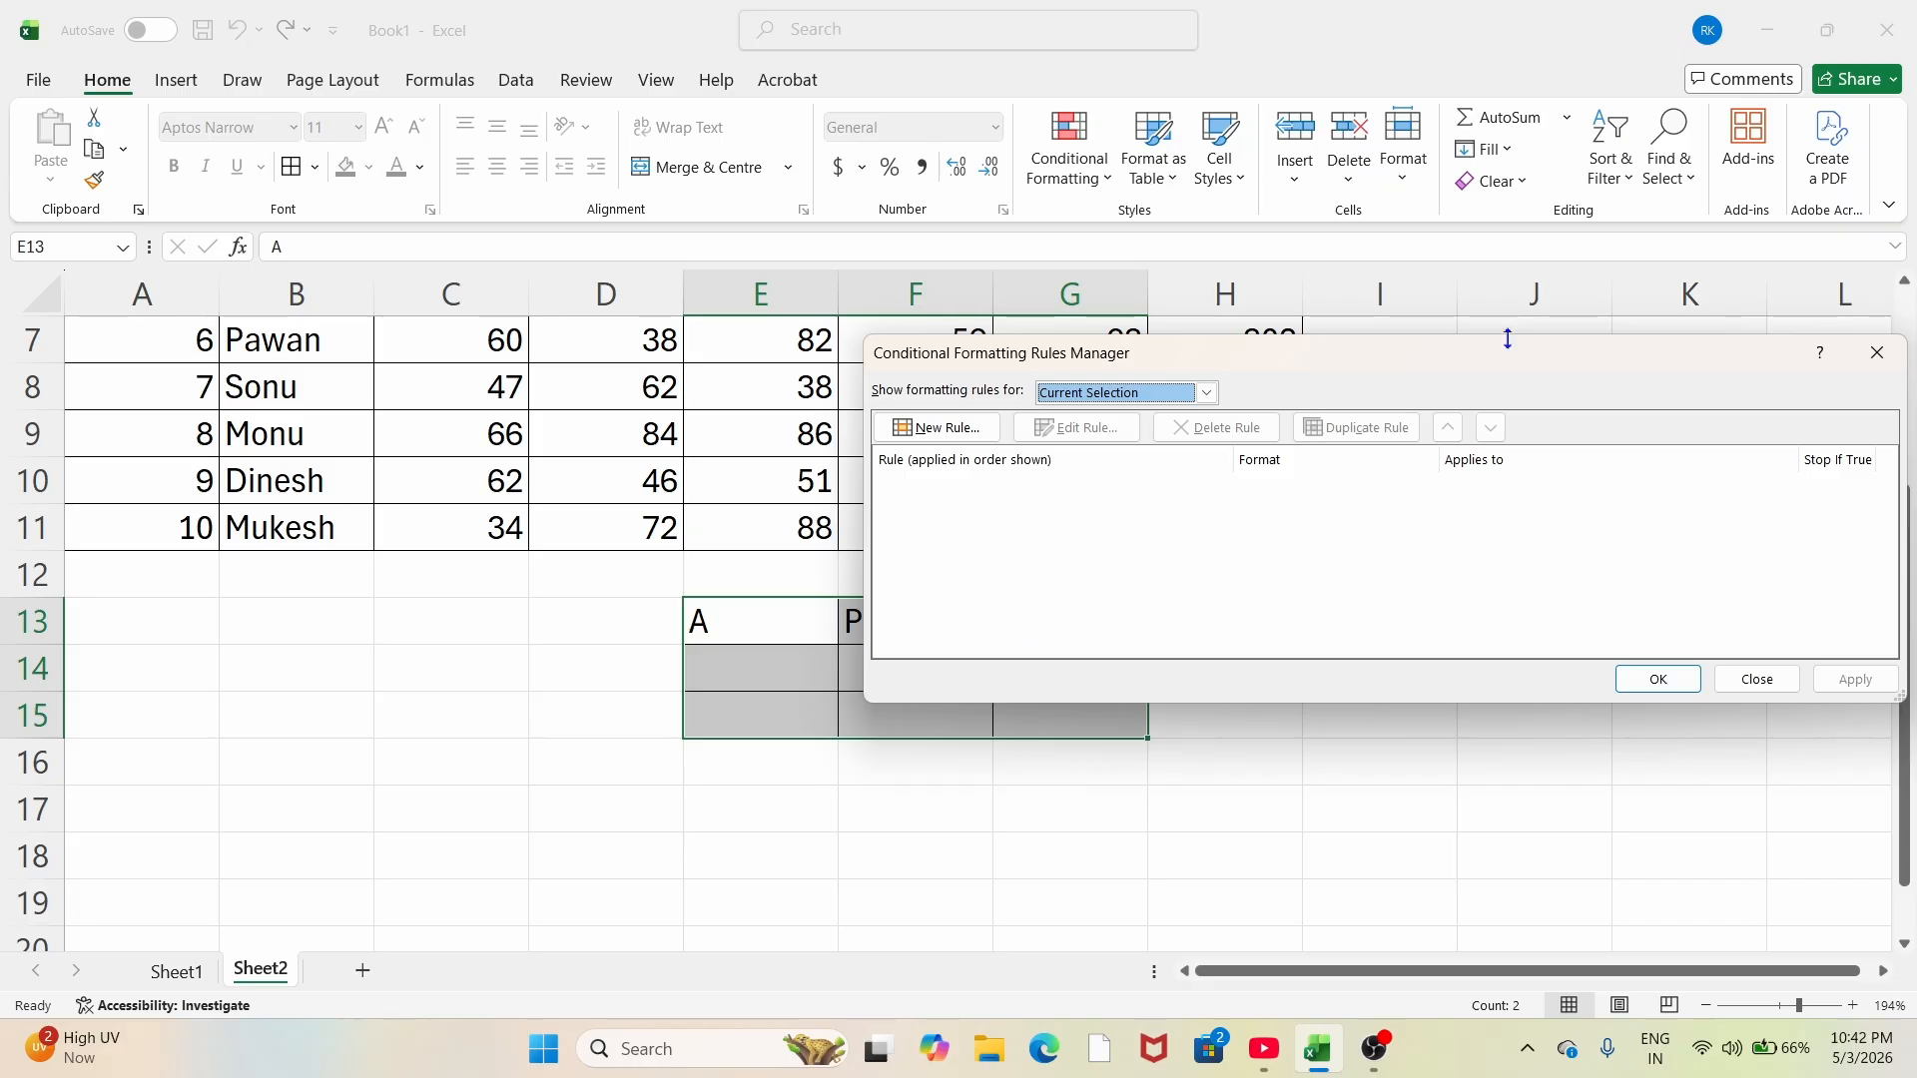
left_click_drag(1485, 352, 1226, 269)
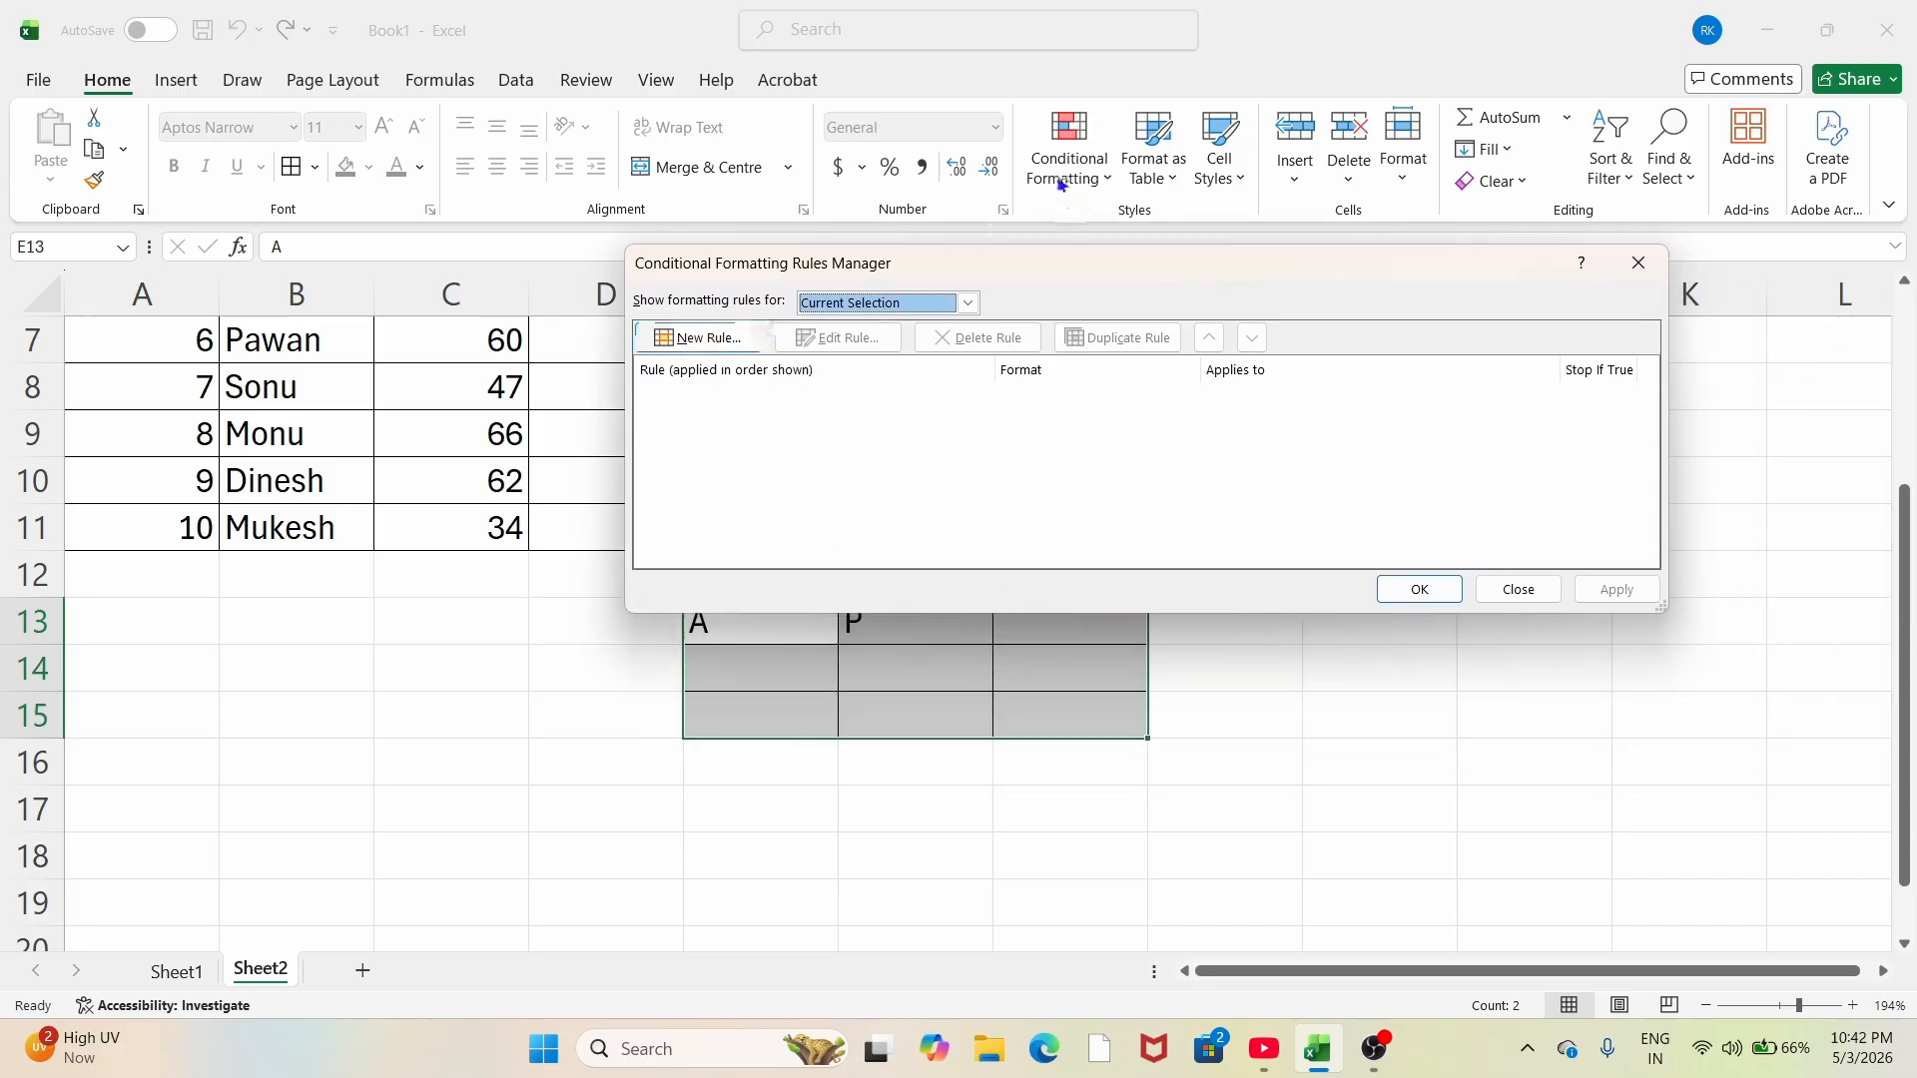
Step: Add a Specific Text rule giving red fill to cells in E13:G15 containing 'A'
left_click(701, 340)
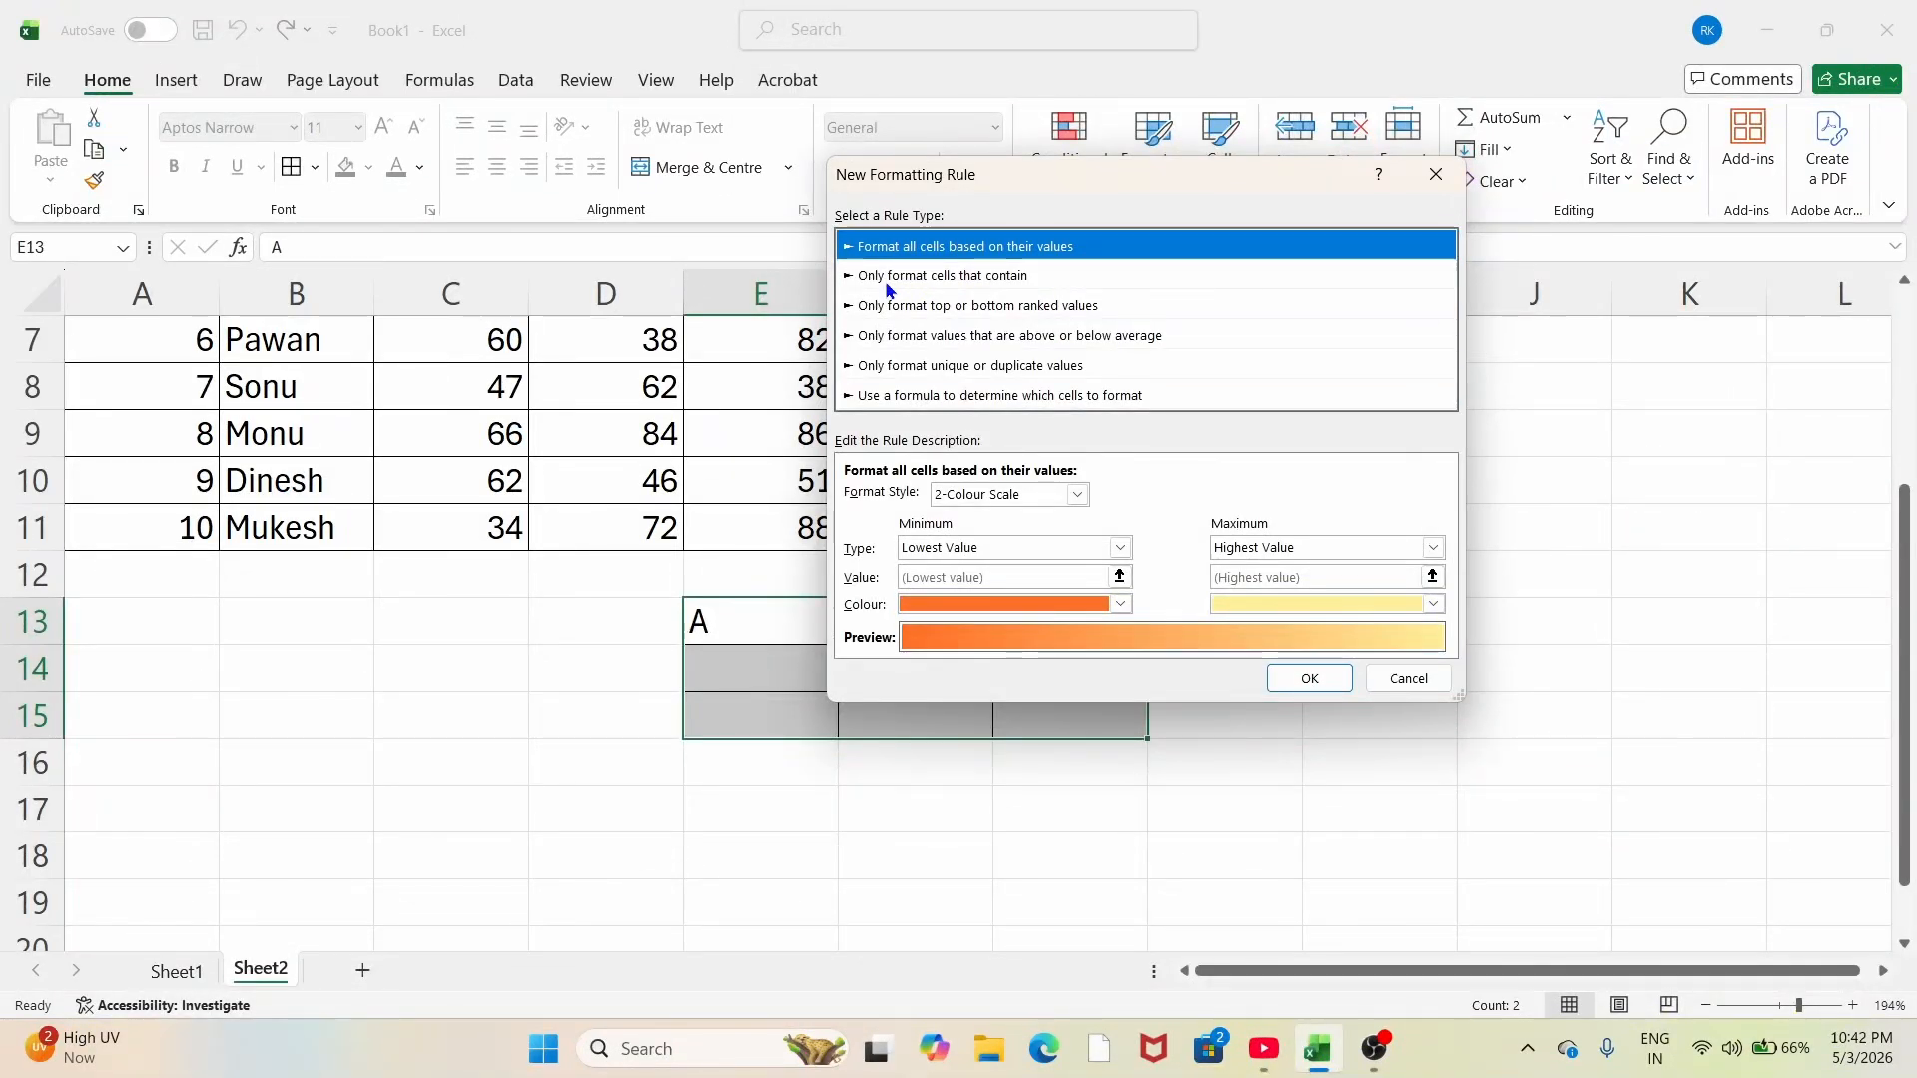
left_click(954, 277)
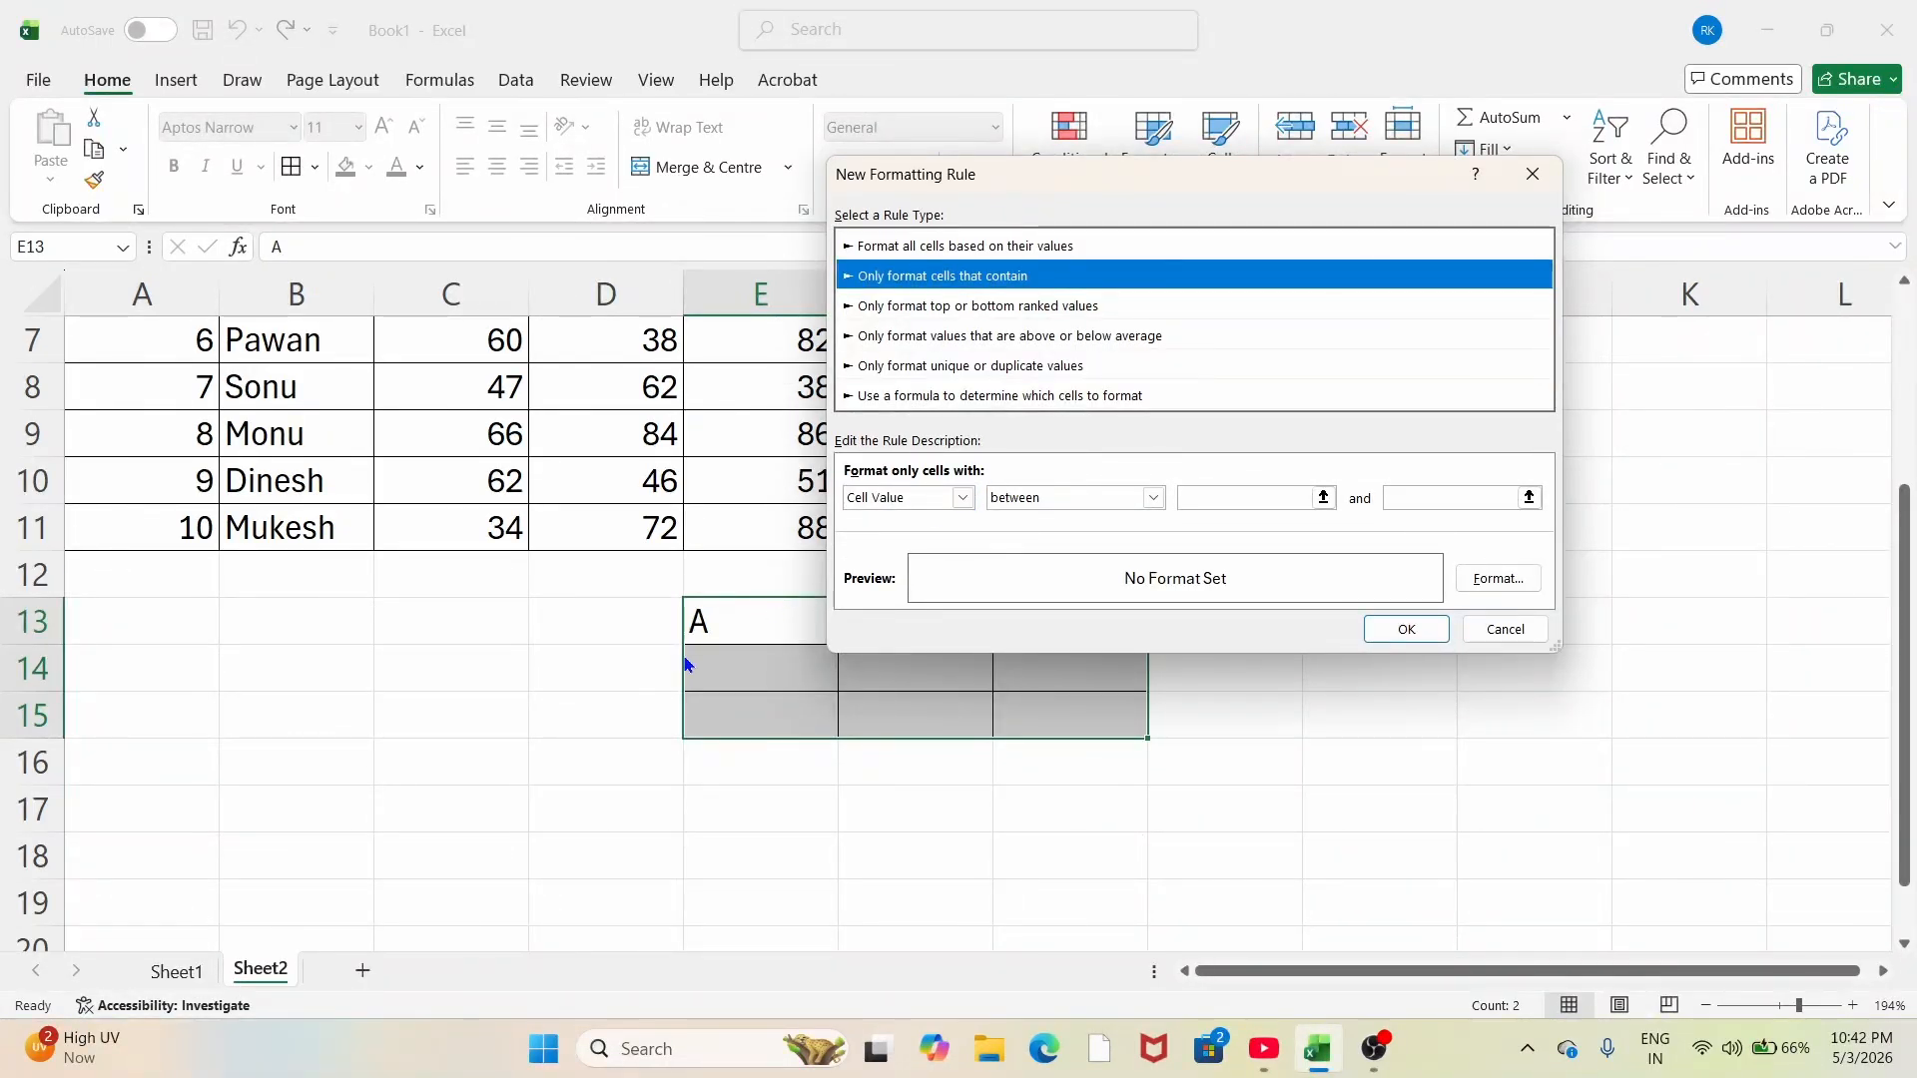
left_click(962, 498)
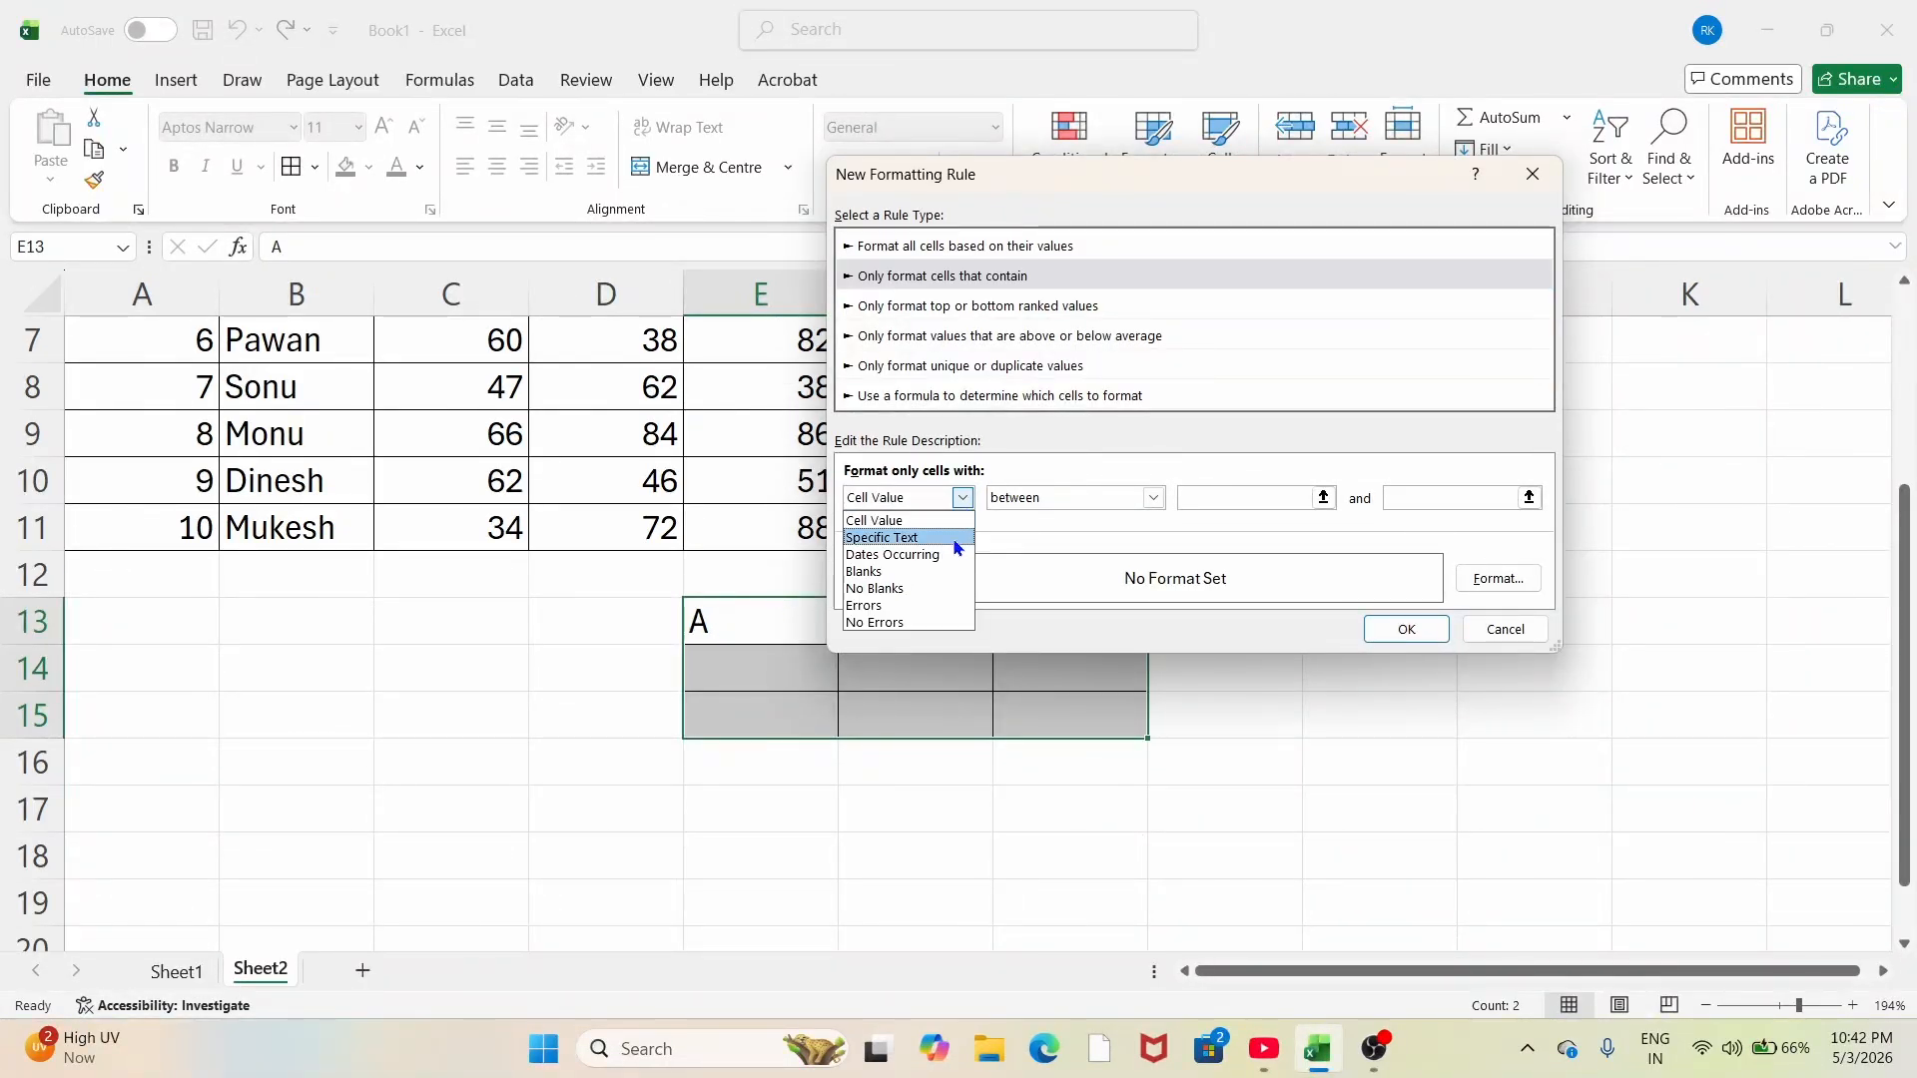
left_click(955, 539)
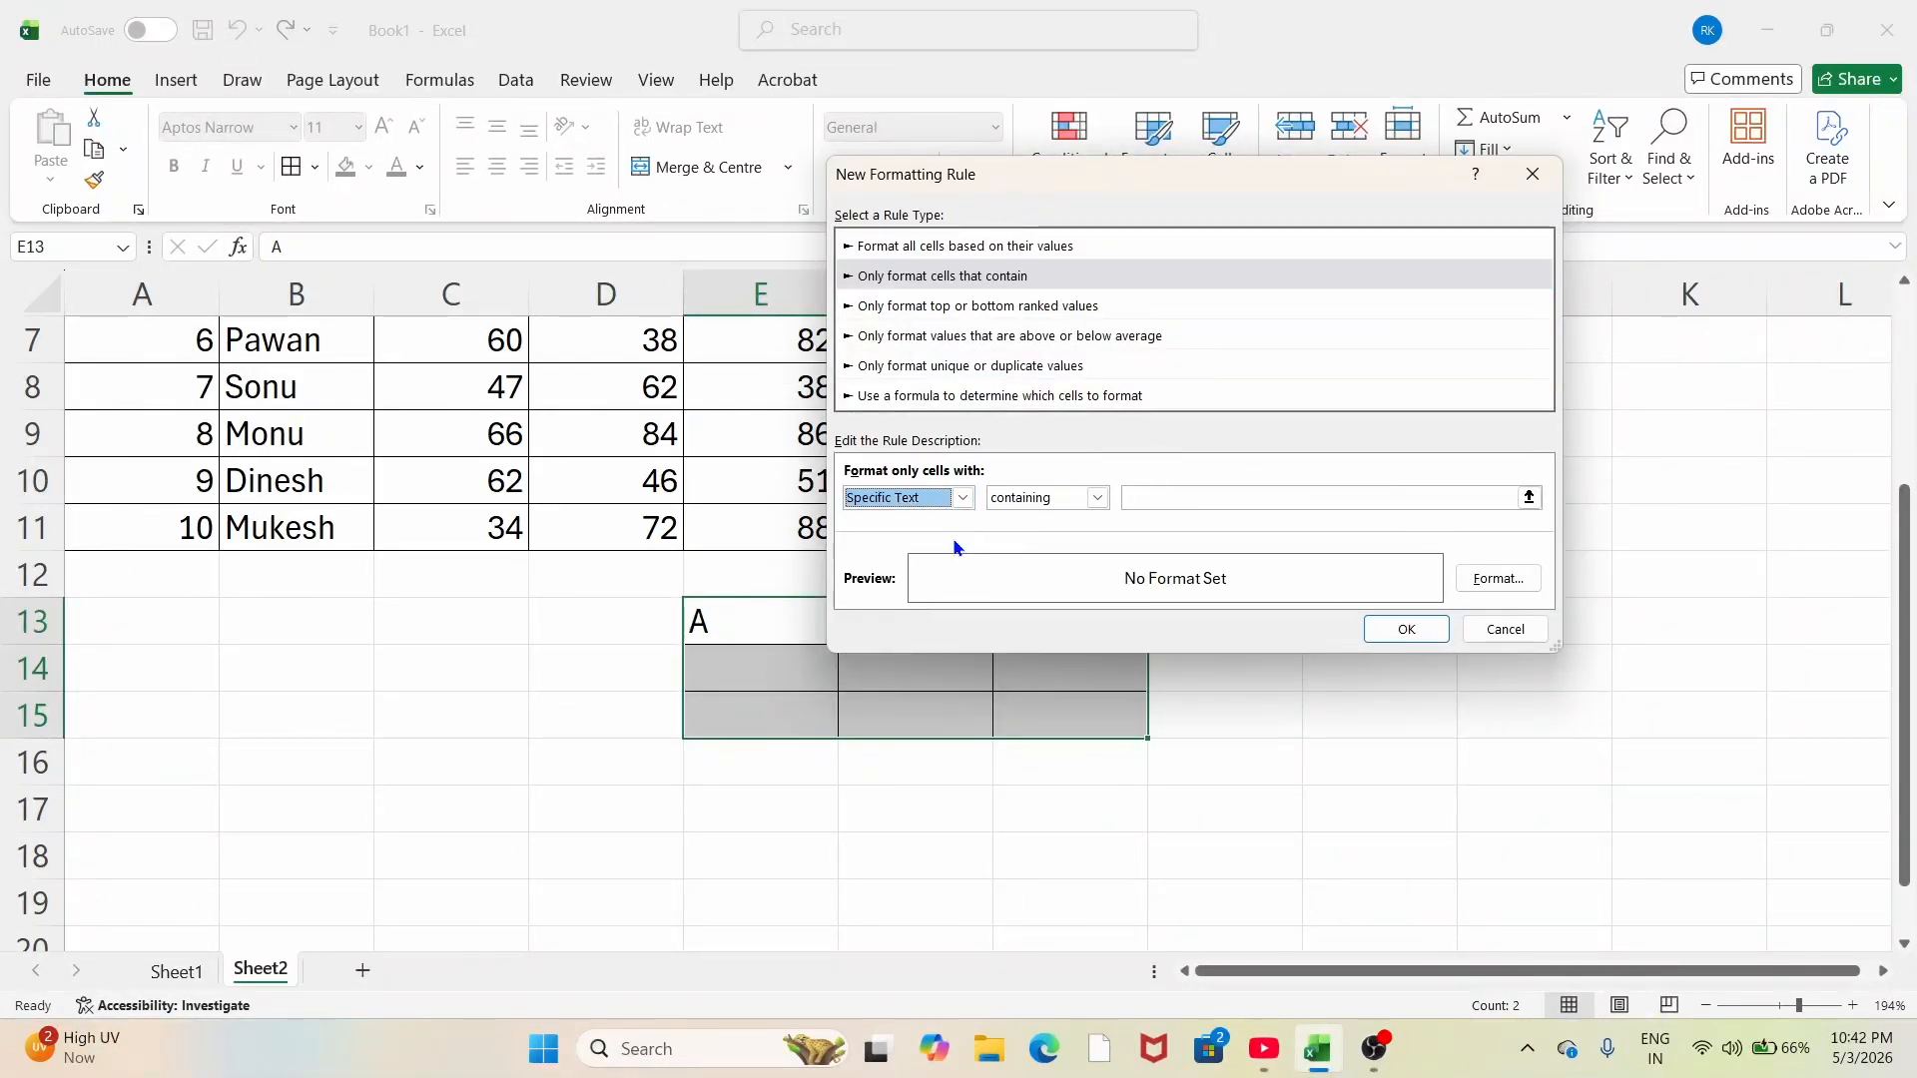
left_click(1215, 496)
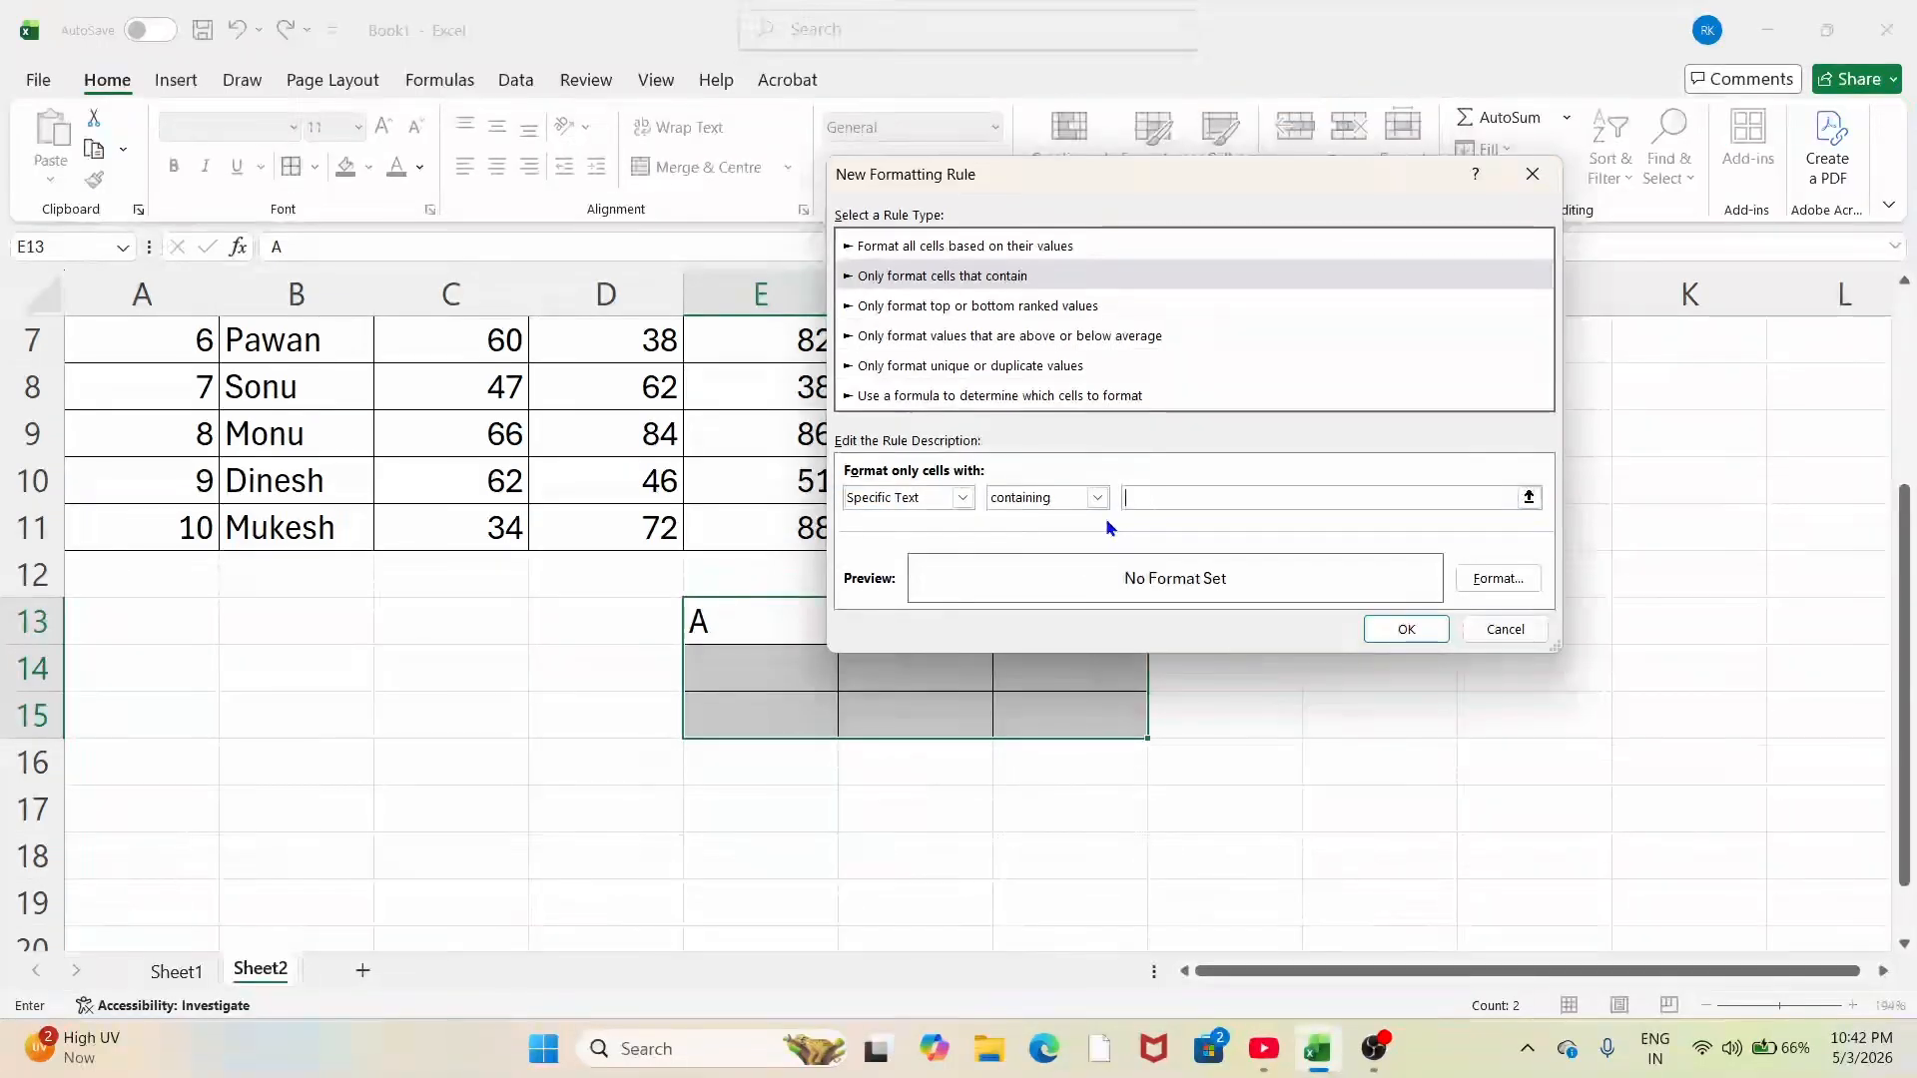
type("A")
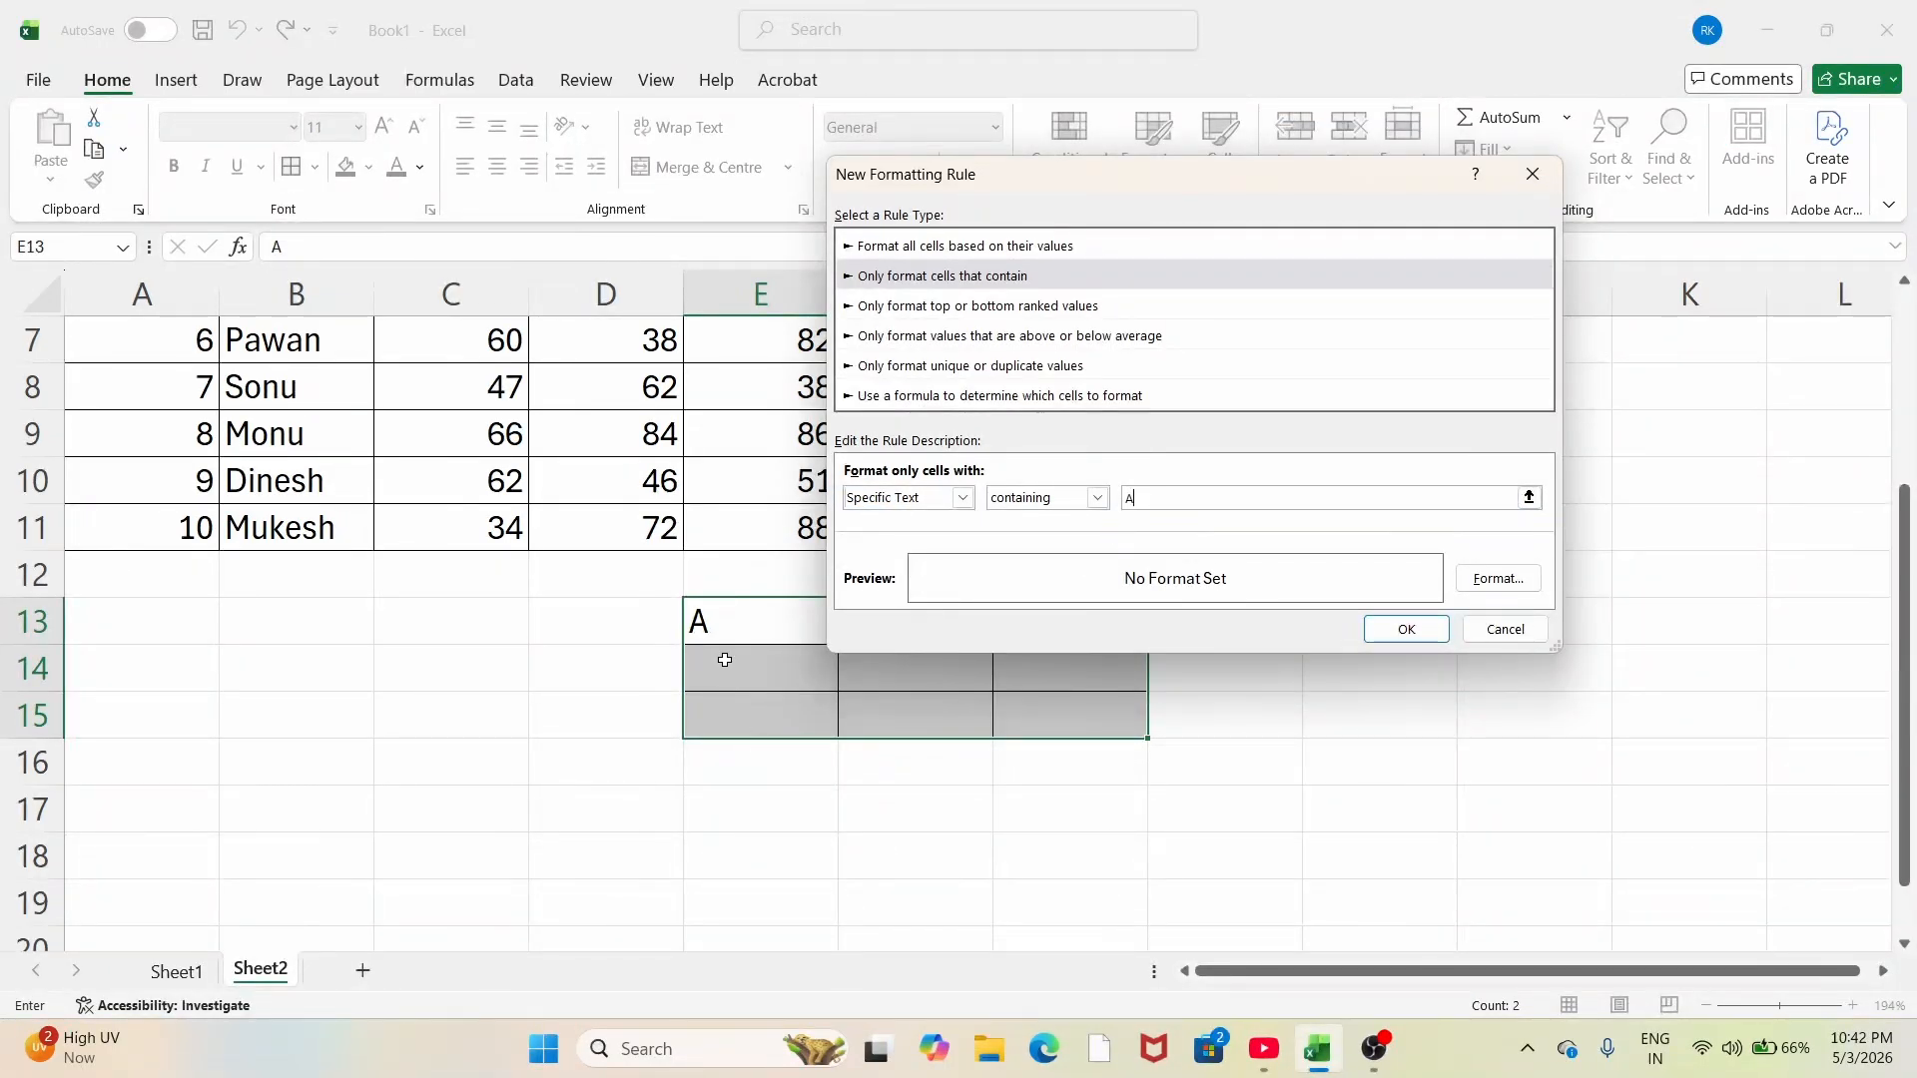
left_click(1495, 579)
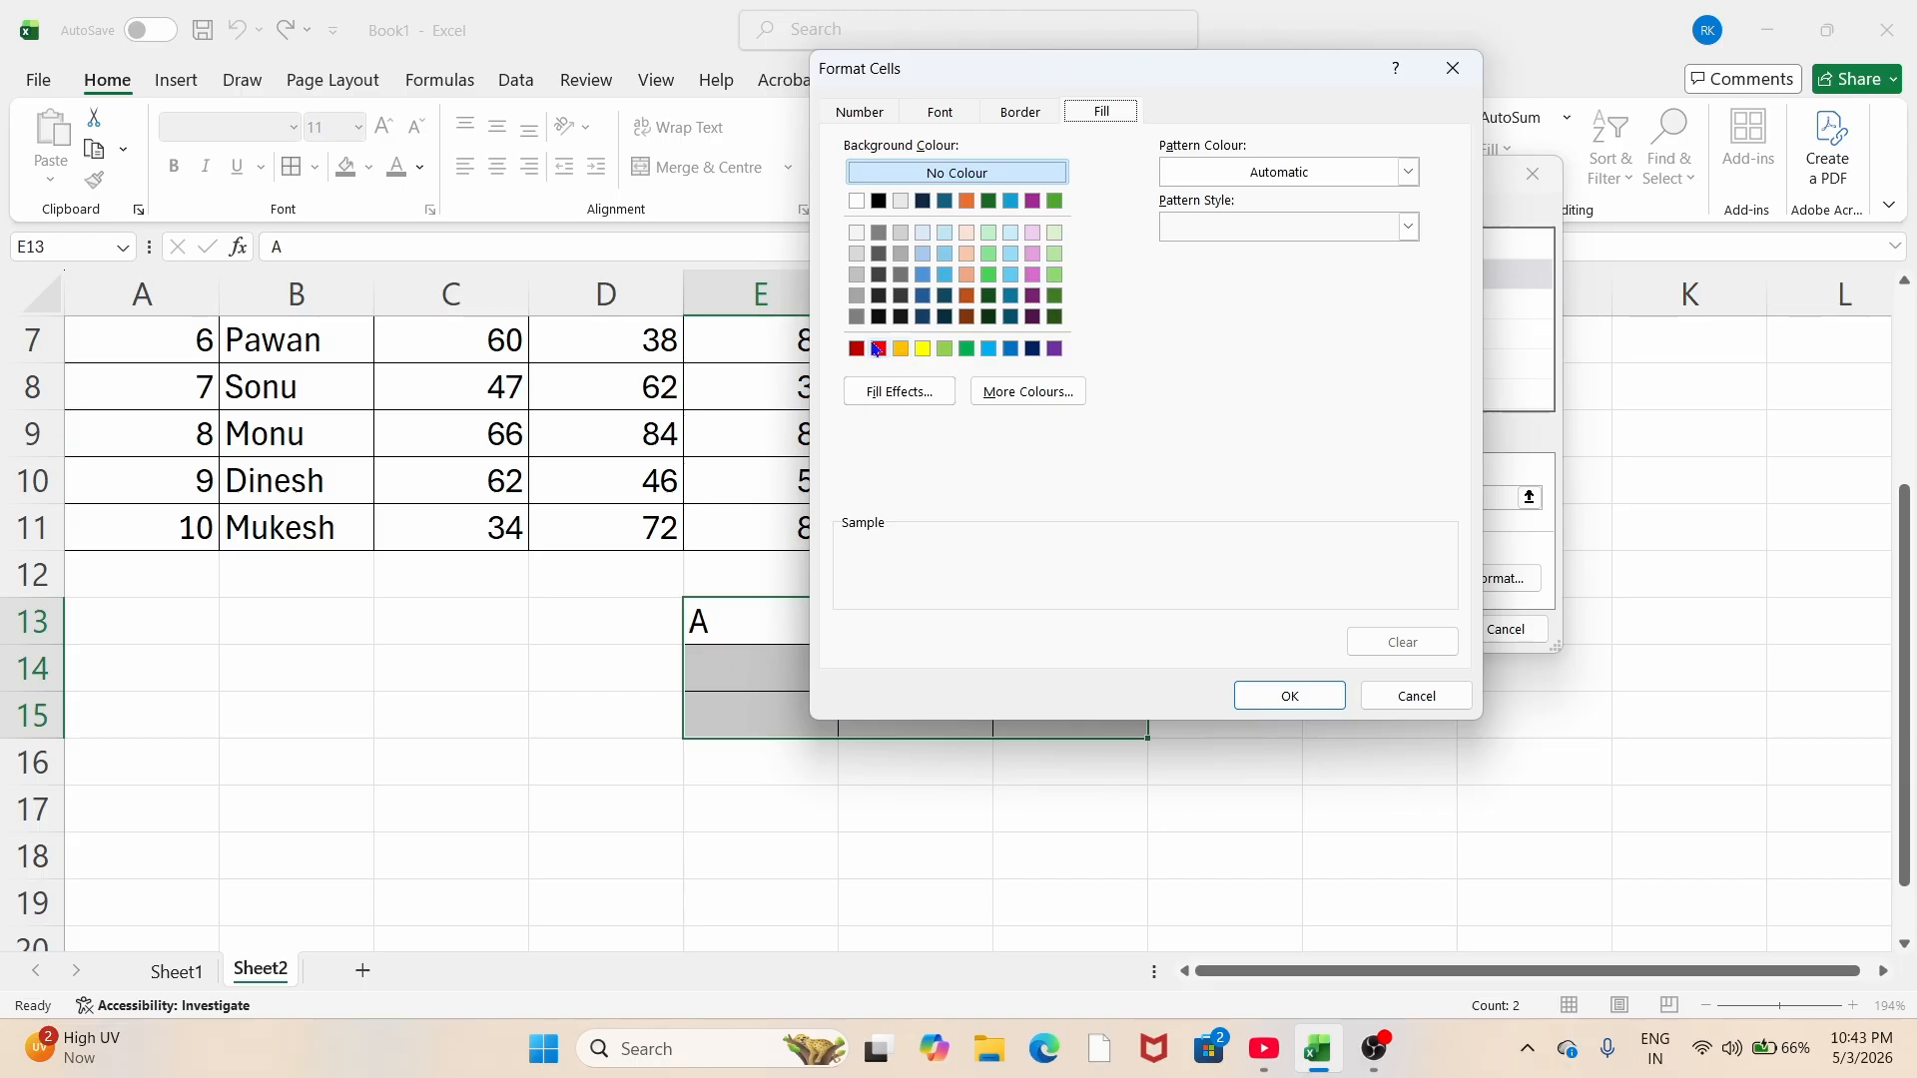
left_click(880, 349)
left_click(1252, 687)
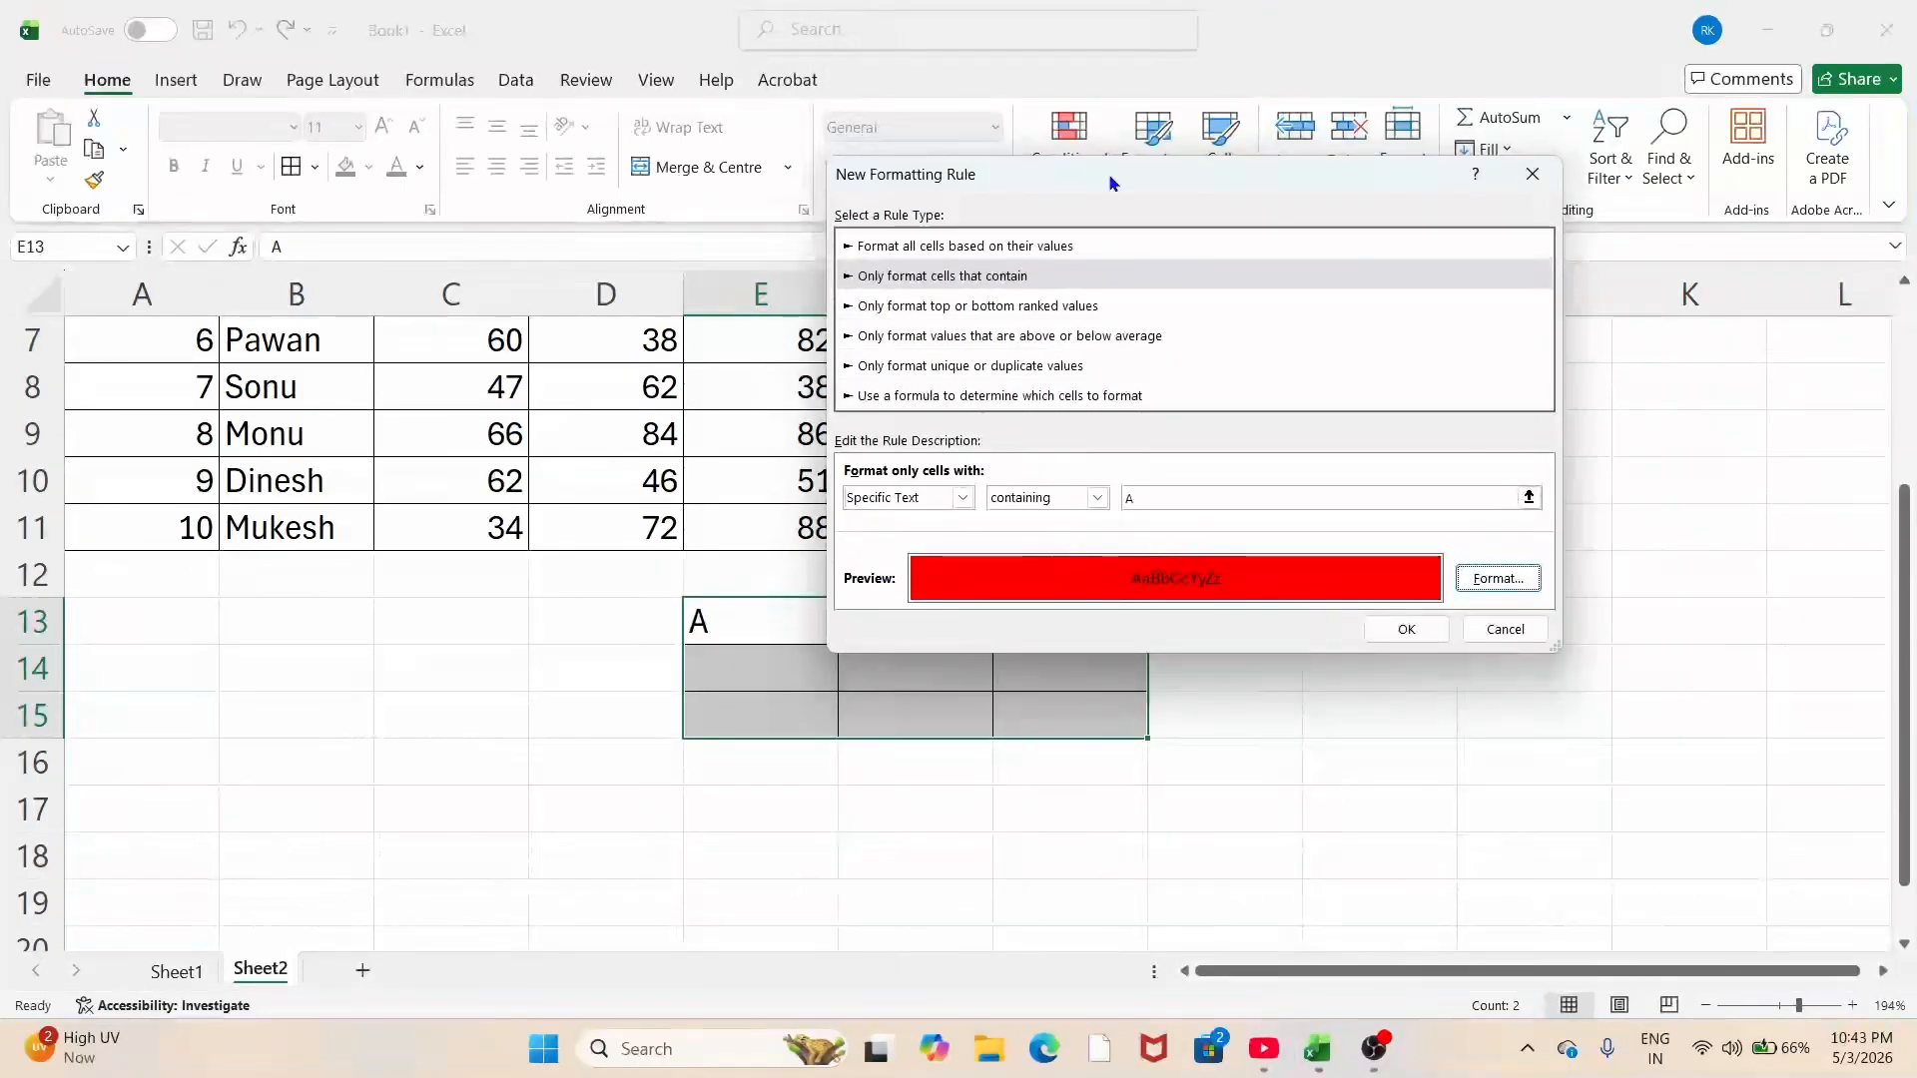
left_click(1428, 639)
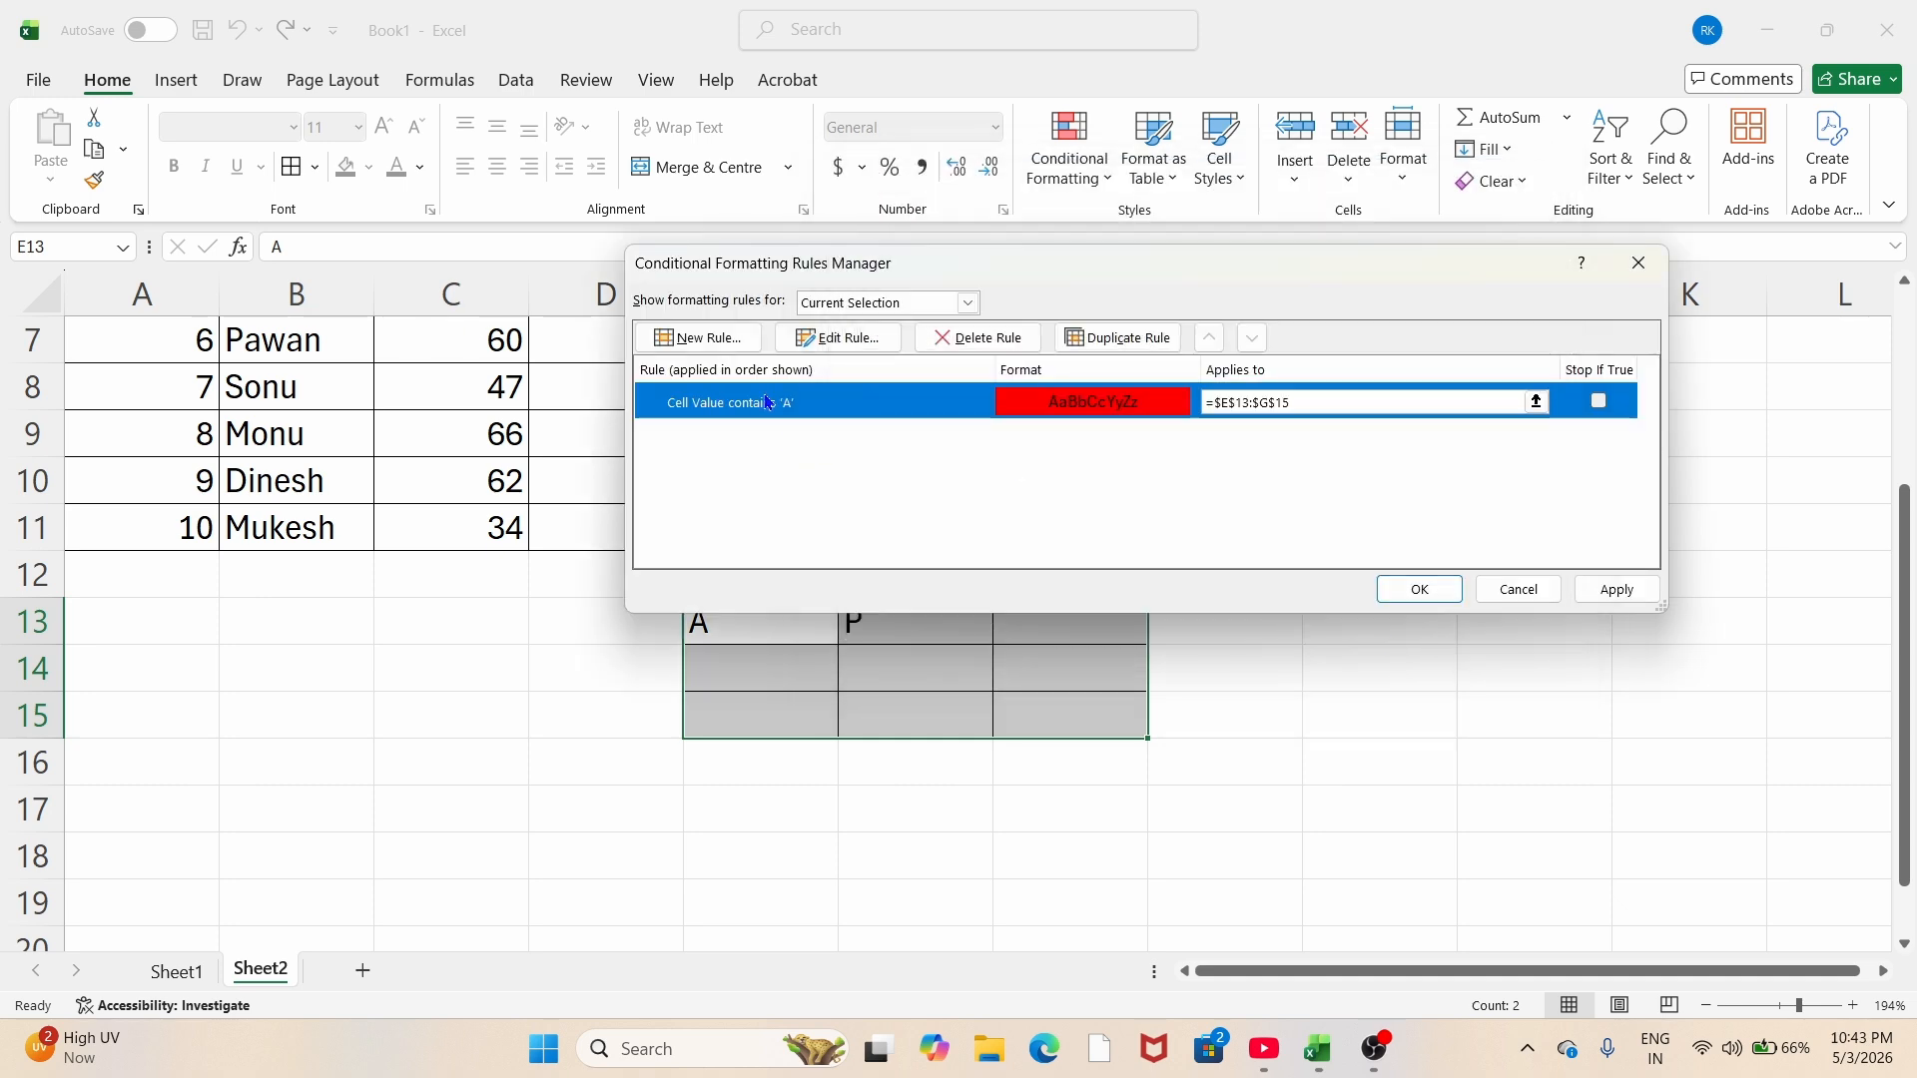
Step: Add a second Specific Text rule filling cells containing 'P' yellow, then apply both rules
left_click(704, 338)
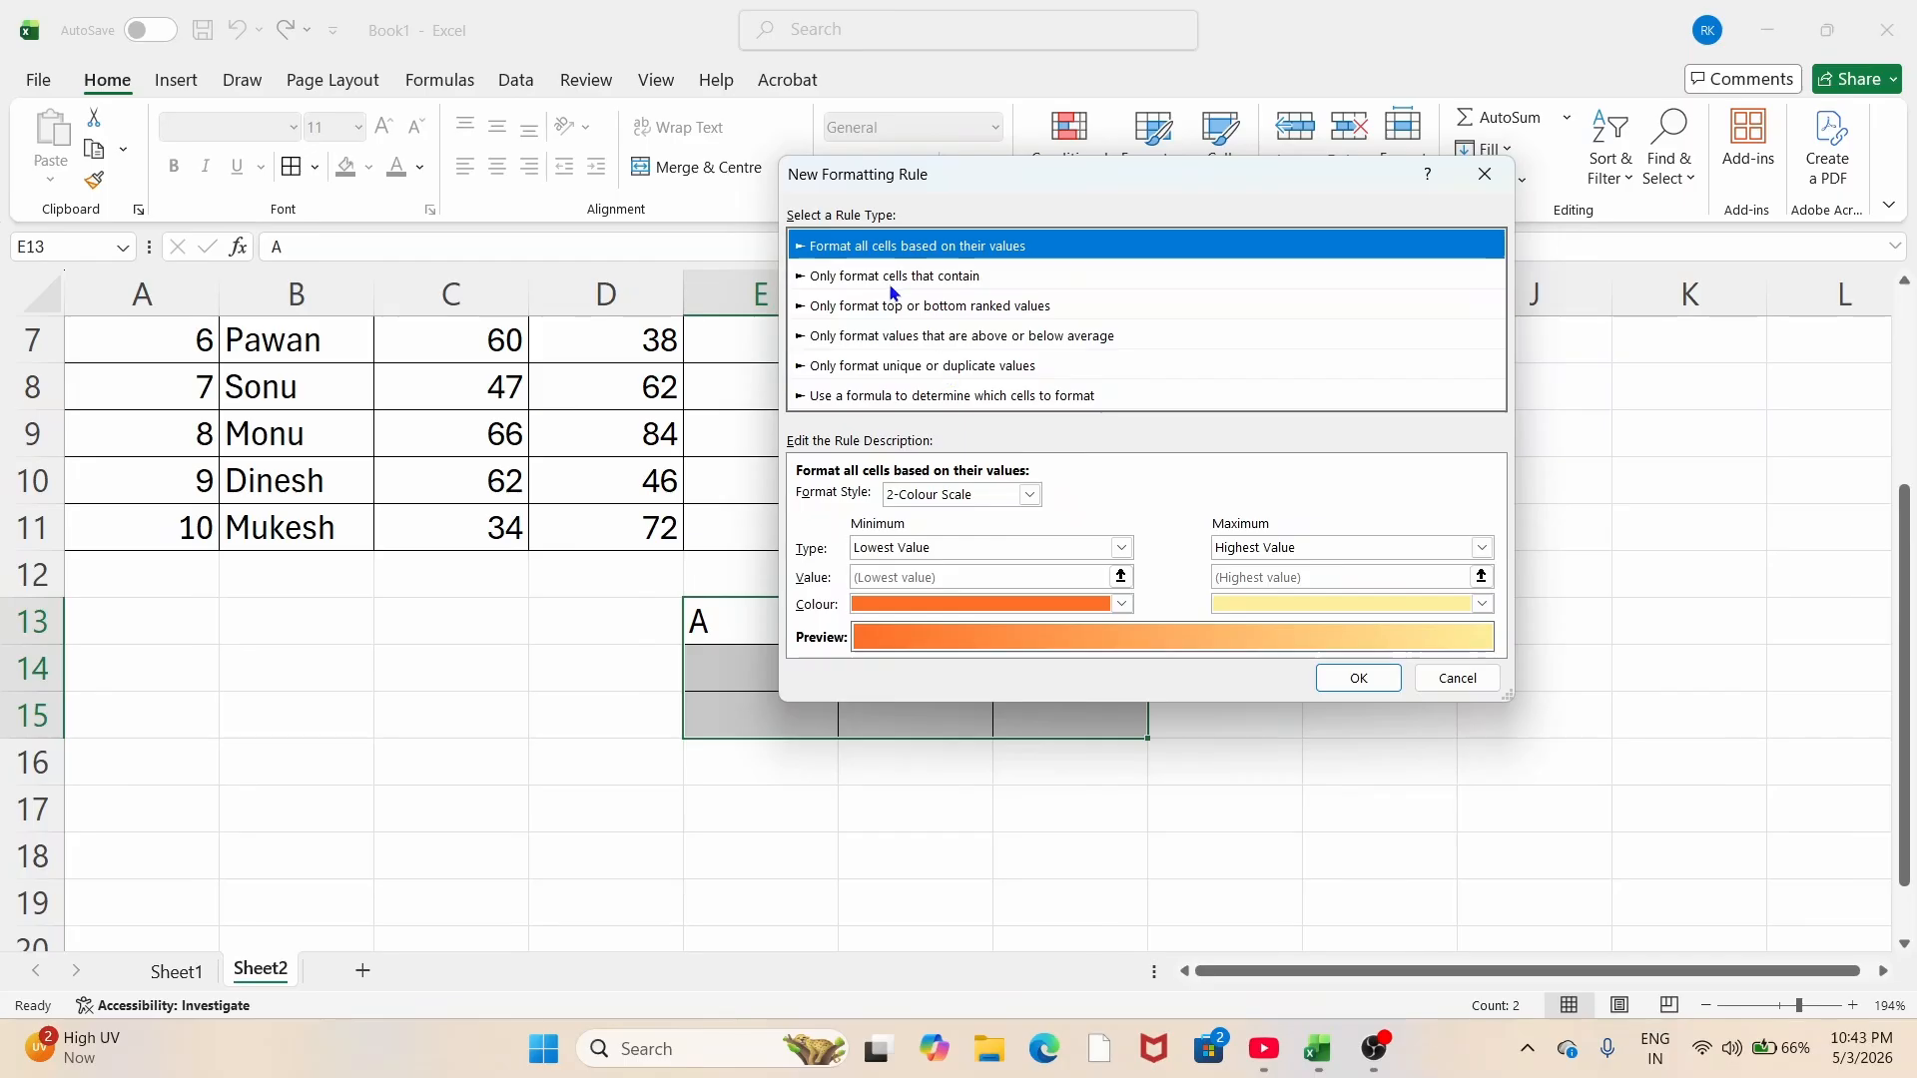
left_click(875, 287)
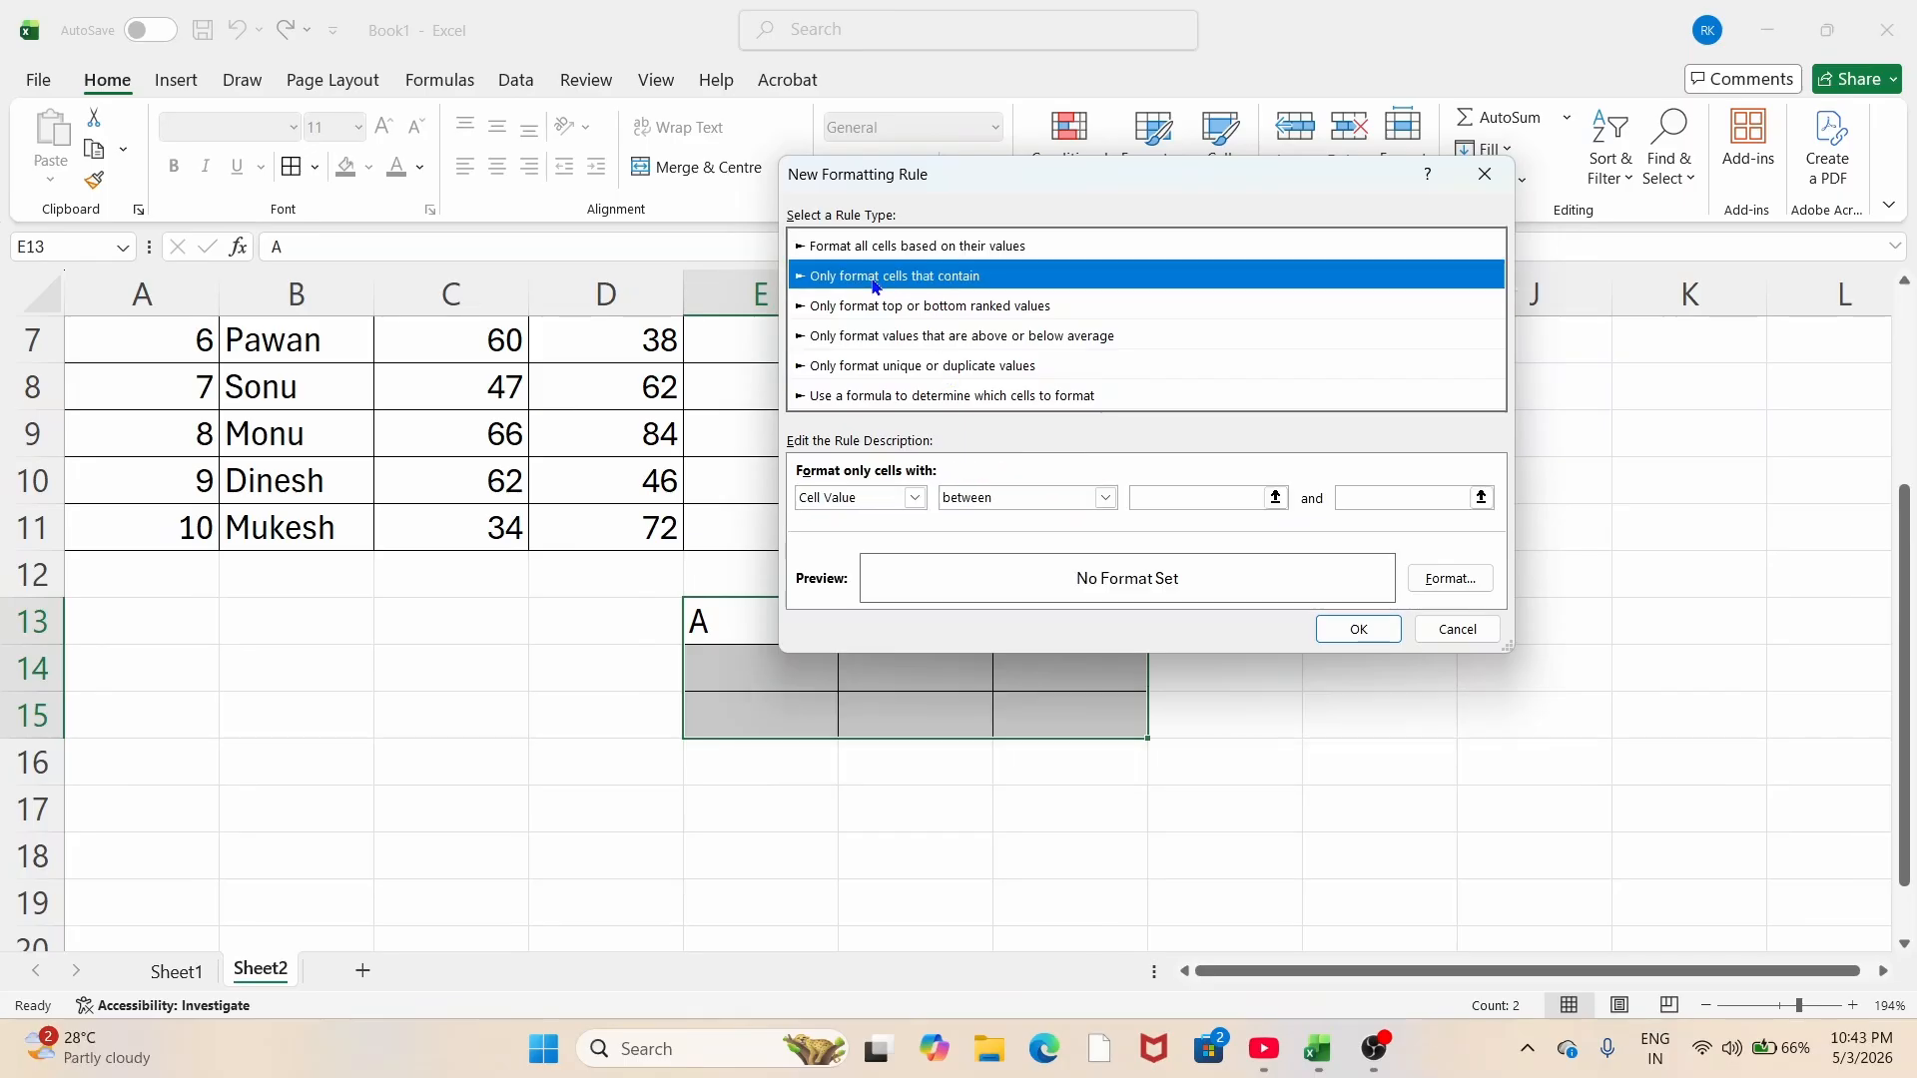
left_click(921, 498)
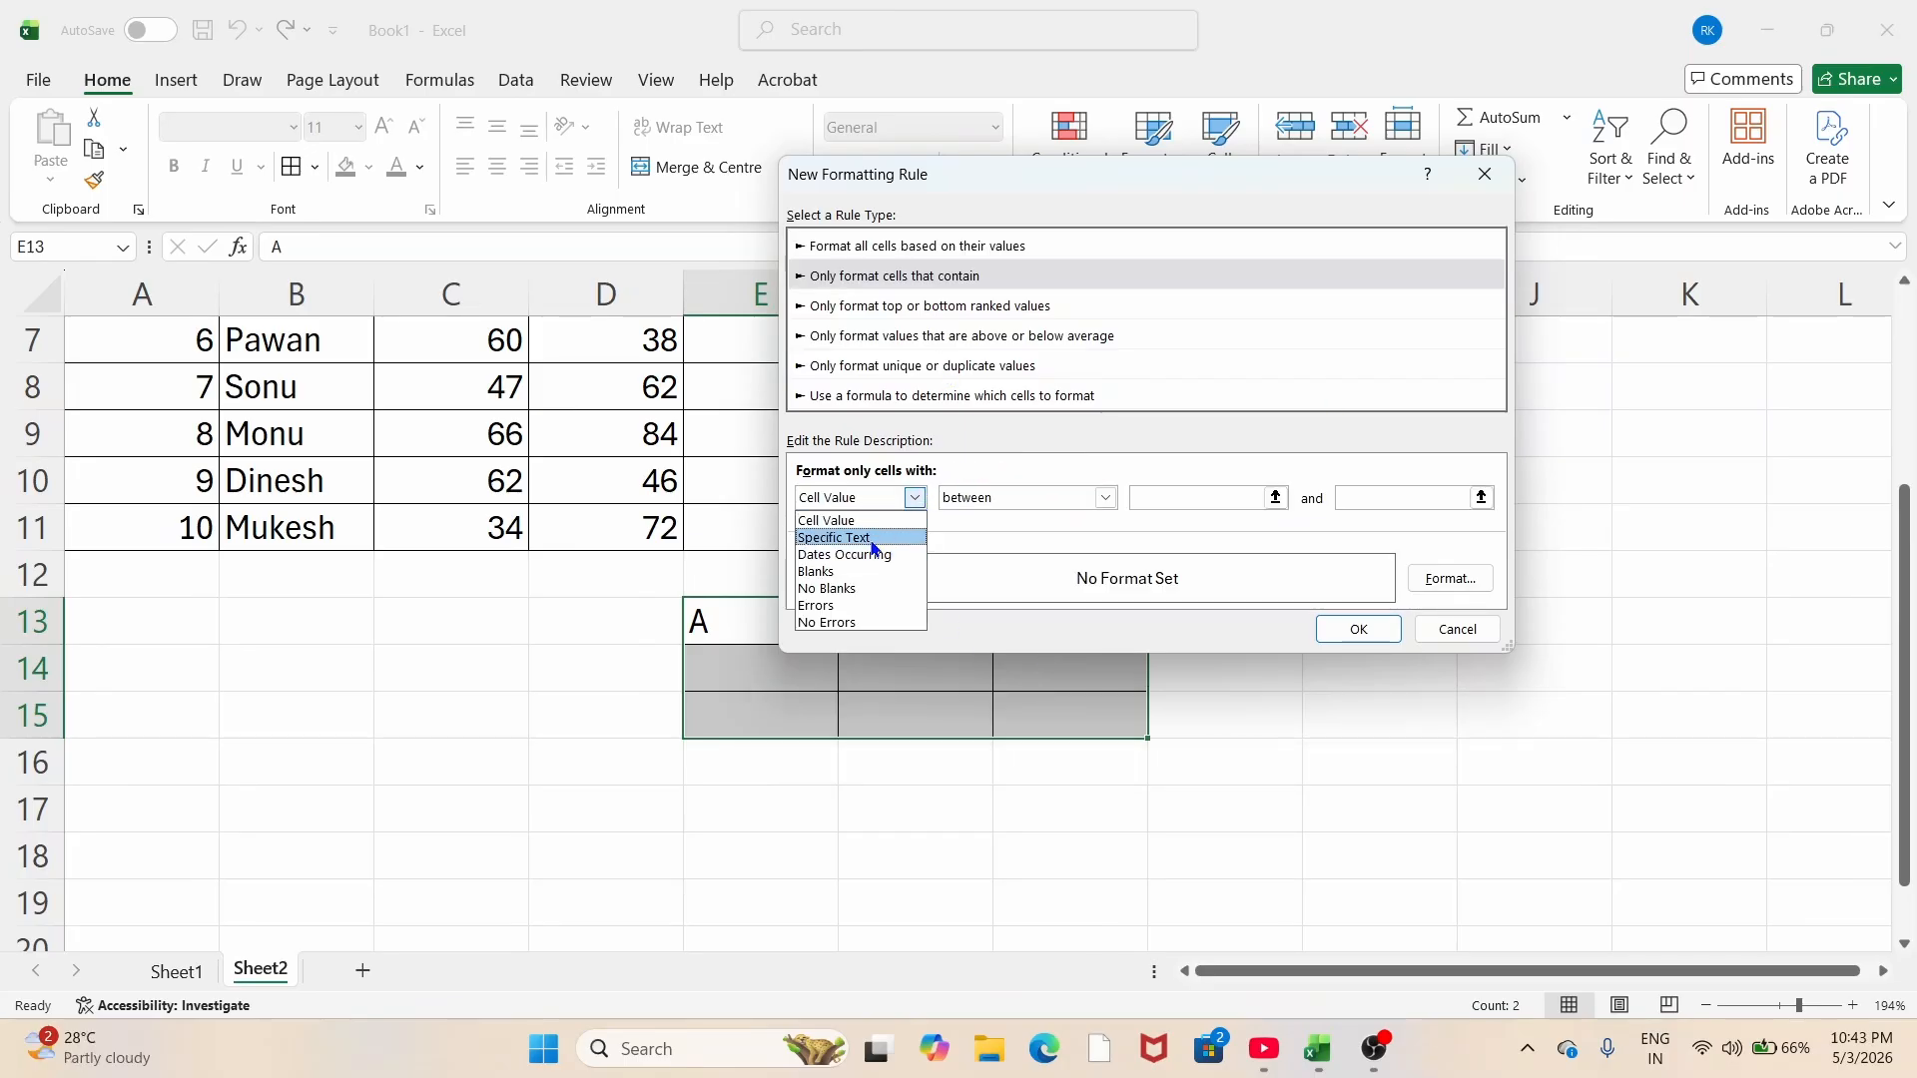
left_click(872, 541)
left_click(1195, 498)
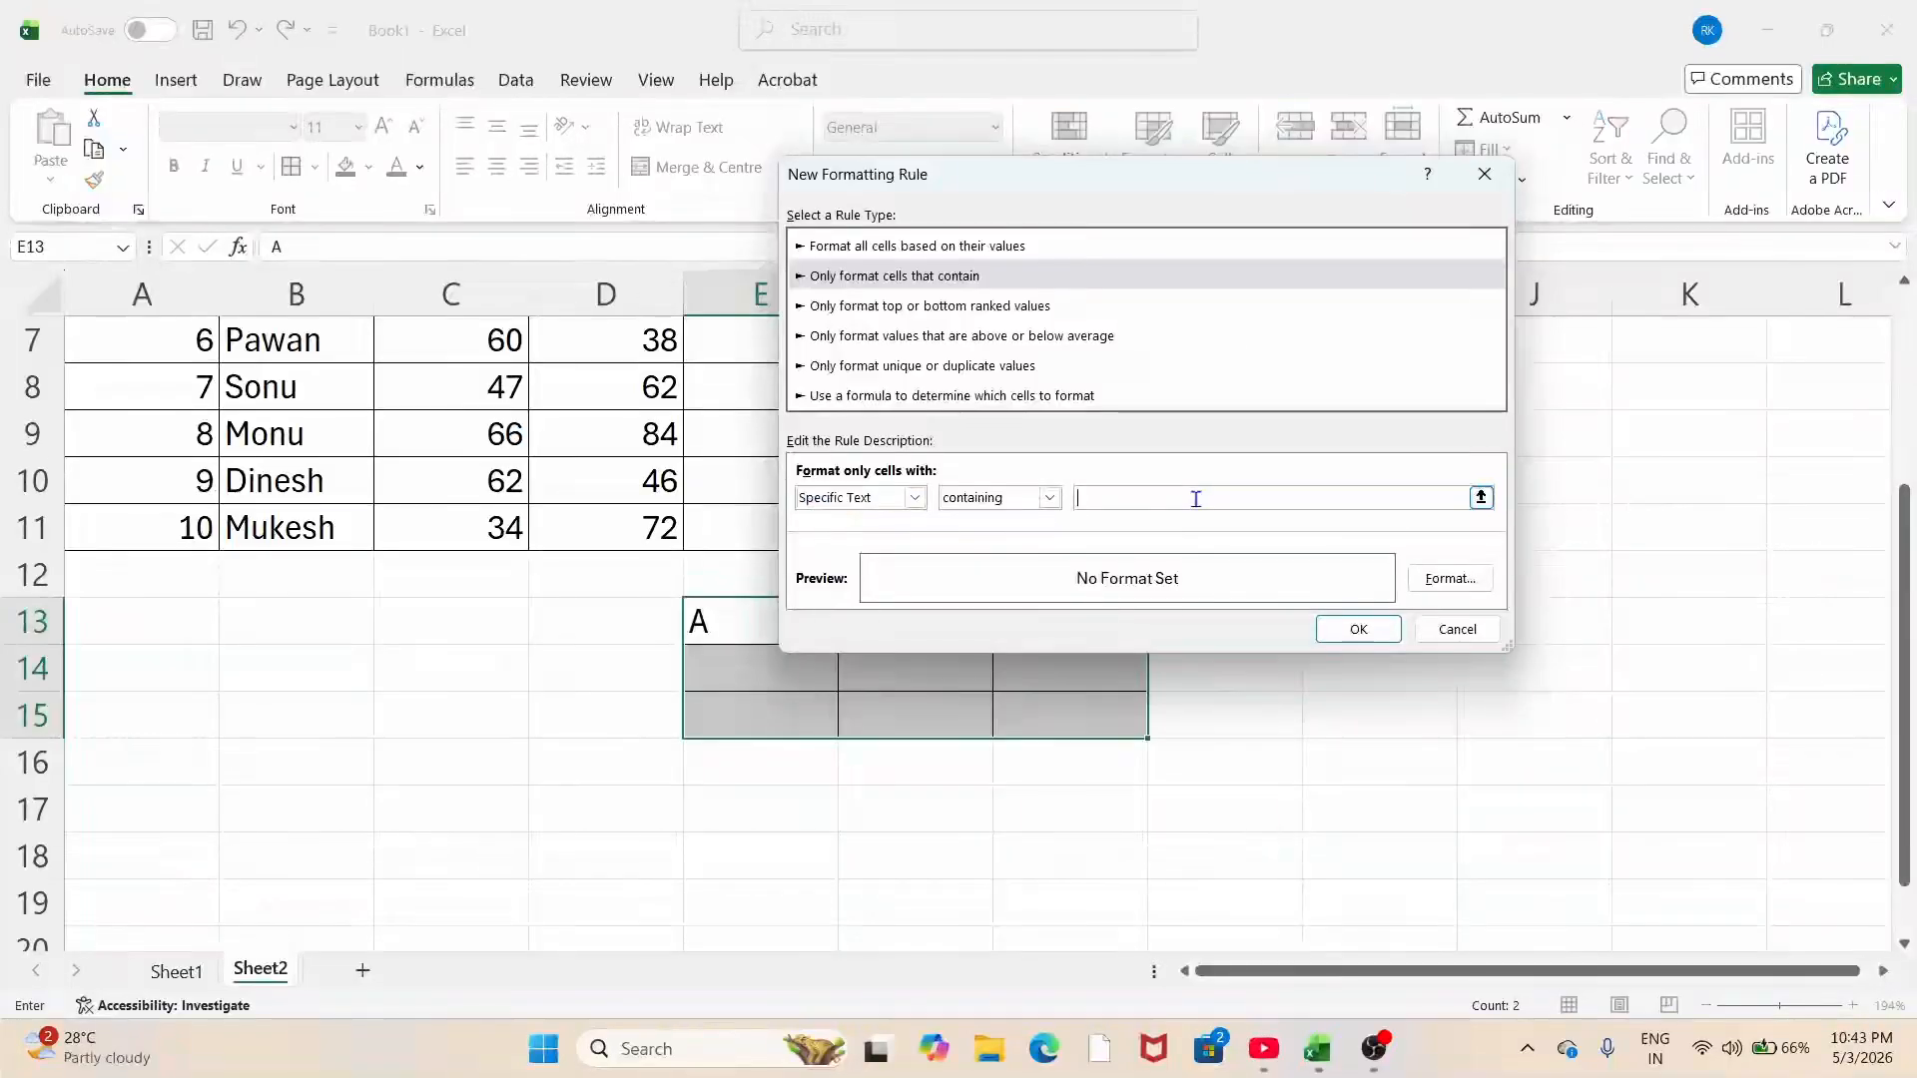
type("B")
left_click(1450, 578)
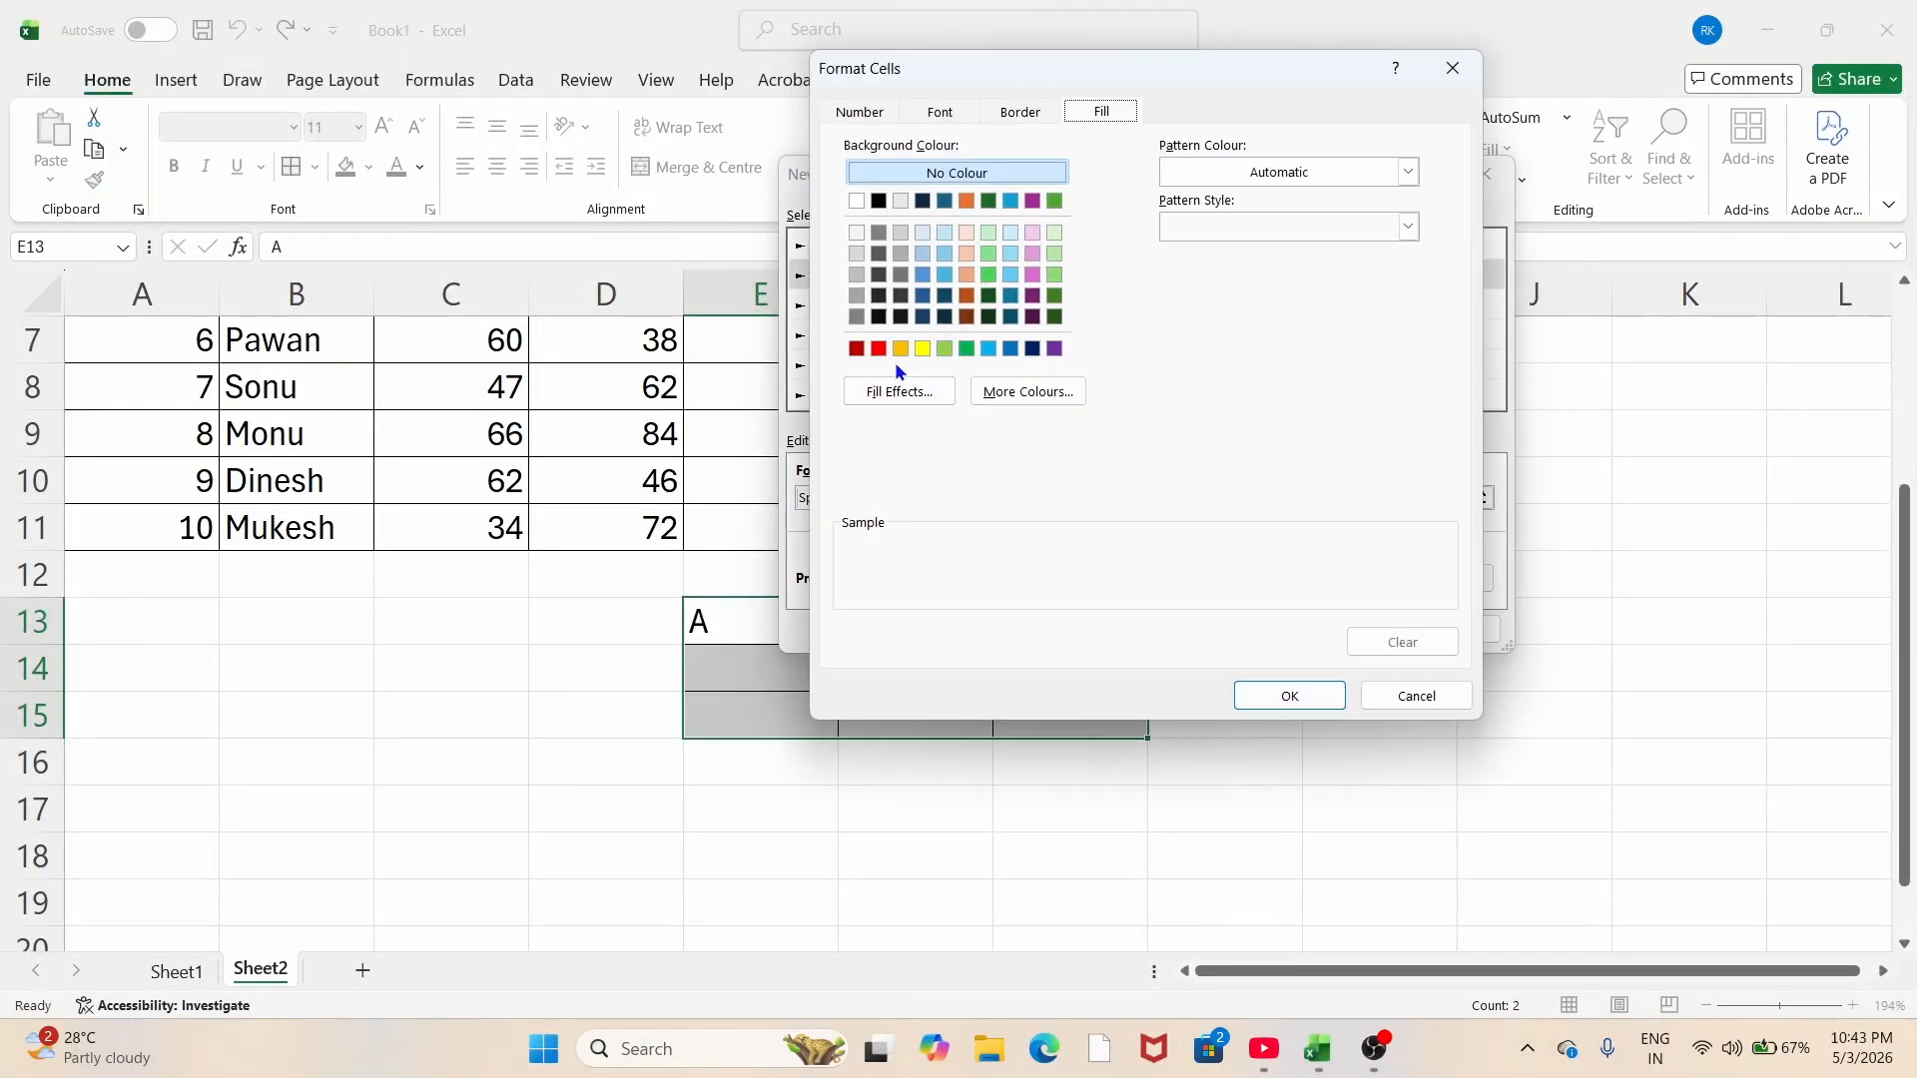
left_click(920, 351)
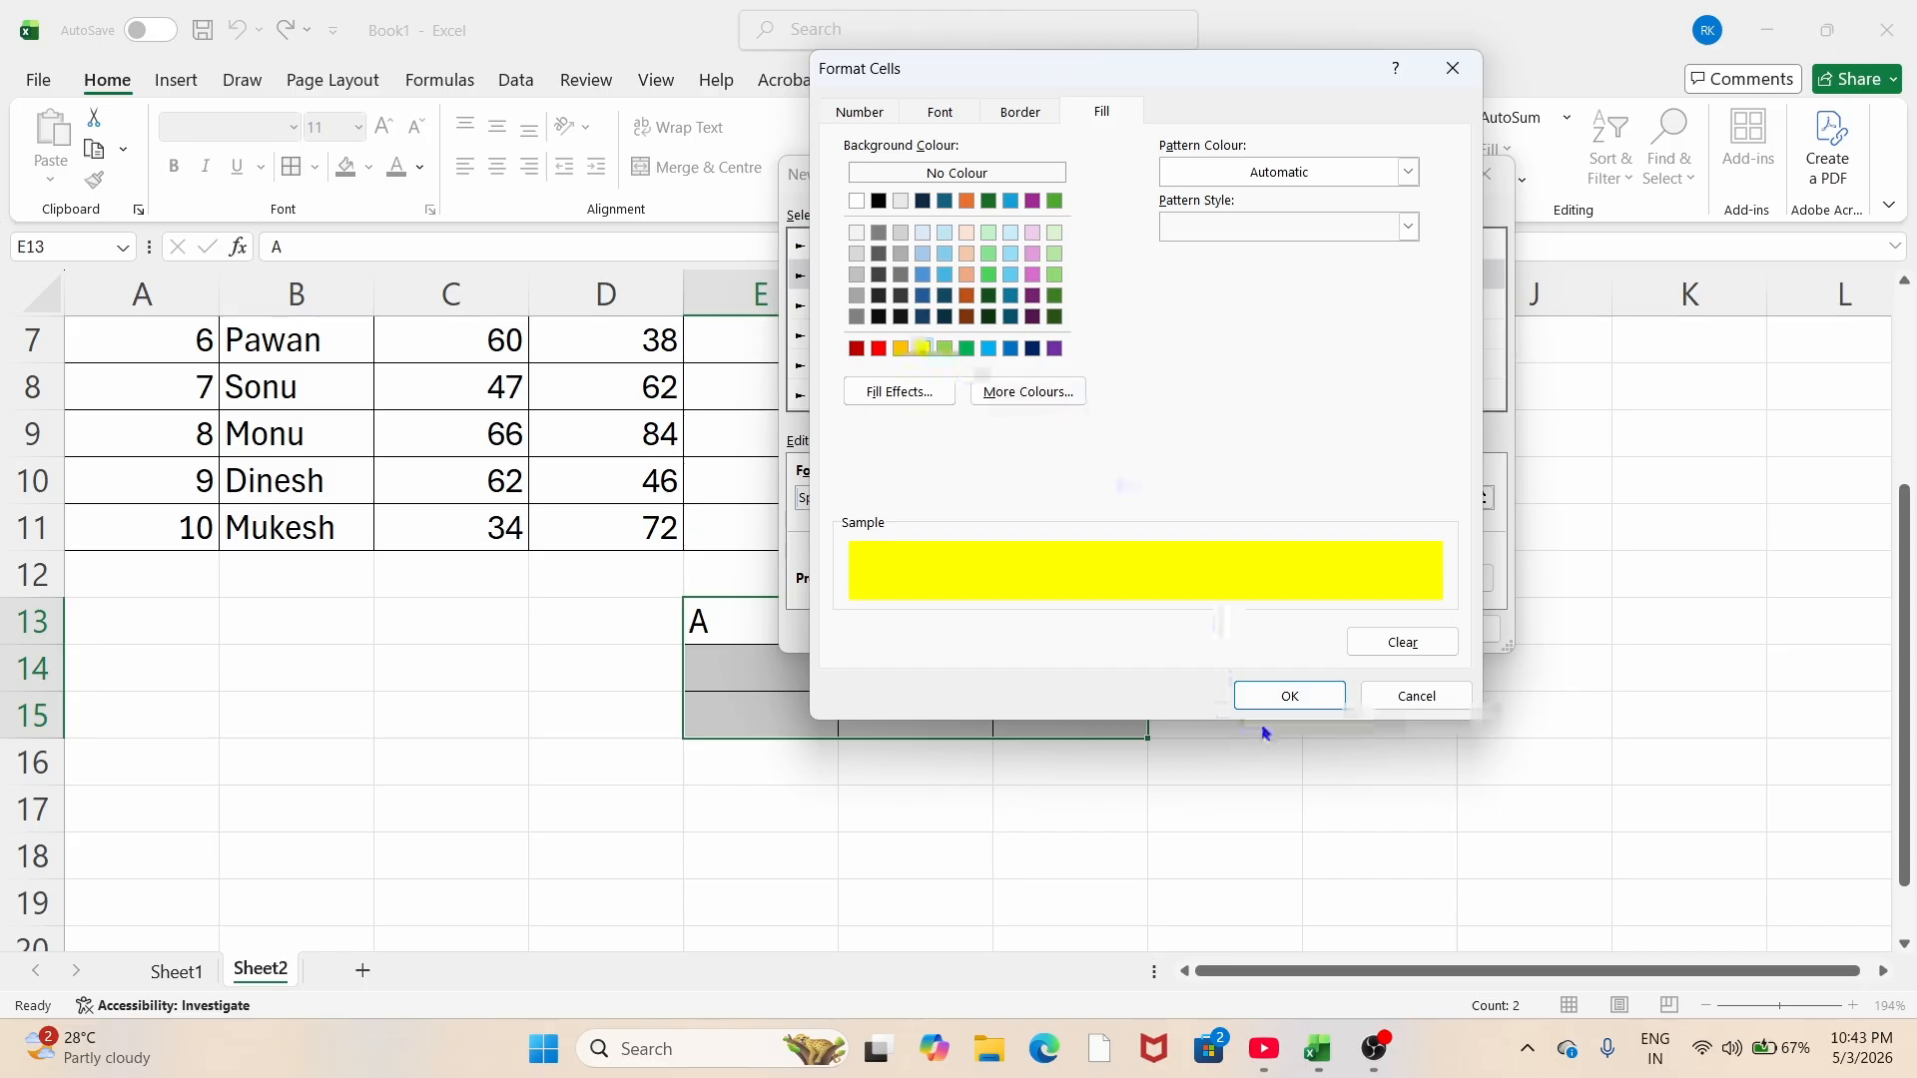
left_click(1286, 695)
left_click(1358, 625)
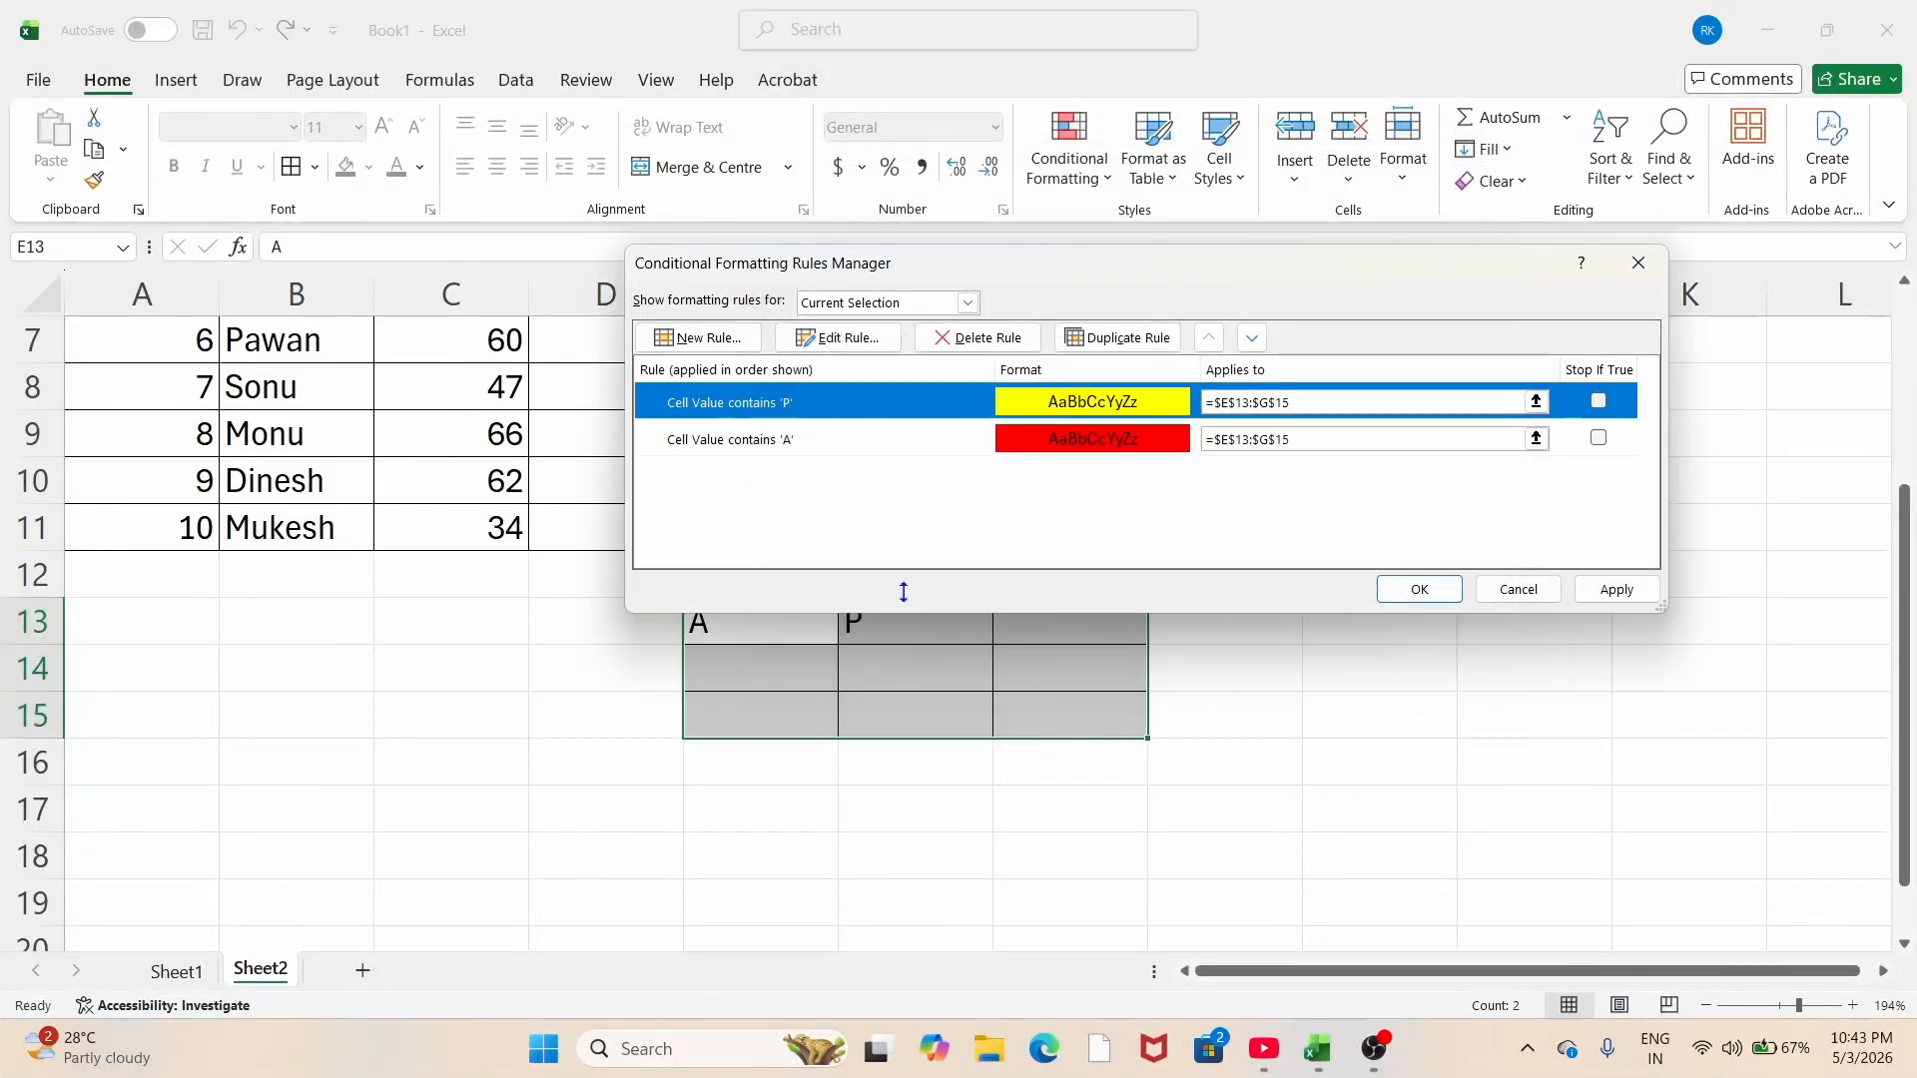
left_click(1420, 591)
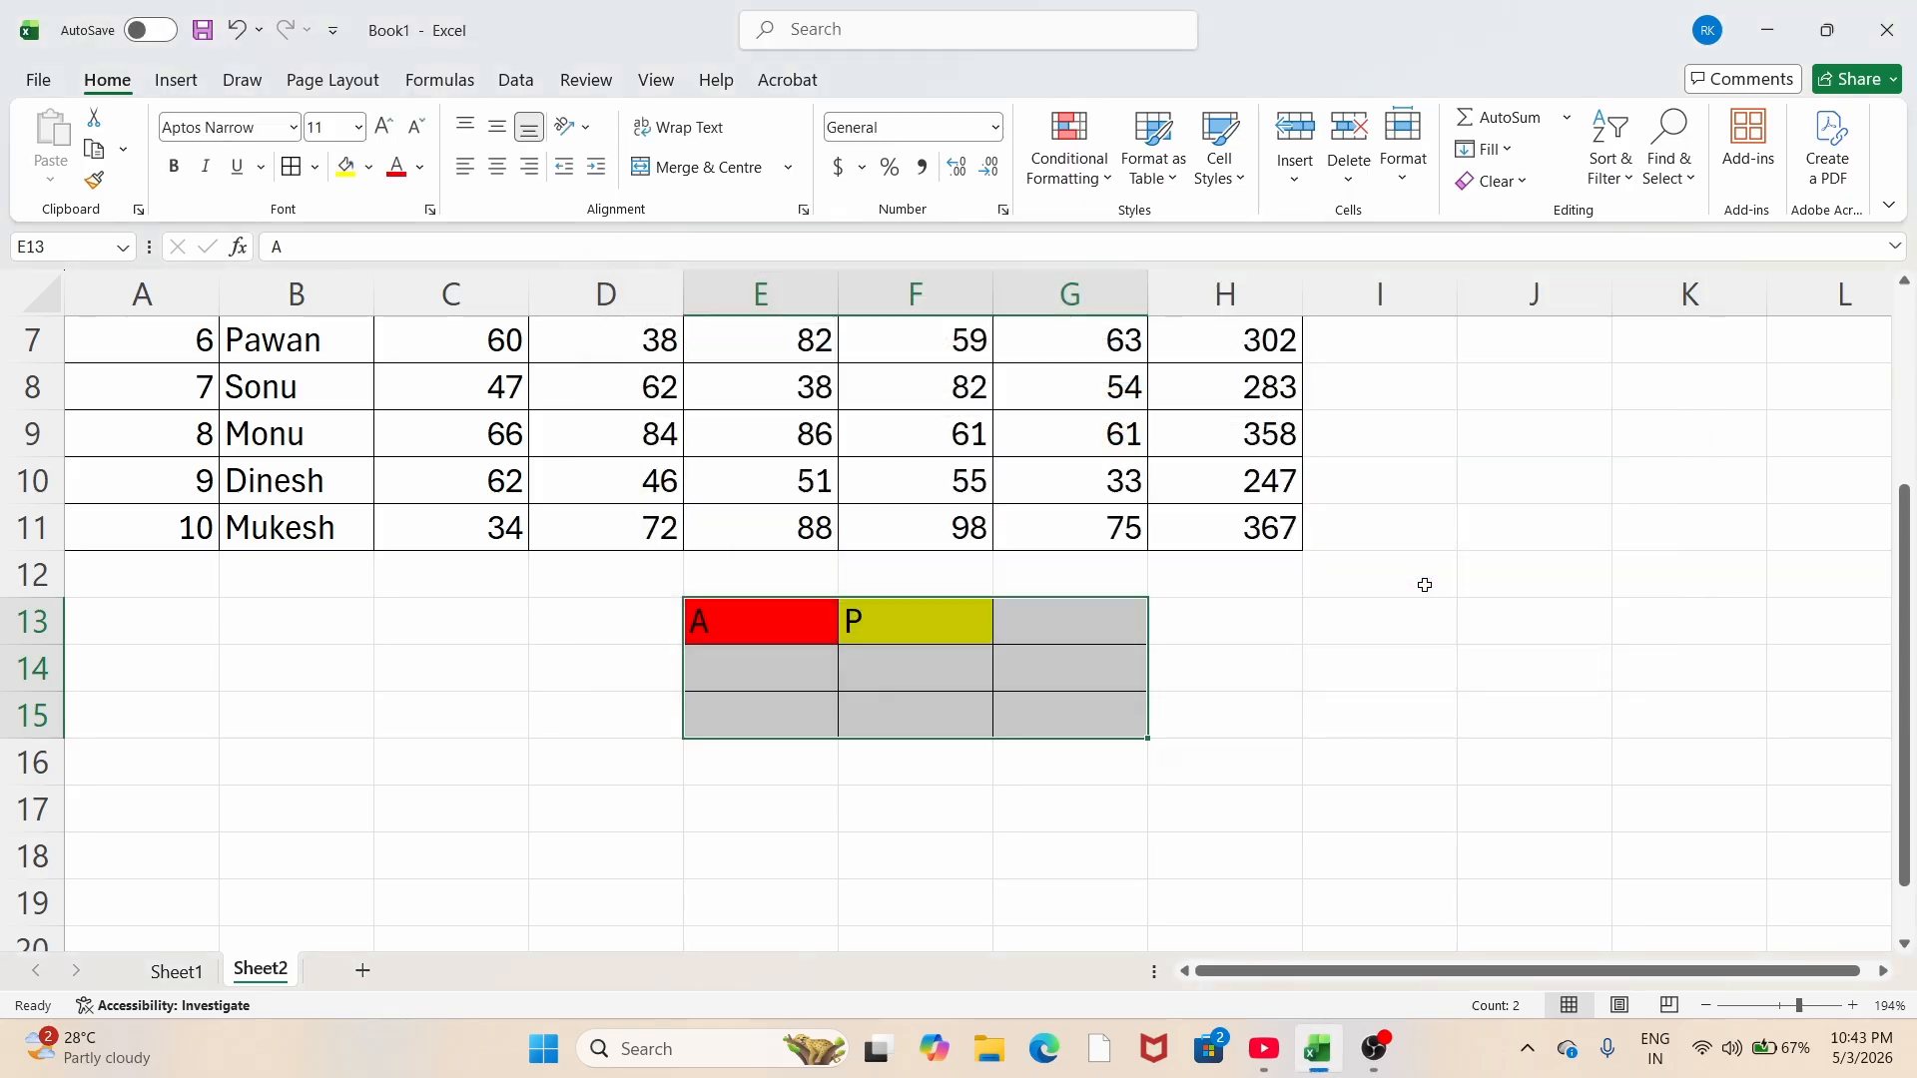
Step: Enter P in G14 and E15 so they turn yellow
left_click(814, 684)
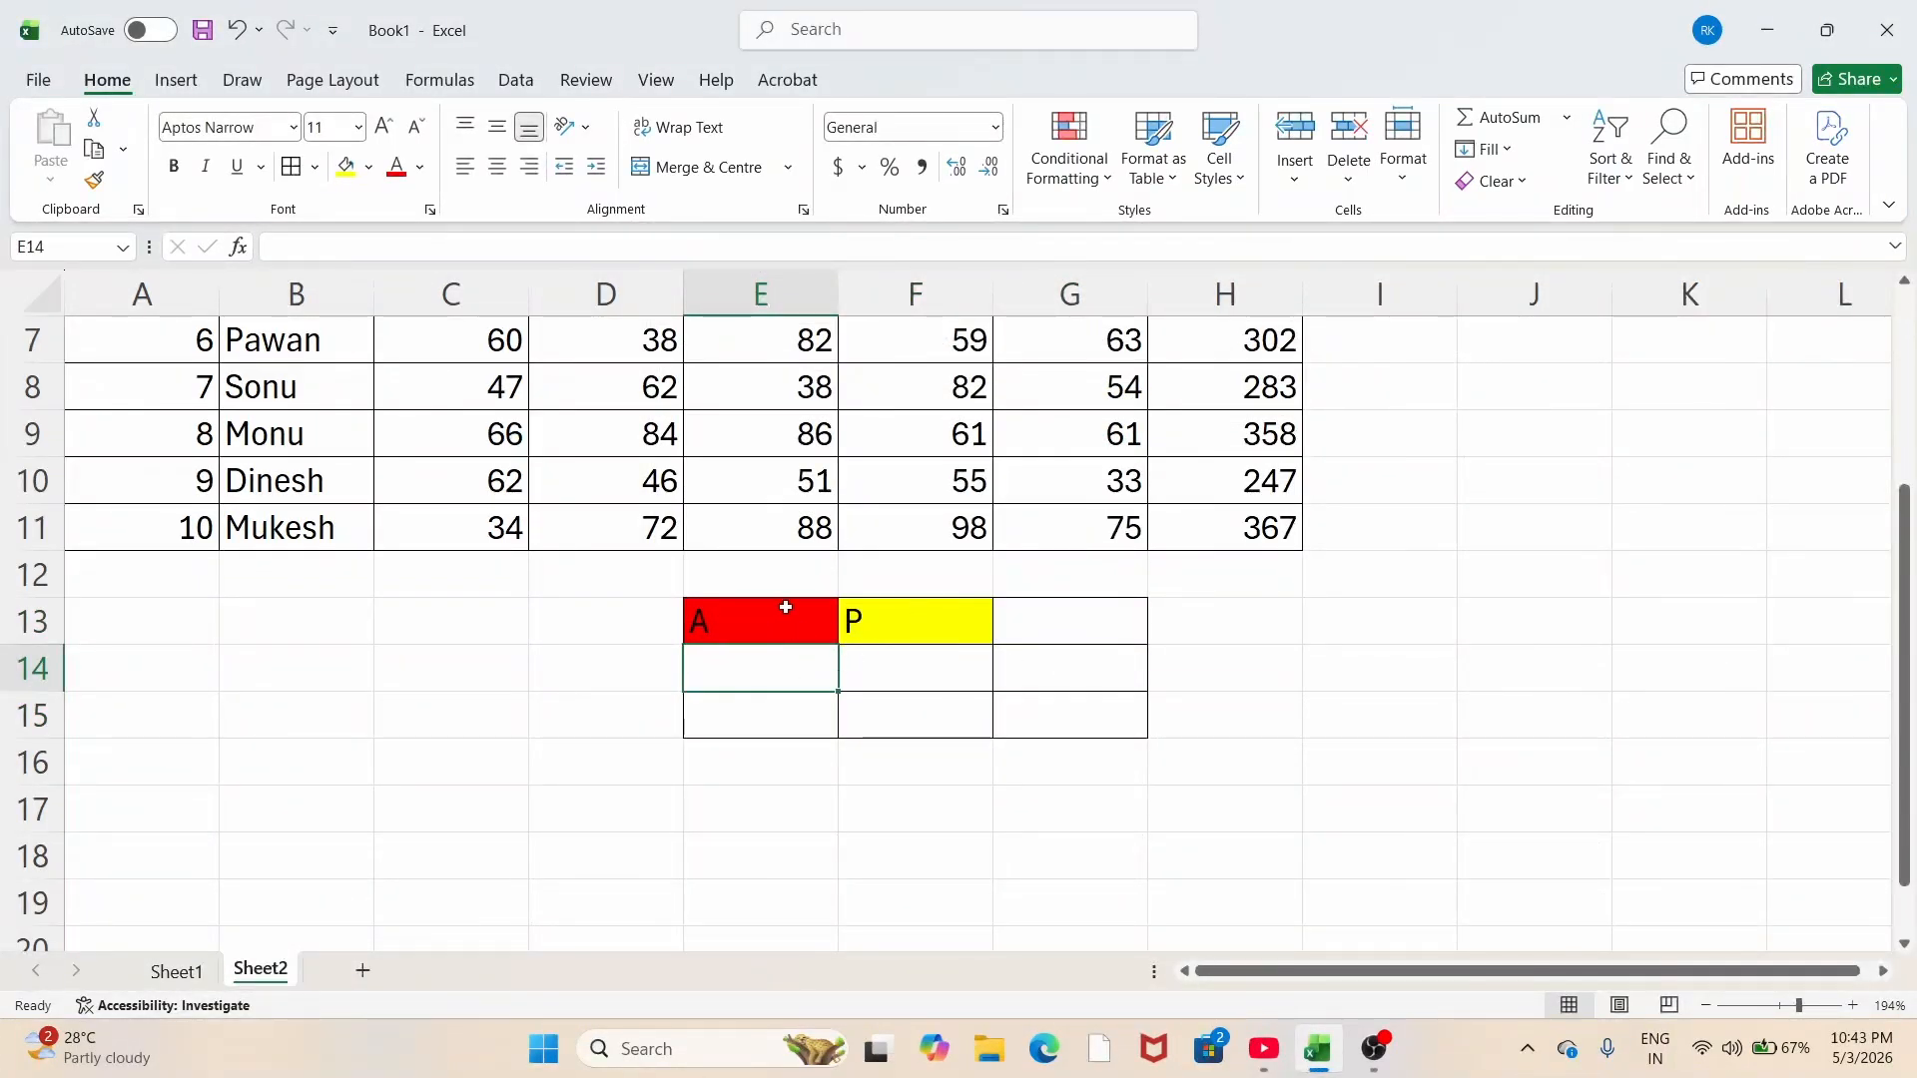
left_click(887, 674)
left_click(1070, 676)
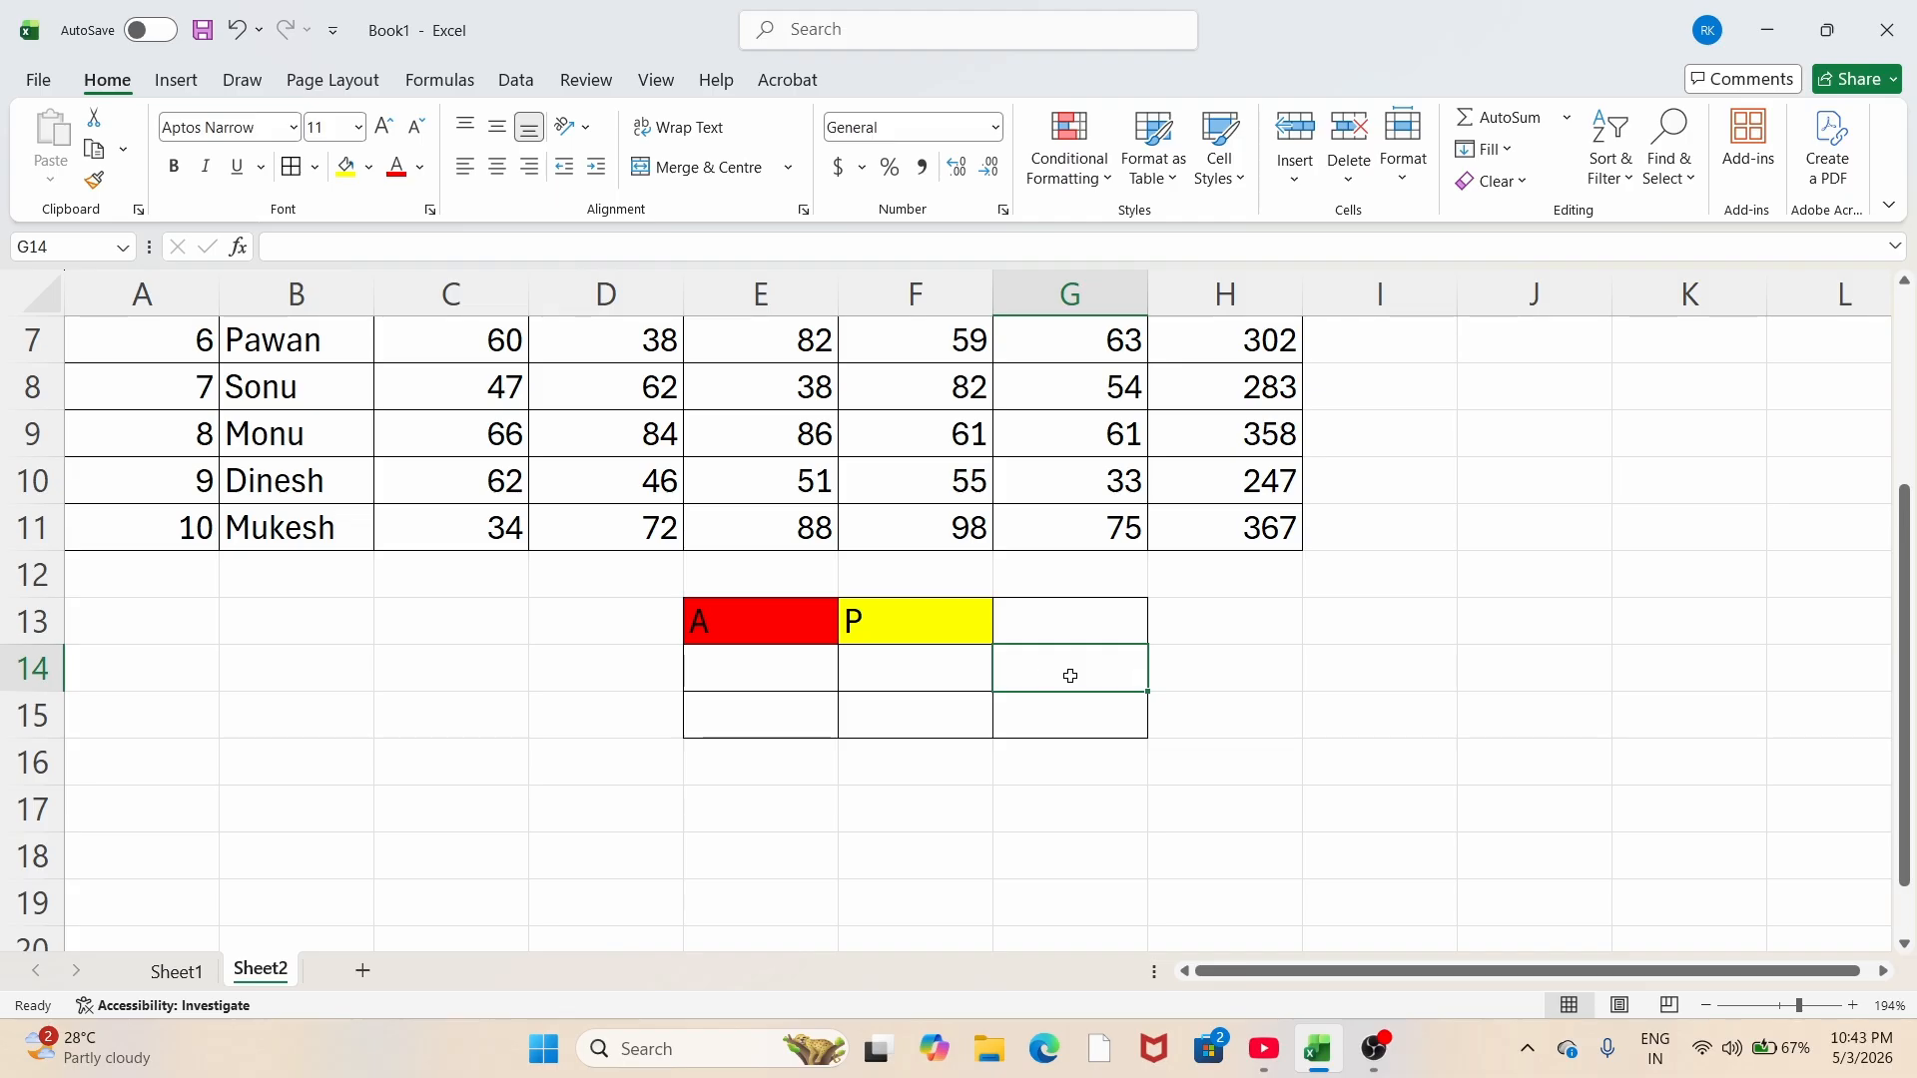
type("P")
key("Return")
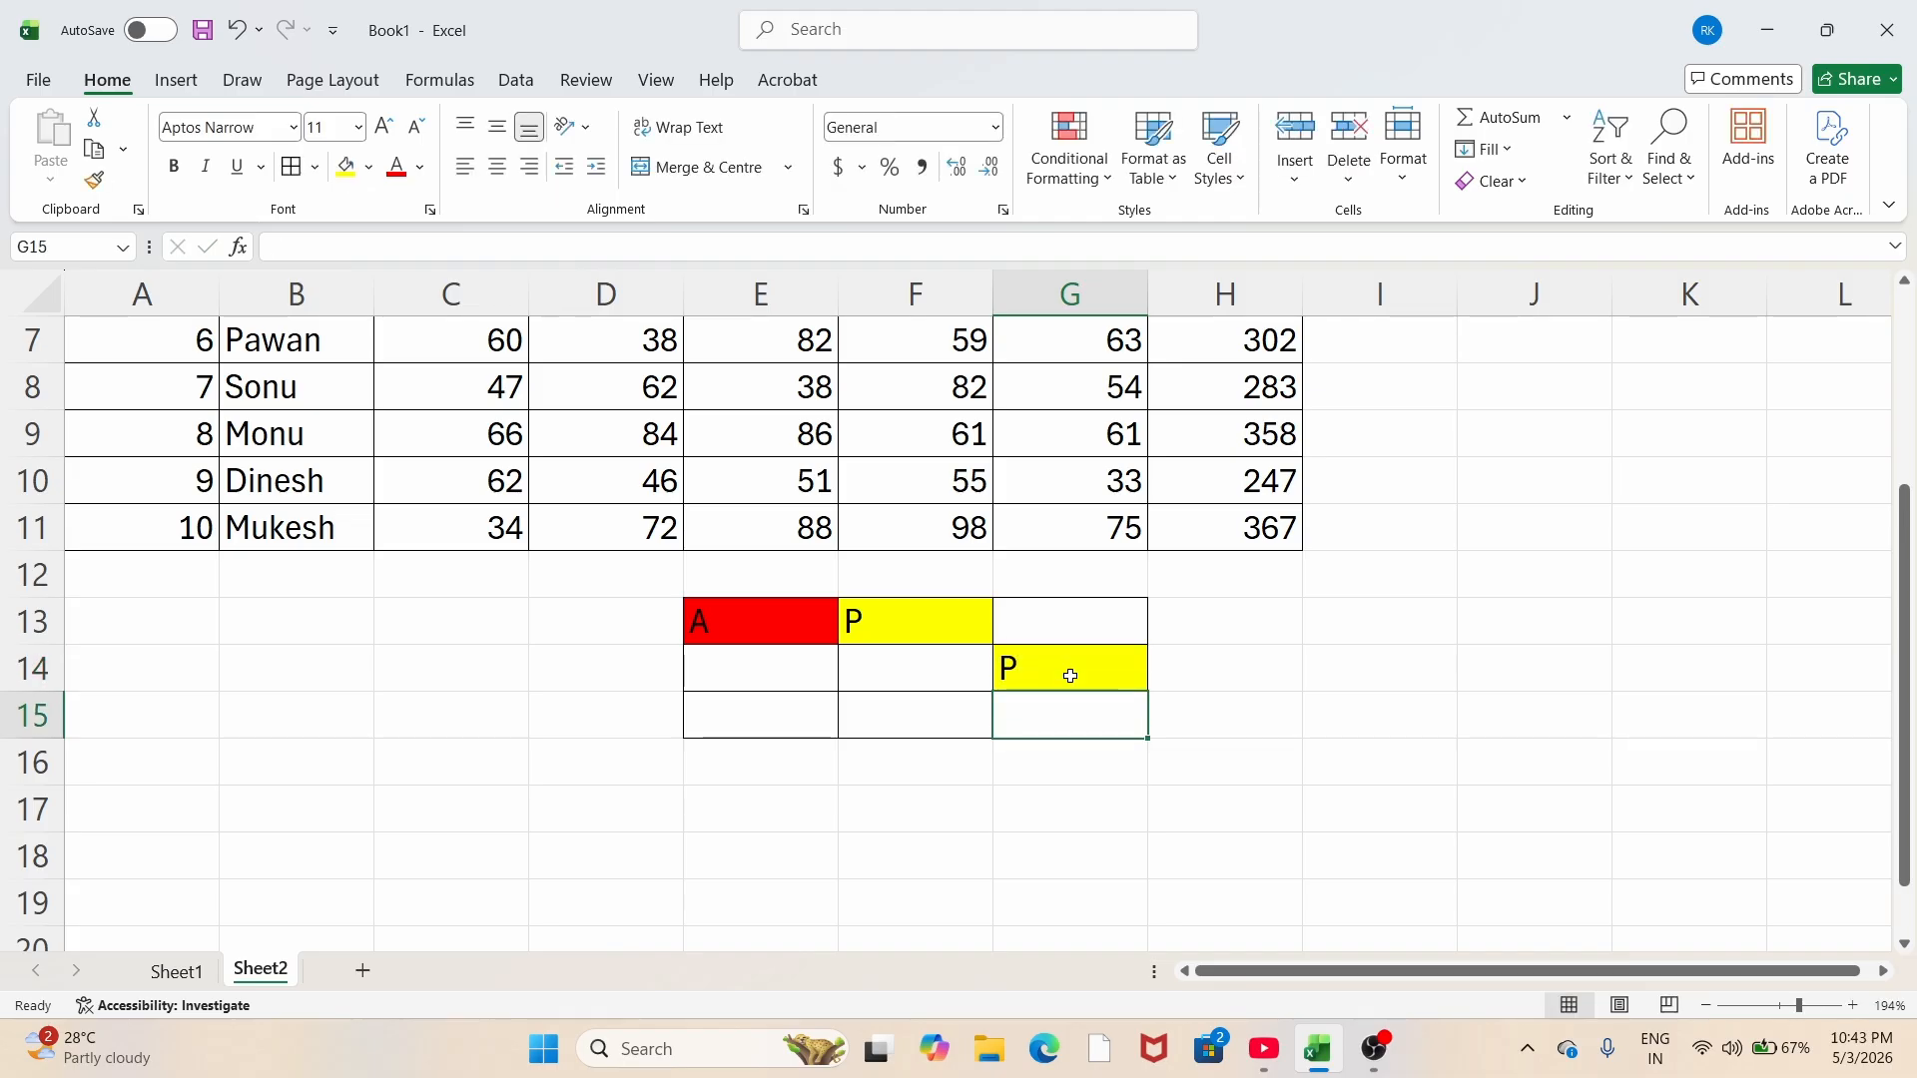
left_click(736, 704)
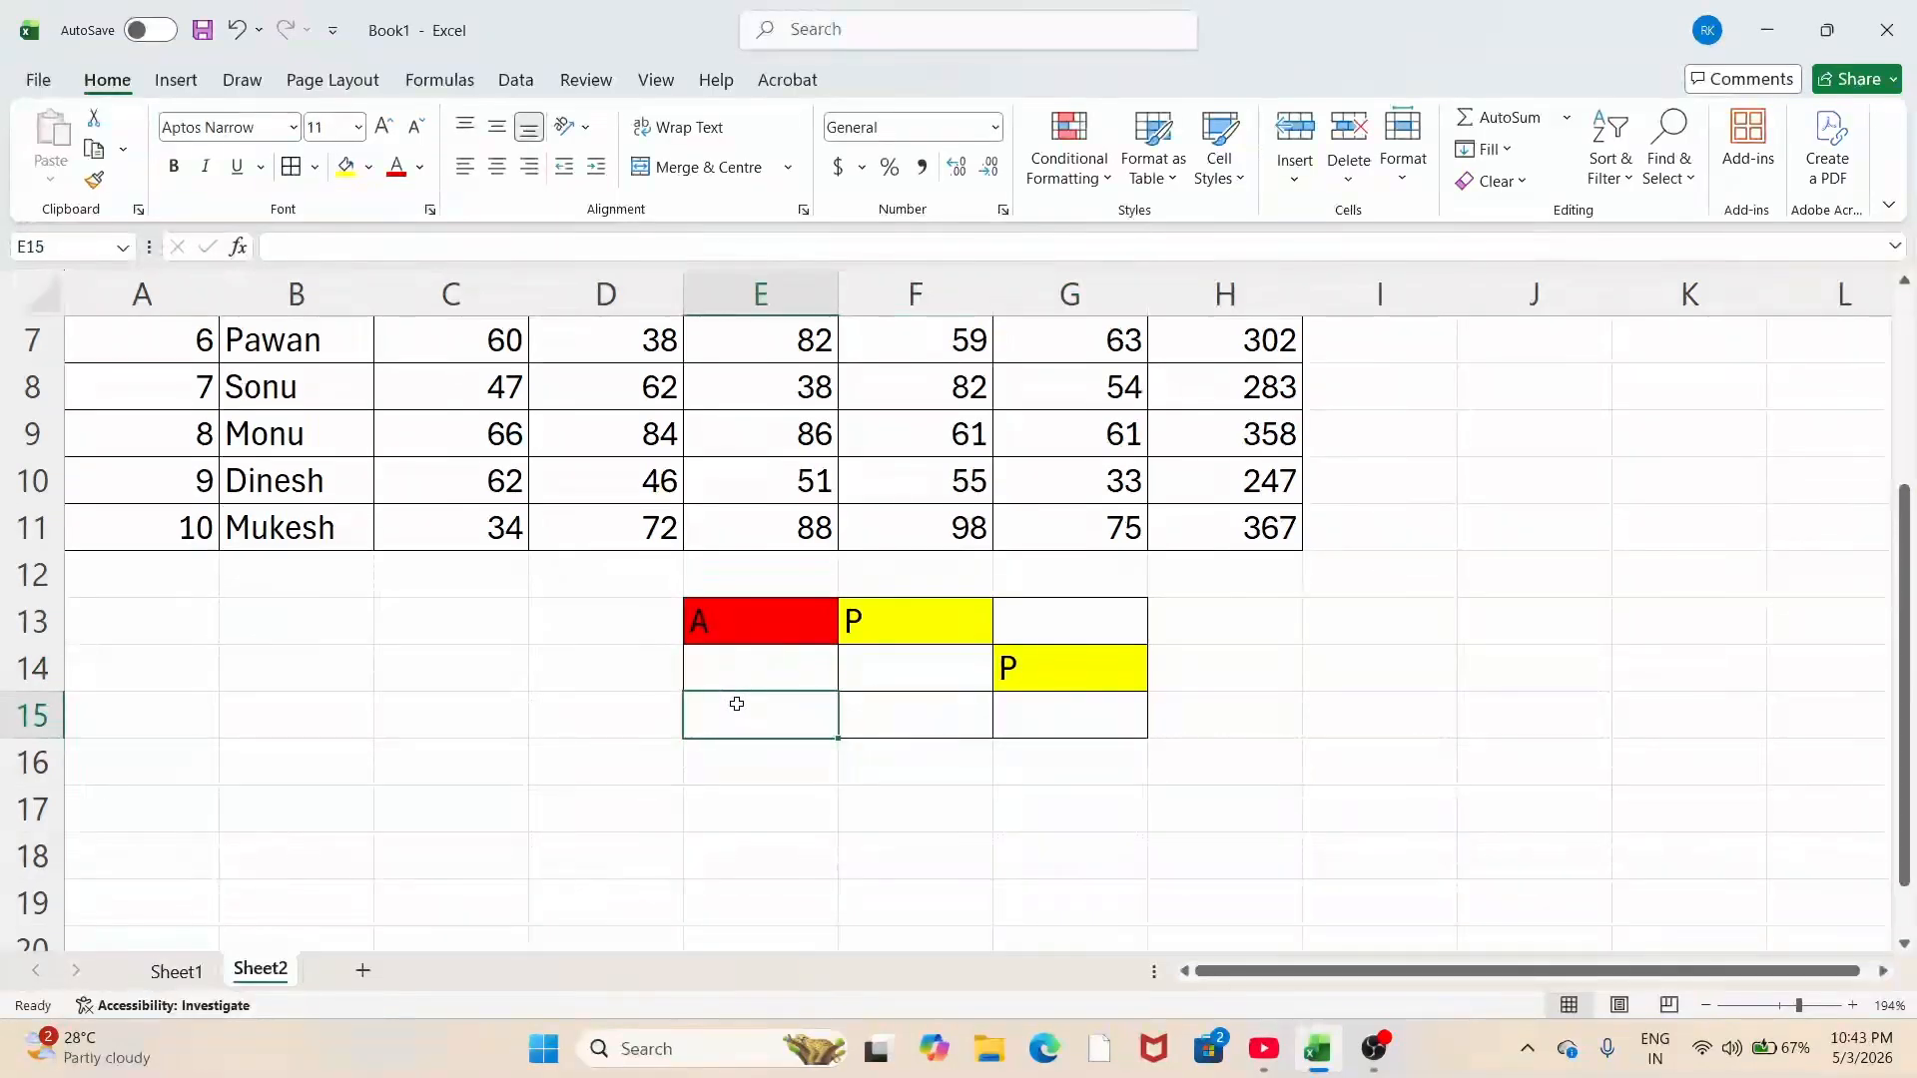
type("P")
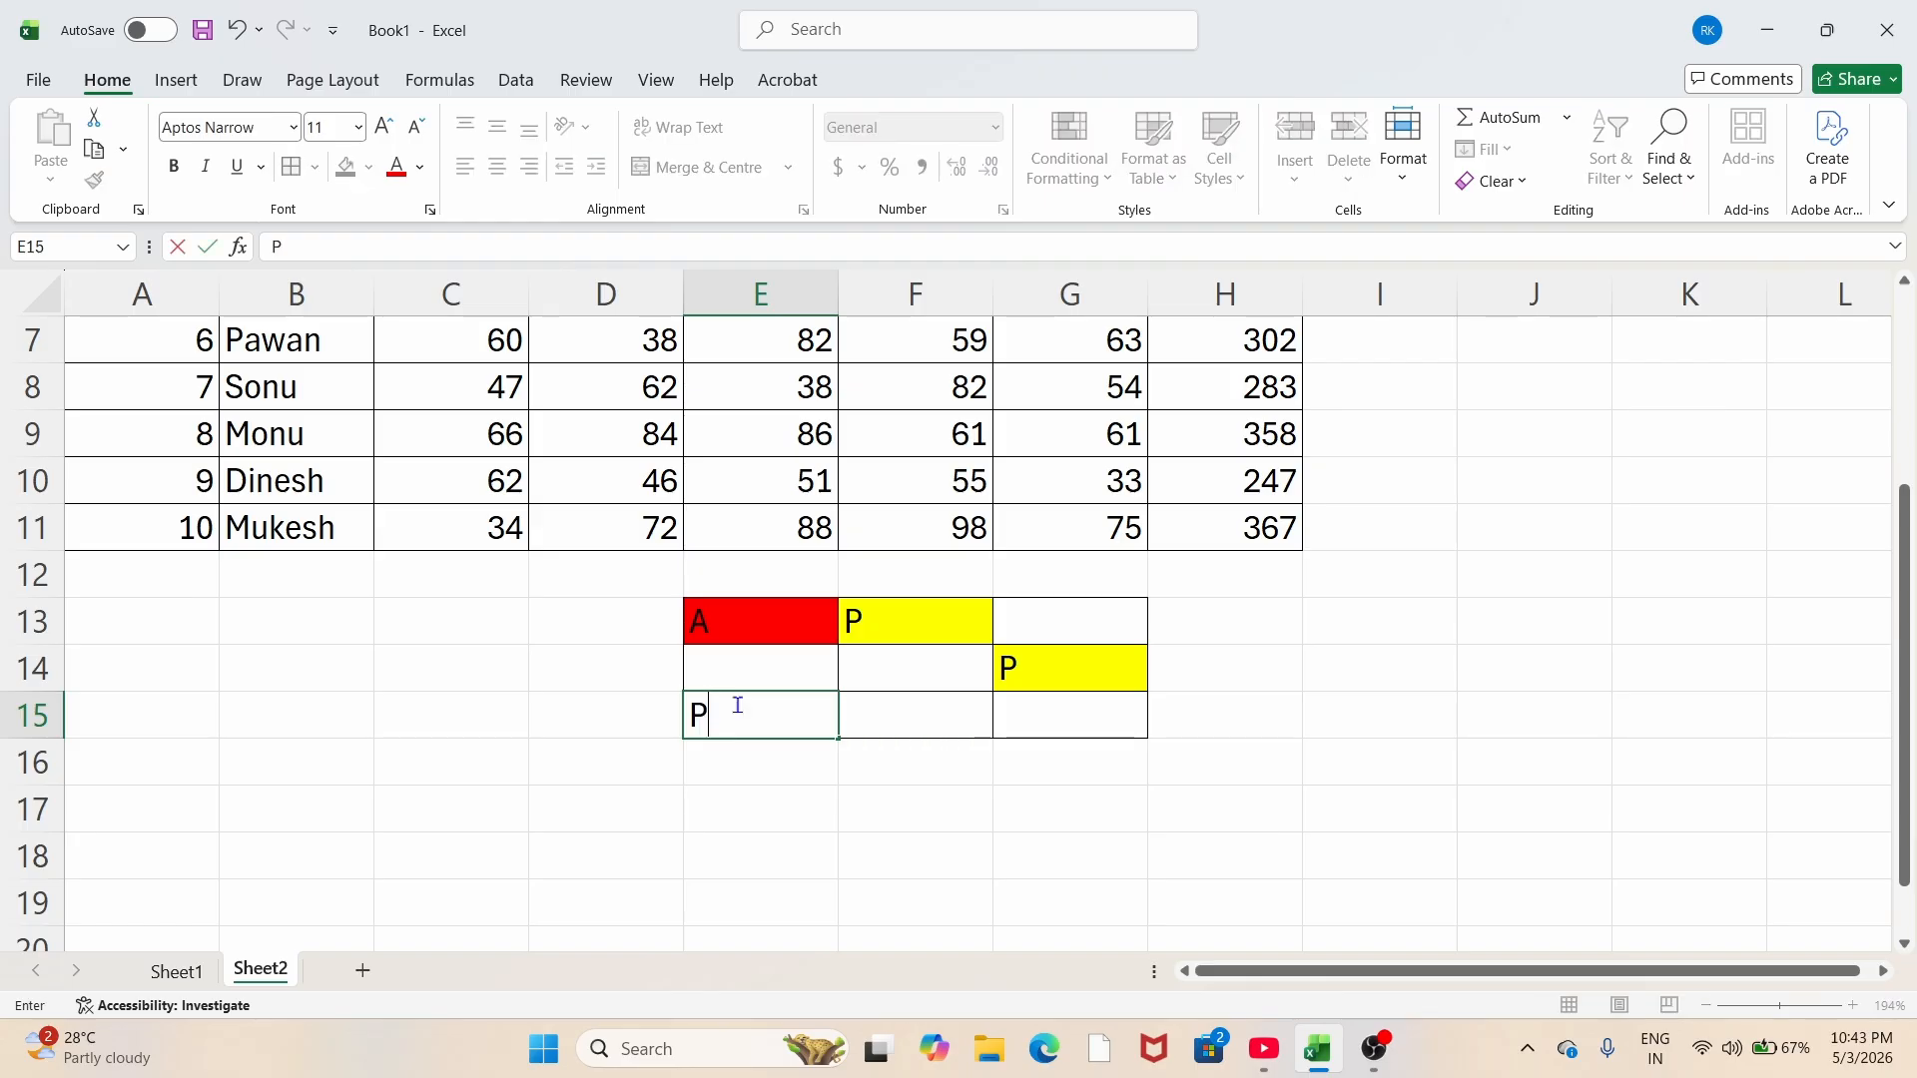
key("Return")
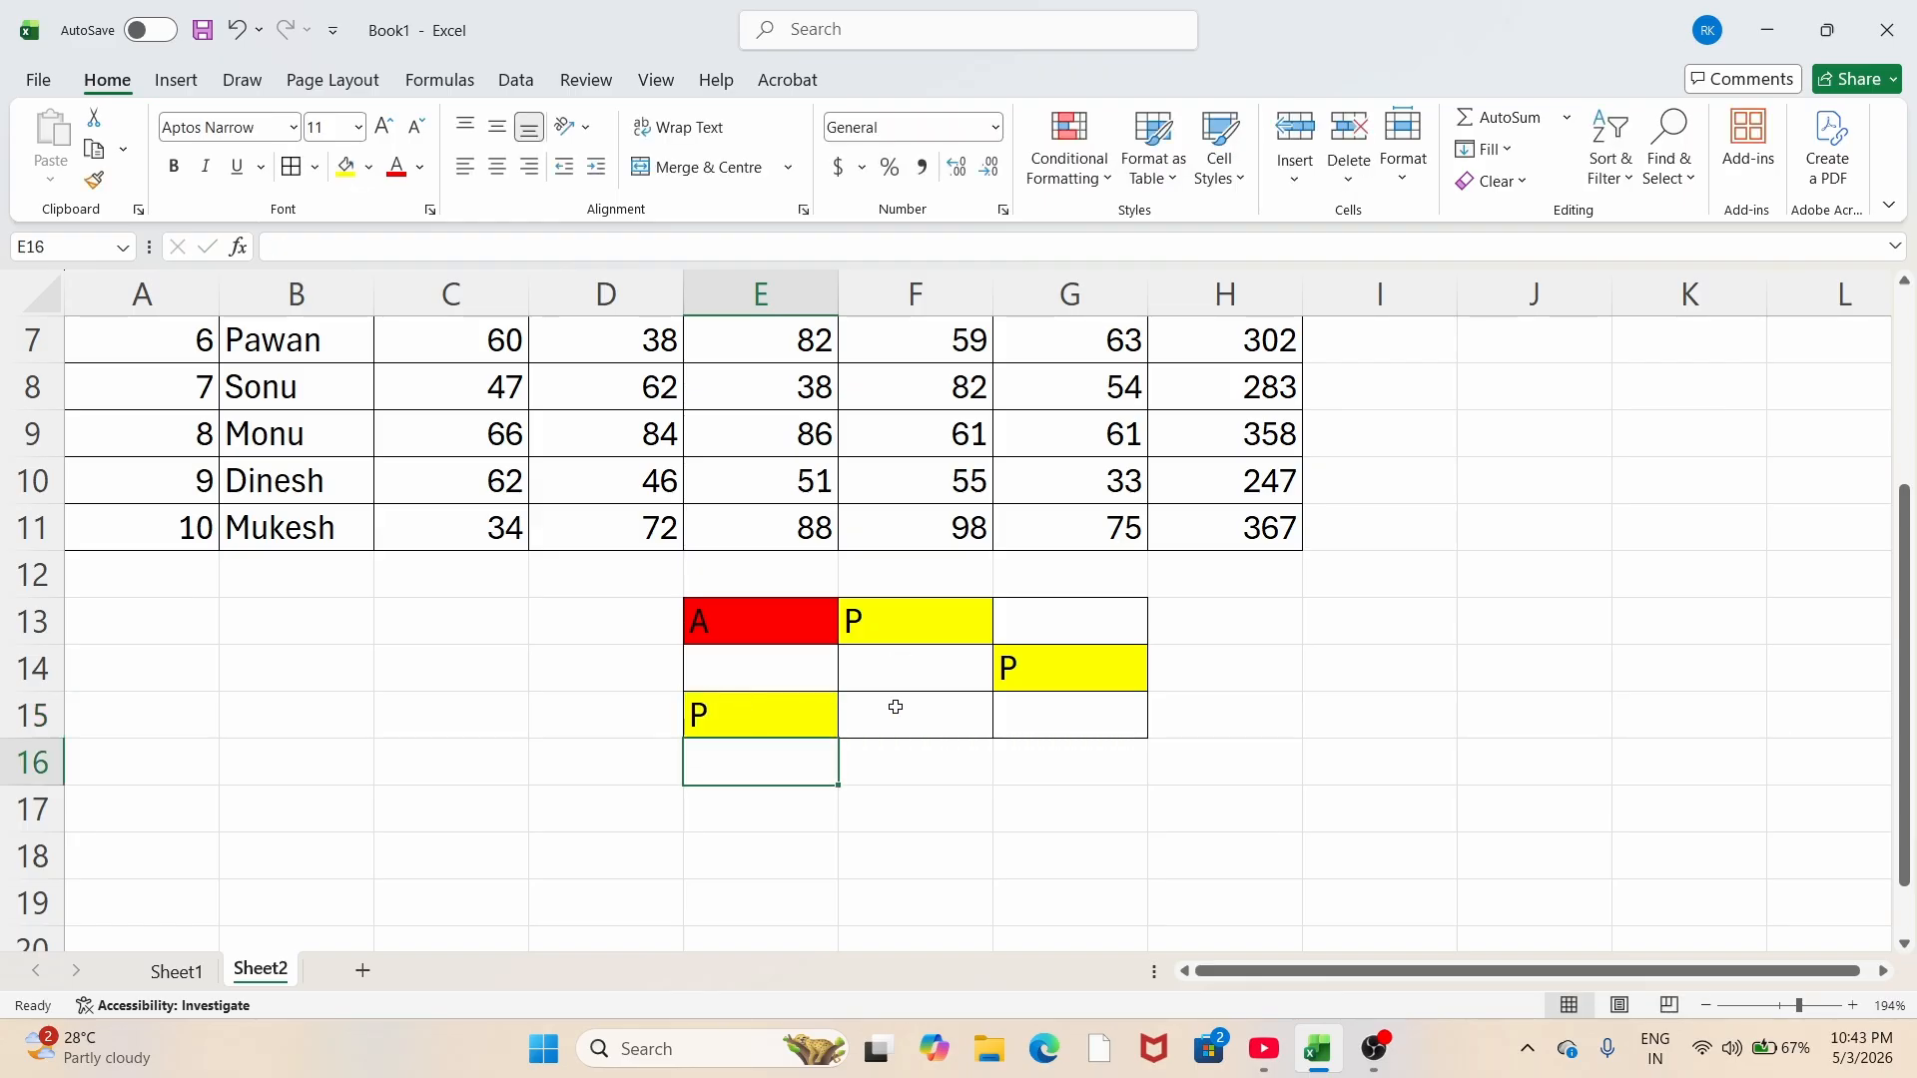
Step: Enter A in F15 and F14 so they turn red
left_click(895, 708)
type("A")
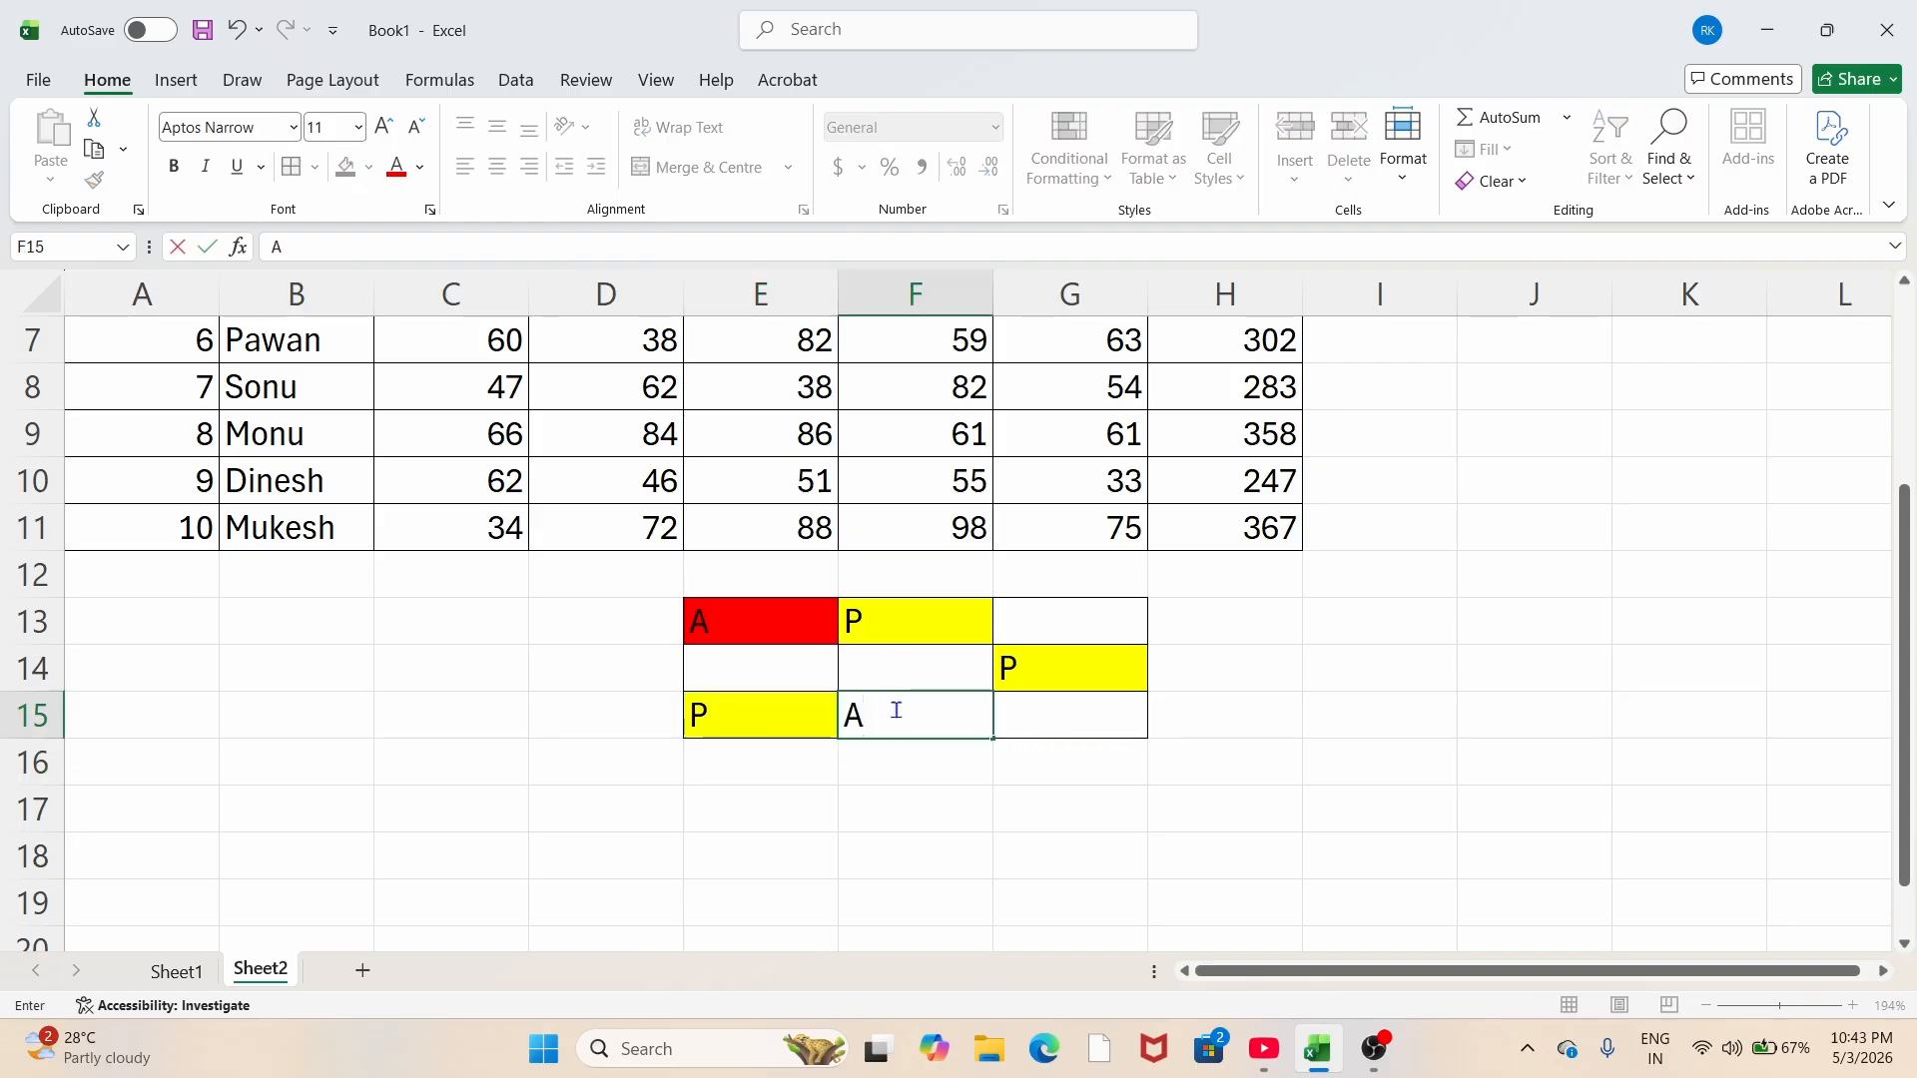
key("Return")
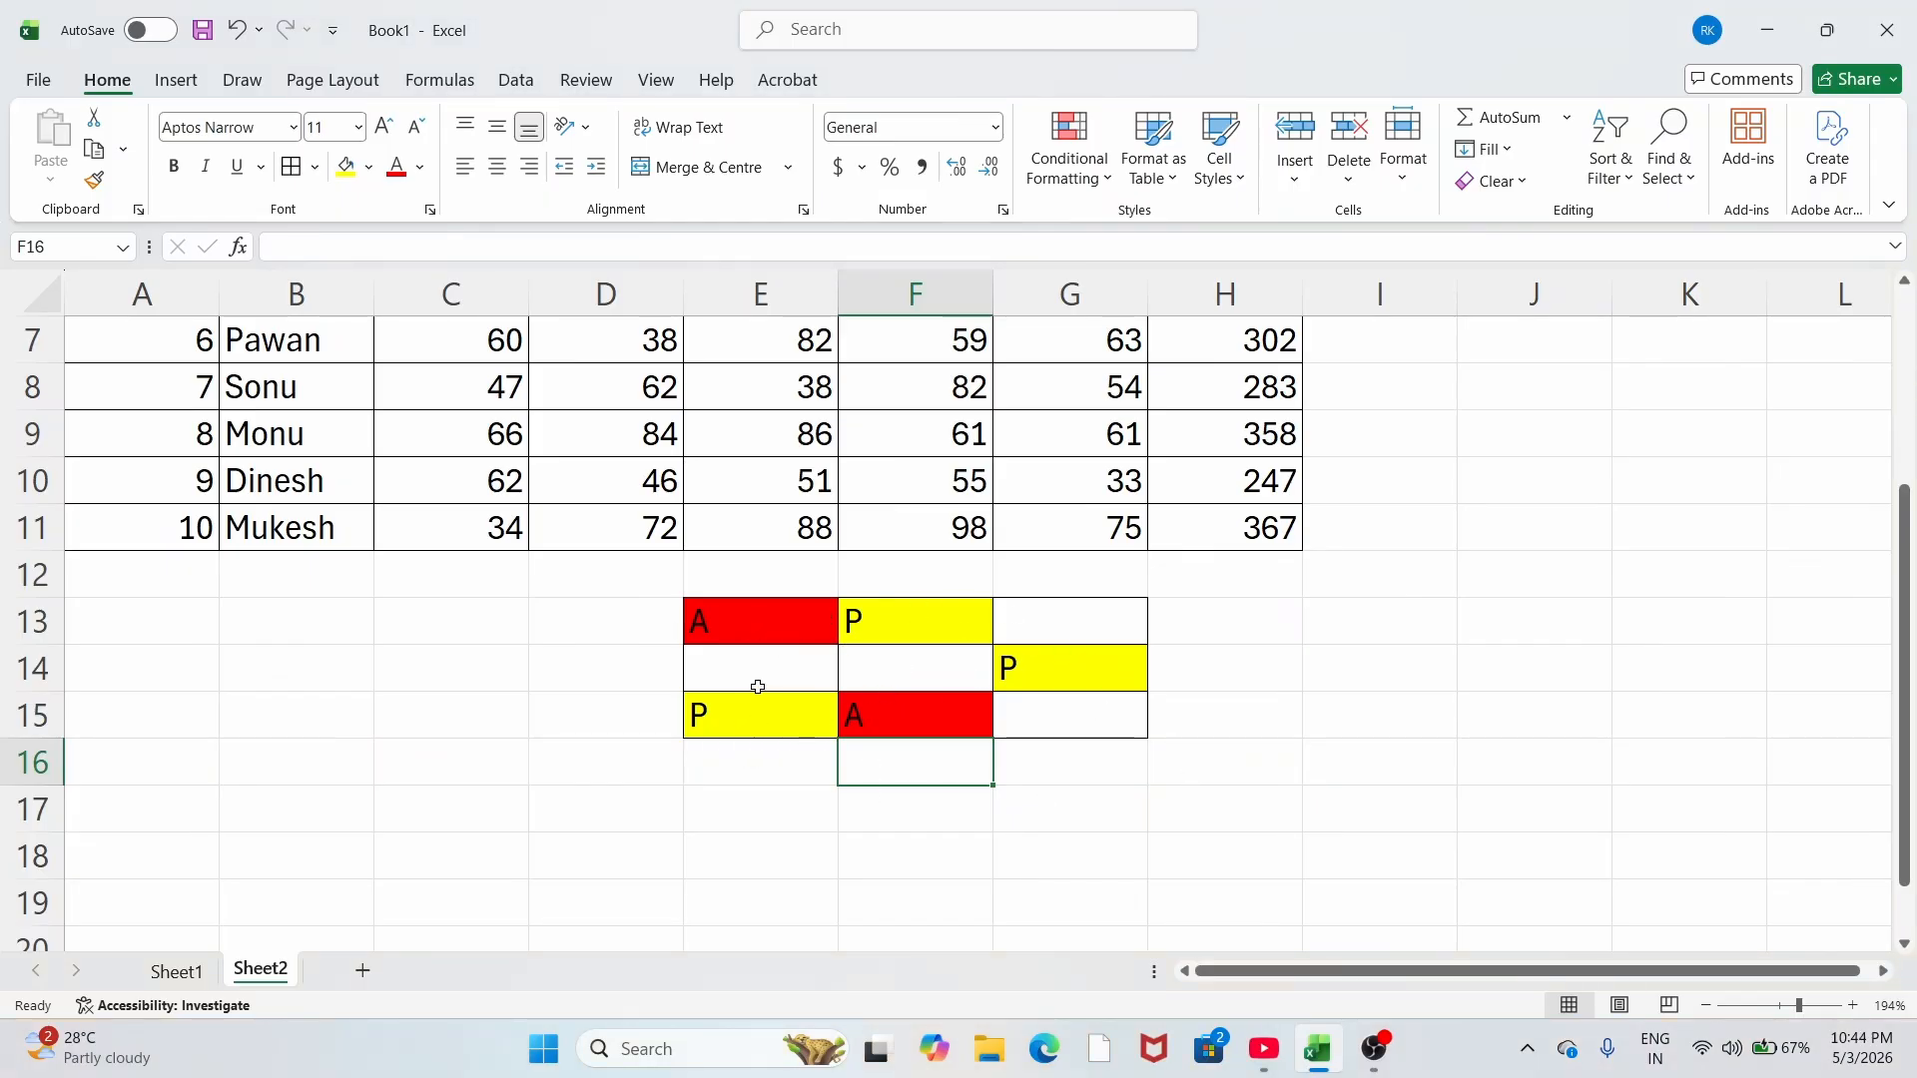
left_click_drag(734, 629, 1049, 715)
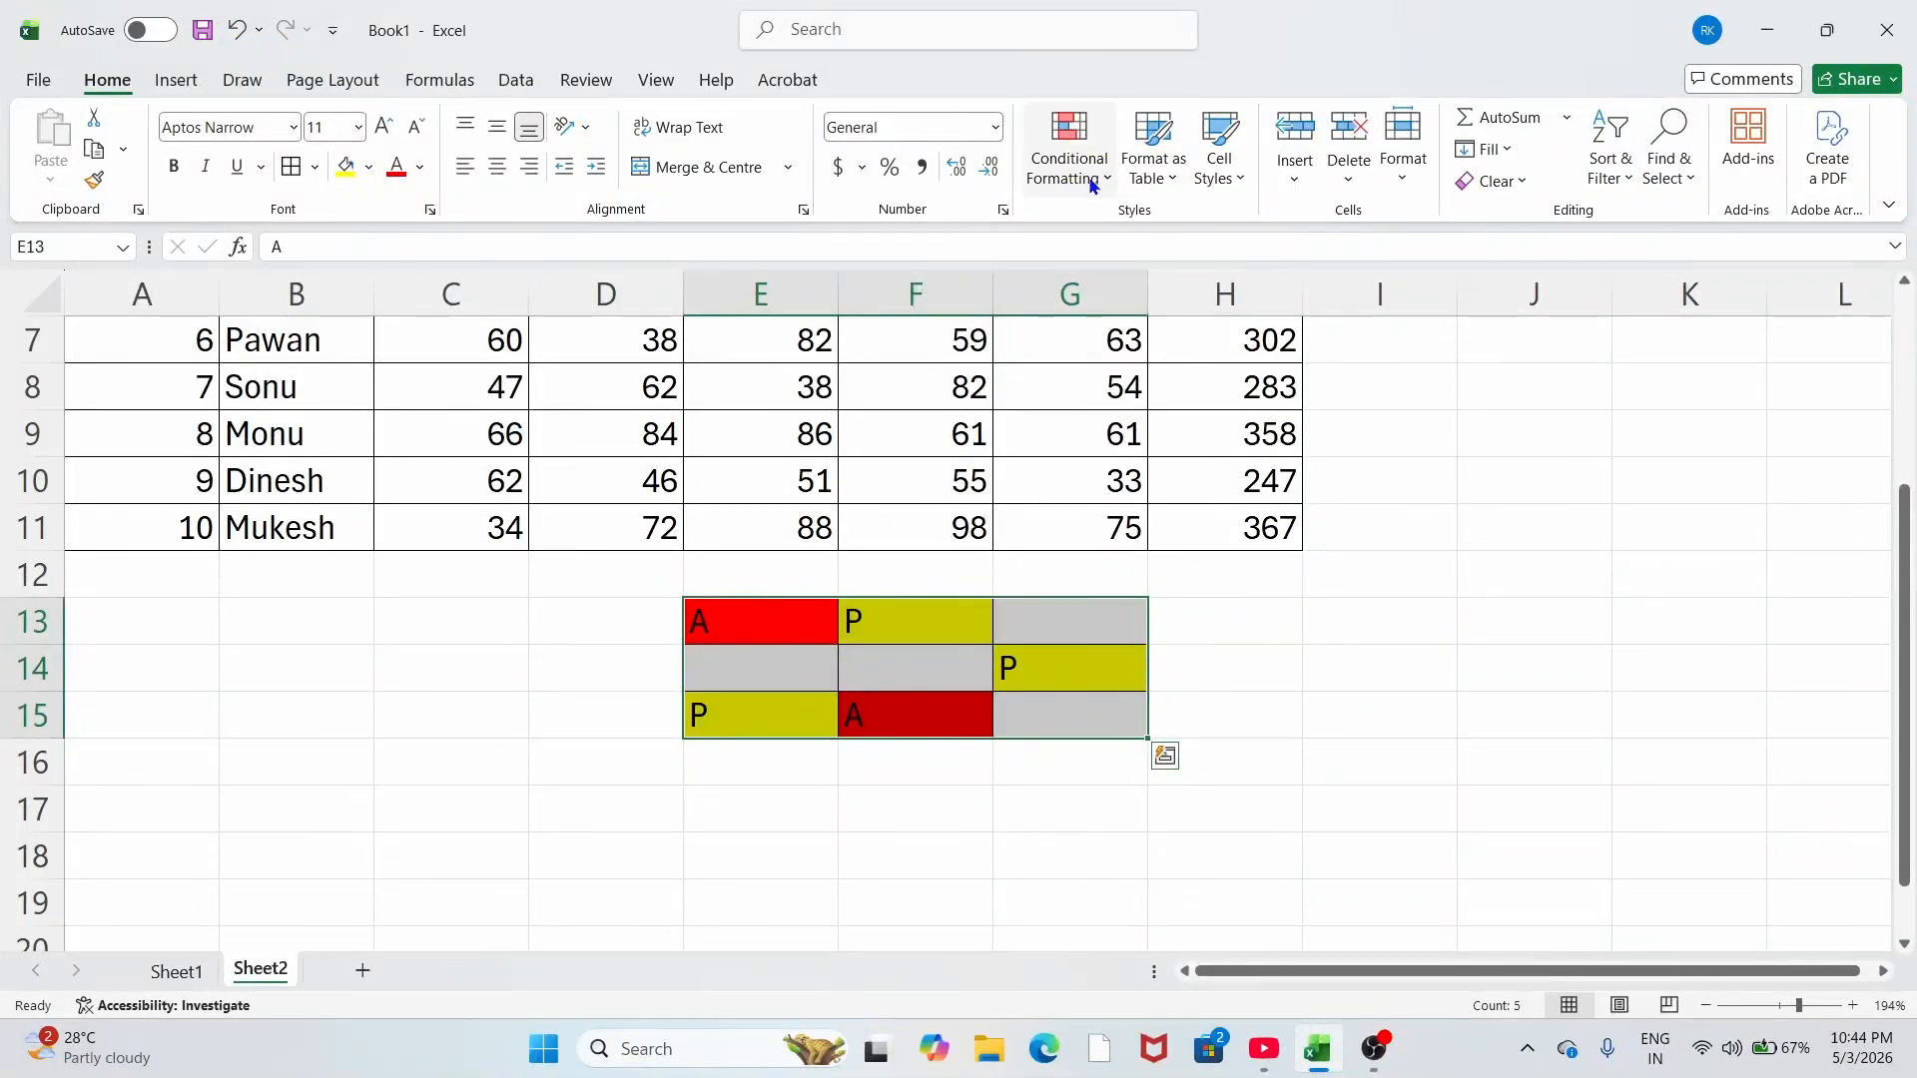
left_click(934, 682)
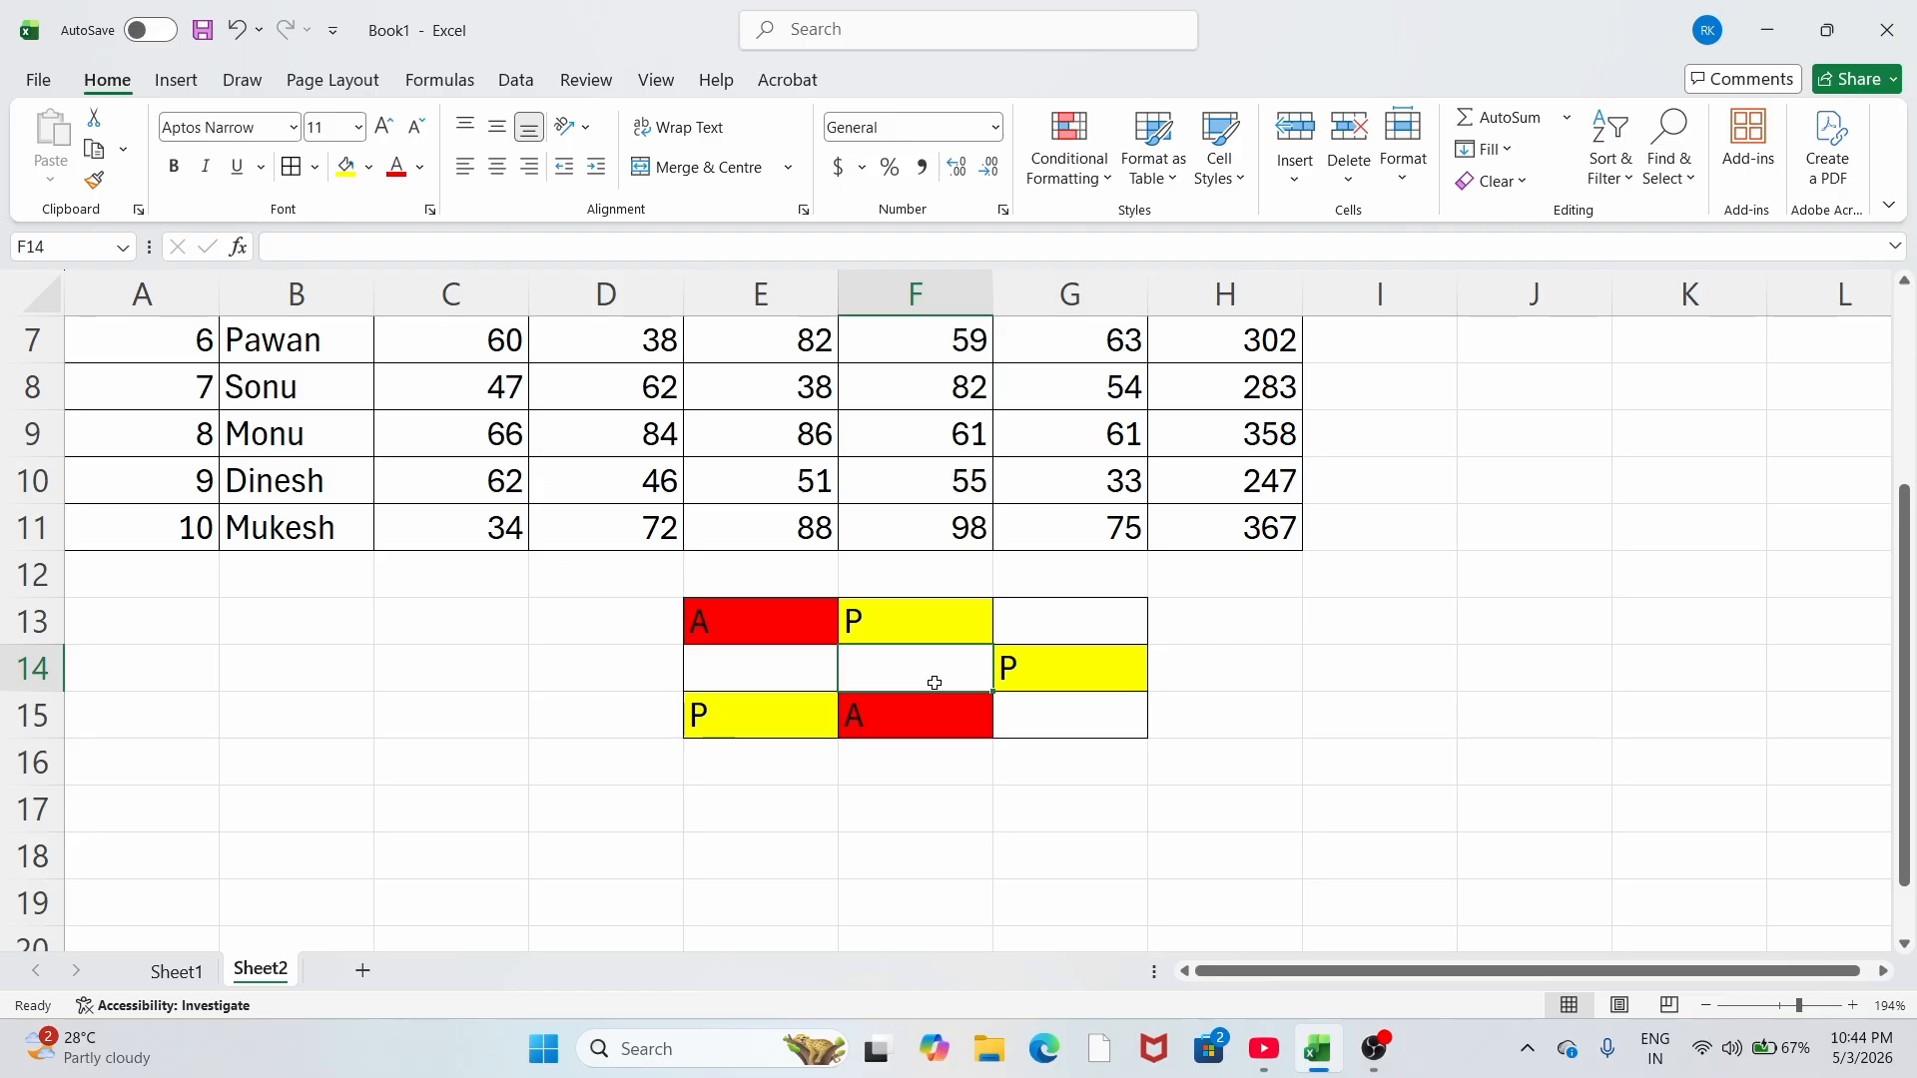
type("A")
key("Return")
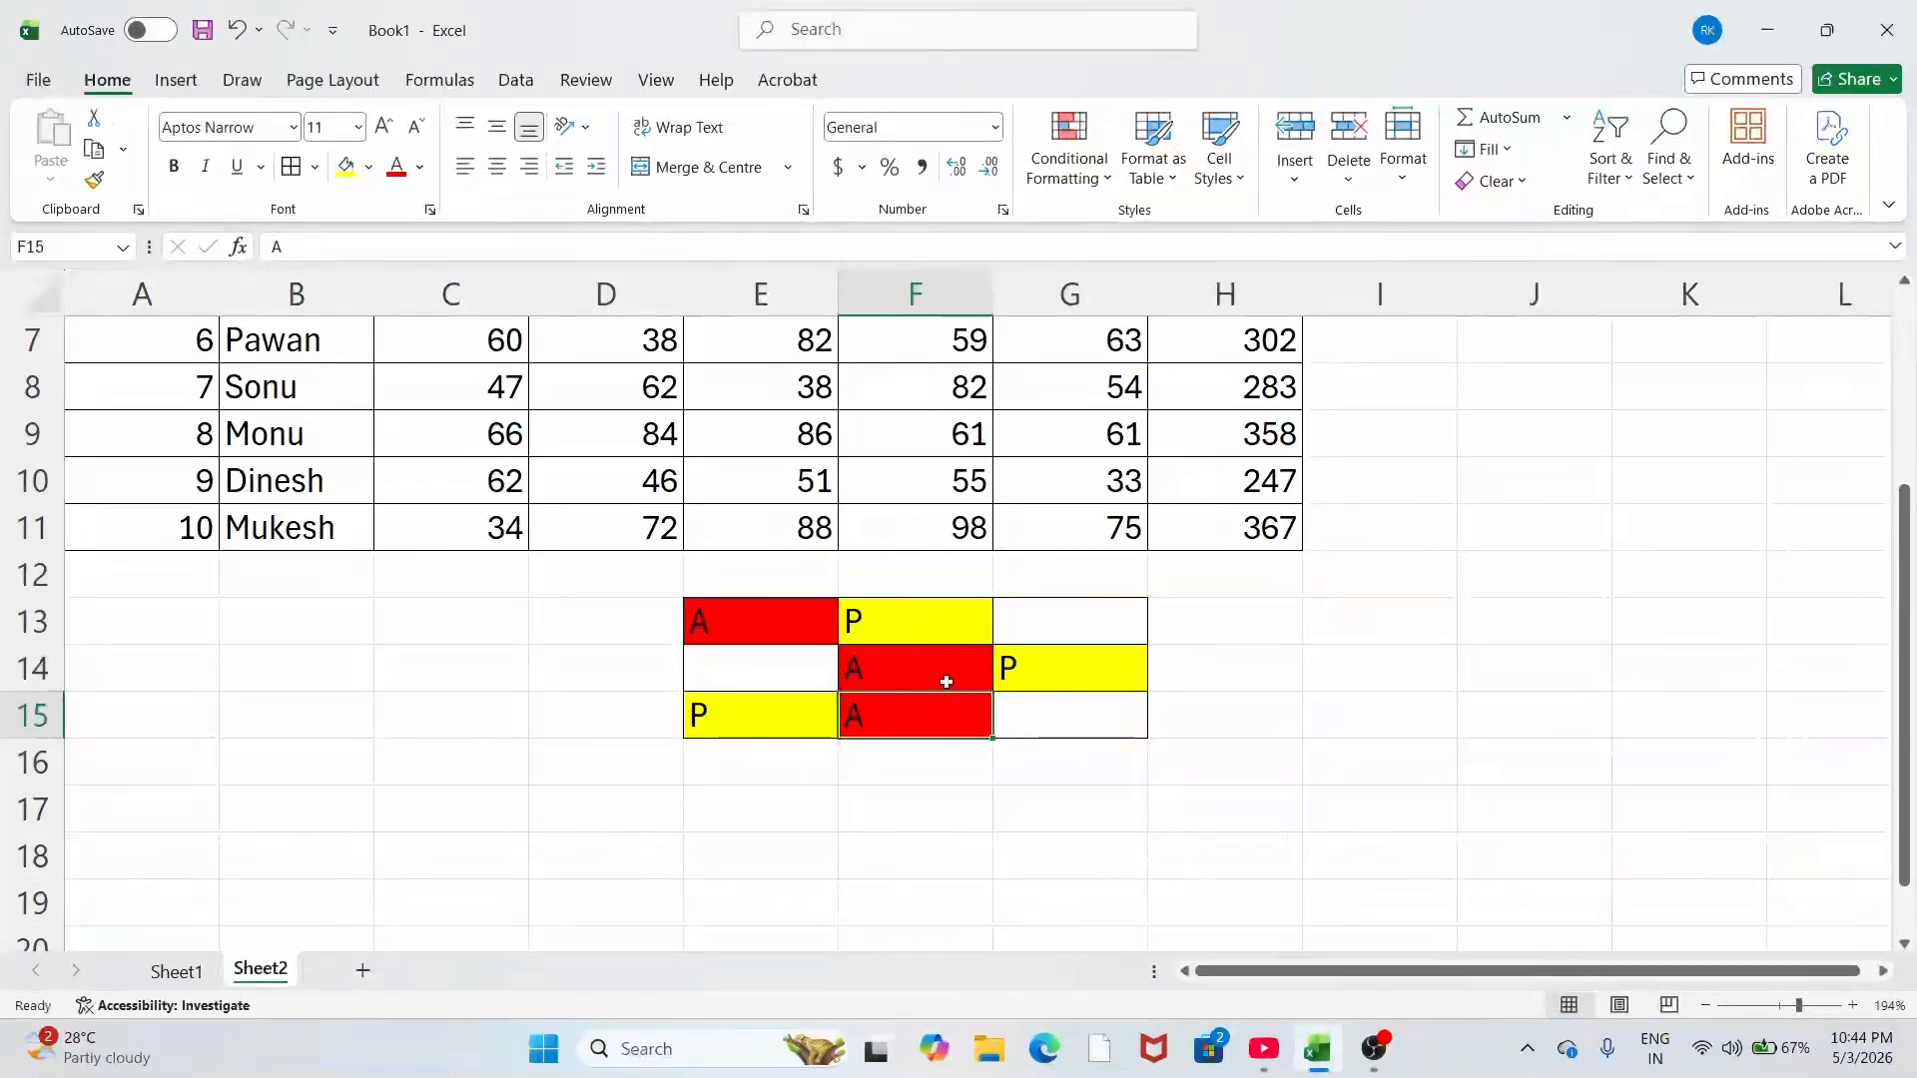
Step: Review the grid's rules in the Rules Manager and close it without changes
left_click(1091, 164)
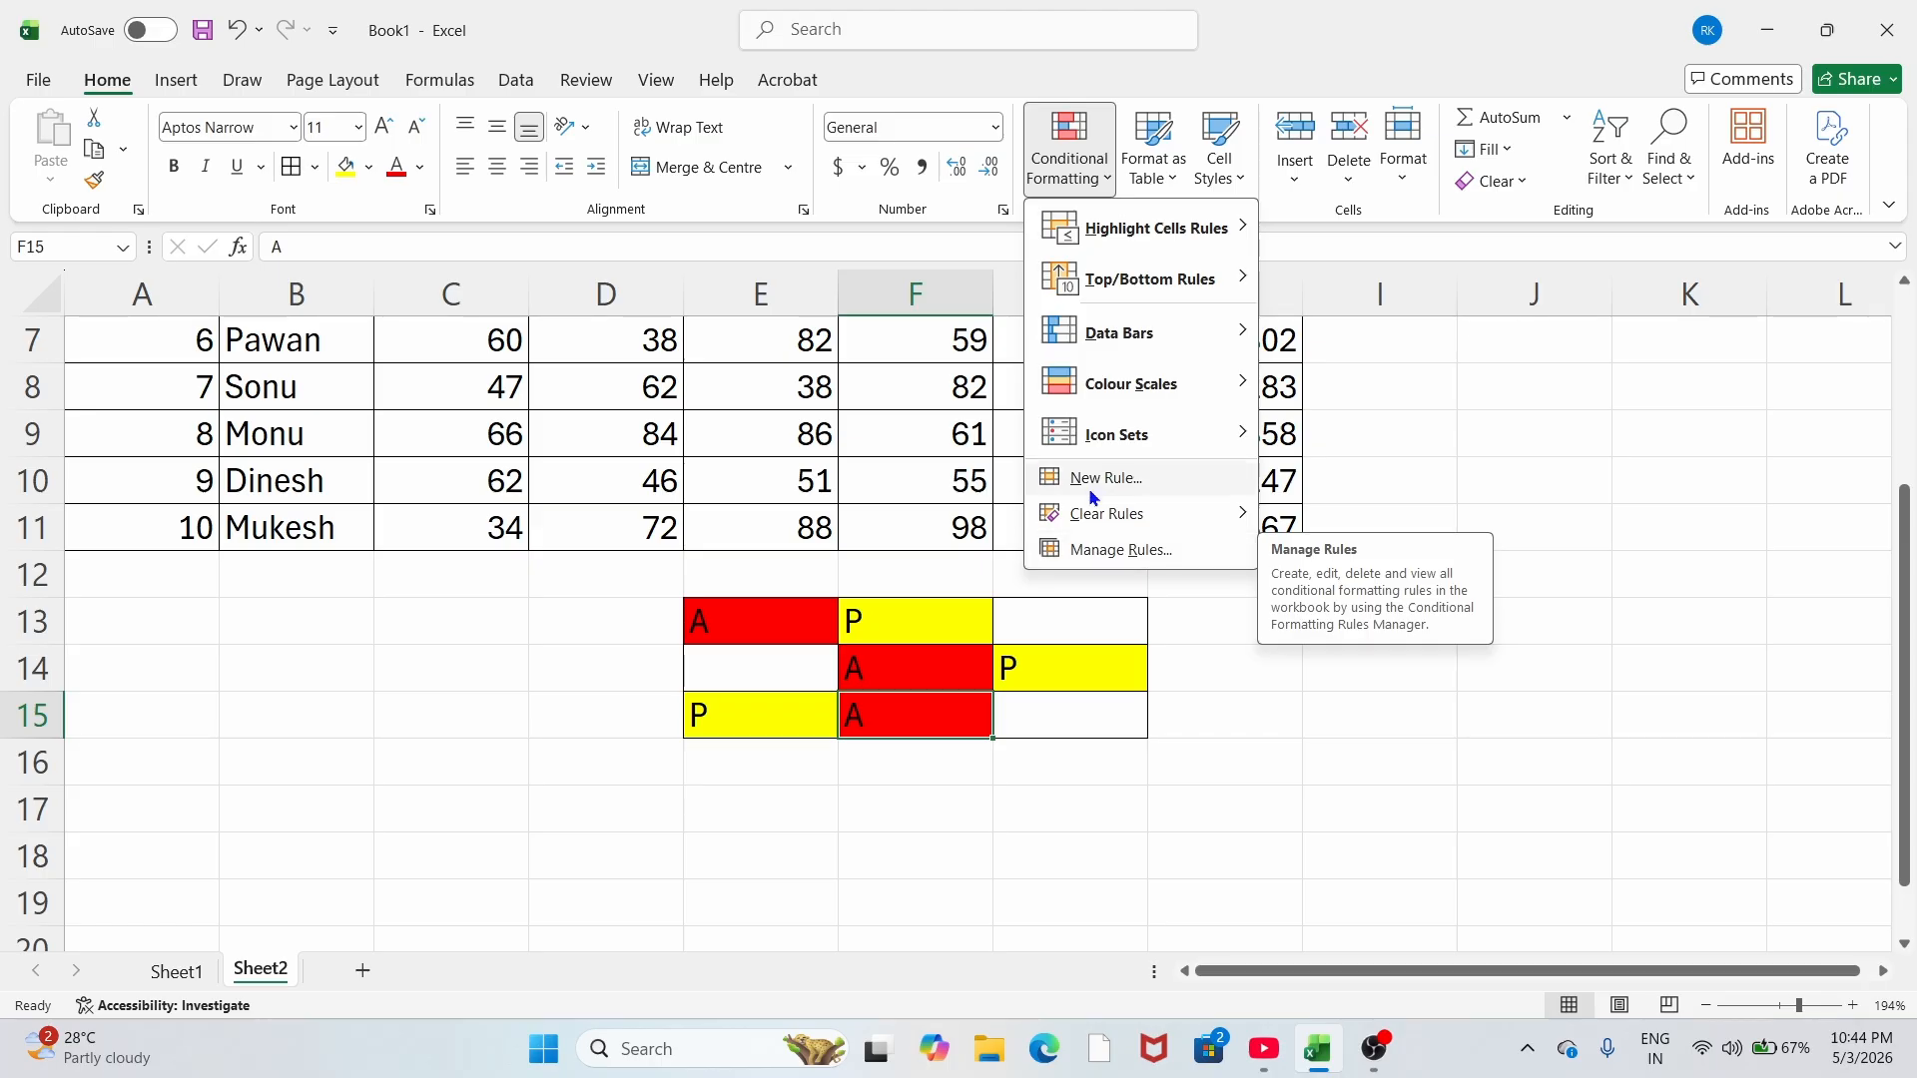
left_click(1066, 480)
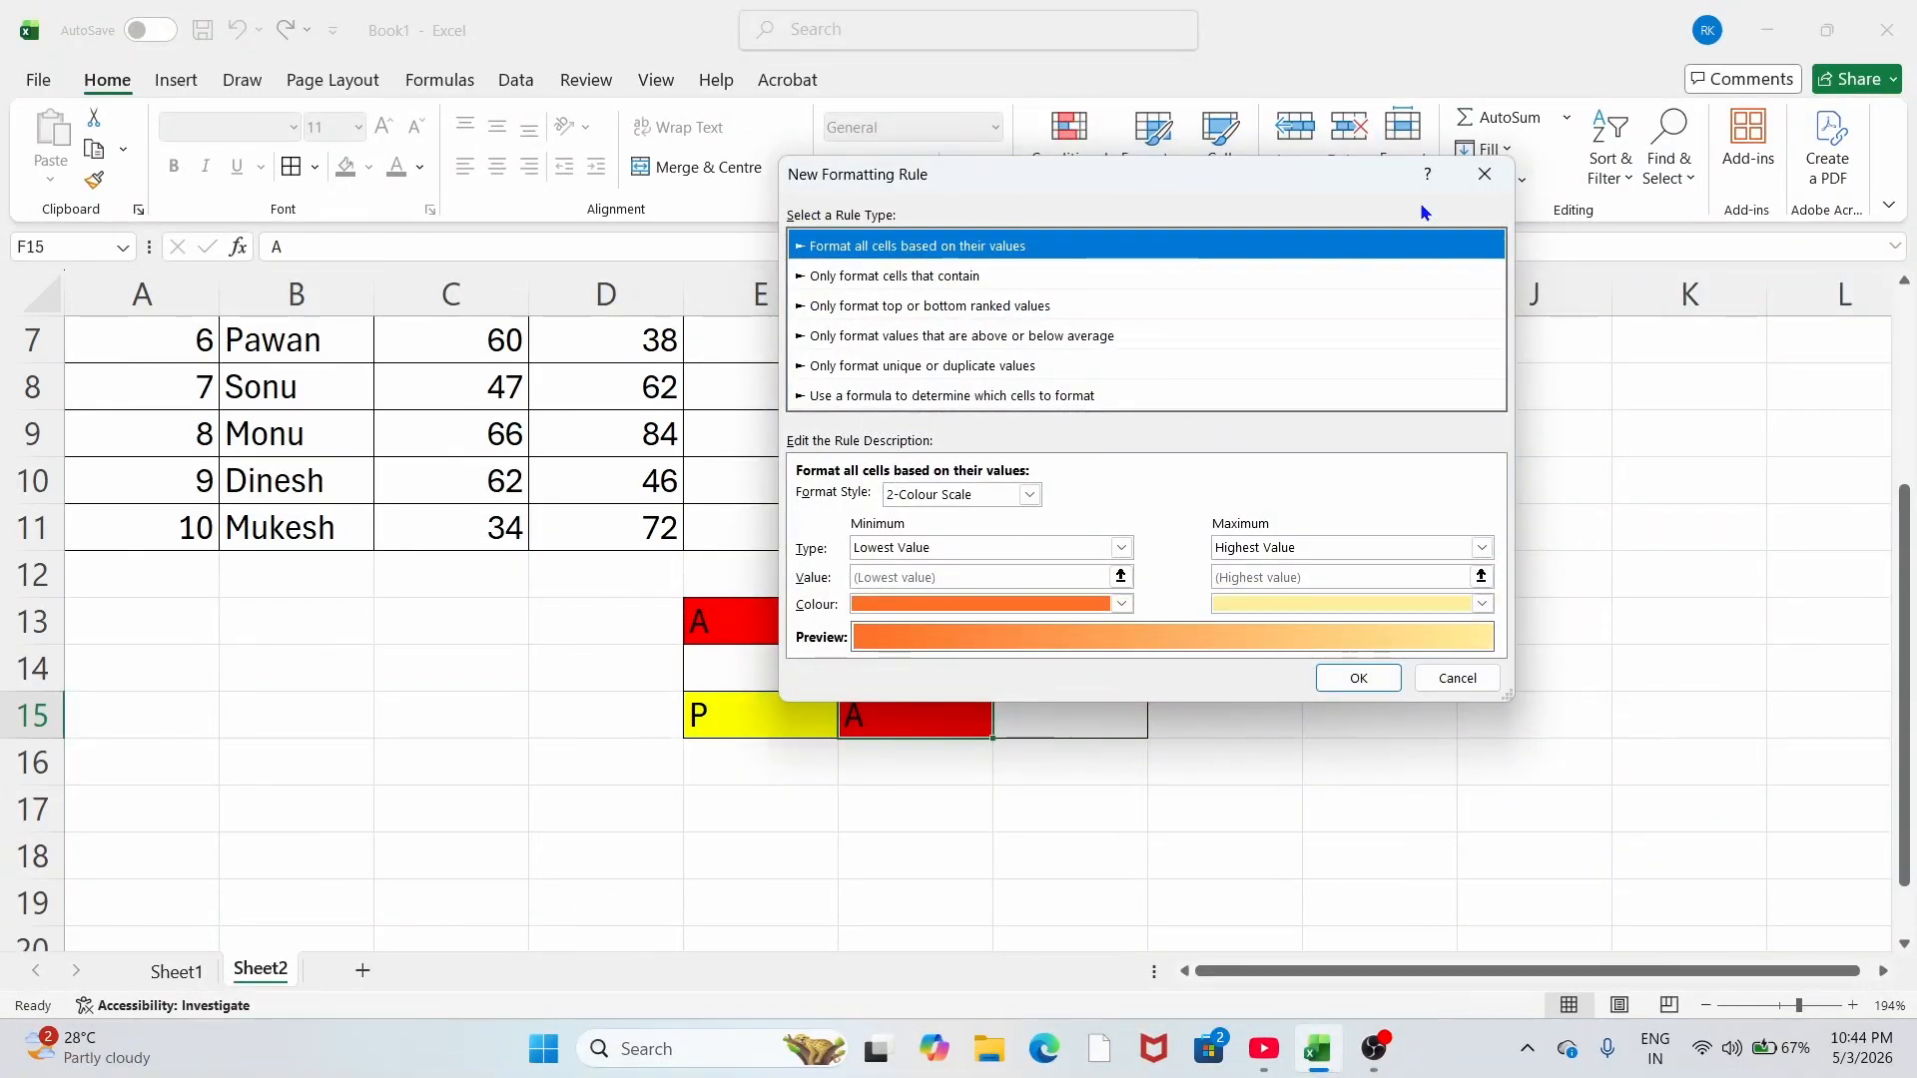
left_click(1484, 174)
left_click(1069, 148)
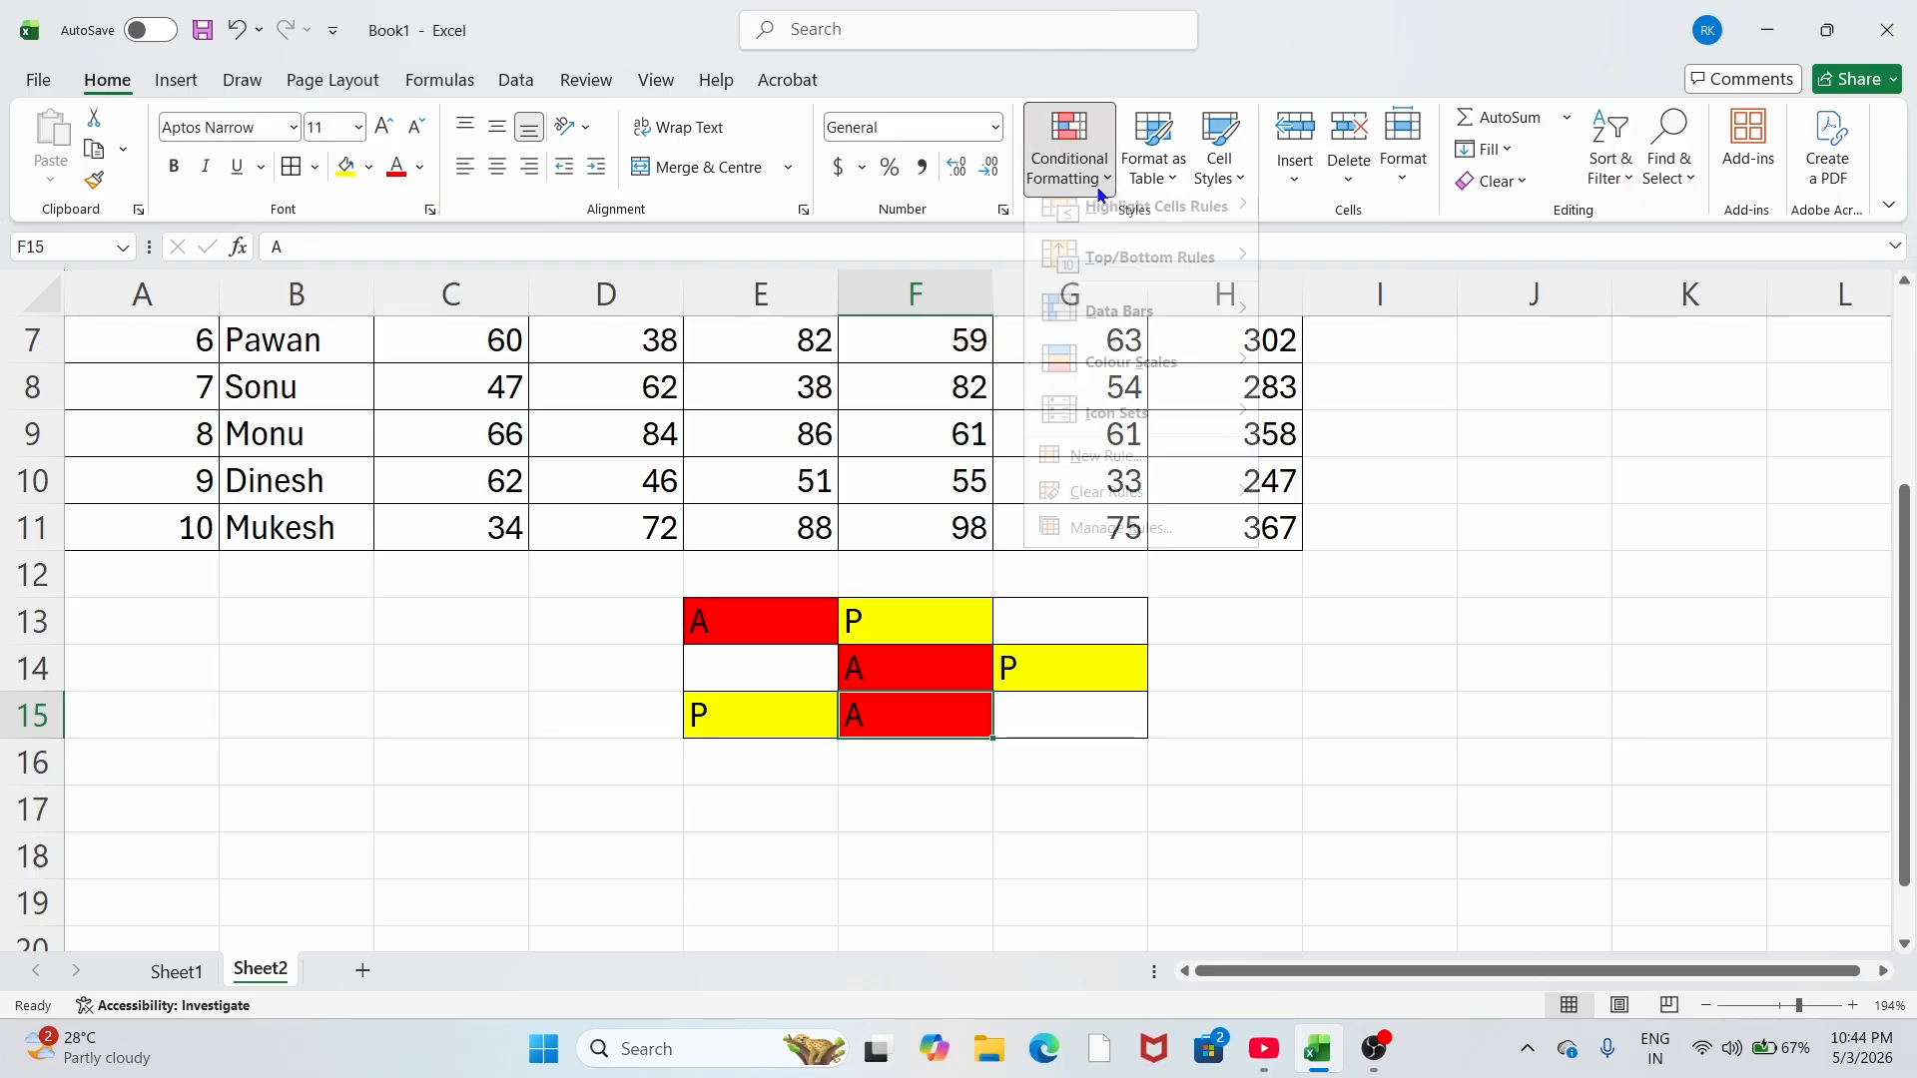
left_click(1121, 549)
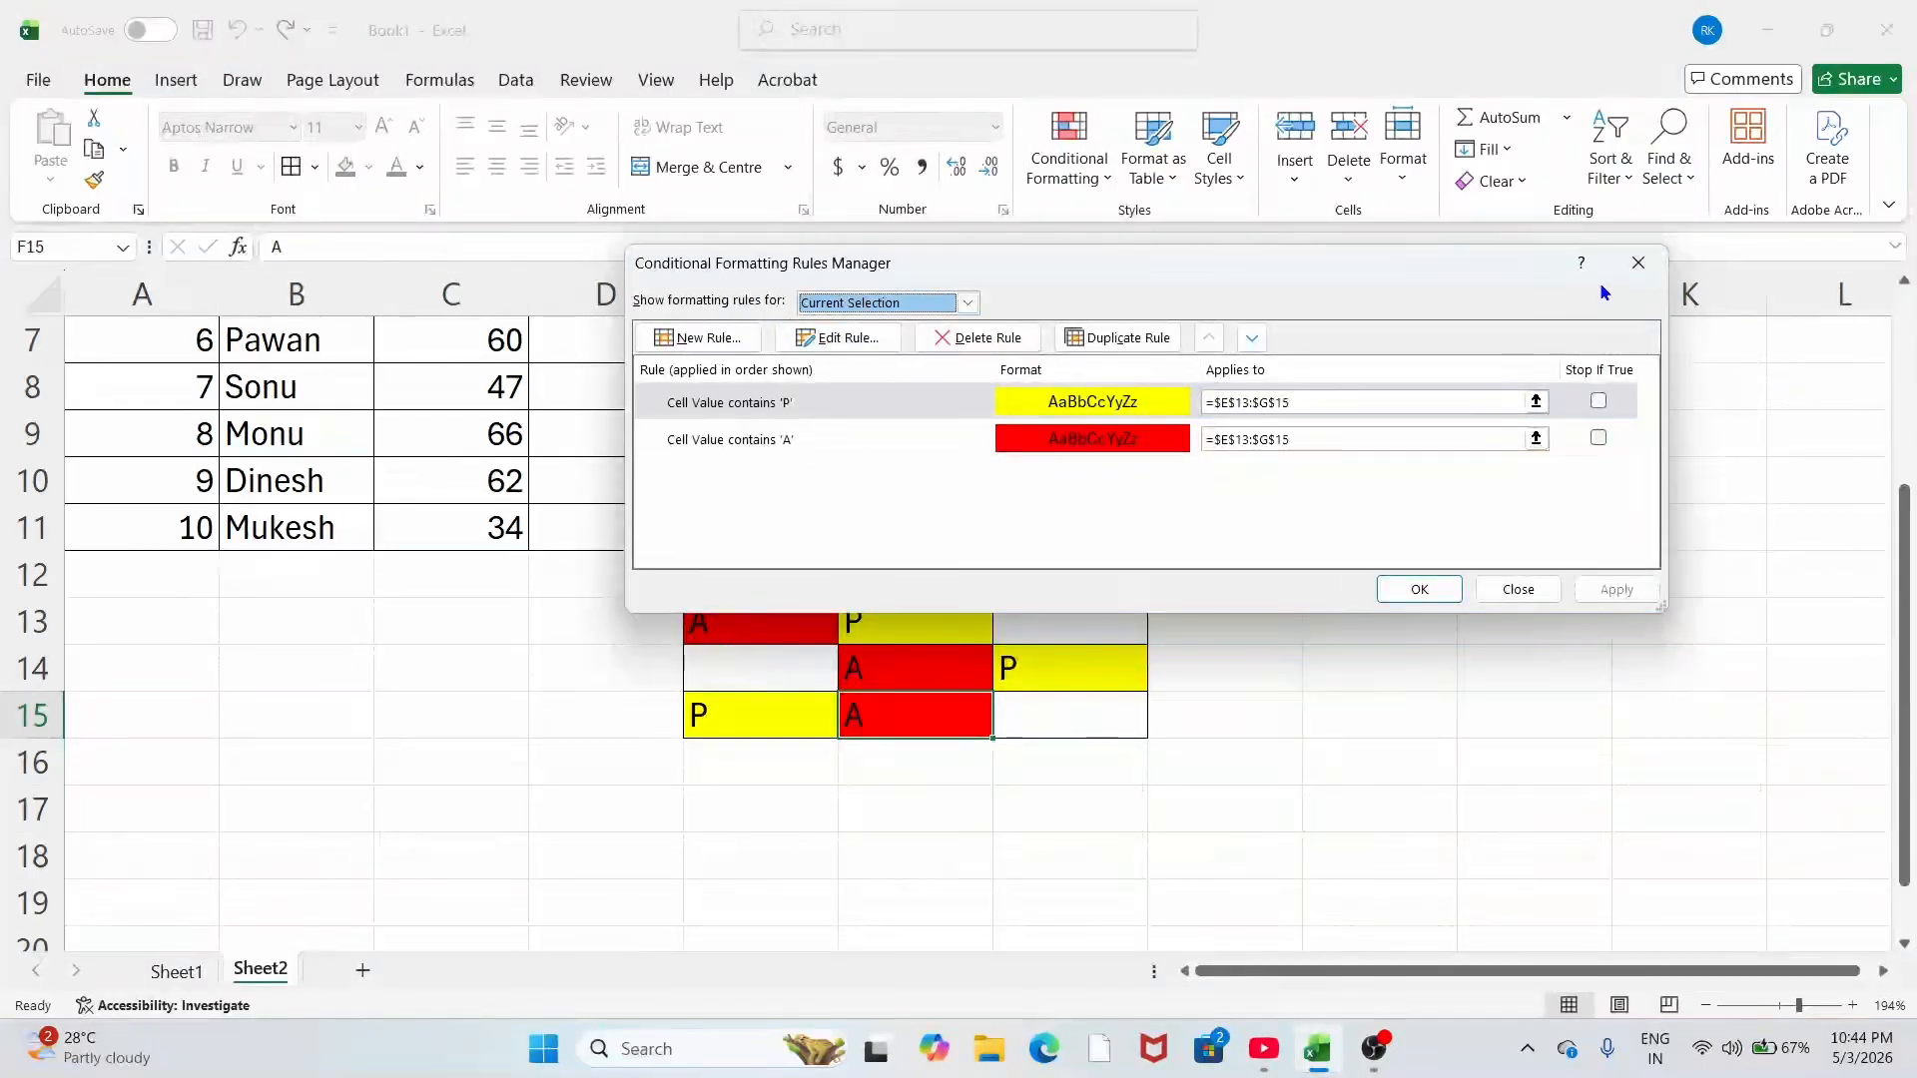
left_click(1510, 588)
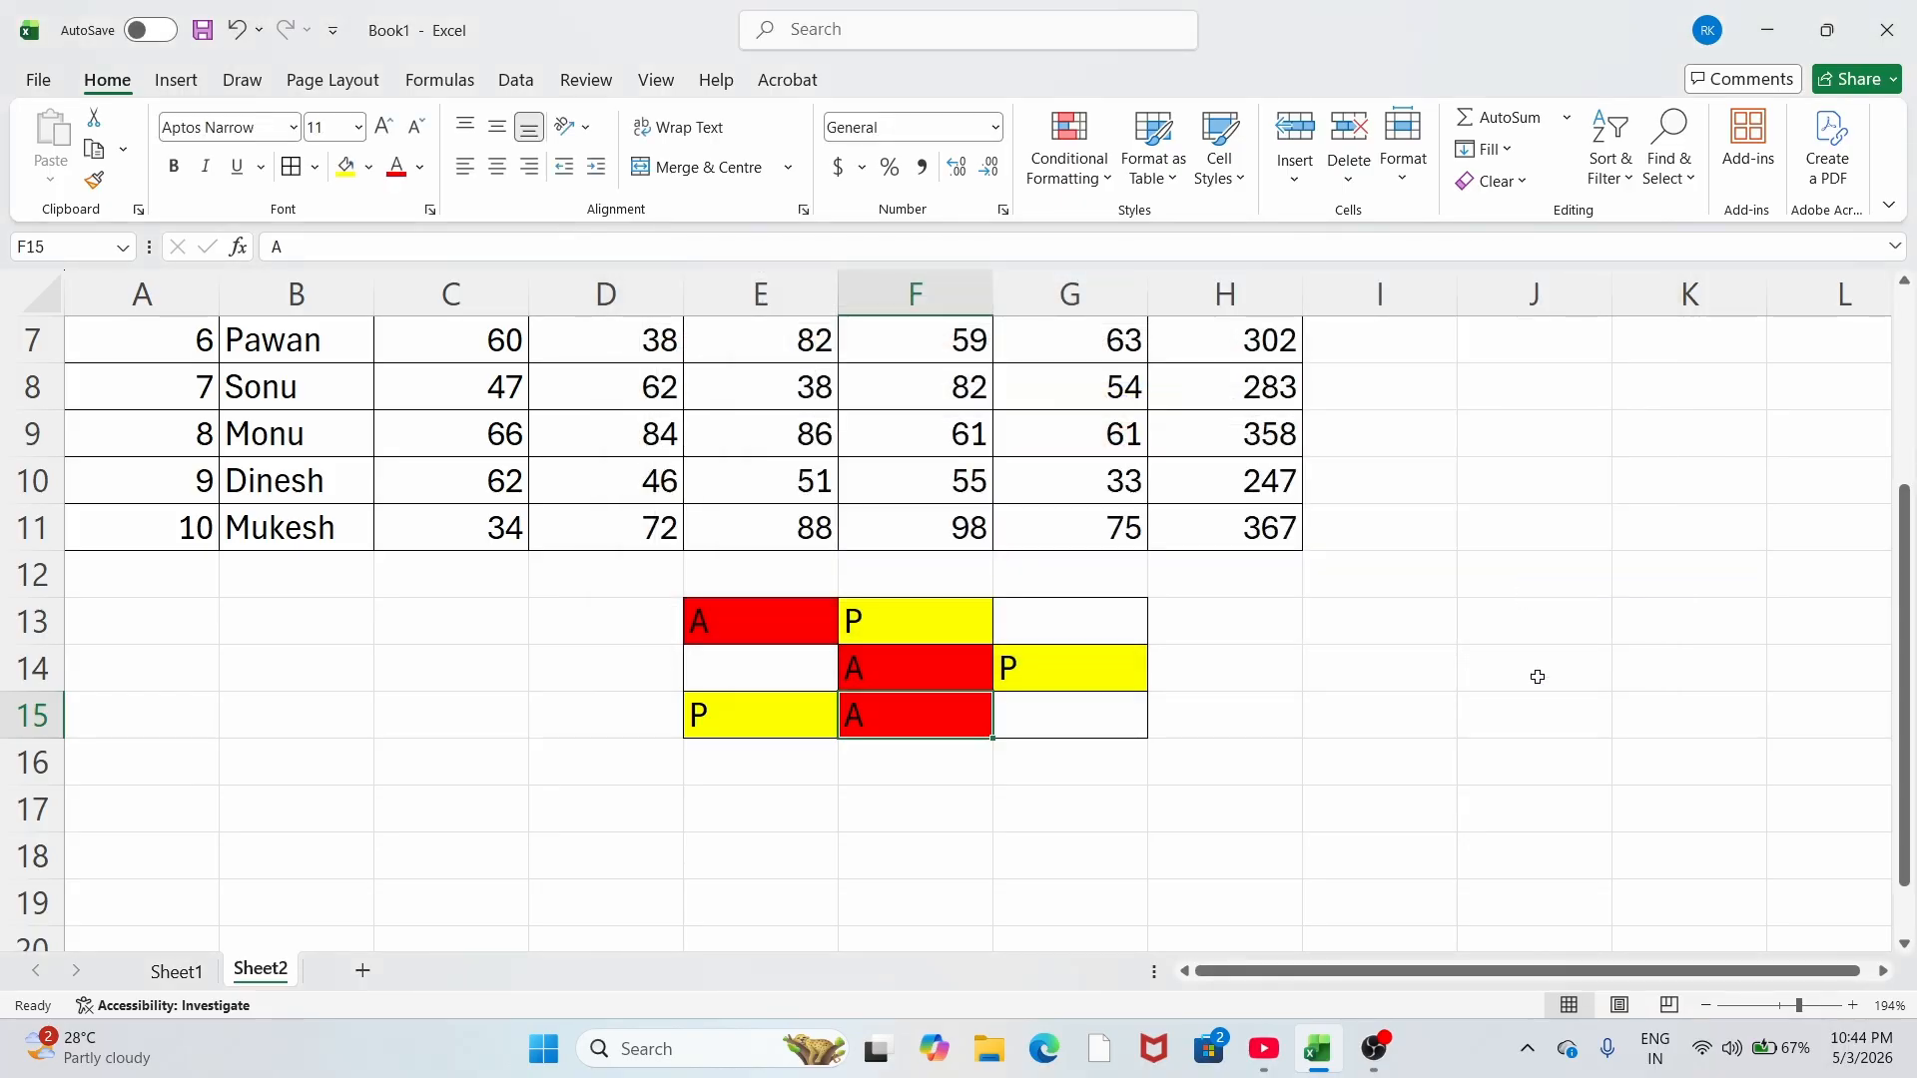
Step: Clear conditional formatting rules from the entire sheet, removing the grid's red and yellow fills
left_click_drag(728, 610, 1018, 719)
left_click(1067, 169)
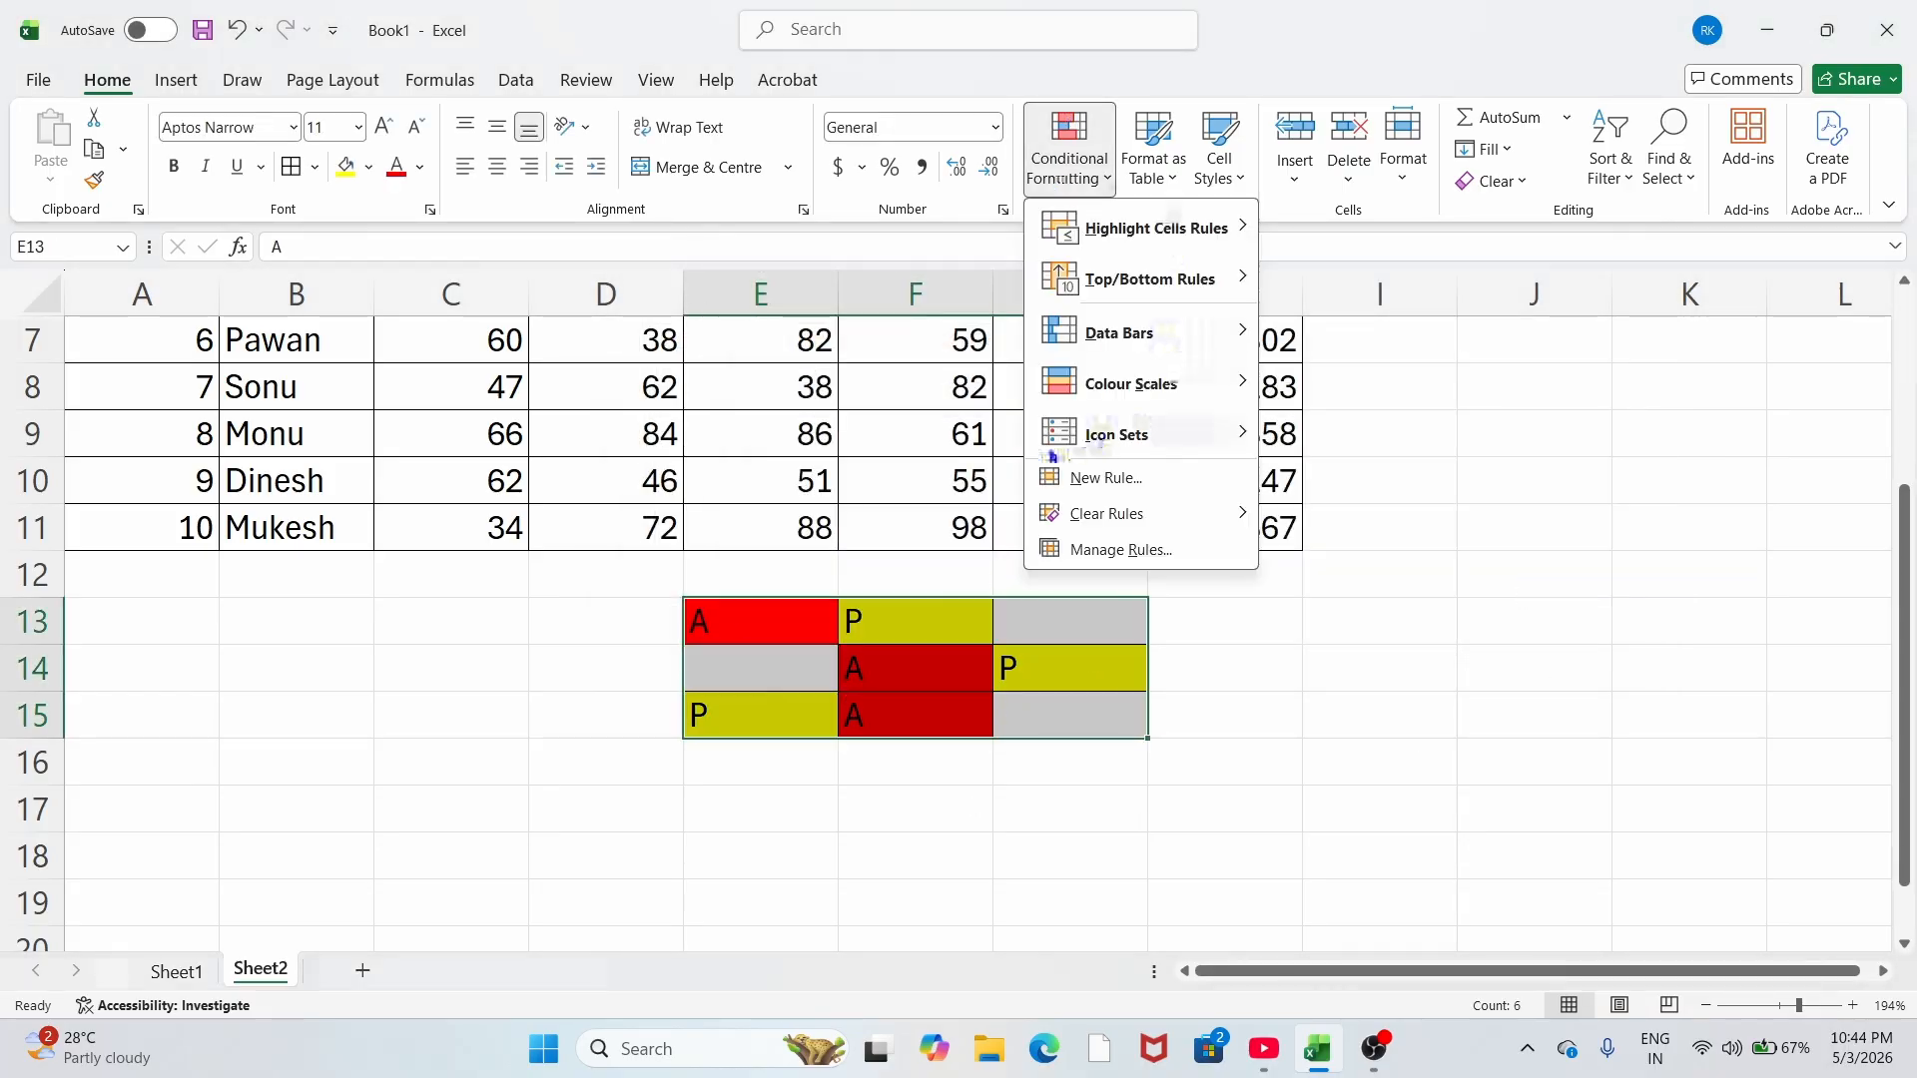
mouse_move(1102, 529)
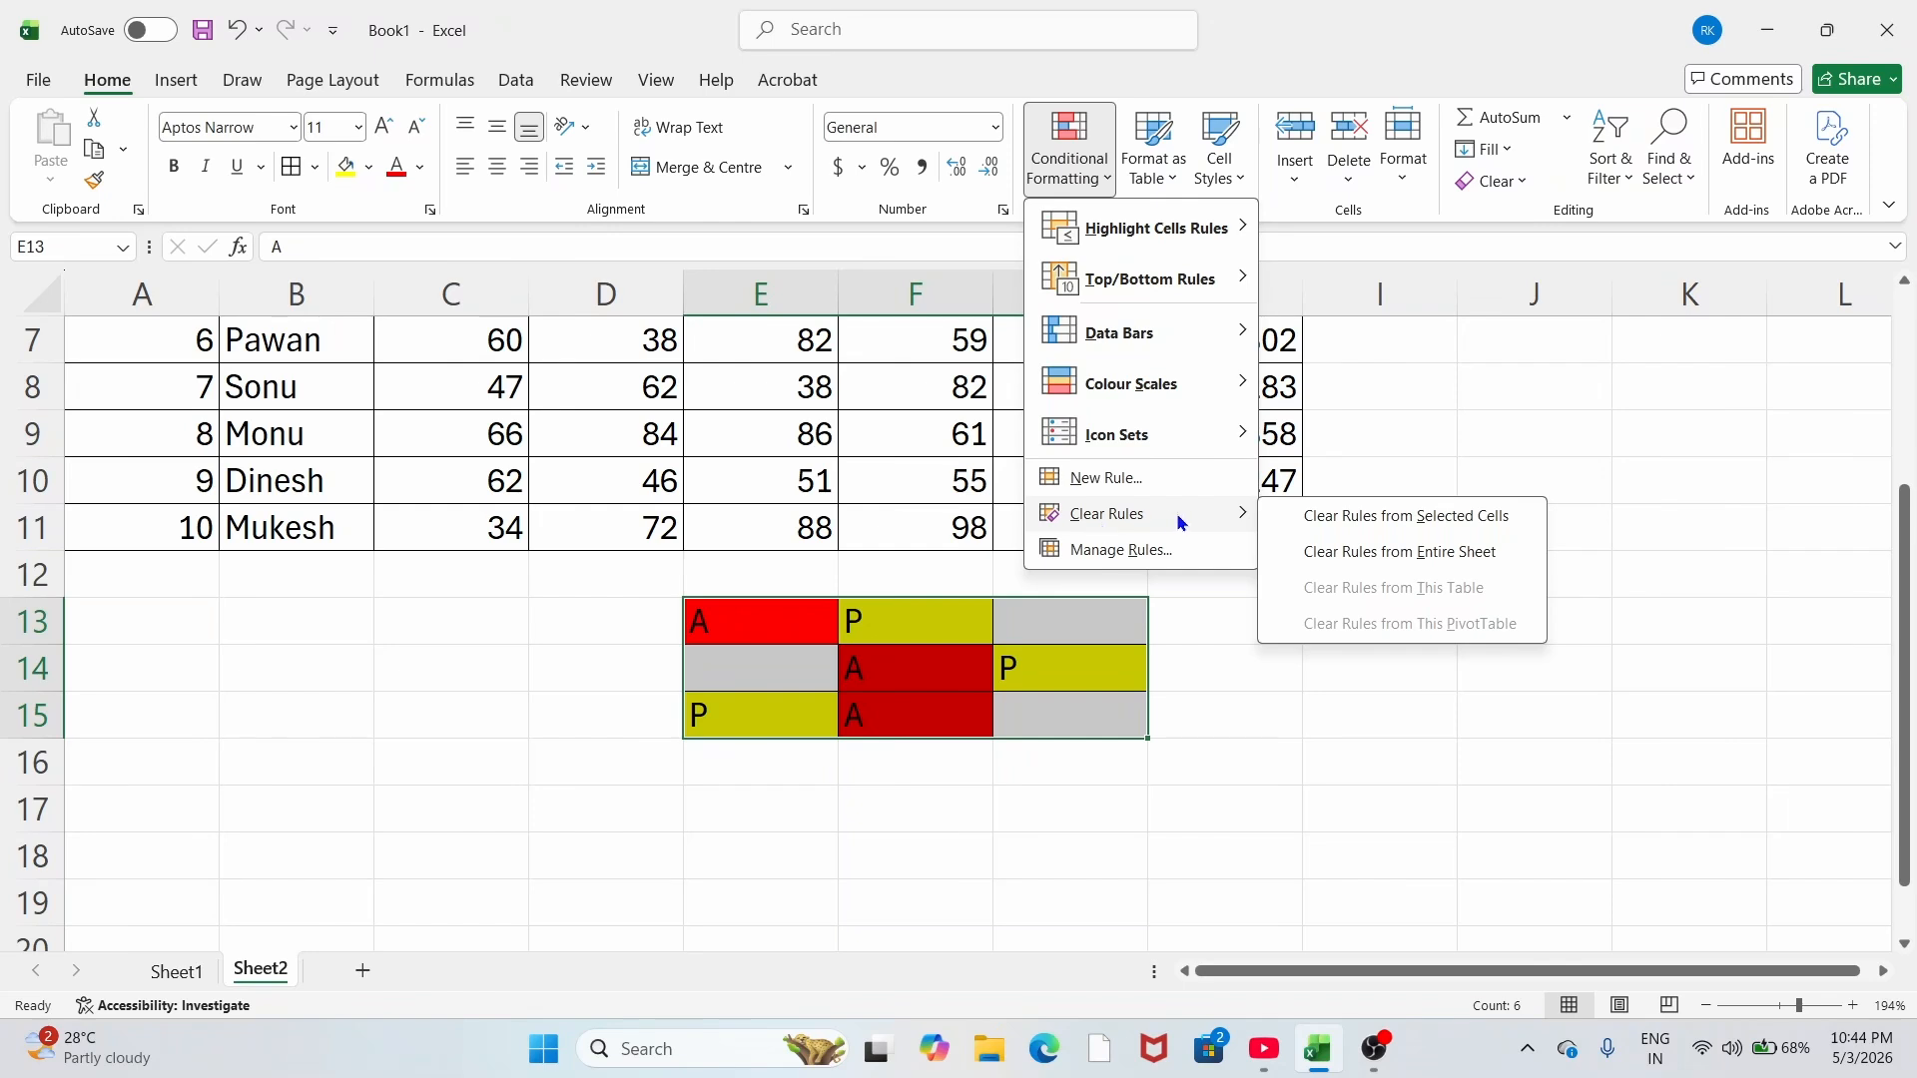
left_click(1404, 560)
left_click(849, 715)
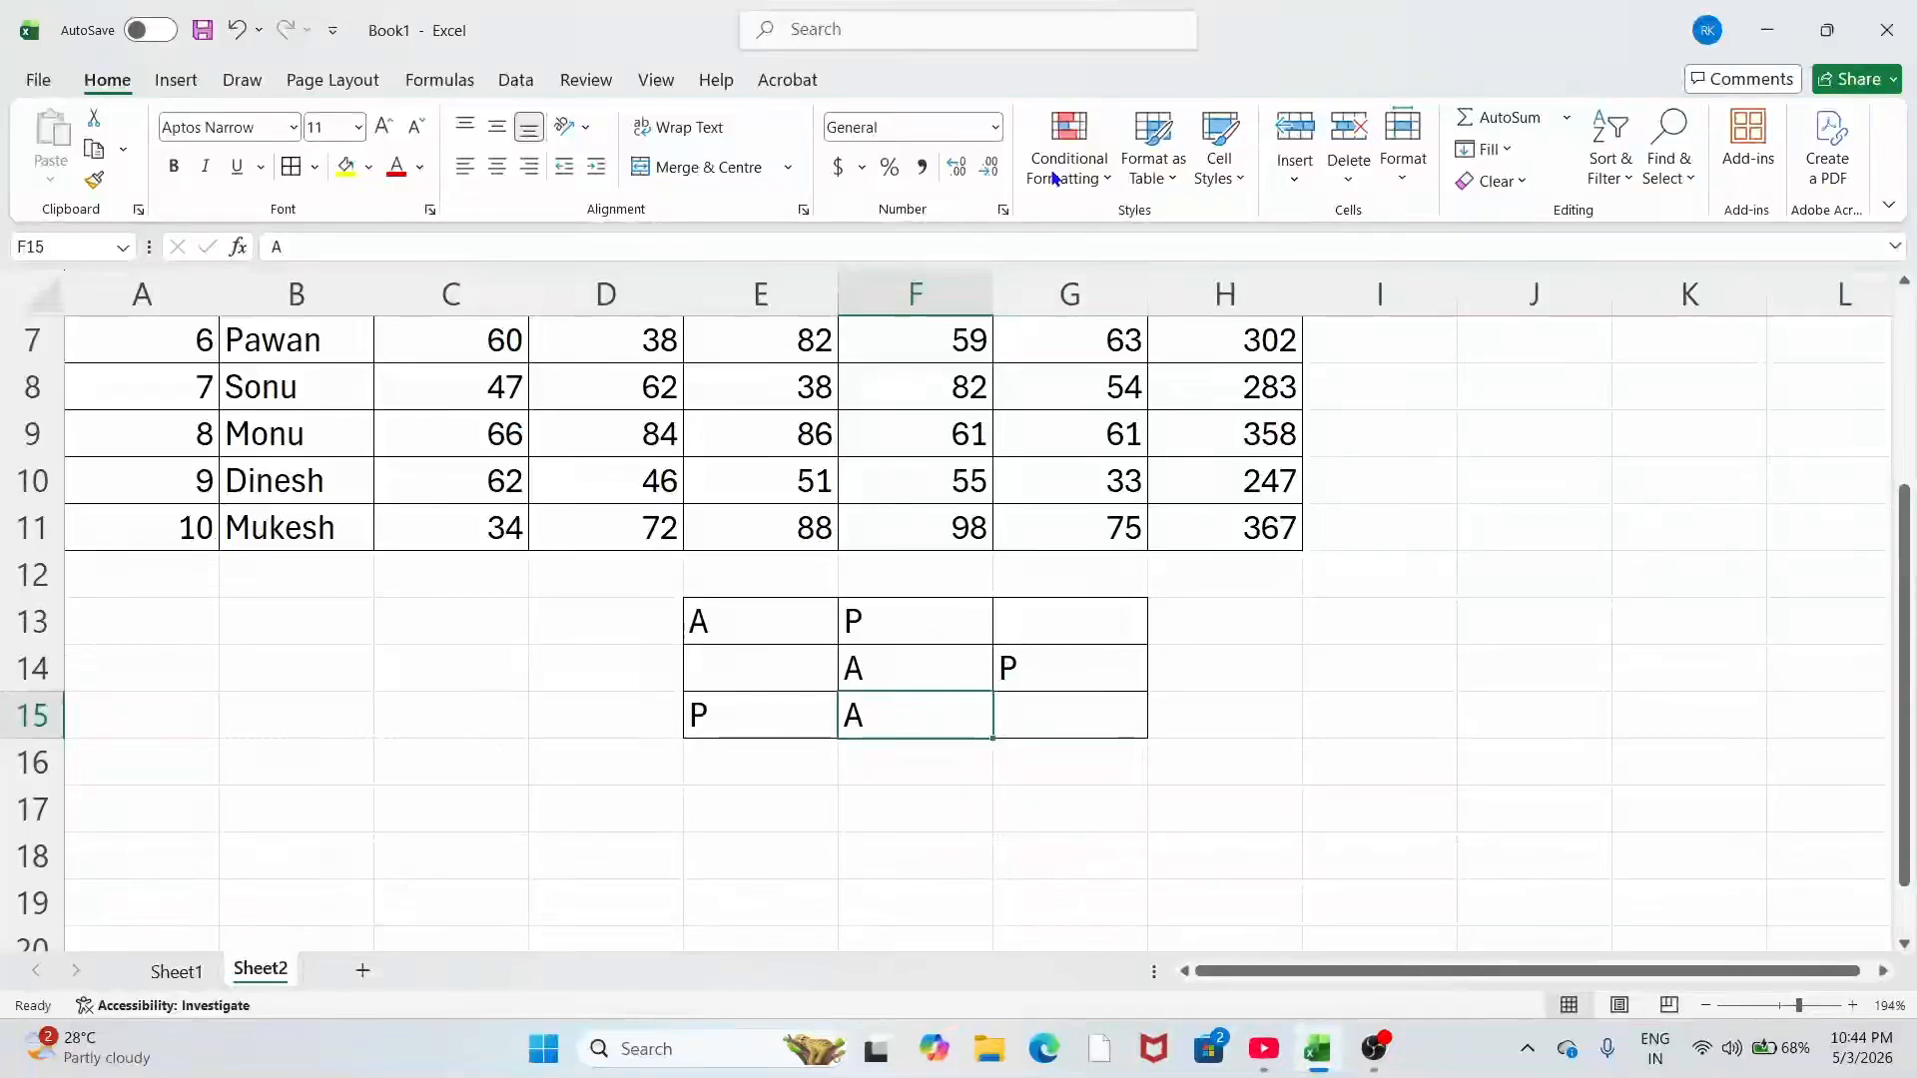
left_click_drag(774, 613, 1062, 715)
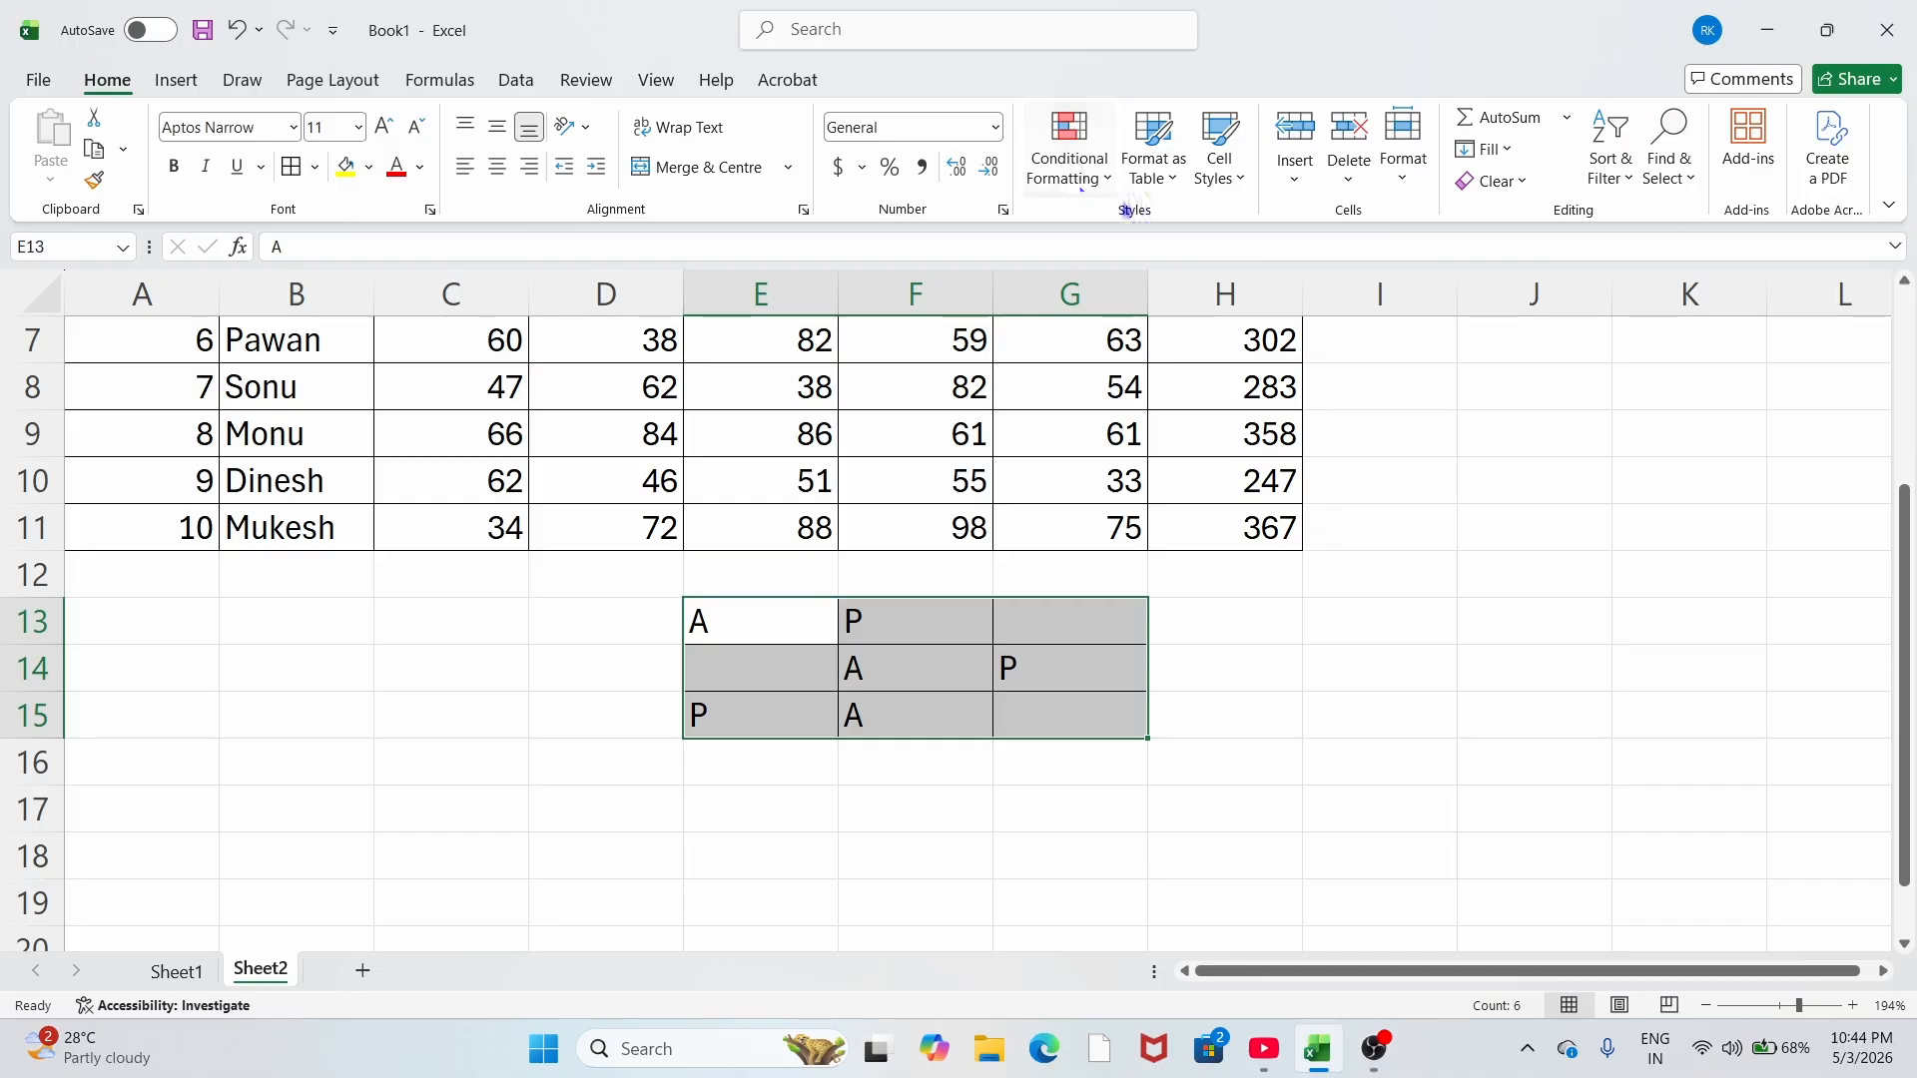
left_click(1153, 169)
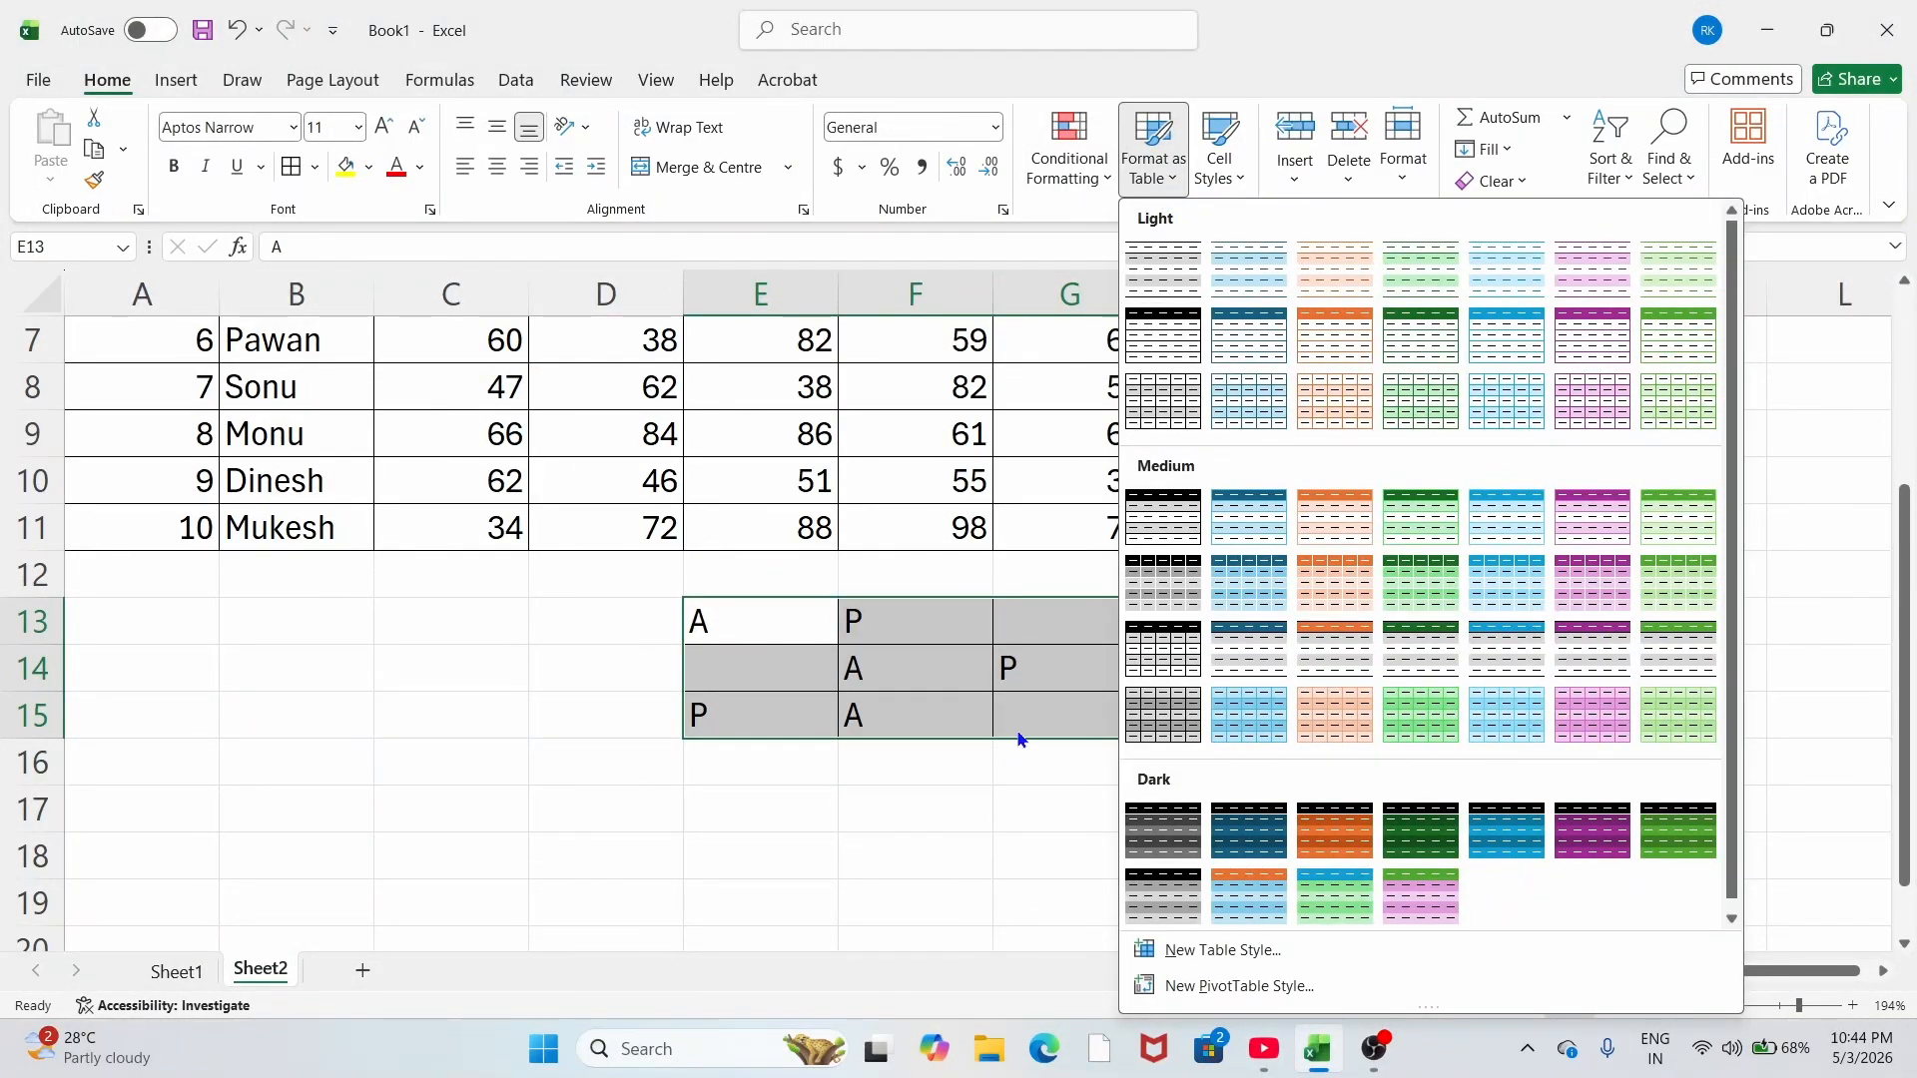
Step: Dismiss the table styles gallery and scroll back up to the marks table
left_click(1019, 735)
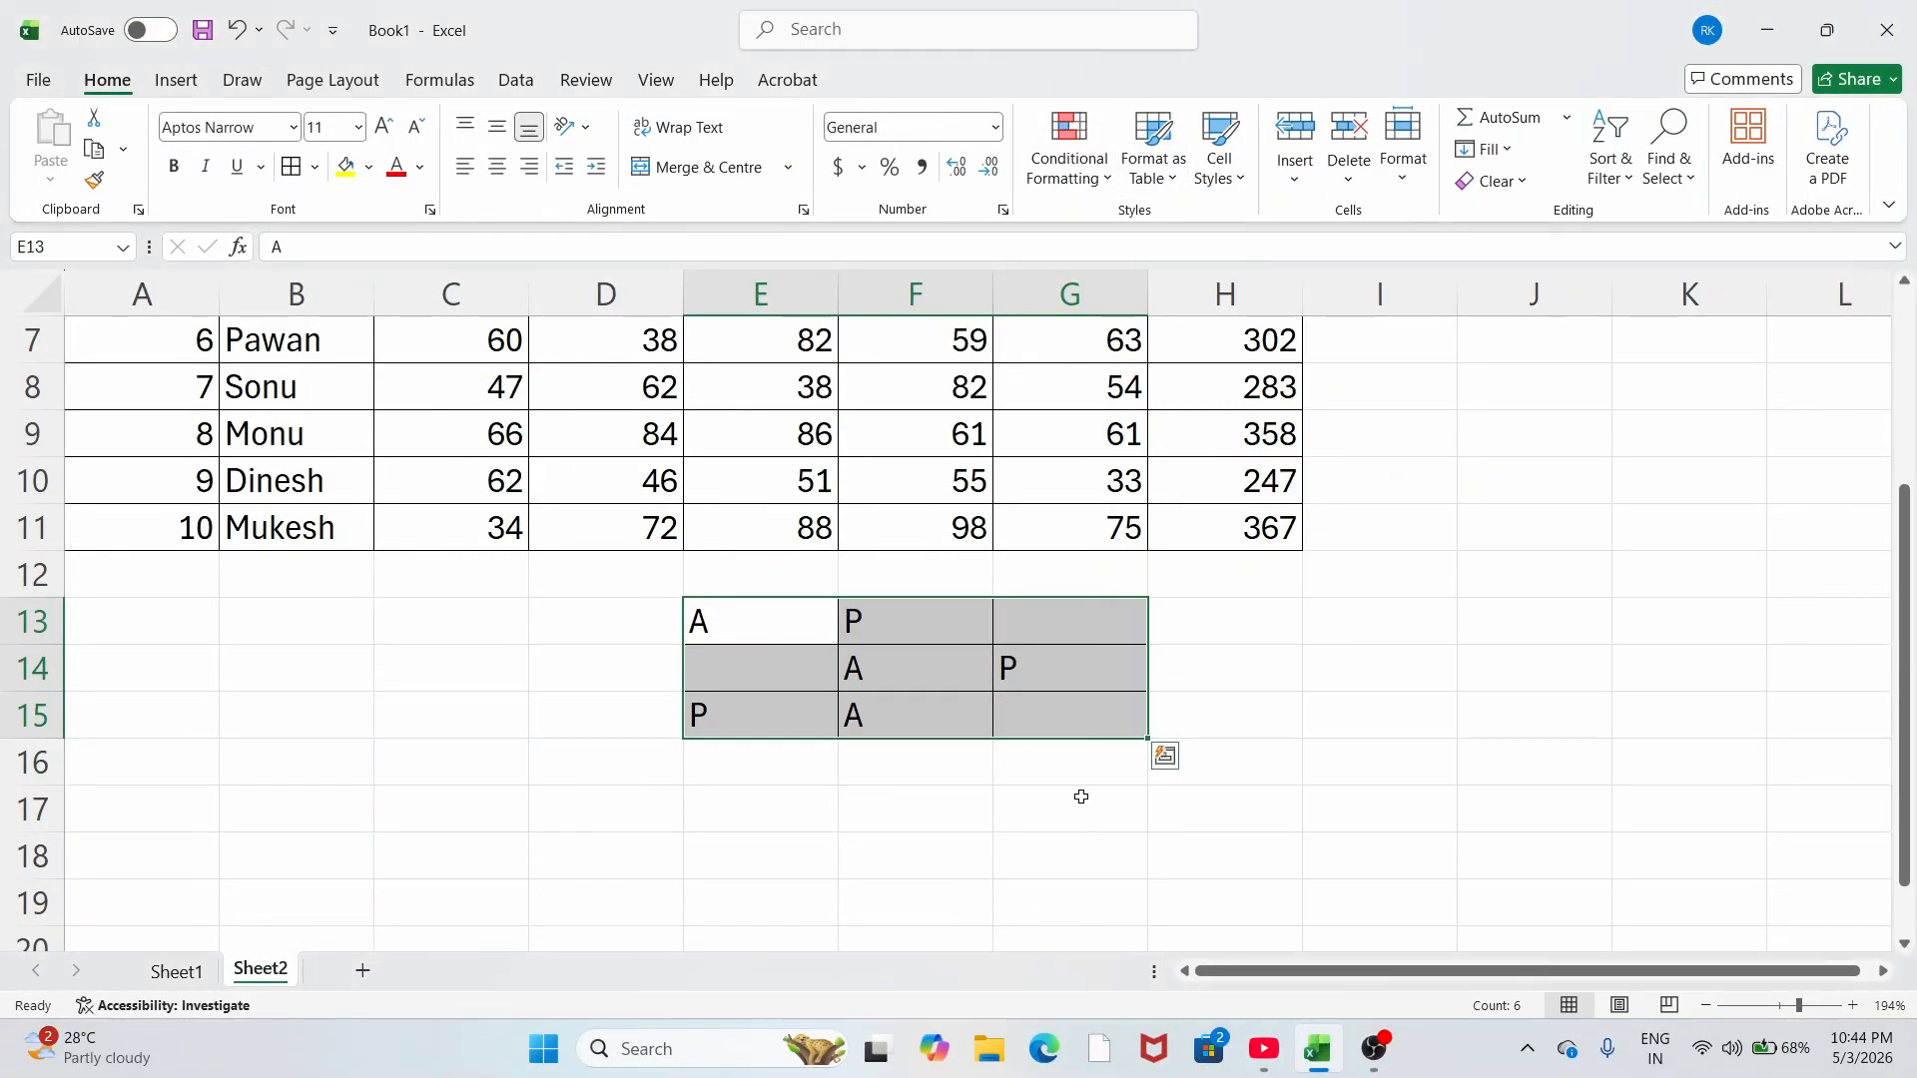
left_click(1168, 179)
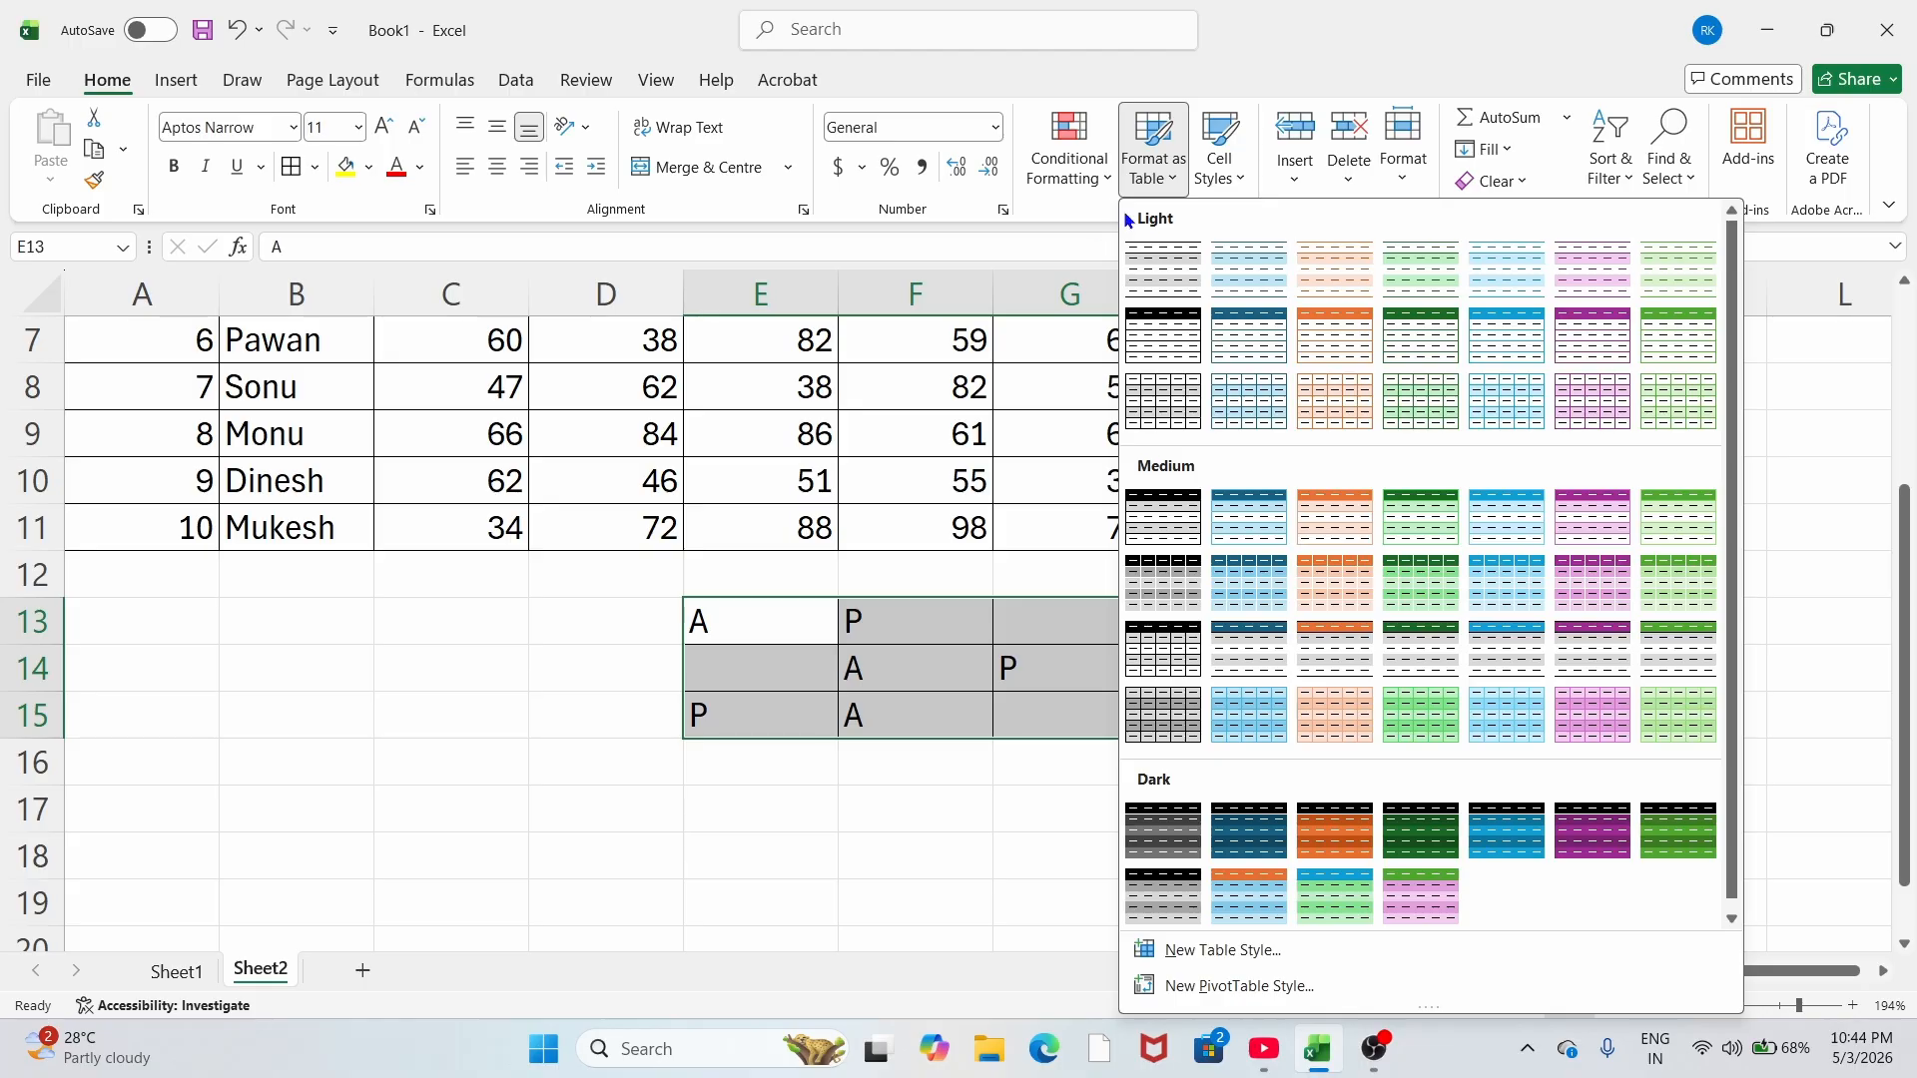
left_click(864, 548)
scroll(862, 544, "up", 2)
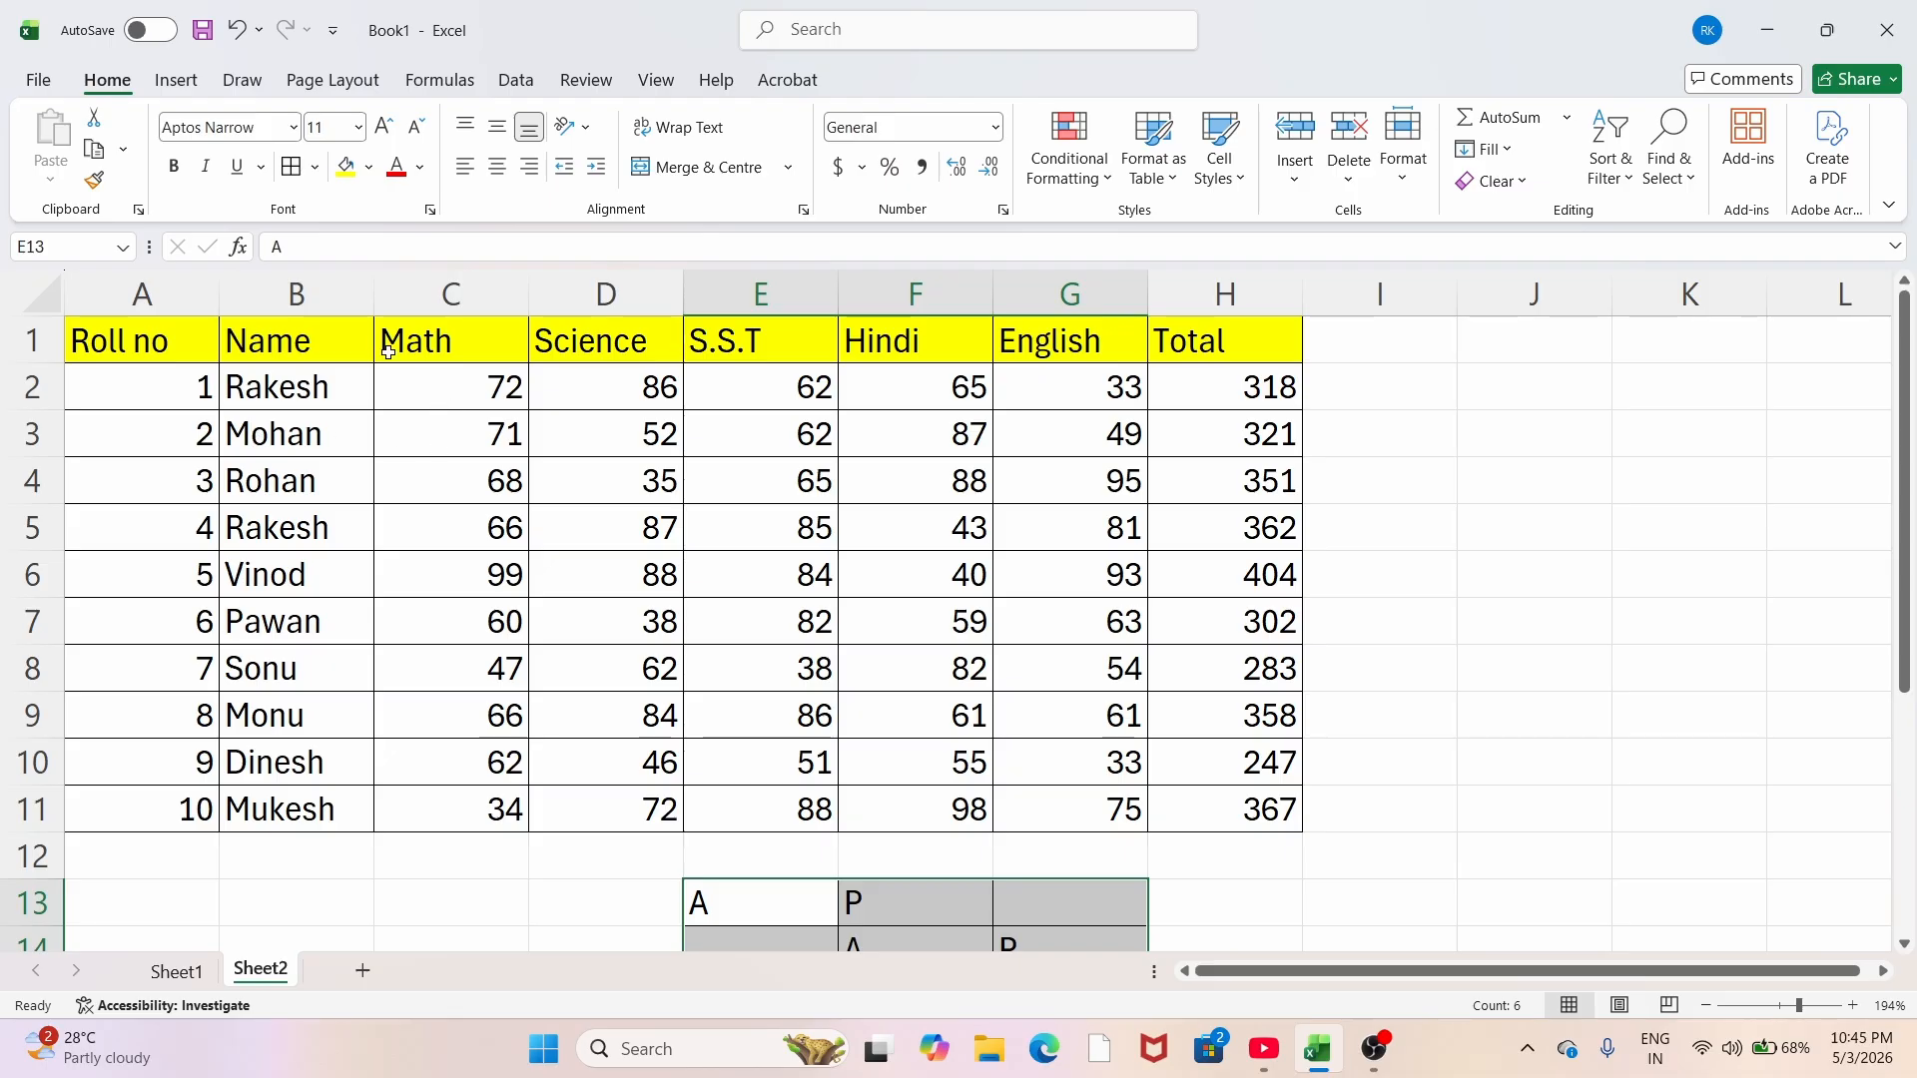
left_click(1148, 172)
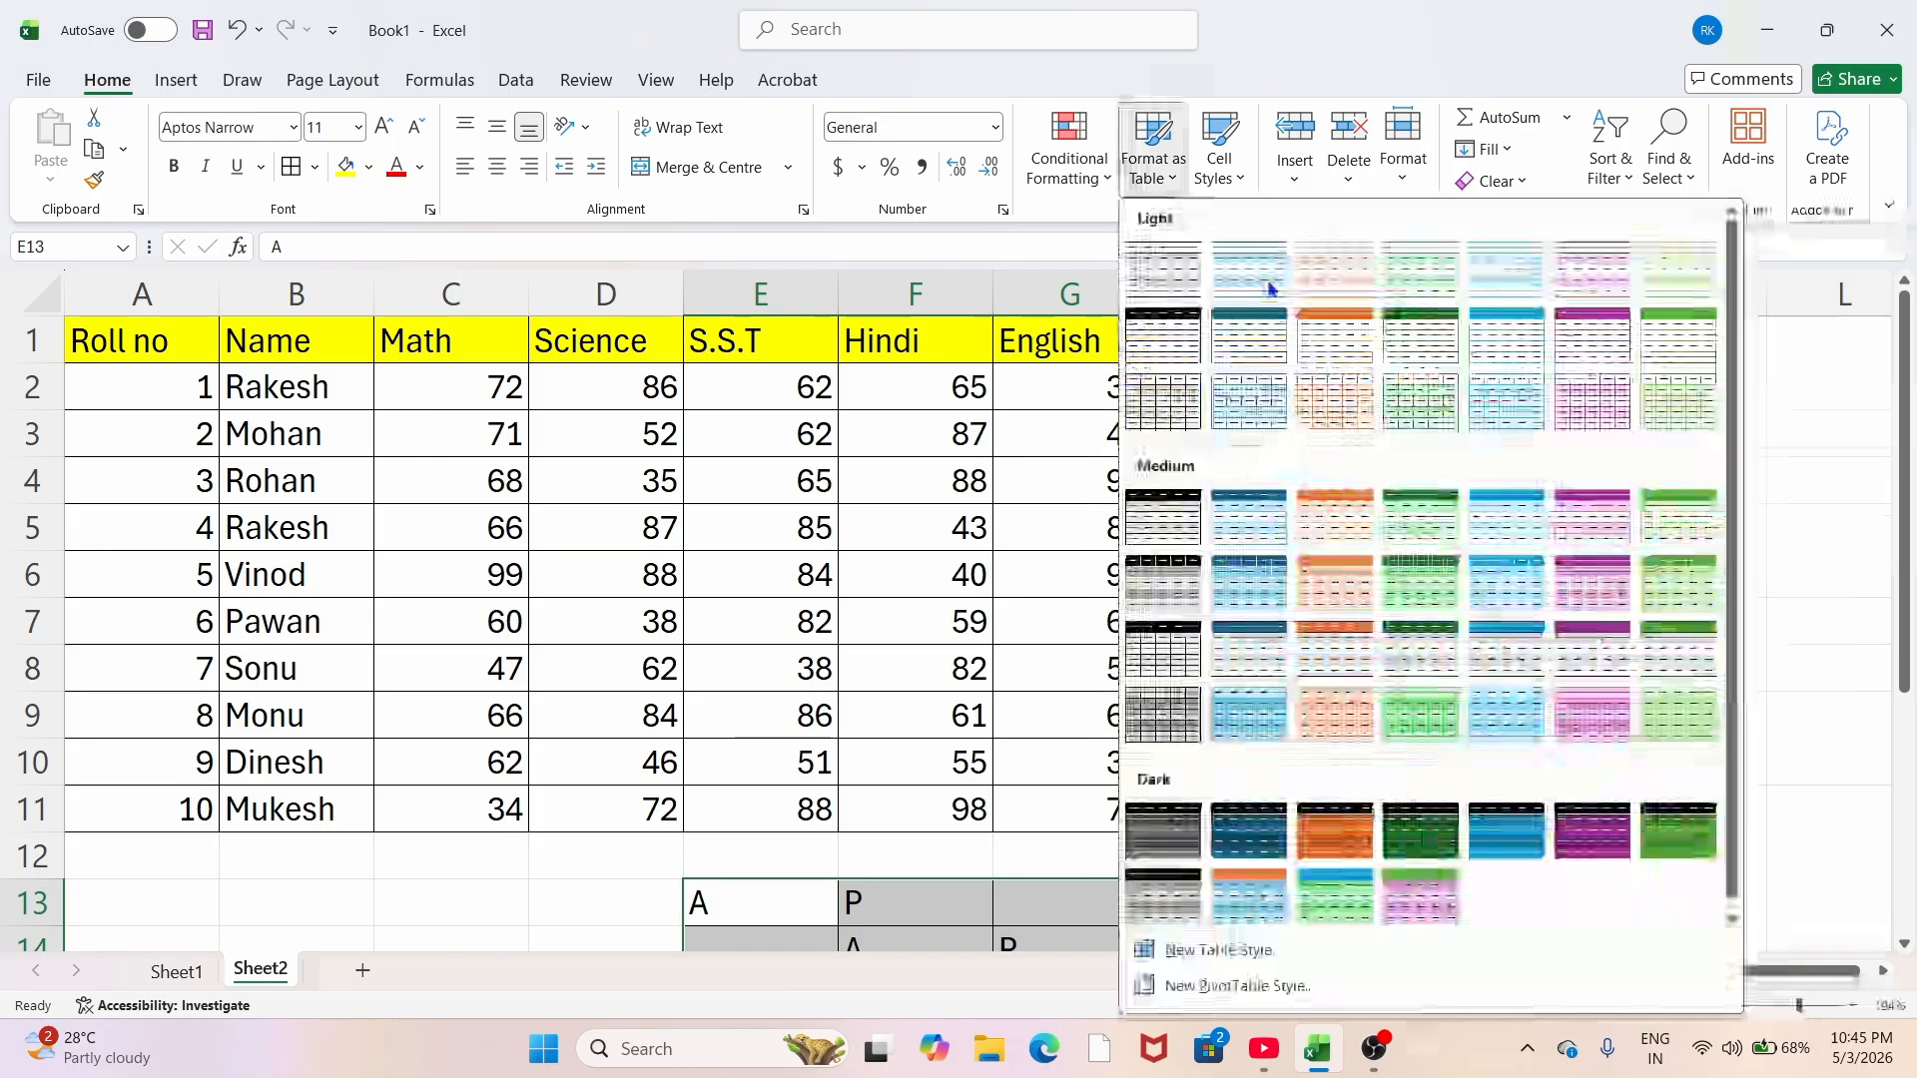
left_click(284, 445)
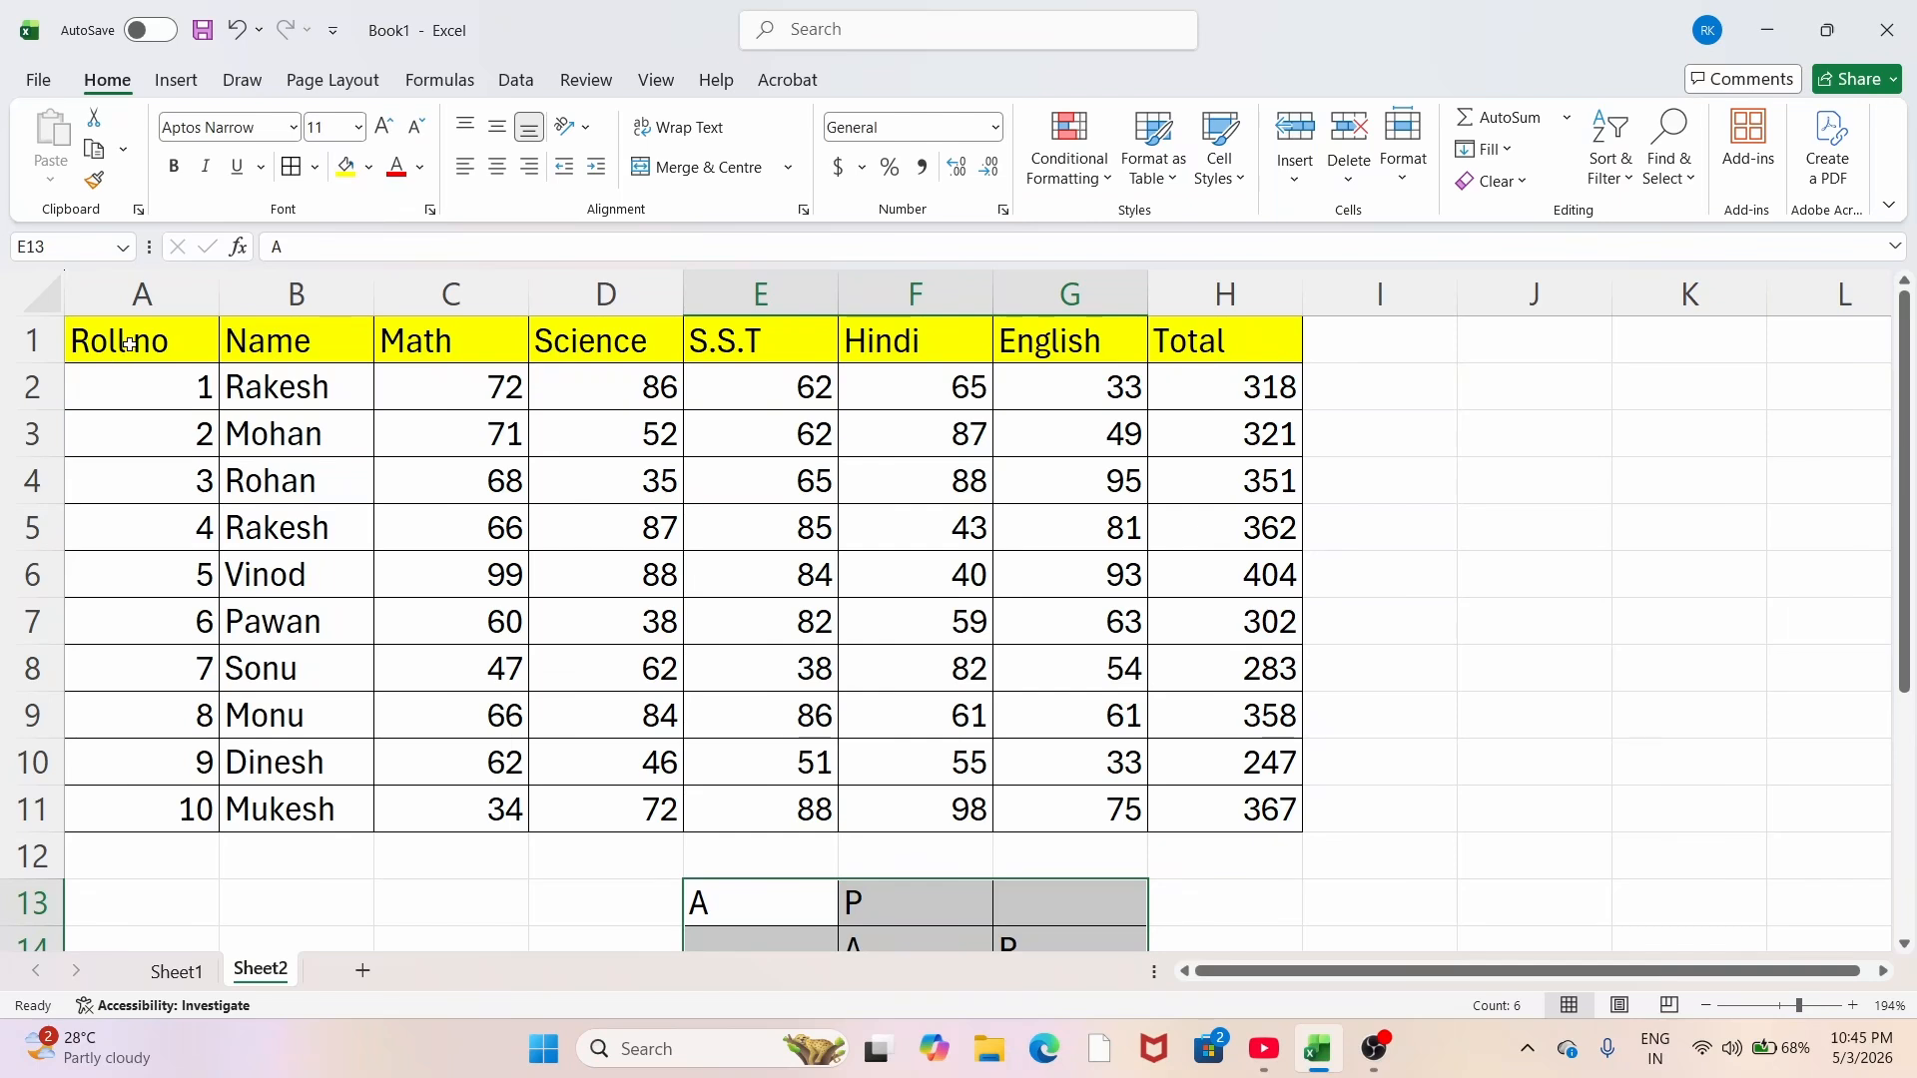
Step: Format A1:H11 as a table with headers in an orange Medium style
mouse_move(130, 344)
left_mouse_down()
mouse_move(326, 633)
mouse_move(1051, 814)
mouse_move(1218, 813)
left_mouse_up()
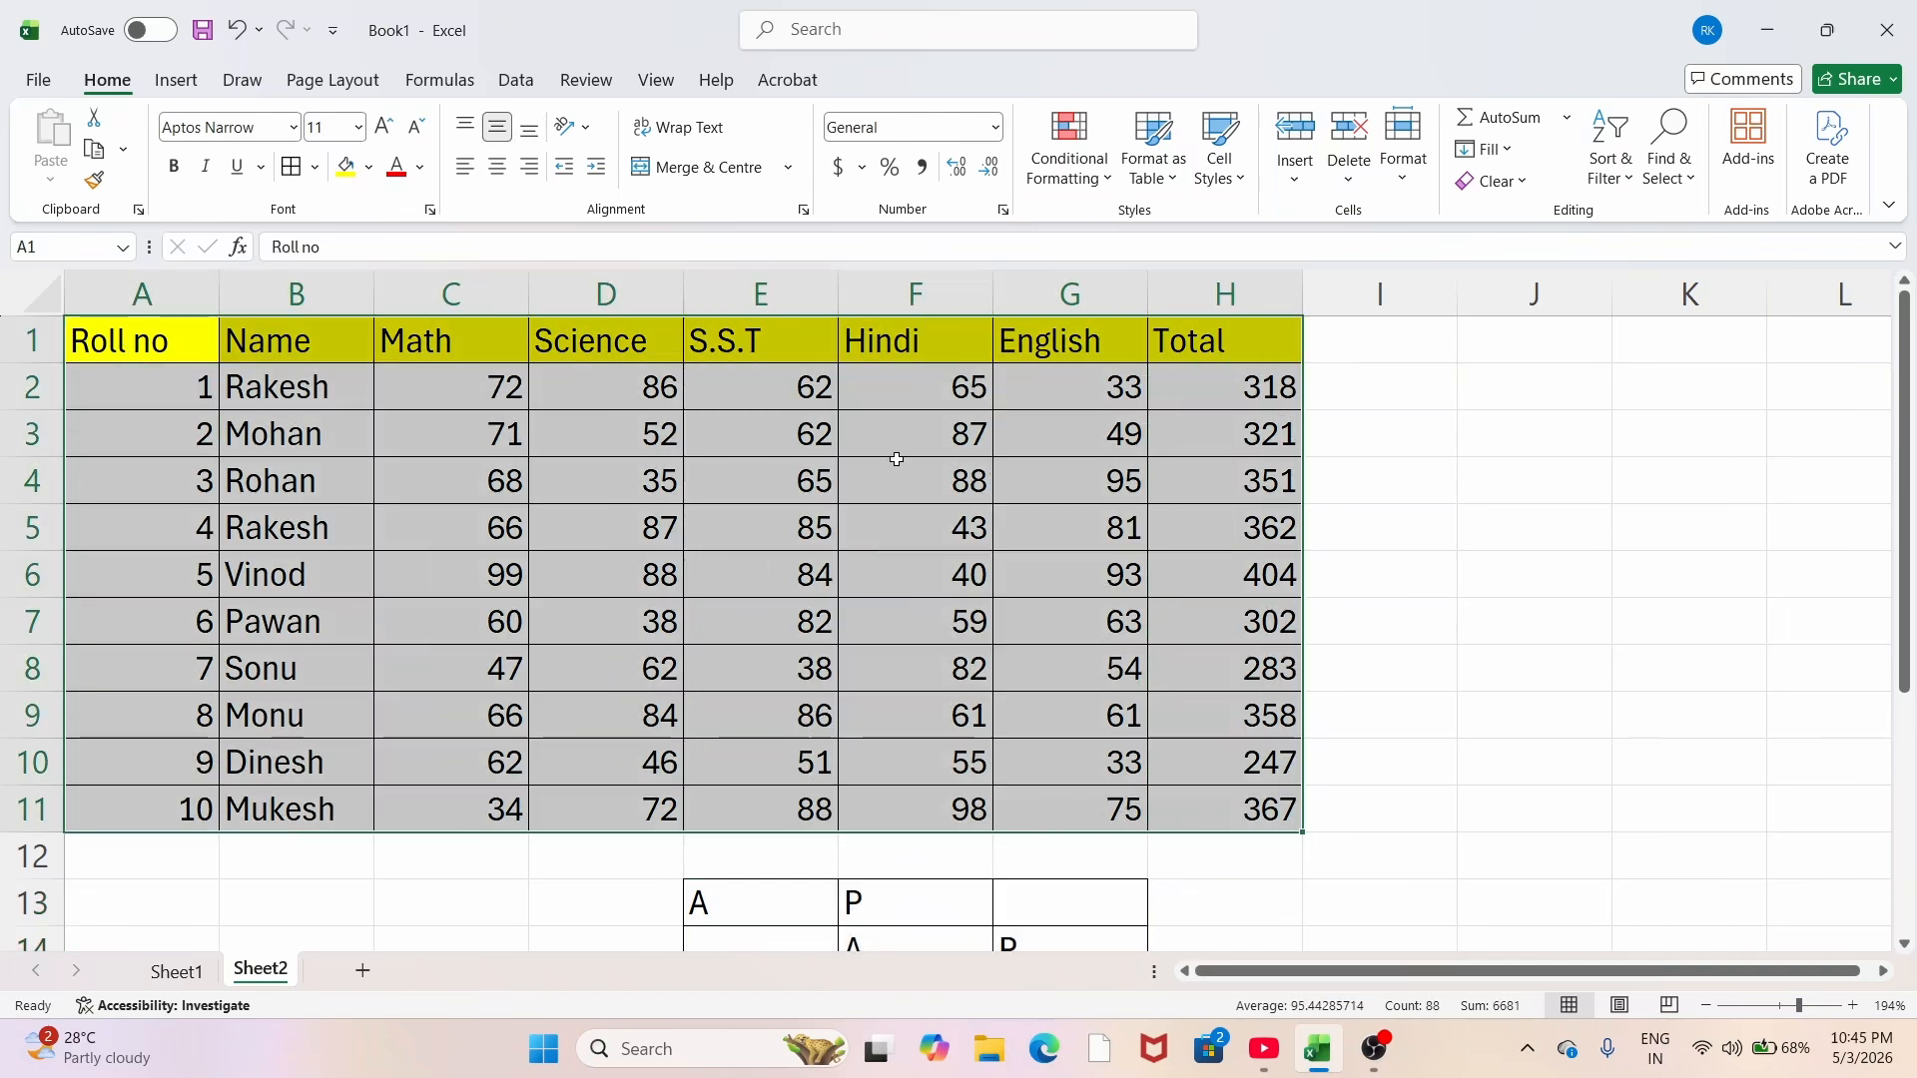
left_click(1155, 186)
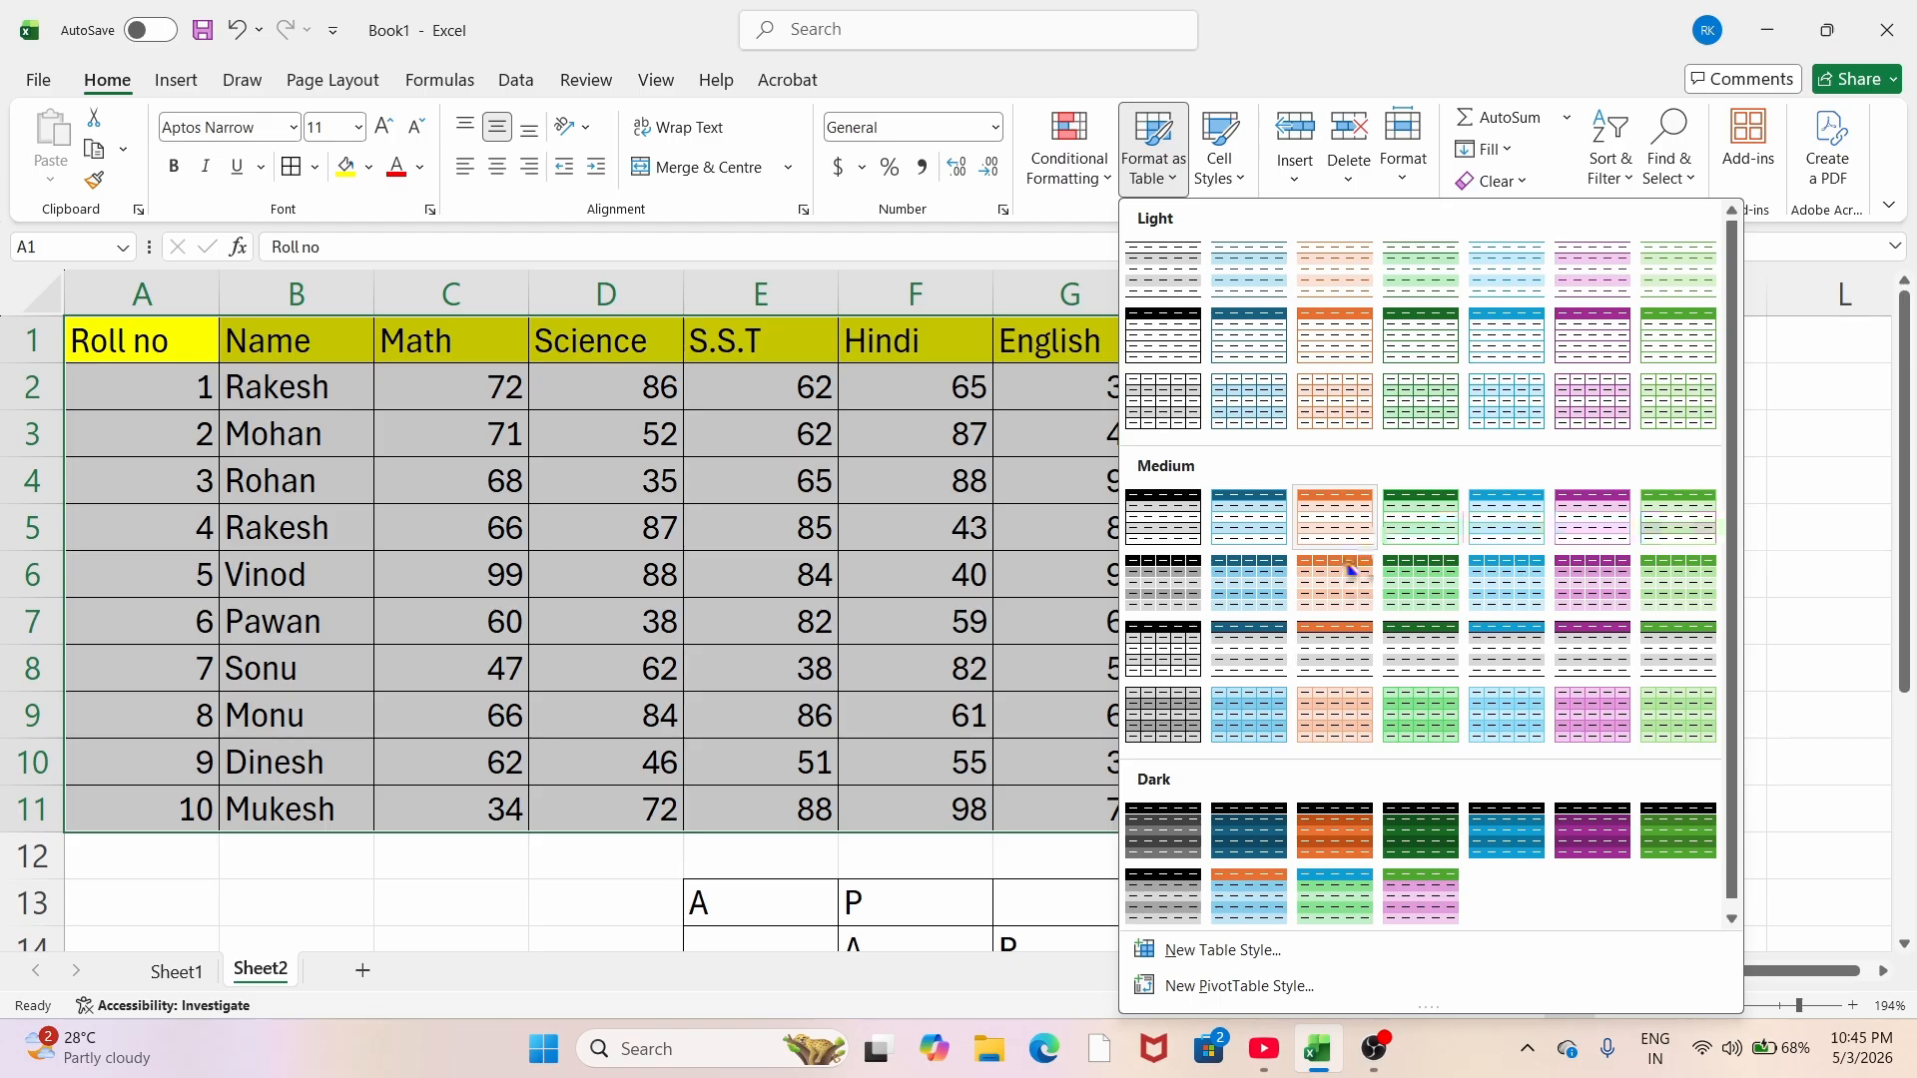
left_click(1318, 579)
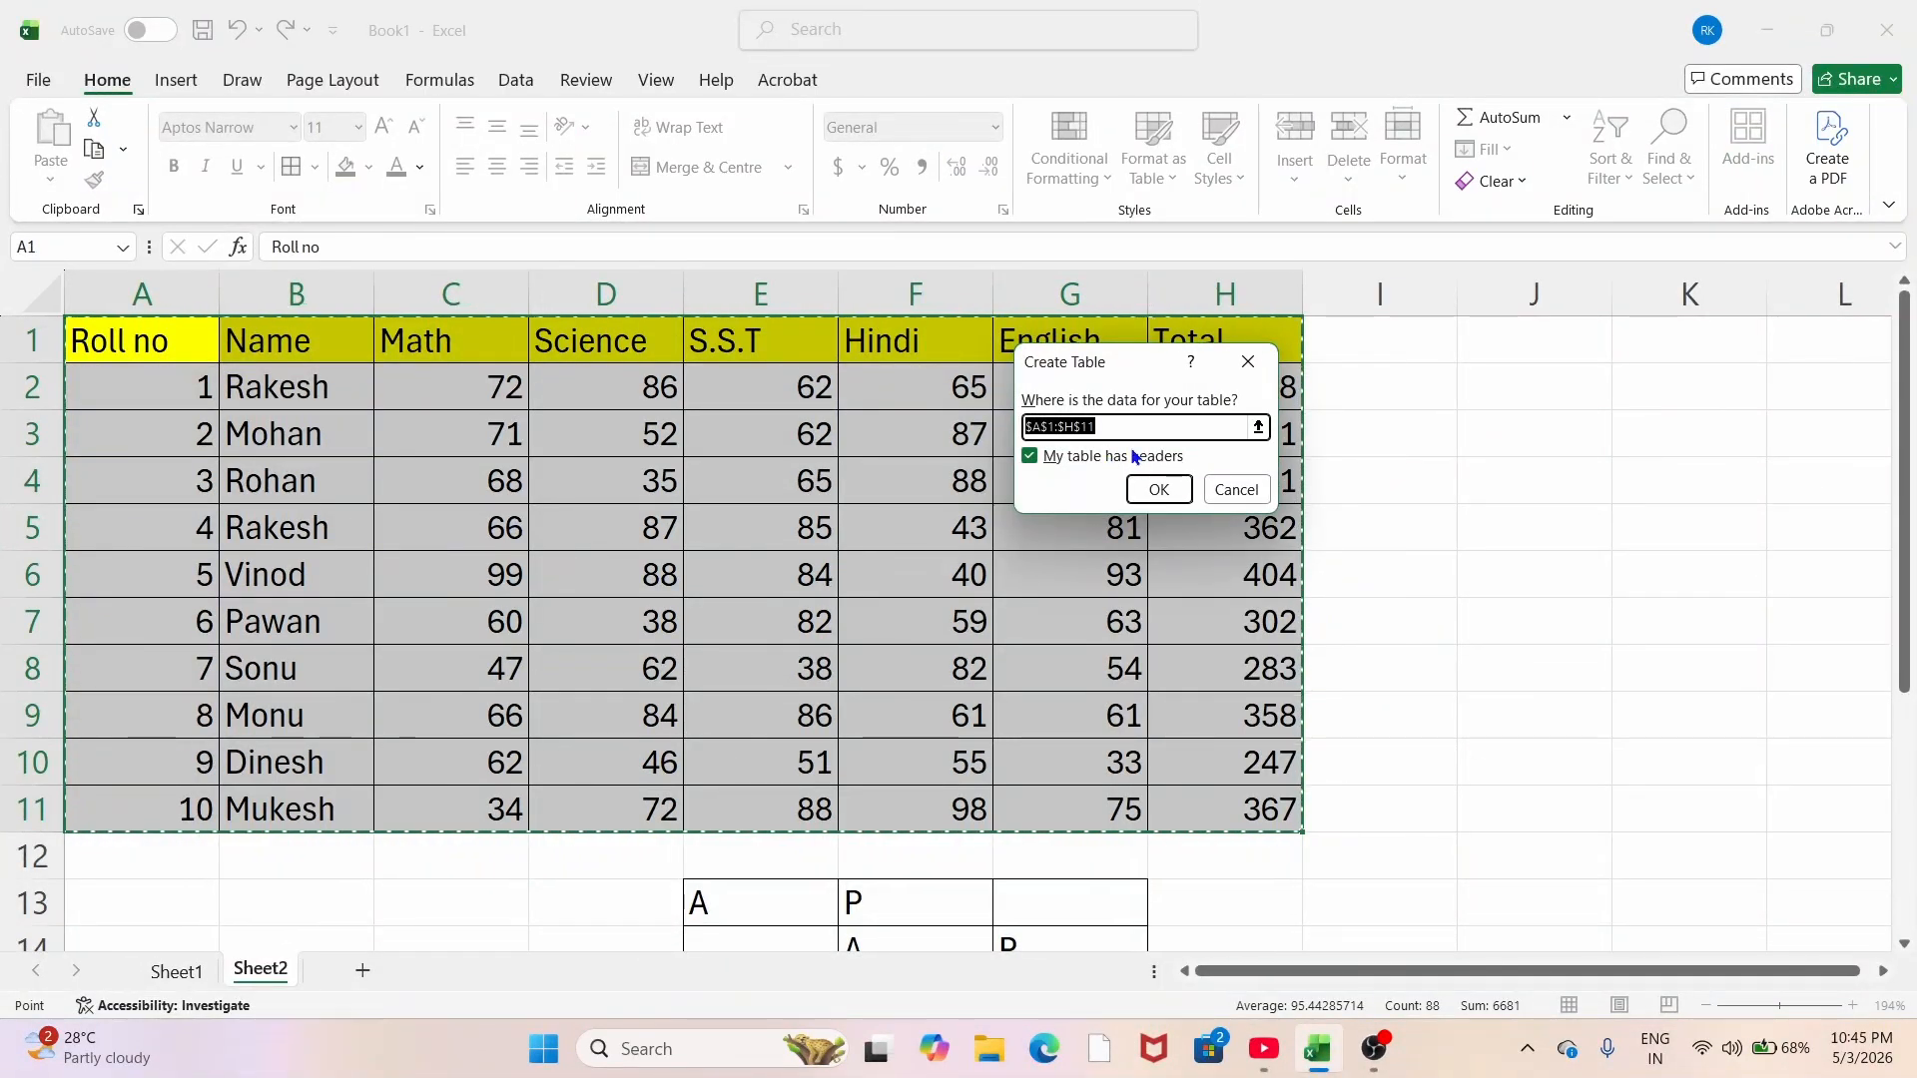
left_click(1156, 489)
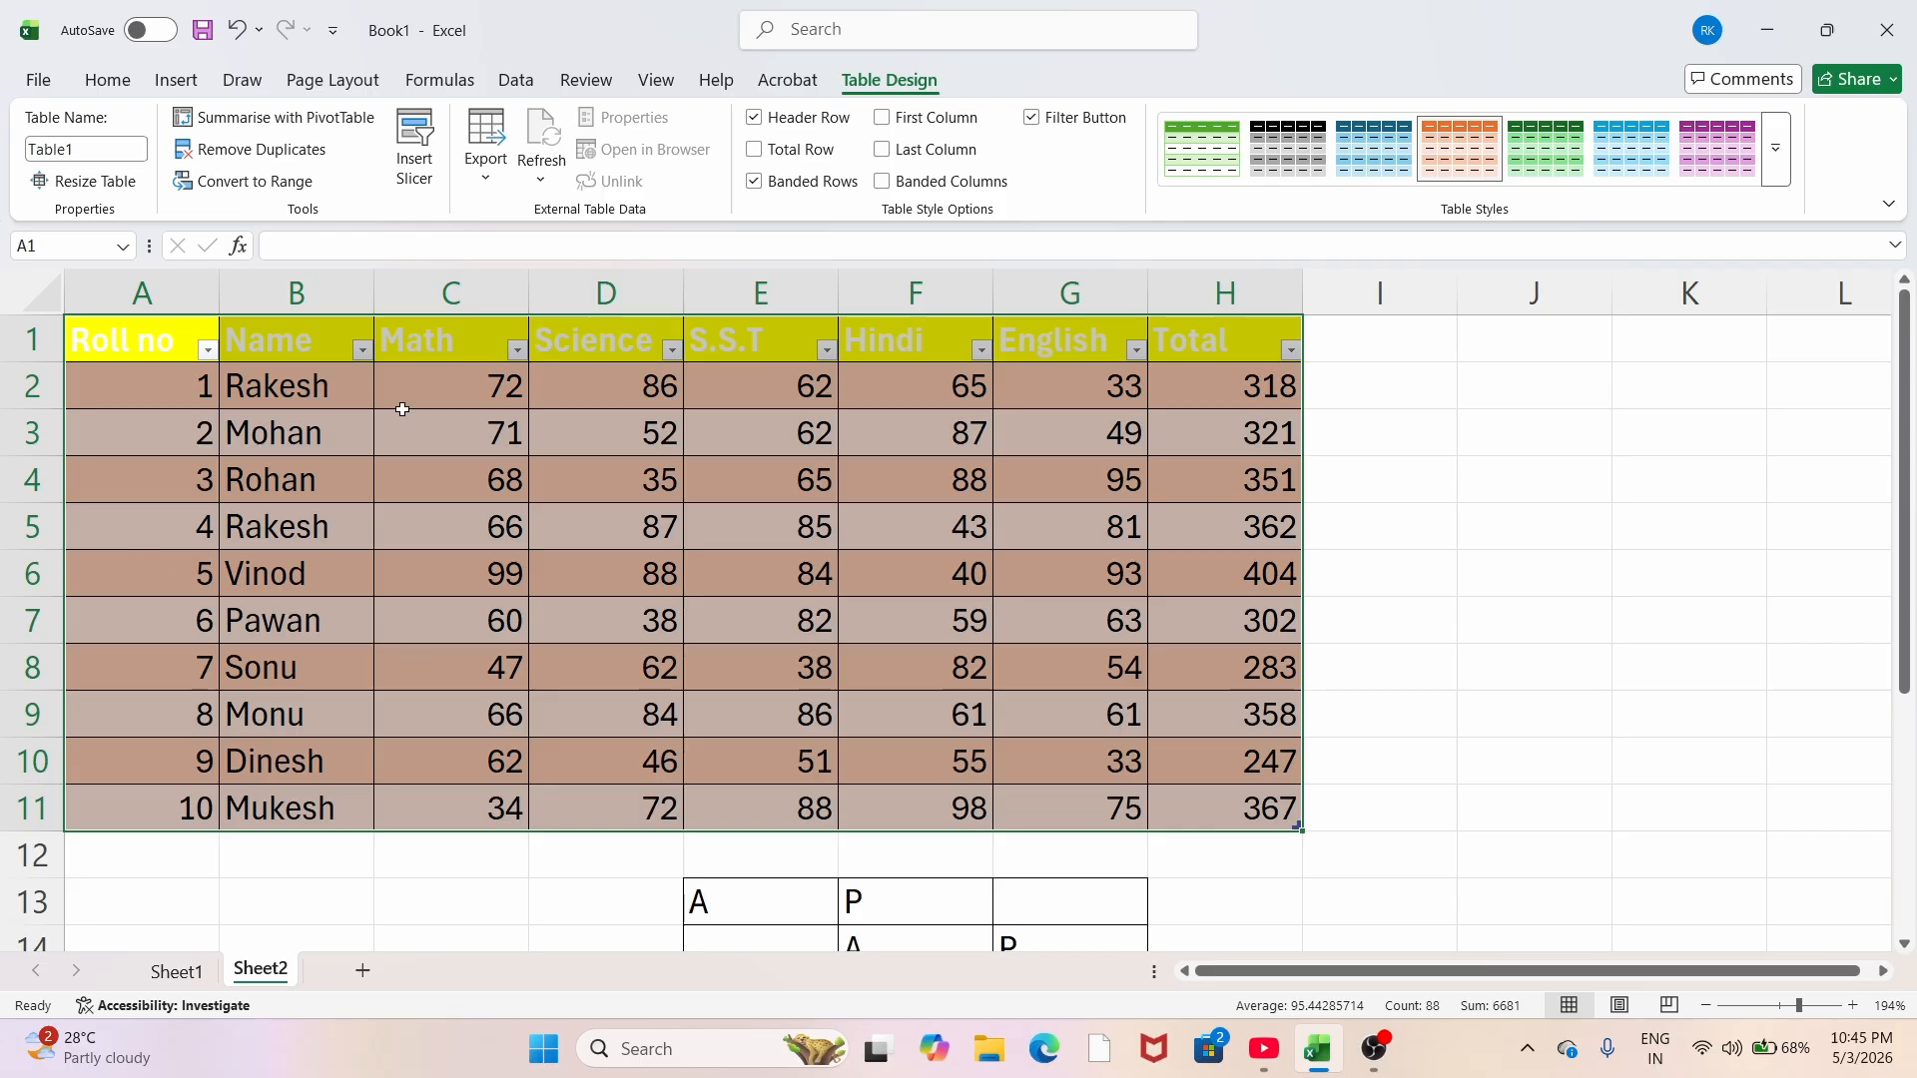
left_click(851, 567)
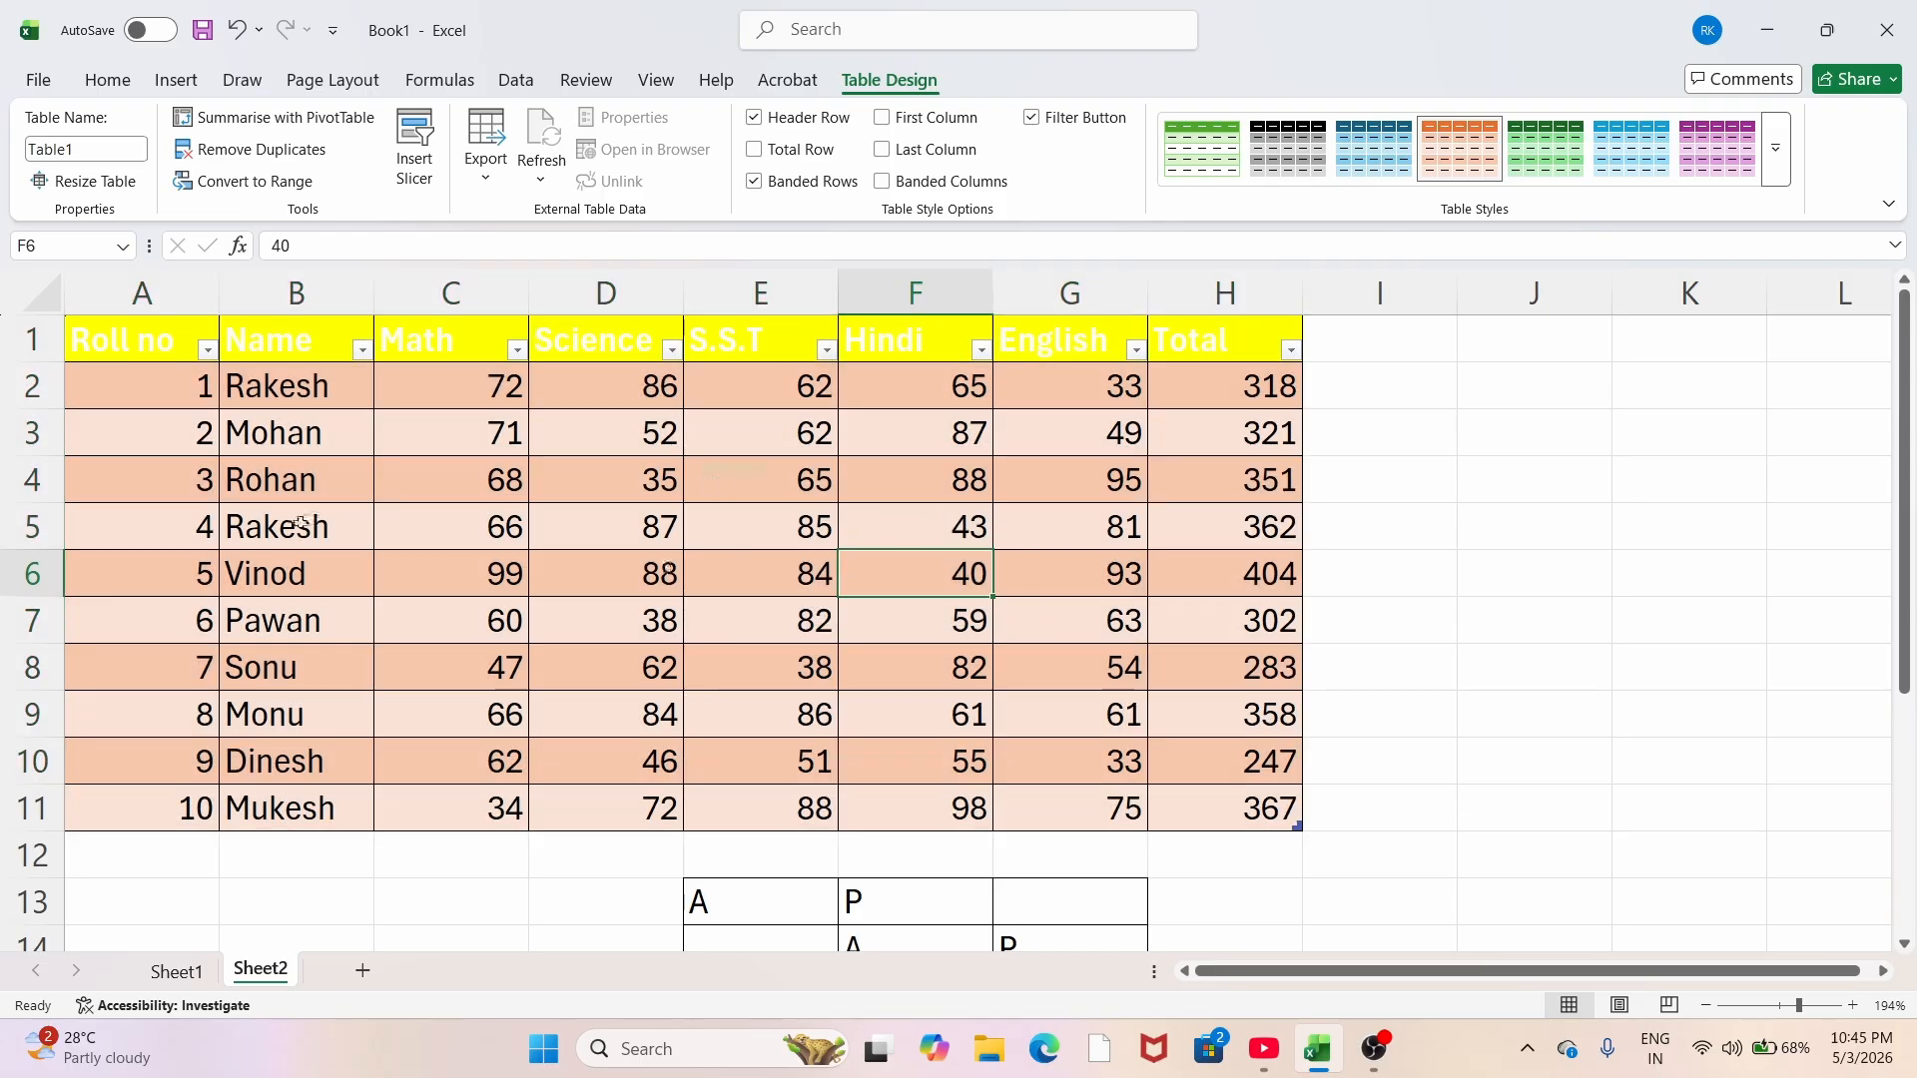
left_click(207, 349)
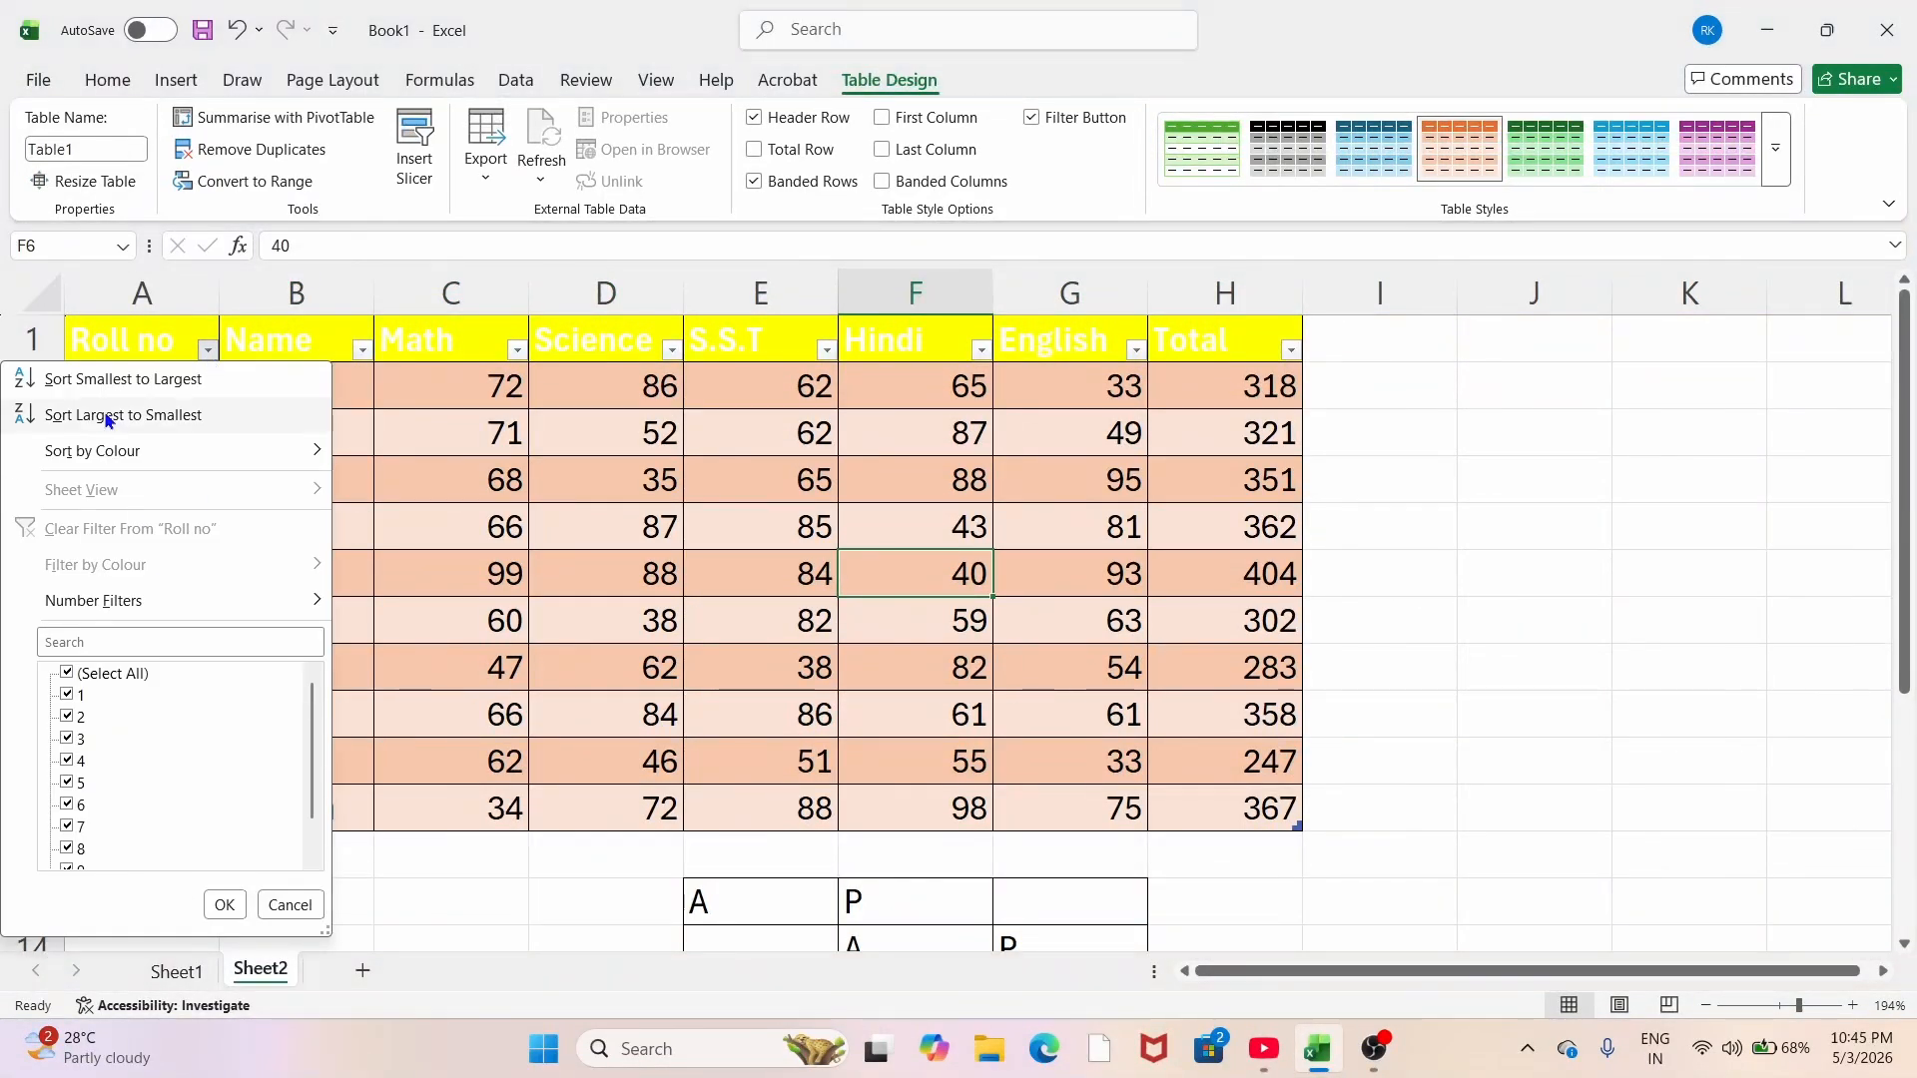
scroll(120, 779, "down", 1)
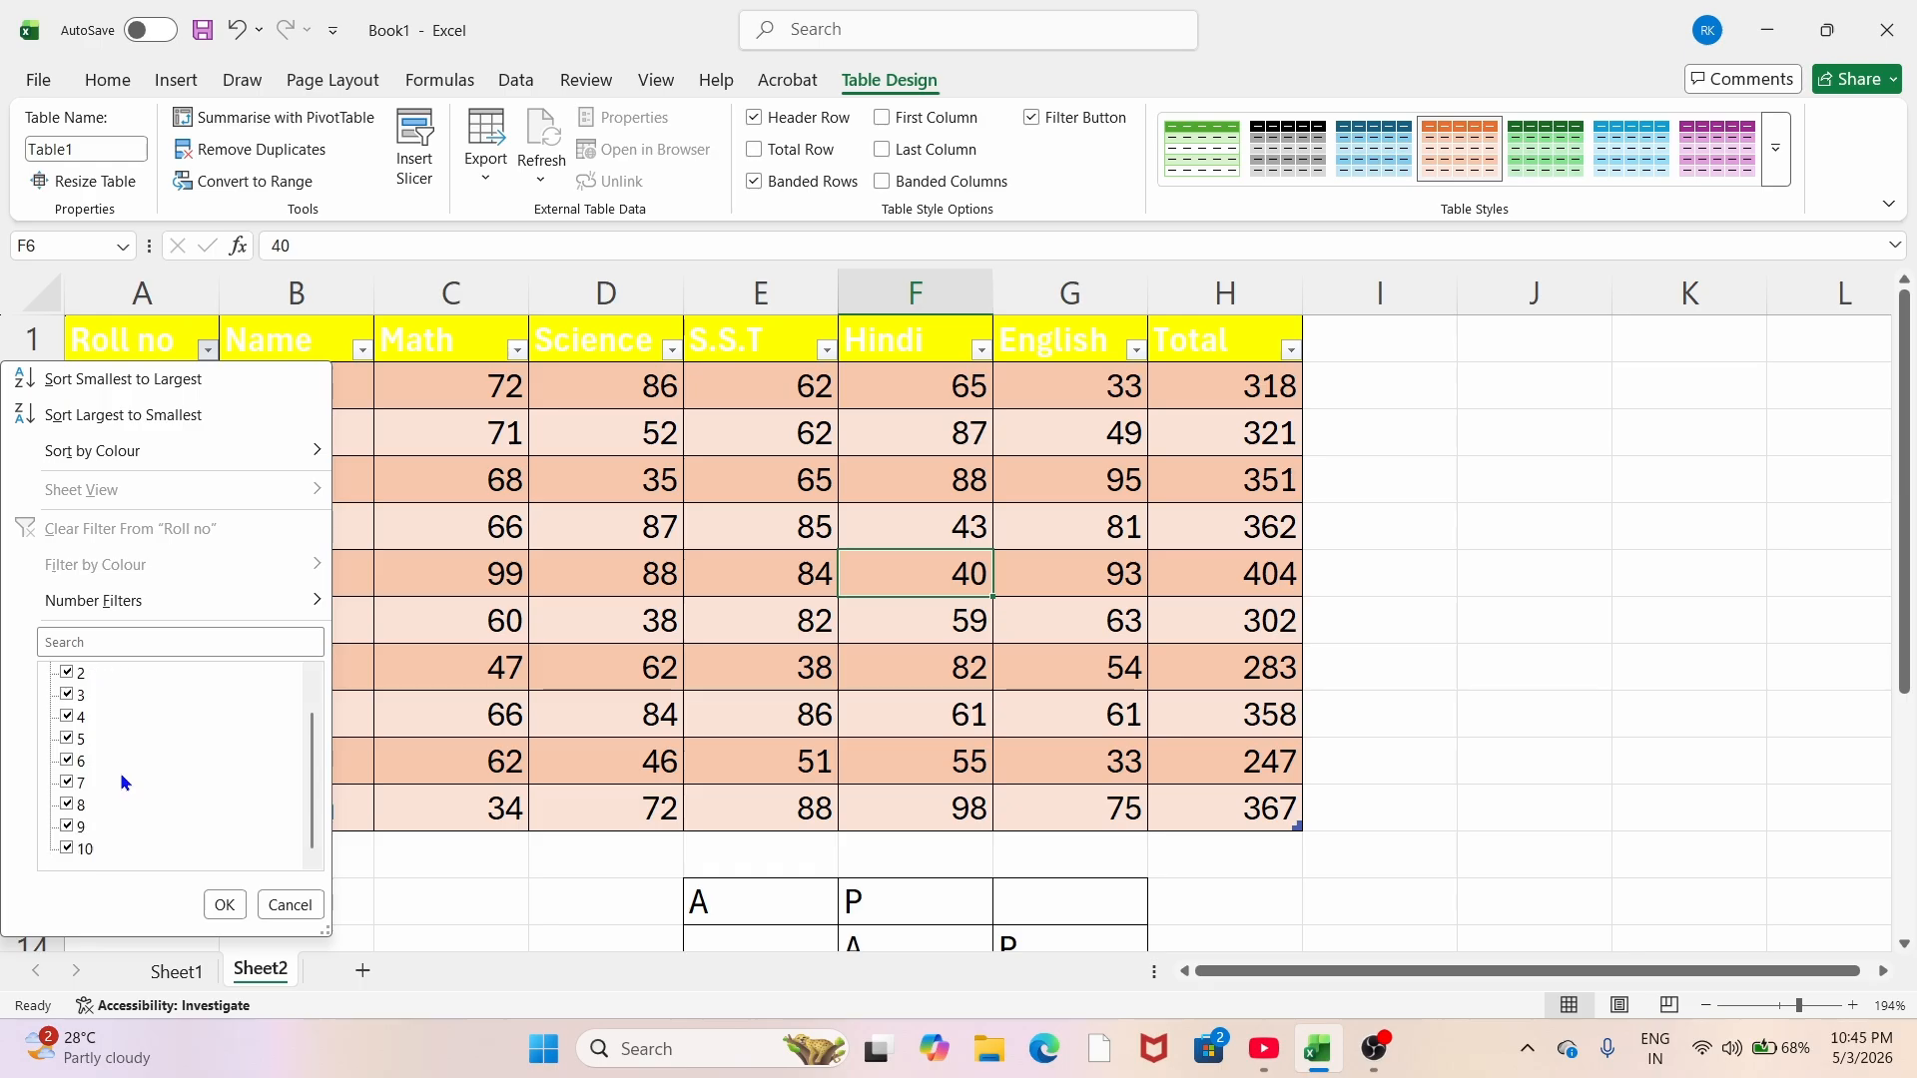
scroll(120, 770, "up", 1)
left_click(67, 675)
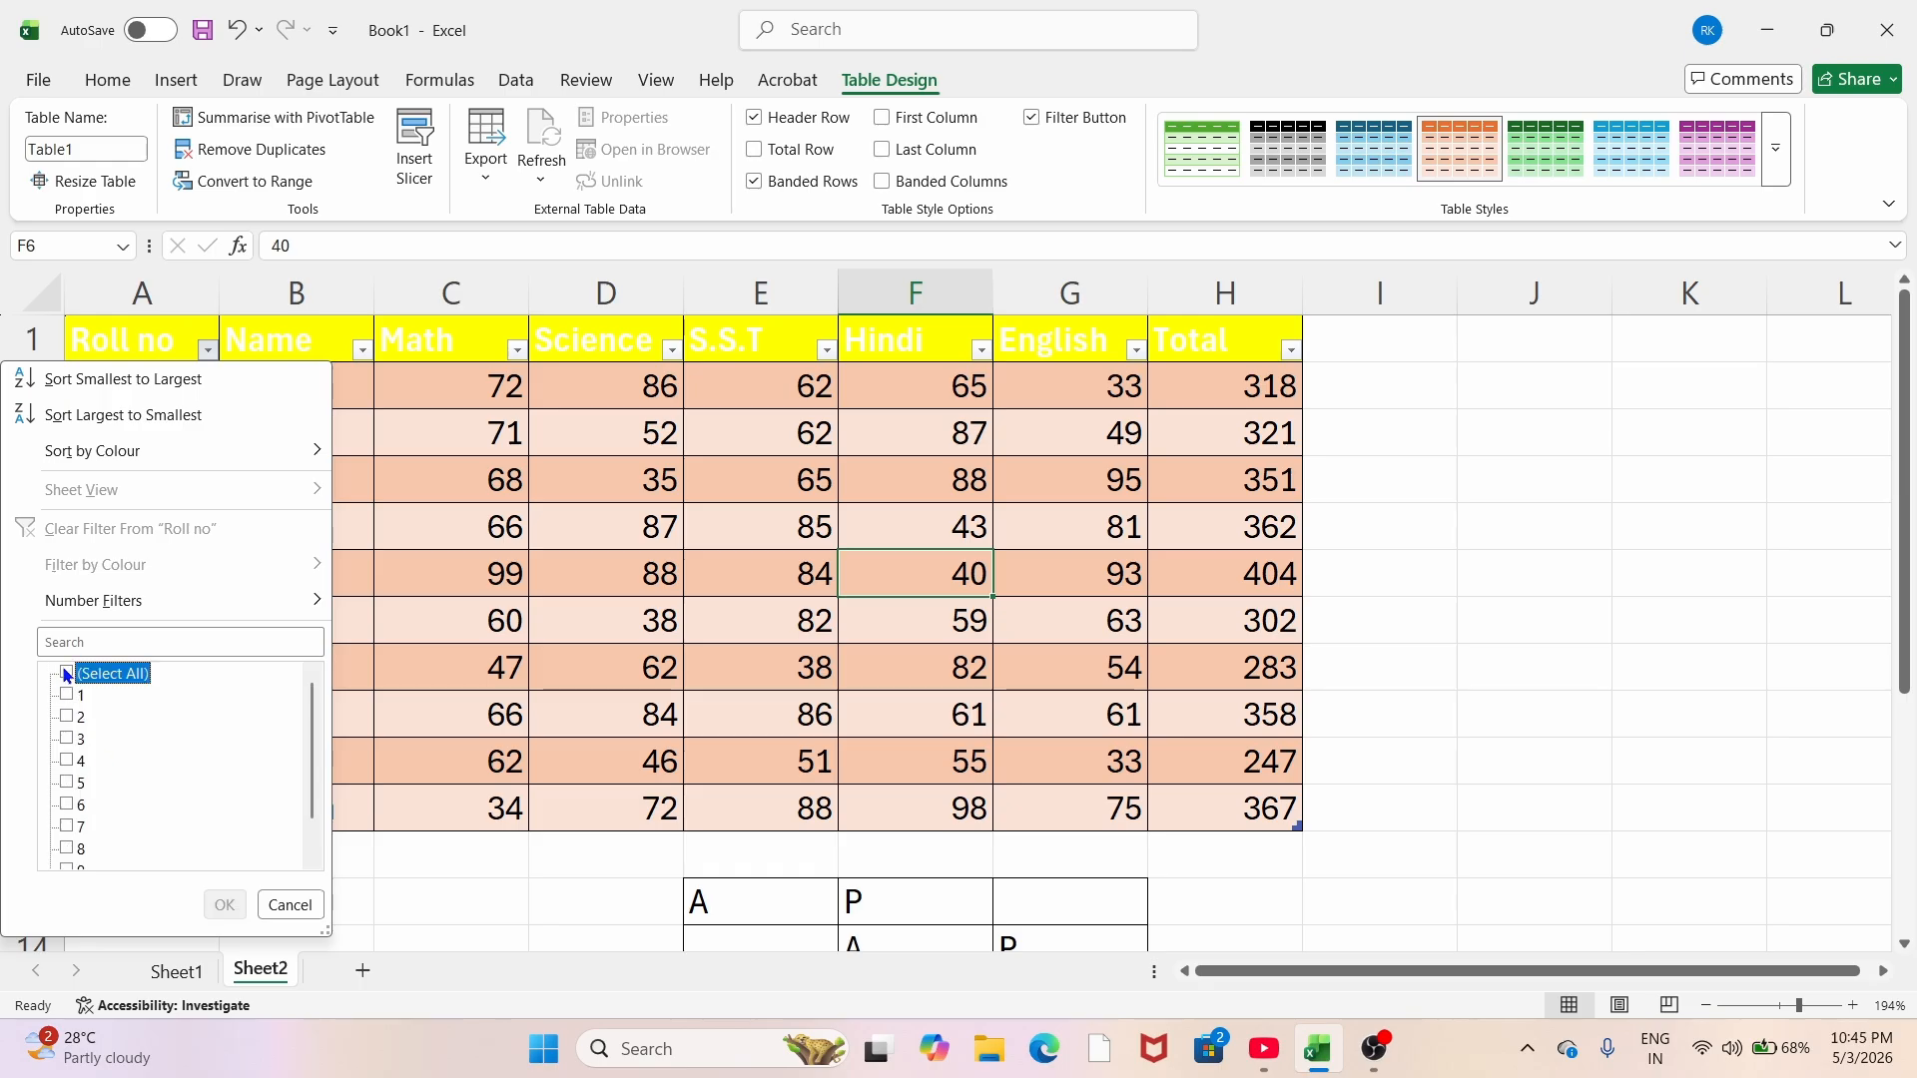
left_click(67, 675)
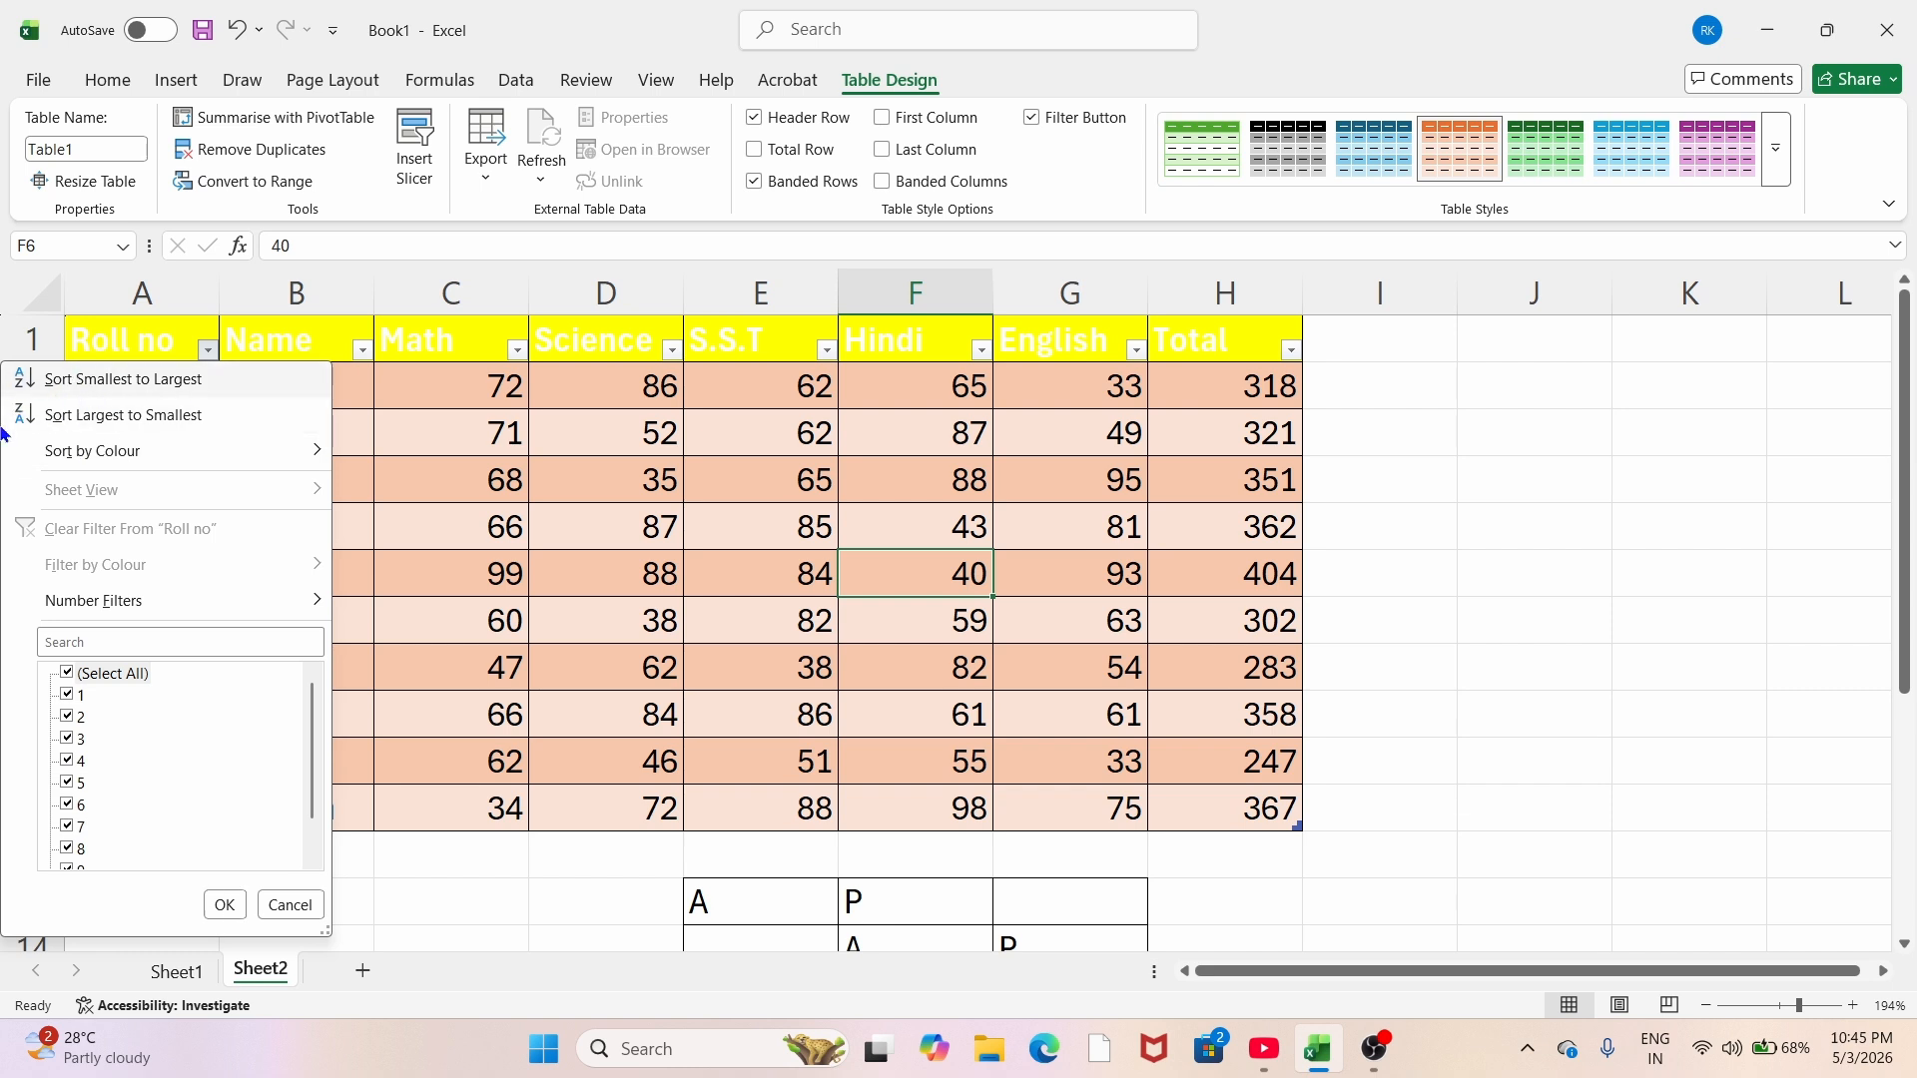
left_click(224, 905)
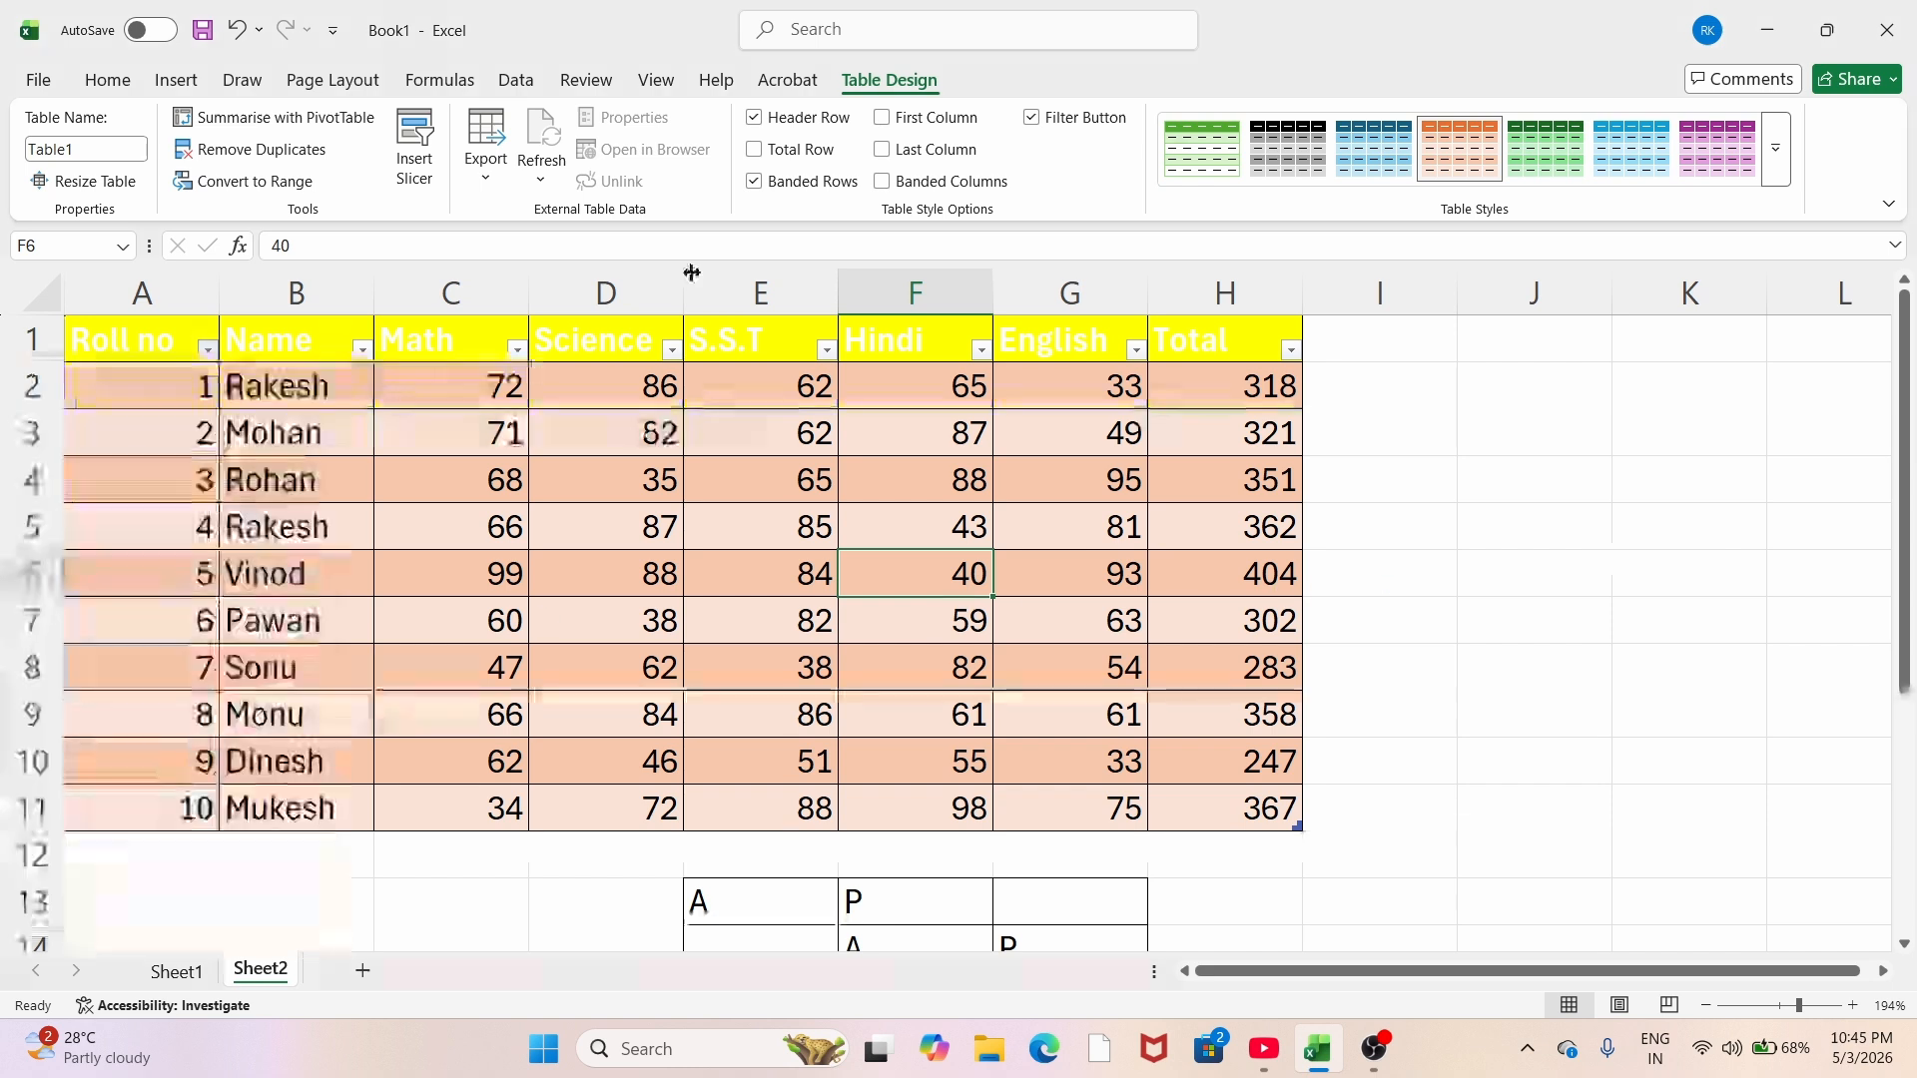
Step: Select the table body A2:H11 and apply a light blue Medium table style
left_click(118, 78)
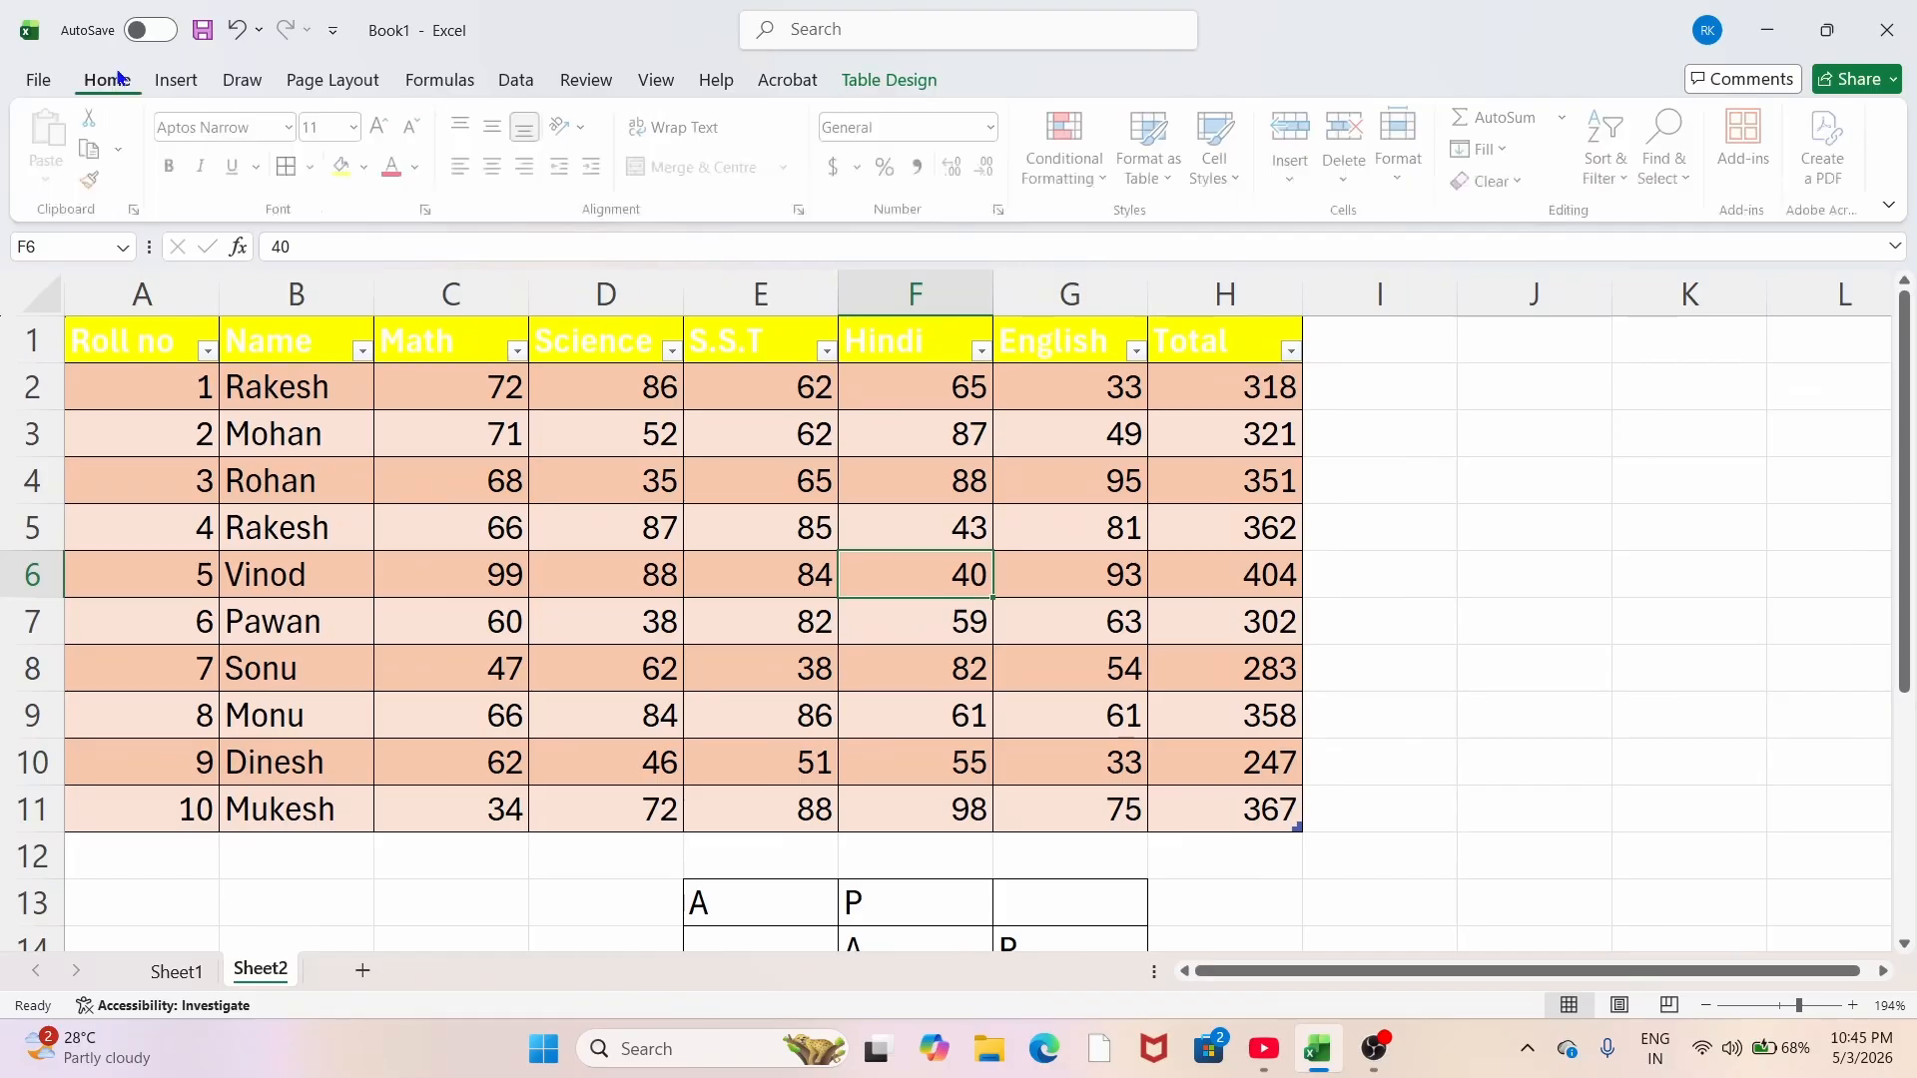
left_click(1149, 149)
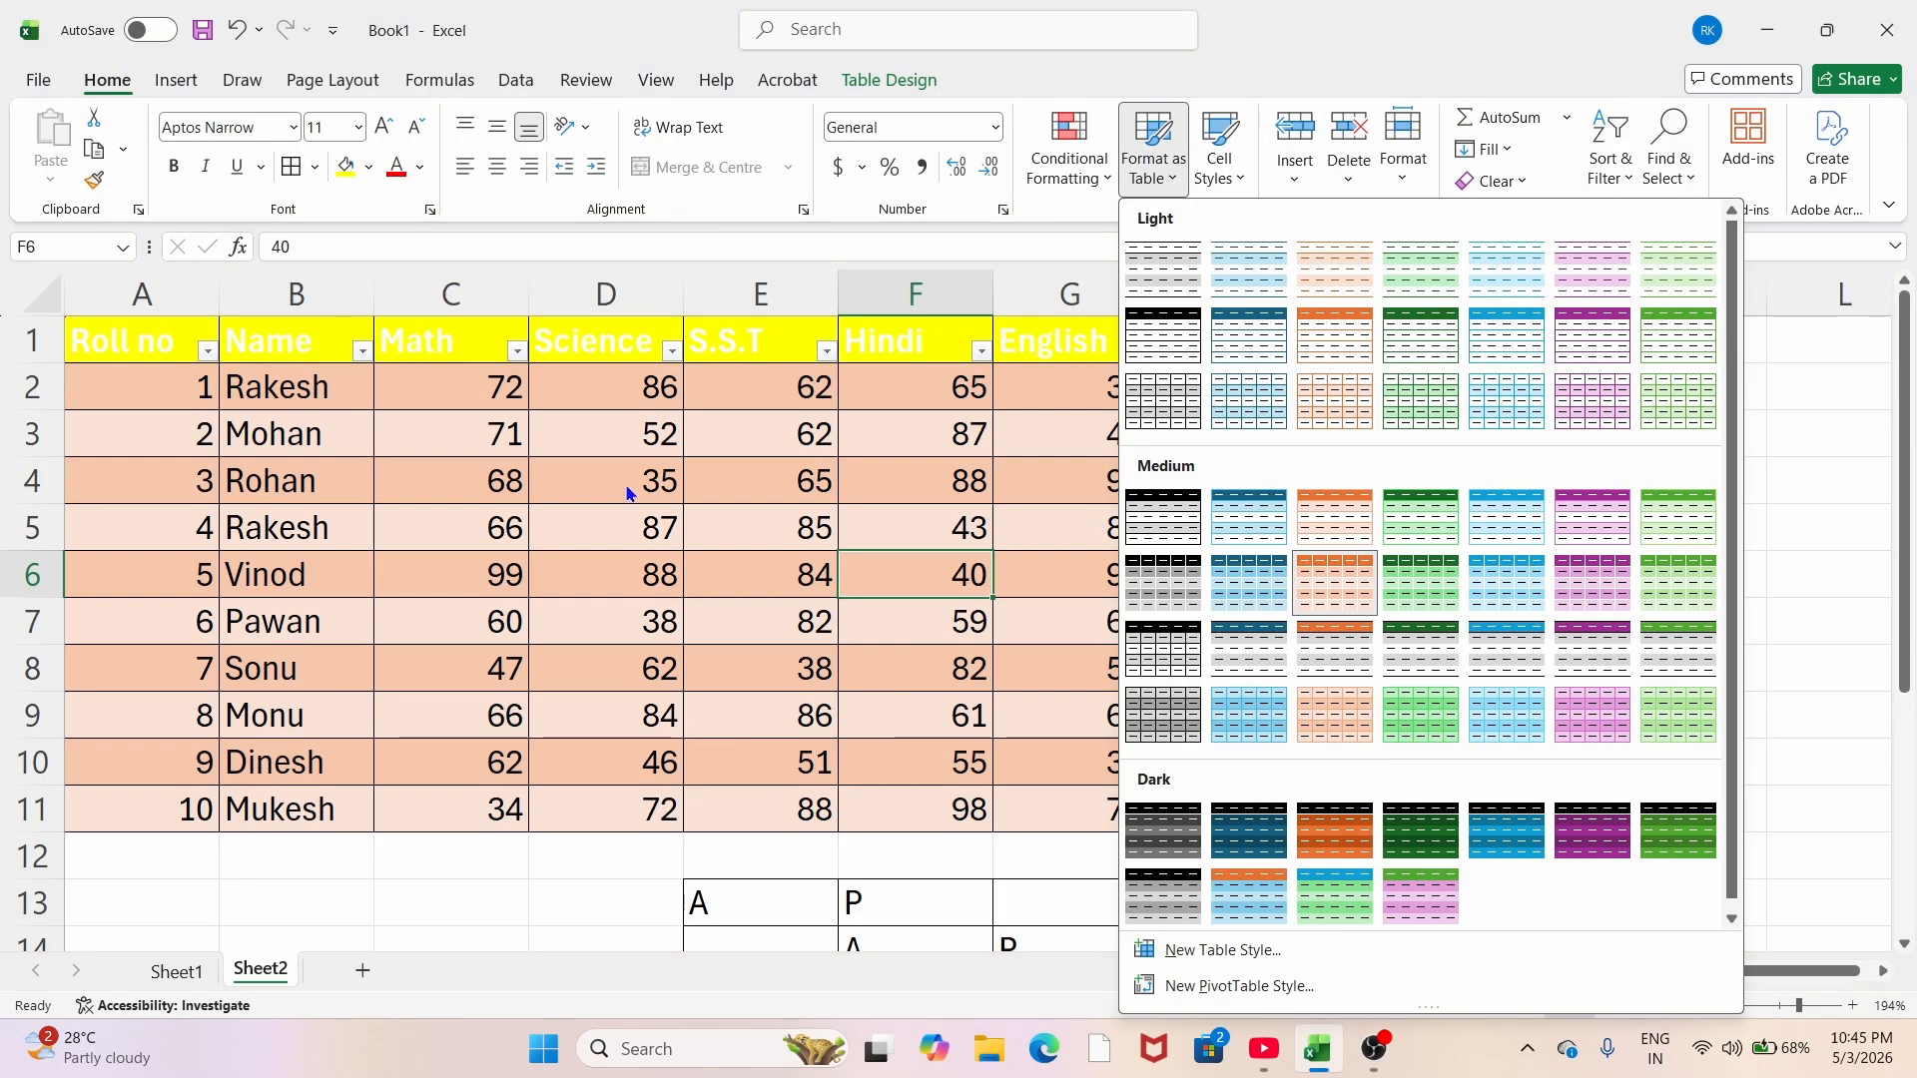
key("Escape")
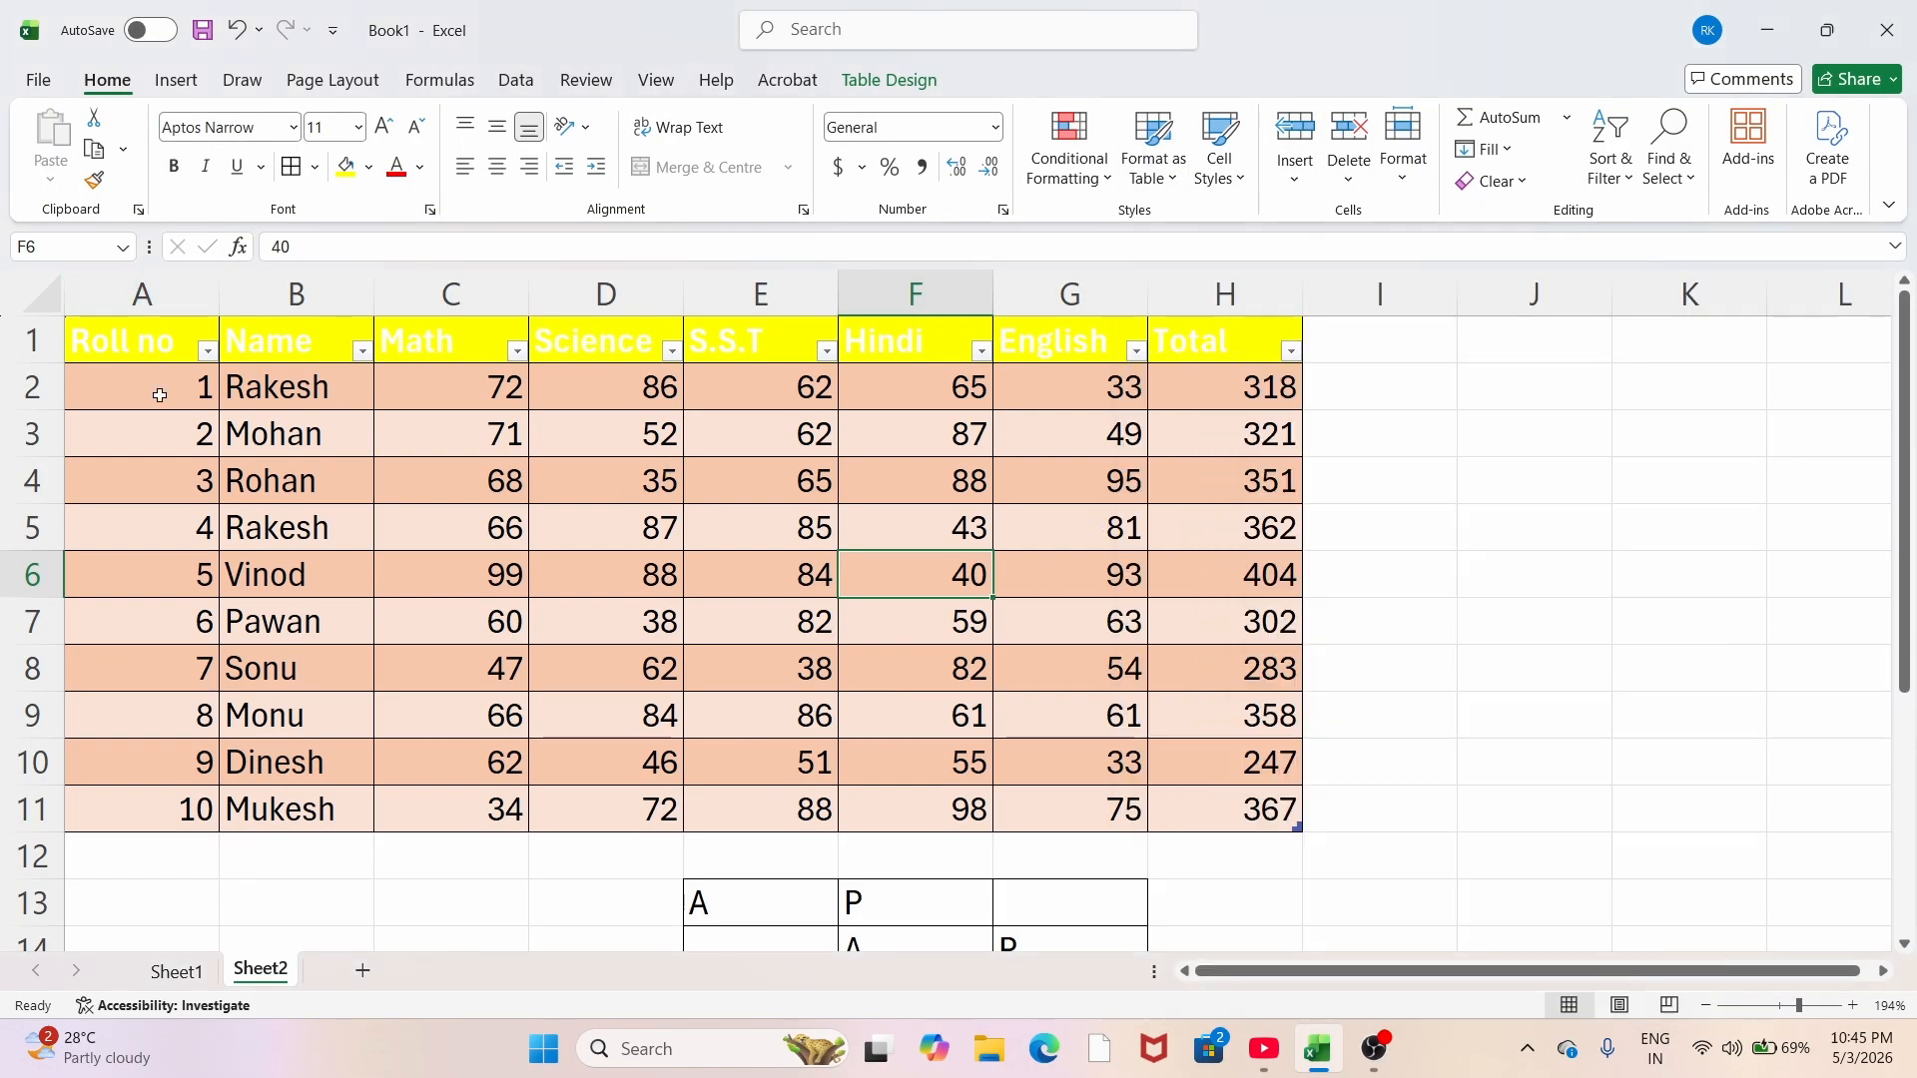
left_click_drag(167, 380, 1211, 800)
left_click(1154, 148)
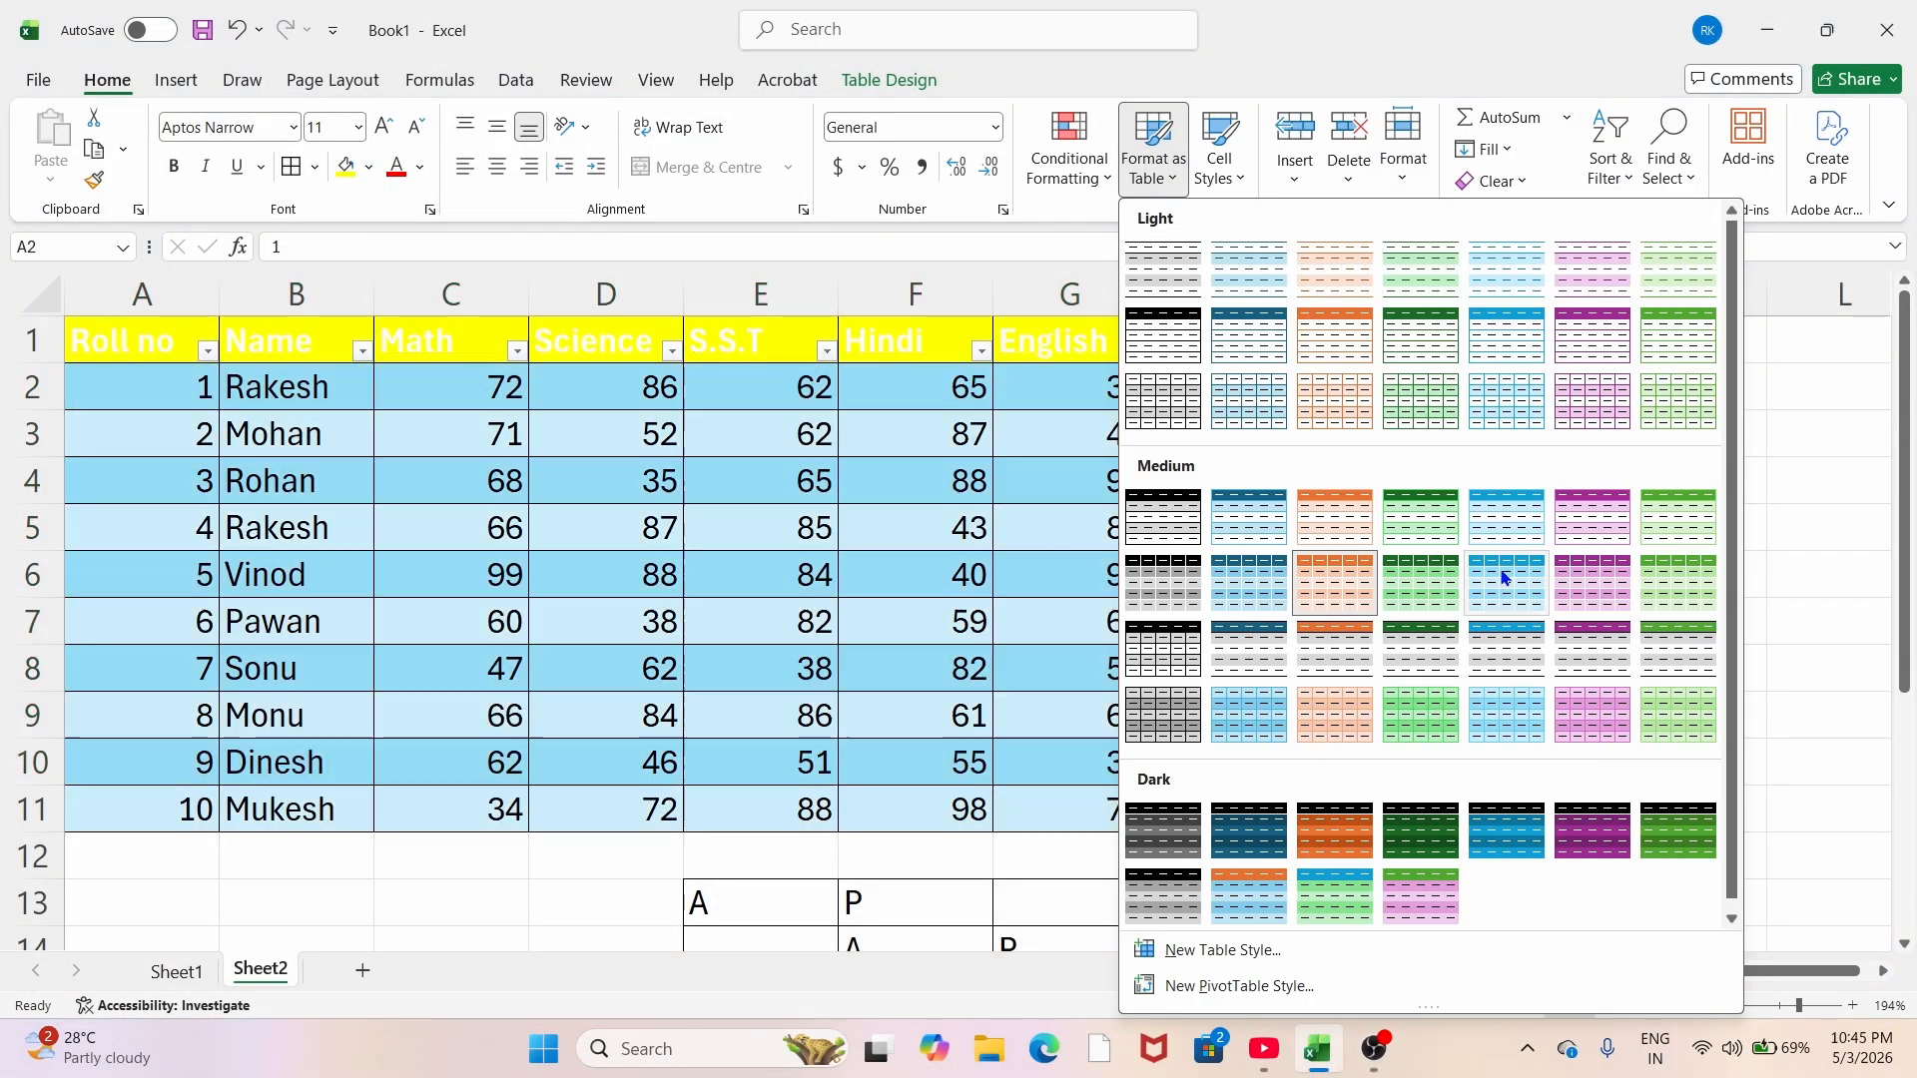
left_click(1504, 515)
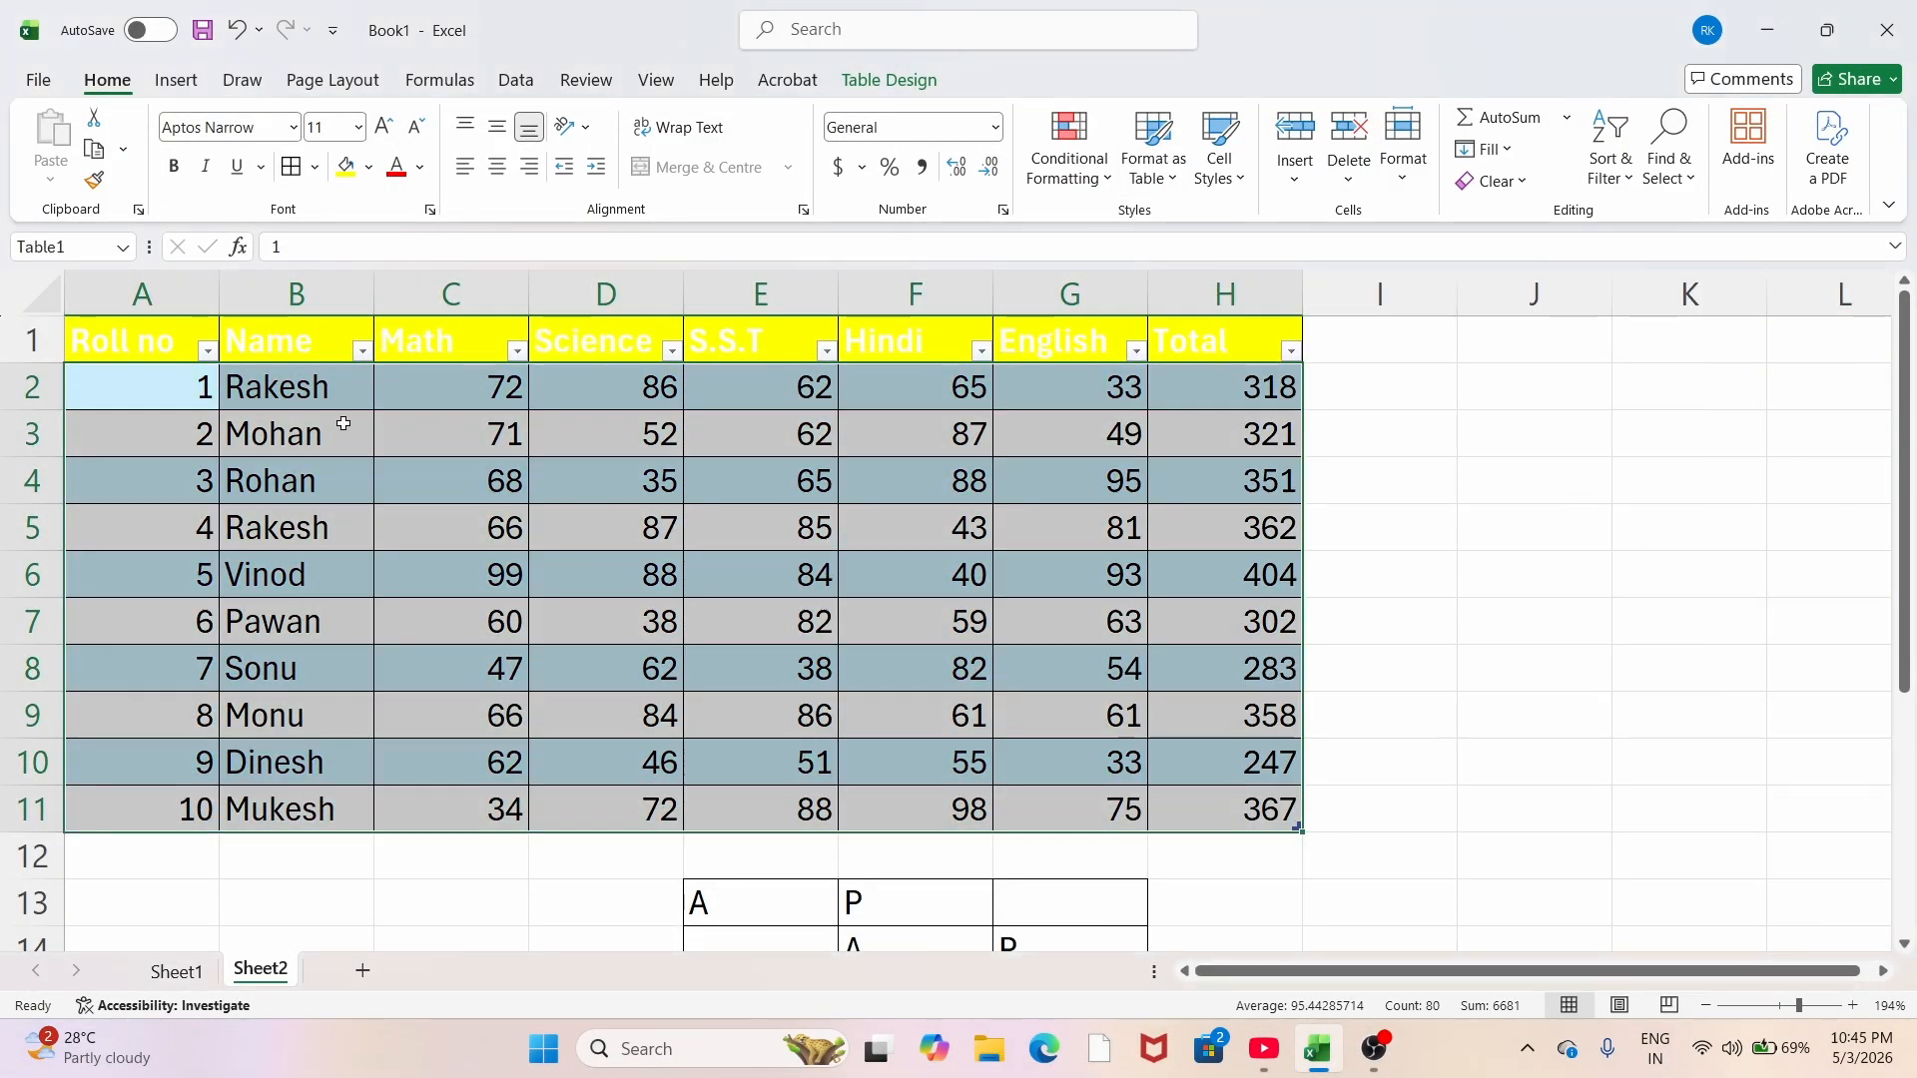
Step: Try dark and purple table styles, then settle on a grey Light style
left_click(1153, 148)
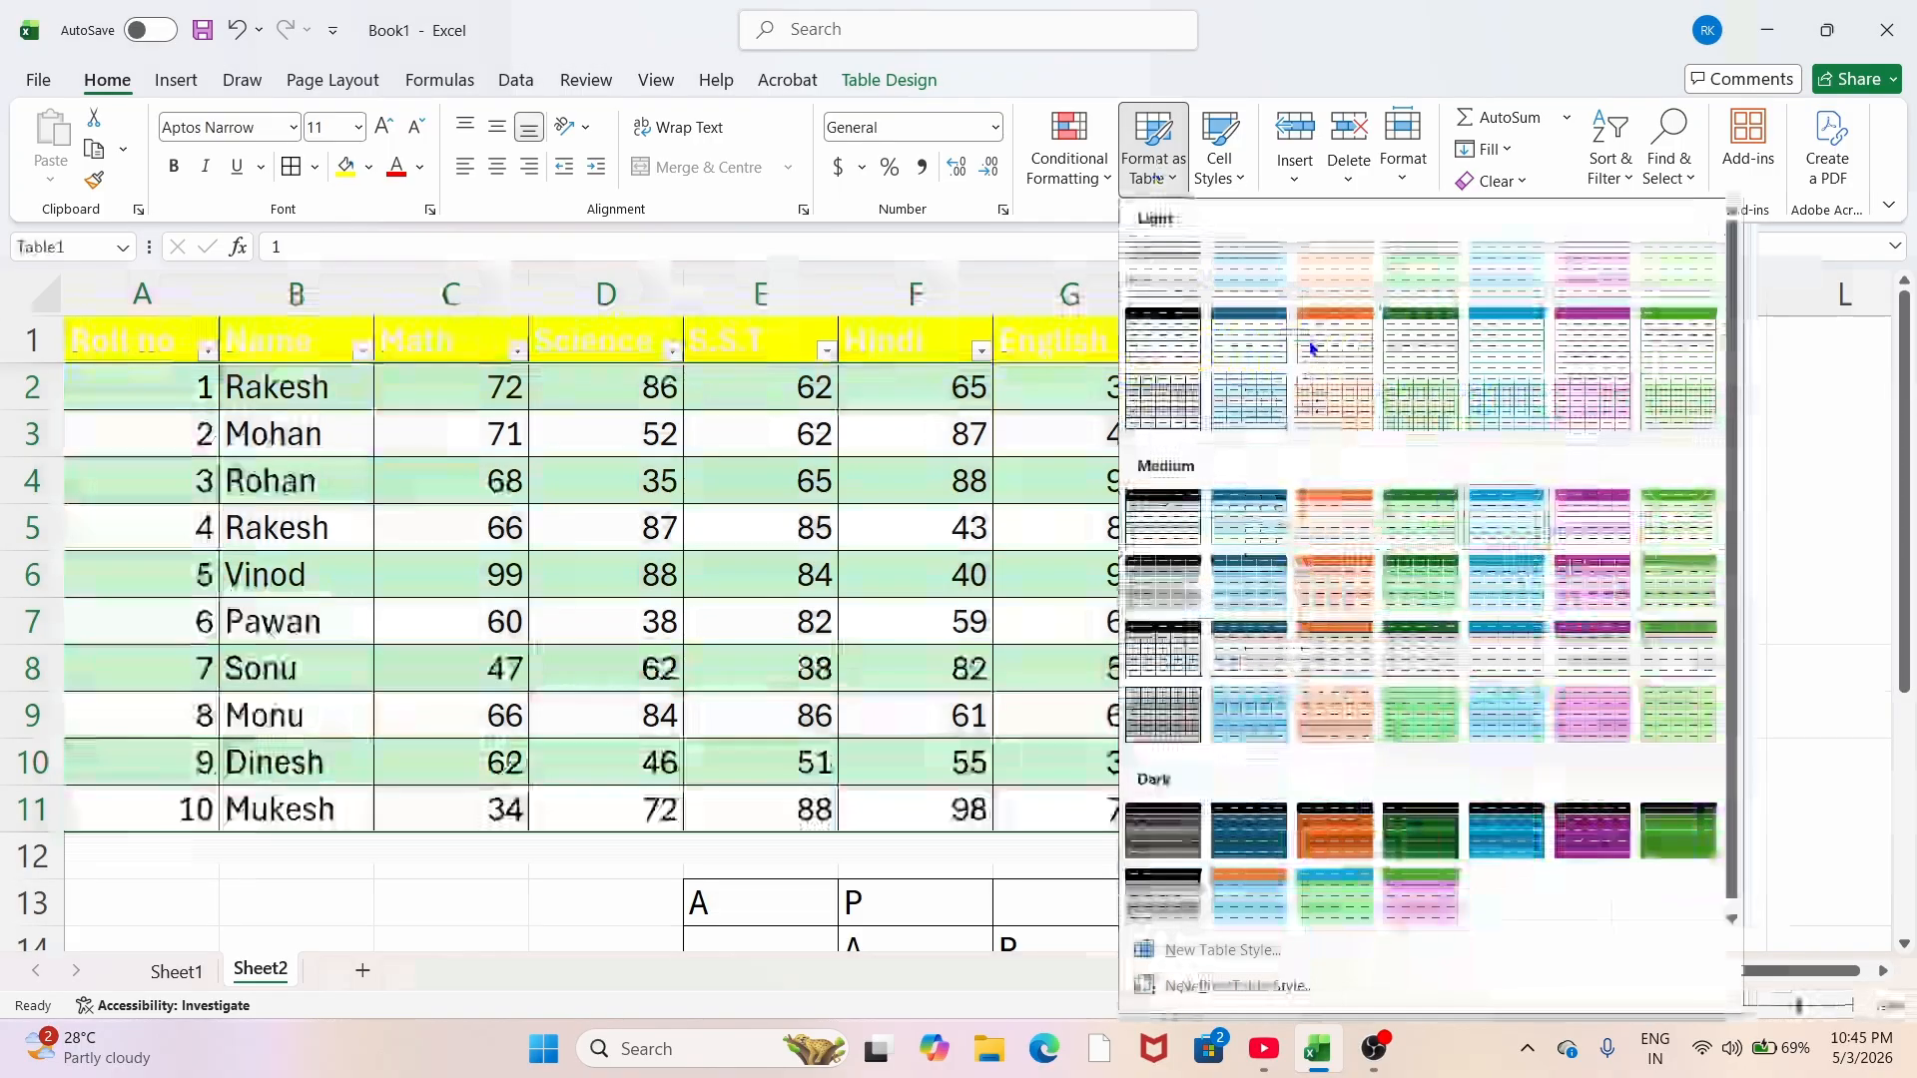
left_click(1260, 907)
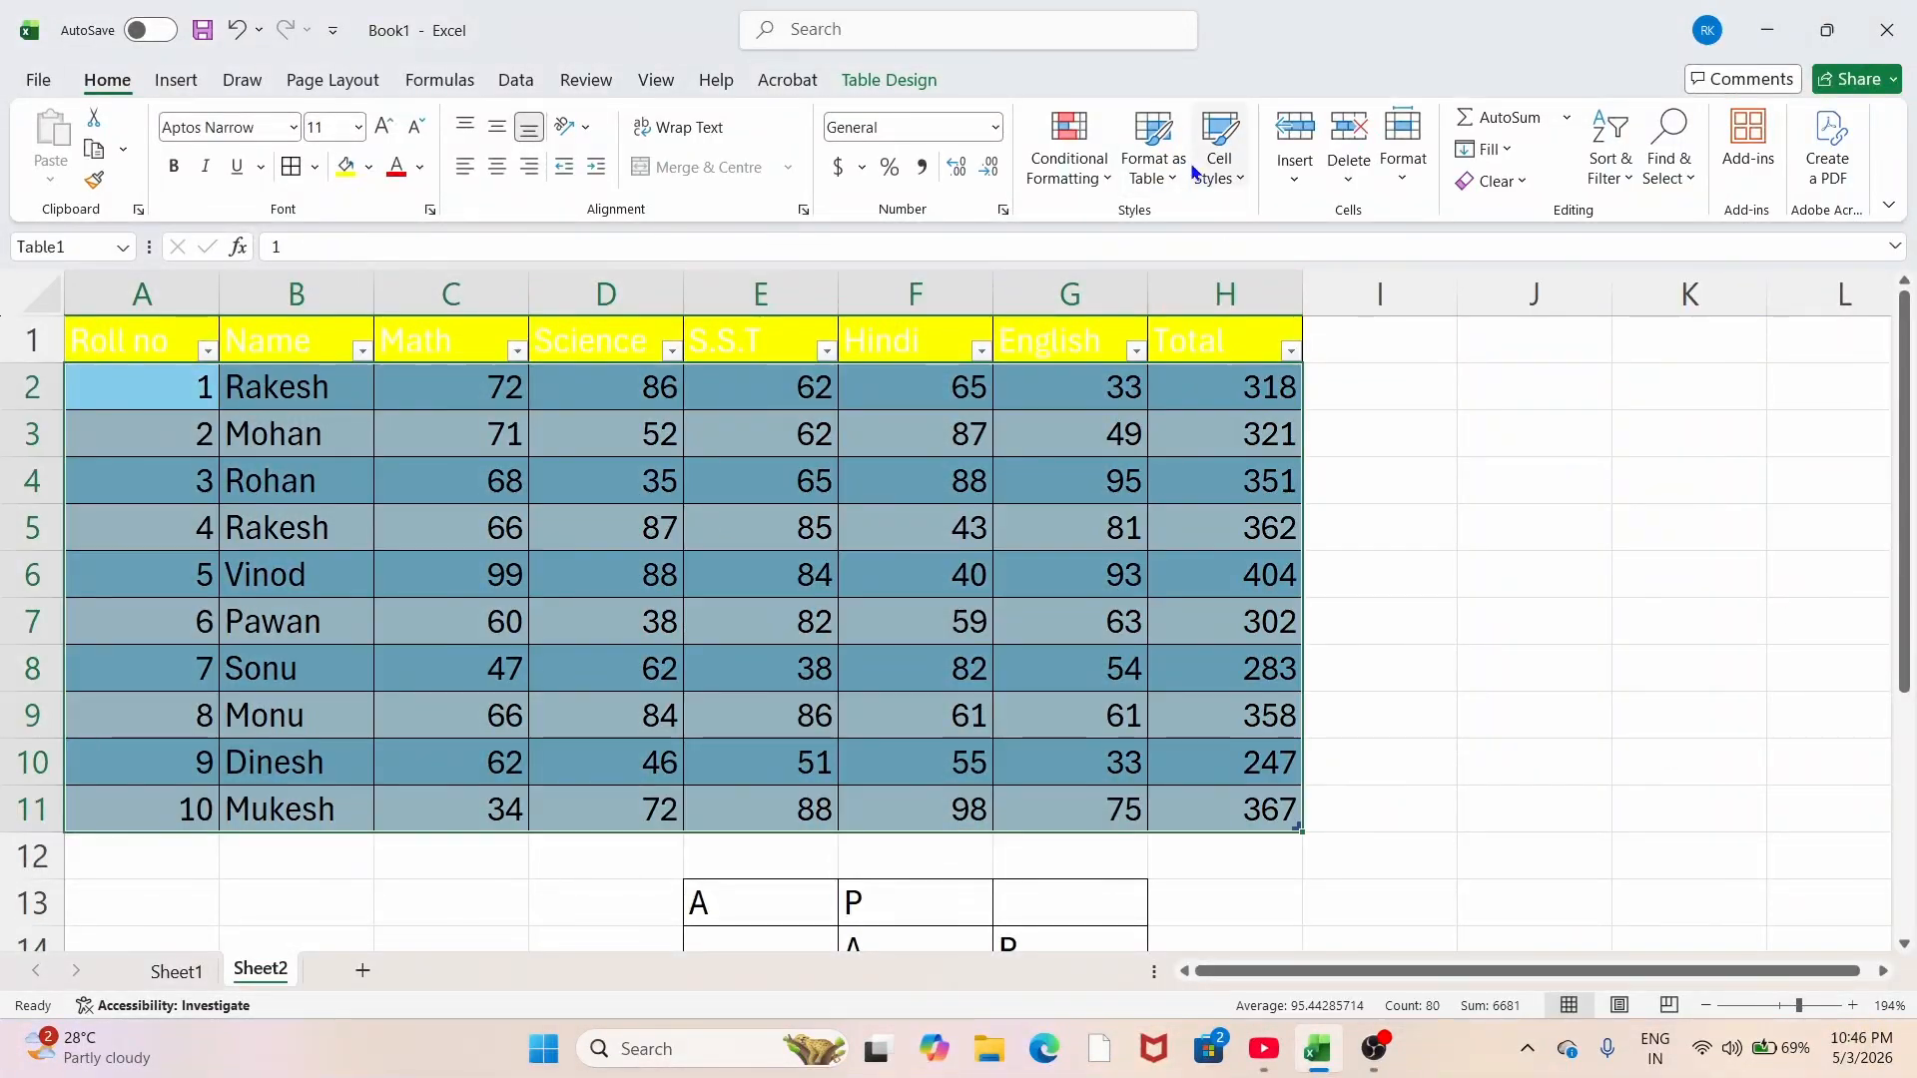
left_click(1154, 148)
left_click(1421, 896)
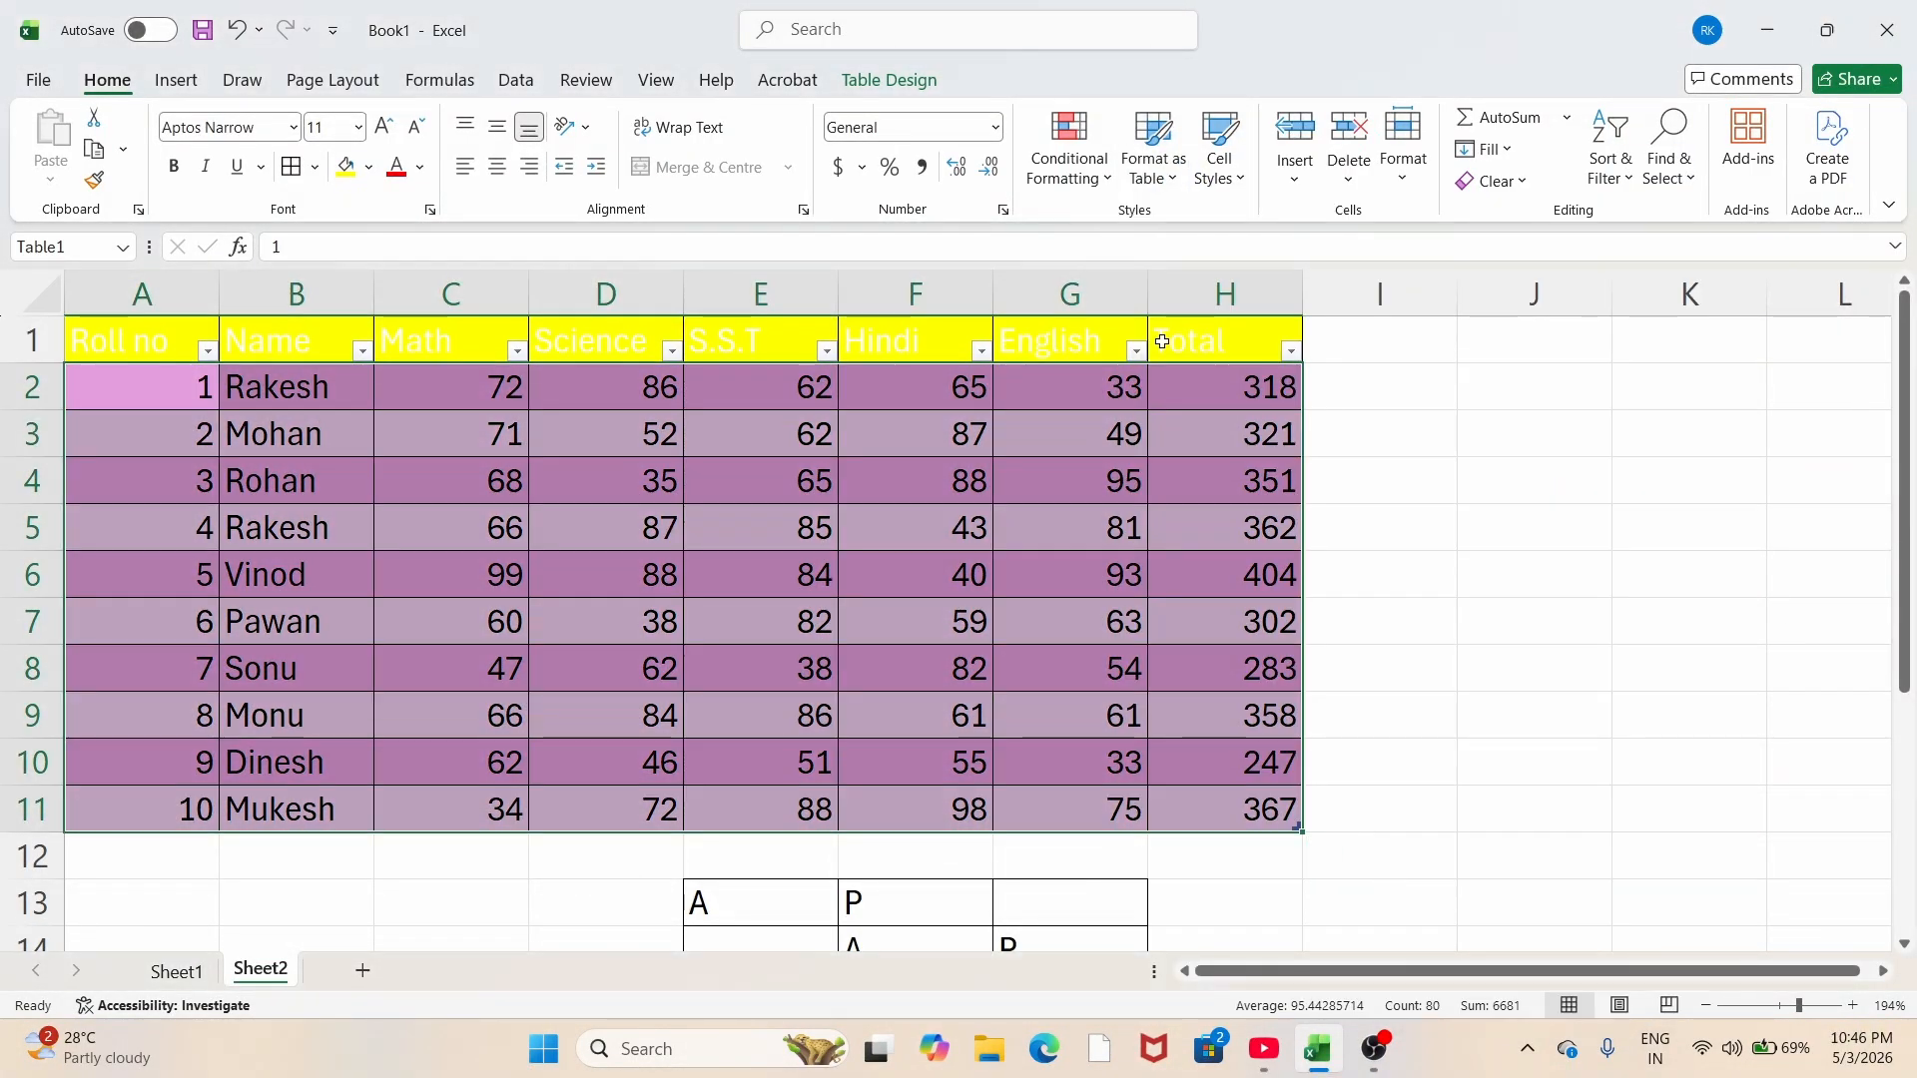
left_click(1153, 148)
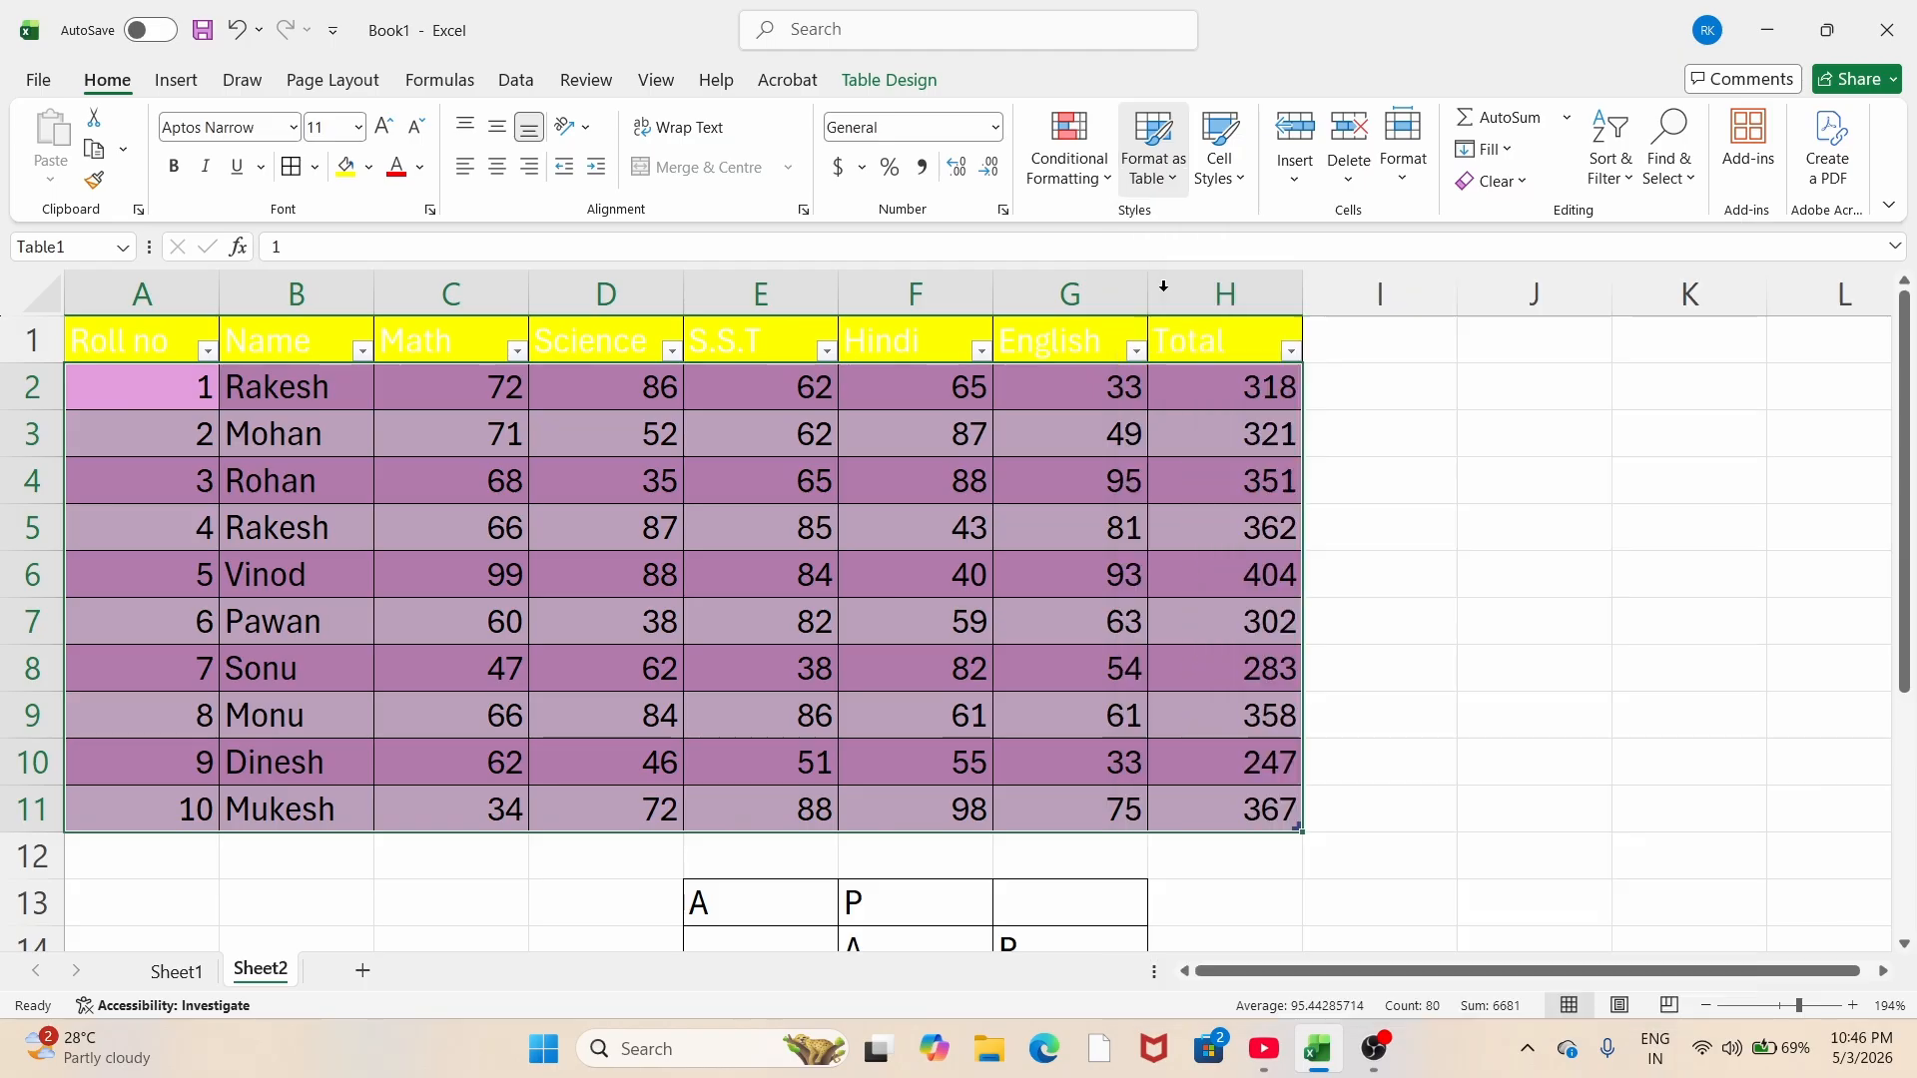
left_click(1163, 268)
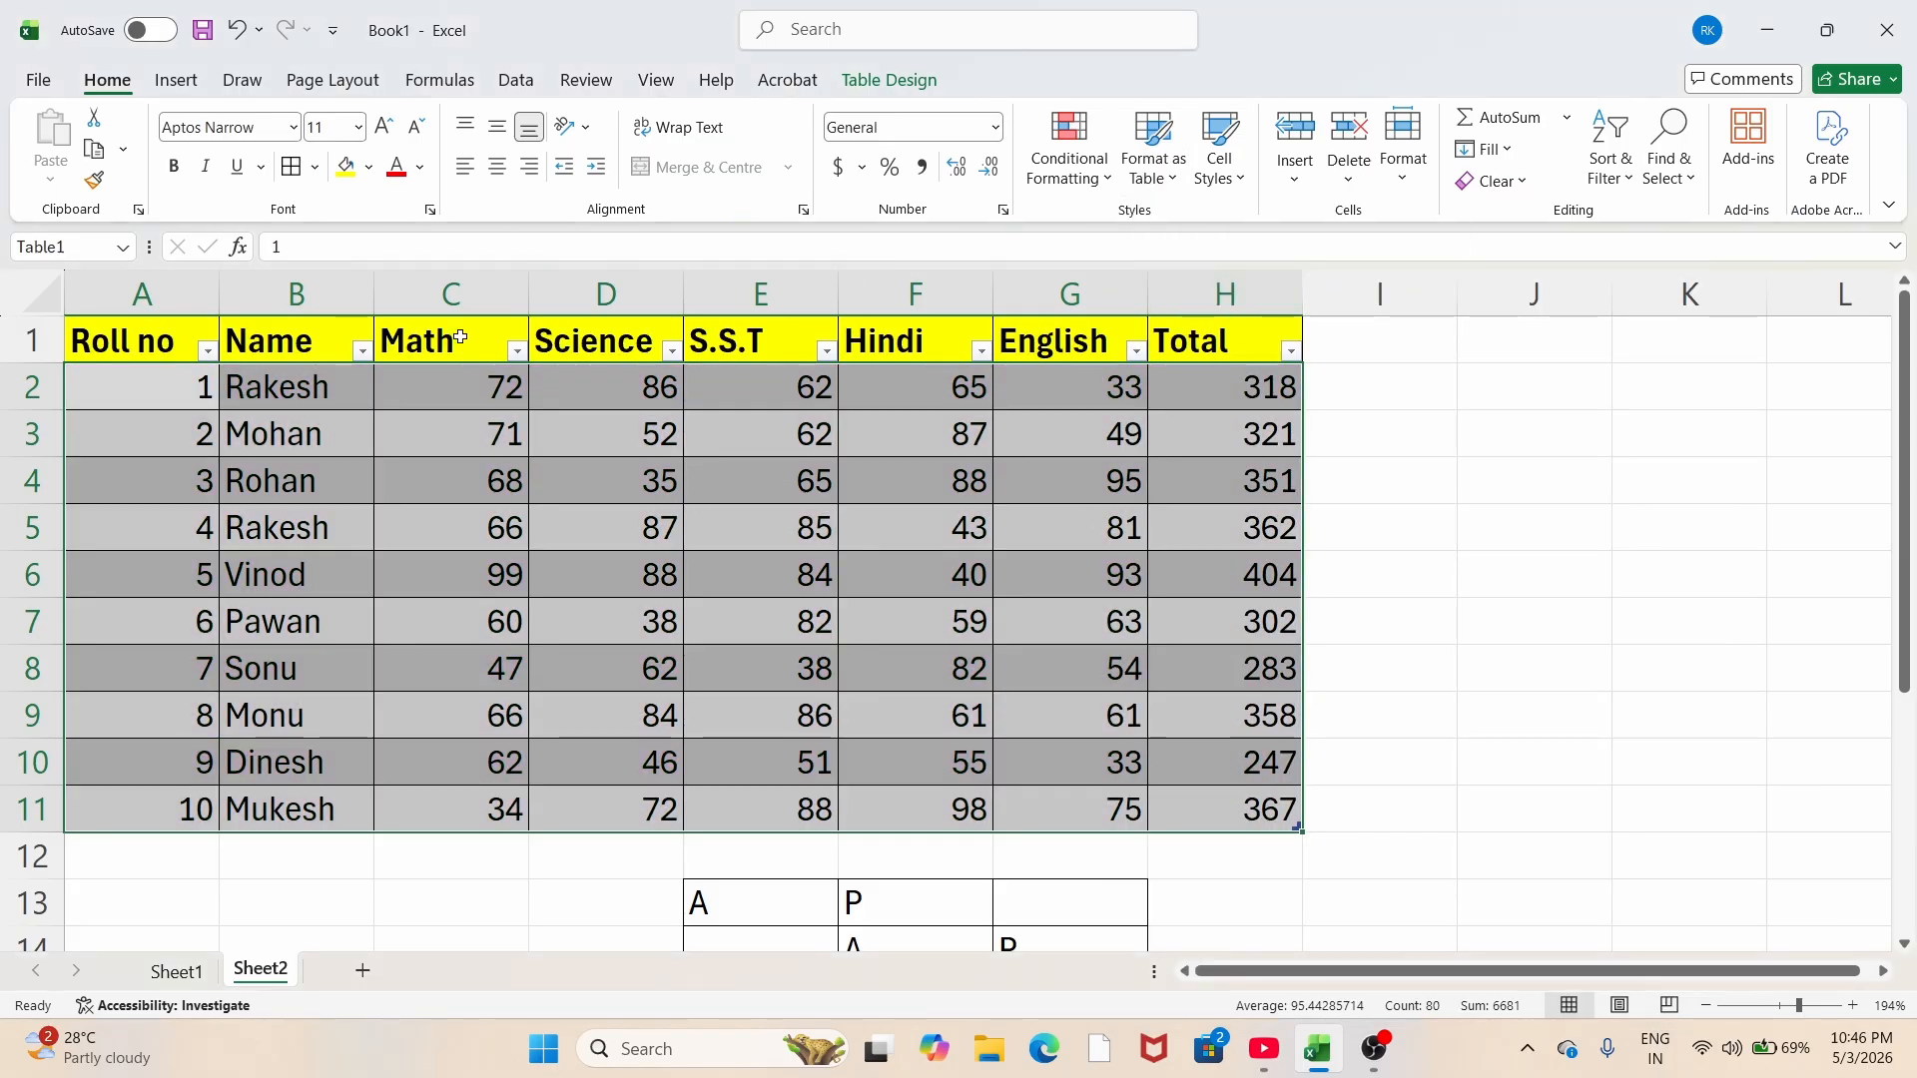
left_click(206, 350)
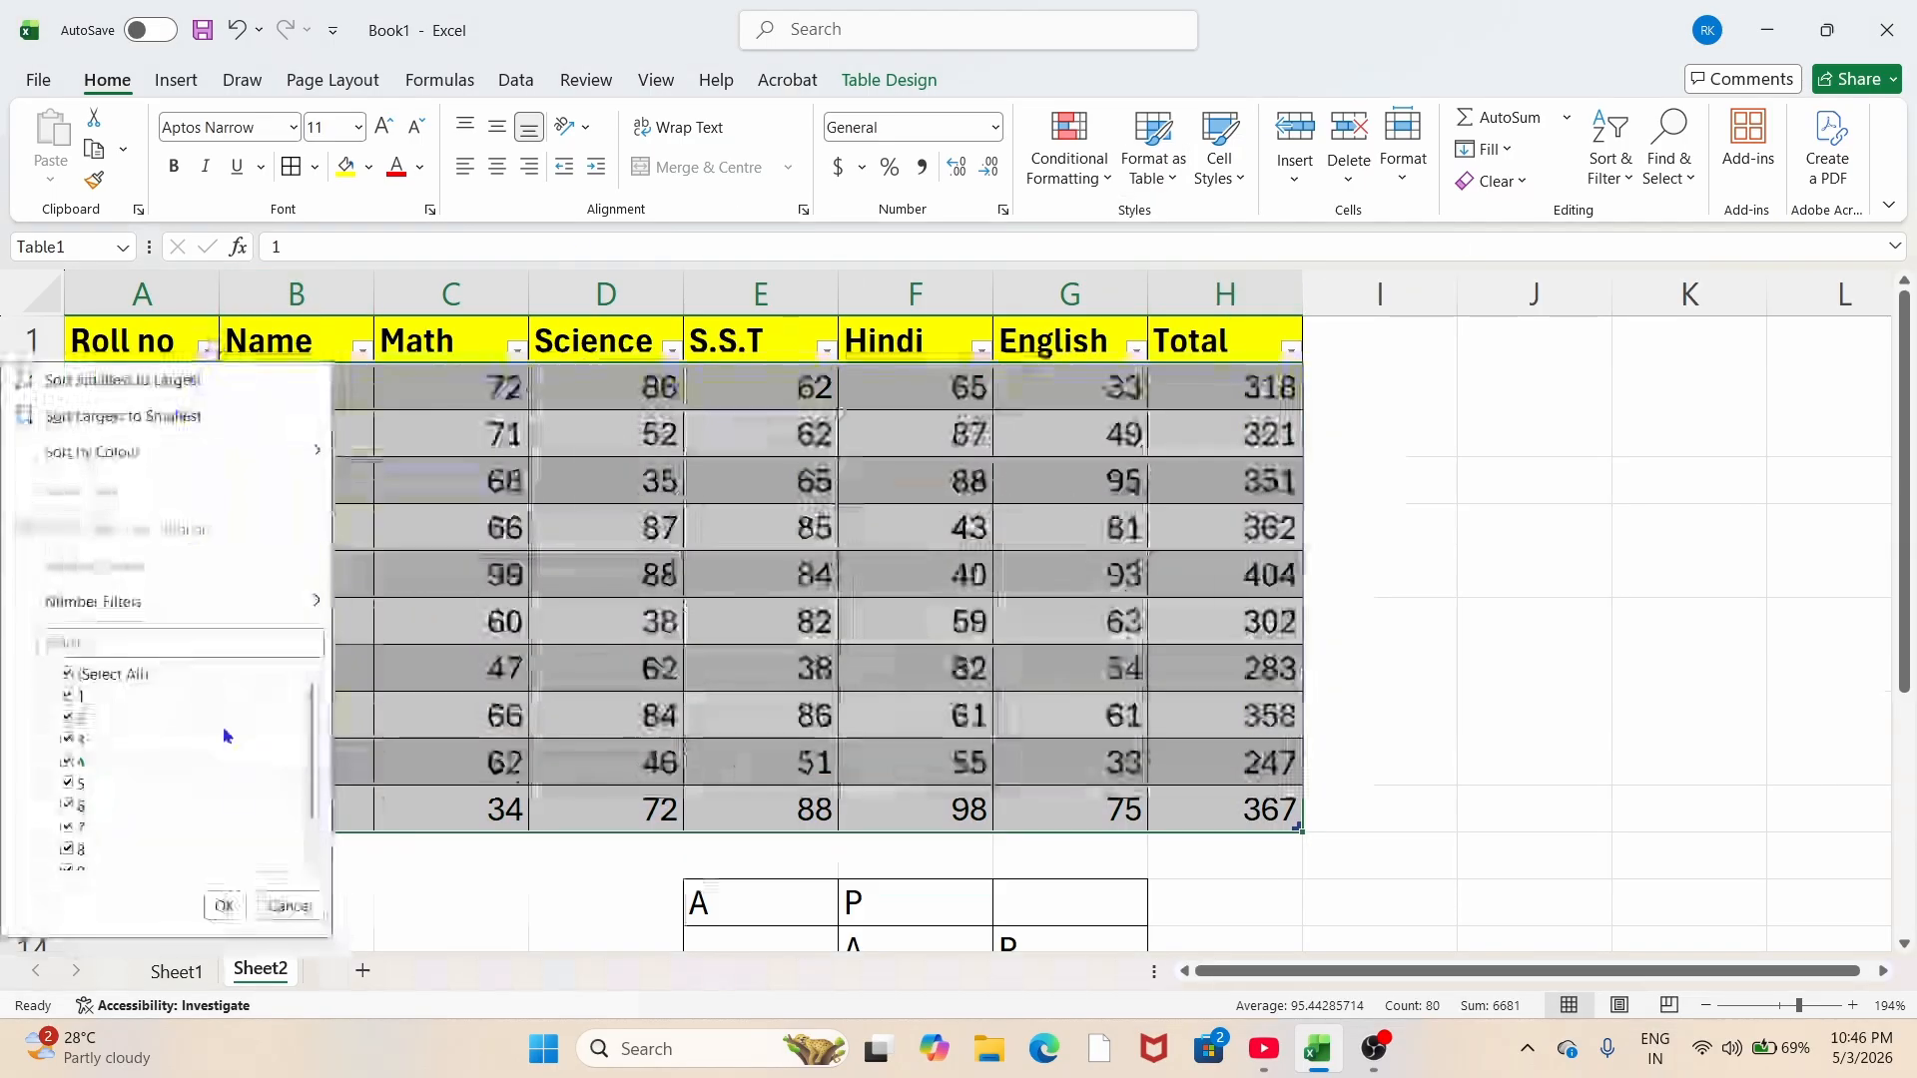
left_click(66, 698)
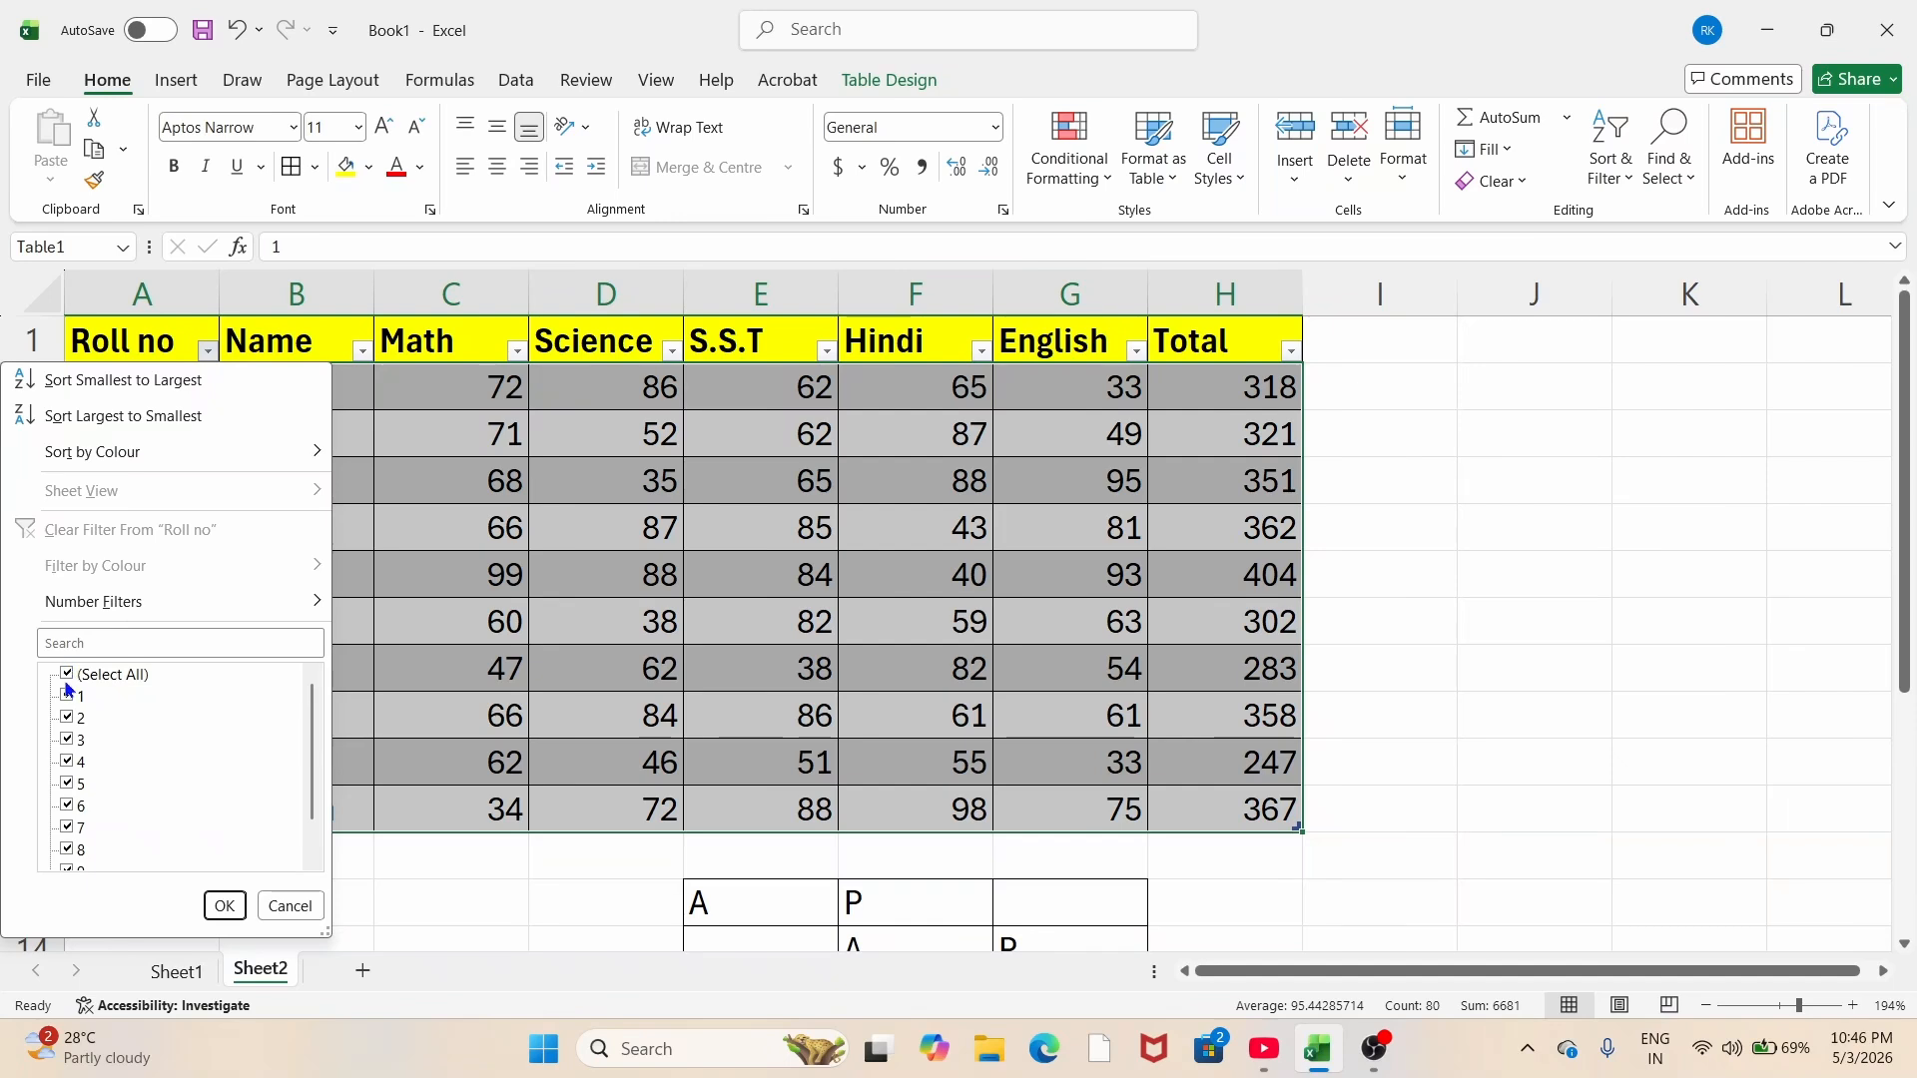
left_click(68, 675)
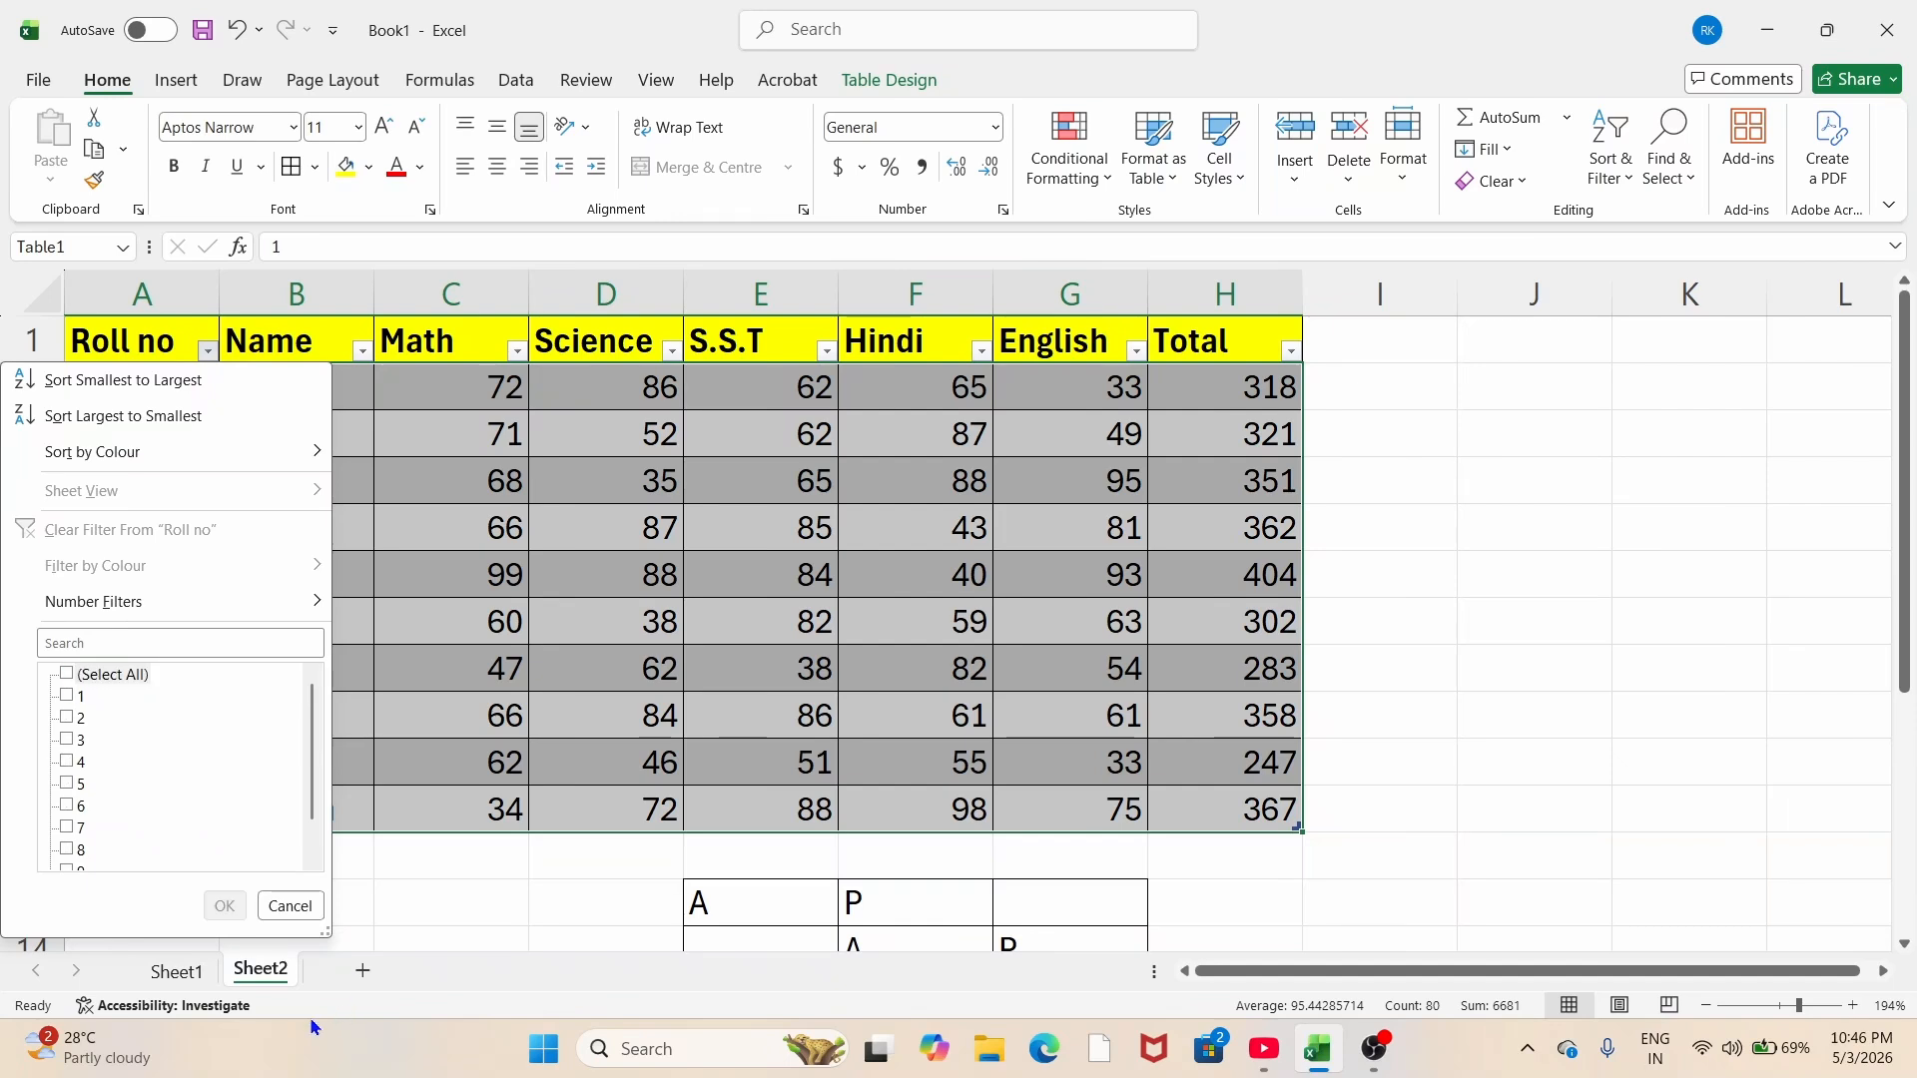
left_click(280, 907)
left_click(206, 351)
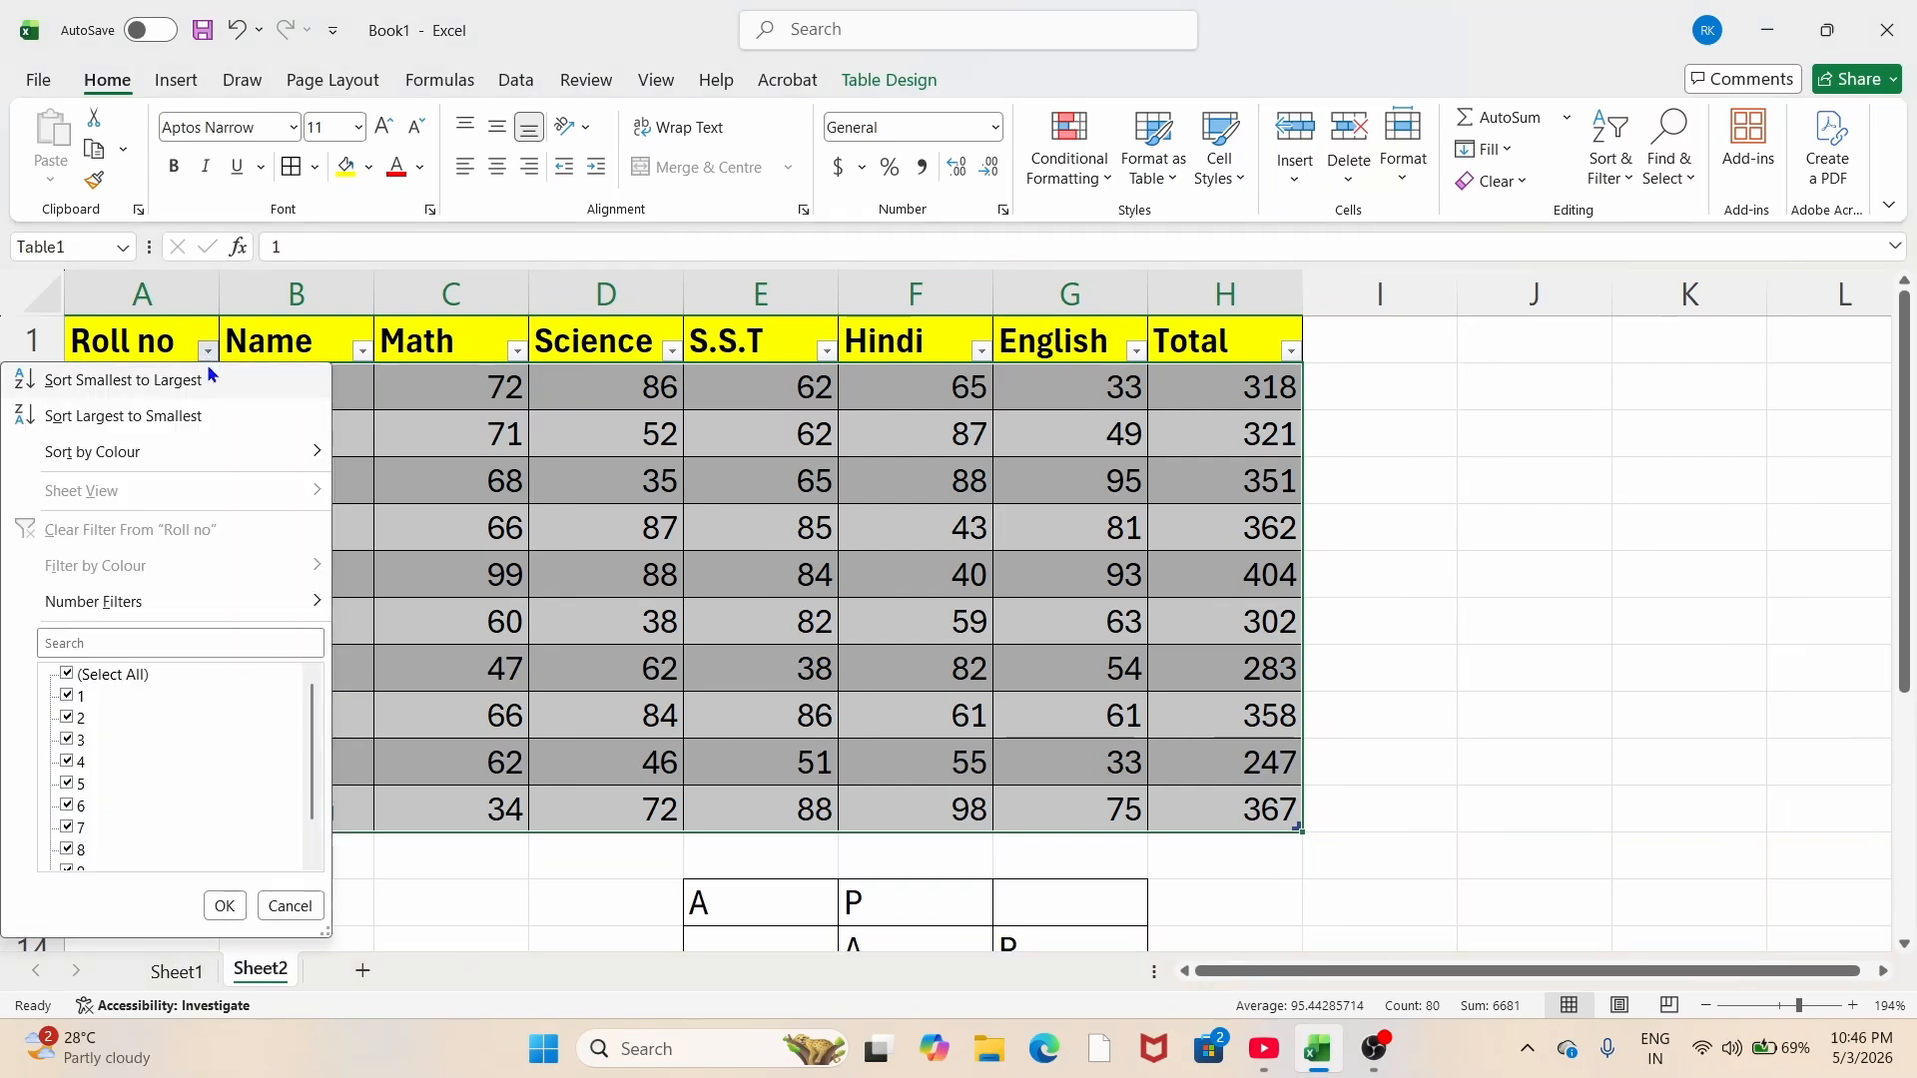
left_click(68, 696)
left_click(66, 718)
left_click(67, 740)
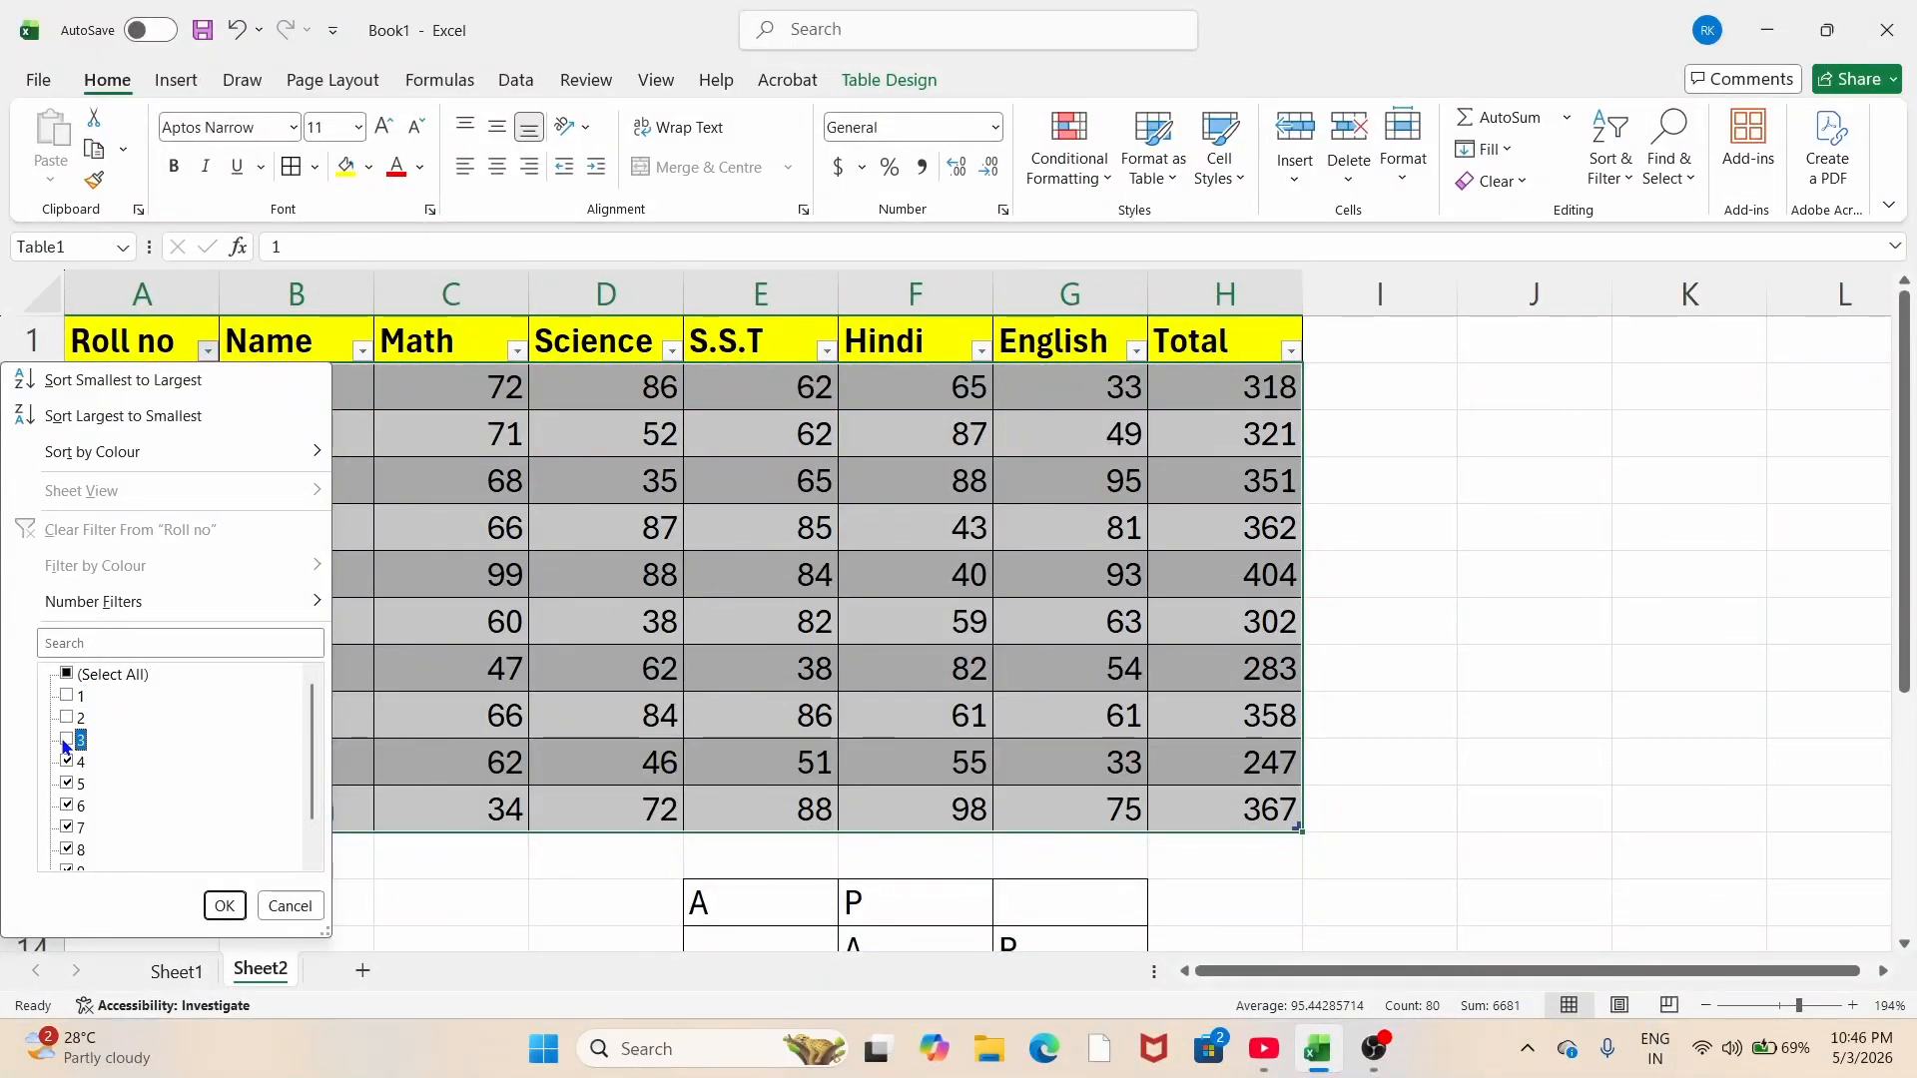
left_click(225, 905)
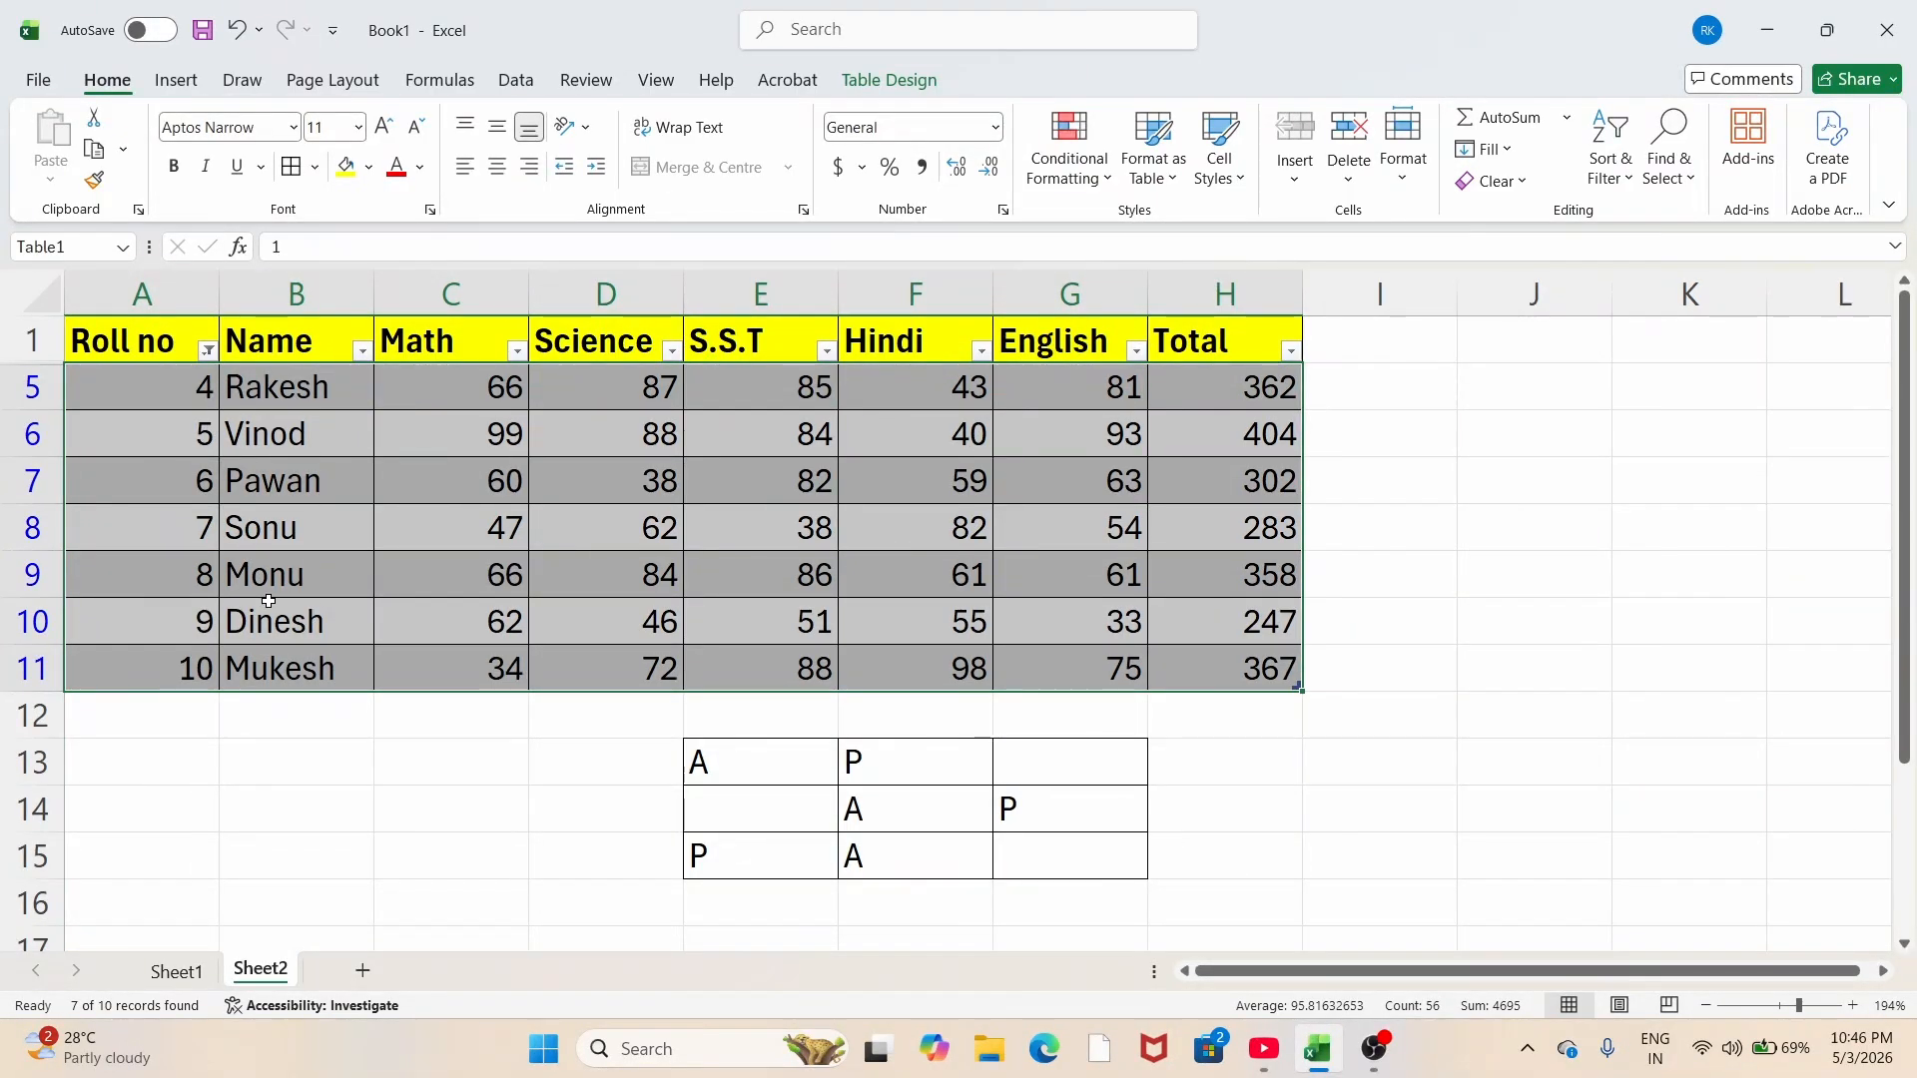
key("ctrl+z")
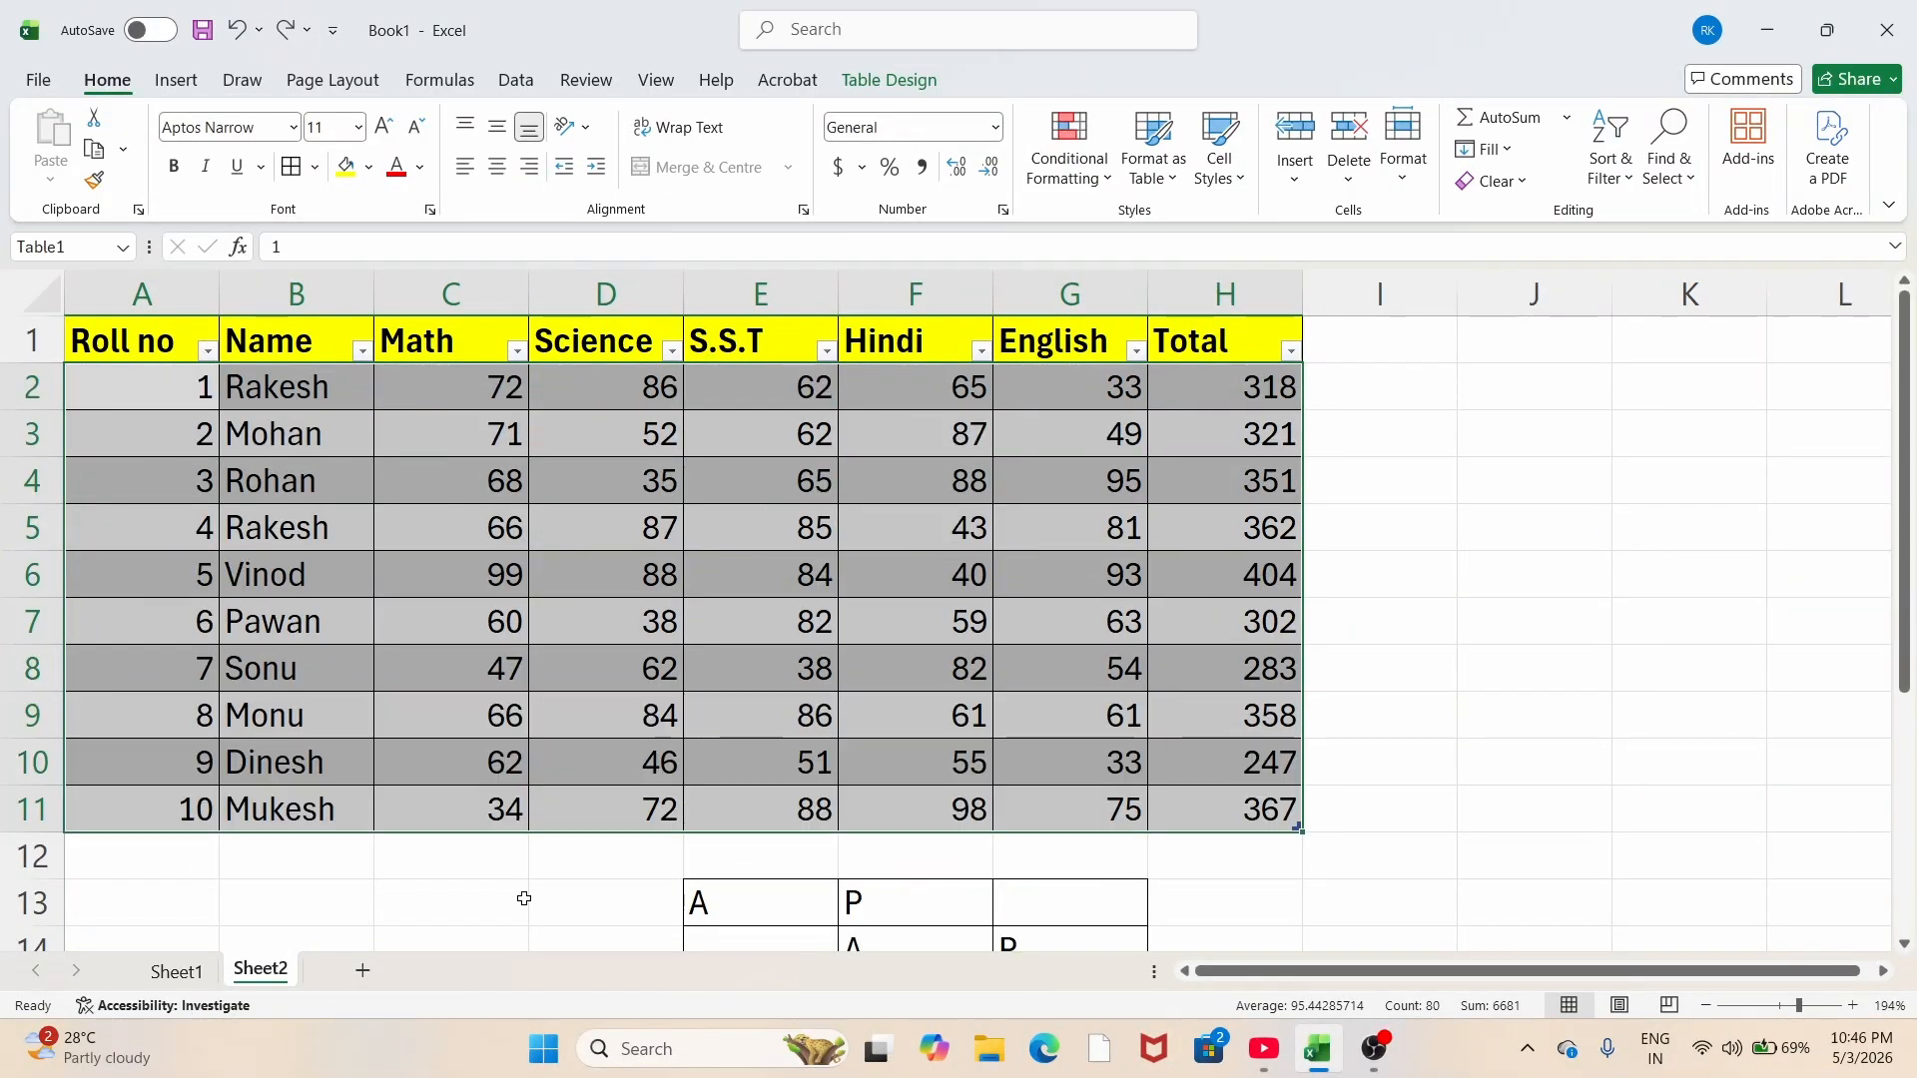
left_click(207, 351)
scroll(100, 679, "down", 2)
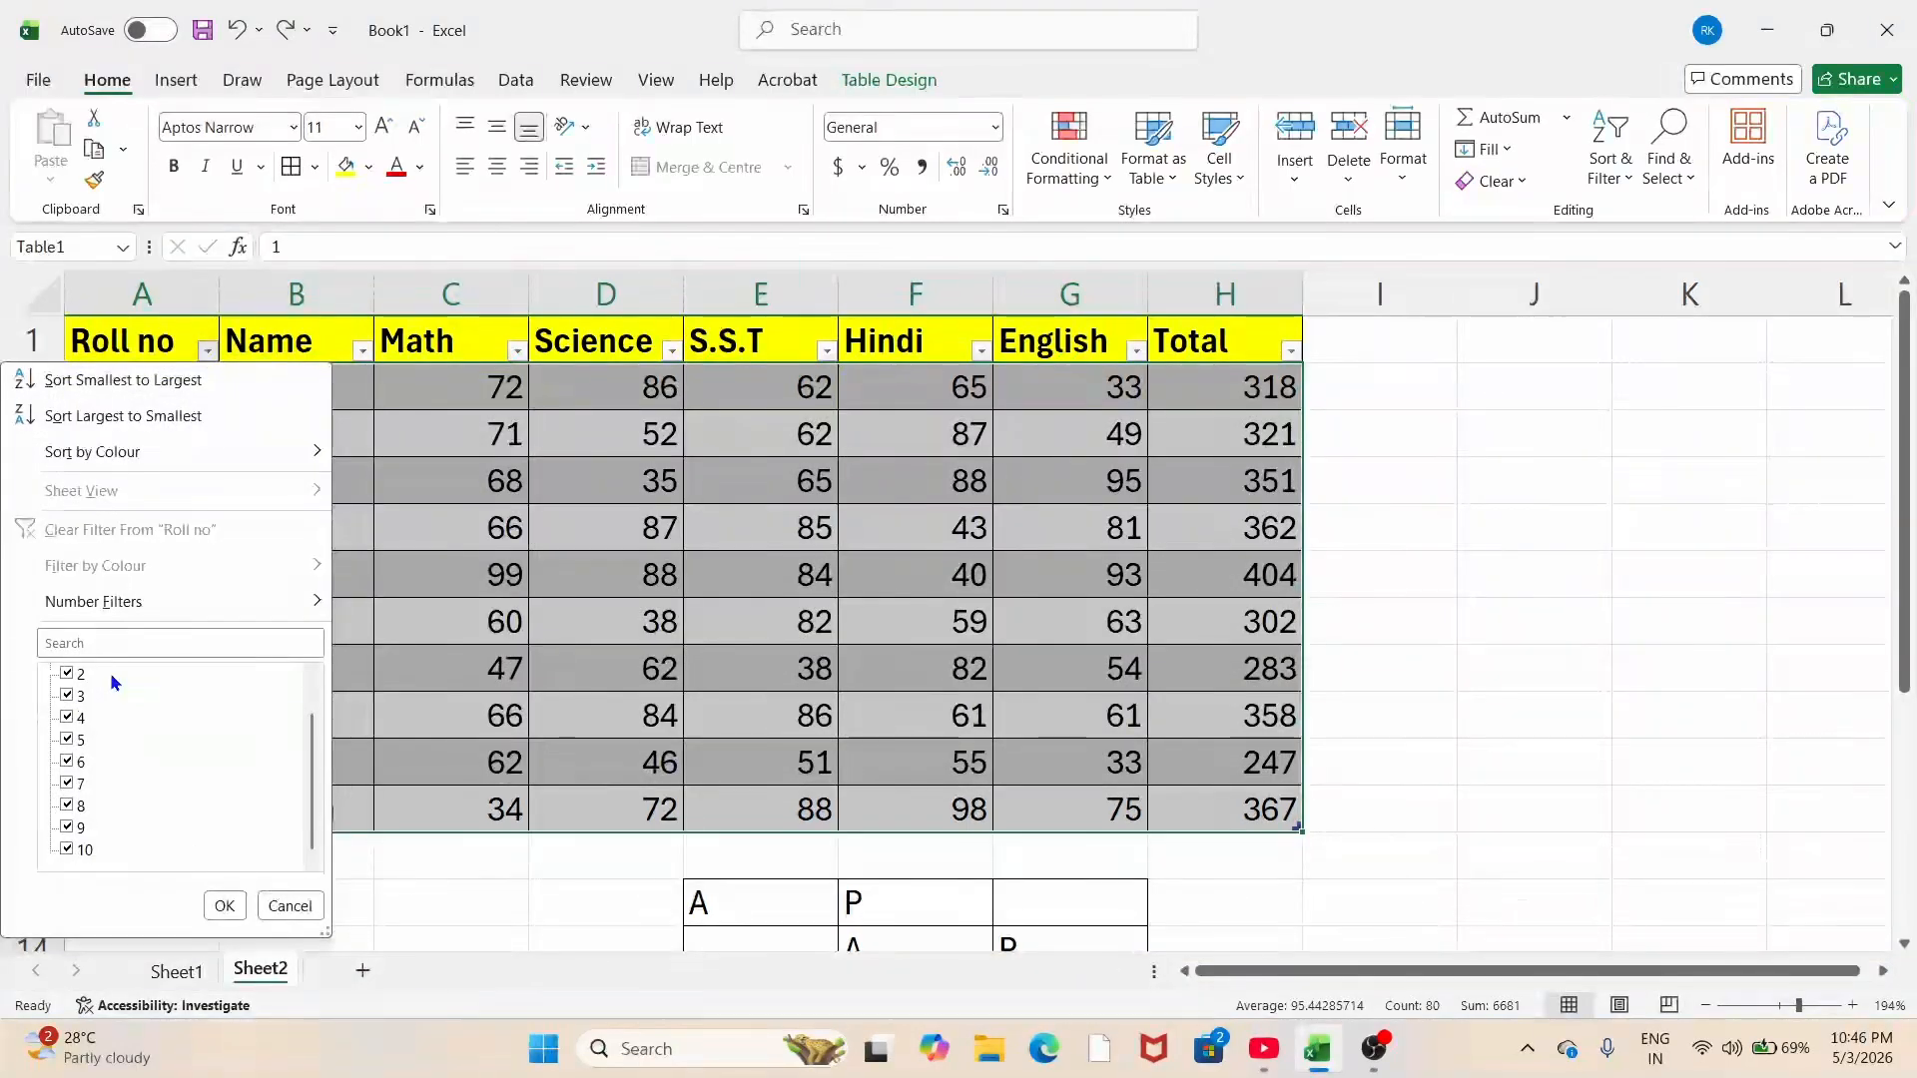
scroll(85, 764, "up", 2)
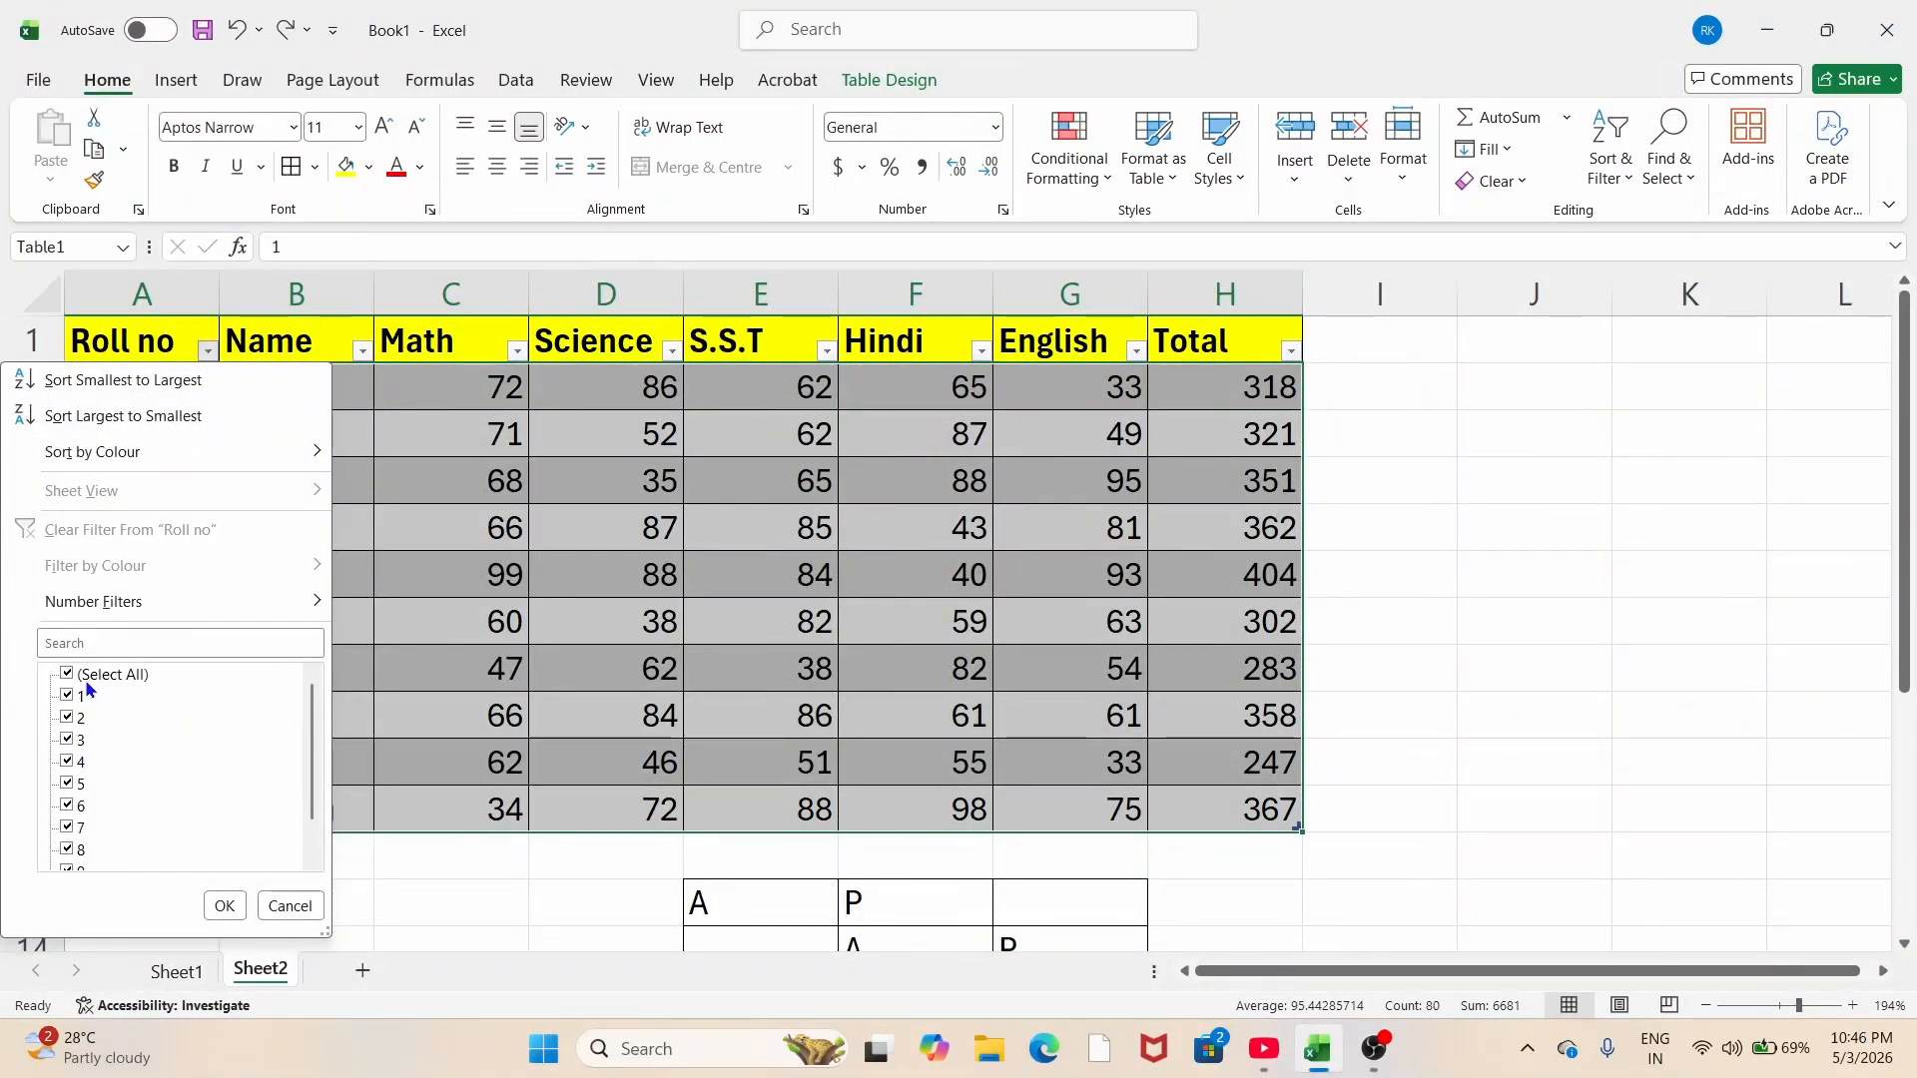
left_click(66, 762)
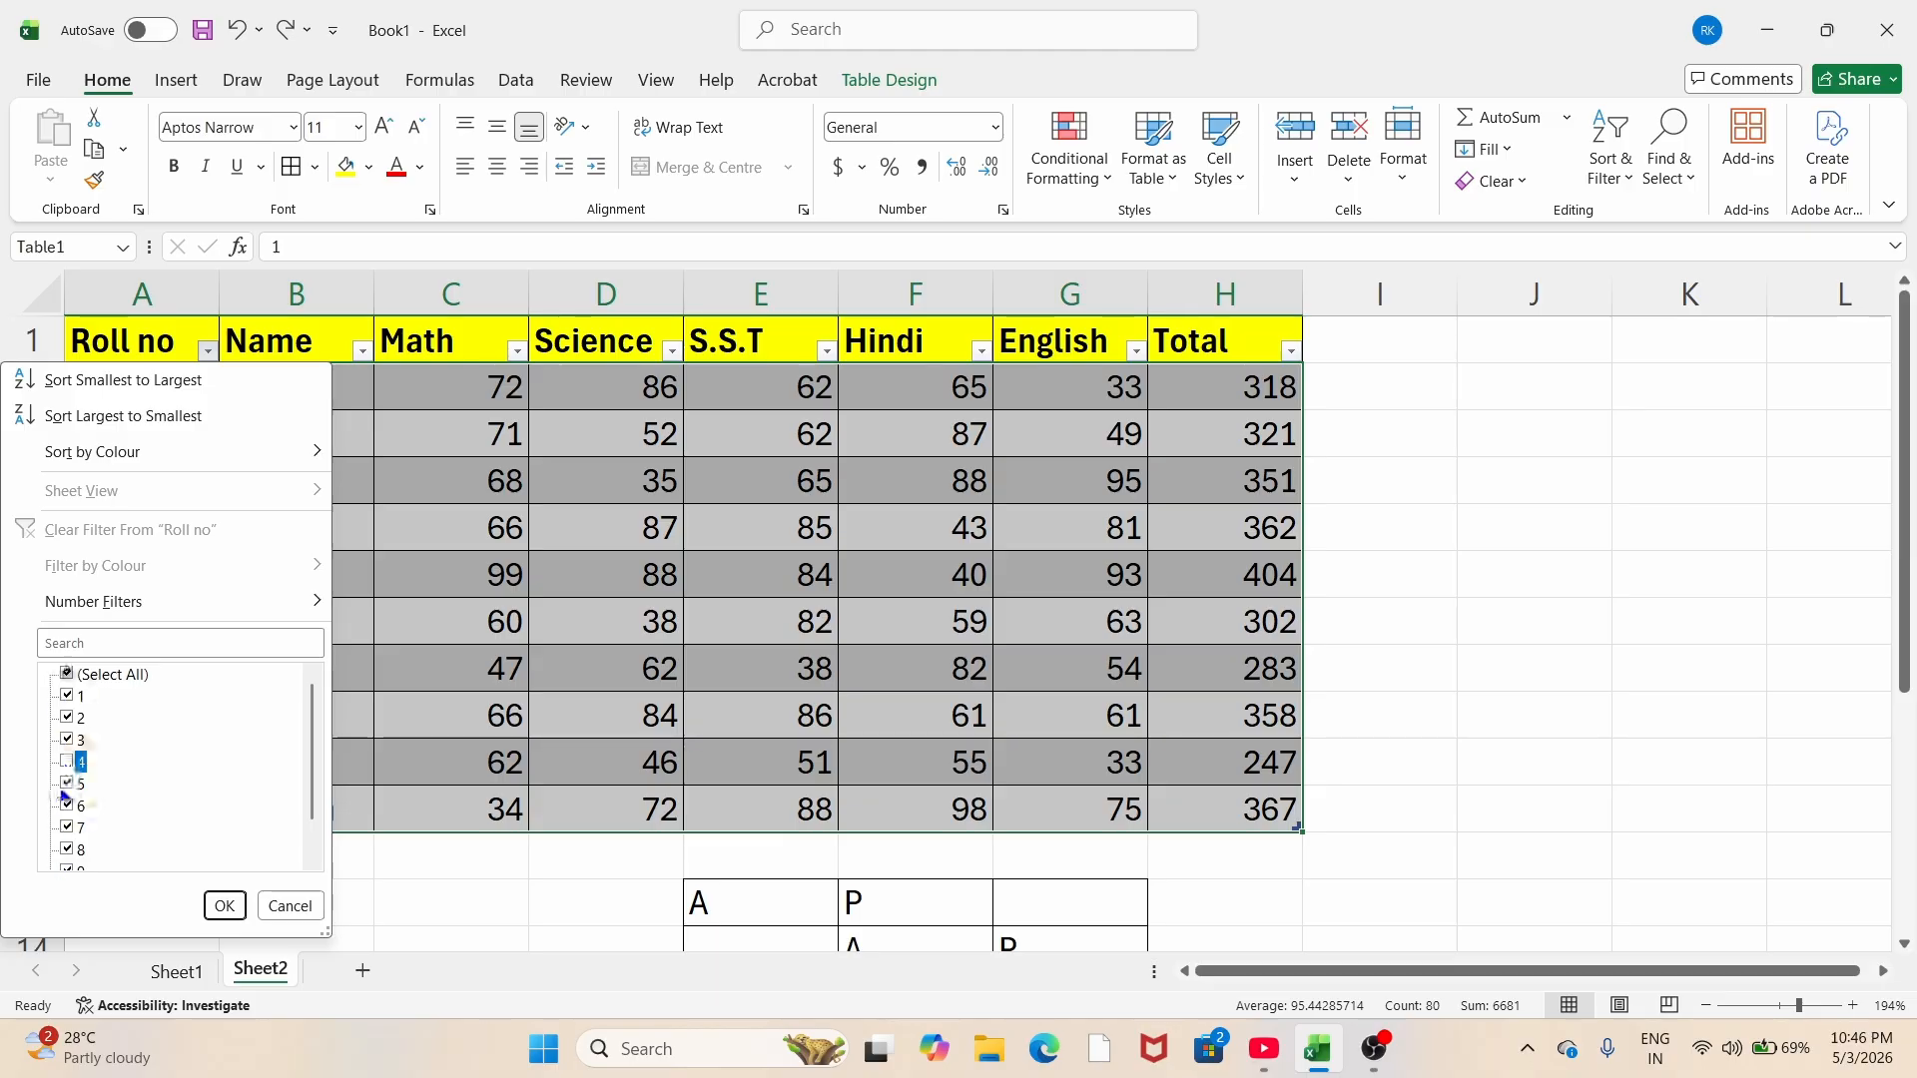
left_click(67, 783)
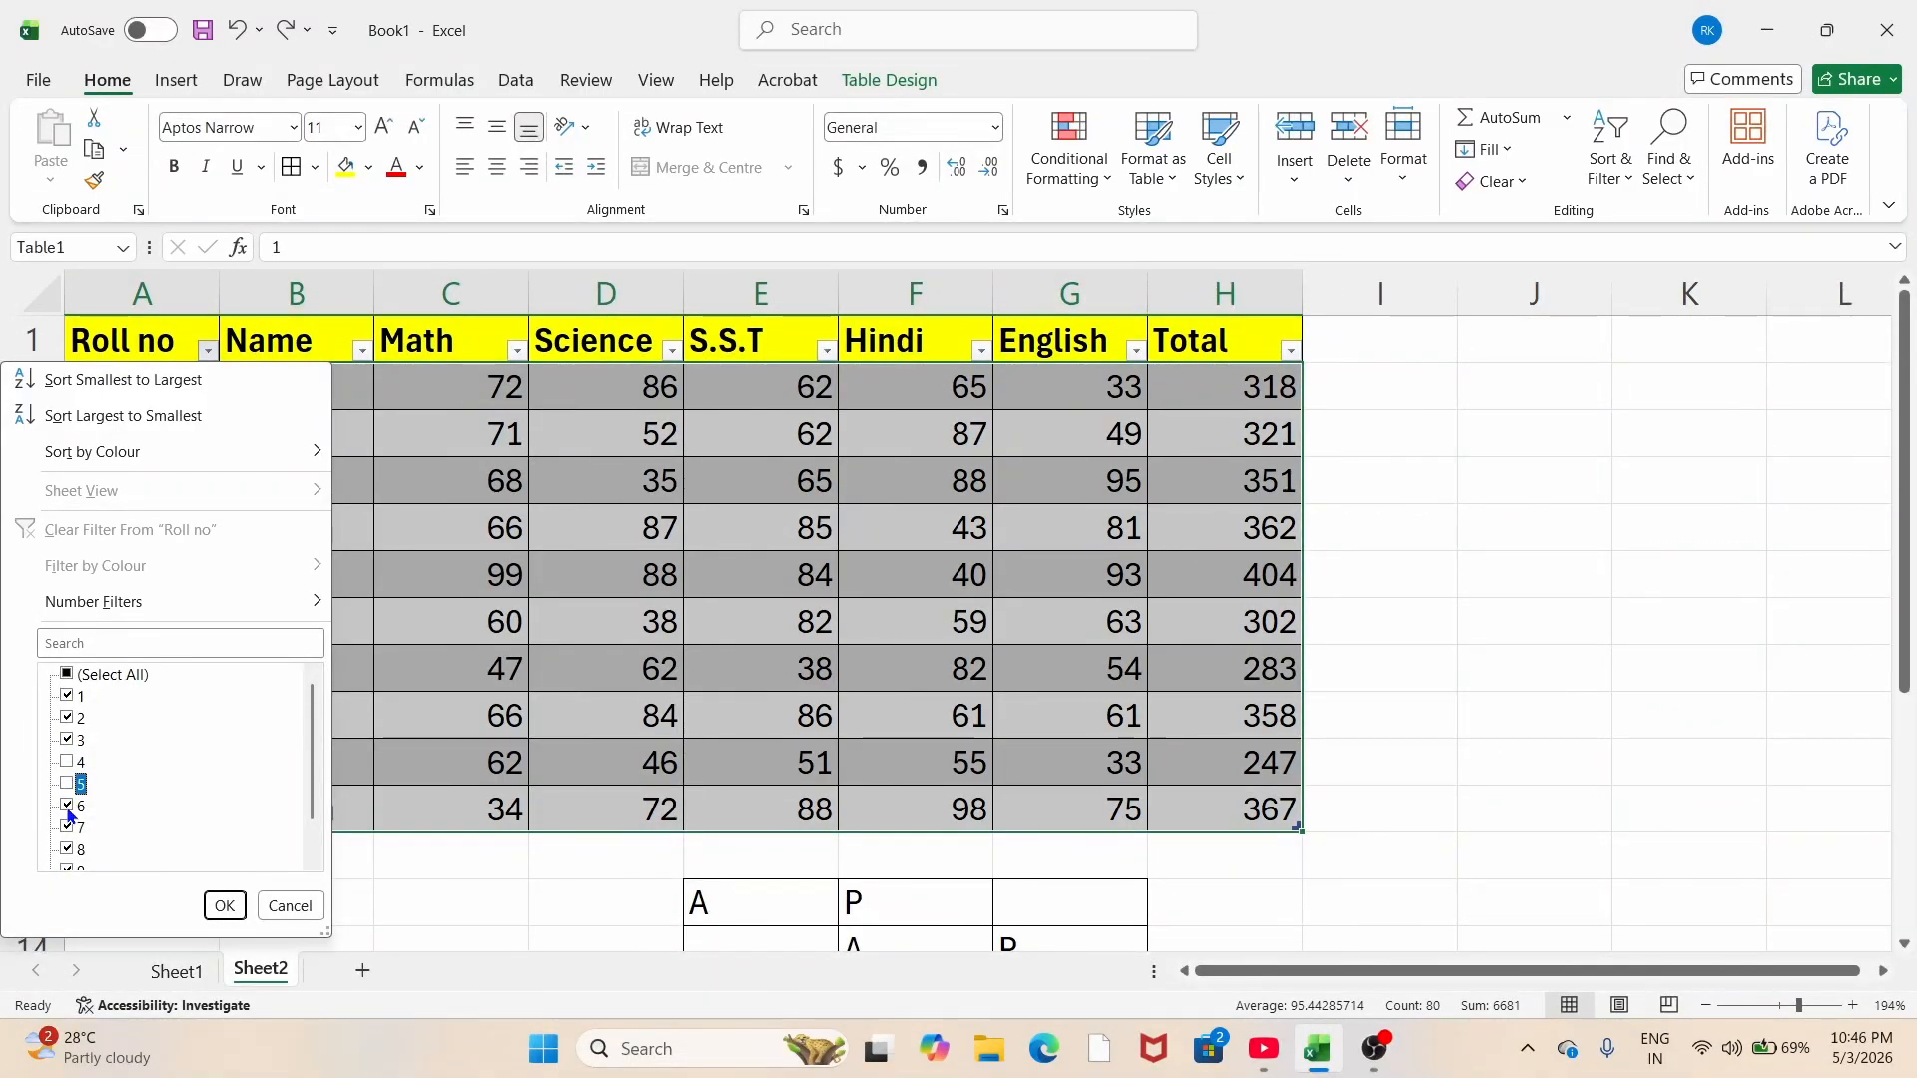
left_click(67, 805)
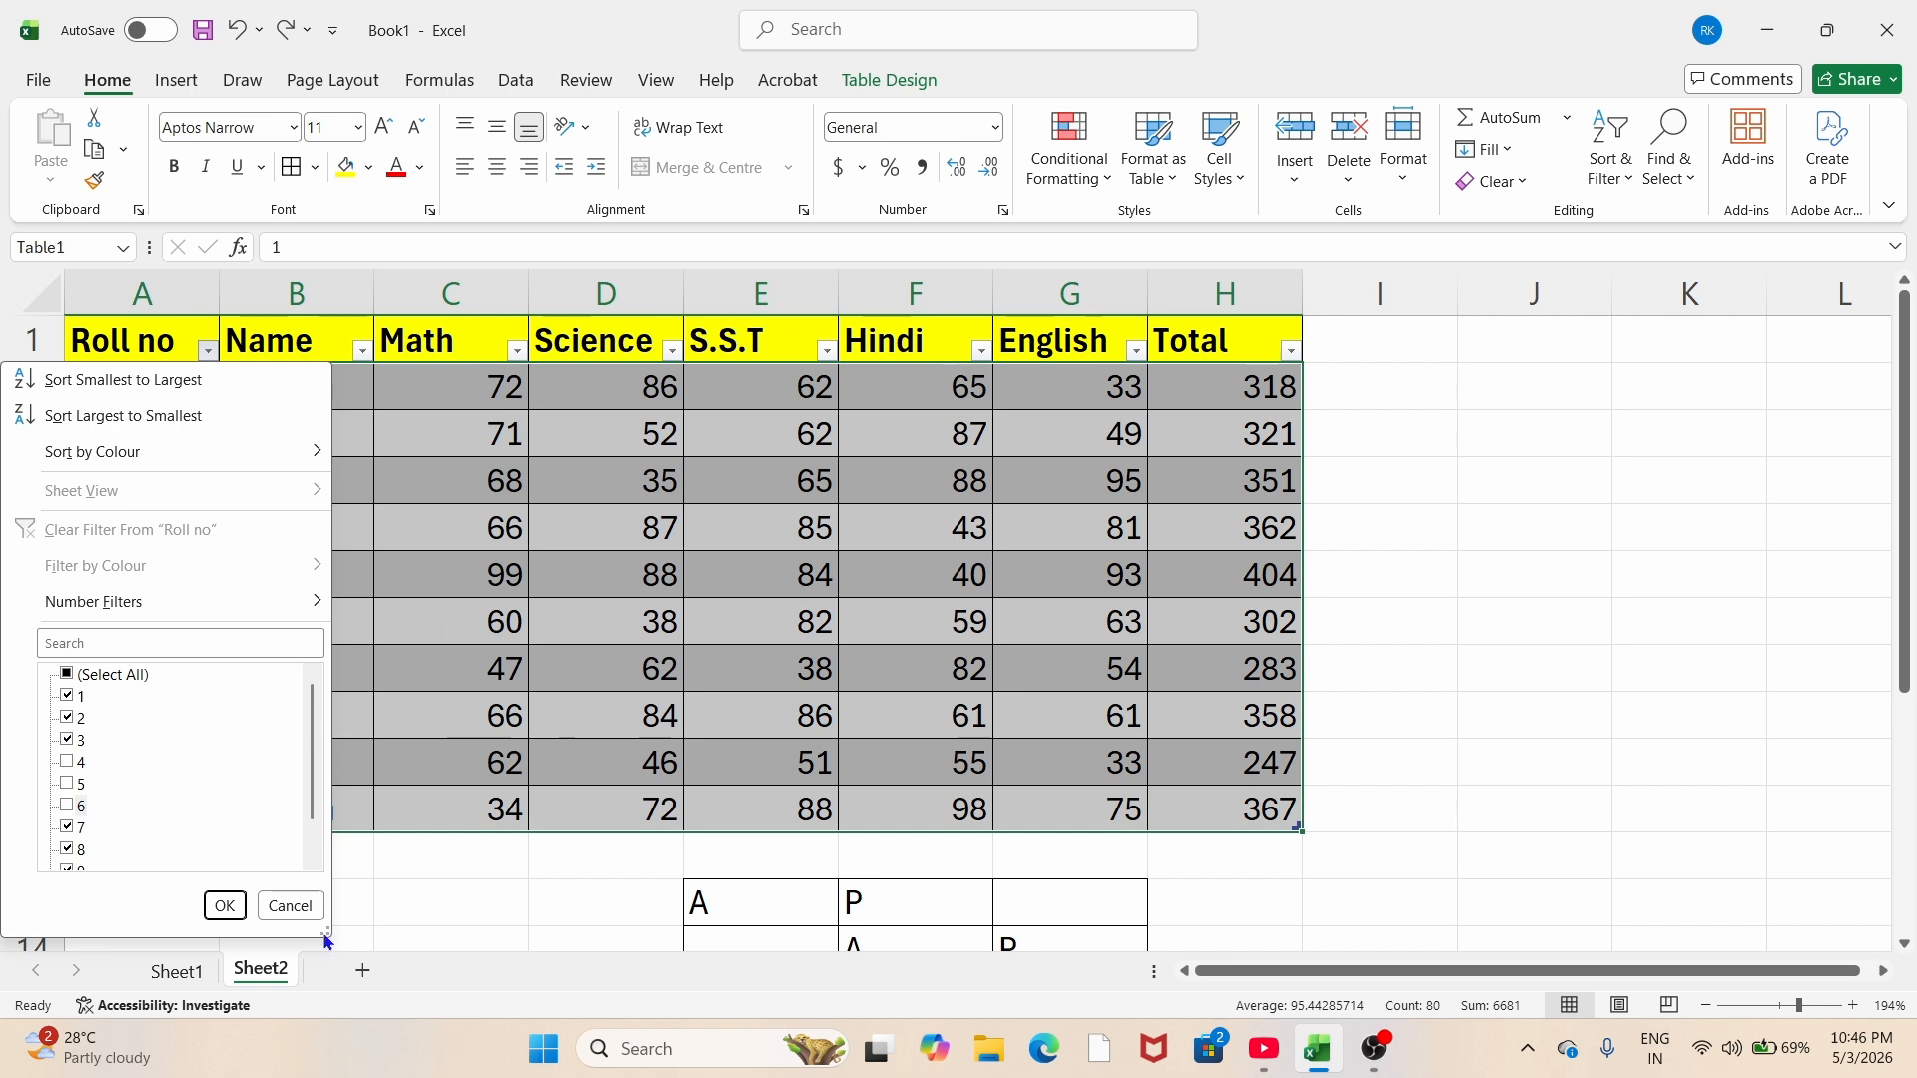
left_click(224, 905)
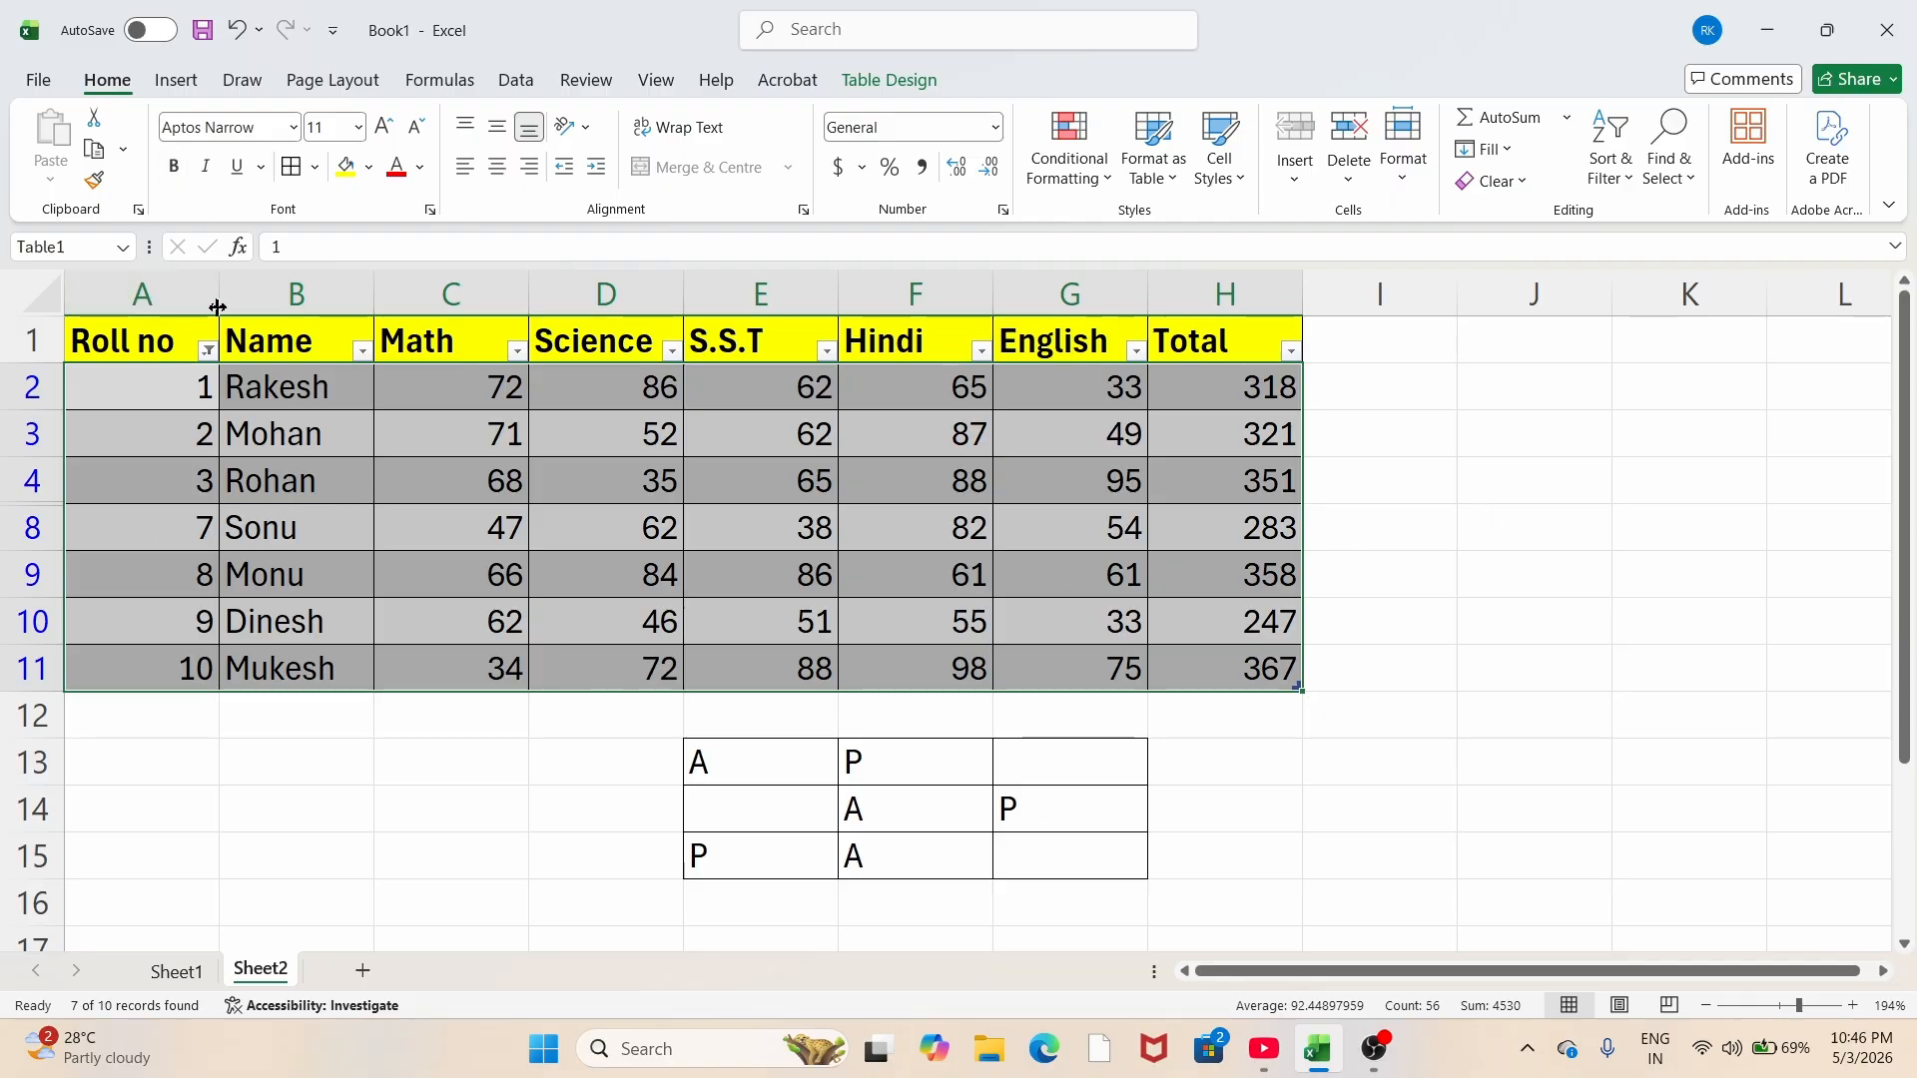
left_click(209, 349)
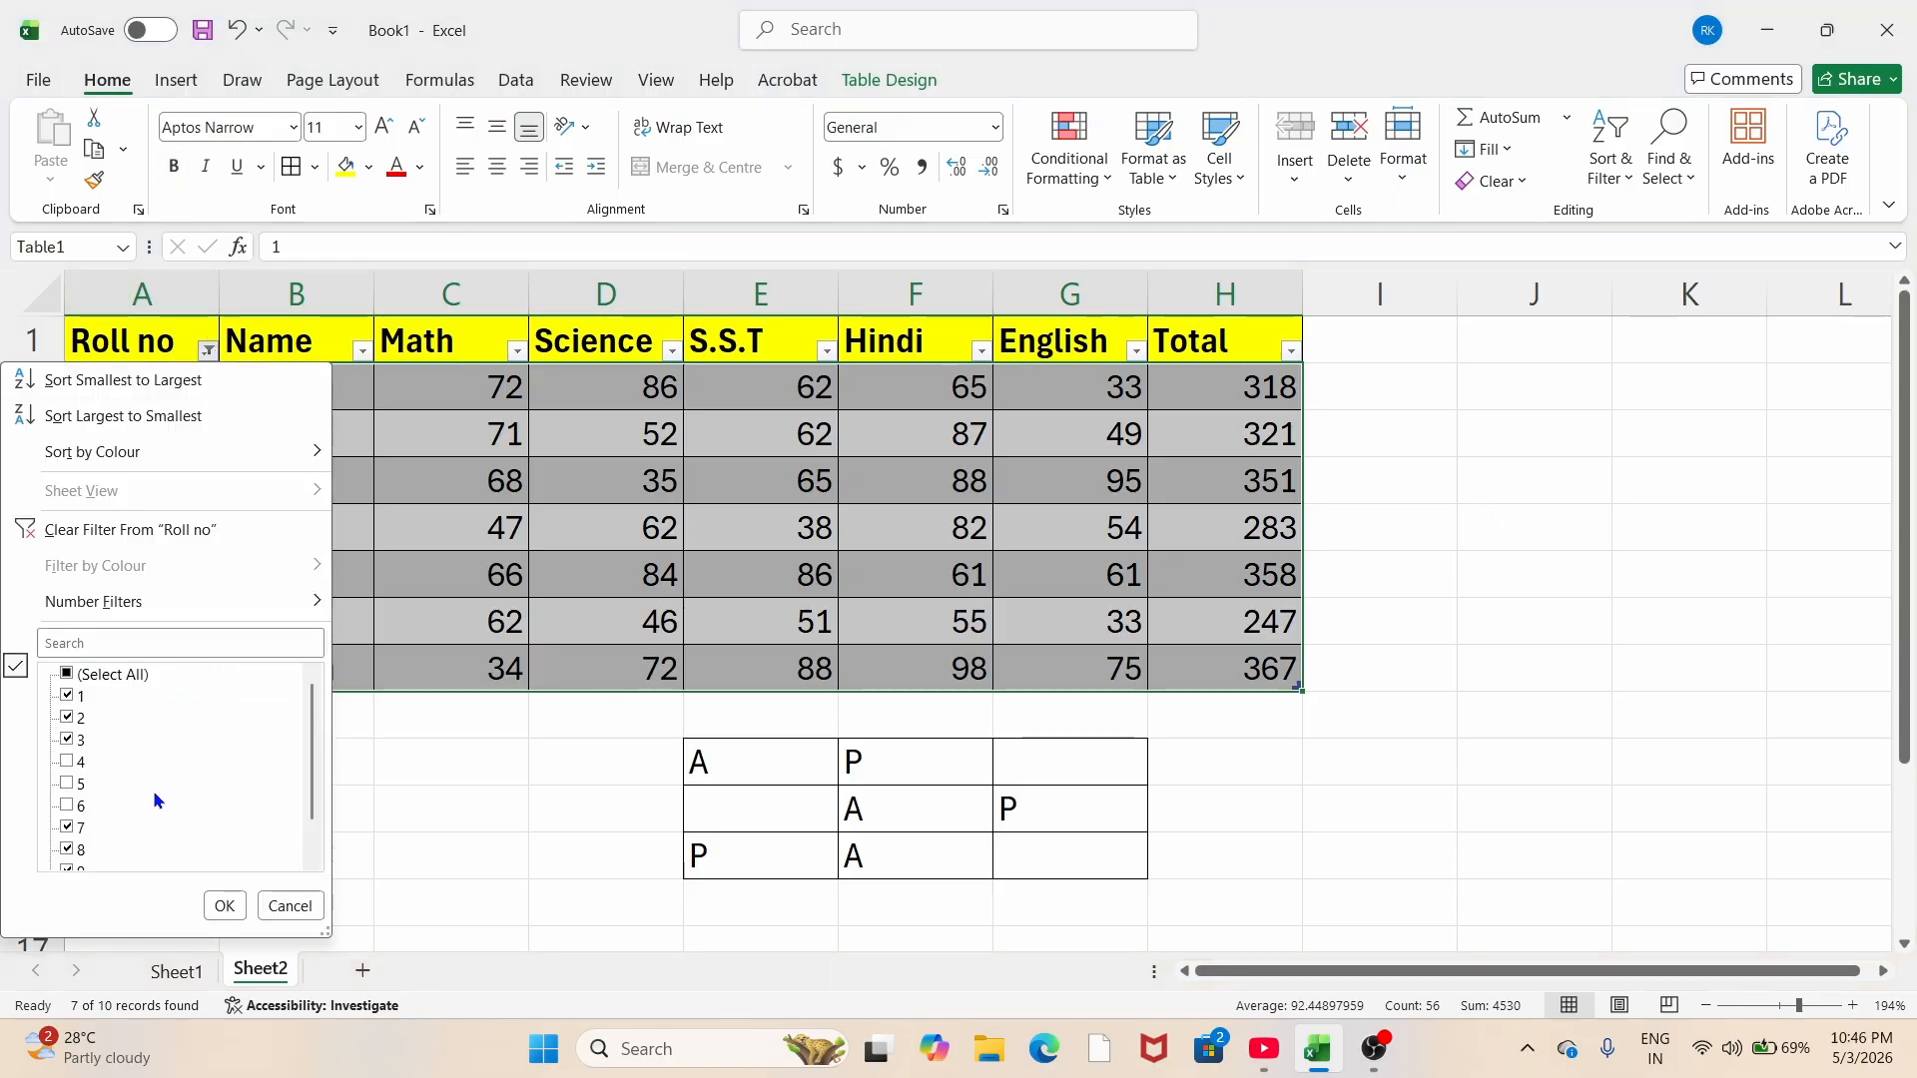
left_click(67, 783)
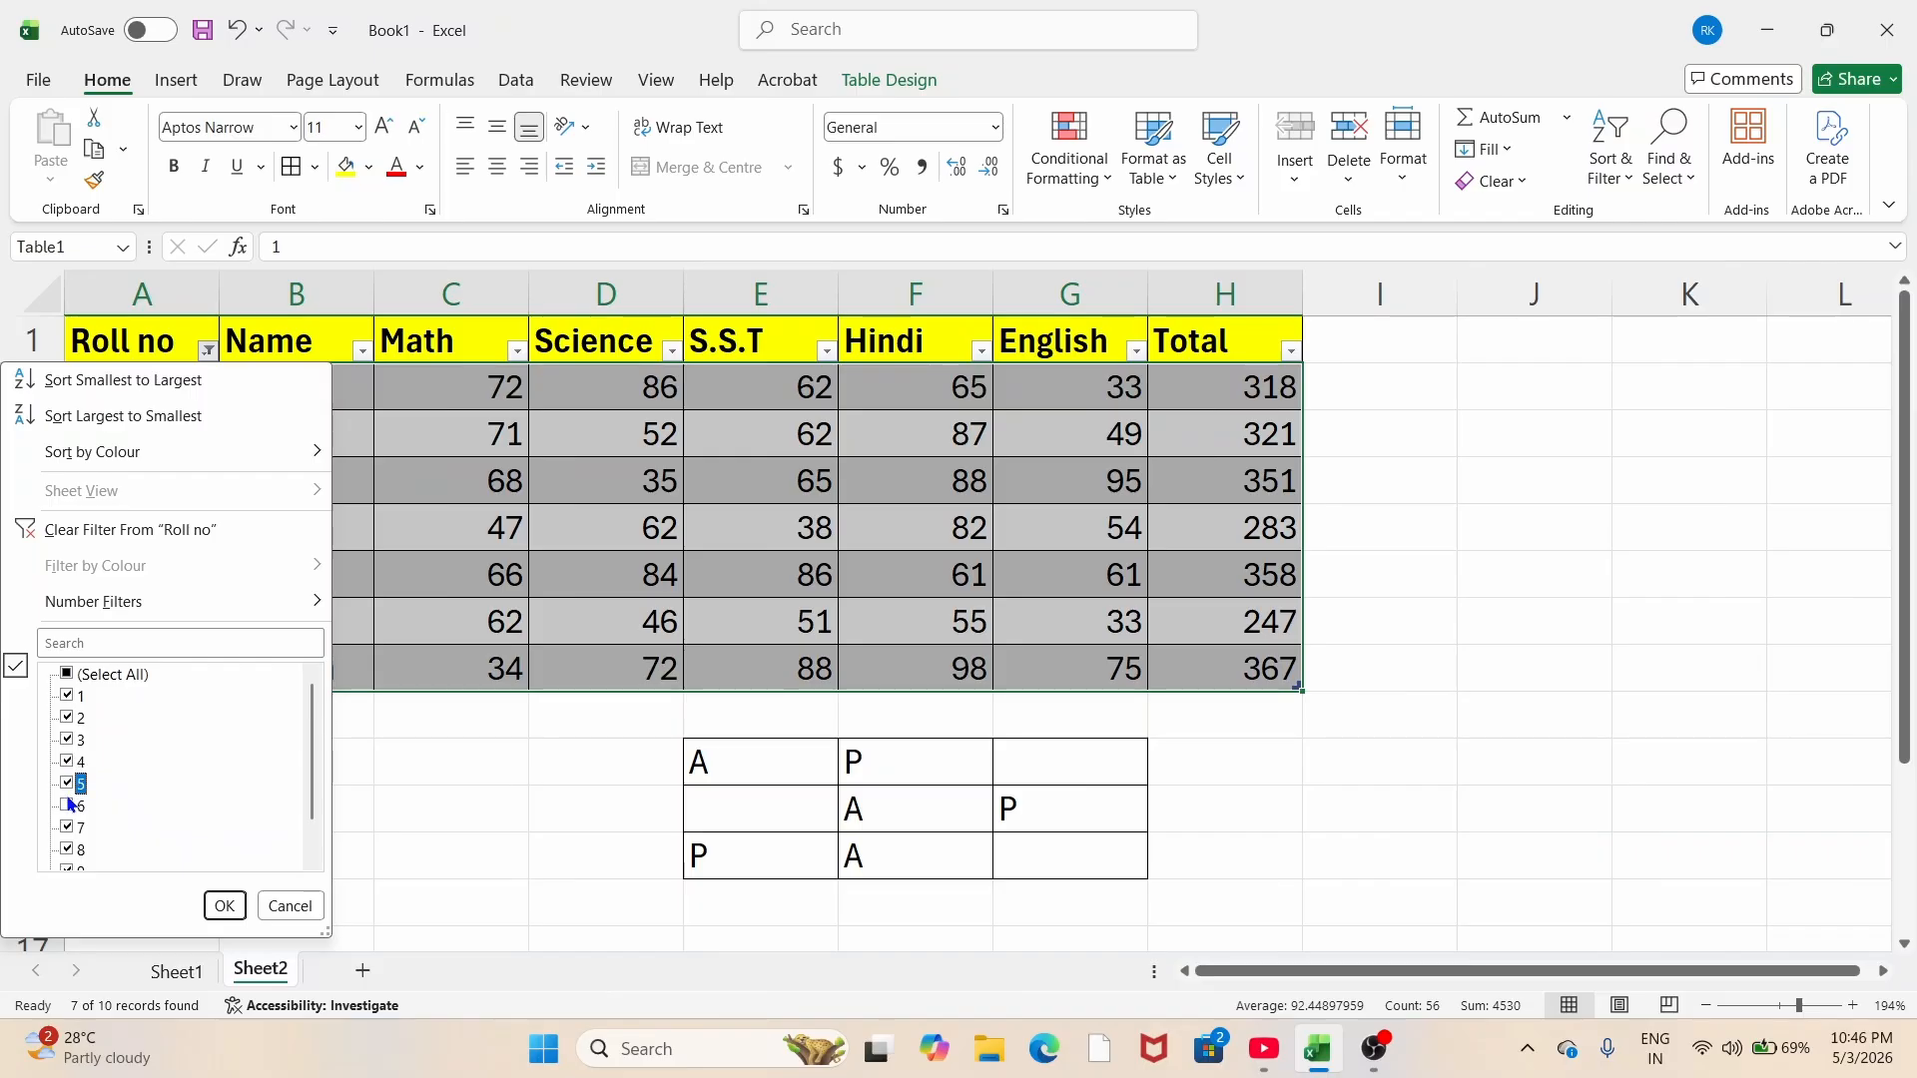
left_click(67, 806)
left_click(67, 761)
left_click(67, 762)
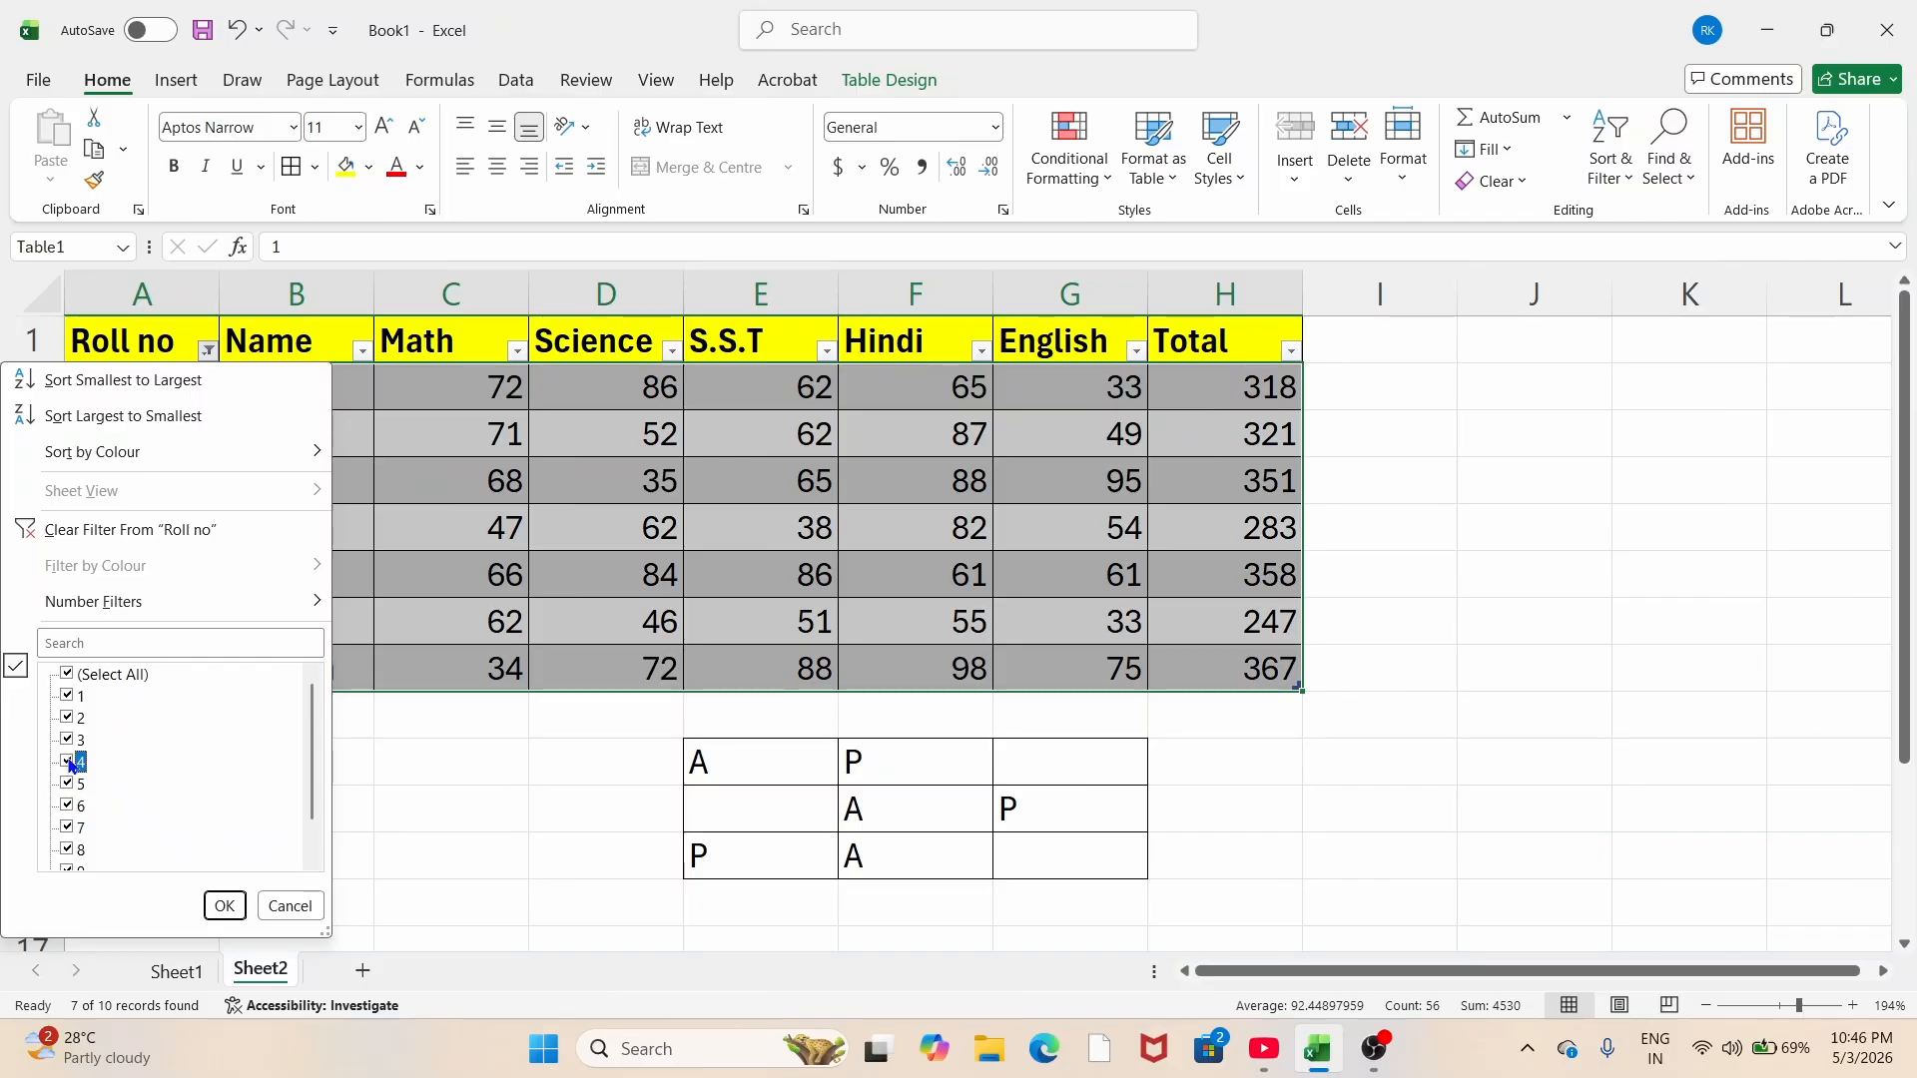
left_click(221, 904)
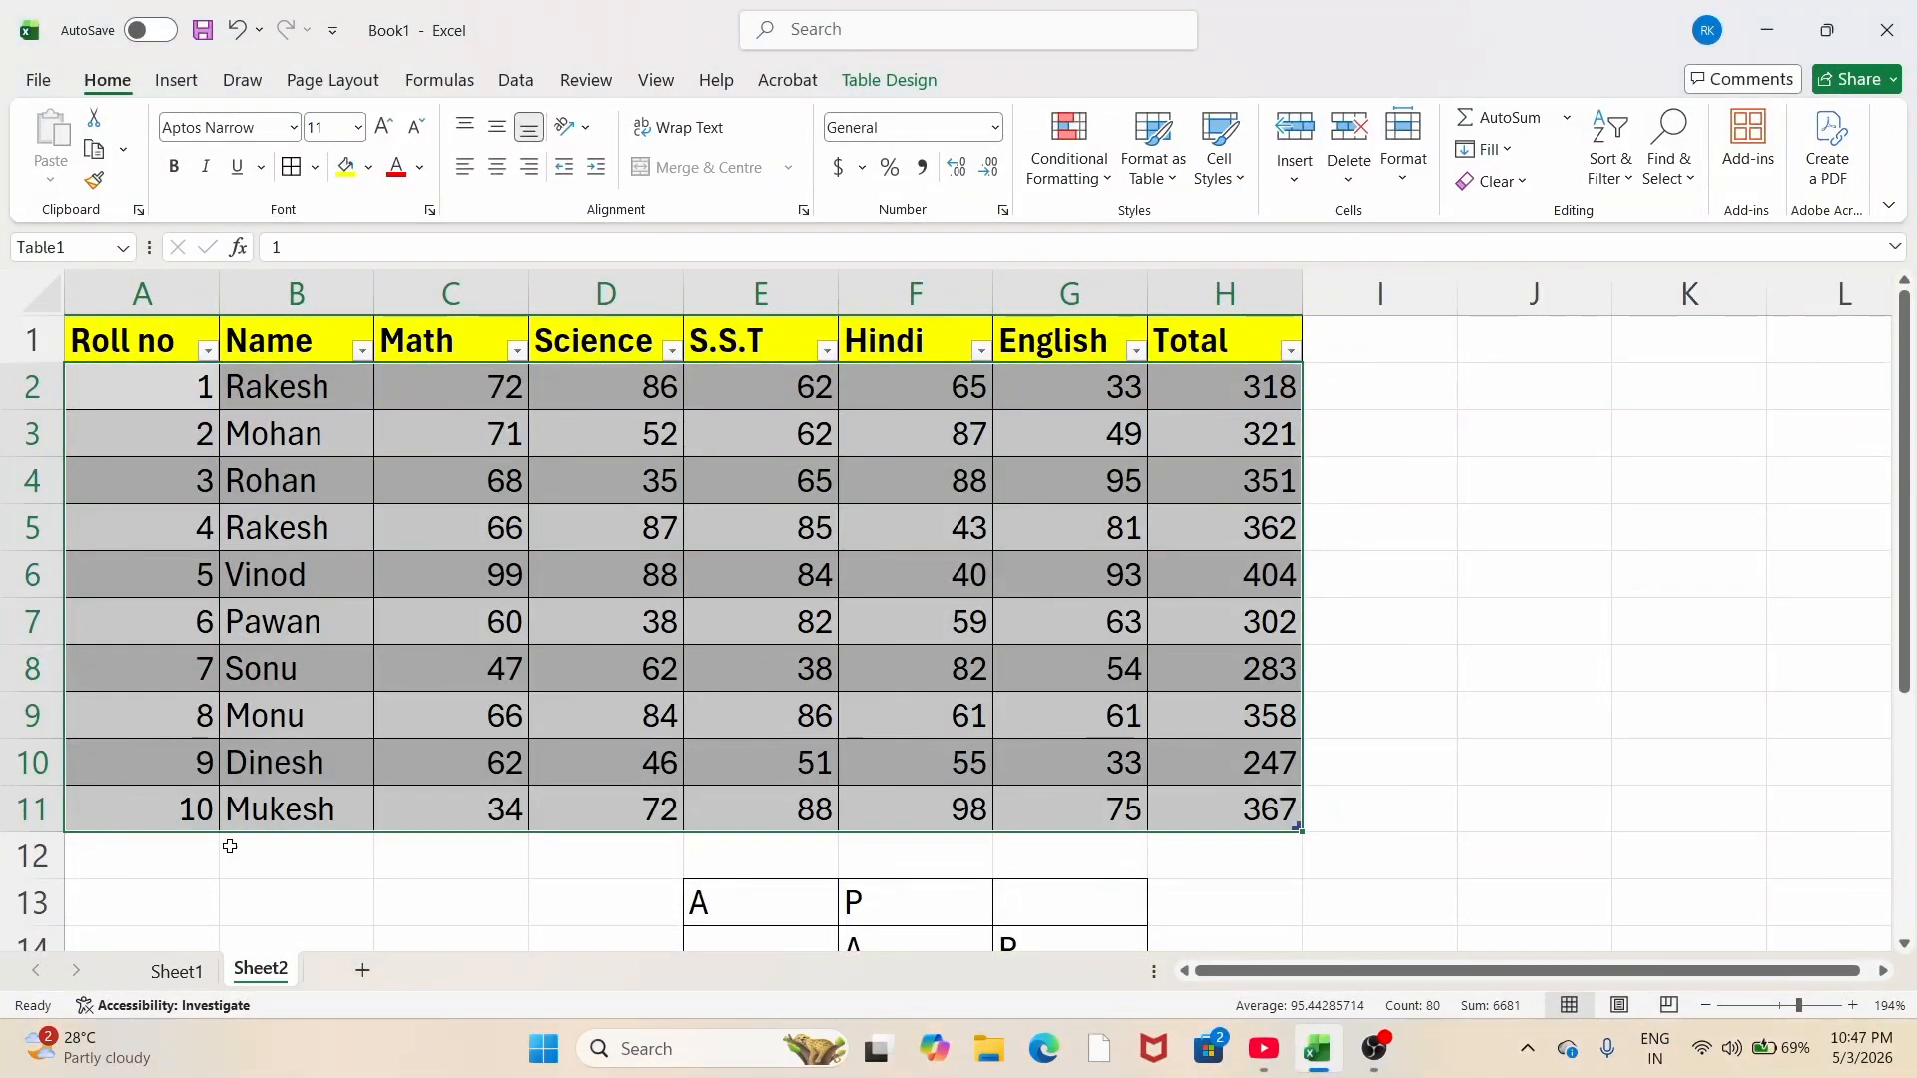
left_click(207, 351)
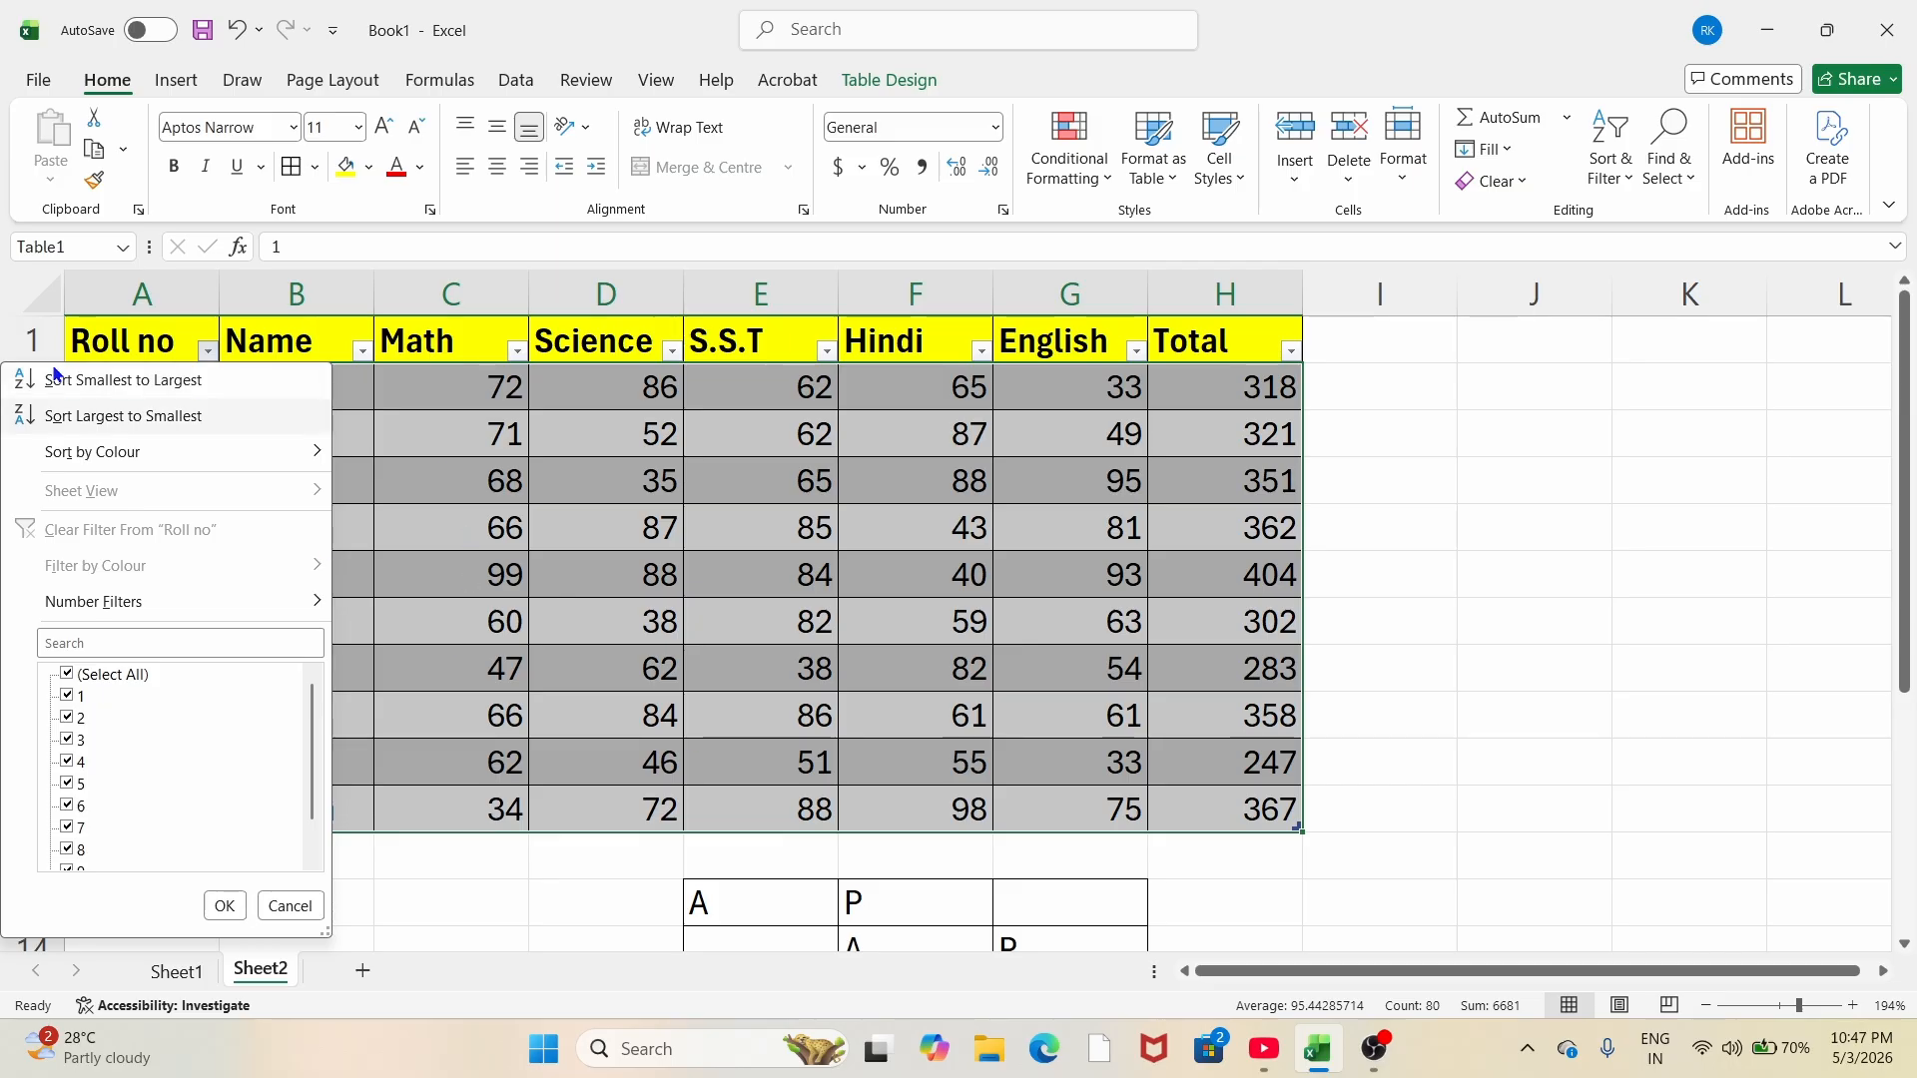
key("Escape")
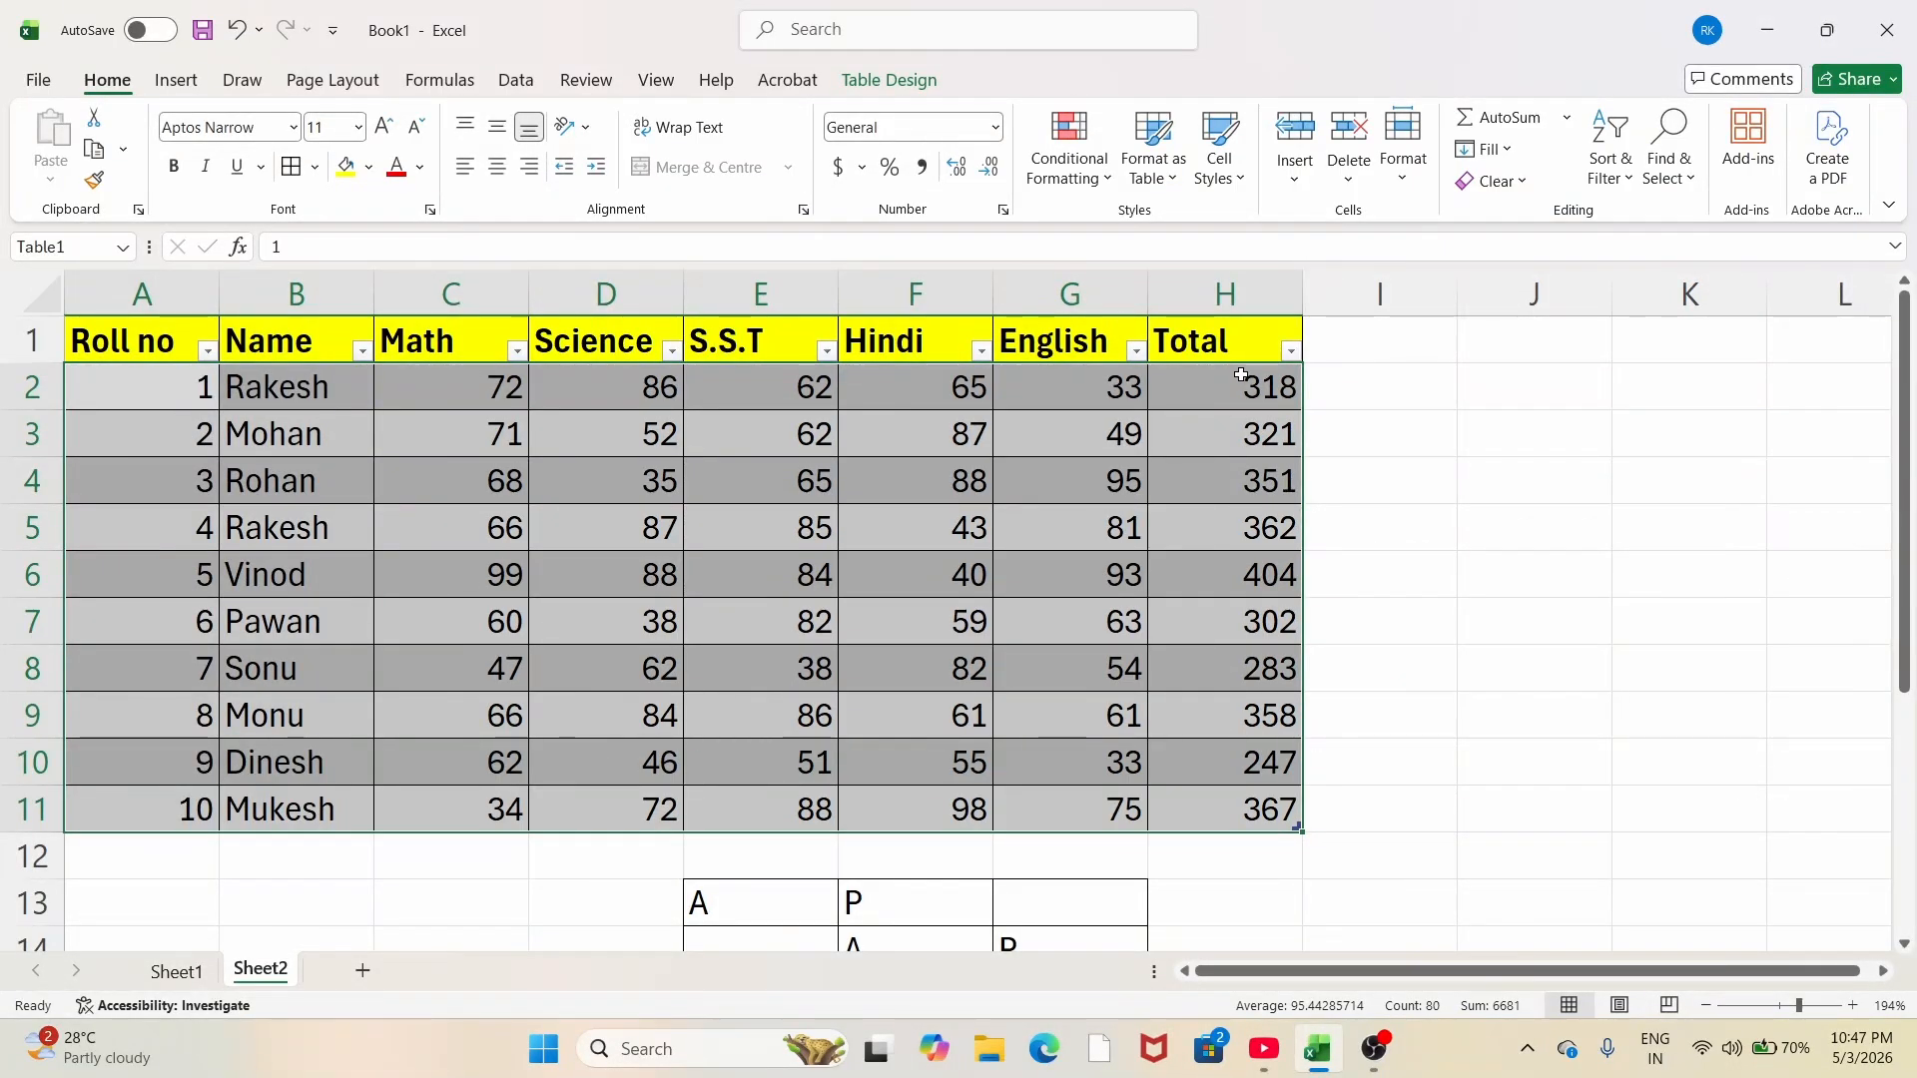
Step: Select the Total values H2:H11 and sort Table1 by Total ascending, then descending, so 404 is on top
left_click_drag(1241, 374, 1248, 809)
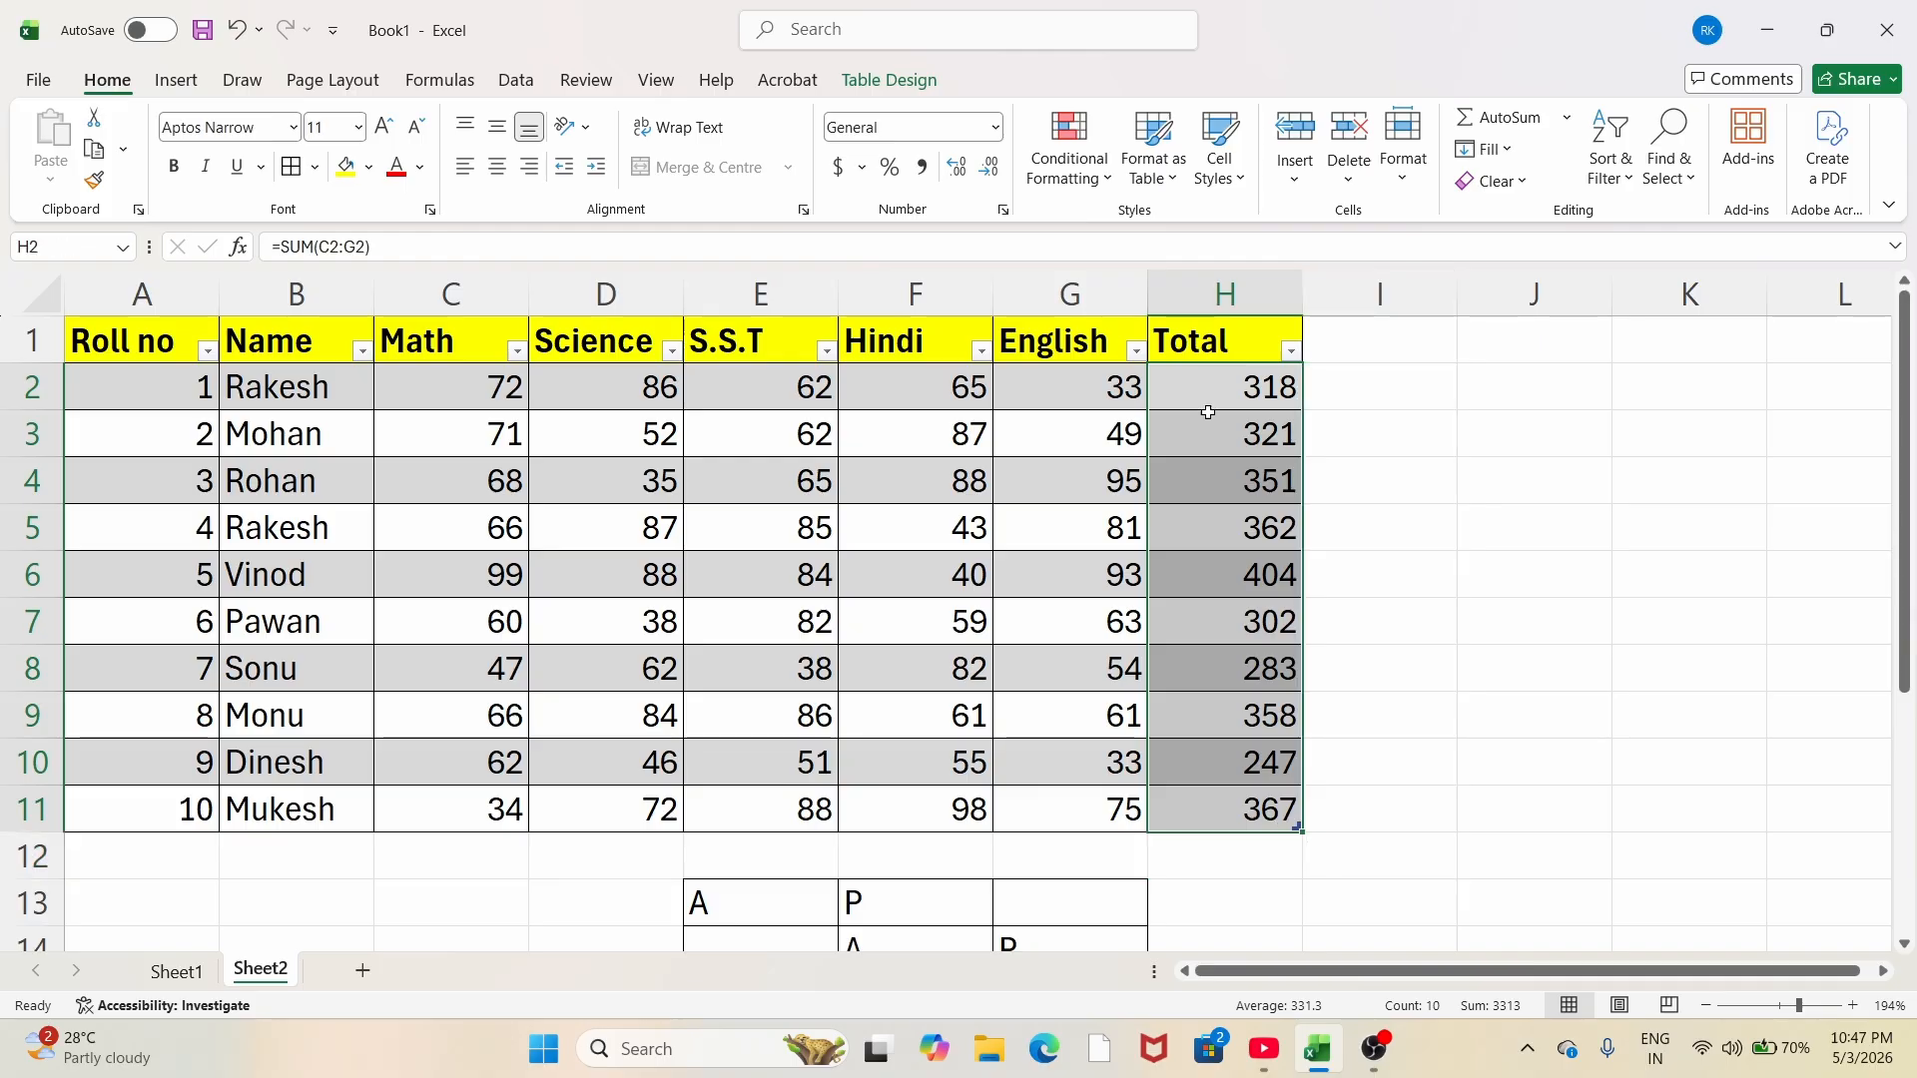
left_click(1291, 354)
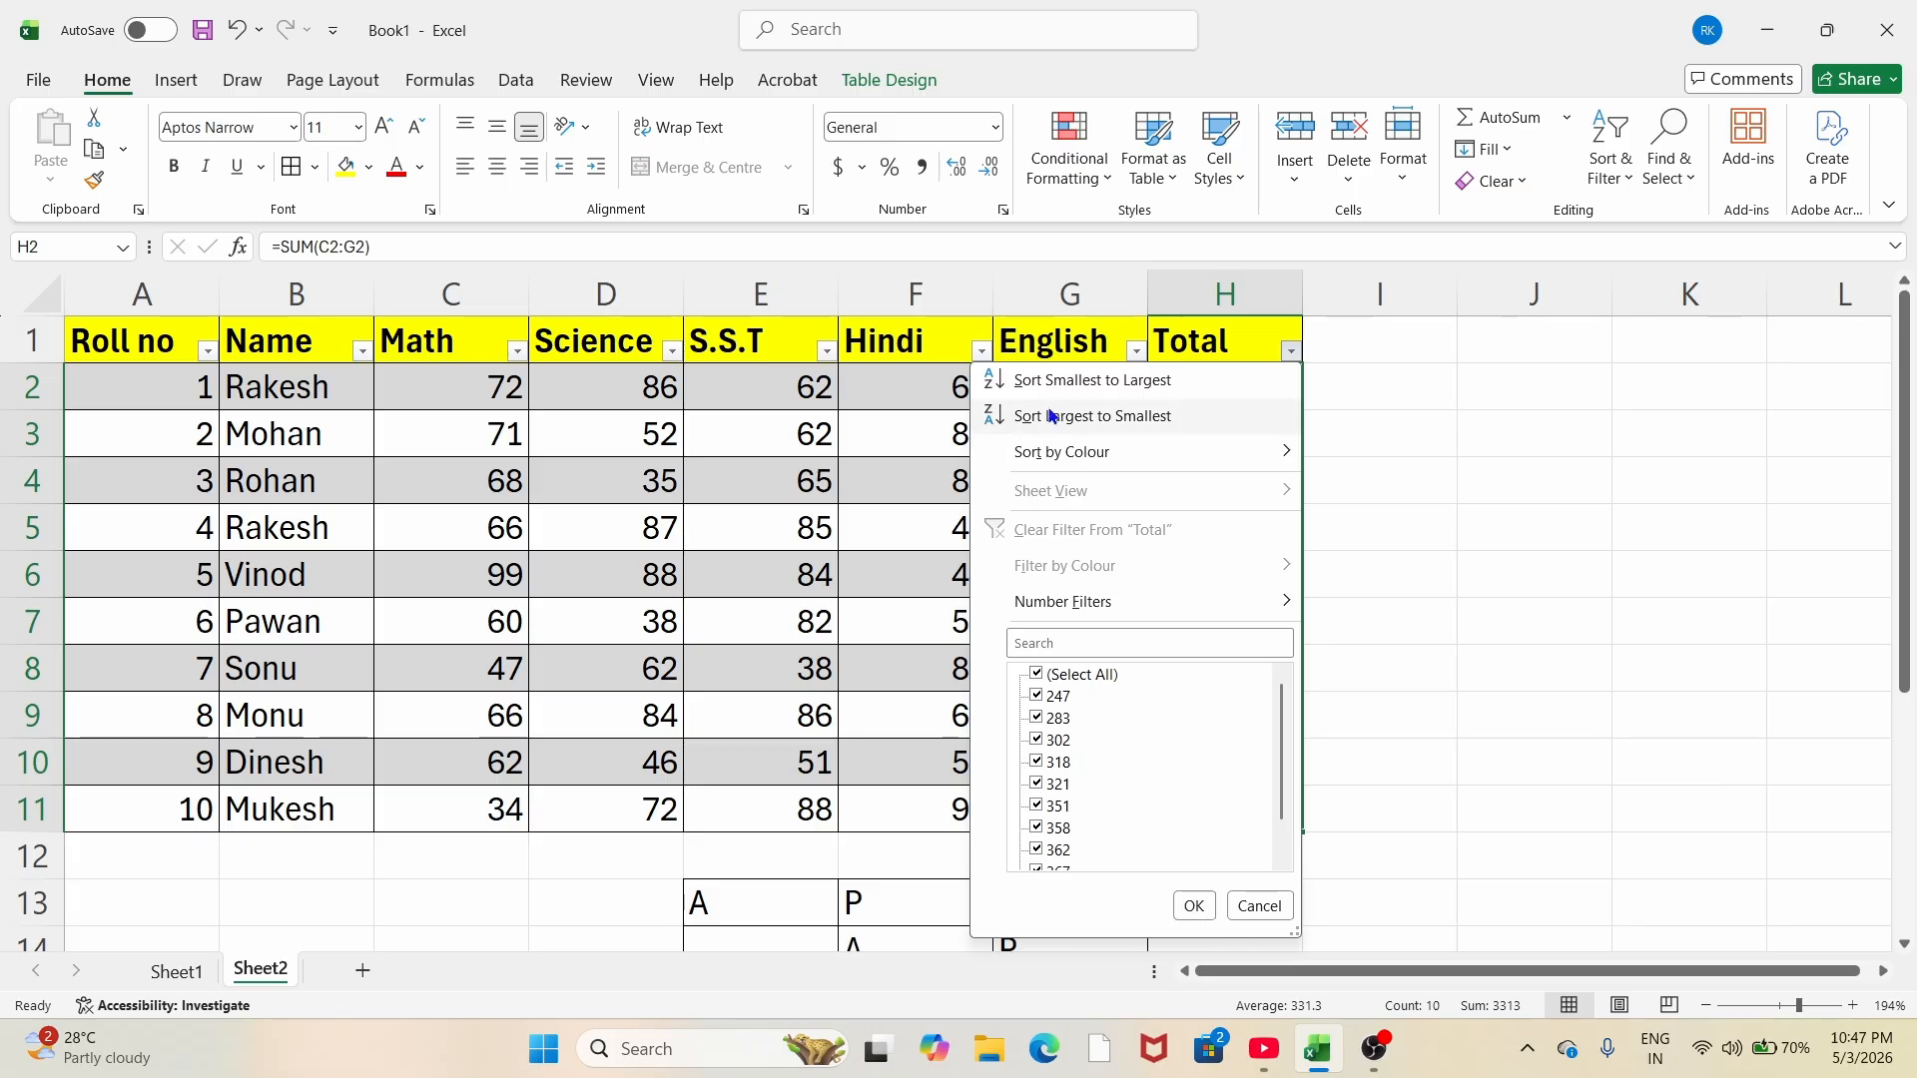
left_click(1381, 469)
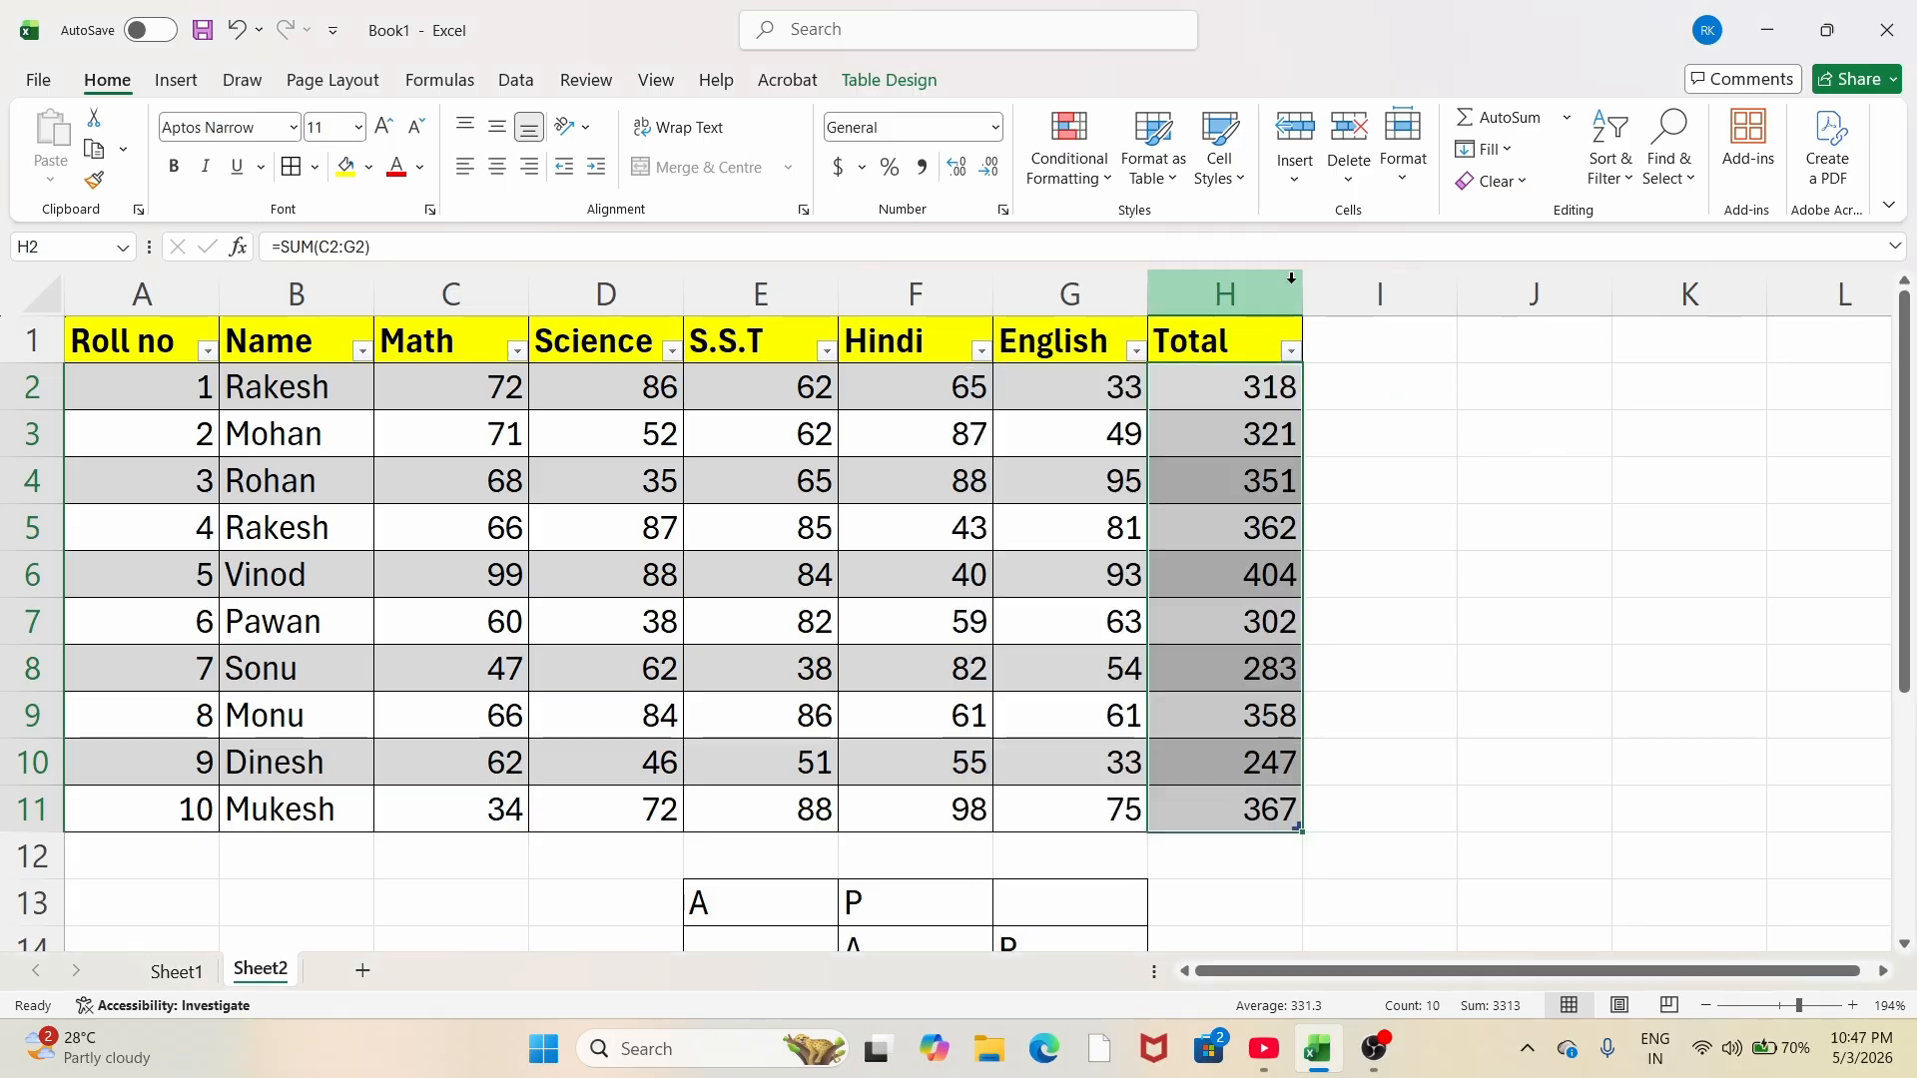
left_click(1291, 351)
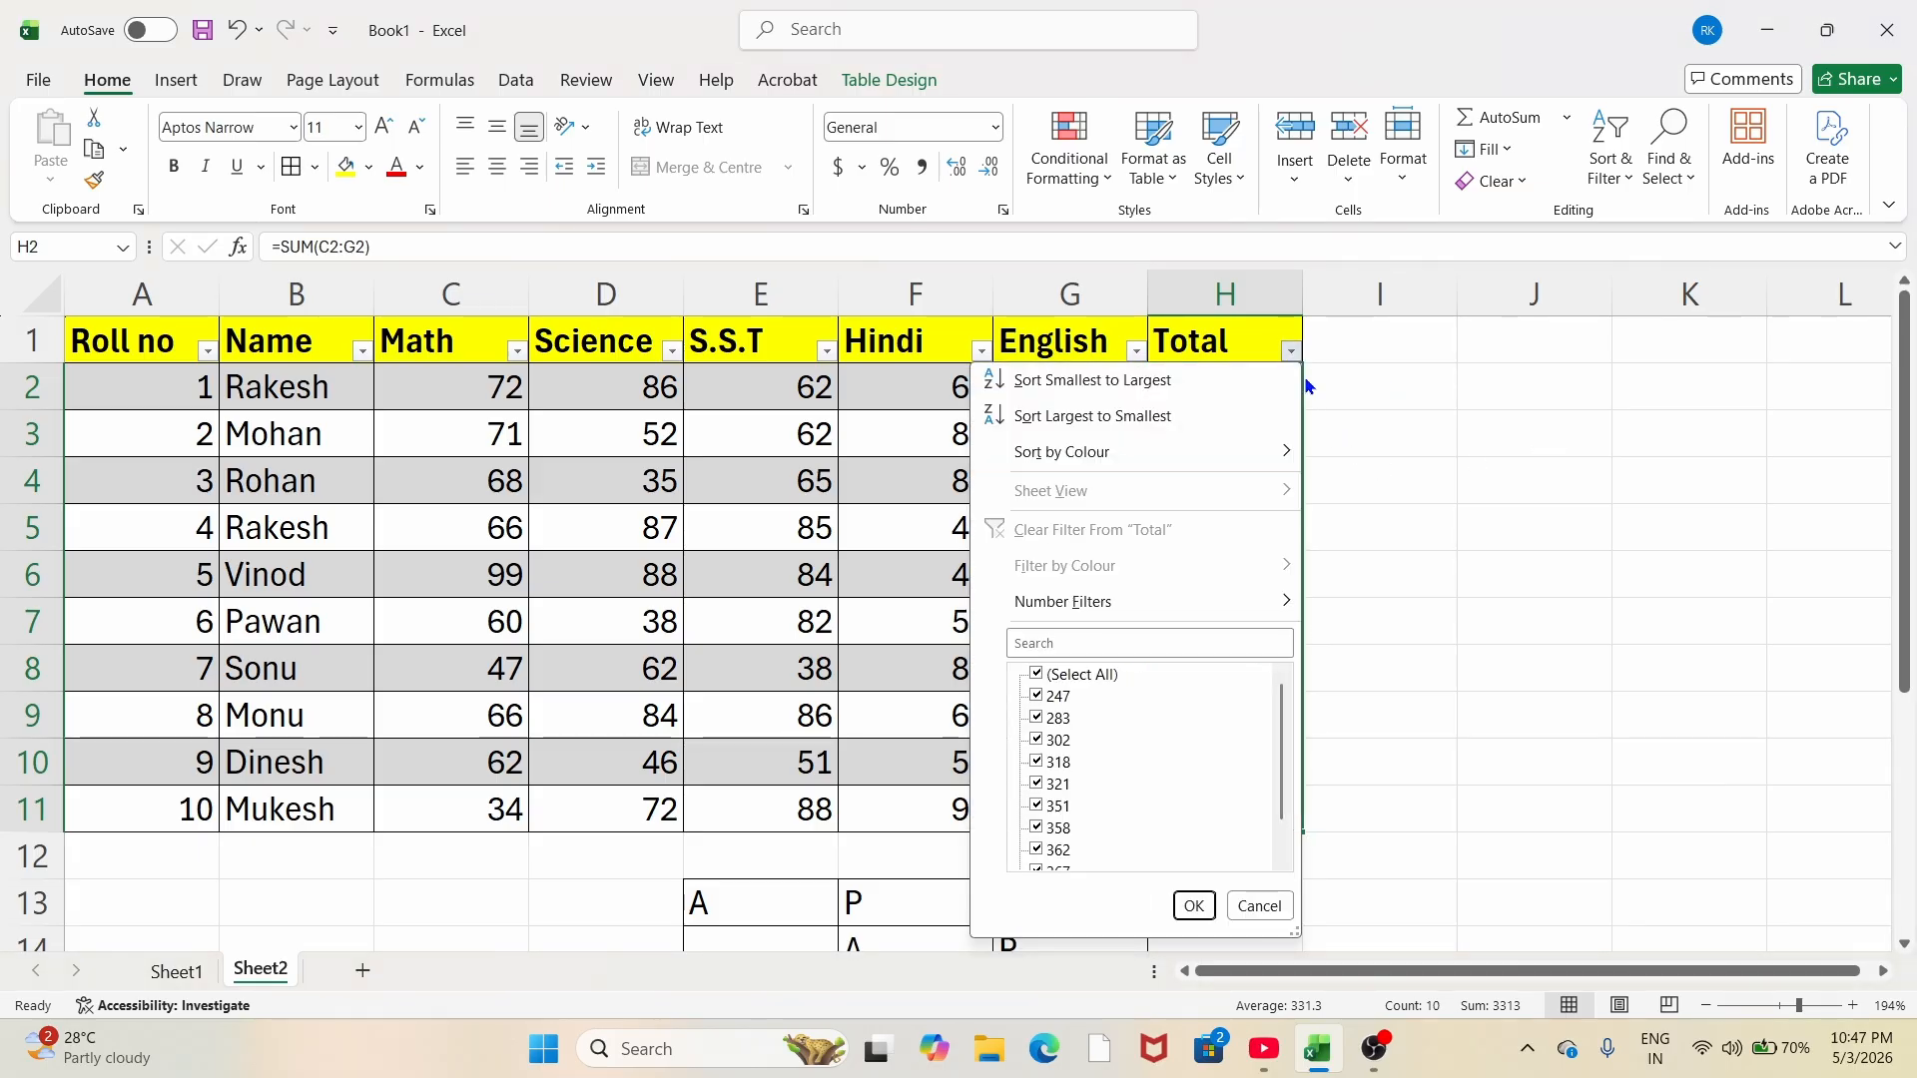
left_click(1060, 383)
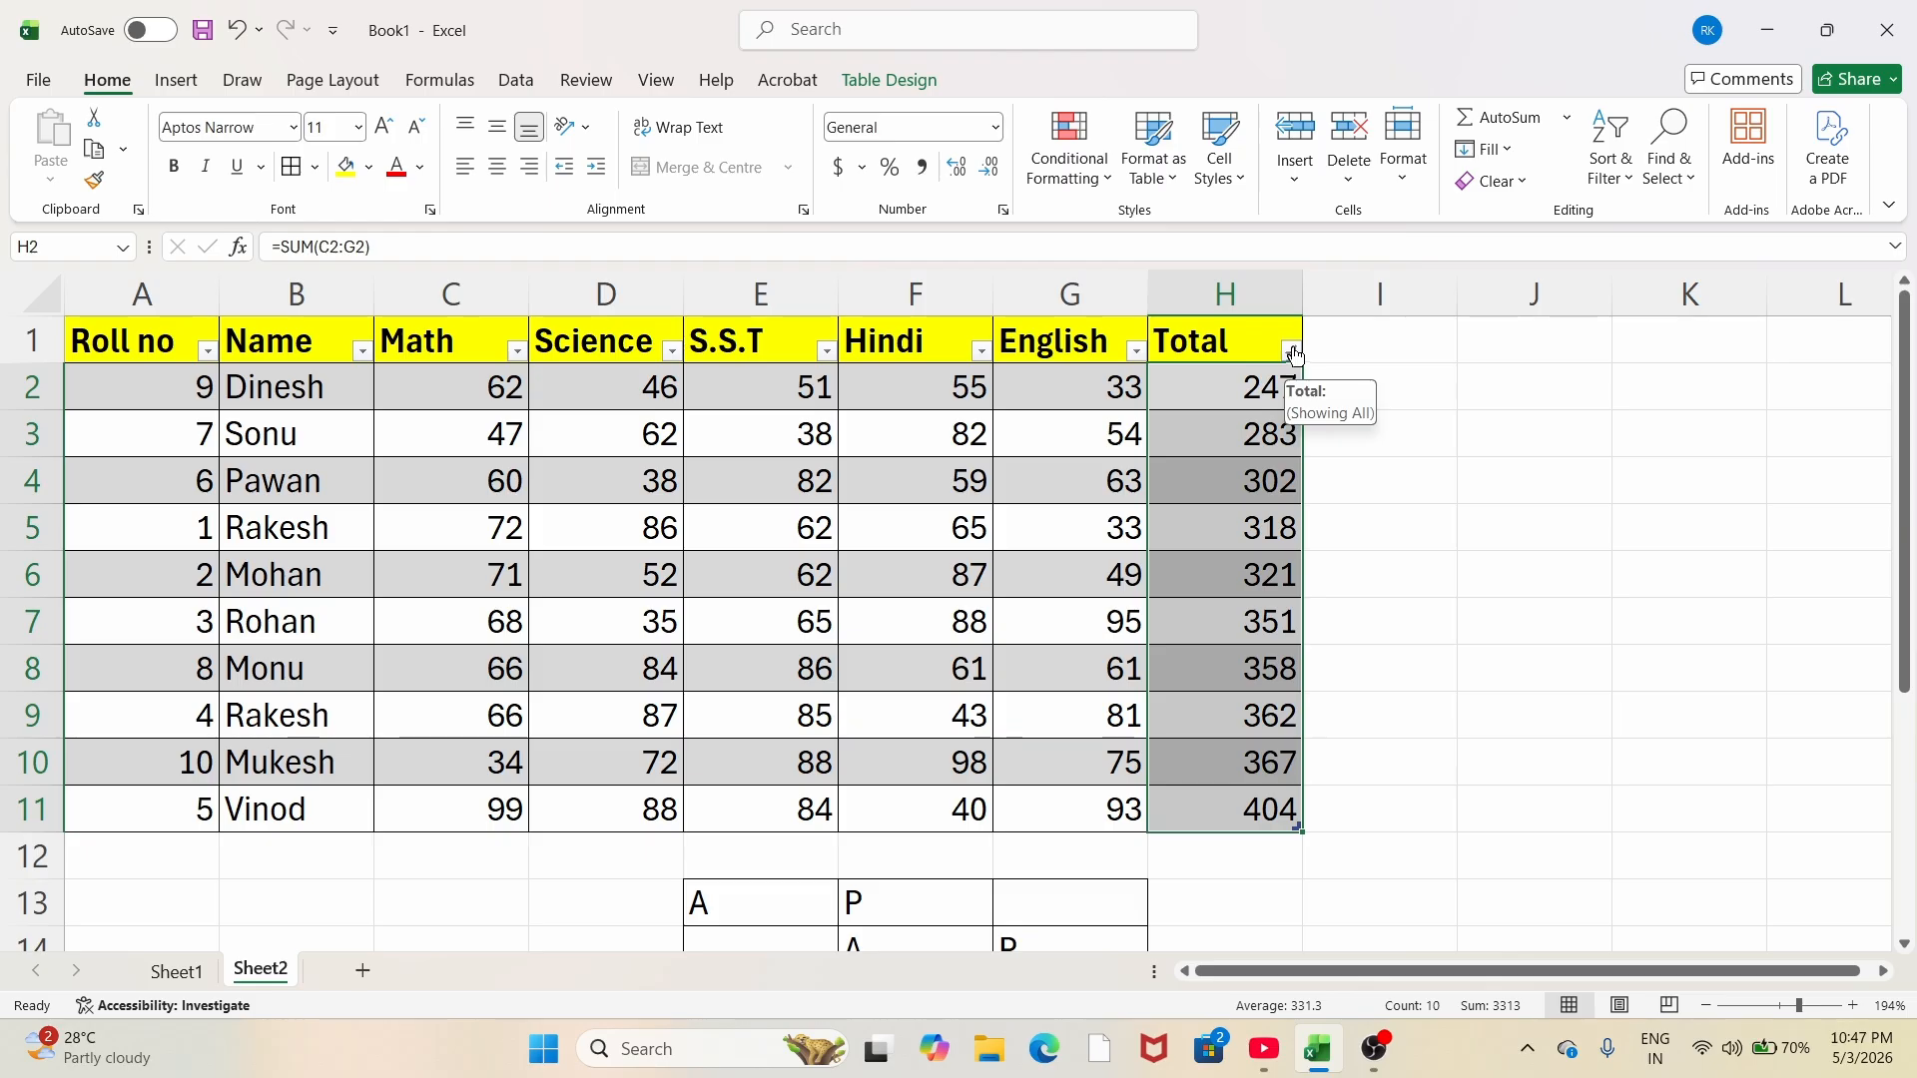
left_click(1292, 354)
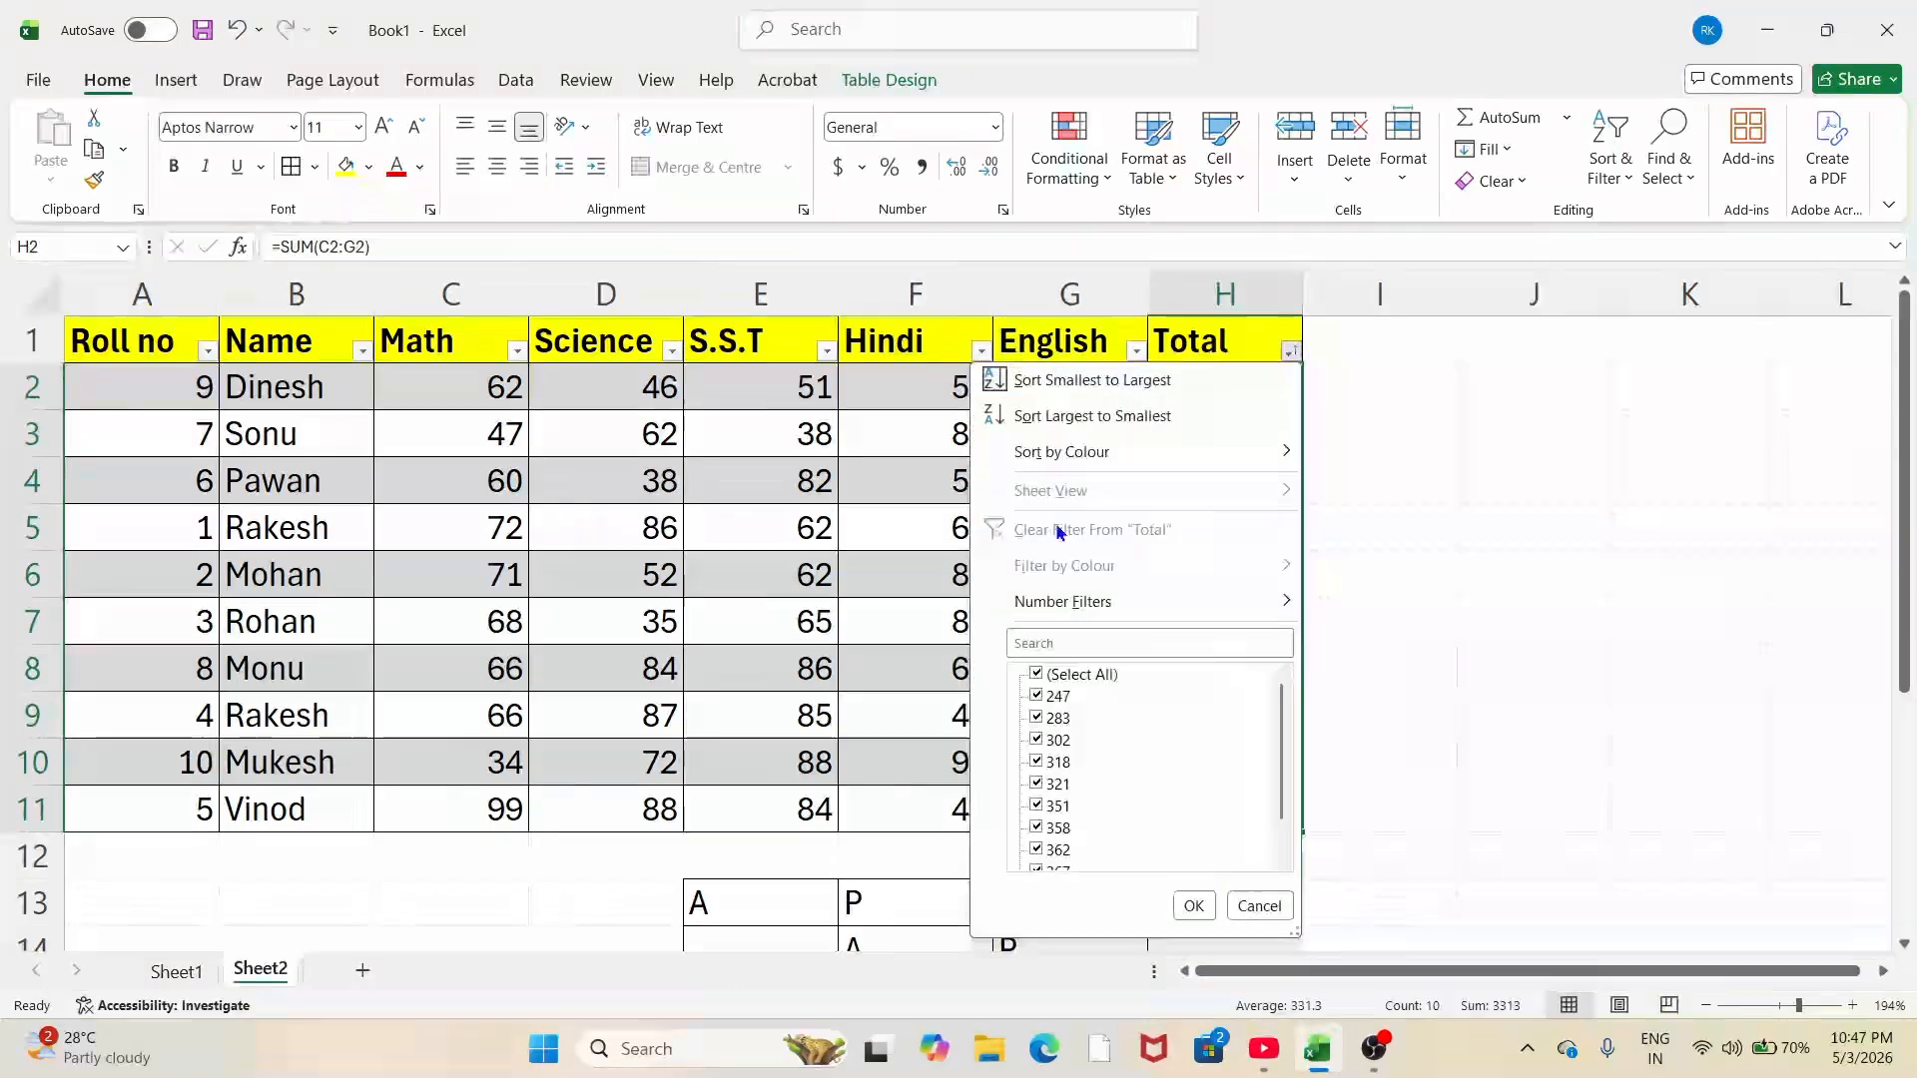
left_click(1083, 427)
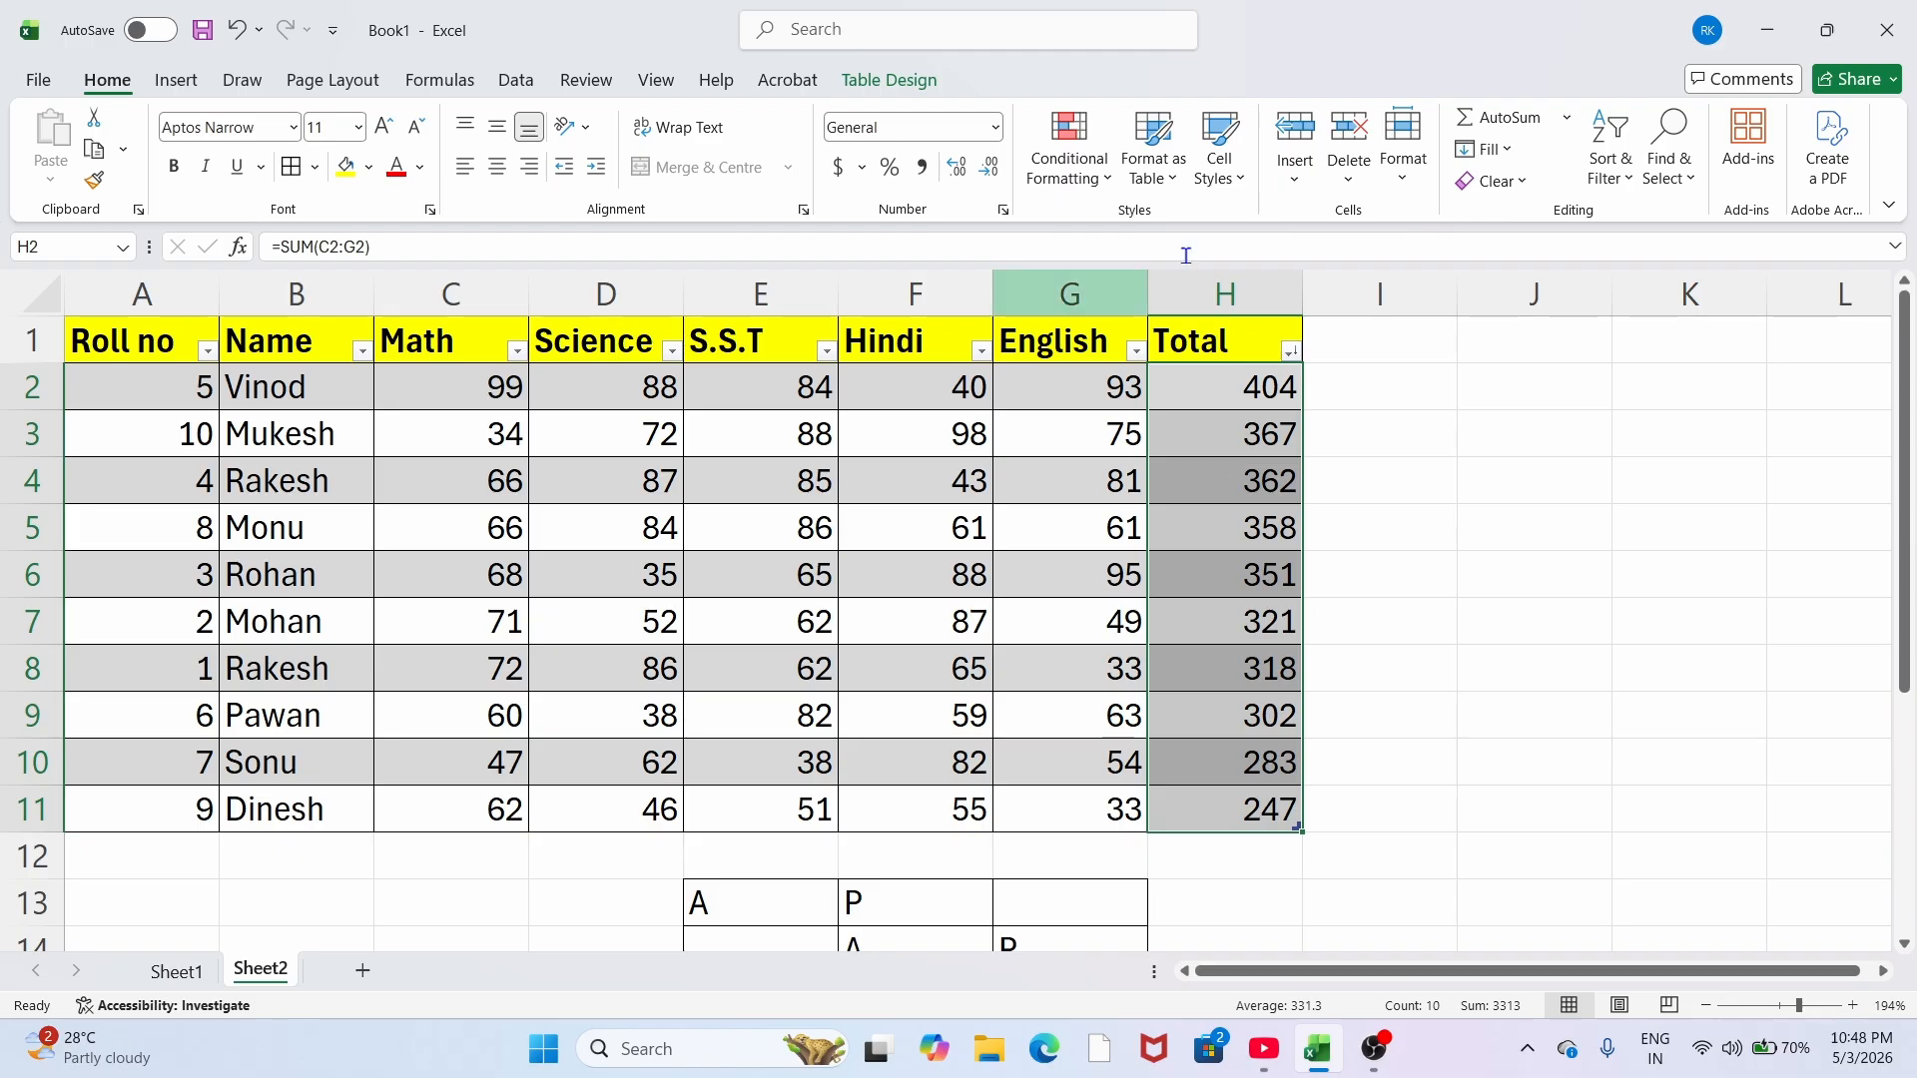
left_click(1246, 394)
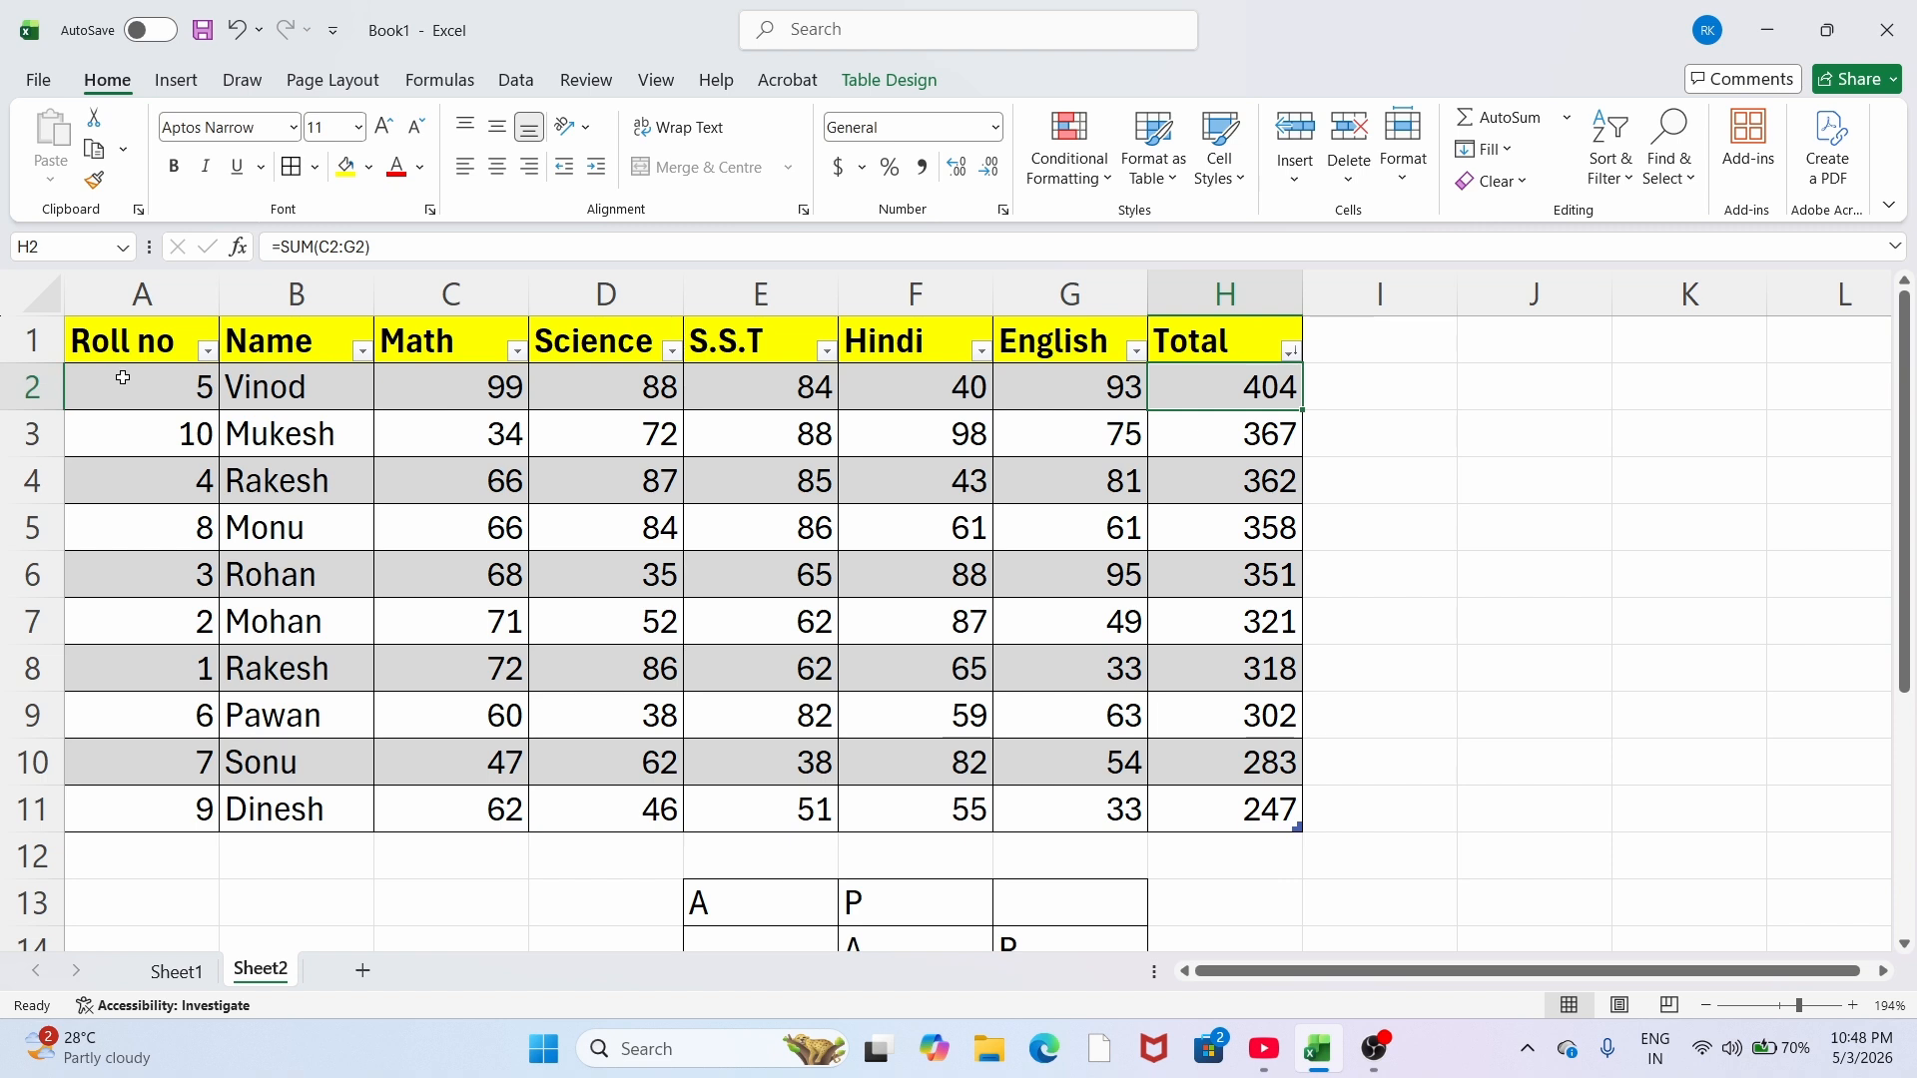
Step: Re-sort Table1 in the Sort dialog by Total cell values, Largest to Smallest
left_click(1207, 433)
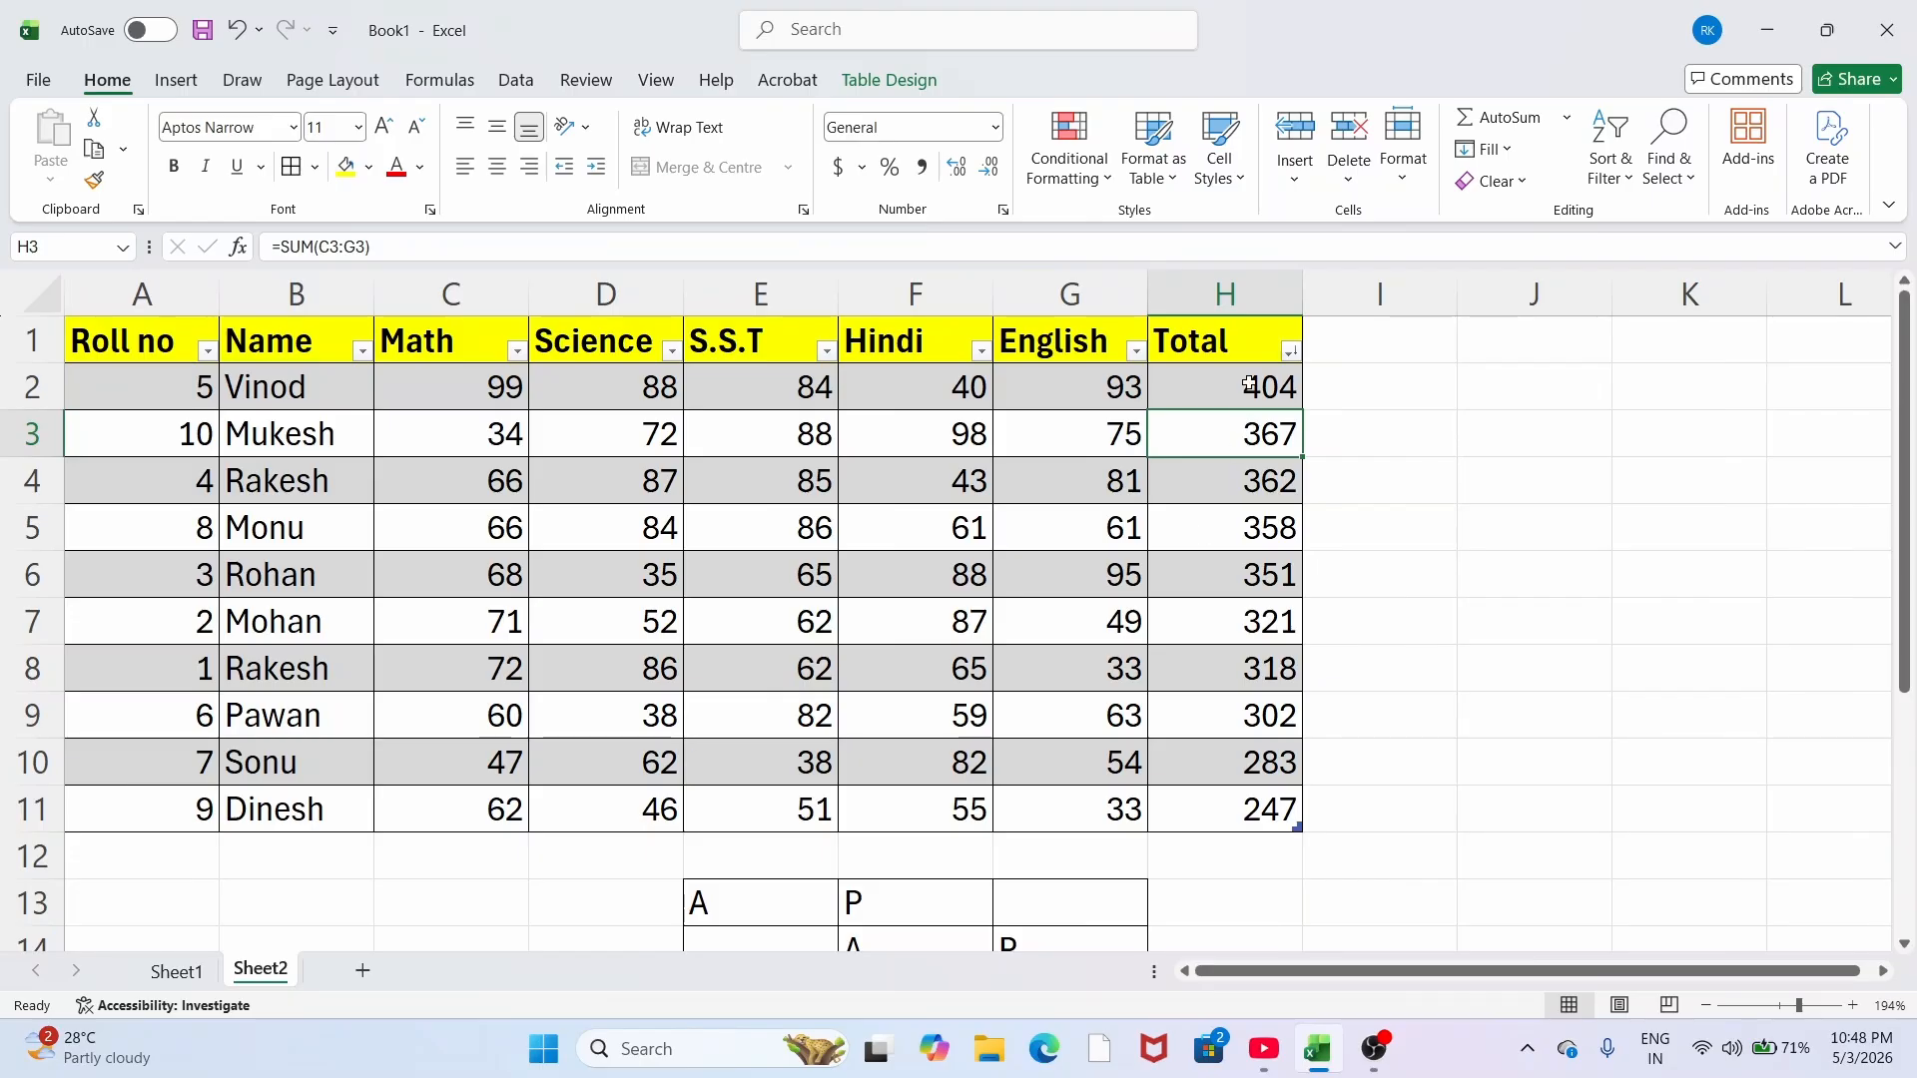
left_click(1291, 351)
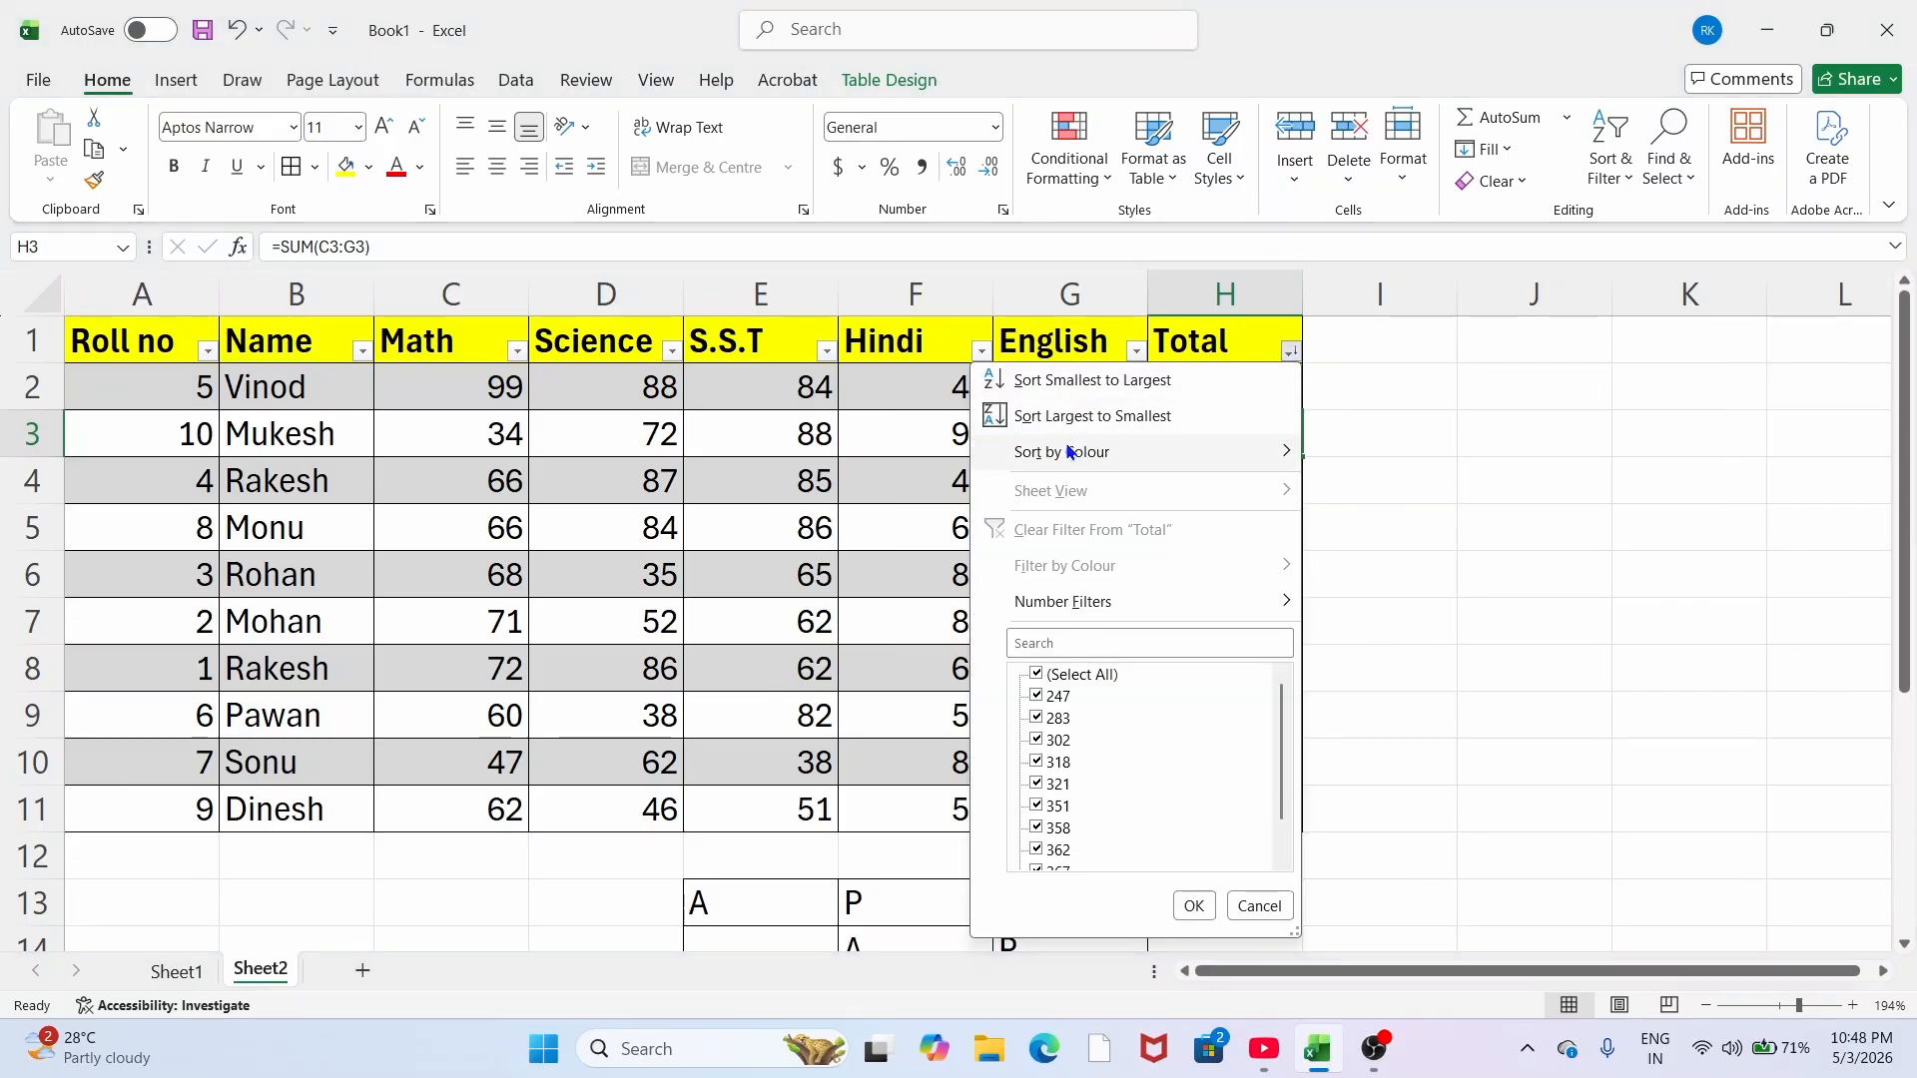
mouse_move(1068, 453)
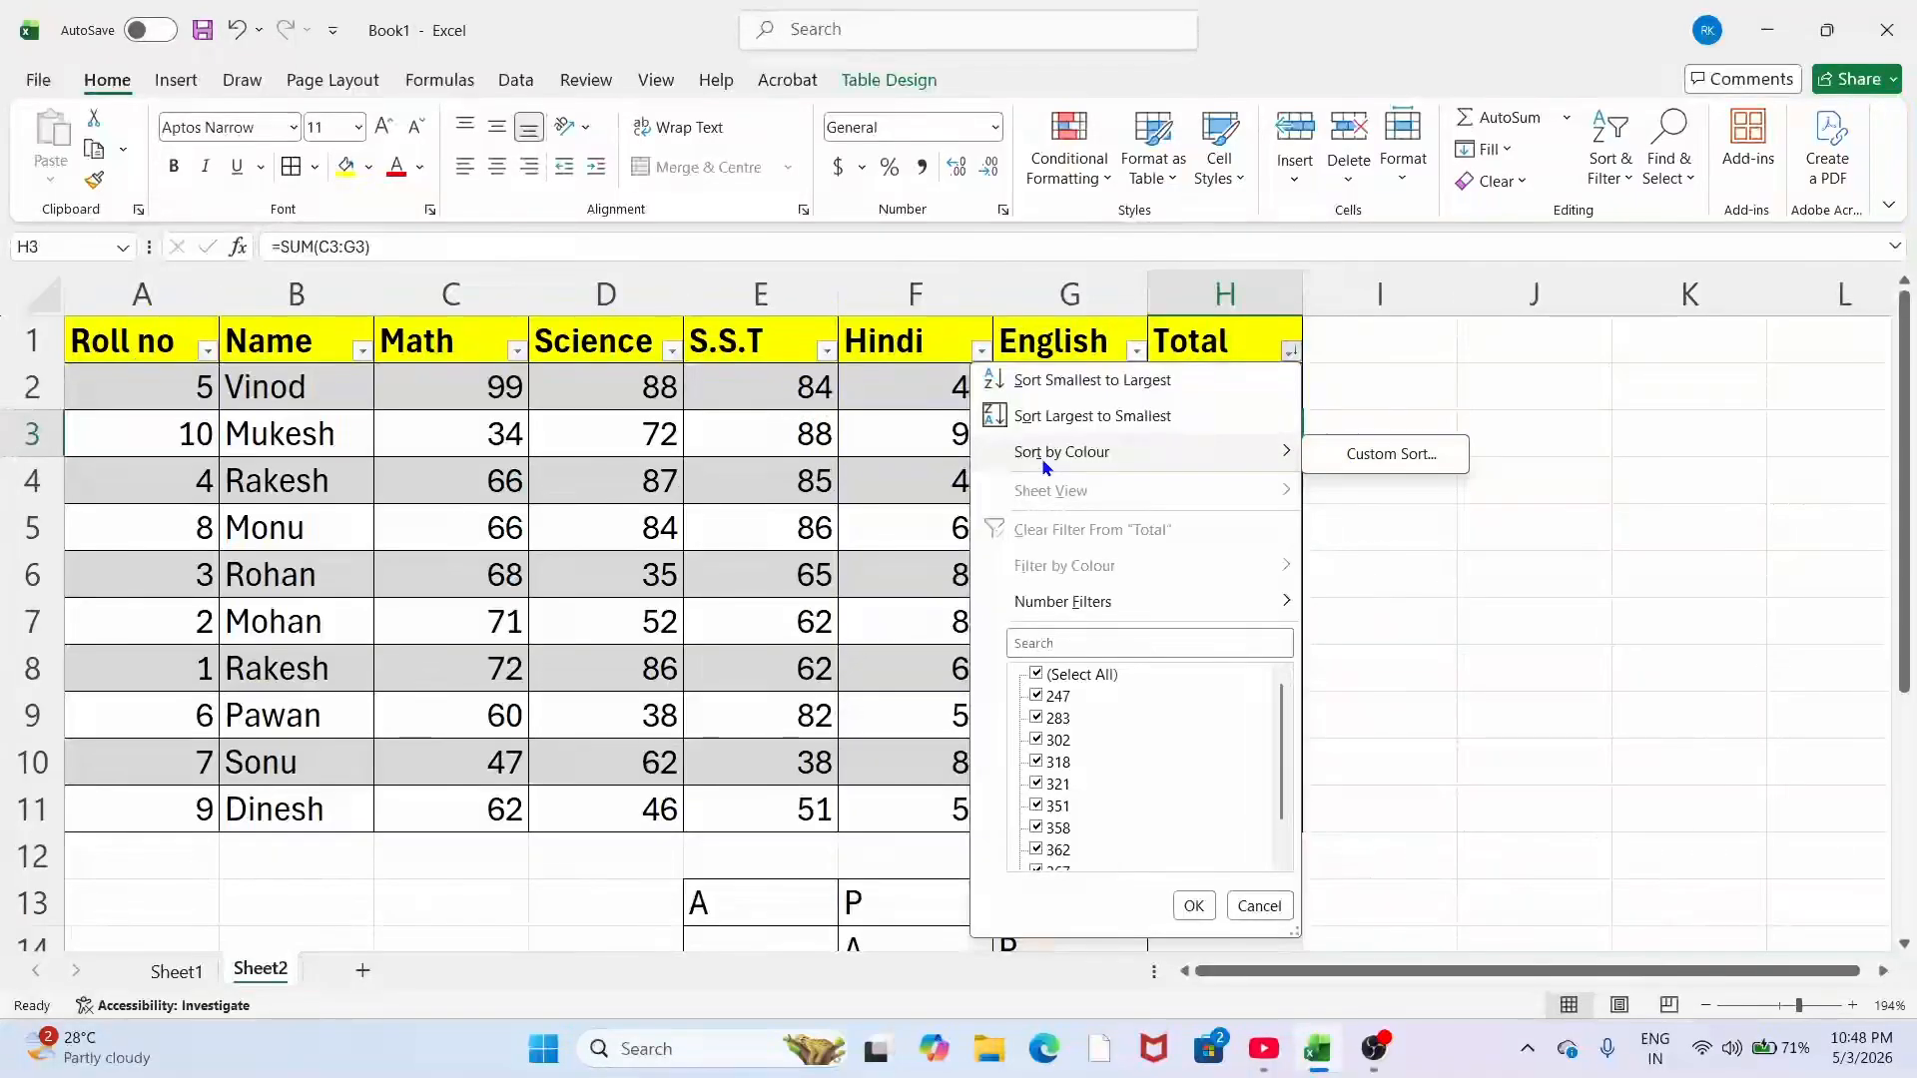
left_click(1337, 451)
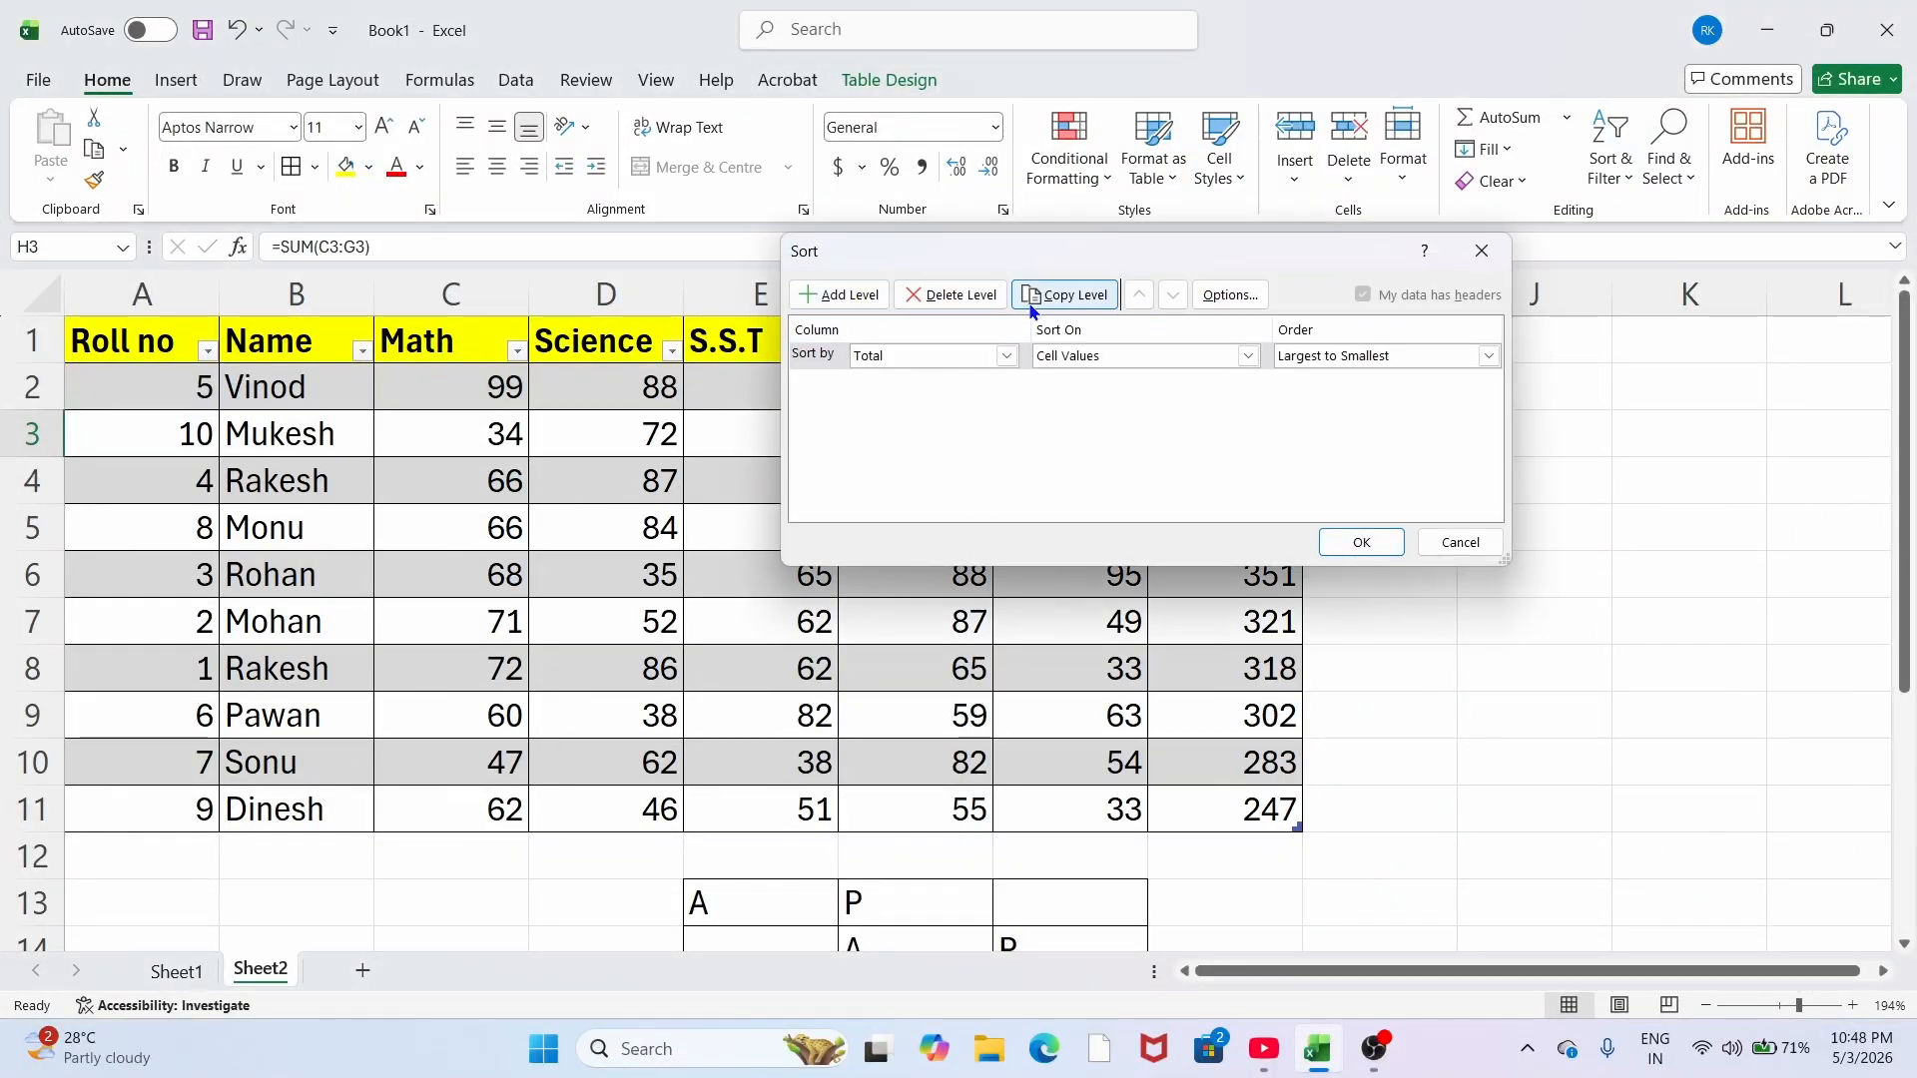
left_click(1230, 294)
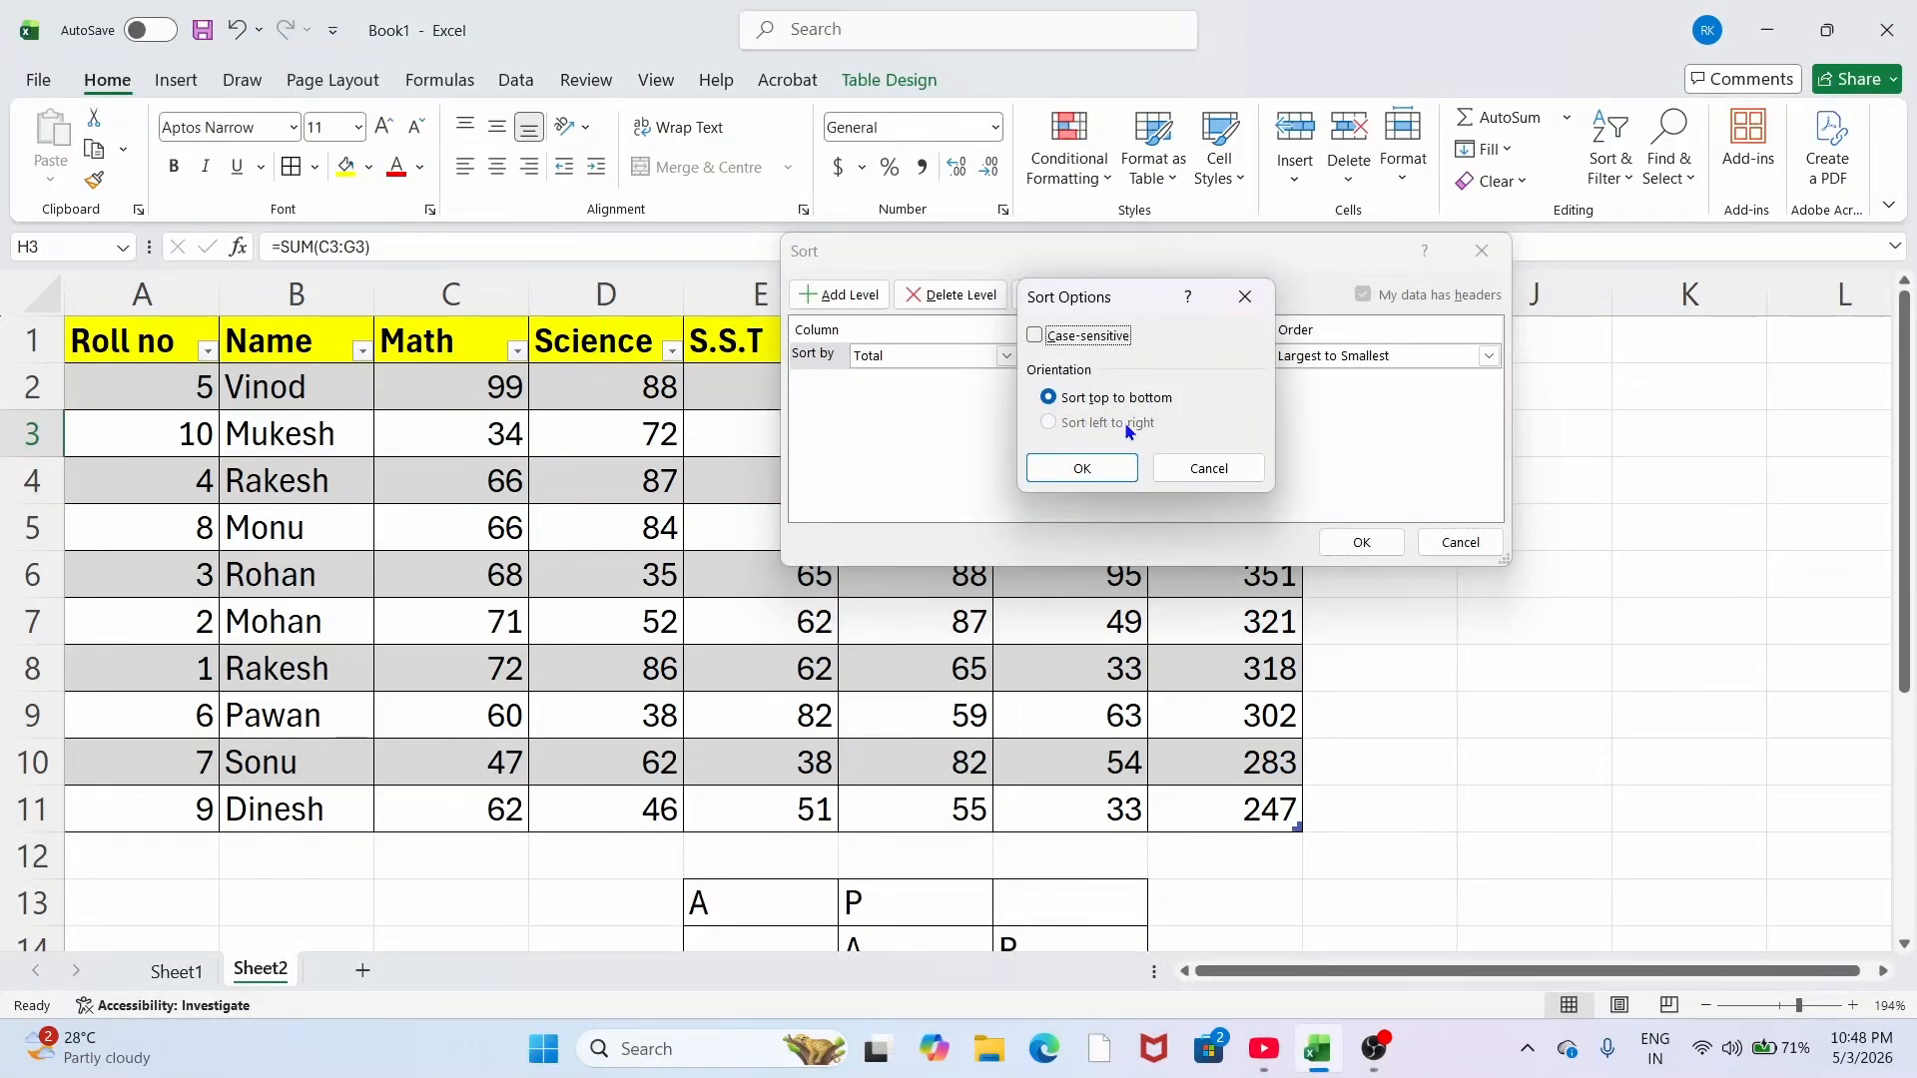
left_click(1089, 467)
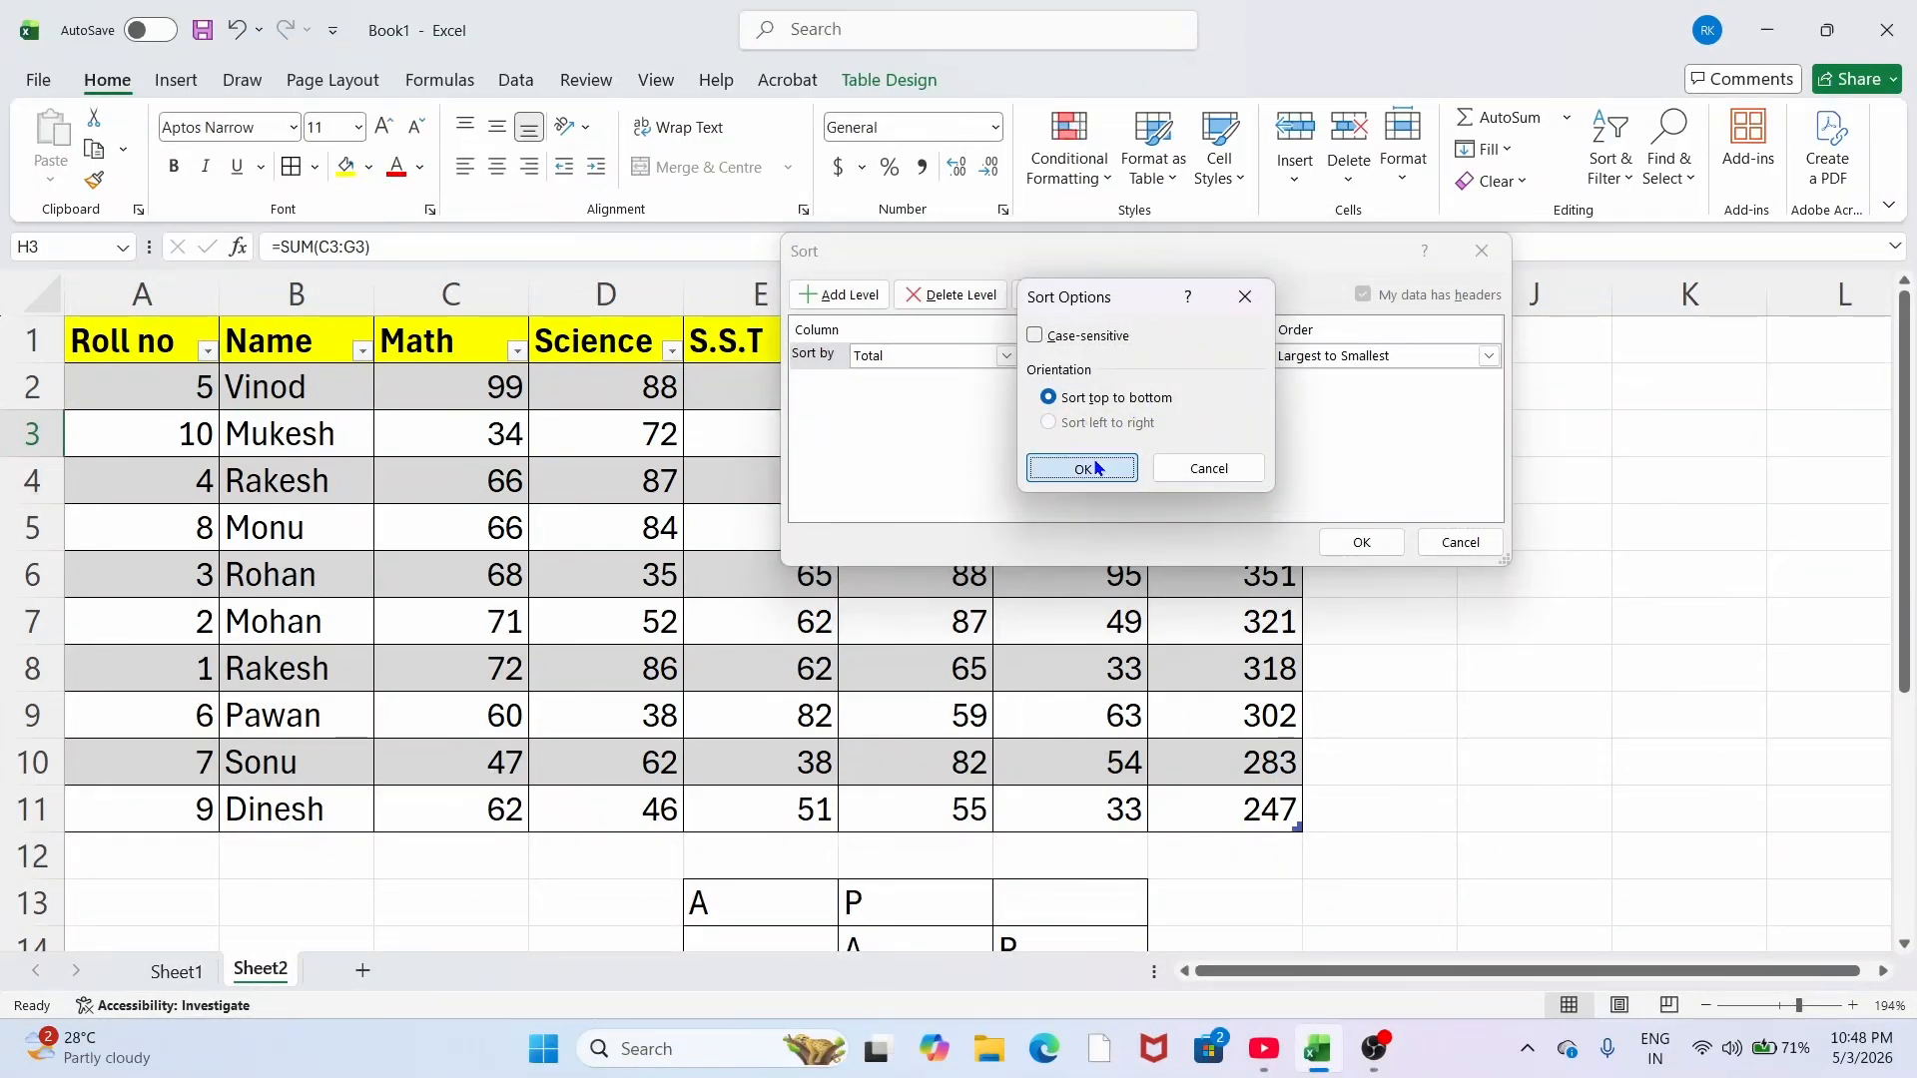
left_click(1362, 544)
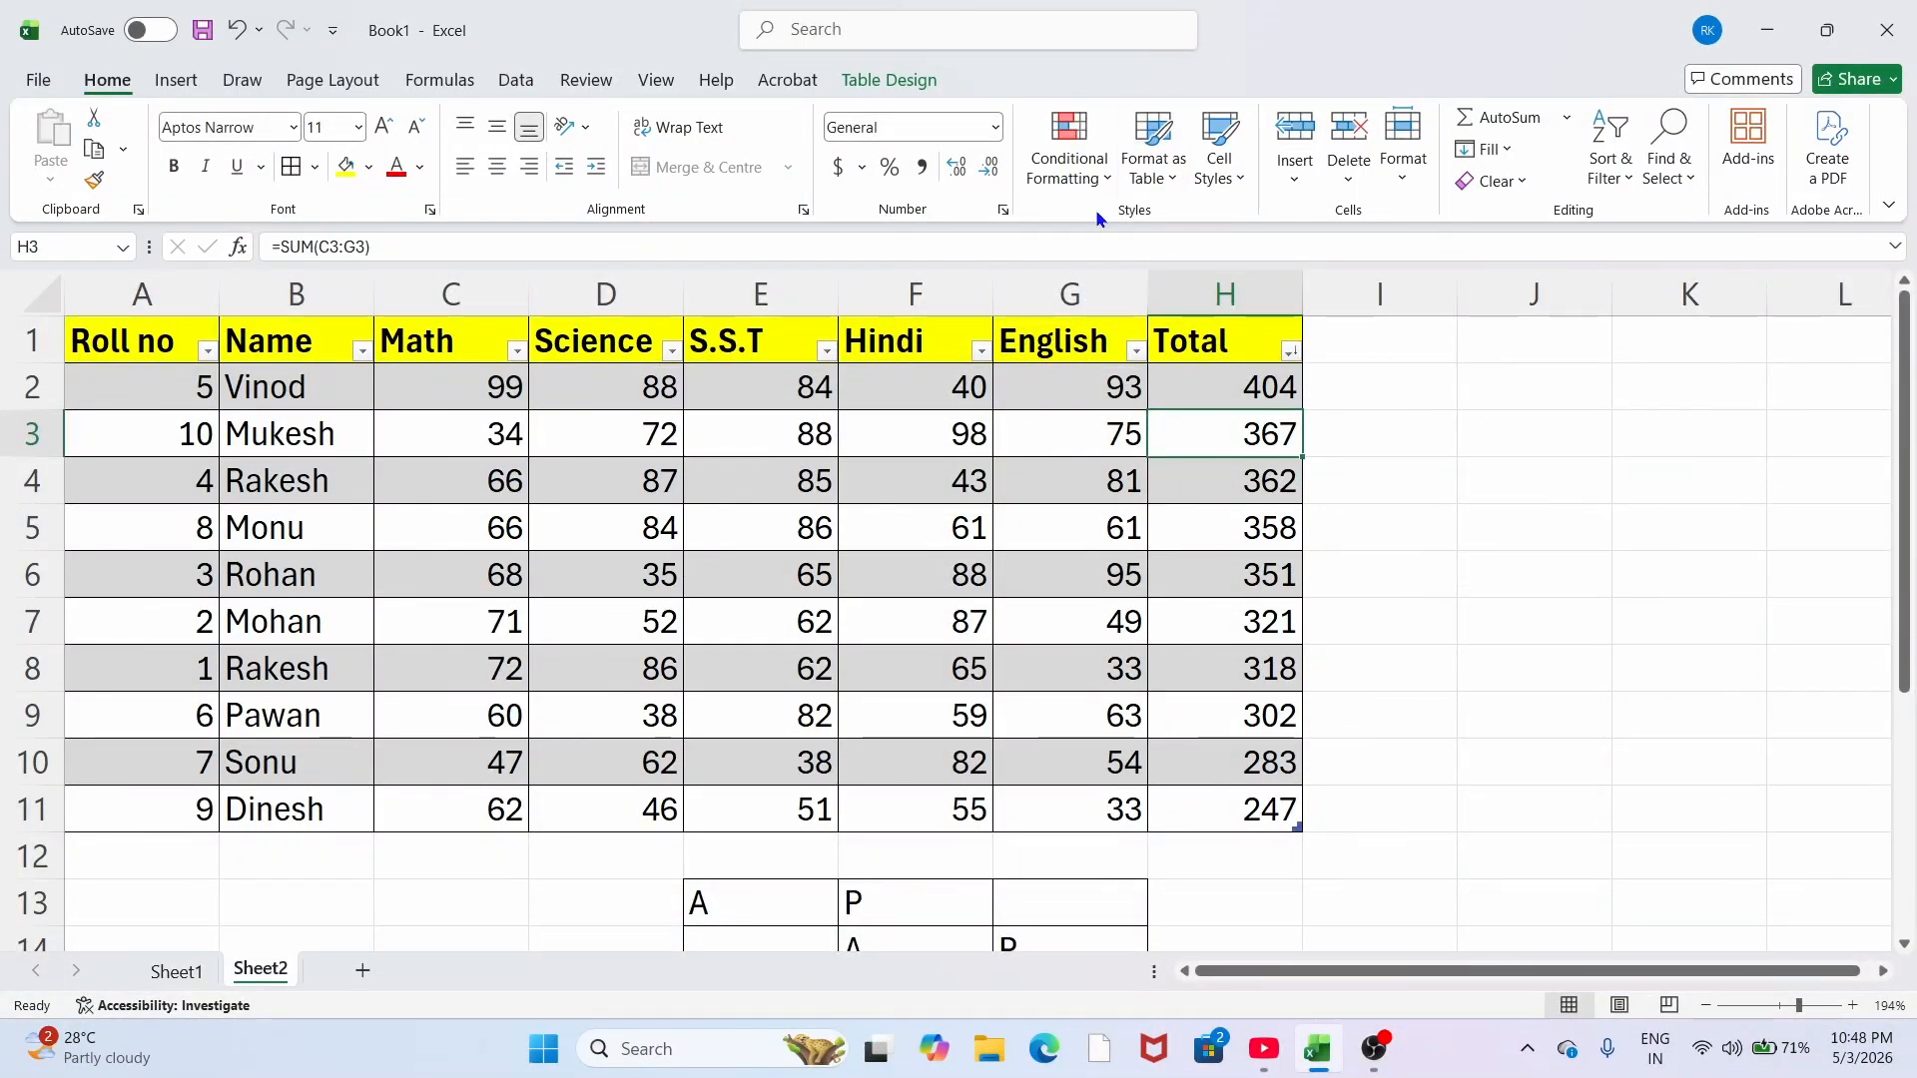
Step: Undo twice to remove the sort and table formatting, restoring Roll no order 1 to 10
left_click(1218, 181)
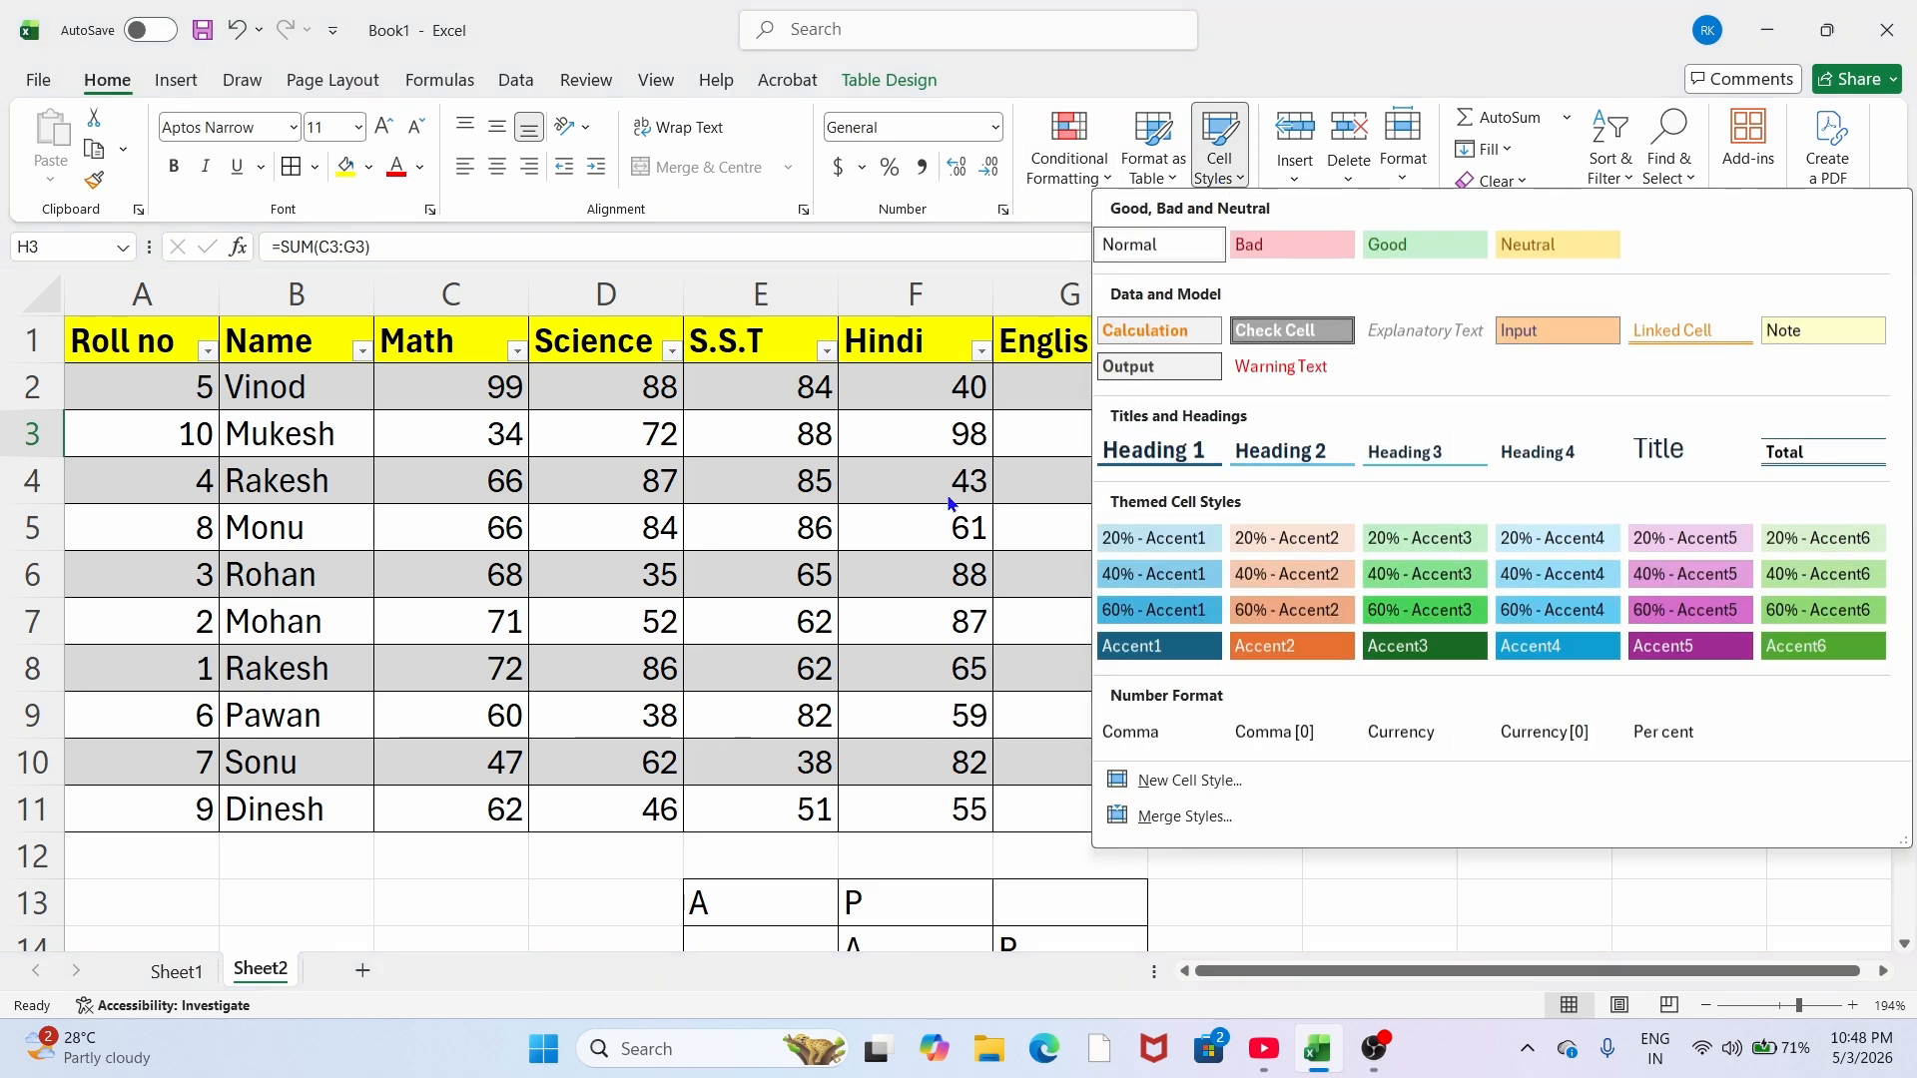
left_click(793, 667)
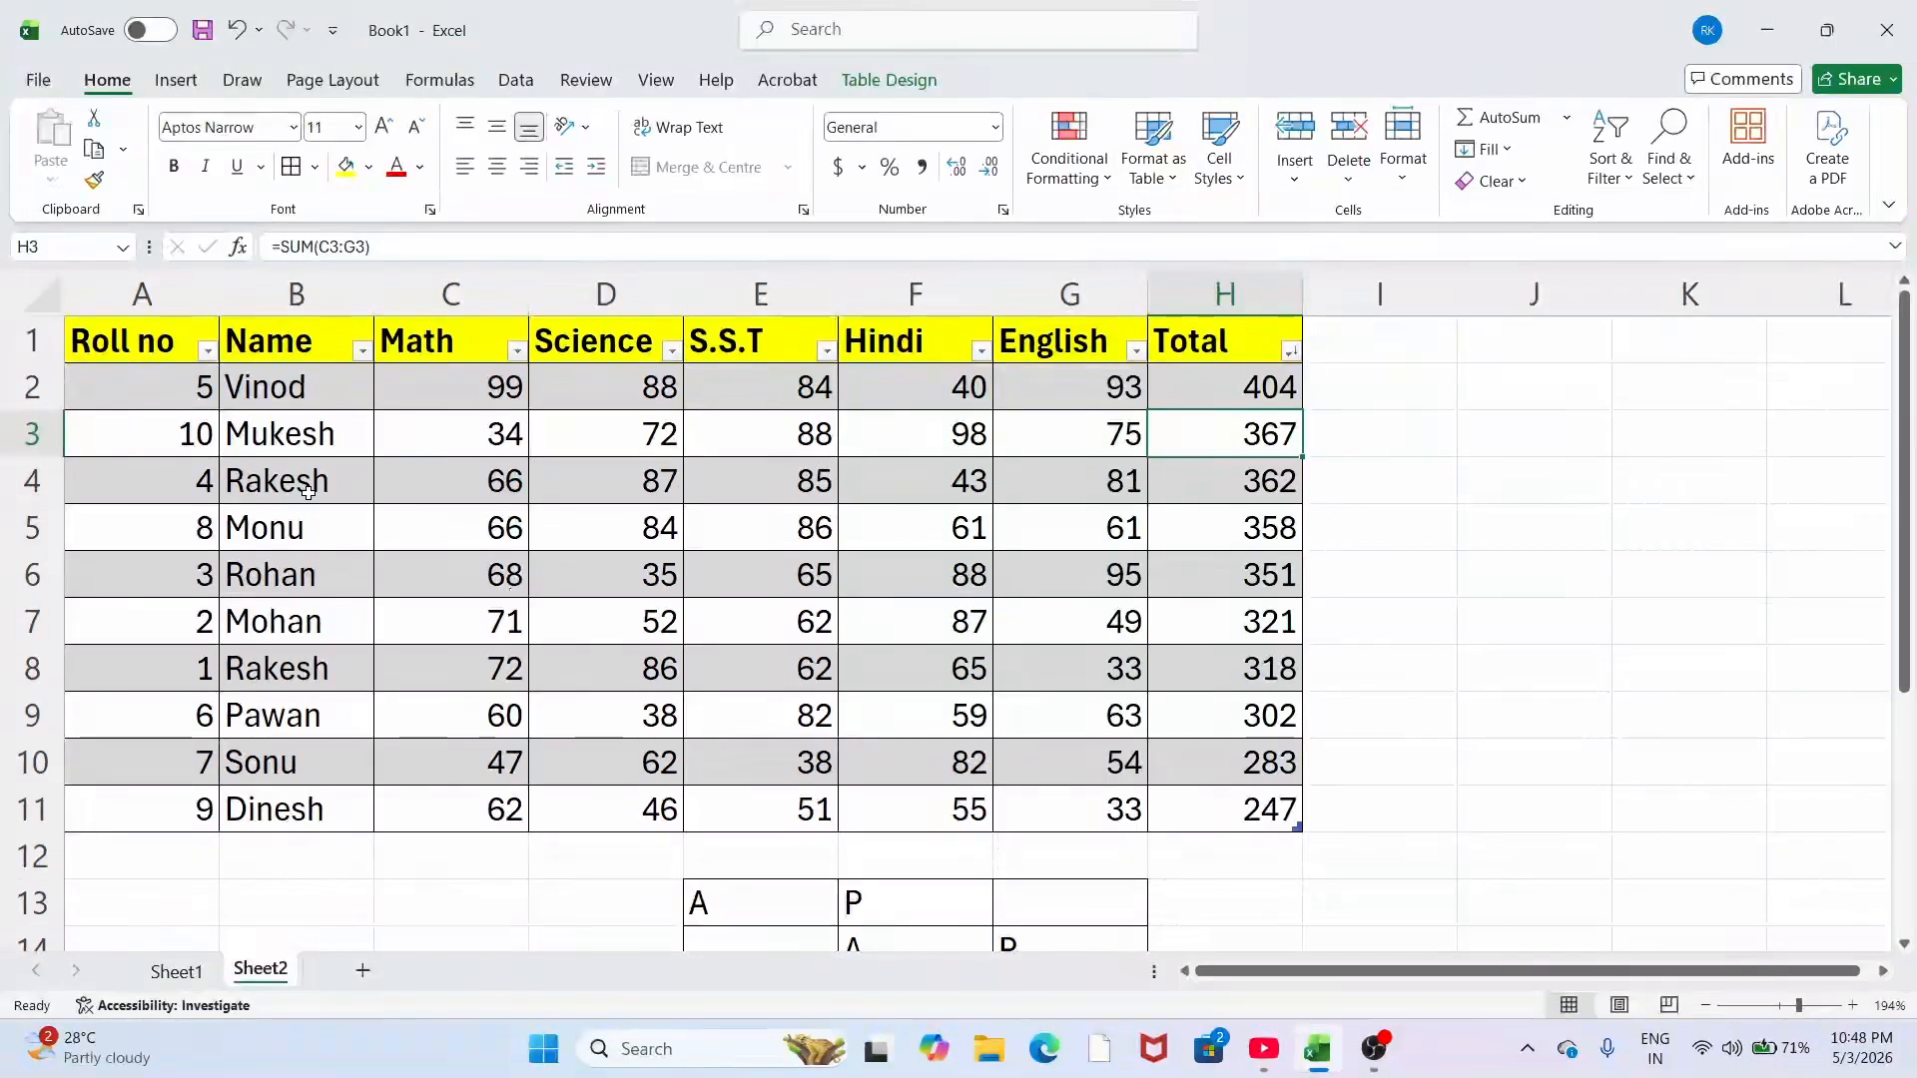
key("ctrl+z")
key("ctrl+z")
key("ctrl+z")
key("ctrl+z")
key("ctrl+z")
key("ctrl+z")
key("ctrl+z")
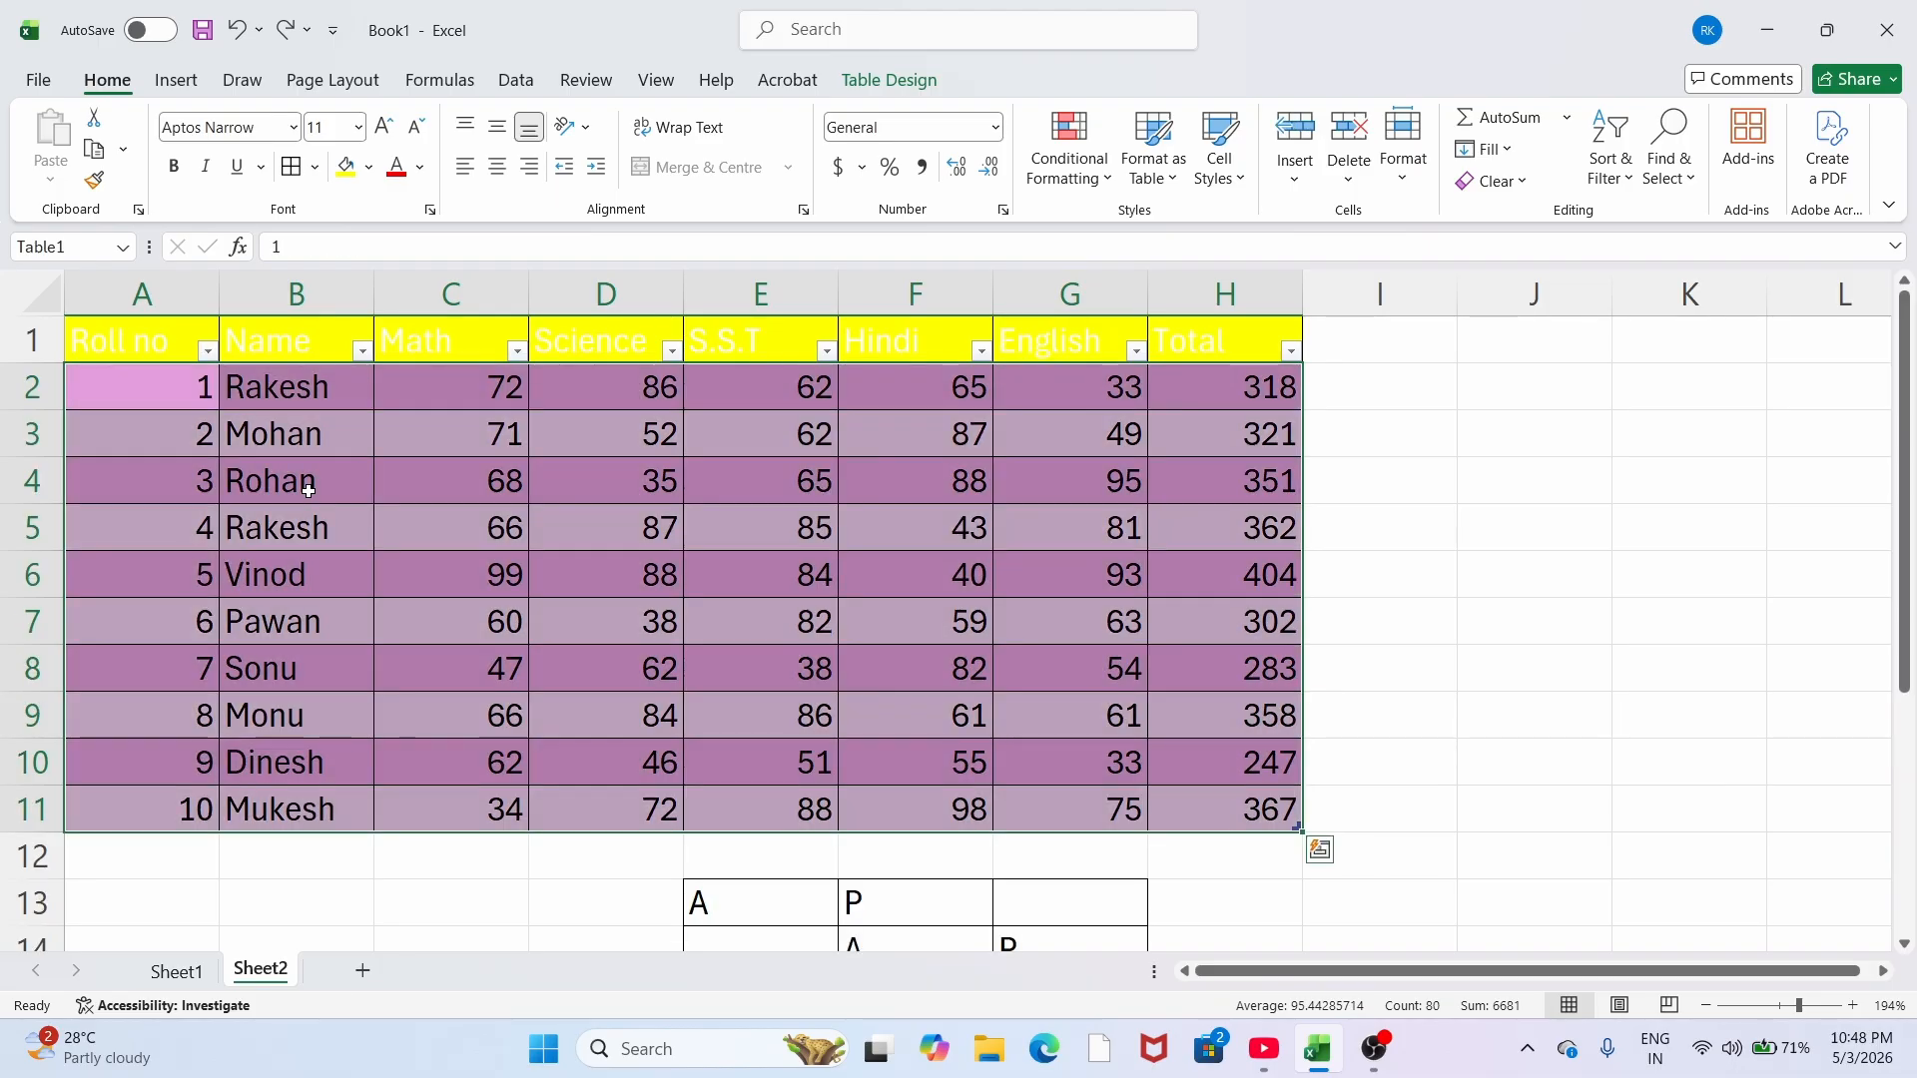
key("ctrl+z")
key("ctrl+z")
key("ctrl+z")
key("ctrl+z")
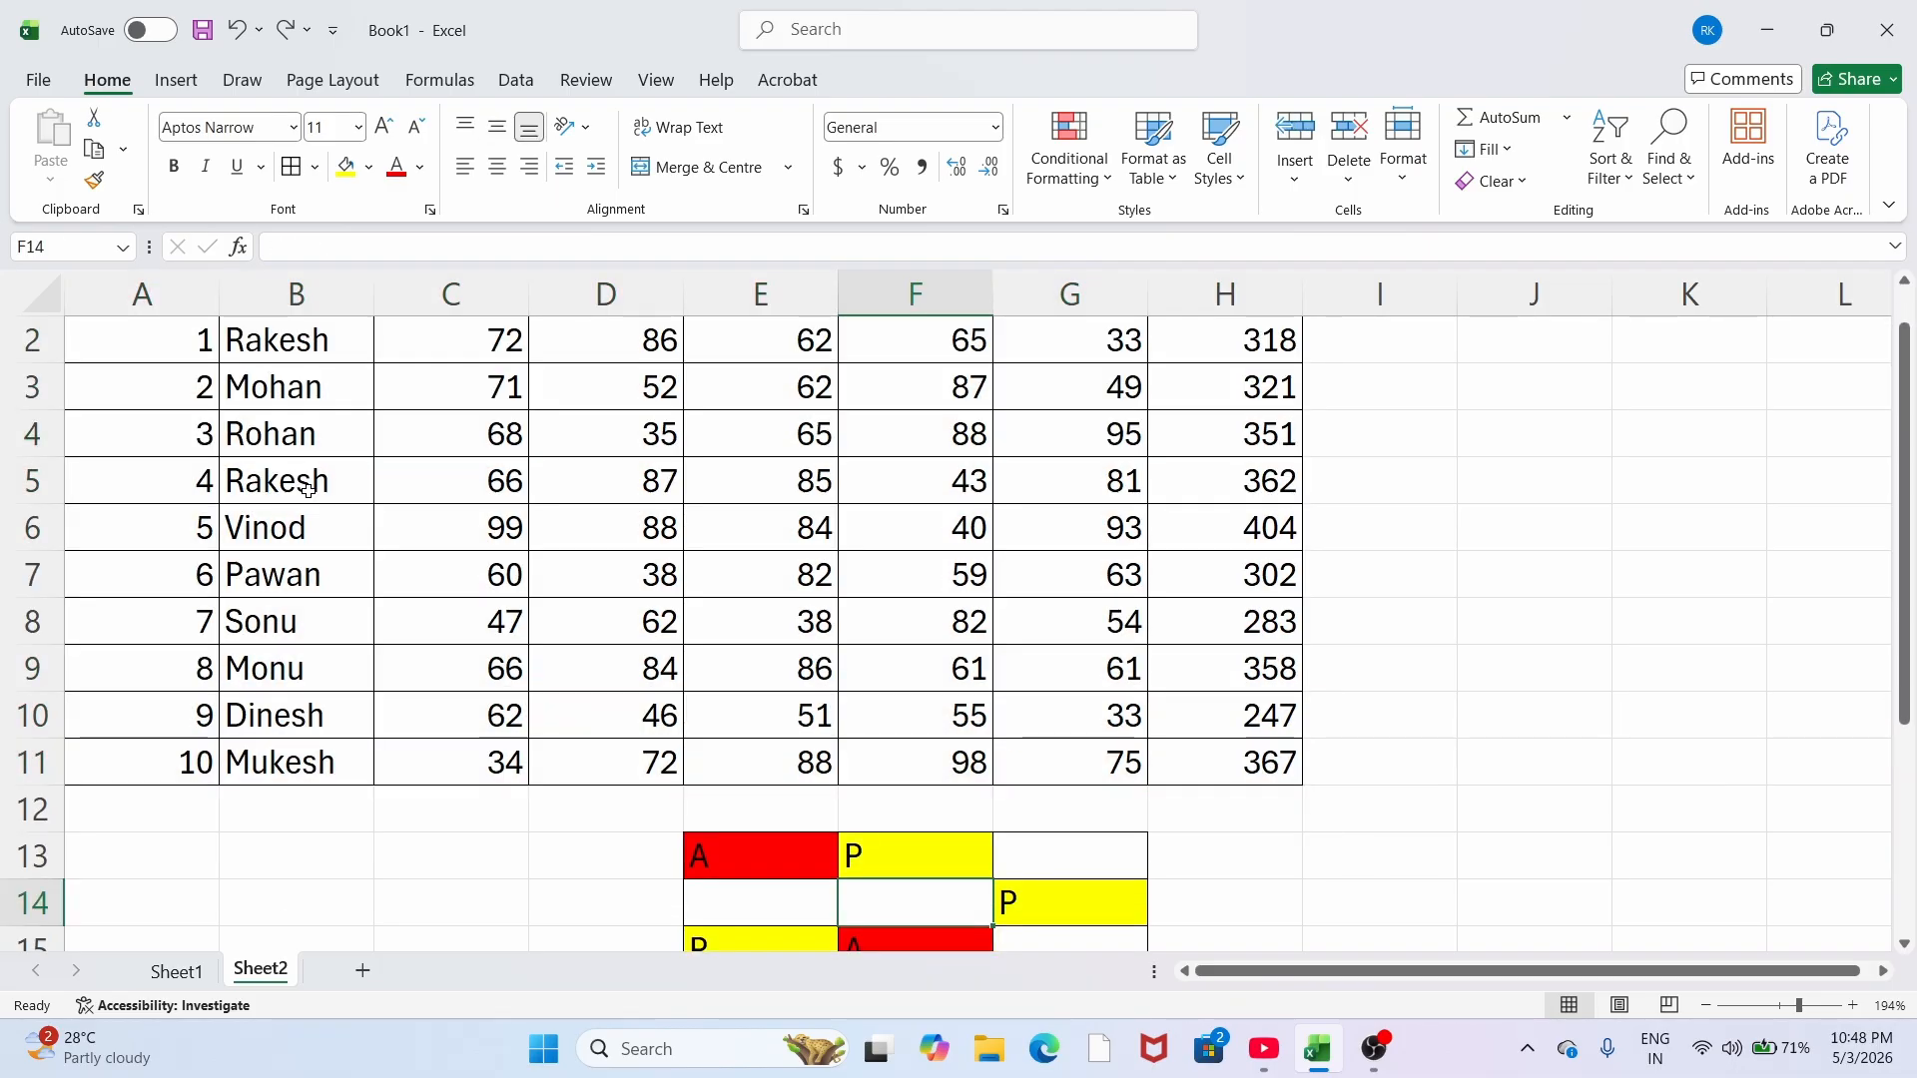
scroll(14, 352, "up", 1)
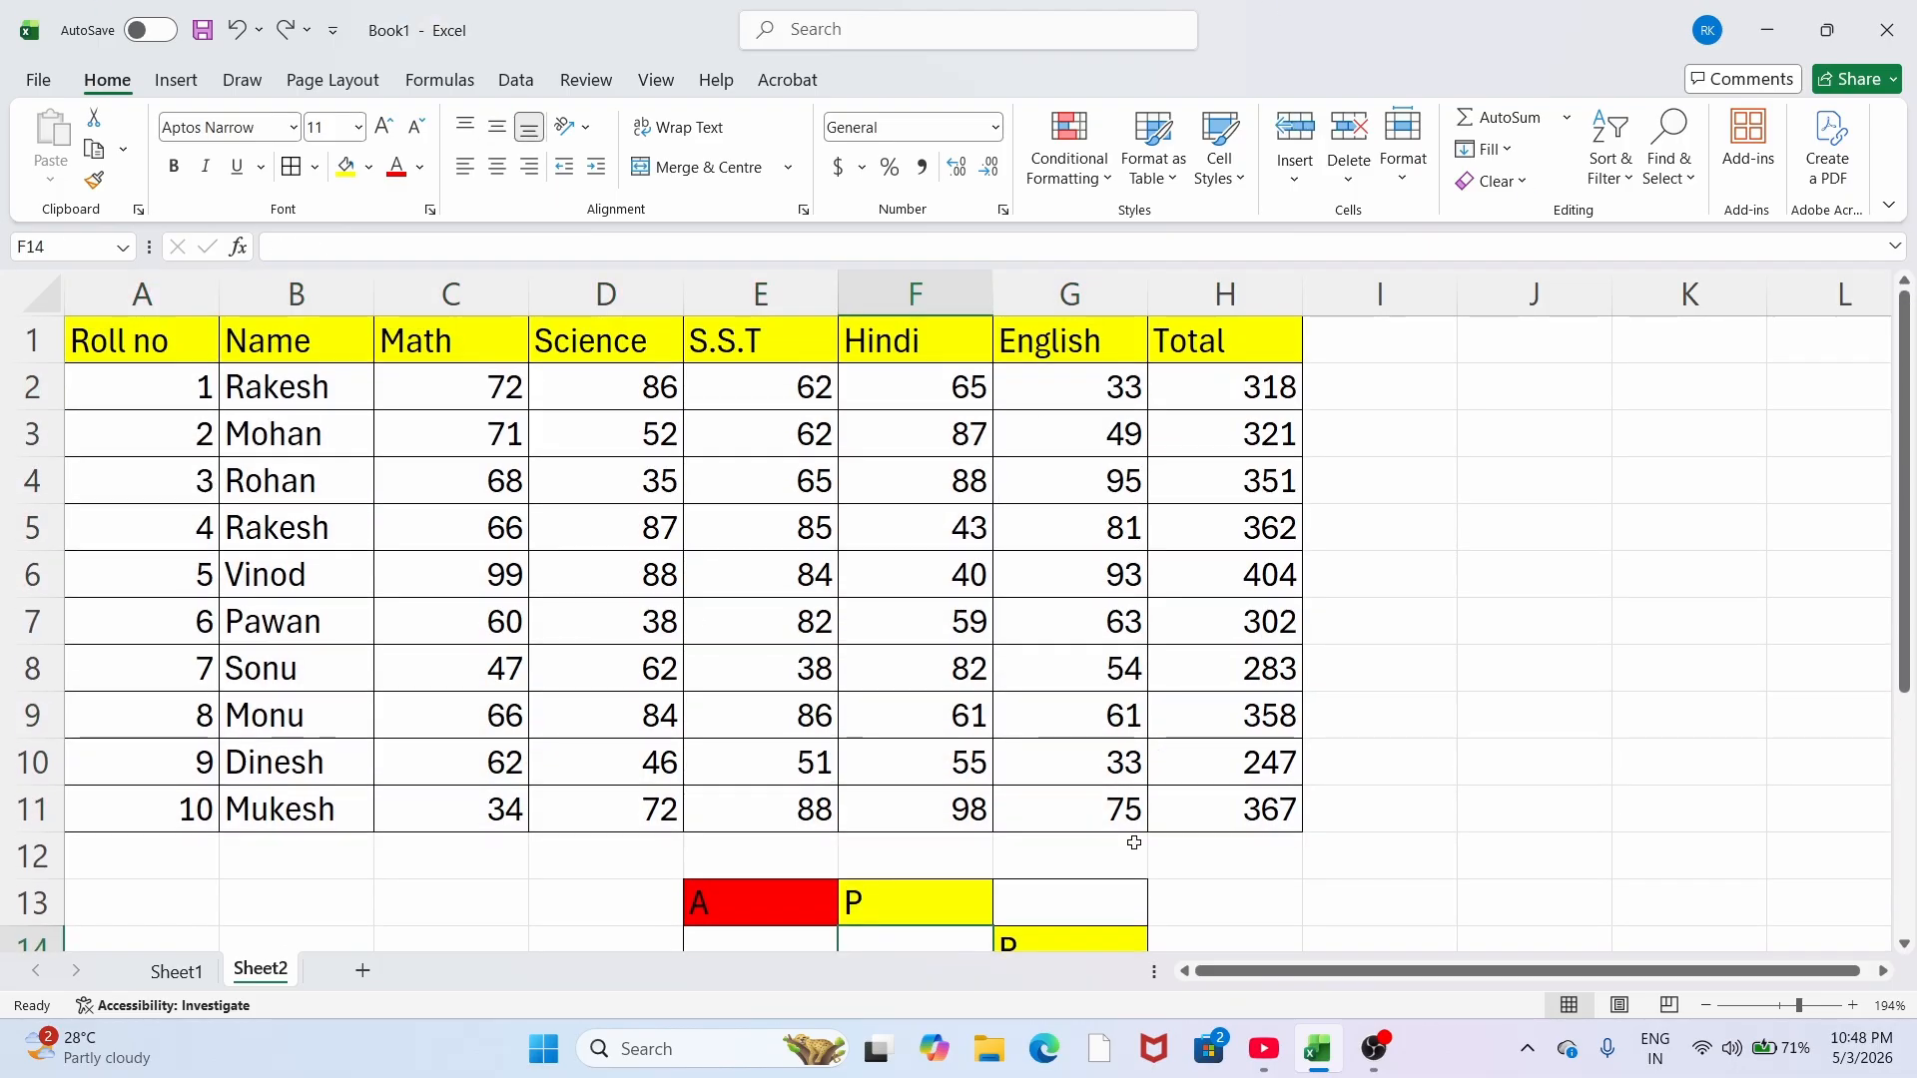
Step: Apply the green Good cell style to the first student's name in B2
left_click(1220, 159)
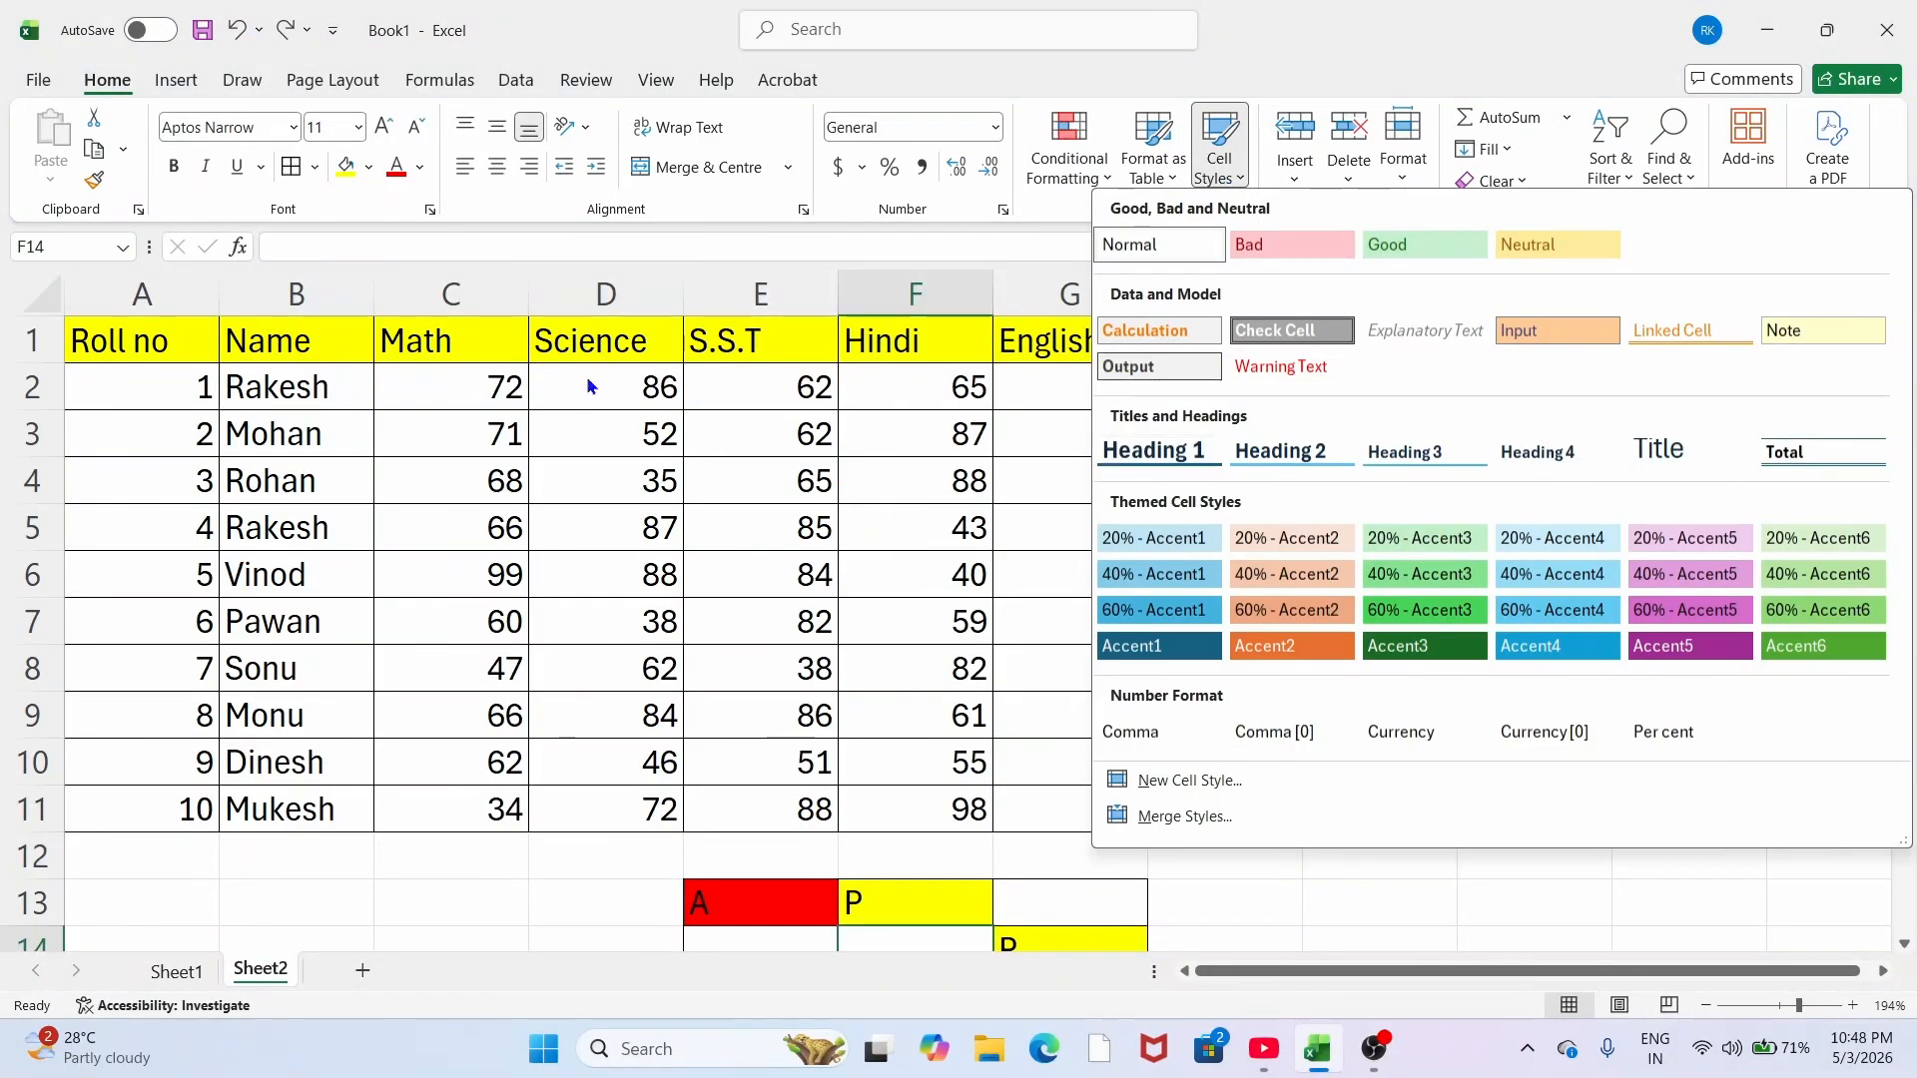
left_click(546, 395)
left_click(183, 404)
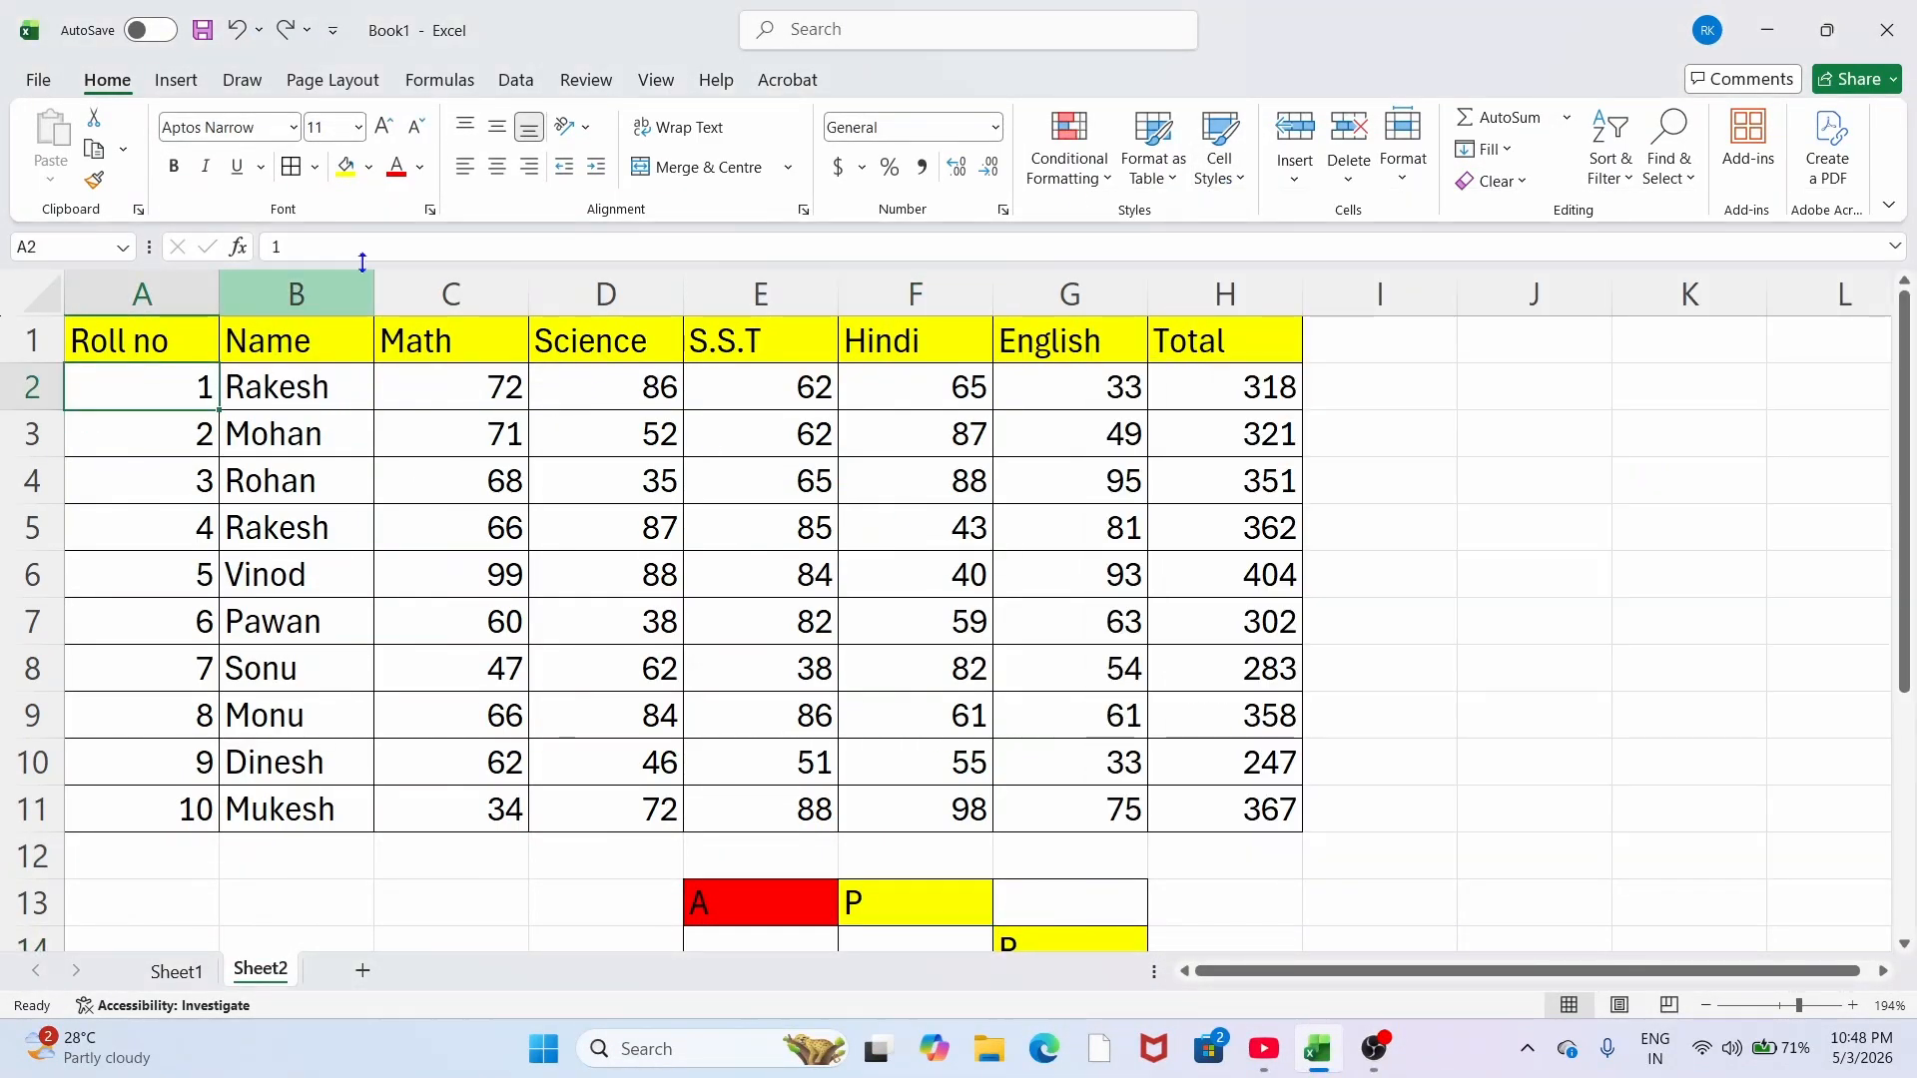
left_click(242, 400)
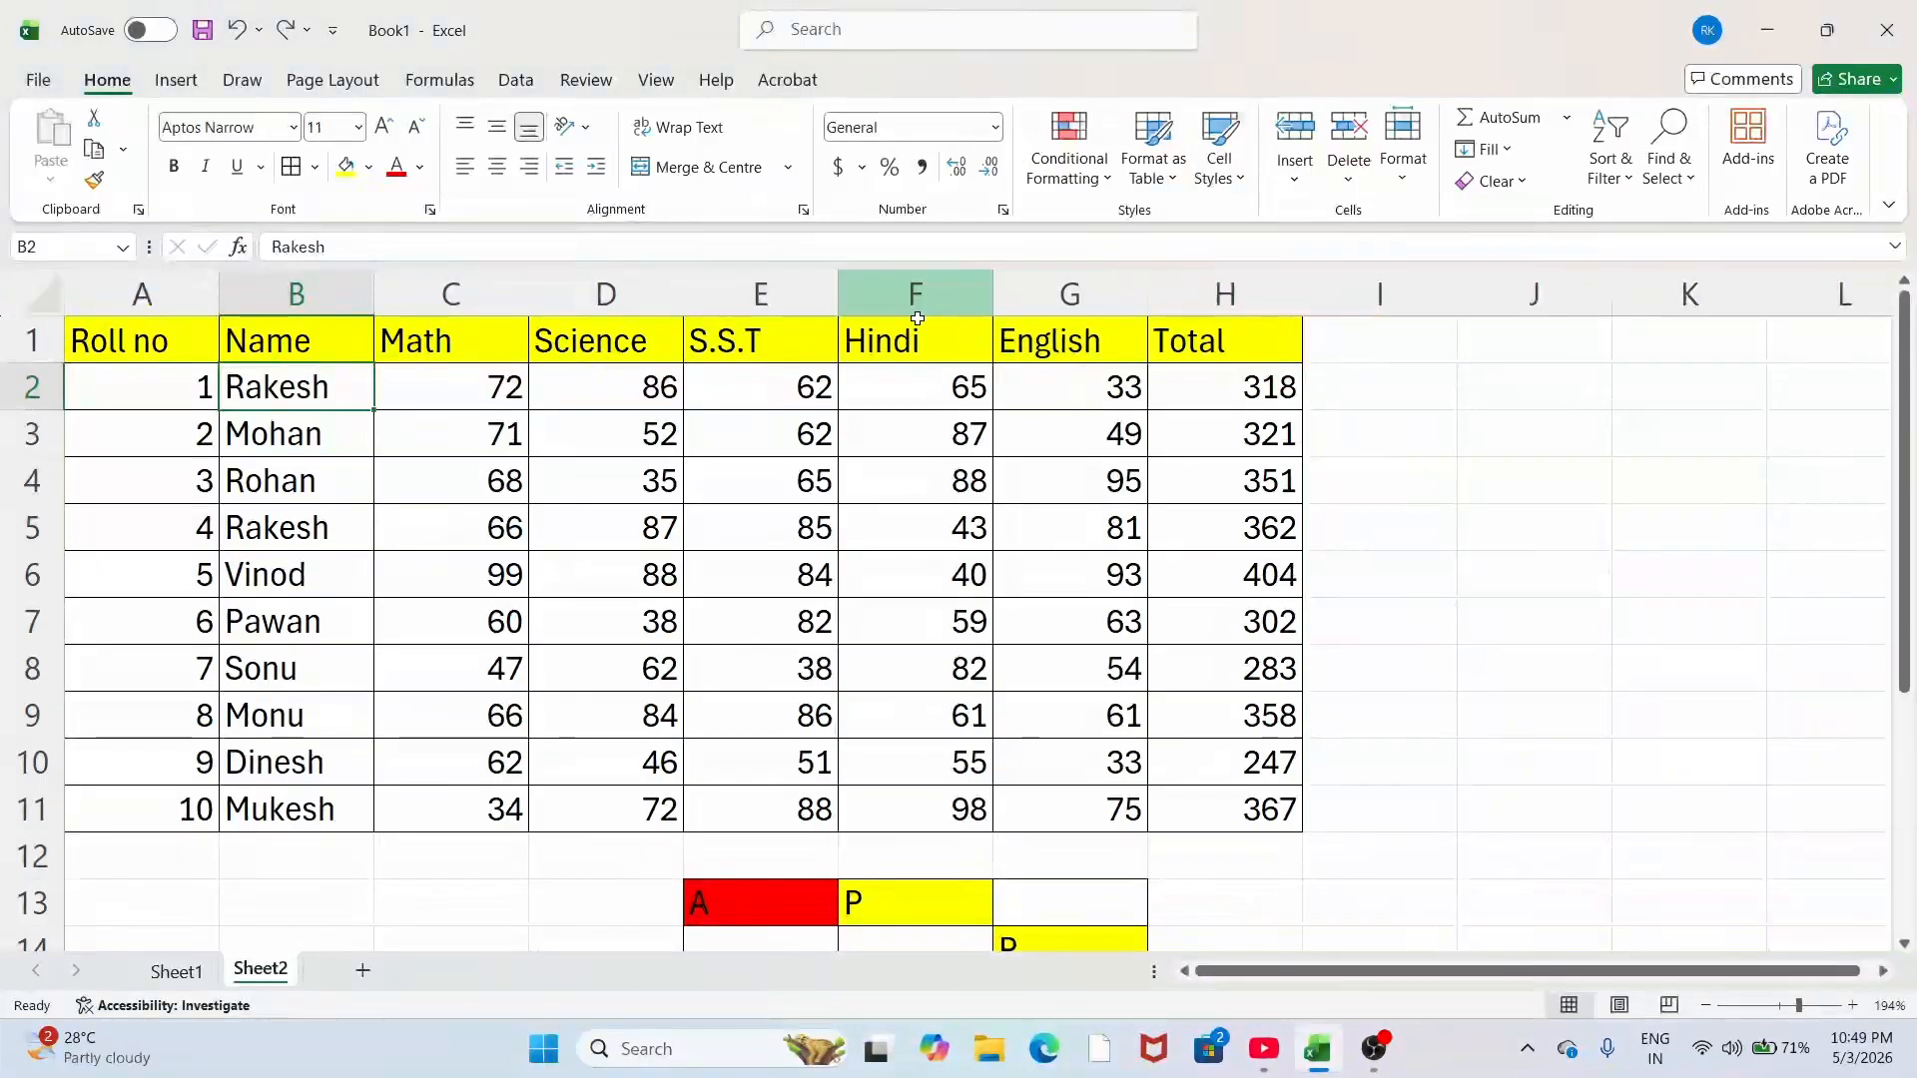
left_click(1219, 150)
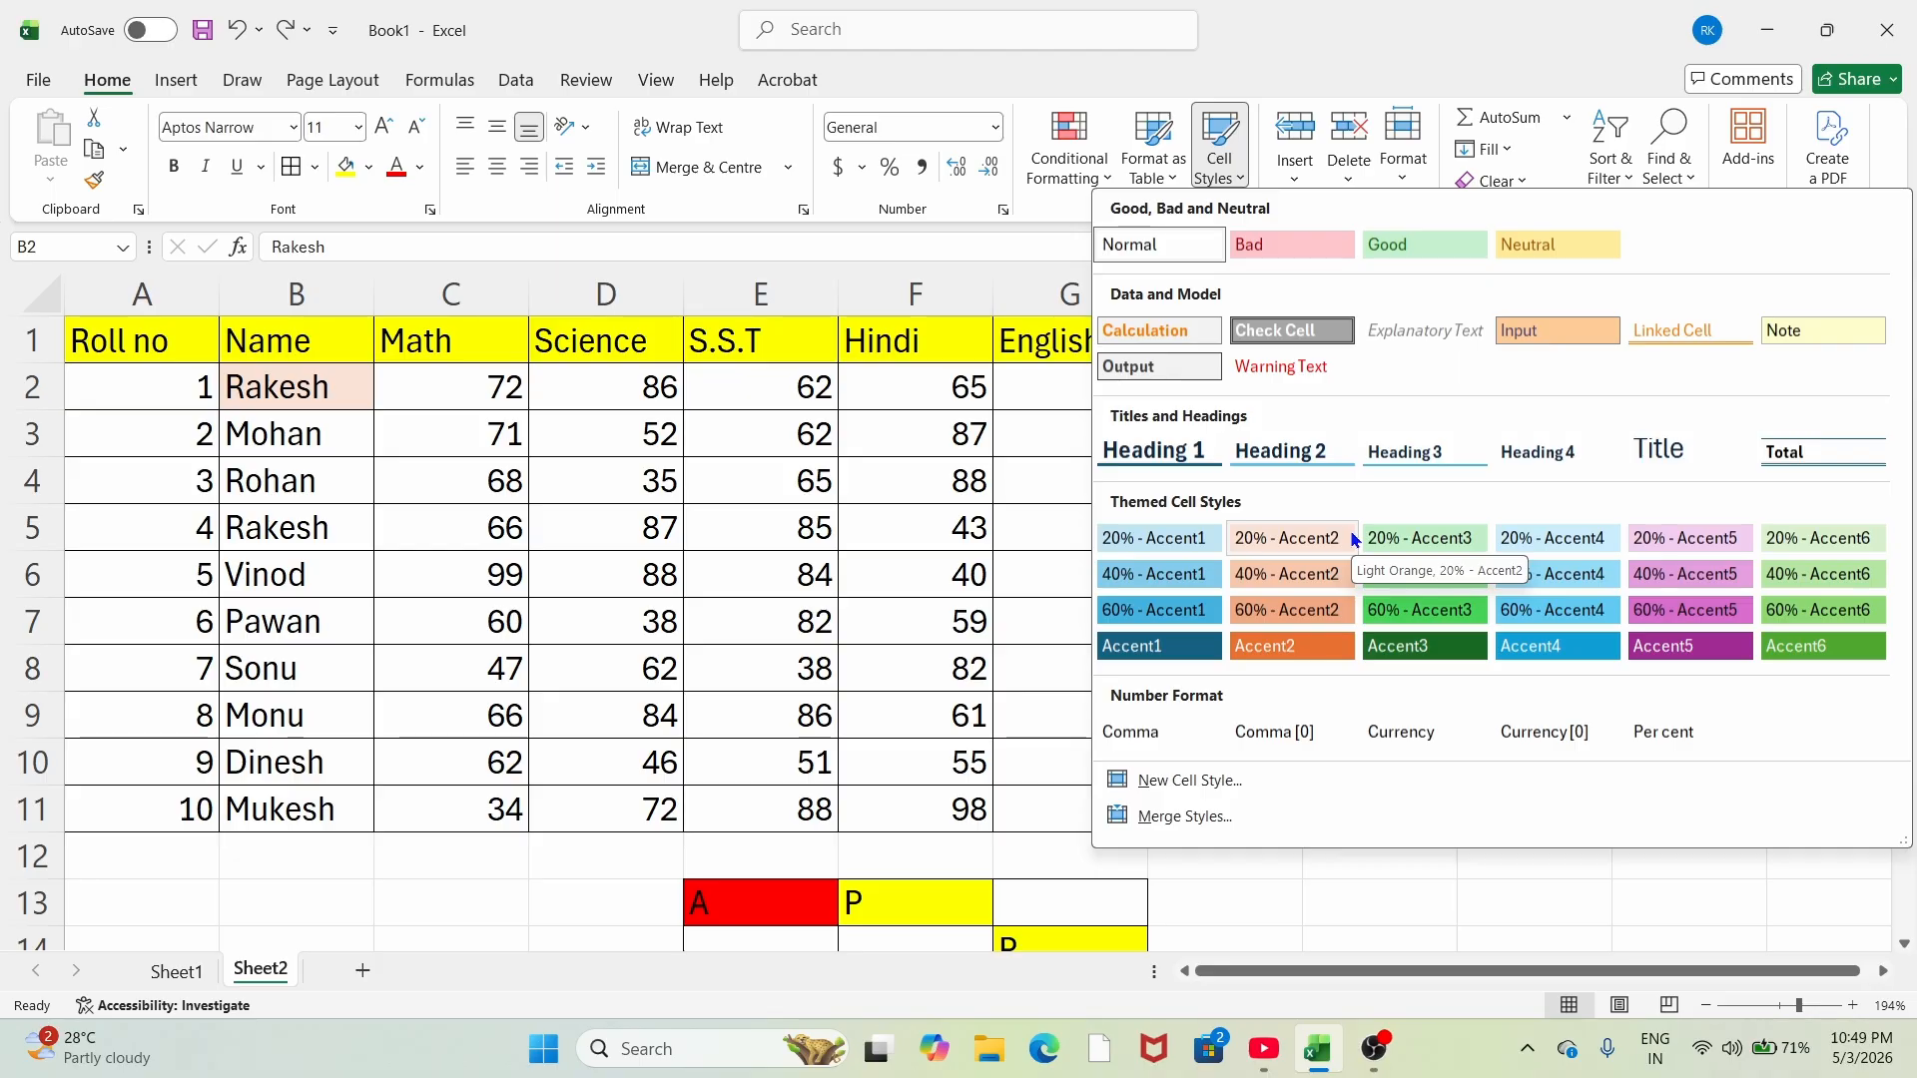
left_click(1399, 248)
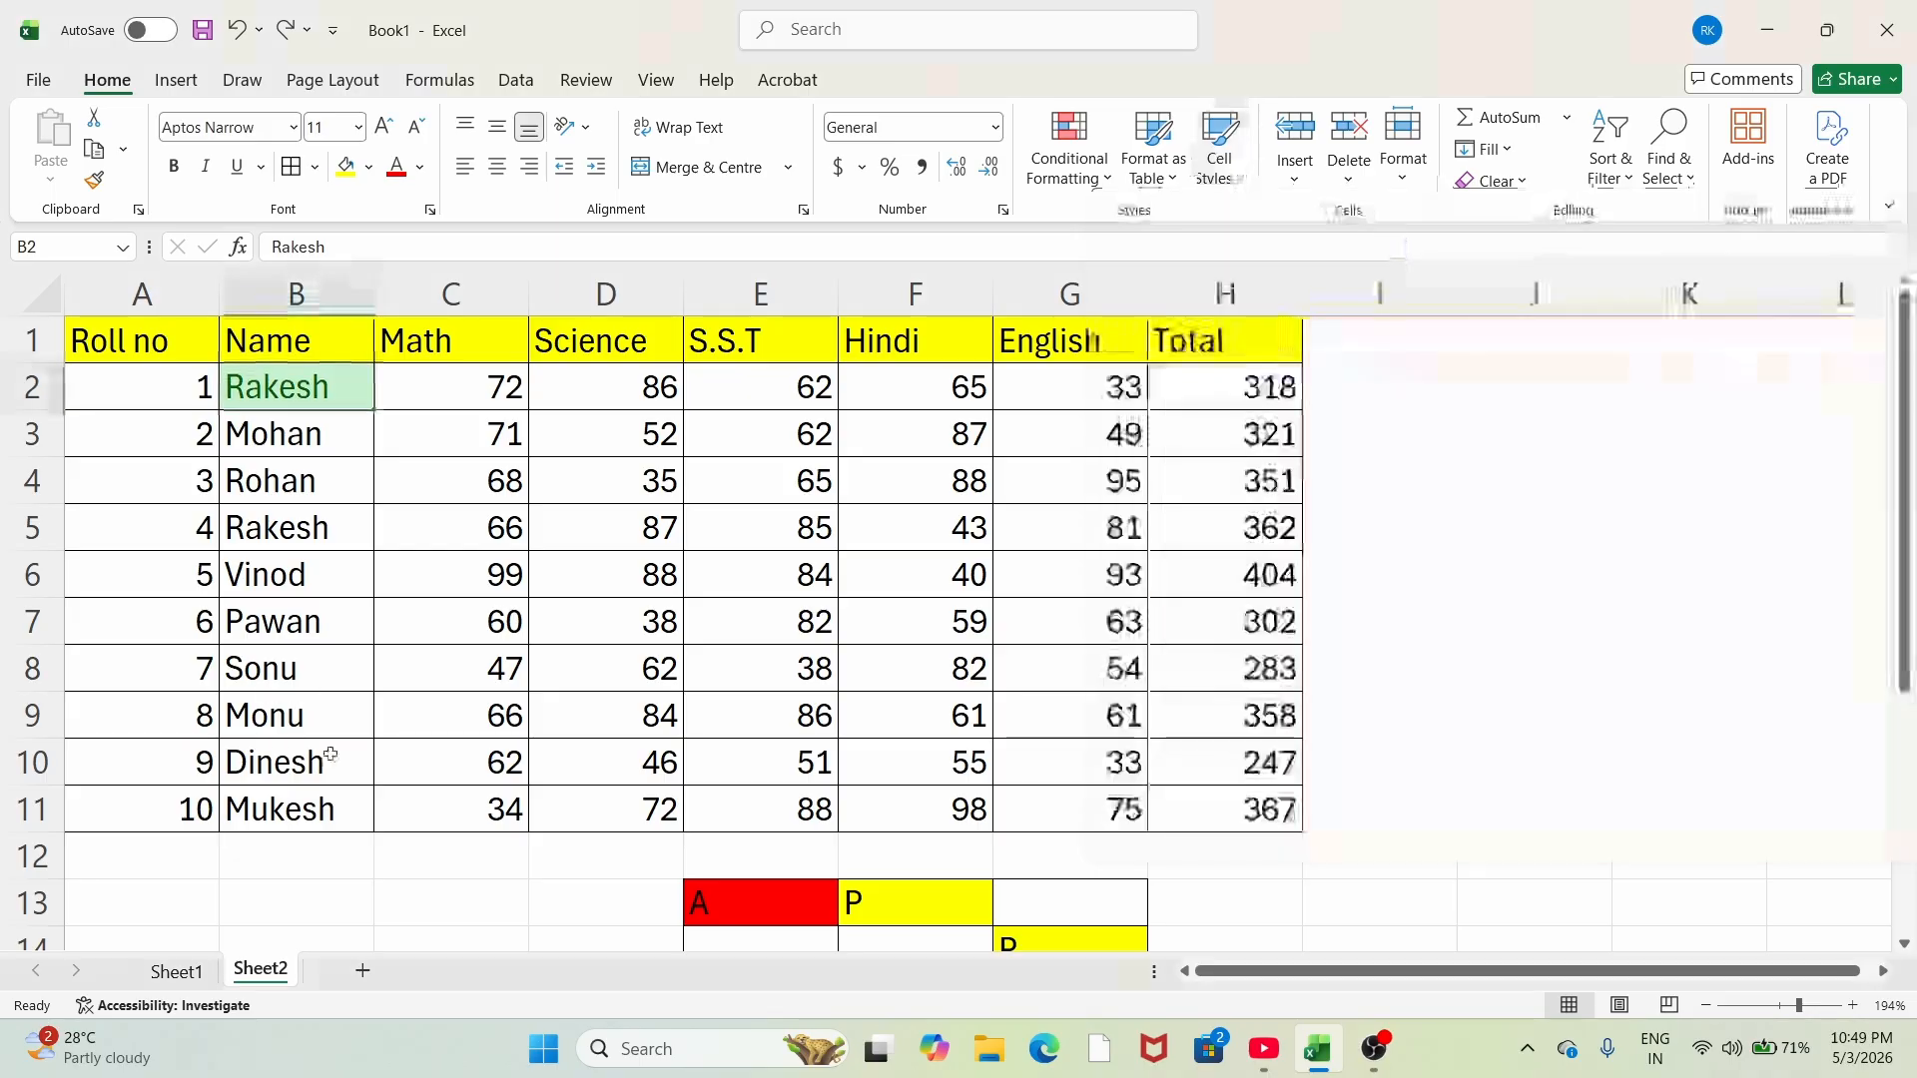
Step: Style B3 with Bad, then replace it with 40% - Accent1
left_click(339, 571)
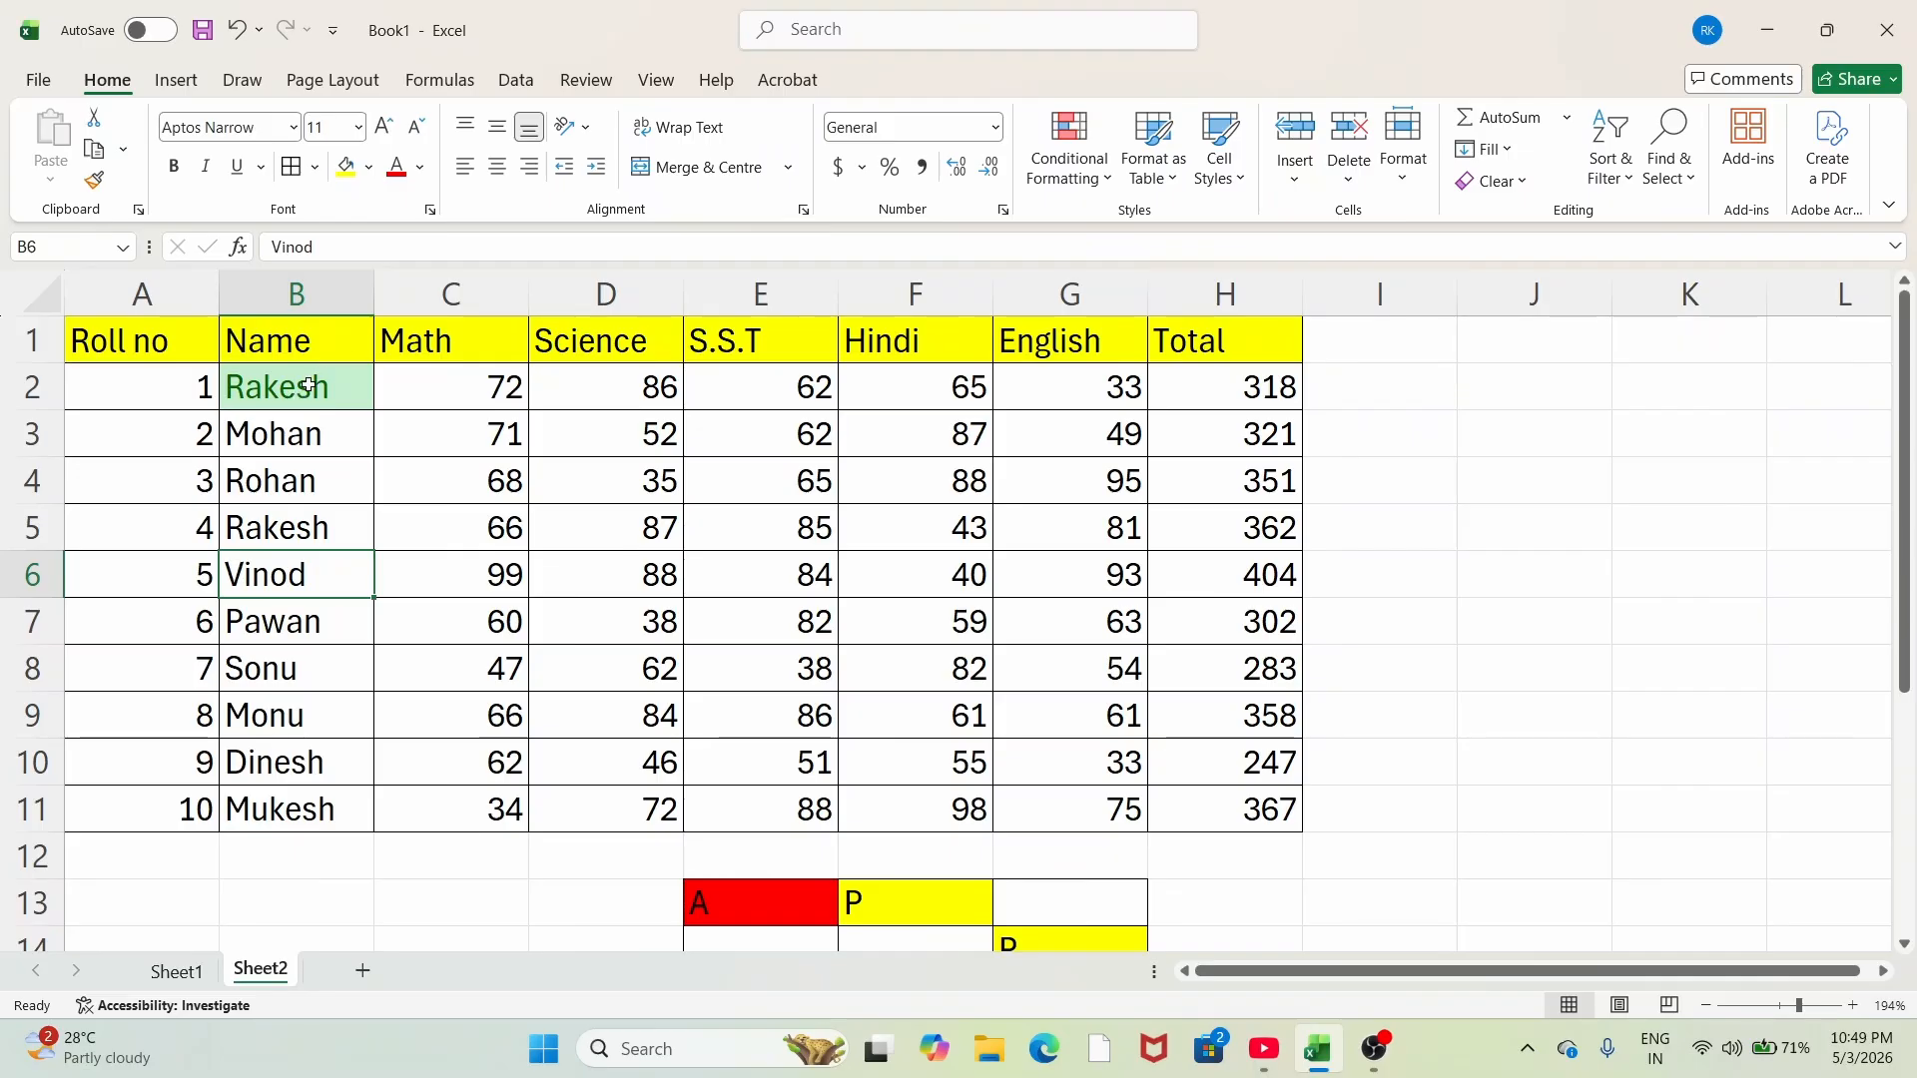
left_click(290, 445)
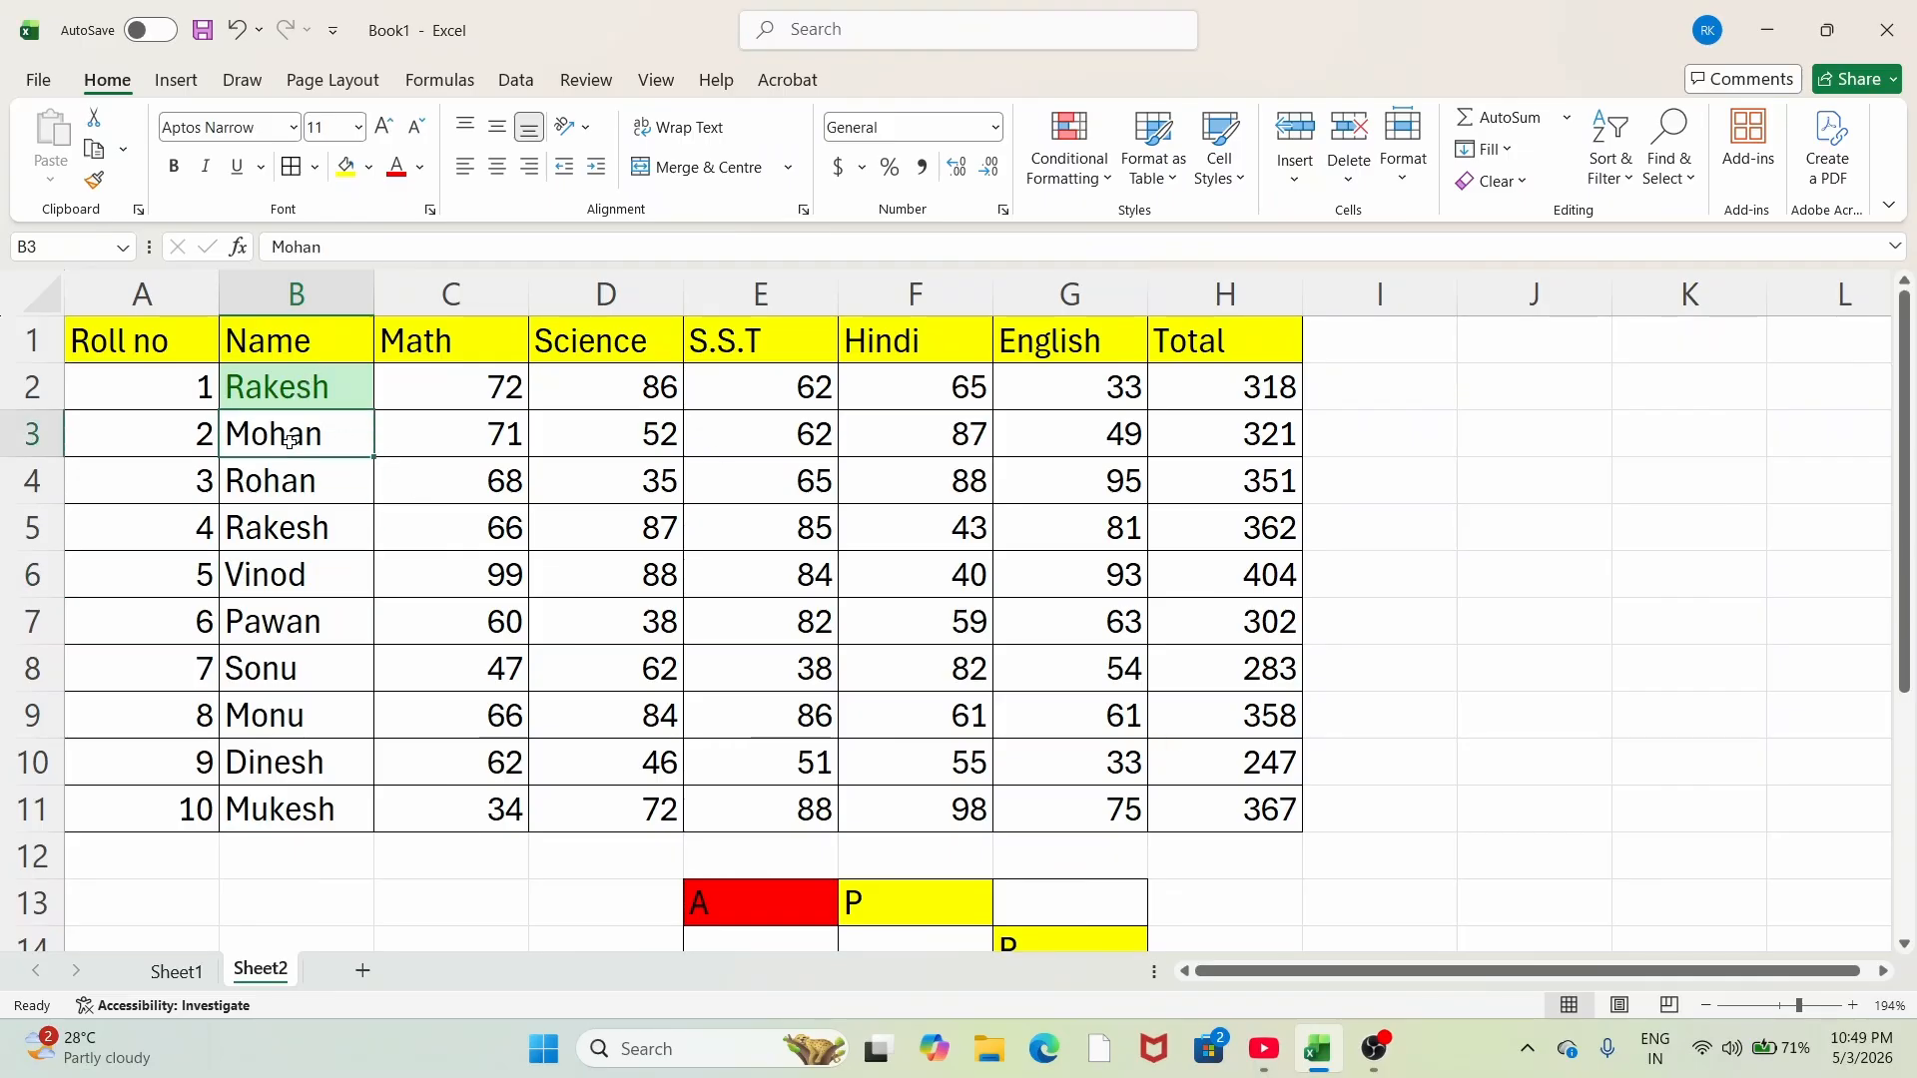
left_click(1219, 145)
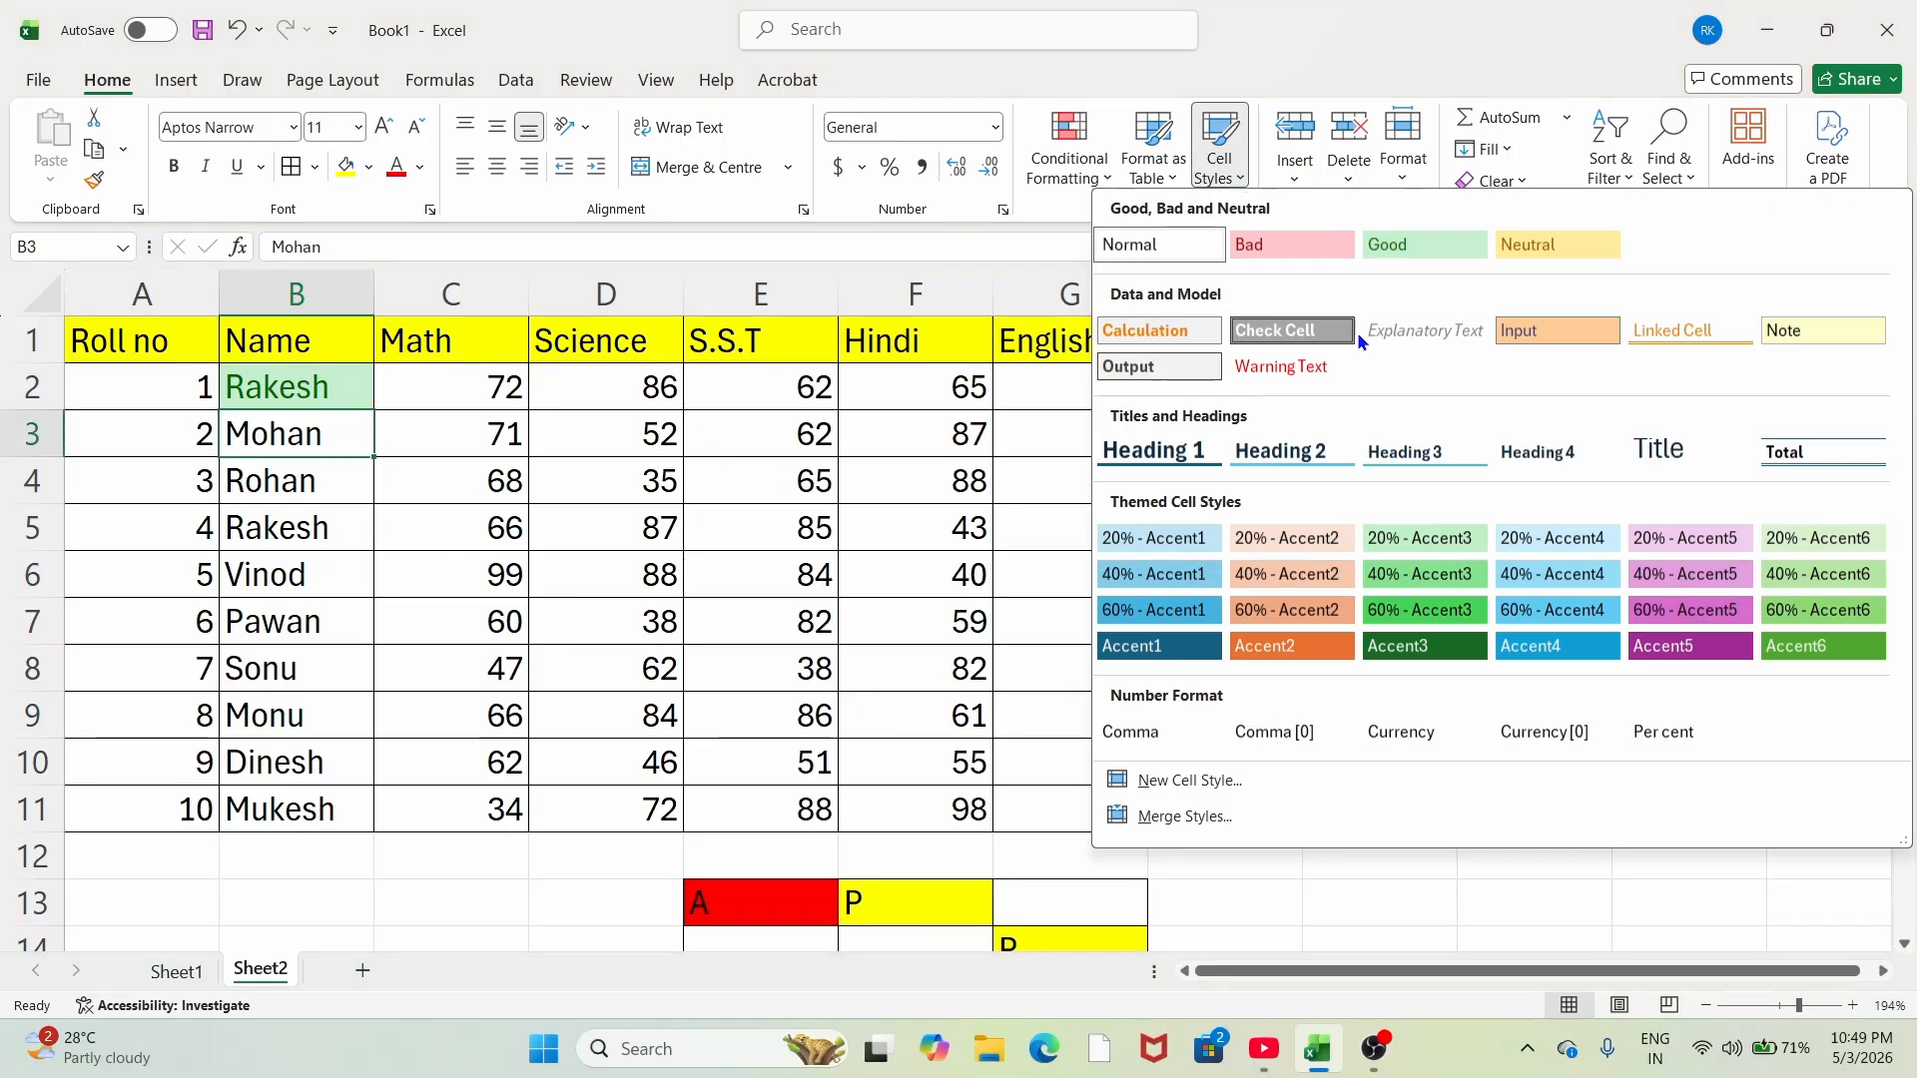
left_click(1288, 246)
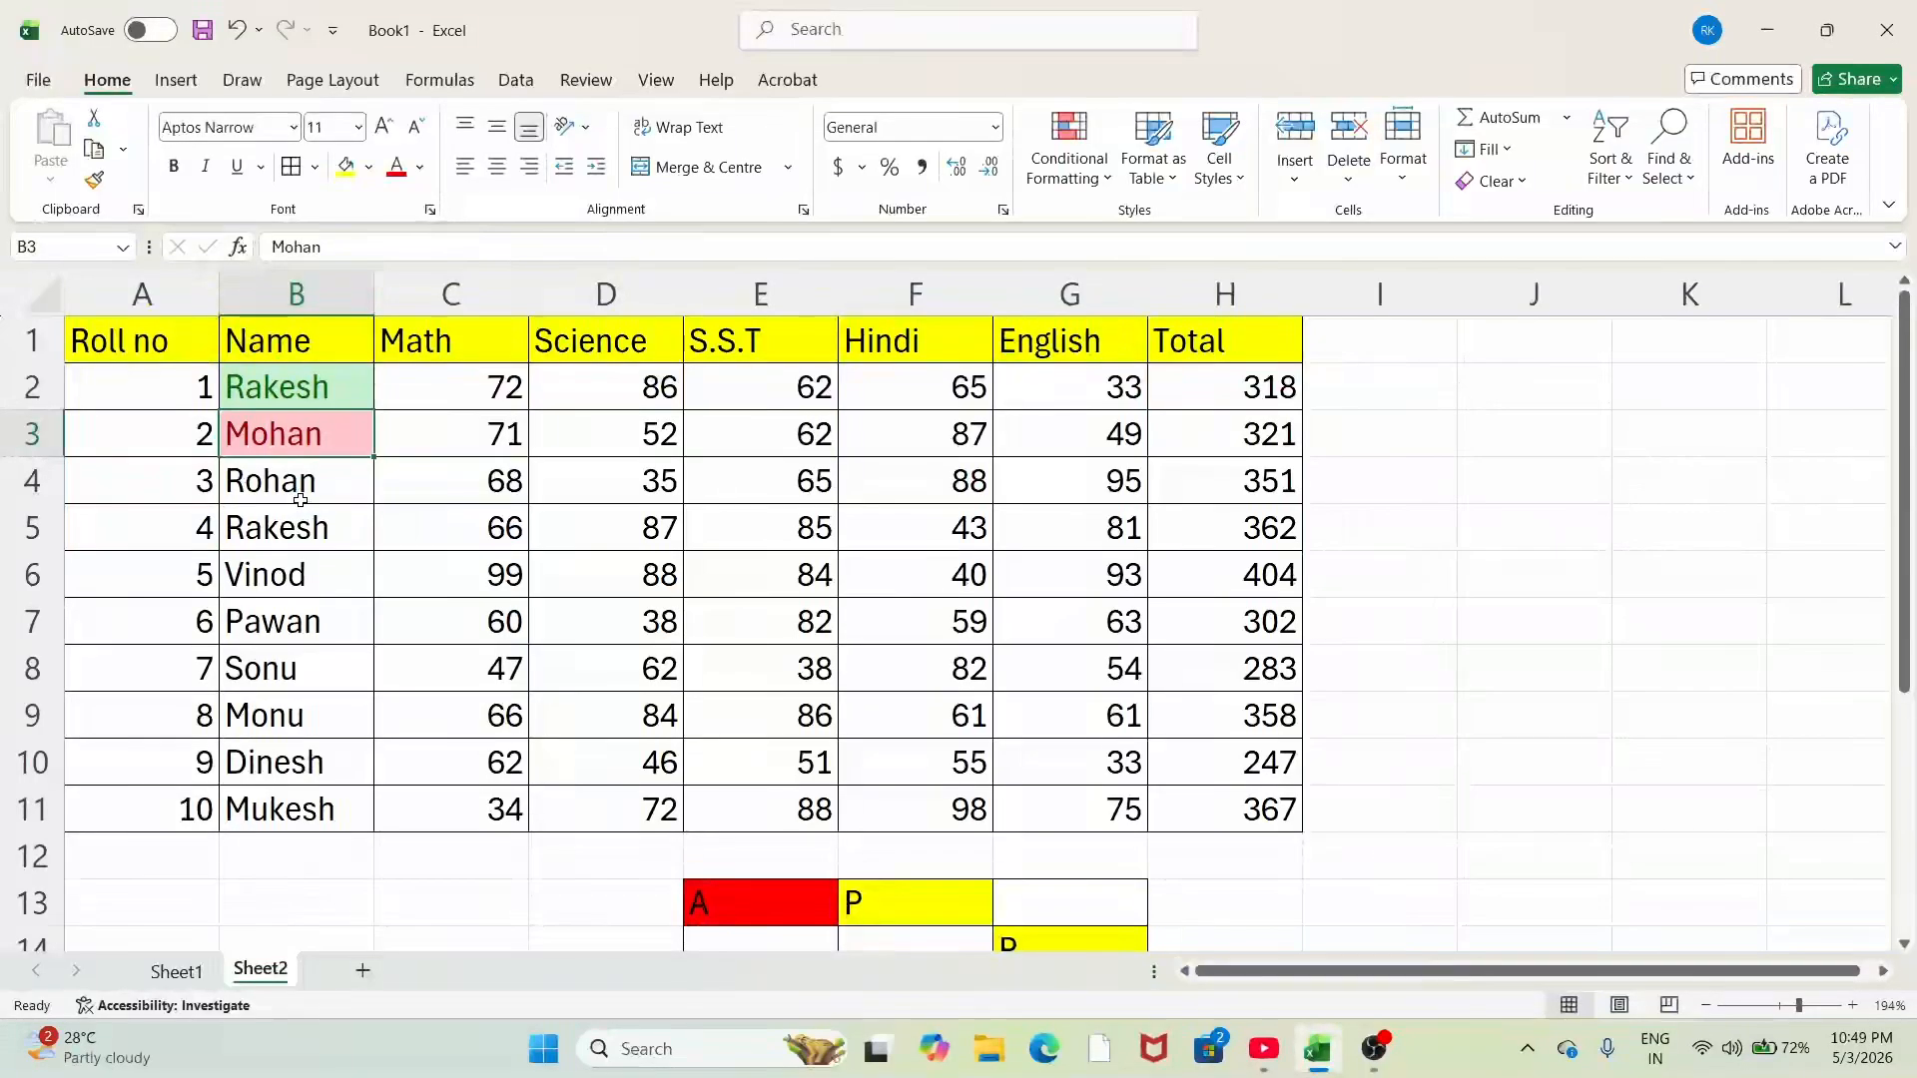
left_click(1154, 145)
left_click(1251, 181)
left_click(1220, 165)
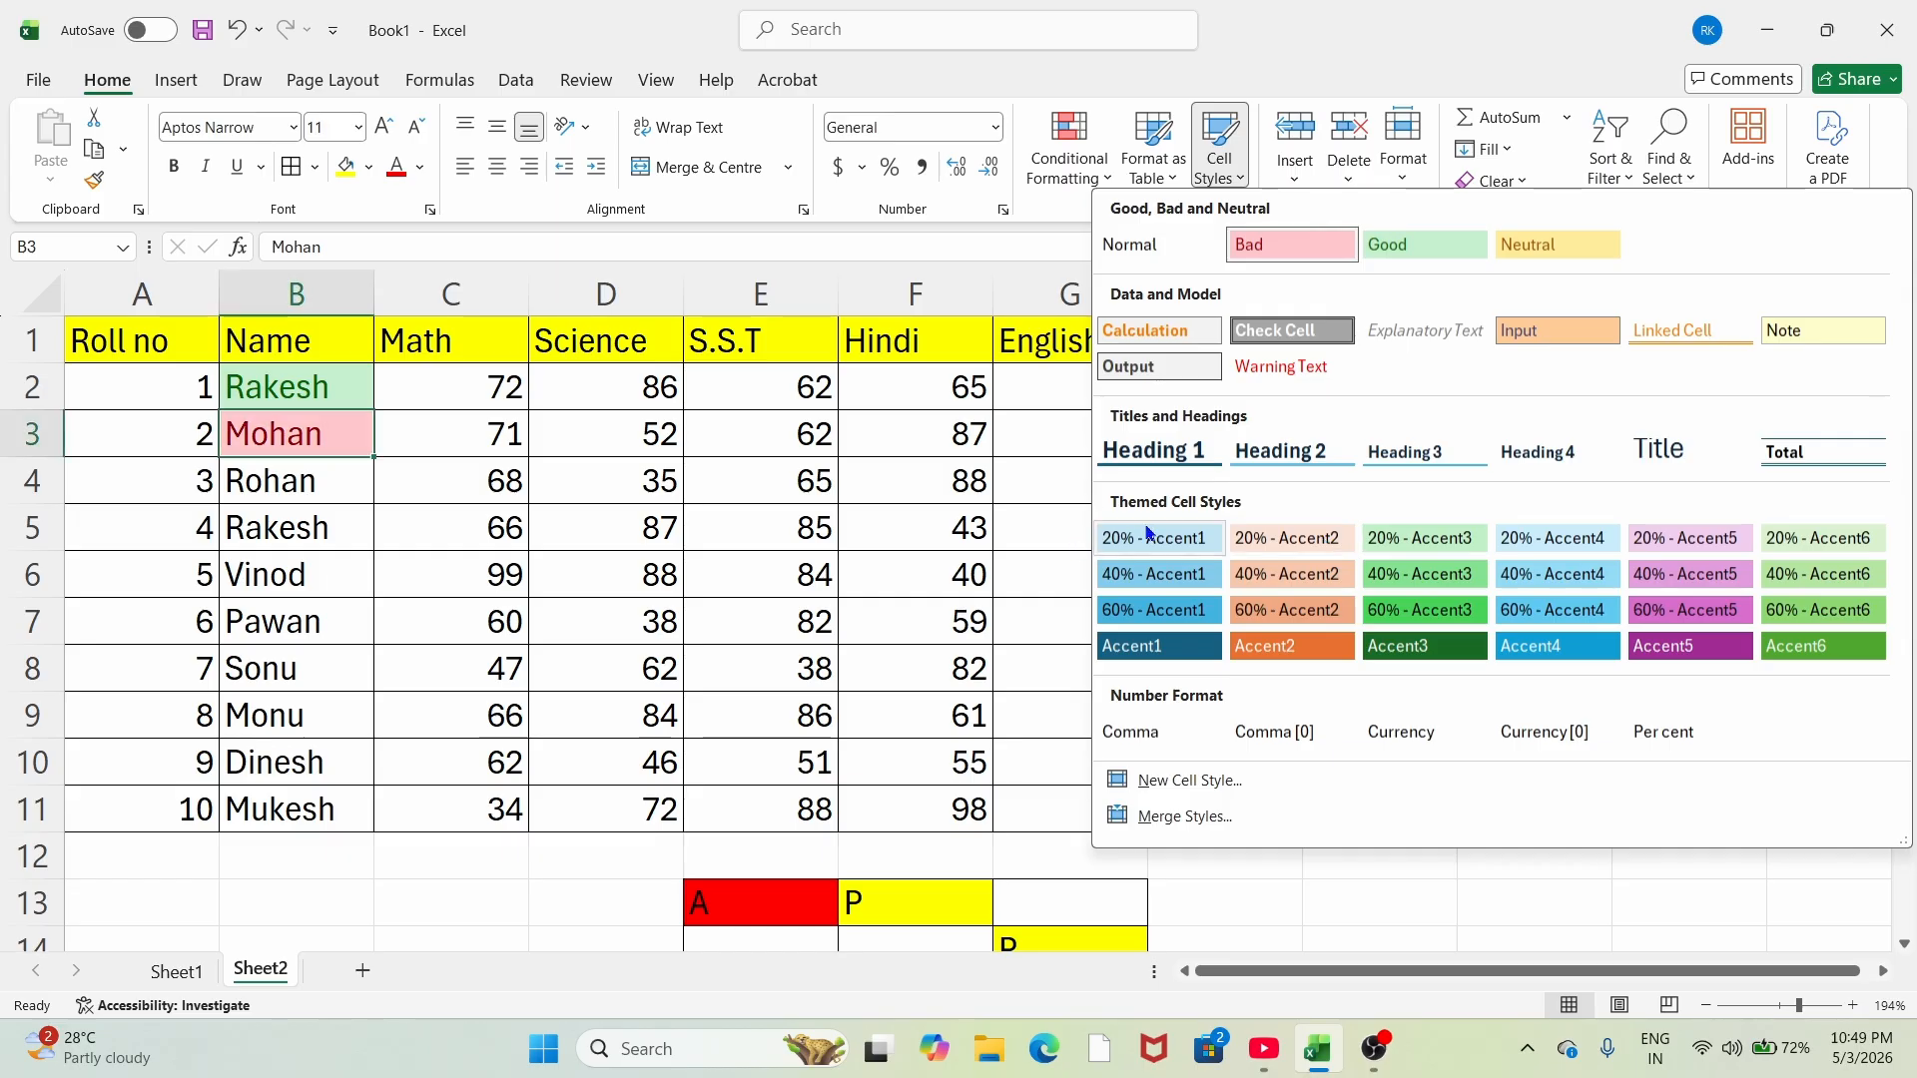
left_click(1162, 575)
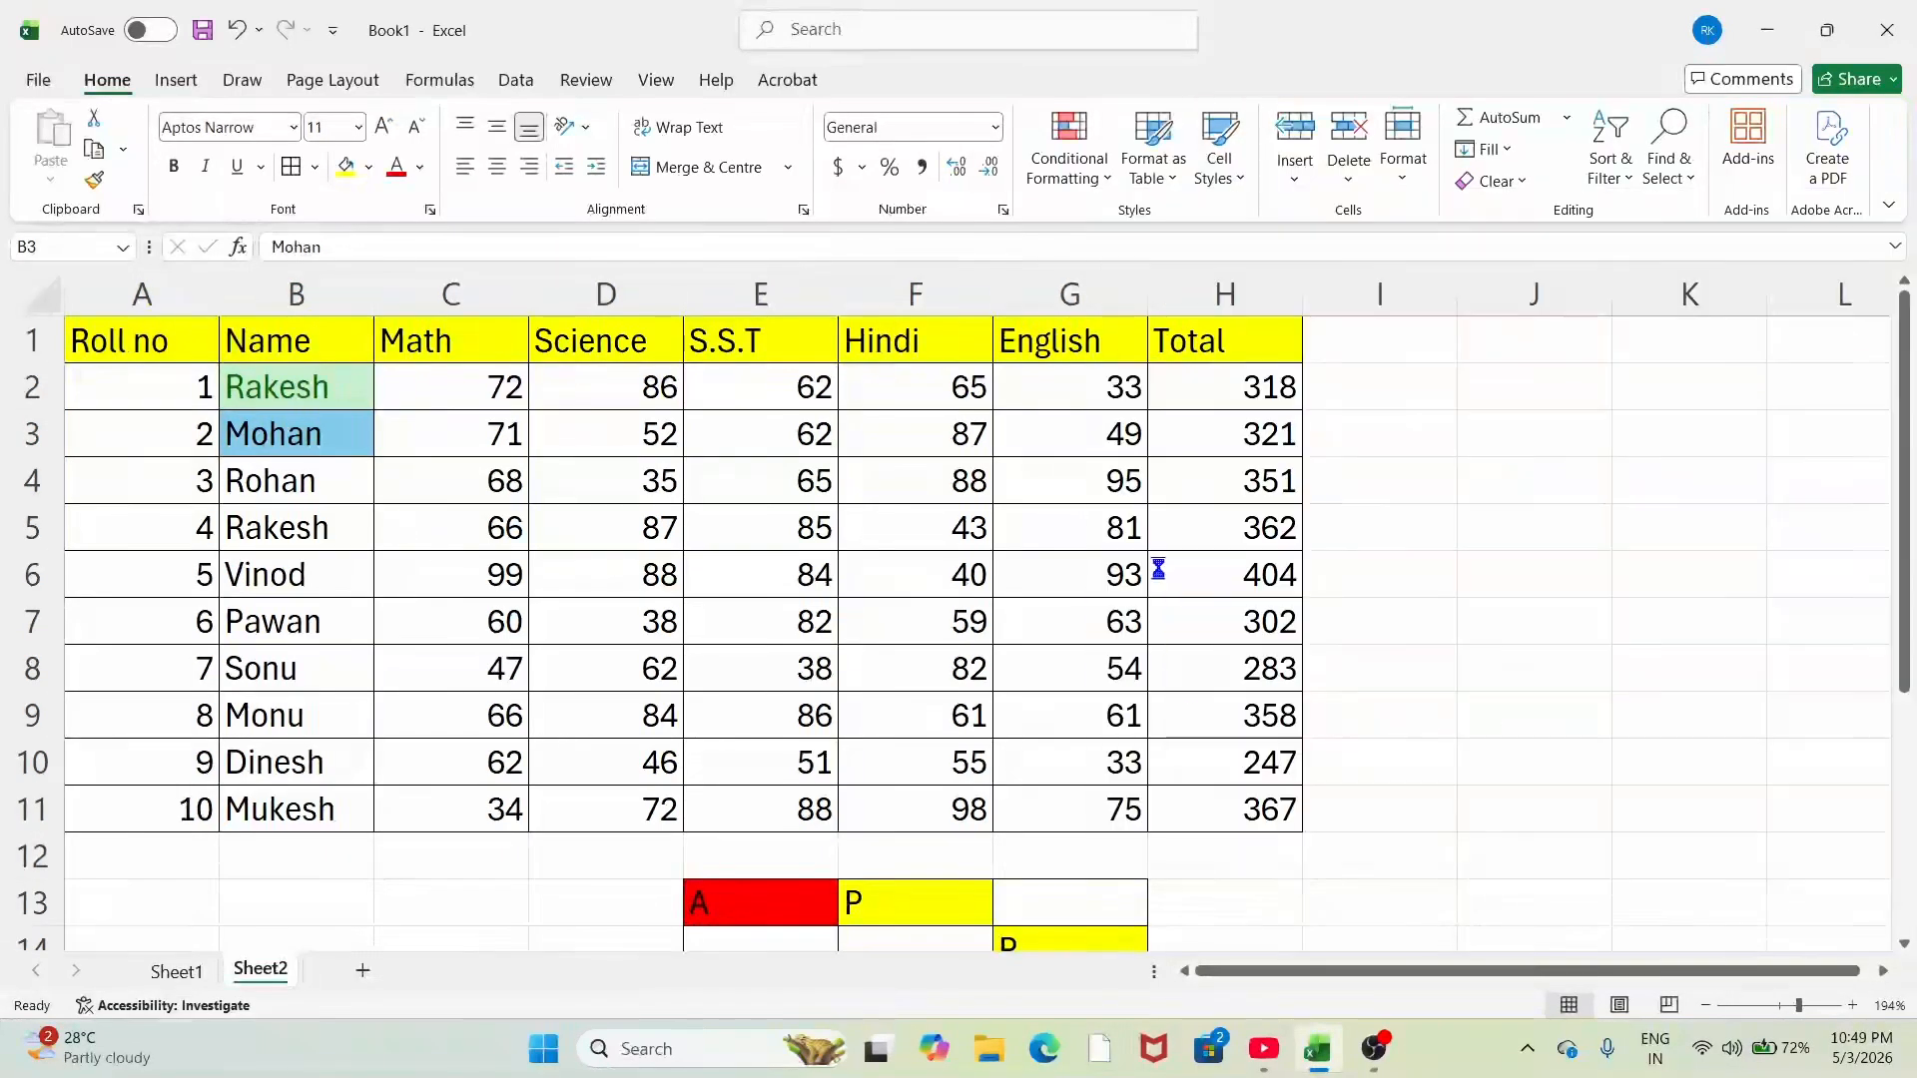
left_click(1220, 160)
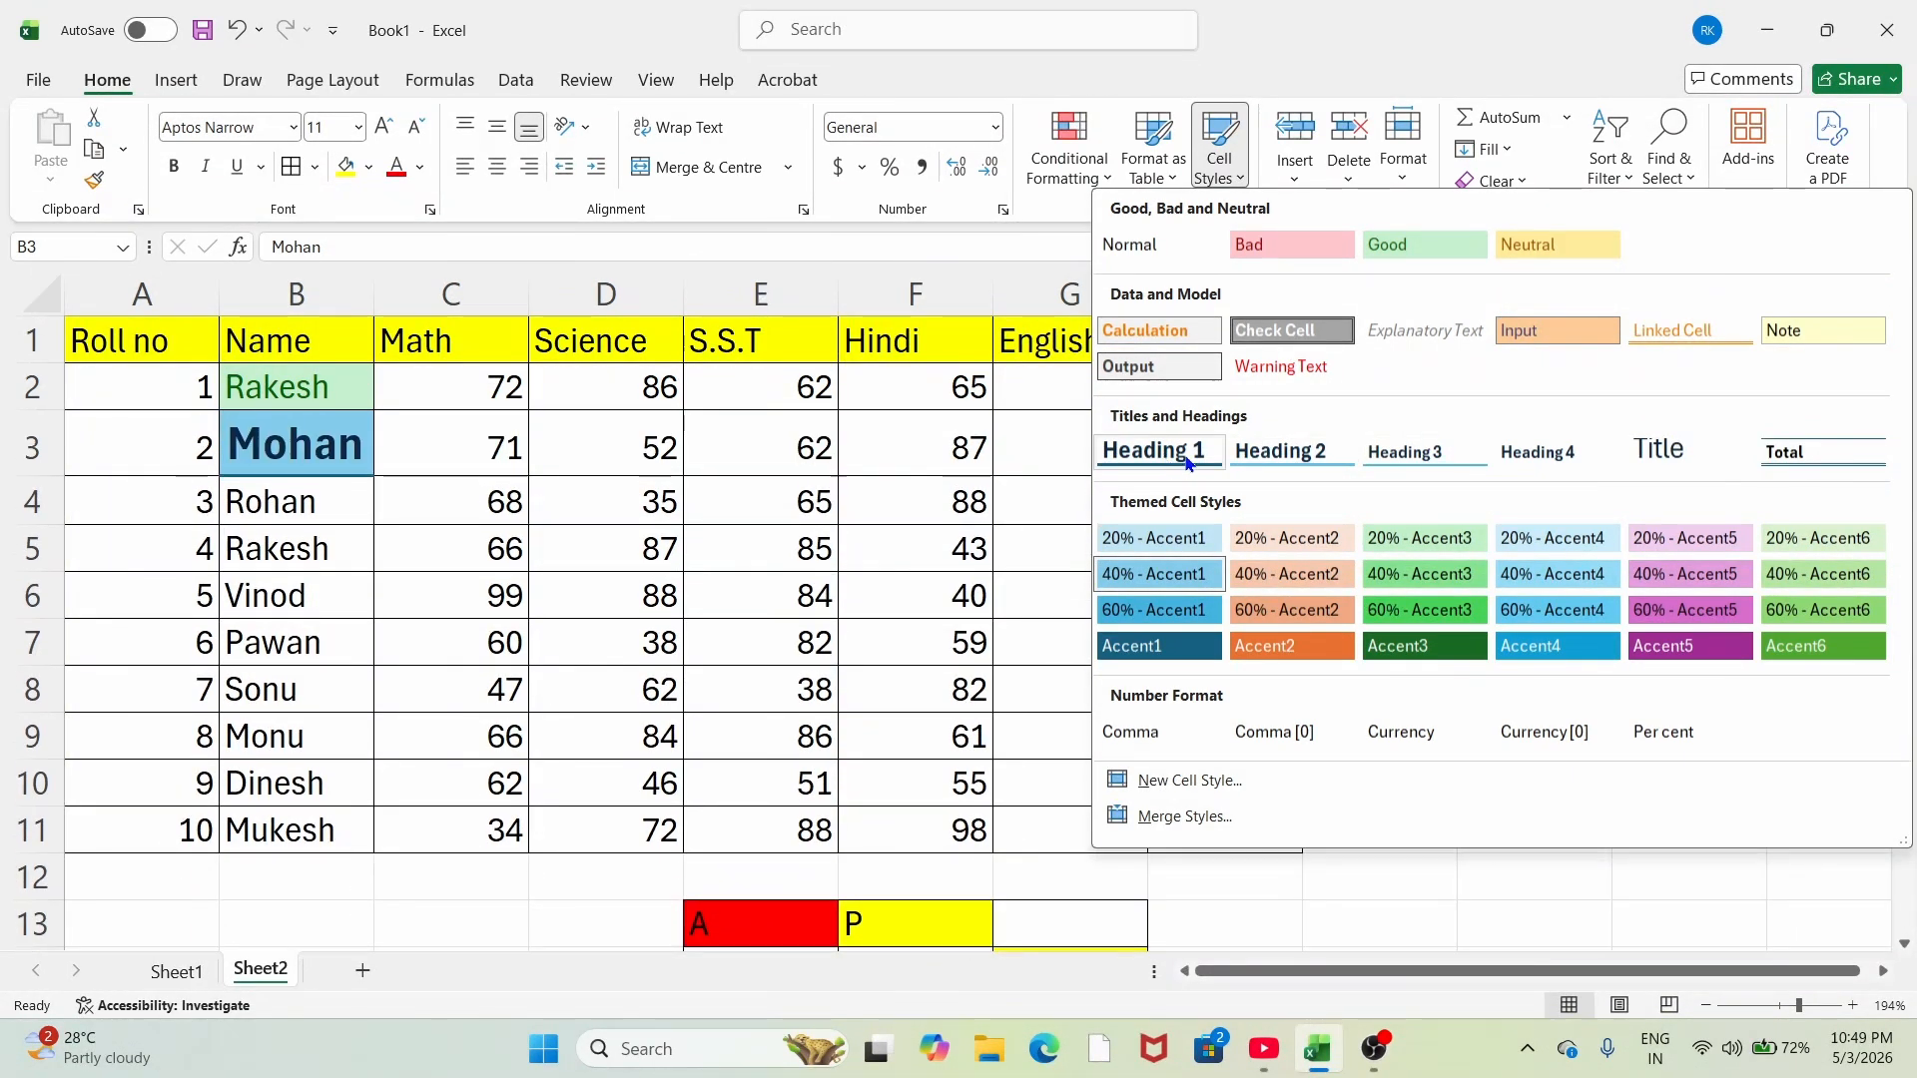
left_click(551, 465)
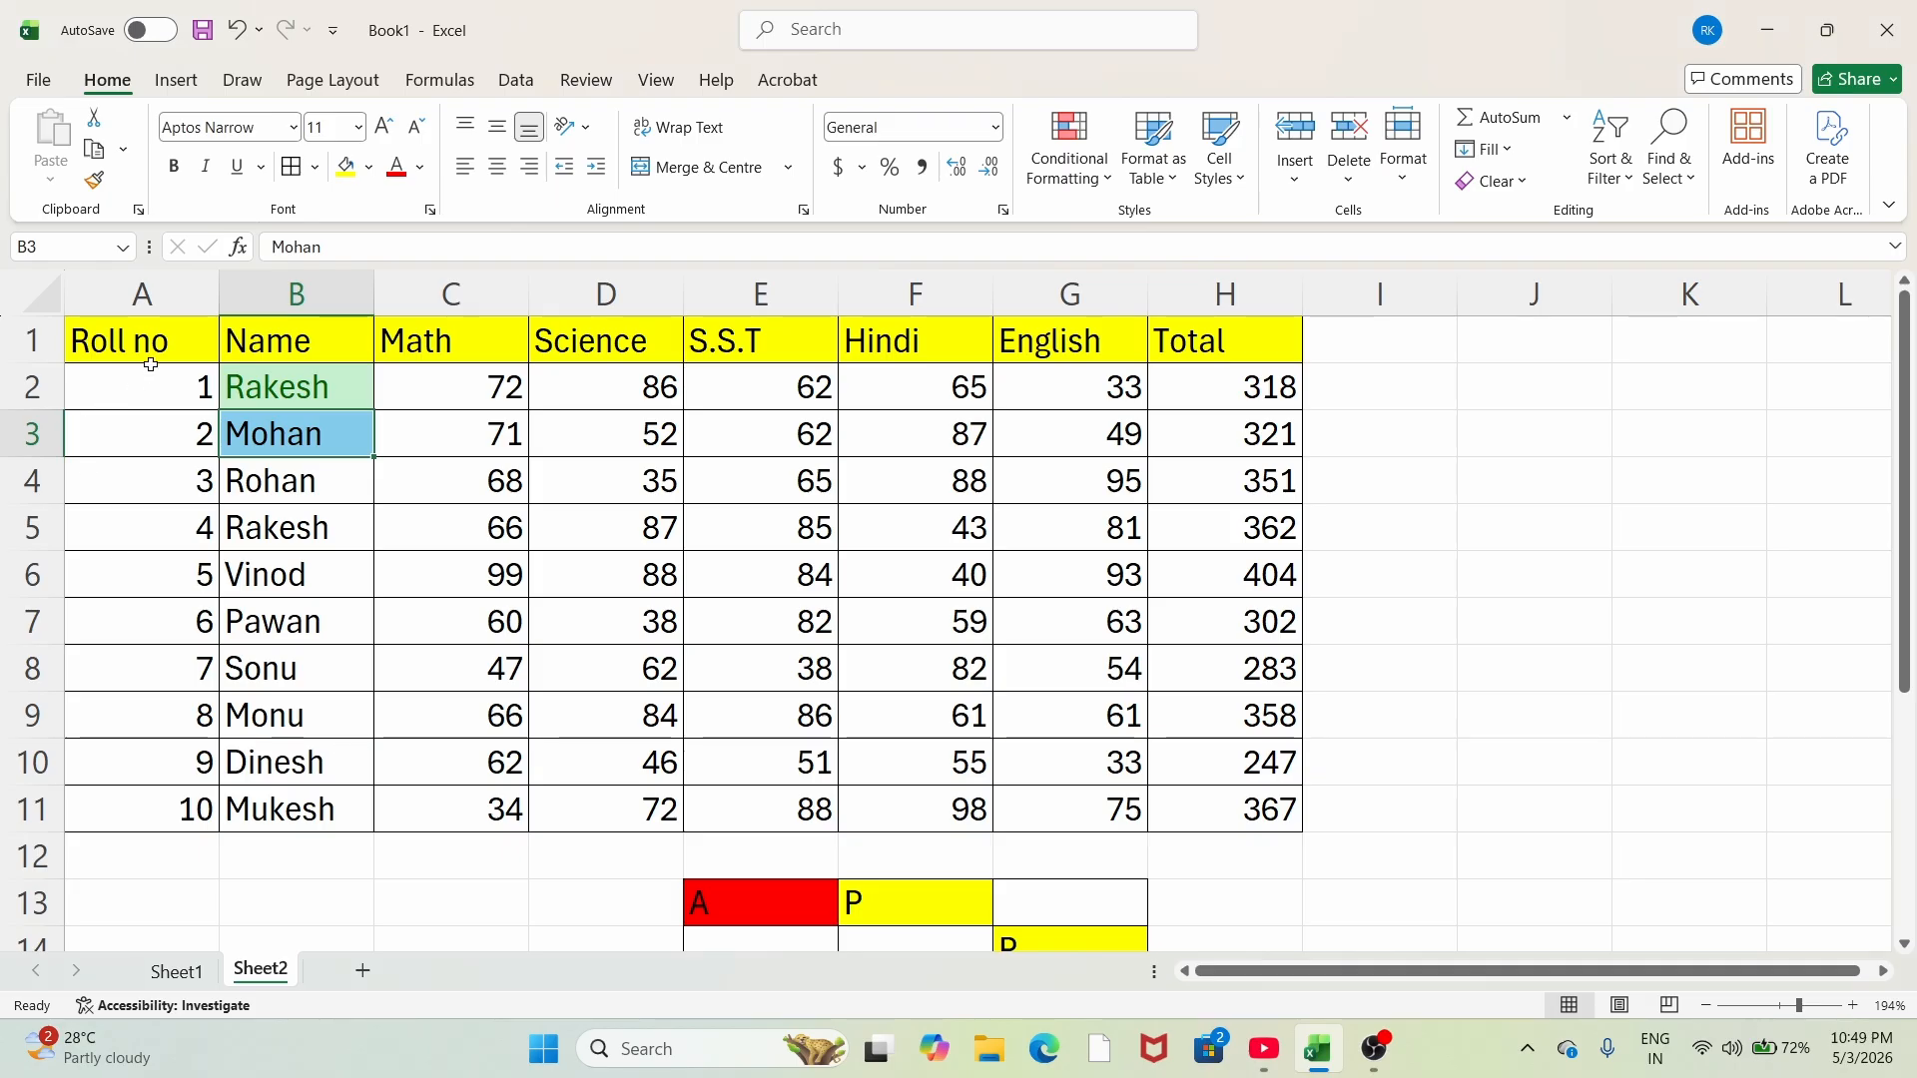
Step: Apply the Heading 1 cell style to the header row A1:H1
left_click_drag(150, 340, 1197, 340)
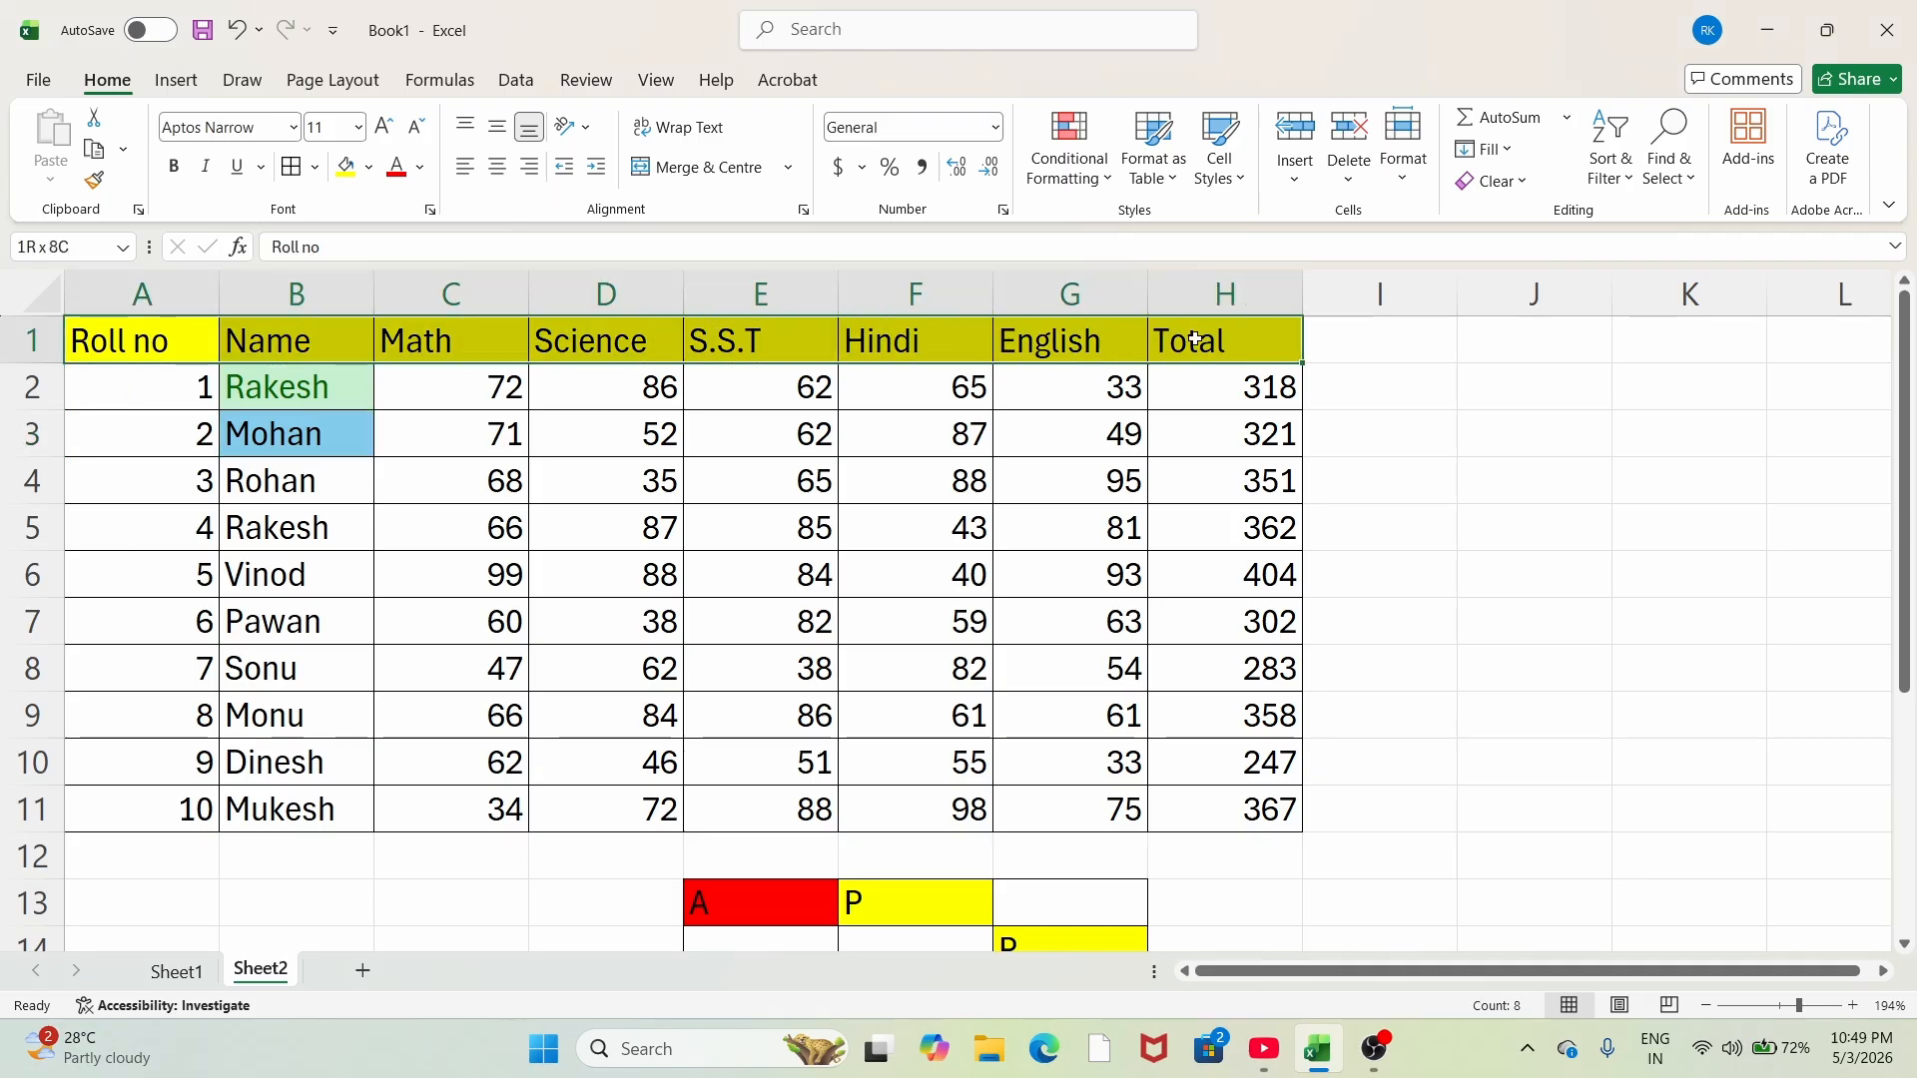
left_click(1219, 150)
left_click(1183, 455)
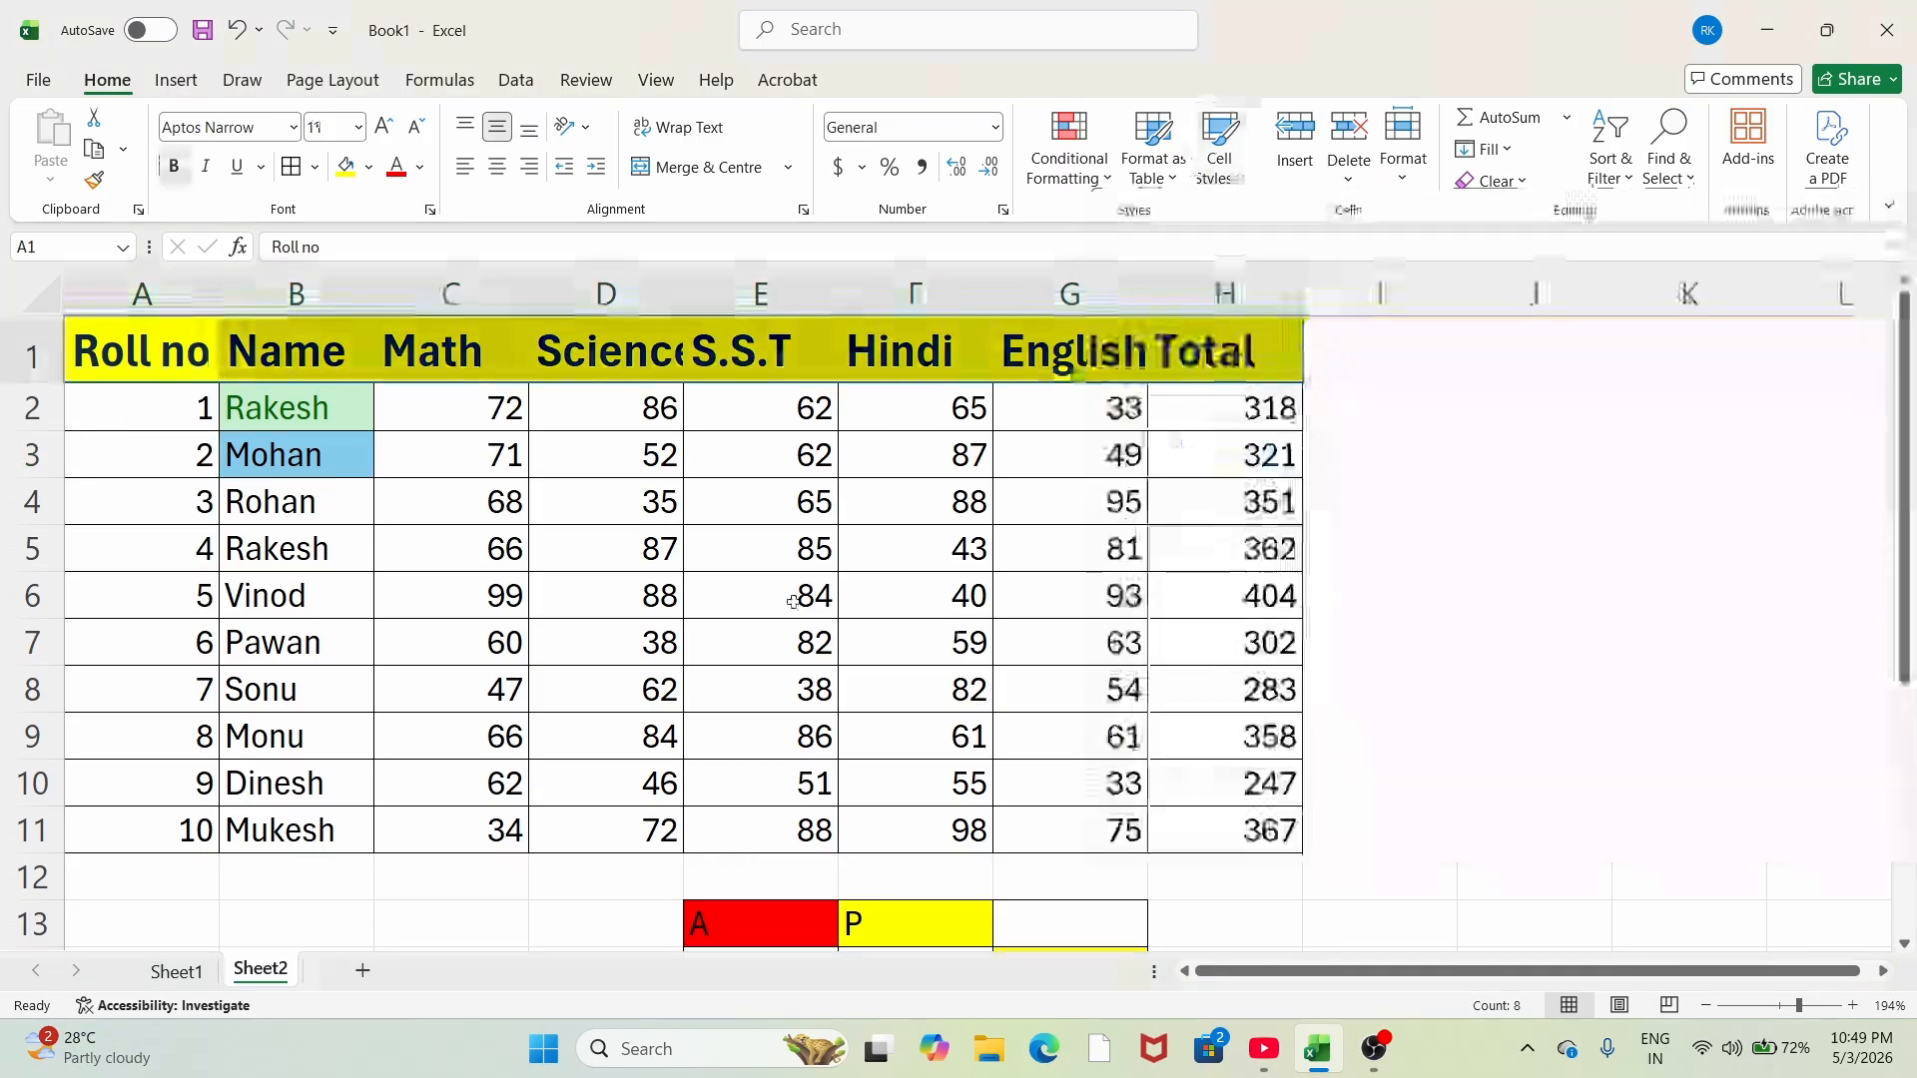
left_click(789, 596)
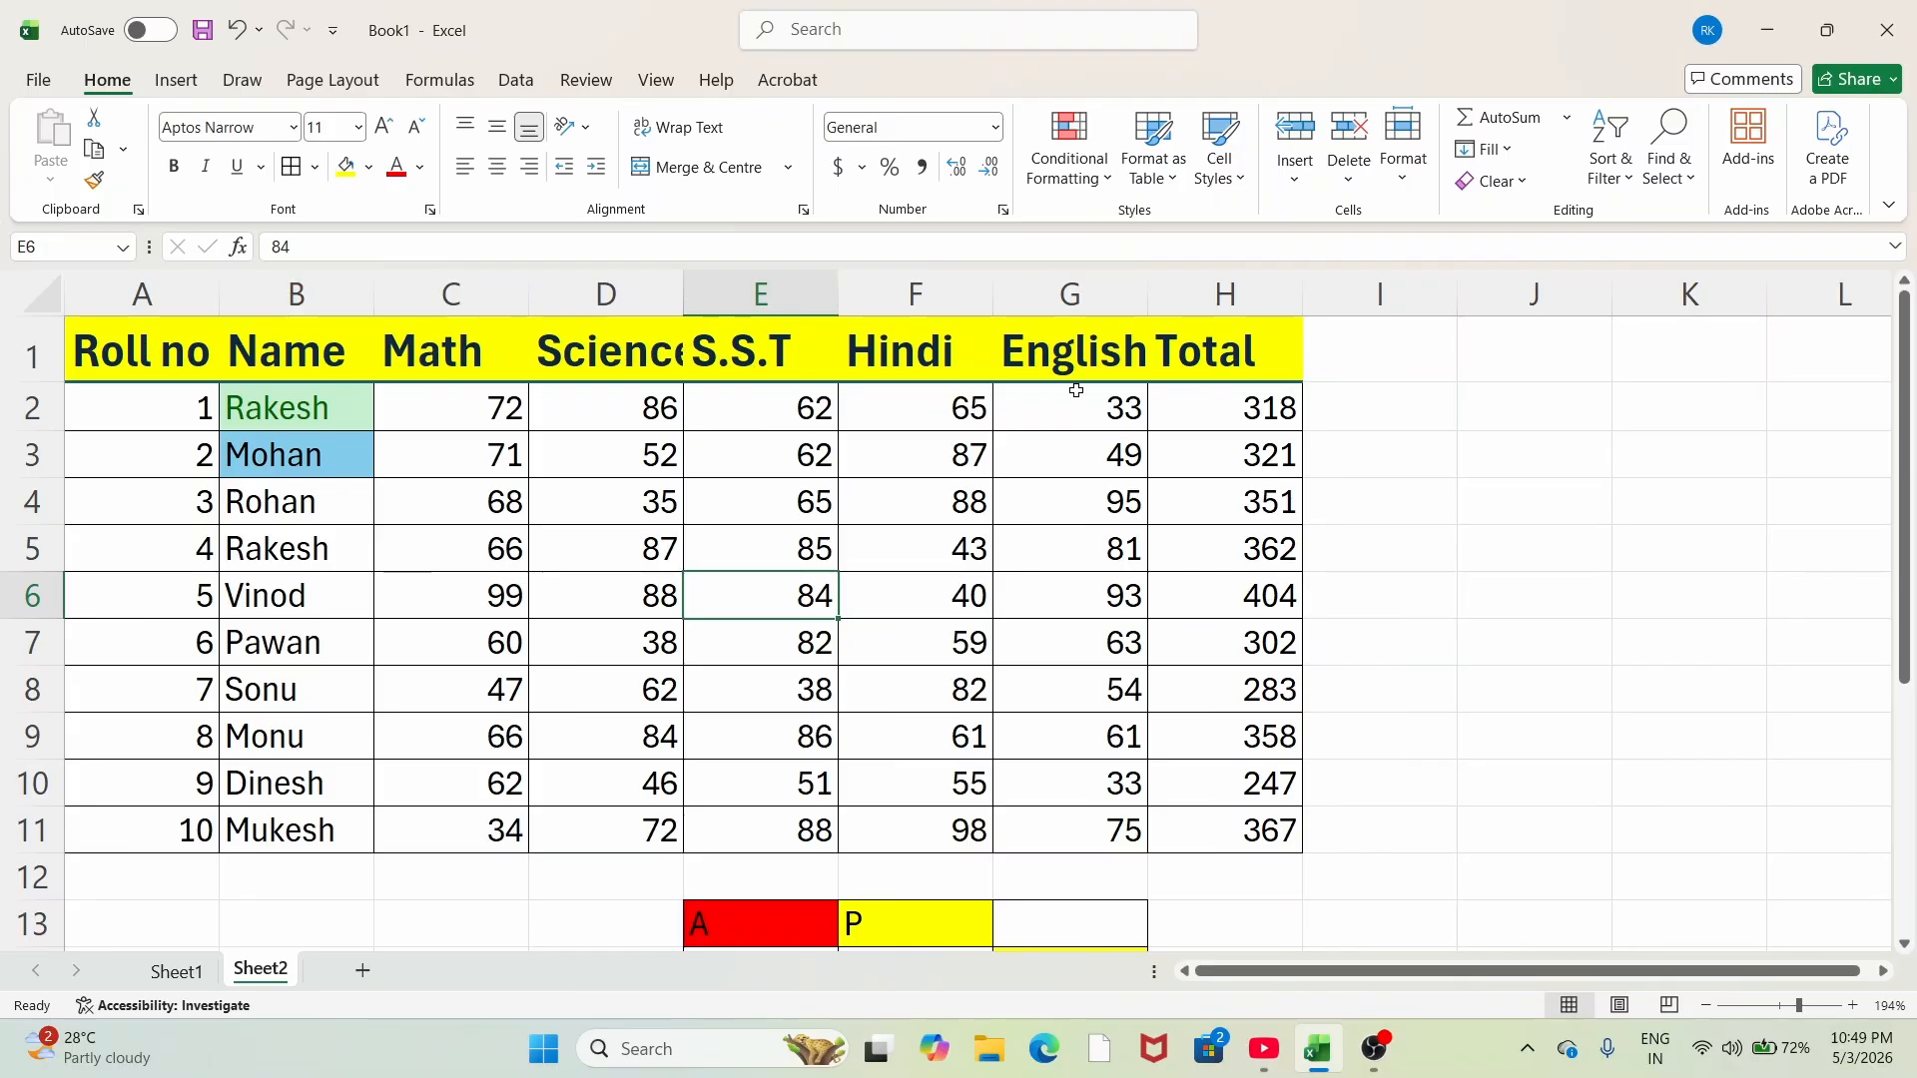
left_click(1224, 180)
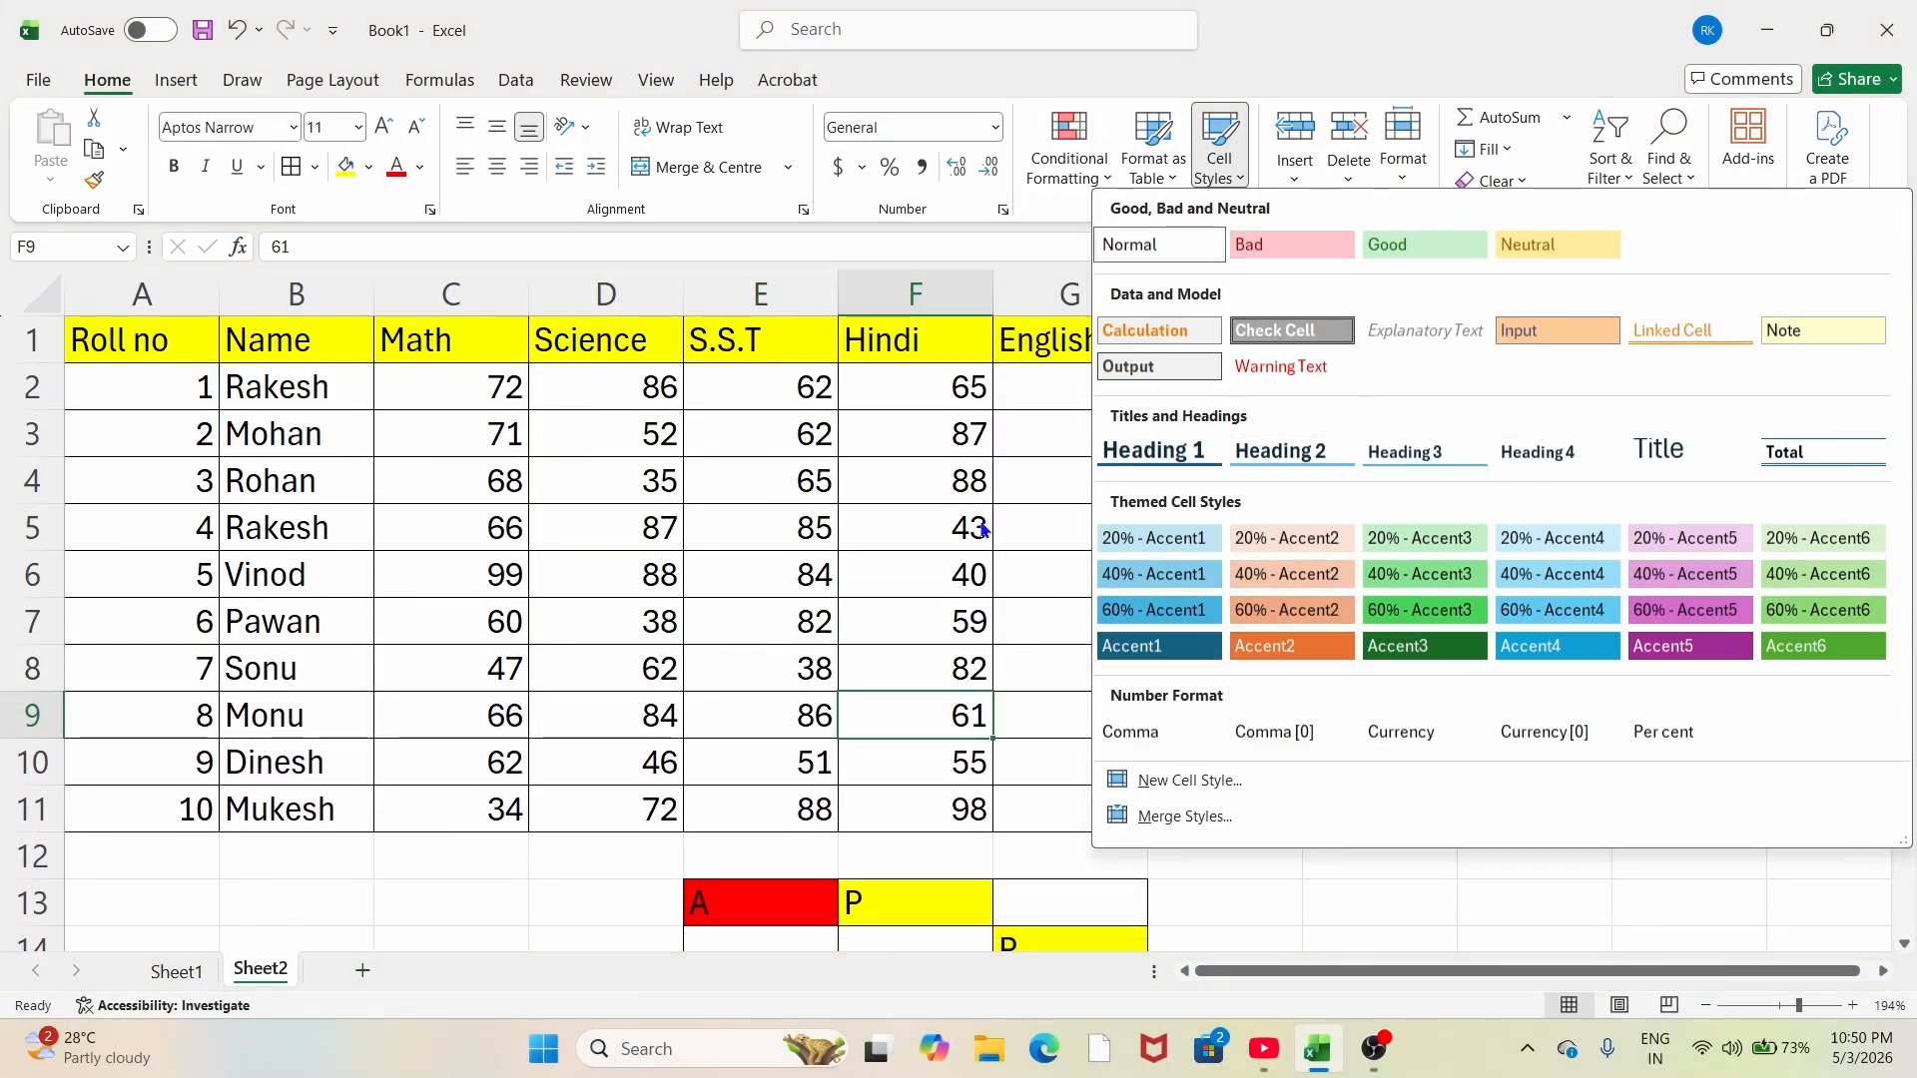
left_click(838, 303)
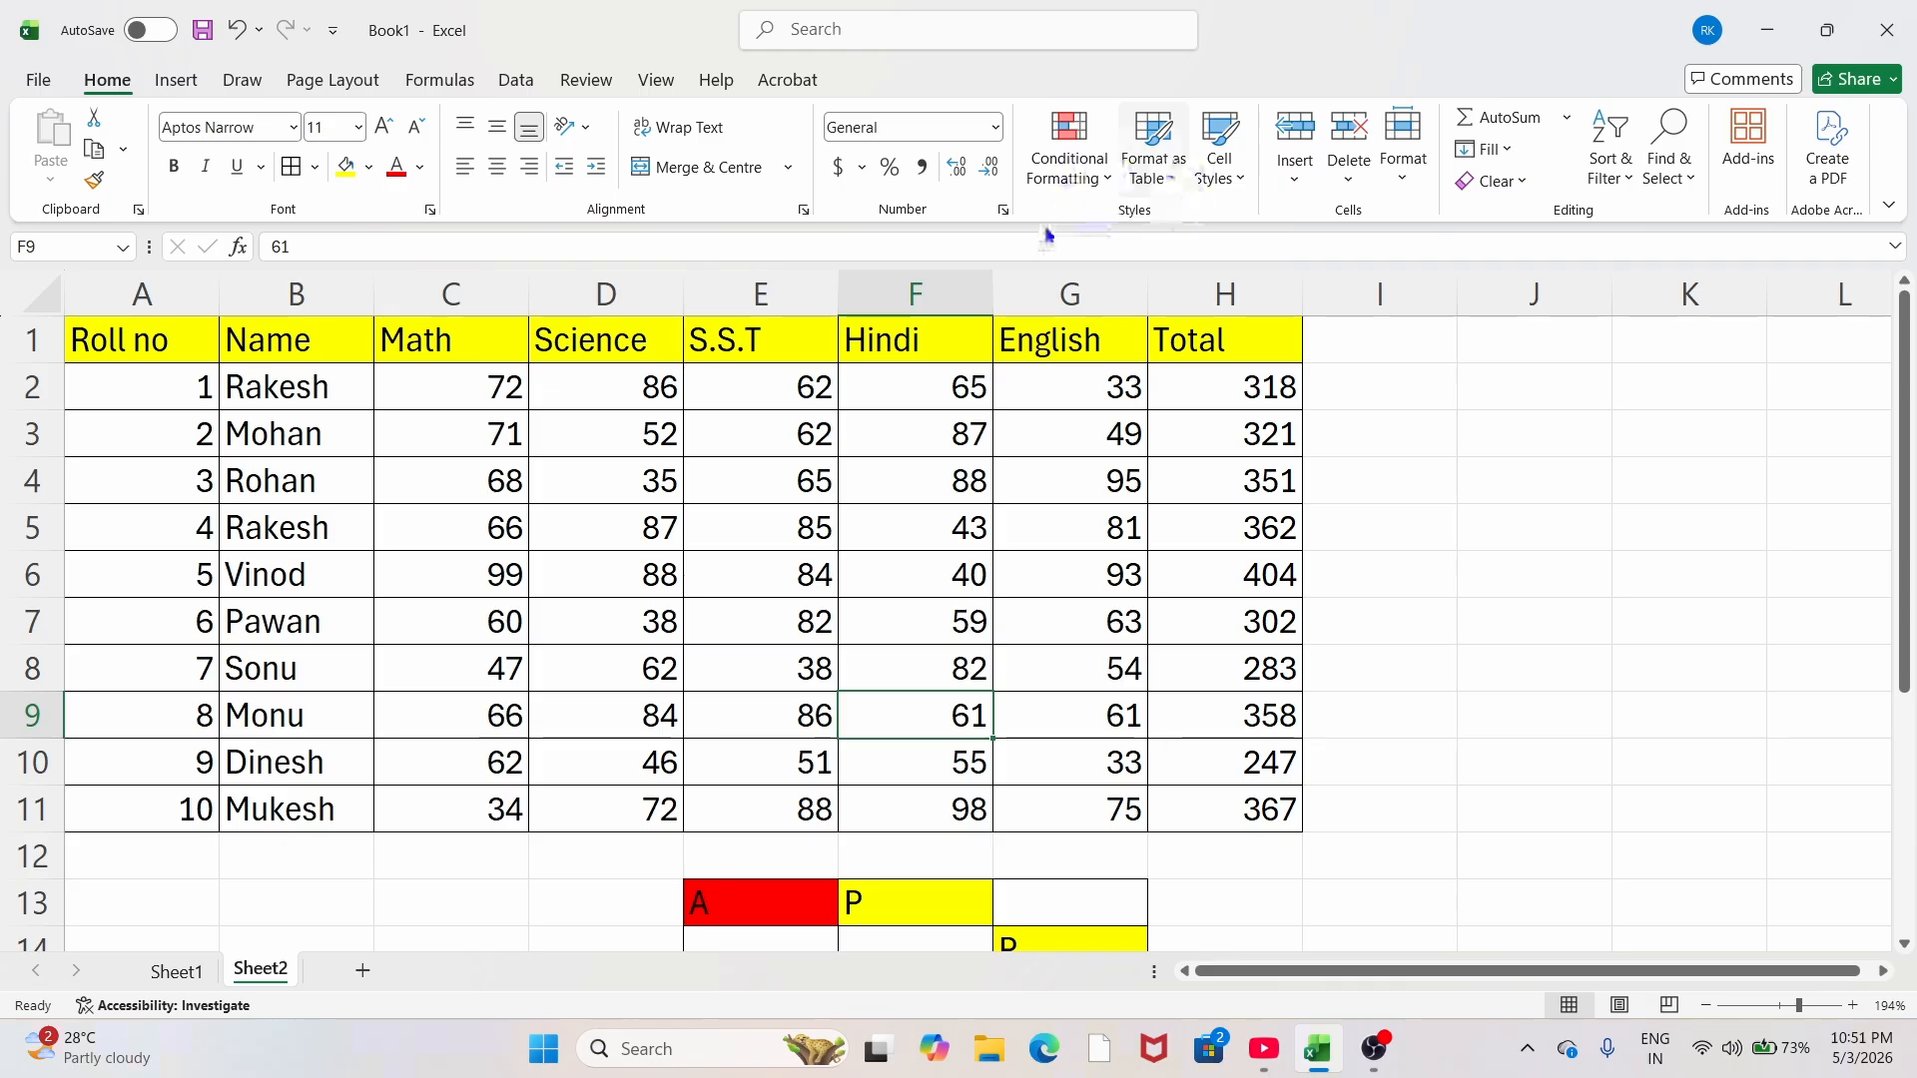